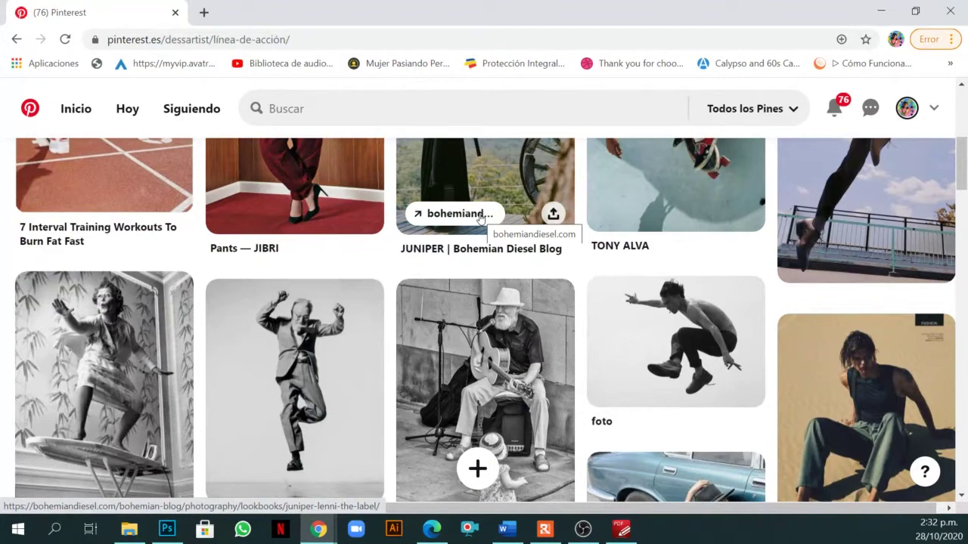
# Switch to the Pinterest board in Chrome, open the pin of the man jumping against a plain background, and copy its image.
pyautogui.hotkey('ctrl', 'l')
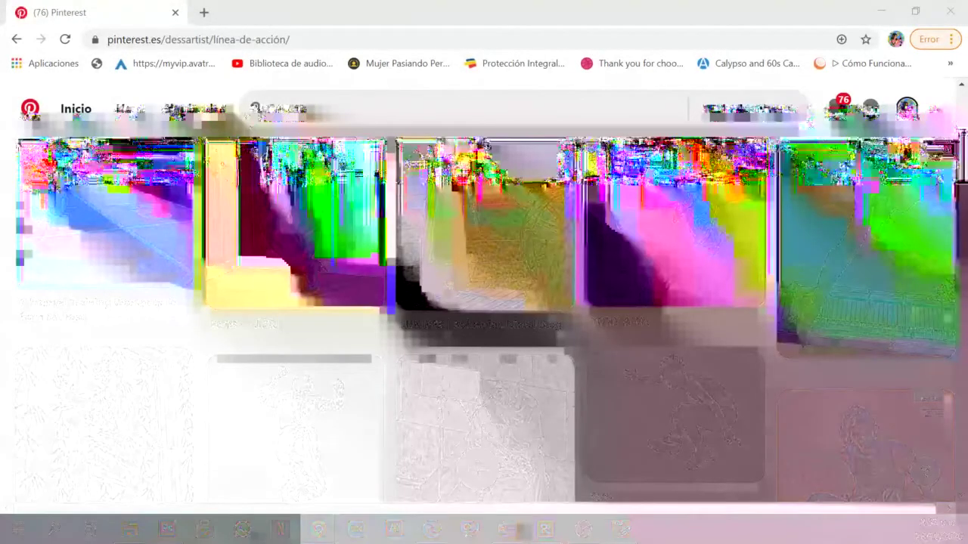
pyautogui.moveTo(488, 297)
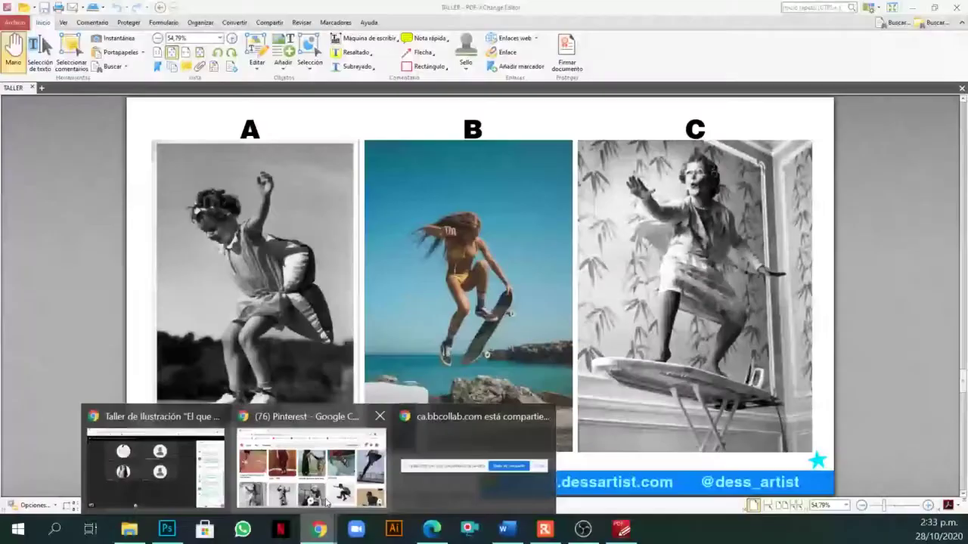
pyautogui.click(322, 482)
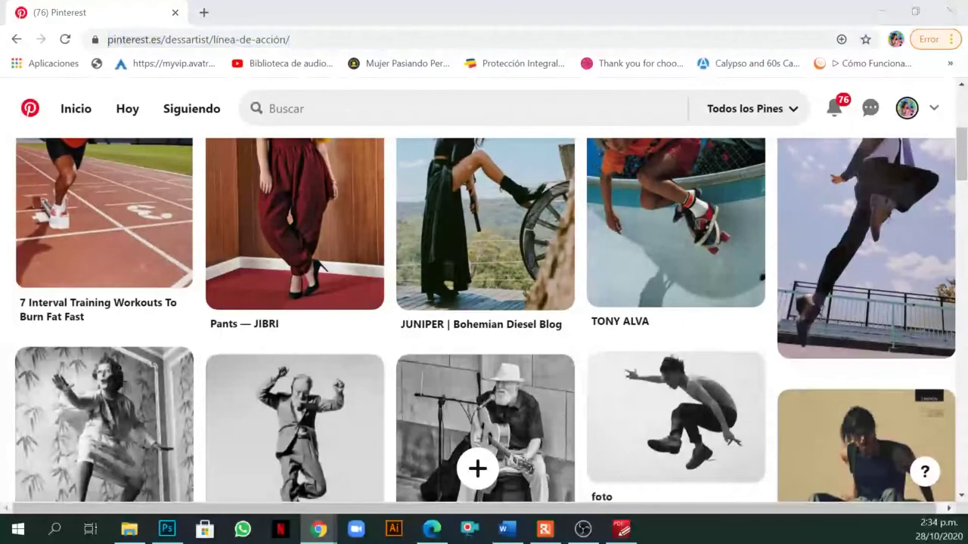
pyautogui.click(675, 416)
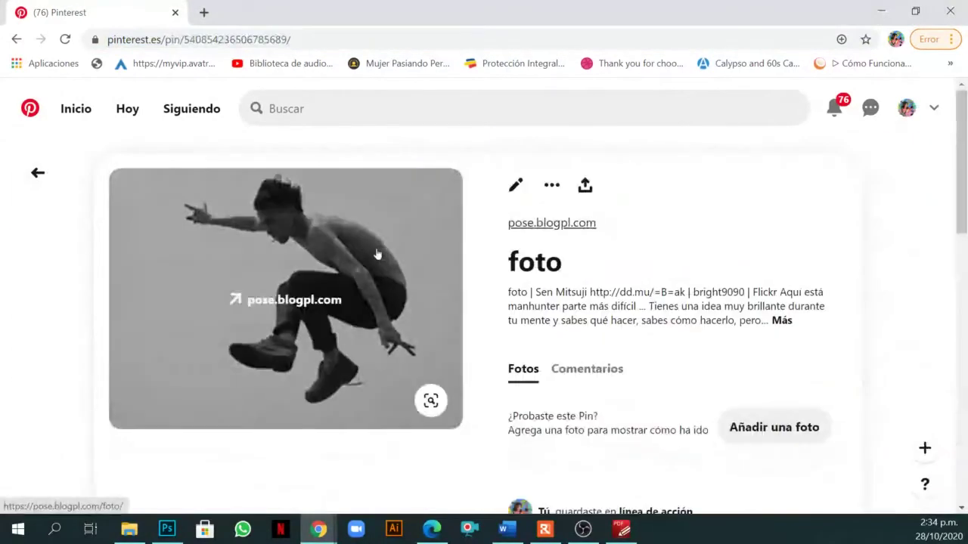
pyautogui.rightClick(366, 244)
pyautogui.click(418, 401)
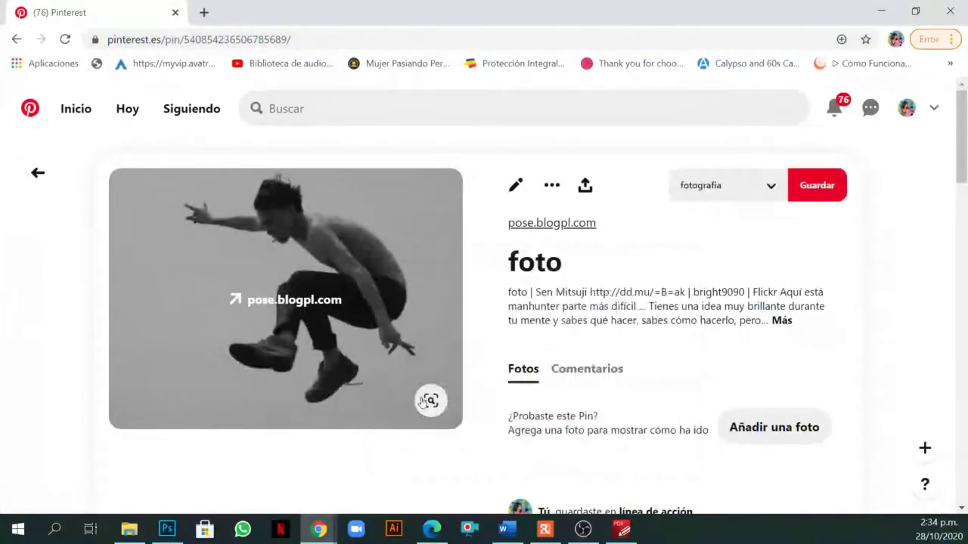
# Switch to Photoshop, hide the layer with the six numbered curves, and clear all guides from the canvas.
pyautogui.click(166, 528)
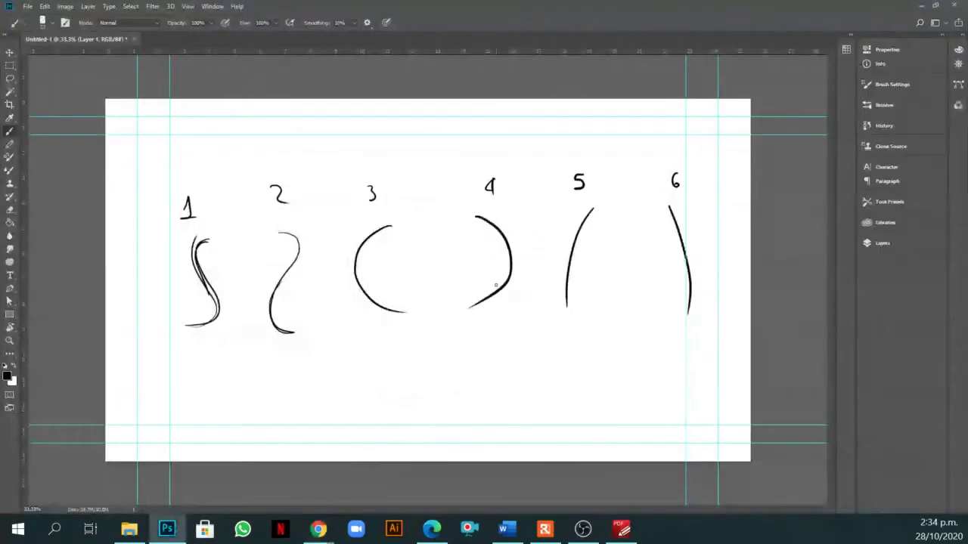
pyautogui.click(880, 243)
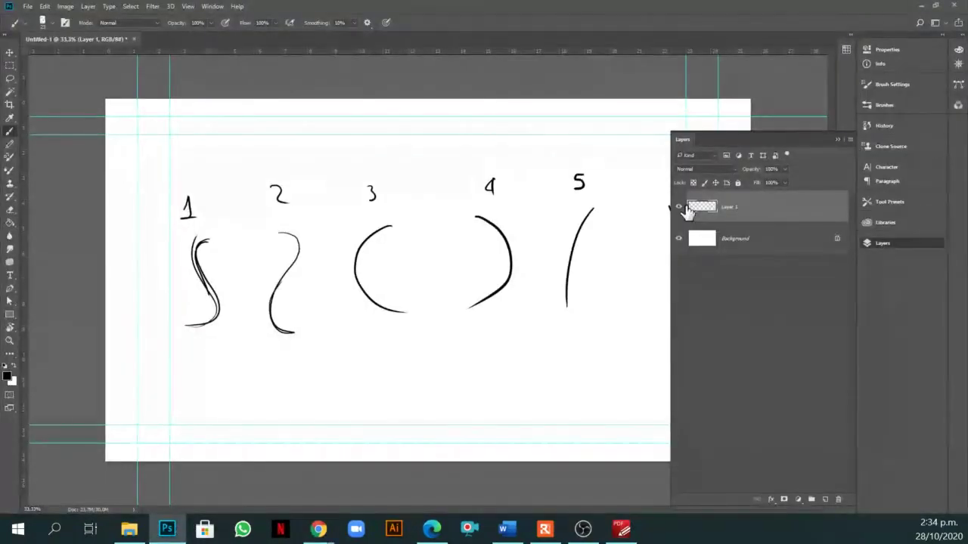
pyautogui.click(678, 207)
pyautogui.click(188, 6)
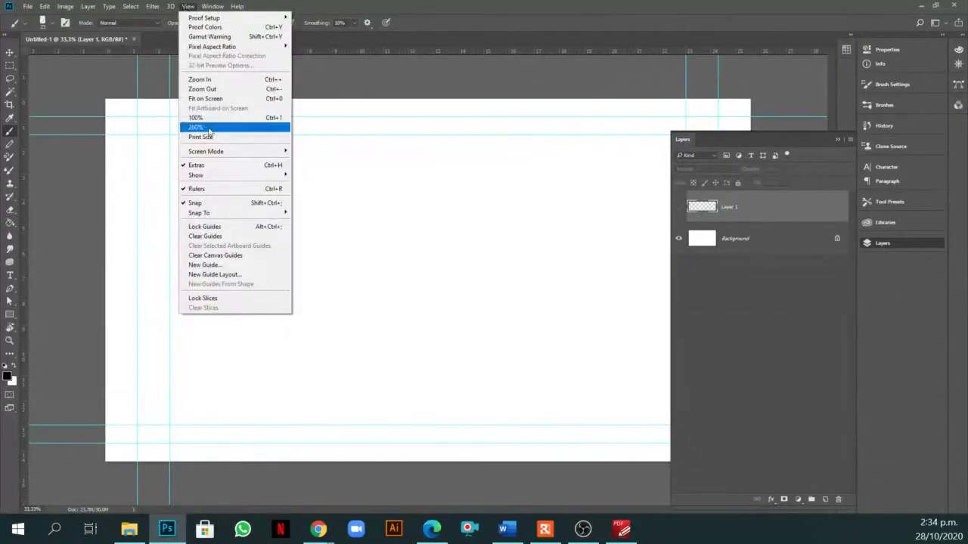
pyautogui.click(204, 237)
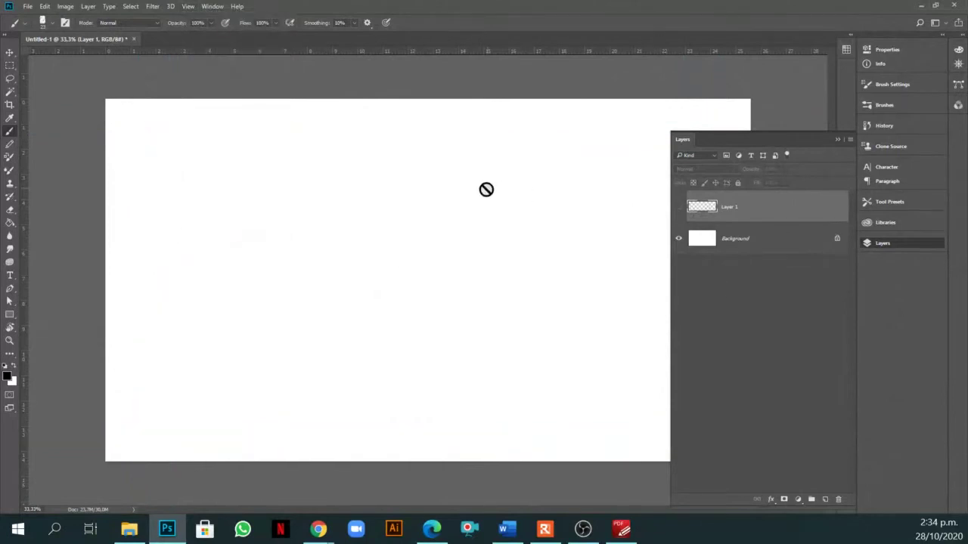
# Paste the jumping man photo, enlarge it, and place it in the upper-left area of the canvas.
pyautogui.moveTo(477, 198); pyautogui.dragTo(453, 196)
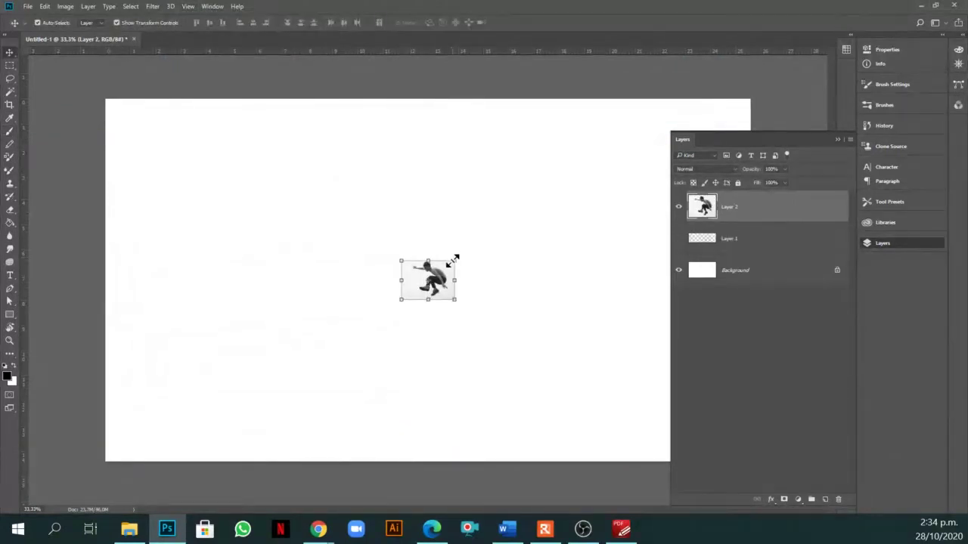
pyautogui.moveTo(477, 230); pyautogui.dragTo(655, 89)
pyautogui.moveTo(562, 217); pyautogui.dragTo(281, 235)
pyautogui.press('Return')
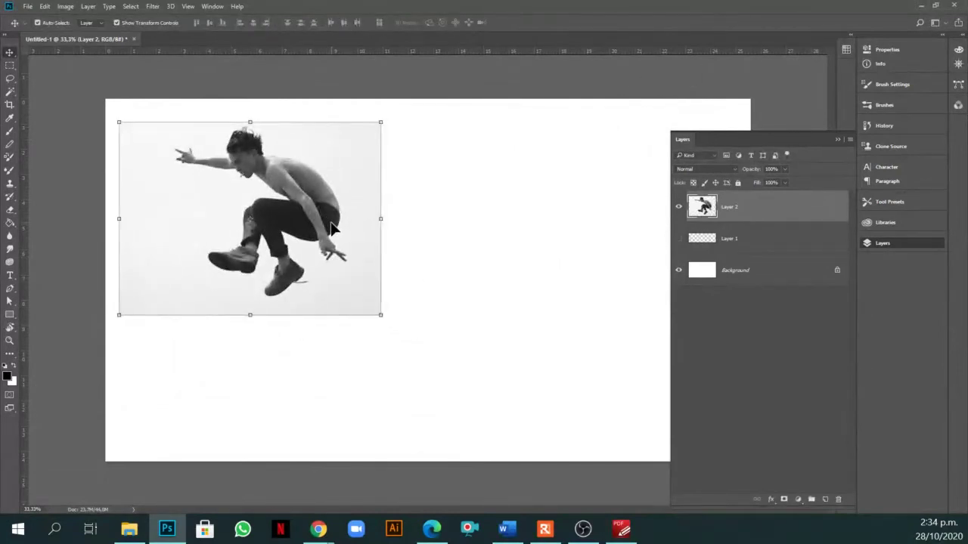
# Add an empty layer above the jumping man photo and fade the photo by lowering its layer opacity.
pyautogui.click(825, 499)
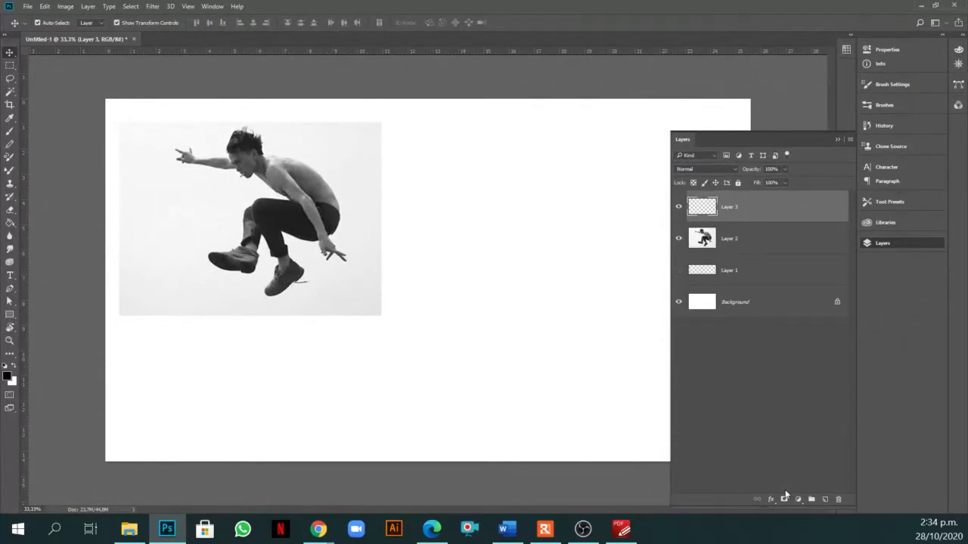
pyautogui.click(741, 241)
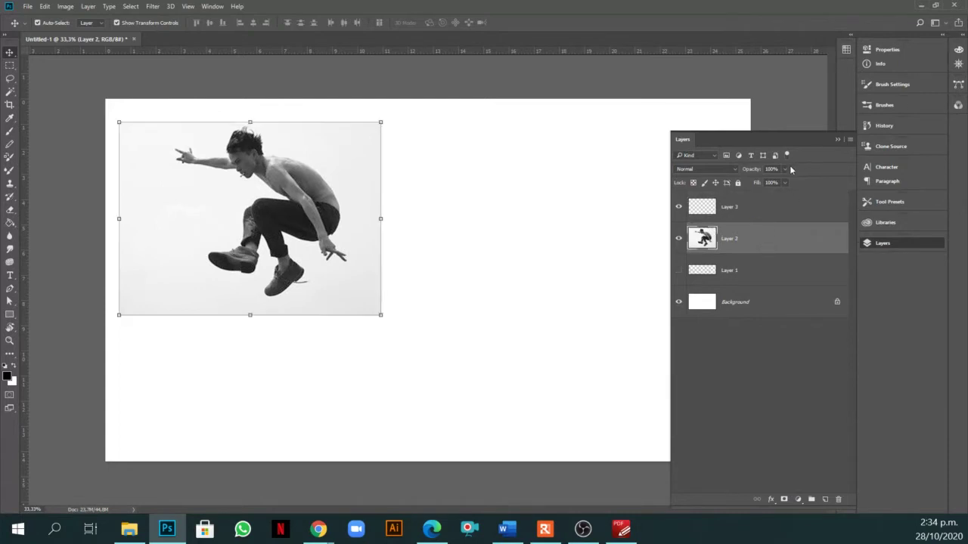
pyautogui.click(785, 168)
pyautogui.moveTo(772, 184); pyautogui.dragTo(750, 184)
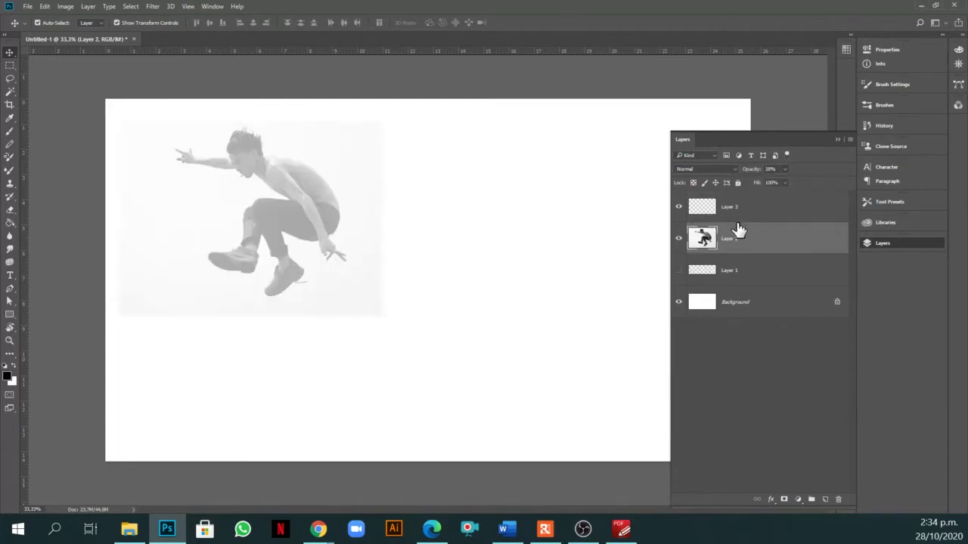
# Handwrite "Acción - Emoción" in black with the Brush beside the photo on the empty top layer.
pyautogui.click(735, 210)
pyautogui.press('b')
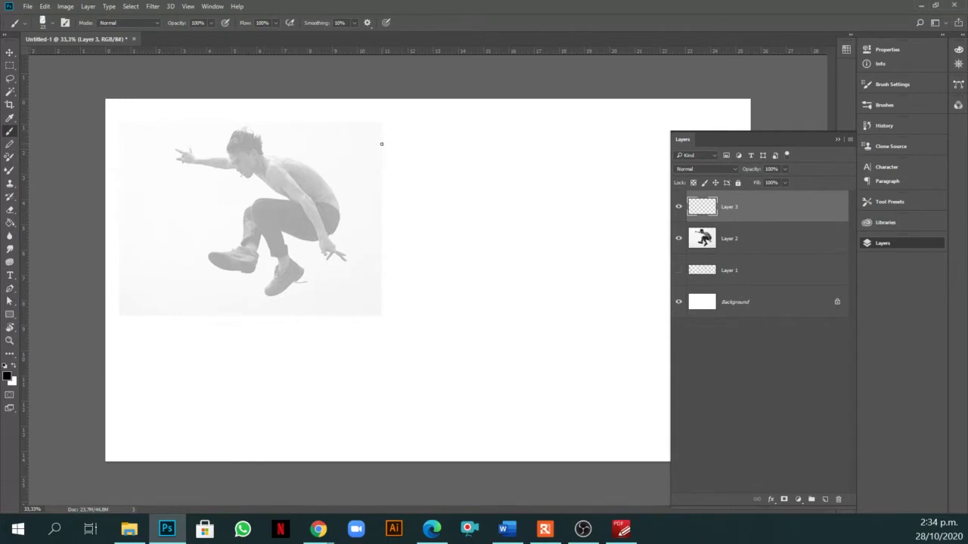
pyautogui.moveTo(384, 152)
pyautogui.mouseDown()
pyautogui.moveTo(431, 137)
pyautogui.moveTo(422, 120)
pyautogui.moveTo(554, 111)
pyautogui.mouseUp()
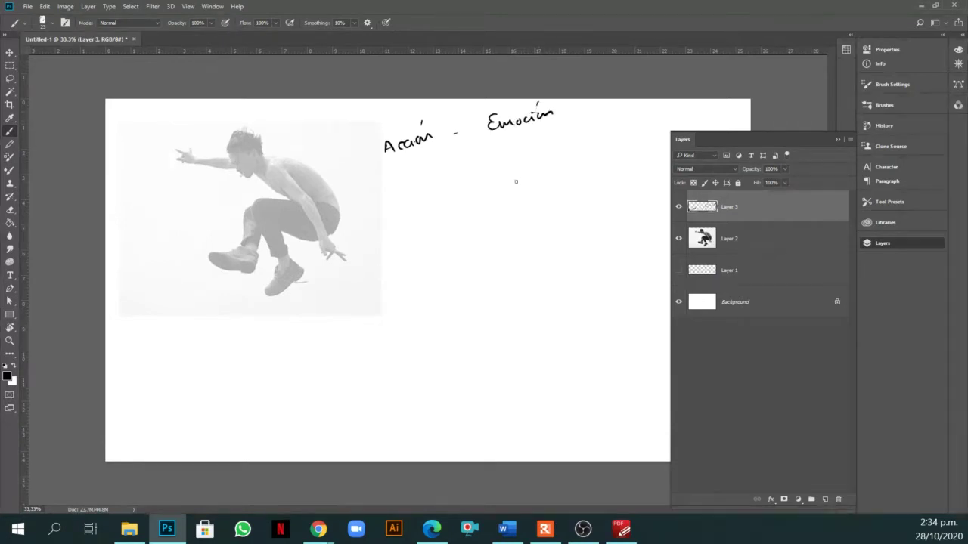
# Raise the jumping man photo layer's opacity to 77%.
pyautogui.click(767, 238)
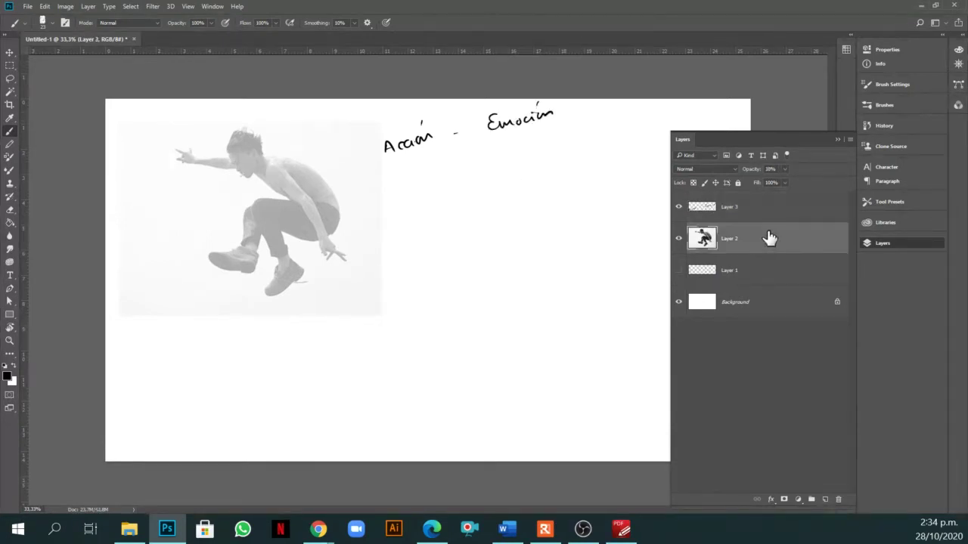
pyautogui.click(784, 169)
pyautogui.moveTo(786, 185); pyautogui.dragTo(798, 184)
pyautogui.hotkey('ctrl', 'z')
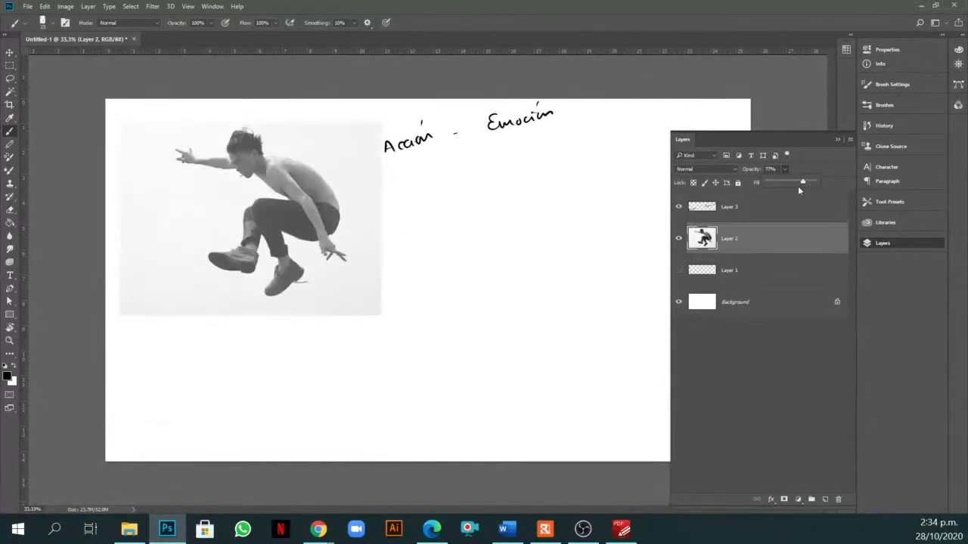
# On Layer 3, mark the jumping man's head with a red oval and his shoulders, hips, knee and foot with short red strokes.
pyautogui.click(726, 214)
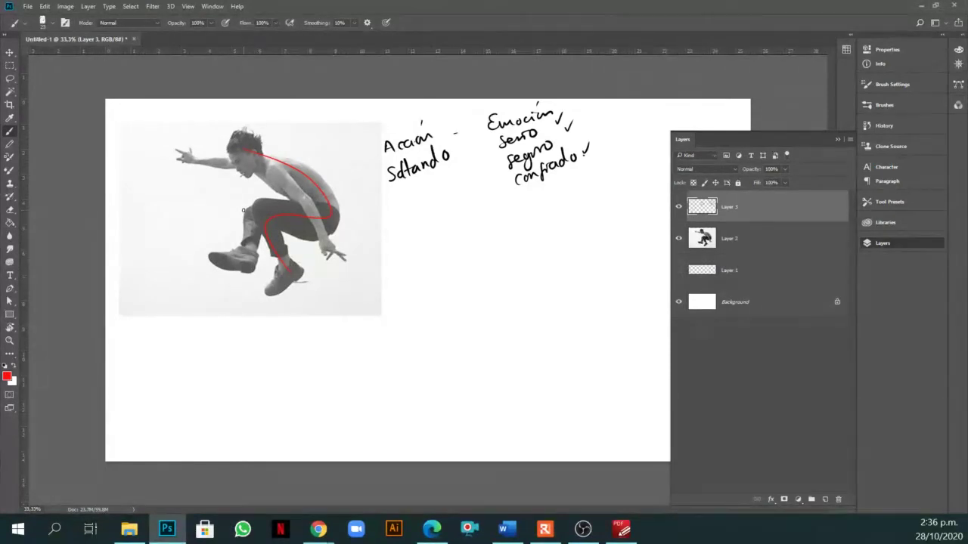
pyautogui.moveTo(244, 148)
pyautogui.mouseDown()
pyautogui.moveTo(238, 162)
pyautogui.moveTo(245, 142)
pyautogui.moveTo(270, 167)
pyautogui.mouseUp()
pyautogui.moveTo(328, 219); pyautogui.dragTo(326, 224)
pyautogui.moveTo(286, 267); pyautogui.dragTo(292, 274)
# Switch to the TALLER PDF, capture page 12 with the three balancing figures, and paste the screenshot into the Photoshop document.
pyautogui.click(621, 529)
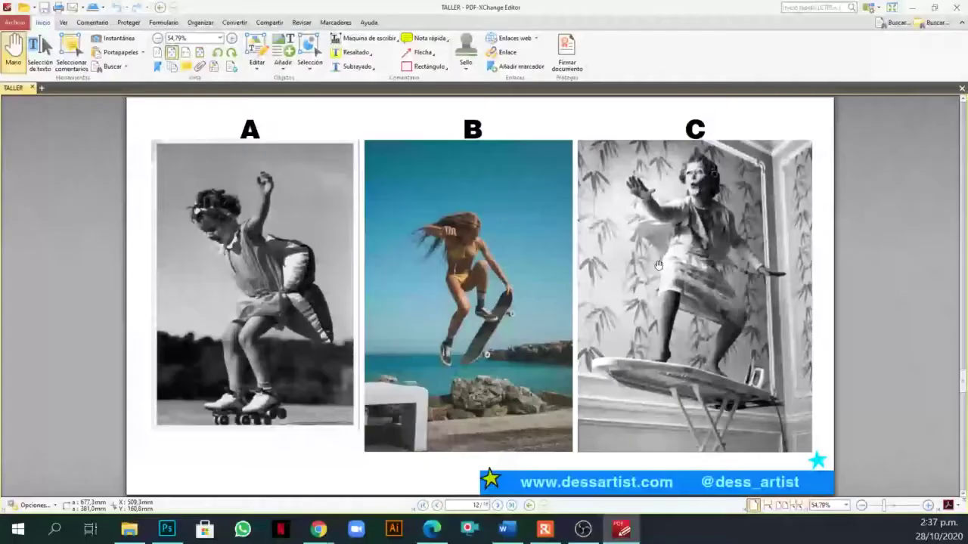
pyautogui.scroll(-1, 659, 264)
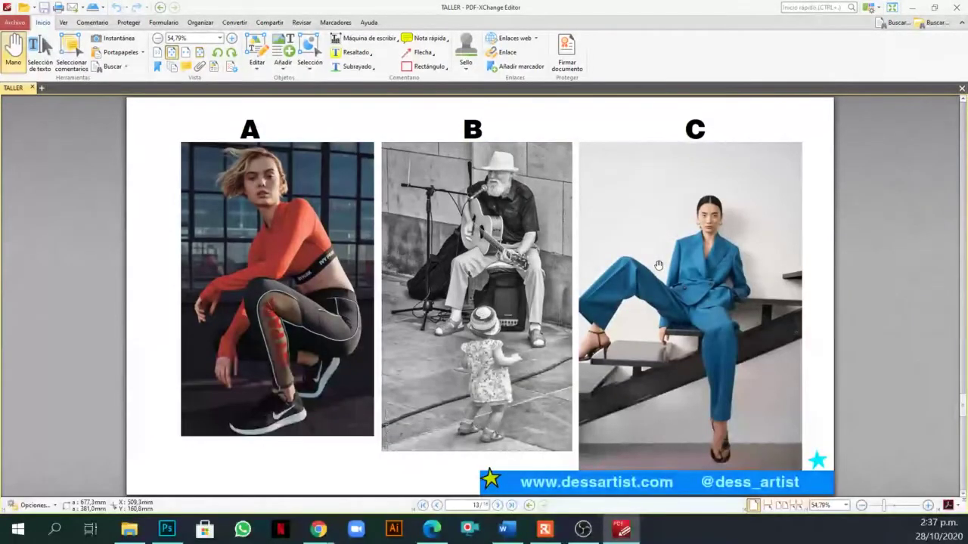
pyautogui.press('pageup')
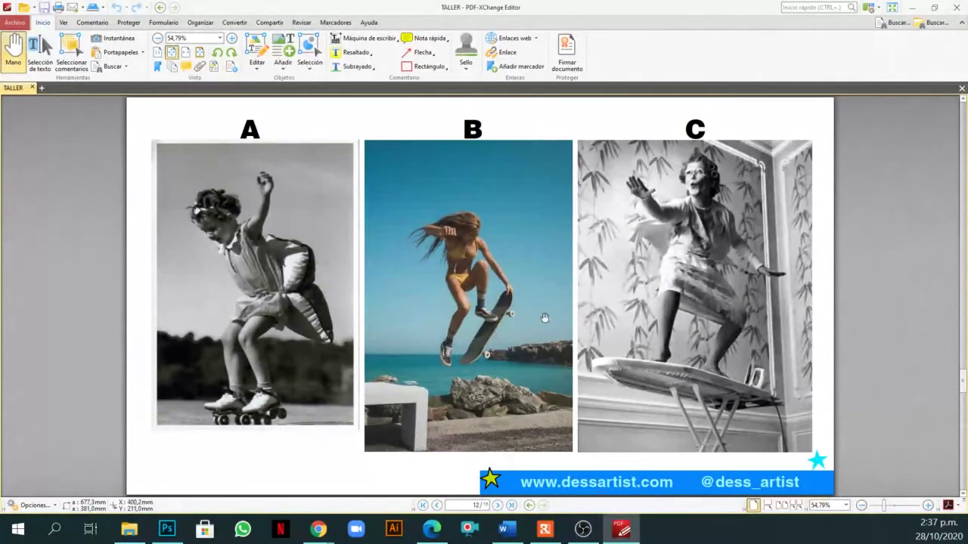
pyautogui.click(167, 529)
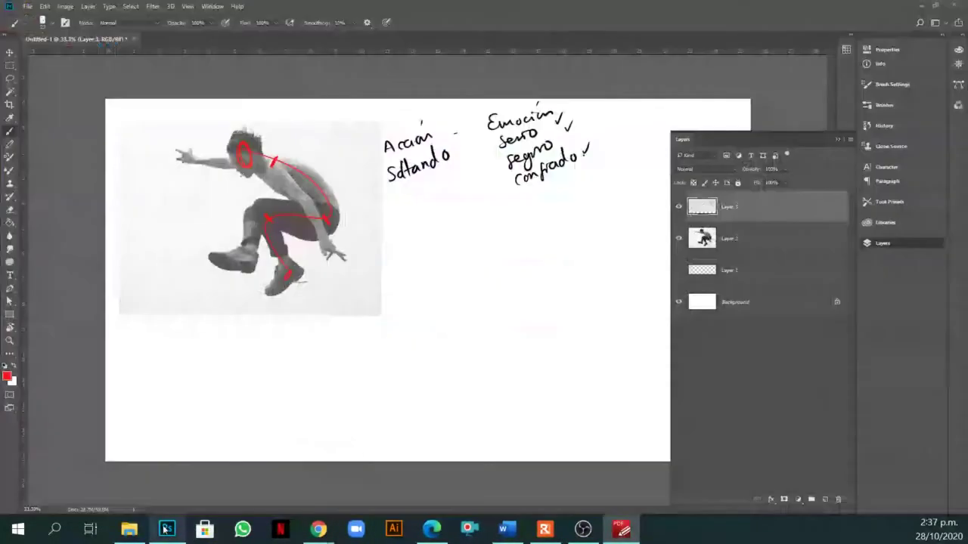
pyautogui.hotkey('ctrl', 'v')
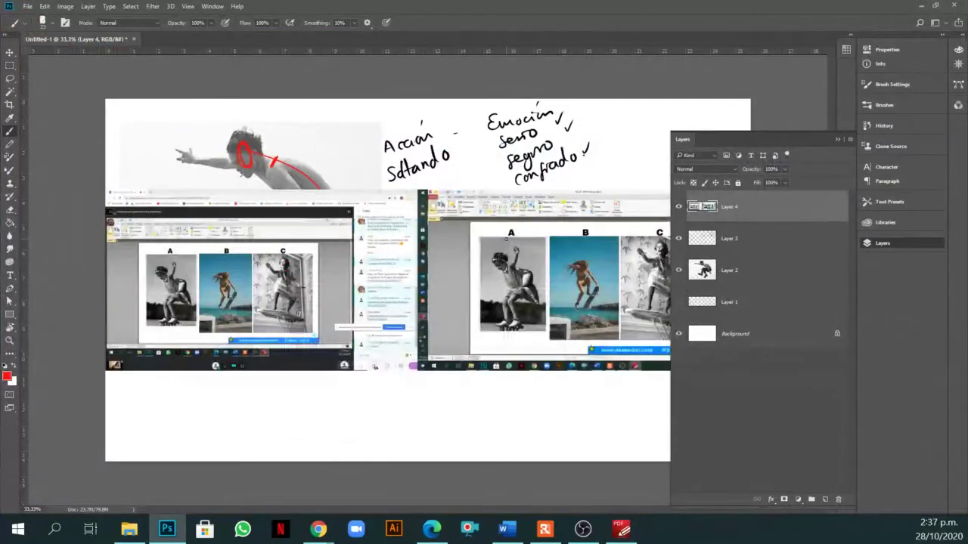
# Isolate photos A, B and C from the pasted screenshot on their own layer and delete the full screenshot layer.
pyautogui.press('v')
pyautogui.moveTo(508, 301); pyautogui.dragTo(341, 336)
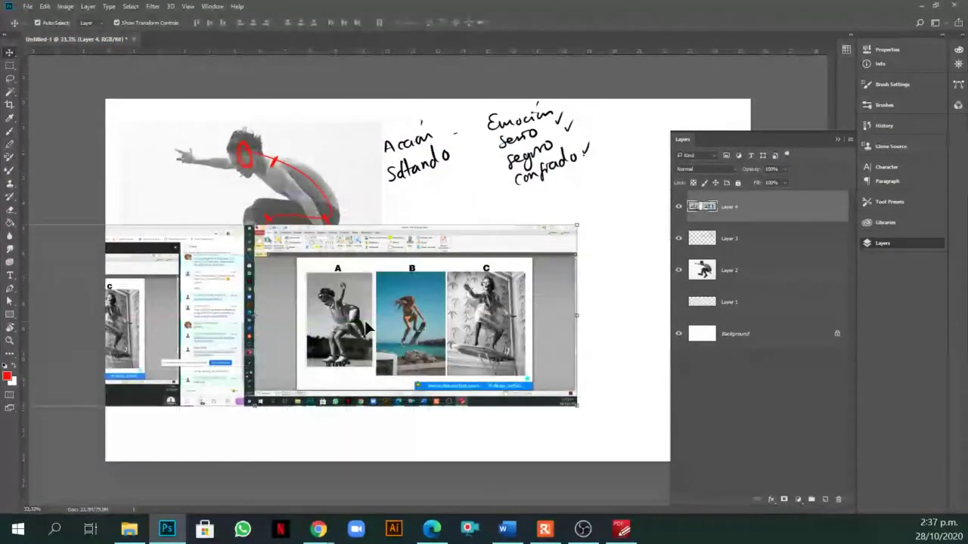
pyautogui.press('m')
pyautogui.moveTo(303, 269); pyautogui.dragTo(527, 372)
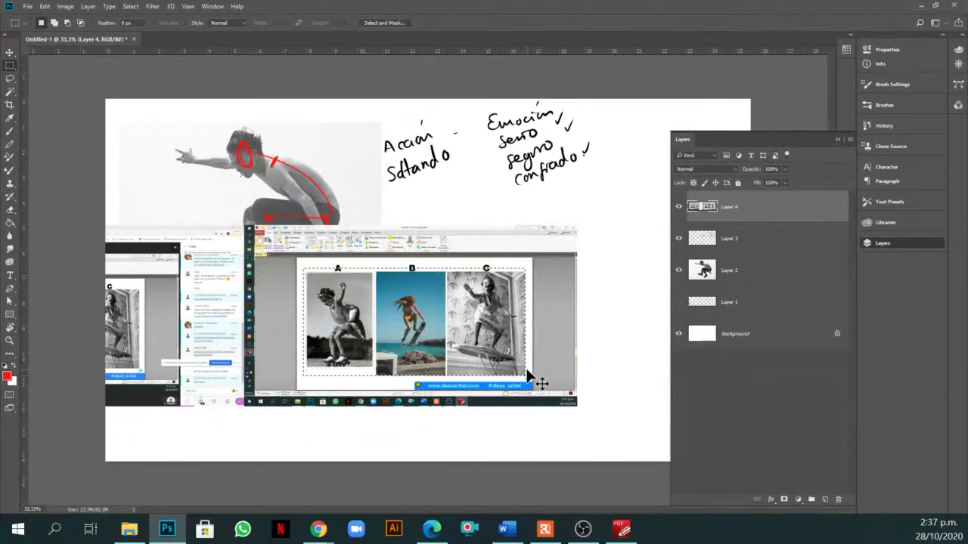
pyautogui.hotkey('ctrl', 'j')
pyautogui.press('v')
pyautogui.press('Delete')
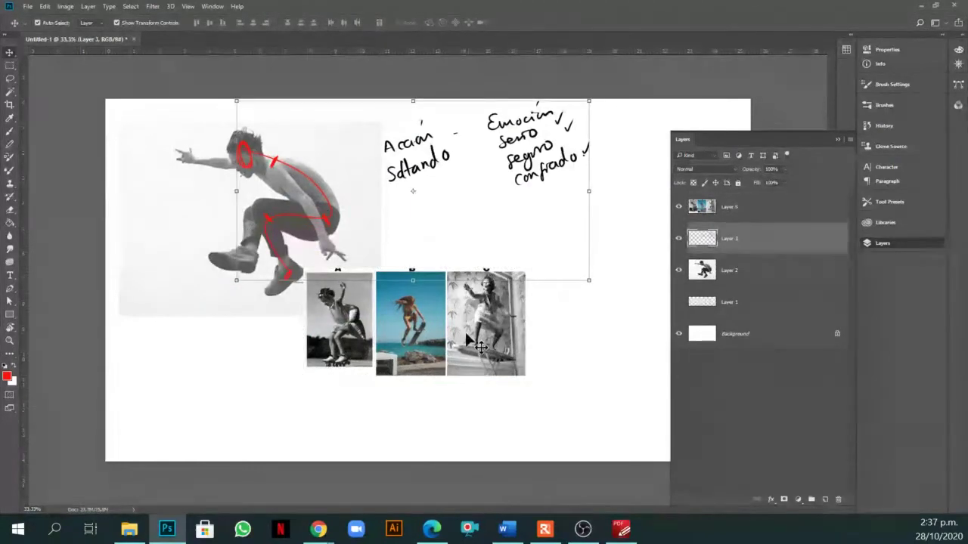
# Enlarge the strip of photos A, B and C and position it across the lower part of the canvas.
pyautogui.click(518, 276)
pyautogui.hotkey('ctrl', 't')
pyautogui.moveTo(567, 240); pyautogui.dragTo(838, 115)
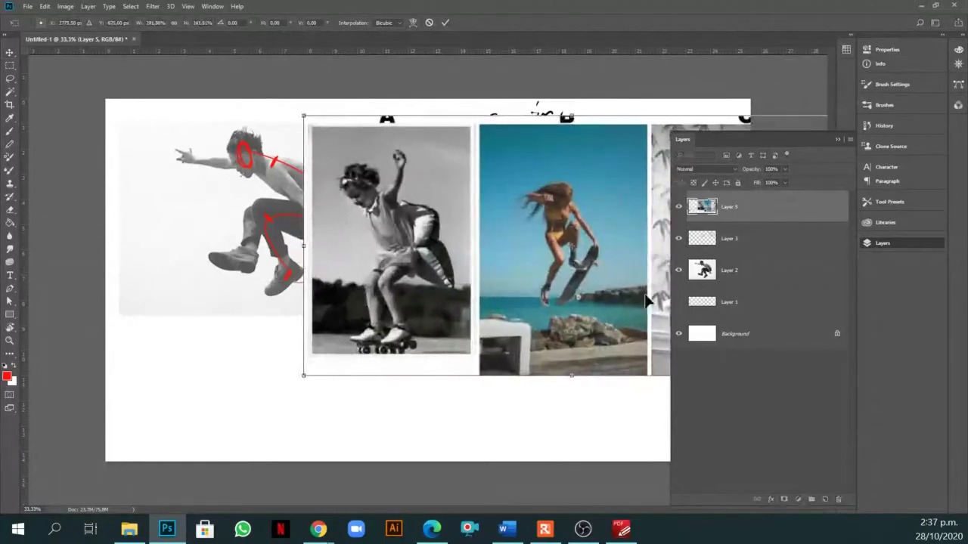
pyautogui.moveTo(584, 349); pyautogui.dragTo(376, 437)
pyautogui.moveTo(621, 202); pyautogui.dragTo(651, 196)
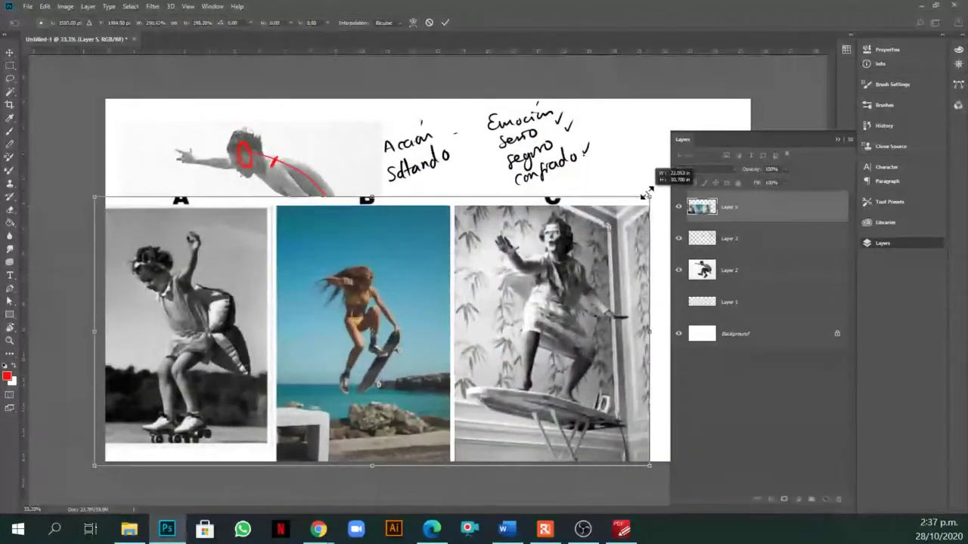
pyautogui.press('Return')
# Group and hide the jumping man photo and annotation layers, and move the three-photo strip up toward the canvas centre.
pyautogui.click(741, 240)
pyautogui.keyDown('shift'); pyautogui.click(739, 271); pyautogui.keyUp('shift')
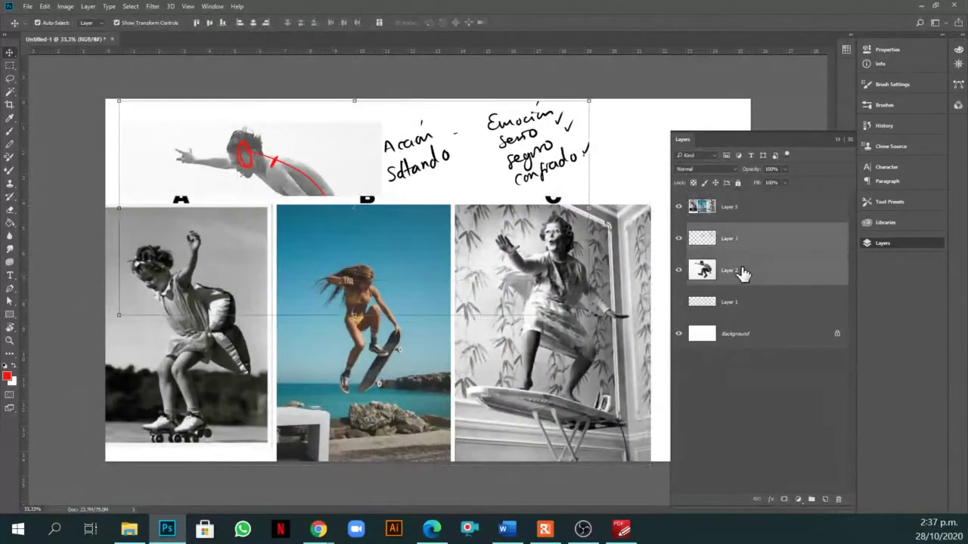
pyautogui.hotkey('ctrl', 'g')
pyautogui.click(724, 206)
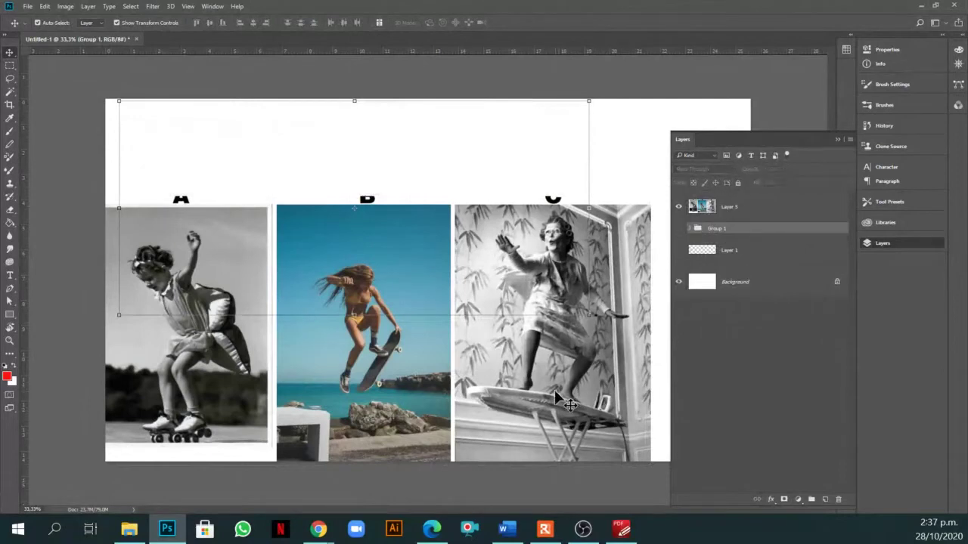
pyautogui.moveTo(557, 395); pyautogui.dragTo(557, 342)
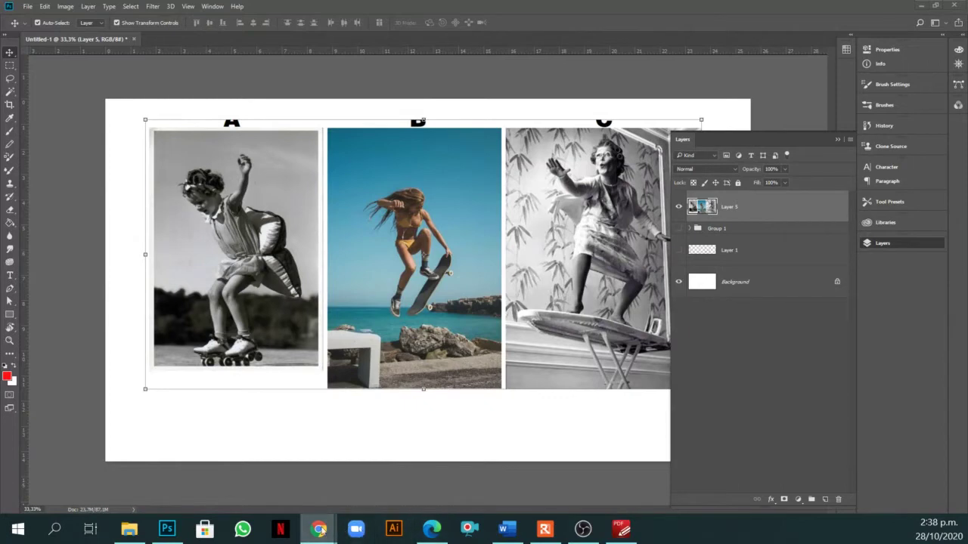
# Switch to Pinterest in Chrome, return to the línea de acción board, and look through its reference photos.
pyautogui.moveTo(320, 531)
pyautogui.click(308, 465)
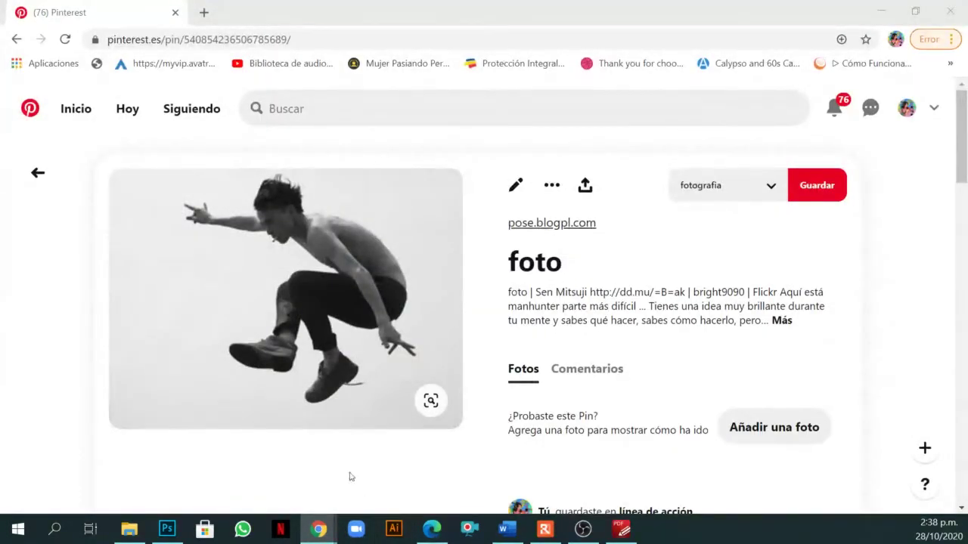
pyautogui.scroll(-1, 414, 334)
pyautogui.click(37, 172)
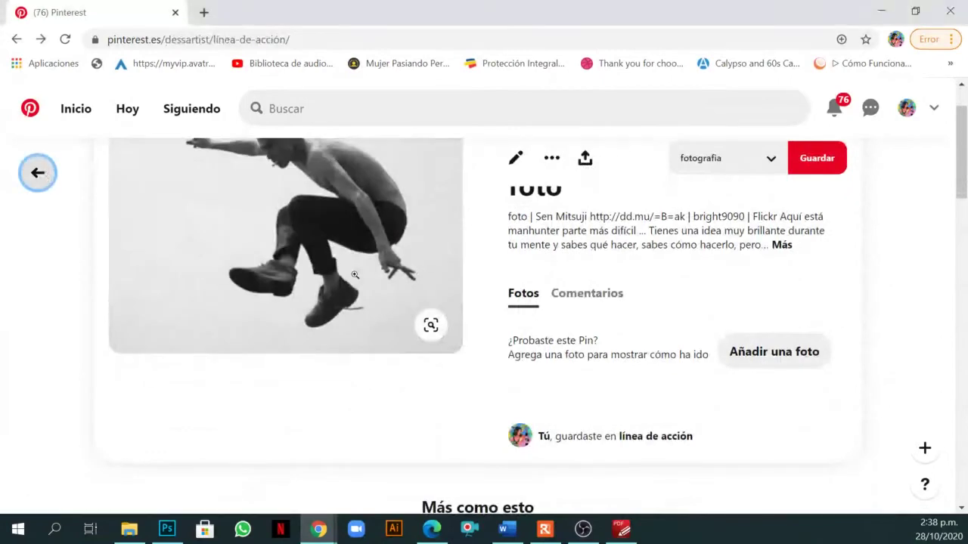
pyautogui.scroll(-5, 355, 274)
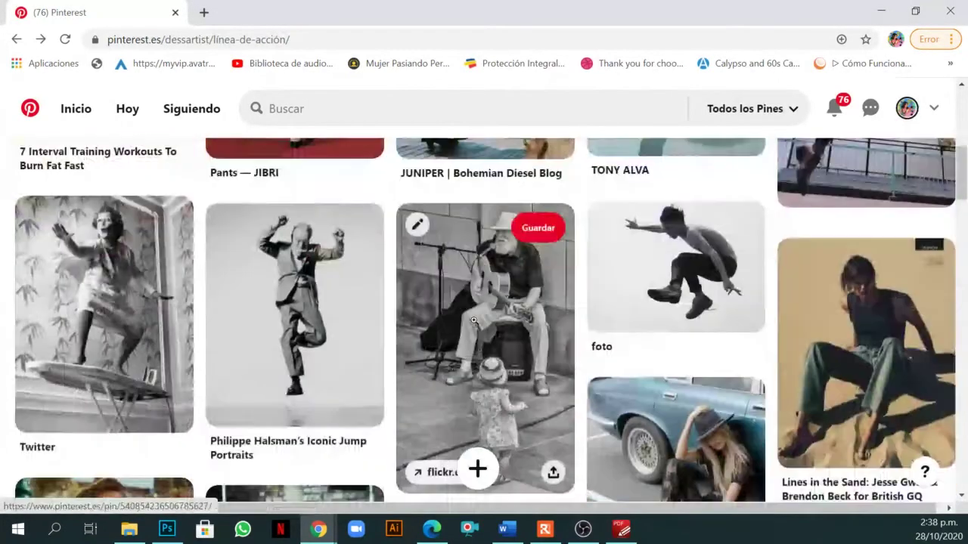
# Open the Philippe Halsman jump portrait pin, copy its image, and switch back to Photoshop.
pyautogui.click(323, 290)
pyautogui.scroll(-3, 332, 238)
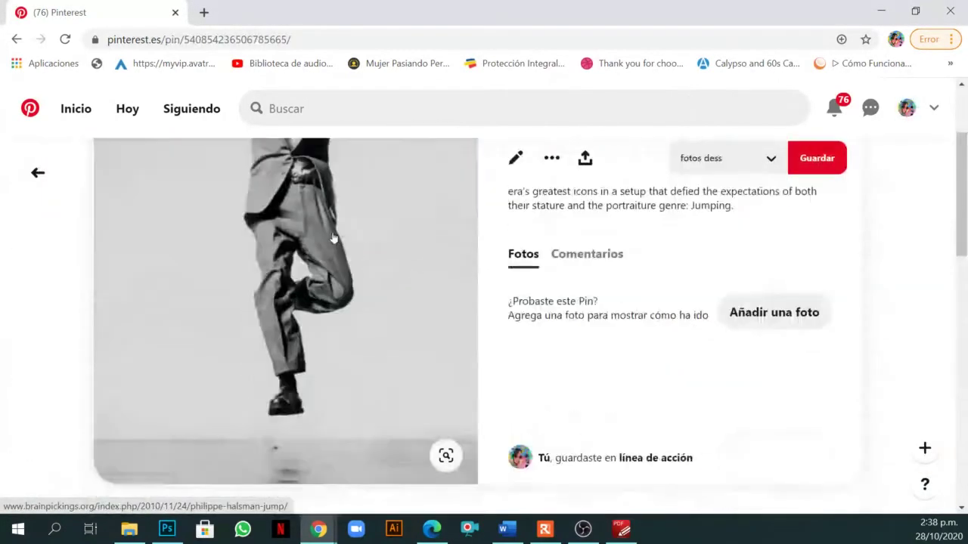
pyautogui.scroll(1, 332, 238)
pyautogui.rightClick(333, 238)
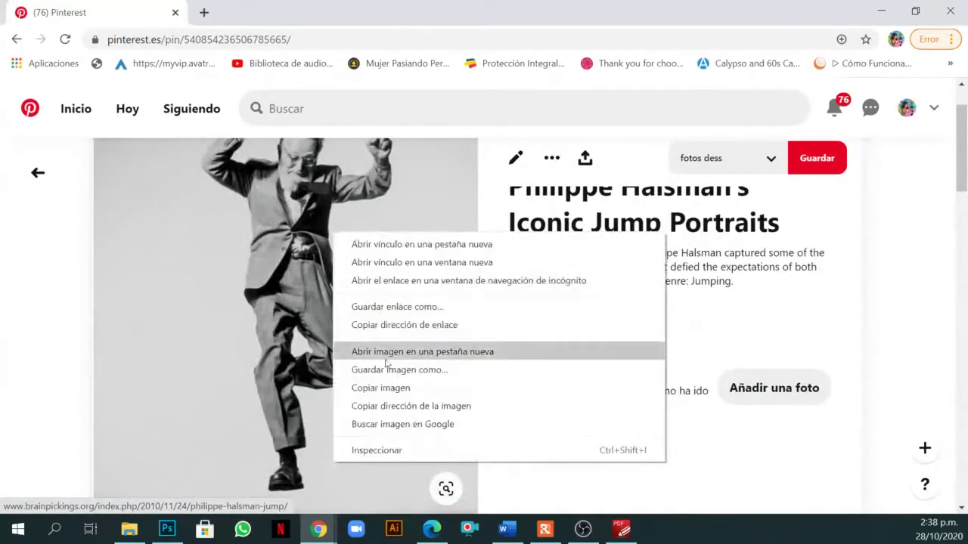
pyautogui.click(384, 392)
pyautogui.click(167, 528)
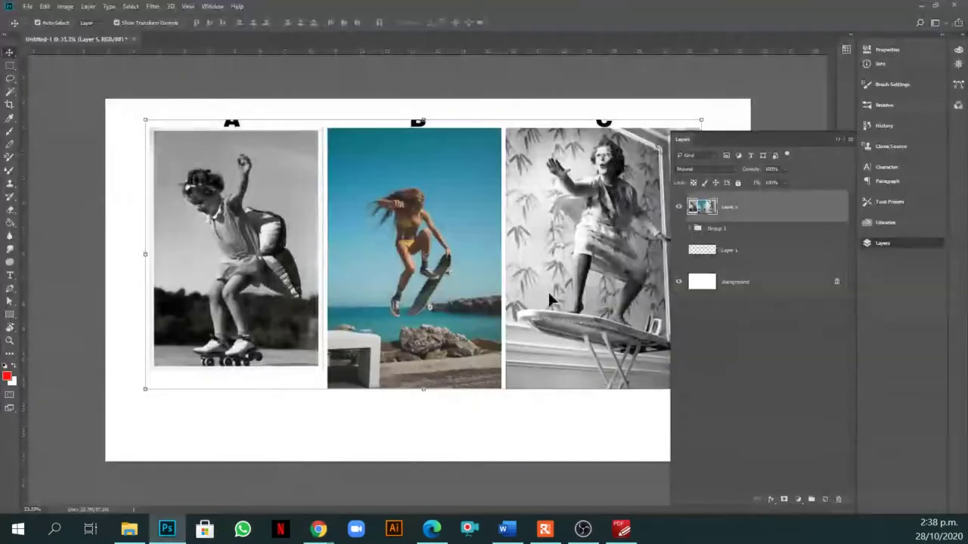
# Hide the three-photo strip, paste the jumping man portrait, enlarge it, and place it on the left half of the canvas.
pyautogui.click(681, 207)
pyautogui.hotkey('ctrl', 'v')
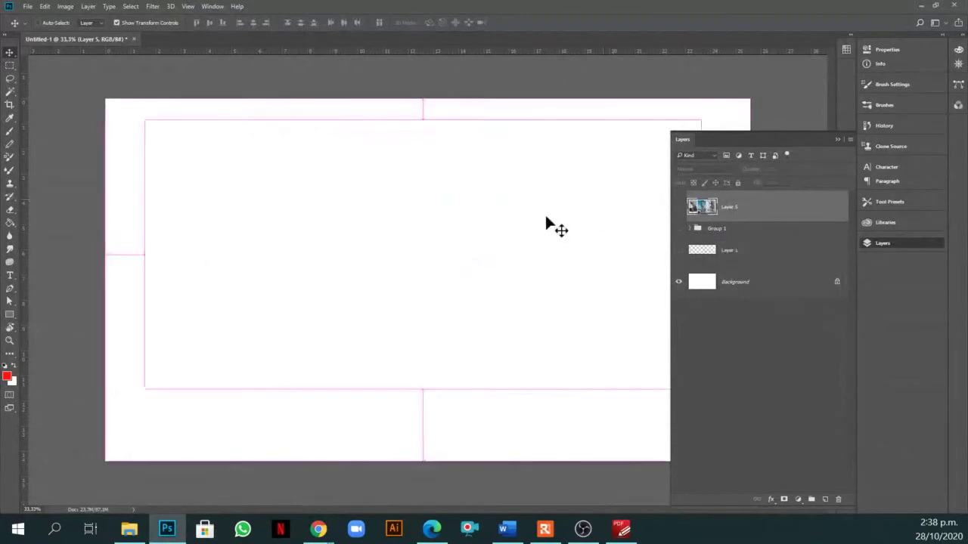
pyautogui.moveTo(474, 236); pyautogui.dragTo(623, 104)
pyautogui.moveTo(560, 184); pyautogui.dragTo(326, 277)
pyautogui.press('Return')
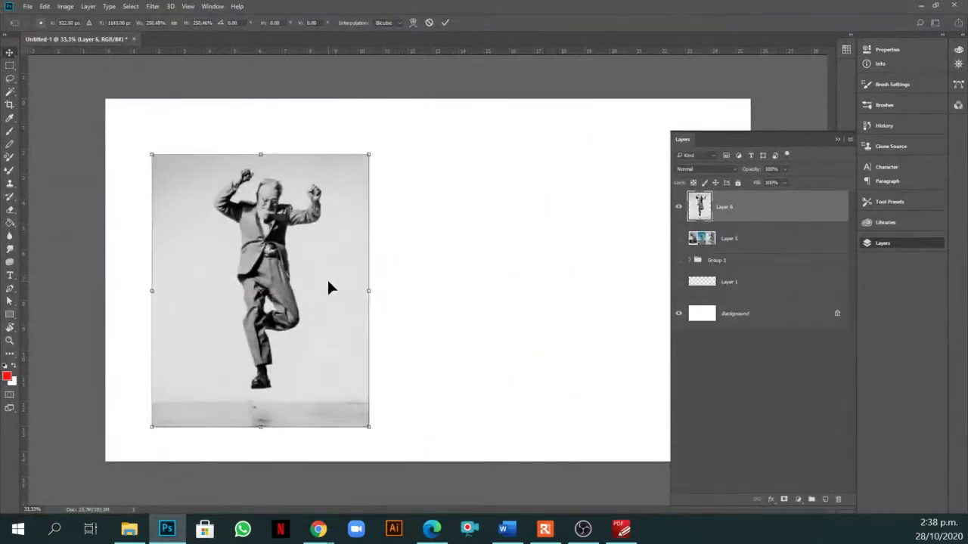
# Show the layer of numbered action lines 1 to 6, shrink it, and place it to the upper right of the portrait.
pyautogui.click(679, 282)
pyautogui.click(705, 283)
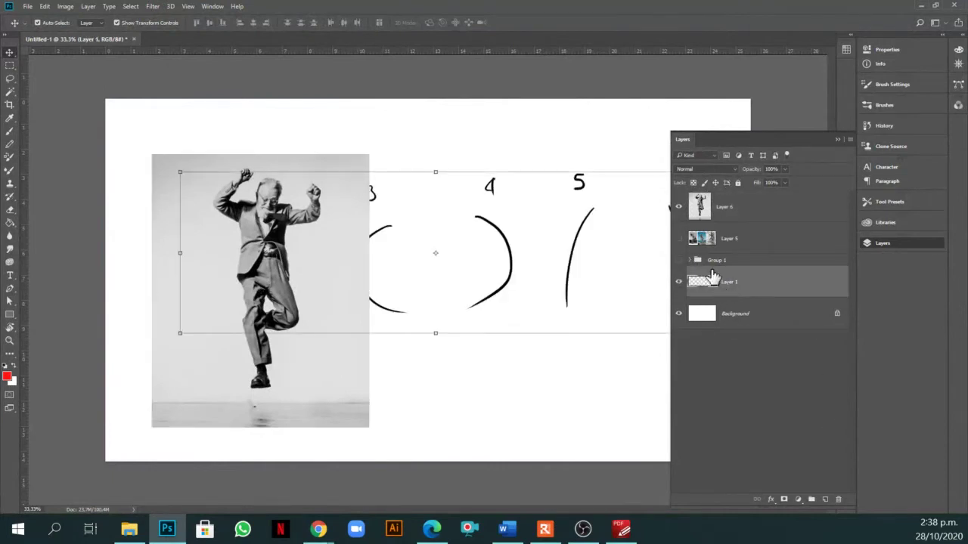
pyautogui.moveTo(180, 173); pyautogui.dragTo(544, 151)
pyautogui.press('Return')
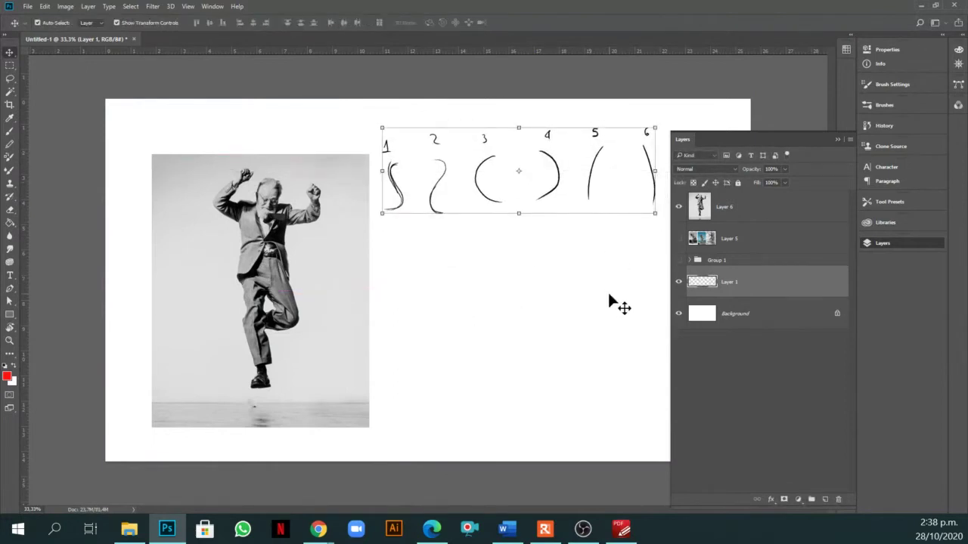
# Add a layer above the numbered action lines and brush a red stroke along the jumping man's body.
pyautogui.click(825, 499)
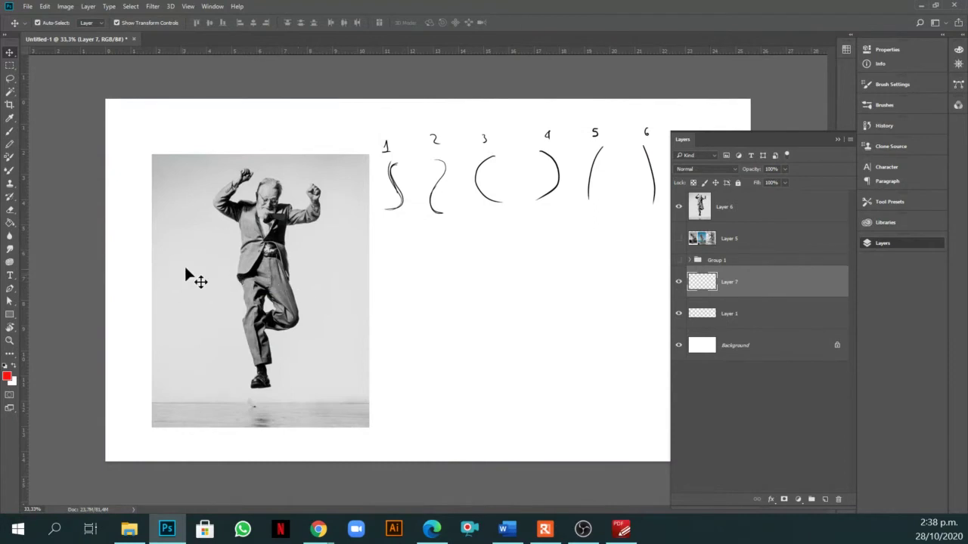
pyautogui.press('b')
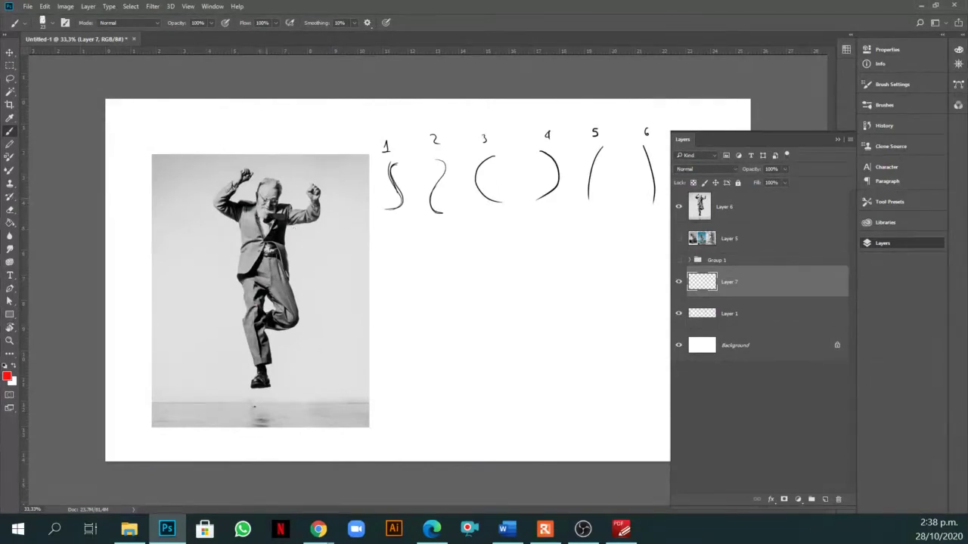
pyautogui.moveTo(254, 407); pyautogui.dragTo(256, 326)
# Add a group with an empty layer above the portrait and trace the jumping man's red action line from head to supporting leg.
pyautogui.click(737, 214)
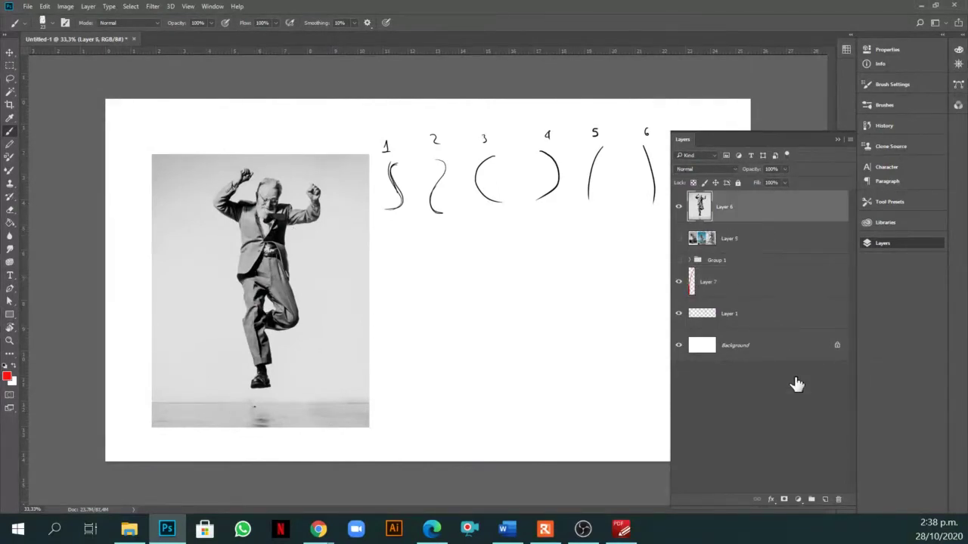
pyautogui.click(812, 499)
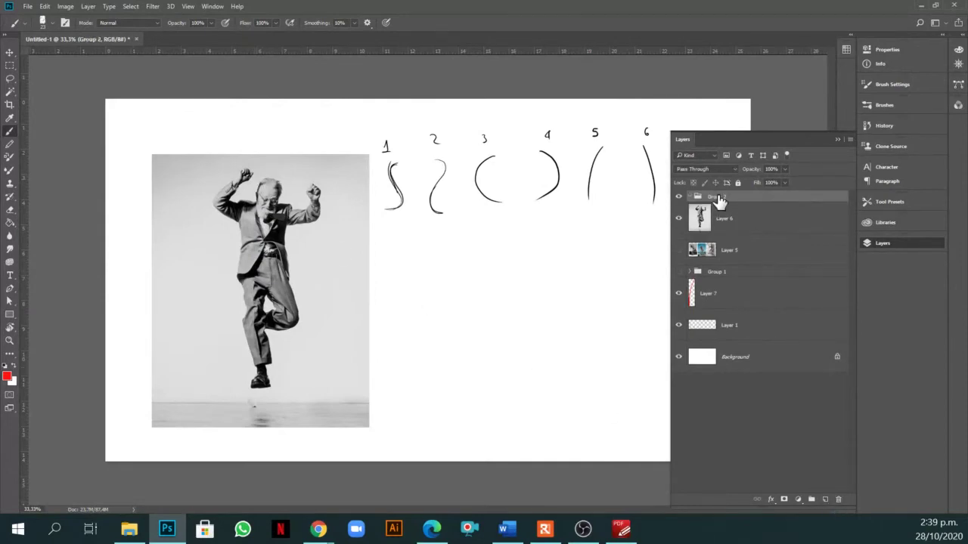
pyautogui.click(825, 499)
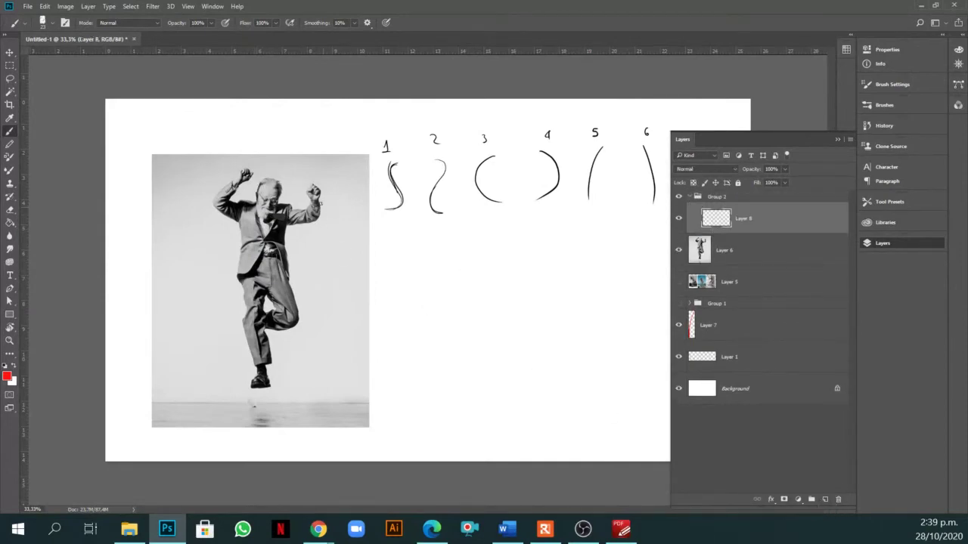
pyautogui.moveTo(271, 184); pyautogui.dragTo(262, 222)
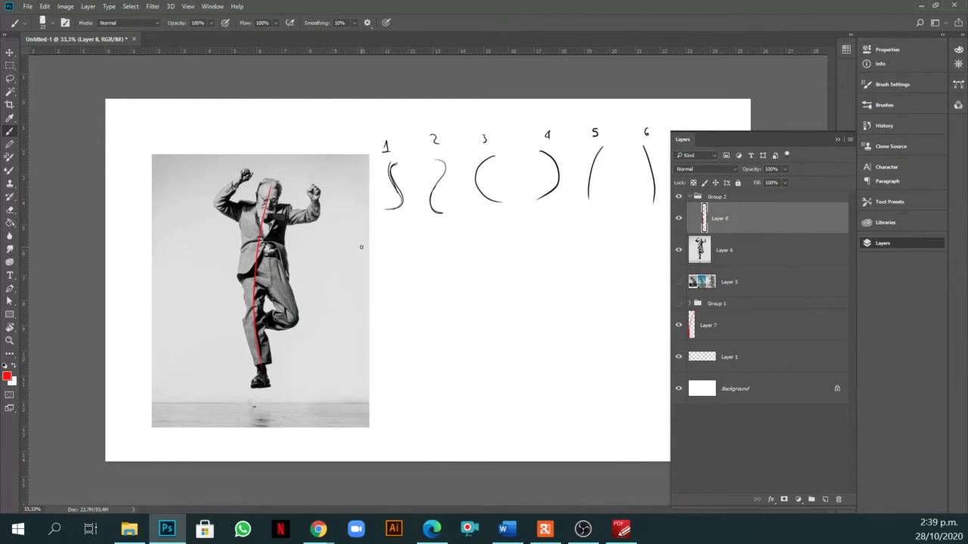
# Sketch a vertical and a horizontal red example line beside the jumping man, and erase both.
pyautogui.moveTo(370, 215); pyautogui.dragTo(371, 376)
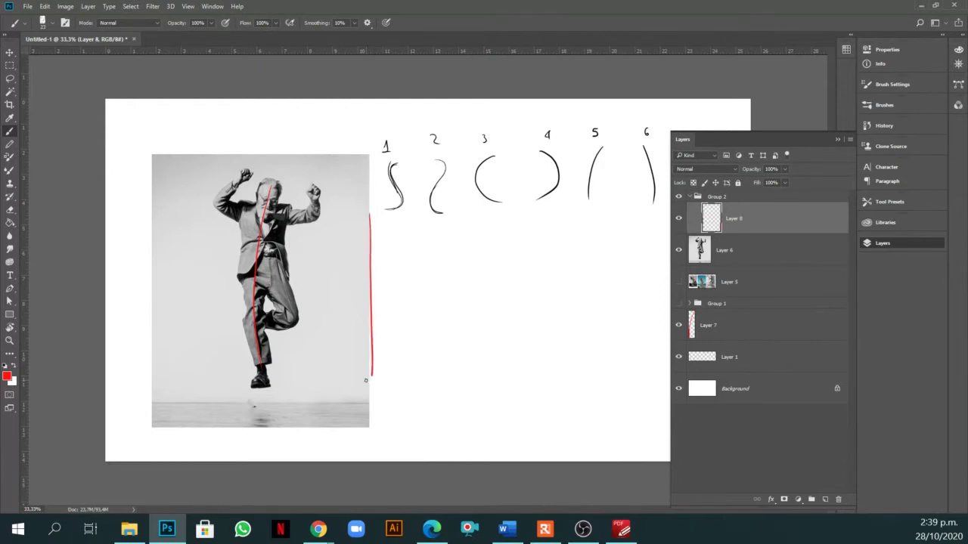
pyautogui.moveTo(403, 286); pyautogui.dragTo(533, 280)
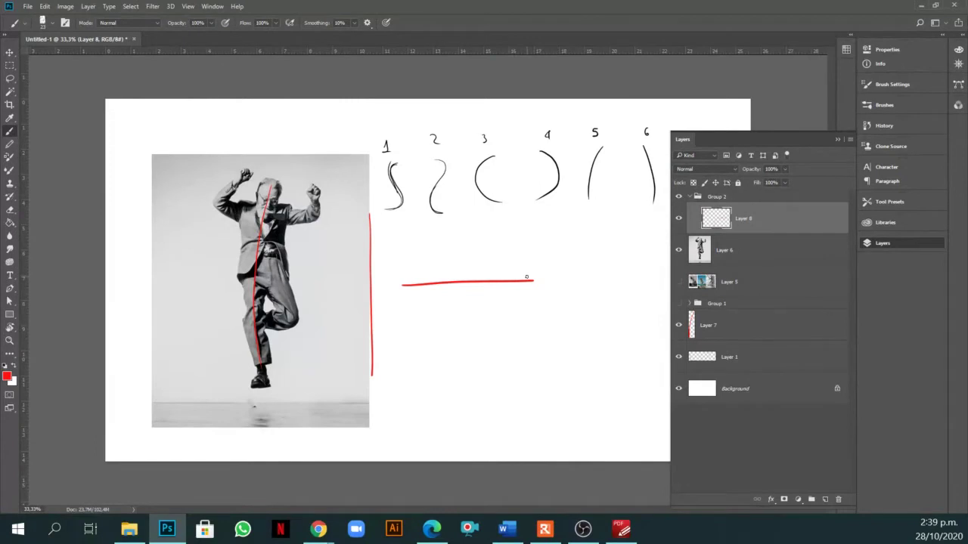
pyautogui.press('e')
pyautogui.moveTo(370, 216); pyautogui.dragTo(371, 403)
pyautogui.moveTo(401, 284); pyautogui.dragTo(517, 281)
pyautogui.moveTo(579, 277); pyautogui.dragTo(509, 283)
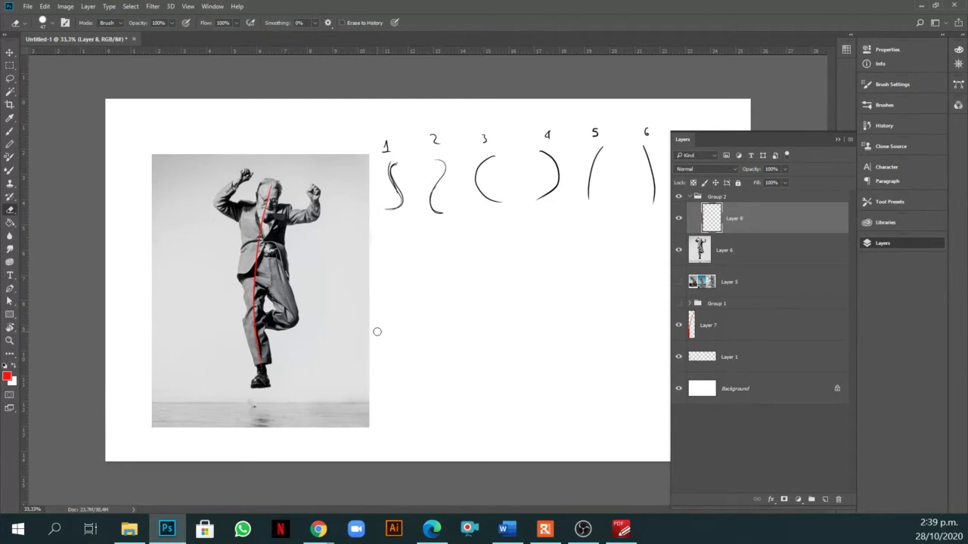
# Hide the jumping man portrait and its action line layer, and show the three-photo strip.
pyautogui.click(679, 218)
pyautogui.click(678, 249)
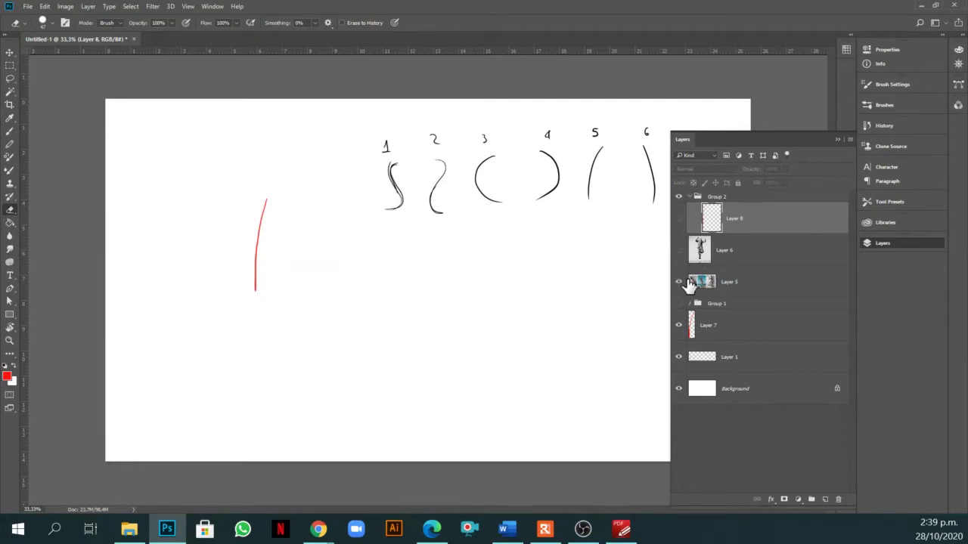
pyautogui.click(679, 281)
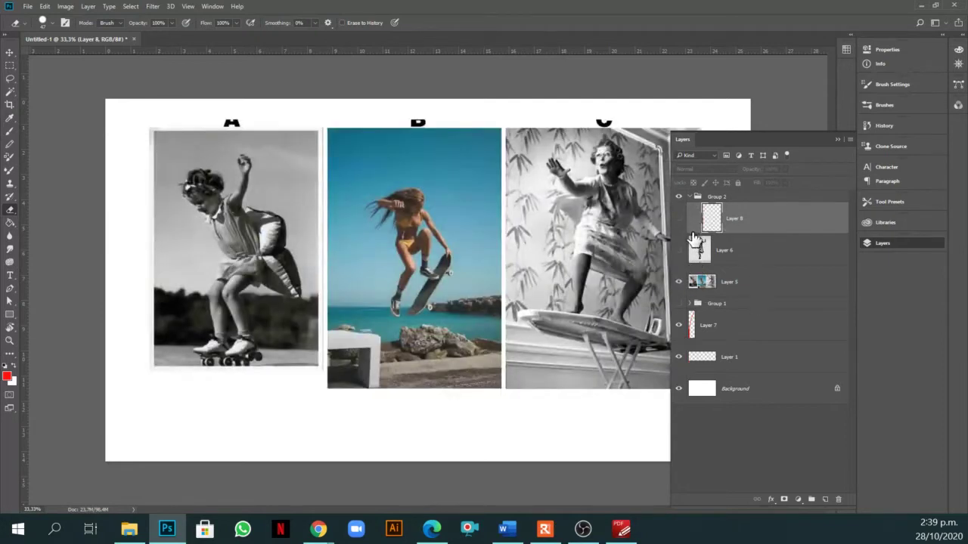
# Delete the cut-off letters A, B and C above the photos on the three-photo strip layer, and clear the selection.
pyautogui.click(718, 293)
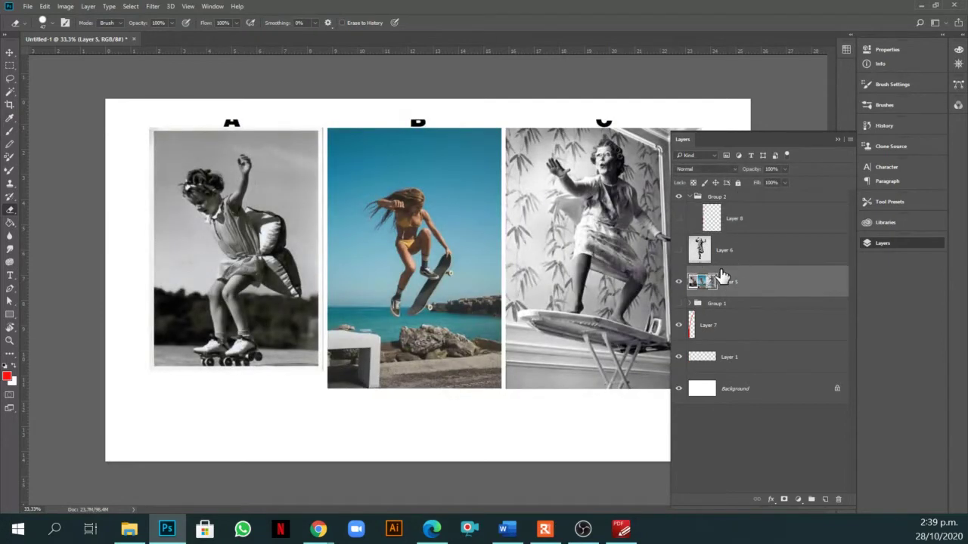
pyautogui.click(9, 65)
pyautogui.moveTo(121, 98); pyautogui.dragTo(665, 127)
pyautogui.press('Delete')
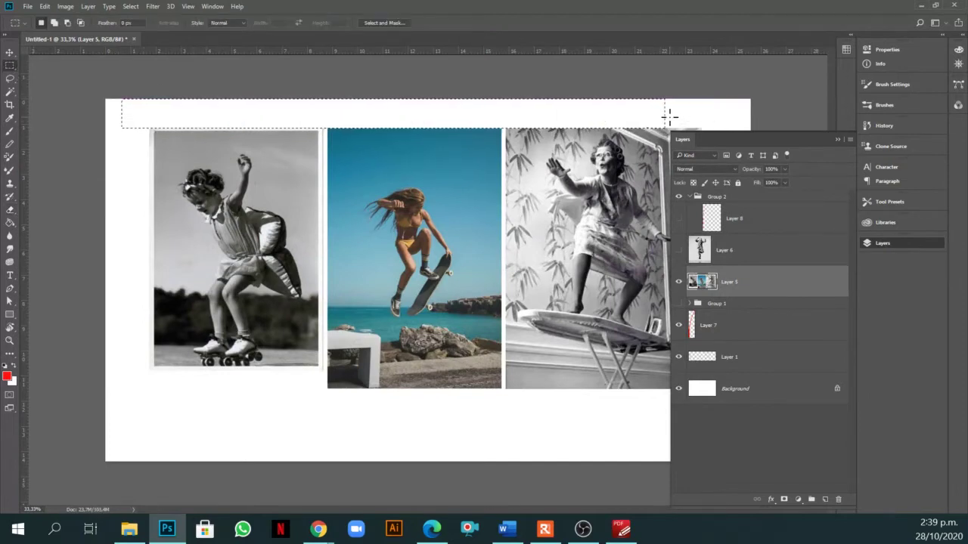
pyautogui.hotkey('ctrl', 'd')
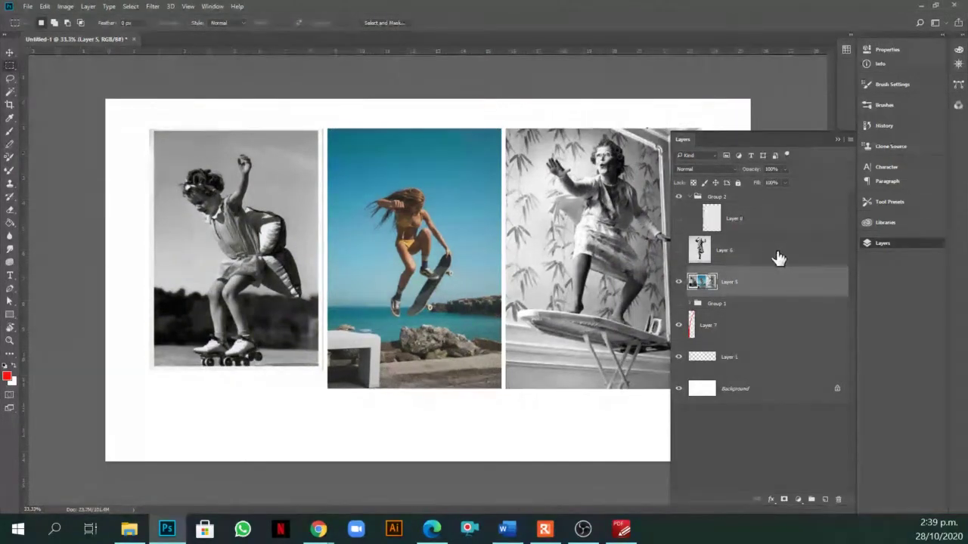
# Add a layer above the three-photo strip and trace the roller skater's action line in red from head to foot.
pyautogui.click(824, 501)
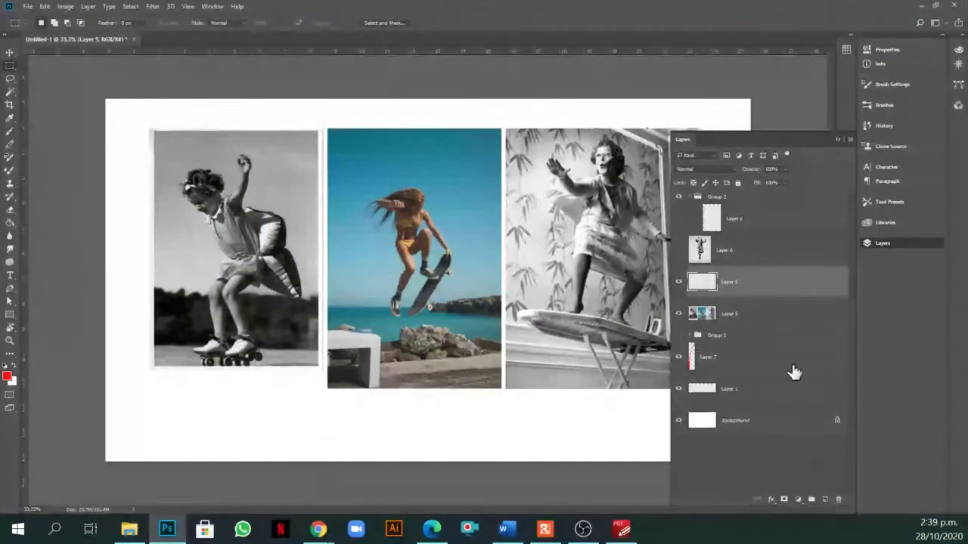
pyautogui.press('b')
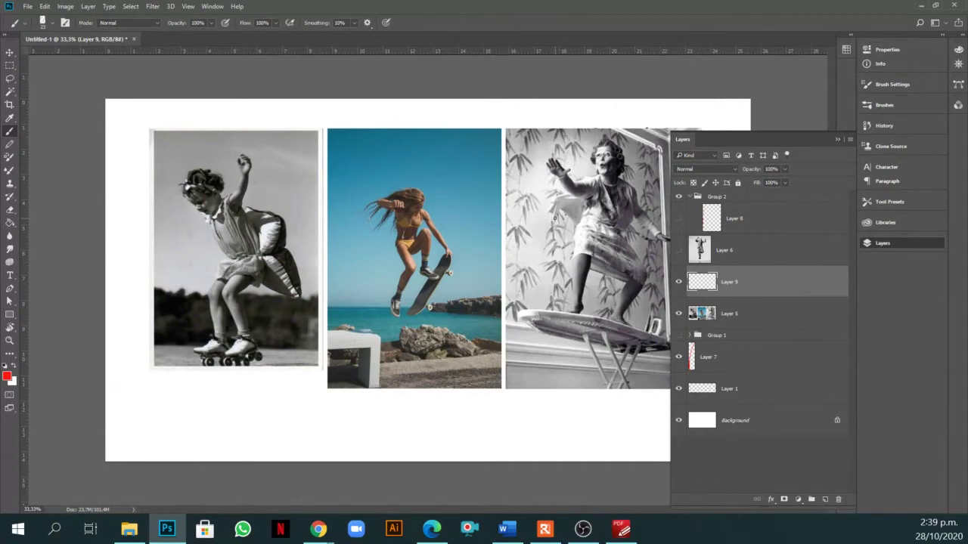
pyautogui.moveTo(201, 192)
pyautogui.mouseDown()
pyautogui.moveTo(251, 239)
pyautogui.moveTo(231, 278)
pyautogui.moveTo(239, 348)
pyautogui.mouseUp()
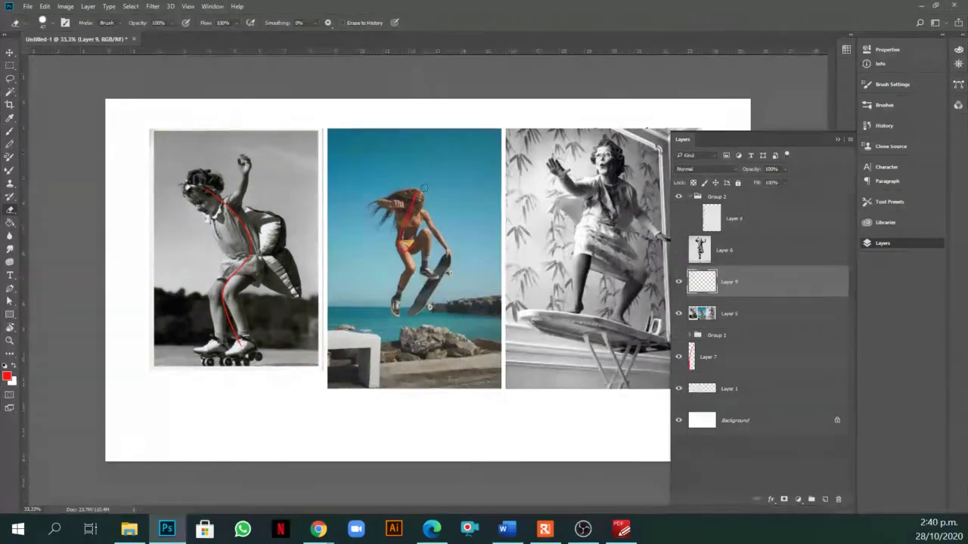
# Redraw the skateboarder's action line in red from head to foot, add her bent leg, thicken the main line, and mark her head in blue.
pyautogui.hotkey('ctrl', 'z')
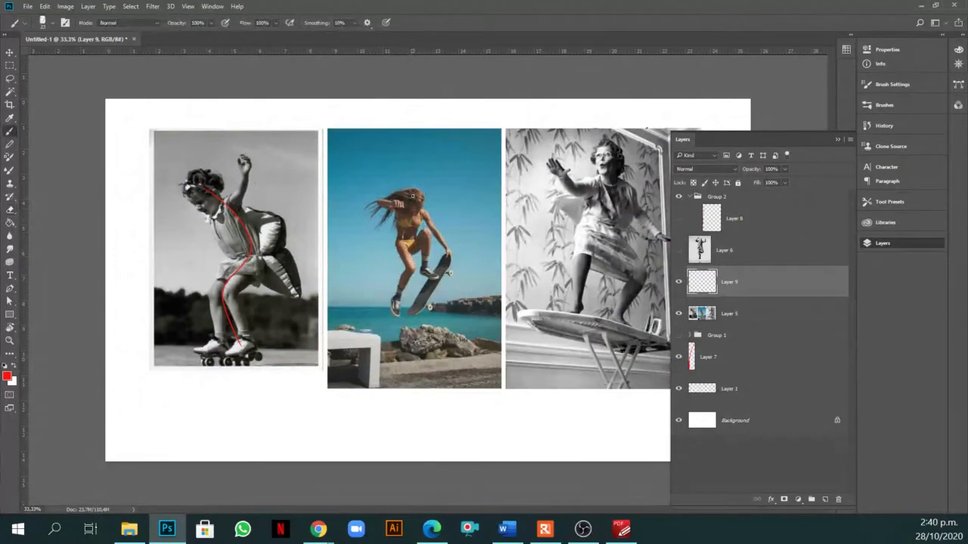
pyautogui.moveTo(411, 199)
pyautogui.mouseDown()
pyautogui.moveTo(409, 273)
pyautogui.moveTo(396, 309)
pyautogui.mouseUp()
pyautogui.scroll(3, 452, 278)
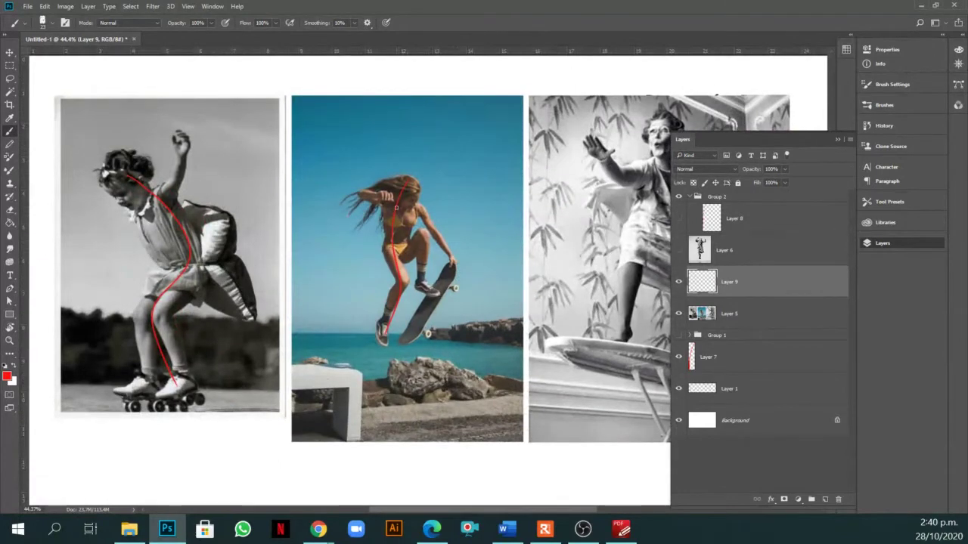
pyautogui.moveTo(390, 244); pyautogui.dragTo(427, 289)
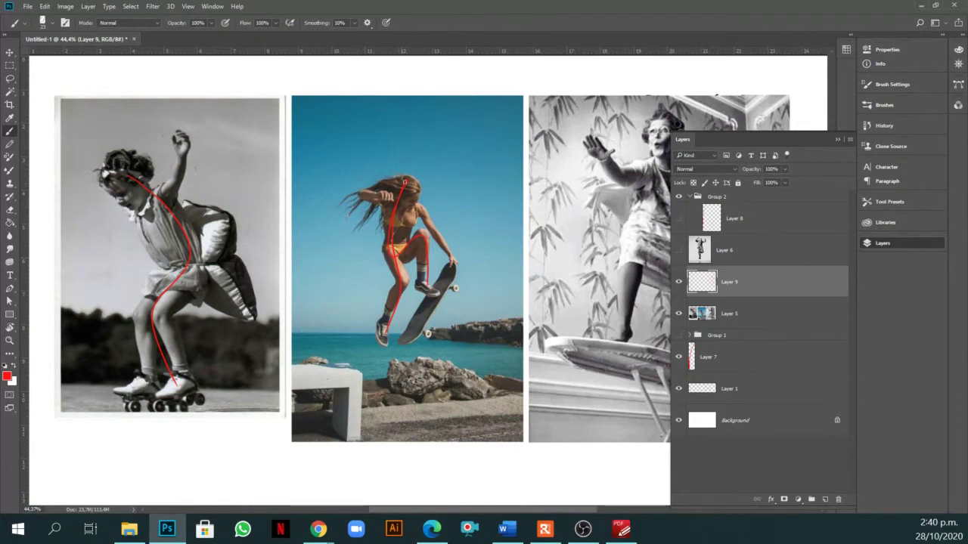
pyautogui.moveTo(391, 241); pyautogui.dragTo(383, 330)
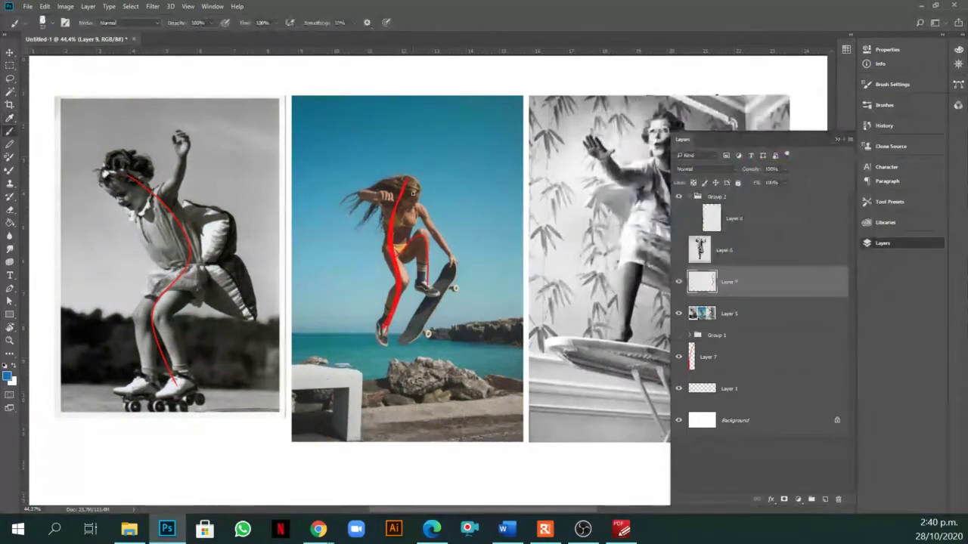
pyautogui.moveTo(413, 194); pyautogui.dragTo(405, 192)
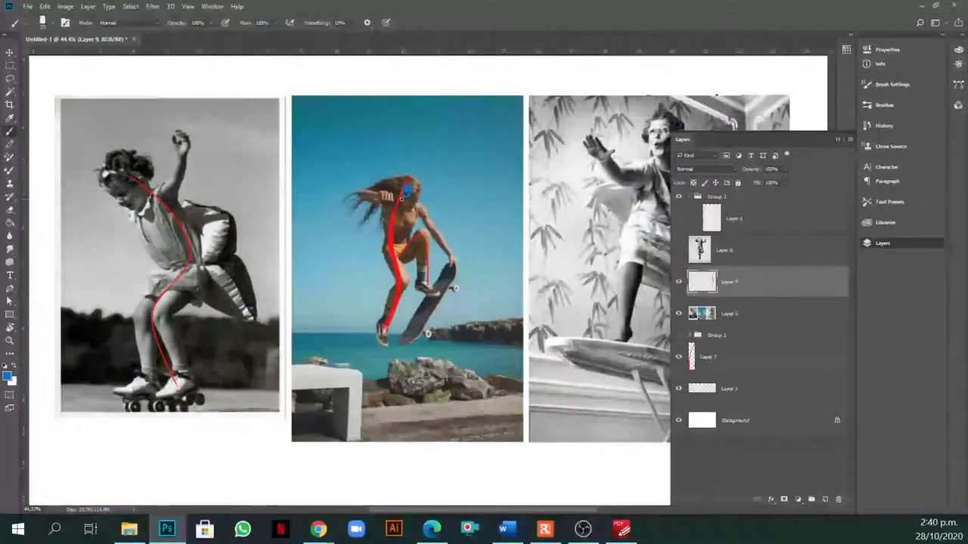
# Sketch blue example strokes at the upper right corner of the skateboarder photo, and erase them.
pyautogui.moveTo(515, 68); pyautogui.dragTo(501, 124)
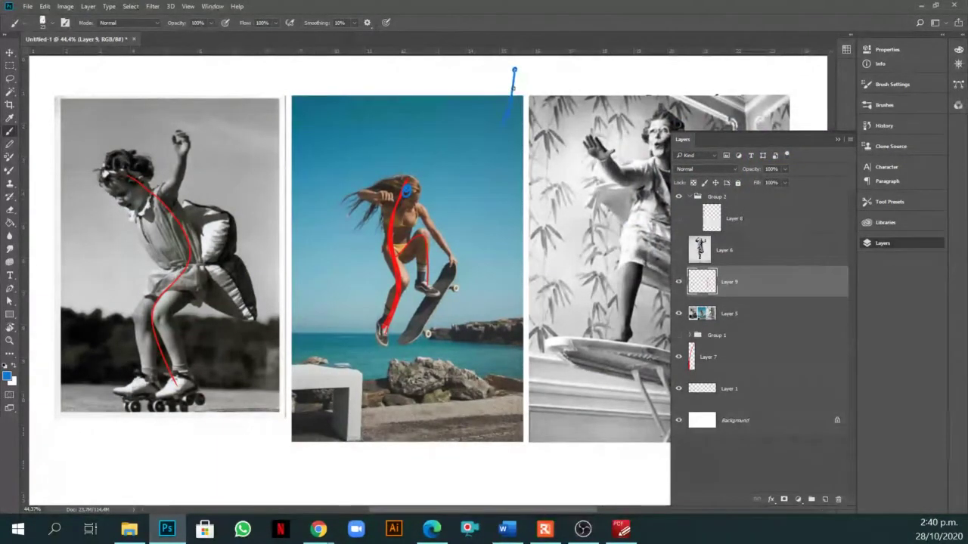
pyautogui.moveTo(501, 89); pyautogui.dragTo(525, 87)
pyautogui.press('e')
pyautogui.moveTo(523, 94)
pyautogui.mouseDown()
pyautogui.moveTo(519, 64)
pyautogui.moveTo(505, 92)
pyautogui.mouseUp()
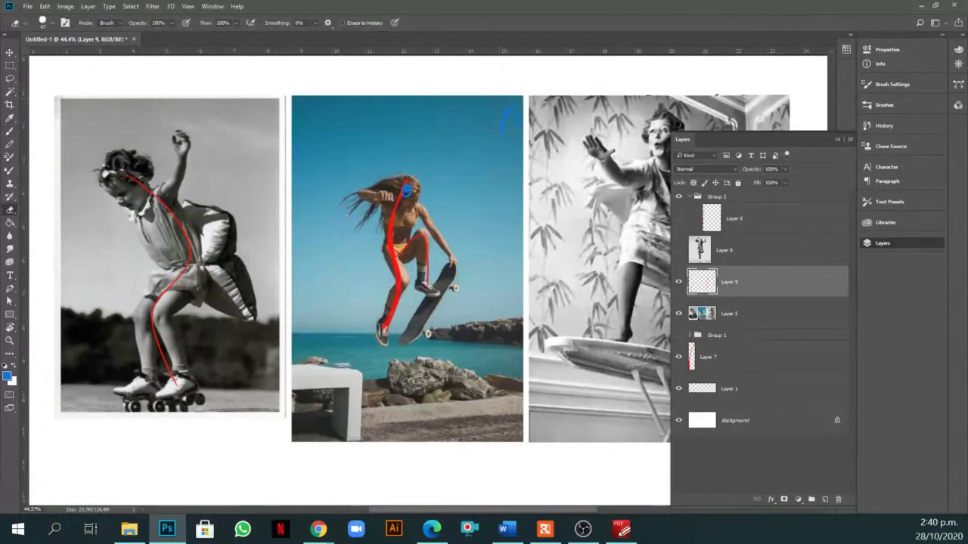
# Set the brush opacity to 100% and show the layer with the jumping man's red action line over the photos.
pyautogui.press('b')
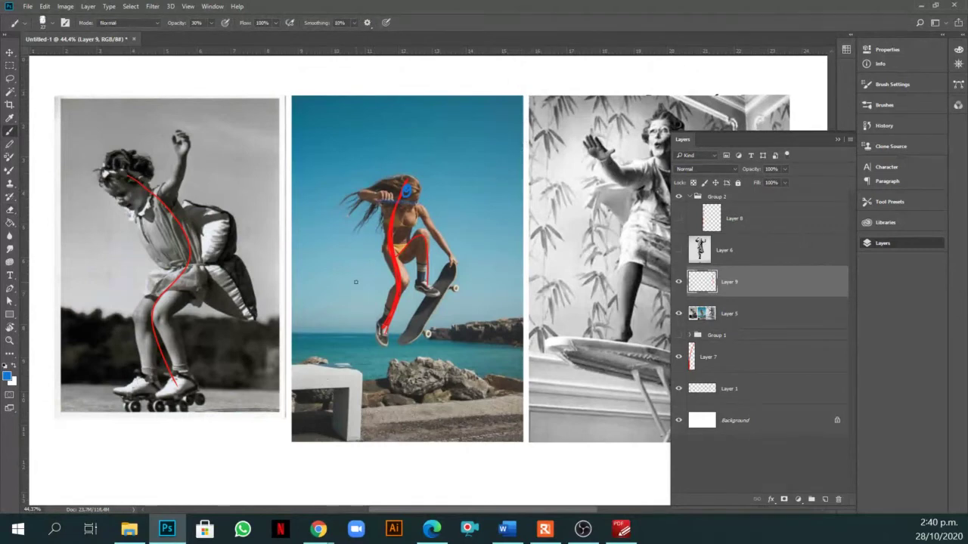
pyautogui.click(748, 221)
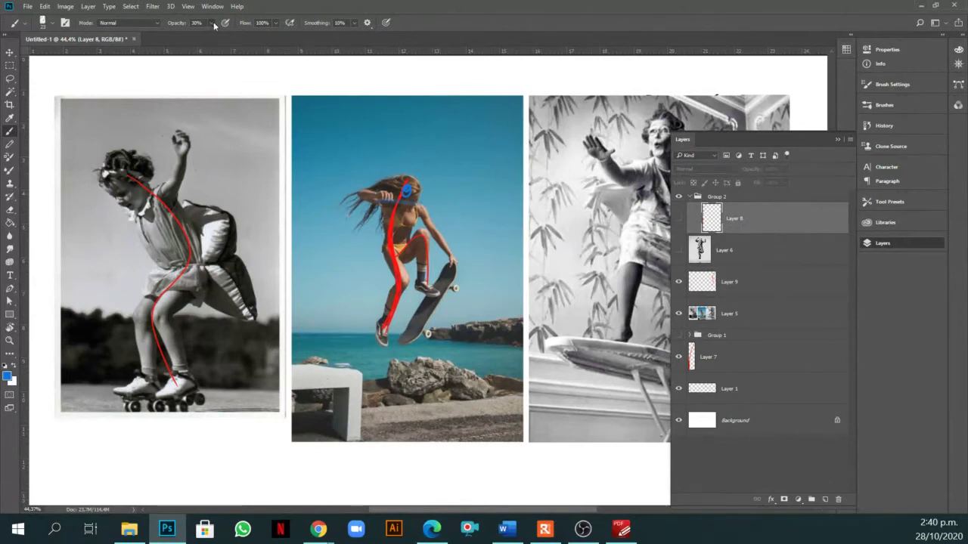
pyautogui.moveTo(214, 24); pyautogui.dragTo(248, 32)
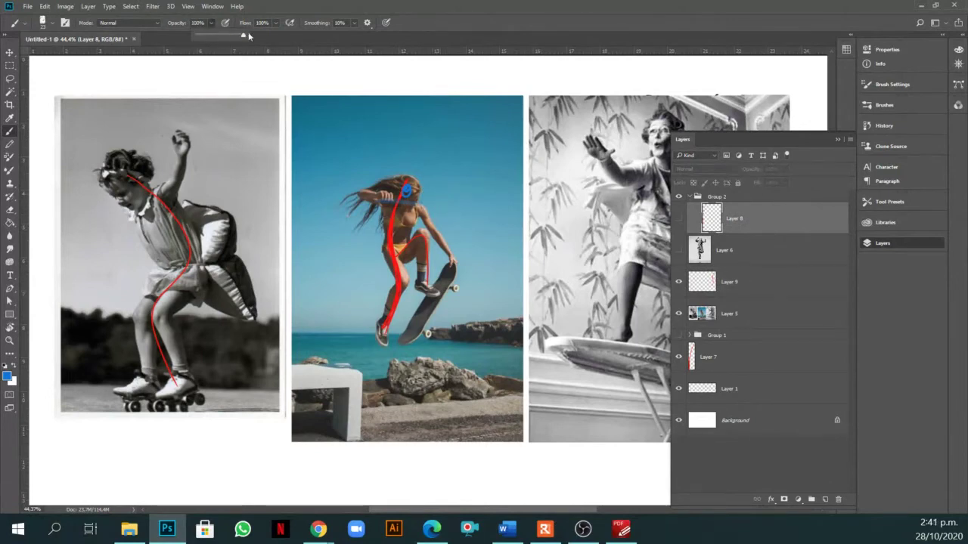
pyautogui.click(678, 218)
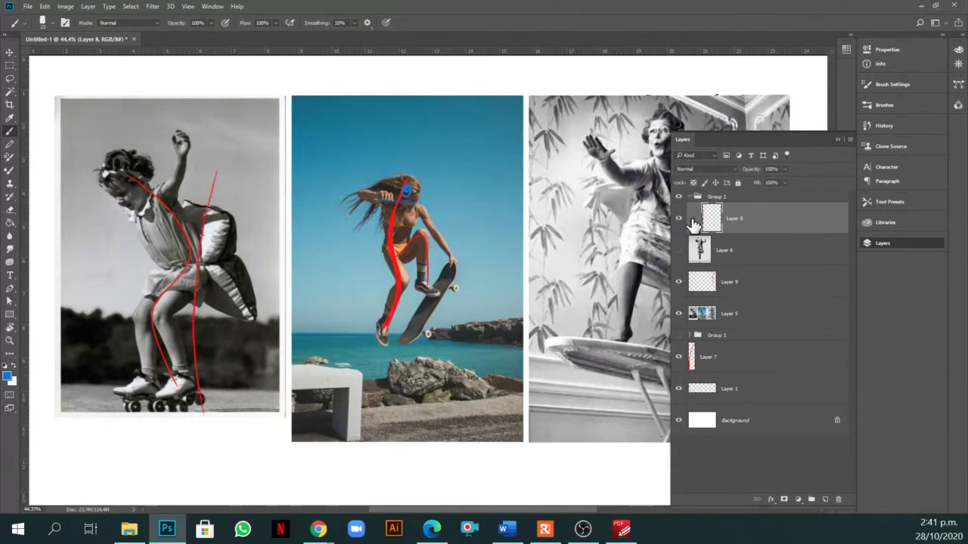
# Sketch the skateboarder's shoulder line, torso, both arms, bent leg and foot in blue around her red action line.
pyautogui.moveTo(378, 200); pyautogui.dragTo(421, 206)
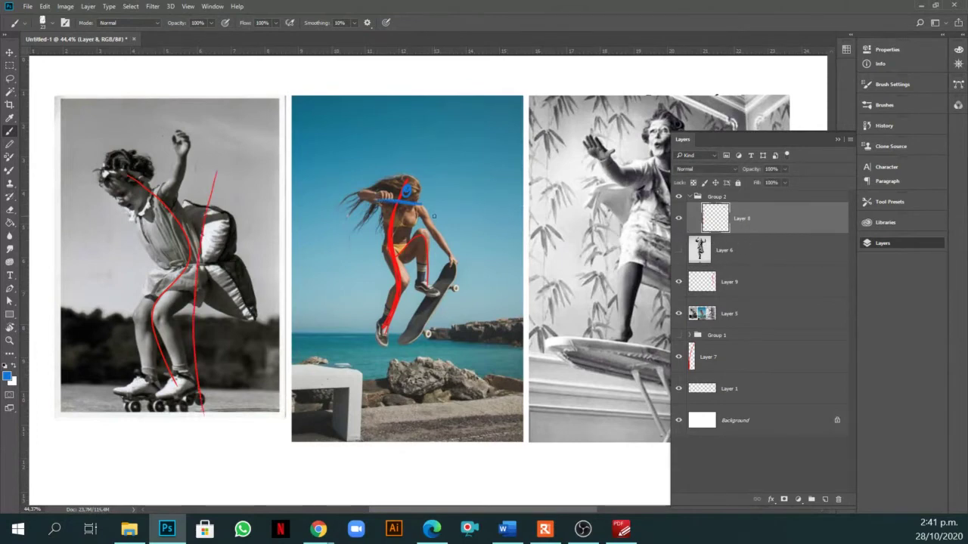
pyautogui.moveTo(385, 200); pyautogui.dragTo(389, 244)
pyautogui.moveTo(415, 205); pyautogui.dragTo(396, 245)
pyautogui.moveTo(420, 202); pyautogui.dragTo(463, 270)
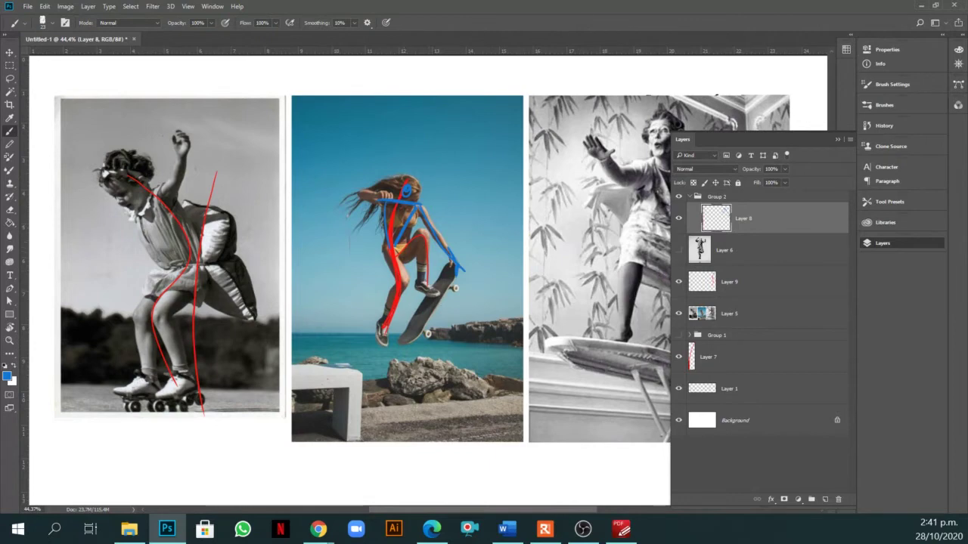
pyautogui.moveTo(422, 231); pyautogui.dragTo(424, 281)
pyautogui.moveTo(351, 199)
pyautogui.mouseDown()
pyautogui.moveTo(418, 198)
pyautogui.moveTo(395, 191)
pyautogui.mouseUp()
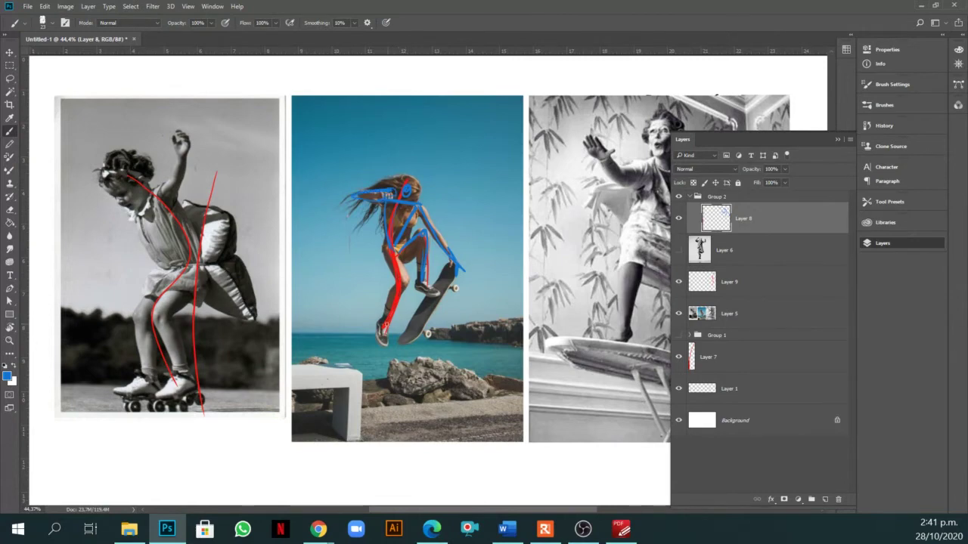
pyautogui.moveTo(383, 344); pyautogui.dragTo(385, 329)
# Add a new layer and trace the ironing-board woman's action line in red from head to foot.
pyautogui.moveTo(615, 235)
pyautogui.mouseDown()
pyautogui.moveTo(348, 285)
pyautogui.moveTo(361, 265)
pyautogui.mouseUp()
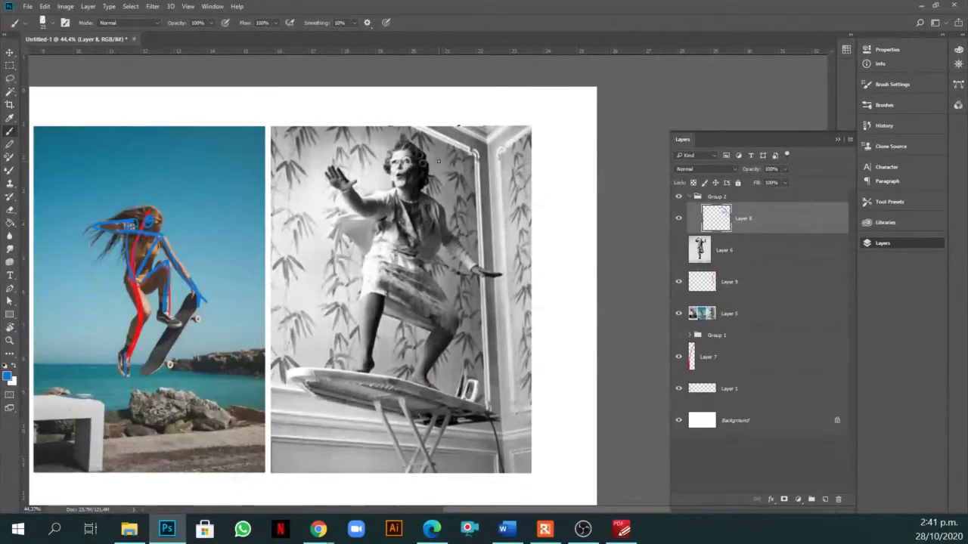
pyautogui.click(825, 500)
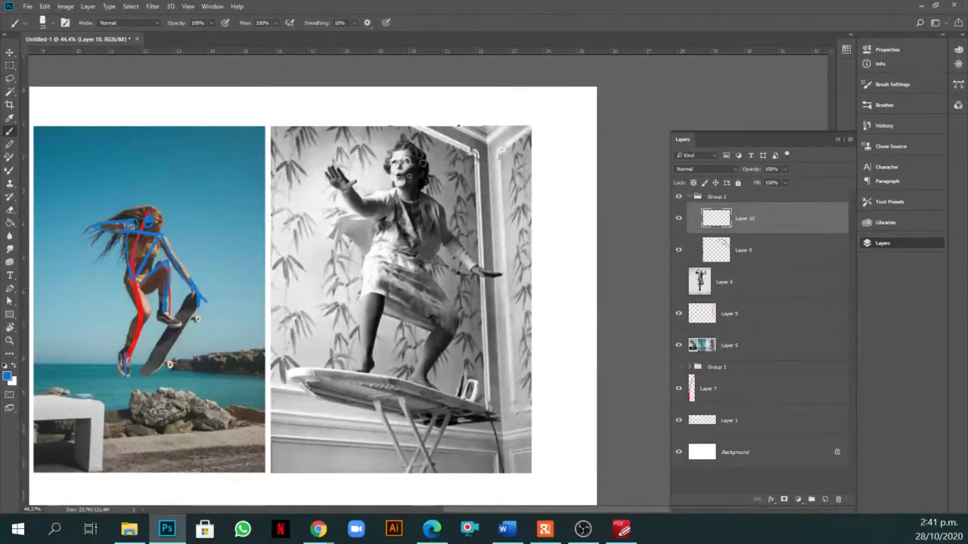
pyautogui.click(7, 374)
pyautogui.click(746, 127)
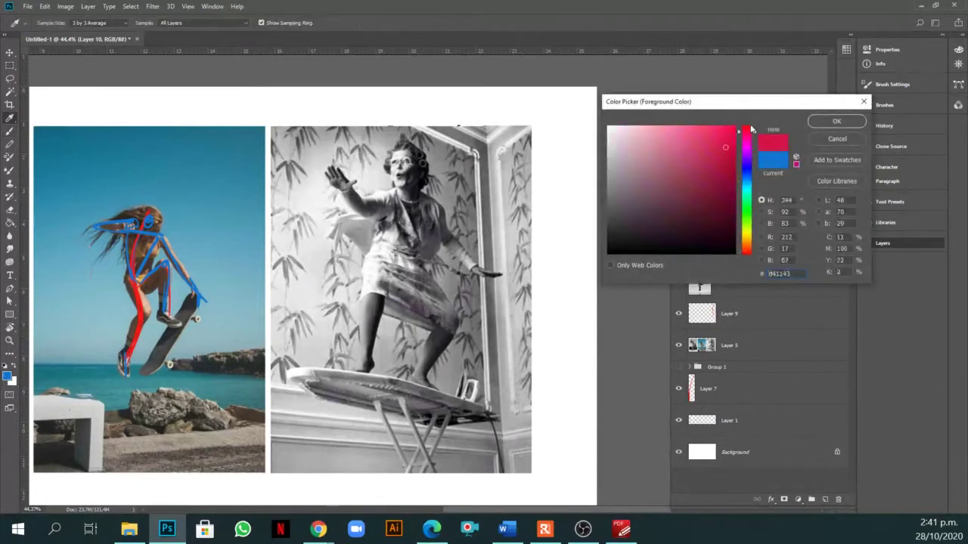
pyautogui.click(726, 147)
pyautogui.click(836, 121)
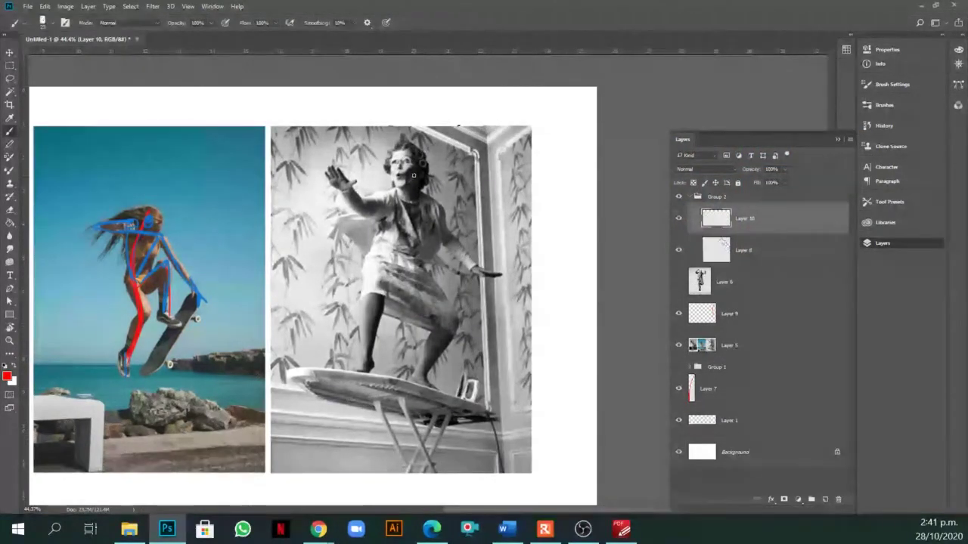
pyautogui.moveTo(413, 175)
pyautogui.mouseDown()
pyautogui.moveTo(400, 226)
pyautogui.moveTo(437, 336)
pyautogui.moveTo(415, 382)
pyautogui.mouseUp()
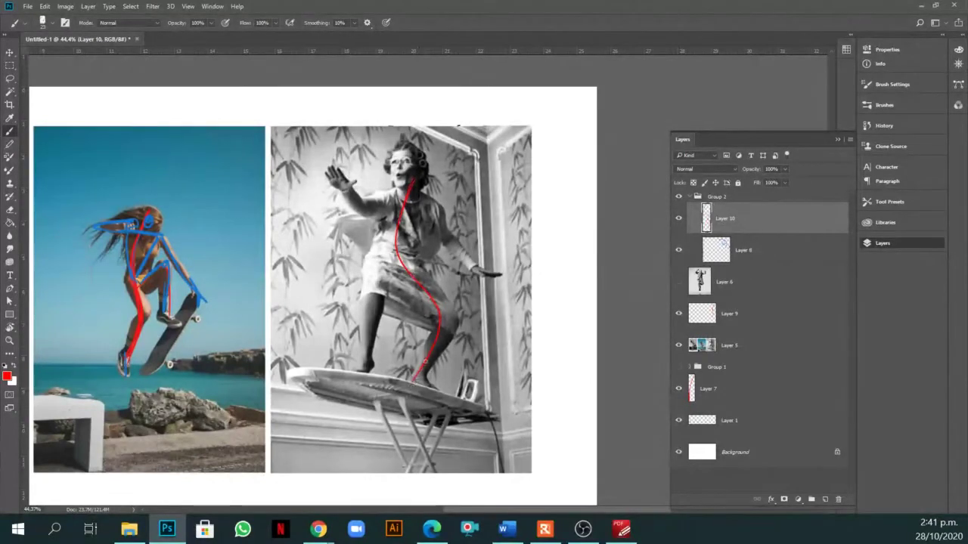
pyautogui.moveTo(408, 182); pyautogui.dragTo(445, 331)
# Sketch the ironing-board woman's head, shoulders, torso and legs in blue, adding alternative positions for her straight leg.
pyautogui.click(7, 375)
pyautogui.click(749, 173)
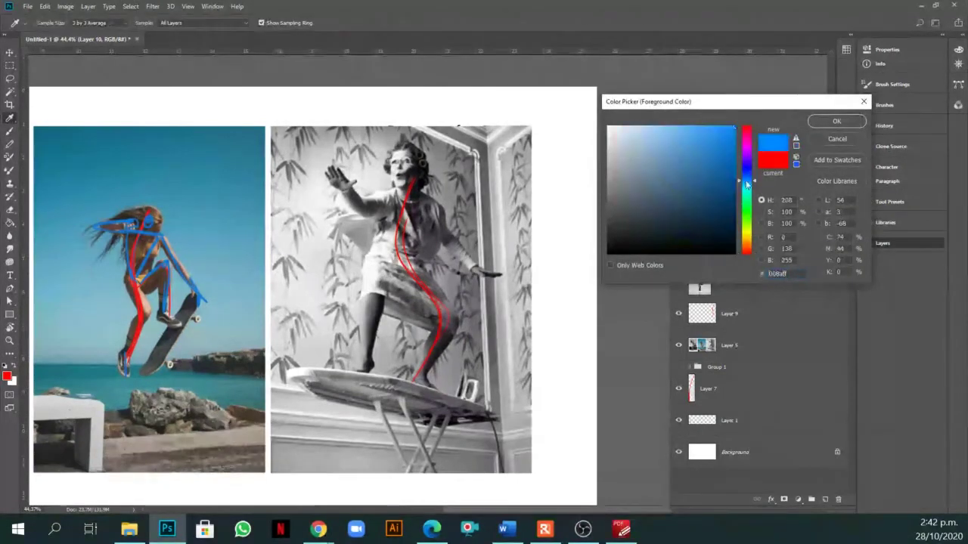
pyautogui.click(835, 122)
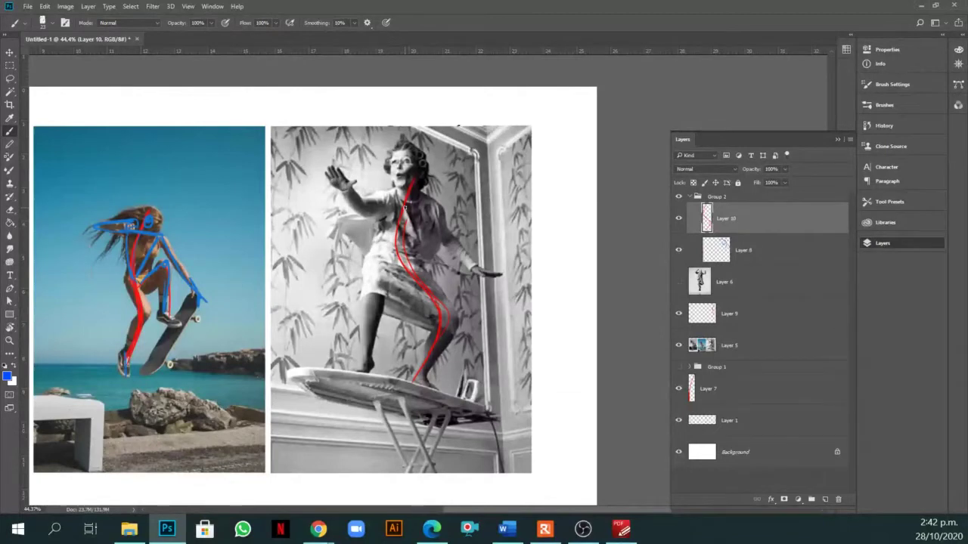
pyautogui.moveTo(411, 174)
pyautogui.mouseDown()
pyautogui.moveTo(414, 190)
pyautogui.moveTo(404, 160)
pyautogui.moveTo(407, 187)
pyautogui.moveTo(440, 203)
pyautogui.moveTo(389, 260)
pyautogui.mouseUp()
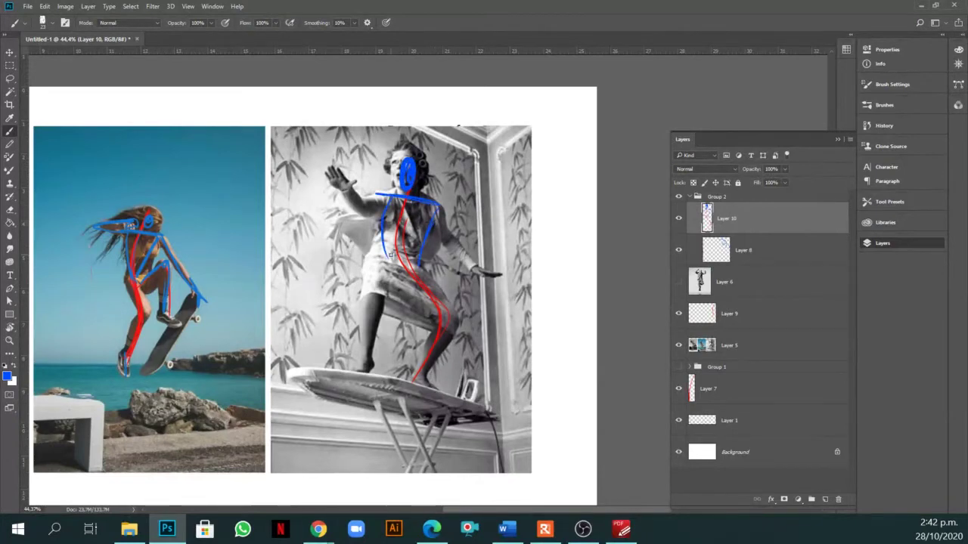
pyautogui.moveTo(436, 288); pyautogui.dragTo(423, 384)
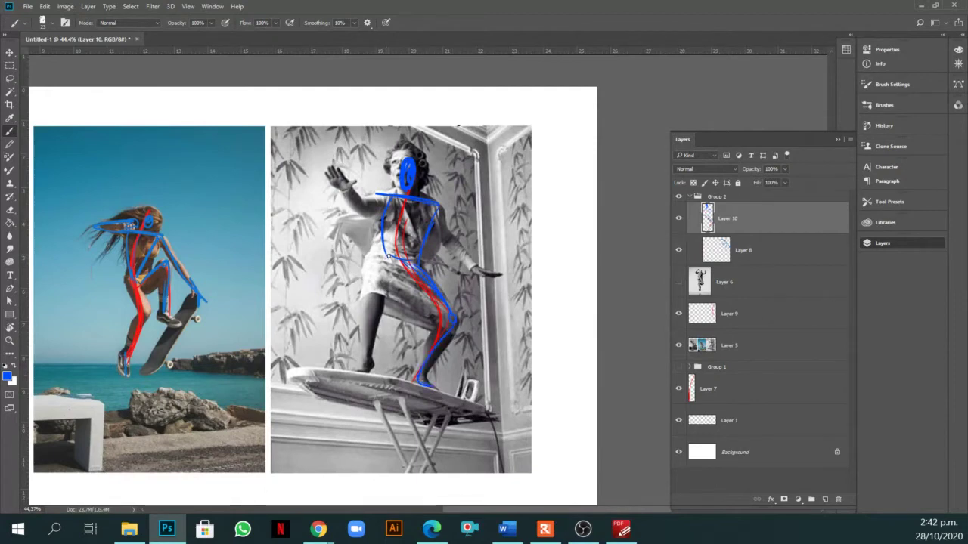
pyautogui.moveTo(384, 251)
pyautogui.mouseDown()
pyautogui.moveTo(371, 295)
pyautogui.moveTo(367, 372)
pyautogui.mouseUp()
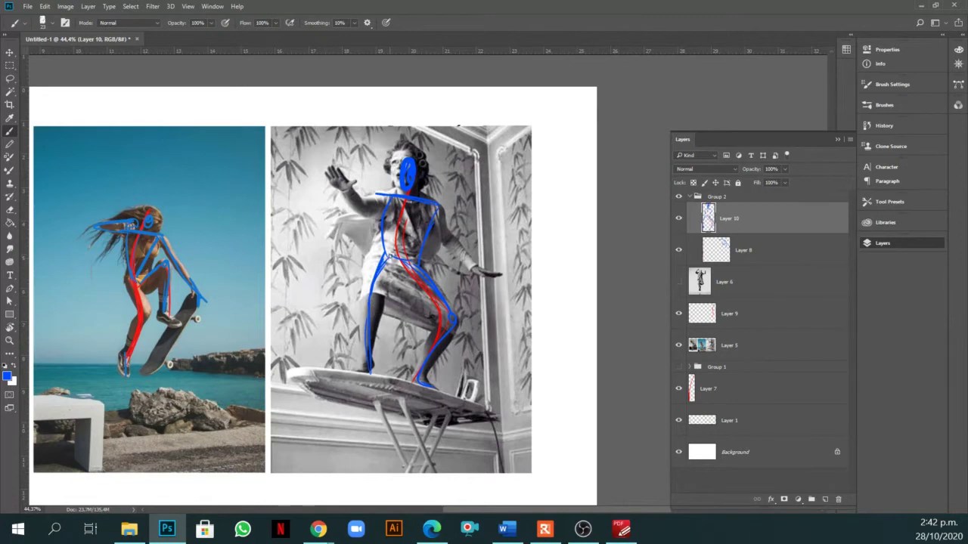
pyautogui.moveTo(390, 254)
pyautogui.mouseDown()
pyautogui.moveTo(341, 304)
pyautogui.moveTo(358, 366)
pyautogui.mouseUp()
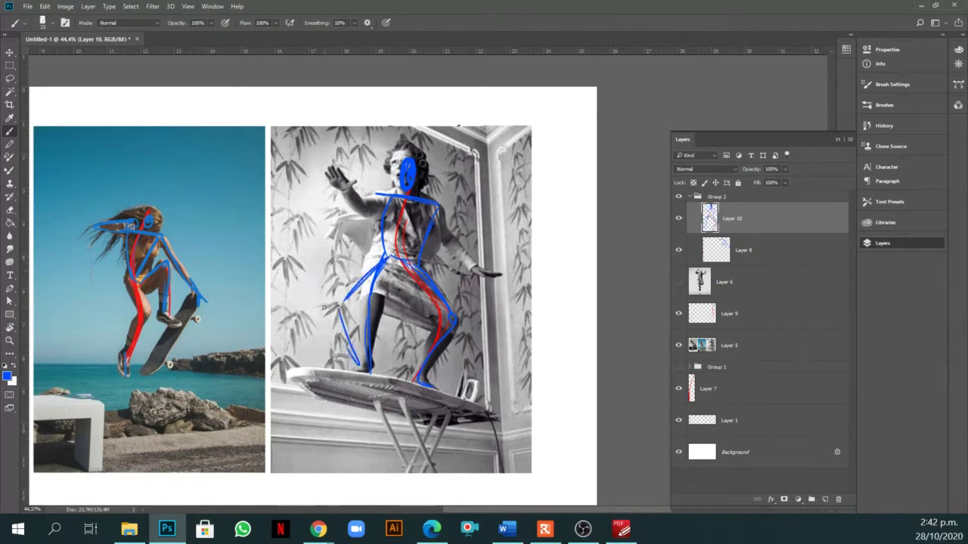
pyautogui.moveTo(388, 260)
pyautogui.mouseDown()
pyautogui.moveTo(399, 315)
pyautogui.moveTo(334, 371)
pyautogui.mouseUp()
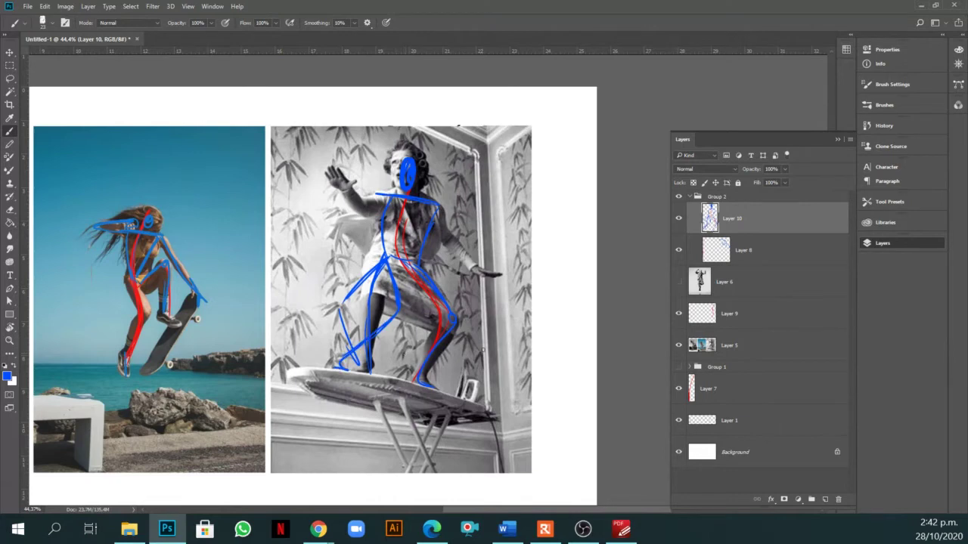
# Add both arms of the ironing-board woman in blue and mark her elbow and hip joints.
pyautogui.moveTo(438, 209)
pyautogui.mouseDown()
pyautogui.moveTo(444, 240)
pyautogui.moveTo(443, 223)
pyautogui.moveTo(476, 272)
pyautogui.mouseUp()
pyautogui.moveTo(371, 205); pyautogui.dragTo(326, 171)
pyautogui.moveTo(443, 249); pyautogui.dragTo(455, 257)
pyautogui.moveTo(389, 252)
pyautogui.mouseDown()
pyautogui.moveTo(410, 269)
pyautogui.moveTo(379, 264)
pyautogui.mouseUp()
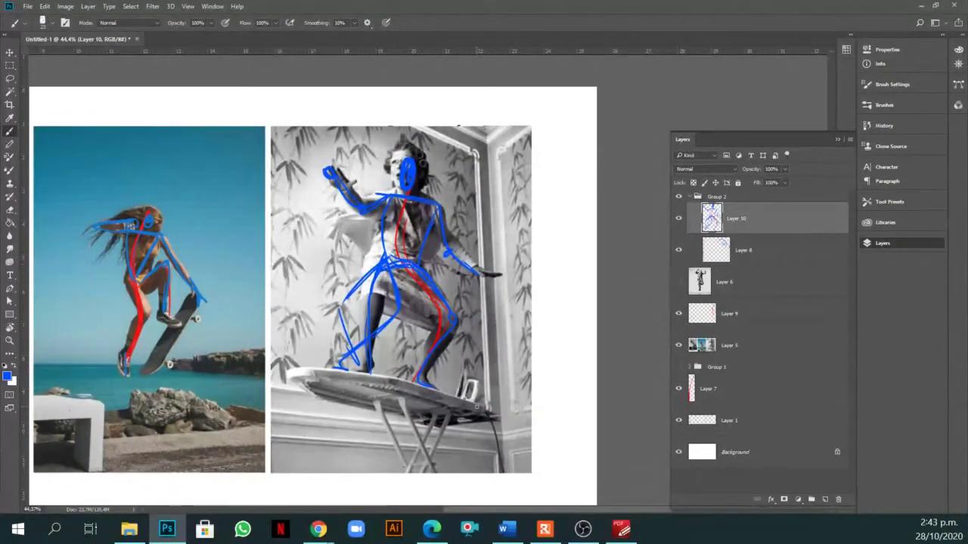
# Hide the three-photo layer to examine the line sketches alone, and show the photos again.
pyautogui.click(678, 345)
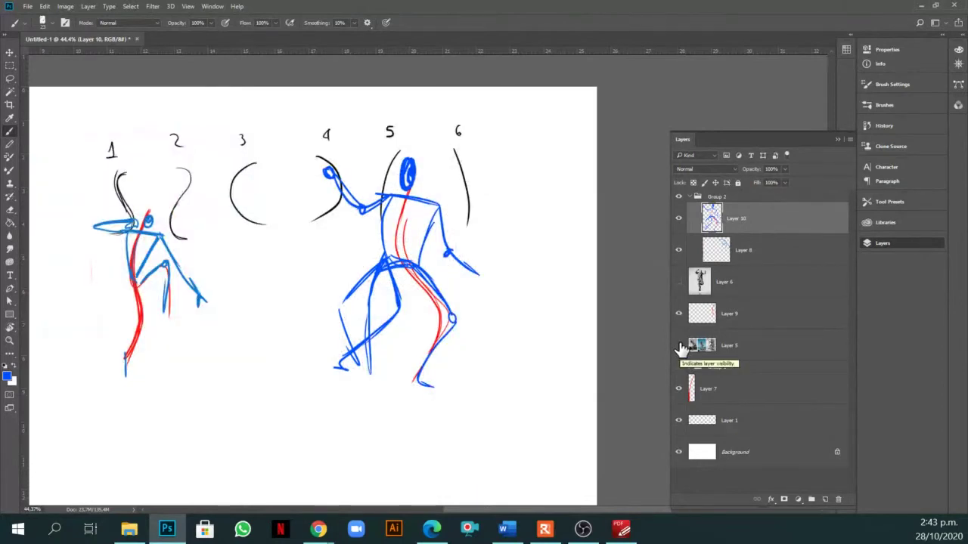
pyautogui.scroll(-3, 469, 304)
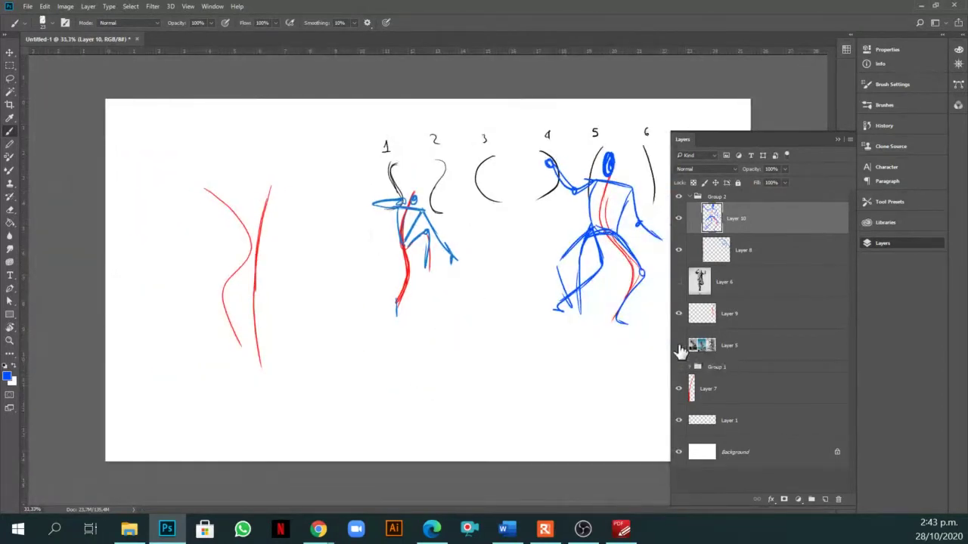
pyautogui.click(678, 346)
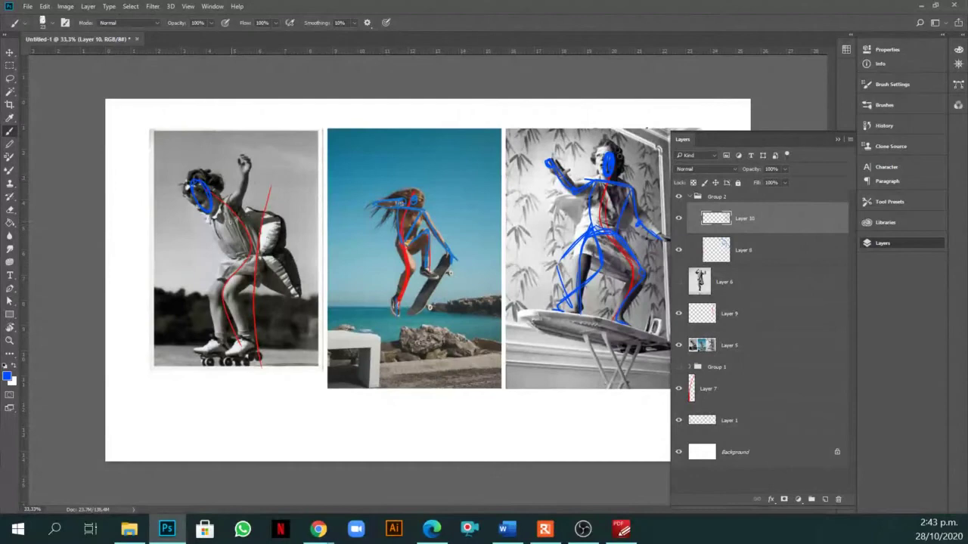
# Sketch the roller skater's shoulders, torso, raised arm and both legs in blue around her red action line.
pyautogui.rightClick(227, 215)
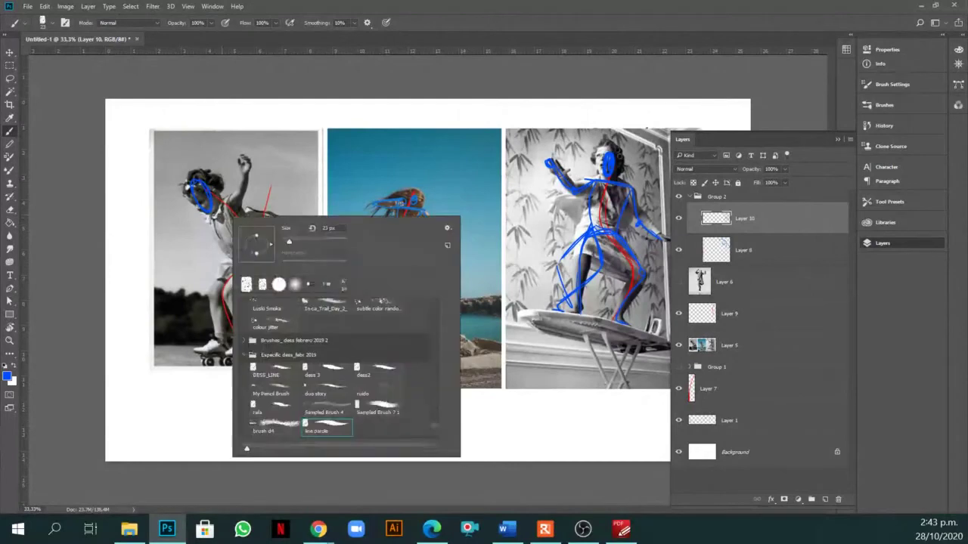
pyautogui.press('Return')
pyautogui.moveTo(234, 196)
pyautogui.mouseDown()
pyautogui.moveTo(219, 207)
pyautogui.moveTo(250, 262)
pyautogui.mouseUp()
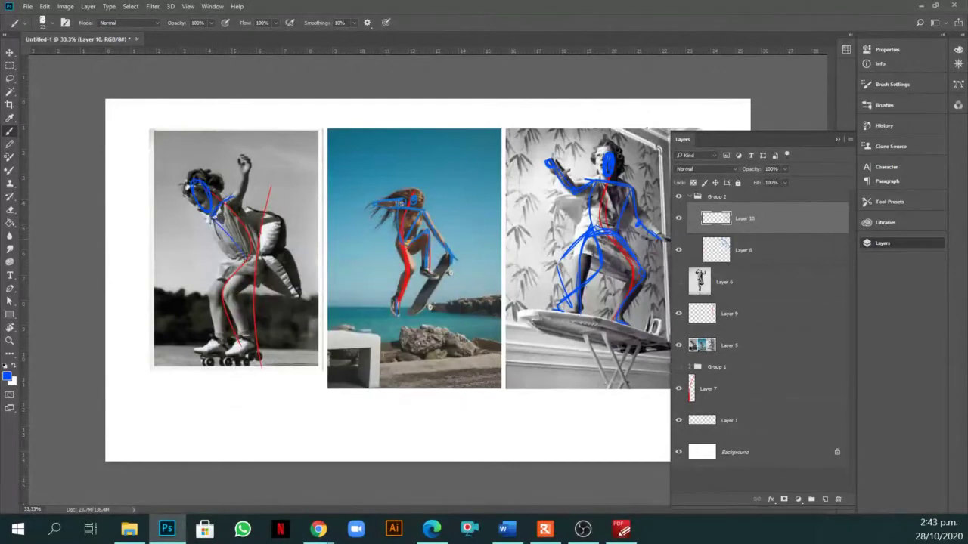
pyautogui.moveTo(225, 230)
pyautogui.mouseDown()
pyautogui.moveTo(230, 242)
pyautogui.moveTo(255, 246)
pyautogui.mouseUp()
pyautogui.moveTo(235, 197)
pyautogui.mouseDown()
pyautogui.moveTo(247, 168)
pyautogui.moveTo(236, 142)
pyautogui.mouseUp()
pyautogui.moveTo(251, 257)
pyautogui.mouseDown()
pyautogui.moveTo(235, 281)
pyautogui.moveTo(239, 274)
pyautogui.moveTo(232, 333)
pyautogui.moveTo(233, 316)
pyautogui.moveTo(245, 348)
pyautogui.mouseUp()
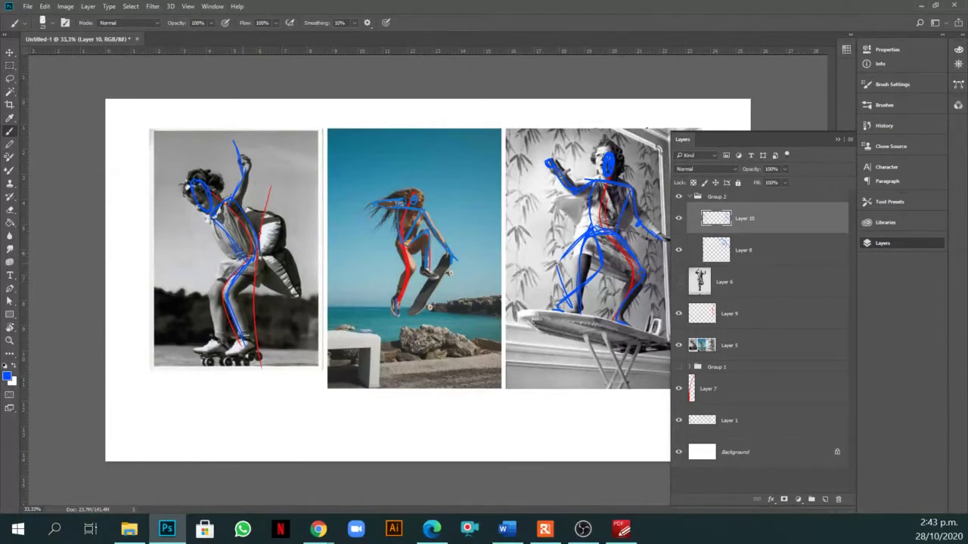
pyautogui.moveTo(248, 259)
pyautogui.mouseDown()
pyautogui.moveTo(209, 281)
pyautogui.moveTo(198, 349)
pyautogui.mouseUp()
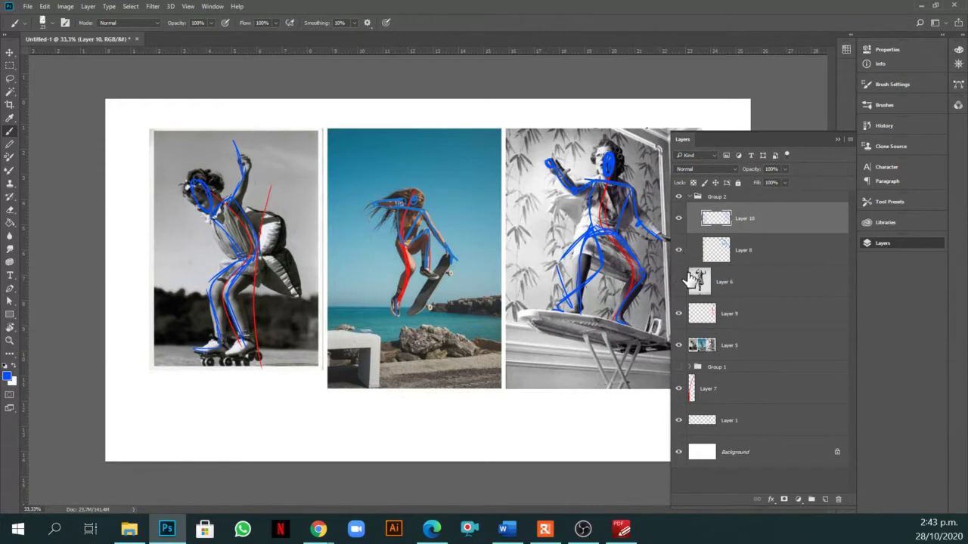
# Hide the three-photo layer, sketch an alternative arm, leg and head in blue over the roller skater's figure, and show the photos again.
pyautogui.click(679, 345)
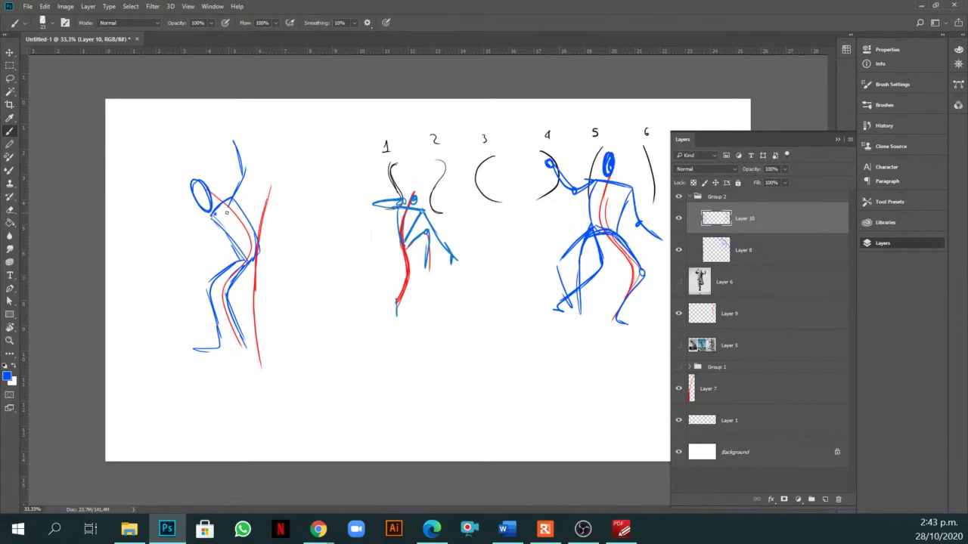
pyautogui.moveTo(222, 201)
pyautogui.mouseDown()
pyautogui.moveTo(253, 184)
pyautogui.moveTo(254, 229)
pyautogui.moveTo(231, 183)
pyautogui.mouseUp()
pyautogui.moveTo(234, 183)
pyautogui.mouseDown()
pyautogui.moveTo(256, 241)
pyautogui.moveTo(234, 198)
pyautogui.moveTo(278, 213)
pyautogui.moveTo(269, 331)
pyautogui.mouseUp()
pyautogui.moveTo(229, 295); pyautogui.dragTo(225, 308)
pyautogui.moveTo(237, 274)
pyautogui.mouseDown()
pyautogui.moveTo(253, 329)
pyautogui.moveTo(218, 295)
pyautogui.mouseUp()
pyautogui.moveTo(198, 179); pyautogui.dragTo(198, 210)
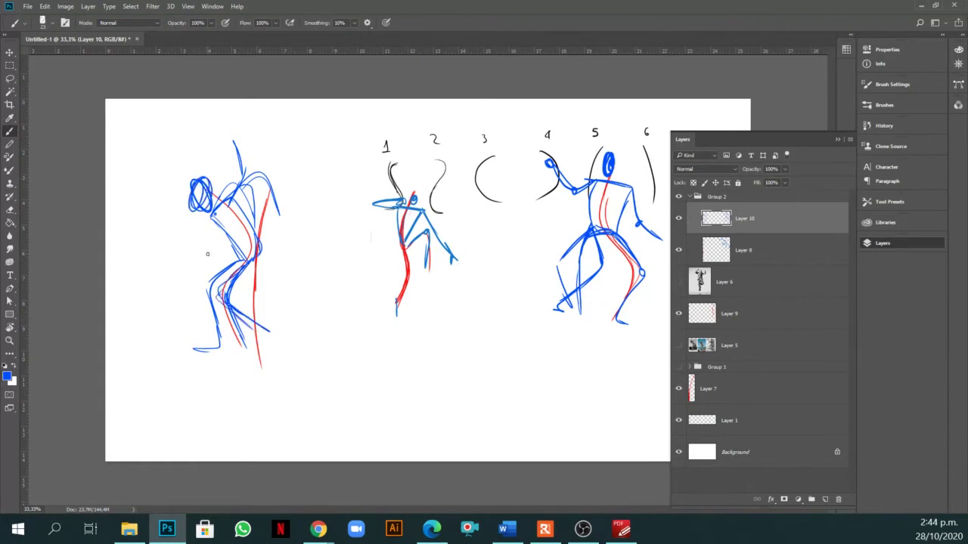
pyautogui.click(678, 346)
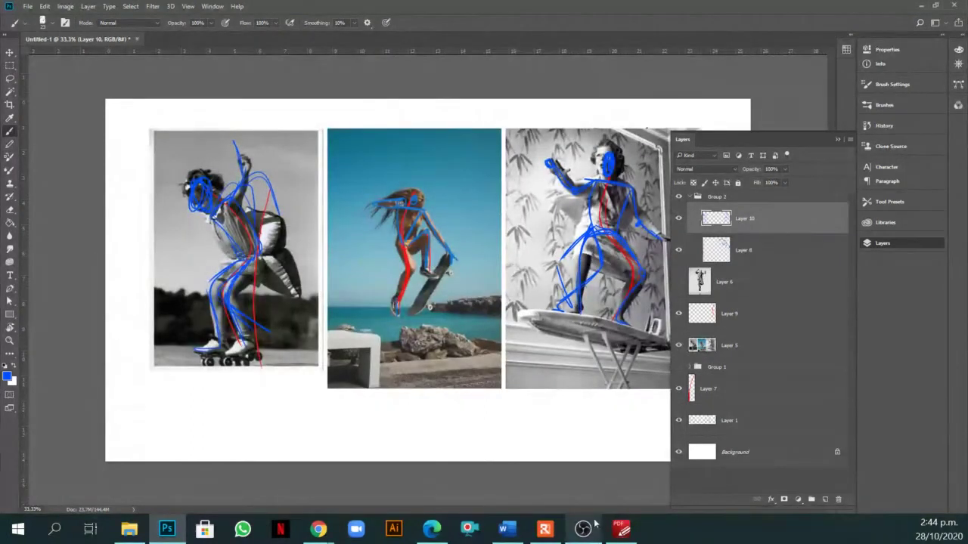
# Switch to PDF-XChange Editor to view the workshop page with photos A, B and C.
pyautogui.moveTo(550, 522)
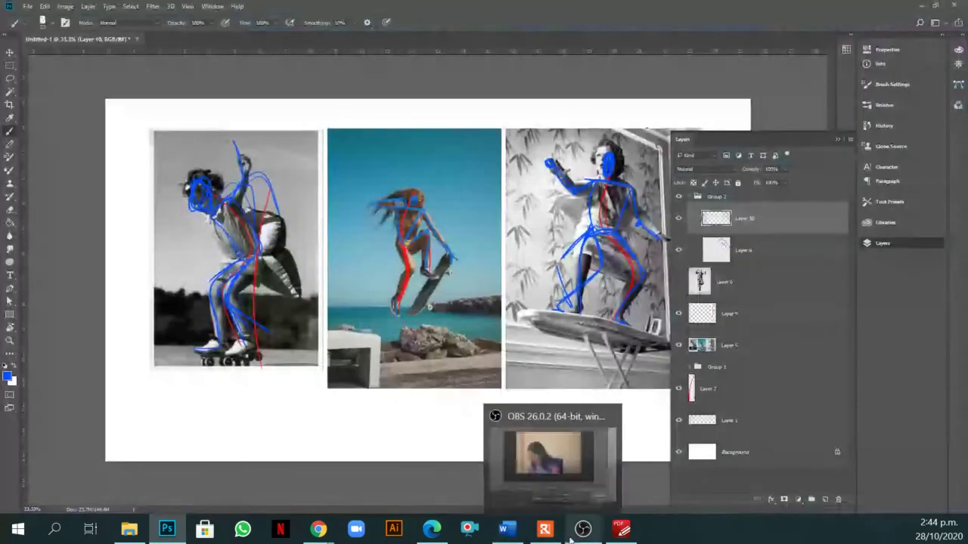
pyautogui.moveTo(521, 541)
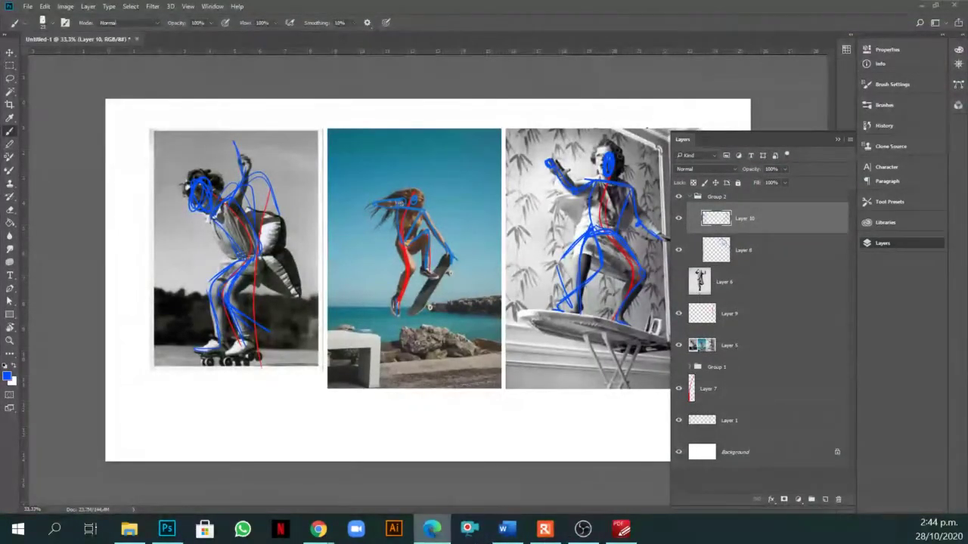
pyautogui.click(620, 532)
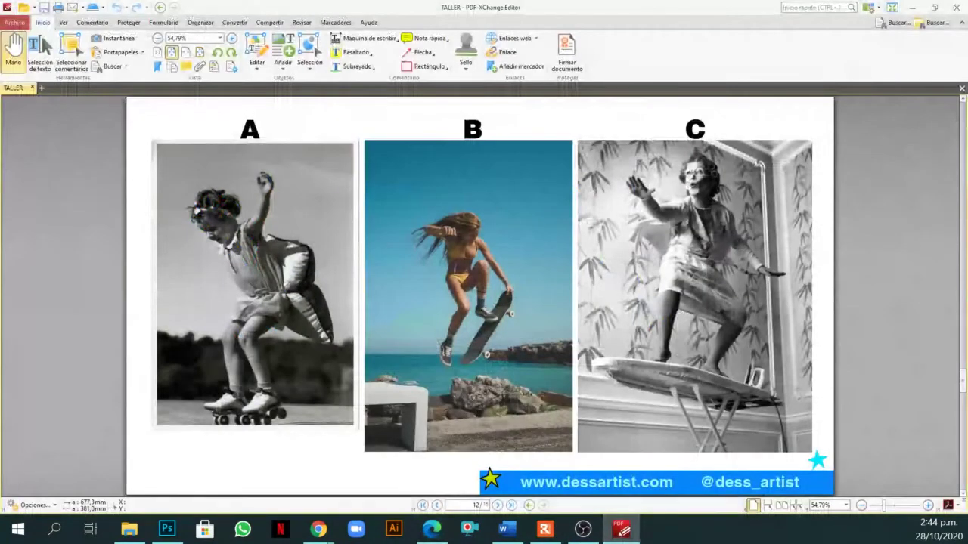
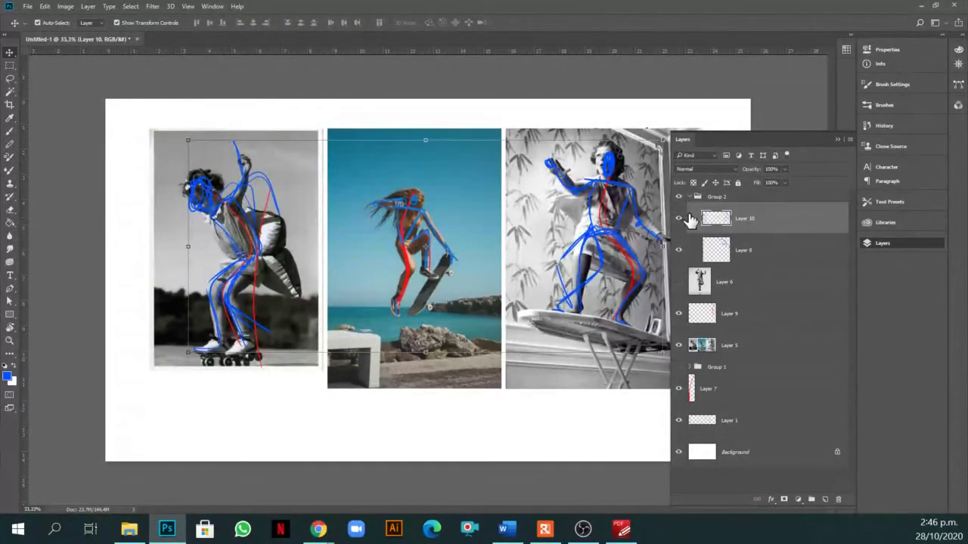
# Collapse Group 2, group all layers above the Background into one group, and hide that group.
pyautogui.press('z')
pyautogui.hotkey('ctrl', '+')
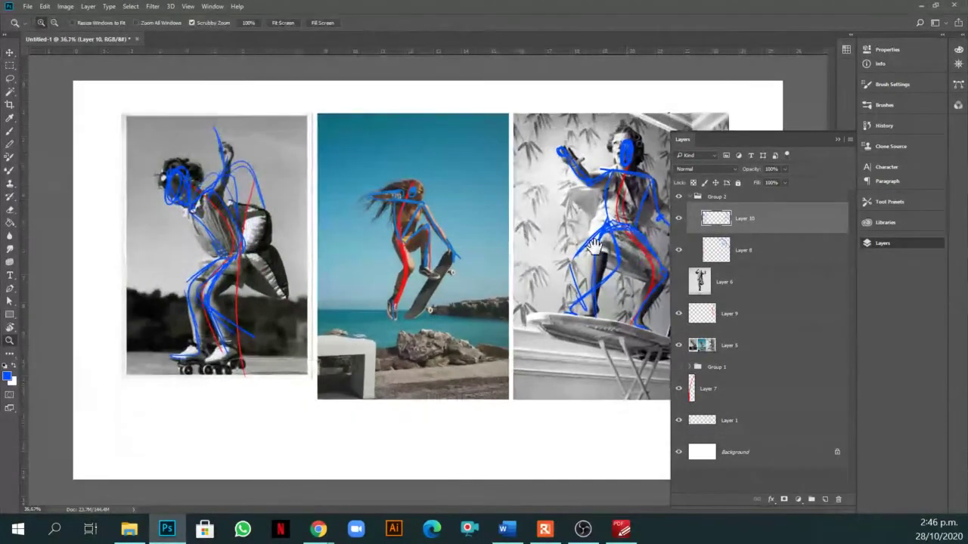
pyautogui.hotkey('ctrl', '+')
pyautogui.moveTo(520, 272); pyautogui.dragTo(390, 283)
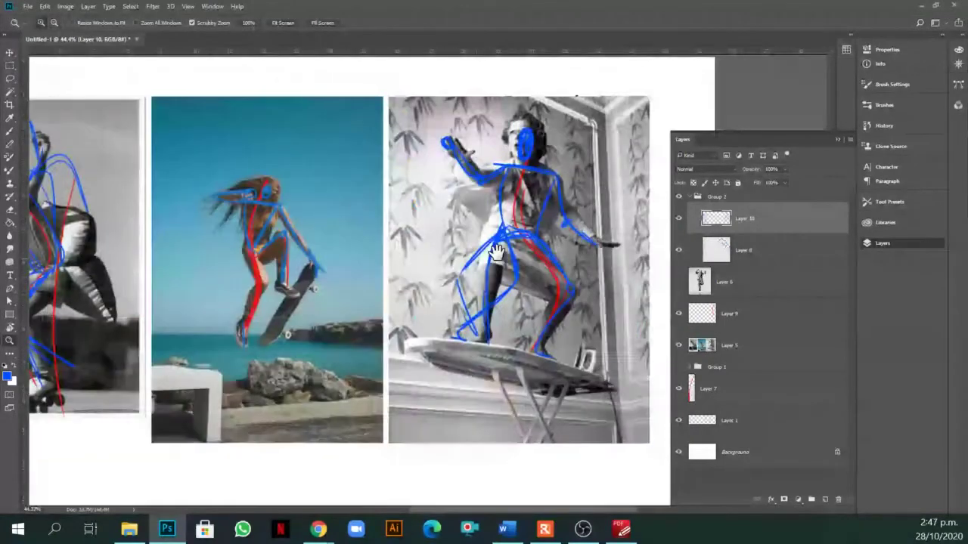
pyautogui.click(690, 196)
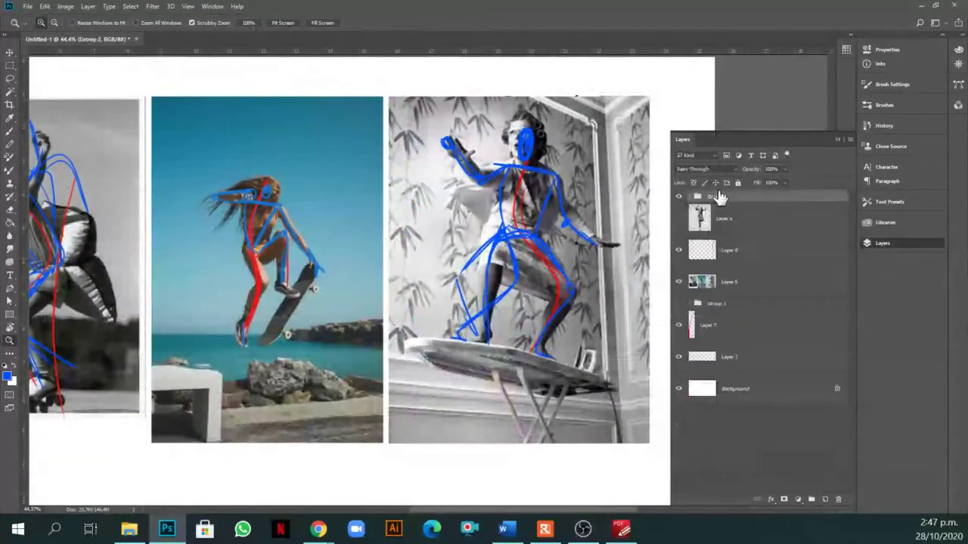
pyautogui.keyDown('shift'); pyautogui.click(747, 364); pyautogui.keyUp('shift')
pyautogui.hotkey('ctrl', 'g')
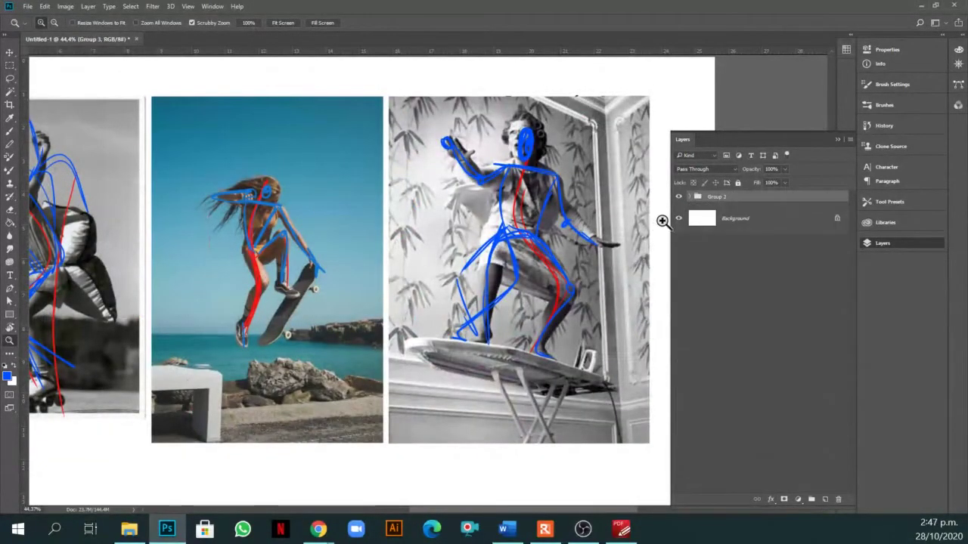
pyautogui.click(678, 197)
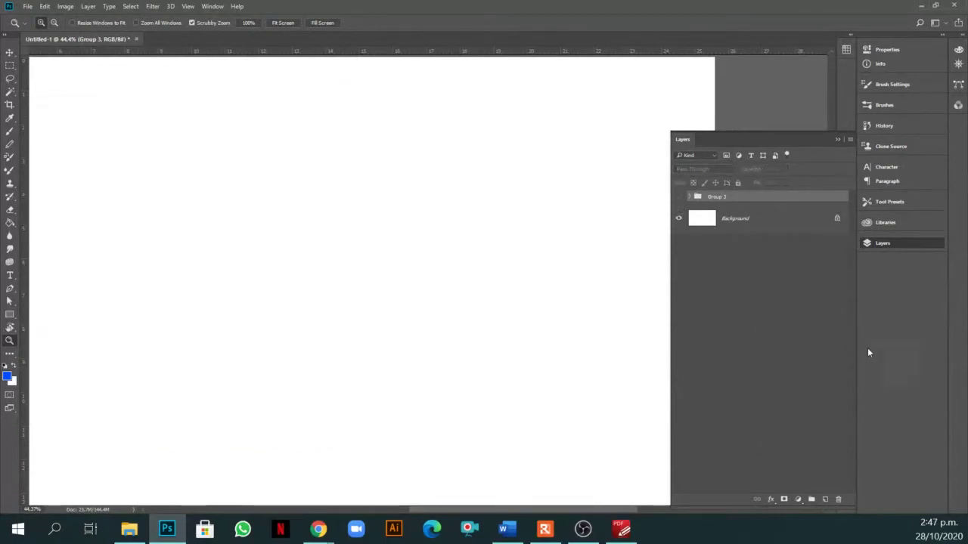
# Switch to Pinterest in Chrome, copy the photo of the woman balancing on an ironing board, and return to Photoshop.
pyautogui.moveTo(330, 532)
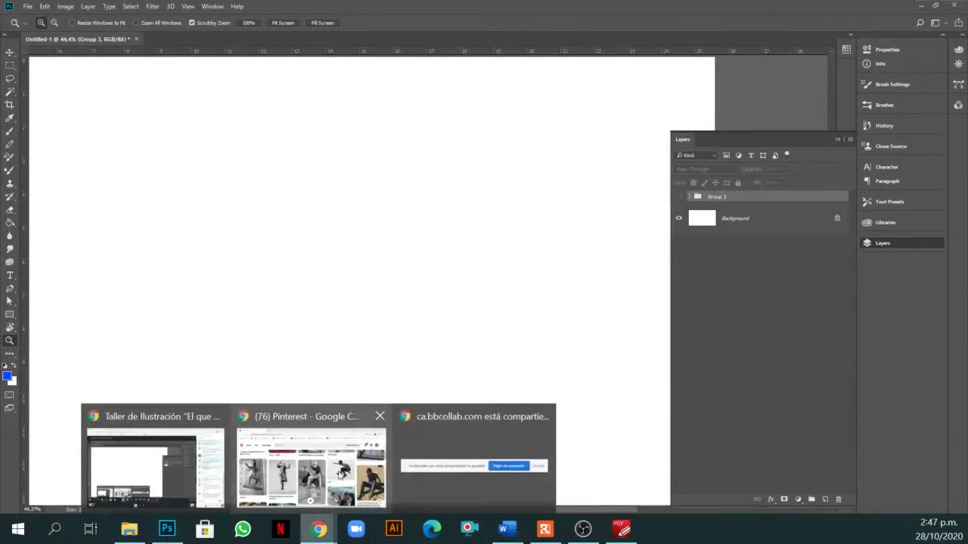
pyautogui.click(310, 461)
pyautogui.click(137, 283)
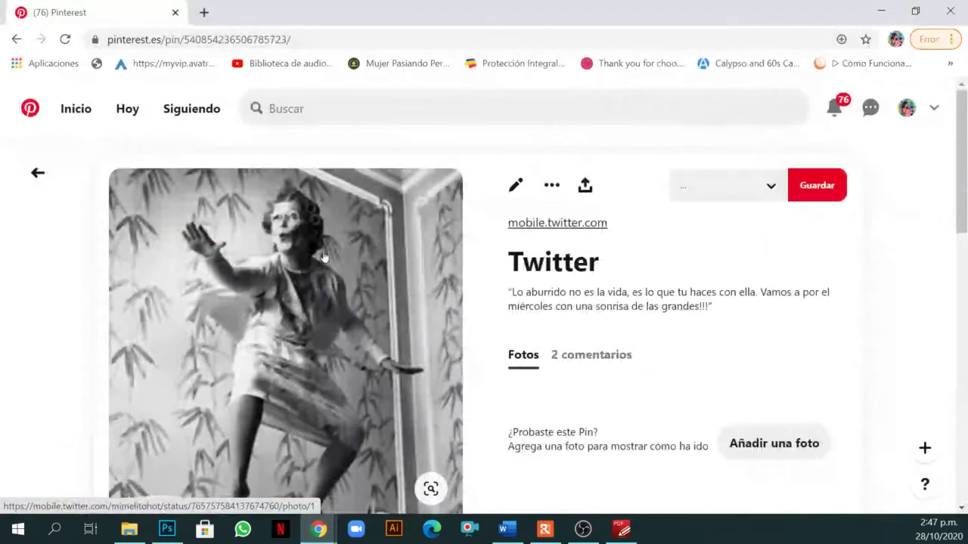
pyautogui.rightClick(312, 271)
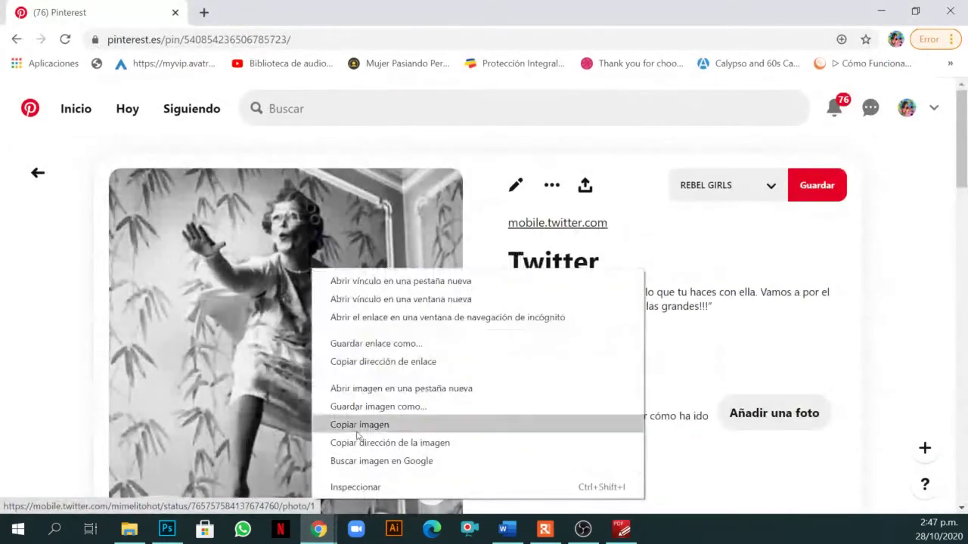
pyautogui.click(391, 430)
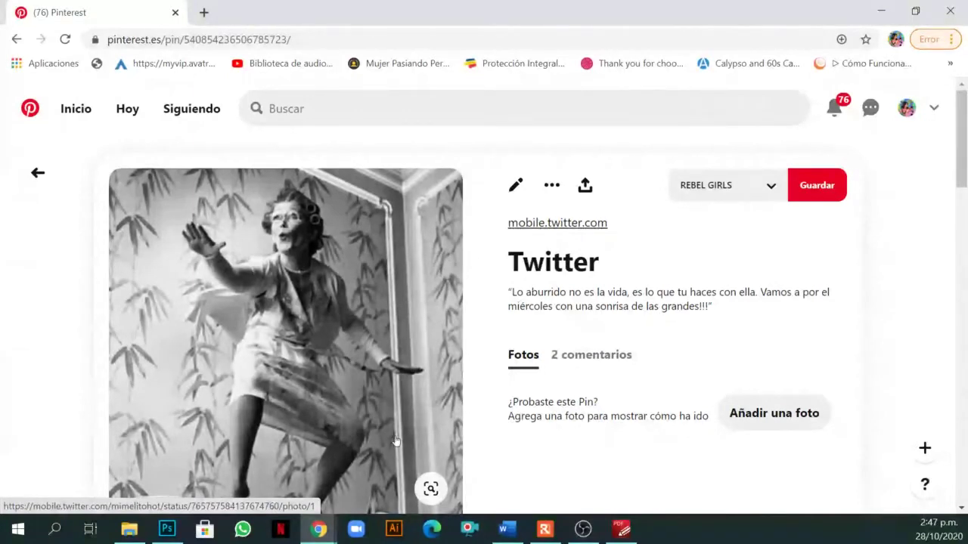
pyautogui.click(167, 528)
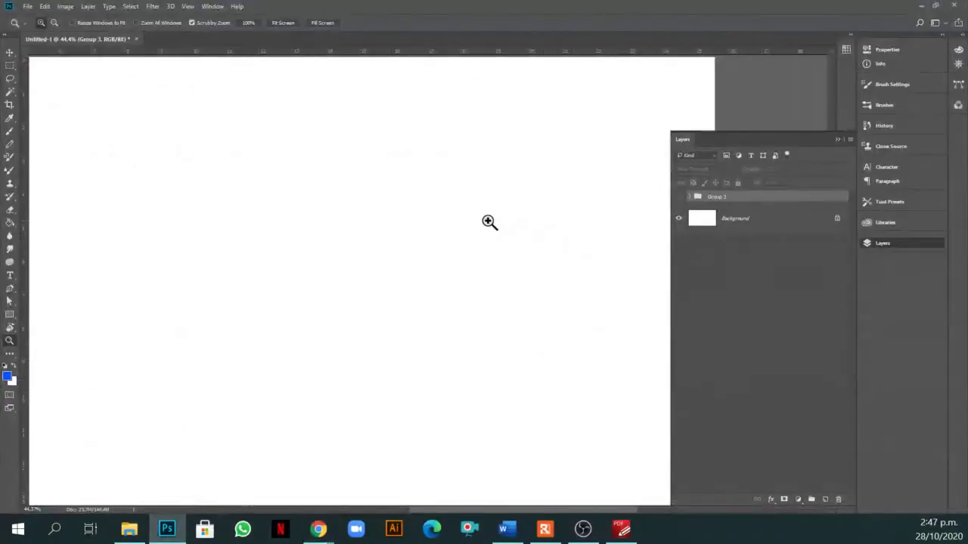
# Paste the ironing-board photo, enlarge it to nearly the full canvas height, and place it on the left half of the canvas.
pyautogui.hotkey('ctrl', 'v')
pyautogui.press('v')
pyautogui.moveTo(426, 209); pyautogui.dragTo(539, 59)
pyautogui.hotkey('ctrl', '-')
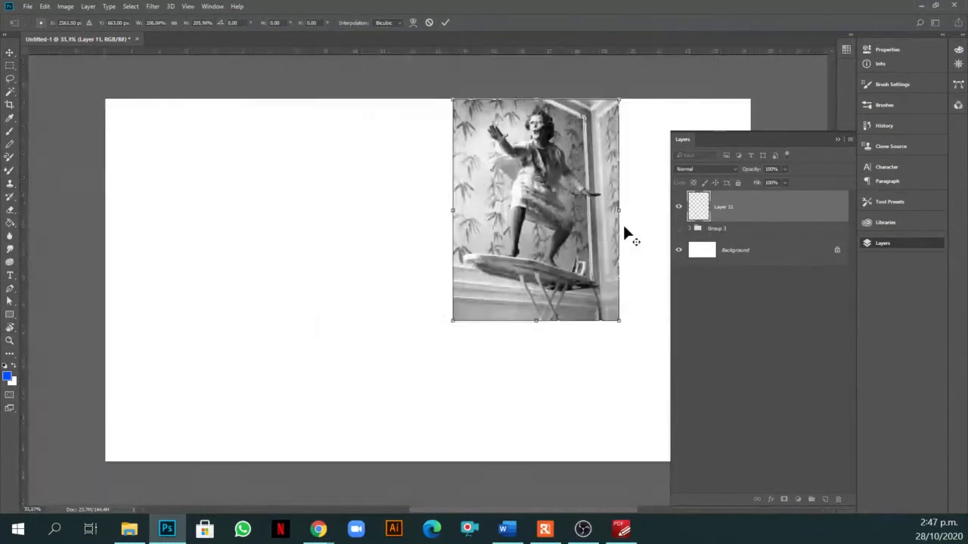
pyautogui.moveTo(452, 320); pyautogui.dragTo(272, 350)
pyautogui.moveTo(523, 302); pyautogui.dragTo(293, 314)
pyautogui.press('Return')
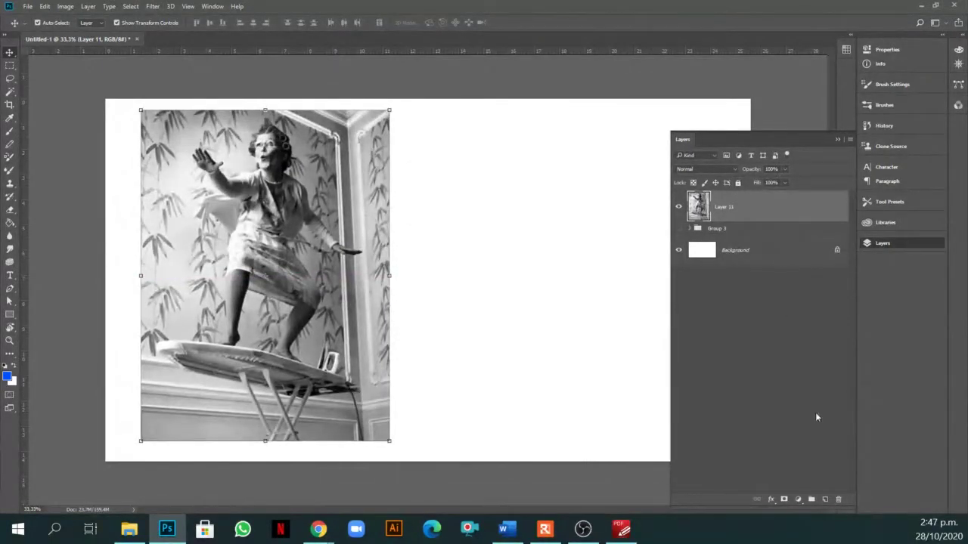
# Add a new layer, set the foreground color to red ff0000, and paint a red dot beside the photo with an enlarged brush.
pyautogui.click(824, 500)
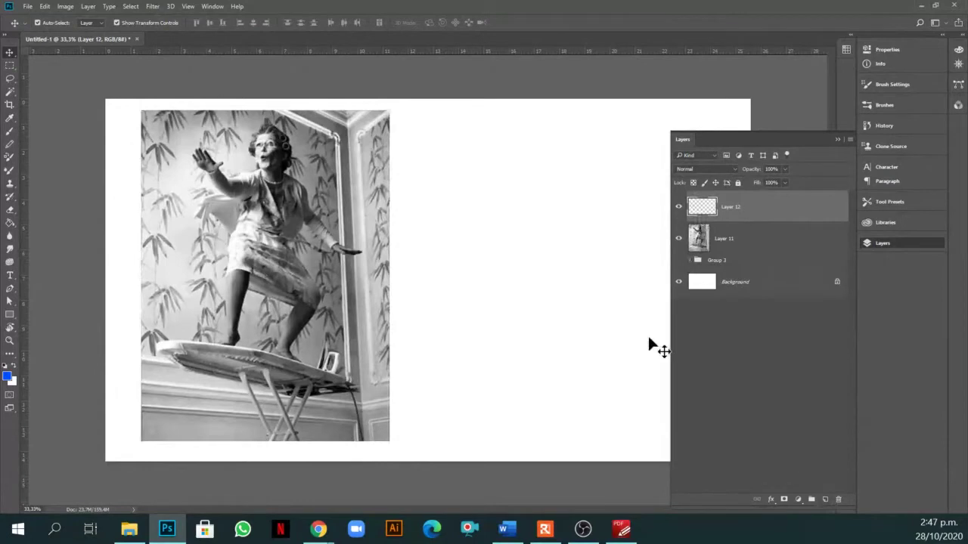
pyautogui.click(7, 375)
pyautogui.click(746, 127)
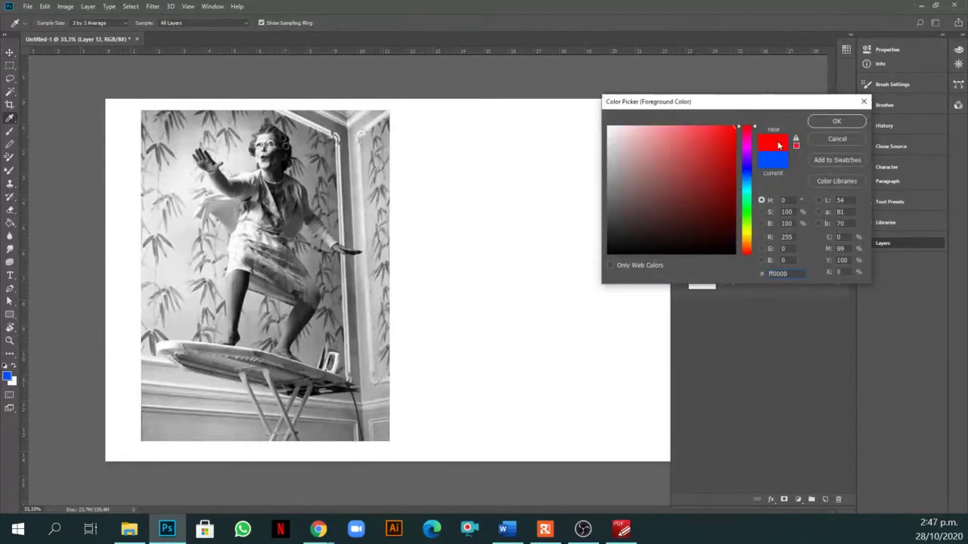
pyautogui.press('Return')
pyautogui.press('b')
pyautogui.rightClick(530, 121)
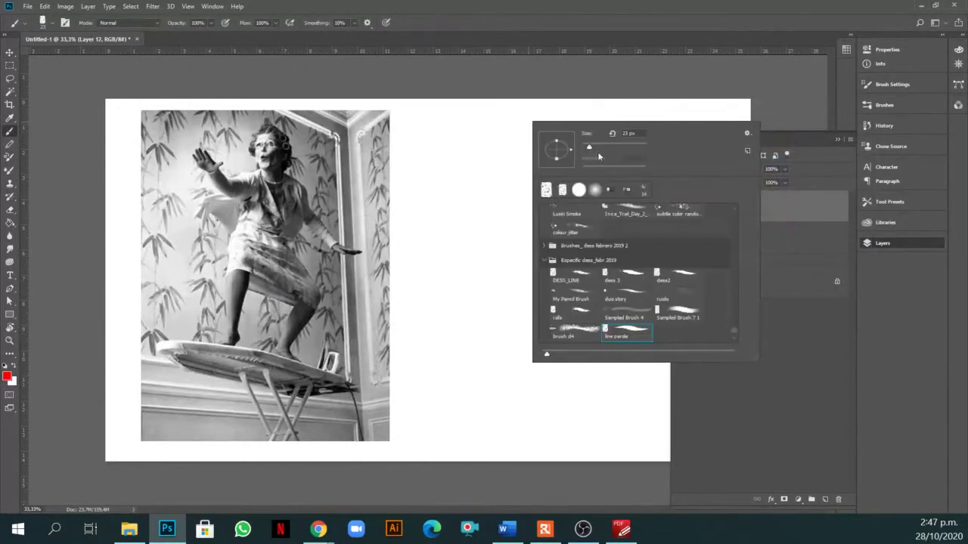
pyautogui.press('Return')
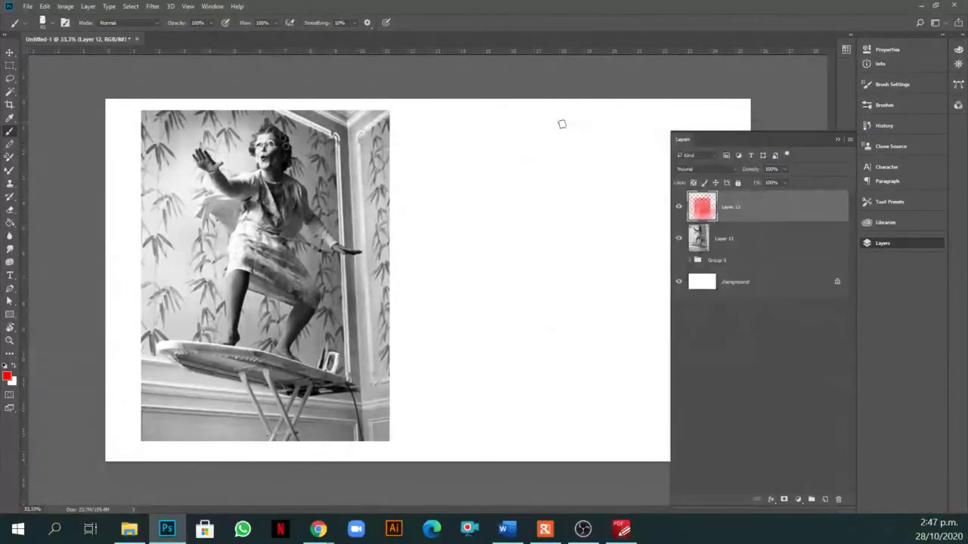
pyautogui.moveTo(571, 111); pyautogui.dragTo(573, 118)
# Paint a blue dot in 0042ff and a green dot in 00ff78 beside the red one.
pyautogui.press('i')
pyautogui.click(7, 375)
pyautogui.click(746, 168)
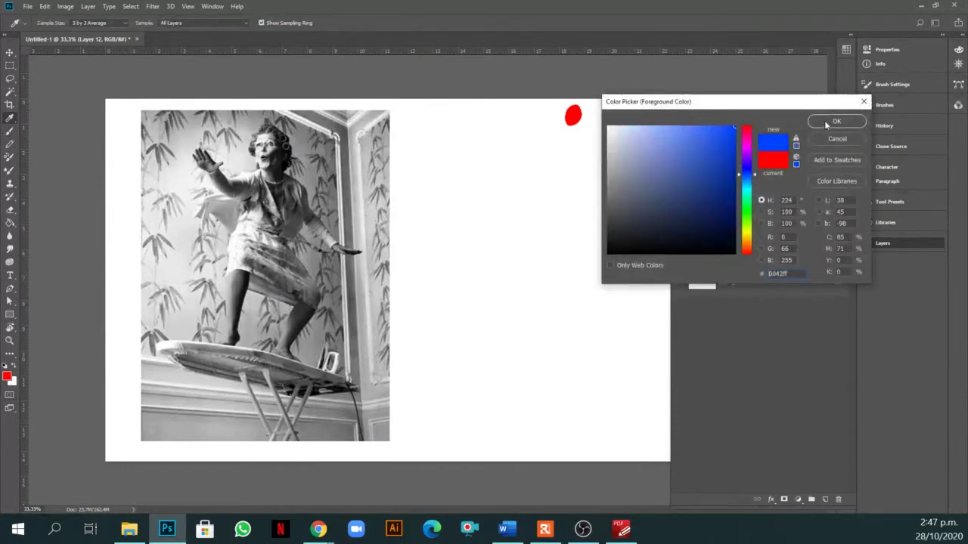
pyautogui.click(836, 121)
pyautogui.moveTo(599, 121); pyautogui.dragTo(595, 111)
pyautogui.click(8, 375)
pyautogui.click(748, 202)
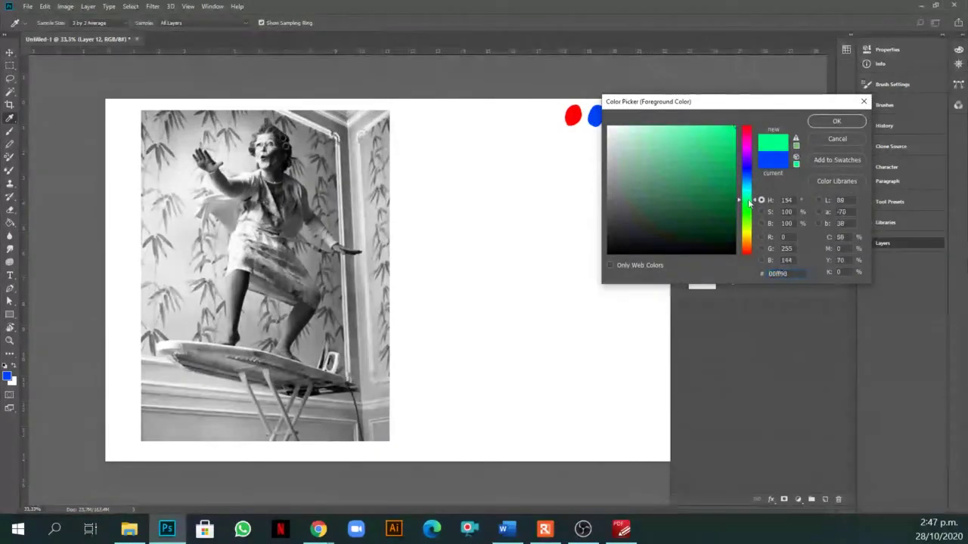
pyautogui.click(836, 121)
pyautogui.moveTo(617, 122)
pyautogui.mouseDown()
pyautogui.moveTo(620, 112)
pyautogui.moveTo(620, 124)
pyautogui.mouseUp()
# Paint a yellow dot in ffd200 and a purple dot to complete the row of color swatches.
pyautogui.click(8, 376)
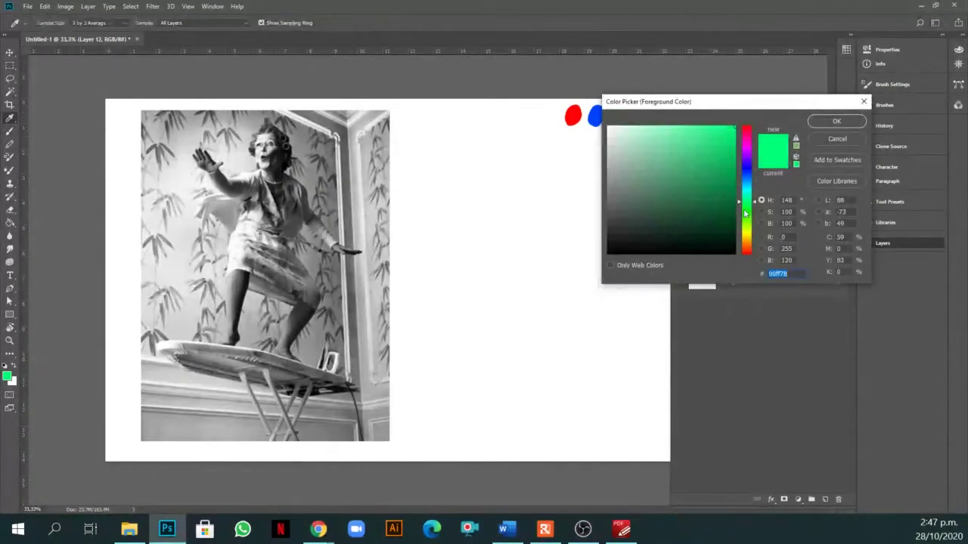
pyautogui.click(746, 234)
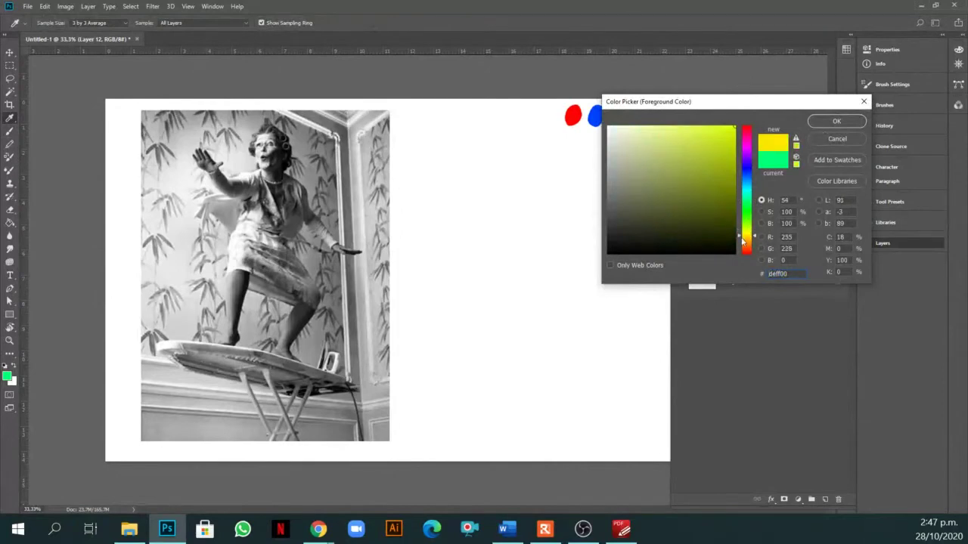
pyautogui.click(746, 237)
pyautogui.click(836, 121)
pyautogui.click(645, 113)
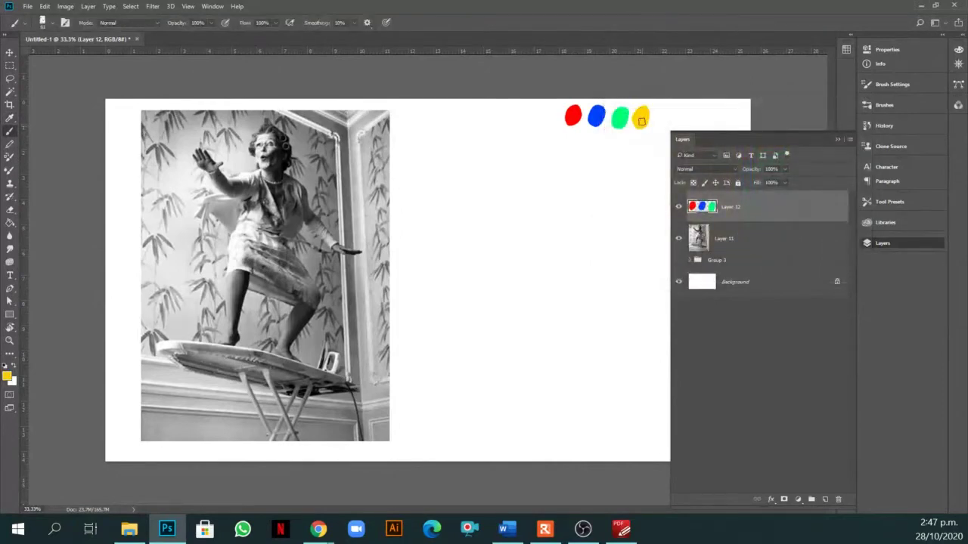
pyautogui.click(7, 375)
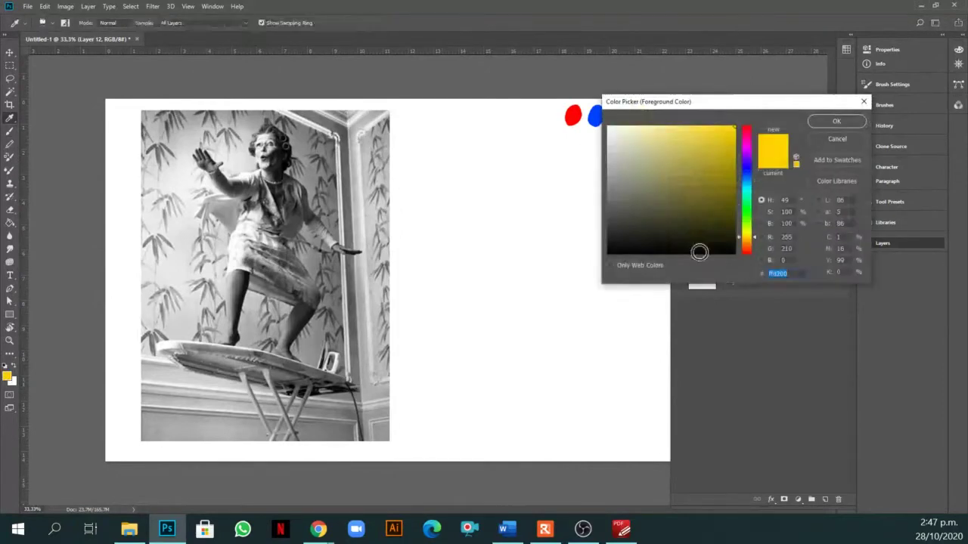
pyautogui.click(747, 160)
pyautogui.click(836, 121)
pyautogui.click(663, 118)
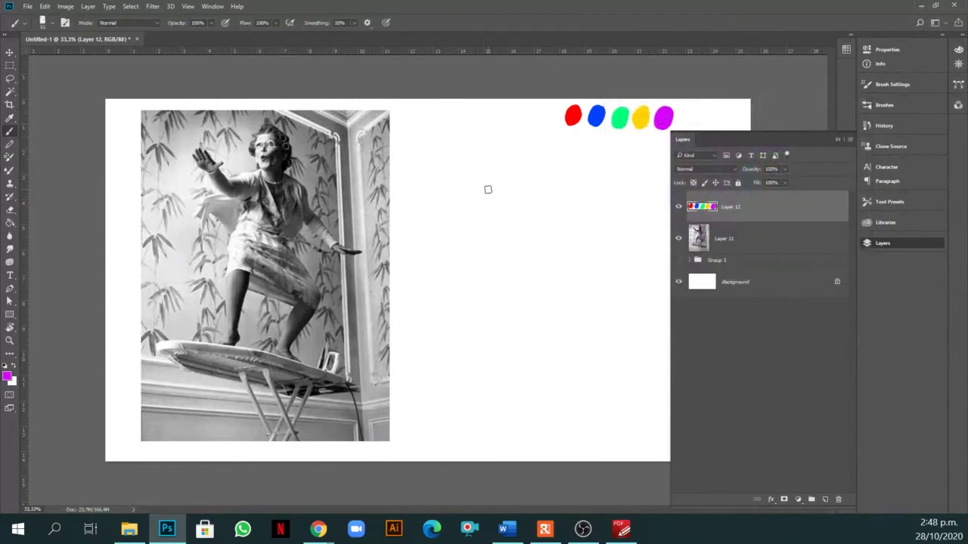
# Add a new layer directly above the ironing-board photo and set the brush size to 30 px.
pyautogui.press('v')
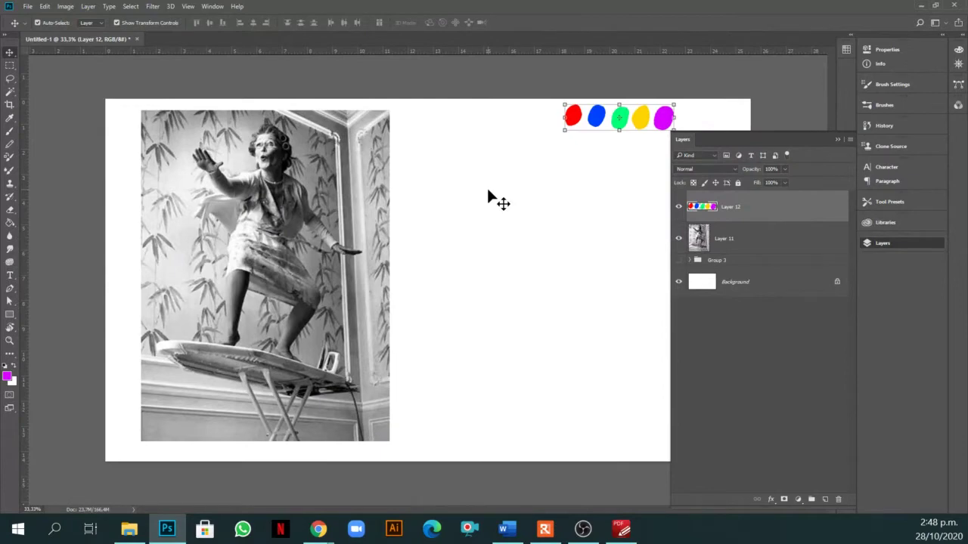
pyautogui.click(741, 239)
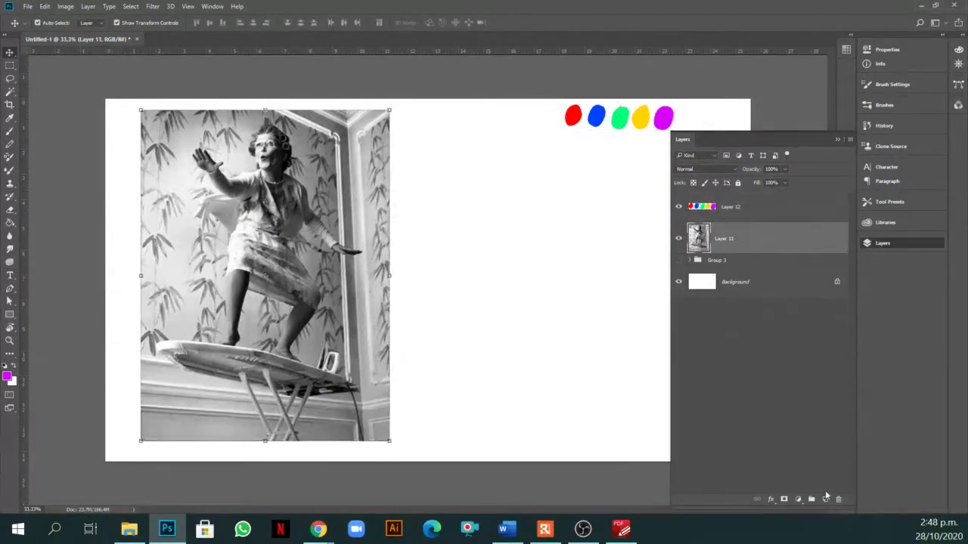
pyautogui.click(825, 499)
pyautogui.press('b')
pyautogui.rightClick(289, 157)
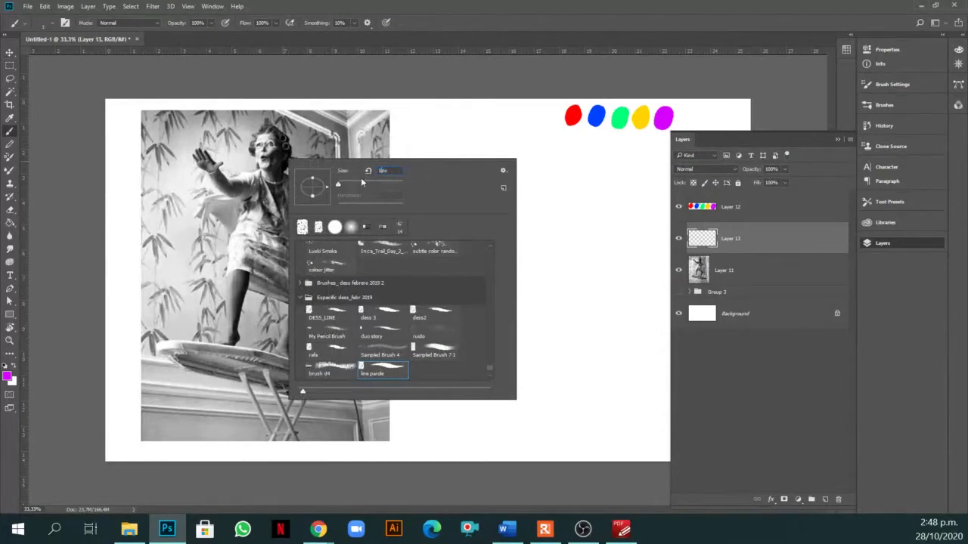
pyautogui.press('Return')
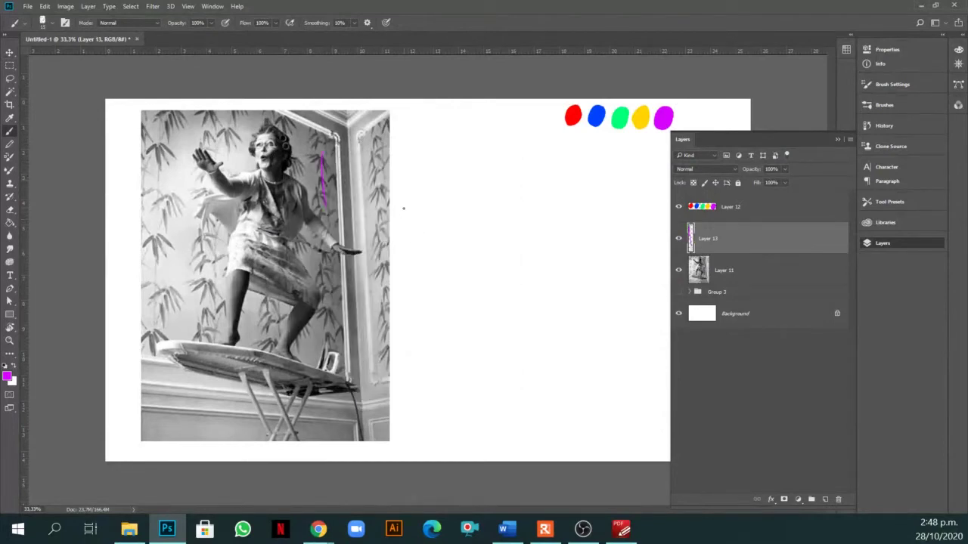
pyautogui.rightClick(398, 202)
pyautogui.click(492, 219)
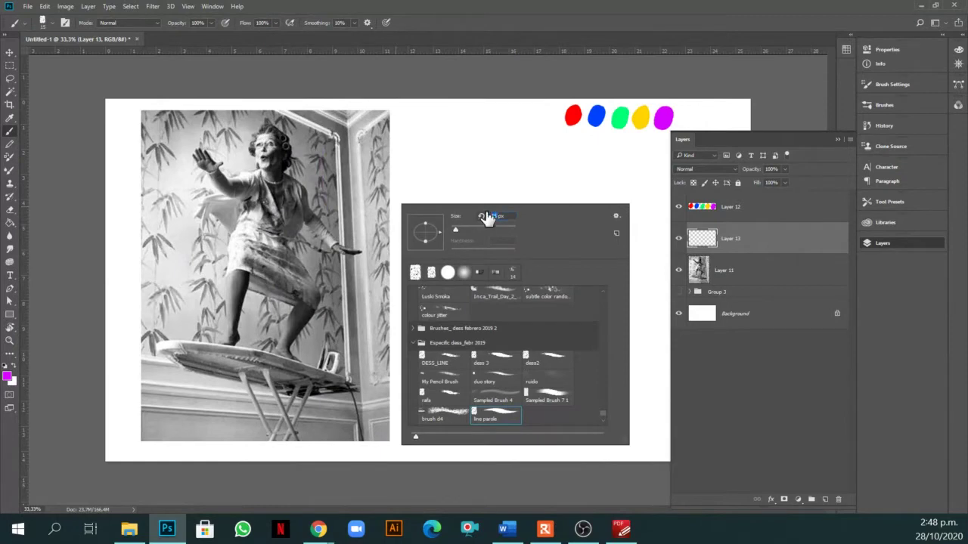
pyautogui.press('Return')
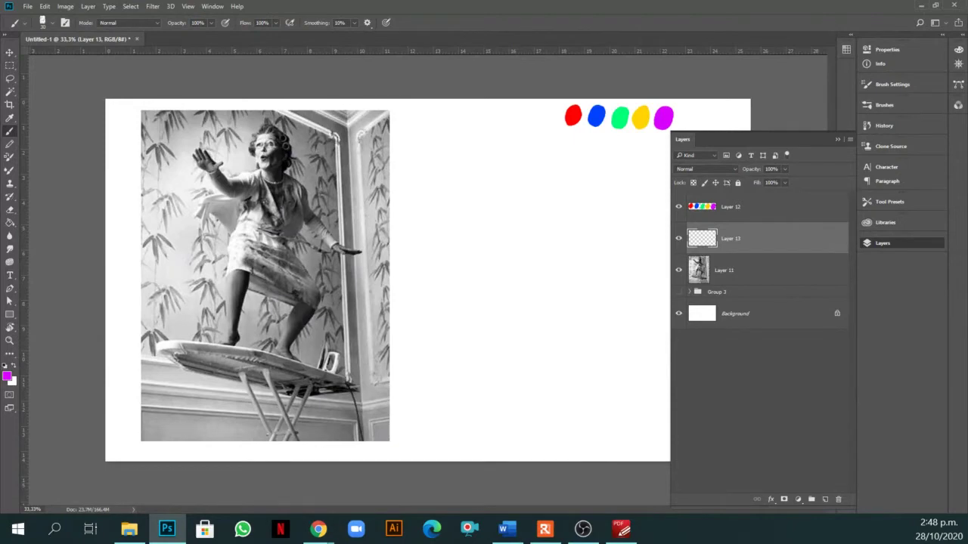
# Set the foreground color to black.
pyautogui.click(8, 376)
pyautogui.click(607, 253)
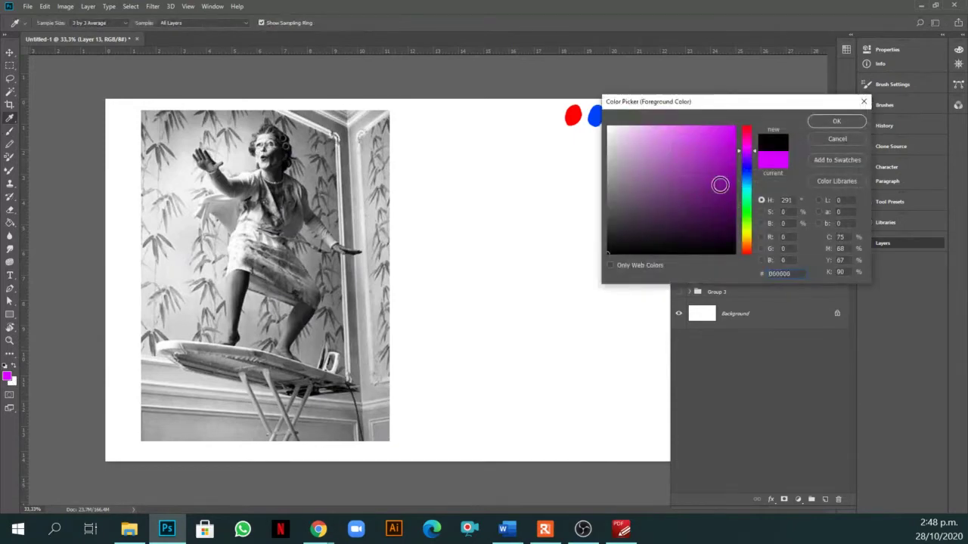
pyautogui.click(832, 122)
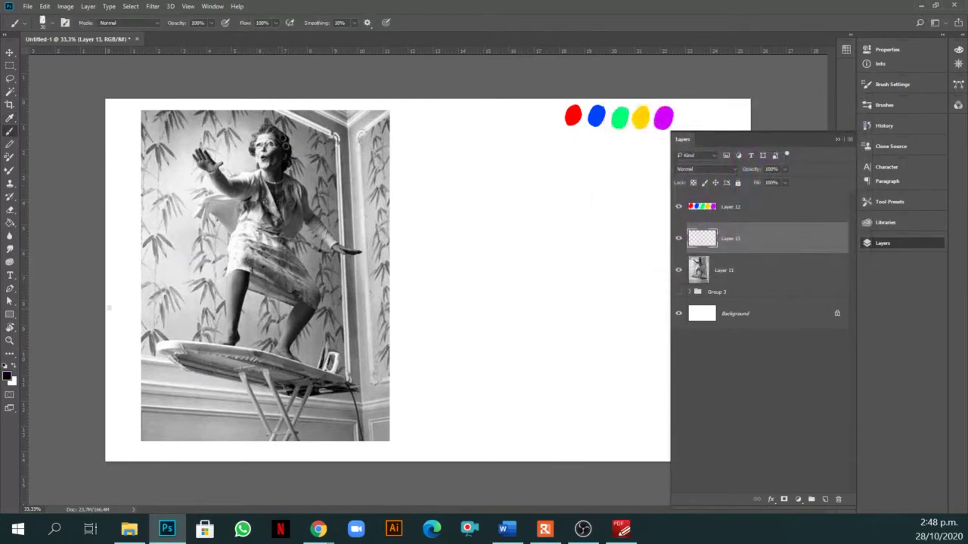
# Set the foreground color to red by sampling the red swatch dot, and ready the Brush tool.
pyautogui.click(9, 375)
pyautogui.click(747, 128)
pyautogui.click(834, 122)
pyautogui.press('i')
pyautogui.click(573, 113)
pyautogui.press('b')
# Trace two trial red action lines from the woman's head to her foot, and erase both.
pyautogui.moveTo(266, 225)
pyautogui.mouseDown()
pyautogui.moveTo(304, 299)
pyautogui.moveTo(269, 360)
pyautogui.mouseUp()
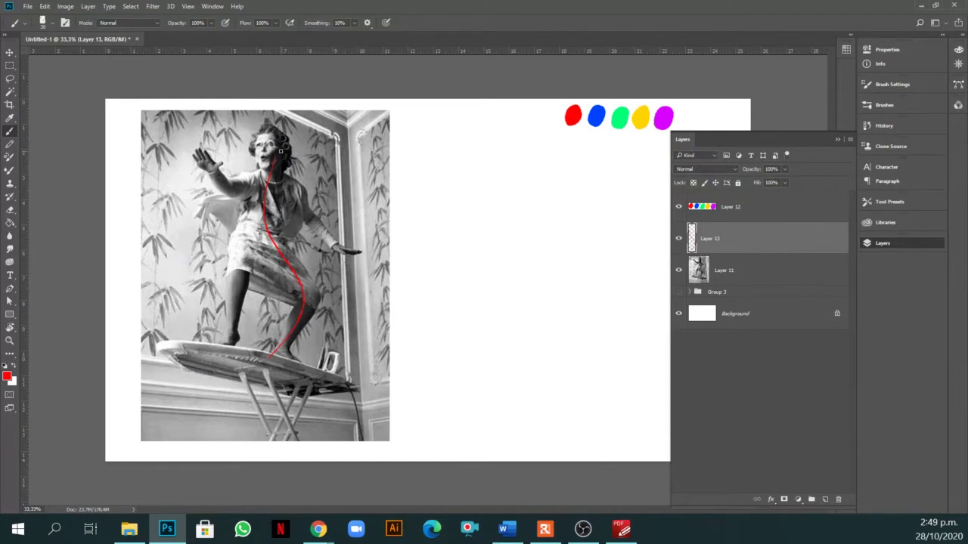
pyautogui.moveTo(314, 299); pyautogui.dragTo(281, 351)
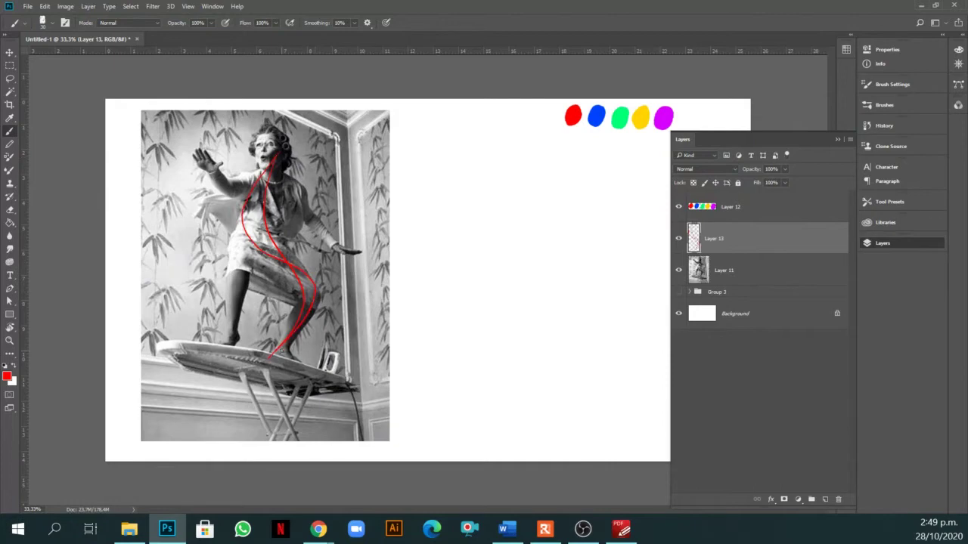
pyautogui.press('e')
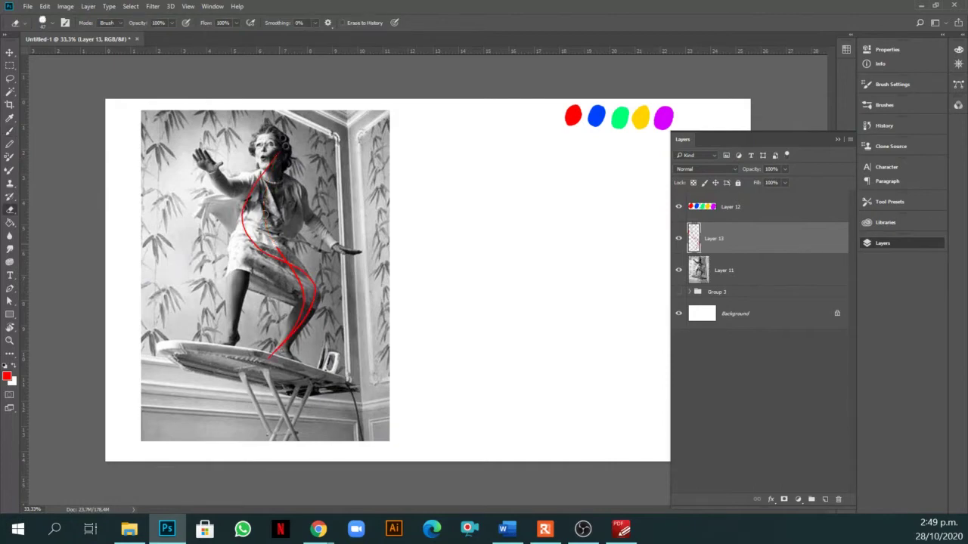
pyautogui.moveTo(277, 145)
pyautogui.mouseDown()
pyautogui.moveTo(245, 226)
pyautogui.moveTo(312, 291)
pyautogui.moveTo(308, 313)
pyautogui.moveTo(269, 368)
pyautogui.mouseUp()
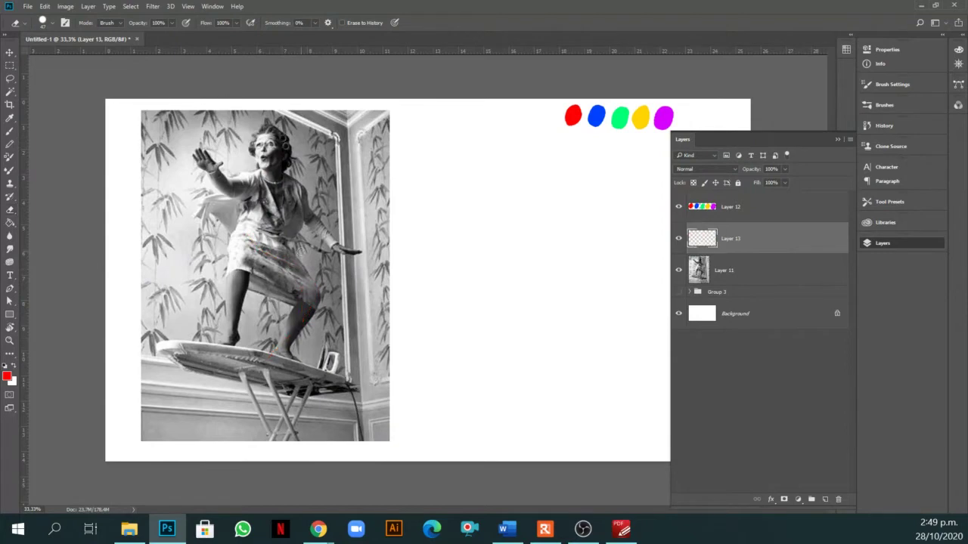
# Draw one S-shaped red action line from the woman's head through her torso and bent leg to the foot.
pyautogui.press('b')
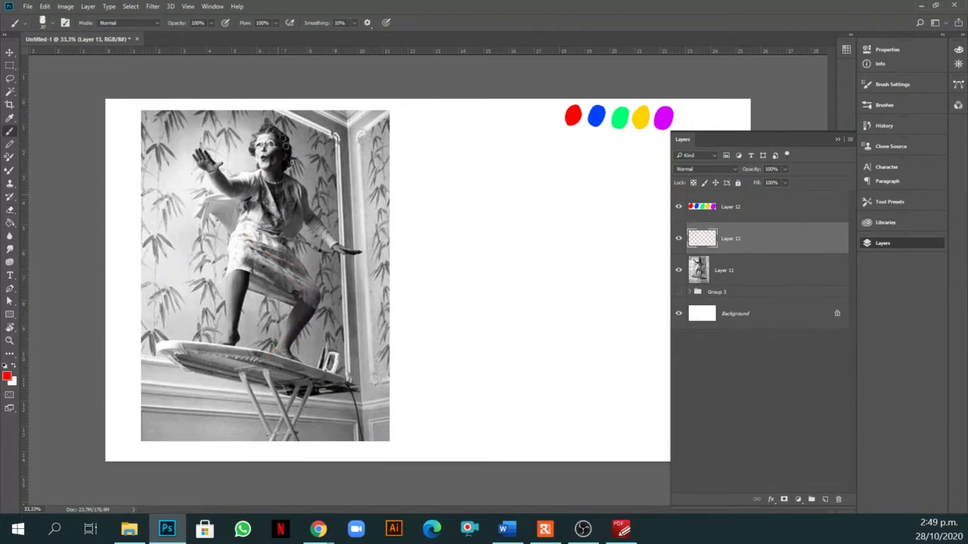
pyautogui.moveTo(263, 209)
pyautogui.mouseDown()
pyautogui.moveTo(275, 176)
pyautogui.moveTo(260, 235)
pyautogui.moveTo(304, 285)
pyautogui.mouseUp()
pyautogui.hotkey('ctrl', 'z')
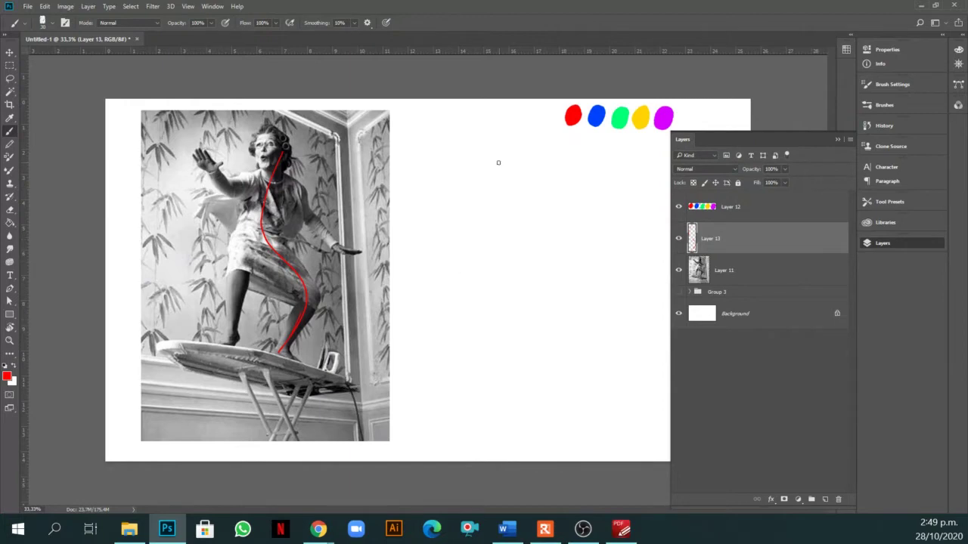
# Sample the blue swatch and sketch the woman's head, shoulder line and torso in blue on a new layer.
pyautogui.press('i')
pyautogui.click(597, 114)
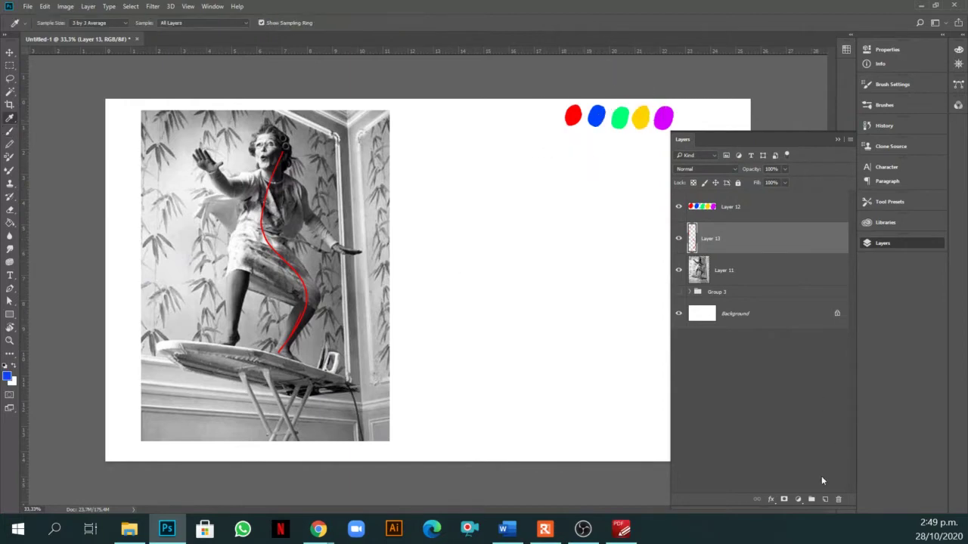
pyautogui.click(824, 499)
pyautogui.press('b')
pyautogui.moveTo(272, 136)
pyautogui.mouseDown()
pyautogui.moveTo(266, 173)
pyautogui.moveTo(302, 176)
pyautogui.moveTo(287, 214)
pyautogui.mouseUp()
pyautogui.moveTo(255, 171); pyautogui.dragTo(258, 235)
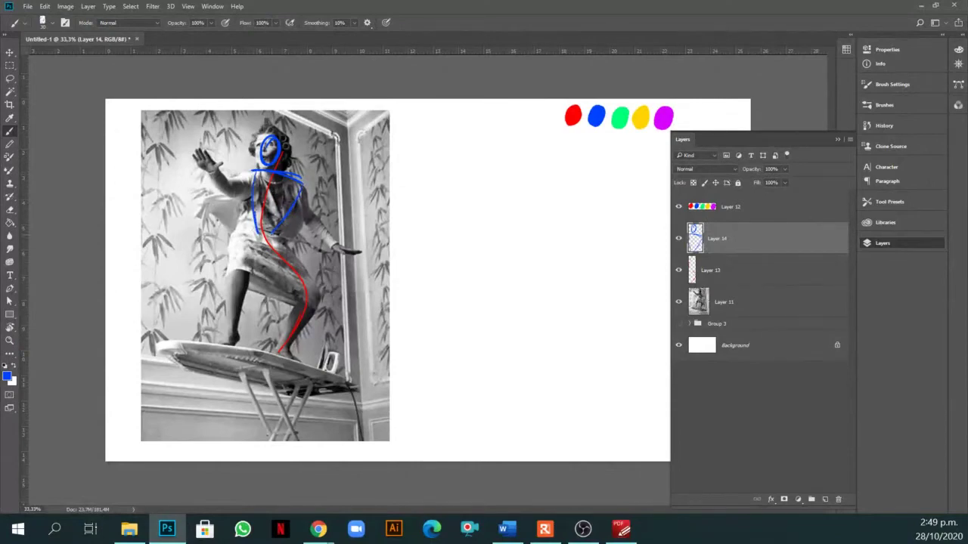
# Trace both of the woman's legs, both arms and her hands with blue brush strokes over the photo.
pyautogui.moveTo(298, 265)
pyautogui.mouseDown()
pyautogui.moveTo(312, 300)
pyautogui.moveTo(285, 349)
pyautogui.mouseUp()
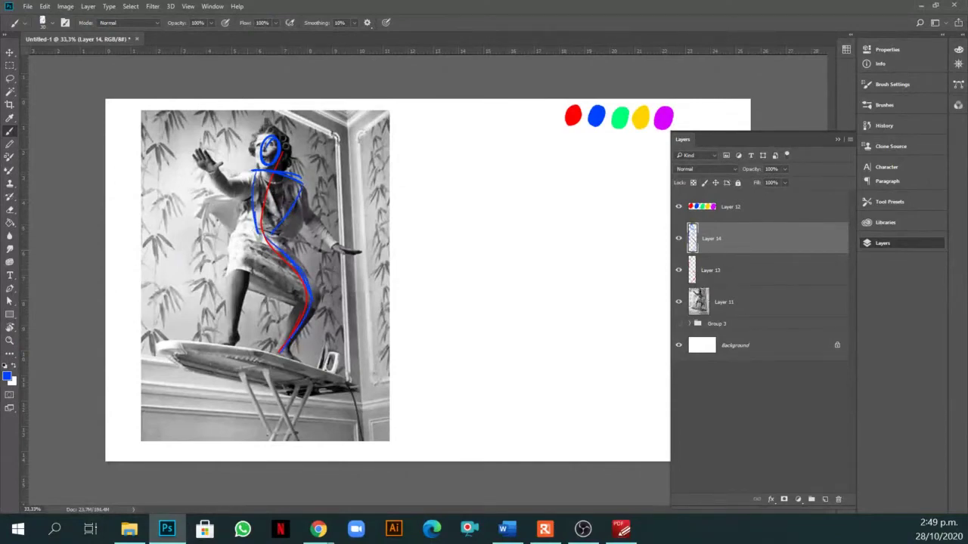
pyautogui.moveTo(258, 233)
pyautogui.mouseDown()
pyautogui.moveTo(234, 264)
pyautogui.moveTo(236, 348)
pyautogui.moveTo(218, 342)
pyautogui.mouseUp()
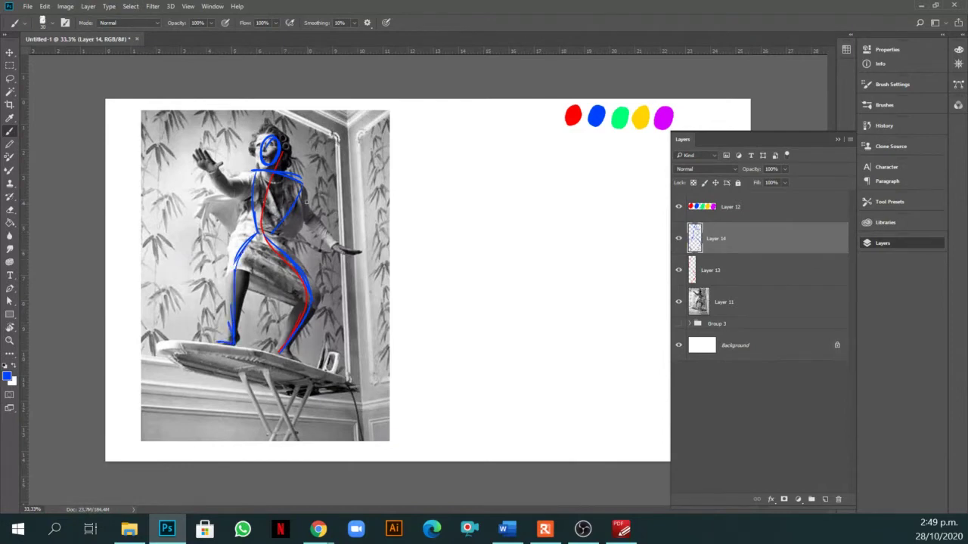
pyautogui.moveTo(304, 217); pyautogui.dragTo(360, 253)
pyautogui.moveTo(252, 172)
pyautogui.mouseDown()
pyautogui.moveTo(219, 191)
pyautogui.moveTo(201, 158)
pyautogui.moveTo(192, 168)
pyautogui.moveTo(214, 162)
pyautogui.mouseUp()
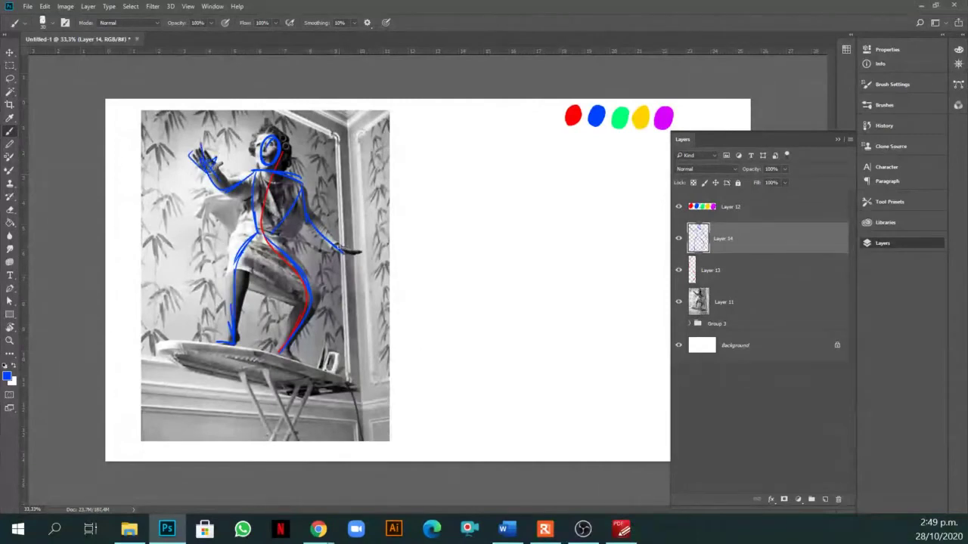
pyautogui.moveTo(342, 247); pyautogui.dragTo(367, 251)
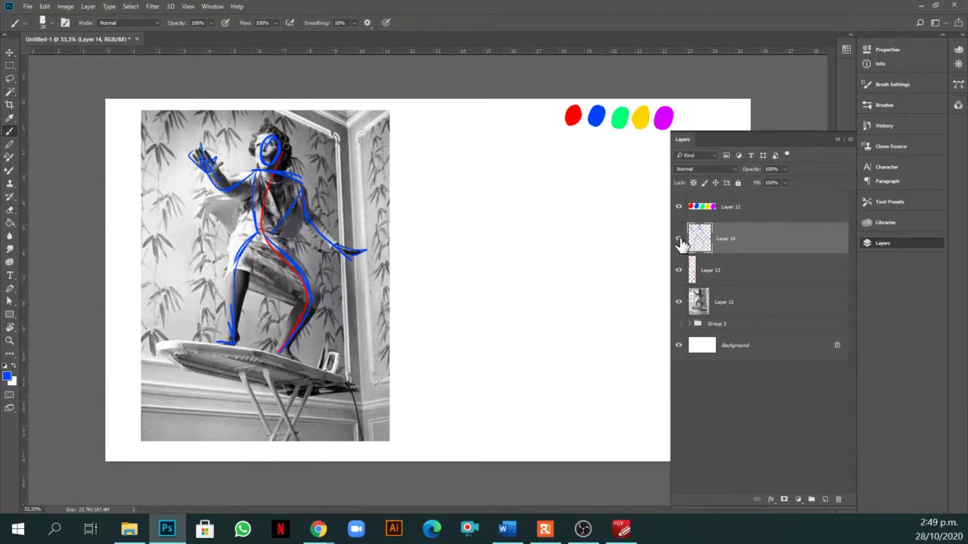
# Hide the blue sketch layer, add a new layer, and select the woman's overall silhouette with the Polygonal Lasso from head to hands and feet.
pyautogui.click(678, 239)
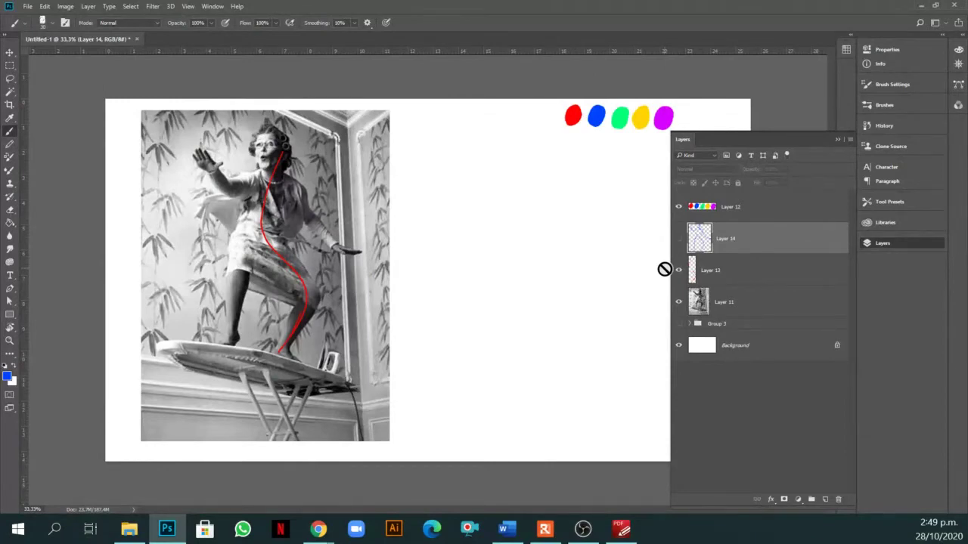
pyautogui.click(825, 499)
pyautogui.press('l')
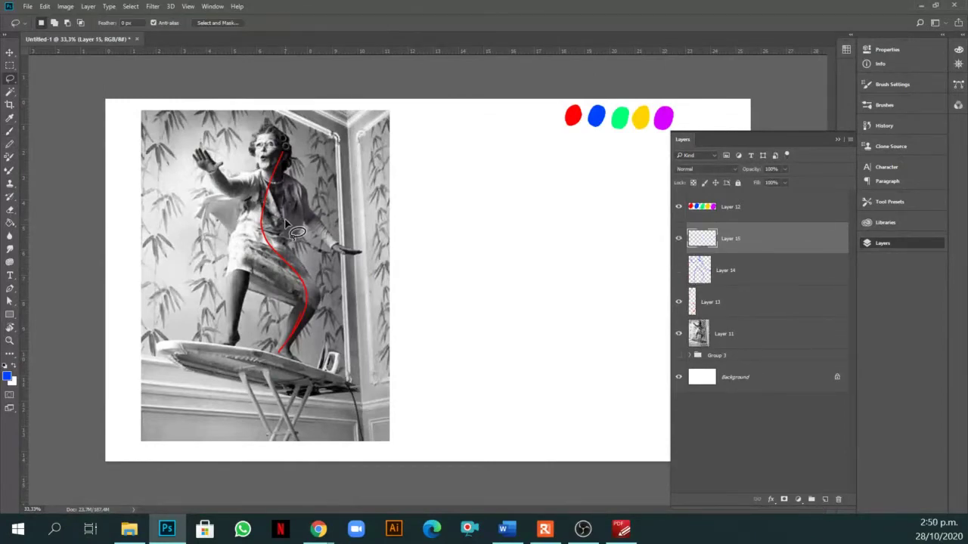
pyautogui.rightClick(10, 78)
pyautogui.click(46, 86)
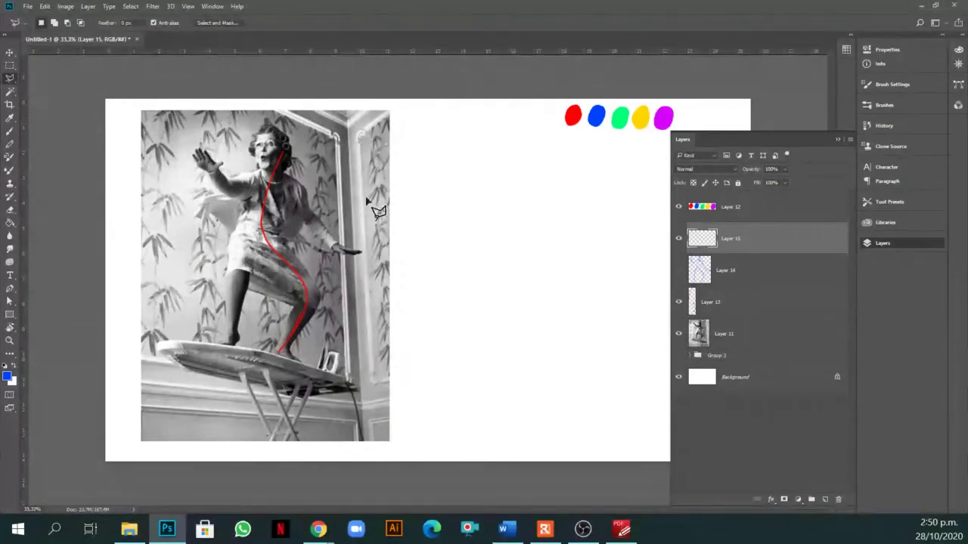
pyautogui.click(269, 119)
pyautogui.click(192, 153)
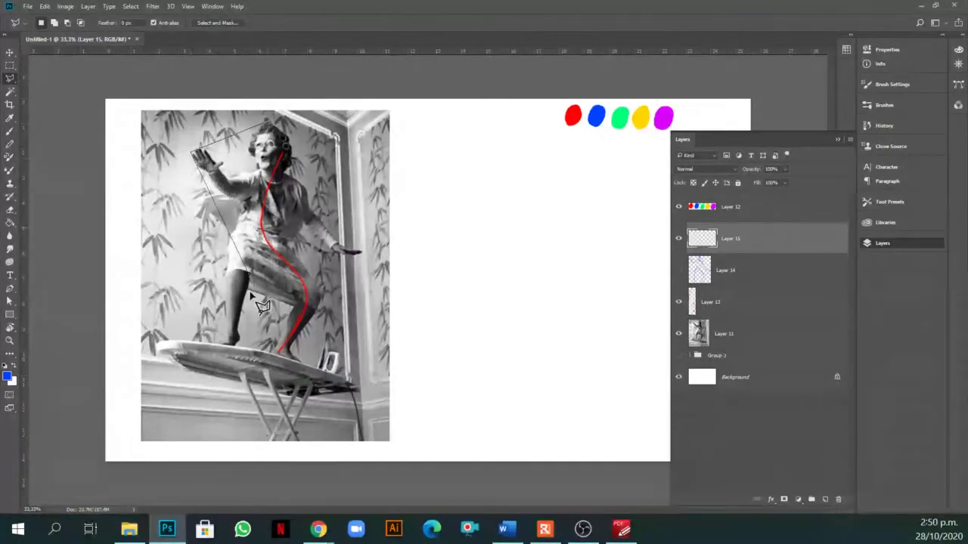
pyautogui.click(298, 362)
pyautogui.click(356, 250)
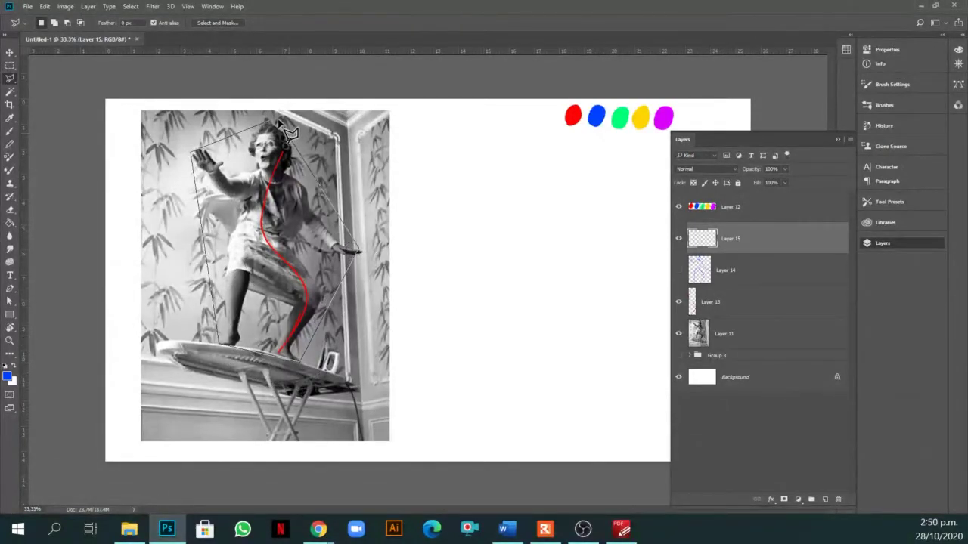
pyautogui.click(291, 121)
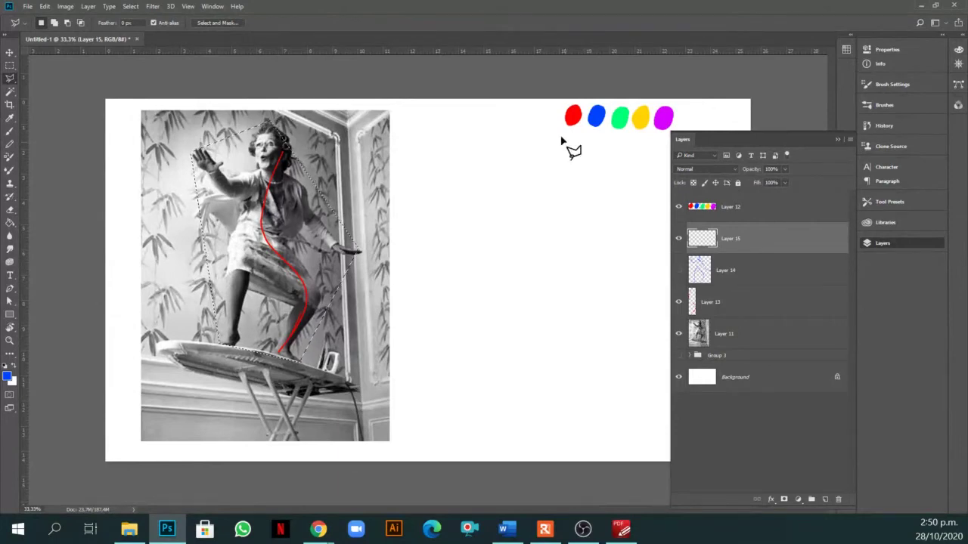
# Fill the polygonal selection with the red swatch color on a new layer and lower that layer's opacity to 42%.
pyautogui.press('i')
pyautogui.click(572, 115)
pyautogui.click(824, 500)
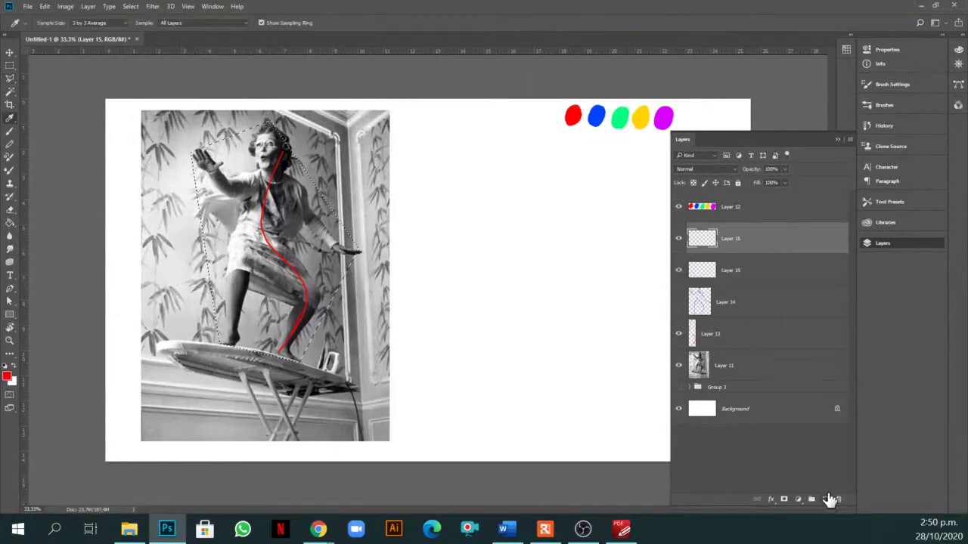
pyautogui.press('g')
pyautogui.click(321, 246)
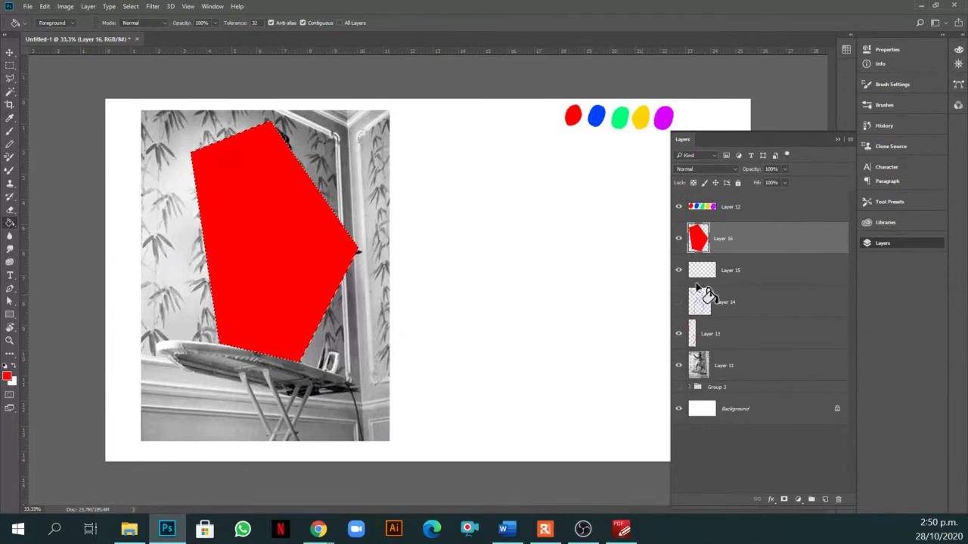
pyautogui.click(785, 169)
pyautogui.moveTo(786, 182); pyautogui.dragTo(762, 183)
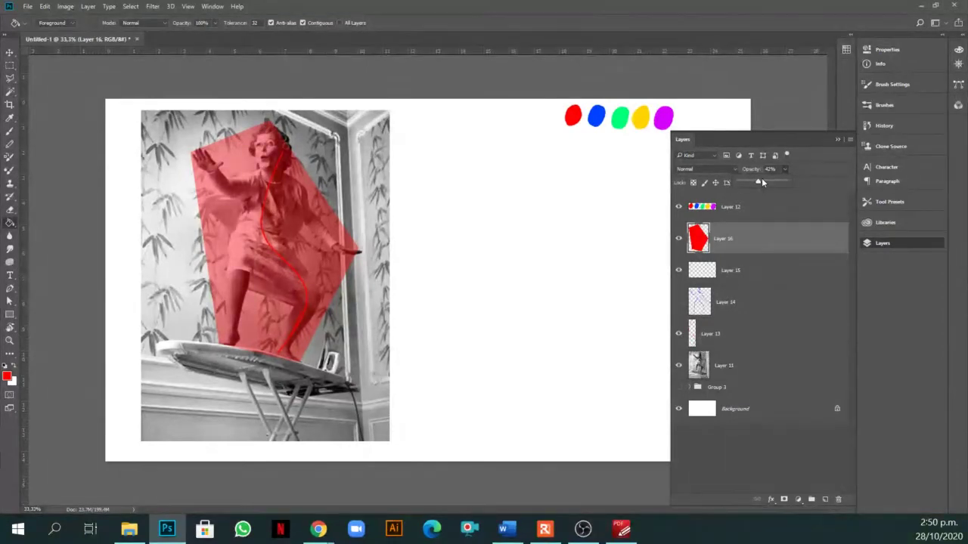
# On a new layer, draw a black circle, square, rectangle and triangle in a column beside the photo.
pyautogui.click(825, 499)
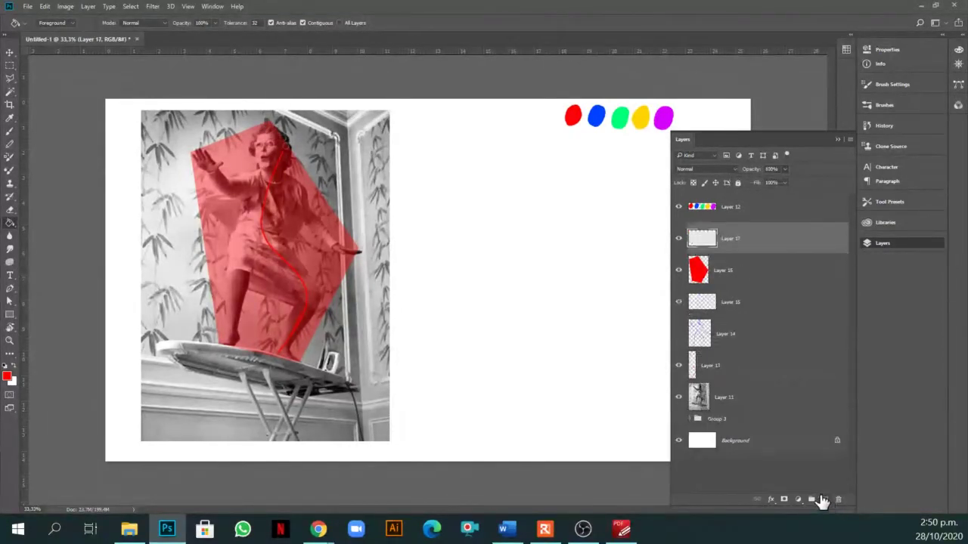
pyautogui.press('b')
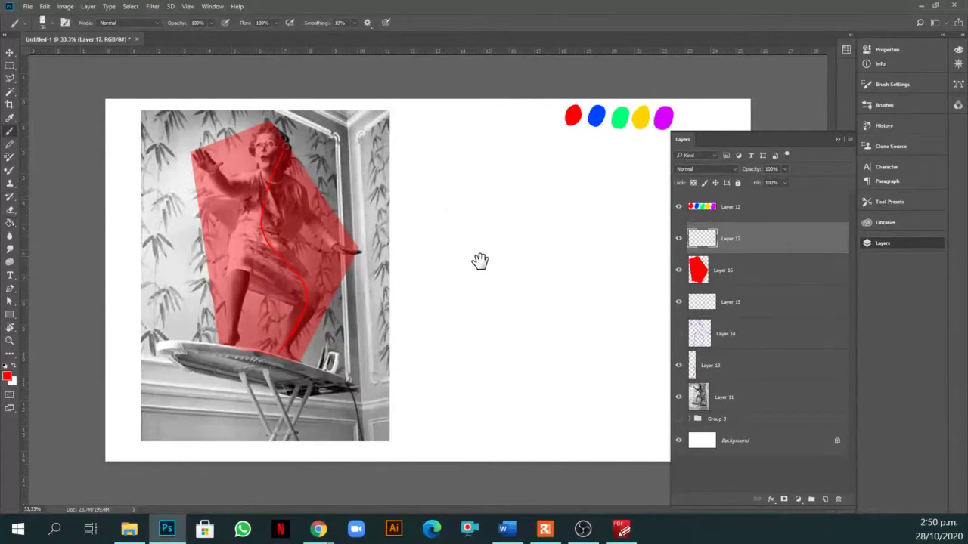
pyautogui.scroll(1, 448, 238)
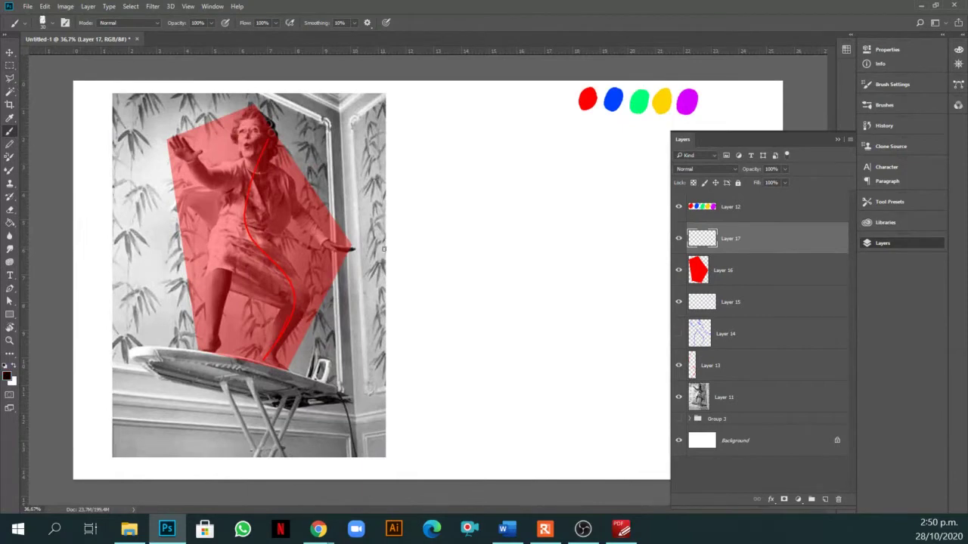
pyautogui.moveTo(466, 159)
pyautogui.mouseDown()
pyautogui.moveTo(456, 180)
pyautogui.moveTo(481, 159)
pyautogui.moveTo(464, 155)
pyautogui.mouseUp()
pyautogui.moveTo(459, 199)
pyautogui.mouseDown()
pyautogui.moveTo(460, 225)
pyautogui.moveTo(487, 201)
pyautogui.moveTo(491, 227)
pyautogui.moveTo(472, 228)
pyautogui.moveTo(481, 201)
pyautogui.moveTo(493, 234)
pyautogui.moveTo(454, 202)
pyautogui.moveTo(473, 197)
pyautogui.moveTo(455, 197)
pyautogui.moveTo(457, 225)
pyautogui.moveTo(490, 226)
pyautogui.mouseUp()
pyautogui.press('e')
pyautogui.press('b')
pyautogui.moveTo(490, 226); pyautogui.dragTo(489, 197)
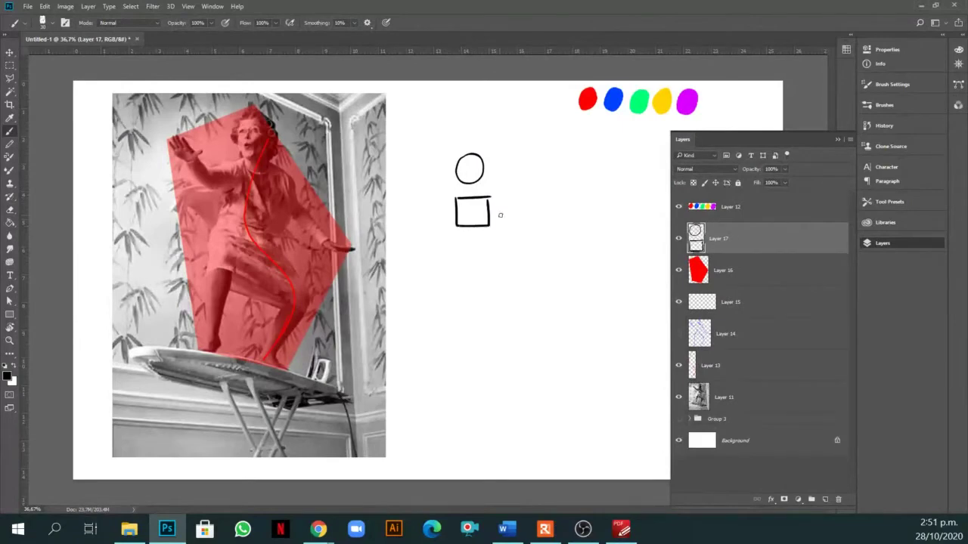
pyautogui.moveTo(457, 241)
pyautogui.mouseDown()
pyautogui.moveTo(499, 241)
pyautogui.moveTo(458, 242)
pyautogui.moveTo(459, 269)
pyautogui.moveTo(504, 264)
pyautogui.moveTo(514, 250)
pyautogui.moveTo(512, 265)
pyautogui.moveTo(512, 241)
pyautogui.mouseUp()
pyautogui.moveTo(459, 294)
pyautogui.mouseDown()
pyautogui.moveTo(516, 276)
pyautogui.moveTo(458, 295)
pyautogui.moveTo(517, 300)
pyautogui.moveTo(516, 276)
pyautogui.mouseUp()
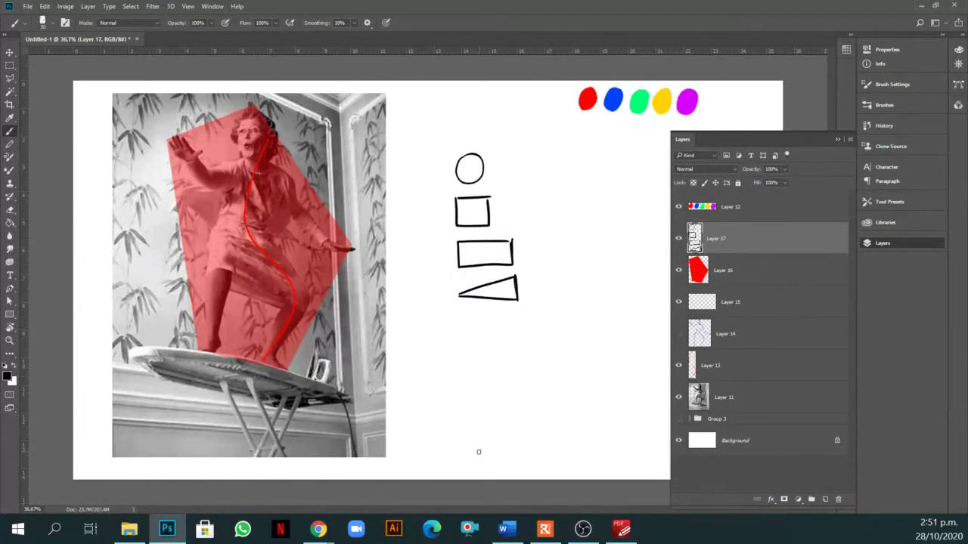
# Start a second column by copying the black circle and square freehand next to the originals.
pyautogui.keyDown('alt'); pyautogui.scroll(2, 524, 253); pyautogui.keyUp('alt')
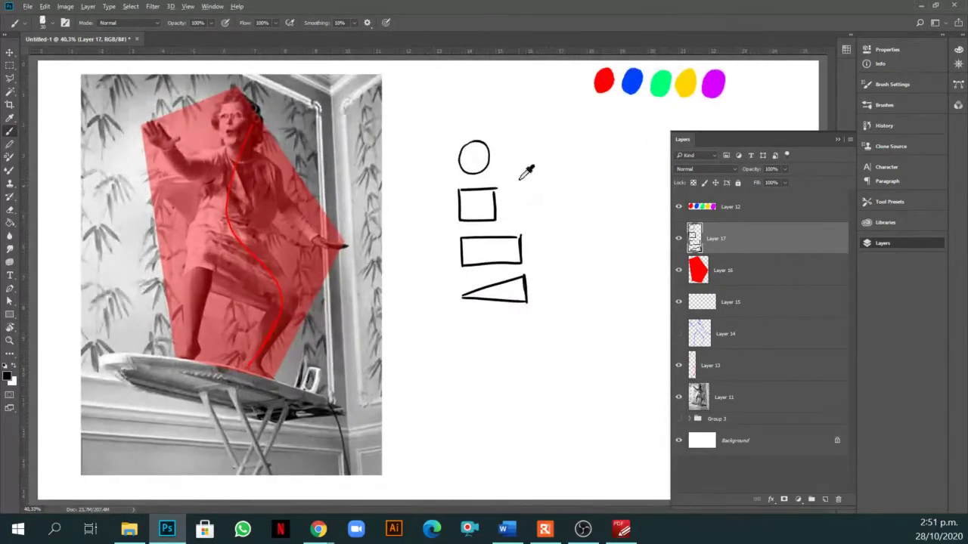
pyautogui.keyDown('alt'); pyautogui.scroll(1, 524, 189); pyautogui.keyUp('alt')
pyautogui.moveTo(449, 224); pyautogui.dragTo(400, 190)
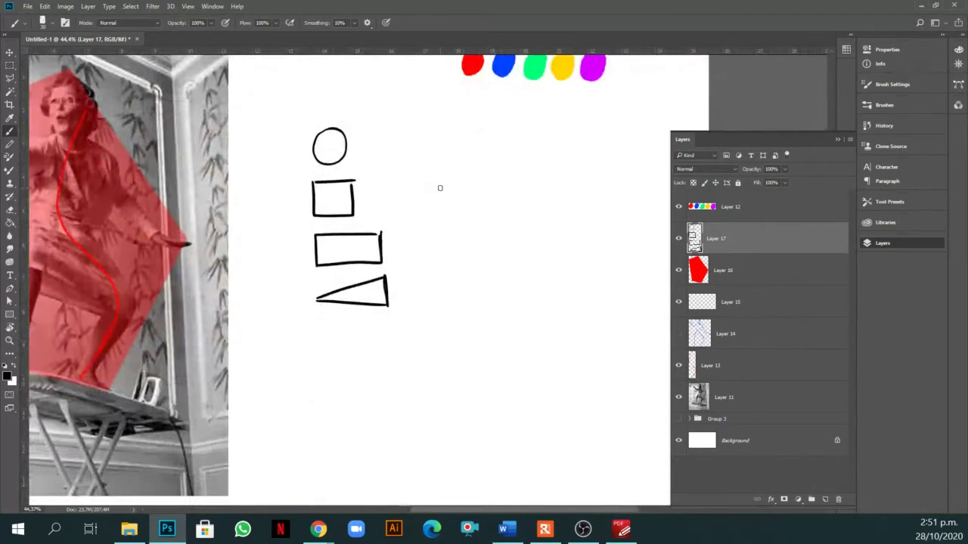
pyautogui.moveTo(447, 122)
pyautogui.mouseDown()
pyautogui.moveTo(460, 156)
pyautogui.moveTo(466, 125)
pyautogui.moveTo(448, 119)
pyautogui.mouseUp()
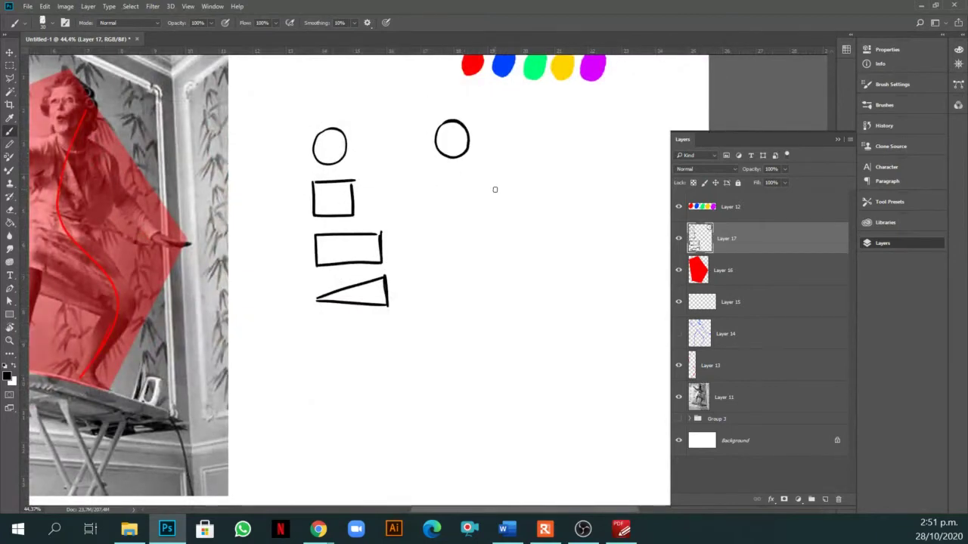
pyautogui.moveTo(441, 173)
pyautogui.mouseDown()
pyautogui.moveTo(477, 175)
pyautogui.moveTo(438, 201)
pyautogui.moveTo(440, 214)
pyautogui.moveTo(478, 214)
pyautogui.mouseUp()
pyautogui.hotkey('ctrl', 'z')
pyautogui.hotkey('ctrl', 'z')
pyautogui.moveTo(444, 175)
pyautogui.mouseDown()
pyautogui.moveTo(442, 211)
pyautogui.moveTo(479, 214)
pyautogui.mouseUp()
pyautogui.moveTo(479, 171)
pyautogui.mouseDown()
pyautogui.moveTo(479, 209)
pyautogui.moveTo(480, 175)
pyautogui.mouseUp()
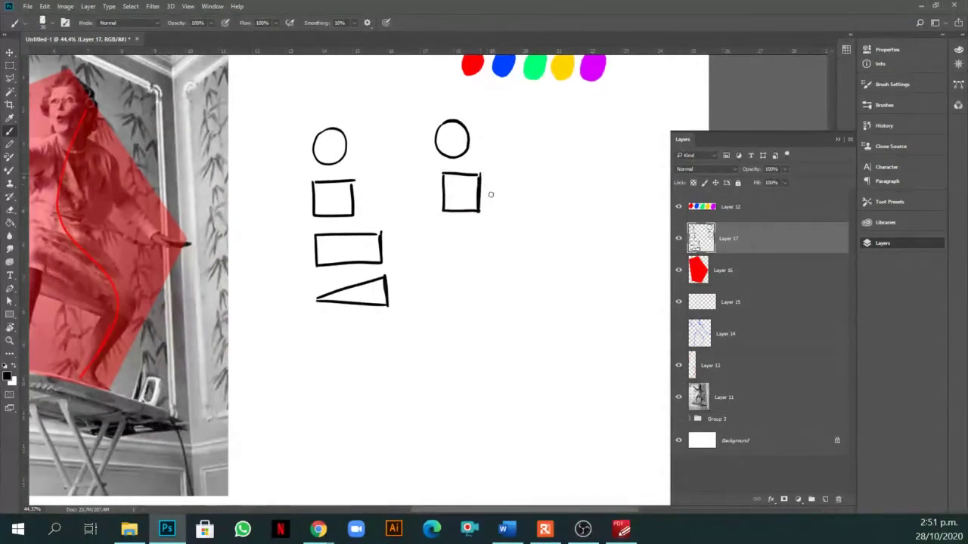
# Copy the rectangle and triangle freehand into the second column, redrawing the rectangle's lower edge to correct its height.
pyautogui.moveTo(443, 228)
pyautogui.mouseDown()
pyautogui.moveTo(488, 229)
pyautogui.moveTo(443, 261)
pyautogui.moveTo(509, 264)
pyautogui.mouseUp()
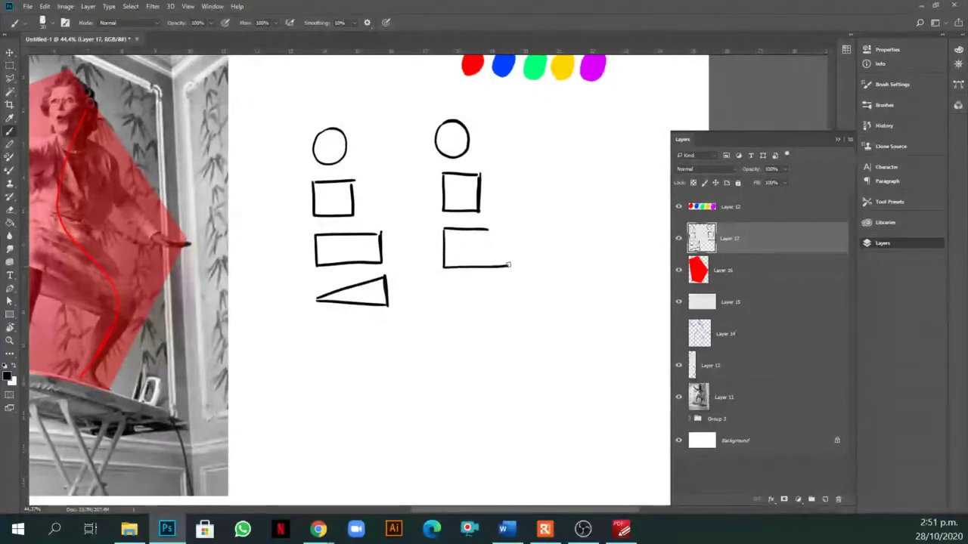
pyautogui.press('e')
pyautogui.moveTo(443, 266)
pyautogui.mouseDown()
pyautogui.moveTo(485, 232)
pyautogui.moveTo(445, 245)
pyautogui.moveTo(441, 270)
pyautogui.moveTo(507, 263)
pyautogui.mouseUp()
pyautogui.press('b')
pyautogui.moveTo(446, 231)
pyautogui.mouseDown()
pyautogui.moveTo(480, 232)
pyautogui.moveTo(445, 232)
pyautogui.moveTo(446, 263)
pyautogui.moveTo(508, 262)
pyautogui.mouseUp()
pyautogui.moveTo(492, 229)
pyautogui.mouseDown()
pyautogui.moveTo(508, 231)
pyautogui.moveTo(510, 263)
pyautogui.mouseUp()
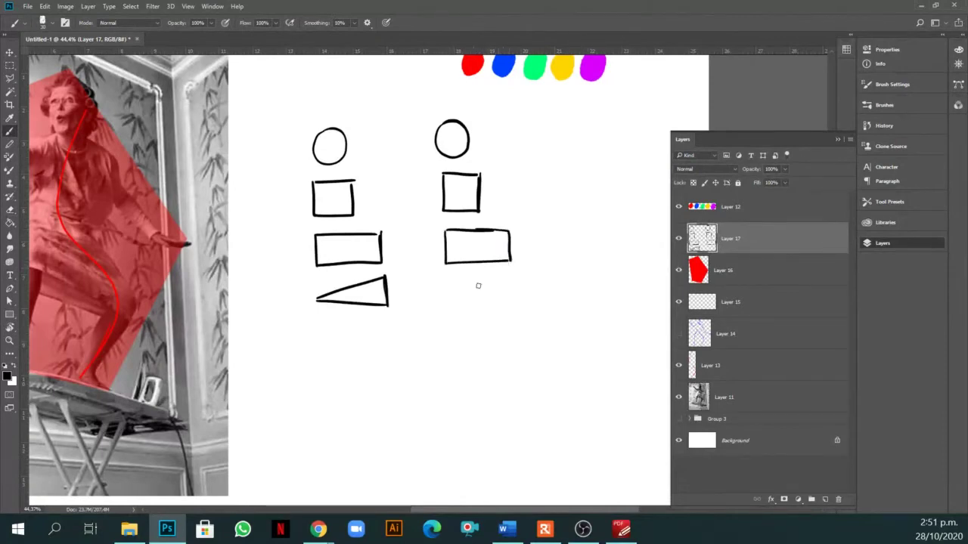
pyautogui.moveTo(444, 297)
pyautogui.mouseDown()
pyautogui.moveTo(512, 278)
pyautogui.moveTo(511, 303)
pyautogui.moveTo(442, 301)
pyautogui.mouseUp()
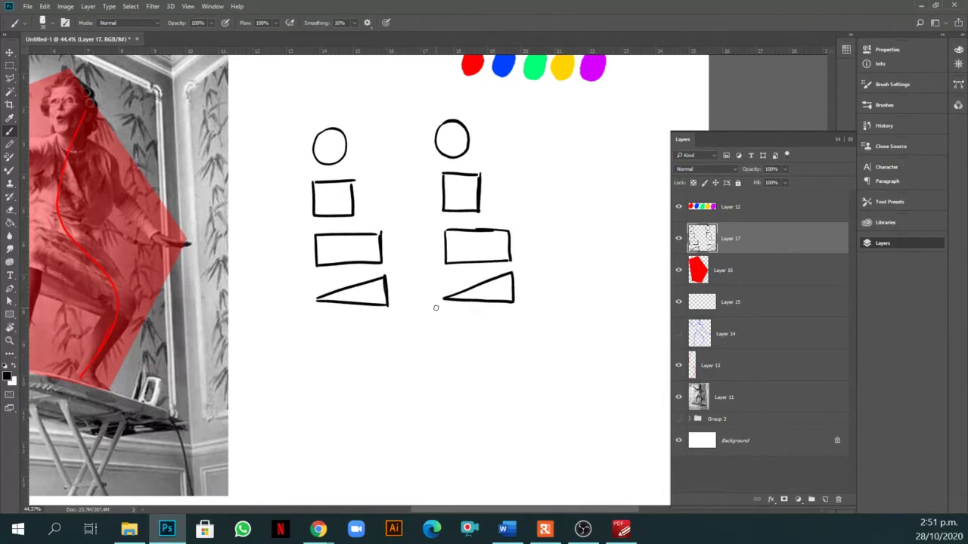
# On a new layer, draw a red box around the first column's circle and trace its square in red.
pyautogui.click(825, 499)
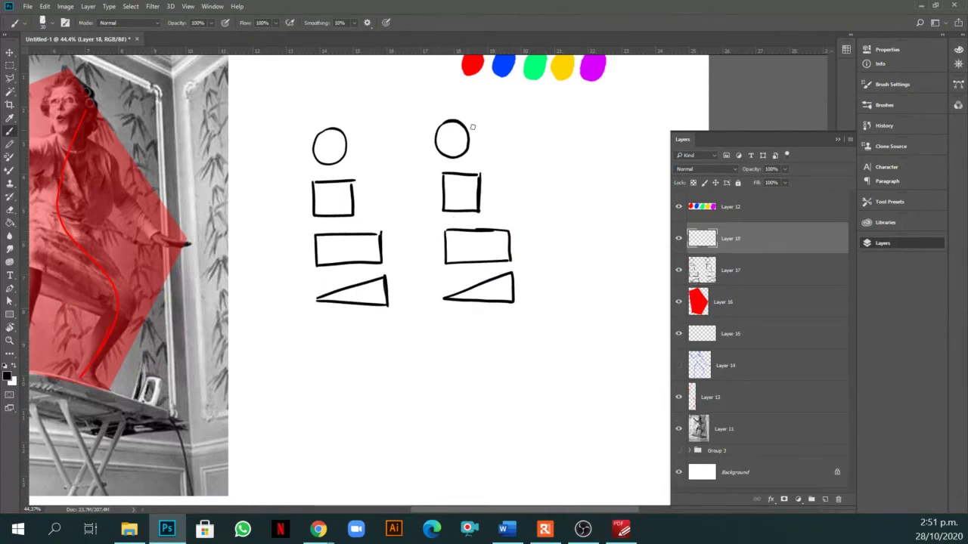
pyautogui.press('i')
pyautogui.click(472, 65)
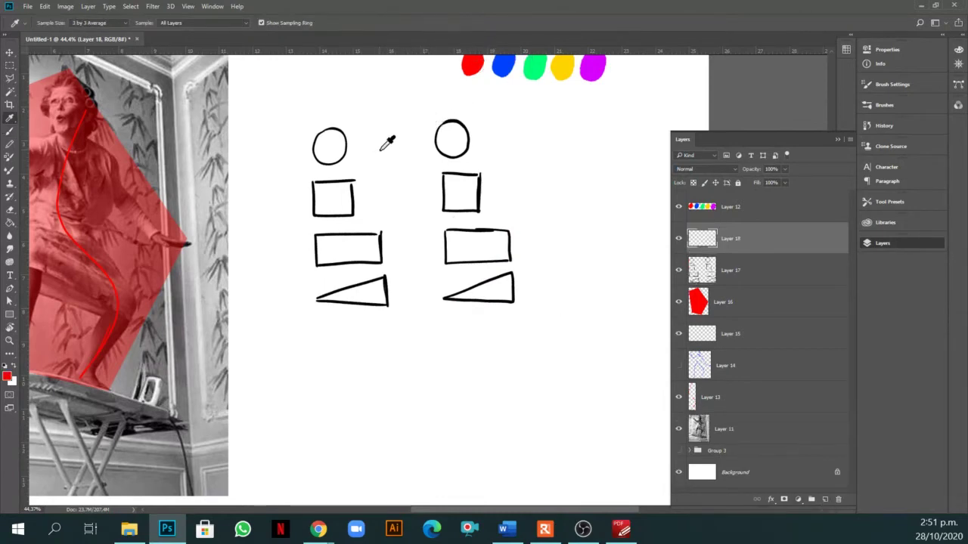
pyautogui.press('b')
pyautogui.moveTo(328, 126)
pyautogui.mouseDown()
pyautogui.moveTo(316, 128)
pyautogui.moveTo(350, 127)
pyautogui.moveTo(312, 165)
pyautogui.moveTo(349, 164)
pyautogui.mouseUp()
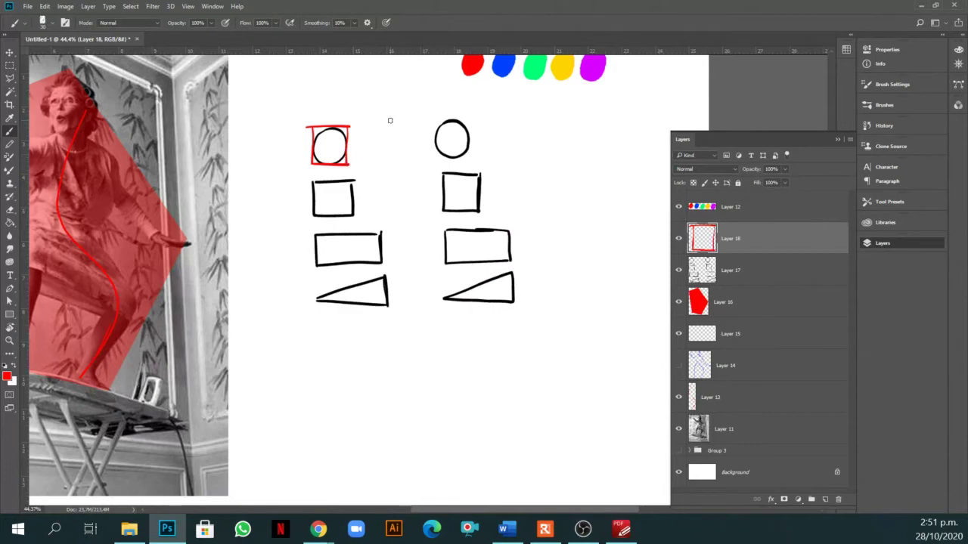
pyautogui.moveTo(344, 180); pyautogui.dragTo(355, 181)
pyautogui.moveTo(324, 216)
pyautogui.mouseDown()
pyautogui.moveTo(350, 216)
pyautogui.moveTo(353, 183)
pyautogui.mouseUp()
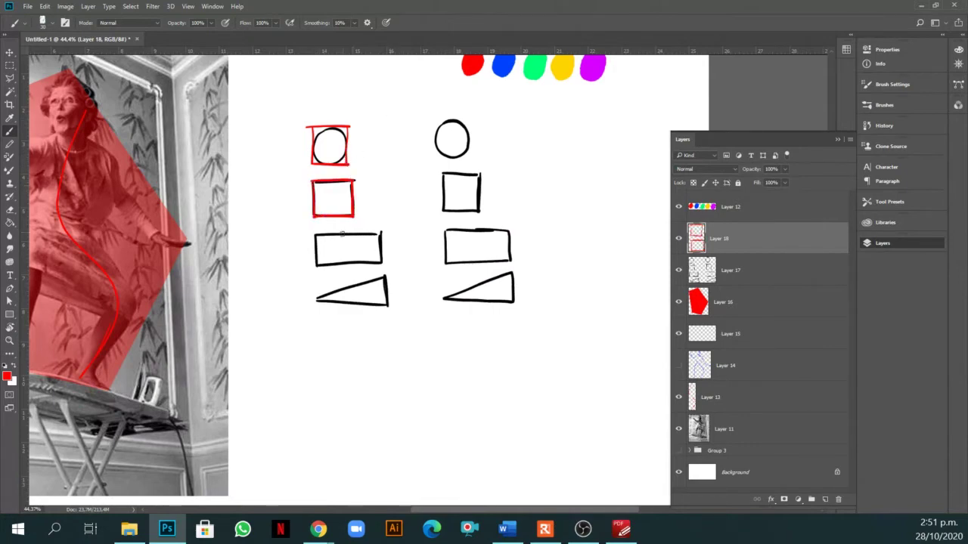
# Trace the first column's rectangle and triangle with red outlines.
pyautogui.moveTo(314, 234); pyautogui.dragTo(382, 234)
pyautogui.moveTo(316, 266)
pyautogui.mouseDown()
pyautogui.moveTo(381, 262)
pyautogui.moveTo(382, 235)
pyautogui.mouseUp()
pyautogui.moveTo(353, 285)
pyautogui.mouseDown()
pyautogui.moveTo(385, 277)
pyautogui.moveTo(387, 305)
pyautogui.mouseUp()
pyautogui.moveTo(318, 301); pyautogui.dragTo(387, 304)
# Move the red outlines with Free Transform onto the second column of shapes, matching the box to the circle.
pyautogui.hotkey('ctrl', 't')
pyautogui.moveTo(382, 252)
pyautogui.mouseDown()
pyautogui.moveTo(500, 253)
pyautogui.moveTo(502, 239)
pyautogui.moveTo(509, 241)
pyautogui.mouseUp()
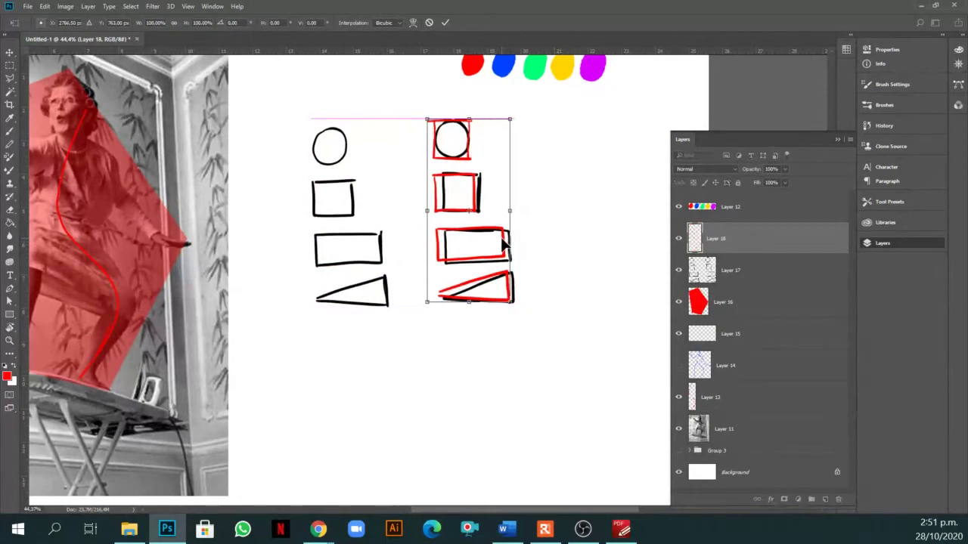
pyautogui.press('Right')
pyautogui.press('Right')
pyautogui.press('Right')
pyautogui.press('Right')
pyautogui.press('Right')
pyautogui.press('Right')
pyautogui.press('Right')
pyautogui.press('Left')
pyautogui.press('Left')
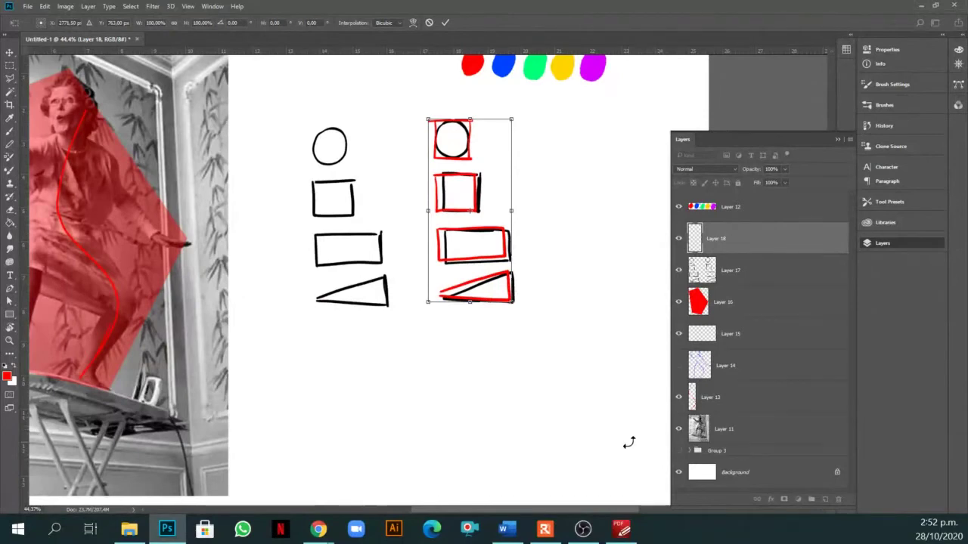
# Shift the red outlines over the second column's square, rectangle and triangle to compare their proportions.
pyautogui.moveTo(482, 191); pyautogui.dragTo(486, 191)
pyautogui.press('Left')
pyautogui.press('Left')
pyautogui.press('Left')
pyautogui.press('Left')
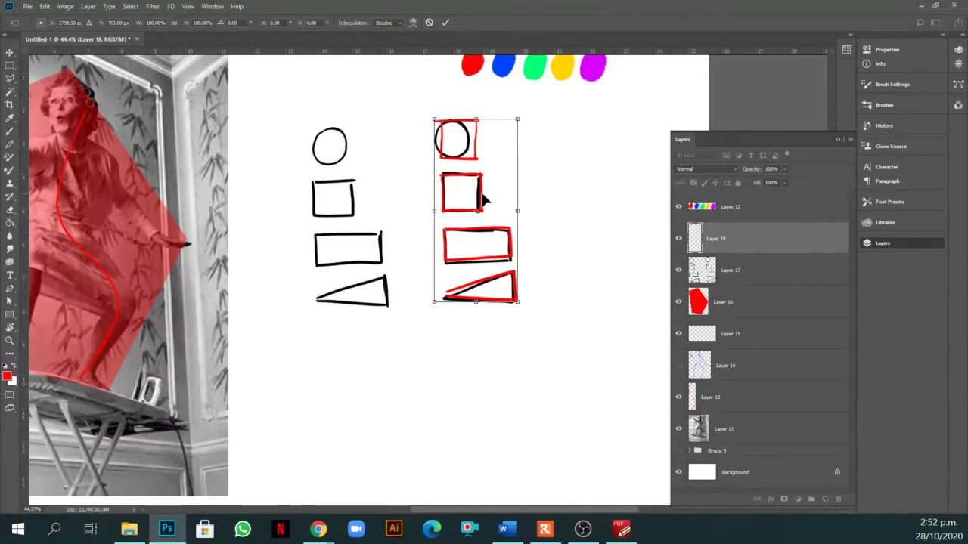
pyautogui.moveTo(483, 192); pyautogui.dragTo(486, 196)
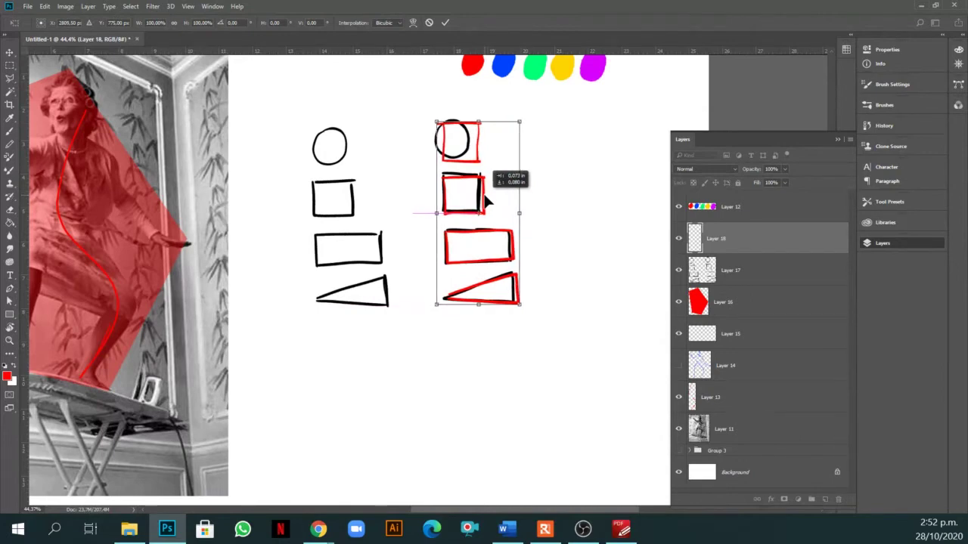
pyautogui.moveTo(486, 198); pyautogui.dragTo(484, 201)
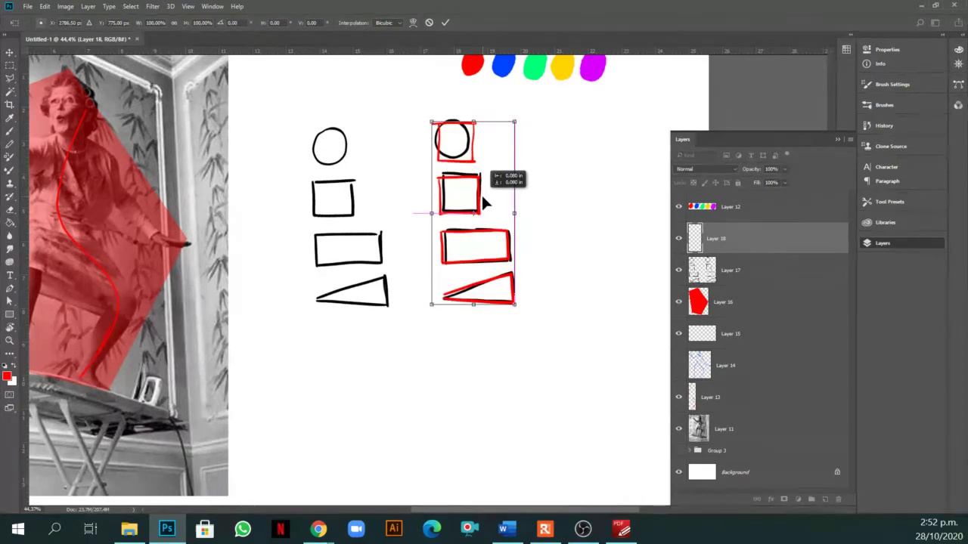
# Place the red outlines as a third column beside the second column of shapes and apply the transform.
pyautogui.moveTo(482, 199); pyautogui.dragTo(582, 199)
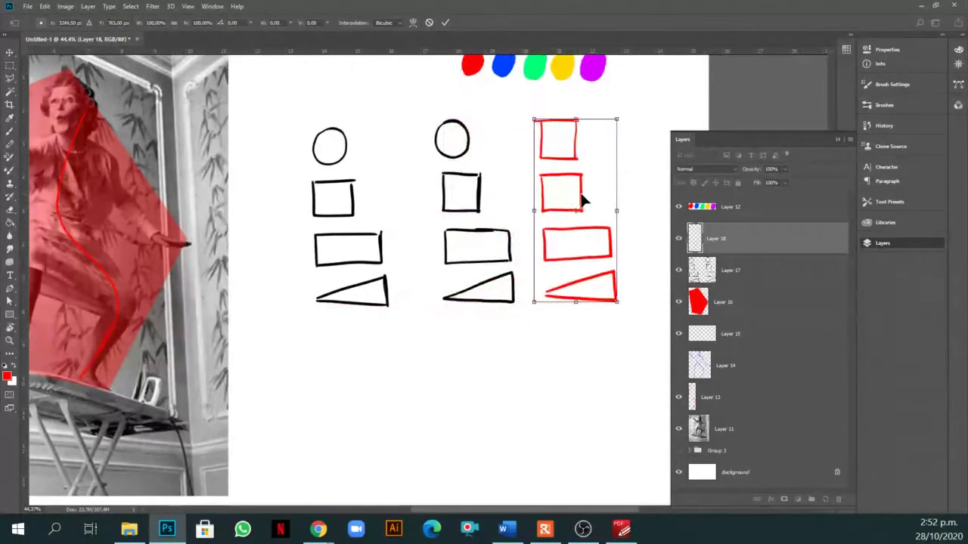
pyautogui.press('Return')
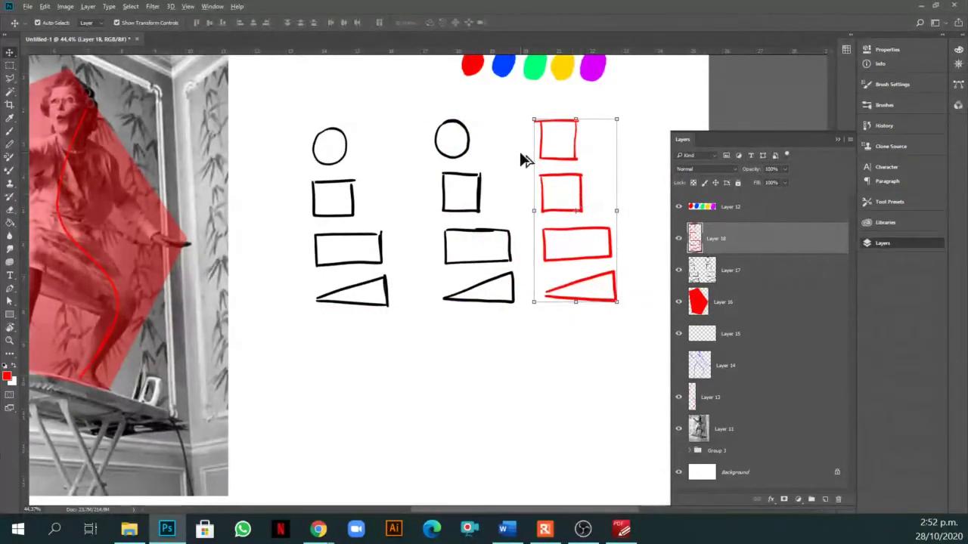
pyautogui.hotkey('ctrl', '-')
pyautogui.scroll(3, 549, 198)
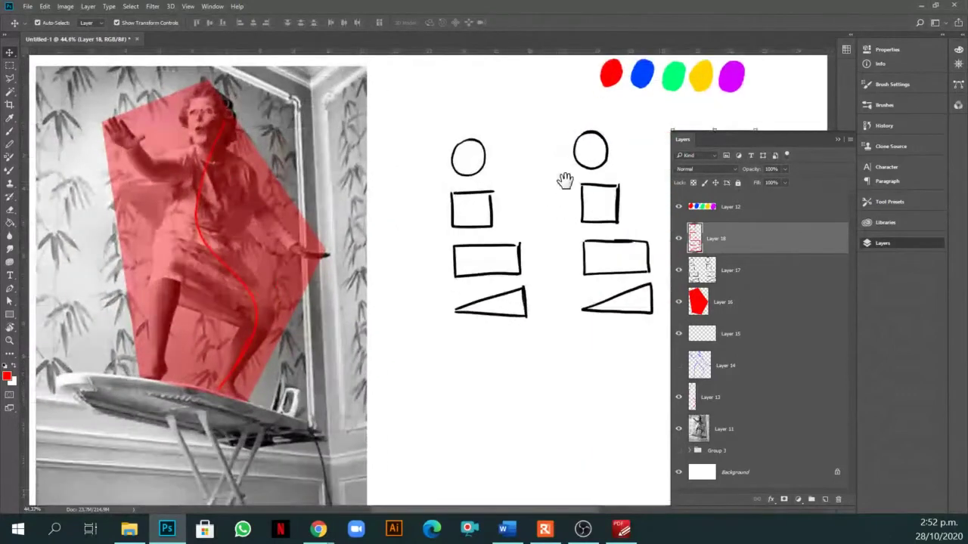
pyautogui.moveTo(565, 180)
pyautogui.mouseDown()
pyautogui.moveTo(406, 190)
pyautogui.moveTo(360, 205)
pyautogui.moveTo(418, 209)
pyautogui.moveTo(408, 207)
pyautogui.mouseUp()
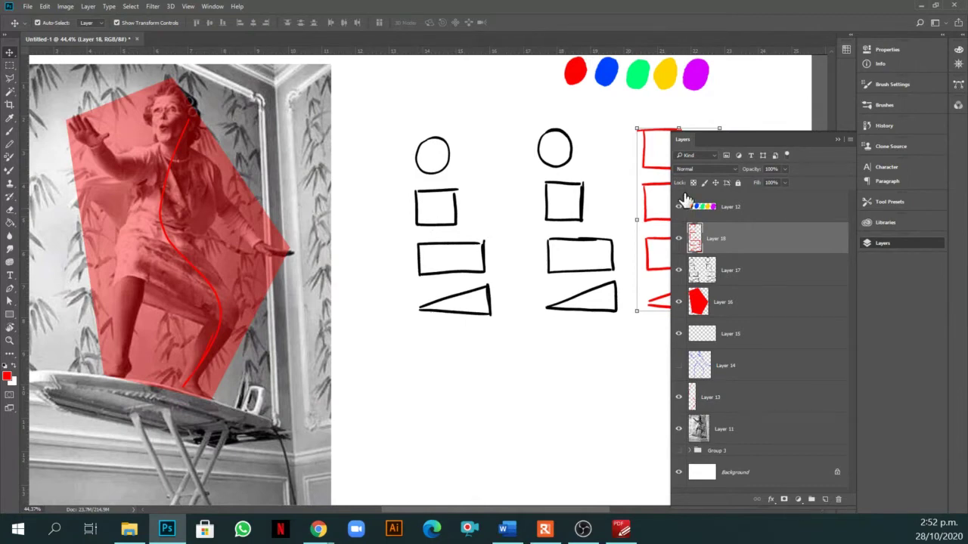
# Hide the practice shapes on Layers 18 and 17, and add a new layer above the red silhouette on Layer 16.
pyautogui.click(679, 238)
pyautogui.click(679, 263)
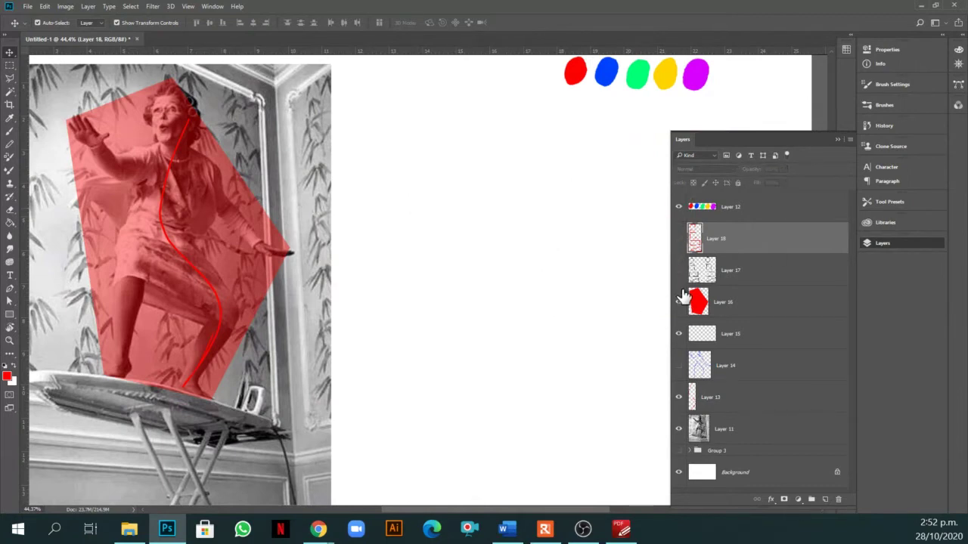
pyautogui.hotkey('ctrl', '0')
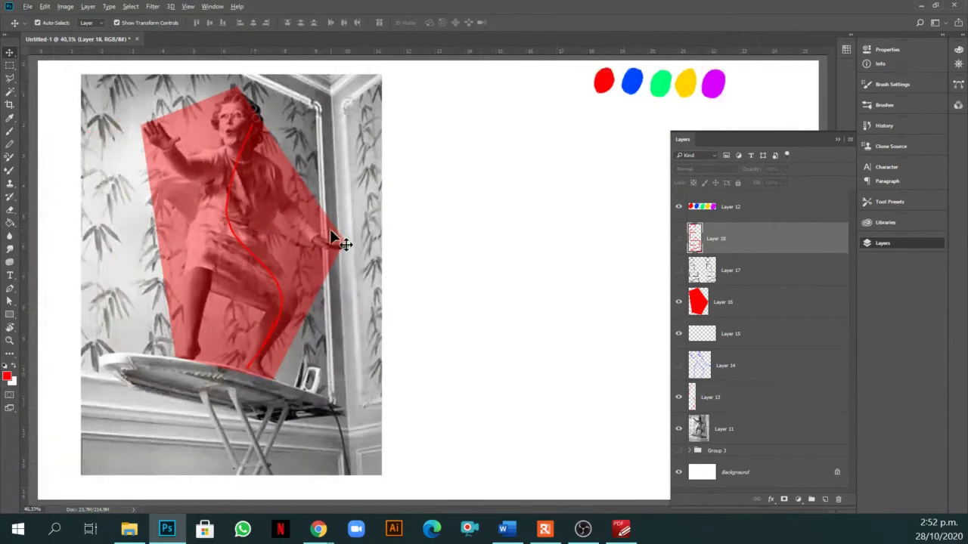
pyautogui.click(715, 301)
pyautogui.moveTo(785, 169)
pyautogui.mouseDown()
pyautogui.moveTo(772, 184)
pyautogui.moveTo(787, 184)
pyautogui.mouseUp()
pyautogui.click(825, 499)
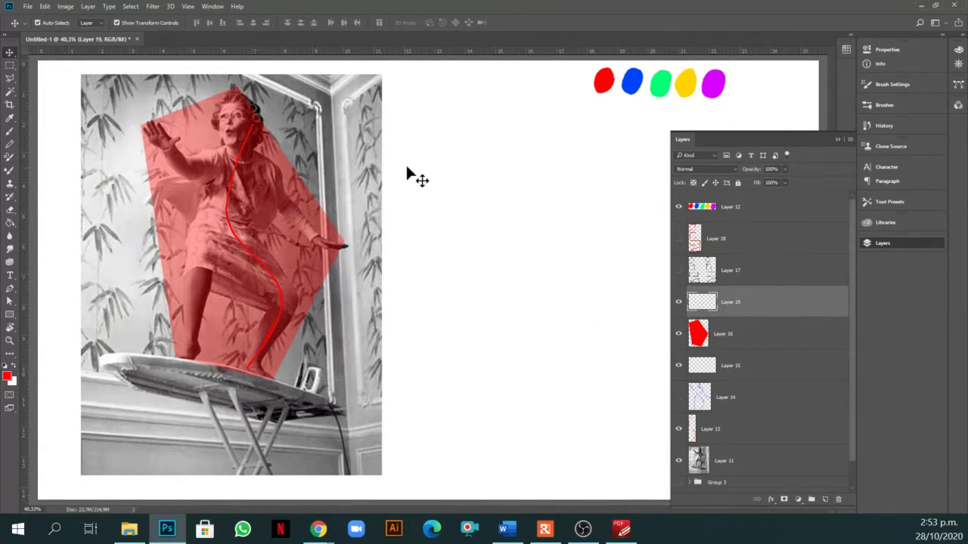
# Switch to the freehand Lasso tool and show the blue gesture lines on Layer 14.
pyautogui.press('l')
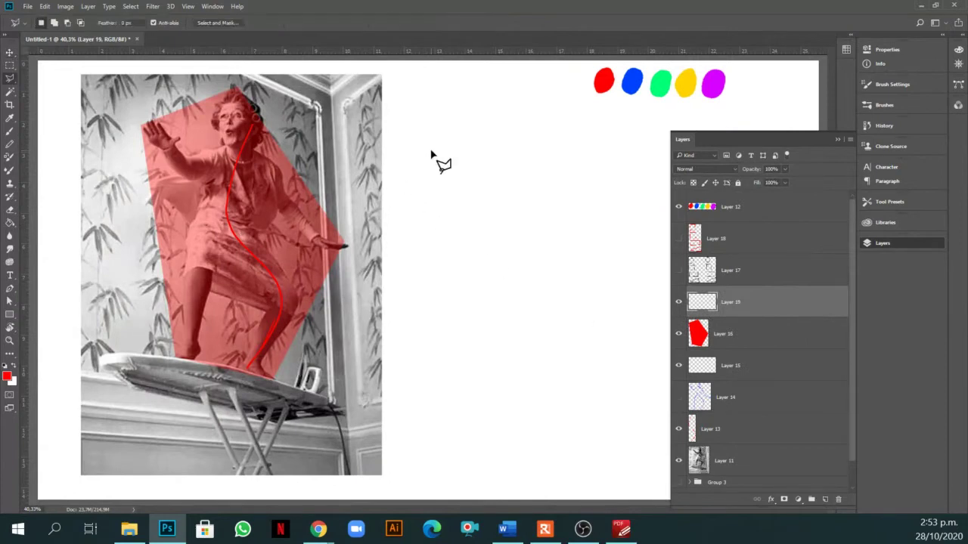
pyautogui.keyDown('alt'); pyautogui.click(9, 78); pyautogui.keyUp('alt')
pyautogui.moveTo(238, 97)
pyautogui.mouseDown()
pyautogui.moveTo(261, 121)
pyautogui.moveTo(242, 144)
pyautogui.moveTo(219, 121)
pyautogui.moveTo(236, 96)
pyautogui.mouseUp()
pyautogui.hotkey('ctrl', 'd')
pyautogui.click(679, 398)
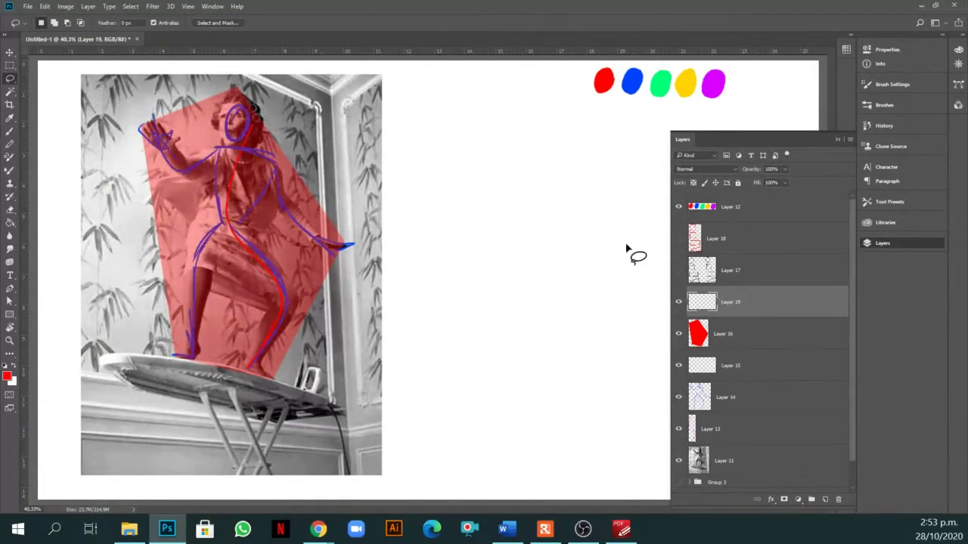
# Lasso an oval around the woman's head on Layer 19 and fill it with the green swatch colour.
pyautogui.moveTo(239, 110)
pyautogui.mouseDown()
pyautogui.moveTo(261, 113)
pyautogui.moveTo(249, 139)
pyautogui.moveTo(221, 130)
pyautogui.moveTo(235, 98)
pyautogui.mouseUp()
pyautogui.press('i')
pyautogui.click(632, 82)
pyautogui.press('g')
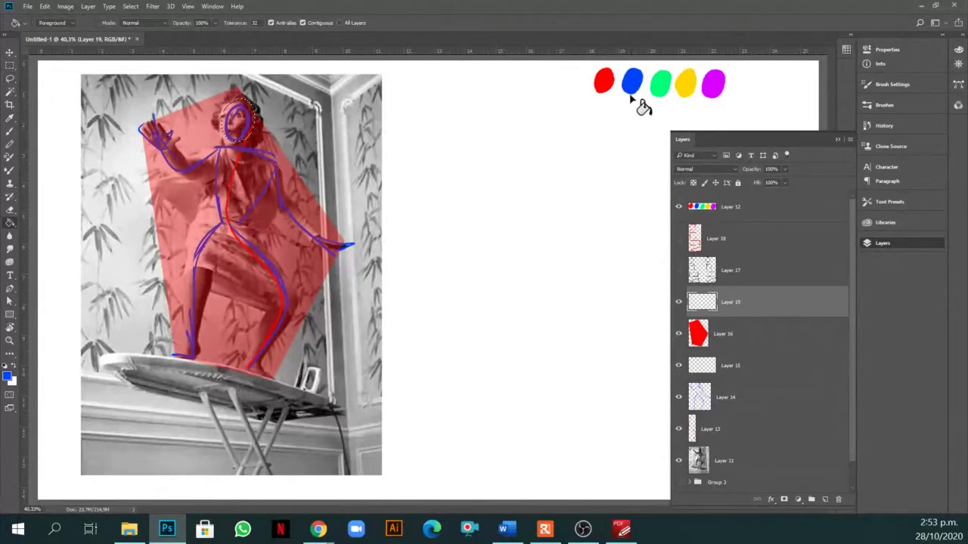
pyautogui.press('i')
pyautogui.click(660, 83)
pyautogui.press('g')
pyautogui.click(260, 170)
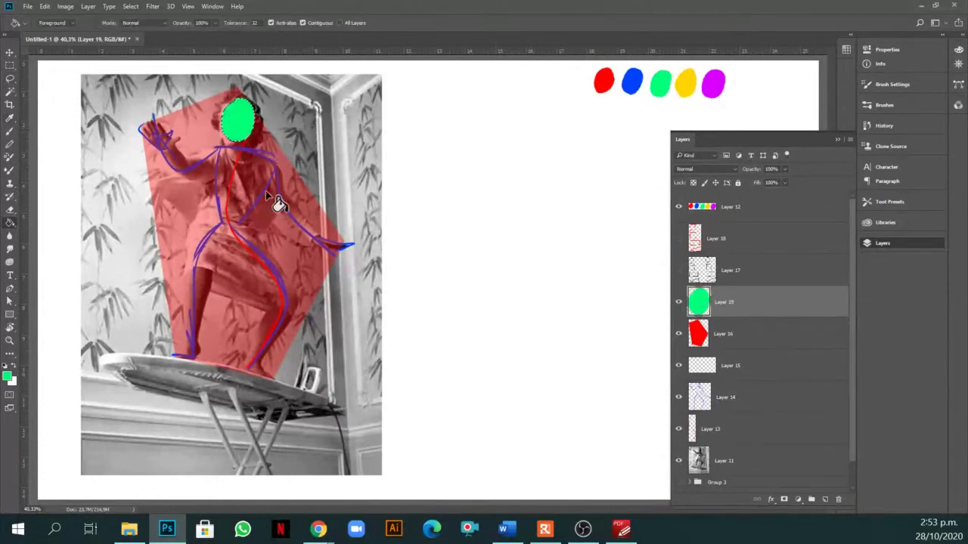
# Set the opacity of the green head layer to 37%.
pyautogui.click(703, 169)
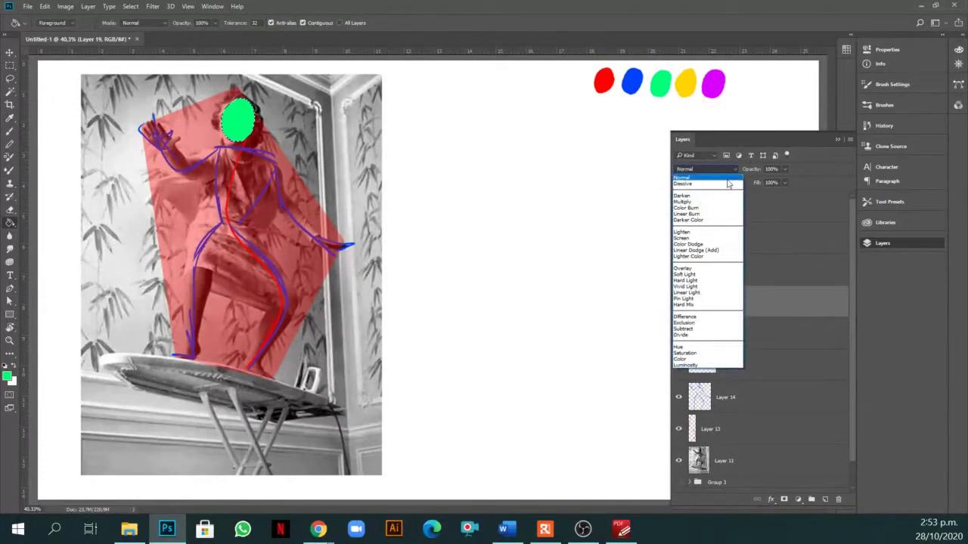
pyautogui.click(774, 179)
pyautogui.moveTo(770, 182); pyautogui.dragTo(752, 182)
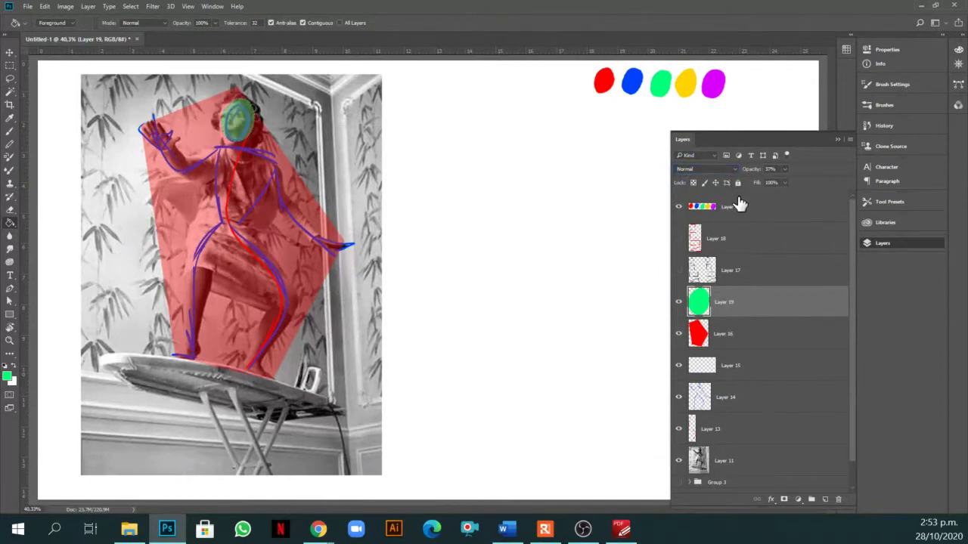
# On a new layer, lasso the torso as a tapered block and fill it with the yellow swatch colour.
pyautogui.press('l')
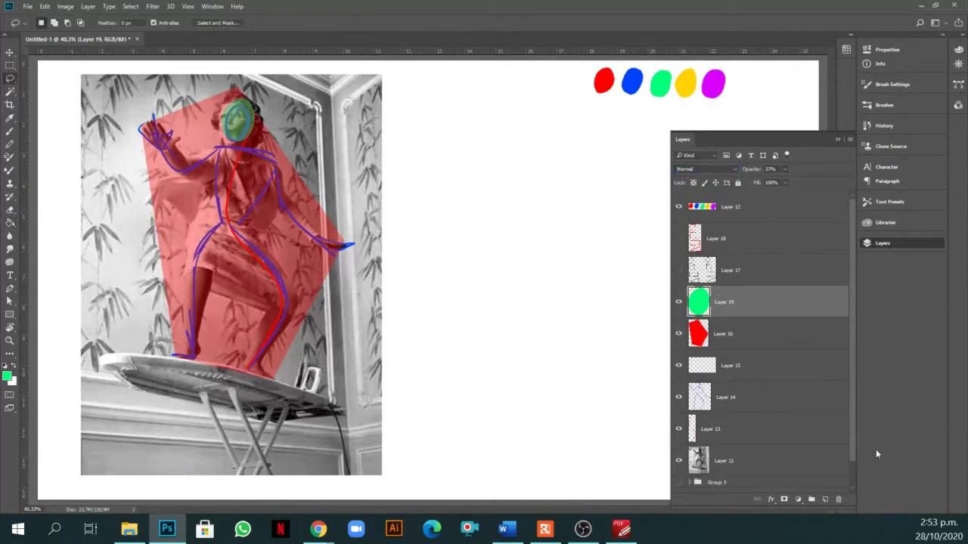
pyautogui.click(825, 501)
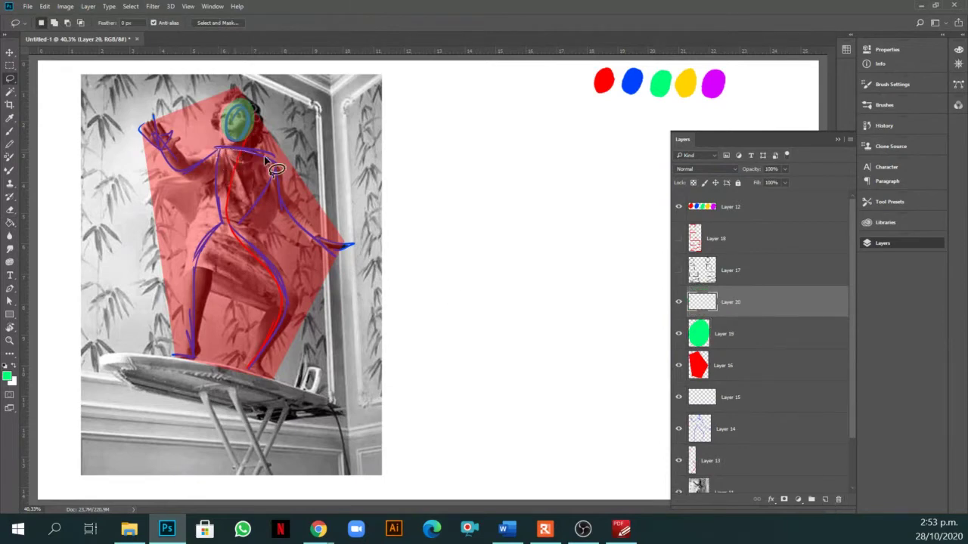
pyautogui.moveTo(279, 167)
pyautogui.mouseDown()
pyautogui.moveTo(245, 225)
pyautogui.moveTo(225, 225)
pyautogui.moveTo(206, 218)
pyautogui.moveTo(213, 148)
pyautogui.mouseUp()
pyautogui.press('g')
pyautogui.keyDown('alt'); pyautogui.click(686, 83); pyautogui.keyUp('alt')
pyautogui.click(256, 212)
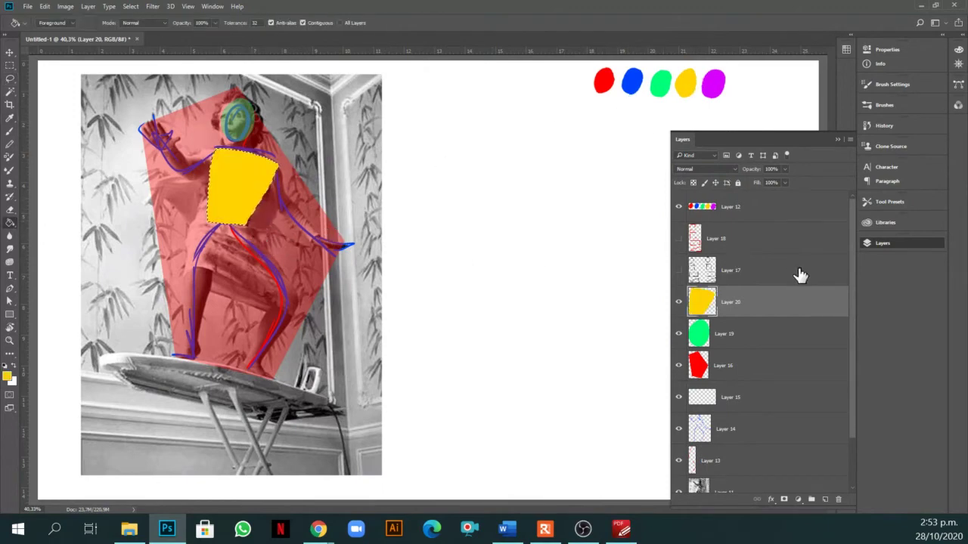
# Set the opacity of the yellow torso layer to 45%.
pyautogui.click(784, 170)
pyautogui.moveTo(768, 184); pyautogui.dragTo(752, 186)
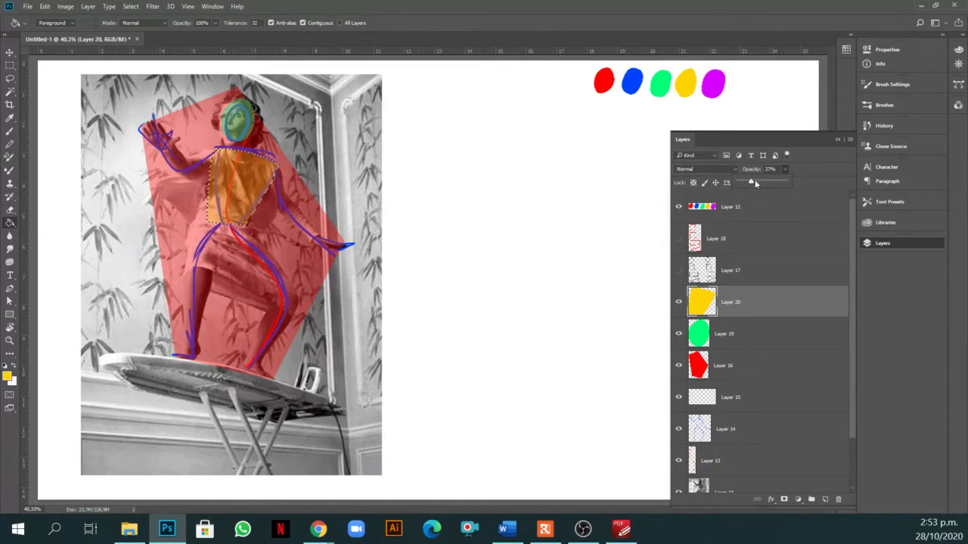
pyautogui.click(759, 183)
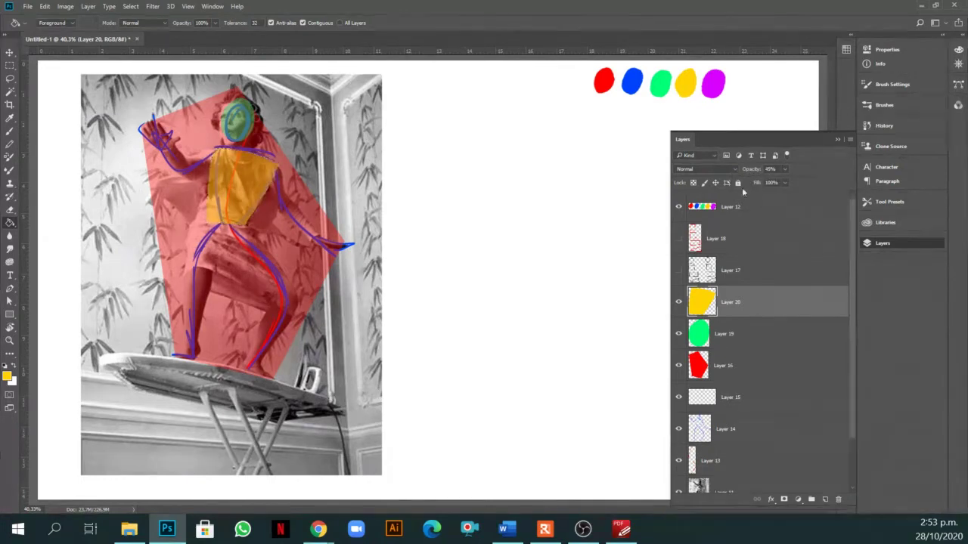
pyautogui.press('l')
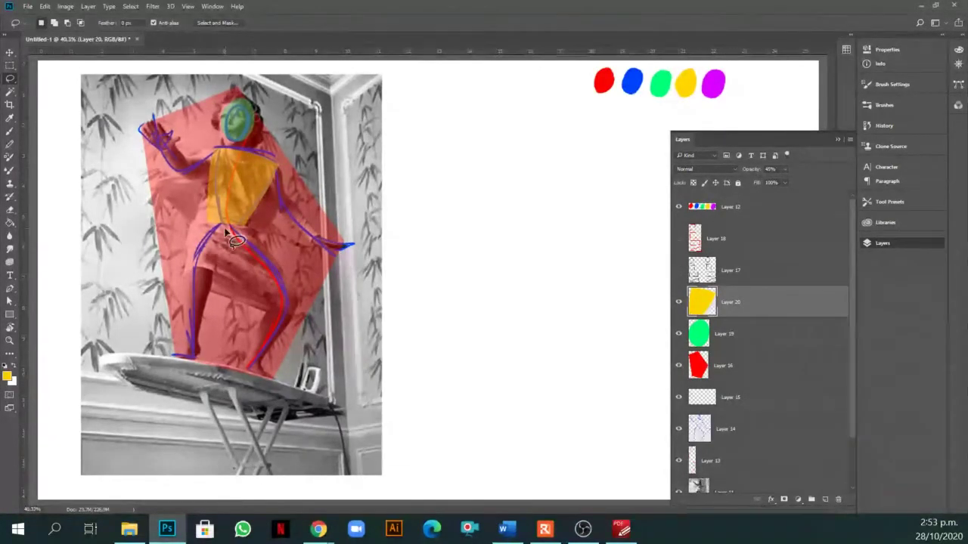
pyautogui.moveTo(244, 224)
pyautogui.mouseDown()
pyautogui.moveTo(289, 271)
pyautogui.moveTo(295, 313)
pyautogui.moveTo(255, 365)
pyautogui.moveTo(225, 222)
pyautogui.mouseUp()
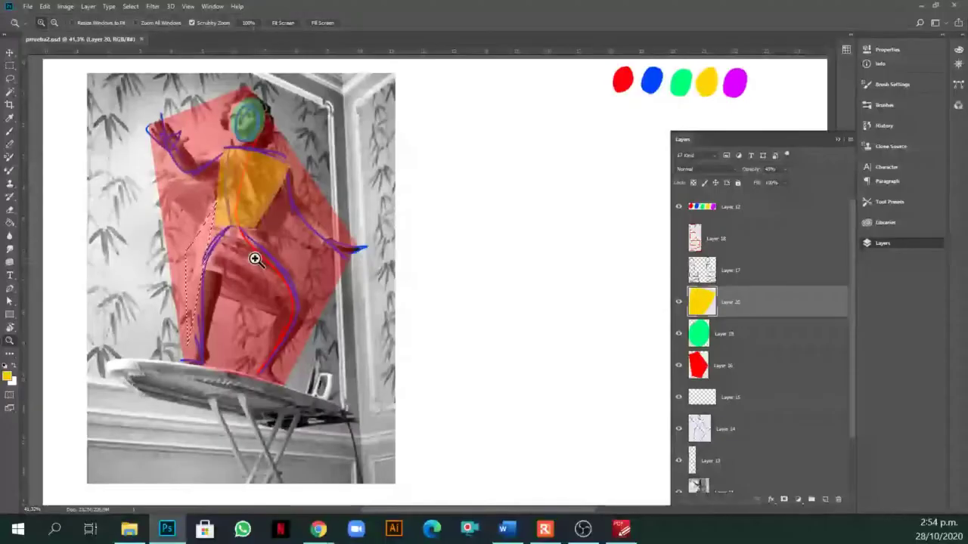
pyautogui.hotkey('ctrl', 'd')
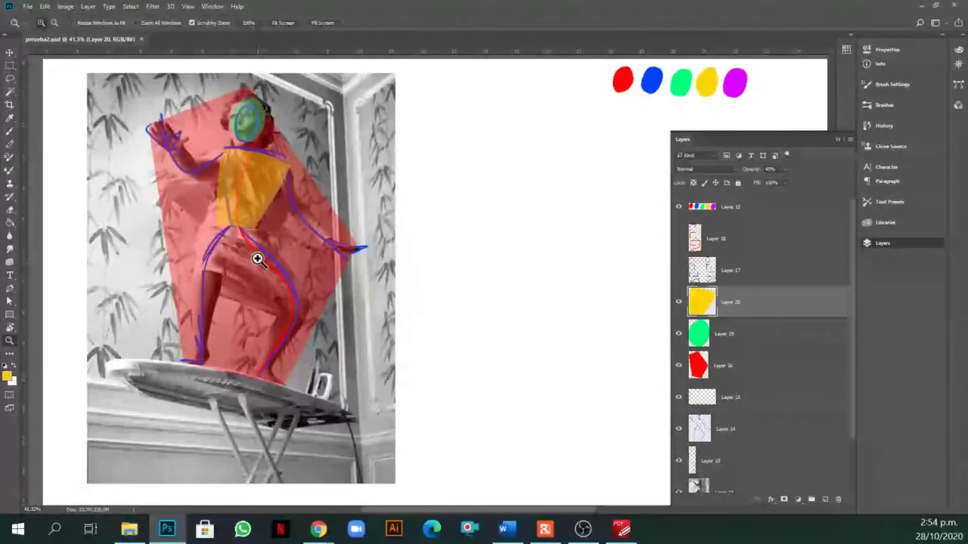
pyautogui.press('b')
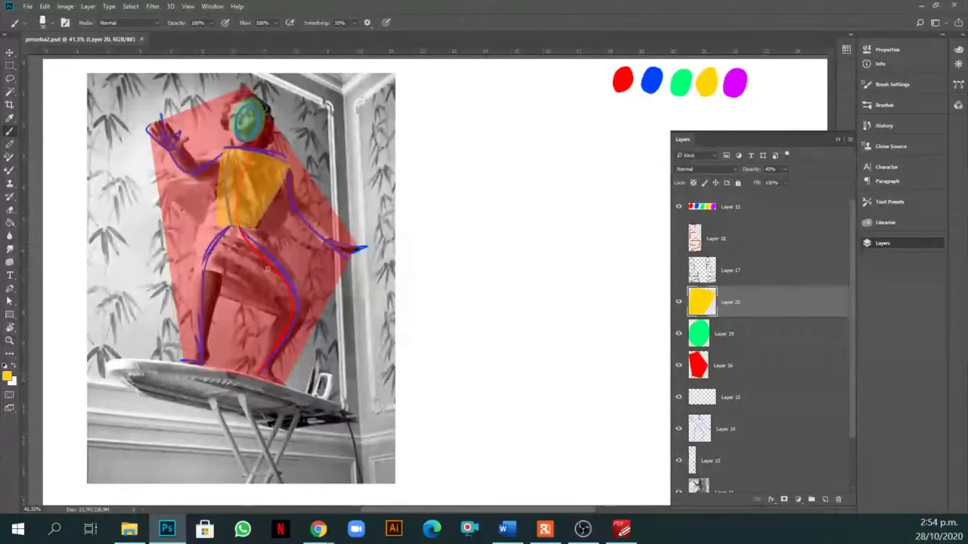
# Lasso an angular shape around the bent leg with the red action line and fill it with the magenta swatch colour.
pyautogui.press('l')
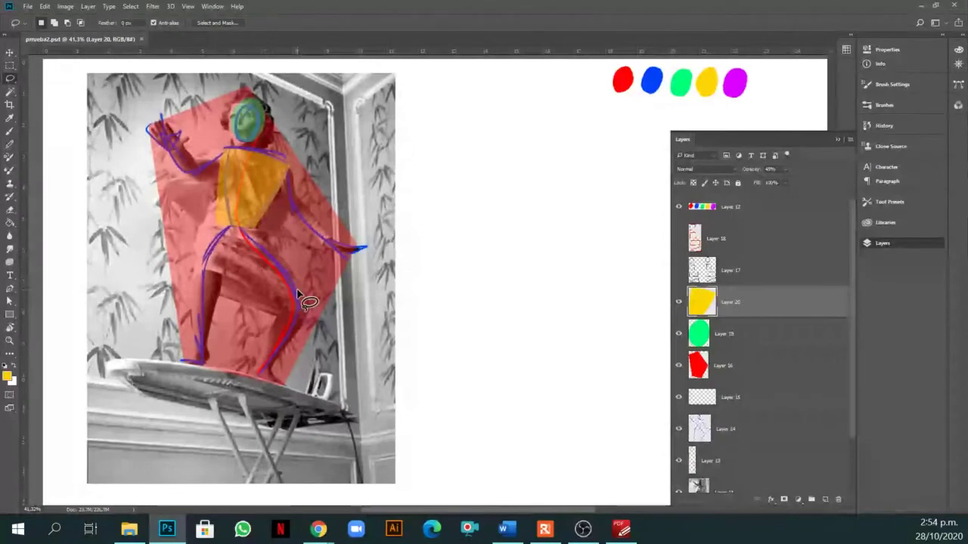
pyautogui.moveTo(251, 231)
pyautogui.mouseDown()
pyautogui.moveTo(316, 312)
pyautogui.moveTo(251, 387)
pyautogui.moveTo(243, 214)
pyautogui.mouseUp()
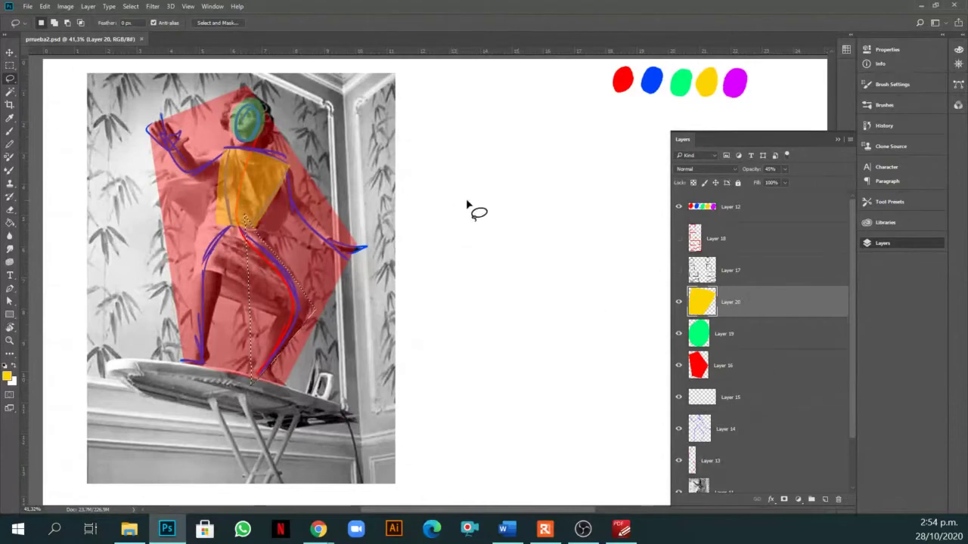
pyautogui.press('i')
pyautogui.click(739, 82)
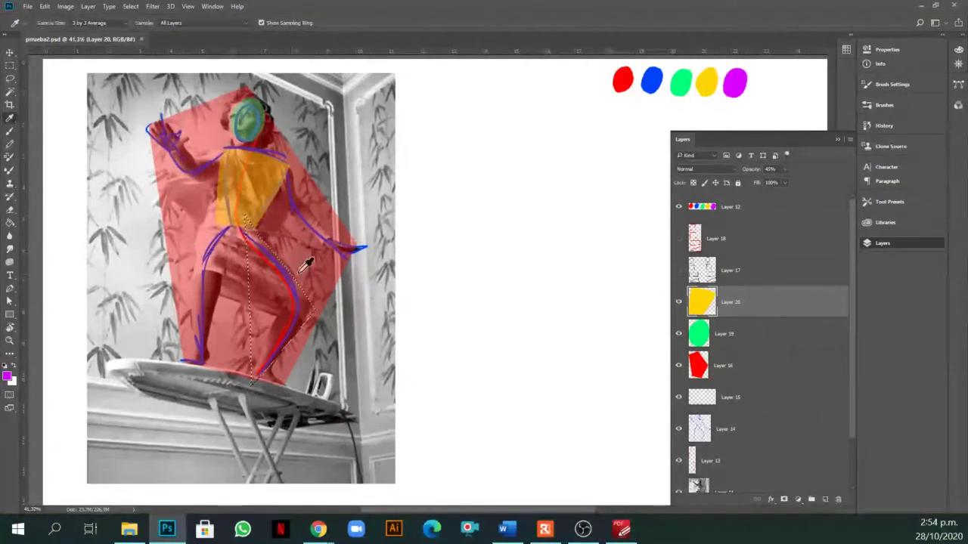
pyautogui.press('g')
pyautogui.click(294, 328)
pyautogui.click(290, 331)
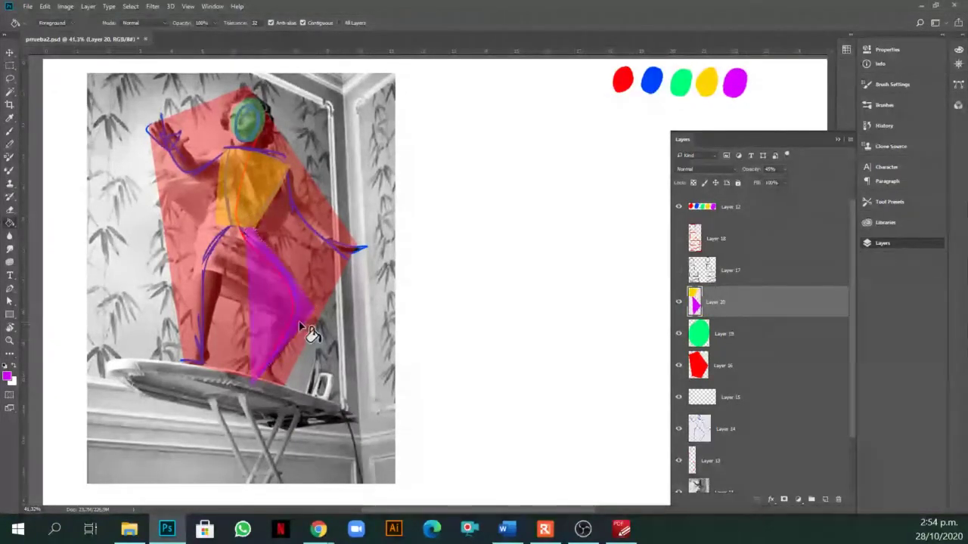
# Lasso the straighter leg from hip to foot, fill it with the same magenta and deselect.
pyautogui.press('l')
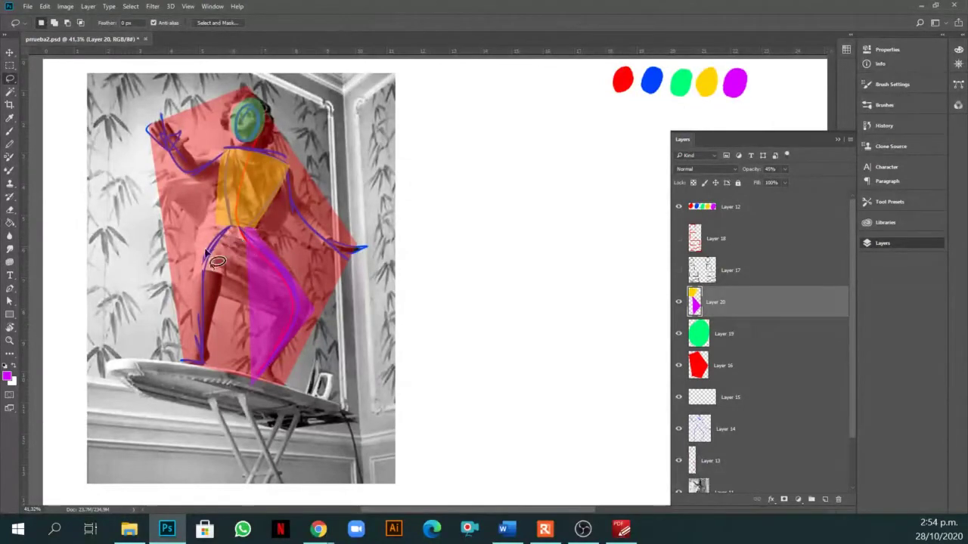
pyautogui.moveTo(219, 208)
pyautogui.mouseDown()
pyautogui.moveTo(224, 227)
pyautogui.moveTo(195, 276)
pyautogui.moveTo(200, 364)
pyautogui.moveTo(229, 275)
pyautogui.mouseUp()
pyautogui.moveTo(230, 219); pyautogui.dragTo(224, 212)
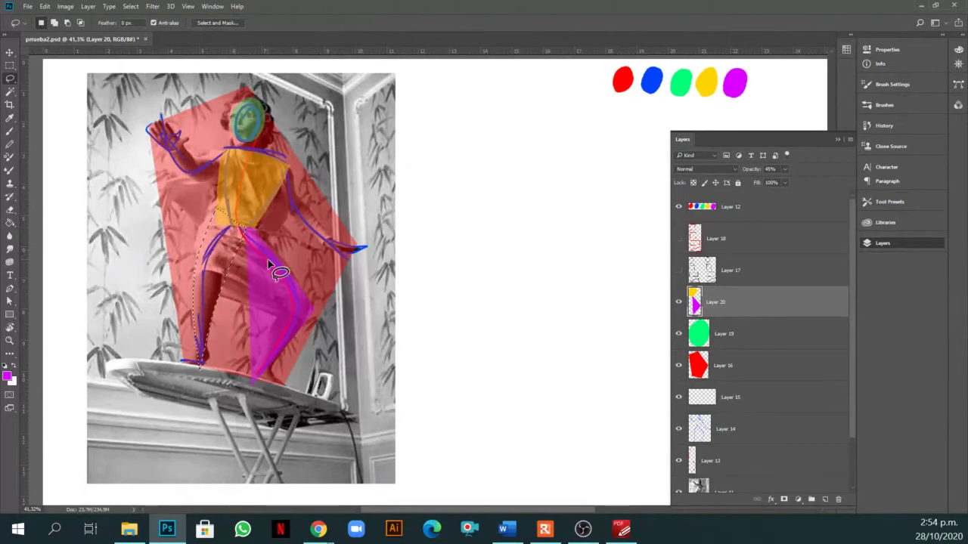
pyautogui.press('g')
pyautogui.click(224, 282)
pyautogui.hotkey('ctrl', 'd')
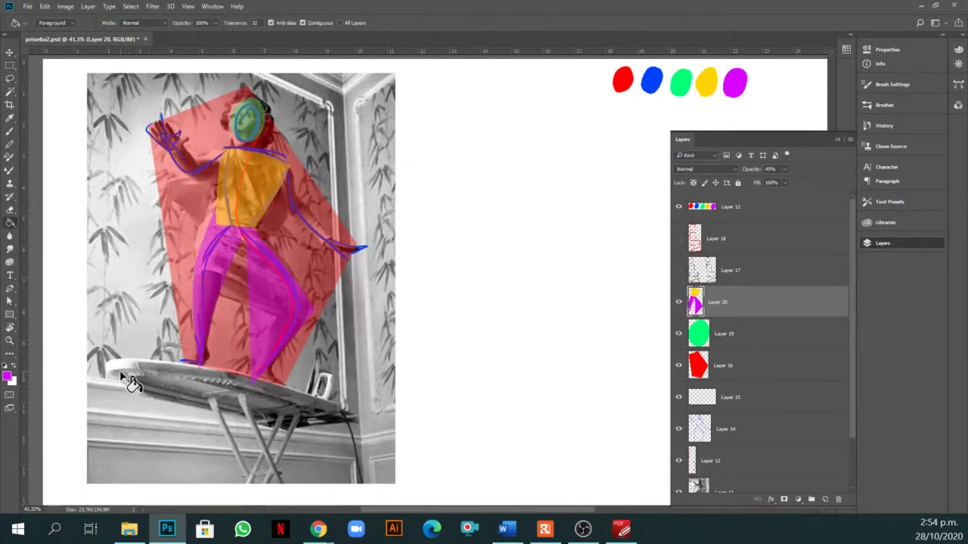
# Lasso simple shapes around both arms, fill them with the green swatch colour and deselect.
pyautogui.press('l')
pyautogui.moveTo(289, 168)
pyautogui.mouseDown()
pyautogui.moveTo(342, 254)
pyautogui.moveTo(300, 218)
pyautogui.moveTo(285, 165)
pyautogui.moveTo(178, 149)
pyautogui.moveTo(162, 123)
pyautogui.moveTo(228, 153)
pyautogui.moveTo(183, 176)
pyautogui.mouseUp()
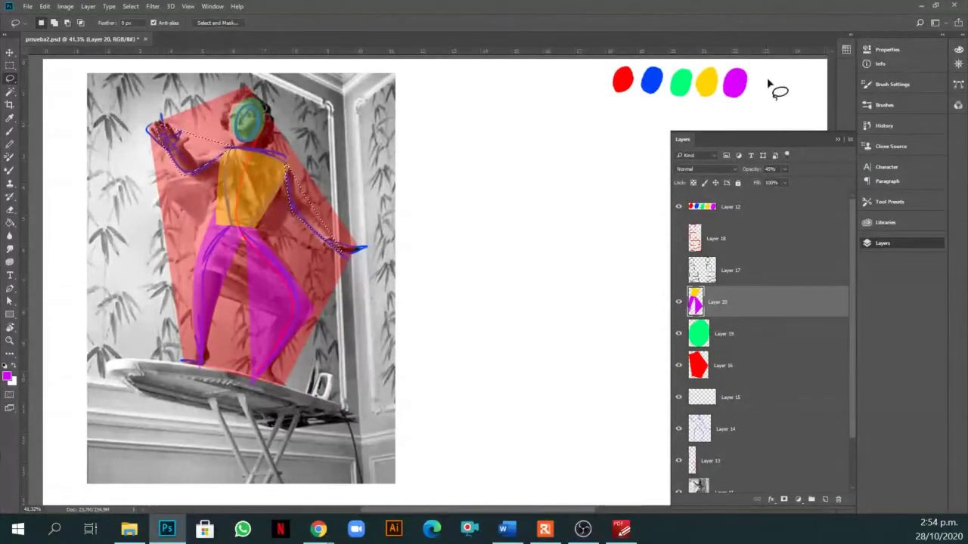
pyautogui.press('i')
pyautogui.click(680, 81)
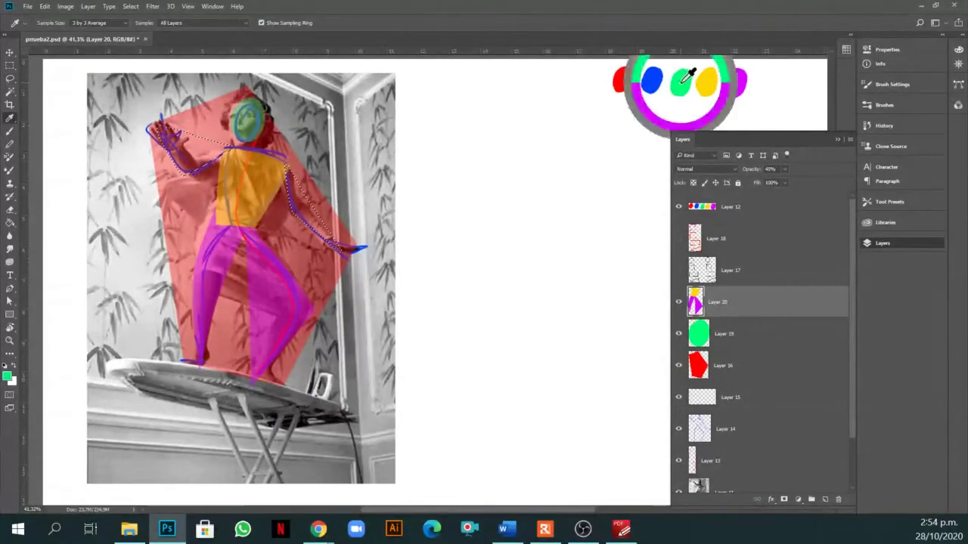
pyautogui.press('g')
pyautogui.click(336, 239)
pyautogui.hotkey('ctrl', 'd')
pyautogui.scroll(-1, 335, 238)
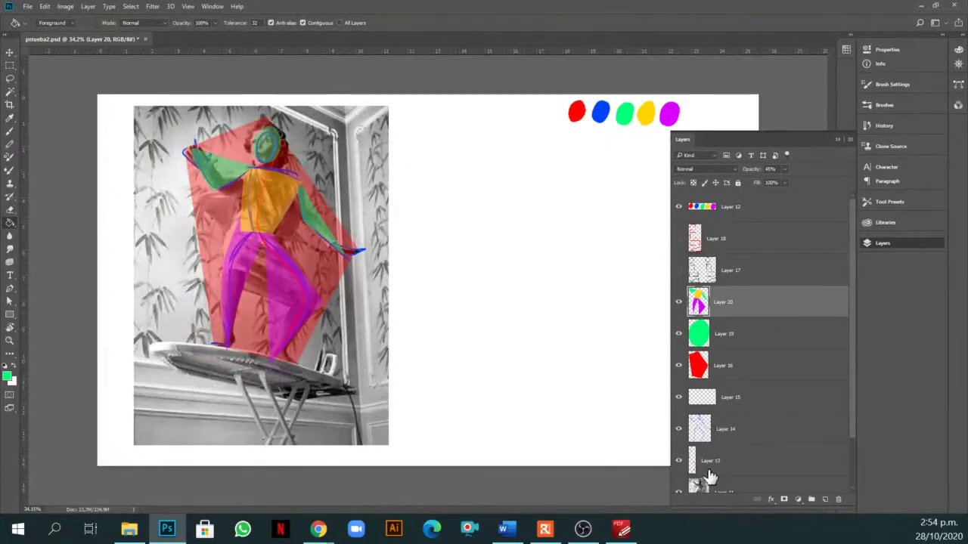
# Hide the ironing-board photo layer to view the coloured shapes and action lines alone, and show the photo again.
pyautogui.moveTo(853, 399); pyautogui.dragTo(845, 450)
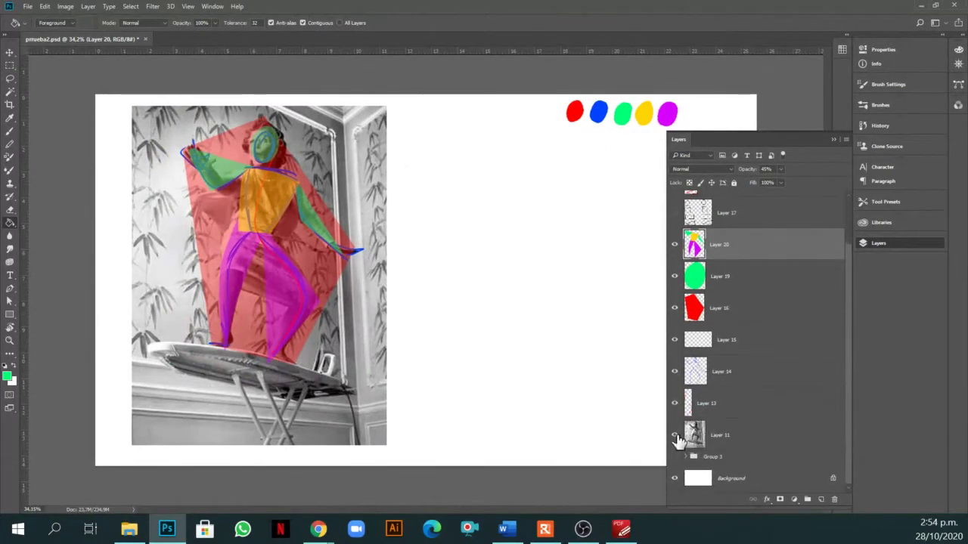
pyautogui.click(675, 437)
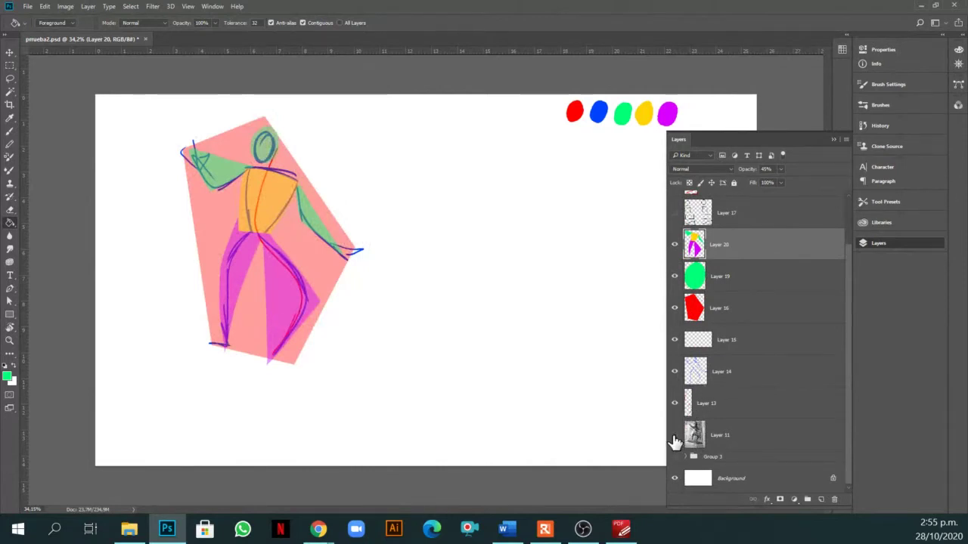
pyautogui.click(674, 436)
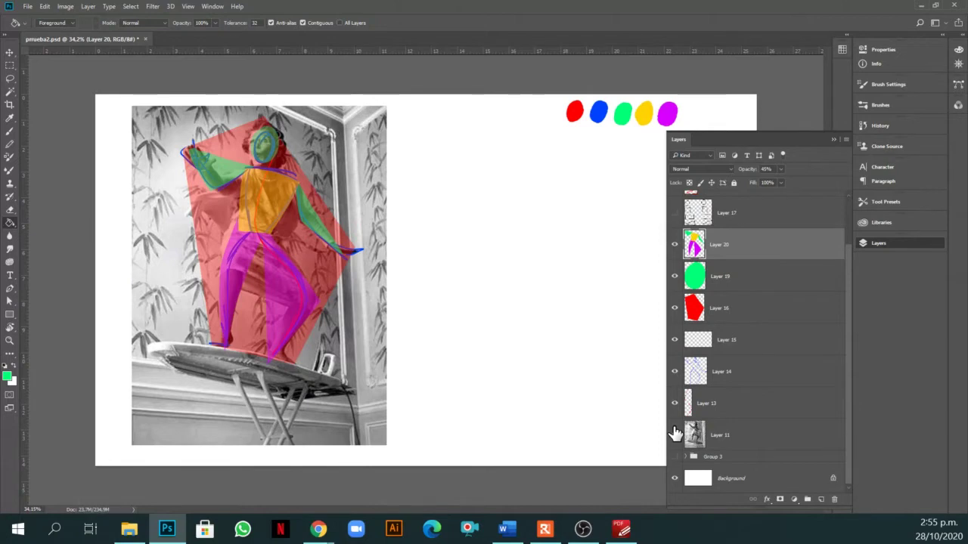
# Group all the layers from the coloured body shapes (Layer 20) down to the ironing-board photo (Layer 11).
pyautogui.moveTo(845, 341); pyautogui.dragTo(849, 296)
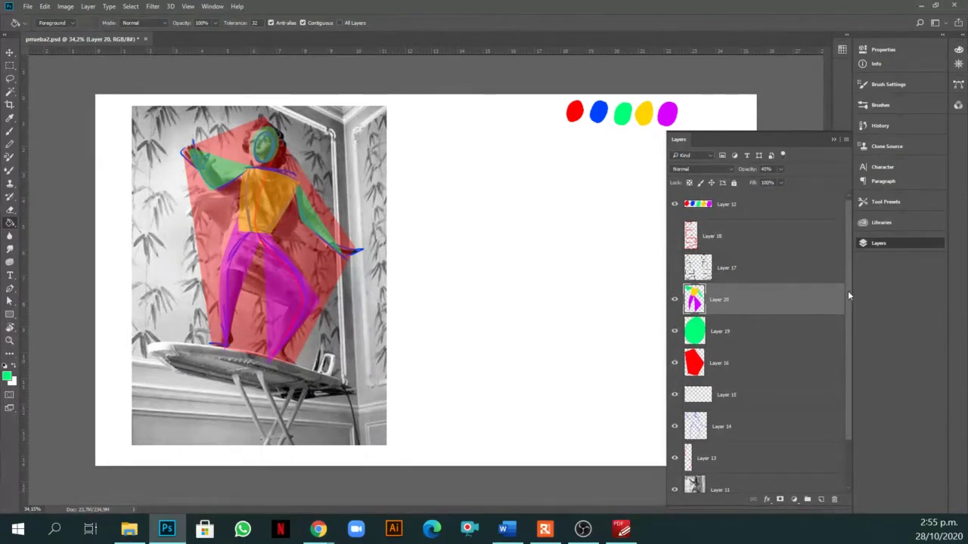
pyautogui.scroll(-2, 745, 310)
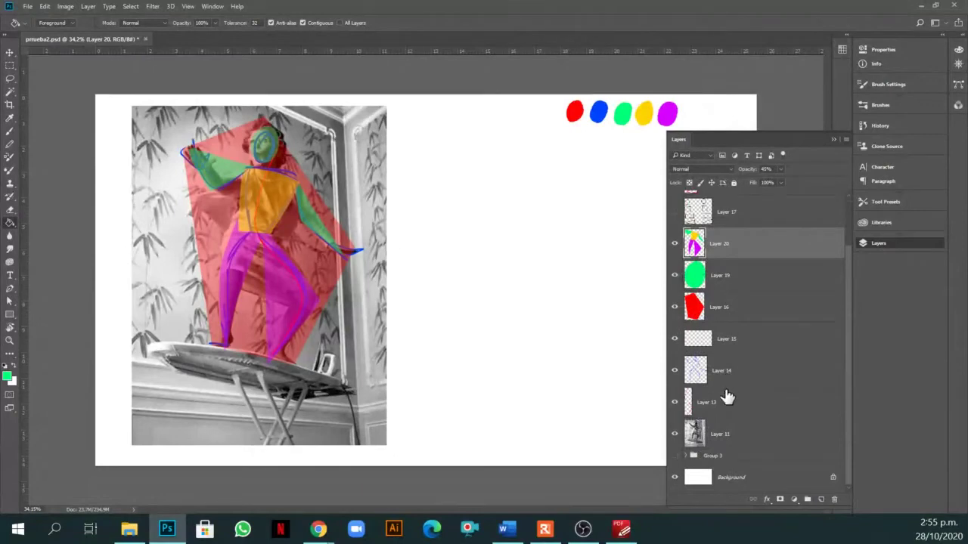
pyautogui.keyDown('shift'); pyautogui.click(723, 428); pyautogui.keyUp('shift')
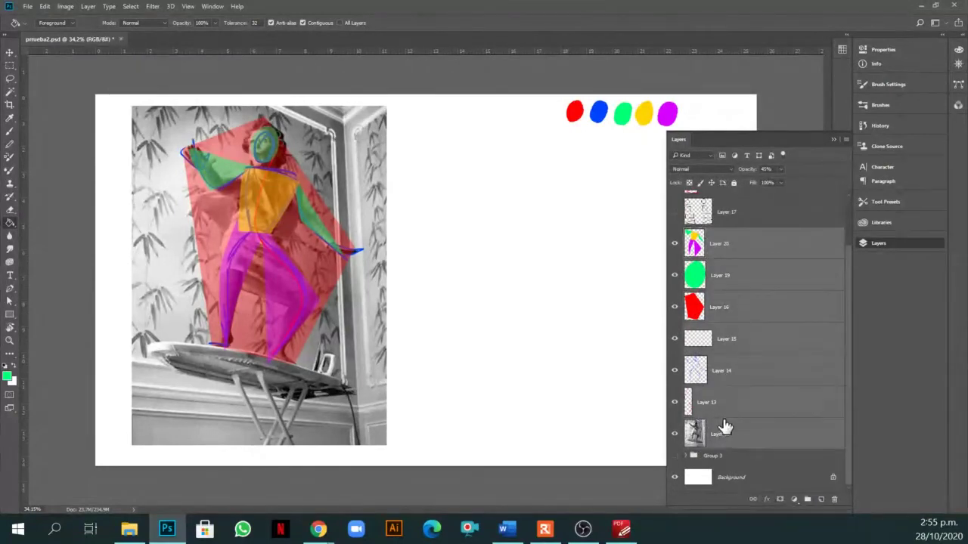
pyautogui.hotkey('ctrl', 'g')
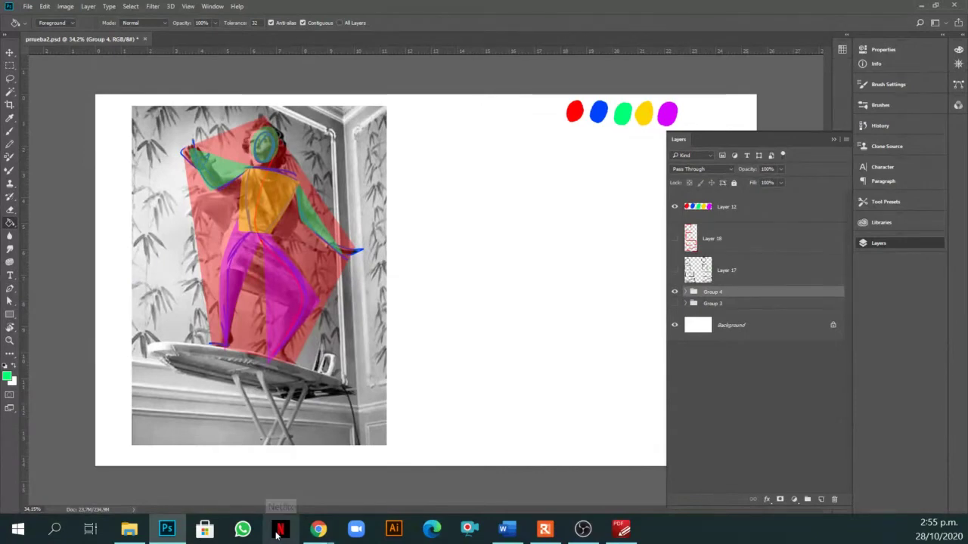
# Switch to the Pinterest window in Chrome, return to the línea-de-acción board and open the pin of the seated street guitarist.
pyautogui.moveTo(305, 528)
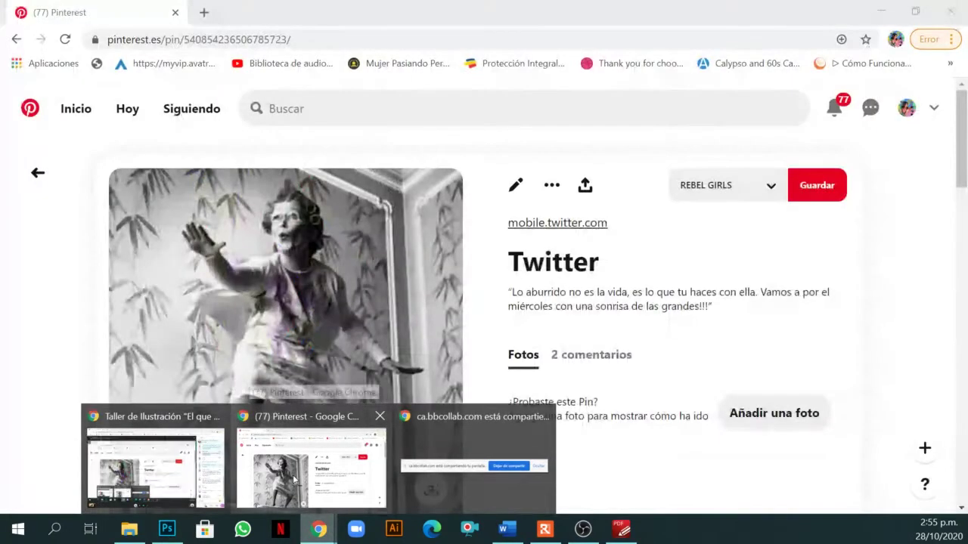
pyautogui.click(310, 483)
pyautogui.click(38, 173)
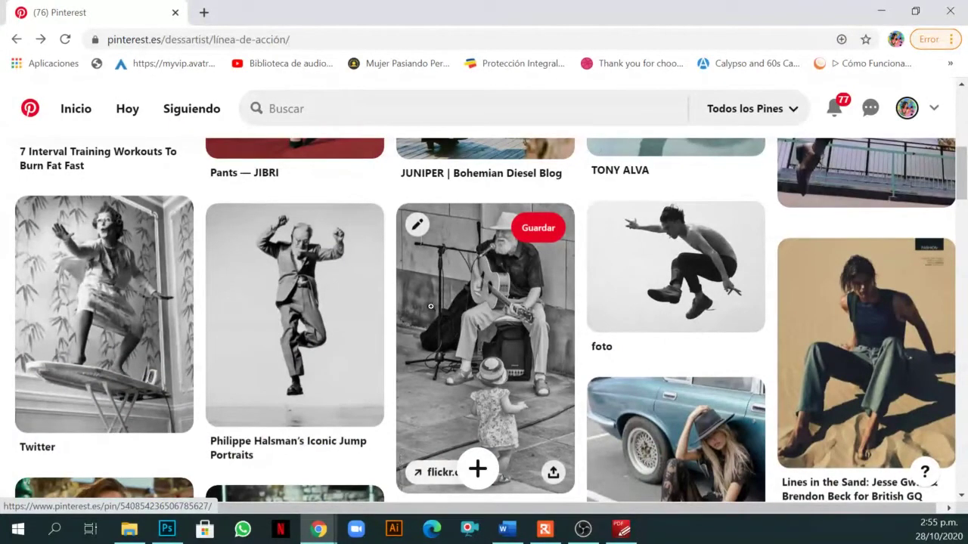
pyautogui.click(464, 302)
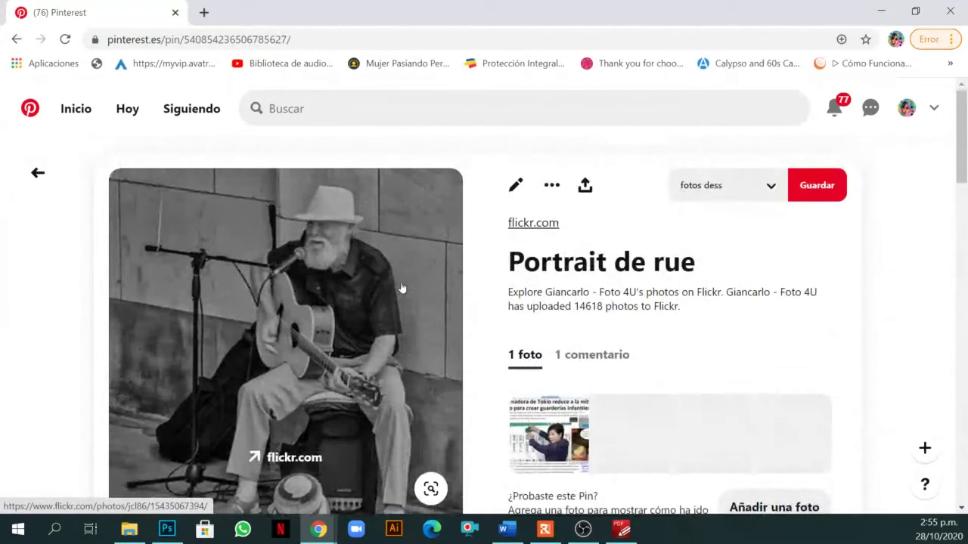
# Copy the street guitarist image from the "Portrait de rue" pin.
pyautogui.scroll(-2, 402, 288)
pyautogui.scroll(2, 402, 288)
pyautogui.scroll(-1, 426, 284)
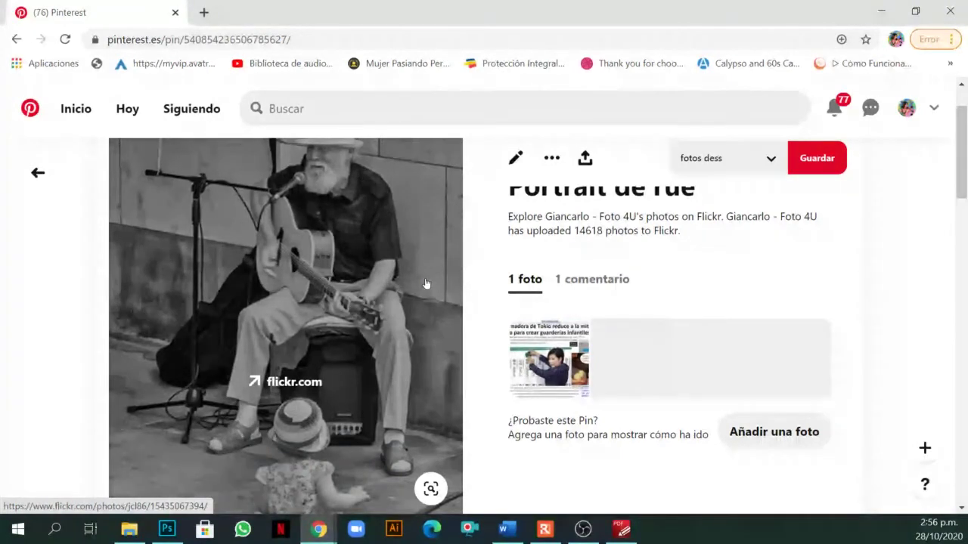
pyautogui.rightClick(394, 233)
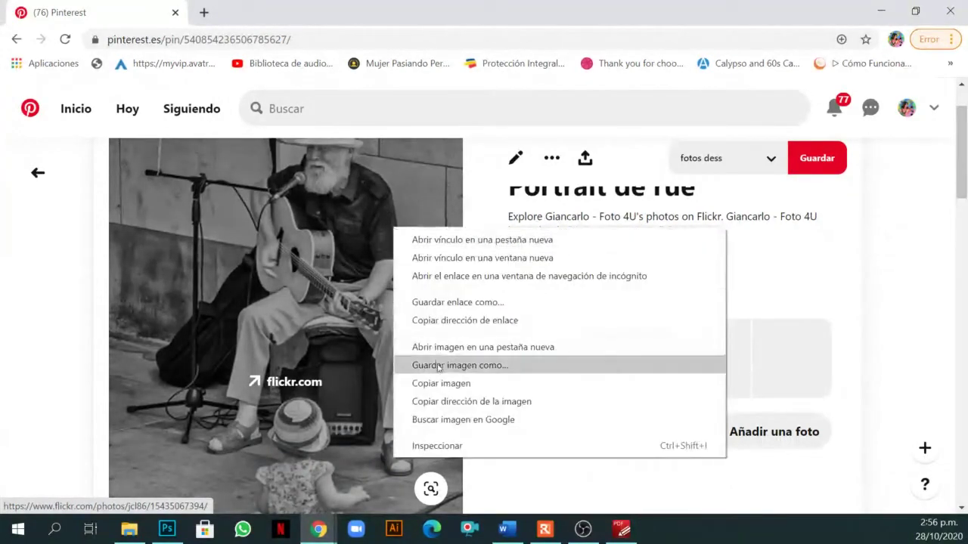
pyautogui.click(452, 382)
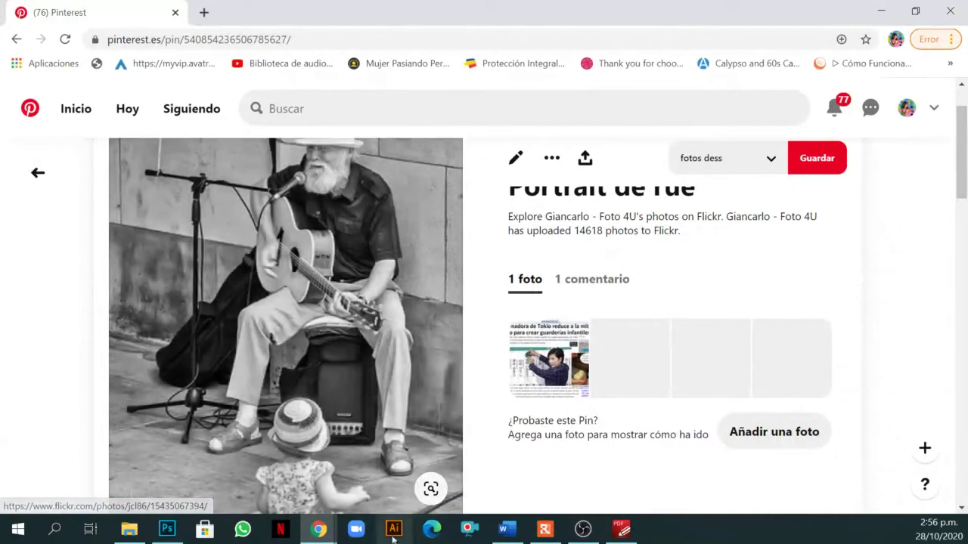
# Switch back to Photoshop, add an empty layer above the ironing-board group and paste the guitarist photo into prueba2.psd.
pyautogui.click(167, 529)
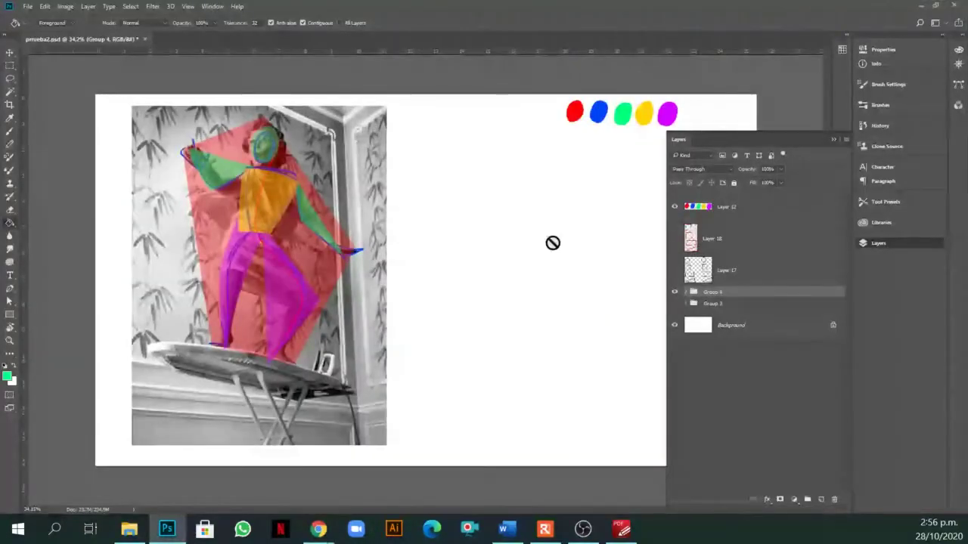
pyautogui.click(821, 501)
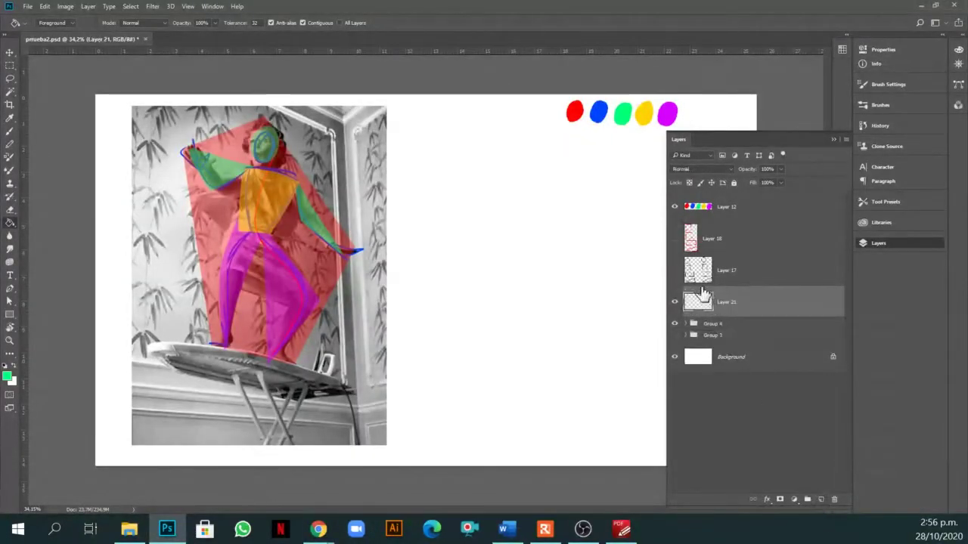
pyautogui.click(673, 330)
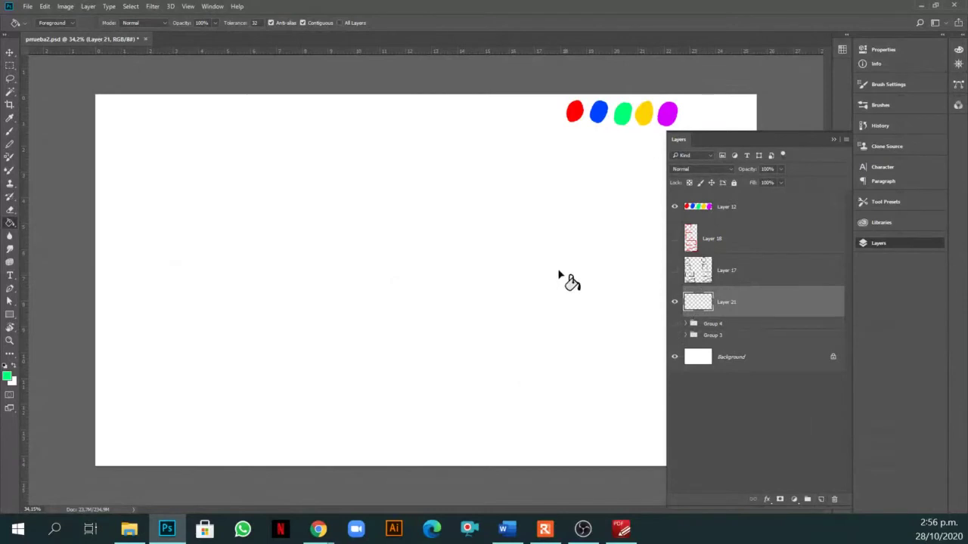
pyautogui.click(674, 330)
pyautogui.press('v')
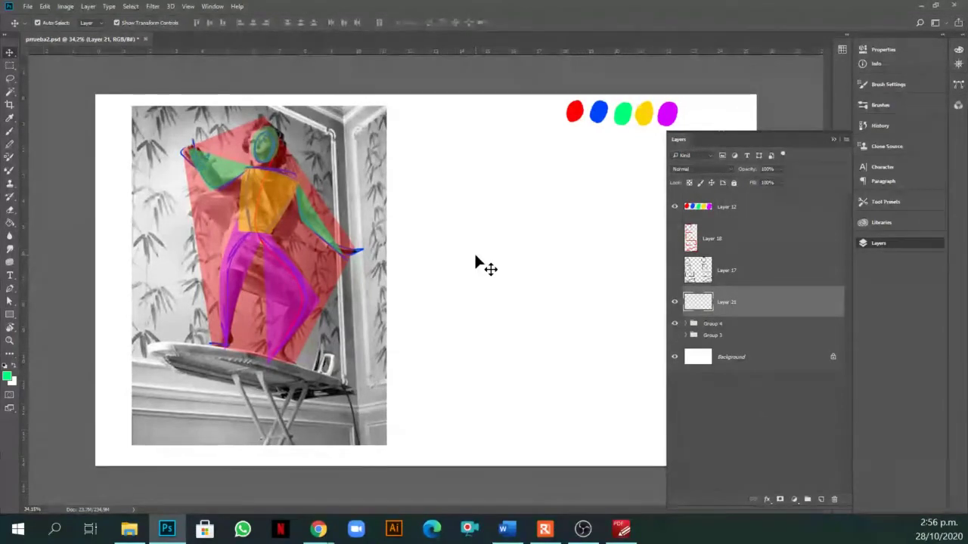
pyautogui.hotkey('ctrl', 'v')
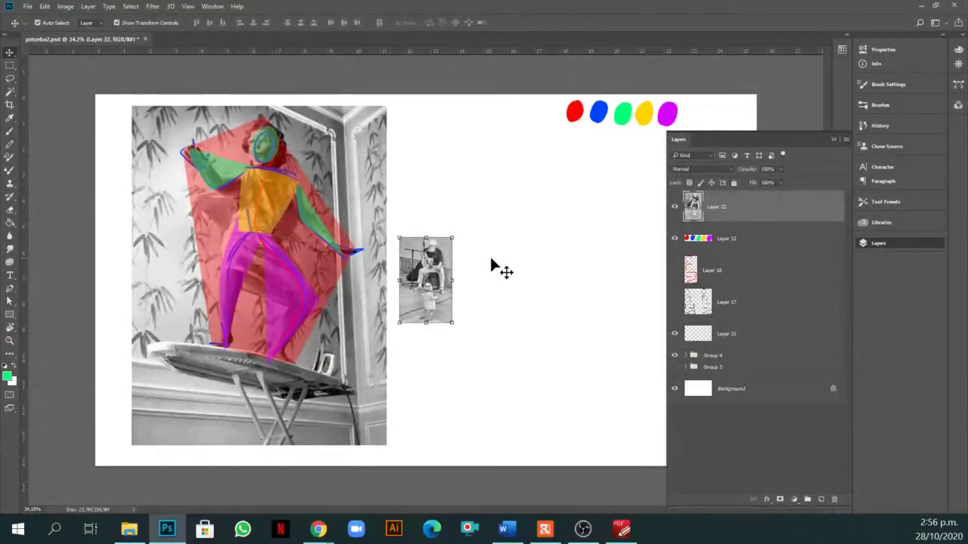
# Enlarge the pasted guitarist photo and place it directly beside the ironing-board photo.
pyautogui.moveTo(453, 237); pyautogui.dragTo(544, 88)
pyautogui.moveTo(544, 319); pyautogui.dragTo(682, 499)
pyautogui.moveTo(596, 359)
pyautogui.mouseDown()
pyautogui.moveTo(594, 389)
pyautogui.moveTo(597, 376)
pyautogui.mouseUp()
pyautogui.press('Return')
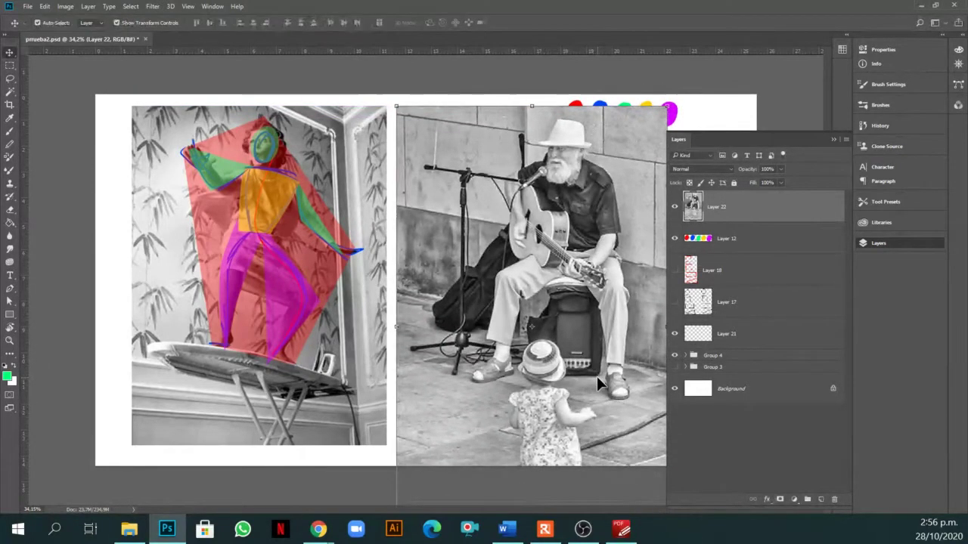
# Scale the guitarist photo to about 93% so that it clears the colour swatches above it.
pyautogui.scroll(3, 596, 238)
pyautogui.moveTo(575, 253); pyautogui.dragTo(420, 258)
pyautogui.hotkey('ctrl', '0')
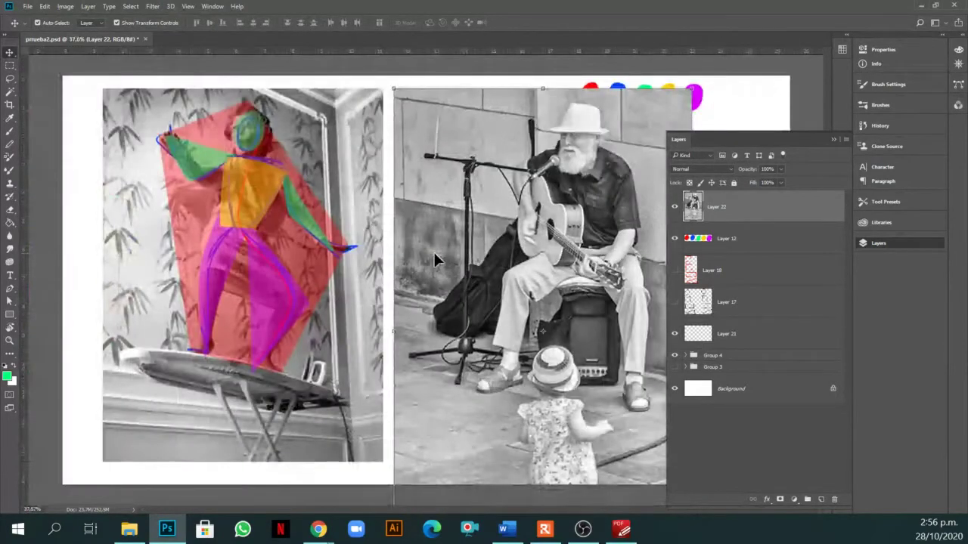
pyautogui.hotkey('ctrl', 't')
pyautogui.hotkey('ctrl', '0')
pyautogui.moveTo(668, 102); pyautogui.dragTo(648, 137)
pyautogui.press('Return')
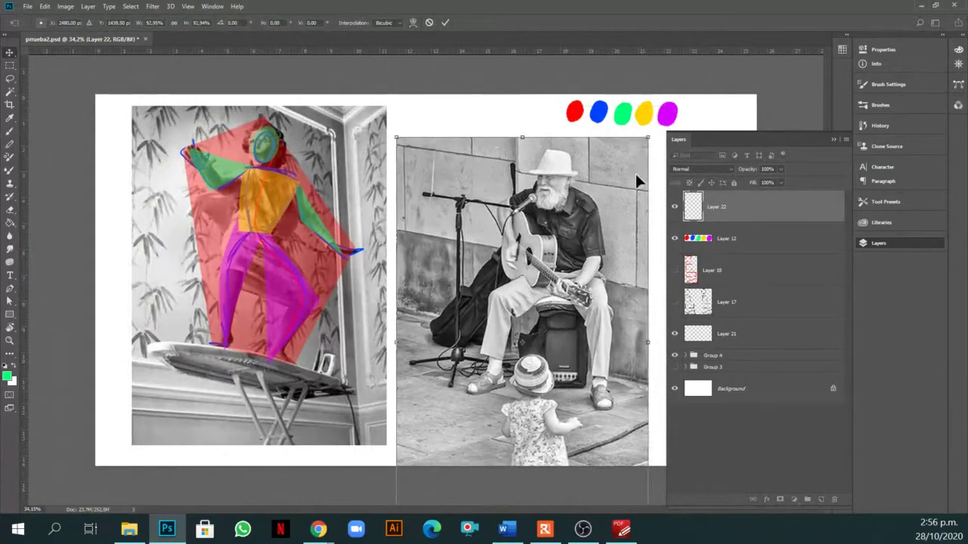
# Lower the guitarist photo's opacity so it looks faded and add a new empty layer above it.
pyautogui.scroll(1, 571, 199)
pyautogui.moveTo(568, 206); pyautogui.dragTo(409, 216)
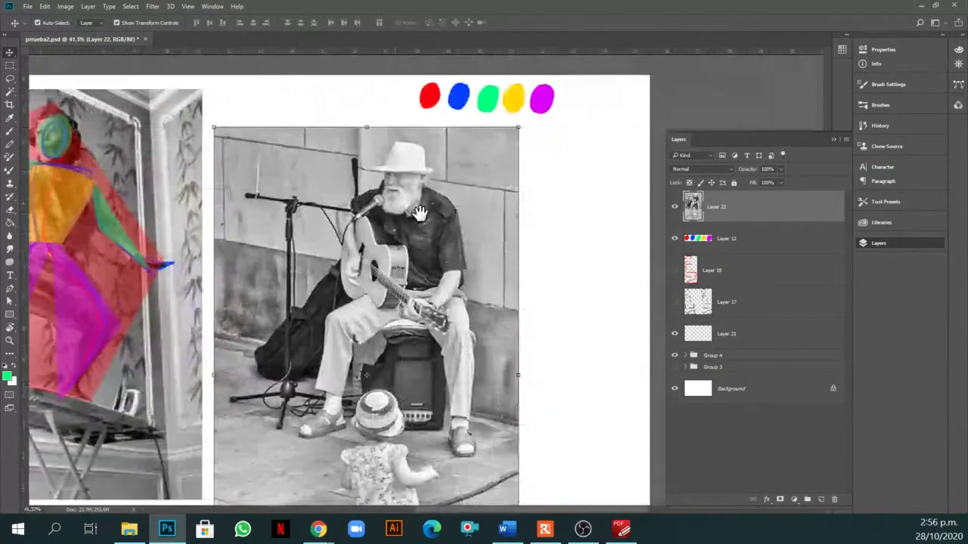
pyautogui.scroll(1, 436, 207)
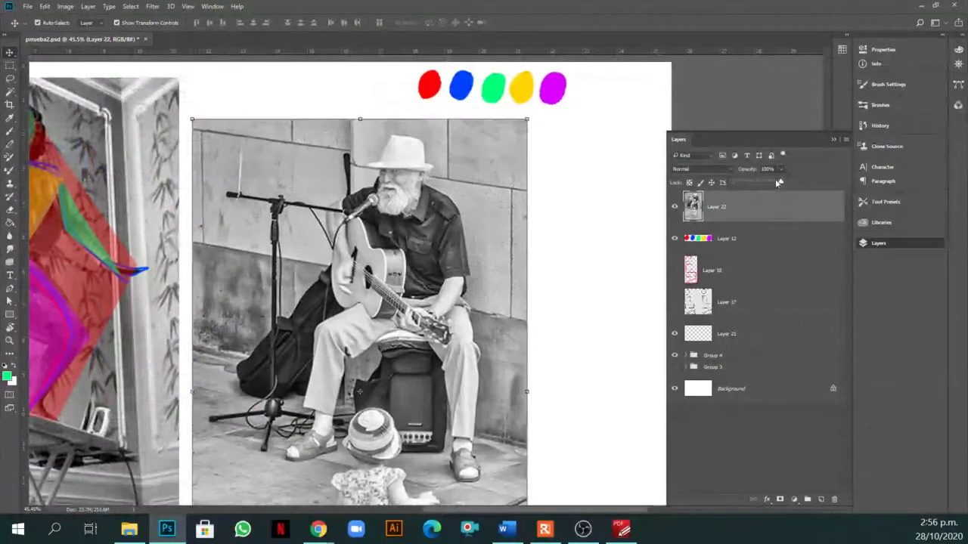
pyautogui.moveTo(778, 183); pyautogui.dragTo(771, 185)
pyautogui.click(821, 499)
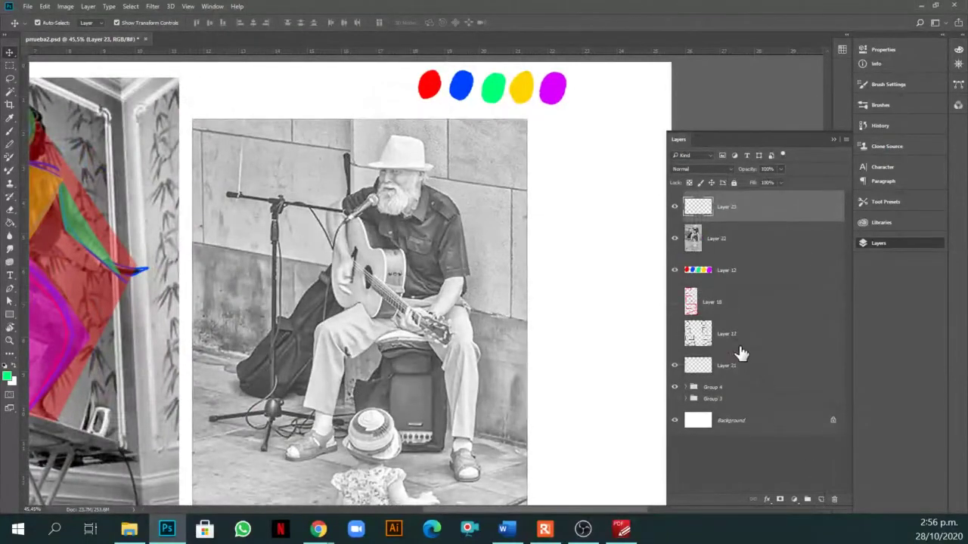
# Group the layers from Layer 18 down to Group 4 and make the empty layer above the guitarist photo active.
pyautogui.click(718, 304)
pyautogui.keyDown('shift'); pyautogui.click(732, 388); pyautogui.keyUp('shift')
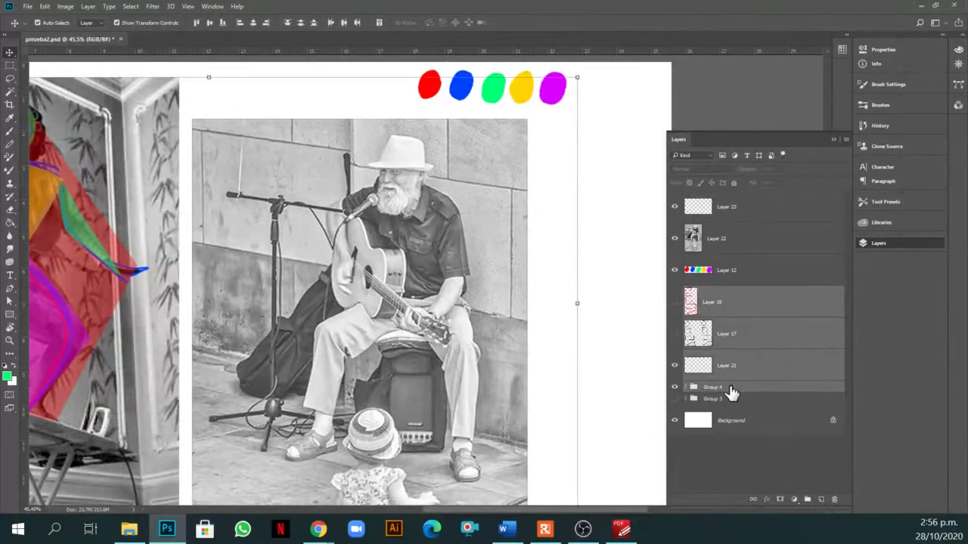
pyautogui.hotkey('ctrl', 'g')
pyautogui.click(721, 216)
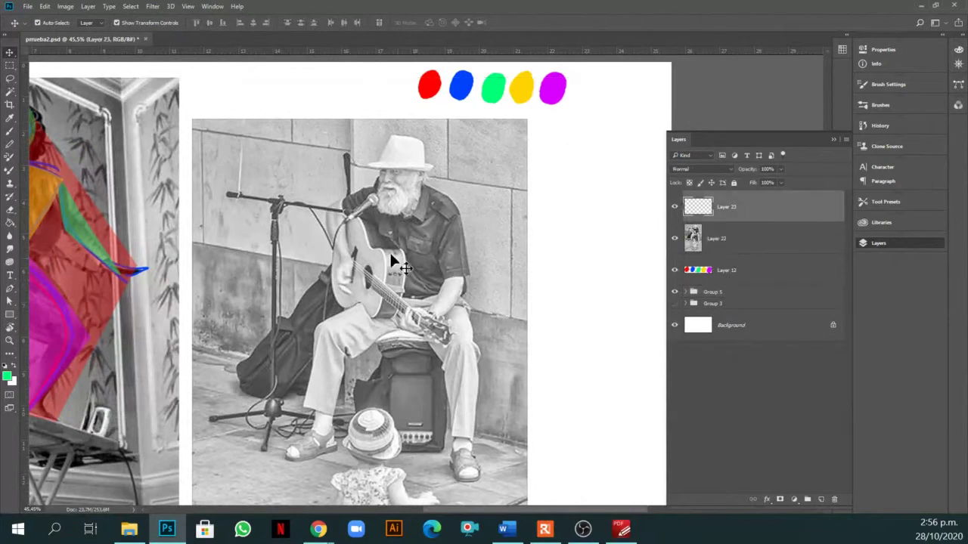
# Brush black lines over the guitarist: a curved action line from head to shin, the shoulder line and the torso sides.
pyautogui.press('b')
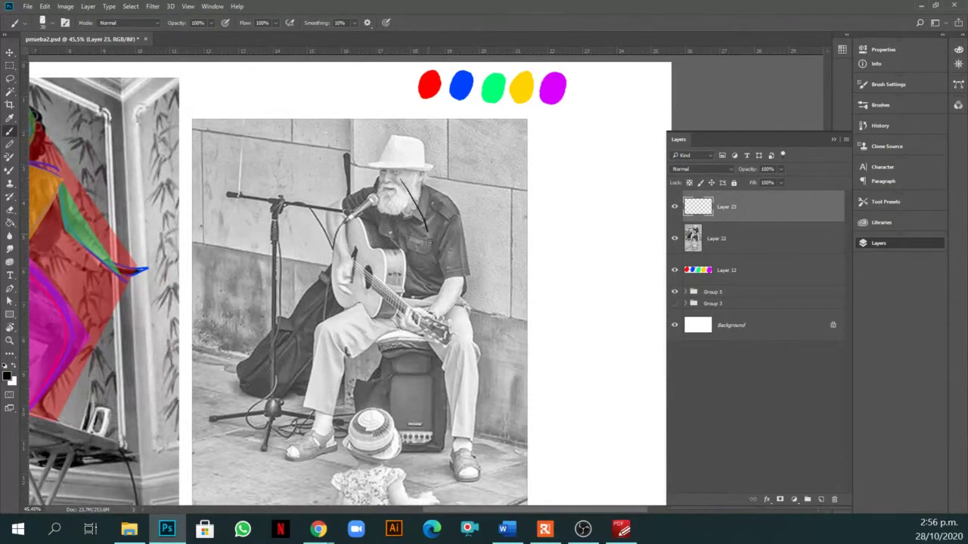
pyautogui.moveTo(359, 325); pyautogui.dragTo(319, 360)
pyautogui.hotkey('ctrl', 'z')
pyautogui.moveTo(403, 177)
pyautogui.mouseDown()
pyautogui.moveTo(430, 264)
pyautogui.moveTo(327, 394)
pyautogui.mouseUp()
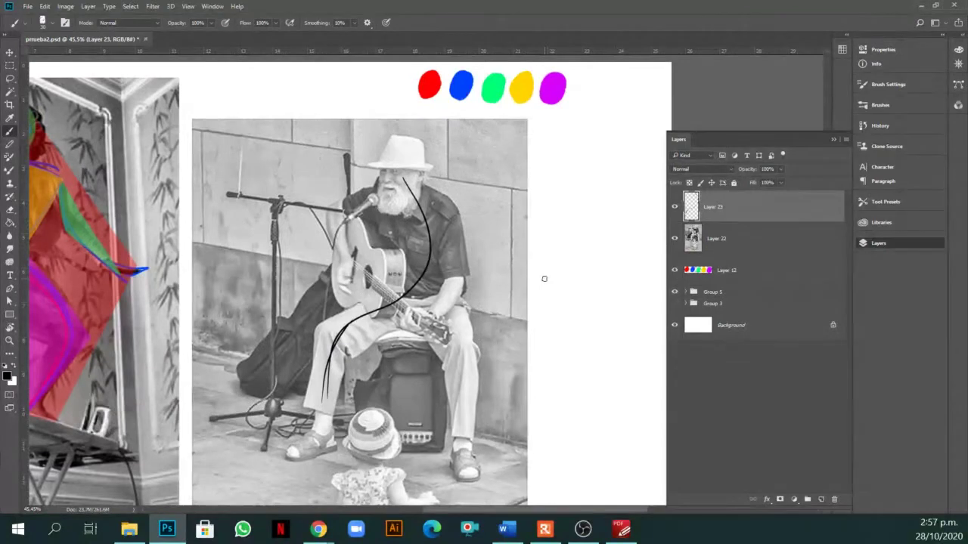
pyautogui.moveTo(378, 193); pyautogui.dragTo(450, 215)
pyautogui.moveTo(376, 198); pyautogui.dragTo(387, 277)
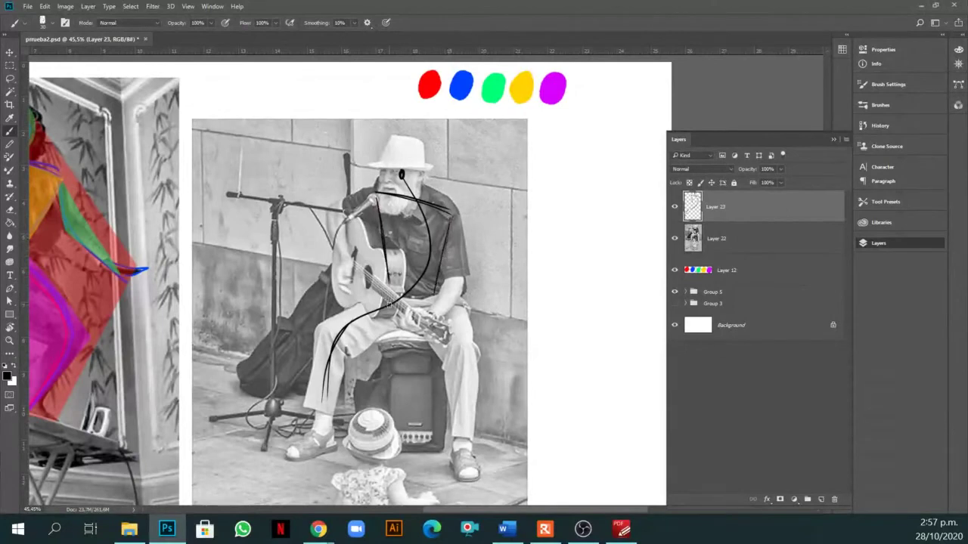
# Reinforce the shoulder line and brush black lines for both of the guitarist's arms, ending in simple angular hands.
pyautogui.scroll(-1, 387, 304)
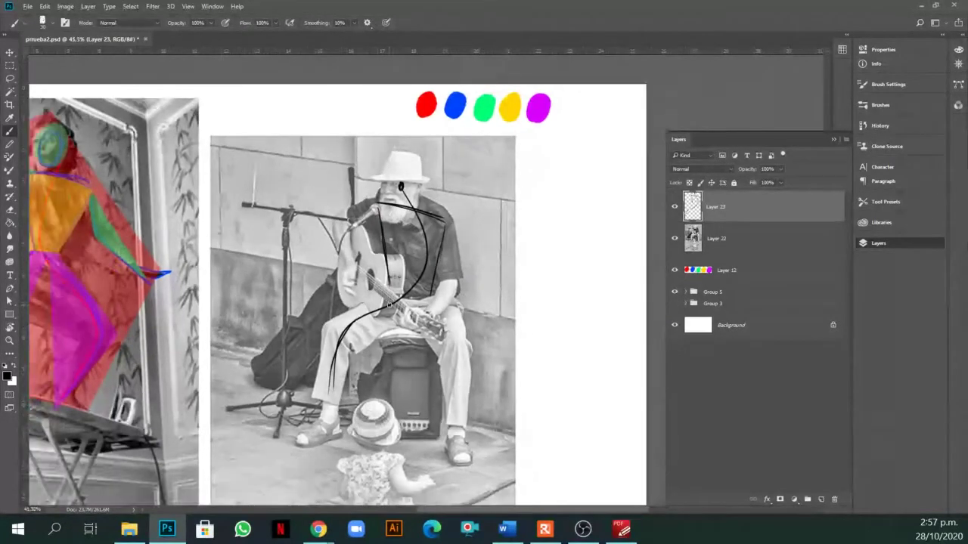
pyautogui.moveTo(434, 313); pyautogui.dragTo(512, 292)
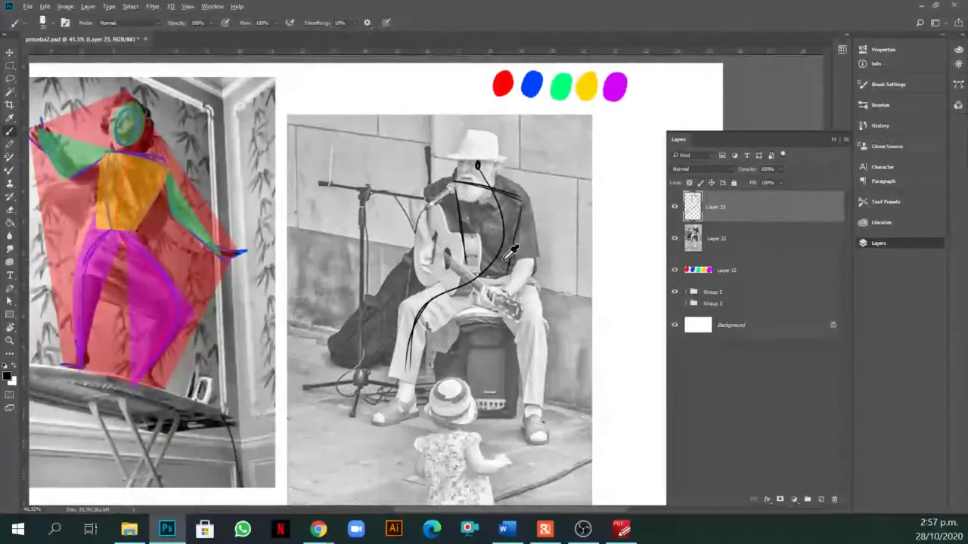
pyautogui.moveTo(454, 181)
pyautogui.mouseDown()
pyautogui.moveTo(522, 203)
pyautogui.moveTo(529, 265)
pyautogui.mouseUp()
pyautogui.moveTo(521, 213); pyautogui.dragTo(530, 267)
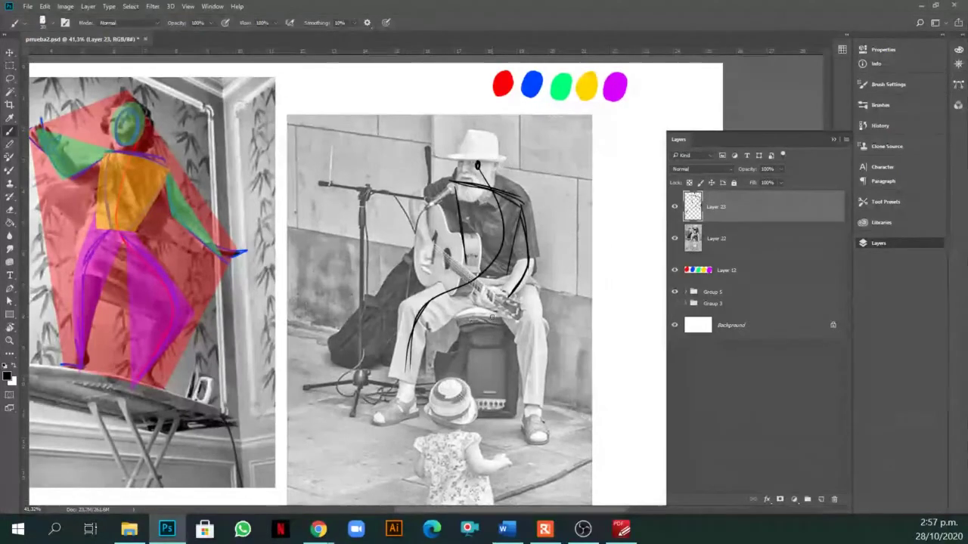
pyautogui.moveTo(523, 279); pyautogui.dragTo(501, 316)
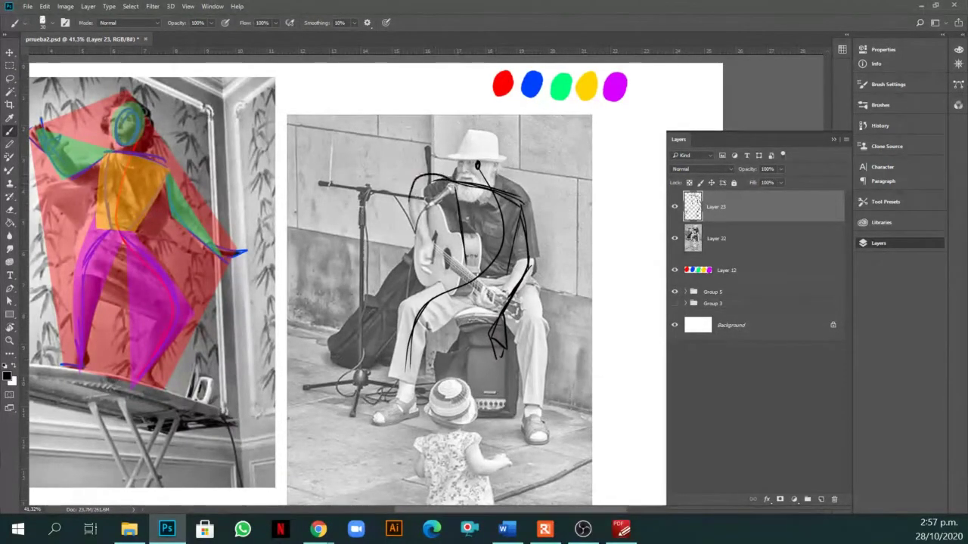
pyautogui.moveTo(446, 178)
pyautogui.mouseDown()
pyautogui.moveTo(405, 189)
pyautogui.moveTo(429, 251)
pyautogui.mouseUp()
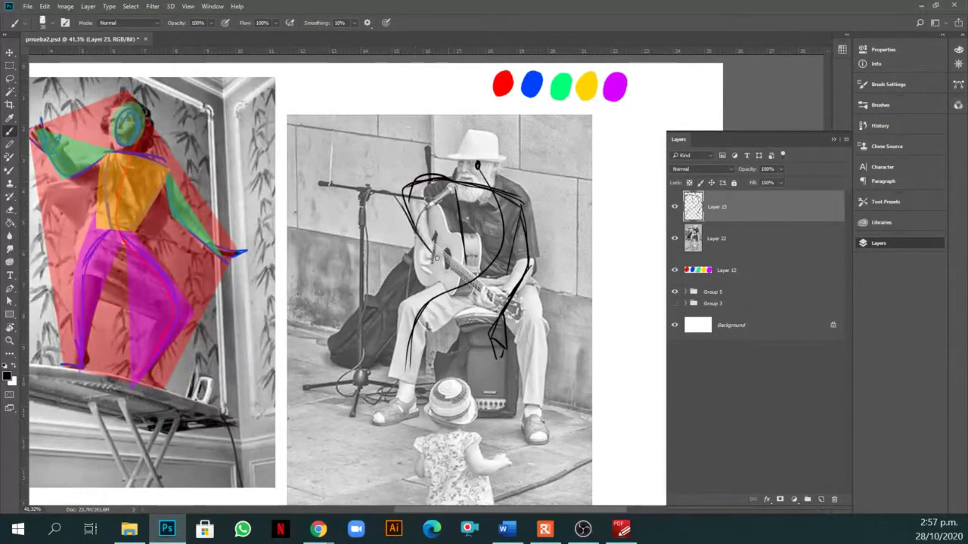
pyautogui.moveTo(458, 261); pyautogui.dragTo(446, 283)
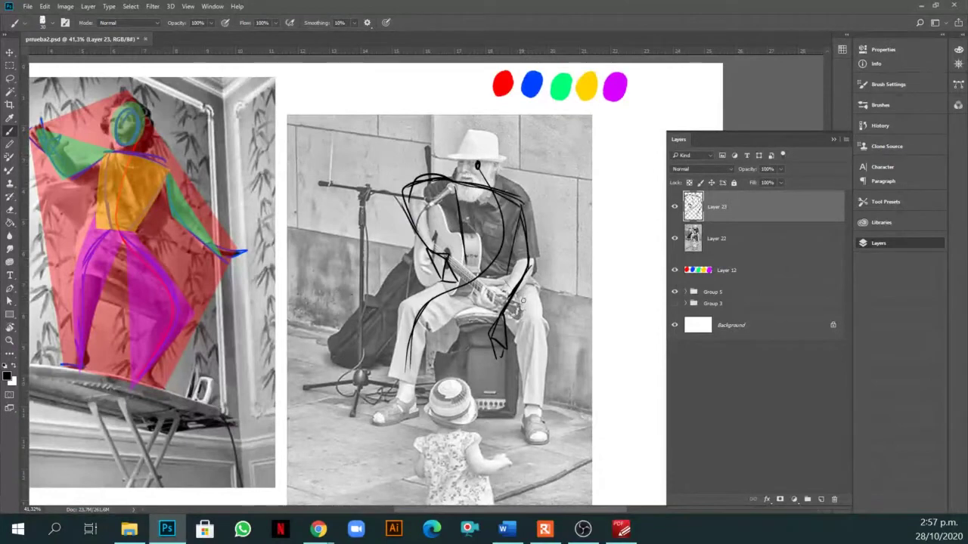
# Brush black lines for both of the guitarist's lower legs and feet, and outline his head over the face.
pyautogui.moveTo(532, 318); pyautogui.dragTo(535, 427)
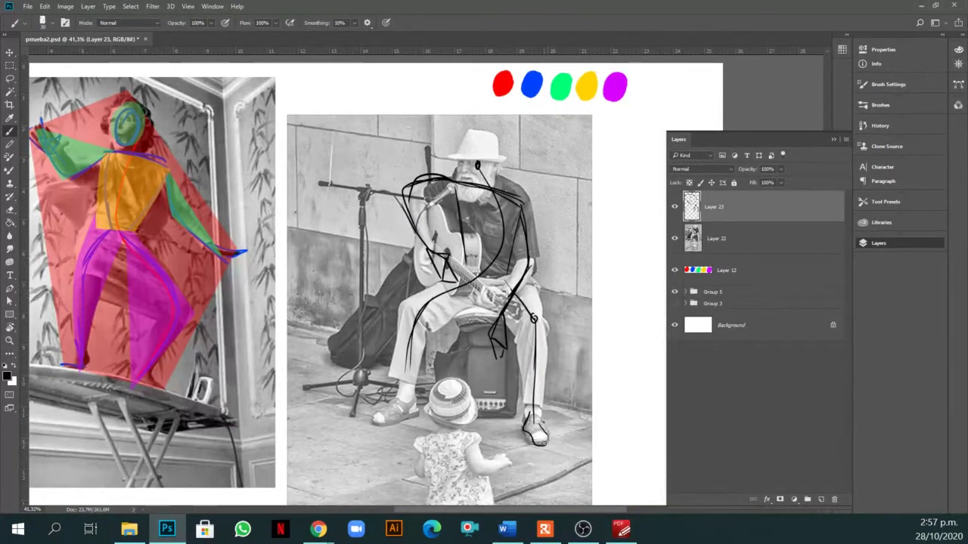
pyautogui.moveTo(402, 371)
pyautogui.mouseDown()
pyautogui.moveTo(375, 416)
pyautogui.moveTo(401, 420)
pyautogui.mouseUp()
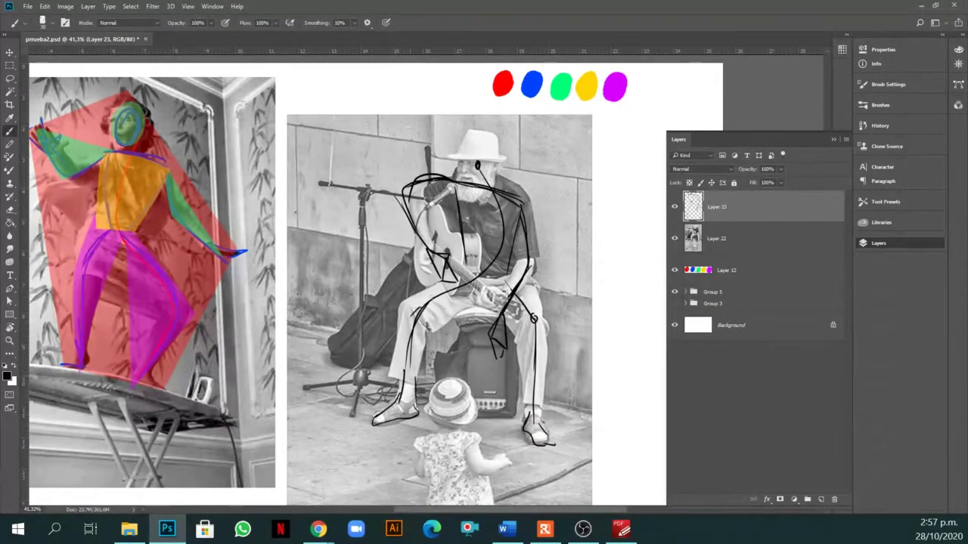
pyautogui.click(675, 238)
pyautogui.click(675, 238)
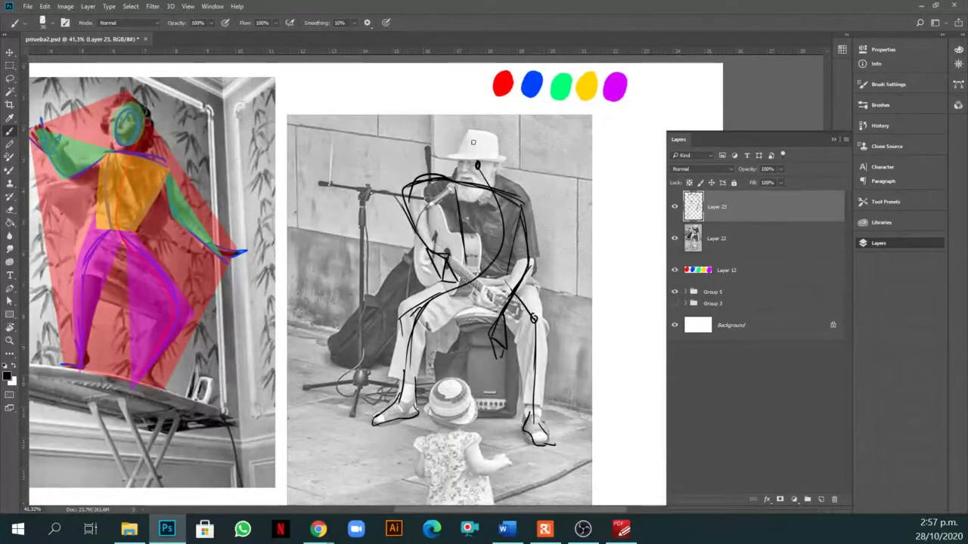
pyautogui.moveTo(479, 181)
pyautogui.mouseDown()
pyautogui.moveTo(491, 156)
pyautogui.moveTo(469, 143)
pyautogui.moveTo(492, 149)
pyautogui.mouseUp()
pyautogui.rightClick(520, 198)
pyautogui.press('Escape')
# Check the line drawing with the guitarist photo hidden, show the photo again and brush outlines around the guitar and the amplifier seat.
pyautogui.click(674, 239)
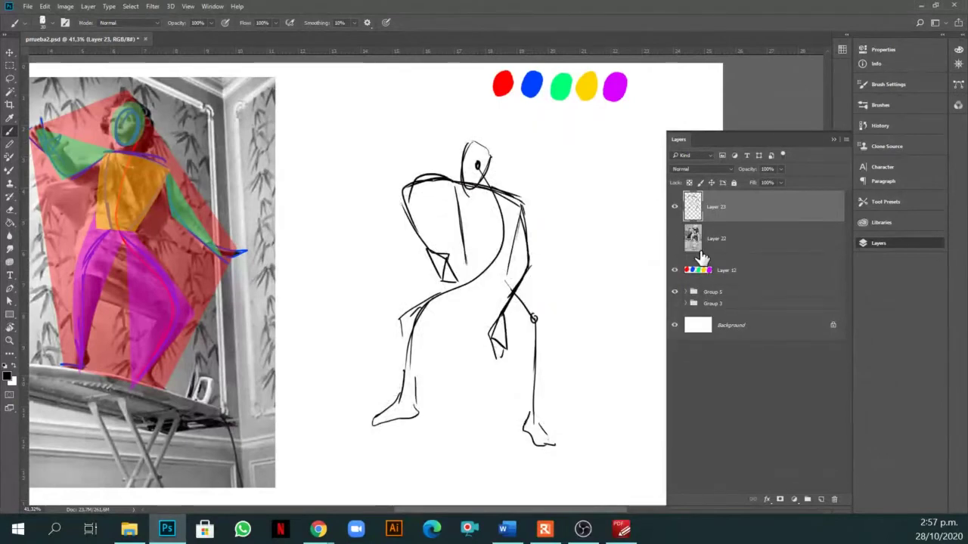
pyautogui.click(675, 238)
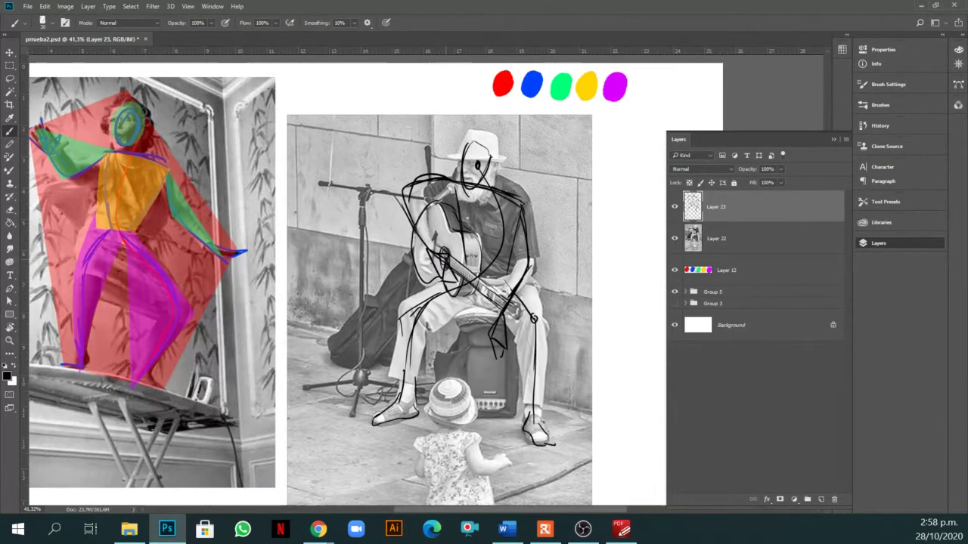
pyautogui.moveTo(437, 391)
pyautogui.mouseDown()
pyautogui.moveTo(436, 318)
pyautogui.moveTo(437, 397)
pyautogui.moveTo(521, 401)
pyautogui.moveTo(521, 334)
pyautogui.moveTo(435, 311)
pyautogui.mouseUp()
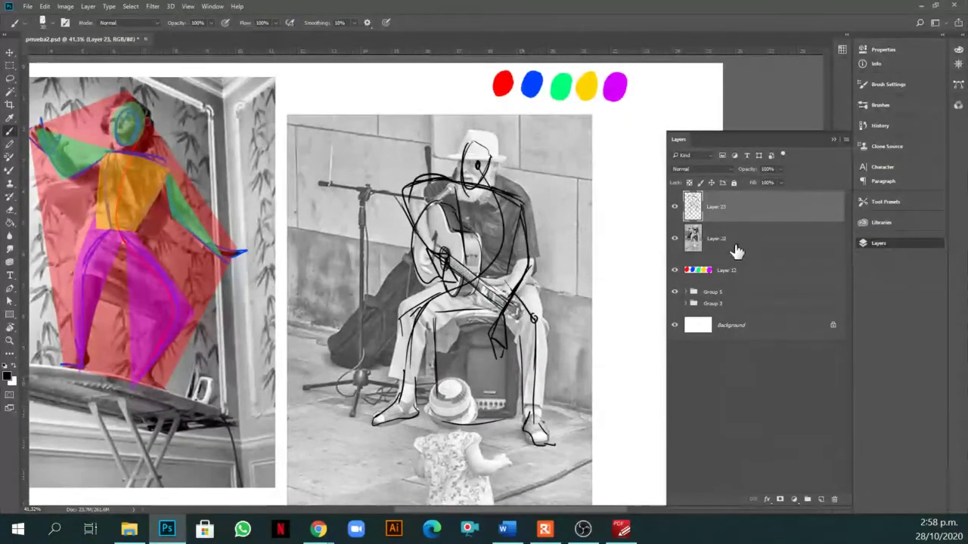
# Add a new empty layer above the guitarist line drawing and lower the line drawing's opacity to 43%.
pyautogui.click(821, 500)
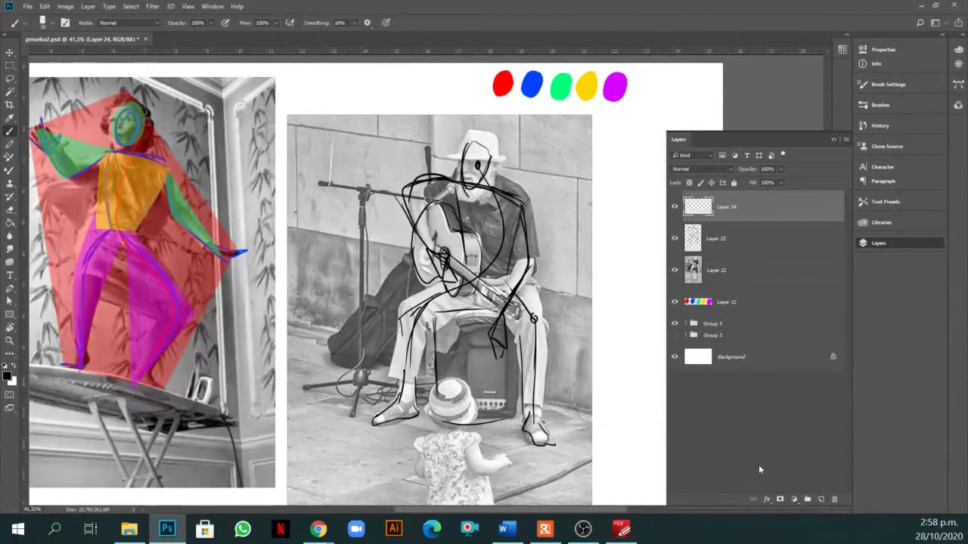
pyautogui.click(703, 246)
pyautogui.moveTo(765, 181); pyautogui.dragTo(753, 189)
# Switch to the Polygonal Lasso tool.
pyautogui.press('l')
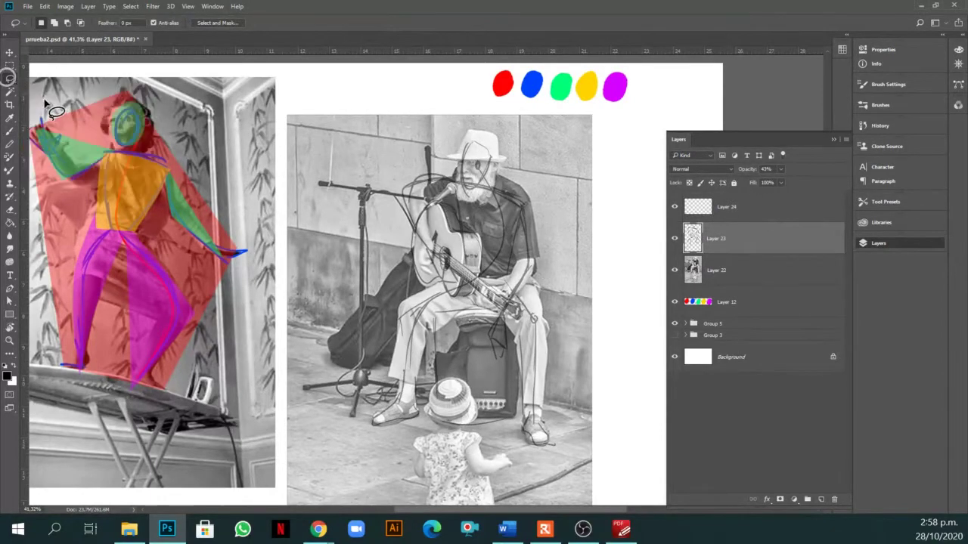
pyautogui.rightClick(9, 76)
pyautogui.click(37, 86)
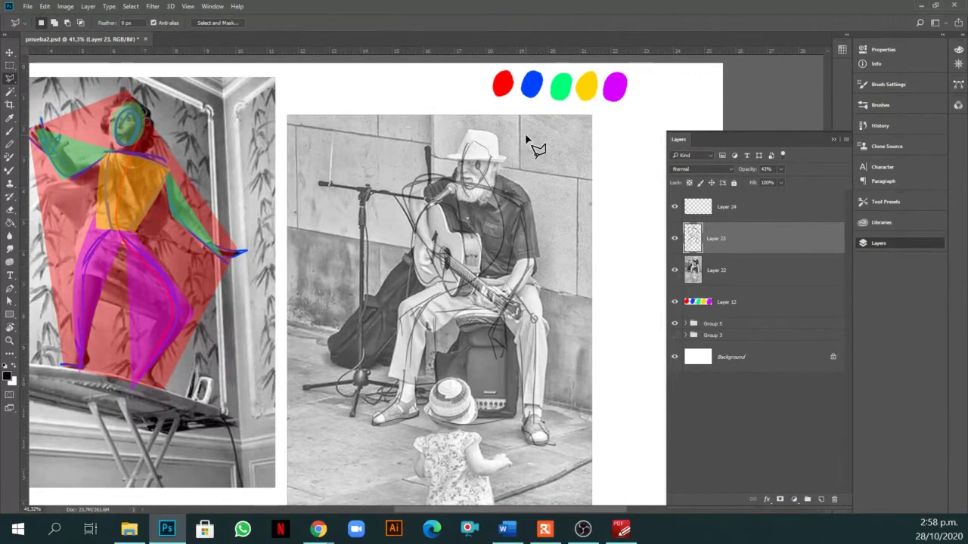
pyautogui.click(376, 421)
pyautogui.click(552, 442)
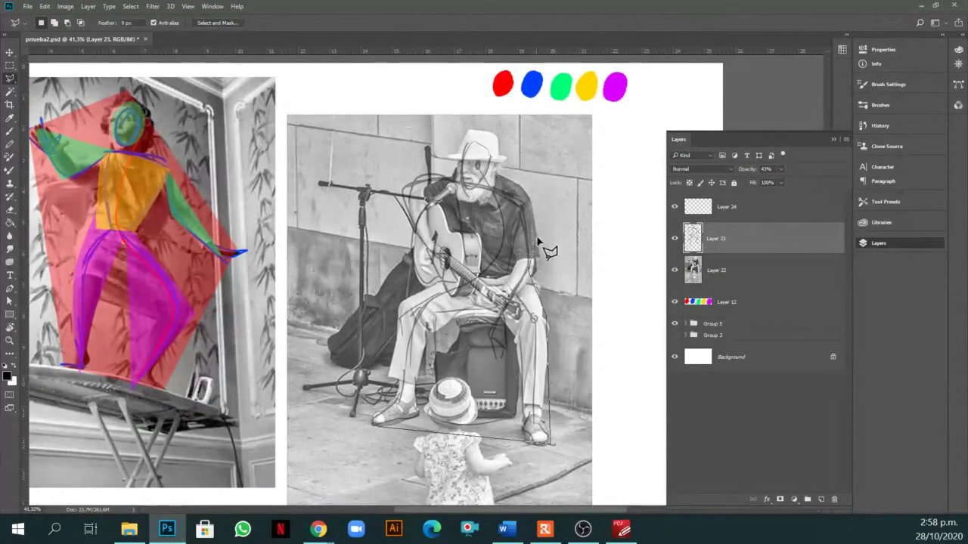
pyautogui.press('Escape')
pyautogui.click(572, 422)
pyautogui.doubleClick(578, 448)
# Select the guitarist's overall silhouette as a closed straight-sided polygon running through both feet, both shoulders and the hat's top.
pyautogui.click(372, 422)
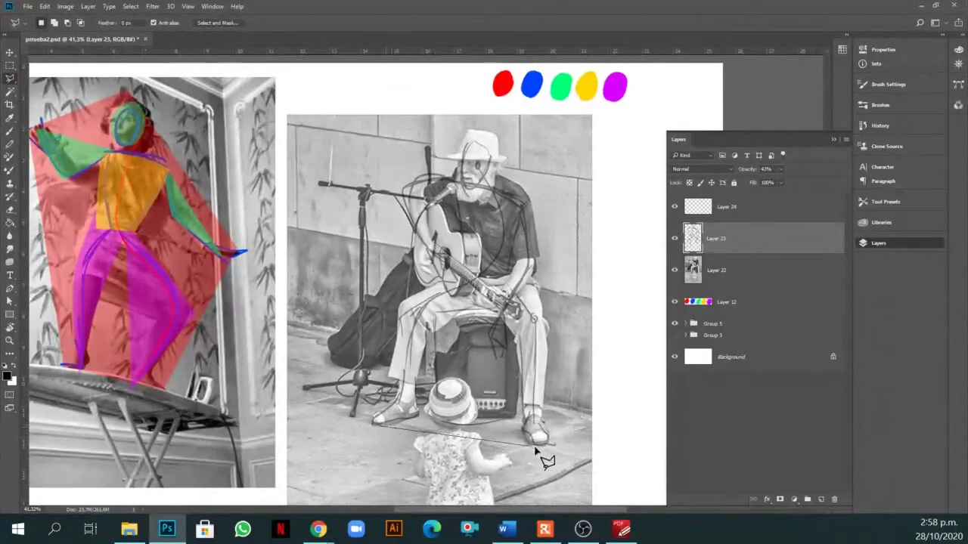
pyautogui.click(556, 445)
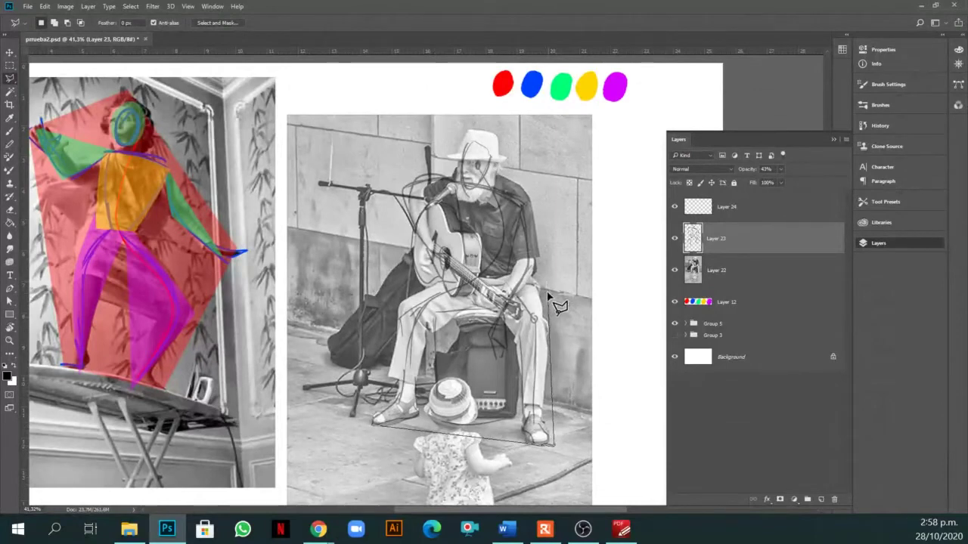
pyautogui.click(533, 199)
pyautogui.click(471, 131)
pyautogui.click(414, 182)
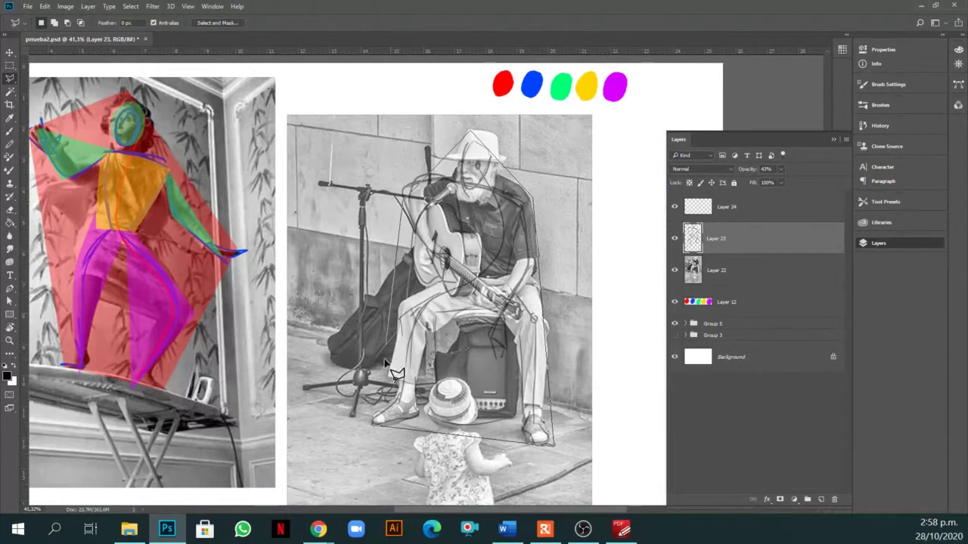
pyautogui.click(373, 426)
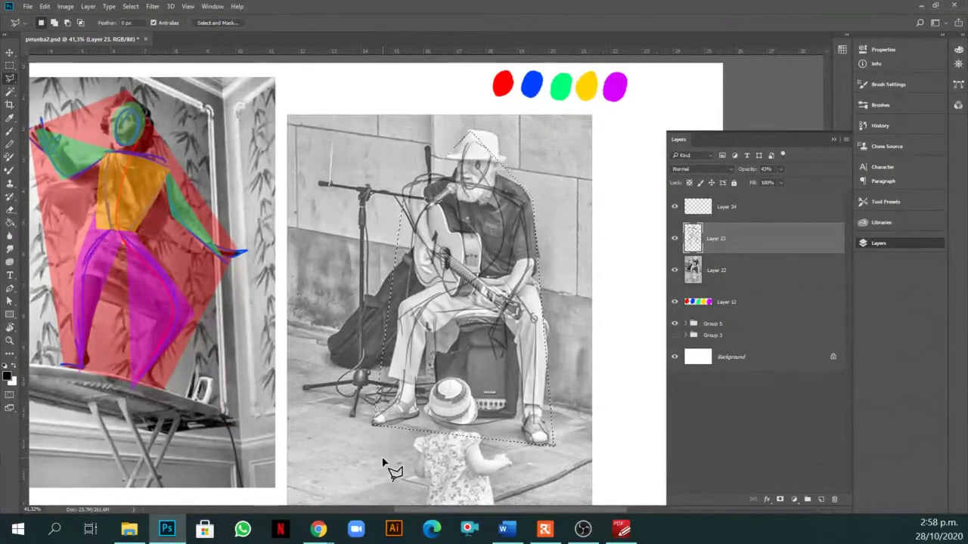
# Fill the silhouette selection with the palette's red on a new layer above the lines and lower its opacity to 35%.
pyautogui.press('i')
pyautogui.click(502, 83)
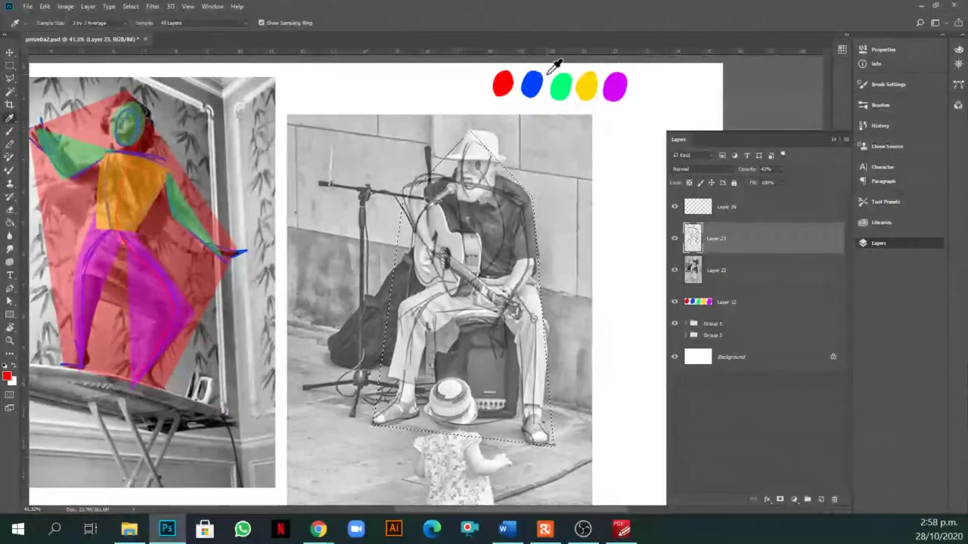
pyautogui.click(821, 499)
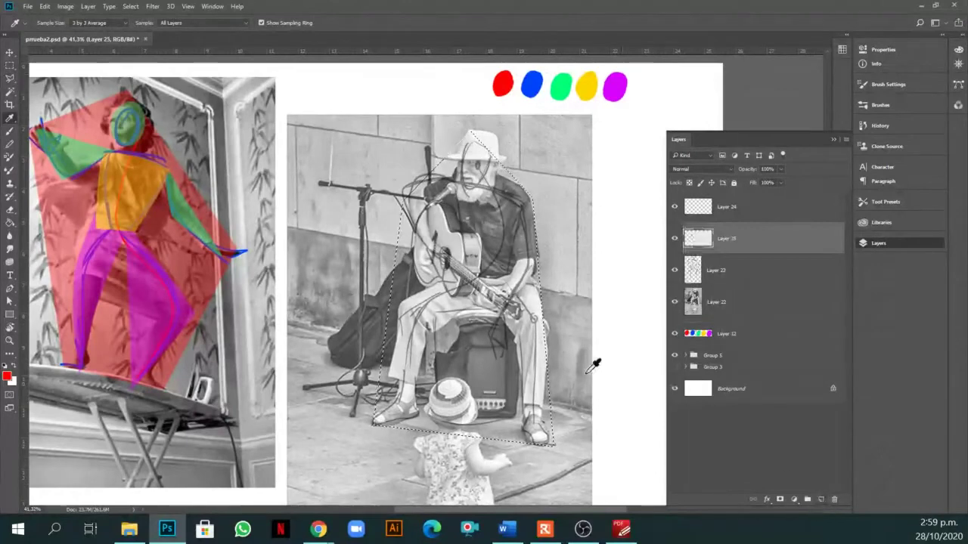
pyautogui.press('g')
pyautogui.click(486, 310)
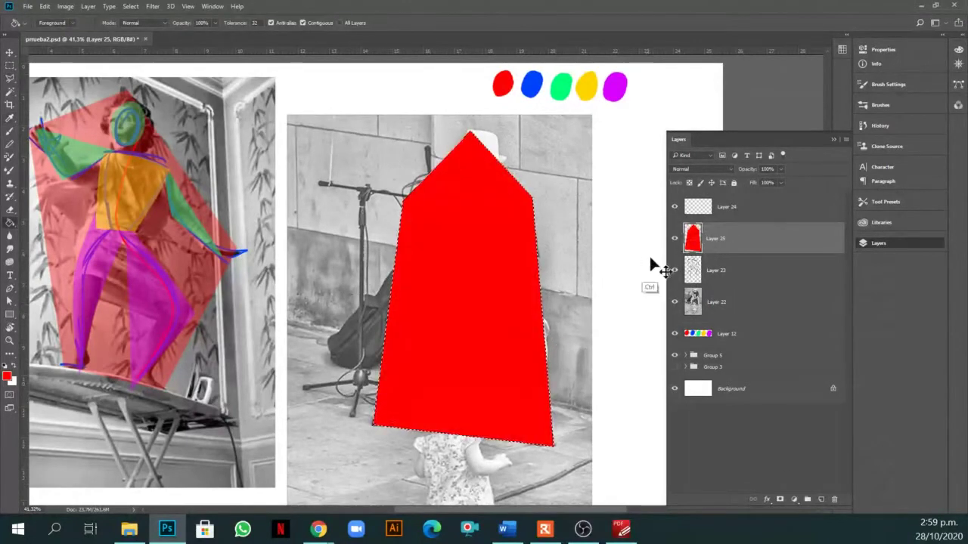
pyautogui.moveTo(758, 185); pyautogui.dragTo(742, 182)
pyautogui.click(750, 183)
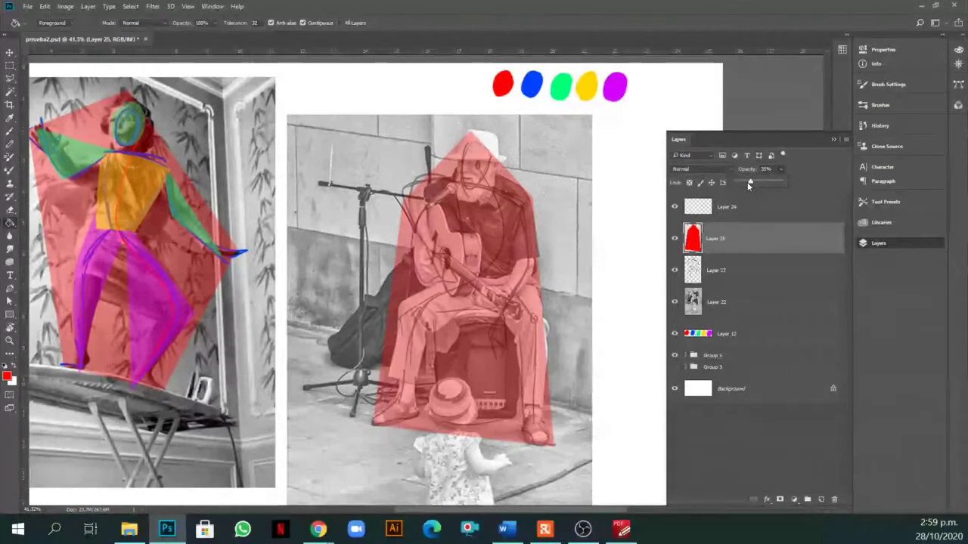
# Add a new layer above the red silhouette and select the torso freehand as a tapering shape from the shoulders to the waist.
pyautogui.click(821, 500)
pyautogui.press('l')
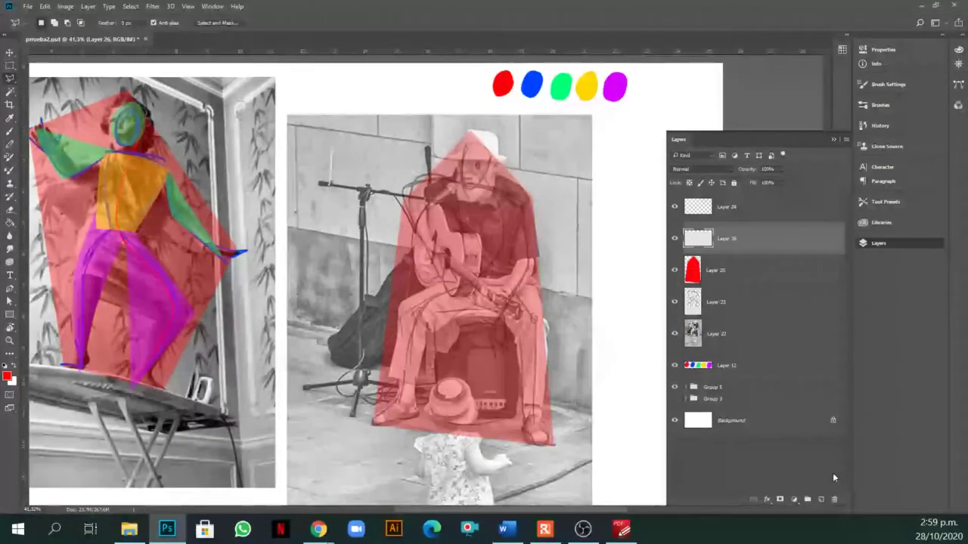
pyautogui.rightClick(10, 77)
pyautogui.click(46, 80)
pyautogui.moveTo(443, 185)
pyautogui.mouseDown()
pyautogui.moveTo(523, 203)
pyautogui.moveTo(498, 282)
pyautogui.moveTo(466, 274)
pyautogui.moveTo(443, 186)
pyautogui.mouseUp()
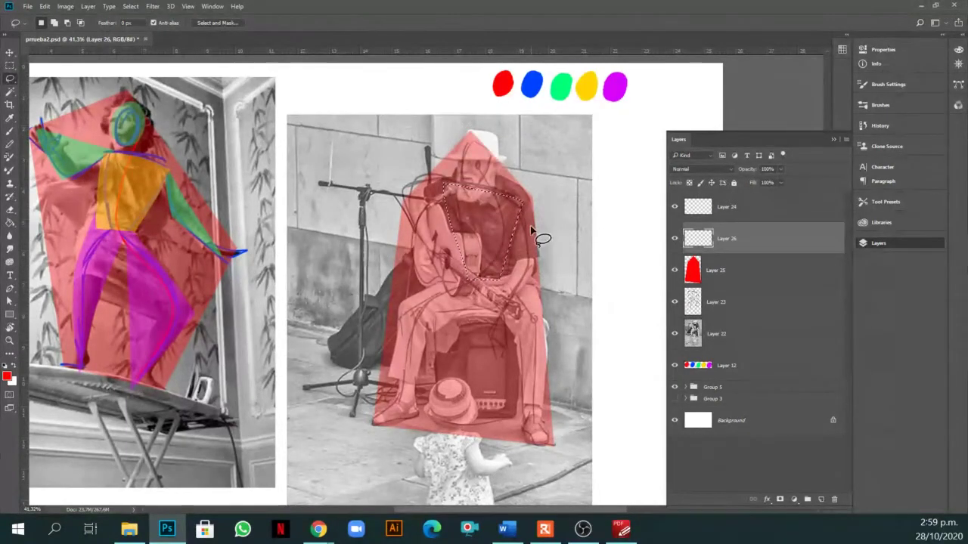
# Fill the torso selection with the palette's blue, set the layer to 30% opacity and deselect.
pyautogui.press('i')
pyautogui.click(533, 84)
pyautogui.press('g')
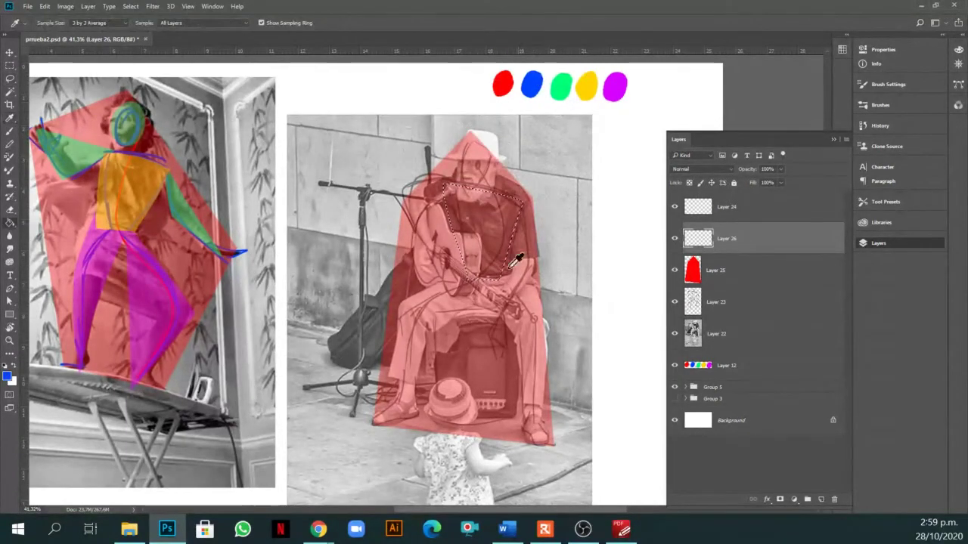
pyautogui.click(495, 265)
pyautogui.click(780, 169)
pyautogui.moveTo(779, 183); pyautogui.dragTo(748, 183)
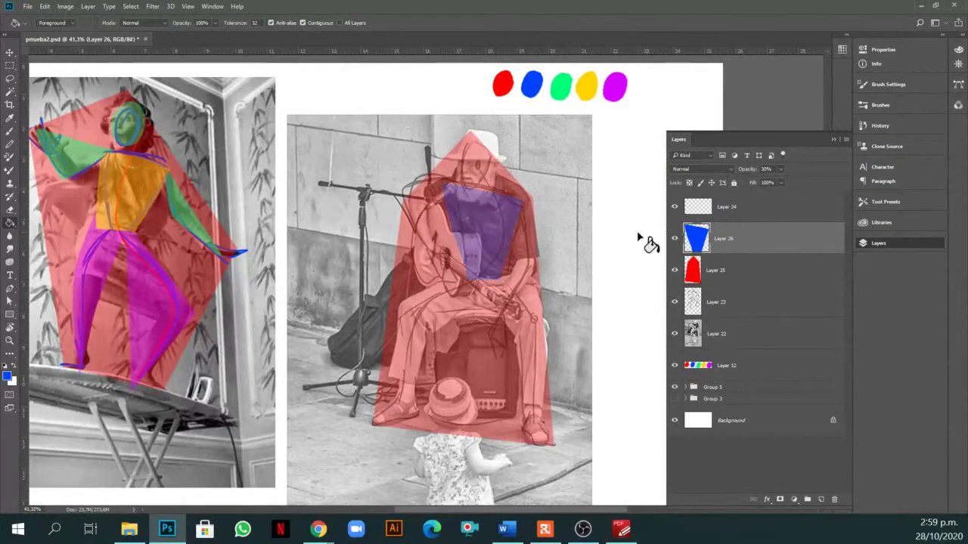
pyautogui.hotkey('ctrl', 'd')
# Add a new layer above the blue torso and select an oval around the guitarist's head with the freehand Lasso.
pyautogui.press('l')
pyautogui.click(822, 500)
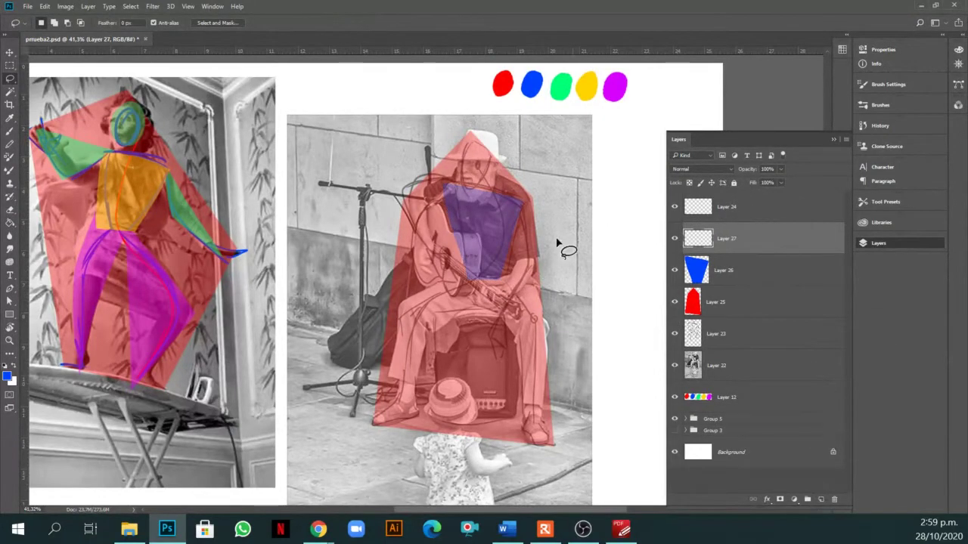
pyautogui.moveTo(488, 144); pyautogui.dragTo(469, 189)
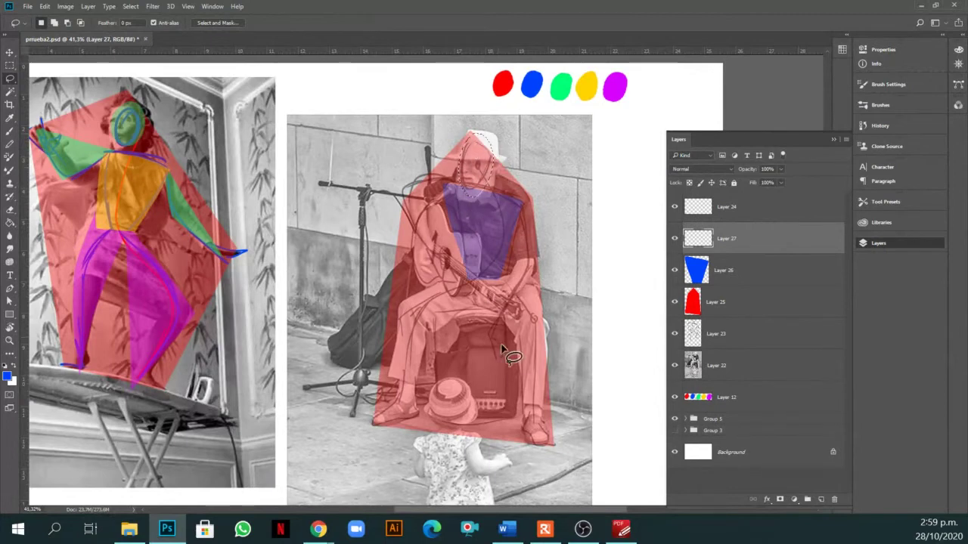
# Fill the head oval with the palette's yellow, set the layer to 46% opacity and deselect.
pyautogui.press('i')
pyautogui.click(586, 85)
pyautogui.press('g')
pyautogui.click(478, 163)
pyautogui.click(780, 168)
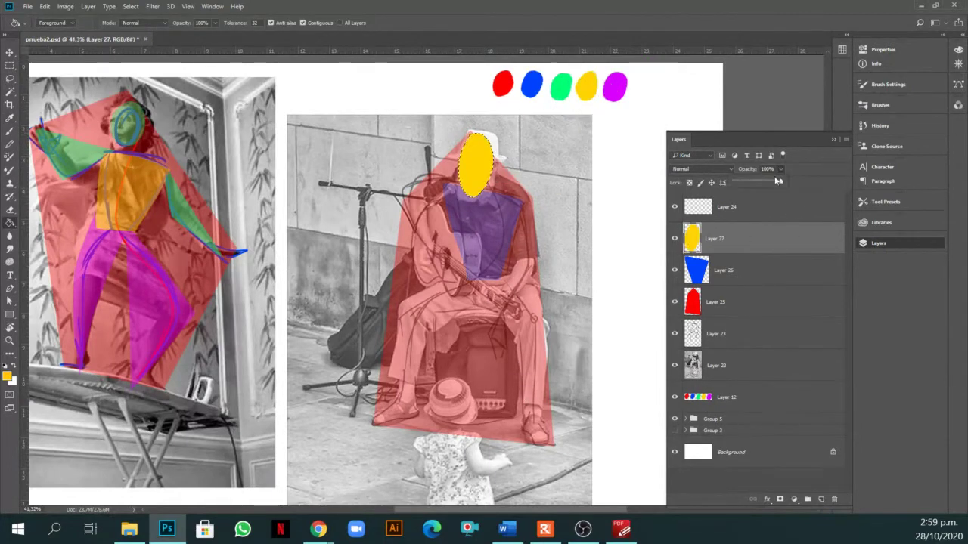
pyautogui.moveTo(778, 181); pyautogui.dragTo(757, 180)
pyautogui.hotkey('ctrl', 'd')
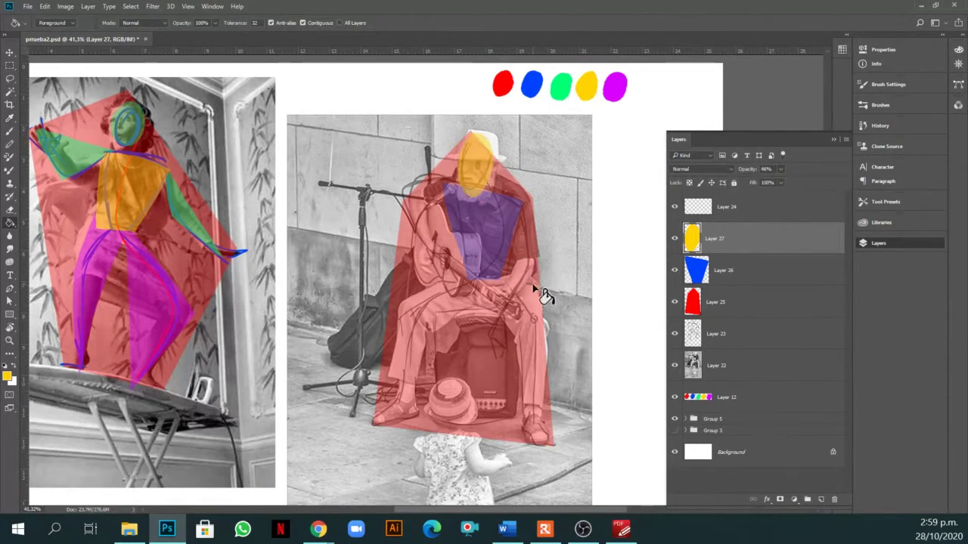
# Lasso the whole area of the guitarist's hips and legs down to the feet and fill it with blue on the head layer.
pyautogui.press('l')
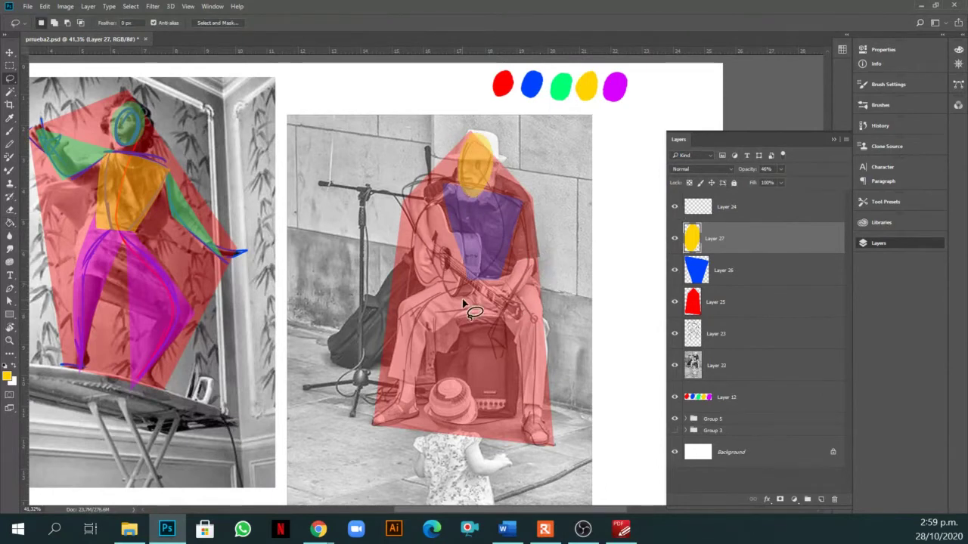
pyautogui.moveTo(448, 290)
pyautogui.mouseDown()
pyautogui.moveTo(410, 307)
pyautogui.moveTo(399, 402)
pyautogui.moveTo(416, 431)
pyautogui.moveTo(435, 432)
pyautogui.moveTo(555, 333)
pyautogui.moveTo(505, 288)
pyautogui.moveTo(446, 293)
pyautogui.mouseUp()
pyautogui.press('i')
pyautogui.click(616, 91)
pyautogui.click(506, 85)
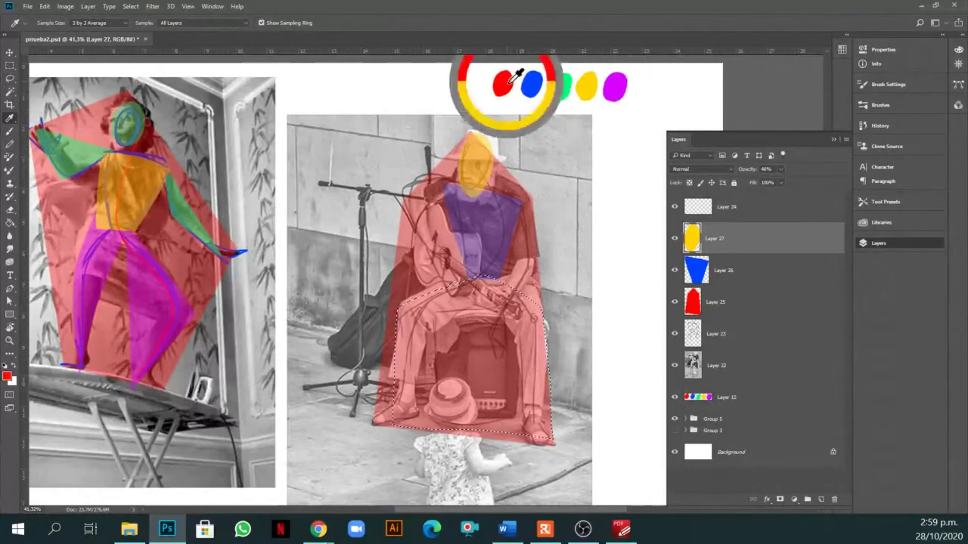
pyautogui.click(535, 87)
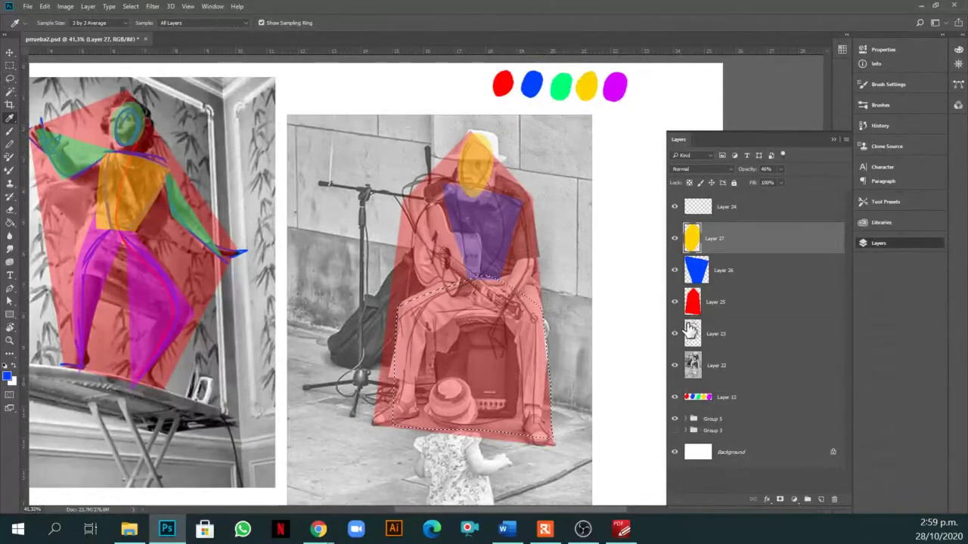
pyautogui.press('g')
pyautogui.click(534, 358)
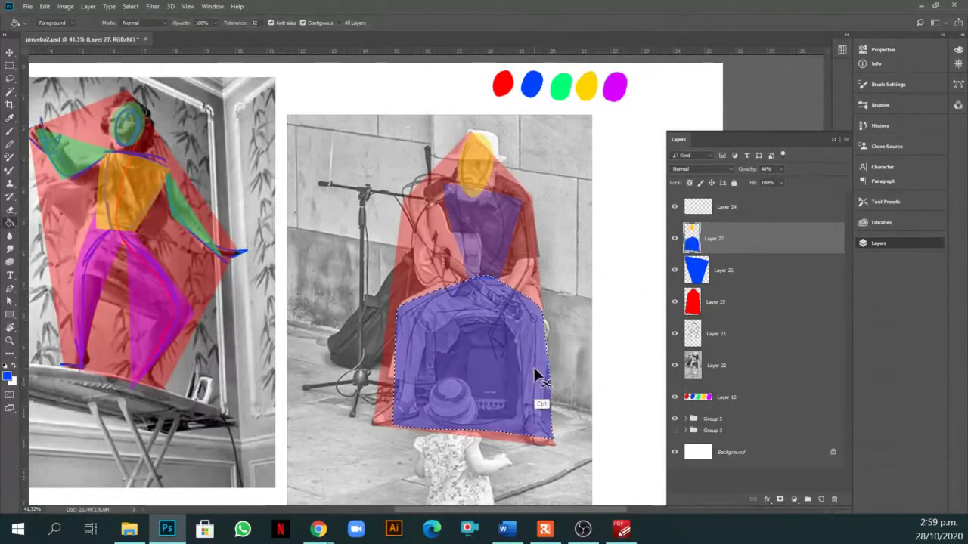
# Lasso the guitarist's fretting arm from shoulder to hand, fill it with the palette's green and deselect.
pyautogui.press('l')
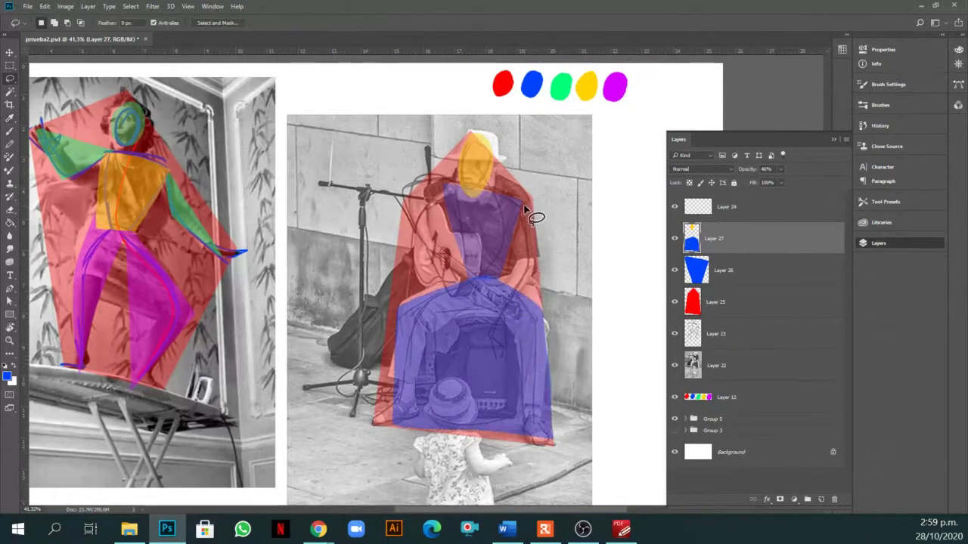
pyautogui.moveTo(528, 207)
pyautogui.mouseDown()
pyautogui.moveTo(531, 274)
pyautogui.moveTo(497, 339)
pyautogui.moveTo(507, 264)
pyautogui.moveTo(536, 207)
pyautogui.mouseUp()
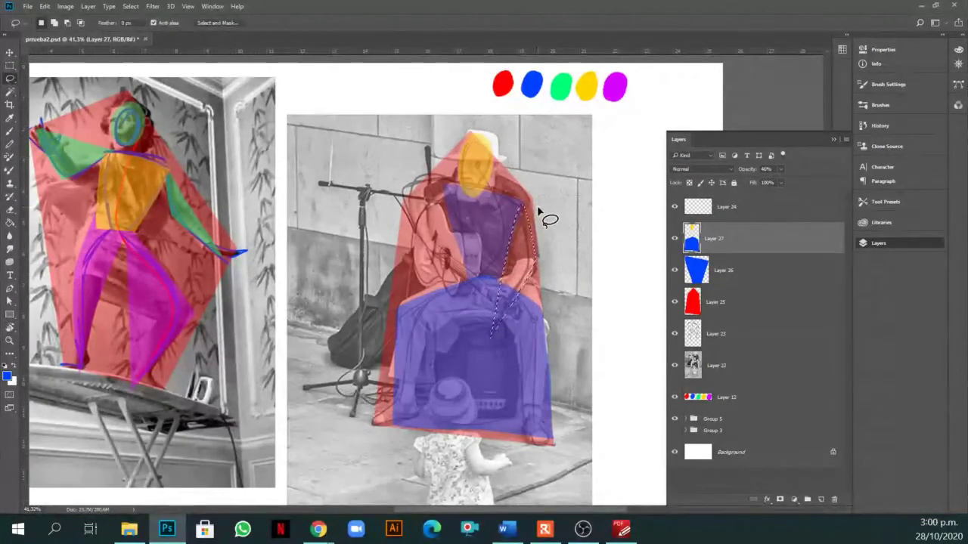
pyautogui.press('i')
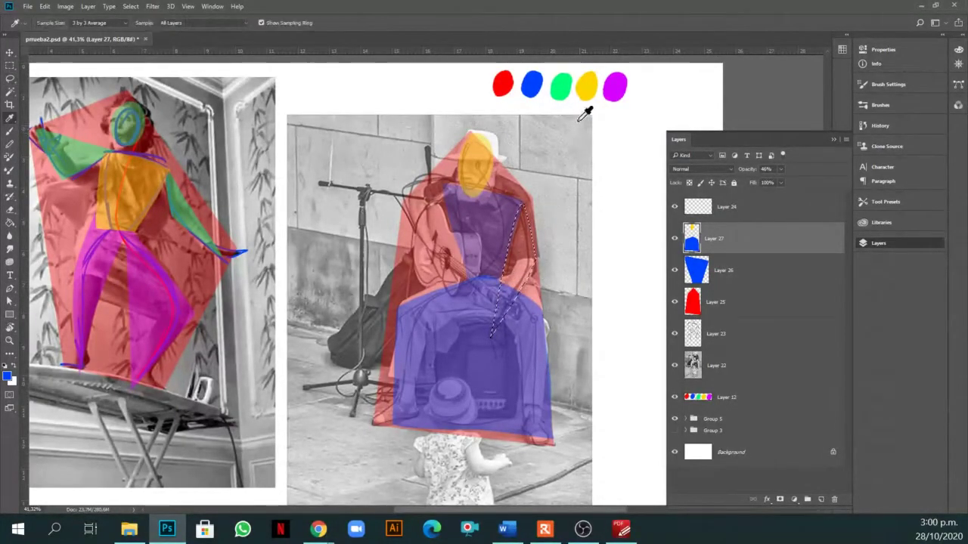
pyautogui.click(572, 88)
pyautogui.press('g')
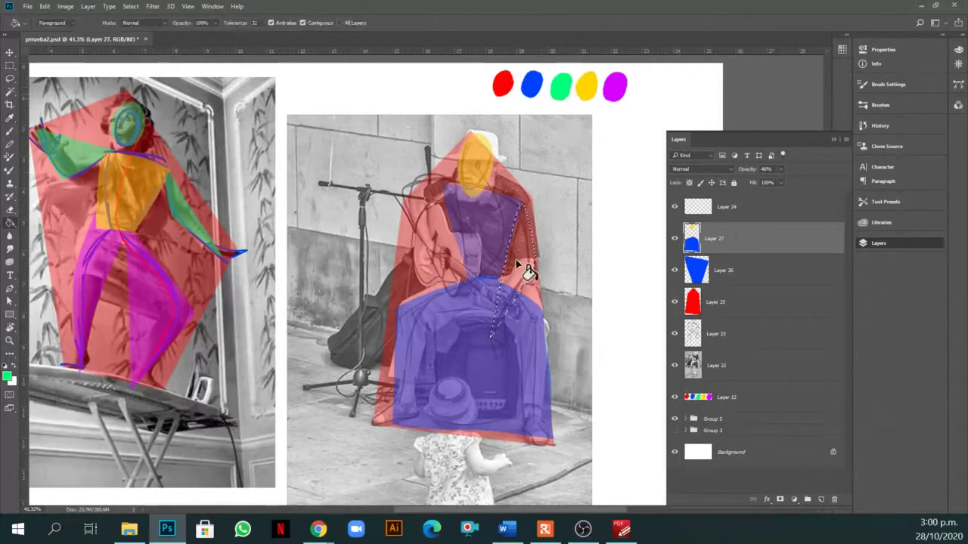
pyautogui.click(521, 276)
pyautogui.hotkey('ctrl', 'z')
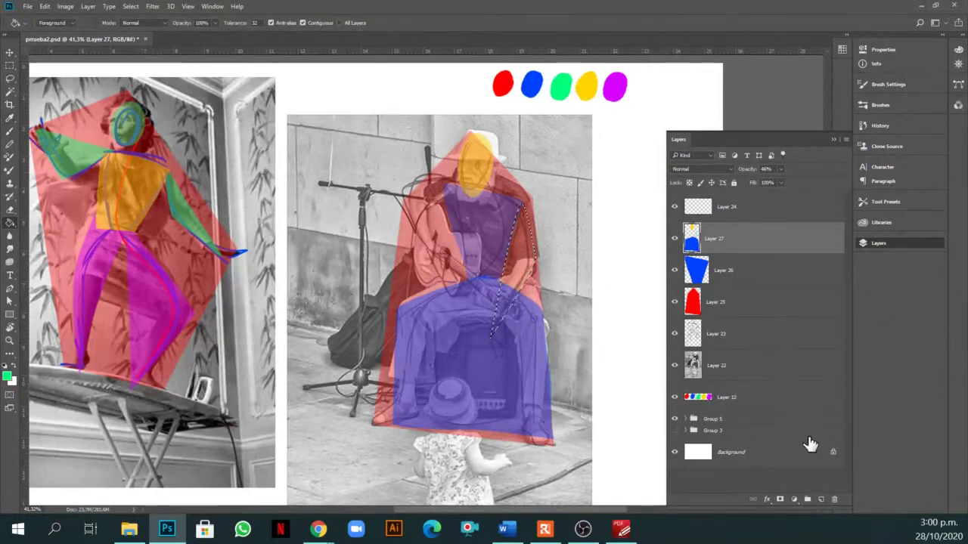
pyautogui.click(527, 301)
pyautogui.hotkey('ctrl', 'd')
# Lasso the guitarist's strumming upper arm beside the microphone stand and fill it with the same green.
pyautogui.press('l')
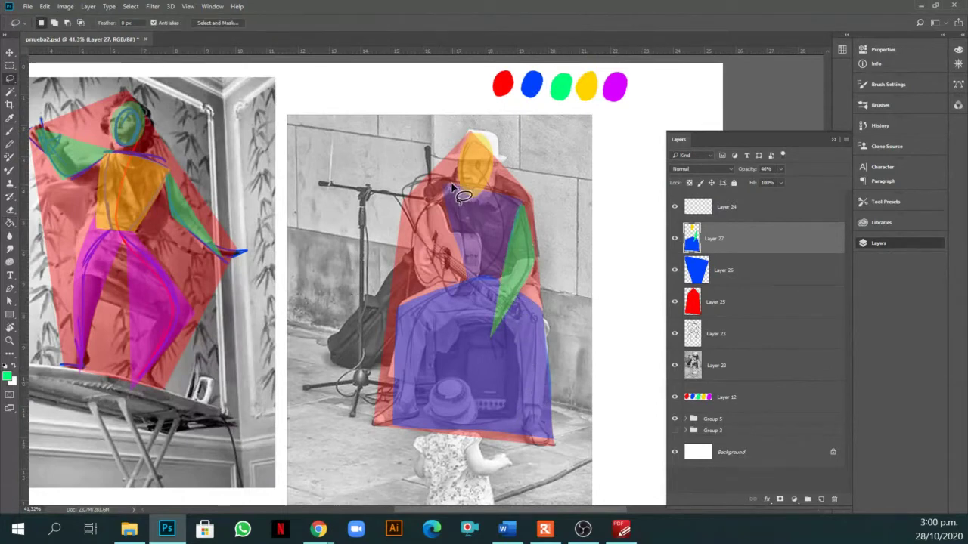
pyautogui.moveTo(442, 184)
pyautogui.mouseDown()
pyautogui.moveTo(402, 183)
pyautogui.moveTo(429, 268)
pyautogui.moveTo(456, 183)
pyautogui.mouseUp()
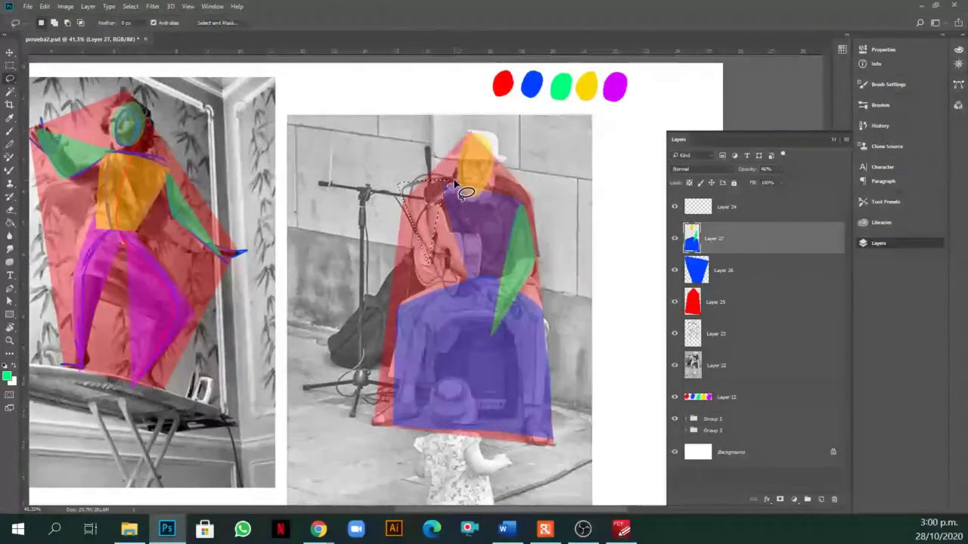
pyautogui.press('g')
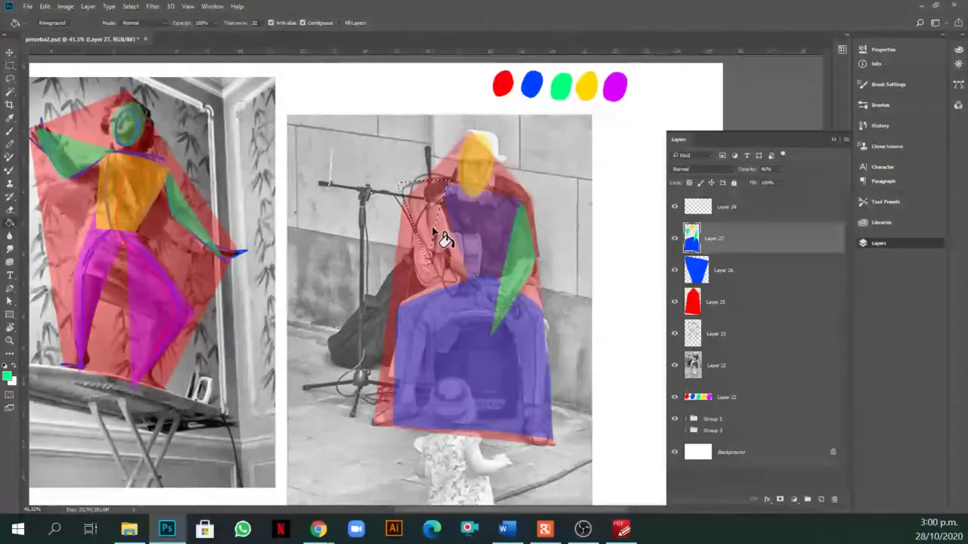
pyautogui.click(439, 236)
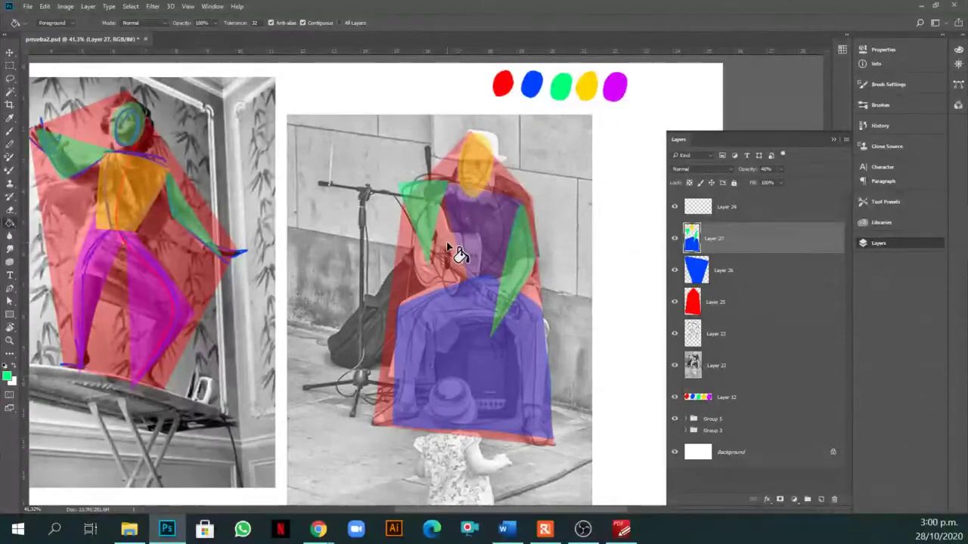
# Toggle the guitarist's photo, red silhouette and coloured body-part layers to compare the shapes with and without them.
pyautogui.scroll(-3, 459, 255)
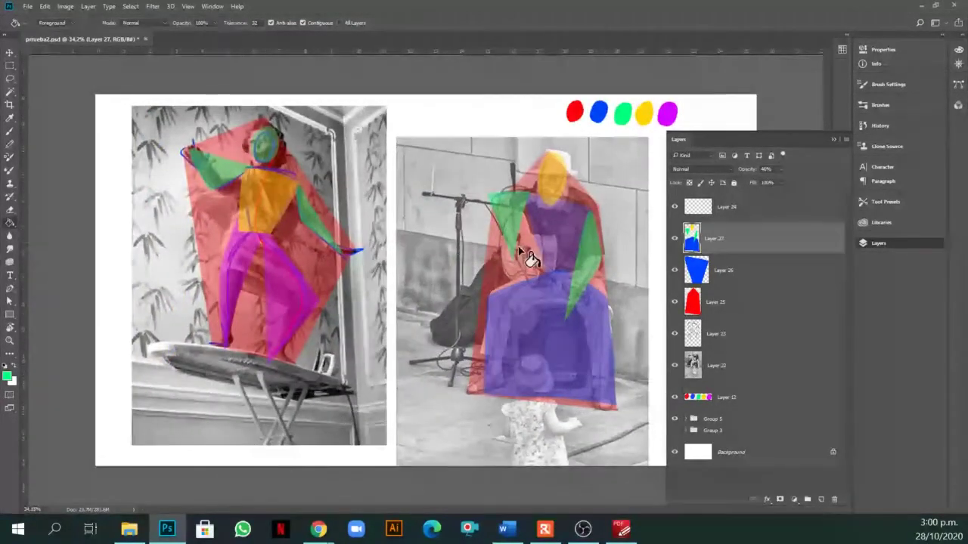
pyautogui.click(676, 366)
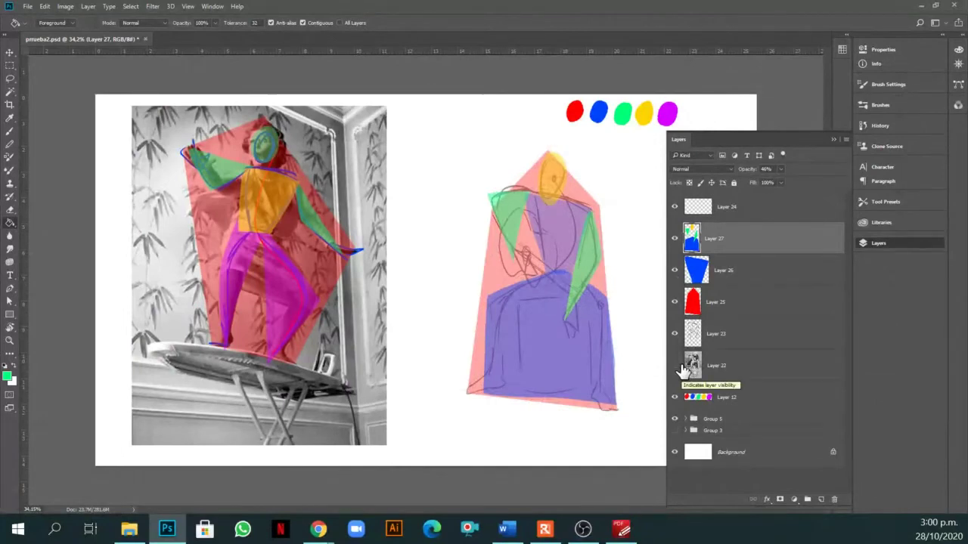
pyautogui.click(675, 303)
pyautogui.click(676, 306)
pyautogui.click(676, 306)
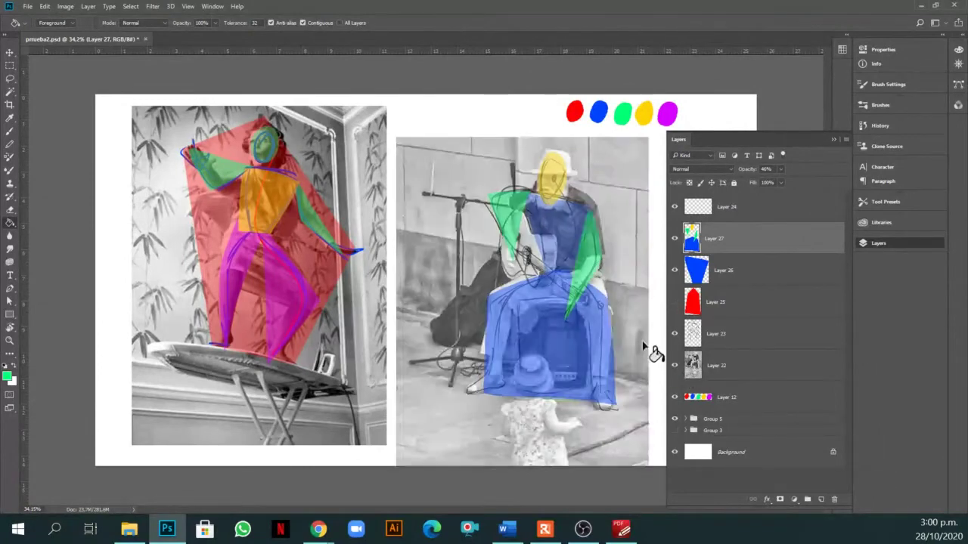
pyautogui.click(674, 365)
pyautogui.scroll(1, 590, 257)
pyautogui.scroll(2, 590, 257)
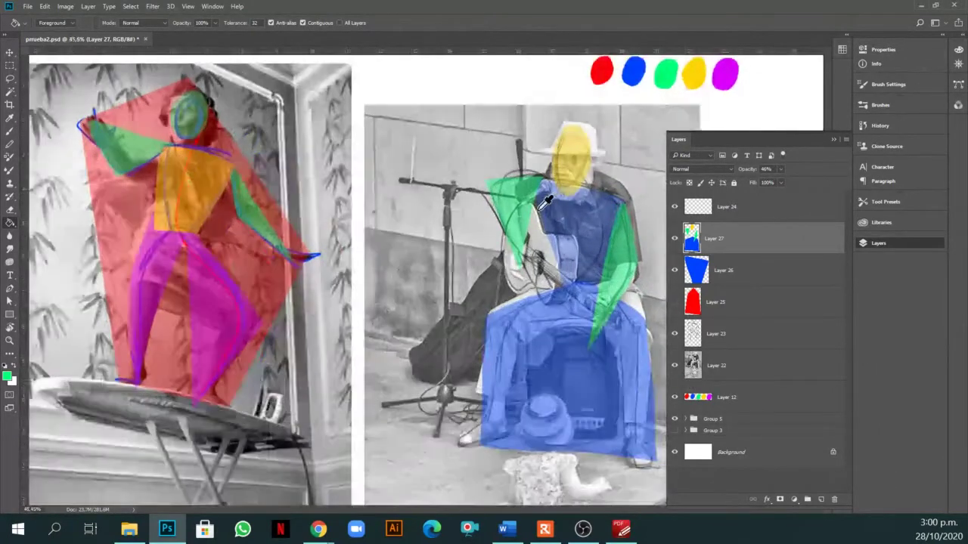
pyautogui.scroll(-1, 501, 216)
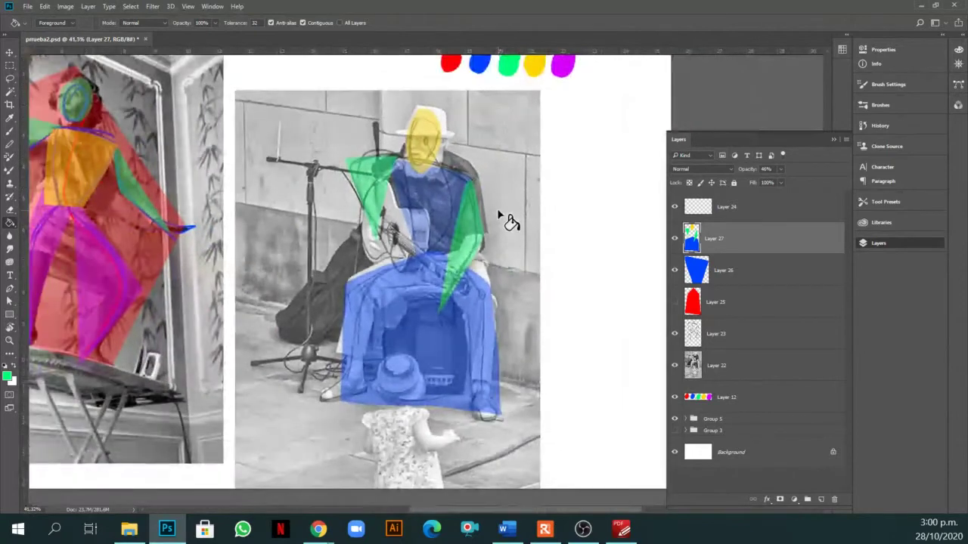
pyautogui.click(677, 238)
pyautogui.click(677, 238)
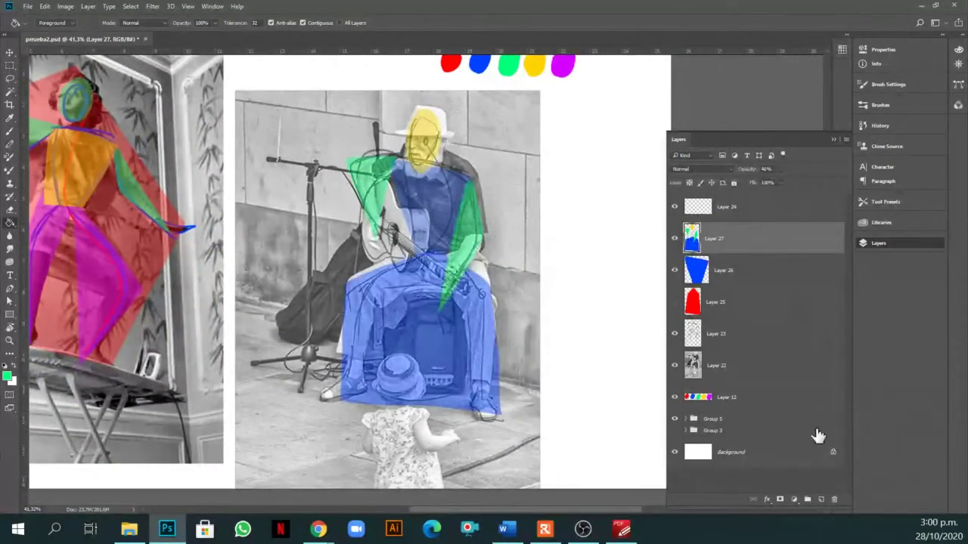
# Add a new layer above the coloured shapes, hide the guitarist's shape and sketch layers, and select the photo layer.
pyautogui.click(822, 500)
pyautogui.moveTo(674, 270); pyautogui.dragTo(678, 382)
pyautogui.click(675, 397)
pyautogui.click(676, 399)
pyautogui.click(688, 407)
# Brush a freehand black grid of vertical and horizontal lines directly on the guitarist's photo layer.
pyautogui.press('b')
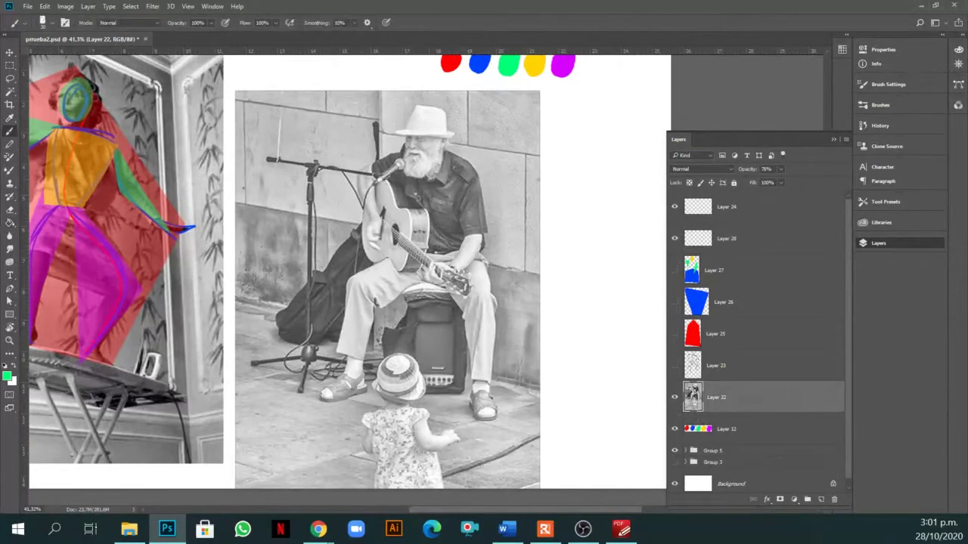
pyautogui.press('d')
pyautogui.moveTo(301, 89); pyautogui.dragTo(312, 394)
pyautogui.moveTo(295, 89)
pyautogui.mouseDown()
pyautogui.moveTo(543, 190)
pyautogui.moveTo(545, 388)
pyautogui.mouseUp()
pyautogui.moveTo(309, 409); pyautogui.dragTo(548, 414)
pyautogui.moveTo(335, 81); pyautogui.dragTo(355, 401)
pyautogui.moveTo(383, 148); pyautogui.dragTo(395, 397)
pyautogui.moveTo(434, 68); pyautogui.dragTo(459, 404)
pyautogui.moveTo(483, 91); pyautogui.dragTo(505, 420)
pyautogui.moveTo(293, 134); pyautogui.dragTo(543, 144)
pyautogui.moveTo(302, 179); pyautogui.dragTo(561, 190)
pyautogui.moveTo(299, 231); pyautogui.dragTo(558, 234)
pyautogui.moveTo(293, 278); pyautogui.dragTo(545, 290)
pyautogui.moveTo(336, 331); pyautogui.dragTo(523, 345)
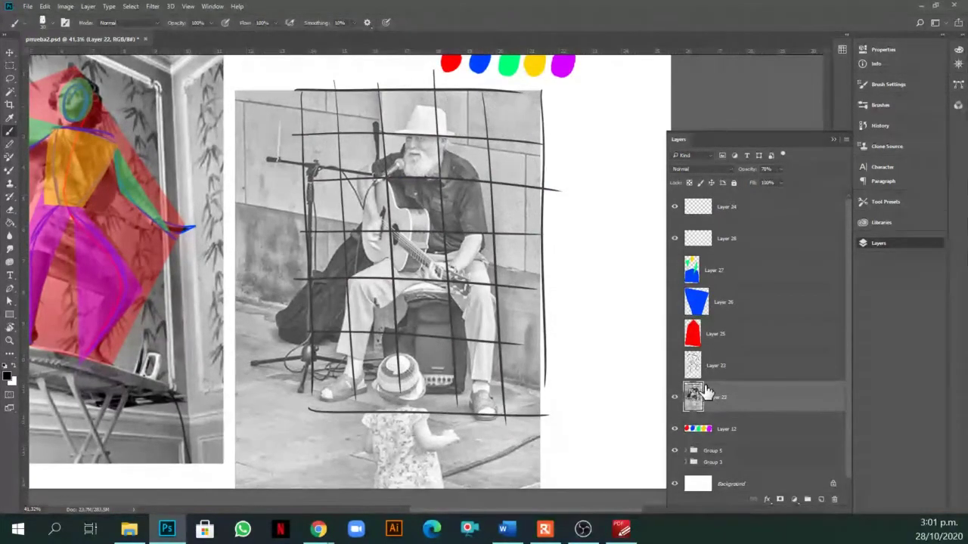
# Undo all the grid strokes brushed on the photo layer.
pyautogui.hotkey('ctrl', 'alt', 'z')
pyautogui.hotkey('ctrl', 'alt', 'z')
pyautogui.hotkey('ctrl', 'alt', 'z')
pyautogui.hotkey('ctrl', 'alt', 'z')
pyautogui.hotkey('ctrl', 'alt', 'z')
pyautogui.hotkey('ctrl', 'alt', 'z')
pyautogui.hotkey('ctrl', 'alt', 'z')
pyautogui.hotkey('ctrl', 'alt', 'z')
pyautogui.hotkey('ctrl', 'alt', 'z')
pyautogui.hotkey('ctrl', 'alt', 'z')
pyautogui.hotkey('ctrl', 'alt', 'z')
pyautogui.hotkey('ctrl', 'alt', 'z')
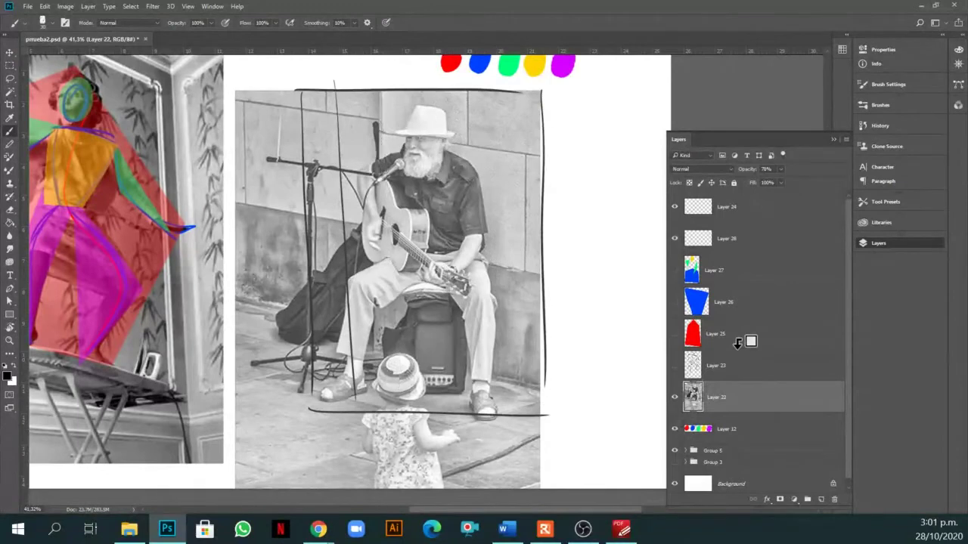
pyautogui.hotkey('ctrl', 'alt', 'z')
pyautogui.hotkey('ctrl', 'alt', 'z')
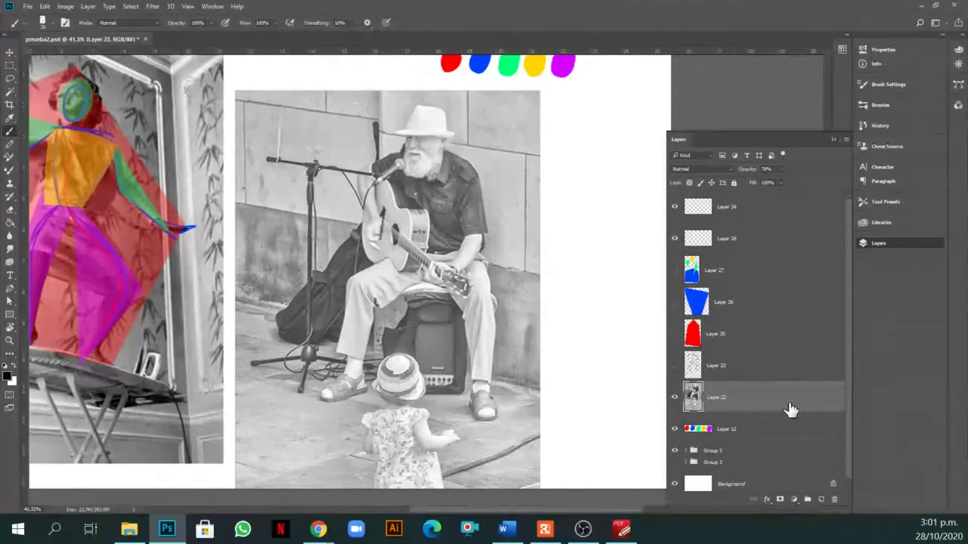
# Add a new layer above the guitarist's photo and brush a freehand black grid across the whole figure.
pyautogui.click(820, 499)
pyautogui.click(261, 94)
pyautogui.keyDown('shift'); pyautogui.click(290, 402); pyautogui.keyUp('shift')
pyautogui.hotkey('ctrl', 'z')
pyautogui.moveTo(262, 92)
pyautogui.mouseDown()
pyautogui.moveTo(269, 227)
pyautogui.moveTo(488, 434)
pyautogui.mouseUp()
pyautogui.moveTo(528, 90); pyautogui.dragTo(539, 419)
pyautogui.moveTo(262, 91); pyautogui.dragTo(517, 97)
pyautogui.moveTo(271, 126); pyautogui.dragTo(527, 134)
pyautogui.moveTo(253, 179); pyautogui.dragTo(540, 184)
pyautogui.moveTo(277, 219); pyautogui.dragTo(534, 231)
pyautogui.moveTo(278, 257); pyautogui.dragTo(542, 274)
pyautogui.moveTo(263, 295); pyautogui.dragTo(533, 307)
pyautogui.moveTo(266, 338); pyautogui.dragTo(534, 352)
pyautogui.moveTo(303, 397); pyautogui.dragTo(523, 402)
pyautogui.moveTo(305, 115); pyautogui.dragTo(329, 400)
pyautogui.moveTo(352, 94); pyautogui.dragTo(370, 398)
pyautogui.moveTo(405, 85); pyautogui.dragTo(420, 399)
pyautogui.moveTo(467, 84); pyautogui.dragTo(487, 440)
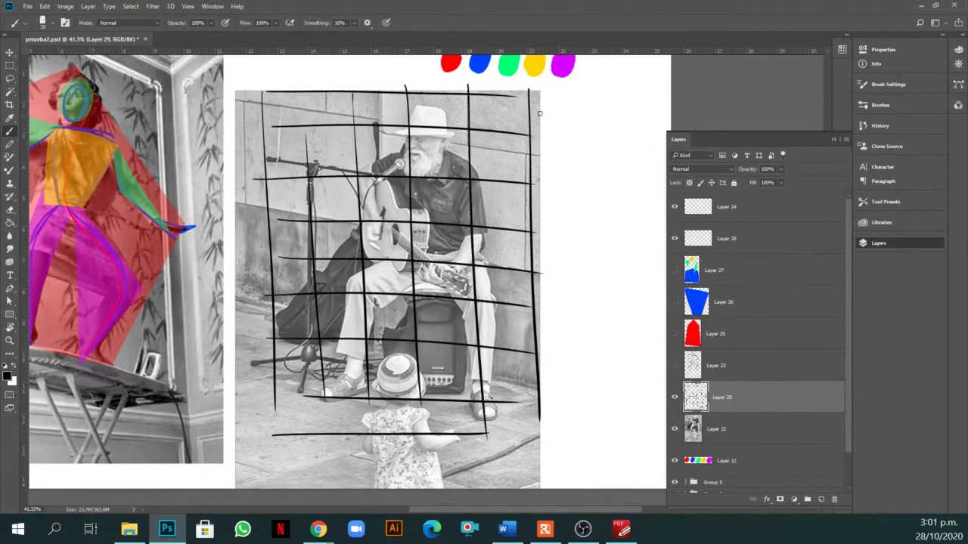
# Add a layer above the grid and brush a short black stroke along the guitarist's shoulder inside one grid cell.
pyautogui.click(821, 499)
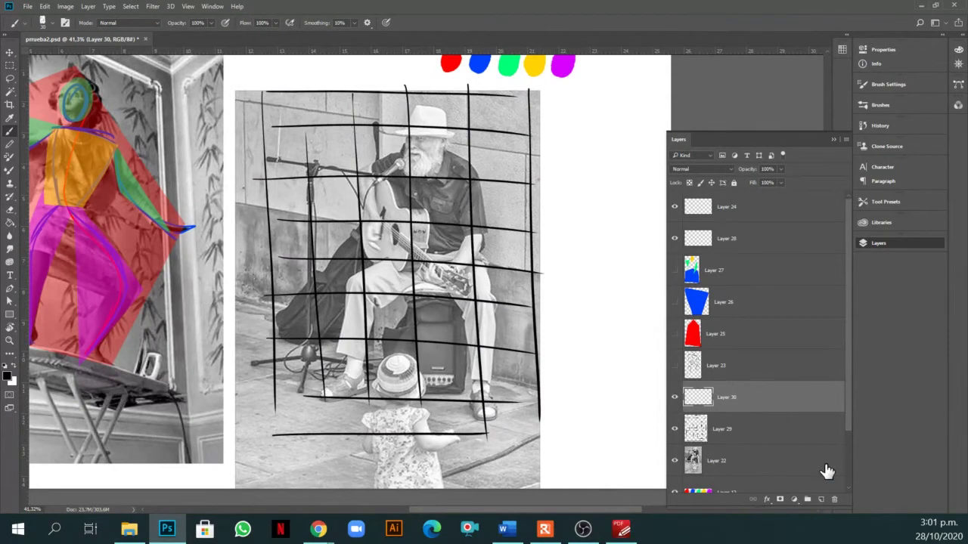
pyautogui.moveTo(471, 162); pyautogui.dragTo(479, 181)
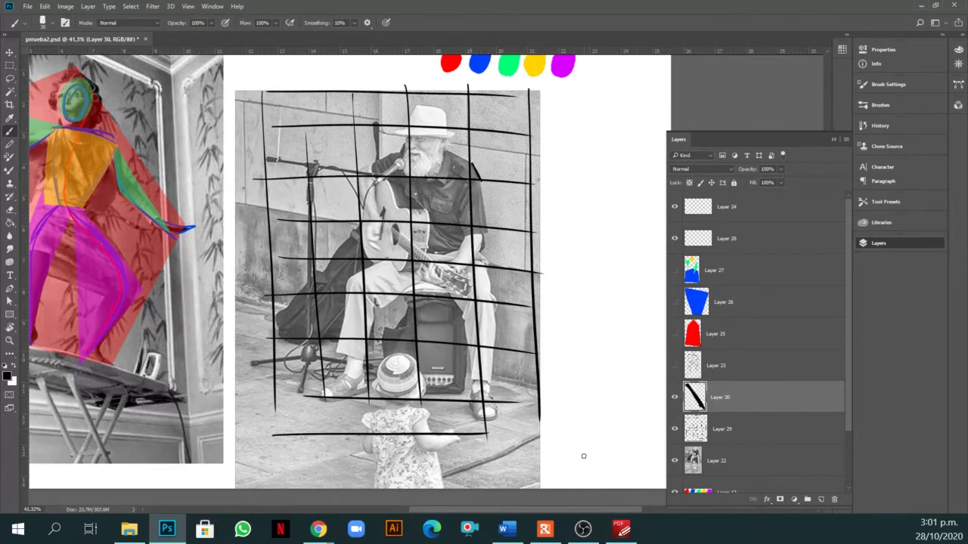
pyautogui.moveTo(470, 163); pyautogui.dragTo(479, 178)
# Add another layer and outline the guitarist's shoulders, arms and strumming hand in black, following the grid.
pyautogui.click(821, 499)
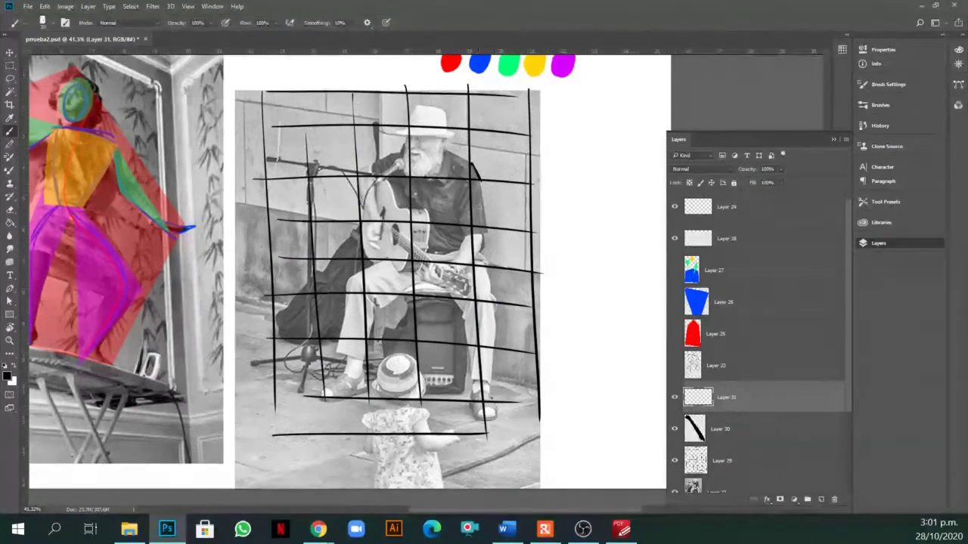
pyautogui.moveTo(479, 179)
pyautogui.mouseDown()
pyautogui.moveTo(485, 236)
pyautogui.moveTo(485, 227)
pyautogui.moveTo(473, 263)
pyautogui.moveTo(463, 182)
pyautogui.mouseUp()
pyautogui.moveTo(398, 153)
pyautogui.mouseDown()
pyautogui.moveTo(355, 174)
pyautogui.moveTo(371, 222)
pyautogui.mouseUp()
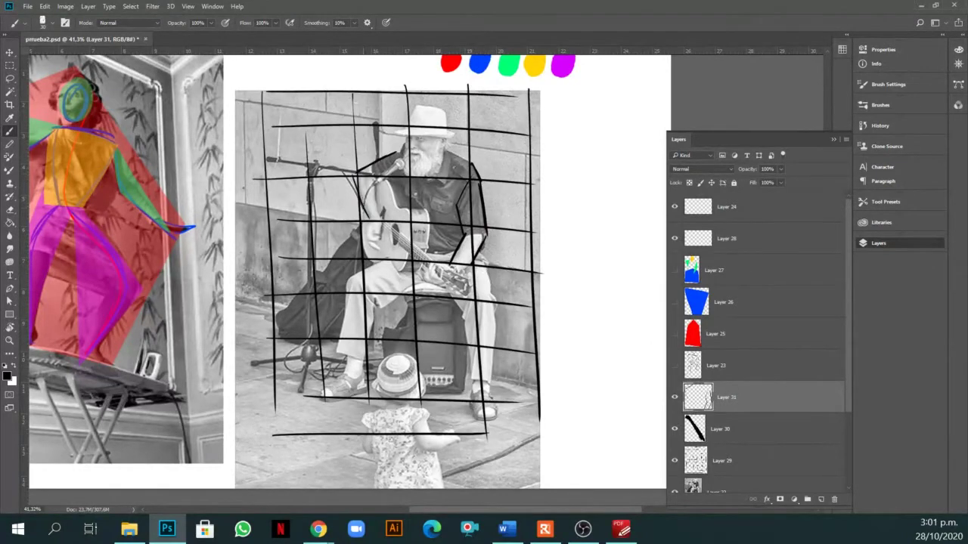
pyautogui.moveTo(378, 181)
pyautogui.mouseDown()
pyautogui.moveTo(365, 227)
pyautogui.moveTo(378, 251)
pyautogui.mouseUp()
pyautogui.moveTo(381, 214); pyautogui.dragTo(375, 239)
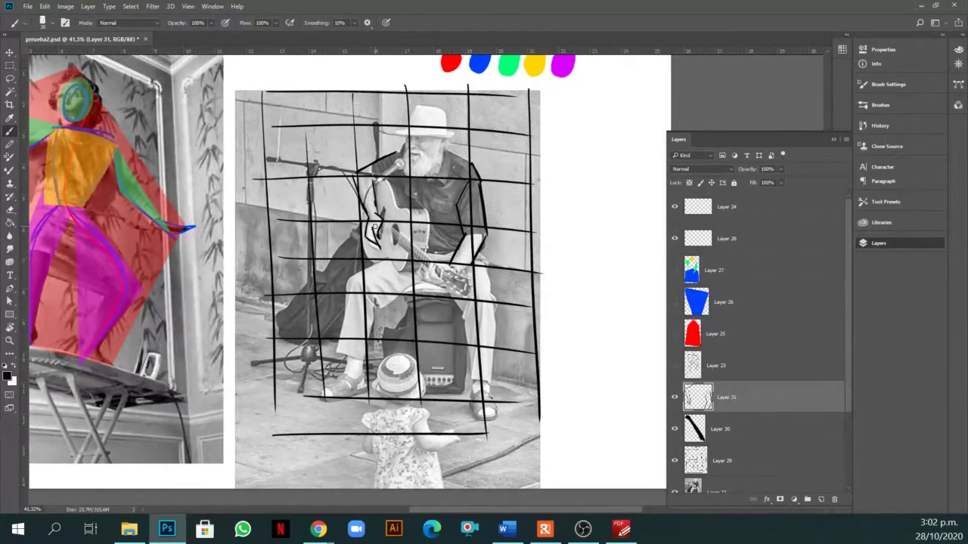
# Hide and delete the arm outline, shoulder stroke and grid layers above the photo.
pyautogui.click(675, 397)
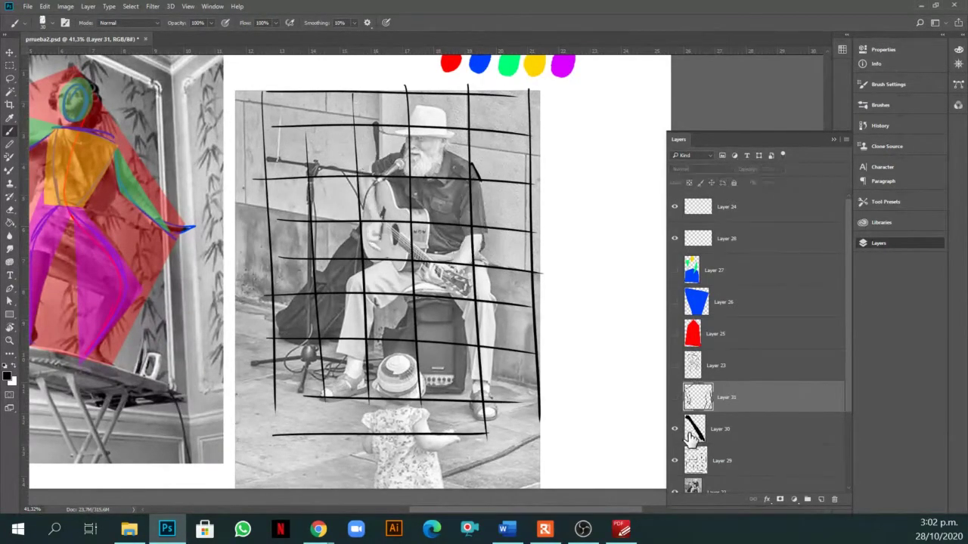
pyautogui.click(675, 429)
pyautogui.click(674, 460)
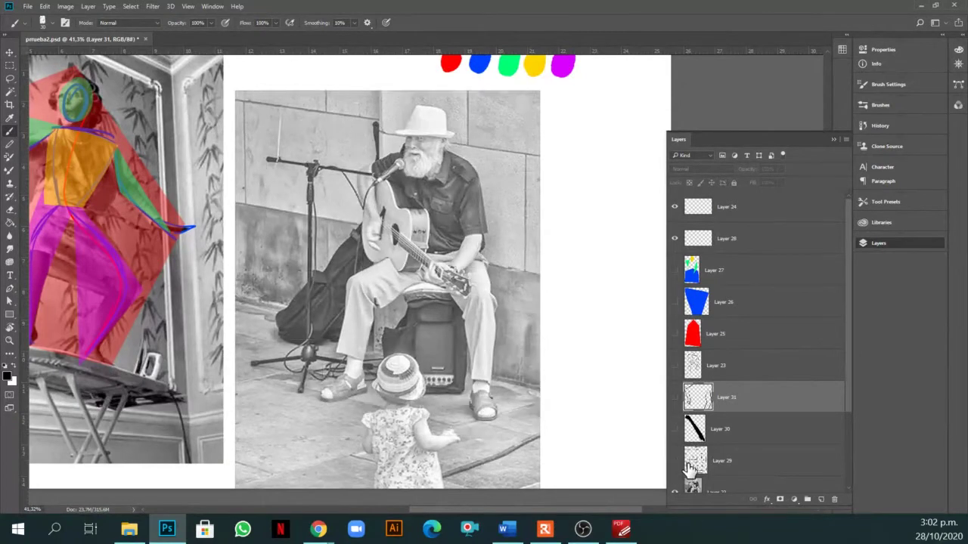
pyautogui.scroll(-2, 724, 330)
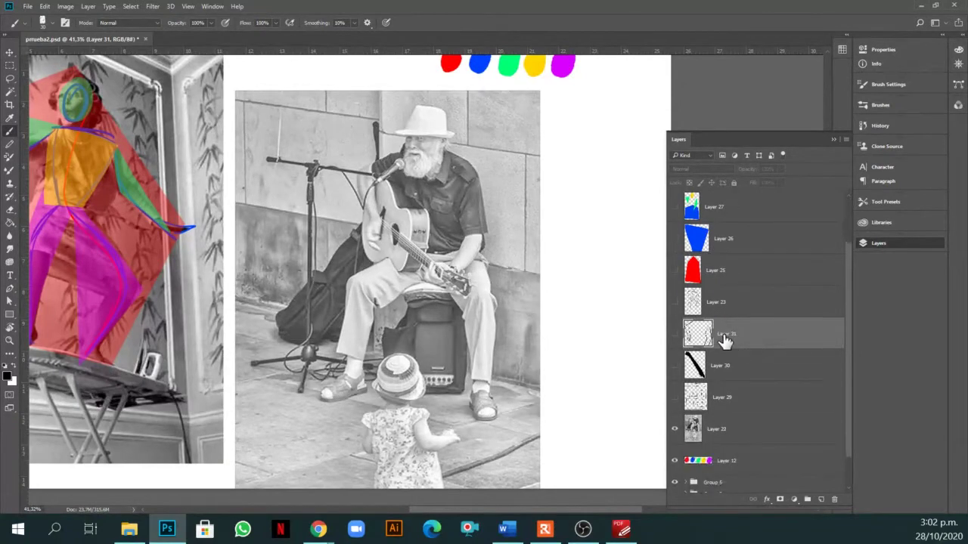
pyautogui.press('Delete')
pyautogui.press('Delete')
pyautogui.press('Delete')
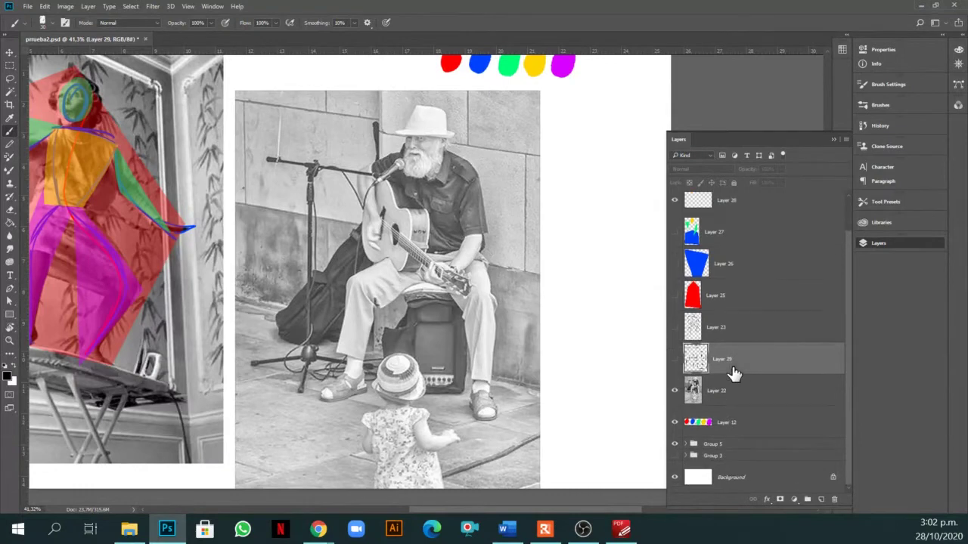
# Show the guitarist's sketch and coloured shape layers again and move the line sketch, Layer 23, above Layer 27.
pyautogui.moveTo(675, 359); pyautogui.dragTo(673, 265)
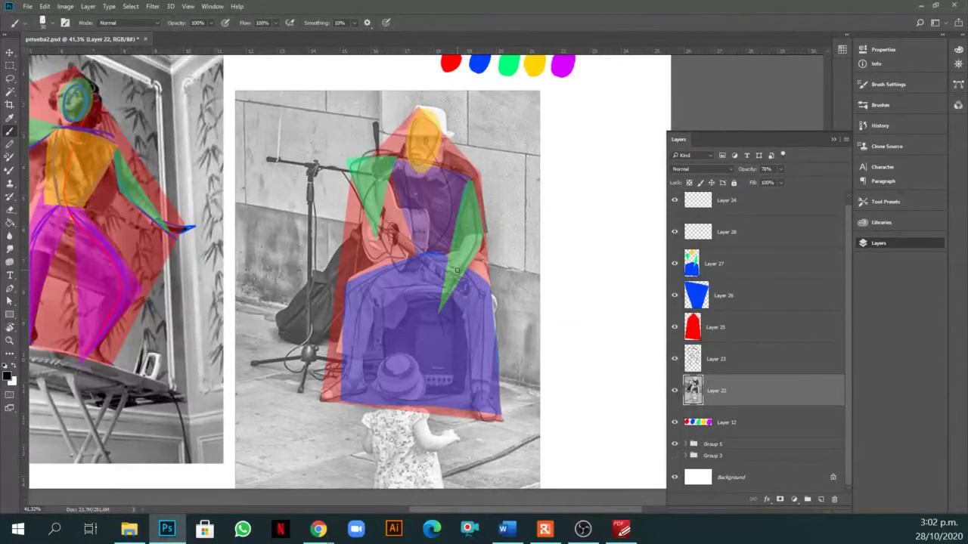
pyautogui.moveTo(727, 324); pyautogui.dragTo(726, 262)
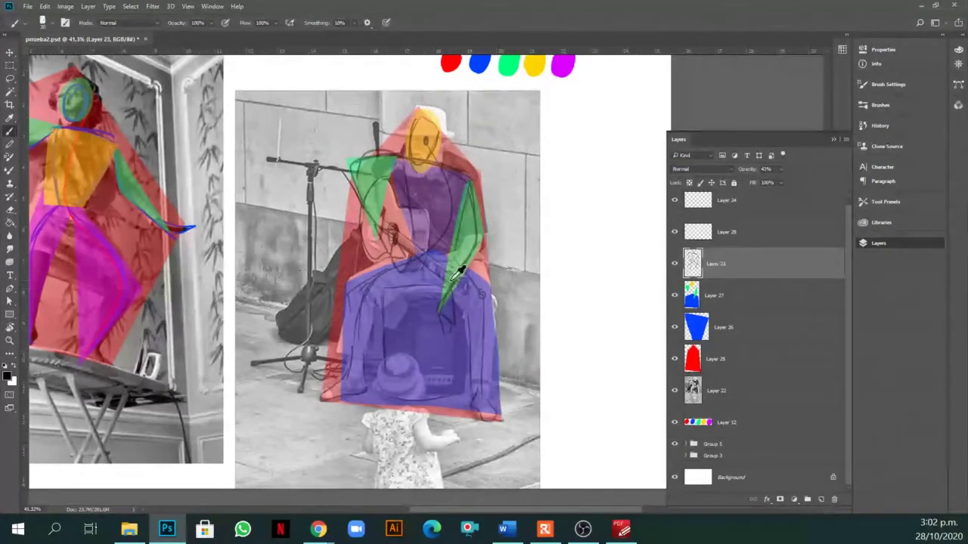
# Hide Group 4 with the posing woman's photo and coloured shapes, and collapse Group 4 and Group 5.
pyautogui.scroll(-1, 452, 270)
pyautogui.press('v')
pyautogui.click(322, 252)
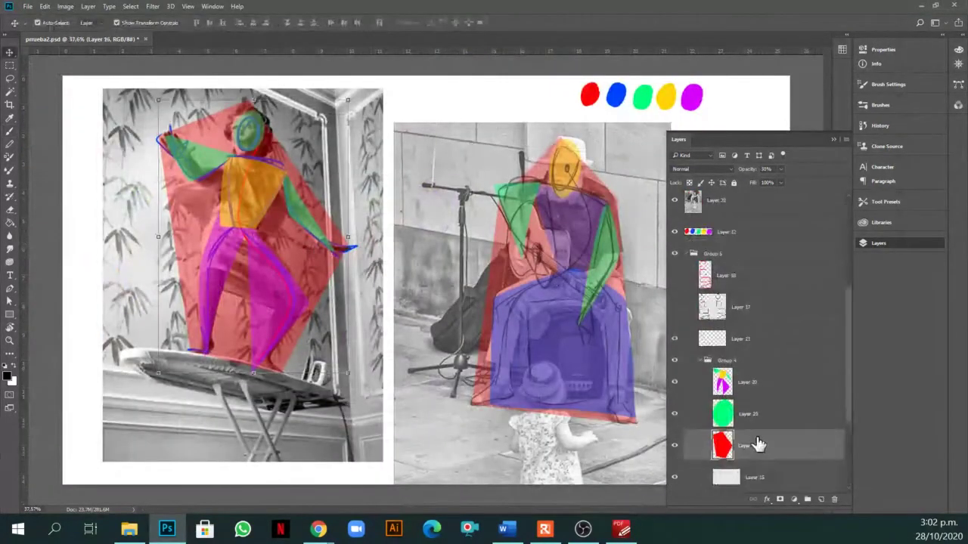
pyautogui.click(708, 360)
pyautogui.click(675, 444)
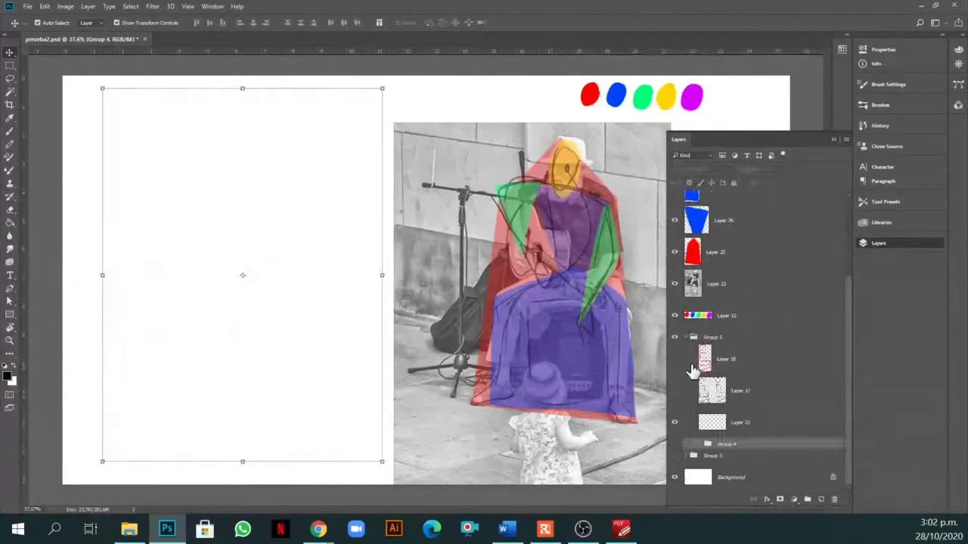
pyautogui.click(683, 341)
pyautogui.click(685, 338)
# Move the guitarist's photo, sketch and shape layers, Layer 22 through Layer 24, to the page's left half and scale them up to about 108%.
pyautogui.click(724, 390)
pyautogui.keyDown('shift'); pyautogui.click(724, 208); pyautogui.keyUp('shift')
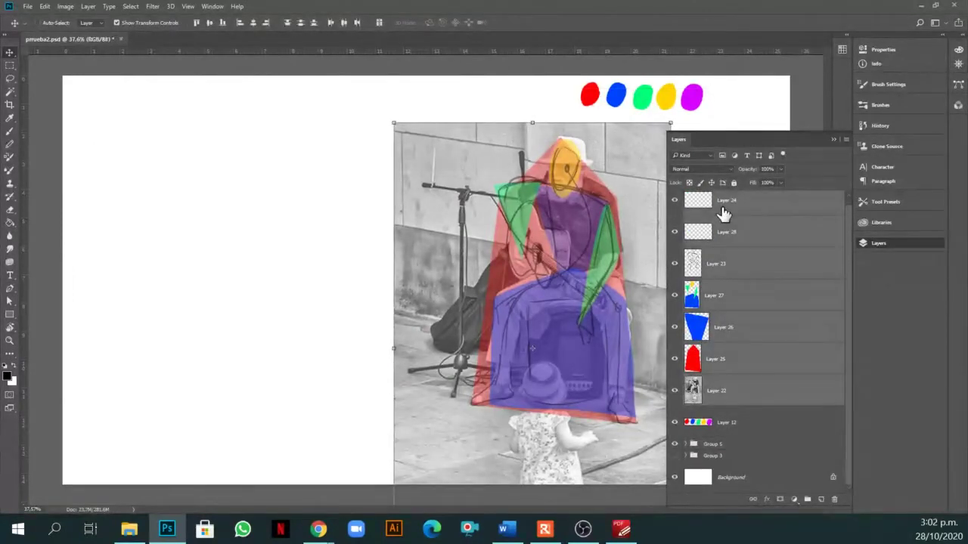
pyautogui.hotkey('ctrl', 't')
pyautogui.moveTo(556, 307); pyautogui.dragTo(266, 274)
pyautogui.scroll(-1, 269, 274)
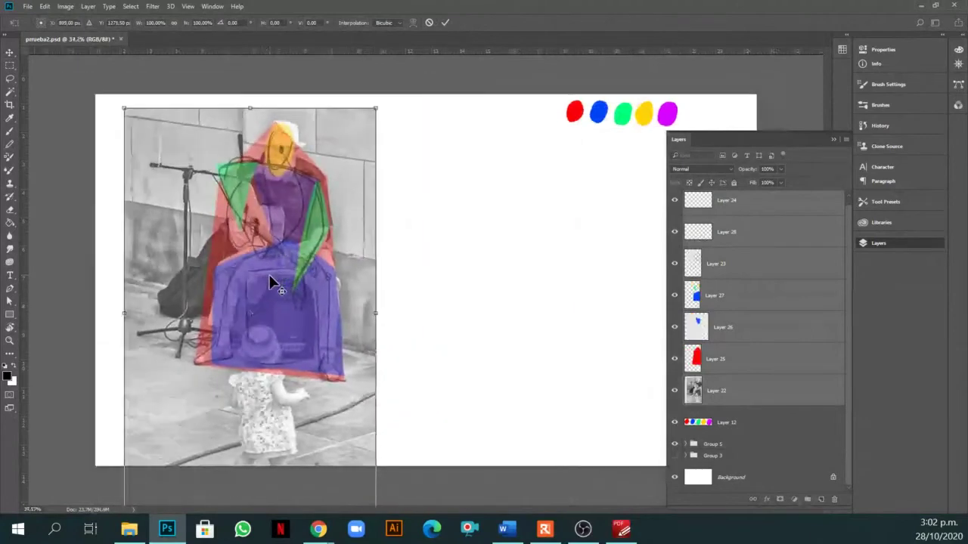
pyautogui.scroll(-2, 347, 353)
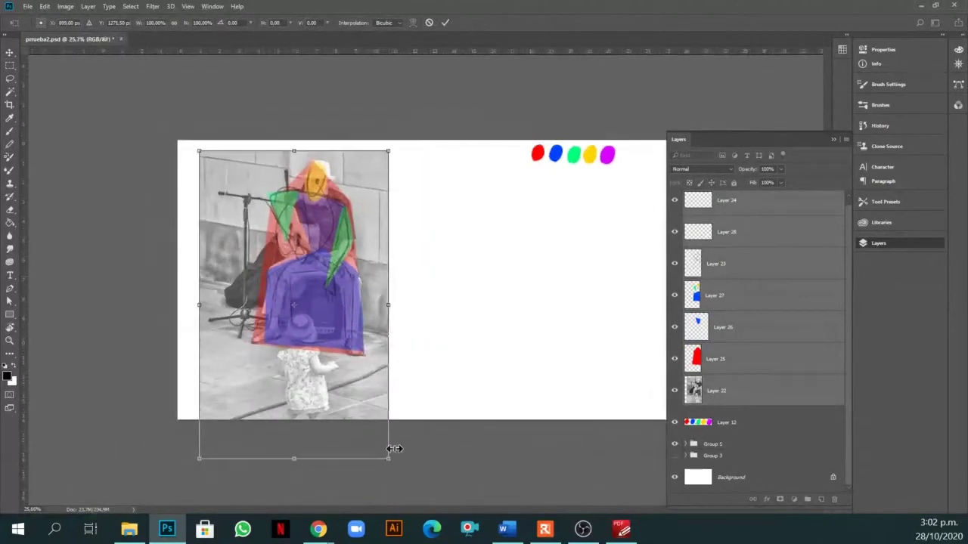
pyautogui.moveTo(387, 459); pyautogui.dragTo(400, 475)
pyautogui.moveTo(351, 316); pyautogui.dragTo(344, 325)
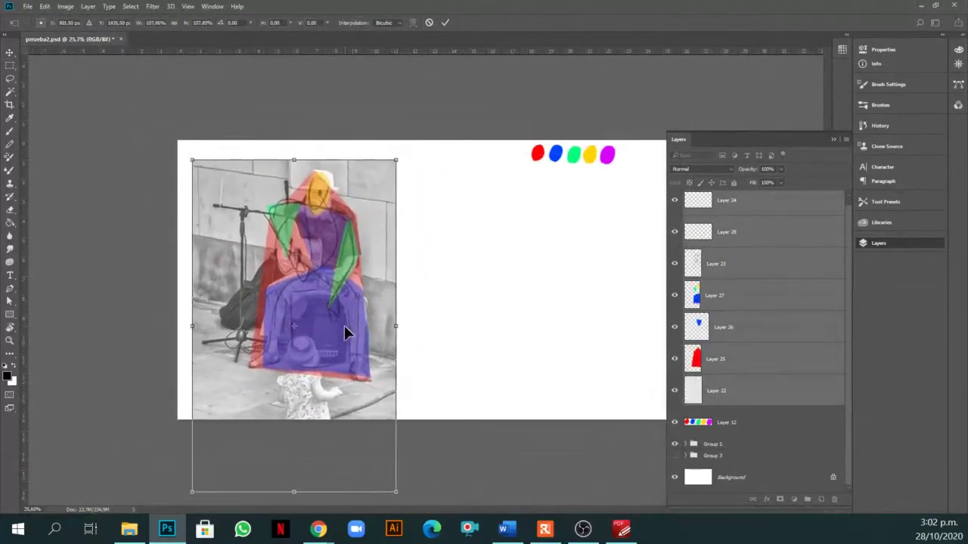
pyautogui.press('Return')
pyautogui.scroll(3, 364, 223)
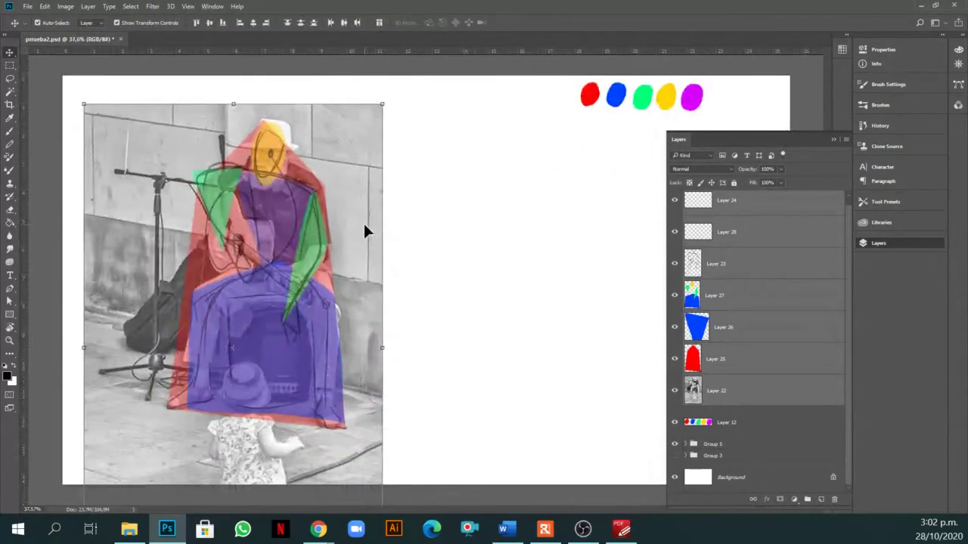
# Lower the opacity of the guitarist's coloured shape layers, Layer 25 to Layer 27, to 28%.
pyautogui.click(726, 366)
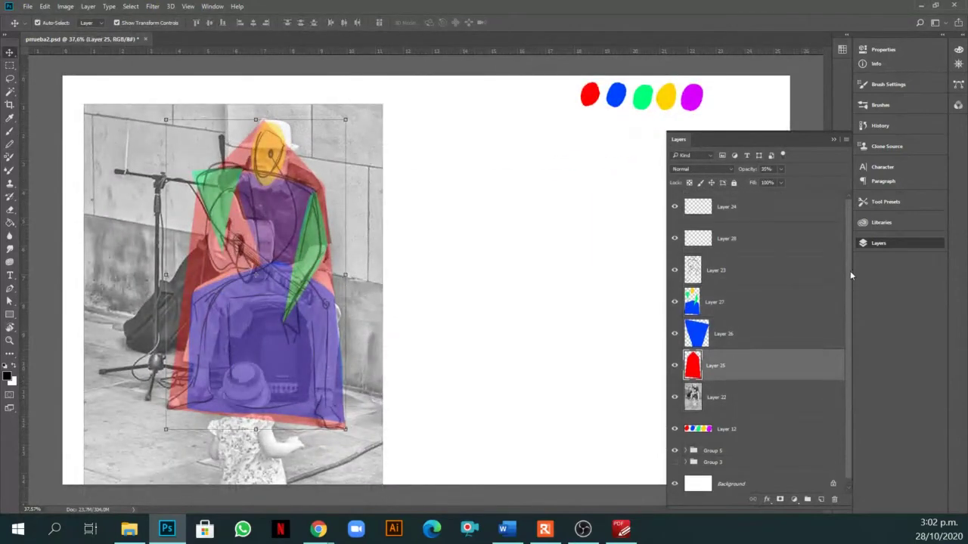
pyautogui.keyDown('shift'); pyautogui.click(722, 303); pyautogui.keyUp('shift')
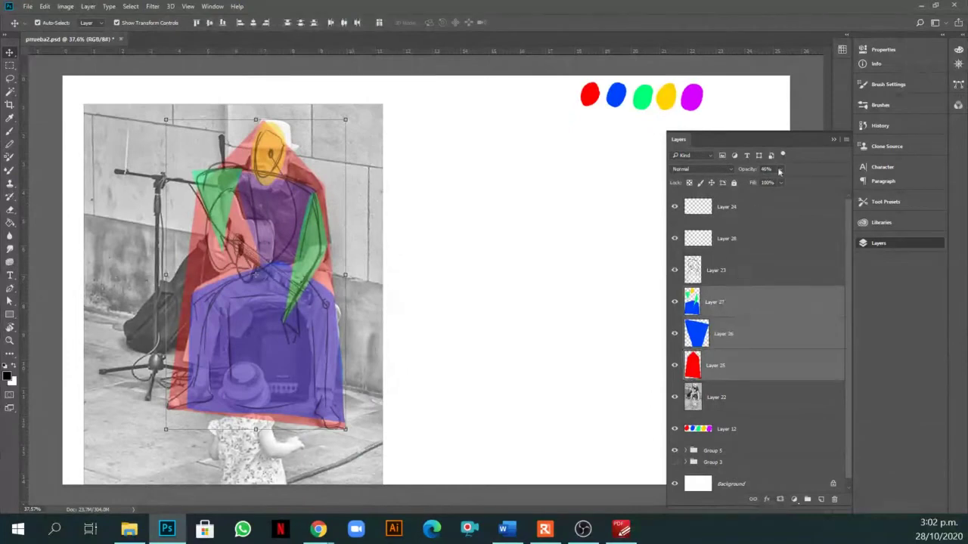
pyautogui.moveTo(776, 180); pyautogui.dragTo(772, 182)
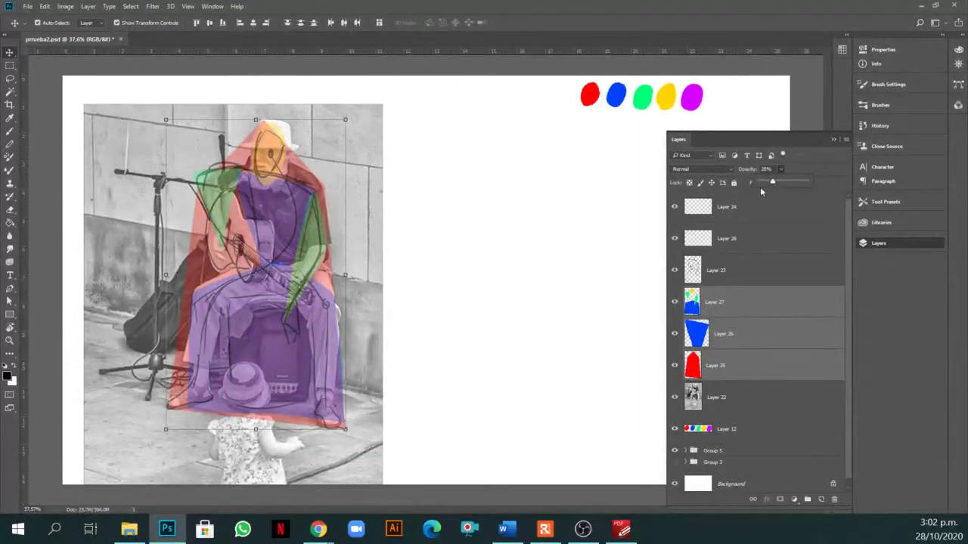
pyautogui.click(760, 191)
# Duplicate the guitarist's photo layer and place the copy beside the original on the page's right half.
pyautogui.click(793, 393)
pyautogui.moveTo(384, 464); pyautogui.dragTo(700, 464)
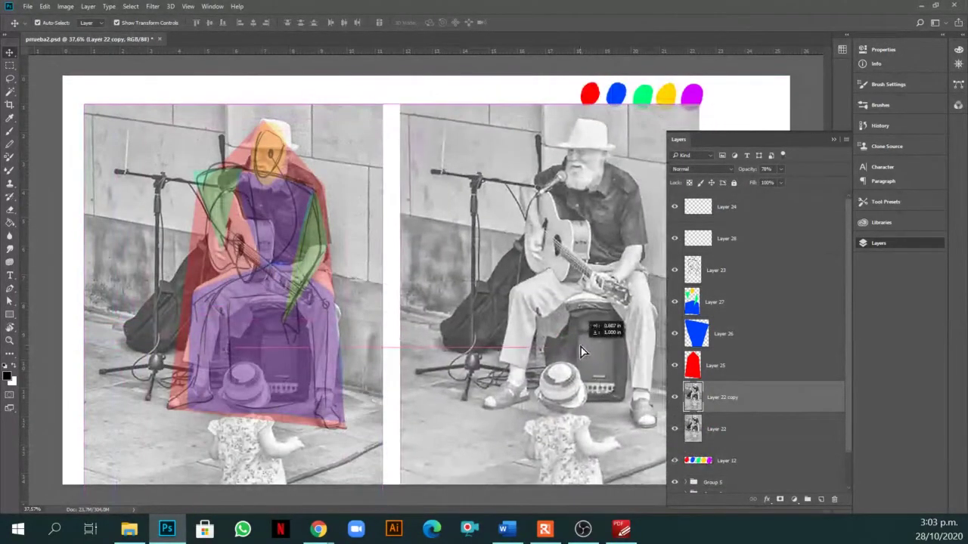
pyautogui.scroll(-2, 522, 276)
pyautogui.scroll(2, 529, 274)
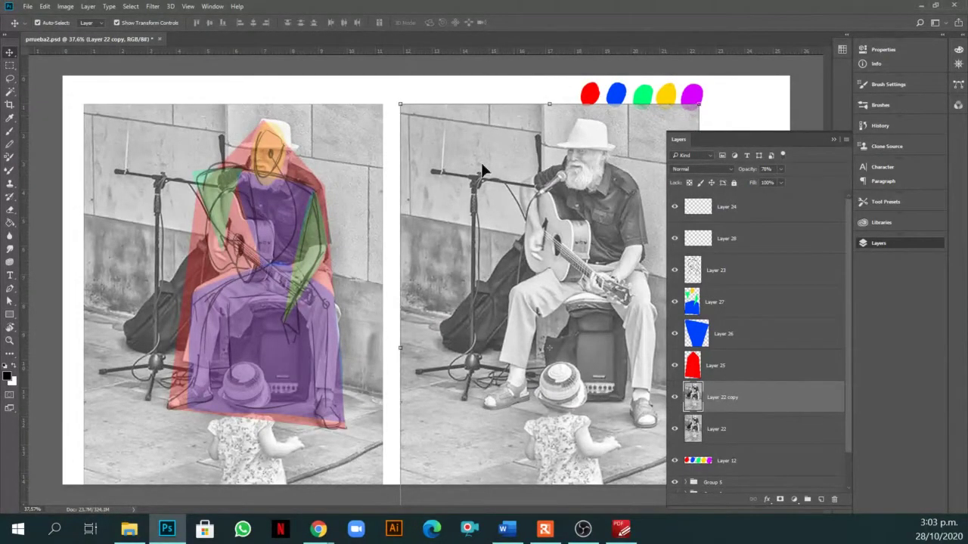
# Group the line sketch with the three coloured shape layers and reduce the group's opacity to 68%.
pyautogui.scroll(1, 479, 228)
pyautogui.hscroll(3, 479, 223)
pyautogui.hscroll(-4, 454, 242)
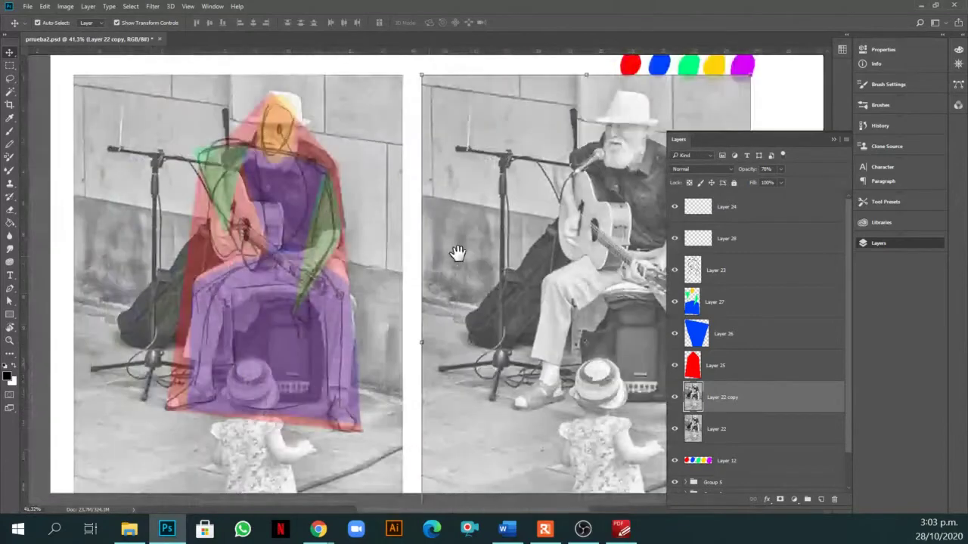
pyautogui.hscroll(-2, 457, 252)
pyautogui.click(713, 369)
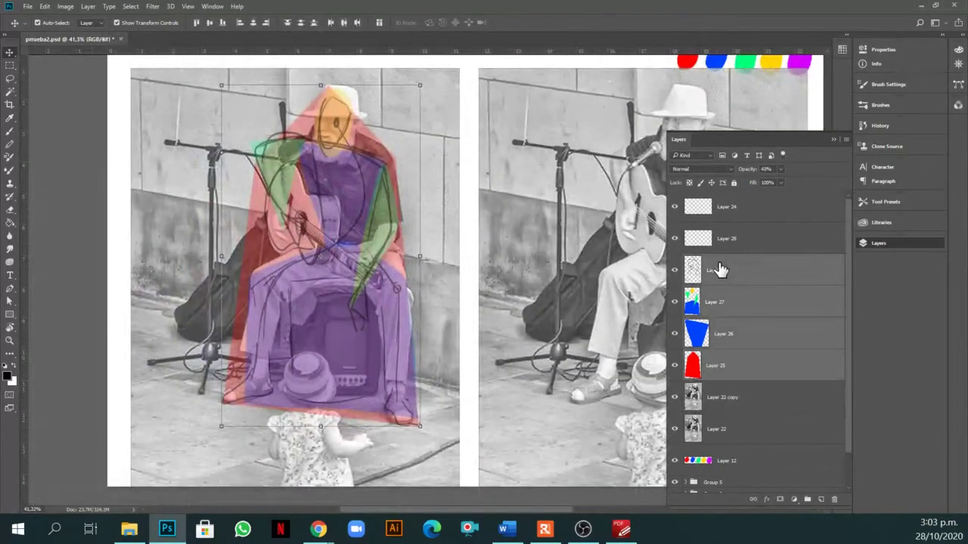
pyautogui.hotkey('ctrl', 'g')
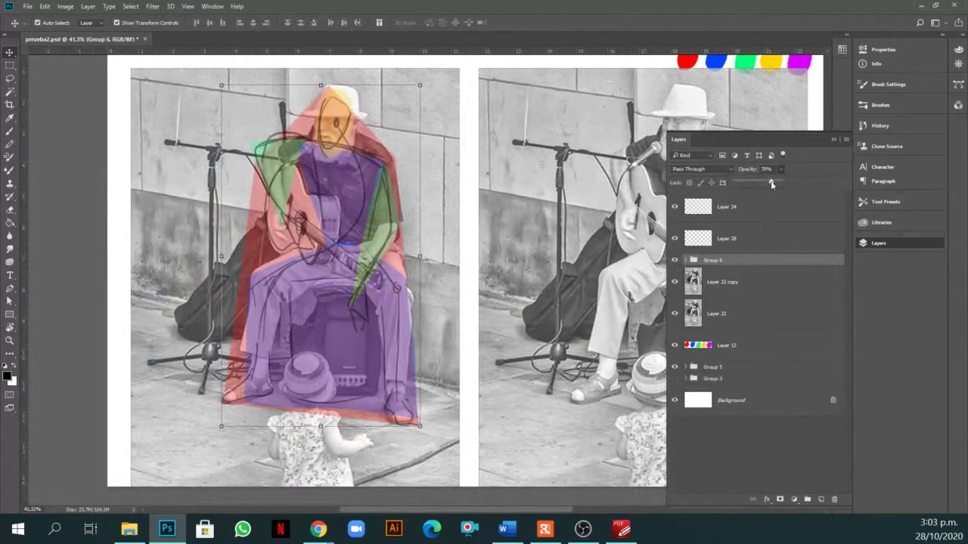
pyautogui.moveTo(771, 184); pyautogui.dragTo(766, 184)
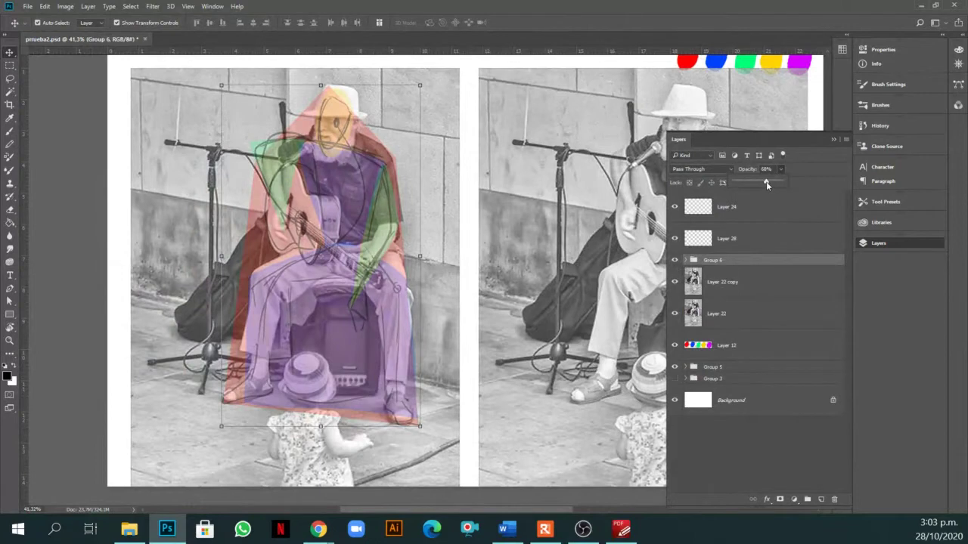
# Add a new layer above the group, move Layer 23 out of the group and set its opacity to 70%.
pyautogui.click(821, 500)
pyautogui.scroll(1, 335, 194)
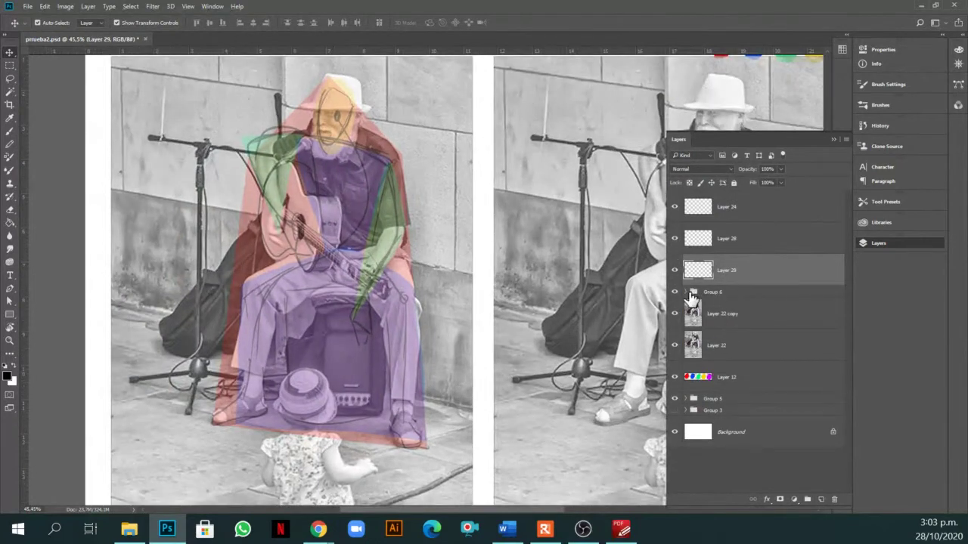
pyautogui.click(689, 293)
pyautogui.moveTo(741, 316); pyautogui.dragTo(744, 290)
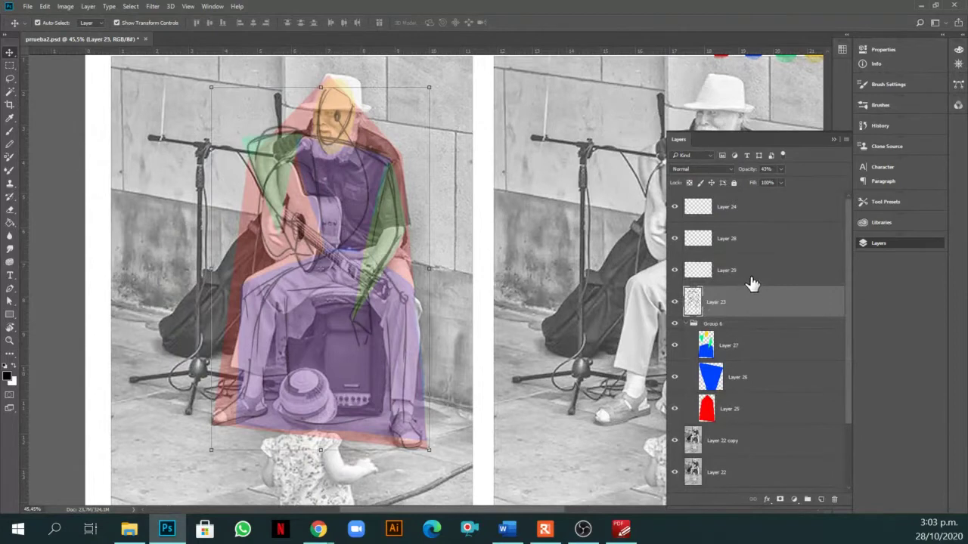
pyautogui.moveTo(793, 179); pyautogui.dragTo(787, 180)
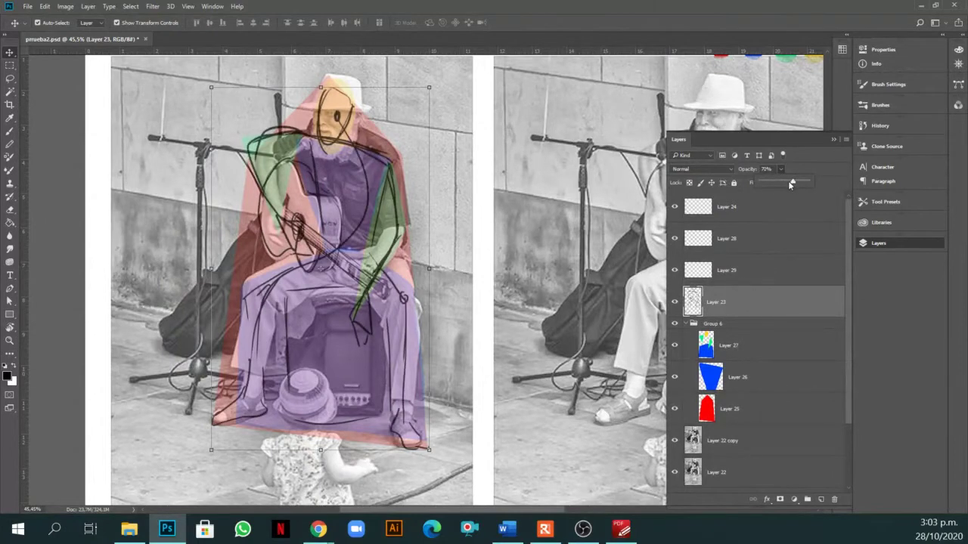
pyautogui.click(756, 270)
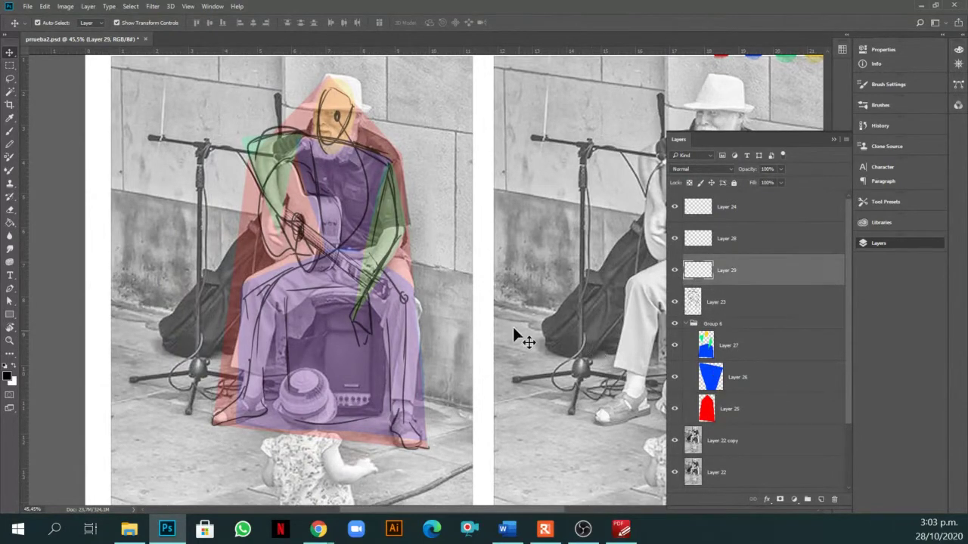
pyautogui.press('b')
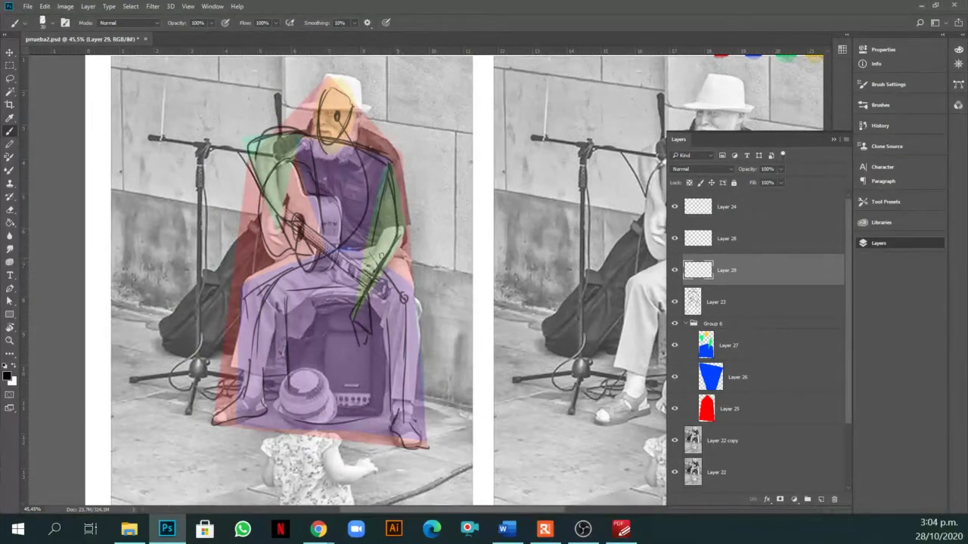
pyautogui.moveTo(362, 251)
pyautogui.mouseDown()
pyautogui.moveTo(425, 309)
pyautogui.moveTo(335, 412)
pyautogui.moveTo(317, 452)
pyautogui.mouseUp()
pyautogui.hotkey('ctrl', 'z')
pyautogui.hotkey('ctrl', 'z')
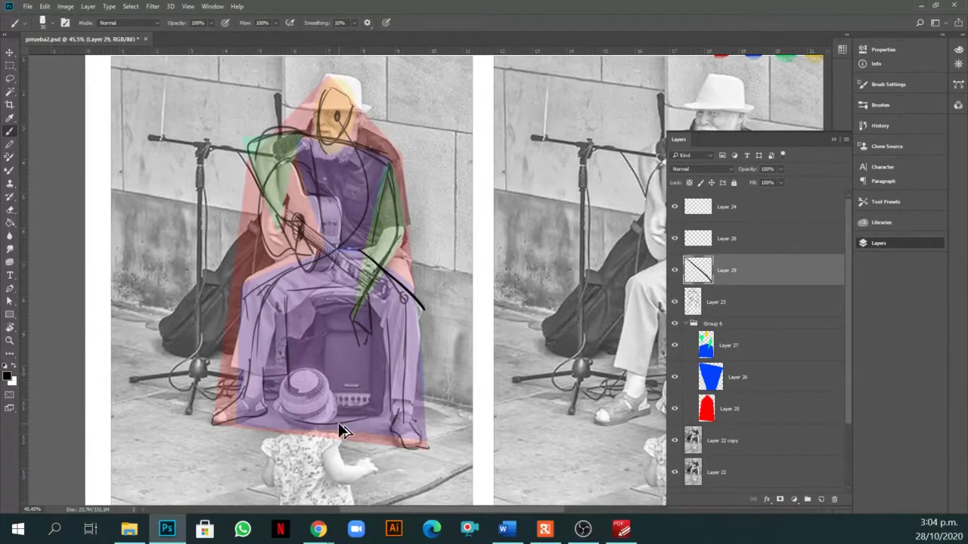
pyautogui.hotkey('ctrl', 'z')
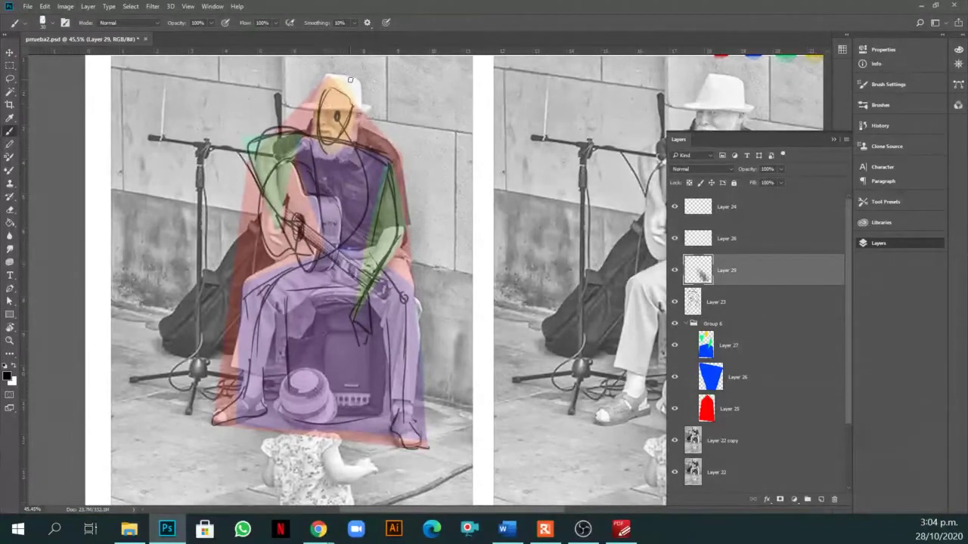
# Reduce the line sketch's opacity to 38%, toggle both photo layers to check them, and reselect the drawing layer, Layer 29.
pyautogui.click(718, 302)
pyautogui.click(781, 168)
pyautogui.moveTo(783, 183); pyautogui.dragTo(773, 183)
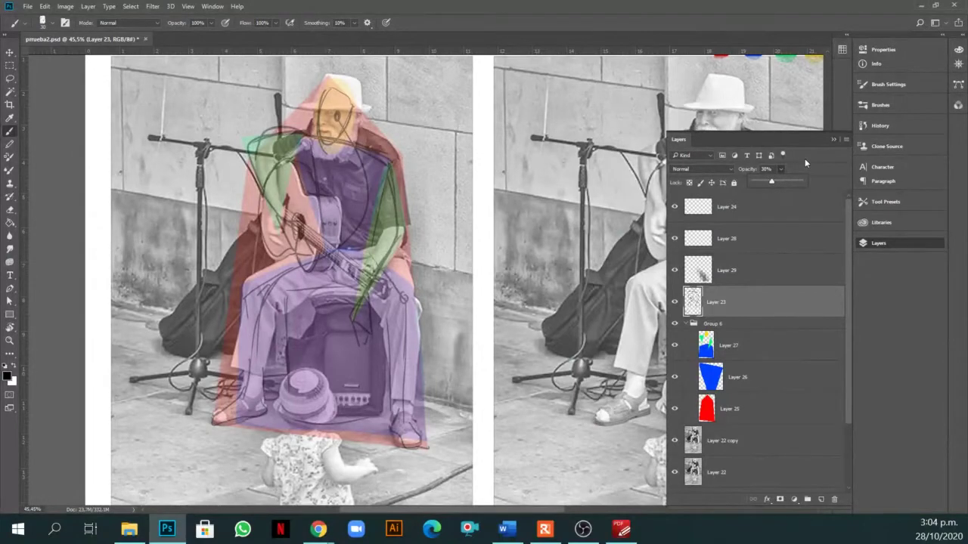
pyautogui.click(675, 443)
pyautogui.click(675, 445)
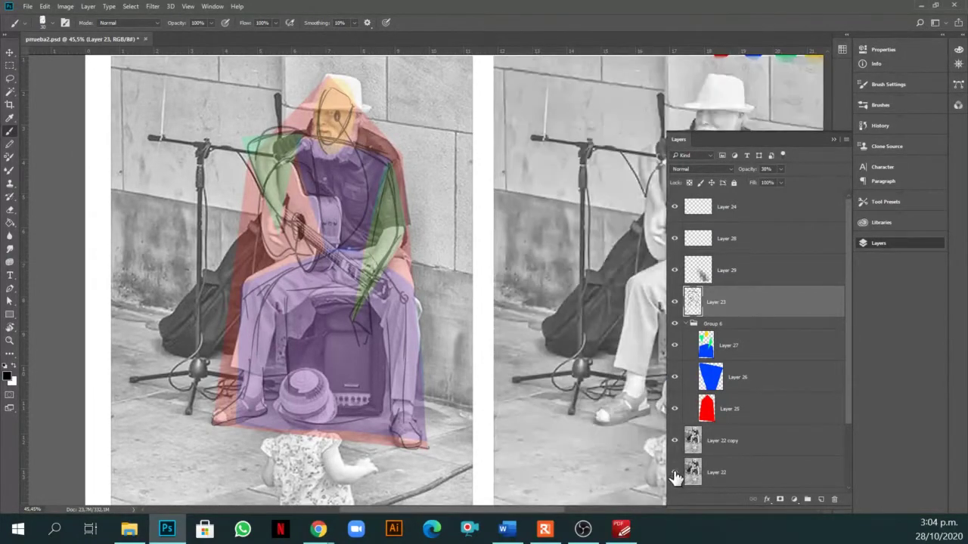
pyautogui.click(675, 475)
pyautogui.click(675, 475)
pyautogui.click(707, 281)
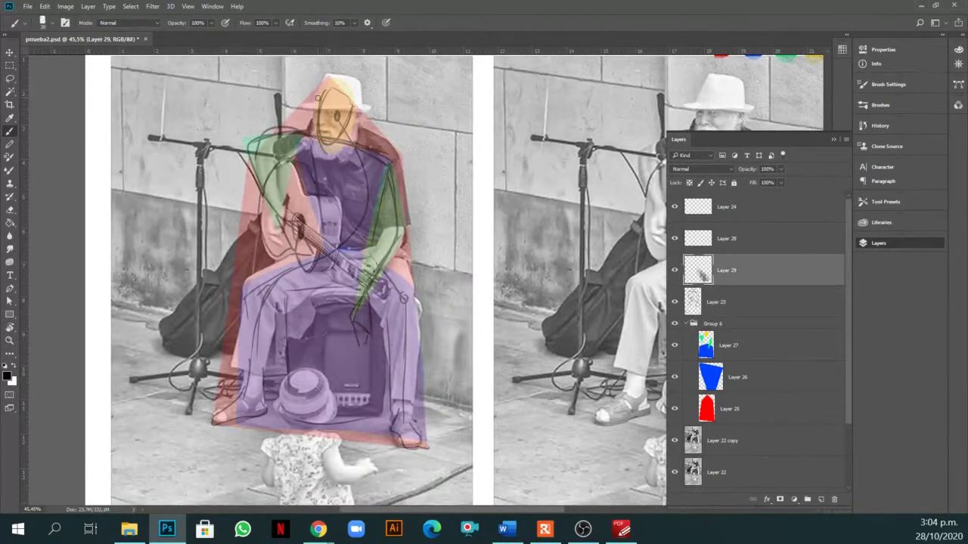
# Try to sketch a black hat and the start of the face over the guitarist's head.
pyautogui.moveTo(320, 92)
pyautogui.mouseDown()
pyautogui.moveTo(351, 88)
pyautogui.moveTo(303, 104)
pyautogui.moveTo(385, 101)
pyautogui.mouseUp()
pyautogui.moveTo(320, 98); pyautogui.dragTo(352, 96)
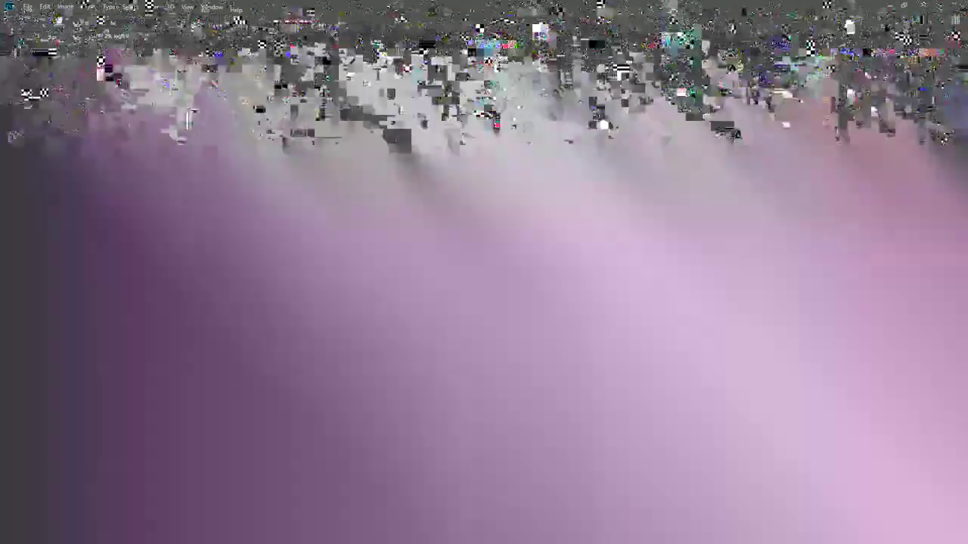
pyautogui.moveTo(410, 166); pyautogui.dragTo(425, 246)
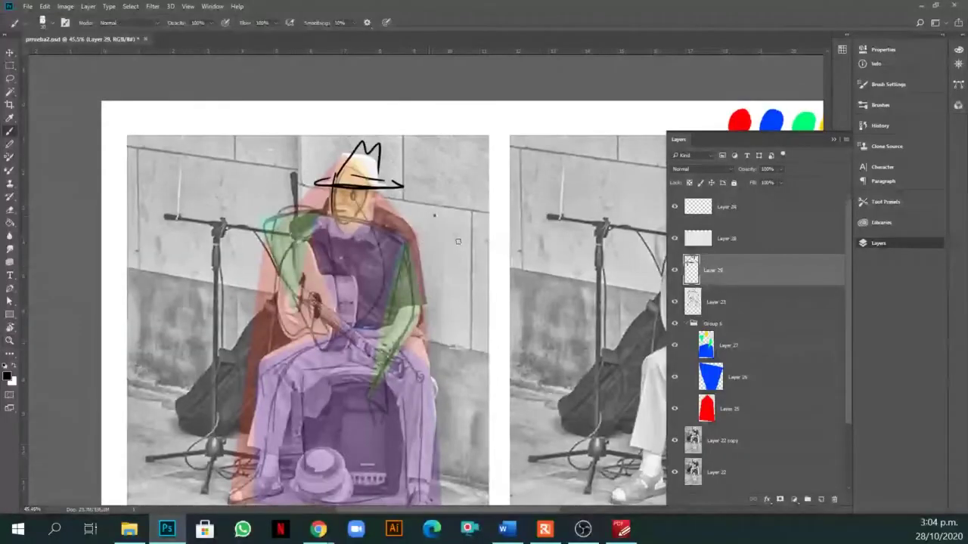
# Make the brush smaller and erase the rough hat and face strokes around the guitarist's head.
pyautogui.rightClick(457, 241)
pyautogui.press('Return')
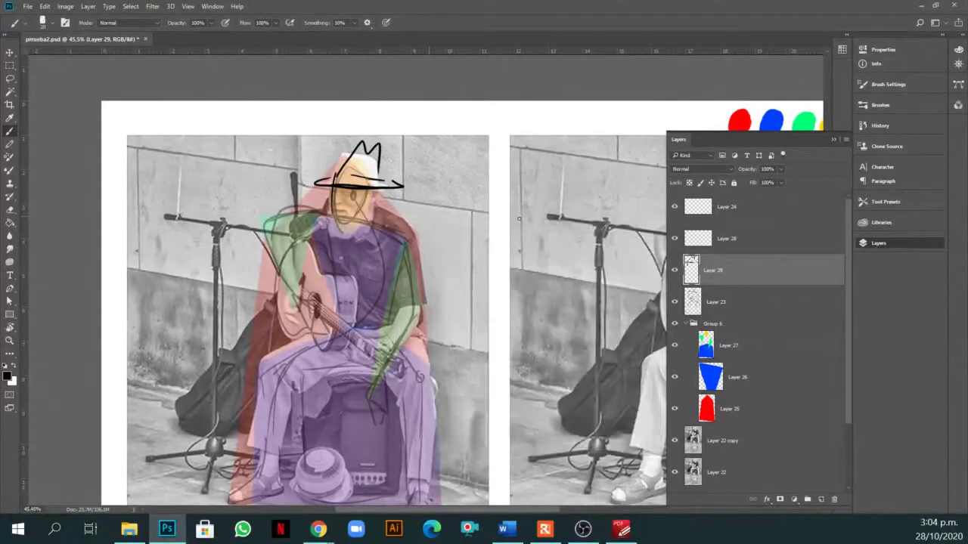
pyautogui.press('e')
pyautogui.scroll(1, 405, 187)
pyautogui.moveTo(365, 145)
pyautogui.mouseDown()
pyautogui.moveTo(332, 172)
pyautogui.moveTo(325, 166)
pyautogui.moveTo(363, 185)
pyautogui.moveTo(401, 185)
pyautogui.moveTo(382, 170)
pyautogui.mouseUp()
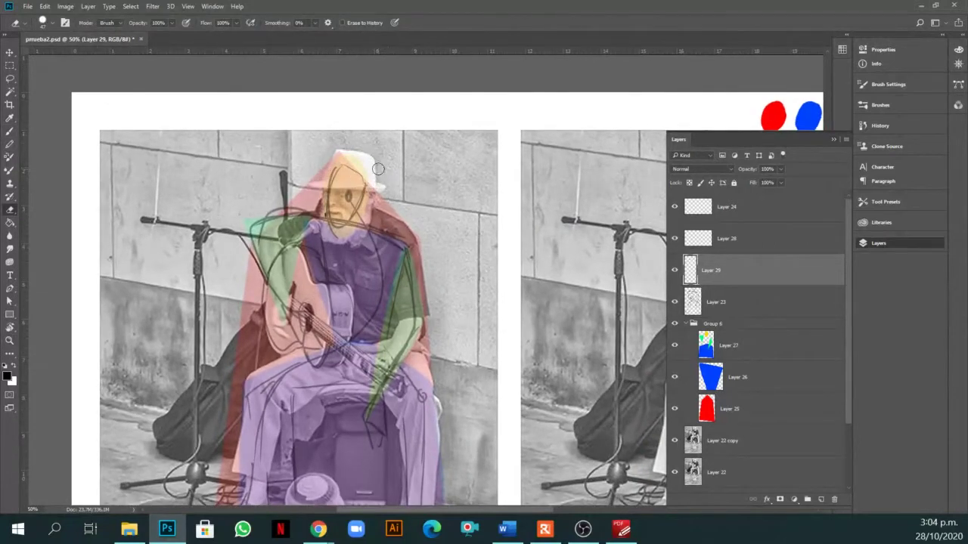
# Draw the guitarist's face in black with its jaw outline, ear, nose, mouth and eye.
pyautogui.press('b')
pyautogui.moveTo(324, 186)
pyautogui.mouseDown()
pyautogui.moveTo(329, 246)
pyautogui.moveTo(326, 228)
pyautogui.moveTo(349, 244)
pyautogui.moveTo(371, 198)
pyautogui.mouseUp()
pyautogui.scroll(1, 331, 203)
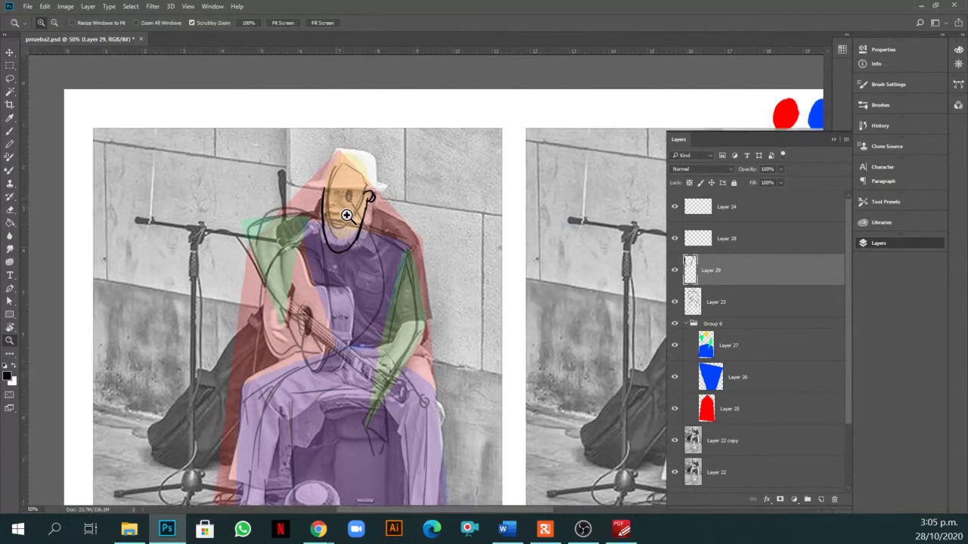
pyautogui.moveTo(327, 182)
pyautogui.mouseDown()
pyautogui.moveTo(320, 201)
pyautogui.moveTo(339, 210)
pyautogui.mouseUp()
pyautogui.click(342, 185)
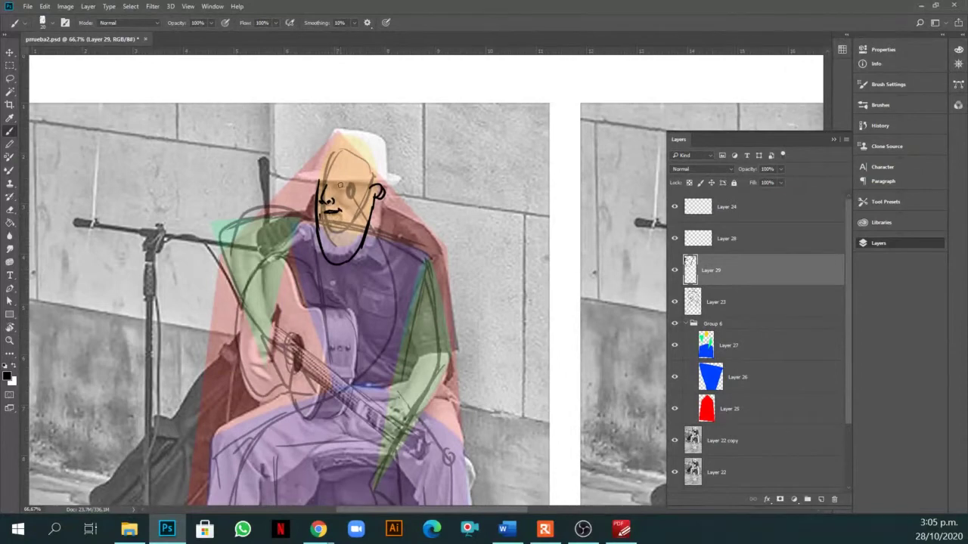
# Draw a flat hat brim above the eyes and a tall, pointed crown in black, redoing the first brim stroke.
pyautogui.moveTo(297, 175)
pyautogui.mouseDown()
pyautogui.moveTo(416, 180)
pyautogui.moveTo(397, 189)
pyautogui.moveTo(421, 180)
pyautogui.mouseUp()
pyautogui.hotkey('ctrl', 'z')
pyautogui.moveTo(325, 172)
pyautogui.mouseDown()
pyautogui.moveTo(378, 133)
pyautogui.moveTo(384, 170)
pyautogui.moveTo(372, 118)
pyautogui.moveTo(384, 156)
pyautogui.mouseUp()
pyautogui.moveTo(328, 174); pyautogui.dragTo(405, 174)
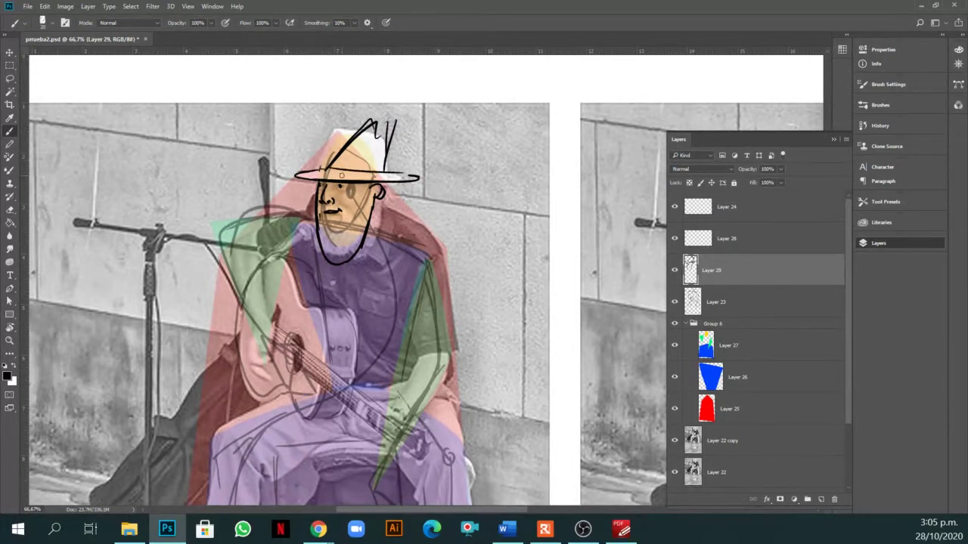
pyautogui.moveTo(343, 136)
pyautogui.mouseDown()
pyautogui.moveTo(323, 168)
pyautogui.moveTo(349, 138)
pyautogui.moveTo(367, 137)
pyautogui.moveTo(378, 156)
pyautogui.mouseUp()
pyautogui.moveTo(320, 161); pyautogui.dragTo(364, 115)
pyautogui.moveTo(392, 120); pyautogui.dragTo(375, 169)
# Add a moustache and beard marks around the mouth and draw black sunglasses under the hat brim.
pyautogui.scroll(-2, 443, 195)
pyautogui.moveTo(314, 161)
pyautogui.mouseDown()
pyautogui.moveTo(323, 166)
pyautogui.moveTo(346, 146)
pyautogui.moveTo(338, 169)
pyautogui.moveTo(337, 159)
pyautogui.moveTo(367, 155)
pyautogui.moveTo(360, 165)
pyautogui.mouseUp()
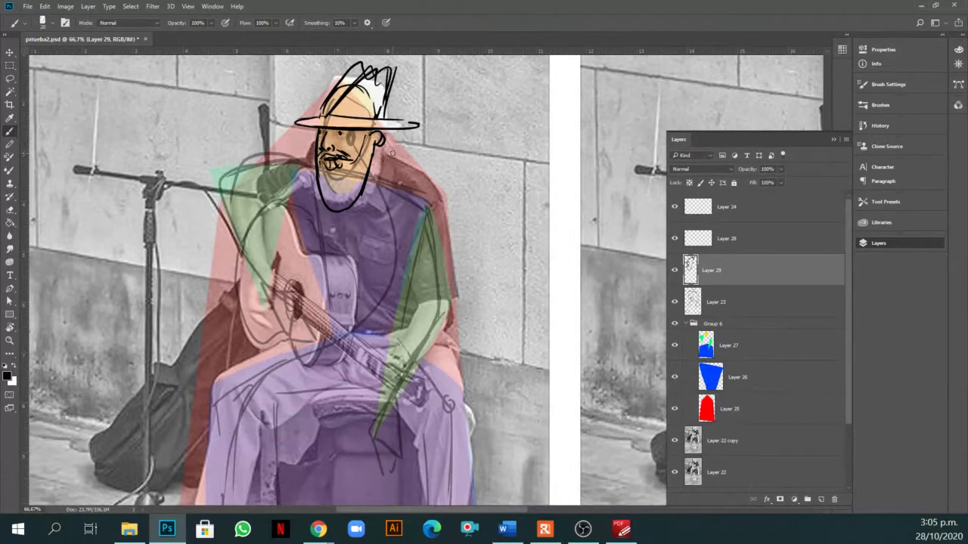
pyautogui.moveTo(360, 132)
pyautogui.mouseDown()
pyautogui.moveTo(304, 131)
pyautogui.moveTo(353, 141)
pyautogui.moveTo(333, 139)
pyautogui.moveTo(375, 133)
pyautogui.moveTo(385, 148)
pyautogui.mouseUp()
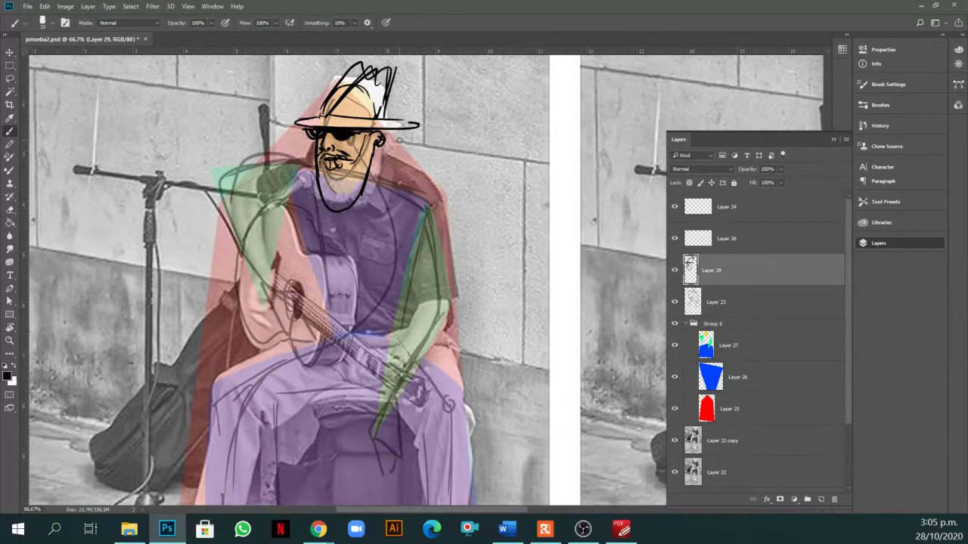
pyautogui.scroll(-3, 398, 140)
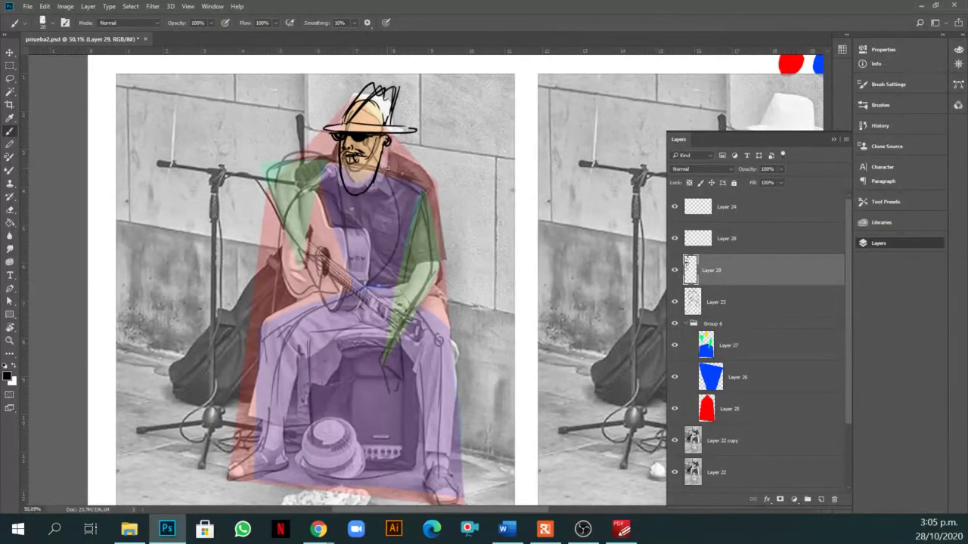
pyautogui.press('v')
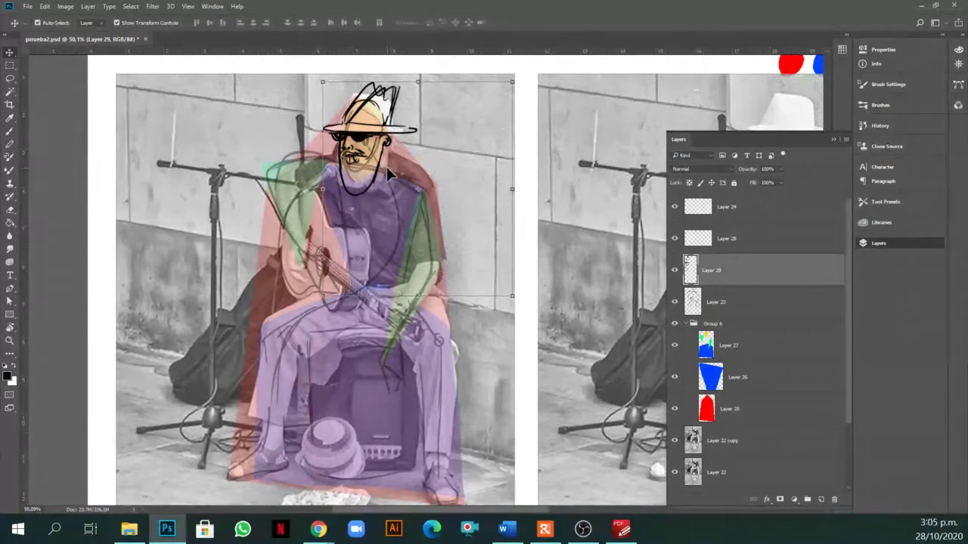
# Nudge the drawn head and hat left and down so the face sits lower and further forward on the body sketch.
pyautogui.hotkey('shift', 'Left')
pyautogui.hotkey('shift', 'Left')
pyautogui.hotkey('shift', 'Down')
pyautogui.hotkey('shift', 'Down')
pyautogui.hotkey('shift', 'Down')
pyautogui.hotkey('shift', 'Left')
pyautogui.hotkey('shift', 'Left')
pyautogui.hotkey('shift', 'Down')
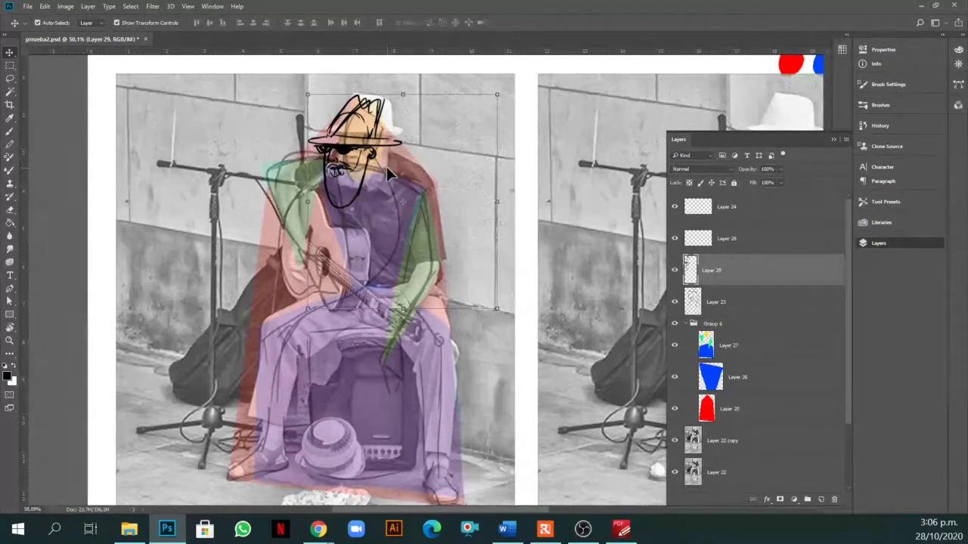
# On a new layer, draw the figure's lowered arm in black from the neck and shoulder to the hanging hand with fingers.
pyautogui.press('b')
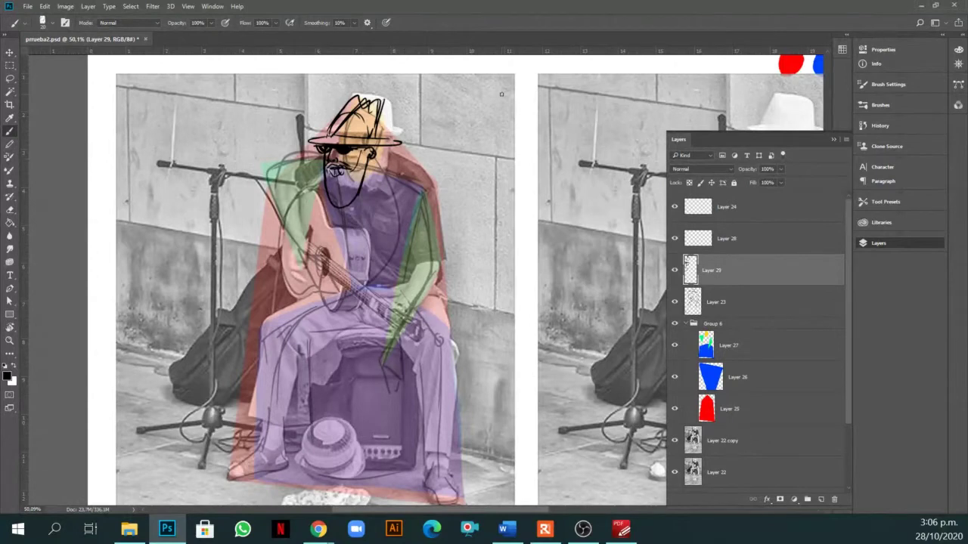
pyautogui.click(820, 500)
pyautogui.moveTo(371, 161)
pyautogui.mouseDown()
pyautogui.moveTo(420, 194)
pyautogui.moveTo(437, 285)
pyautogui.mouseUp()
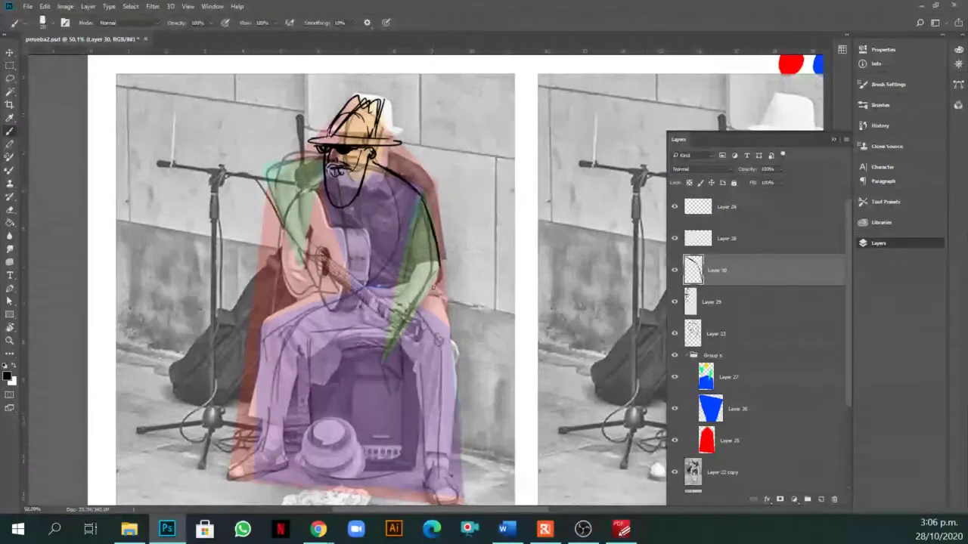
pyautogui.moveTo(406, 232); pyautogui.dragTo(400, 314)
pyautogui.moveTo(412, 279)
pyautogui.mouseDown()
pyautogui.moveTo(384, 354)
pyautogui.moveTo(389, 337)
pyautogui.moveTo(405, 335)
pyautogui.mouseUp()
pyautogui.moveTo(426, 301)
pyautogui.mouseDown()
pyautogui.moveTo(401, 347)
pyautogui.moveTo(404, 368)
pyautogui.moveTo(391, 370)
pyautogui.moveTo(383, 349)
pyautogui.moveTo(378, 370)
pyautogui.moveTo(384, 357)
pyautogui.moveTo(390, 386)
pyautogui.moveTo(387, 363)
pyautogui.moveTo(397, 385)
pyautogui.moveTo(402, 372)
pyautogui.moveTo(384, 366)
pyautogui.moveTo(385, 383)
pyautogui.moveTo(392, 363)
pyautogui.moveTo(389, 391)
pyautogui.mouseUp()
pyautogui.press('e')
pyautogui.press('b')
pyautogui.moveTo(395, 361)
pyautogui.mouseDown()
pyautogui.moveTo(392, 389)
pyautogui.moveTo(404, 387)
pyautogui.mouseUp()
pyautogui.moveTo(437, 266); pyautogui.dragTo(431, 282)
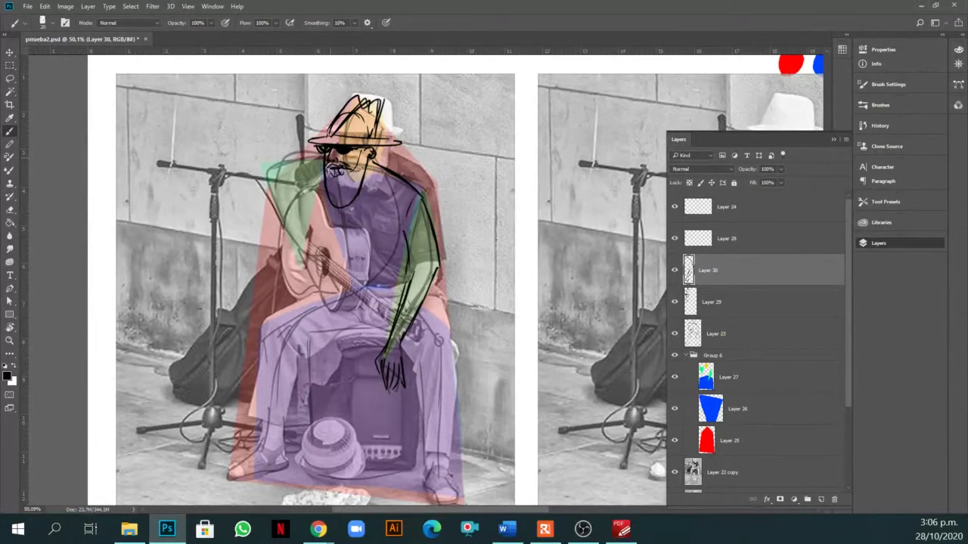
# Draw the raised, bent arm in black with its shoulder, pointed elbow, forearm and hand, redoing the rounded shoulder corner.
pyautogui.moveTo(324, 158)
pyautogui.mouseDown()
pyautogui.moveTo(275, 157)
pyautogui.moveTo(263, 177)
pyautogui.mouseUp()
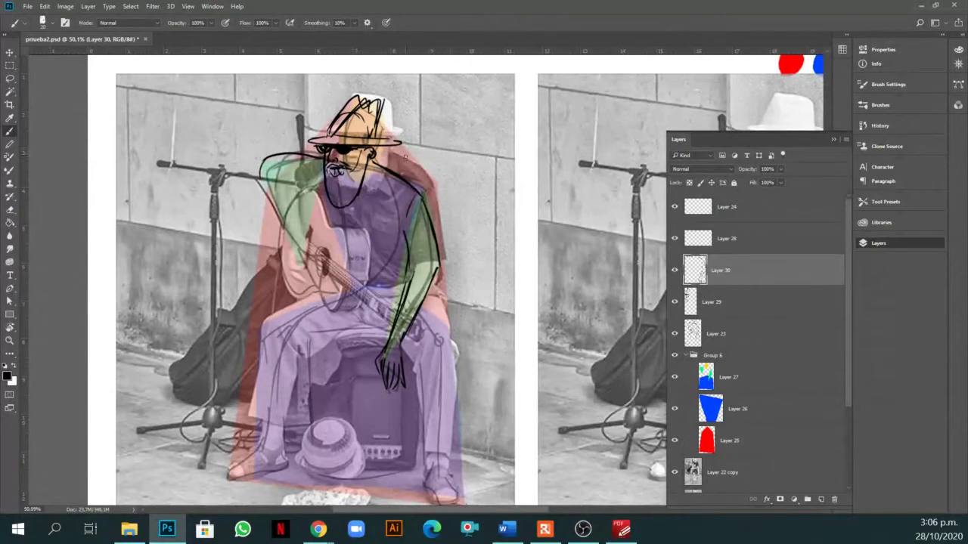
pyautogui.moveTo(269, 179)
pyautogui.mouseDown()
pyautogui.moveTo(300, 266)
pyautogui.moveTo(324, 167)
pyautogui.mouseUp()
pyautogui.hotkey('ctrl', 'z')
pyautogui.moveTo(262, 173); pyautogui.dragTo(296, 253)
pyautogui.moveTo(296, 190); pyautogui.dragTo(313, 254)
pyautogui.moveTo(313, 190)
pyautogui.mouseDown()
pyautogui.moveTo(294, 180)
pyautogui.moveTo(310, 190)
pyautogui.mouseUp()
pyautogui.press('e')
pyautogui.moveTo(272, 162)
pyautogui.mouseDown()
pyautogui.moveTo(302, 156)
pyautogui.moveTo(257, 180)
pyautogui.mouseUp()
pyautogui.press('b')
pyautogui.moveTo(320, 155)
pyautogui.mouseDown()
pyautogui.moveTo(257, 166)
pyautogui.moveTo(254, 178)
pyautogui.mouseUp()
pyautogui.moveTo(293, 246); pyautogui.dragTo(337, 263)
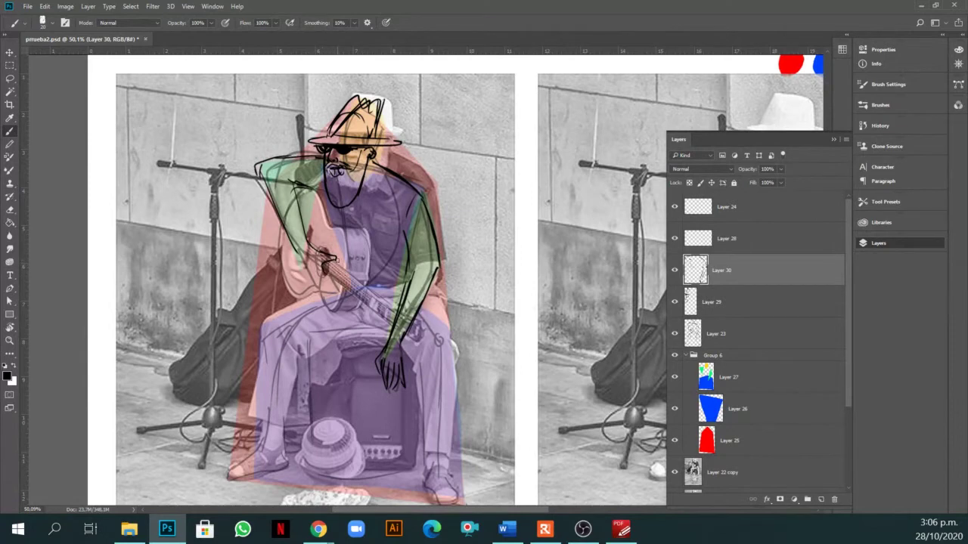
# Draw the guitar's body outline in black around the strumming hand, from the chest to the lap.
pyautogui.press('e')
pyautogui.press('b')
pyautogui.moveTo(327, 264)
pyautogui.mouseDown()
pyautogui.moveTo(322, 291)
pyautogui.moveTo(340, 293)
pyautogui.mouseUp()
pyautogui.moveTo(305, 257); pyautogui.dragTo(317, 289)
pyautogui.scroll(-1, 447, 319)
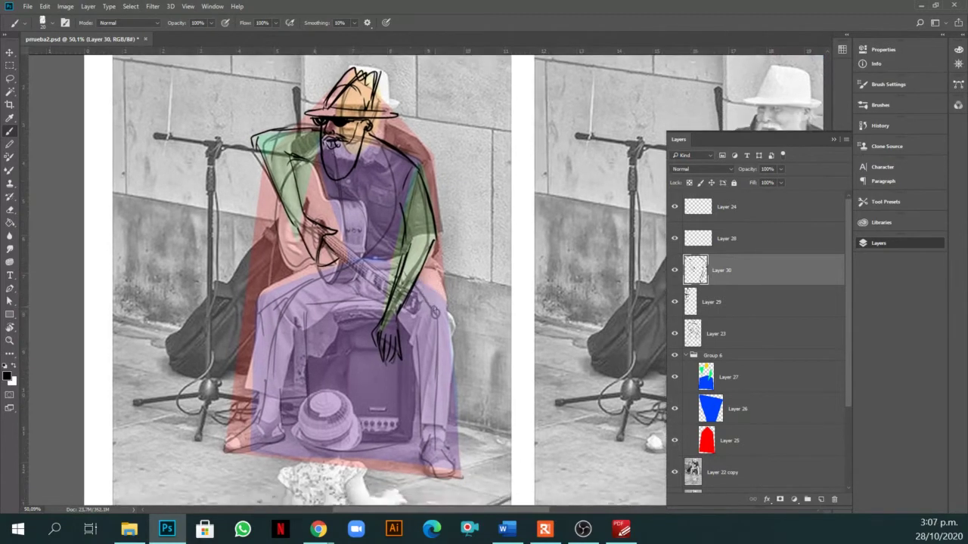
pyautogui.moveTo(413, 290); pyautogui.dragTo(398, 326)
pyautogui.moveTo(307, 161)
pyautogui.mouseDown()
pyautogui.moveTo(325, 195)
pyautogui.moveTo(298, 272)
pyautogui.moveTo(317, 269)
pyautogui.moveTo(340, 285)
pyautogui.mouseUp()
pyautogui.moveTo(327, 190)
pyautogui.mouseDown()
pyautogui.moveTo(342, 202)
pyautogui.moveTo(348, 245)
pyautogui.moveTo(364, 263)
pyautogui.moveTo(336, 286)
pyautogui.mouseUp()
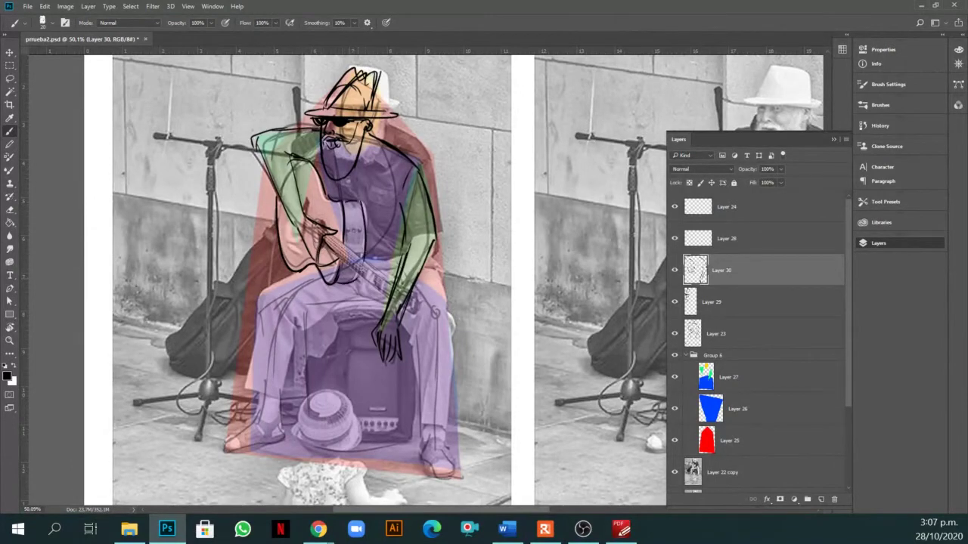
# Draw the guitar's long neck as diagonal lines from the strumming hand across the lap to the lowered arm.
pyautogui.moveTo(326, 171); pyautogui.dragTo(315, 161)
pyautogui.moveTo(320, 228); pyautogui.dragTo(399, 295)
pyautogui.moveTo(331, 250); pyautogui.dragTo(407, 307)
pyautogui.moveTo(369, 266); pyautogui.dragTo(418, 304)
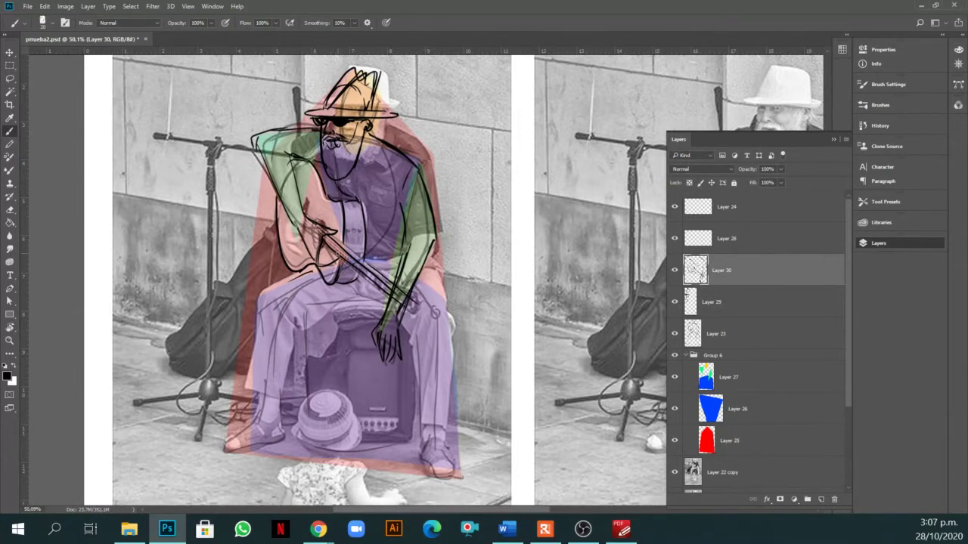
# Draw both seated legs in black with thighs, knees, shins and bare pointed feet.
pyautogui.moveTo(313, 267); pyautogui.dragTo(264, 290)
pyautogui.moveTo(359, 294)
pyautogui.mouseDown()
pyautogui.moveTo(302, 319)
pyautogui.moveTo(292, 338)
pyautogui.mouseUp()
pyautogui.moveTo(281, 299); pyautogui.dragTo(268, 373)
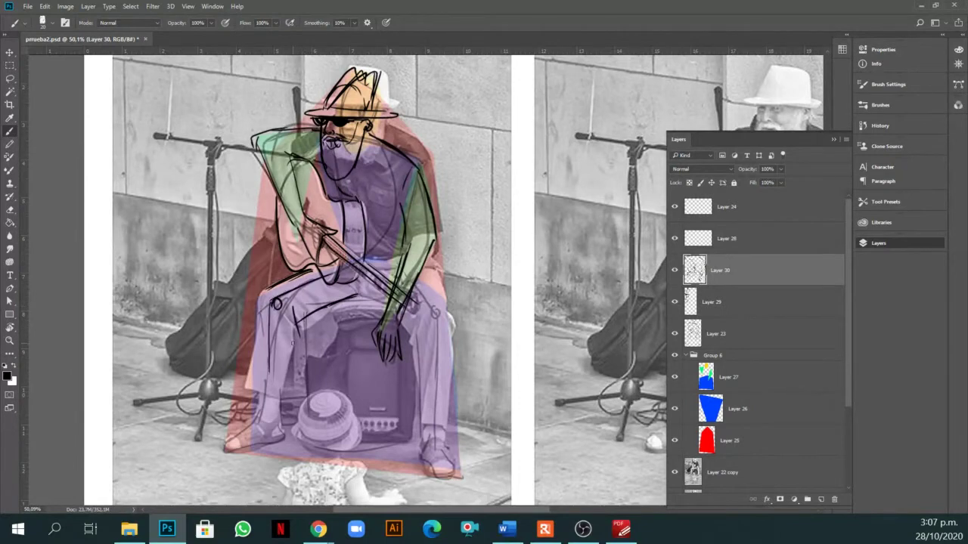
pyautogui.moveTo(265, 289); pyautogui.dragTo(259, 423)
pyautogui.moveTo(295, 311)
pyautogui.mouseDown()
pyautogui.moveTo(281, 357)
pyautogui.moveTo(280, 426)
pyautogui.moveTo(256, 432)
pyautogui.moveTo(257, 401)
pyautogui.moveTo(232, 443)
pyautogui.moveTo(220, 440)
pyautogui.moveTo(235, 448)
pyautogui.moveTo(286, 426)
pyautogui.mouseUp()
pyautogui.moveTo(296, 324); pyautogui.dragTo(284, 383)
pyautogui.moveTo(365, 290)
pyautogui.mouseDown()
pyautogui.moveTo(411, 332)
pyautogui.moveTo(422, 463)
pyautogui.moveTo(446, 481)
pyautogui.moveTo(460, 474)
pyautogui.moveTo(449, 457)
pyautogui.moveTo(449, 320)
pyautogui.mouseUp()
pyautogui.moveTo(421, 272)
pyautogui.mouseDown()
pyautogui.moveTo(454, 325)
pyautogui.moveTo(424, 275)
pyautogui.moveTo(440, 298)
pyautogui.mouseUp()
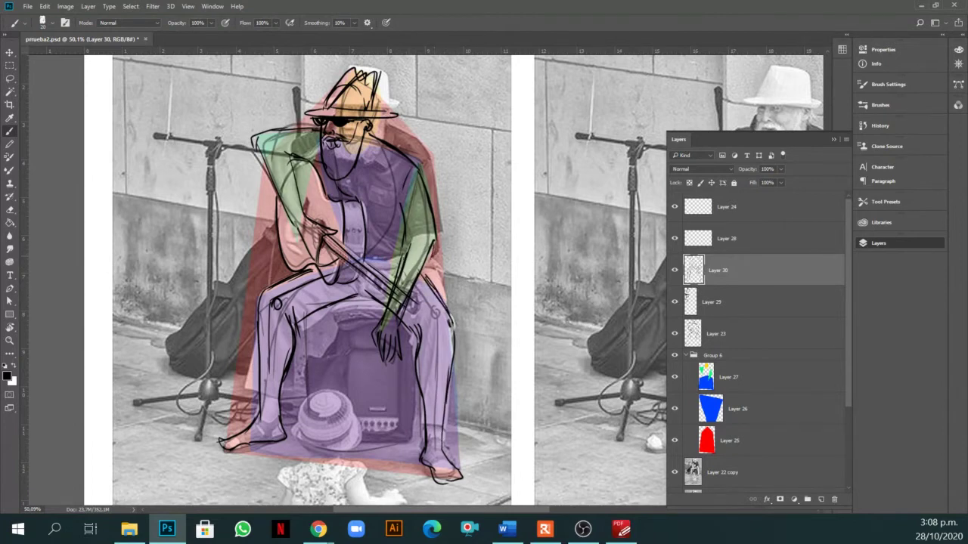
# Add crease lines to the shirt's torso and reinforce the outline of the foot under the raised arm.
pyautogui.moveTo(385, 183)
pyautogui.mouseDown()
pyautogui.moveTo(359, 247)
pyautogui.moveTo(403, 203)
pyautogui.mouseUp()
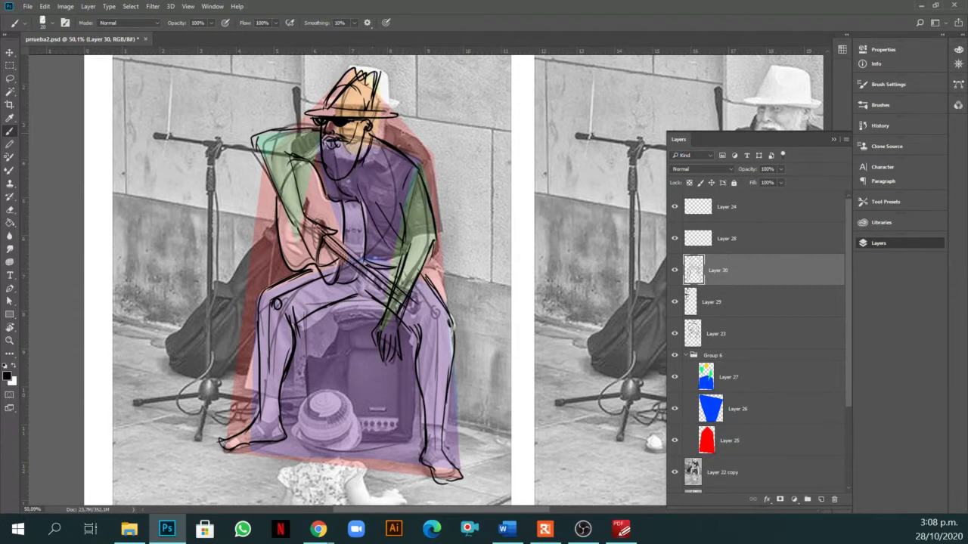
pyautogui.moveTo(407, 252); pyautogui.dragTo(402, 221)
pyautogui.moveTo(251, 420); pyautogui.dragTo(217, 442)
# Outline the box seat in black between the legs with its vertical sides and bottom edge.
pyautogui.moveTo(415, 342); pyautogui.dragTo(414, 442)
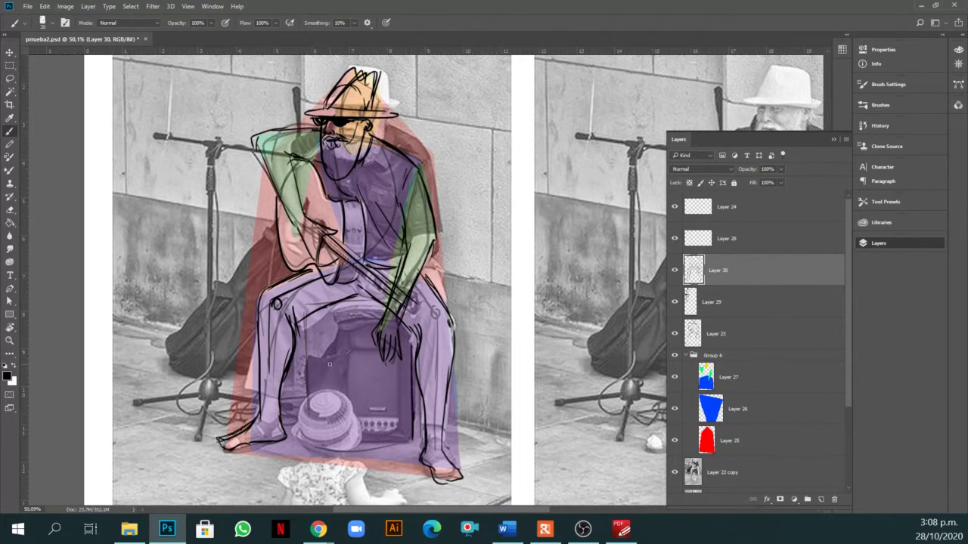
pyautogui.moveTo(303, 319)
pyautogui.mouseDown()
pyautogui.moveTo(301, 434)
pyautogui.moveTo(399, 439)
pyautogui.mouseUp()
pyautogui.moveTo(318, 437)
pyautogui.mouseDown()
pyautogui.moveTo(418, 442)
pyautogui.moveTo(417, 428)
pyautogui.mouseUp()
# Collapse Group 6 and hide the guitarist photo on Layer 22 beneath the drawing.
pyautogui.scroll(-1, 393, 345)
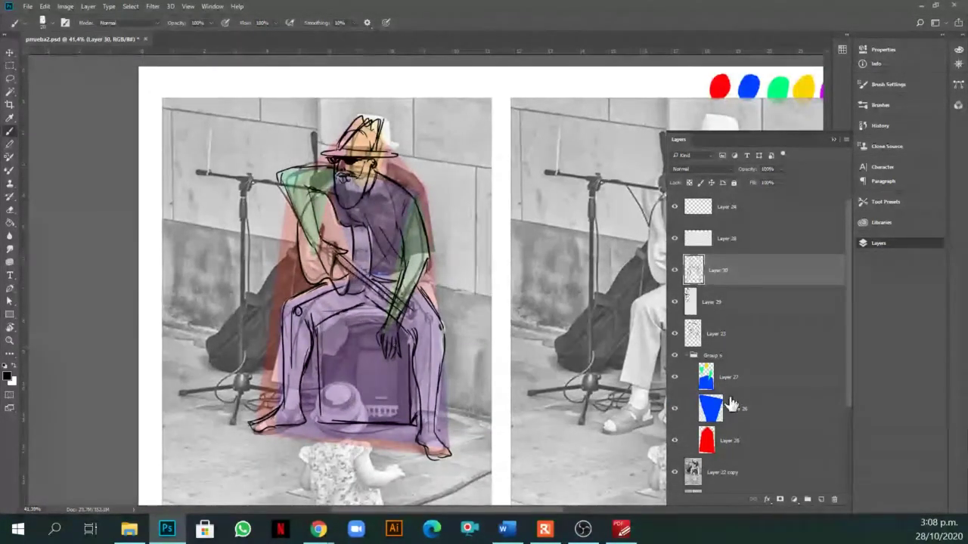
pyautogui.click(686, 356)
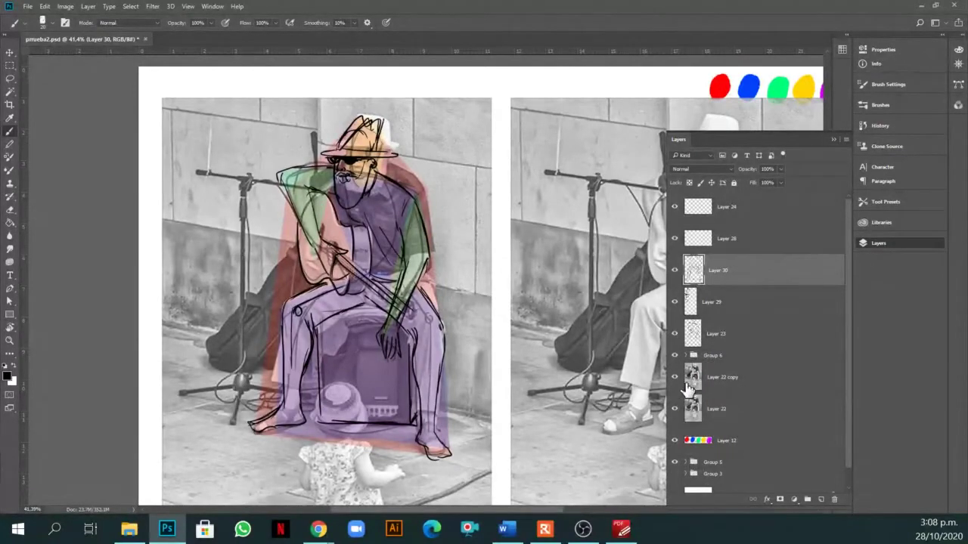
pyautogui.scroll(1, 522, 291)
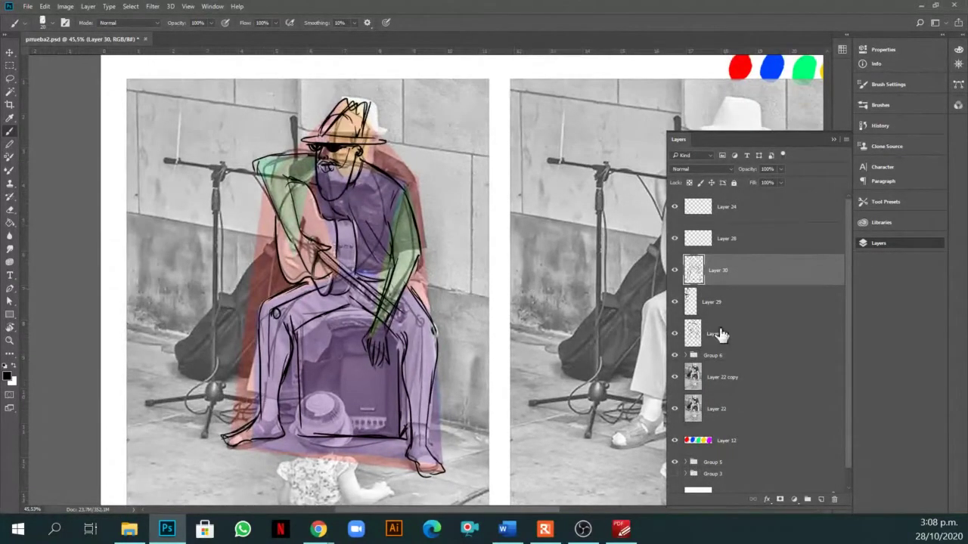
pyautogui.click(675, 376)
pyautogui.click(674, 376)
pyautogui.click(675, 409)
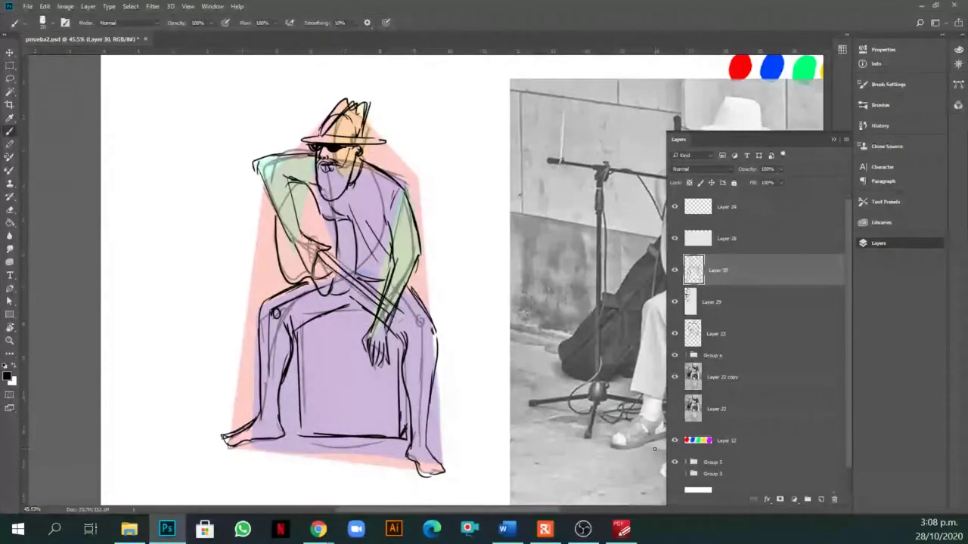
pyautogui.scroll(-1, 398, 207)
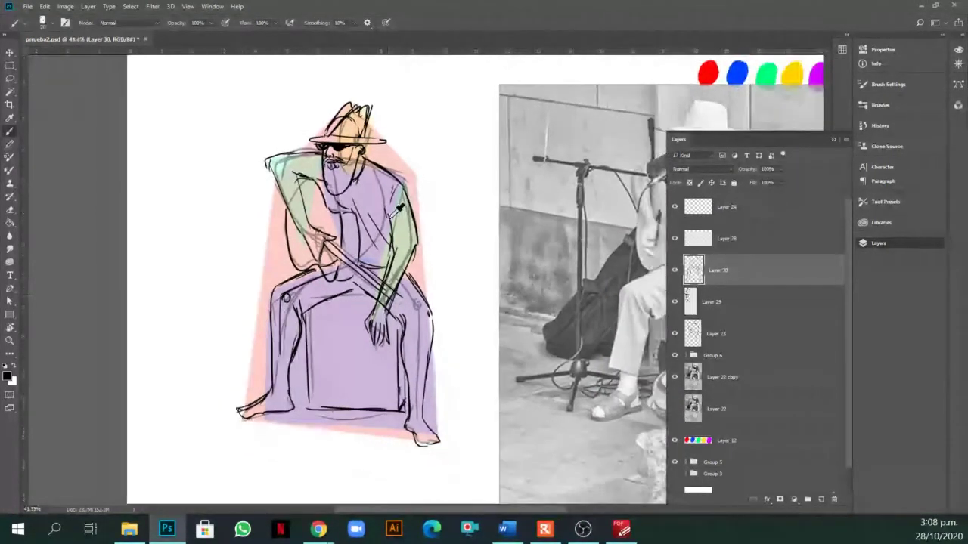
pyautogui.scroll(-1, 398, 207)
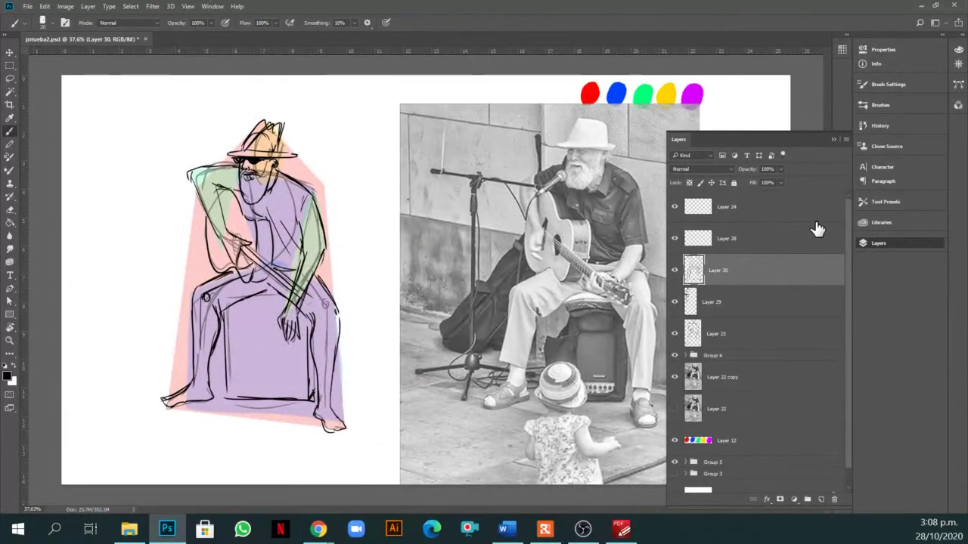
# Compare the drawing with and without the body line art on Layer 30 and the construction sketch on Layer 23.
pyautogui.click(674, 271)
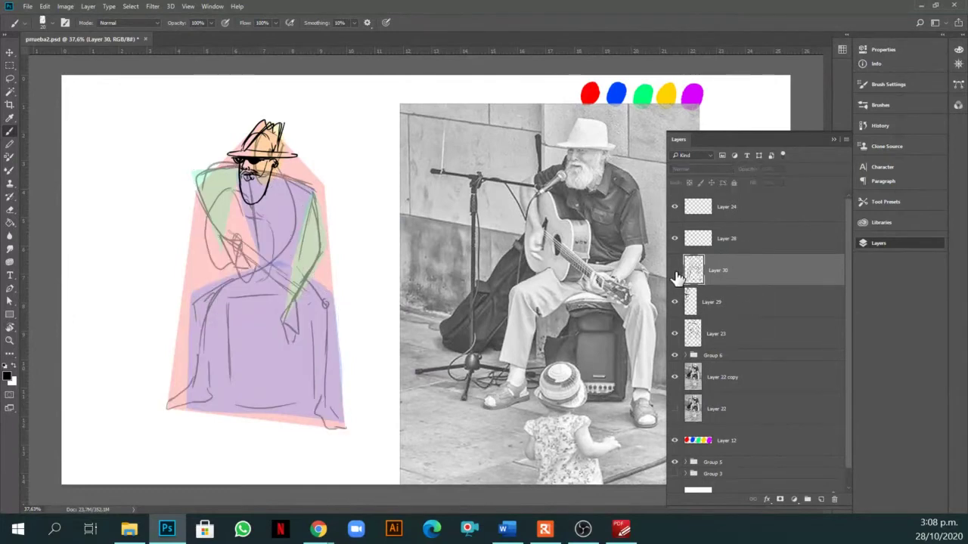
pyautogui.click(675, 271)
pyautogui.click(679, 338)
pyautogui.click(678, 337)
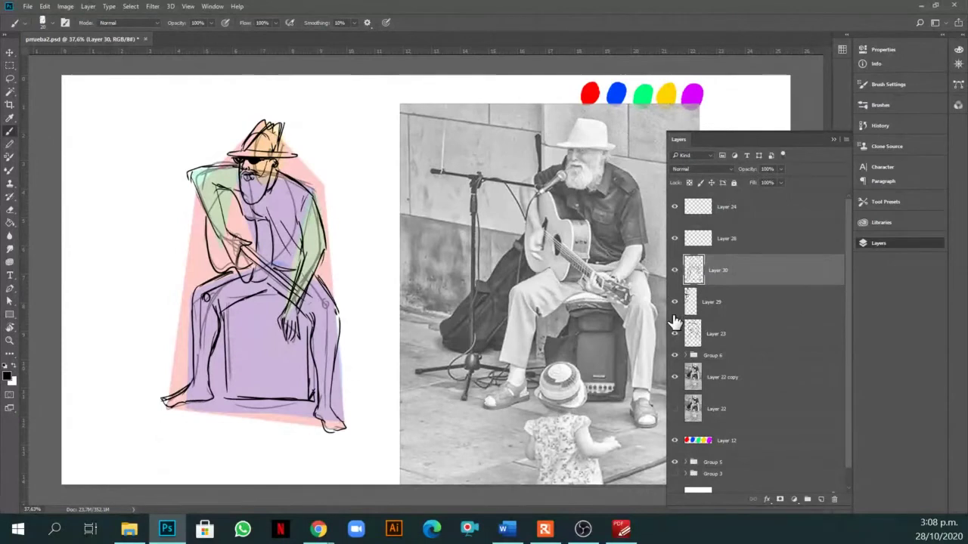
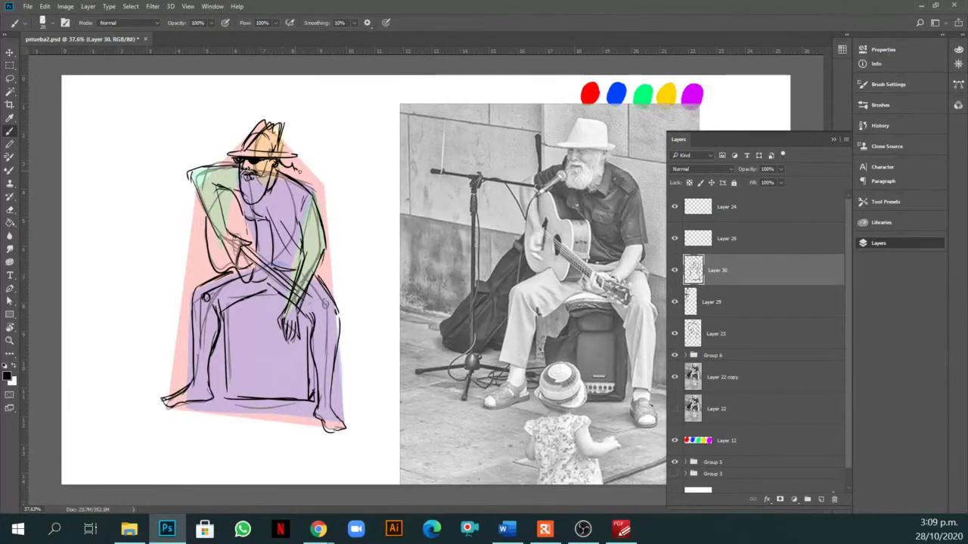
# Draw wavy hair behind the head below the hat brim, and select Layer 29 to check the head with its visibility off and on.
pyautogui.moveTo(270, 170); pyautogui.dragTo(265, 192)
pyautogui.press('v')
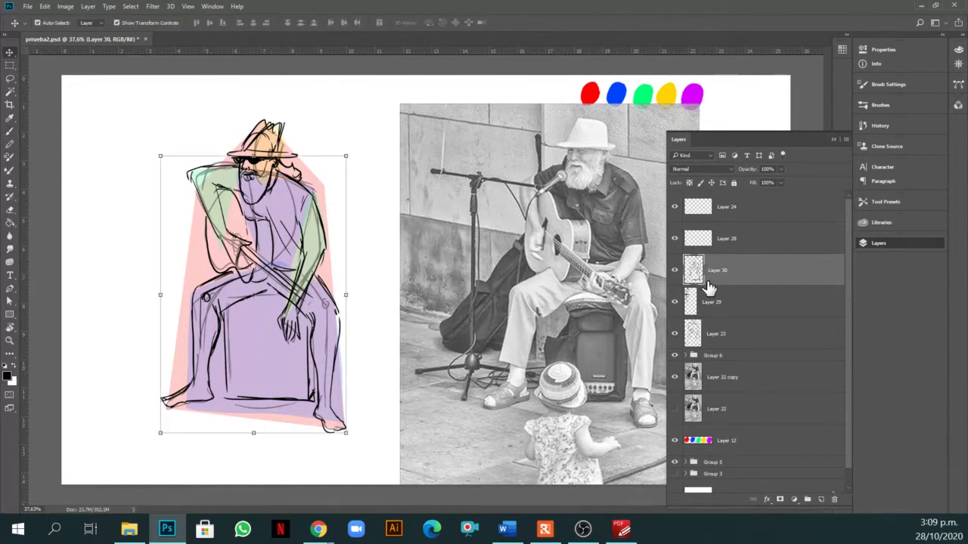
pyautogui.click(707, 306)
pyautogui.click(674, 303)
pyautogui.click(674, 304)
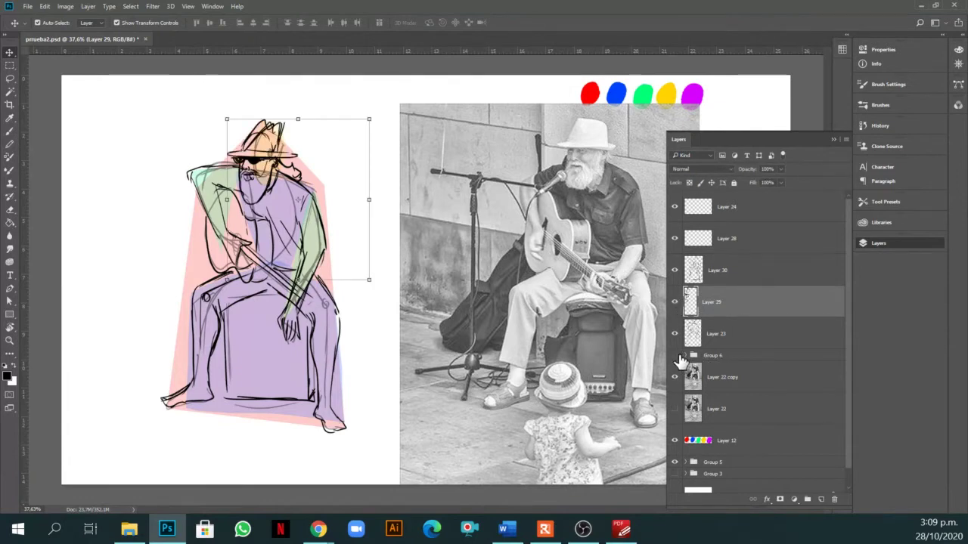
# Toggle the coloured shapes in Group 6 and the Layer 23 sketch to compare them, leaving both hidden.
pyautogui.click(675, 356)
pyautogui.click(675, 356)
pyautogui.click(675, 356)
pyautogui.click(675, 356)
pyautogui.click(676, 356)
pyautogui.click(674, 359)
pyautogui.click(673, 359)
pyautogui.click(674, 359)
pyautogui.click(674, 335)
pyautogui.click(674, 335)
pyautogui.click(674, 335)
pyautogui.click(675, 334)
pyautogui.click(674, 335)
# Group Layer 29 and Layer 30 together and lower the group's opacity to 22%.
pyautogui.click(706, 306)
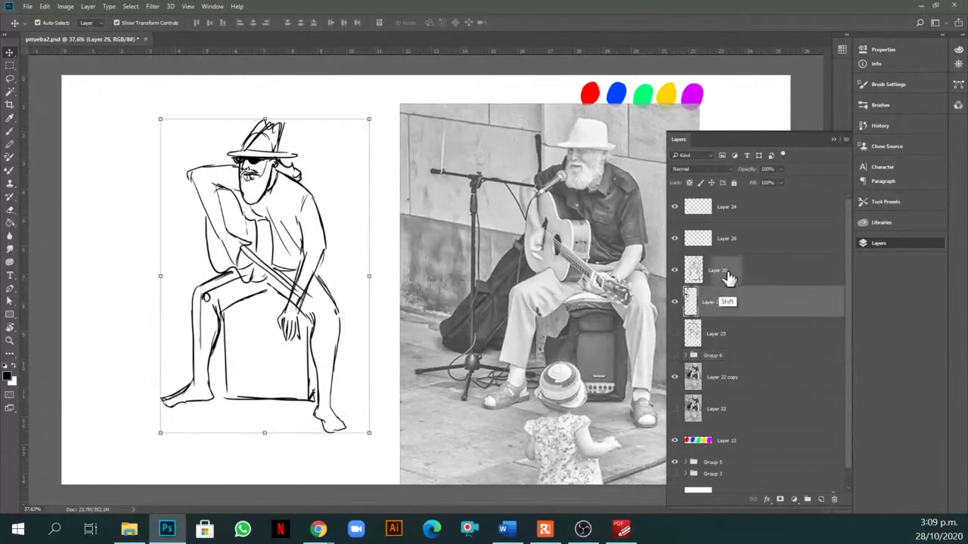
pyautogui.keyDown('shift'); pyautogui.click(719, 274); pyautogui.keyUp('shift')
pyautogui.hotkey('ctrl', 'g')
pyautogui.click(780, 169)
pyautogui.moveTo(782, 182); pyautogui.dragTo(743, 178)
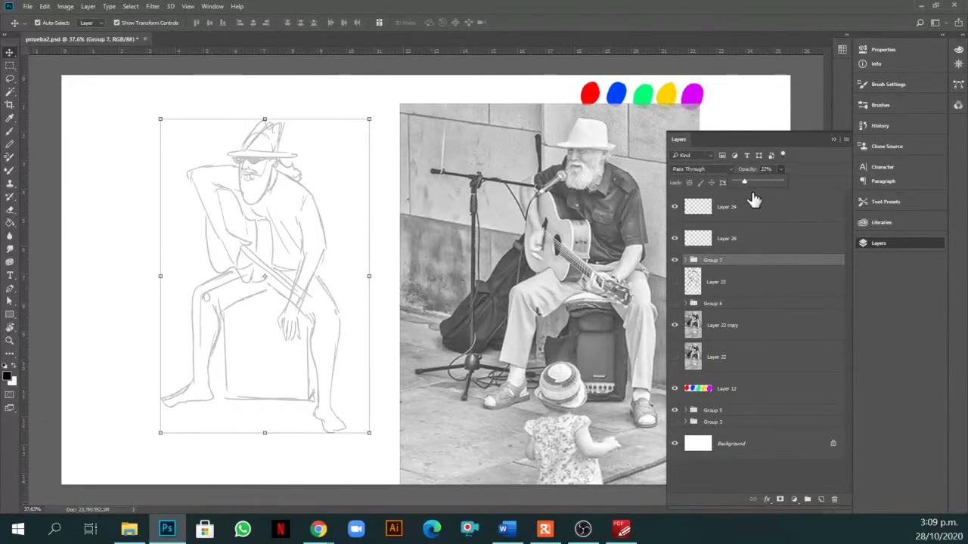
# Compare the faded sketch with Group 6 and Group 7 switched on and off, and activate Layer 28 for the Brush.
pyautogui.click(675, 303)
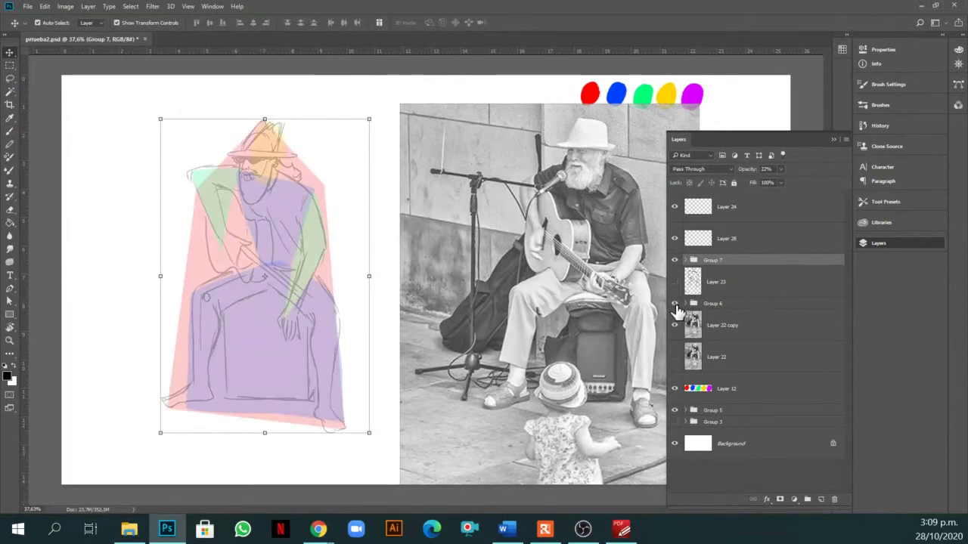
pyautogui.click(675, 304)
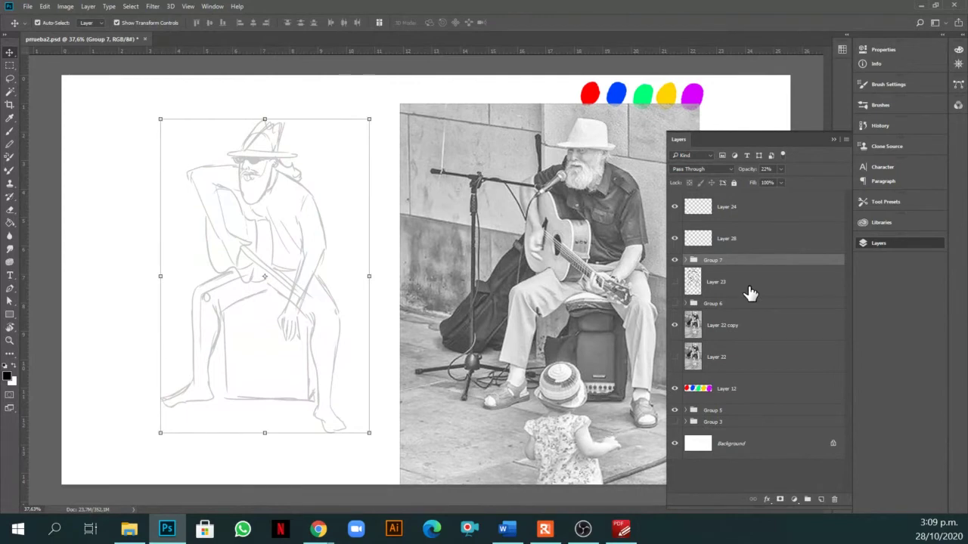
pyautogui.click(675, 260)
pyautogui.click(675, 260)
pyautogui.click(692, 240)
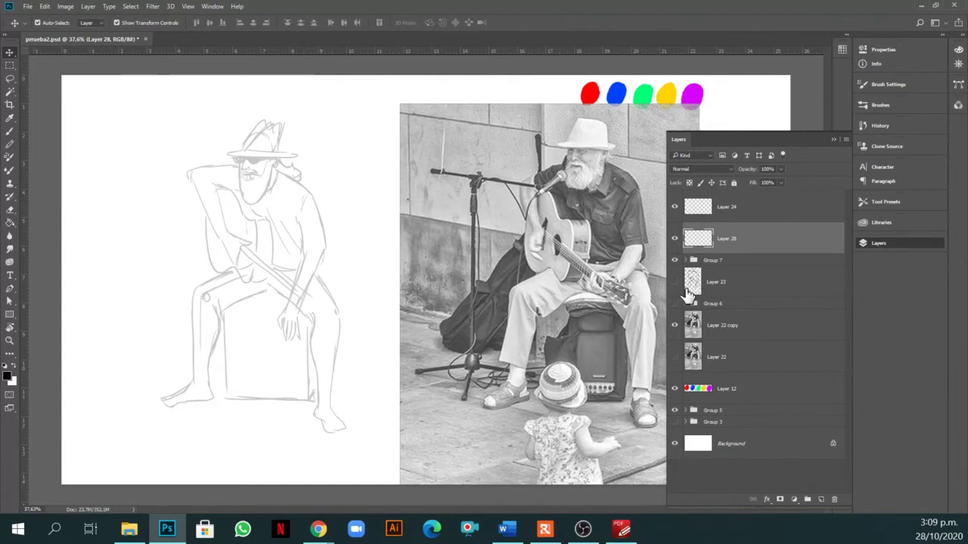
pyautogui.press('b')
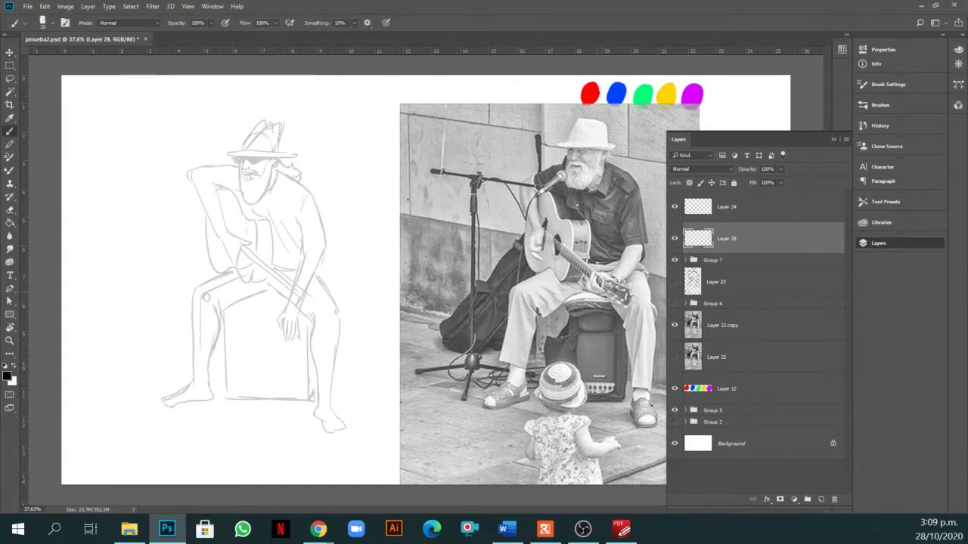
pyautogui.press('z')
pyautogui.click(322, 209)
pyautogui.moveTo(345, 328)
pyautogui.mouseDown()
pyautogui.moveTo(333, 325)
pyautogui.moveTo(329, 297)
pyautogui.mouseUp()
pyautogui.press('b')
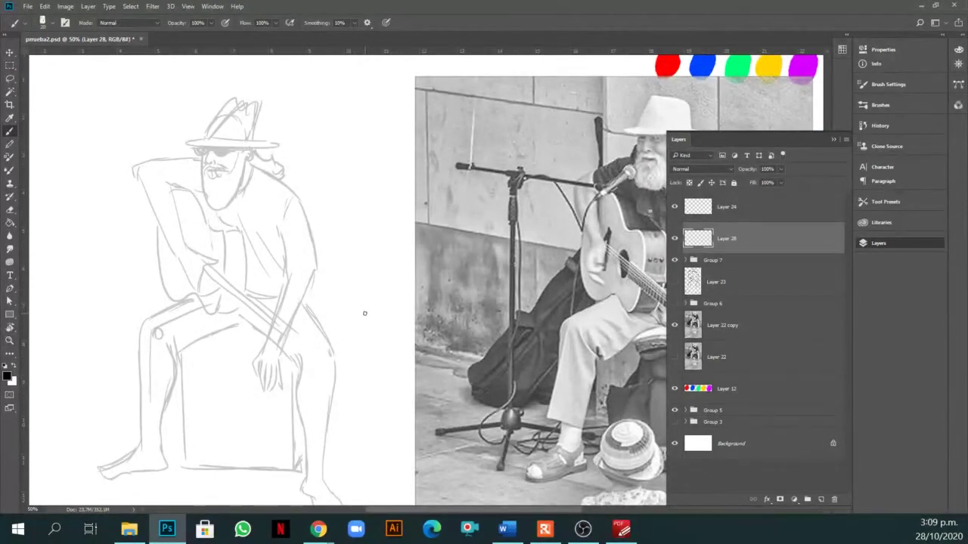
pyautogui.press('z')
pyautogui.keyDown('alt'); pyautogui.click(382, 313); pyautogui.keyUp('alt')
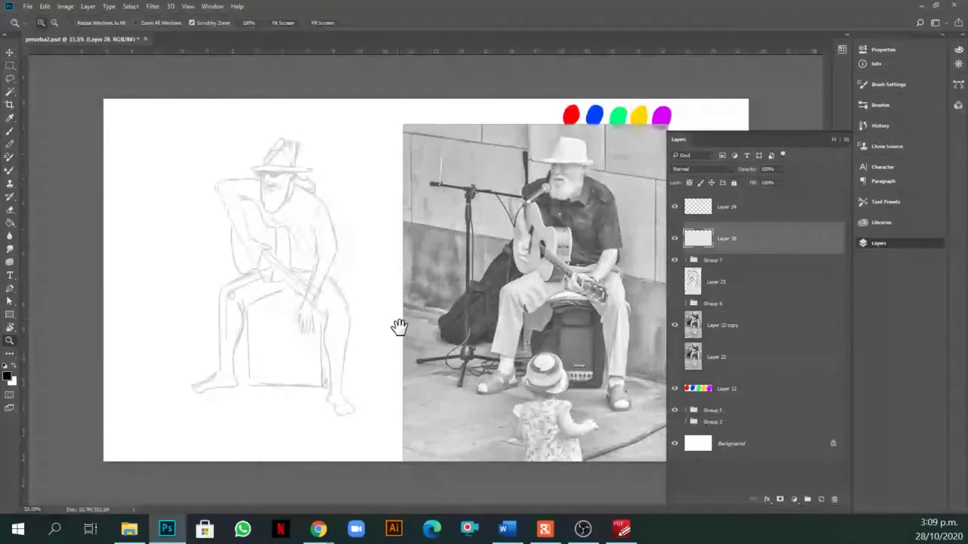
pyautogui.moveTo(369, 282); pyautogui.dragTo(382, 281)
pyautogui.press('b')
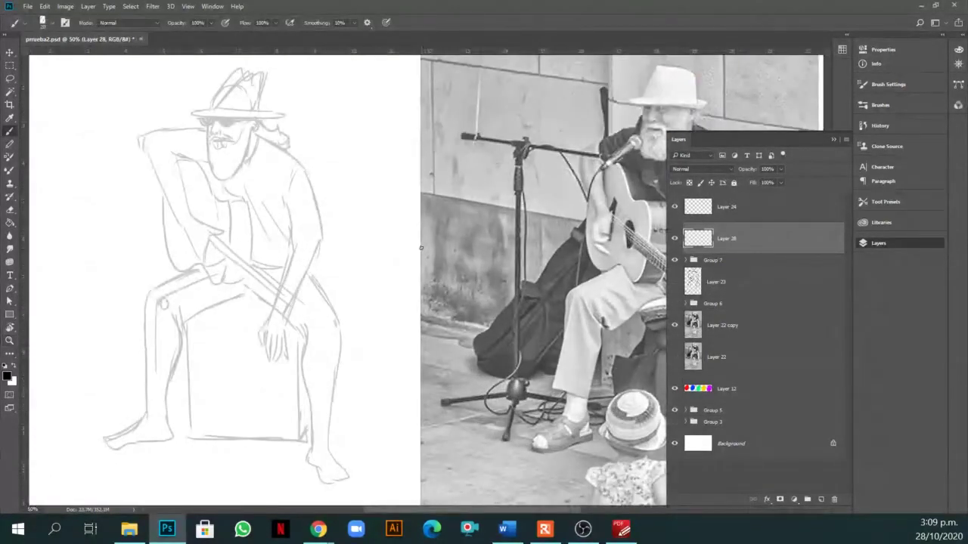
# Move Layer 28, Group 7, Layer 23 and Group 6 together slightly lower on the canvas to leave room above the hat.
pyautogui.scroll(-2, 421, 248)
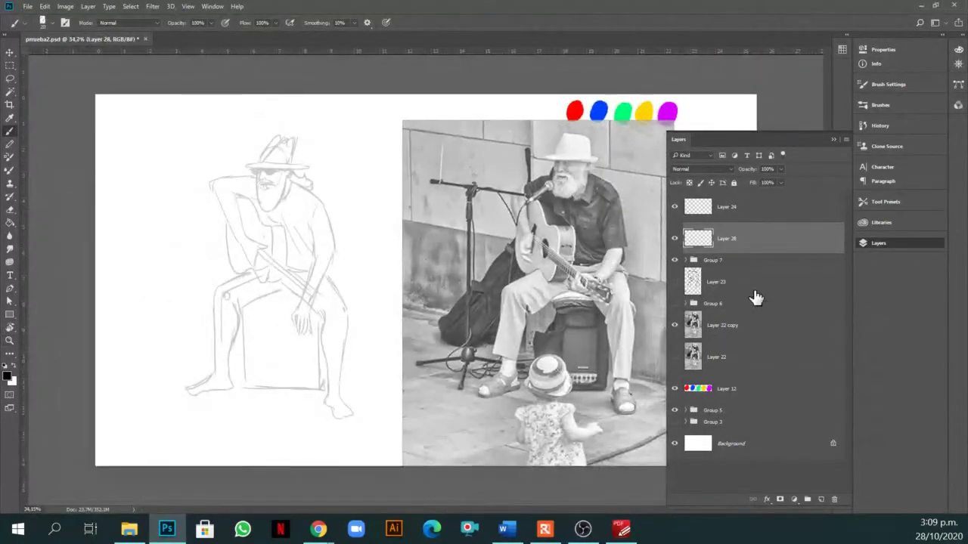
pyautogui.keyDown('shift'); pyautogui.click(724, 283); pyautogui.keyUp('shift')
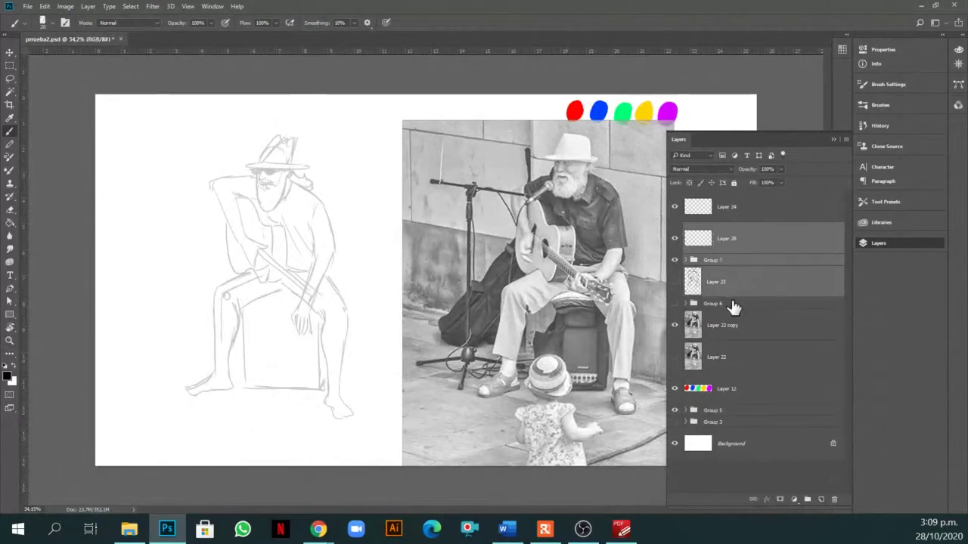
pyautogui.keyDown('shift'); pyautogui.click(734, 305); pyautogui.keyUp('shift')
pyautogui.hotkey('ctrl', 't')
pyautogui.moveTo(309, 214); pyautogui.dragTo(306, 245)
pyautogui.press('Return')
pyautogui.press('b')
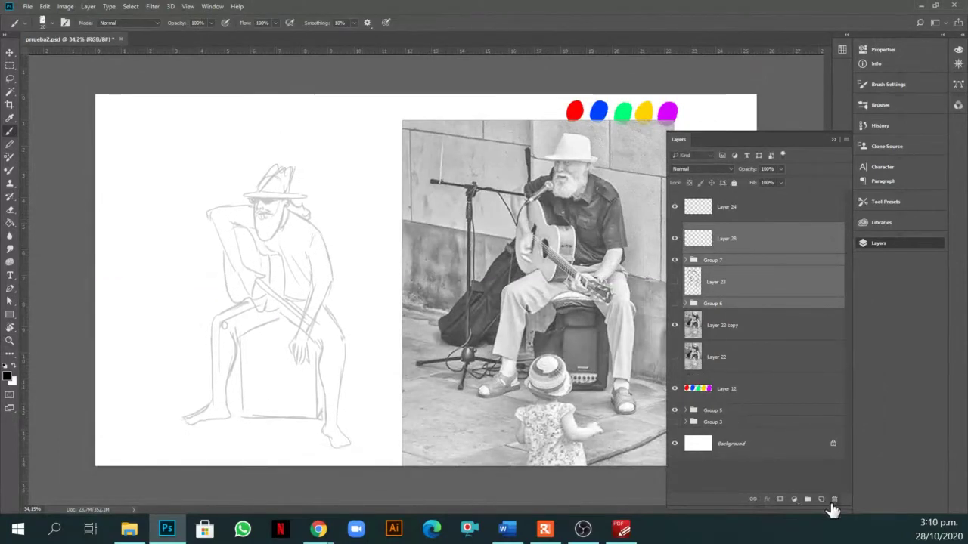
# On Layer 28, sketch the drooping fronds of a large palm tree above the seated man's raised elbow.
pyautogui.click(723, 242)
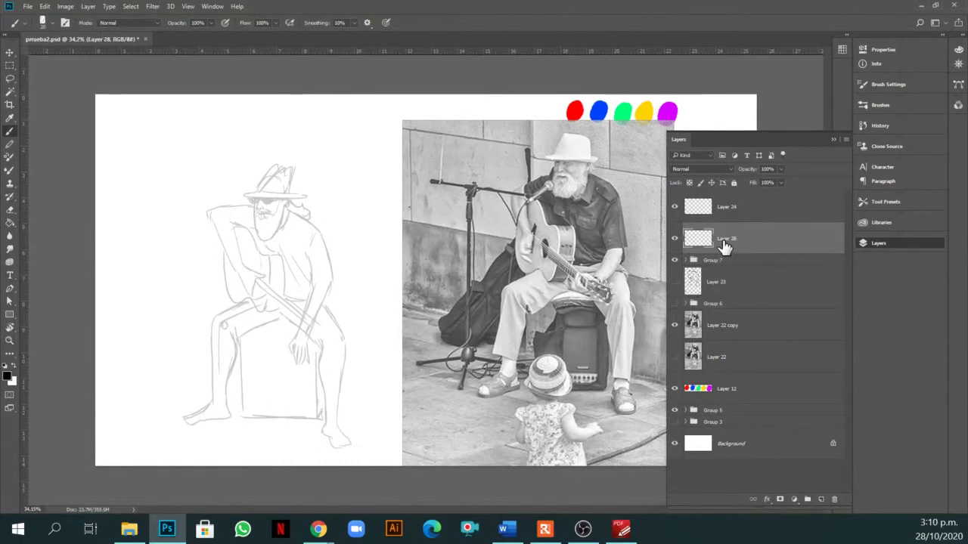
pyautogui.moveTo(207, 129)
pyautogui.mouseDown()
pyautogui.moveTo(169, 142)
pyautogui.moveTo(149, 189)
pyautogui.mouseUp()
pyautogui.moveTo(185, 145)
pyautogui.mouseDown()
pyautogui.moveTo(154, 180)
pyautogui.moveTo(202, 124)
pyautogui.moveTo(204, 135)
pyautogui.moveTo(268, 106)
pyautogui.moveTo(301, 127)
pyautogui.mouseUp()
pyautogui.moveTo(212, 139); pyautogui.dragTo(316, 126)
pyautogui.moveTo(213, 129)
pyautogui.mouseDown()
pyautogui.moveTo(229, 150)
pyautogui.moveTo(236, 136)
pyautogui.moveTo(186, 198)
pyautogui.mouseUp()
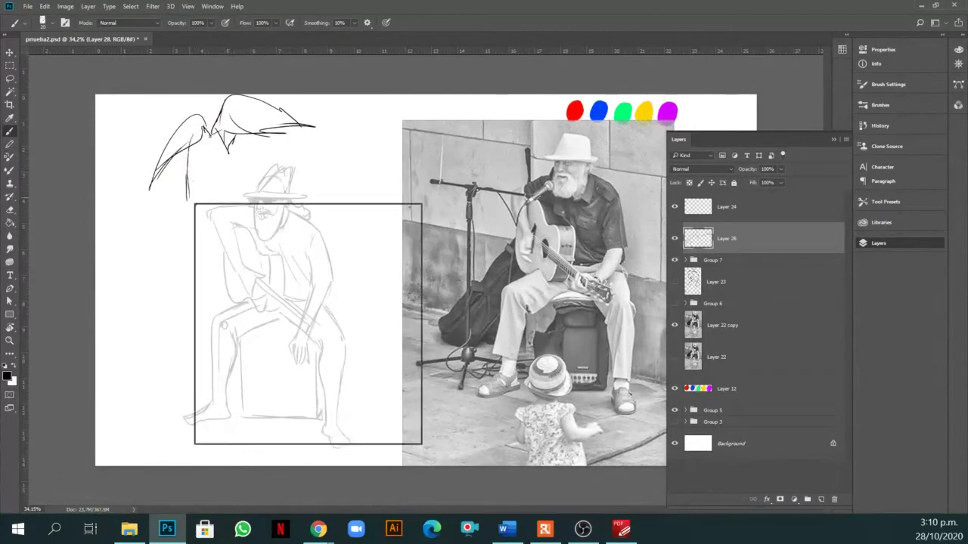
pyautogui.moveTo(214, 130); pyautogui.dragTo(189, 190)
pyautogui.moveTo(211, 106)
pyautogui.mouseDown()
pyautogui.moveTo(208, 127)
pyautogui.moveTo(275, 119)
pyautogui.mouseUp()
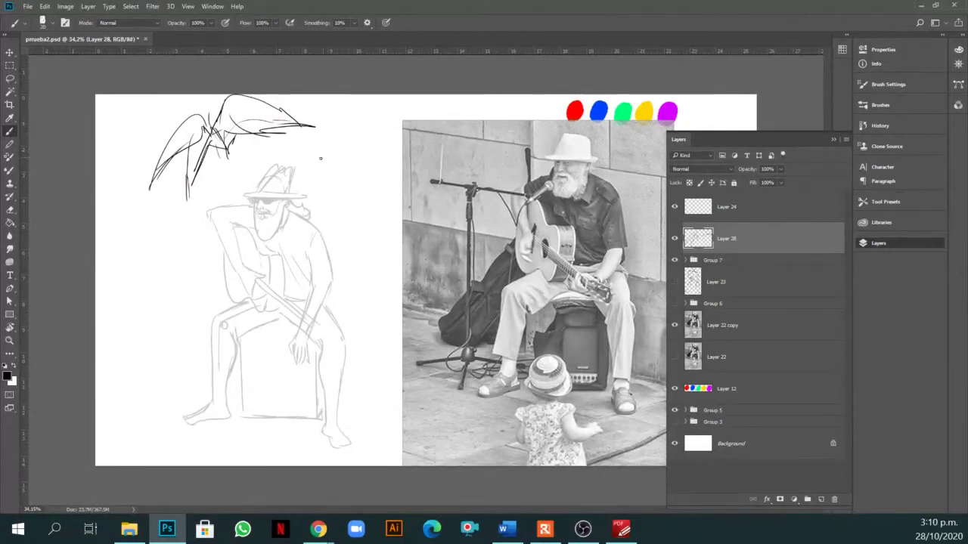
# Sketch a second, smaller palm tree beside the man's hat and add trunk lines under the large palm.
pyautogui.moveTo(306, 158)
pyautogui.mouseDown()
pyautogui.moveTo(357, 150)
pyautogui.moveTo(305, 158)
pyautogui.moveTo(323, 147)
pyautogui.moveTo(348, 159)
pyautogui.moveTo(273, 160)
pyautogui.moveTo(257, 176)
pyautogui.moveTo(291, 157)
pyautogui.moveTo(293, 131)
pyautogui.moveTo(265, 149)
pyautogui.mouseUp()
pyautogui.moveTo(269, 144); pyautogui.dragTo(259, 170)
pyautogui.moveTo(305, 134)
pyautogui.mouseDown()
pyautogui.moveTo(342, 114)
pyautogui.moveTo(304, 159)
pyautogui.moveTo(337, 187)
pyautogui.mouseUp()
pyautogui.moveTo(307, 154); pyautogui.dragTo(312, 220)
pyautogui.hotkey('ctrl', 'z')
pyautogui.moveTo(308, 158); pyautogui.dragTo(305, 203)
pyautogui.moveTo(225, 144); pyautogui.dragTo(239, 210)
pyautogui.moveTo(226, 177); pyautogui.dragTo(241, 215)
# Lasso the smaller palm tree and scale it down with a free transform, placing it behind the hat.
pyautogui.press('v')
pyautogui.press('l')
pyautogui.moveTo(365, 86)
pyautogui.mouseDown()
pyautogui.moveTo(363, 97)
pyautogui.moveTo(380, 104)
pyautogui.moveTo(373, 130)
pyautogui.moveTo(371, 101)
pyautogui.moveTo(339, 155)
pyautogui.moveTo(363, 174)
pyautogui.moveTo(341, 162)
pyautogui.moveTo(345, 183)
pyautogui.mouseUp()
pyautogui.hotkey('ctrl', 't')
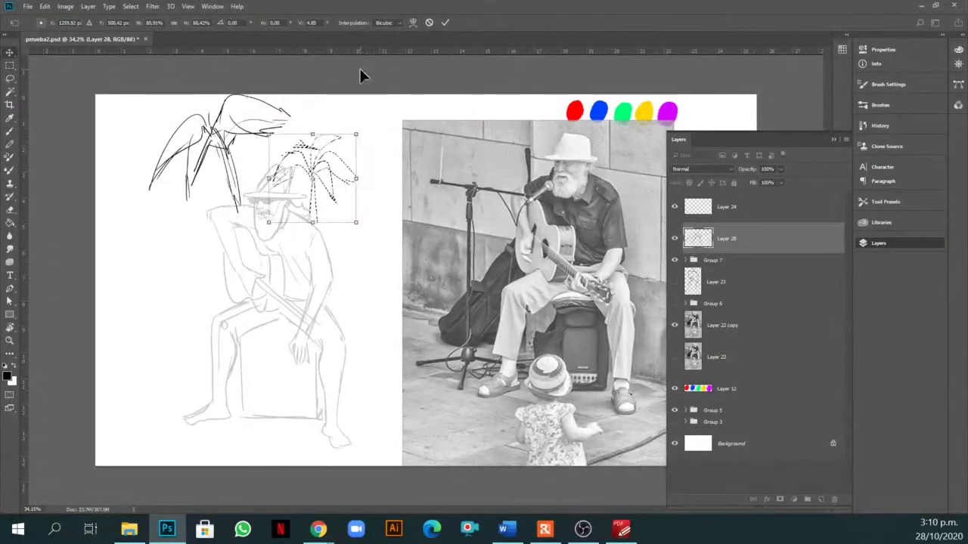
pyautogui.press('Return')
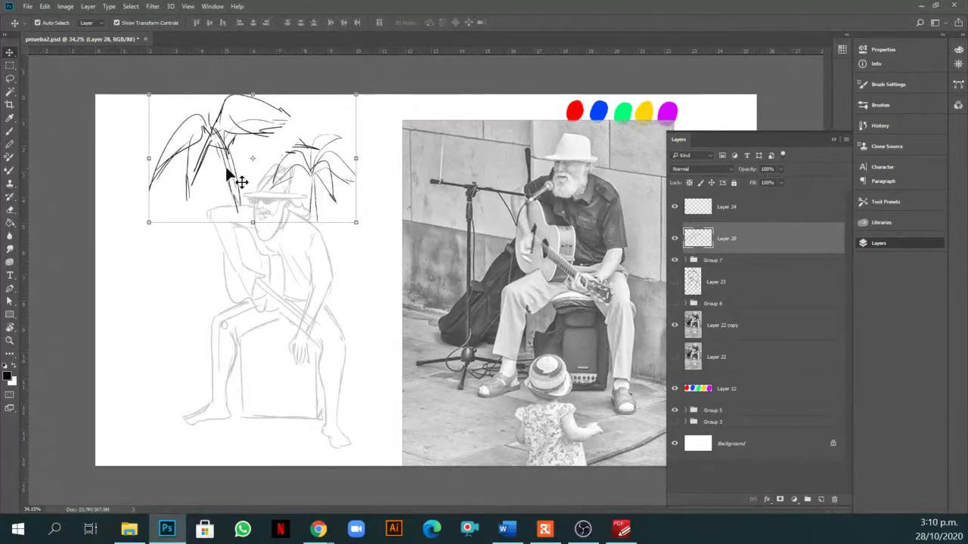
# Enlarge both palm trees on Layer 28 to about 113% and shift them up towards the canvas corner.
pyautogui.moveTo(145, 220); pyautogui.dragTo(164, 229)
pyautogui.moveTo(326, 189); pyautogui.dragTo(323, 173)
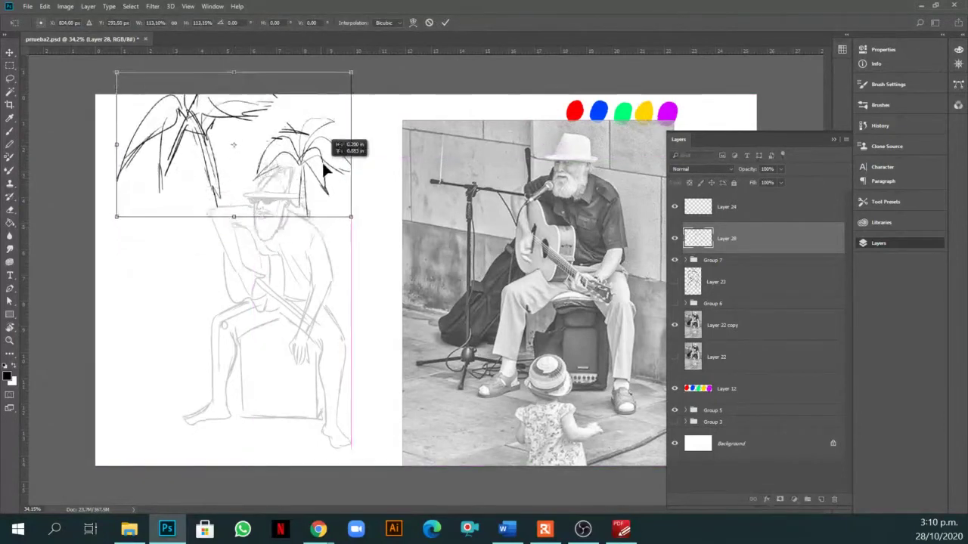
pyautogui.press('Return')
# Extend the large palm's trunk down behind the man's arm and leg with brush strokes.
pyautogui.press('b')
pyautogui.moveTo(219, 297); pyautogui.dragTo(218, 243)
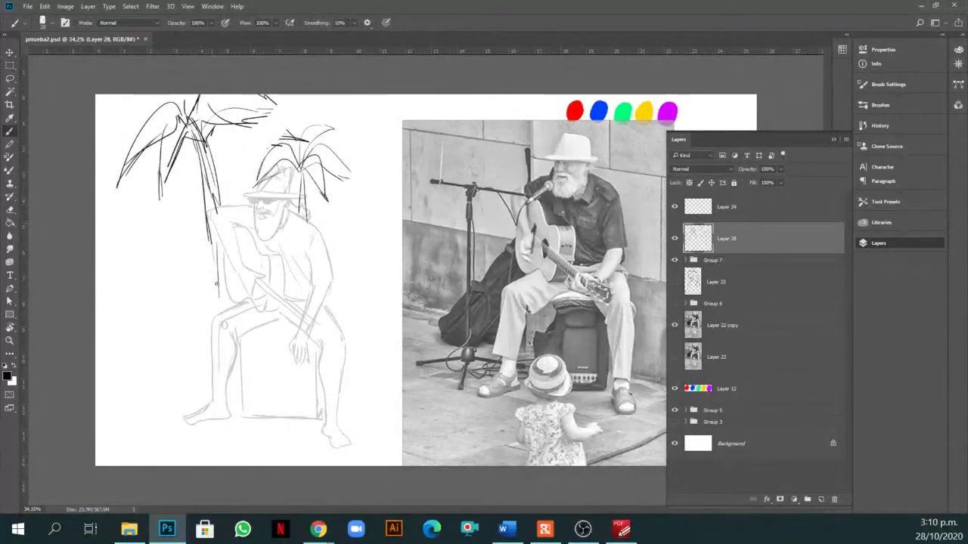
pyautogui.moveTo(218, 206); pyautogui.dragTo(204, 147)
pyautogui.moveTo(225, 275); pyautogui.dragTo(225, 301)
pyautogui.moveTo(235, 384); pyautogui.dragTo(234, 403)
# Sketch long pointed plant leaves fanning out beside the man's bent knee and shin.
pyautogui.moveTo(218, 310)
pyautogui.mouseDown()
pyautogui.moveTo(158, 236)
pyautogui.moveTo(184, 315)
pyautogui.mouseUp()
pyautogui.moveTo(118, 330)
pyautogui.mouseDown()
pyautogui.moveTo(193, 344)
pyautogui.moveTo(139, 381)
pyautogui.mouseUp()
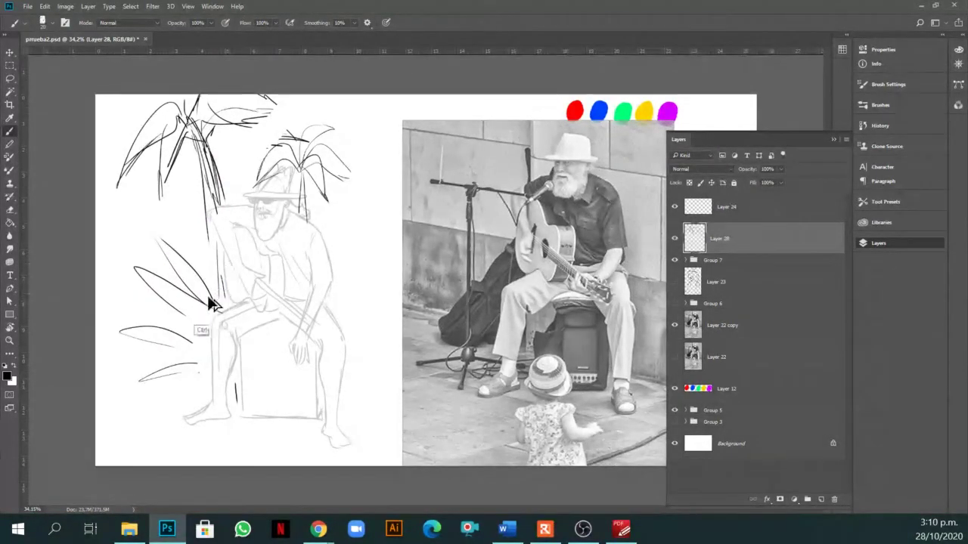
pyautogui.moveTo(133, 278); pyautogui.dragTo(202, 343)
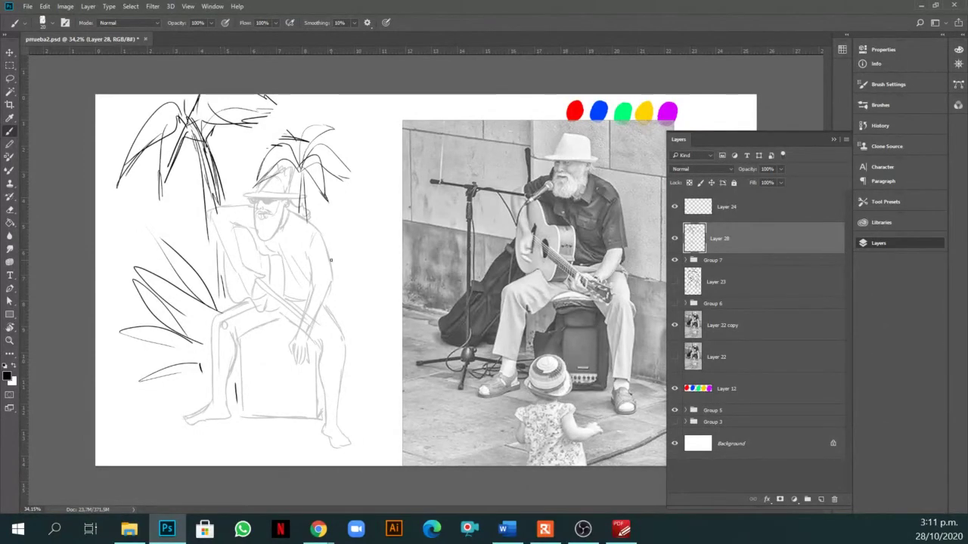
# Check the plants without Group 7, lower Layer 28's opacity to 33% and add a new layer above it.
pyautogui.click(674, 261)
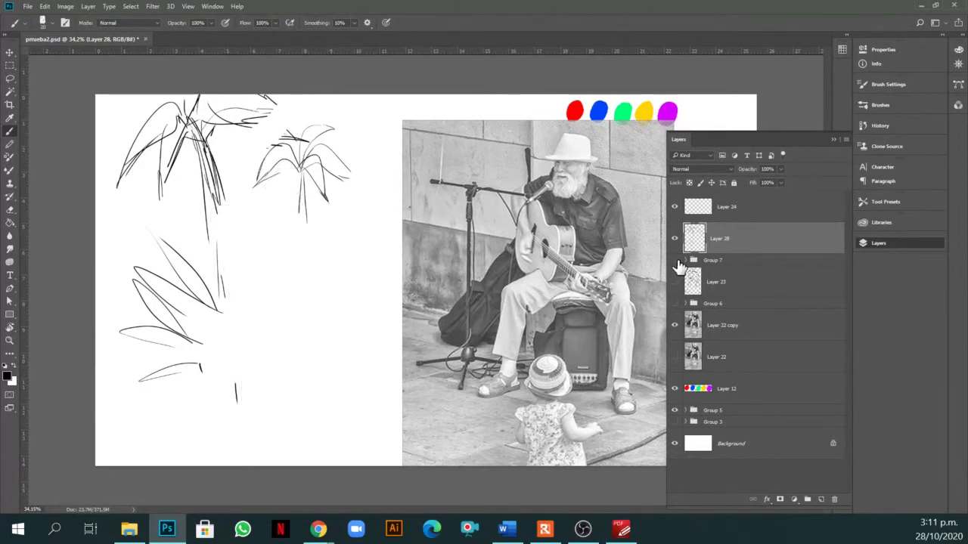
pyautogui.click(674, 261)
pyautogui.click(780, 169)
pyautogui.moveTo(761, 182); pyautogui.dragTo(747, 183)
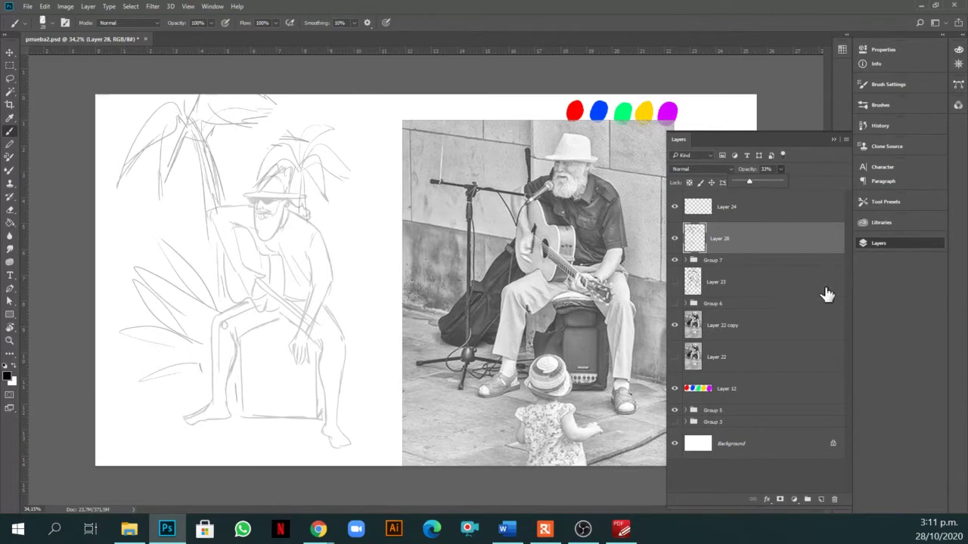
pyautogui.click(821, 499)
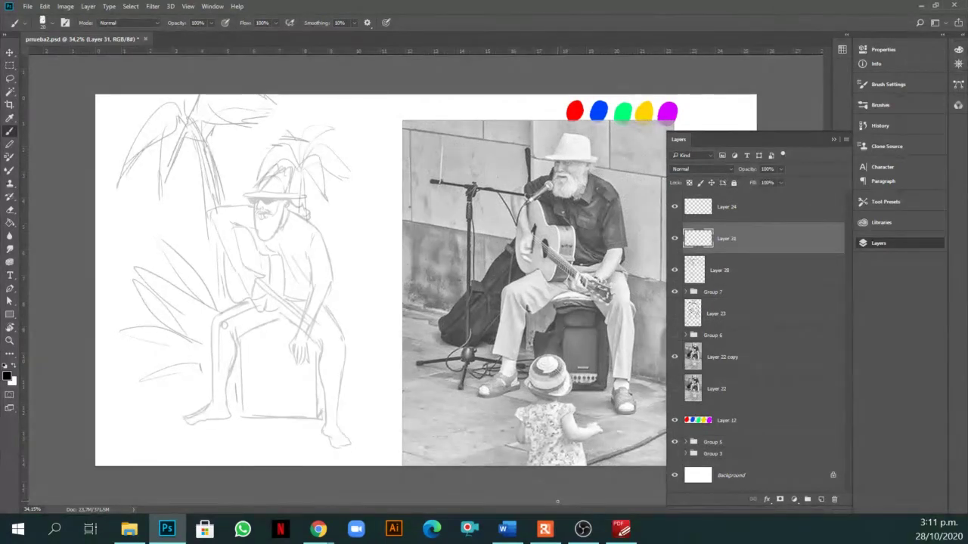
# Ink the man's wide-brimmed hat, beard, hair and shirt collar on the new layer over the faded sketch.
pyautogui.press('z')
pyautogui.click(327, 185)
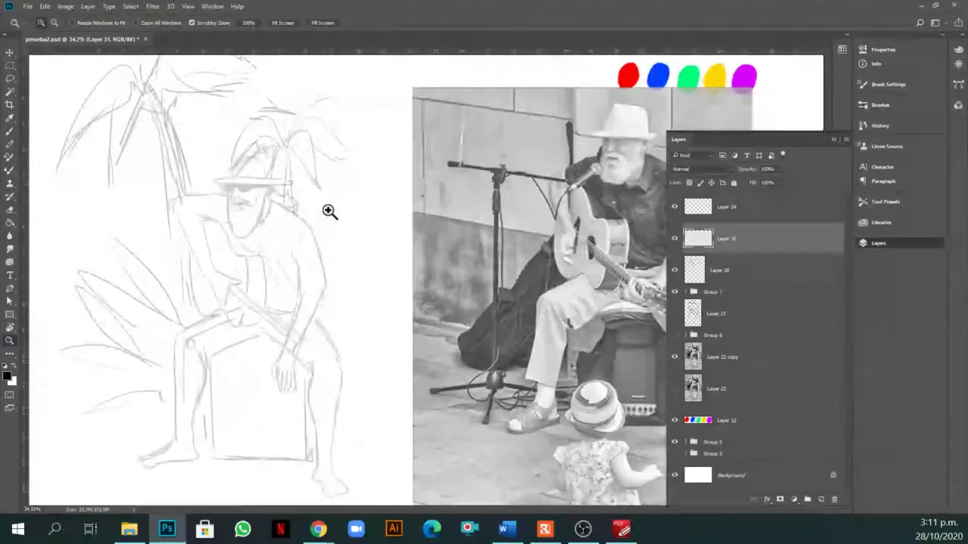
pyautogui.moveTo(343, 227); pyautogui.dragTo(395, 164)
pyautogui.press('b')
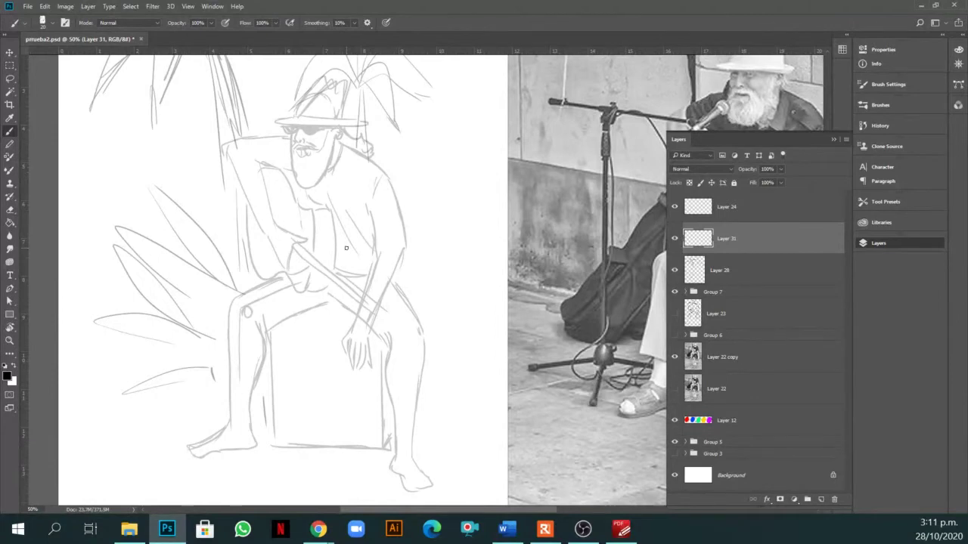
pyautogui.moveTo(296, 112)
pyautogui.mouseDown()
pyautogui.moveTo(251, 113)
pyautogui.moveTo(352, 128)
pyautogui.moveTo(314, 125)
pyautogui.moveTo(370, 119)
pyautogui.moveTo(338, 118)
pyautogui.moveTo(318, 72)
pyautogui.moveTo(313, 80)
pyautogui.moveTo(324, 70)
pyautogui.moveTo(345, 77)
pyautogui.moveTo(346, 117)
pyautogui.mouseUp()
pyautogui.moveTo(296, 111); pyautogui.dragTo(350, 112)
pyautogui.moveTo(266, 110)
pyautogui.mouseDown()
pyautogui.moveTo(231, 112)
pyautogui.moveTo(264, 118)
pyautogui.mouseUp()
pyautogui.moveTo(355, 115)
pyautogui.mouseDown()
pyautogui.moveTo(398, 106)
pyautogui.moveTo(368, 126)
pyautogui.mouseUp()
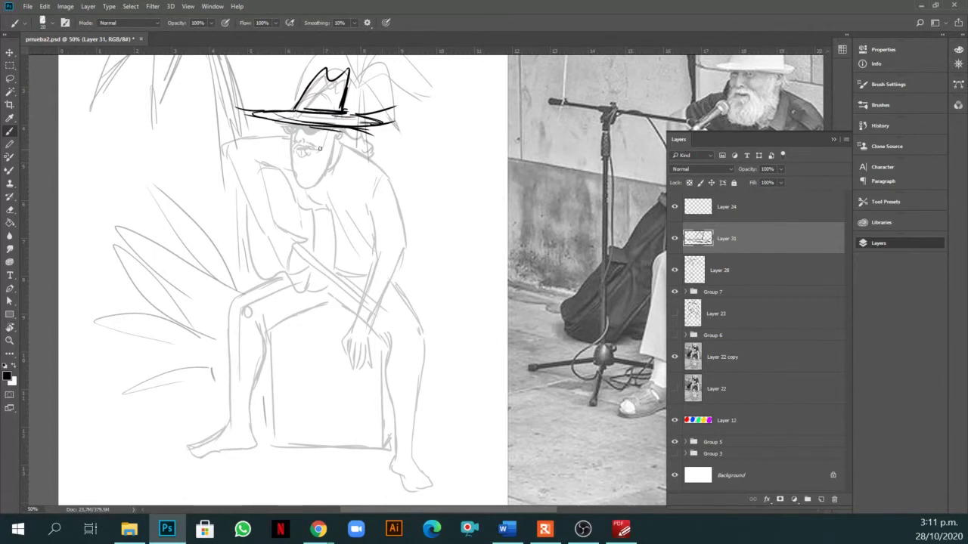
pyautogui.moveTo(291, 144)
pyautogui.mouseDown()
pyautogui.moveTo(308, 195)
pyautogui.moveTo(331, 164)
pyautogui.moveTo(334, 142)
pyautogui.moveTo(356, 134)
pyautogui.moveTo(376, 163)
pyautogui.mouseUp()
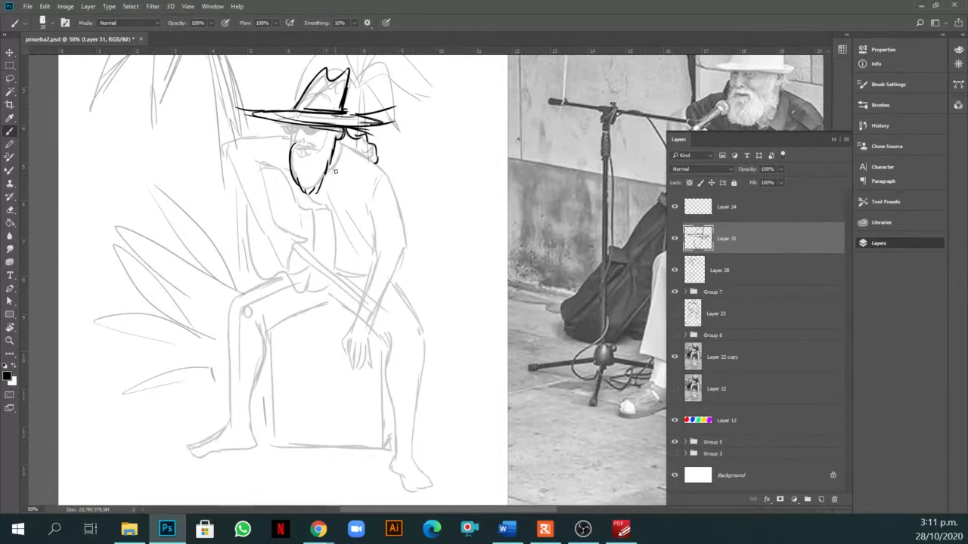
pyautogui.moveTo(341, 141)
pyautogui.mouseDown()
pyautogui.moveTo(338, 190)
pyautogui.moveTo(346, 161)
pyautogui.moveTo(333, 218)
pyautogui.mouseUp()
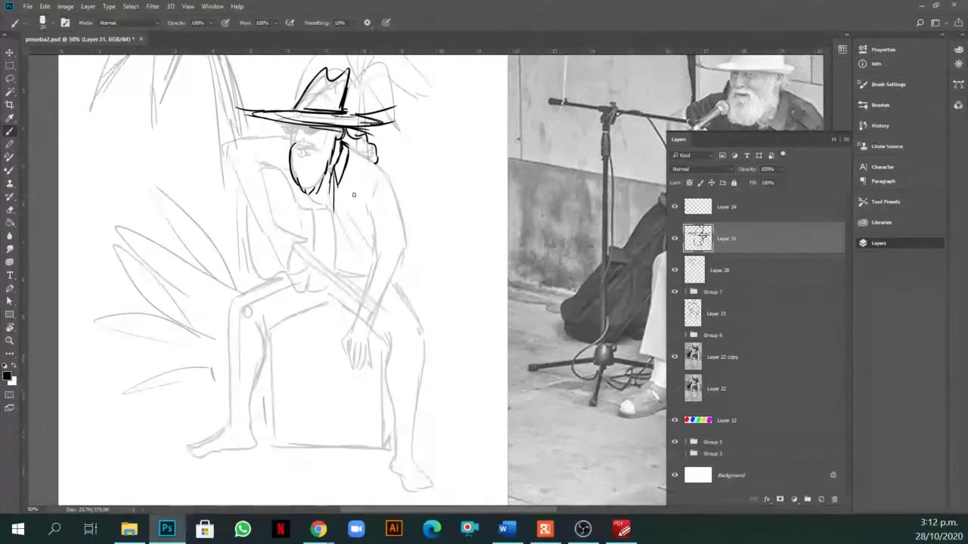
# Ink the shoulder and sleeve of the hanging arm and the outline of the raised, bent arm.
pyautogui.moveTo(347, 145)
pyautogui.mouseDown()
pyautogui.moveTo(394, 179)
pyautogui.moveTo(415, 256)
pyautogui.moveTo(401, 251)
pyautogui.moveTo(413, 264)
pyautogui.mouseUp()
pyautogui.moveTo(375, 198); pyautogui.dragTo(372, 253)
pyautogui.moveTo(386, 174); pyautogui.dragTo(374, 201)
pyautogui.moveTo(281, 137)
pyautogui.mouseDown()
pyautogui.moveTo(223, 159)
pyautogui.moveTo(235, 140)
pyautogui.moveTo(278, 182)
pyautogui.moveTo(226, 149)
pyautogui.moveTo(265, 231)
pyautogui.mouseUp()
pyautogui.moveTo(256, 161); pyautogui.dragTo(275, 222)
pyautogui.moveTo(233, 161); pyautogui.dragTo(232, 182)
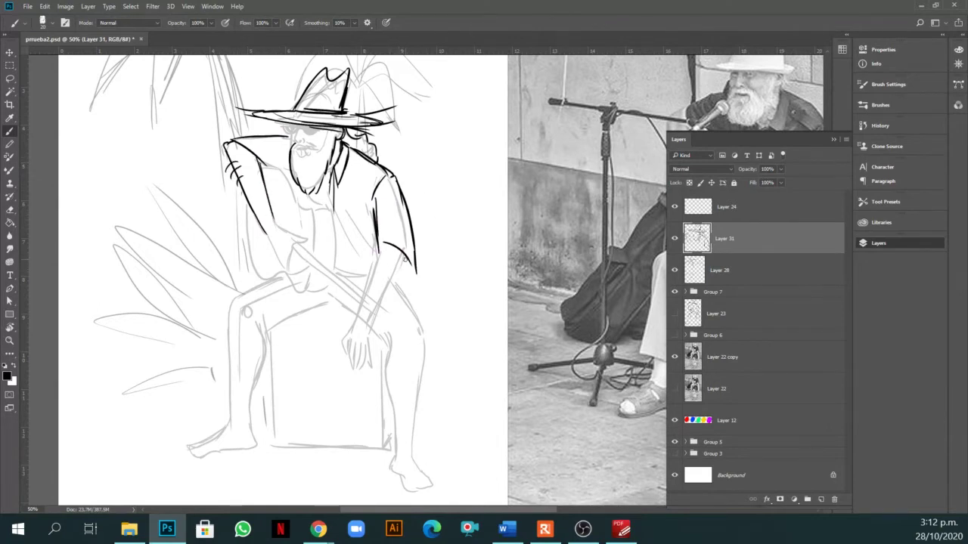
# Ink the hanging forearm from the sleeve hem down to the wrist, erasing and redrawing its inner line.
pyautogui.moveTo(403, 259); pyautogui.dragTo(367, 332)
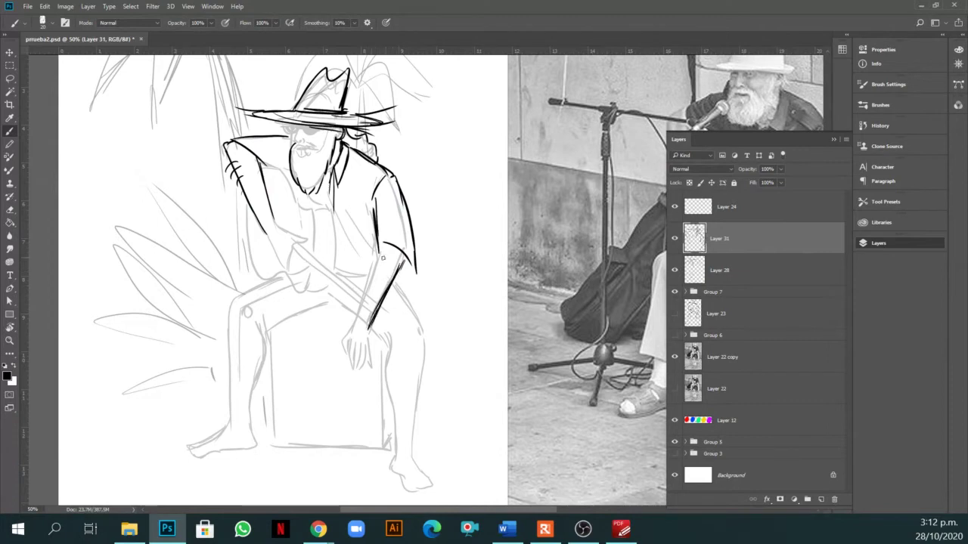
pyautogui.moveTo(393, 236)
pyautogui.mouseDown()
pyautogui.moveTo(376, 253)
pyautogui.moveTo(365, 295)
pyautogui.mouseUp()
pyautogui.moveTo(375, 257); pyautogui.dragTo(358, 327)
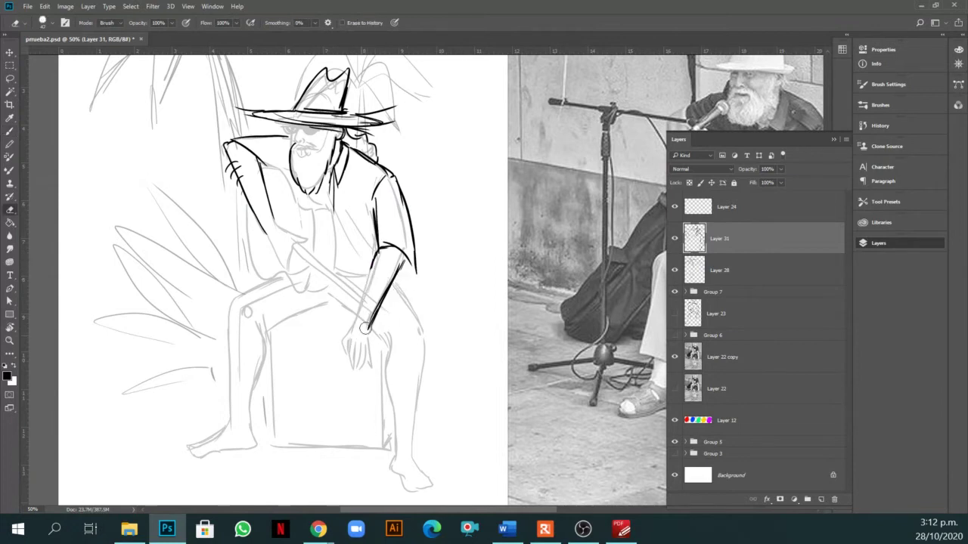
pyautogui.moveTo(375, 262); pyautogui.dragTo(354, 328)
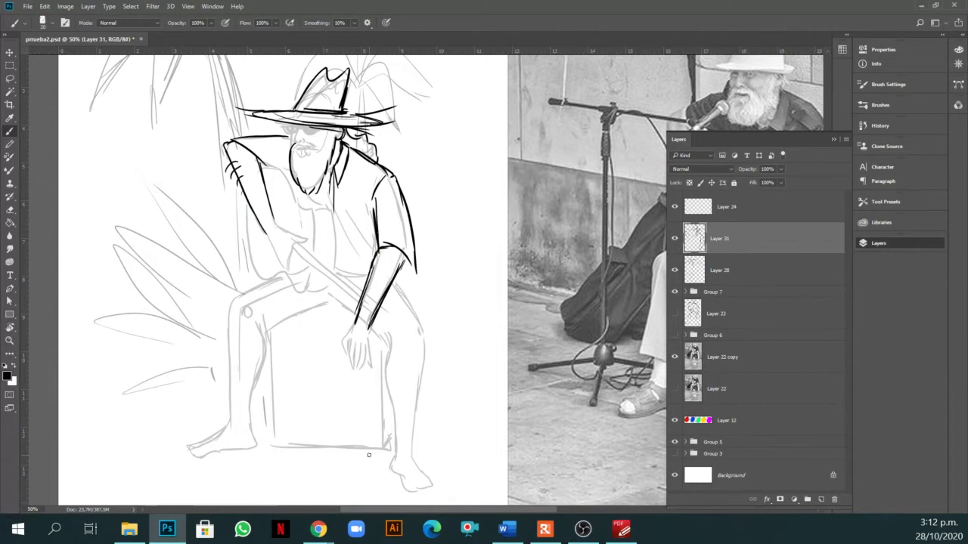
# Block in and ink the hanging hand with its fingers, erasing the excess lines at the fingertips.
pyautogui.moveTo(351, 335)
pyautogui.mouseDown()
pyautogui.moveTo(353, 364)
pyautogui.moveTo(351, 339)
pyautogui.moveTo(350, 352)
pyautogui.moveTo(371, 356)
pyautogui.moveTo(357, 383)
pyautogui.mouseUp()
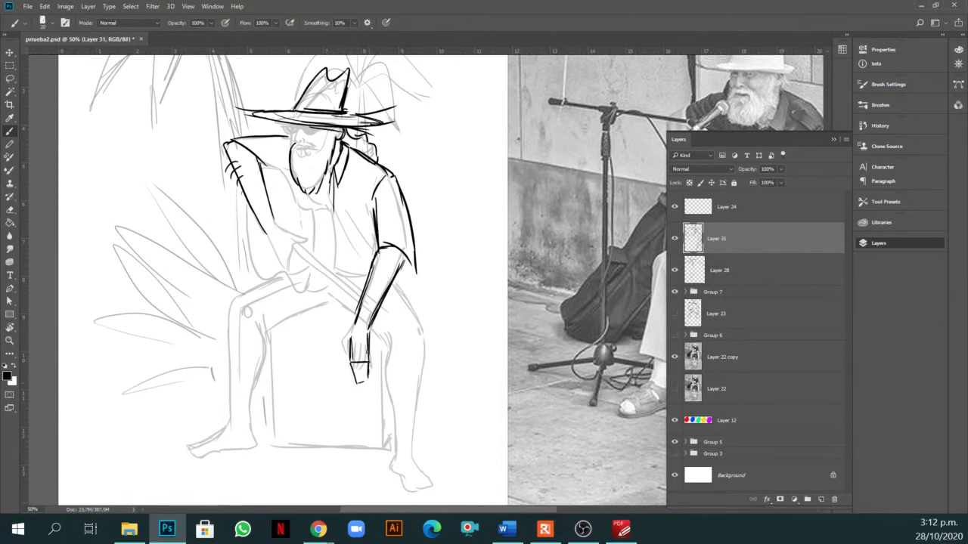
pyautogui.moveTo(349, 333); pyautogui.dragTo(344, 363)
pyautogui.press('e')
pyautogui.moveTo(360, 377)
pyautogui.mouseDown()
pyautogui.moveTo(371, 338)
pyautogui.moveTo(344, 377)
pyautogui.moveTo(366, 357)
pyautogui.moveTo(371, 371)
pyautogui.moveTo(354, 370)
pyautogui.moveTo(359, 357)
pyautogui.moveTo(361, 372)
pyautogui.mouseUp()
pyautogui.press('b')
pyautogui.moveTo(346, 337); pyautogui.dragTo(338, 360)
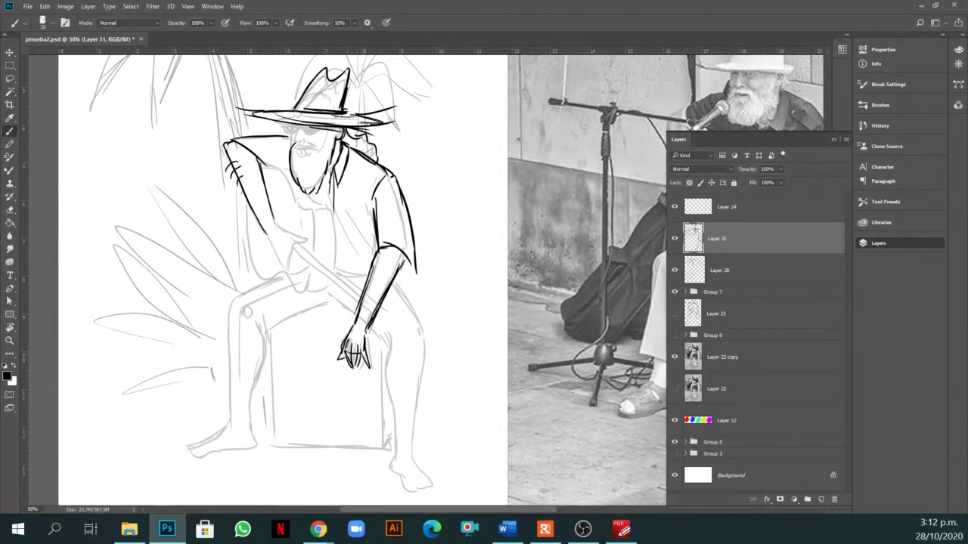
# Add short hair strokes along the hanging forearm, close the sleeve hem, and ink the shirt's front edge and lower hem.
pyautogui.moveTo(387, 263); pyautogui.dragTo(401, 269)
pyautogui.moveTo(385, 272); pyautogui.dragTo(396, 286)
pyautogui.moveTo(377, 287)
pyautogui.mouseDown()
pyautogui.moveTo(389, 296)
pyautogui.moveTo(381, 304)
pyautogui.mouseUp()
pyautogui.moveTo(366, 308); pyautogui.dragTo(372, 317)
pyautogui.moveTo(383, 246); pyautogui.dragTo(414, 282)
pyautogui.moveTo(338, 189)
pyautogui.mouseDown()
pyautogui.moveTo(338, 272)
pyautogui.moveTo(365, 277)
pyautogui.mouseUp()
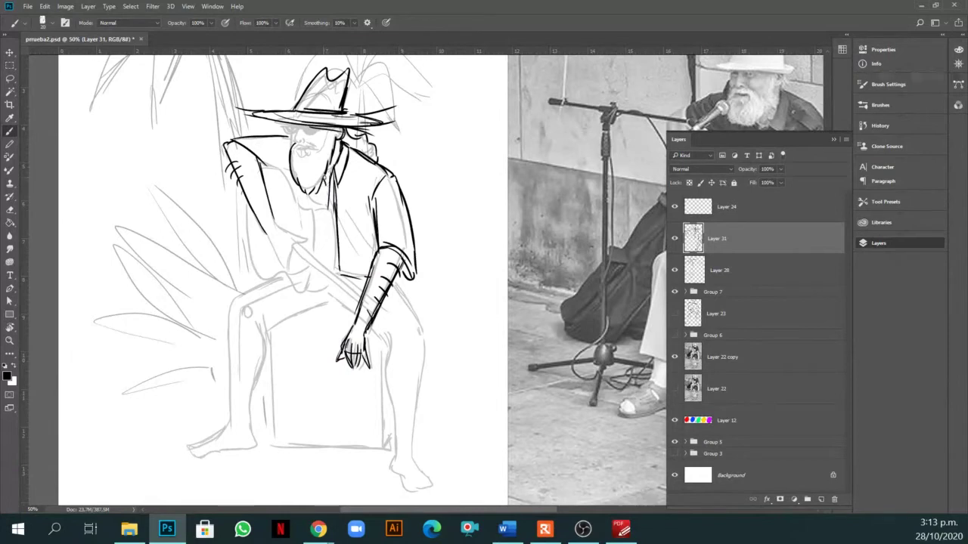
pyautogui.moveTo(328, 182); pyautogui.dragTo(330, 207)
pyautogui.press('e')
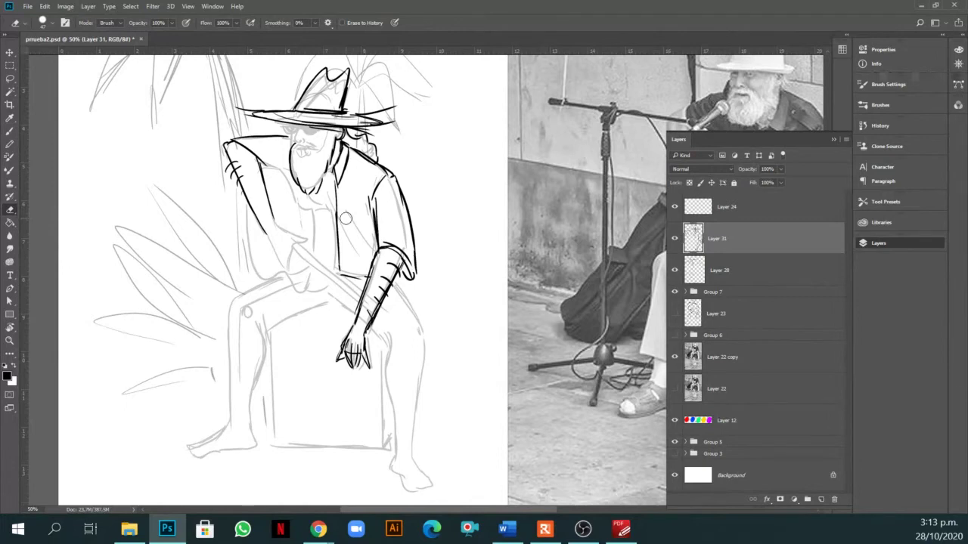
pyautogui.press('b')
# Ink the strumming hand and outline the guitar's body, neck and headstock over the faded sketch.
pyautogui.moveTo(291, 245)
pyautogui.mouseDown()
pyautogui.moveTo(311, 262)
pyautogui.moveTo(299, 264)
pyautogui.moveTo(313, 265)
pyautogui.moveTo(298, 275)
pyautogui.mouseUp()
pyautogui.moveTo(273, 219)
pyautogui.mouseDown()
pyautogui.moveTo(305, 236)
pyautogui.moveTo(294, 244)
pyautogui.mouseUp()
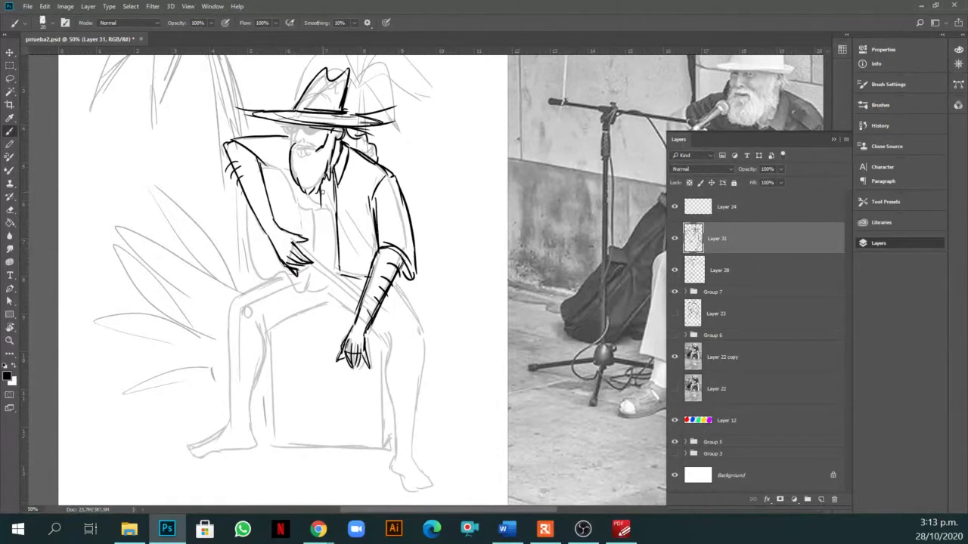
pyautogui.moveTo(261, 165); pyautogui.dragTo(311, 282)
pyautogui.moveTo(328, 204); pyautogui.dragTo(317, 244)
pyautogui.moveTo(299, 244); pyautogui.dragTo(386, 311)
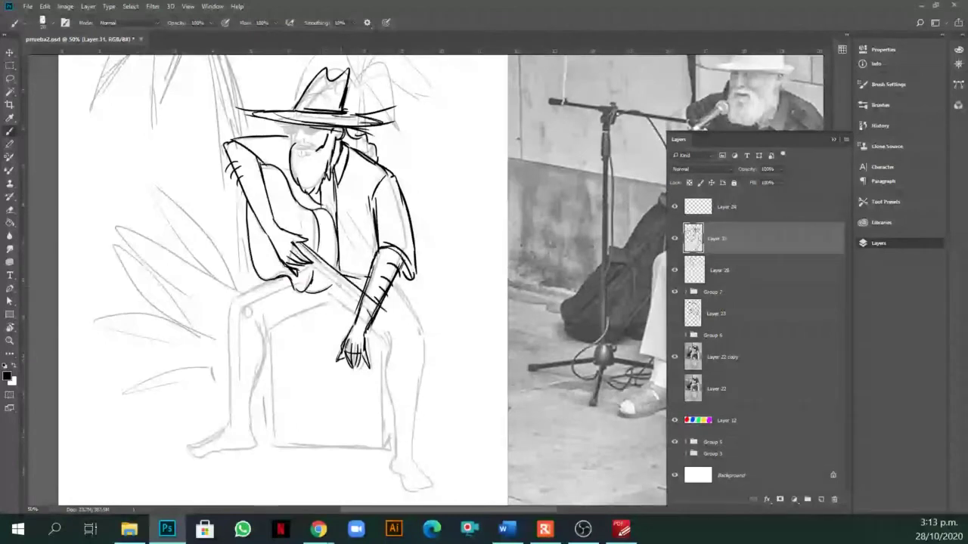
pyautogui.moveTo(305, 264)
pyautogui.mouseDown()
pyautogui.moveTo(405, 322)
pyautogui.moveTo(405, 339)
pyautogui.mouseUp()
pyautogui.moveTo(587, 373); pyautogui.dragTo(468, 389)
pyautogui.moveTo(253, 334)
pyautogui.mouseDown()
pyautogui.moveTo(274, 353)
pyautogui.moveTo(286, 341)
pyautogui.moveTo(289, 354)
pyautogui.mouseUp()
pyautogui.moveTo(325, 313)
pyautogui.mouseDown()
pyautogui.moveTo(428, 321)
pyautogui.moveTo(499, 306)
pyautogui.mouseUp()
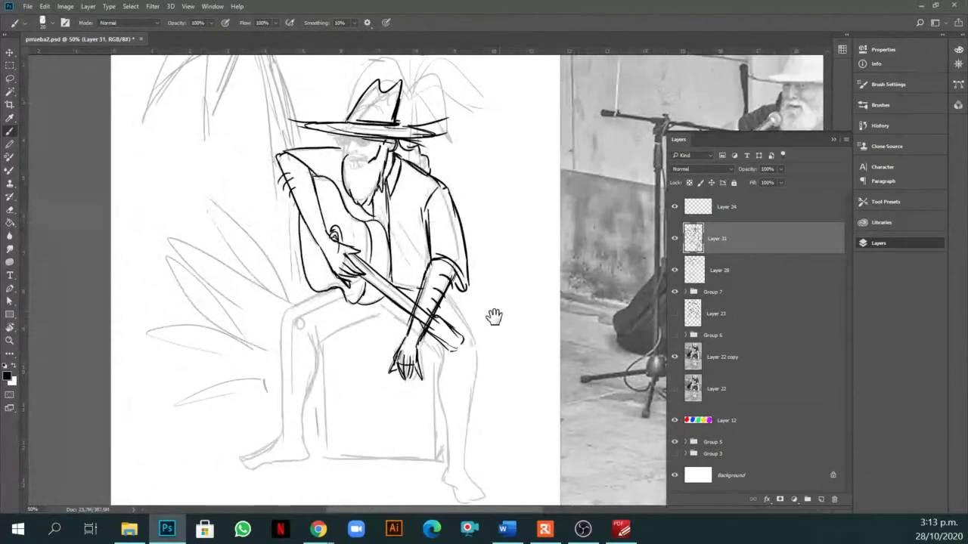
# Ink the man's nose and mouth and fill in dark sunglasses beneath the hat brim.
pyautogui.press('z')
pyautogui.moveTo(494, 316); pyautogui.dragTo(331, 201)
pyautogui.click(331, 201)
pyautogui.press('b')
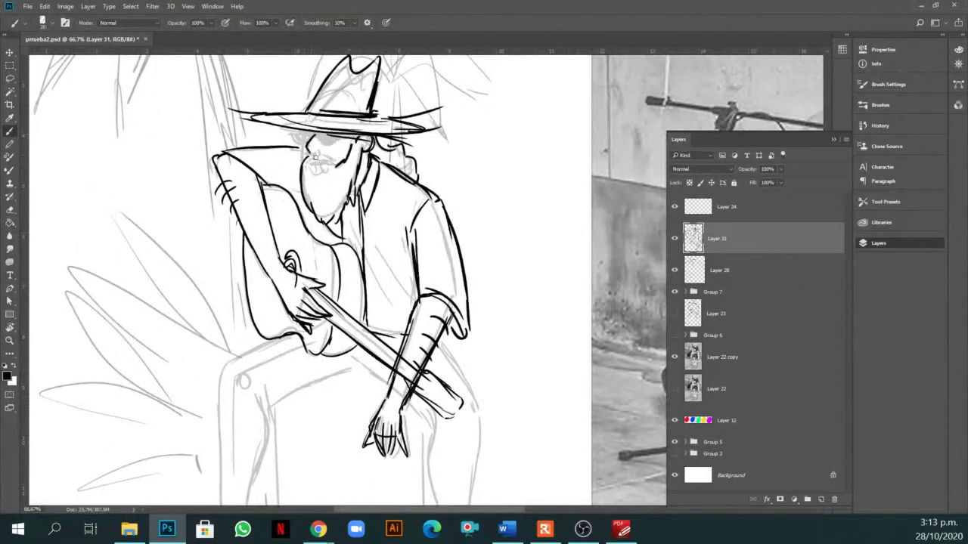
pyautogui.press('ctrl')
pyautogui.hotkey('ctrl', 'z')
pyautogui.hotkey('ctrl', 'shift', 'z')
pyautogui.hotkey('ctrl', 'shift', 'z')
pyautogui.hotkey('ctrl', 'shift', 'z')
pyautogui.moveTo(319, 149); pyautogui.dragTo(303, 153)
pyautogui.hotkey('ctrl', 'z')
pyautogui.hotkey('ctrl', 'shift', 'z')
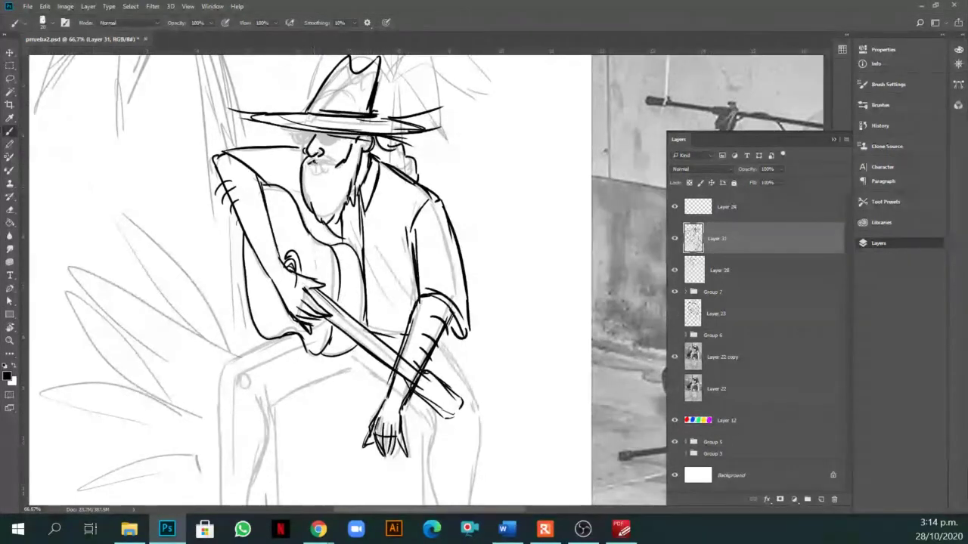
pyautogui.press('e')
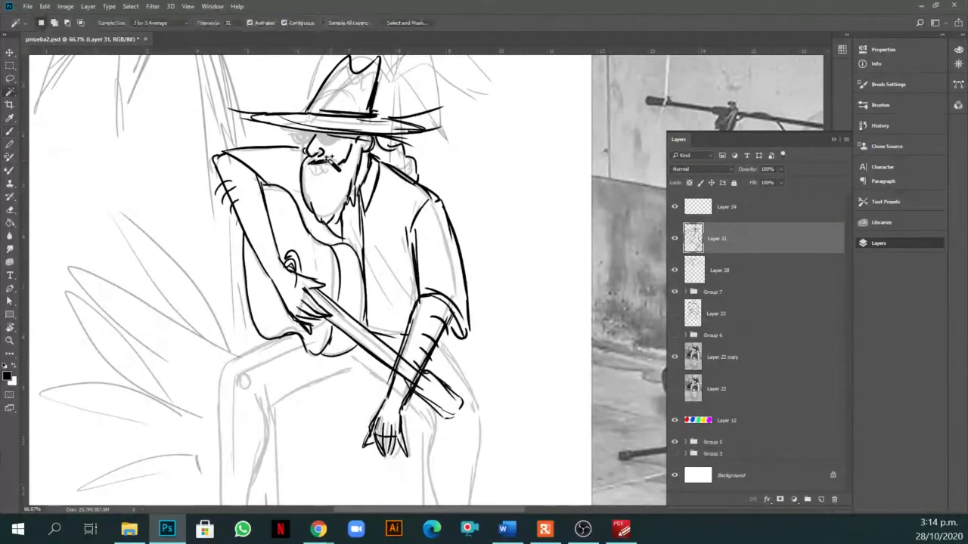
pyautogui.press('b')
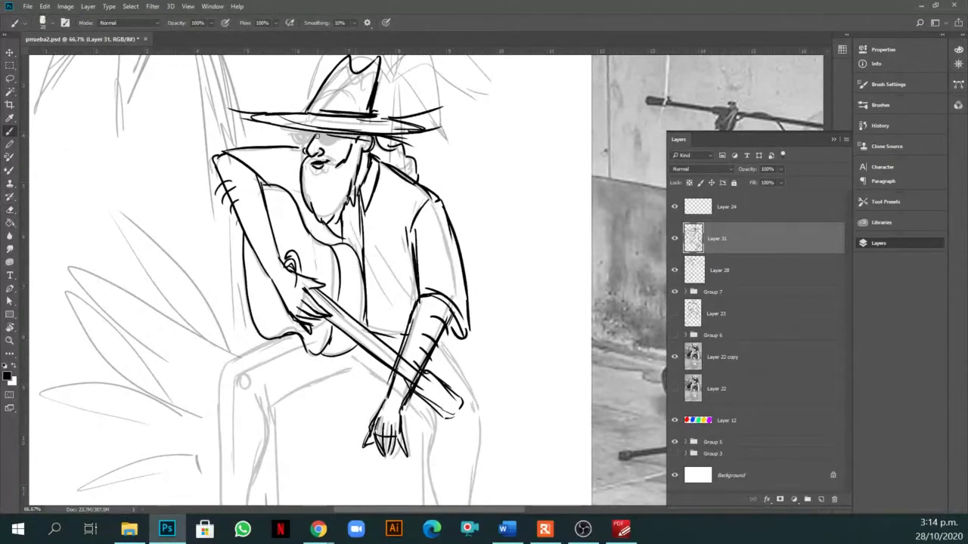
pyautogui.moveTo(325, 137); pyautogui.dragTo(300, 137)
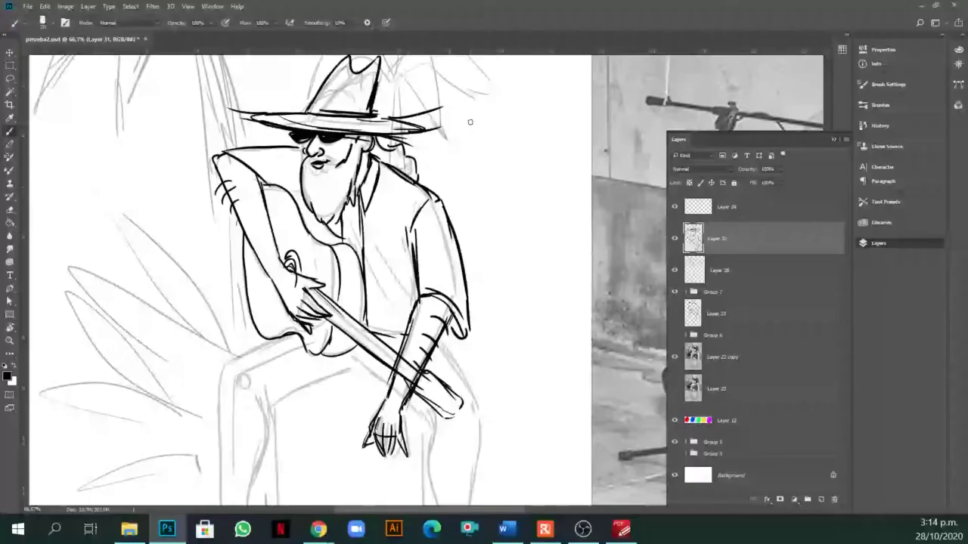
# Ink the bent leg on the strumming-arm side, from thigh and knee down the shin to the foot.
pyautogui.scroll(-5, 469, 121)
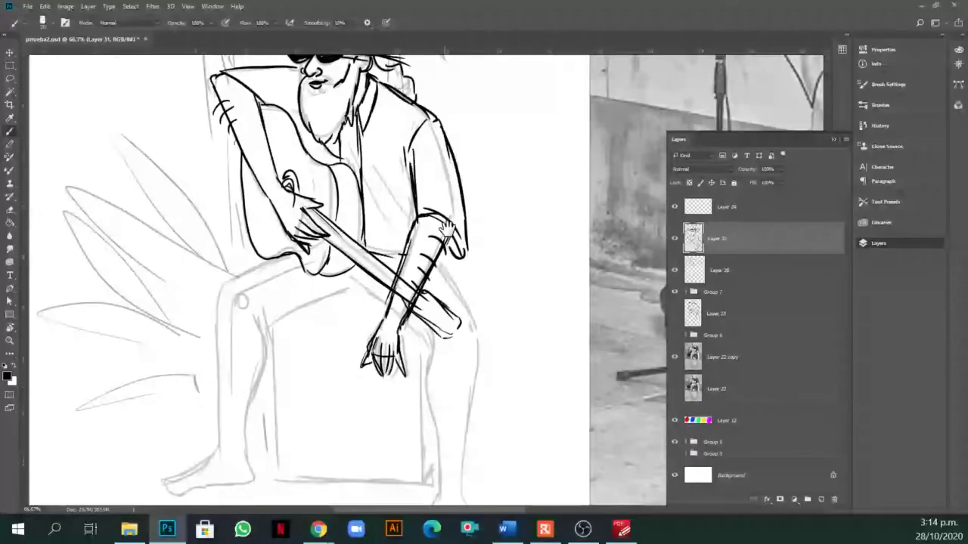
pyautogui.press('z')
pyautogui.moveTo(394, 289)
pyautogui.mouseDown()
pyautogui.moveTo(359, 330)
pyautogui.moveTo(423, 324)
pyautogui.mouseUp()
pyautogui.press('b')
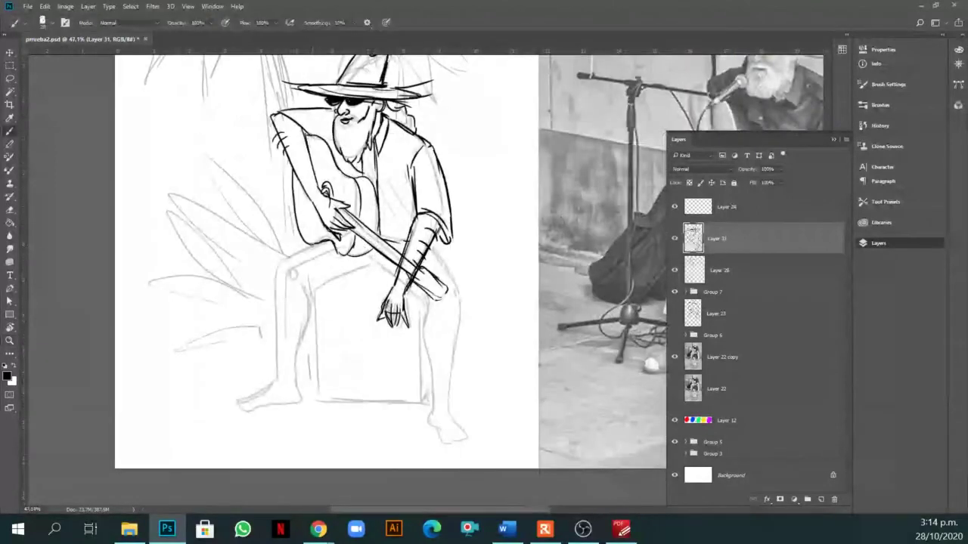
pyautogui.moveTo(316, 244)
pyautogui.mouseDown()
pyautogui.moveTo(278, 268)
pyautogui.moveTo(308, 280)
pyautogui.moveTo(312, 296)
pyautogui.moveTo(372, 263)
pyautogui.mouseUp()
pyautogui.moveTo(302, 275); pyautogui.dragTo(309, 291)
pyautogui.moveTo(288, 260)
pyautogui.mouseDown()
pyautogui.moveTo(275, 277)
pyautogui.moveTo(276, 387)
pyautogui.mouseUp()
pyautogui.moveTo(303, 284); pyautogui.dragTo(307, 331)
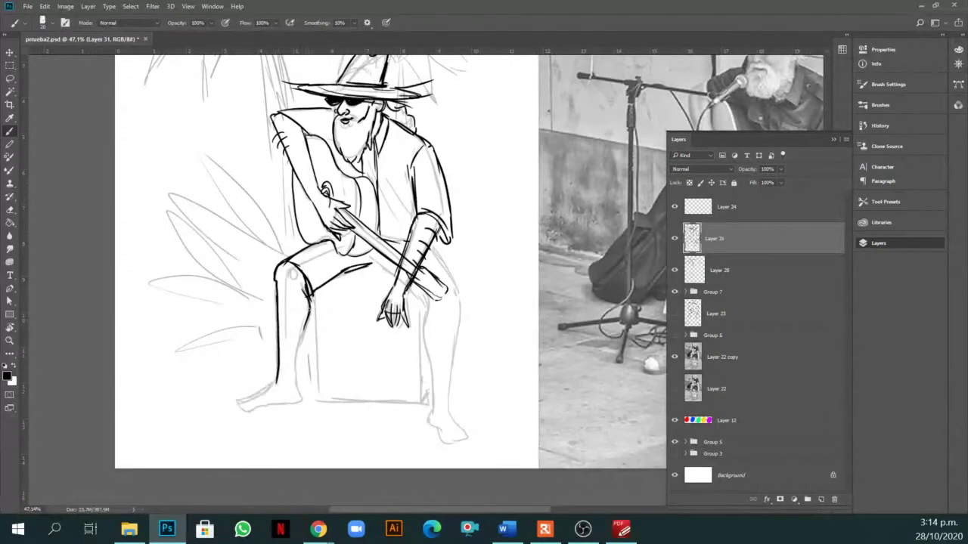
pyautogui.moveTo(304, 286)
pyautogui.mouseDown()
pyautogui.moveTo(301, 399)
pyautogui.moveTo(260, 394)
pyautogui.moveTo(237, 406)
pyautogui.moveTo(303, 400)
pyautogui.moveTo(260, 395)
pyautogui.moveTo(295, 397)
pyautogui.mouseUp()
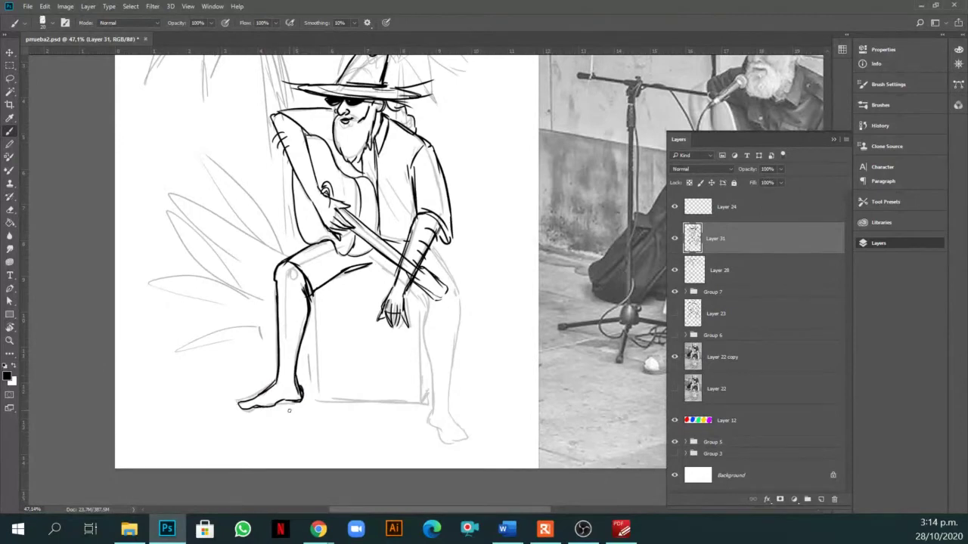
# Erase the thick inner calf line of that leg and redraw it from knee to heel.
pyautogui.press('e')
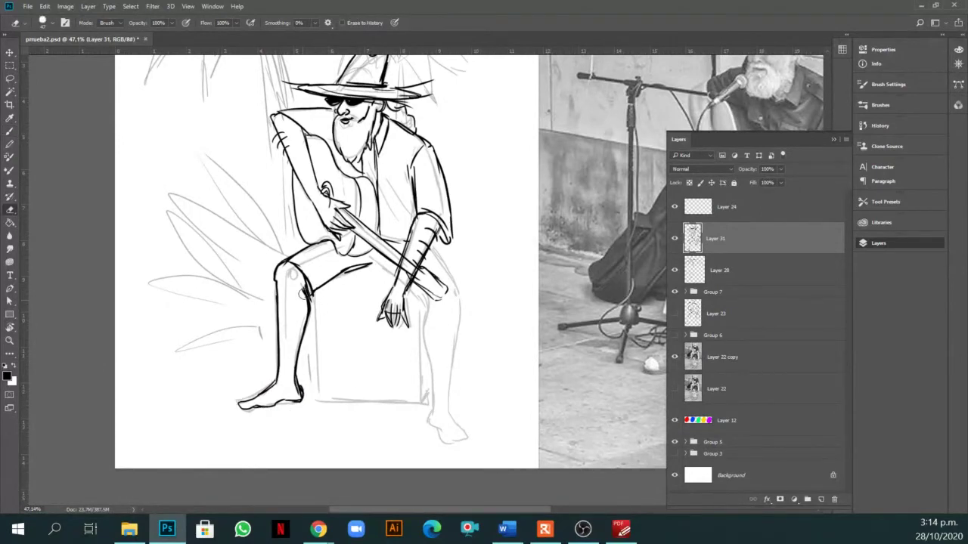
pyautogui.moveTo(308, 281); pyautogui.dragTo(301, 399)
pyautogui.press('b')
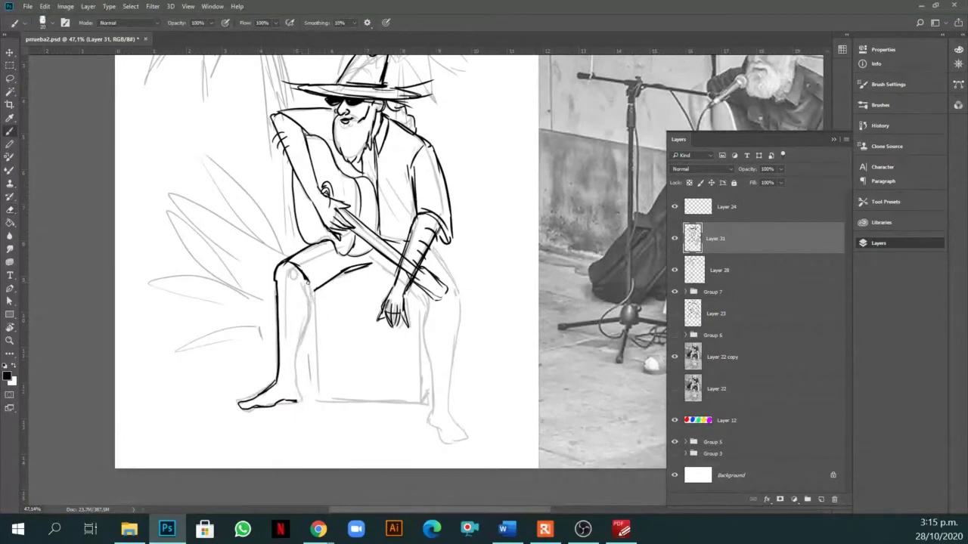
pyautogui.moveTo(307, 280); pyautogui.dragTo(300, 396)
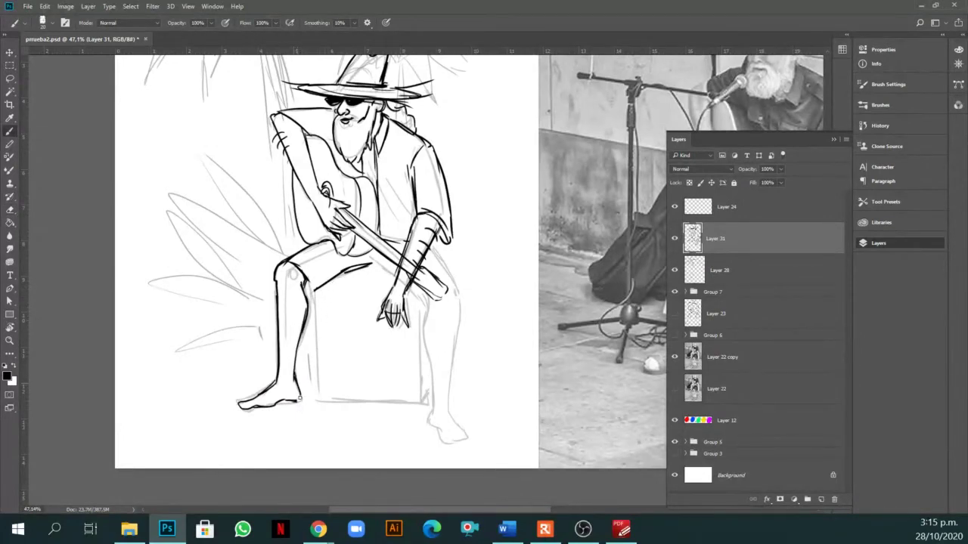
# Draw a sandal with sole and strap on the inked foot and add short hair strokes along the shin.
pyautogui.moveTo(384, 369); pyautogui.dragTo(356, 362)
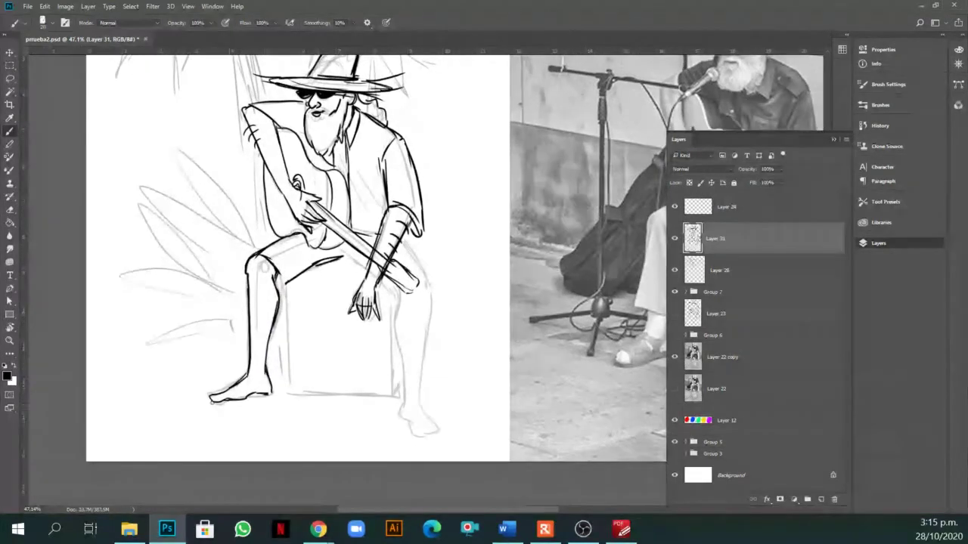
pyautogui.moveTo(202, 401)
pyautogui.mouseDown()
pyautogui.moveTo(281, 393)
pyautogui.moveTo(205, 405)
pyautogui.mouseUp()
pyautogui.moveTo(270, 398)
pyautogui.mouseDown()
pyautogui.moveTo(205, 405)
pyautogui.moveTo(233, 399)
pyautogui.mouseUp()
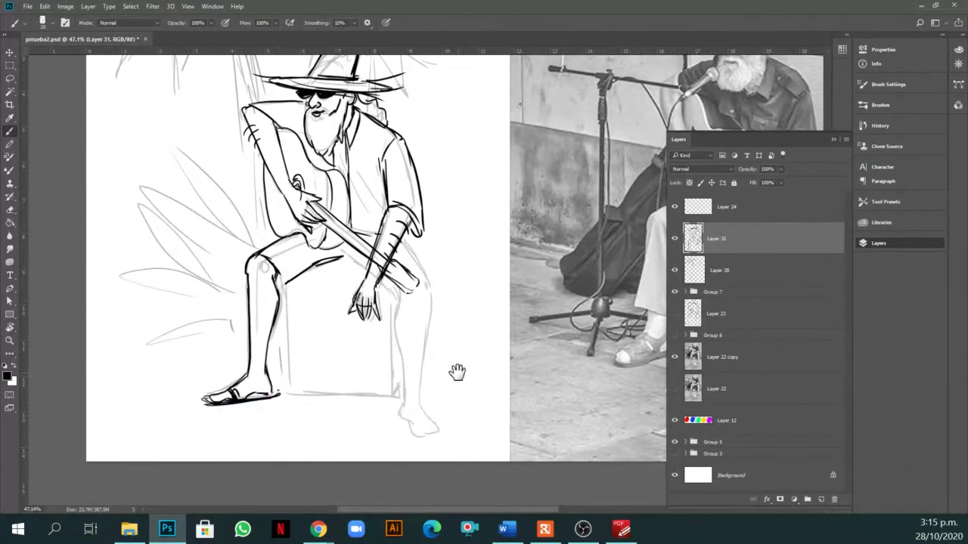
pyautogui.moveTo(458, 372); pyautogui.dragTo(434, 345)
pyautogui.moveTo(233, 263); pyautogui.dragTo(239, 302)
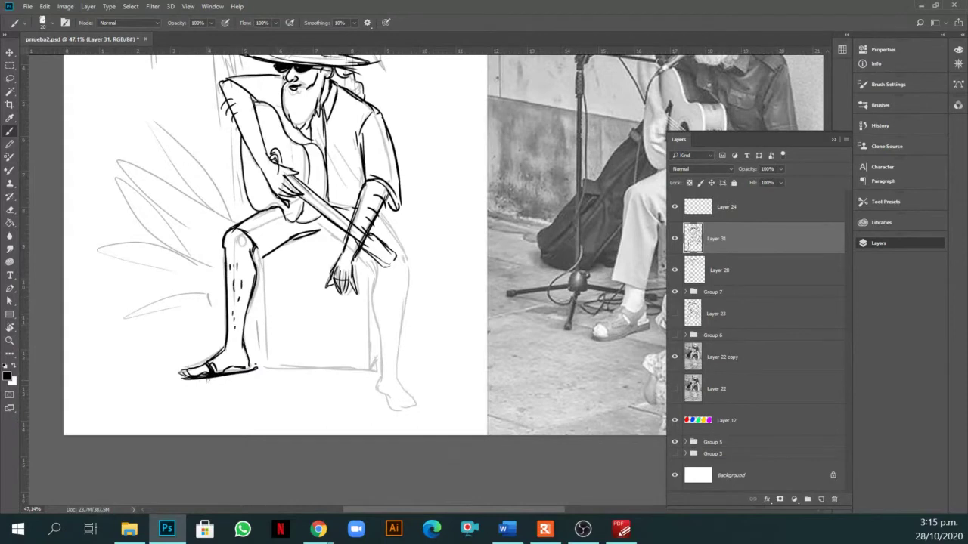
# Ink the other leg's thigh, knee, calf and toes, adding shin hair strokes and sandal straps.
pyautogui.moveTo(314, 222); pyautogui.dragTo(378, 269)
pyautogui.moveTo(369, 264)
pyautogui.mouseDown()
pyautogui.moveTo(378, 285)
pyautogui.moveTo(382, 396)
pyautogui.moveTo(390, 411)
pyautogui.moveTo(411, 405)
pyautogui.mouseUp()
pyautogui.moveTo(401, 408); pyautogui.dragTo(406, 412)
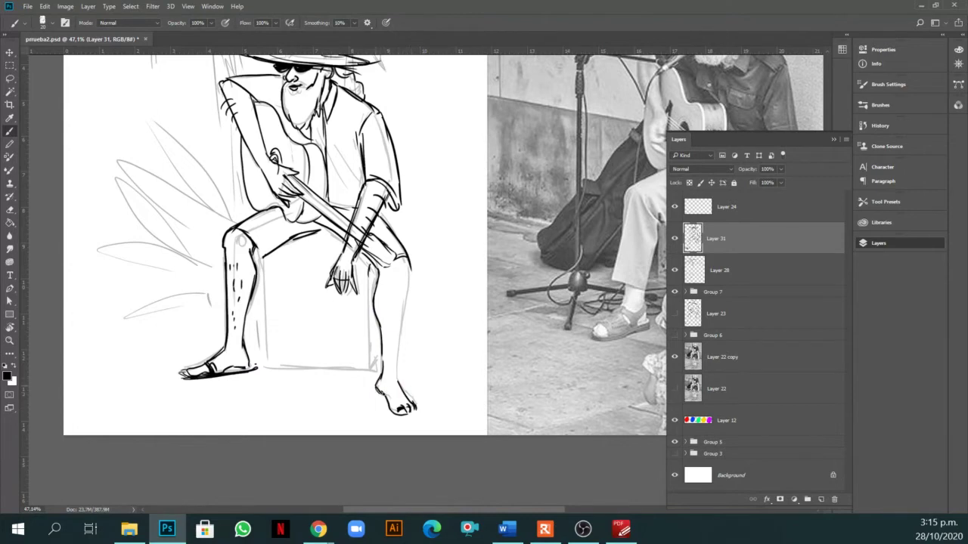
pyautogui.moveTo(409, 266); pyautogui.dragTo(394, 369)
pyautogui.moveTo(400, 305); pyautogui.dragTo(395, 378)
pyautogui.moveTo(392, 302); pyautogui.dragTo(391, 351)
pyautogui.moveTo(375, 386)
pyautogui.mouseDown()
pyautogui.moveTo(401, 420)
pyautogui.moveTo(417, 414)
pyautogui.moveTo(408, 399)
pyautogui.mouseUp()
# Erase the hanging hand and redraw it with a smaller palm and clearer fingers.
pyautogui.hotkey('ctrl', '0')
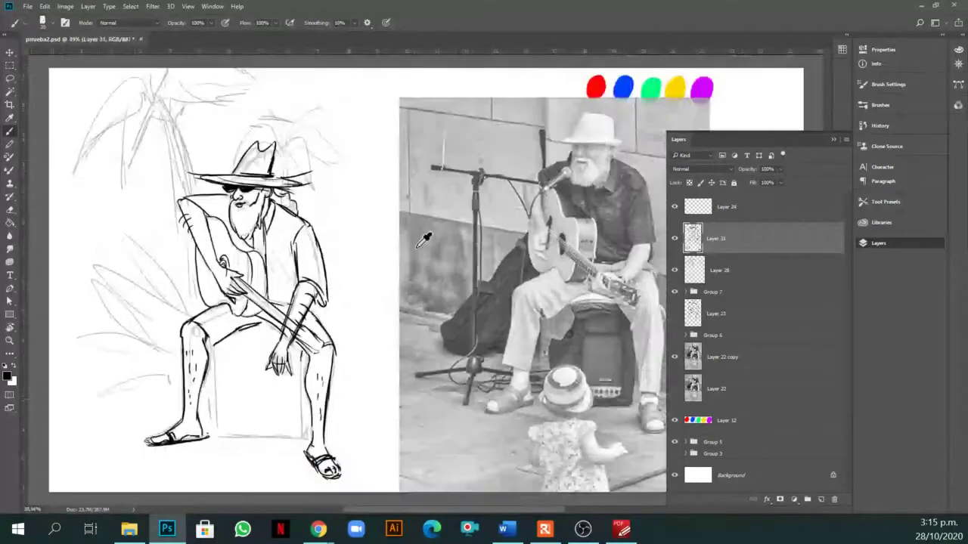
pyautogui.scroll(1, 367, 293)
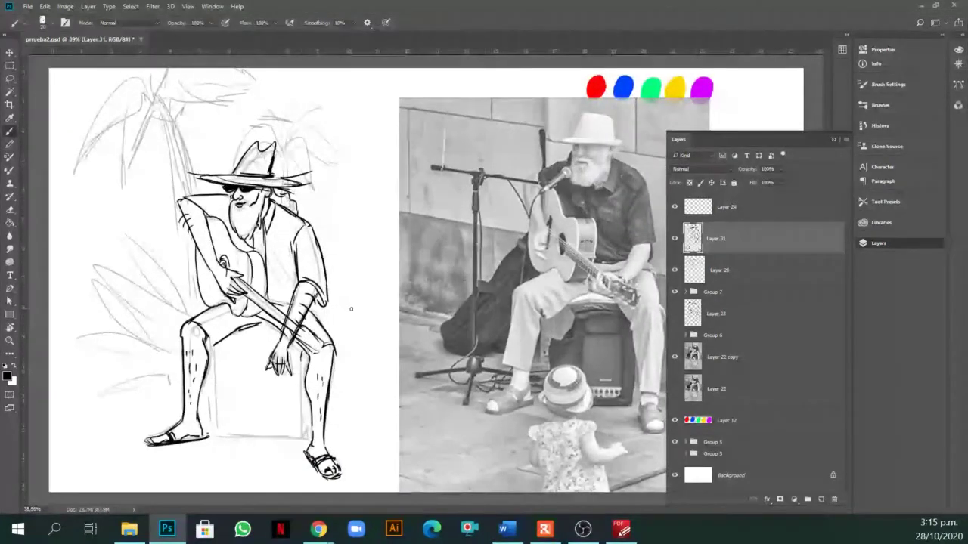
pyautogui.press('z')
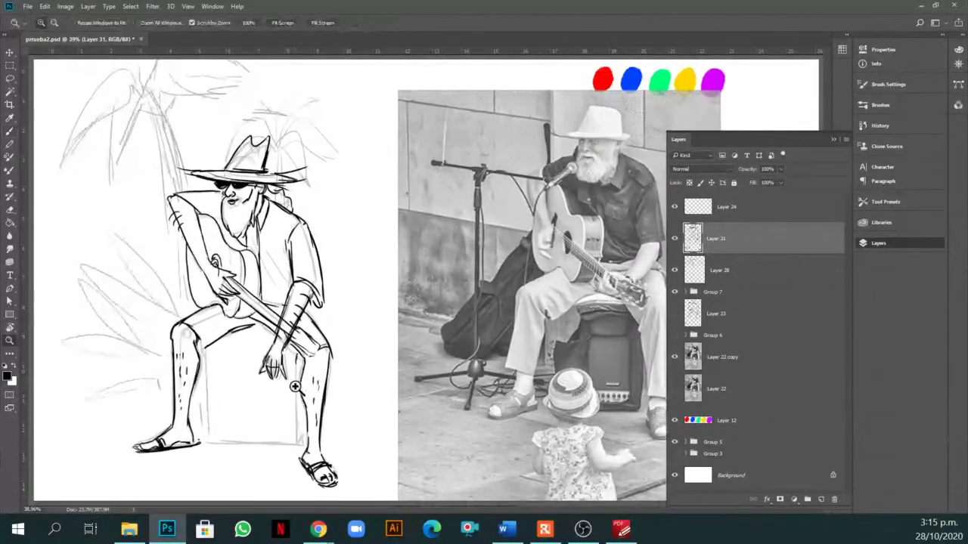
pyautogui.click(325, 460)
pyautogui.press('e')
pyautogui.moveTo(296, 350)
pyautogui.mouseDown()
pyautogui.moveTo(270, 375)
pyautogui.moveTo(283, 373)
pyautogui.mouseUp()
pyautogui.press('b')
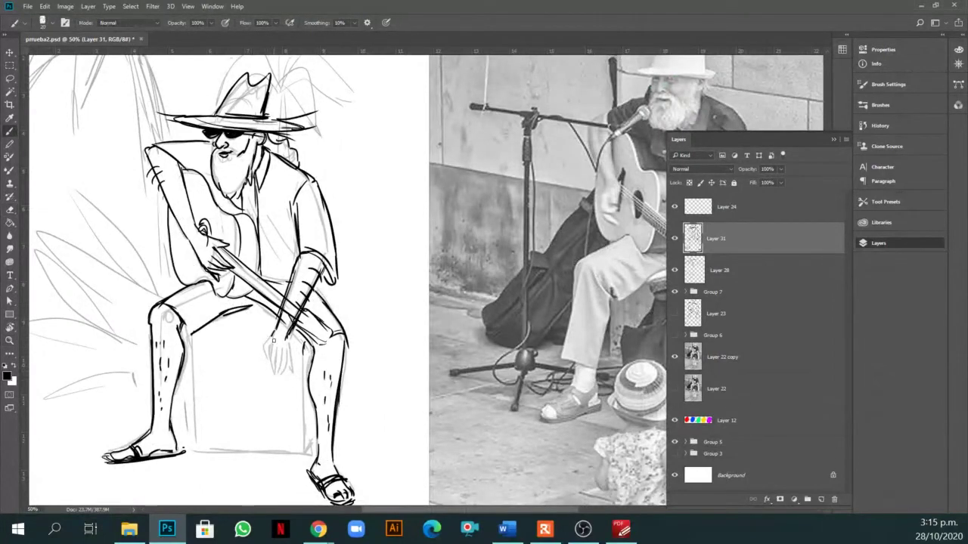
pyautogui.moveTo(272, 351)
pyautogui.mouseDown()
pyautogui.moveTo(287, 372)
pyautogui.moveTo(273, 378)
pyautogui.moveTo(284, 374)
pyautogui.mouseUp()
pyautogui.hotkey('ctrl', 'z')
pyautogui.hotkey('ctrl', 'z')
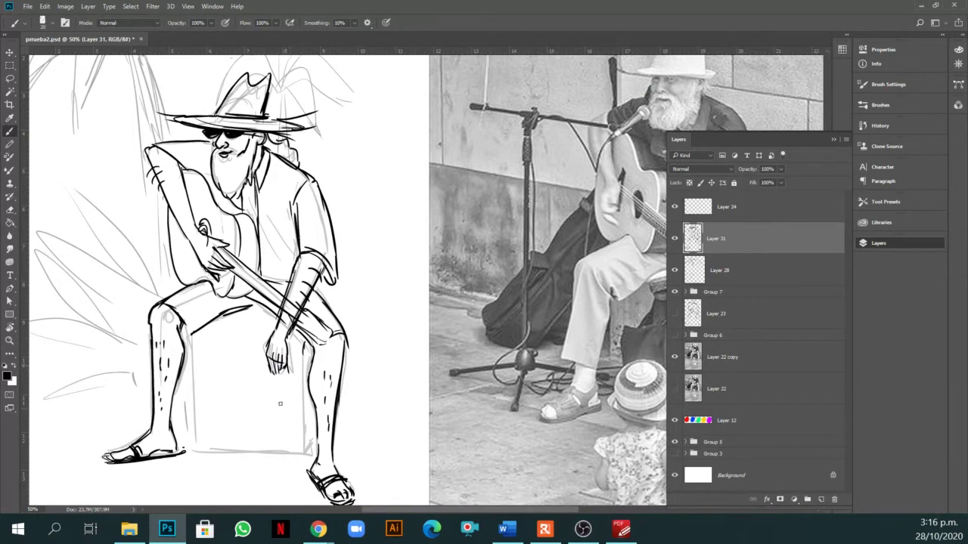
# Select the redrawn hanging hand and stretch it vertically to 127.98% of its height.
pyautogui.press('l')
pyautogui.moveTo(290, 342)
pyautogui.mouseDown()
pyautogui.moveTo(255, 357)
pyautogui.moveTo(299, 369)
pyautogui.moveTo(272, 410)
pyautogui.mouseUp()
pyautogui.hotkey('ctrl', 't')
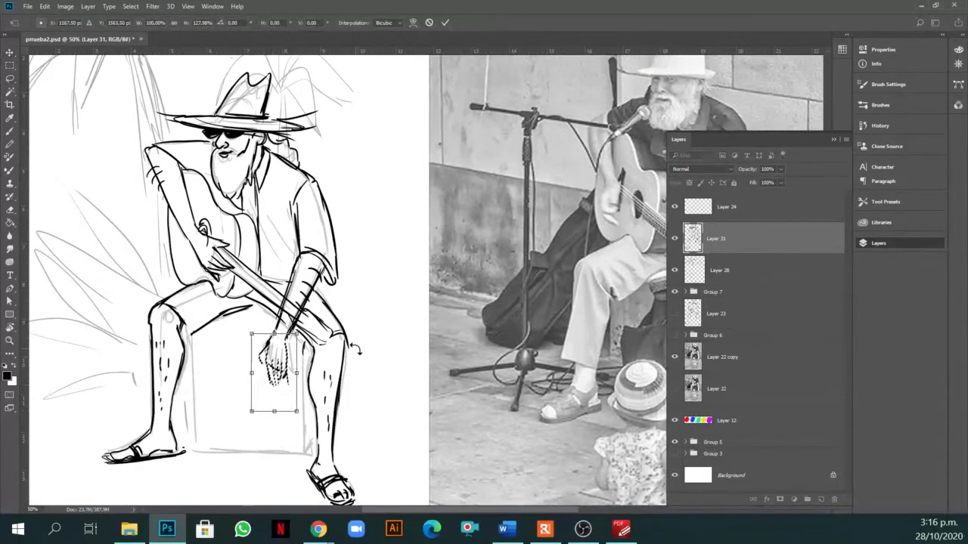
pyautogui.press('Return')
pyautogui.press('v')
pyautogui.hotkey('ctrl', 'd')
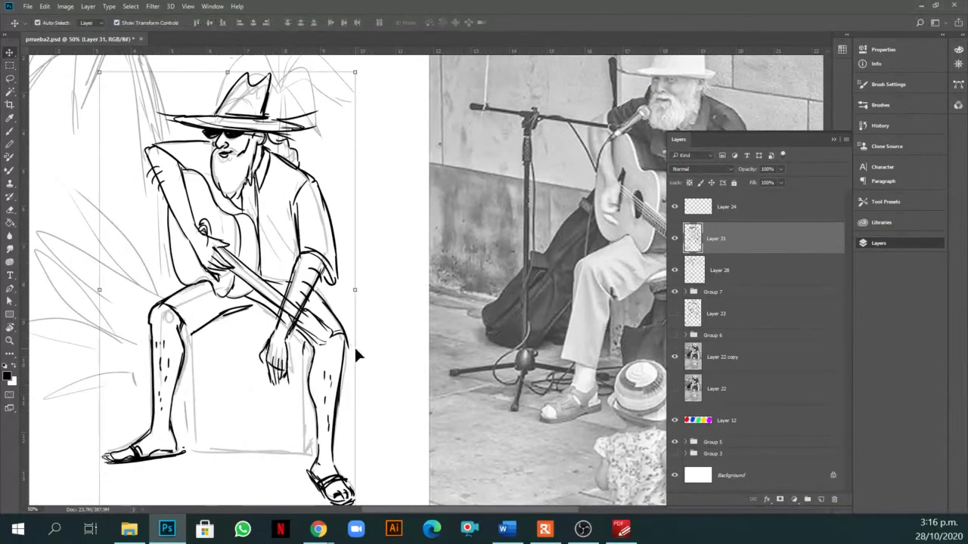
pyautogui.scroll(-2, 360, 356)
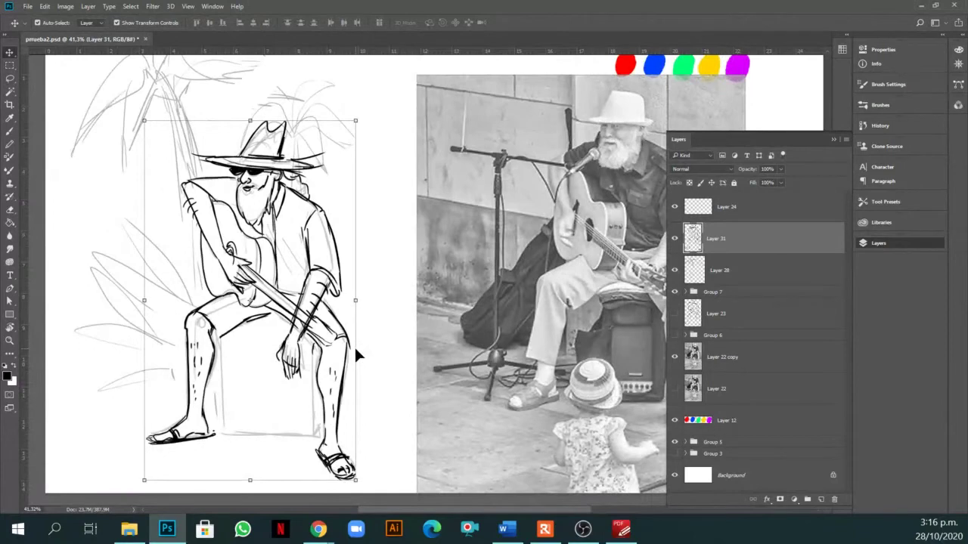
# Add a new layer above the figure's line work and ink the outline of the box he sits on.
pyautogui.press('b')
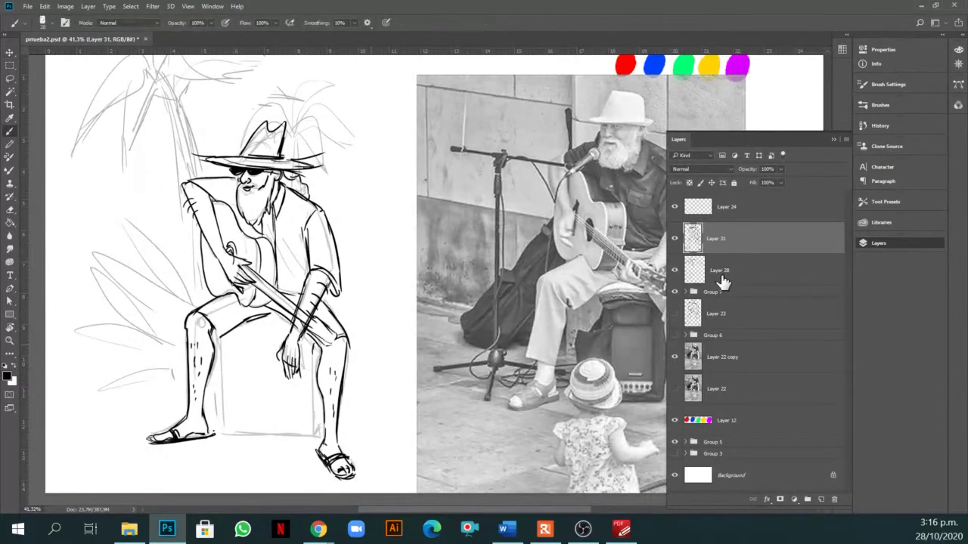
pyautogui.click(820, 499)
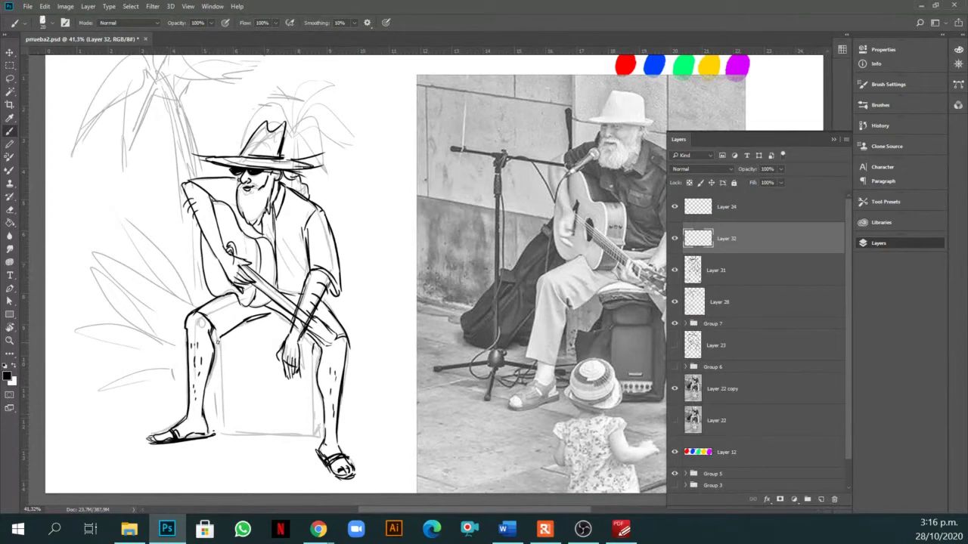
pyautogui.moveTo(220, 340)
pyautogui.mouseDown()
pyautogui.moveTo(220, 430)
pyautogui.moveTo(316, 437)
pyautogui.mouseUp()
pyautogui.moveTo(313, 346); pyautogui.dragTo(314, 437)
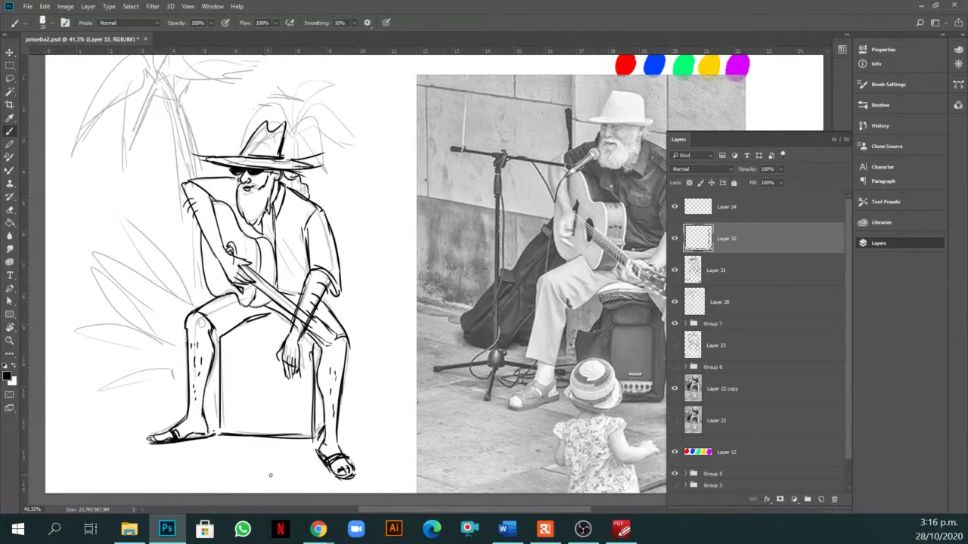
# Turn the box into an amplifier with a row of knobs along its base and a framed, cross-hatched speaker grille.
pyautogui.moveTo(315, 396); pyautogui.dragTo(286, 375)
pyautogui.moveTo(236, 422)
pyautogui.mouseDown()
pyautogui.moveTo(193, 415)
pyautogui.moveTo(229, 416)
pyautogui.mouseUp()
pyautogui.moveTo(191, 331)
pyautogui.mouseDown()
pyautogui.moveTo(193, 408)
pyautogui.moveTo(249, 408)
pyautogui.mouseUp()
pyautogui.moveTo(216, 322); pyautogui.dragTo(189, 349)
pyautogui.moveTo(228, 322); pyautogui.dragTo(195, 377)
pyautogui.moveTo(234, 344); pyautogui.dragTo(192, 396)
pyautogui.moveTo(246, 363); pyautogui.dragTo(206, 402)
pyautogui.moveTo(242, 387); pyautogui.dragTo(229, 402)
pyautogui.moveTo(195, 358); pyautogui.dragTo(222, 394)
pyautogui.moveTo(194, 379); pyautogui.dragTo(210, 401)
pyautogui.moveTo(199, 340); pyautogui.dragTo(236, 391)
pyautogui.moveTo(215, 337); pyautogui.dragTo(238, 371)
pyautogui.moveTo(236, 366); pyautogui.dragTo(251, 378)
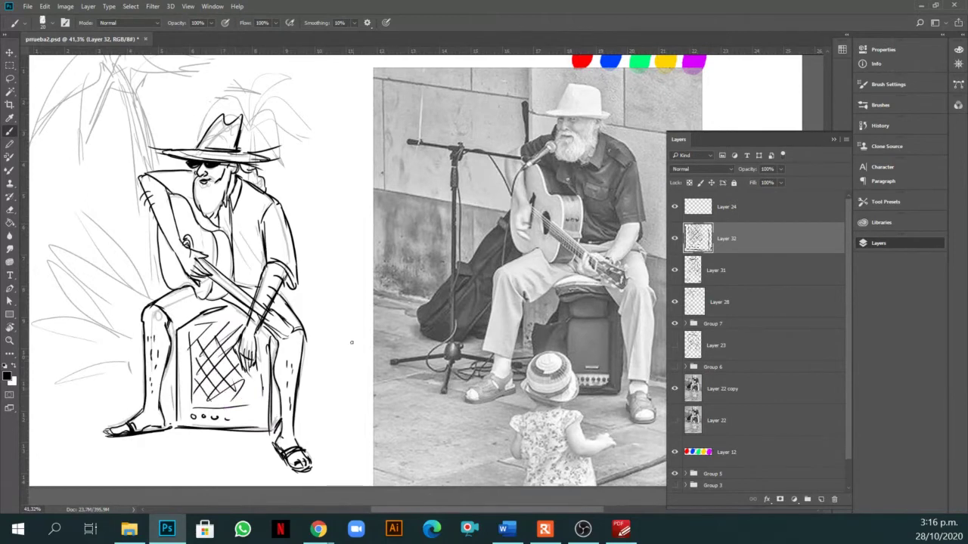
# Add a new layer above the amplifier's line work and ink the drooping fronds and trunk of the large palm behind the guitarist.
pyautogui.moveTo(372, 350); pyautogui.dragTo(432, 377)
pyautogui.click(820, 499)
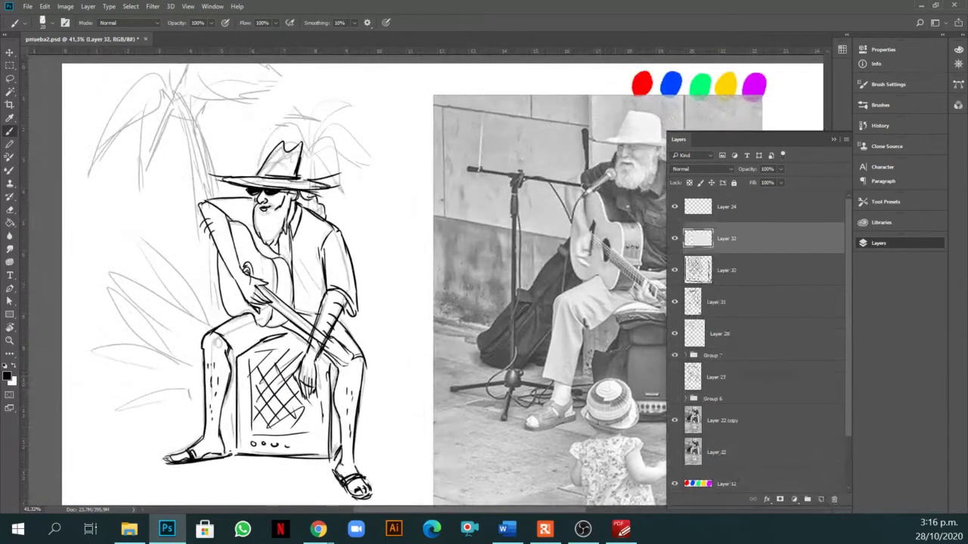
pyautogui.moveTo(218, 108); pyautogui.dragTo(265, 142)
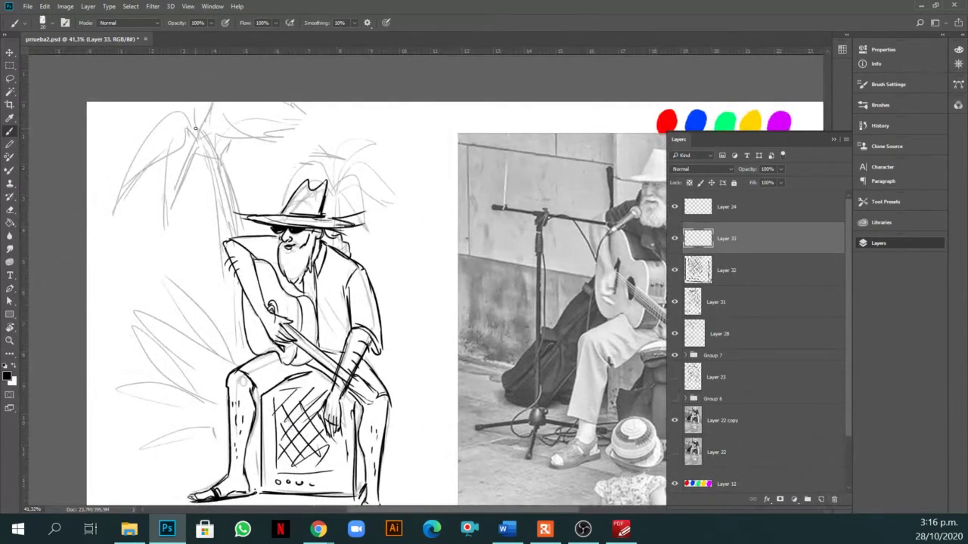
pyautogui.moveTo(189, 125); pyautogui.dragTo(162, 219)
pyautogui.moveTo(205, 131)
pyautogui.mouseDown()
pyautogui.moveTo(184, 163)
pyautogui.moveTo(166, 225)
pyautogui.moveTo(214, 142)
pyautogui.moveTo(274, 198)
pyautogui.mouseUp()
pyautogui.moveTo(202, 161)
pyautogui.mouseDown()
pyautogui.moveTo(155, 226)
pyautogui.moveTo(150, 258)
pyautogui.moveTo(177, 193)
pyautogui.moveTo(250, 162)
pyautogui.moveTo(295, 210)
pyautogui.moveTo(238, 198)
pyautogui.moveTo(225, 153)
pyautogui.moveTo(271, 153)
pyautogui.mouseUp()
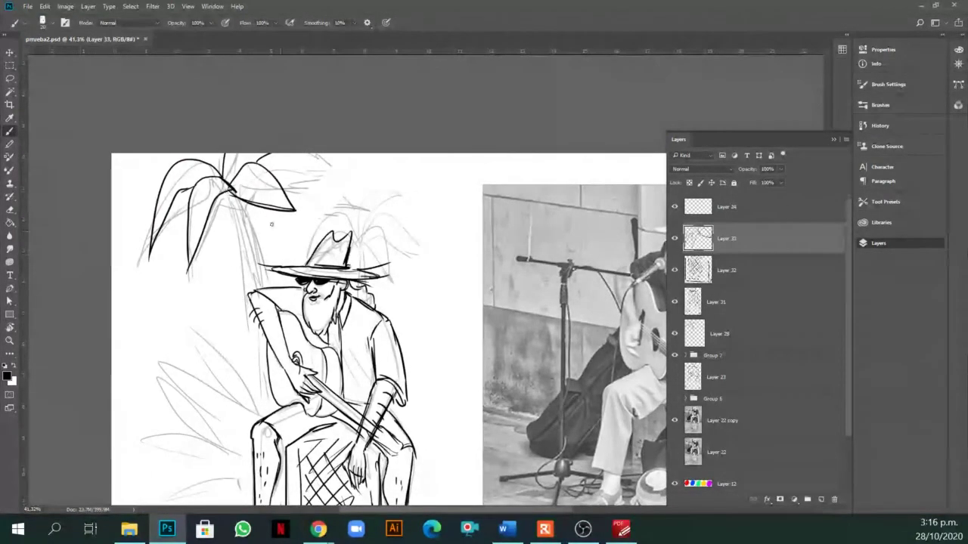
pyautogui.moveTo(226, 189); pyautogui.dragTo(252, 329)
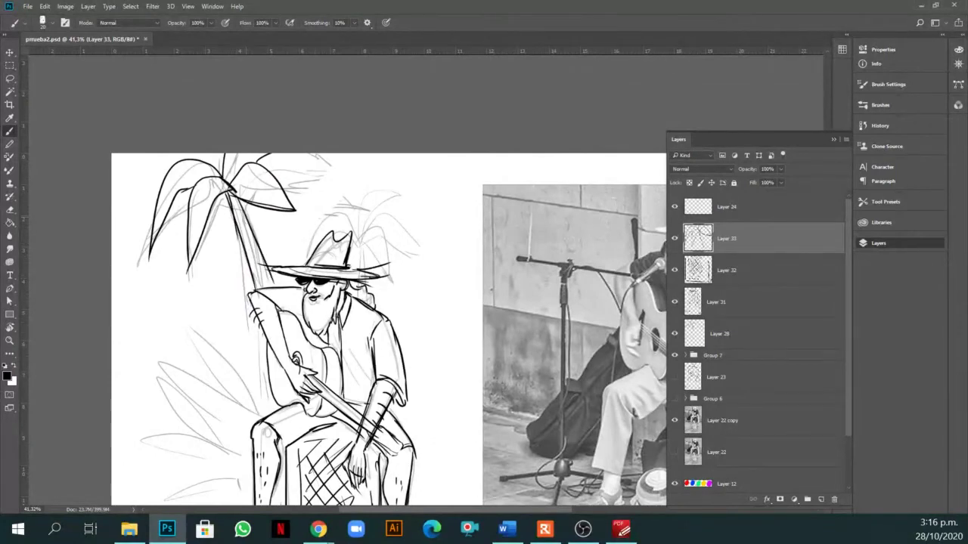
# Ink two pointed leaves beside the guitar and a clump of long blades with small buds beside the bent leg.
pyautogui.moveTo(396, 385); pyautogui.dragTo(378, 309)
pyautogui.moveTo(249, 275)
pyautogui.mouseDown()
pyautogui.moveTo(195, 210)
pyautogui.moveTo(253, 275)
pyautogui.mouseUp()
pyautogui.moveTo(186, 260); pyautogui.dragTo(234, 273)
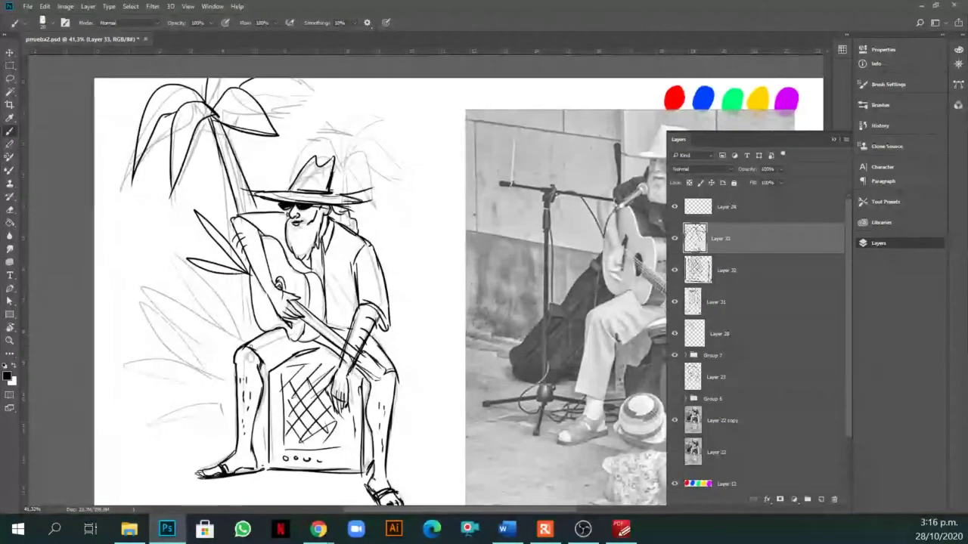
pyautogui.moveTo(233, 423)
pyautogui.mouseDown()
pyautogui.moveTo(204, 373)
pyautogui.moveTo(227, 417)
pyautogui.moveTo(227, 386)
pyautogui.moveTo(229, 415)
pyautogui.mouseUp()
pyautogui.moveTo(228, 423)
pyautogui.mouseDown()
pyautogui.moveTo(161, 382)
pyautogui.moveTo(215, 428)
pyautogui.mouseUp()
pyautogui.moveTo(204, 435); pyautogui.dragTo(221, 431)
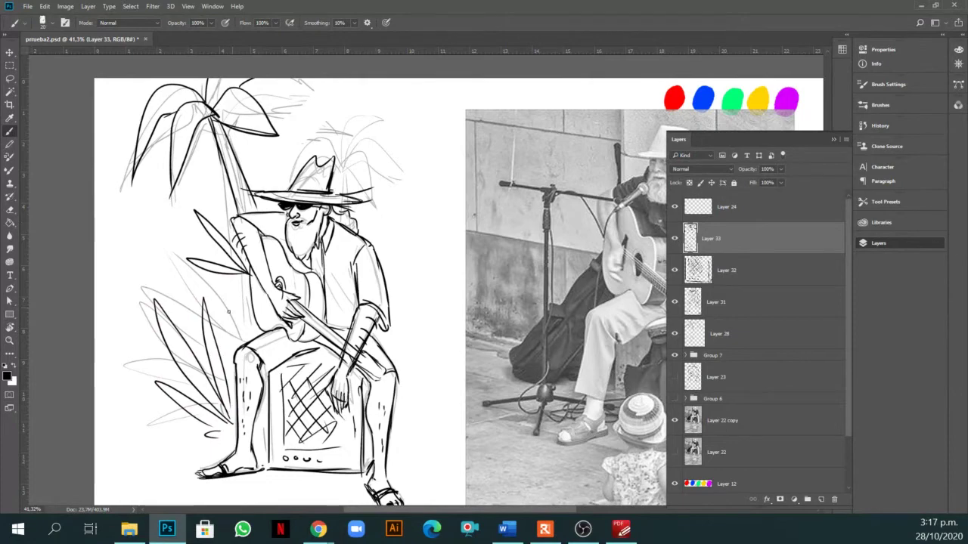
pyautogui.moveTo(227, 393)
pyautogui.mouseDown()
pyautogui.moveTo(238, 294)
pyautogui.moveTo(193, 356)
pyautogui.mouseUp()
pyautogui.moveTo(194, 301); pyautogui.dragTo(186, 317)
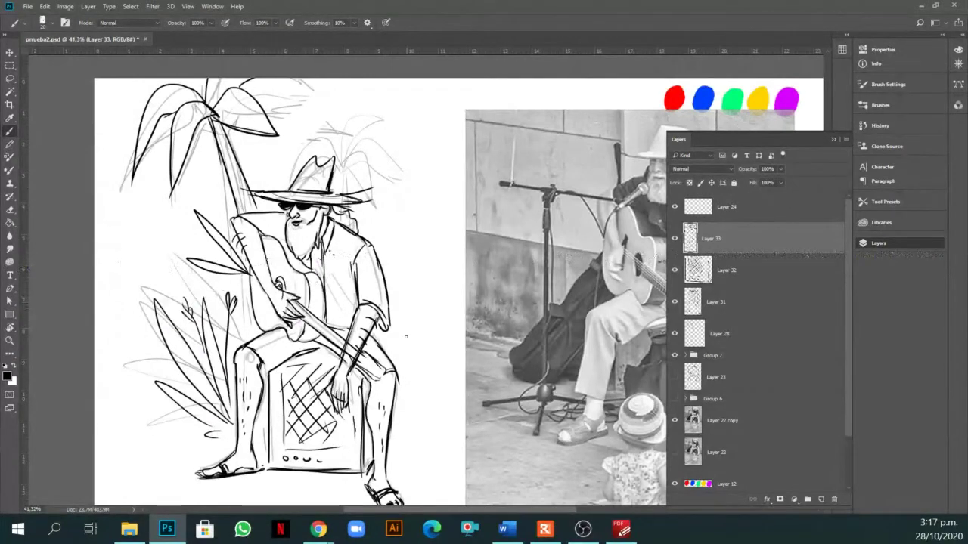
# Undo the stray stroke beside the sitter's outer leg and ink a smaller palm's fronds behind the hat on a new layer.
pyautogui.press('z')
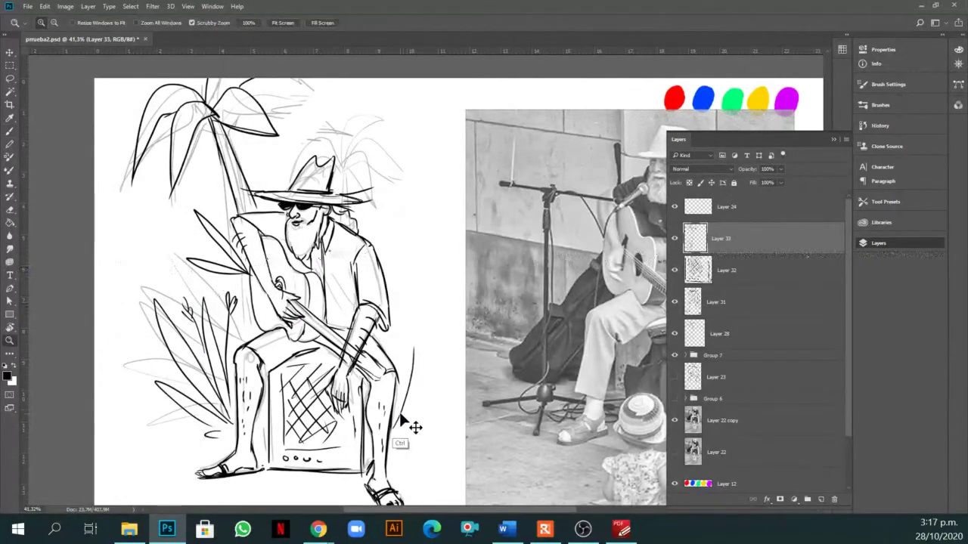
pyautogui.press('b')
pyautogui.moveTo(388, 146)
pyautogui.mouseDown()
pyautogui.moveTo(398, 208)
pyautogui.moveTo(399, 162)
pyautogui.mouseUp()
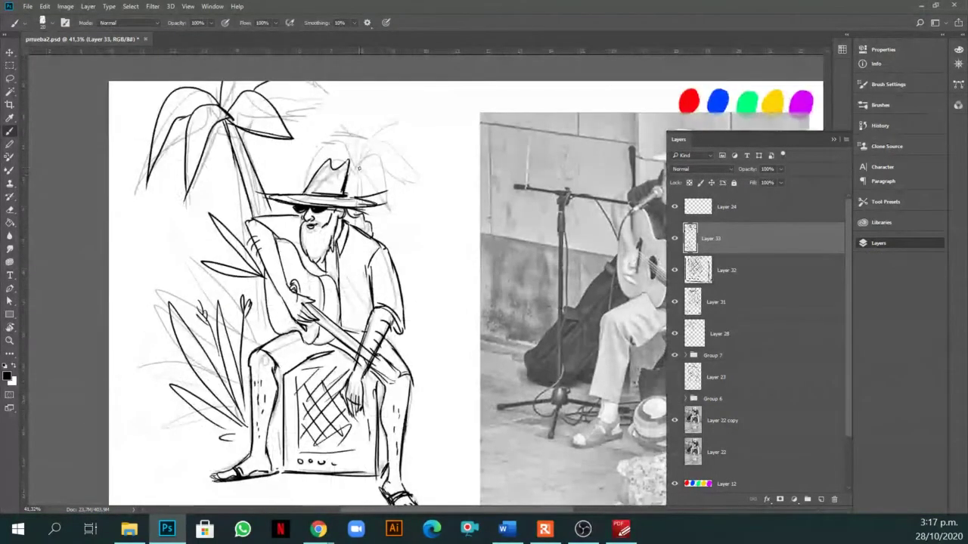
pyautogui.click(821, 499)
pyautogui.moveTo(359, 179)
pyautogui.mouseDown()
pyautogui.moveTo(382, 161)
pyautogui.moveTo(372, 190)
pyautogui.moveTo(382, 163)
pyautogui.moveTo(416, 185)
pyautogui.moveTo(362, 117)
pyautogui.moveTo(393, 122)
pyautogui.moveTo(378, 119)
pyautogui.moveTo(296, 160)
pyautogui.moveTo(358, 156)
pyautogui.mouseUp()
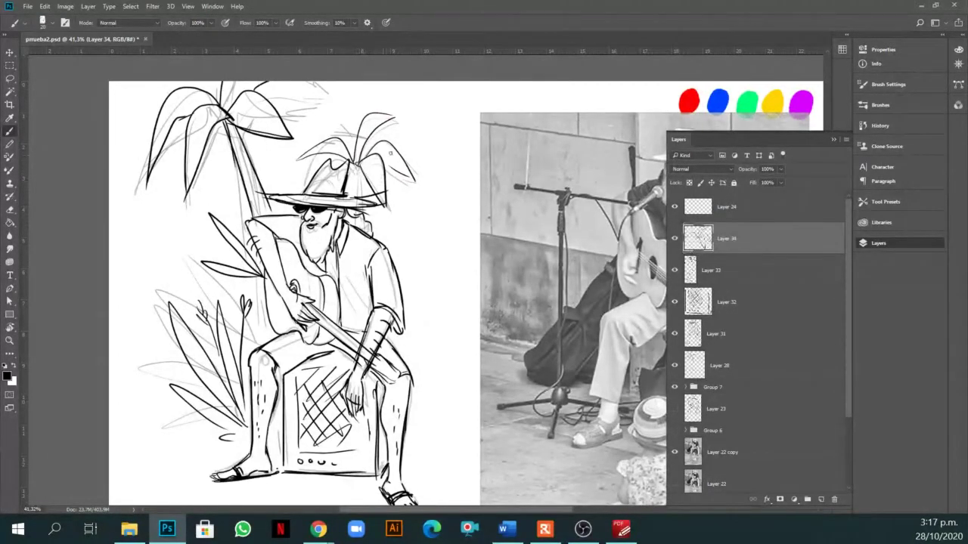
# Move the small palm's fronds up slightly, and ink its trunk and the ring marks along the large palm's trunk.
pyautogui.press('v')
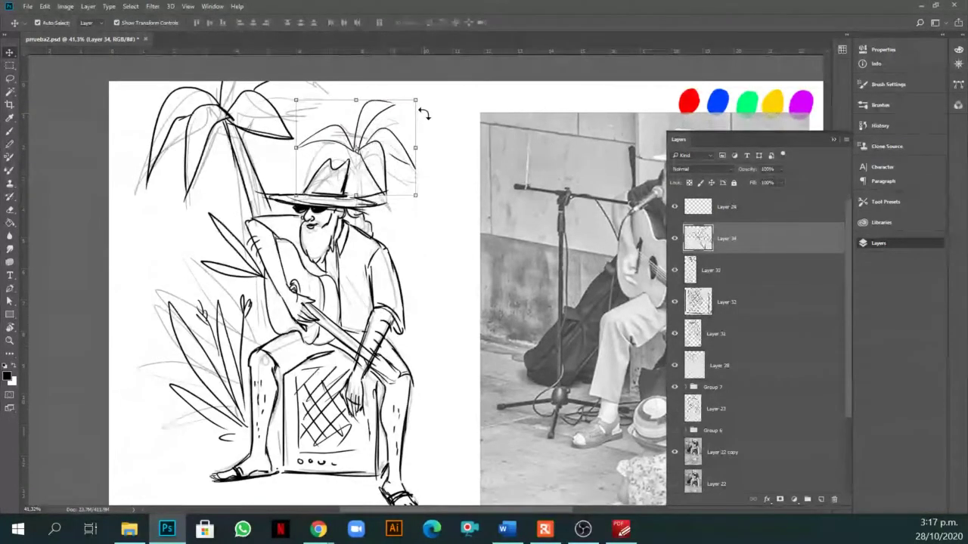
pyautogui.press('b')
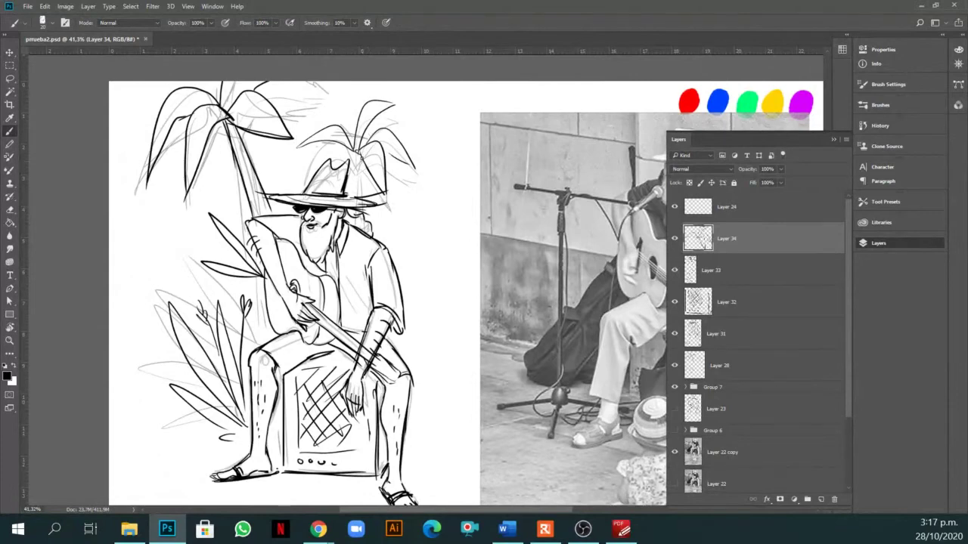
pyautogui.moveTo(356, 150); pyautogui.dragTo(354, 202)
pyautogui.moveTo(223, 129)
pyautogui.mouseDown()
pyautogui.moveTo(241, 144)
pyautogui.moveTo(258, 209)
pyautogui.mouseUp()
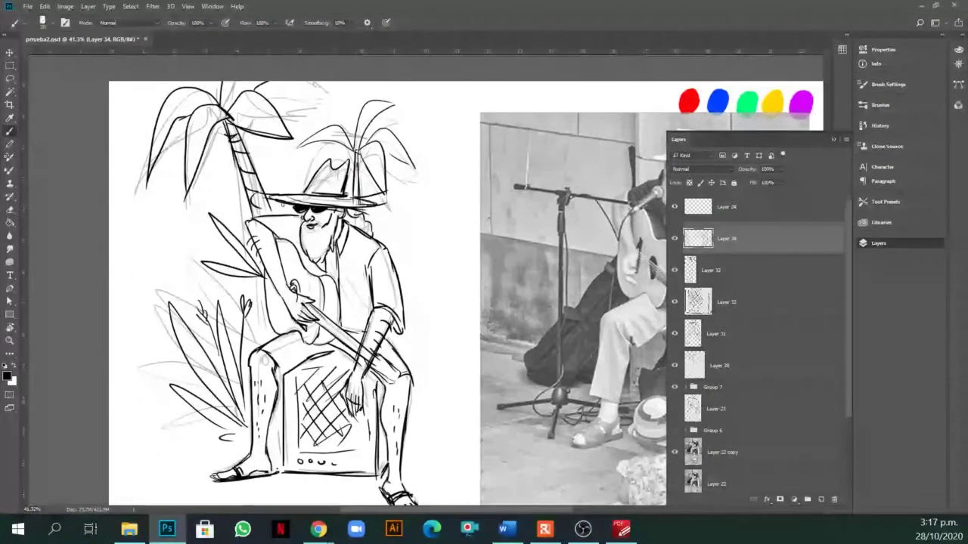
# Save the document.
pyautogui.scroll(-1, 443, 294)
pyautogui.scroll(-1, 419, 275)
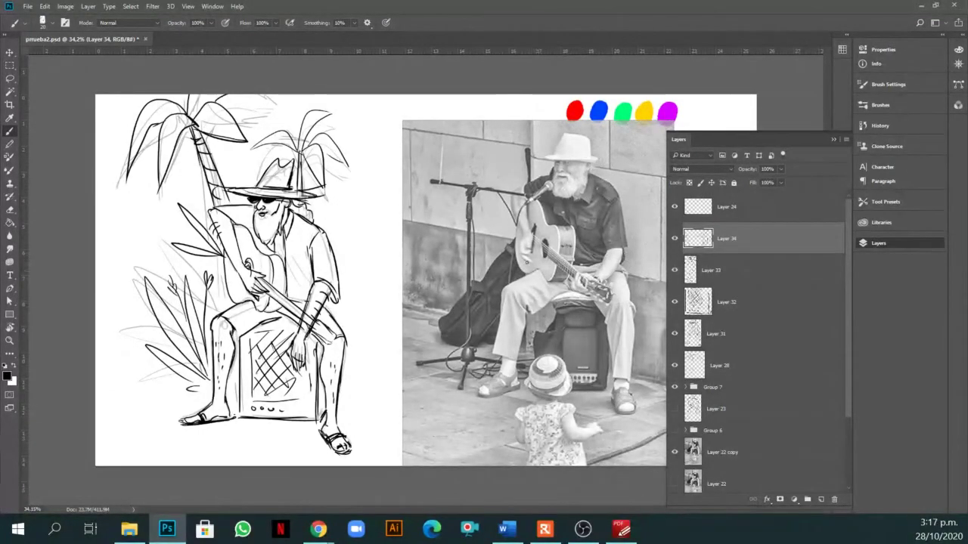
pyautogui.scroll(-1, 470, 250)
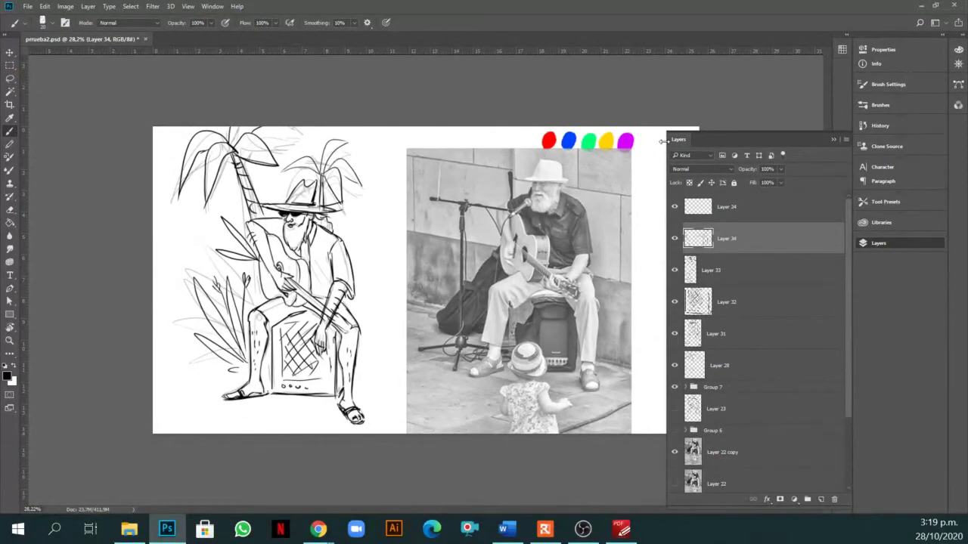
pyautogui.hotkey('ctrl', 's')
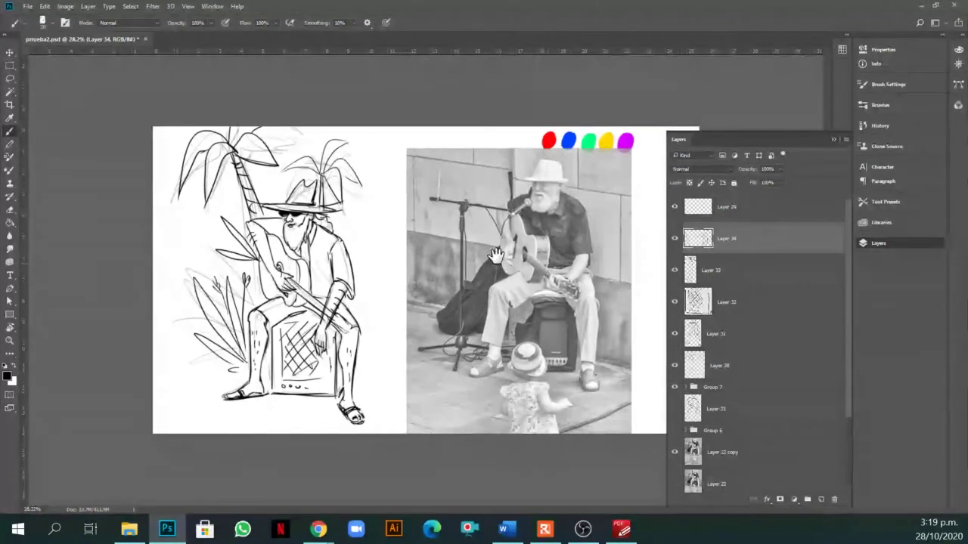
pyautogui.scroll(2, 498, 223)
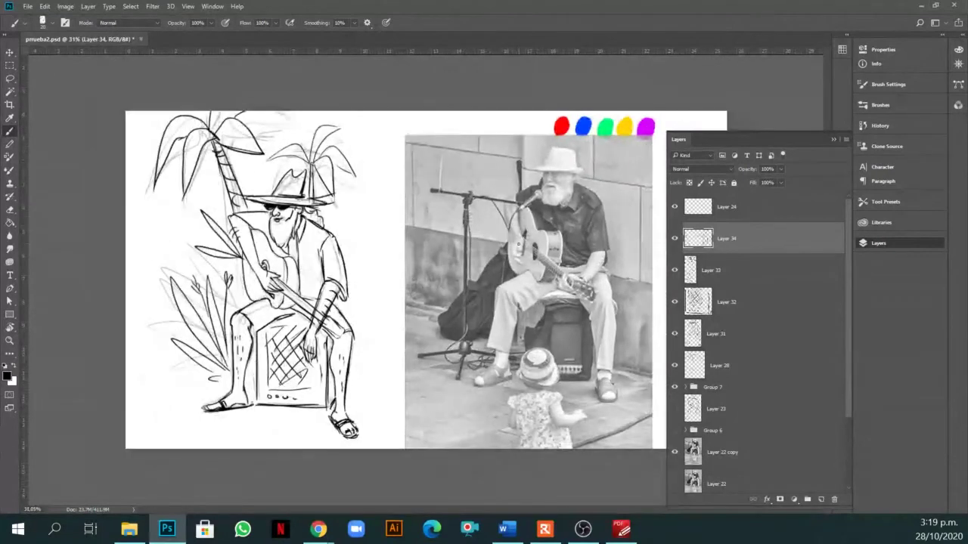
# Group all the sketch and line work layers from Layer 24 down to Layer 23.
pyautogui.press('v')
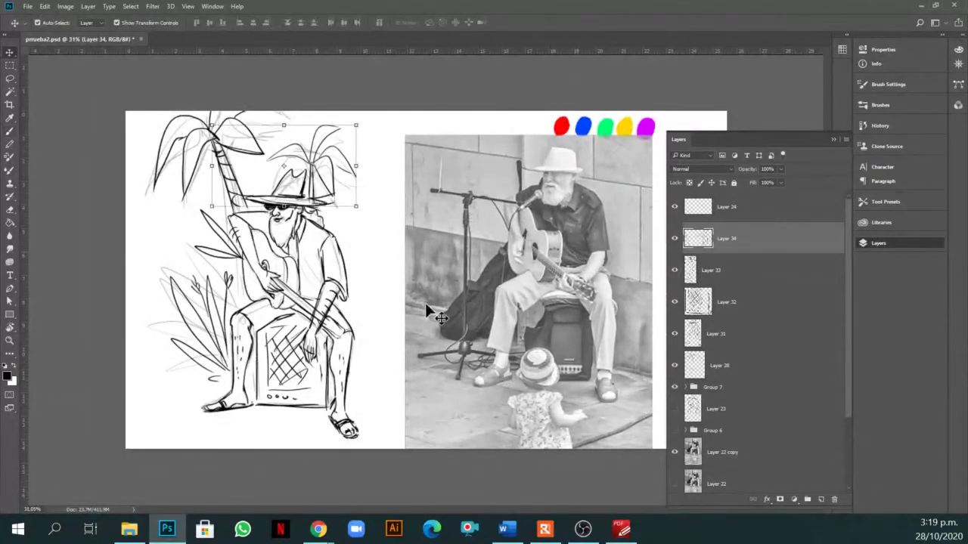
pyautogui.scroll(-1, 732, 289)
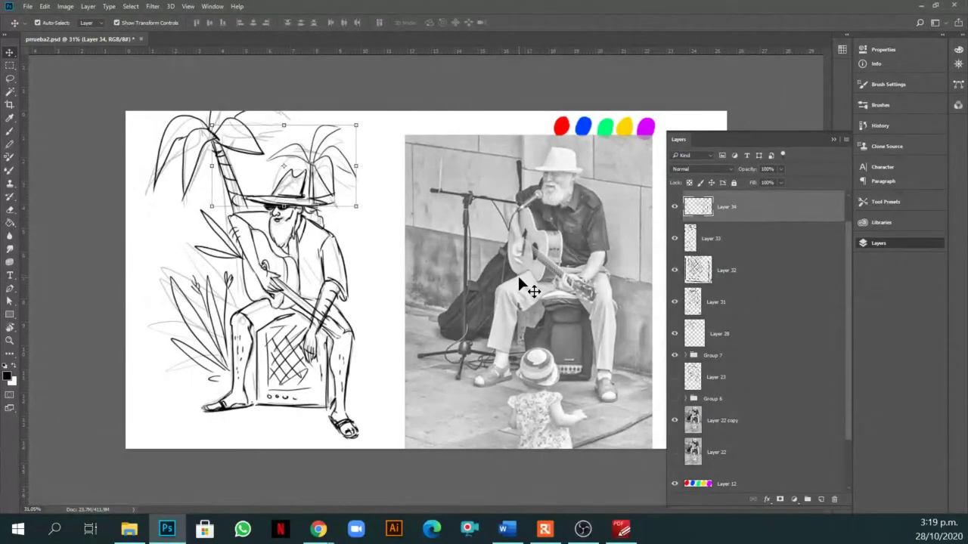
pyautogui.click(728, 272)
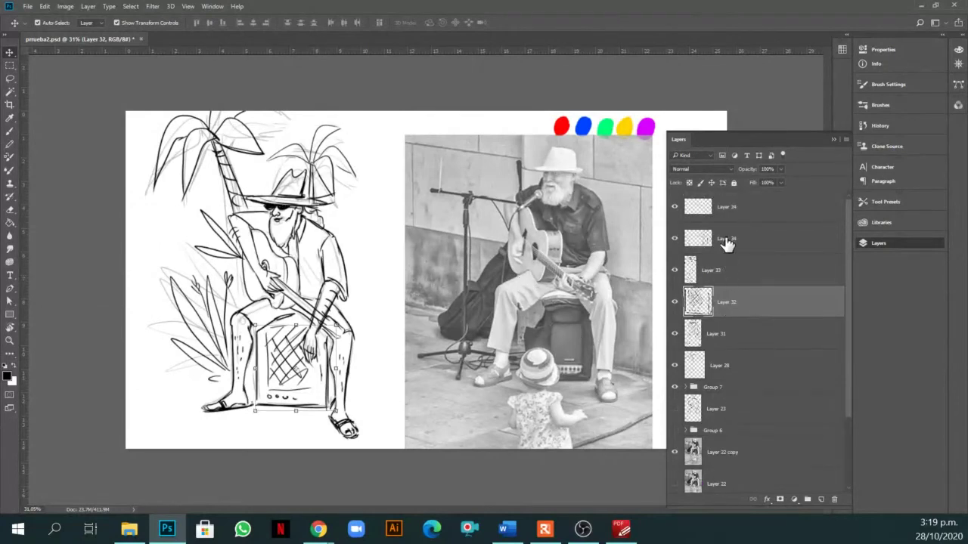
pyautogui.scroll(-3, 731, 295)
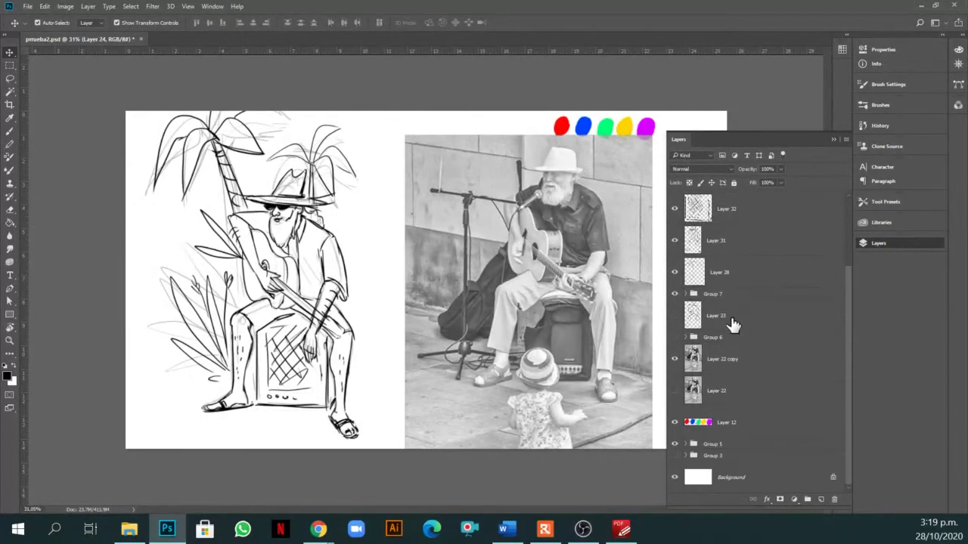
pyautogui.keyDown('shift'); pyautogui.click(732, 324); pyautogui.keyUp('shift')
pyautogui.hotkey('ctrl', 'g')
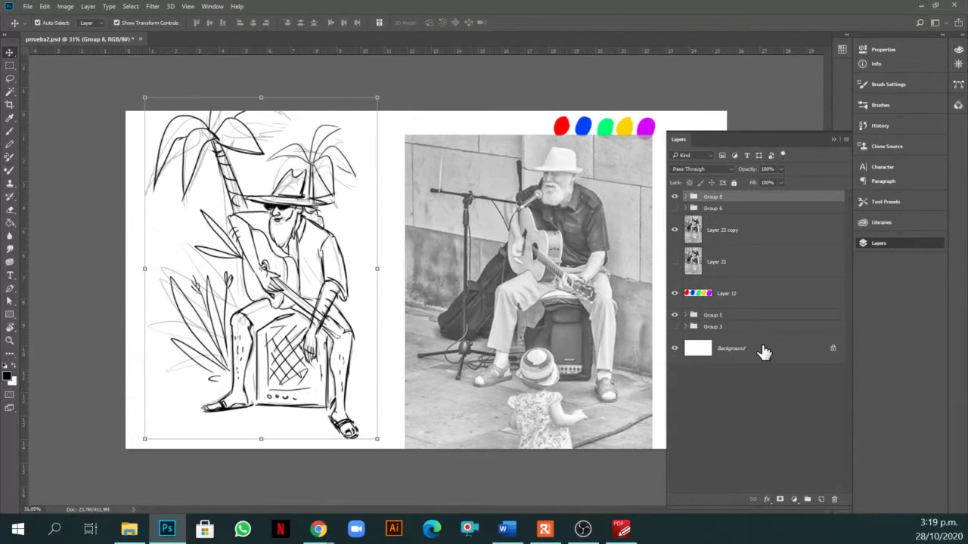
# Toggle the visibility of the new sketch group, Group 6 and the reference photo to check what each one holds.
pyautogui.click(674, 198)
pyautogui.click(674, 197)
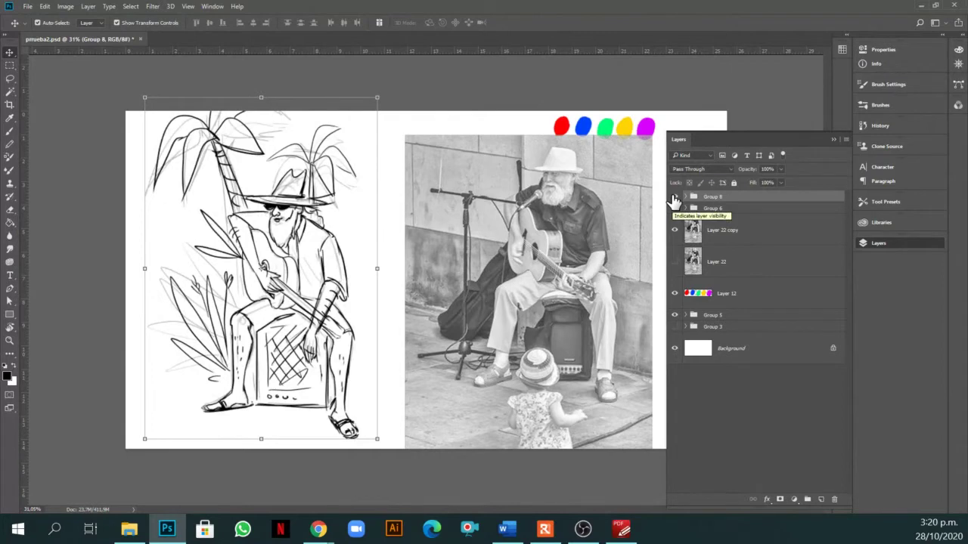
pyautogui.click(674, 209)
pyautogui.click(674, 208)
pyautogui.click(674, 231)
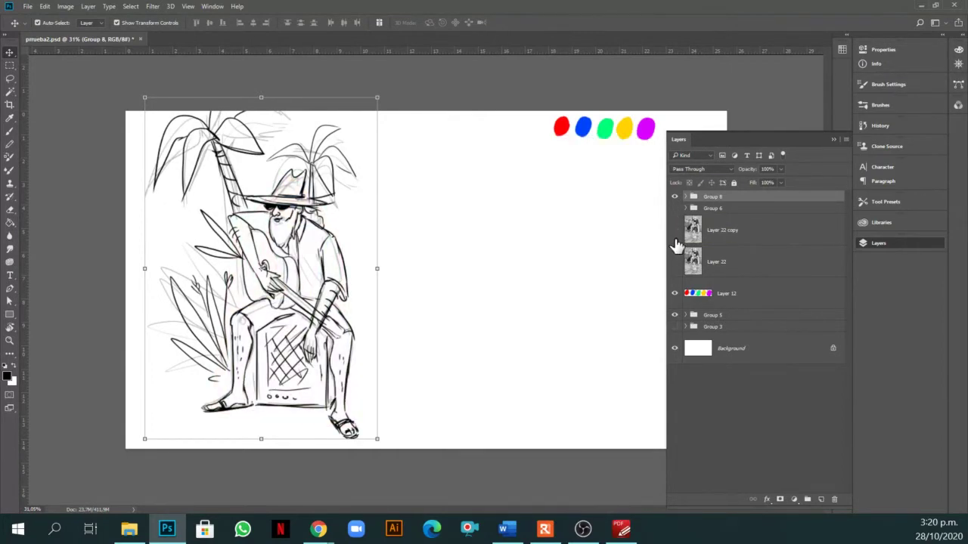
pyautogui.click(674, 230)
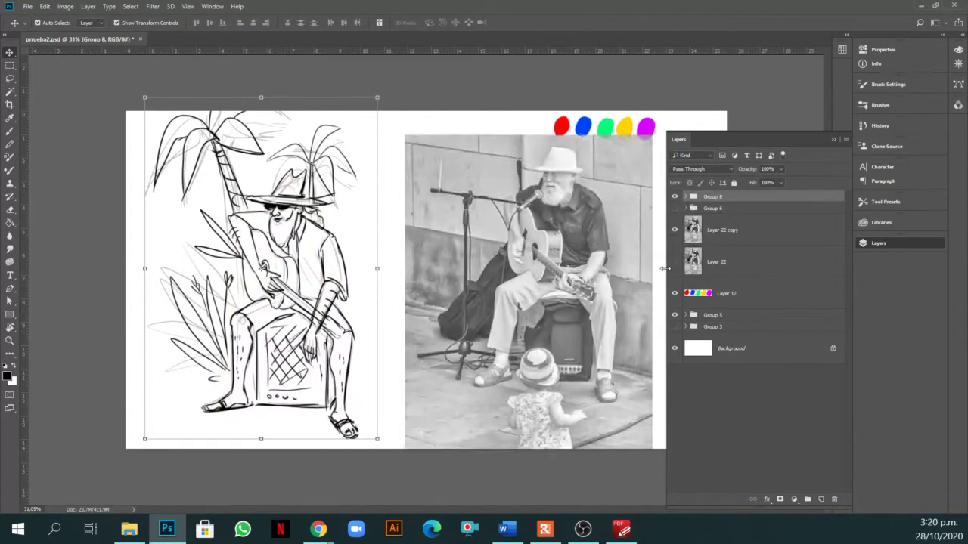
# Lower the sketch group's opacity to about 43% and add a new empty layer above it.
pyautogui.click(781, 183)
pyautogui.moveTo(779, 183); pyautogui.dragTo(759, 185)
pyautogui.moveTo(754, 183); pyautogui.dragTo(758, 178)
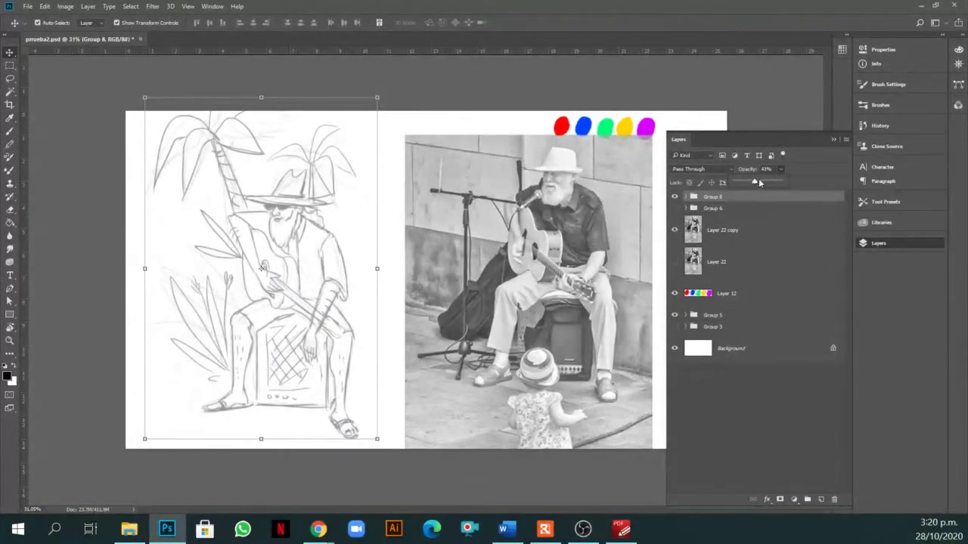
pyautogui.click(822, 498)
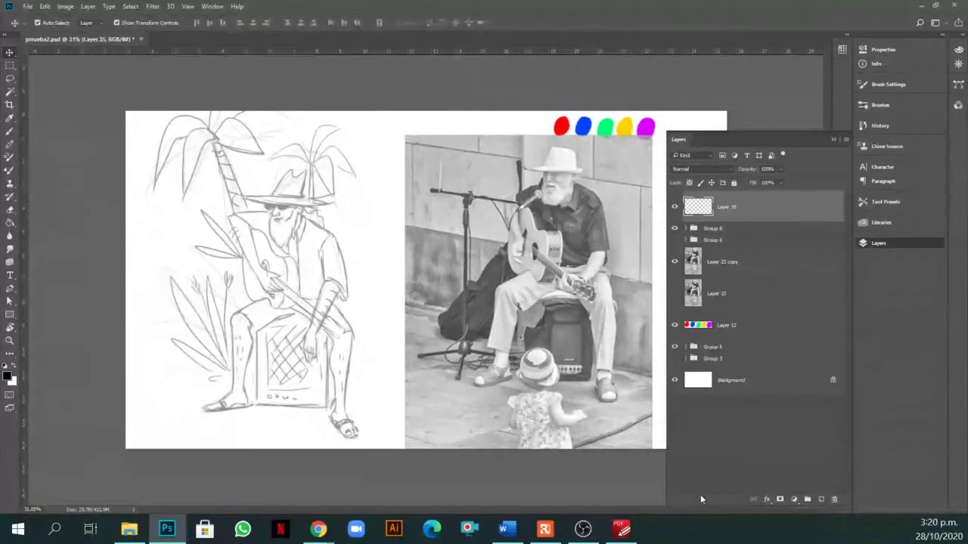
# Try a test stroke beside the figure, undo it, and set the line brush's size to 15 px.
pyautogui.scroll(3, 360, 326)
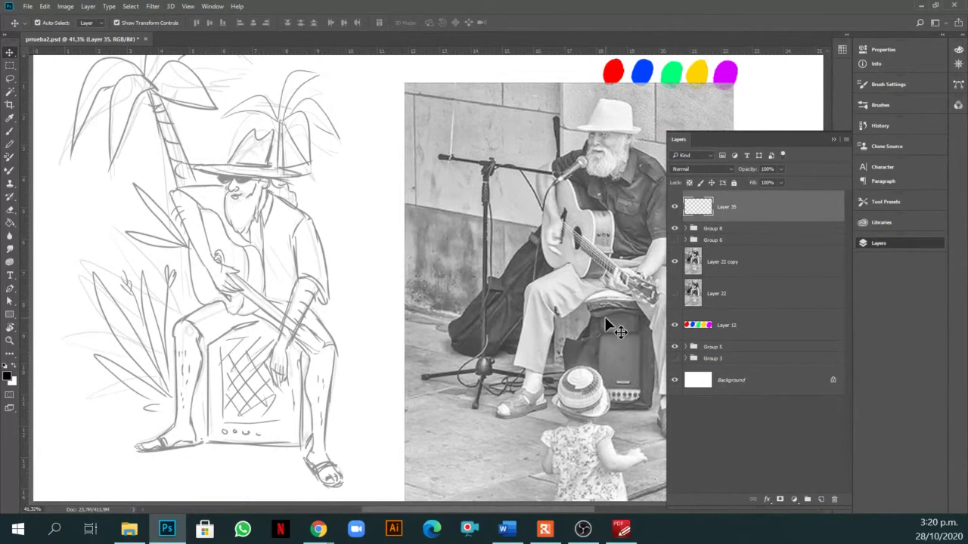
pyautogui.press('z')
pyautogui.click(335, 277)
pyautogui.moveTo(428, 293); pyautogui.dragTo(441, 294)
pyautogui.press('b')
pyautogui.moveTo(426, 189); pyautogui.dragTo(428, 222)
pyautogui.hotkey('ctrl', 'z')
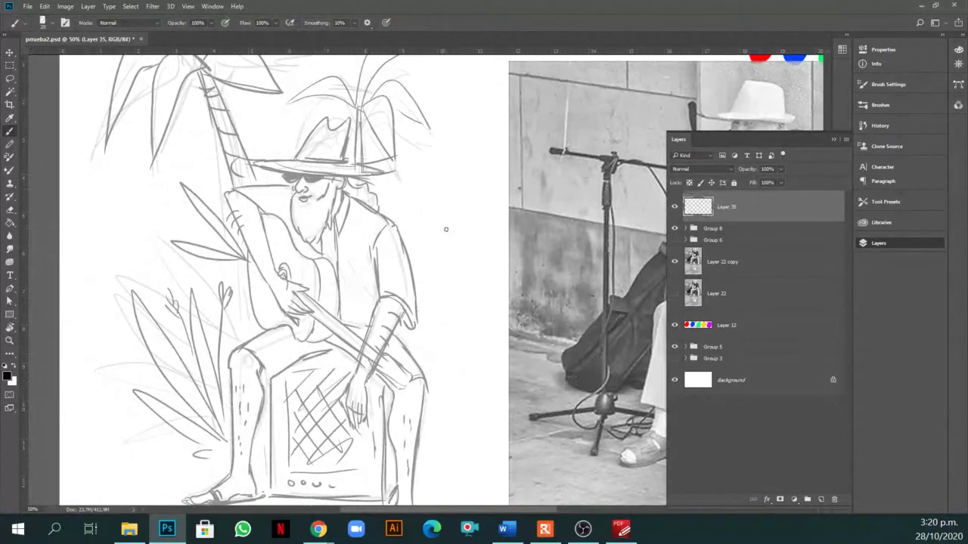
pyautogui.rightClick(450, 230)
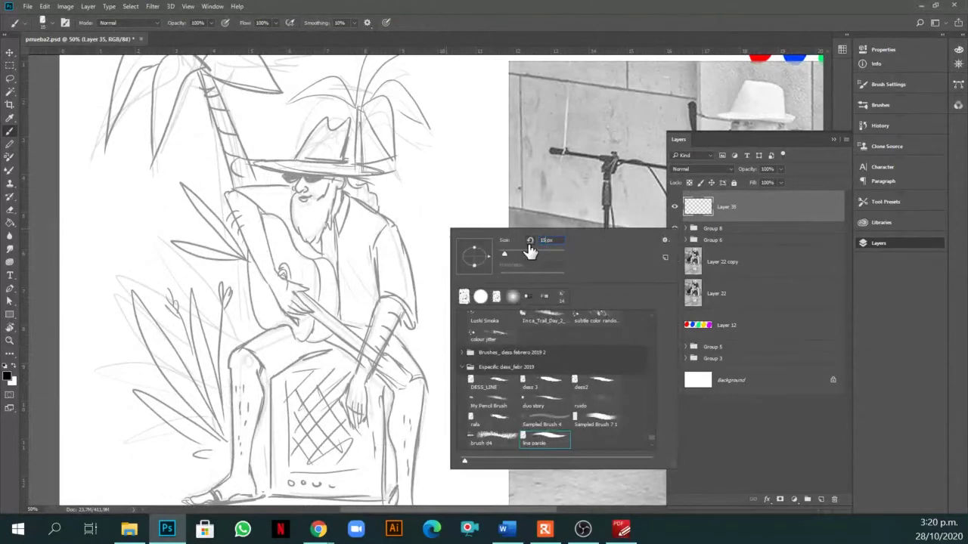
pyautogui.press('Return')
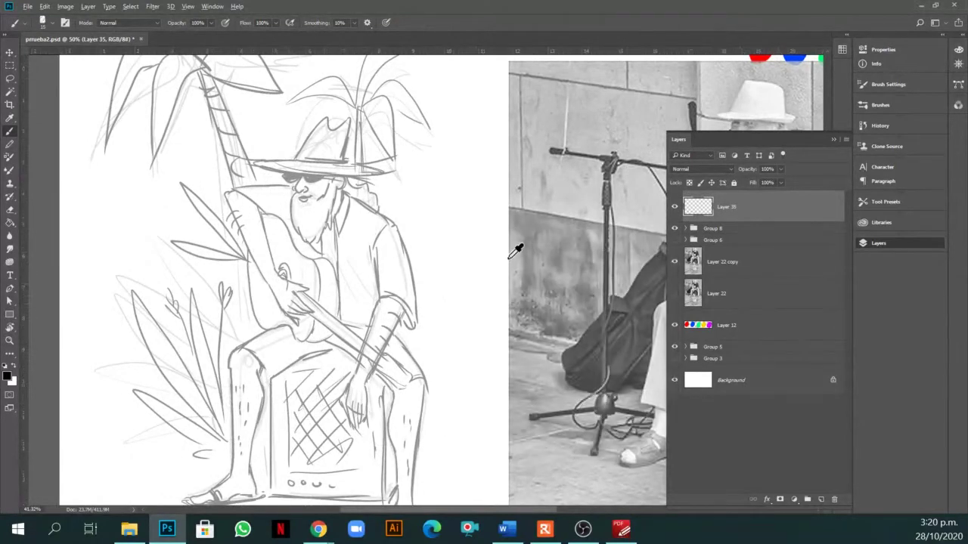
# Check the sketch document's pixel dimensions and resolution in Image Size without changing them.
pyautogui.hotkey('ctrl', '0')
pyautogui.press('v')
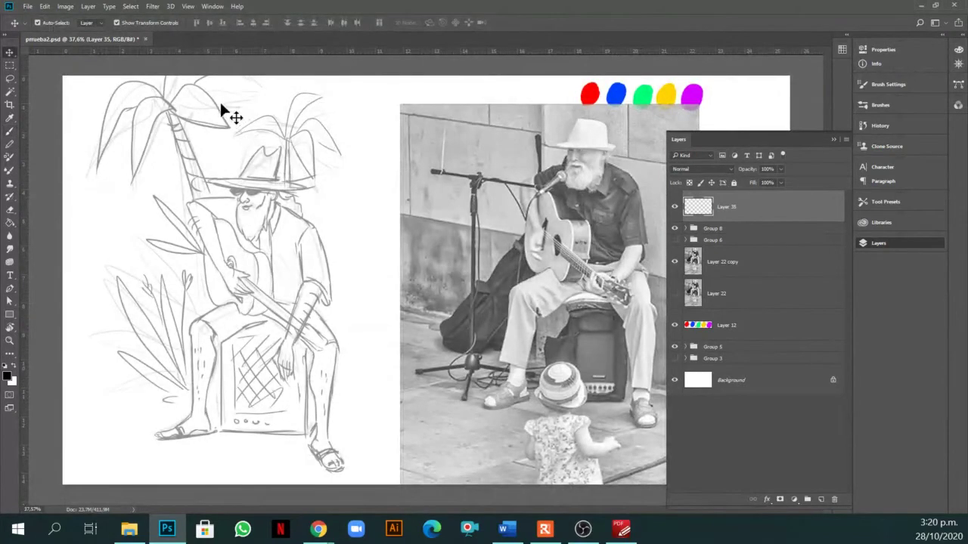
pyautogui.click(65, 6)
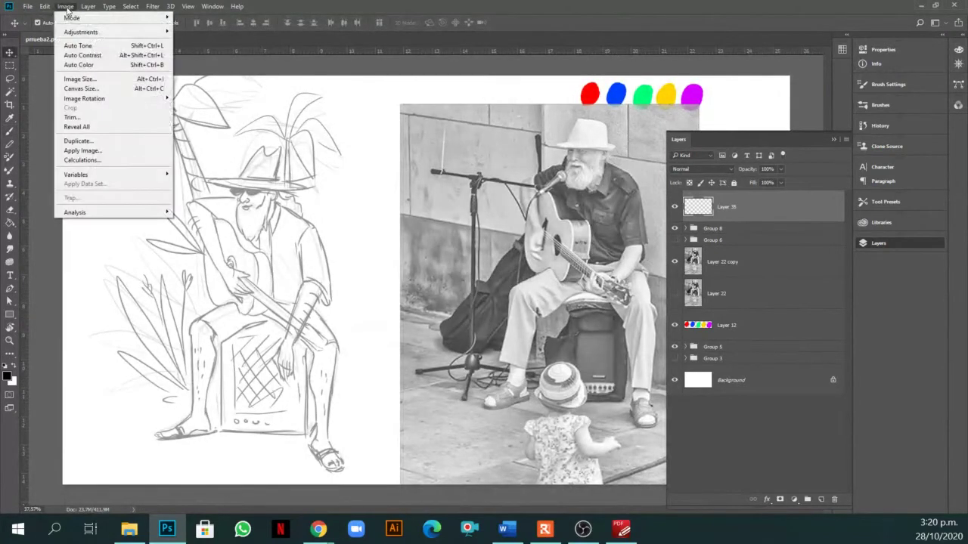
pyautogui.press('Escape')
pyautogui.press('h')
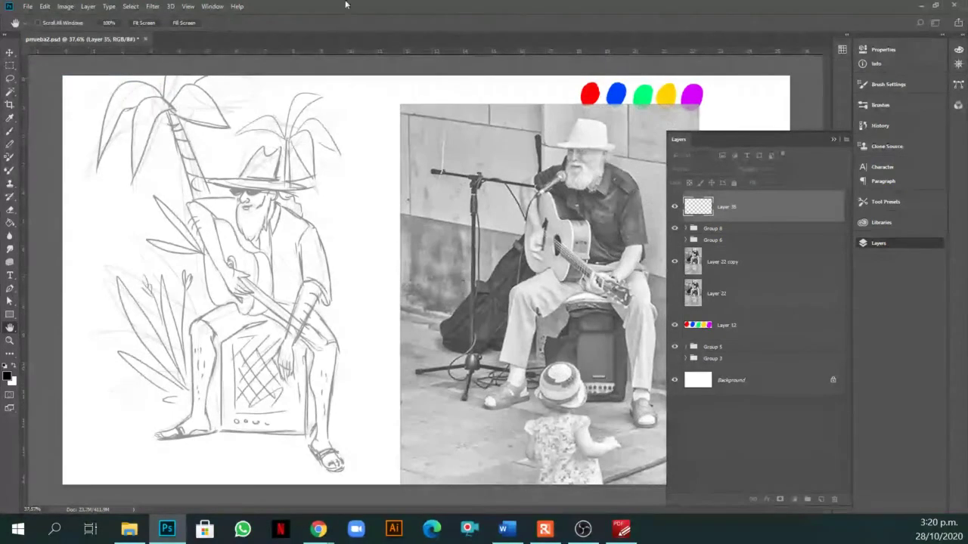
pyautogui.hotkey('ctrl', 'alt', 'i')
pyautogui.moveTo(93, 404); pyautogui.dragTo(287, 179)
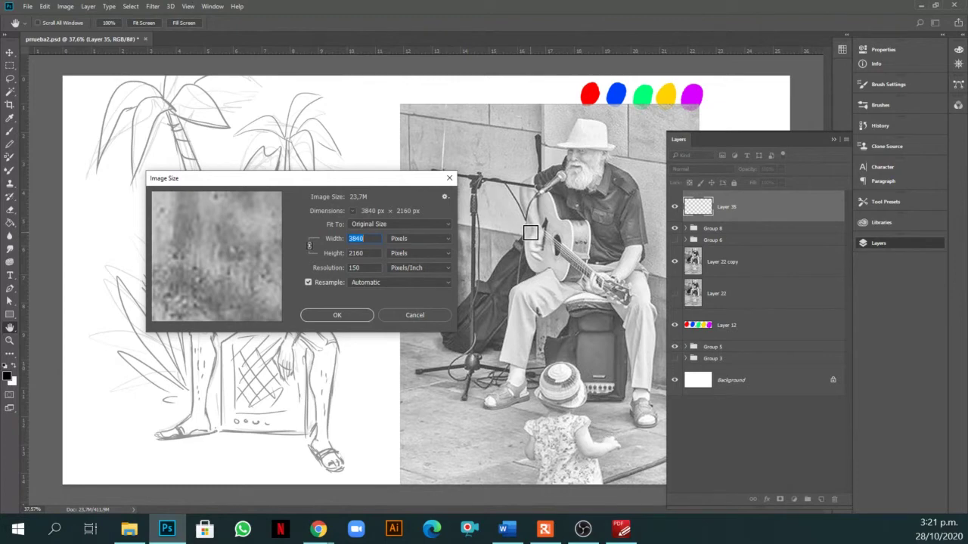
pyautogui.click(415, 315)
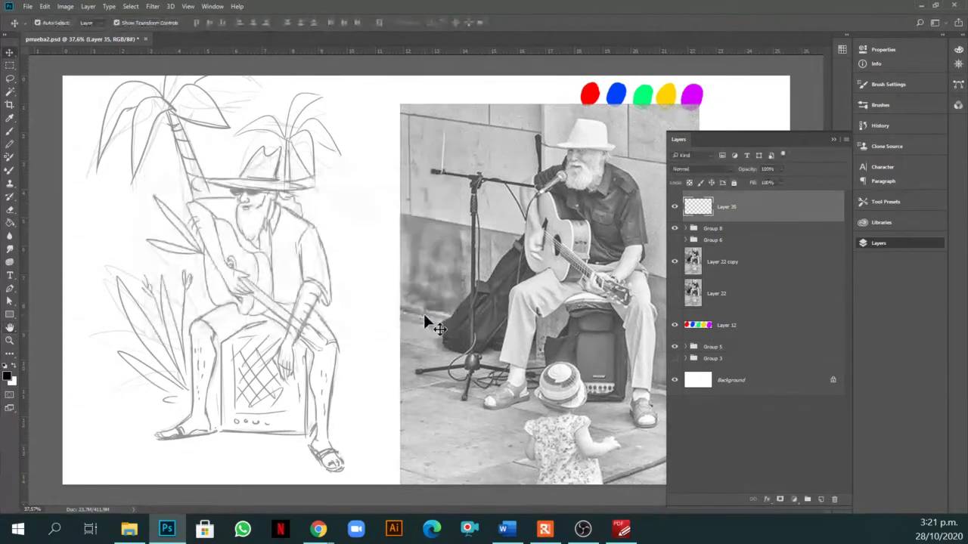
# Start a new document from the Print presets' Letter size, with its dimensions in centimeters.
pyautogui.click(29, 7)
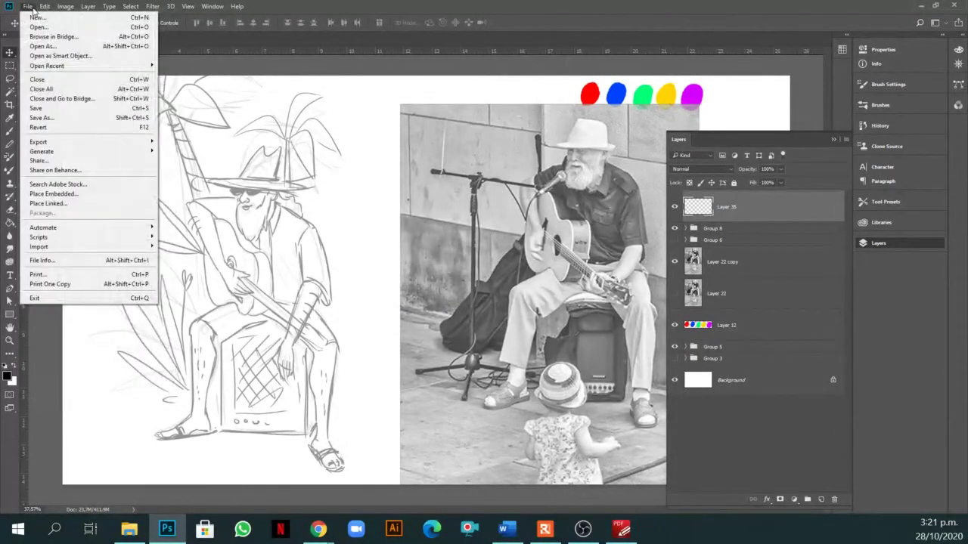
pyautogui.press('Escape')
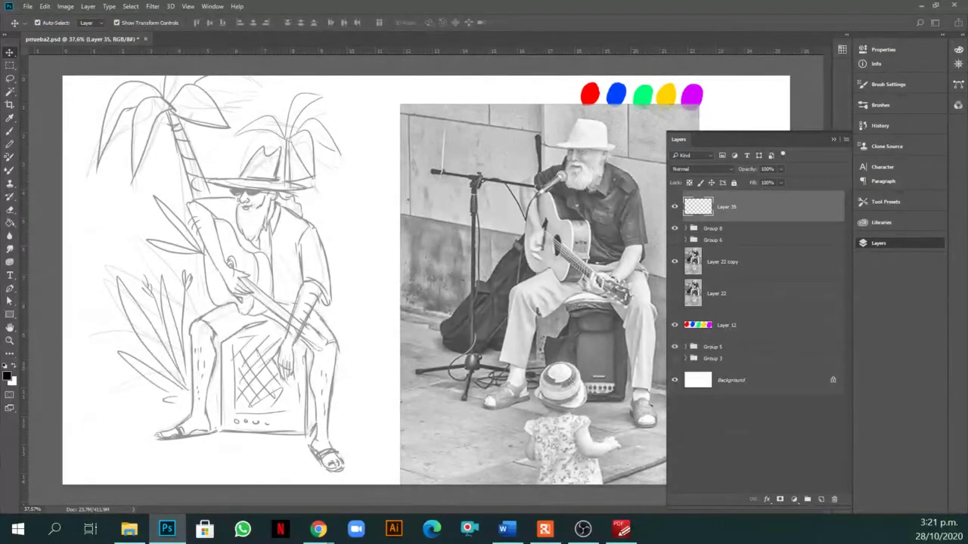
pyautogui.hotkey('ctrl', 'n')
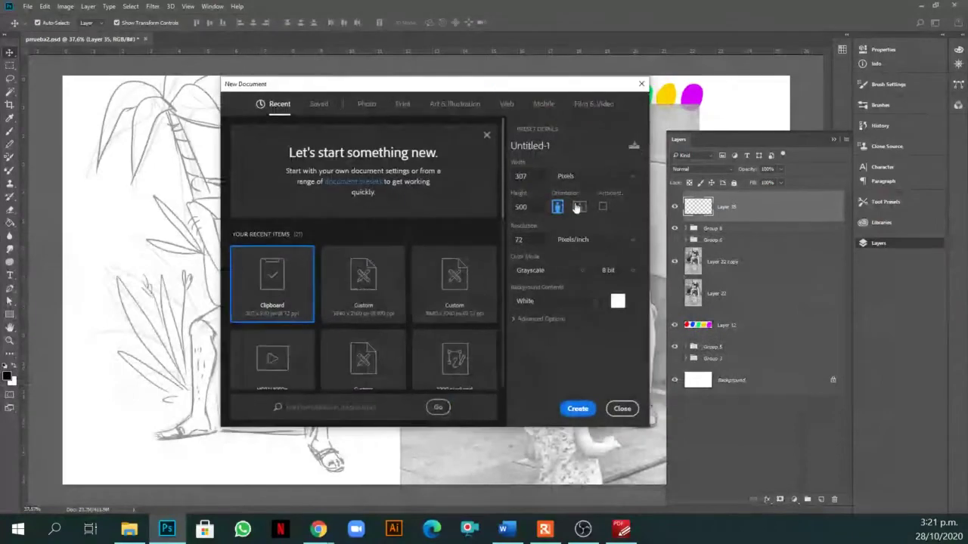
pyautogui.click(576, 177)
pyautogui.click(595, 224)
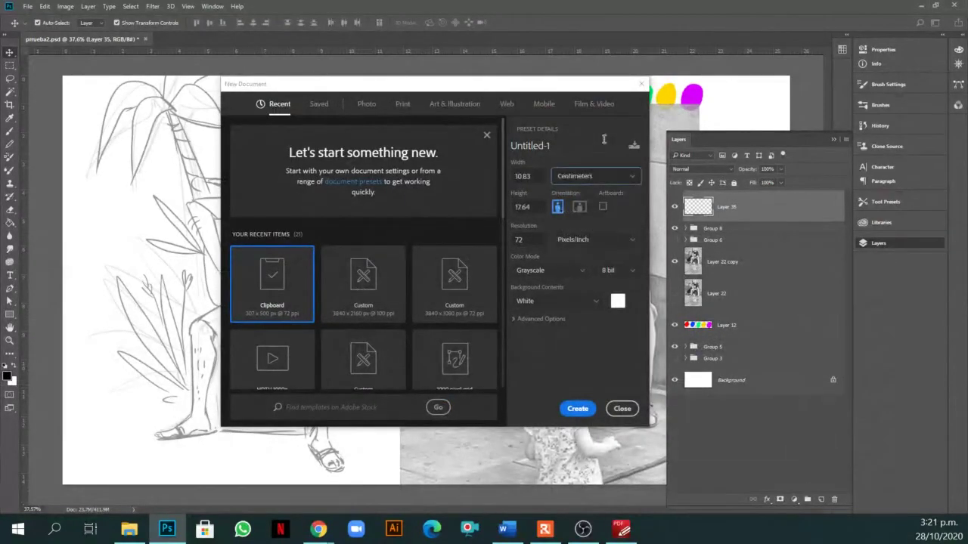
pyautogui.click(456, 106)
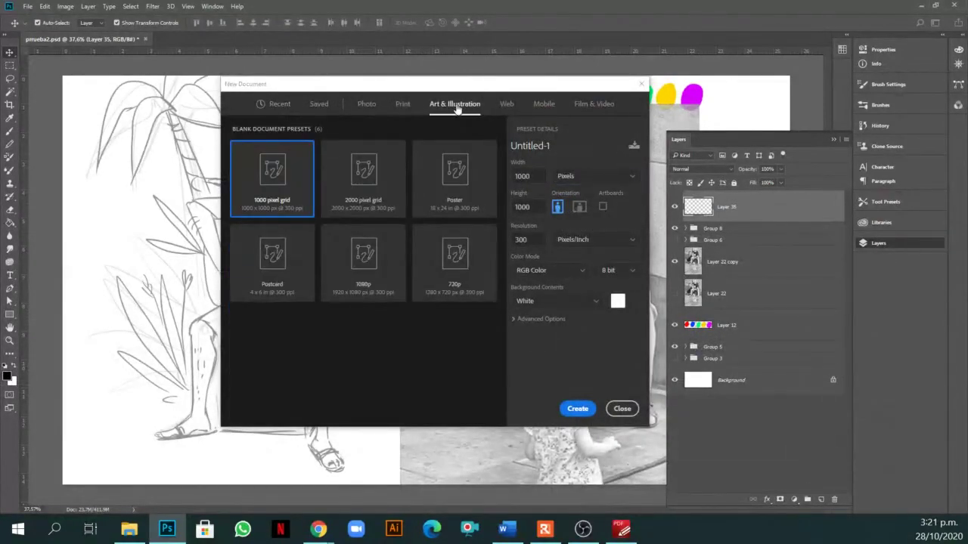
pyautogui.click(402, 103)
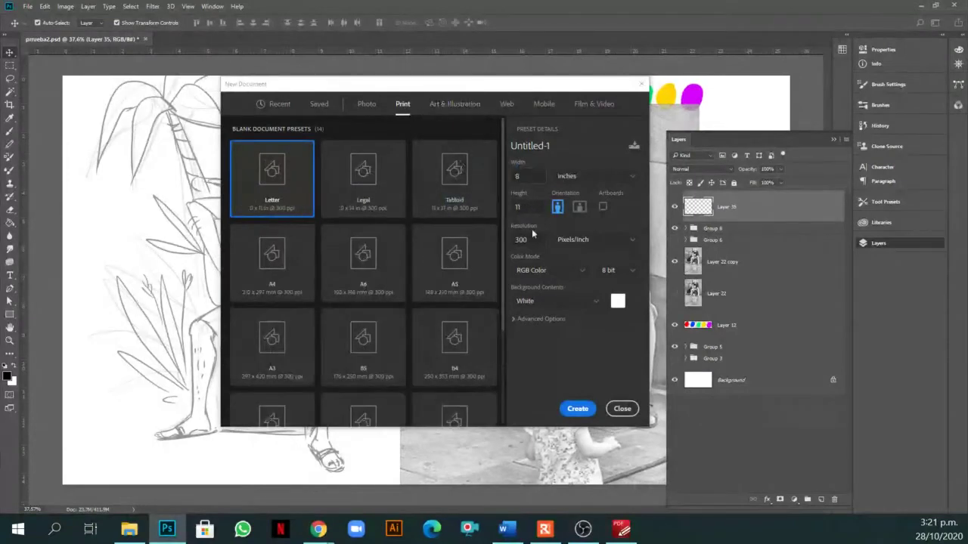
pyautogui.click(567, 178)
pyautogui.click(590, 226)
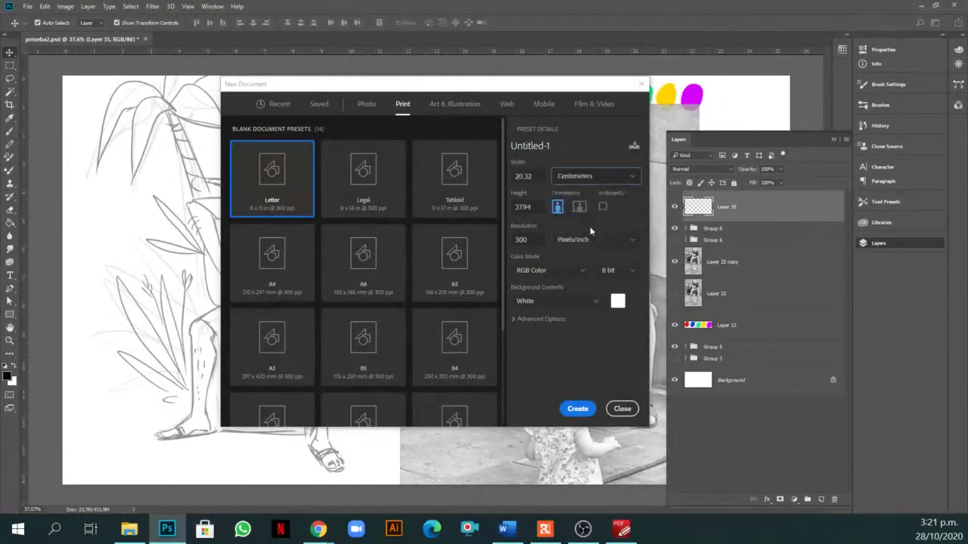
# Set the new document's size to 35 cm wide by 55 cm high.
pyautogui.doubleClick(533, 171)
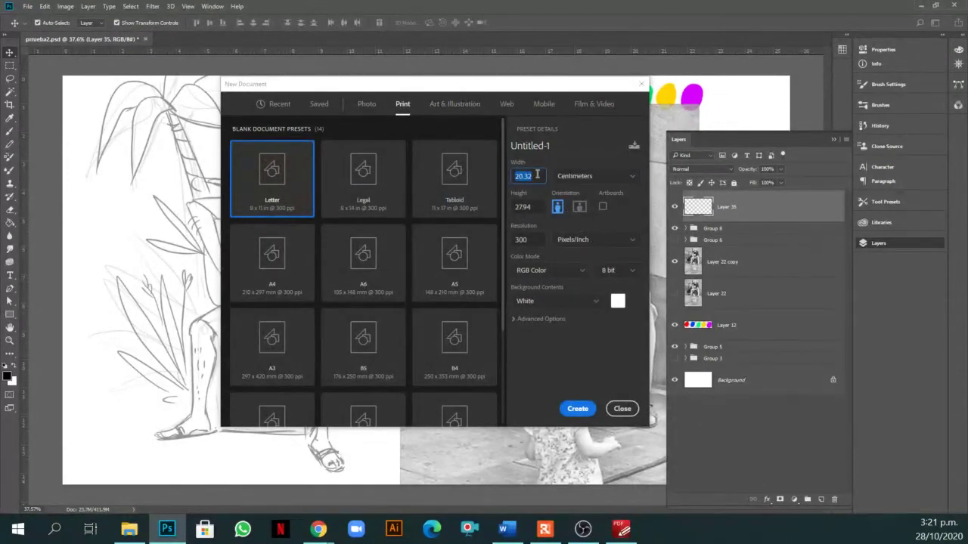
pyautogui.write('35')
pyautogui.doubleClick(538, 204)
pyautogui.write('55')
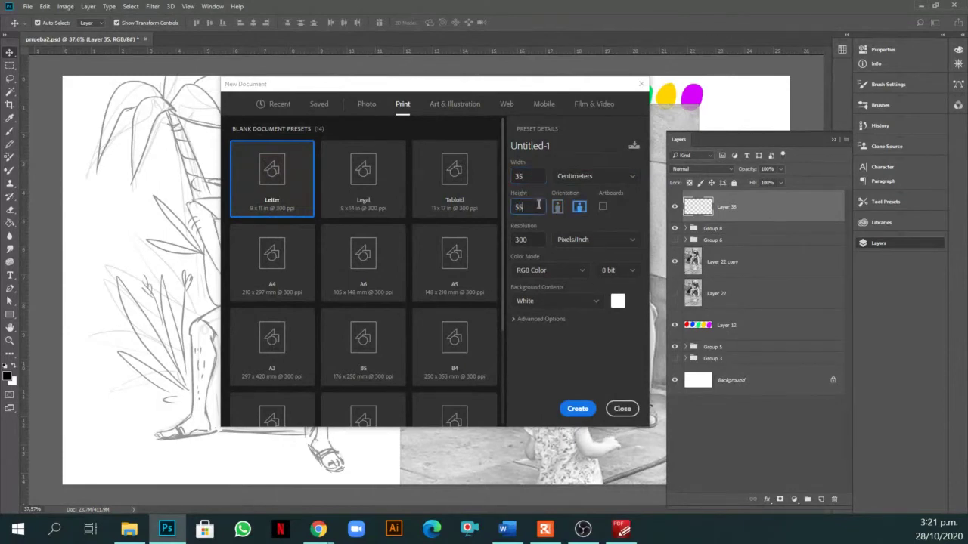
pyautogui.click(626, 221)
# Switch to Pinterest in Chrome and open the Isana project board from the profile's saved boards.
pyautogui.moveTo(316, 531)
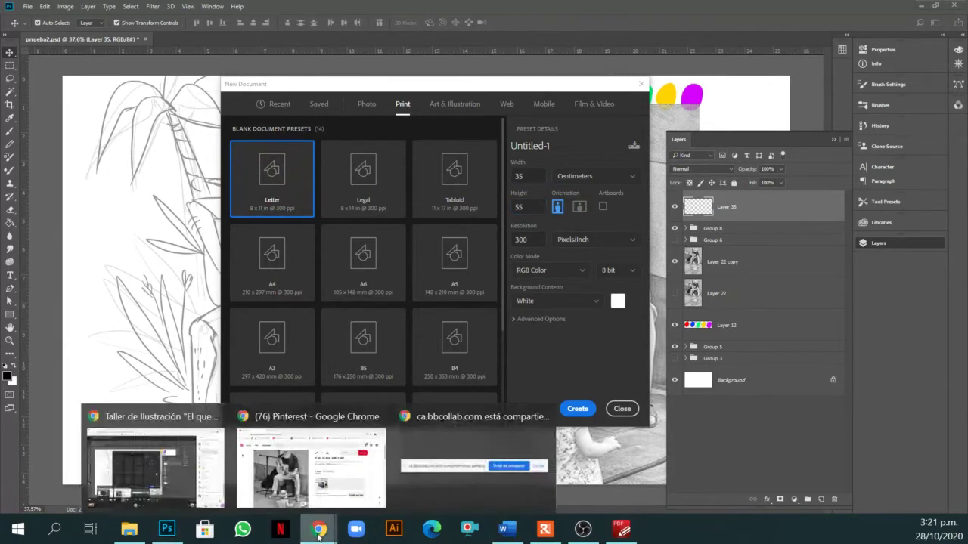
pyautogui.click(325, 481)
pyautogui.scroll(1, 325, 482)
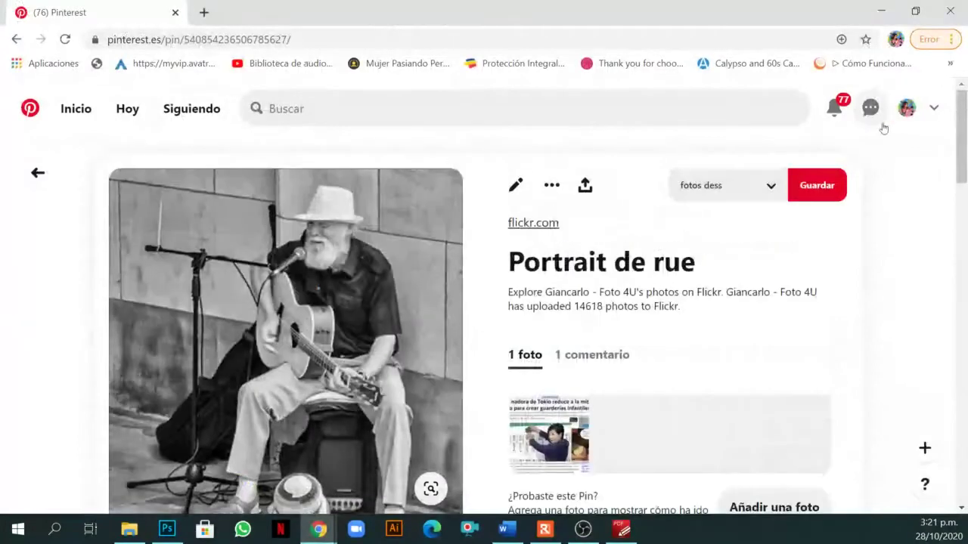
pyautogui.click(906, 108)
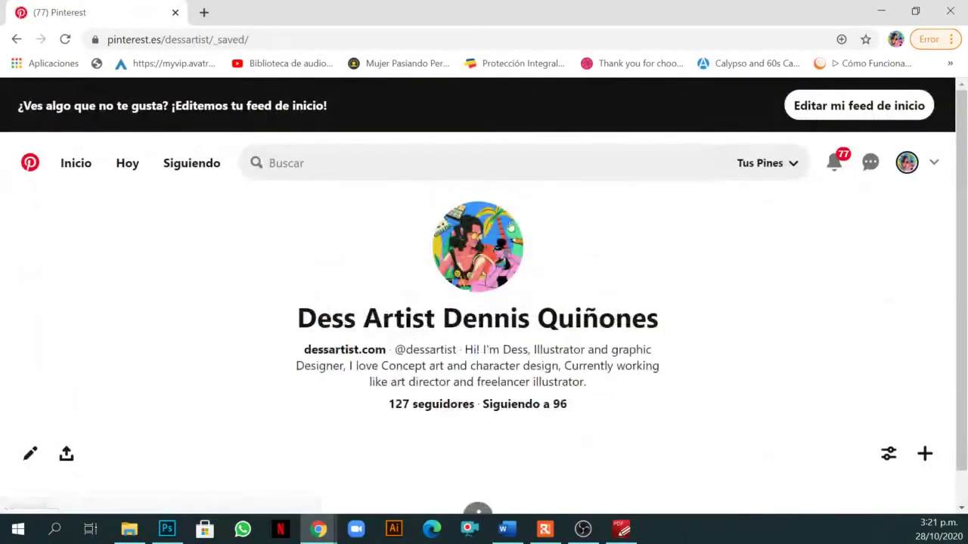
pyautogui.scroll(-2, 553, 250)
pyautogui.scroll(-2, 555, 261)
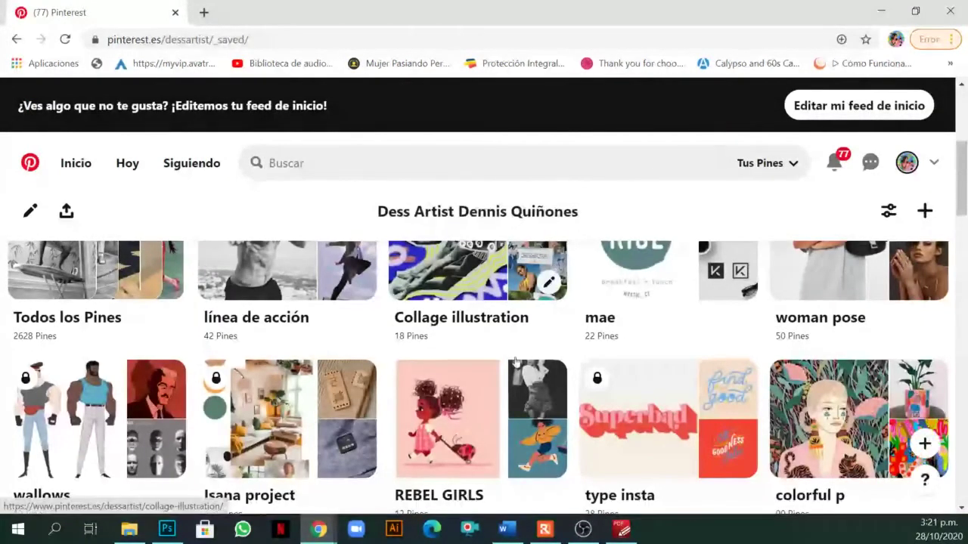
pyautogui.scroll(1, 505, 369)
pyautogui.scroll(-2, 505, 369)
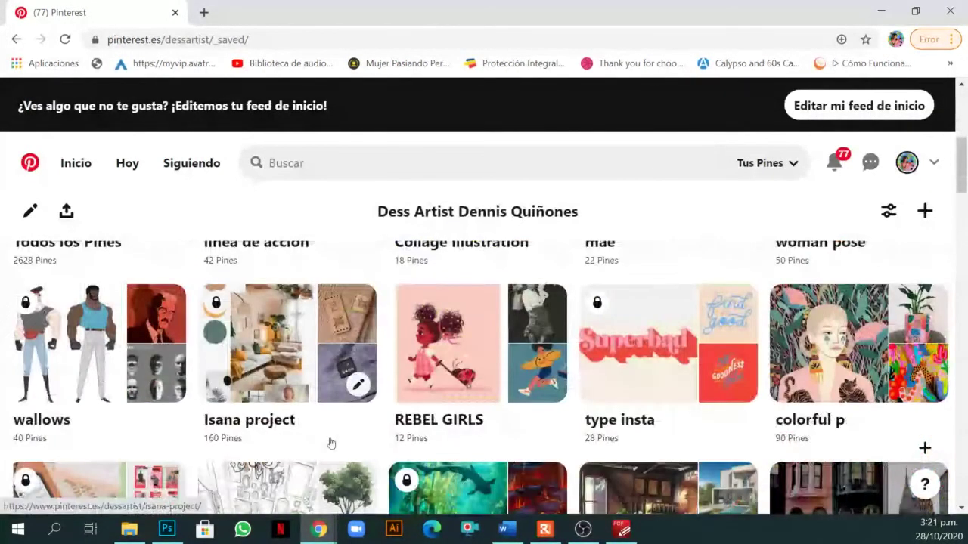
pyautogui.click(328, 439)
# Browse the board's T-shirt designs, view the abstract art print T-shirt pin, and return to the board.
pyautogui.scroll(-8, 534, 343)
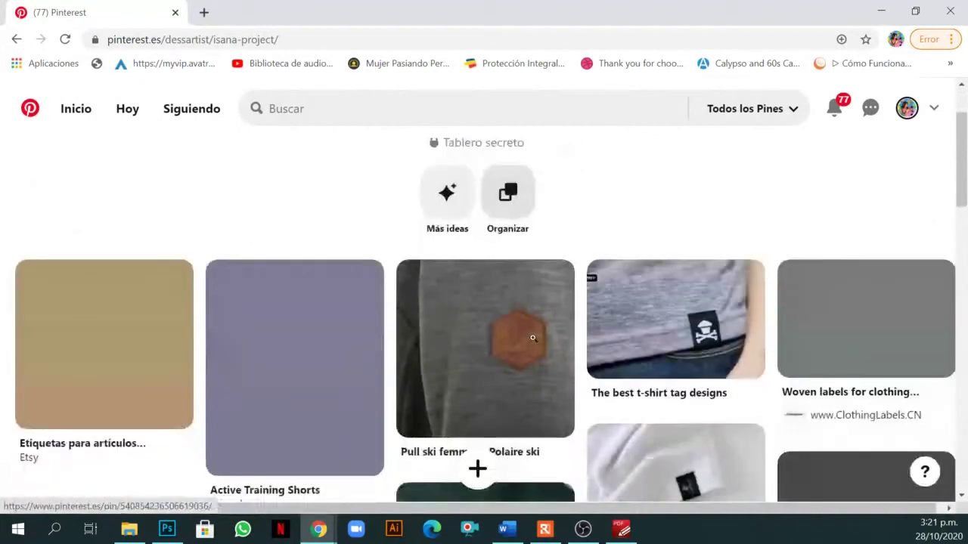
pyautogui.scroll(-15, 533, 338)
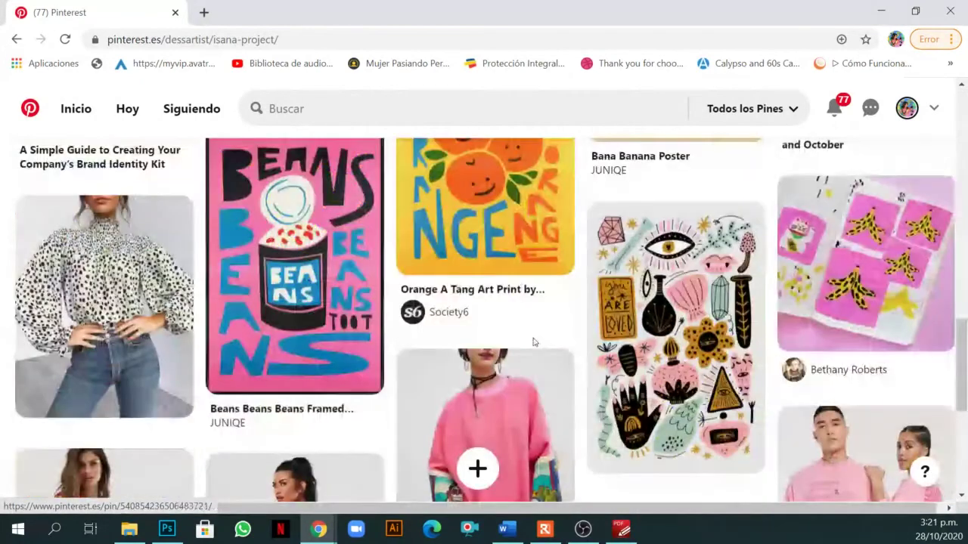
pyautogui.scroll(-1, 532, 338)
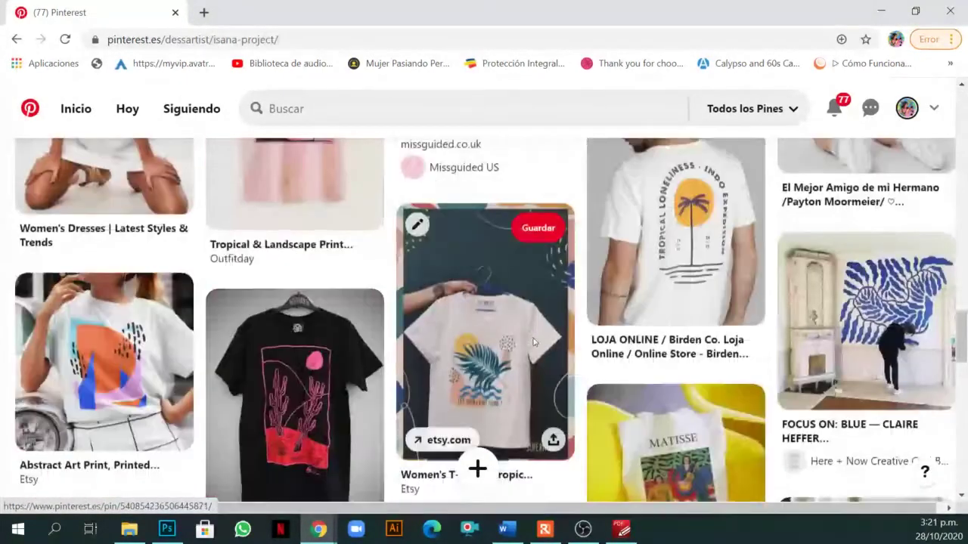
pyautogui.scroll(-1, 533, 338)
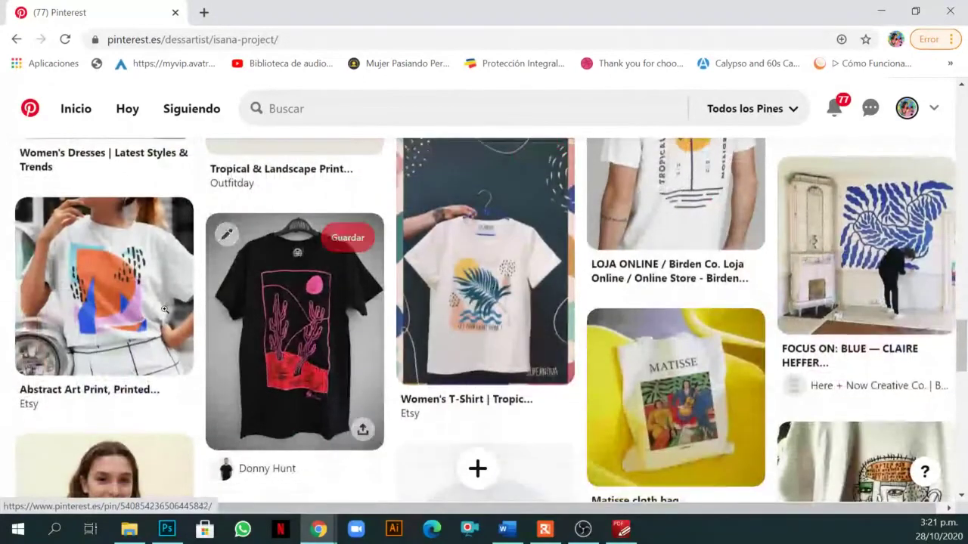
pyautogui.click(149, 303)
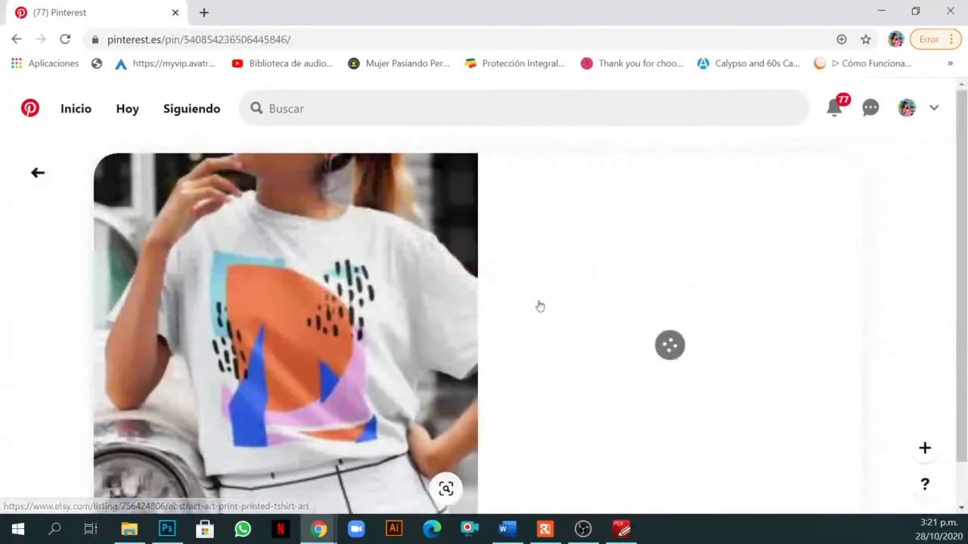
pyautogui.click(38, 172)
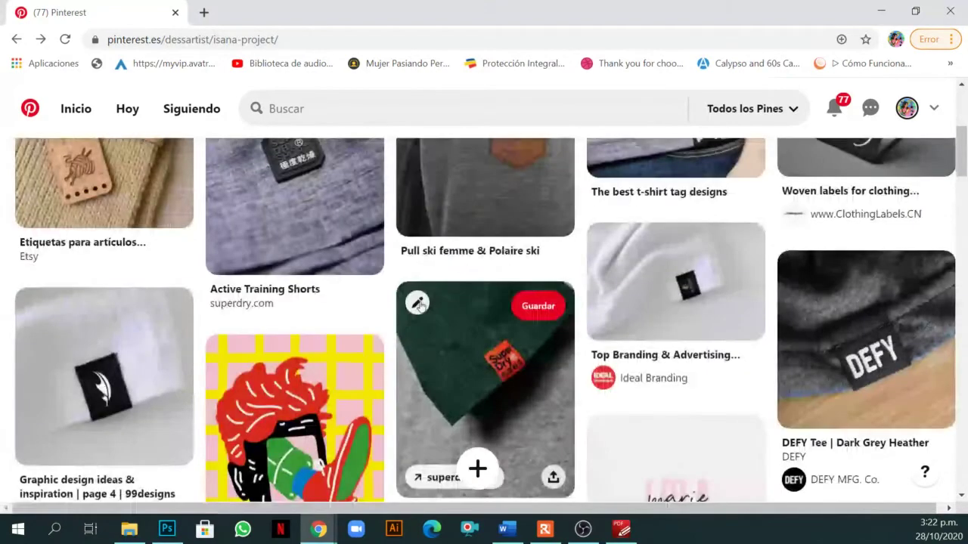
# Browse further down the board and examine the illustrated print area on the ZARA Front Print T-Shirt pin.
pyautogui.scroll(-3, 421, 305)
pyautogui.scroll(-15, 421, 305)
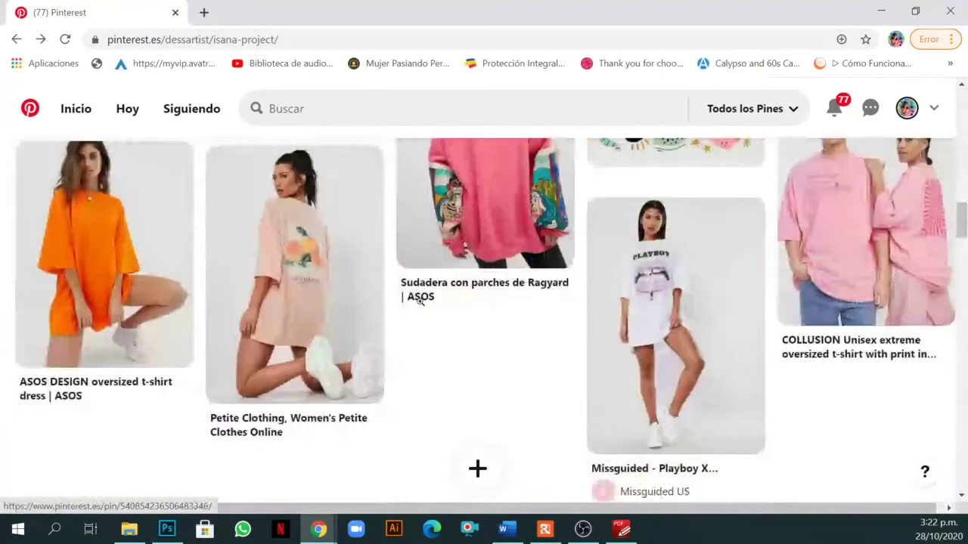
pyautogui.scroll(-10, 421, 302)
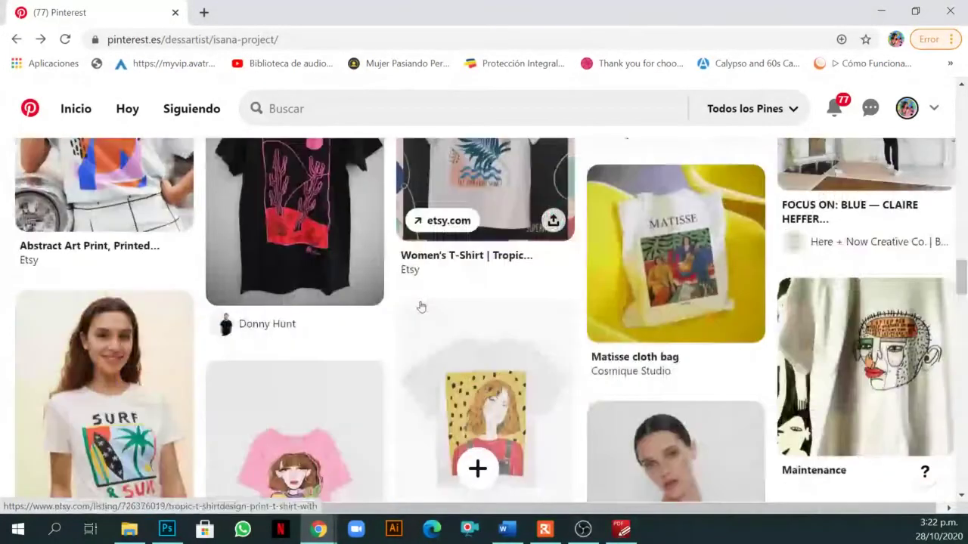
pyautogui.scroll(1, 421, 305)
pyautogui.scroll(-1, 421, 305)
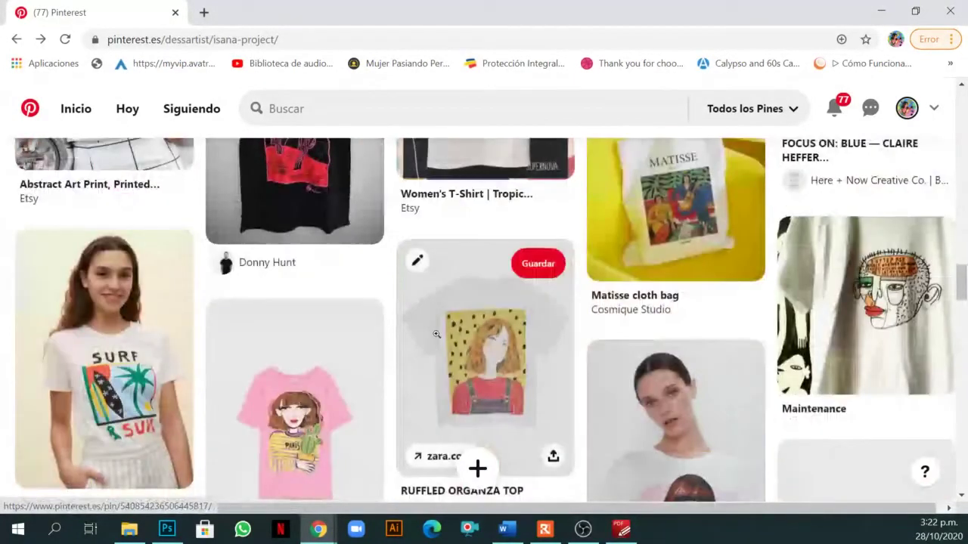
pyautogui.scroll(-5, 631, 291)
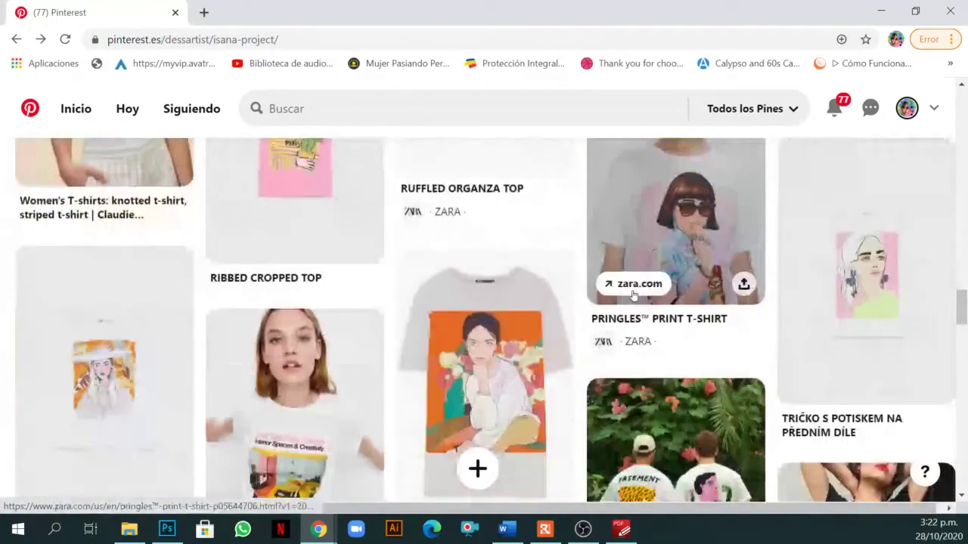
pyautogui.click(488, 404)
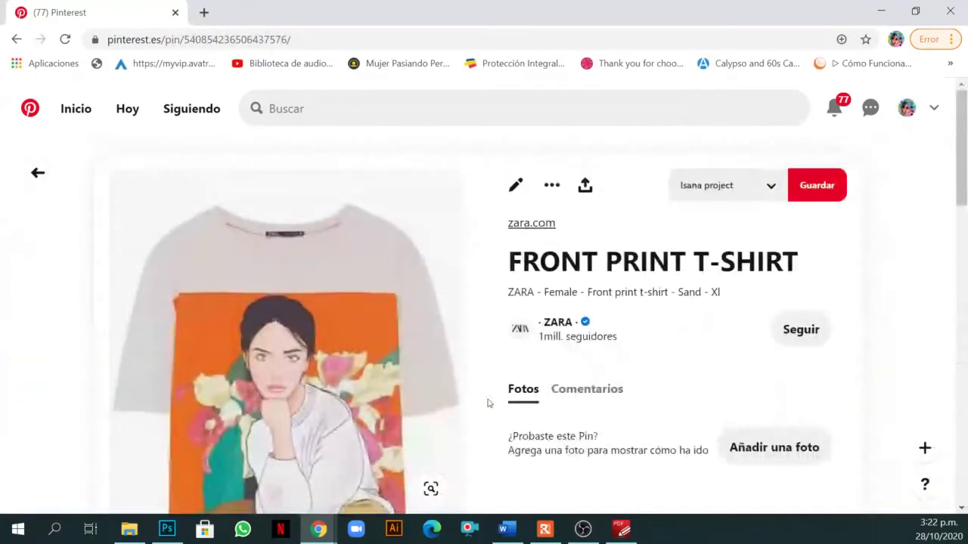
pyautogui.scroll(-2, 489, 404)
pyautogui.scroll(1, 488, 404)
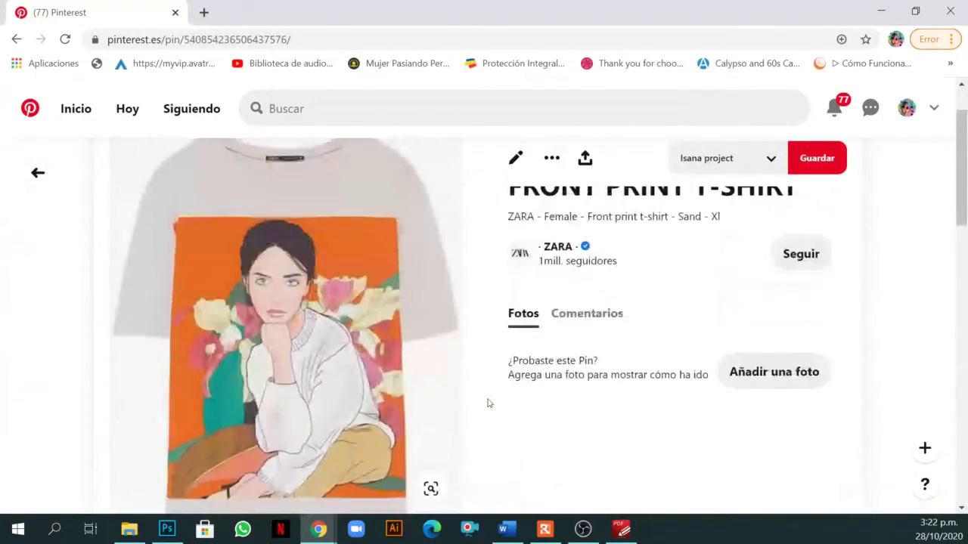
pyautogui.scroll(-1, 492, 400)
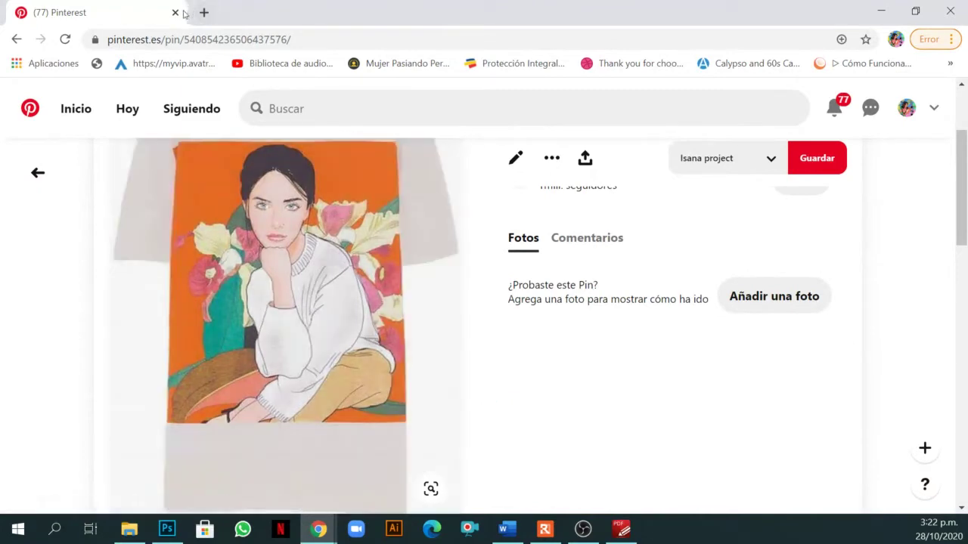
# Switch back to Photoshop, set the new document's color mode to CMYK Color, and create it.
pyautogui.click(886, 14)
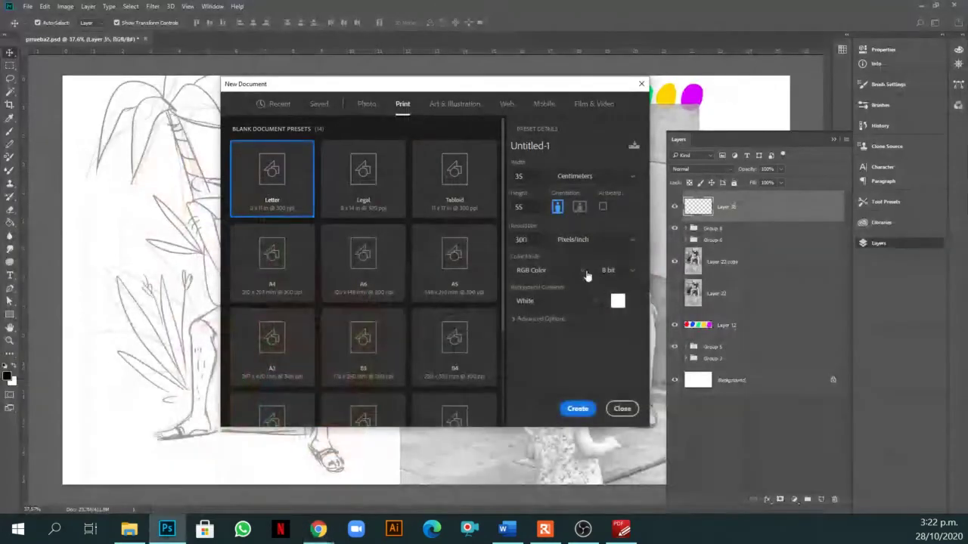
pyautogui.click(531, 211)
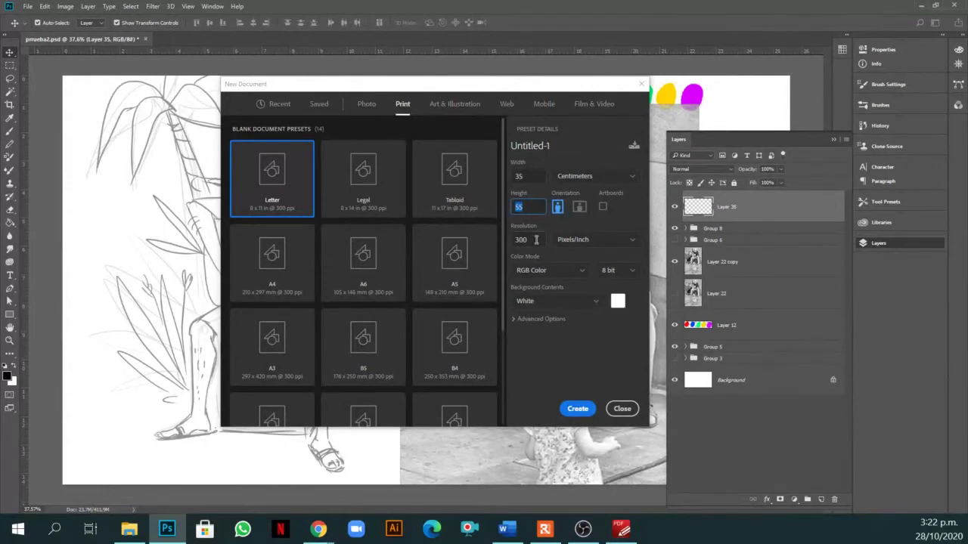
pyautogui.click(571, 274)
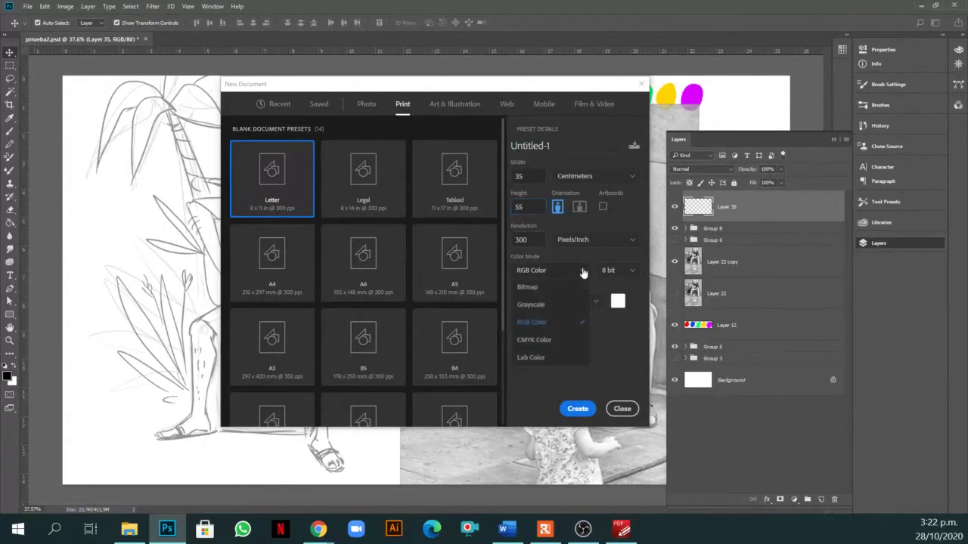
pyautogui.click(549, 340)
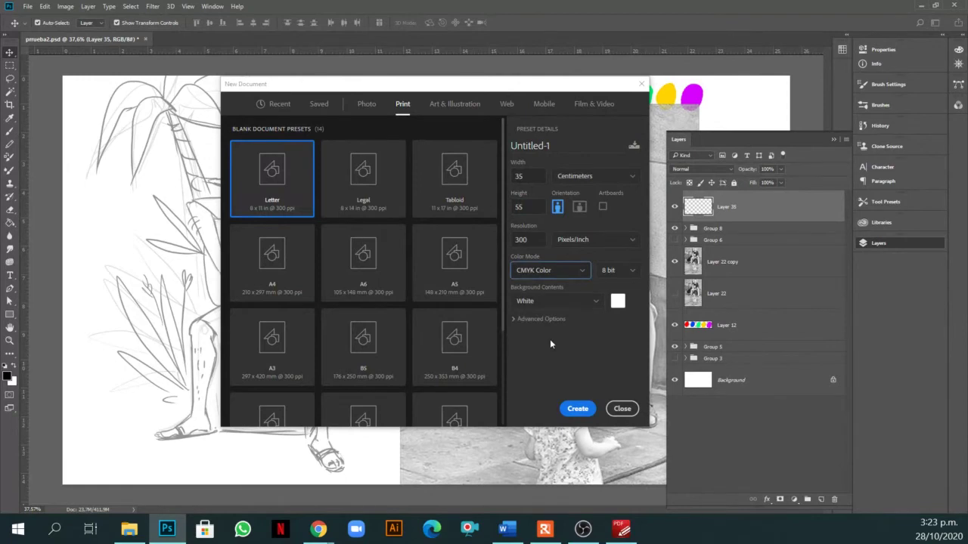
pyautogui.click(578, 409)
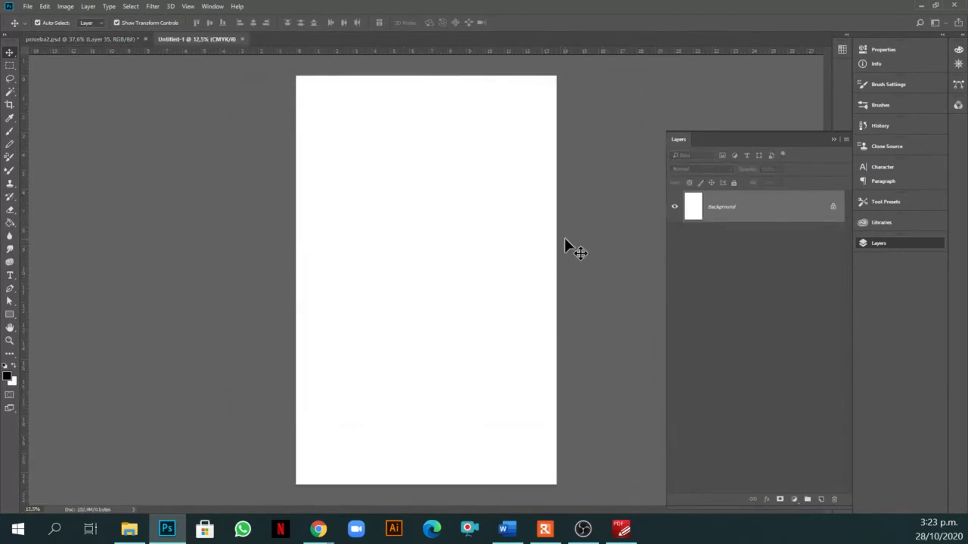
# Try to copy Group 8 and the Layer 22 copy photo from prueba2.psd into the new document.
pyautogui.click(126, 40)
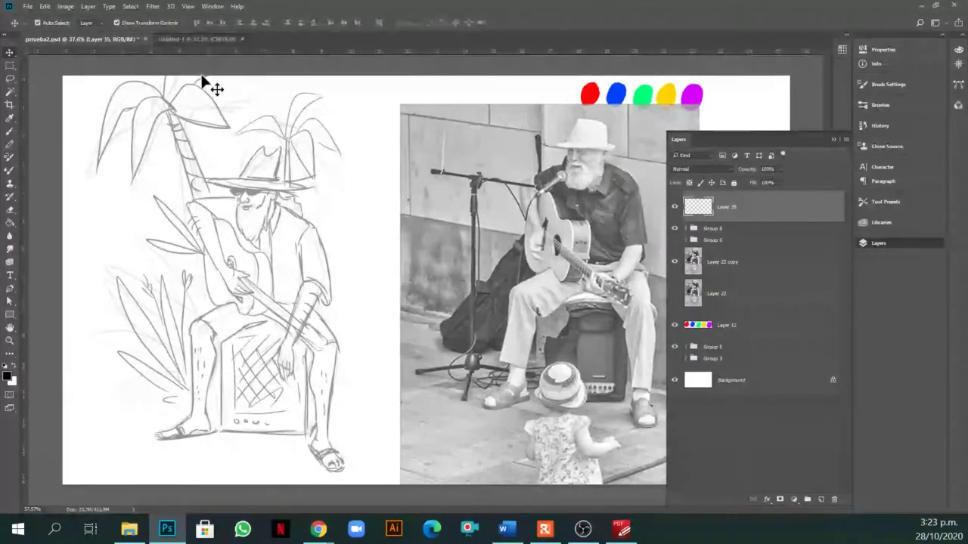
pyautogui.click(707, 228)
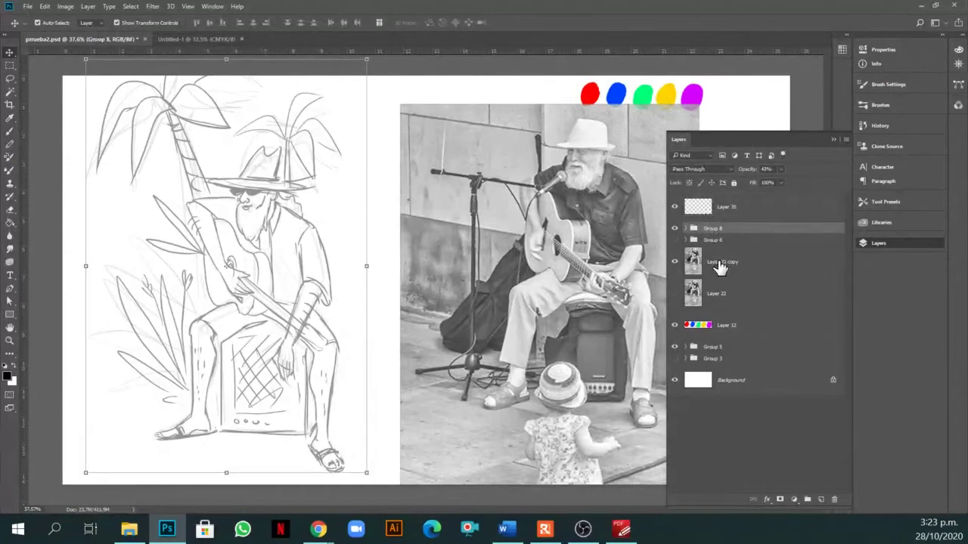
pyautogui.click(715, 265)
pyautogui.moveTo(478, 204); pyautogui.dragTo(517, 323)
pyautogui.hotkey('ctrl', 'z')
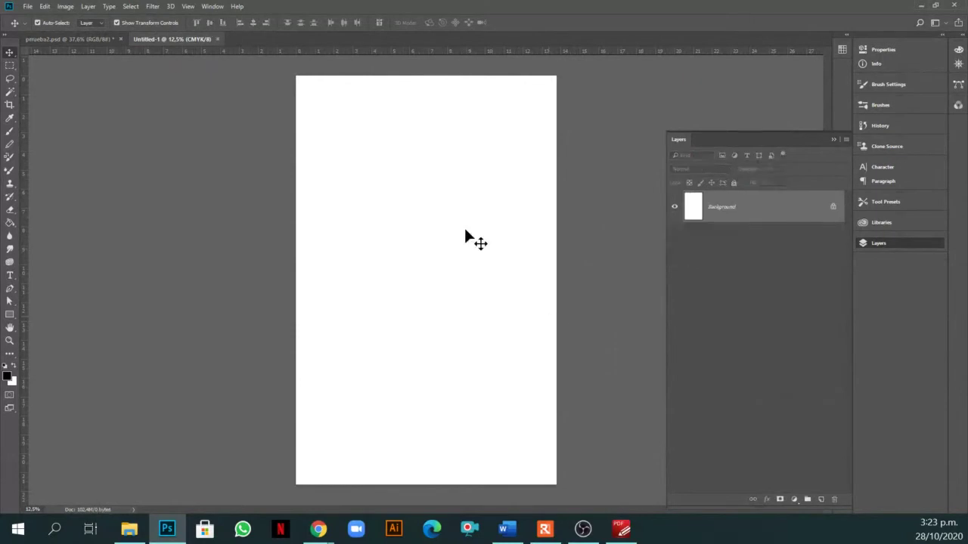
pyautogui.click(80, 41)
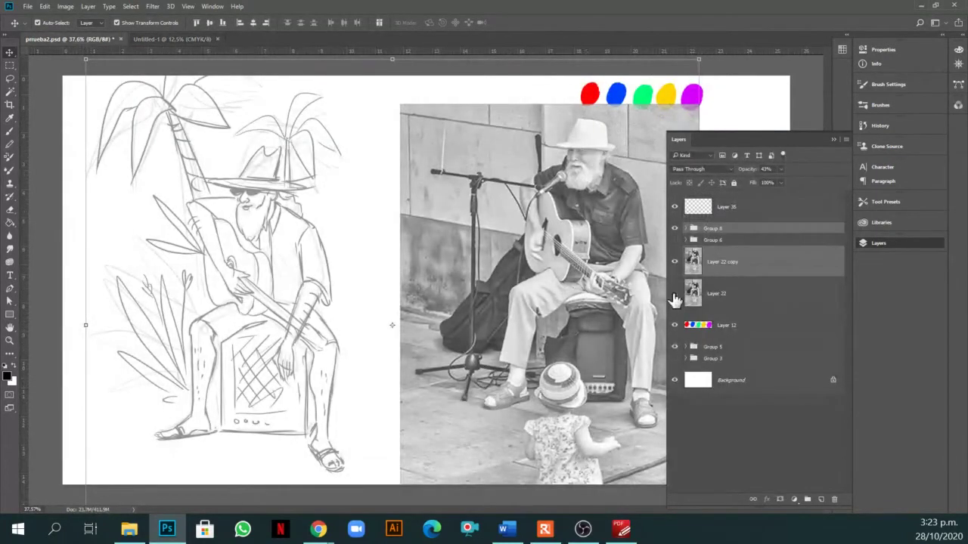
# Show Layer 22 in prueba2.psd and copy it together with Group 8 into the Untitled-1 document.
pyautogui.click(674, 295)
pyautogui.click(675, 295)
pyautogui.click(675, 295)
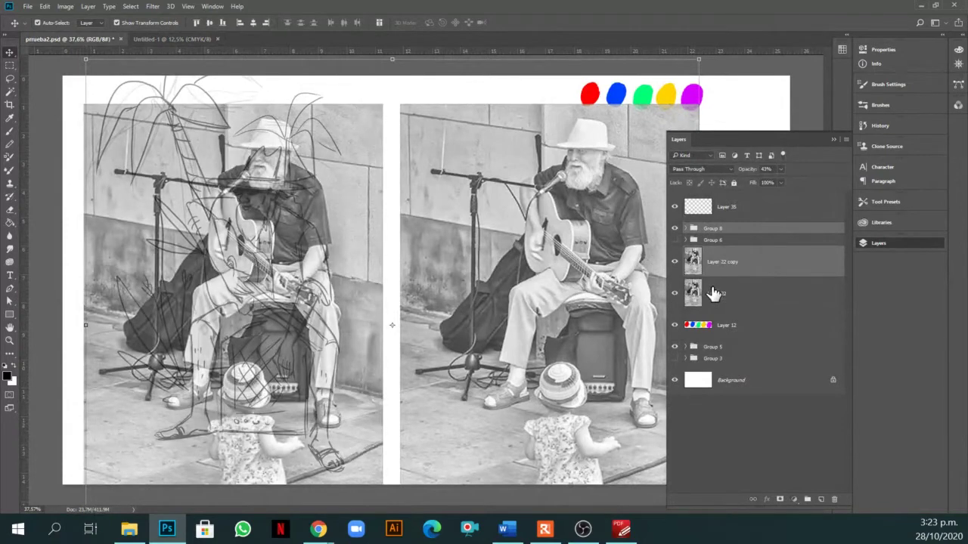
pyautogui.click(713, 293)
pyautogui.keyDown('ctrl'); pyautogui.click(713, 228); pyautogui.keyUp('ctrl')
pyautogui.moveTo(269, 172)
pyautogui.mouseDown()
pyautogui.moveTo(259, 86)
pyautogui.moveTo(268, 143)
pyautogui.moveTo(291, 151)
pyautogui.moveTo(316, 184)
pyautogui.mouseUp()
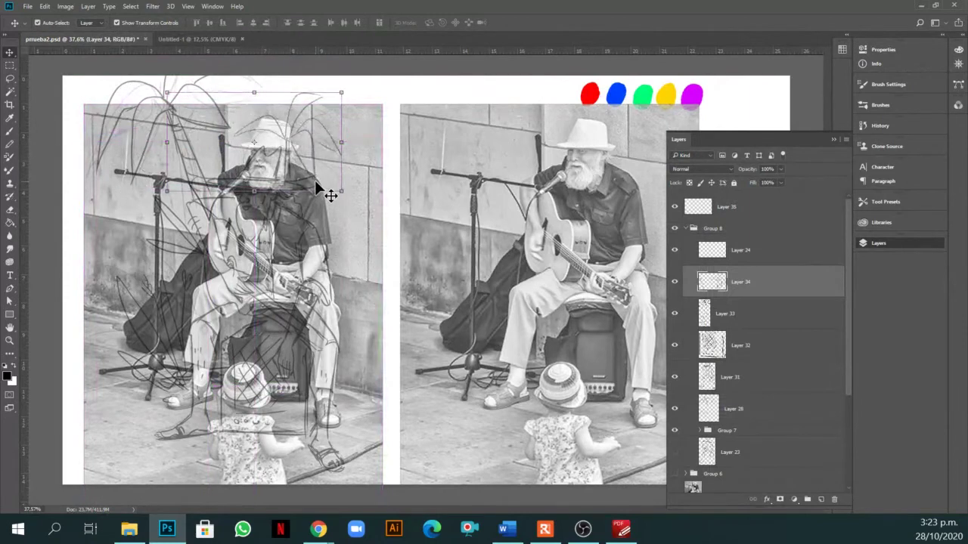
pyautogui.click(700, 230)
pyautogui.scroll(-4, 730, 302)
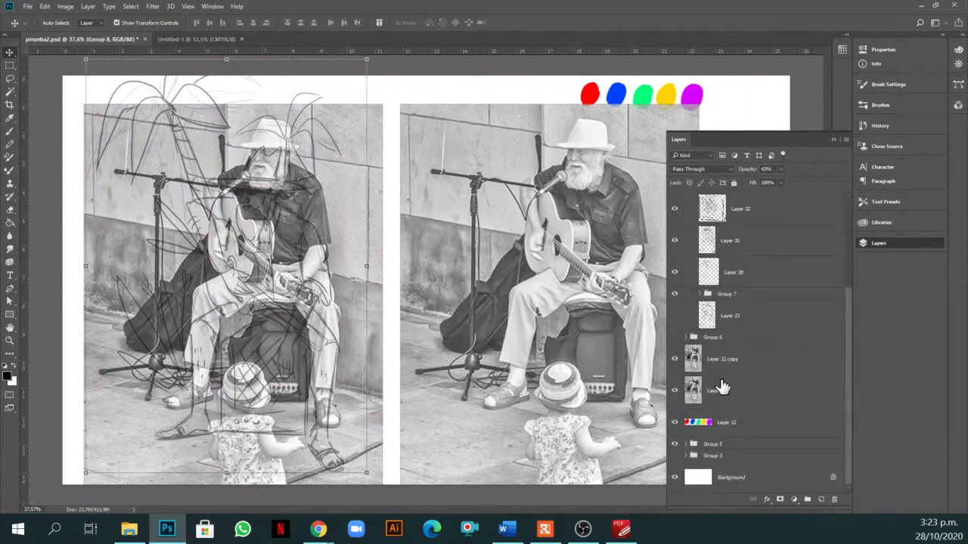
pyautogui.click(722, 389)
pyautogui.moveTo(333, 244); pyautogui.dragTo(385, 244)
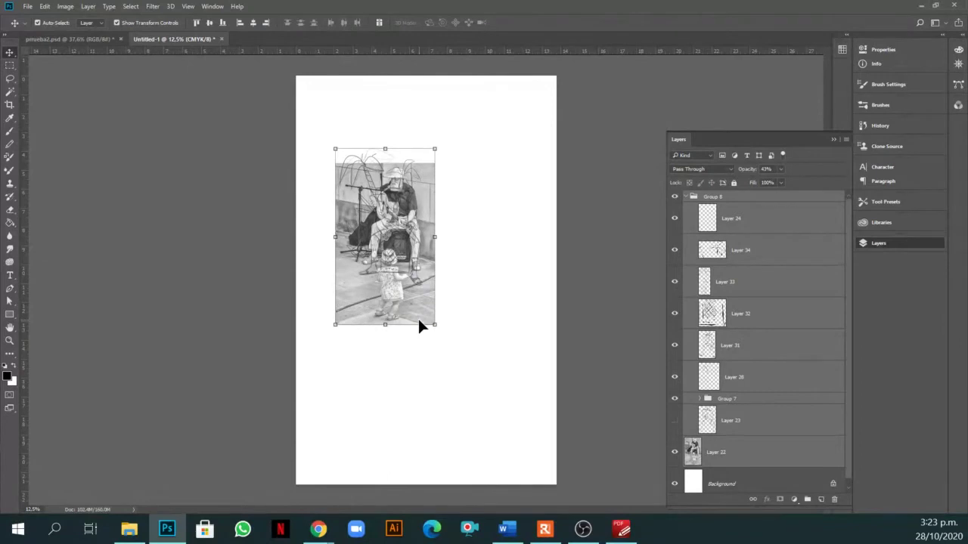
# Scale the copied sketch and photo together to about 245% and position them to fill the page.
pyautogui.moveTo(434, 325); pyautogui.dragTo(624, 493)
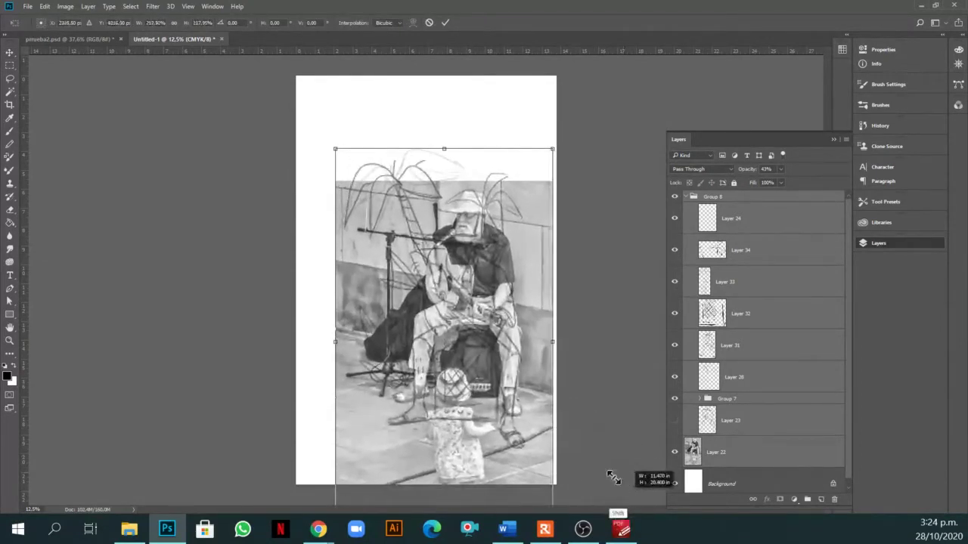
pyautogui.moveTo(502, 367); pyautogui.dragTo(481, 401)
pyautogui.moveTo(510, 157); pyautogui.dragTo(553, 98)
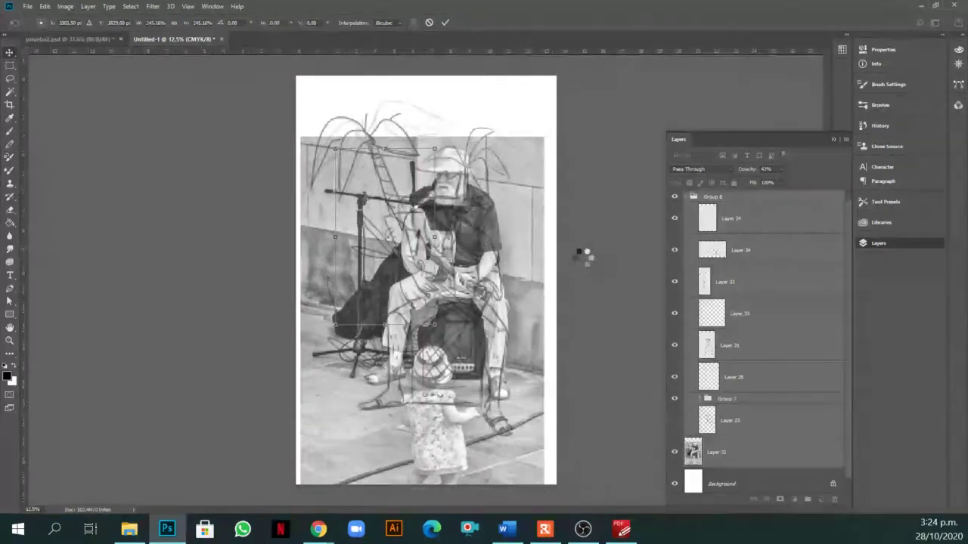
pyautogui.press('Return')
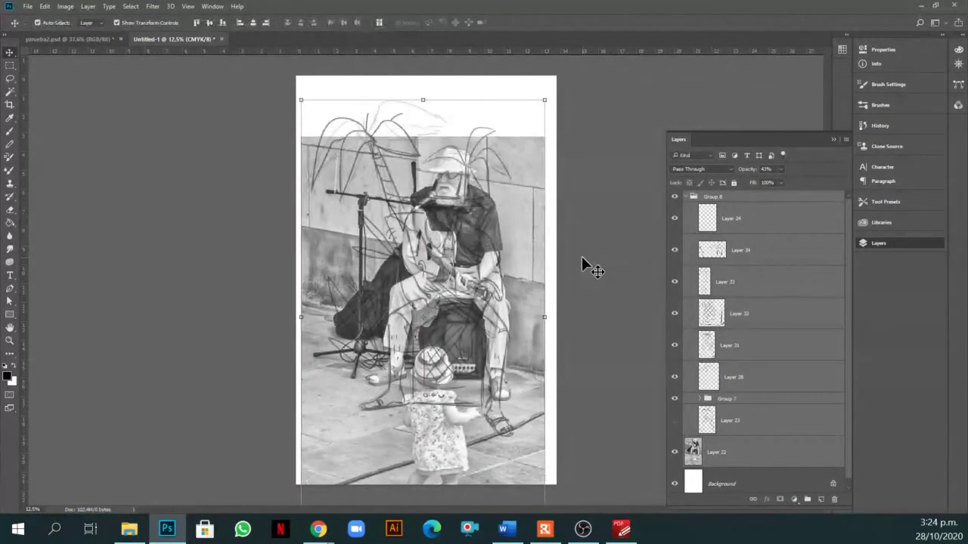
# Select the Group 8 sketch group in the new document and collapse its contents.
pyautogui.click(730, 415)
pyautogui.click(732, 400)
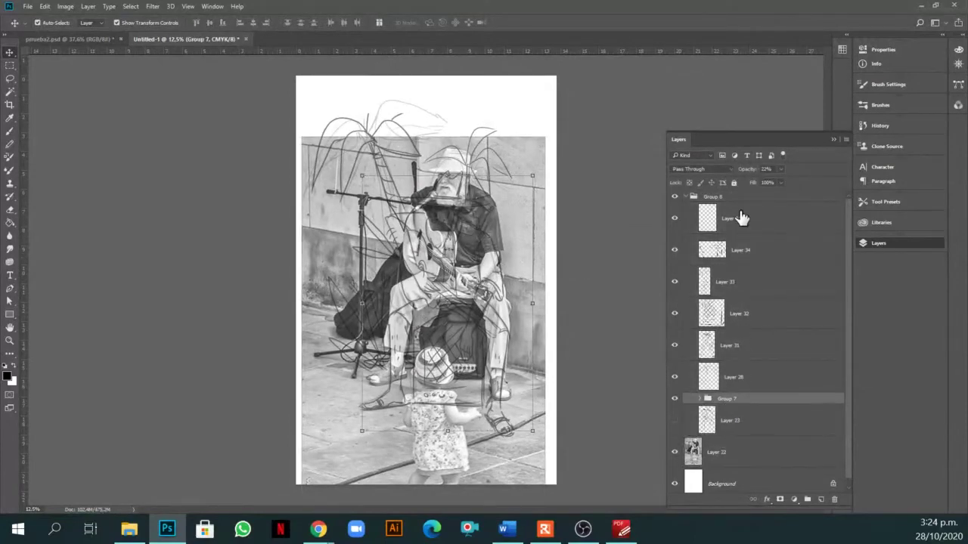
pyautogui.click(736, 198)
pyautogui.click(687, 197)
# Try to convert Group 8 to a smart object at its reduced opacity.
pyautogui.rightClick(732, 197)
pyautogui.click(787, 297)
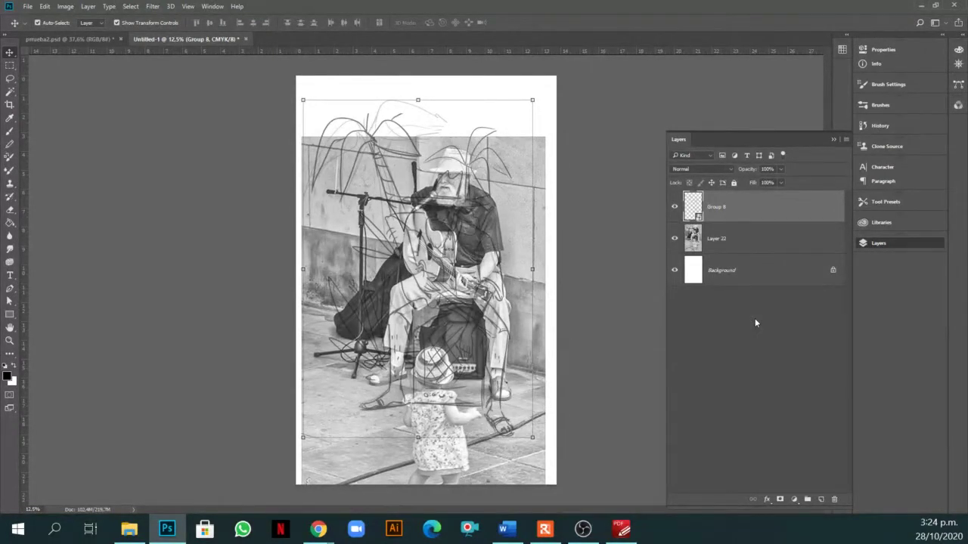
pyautogui.hotkey('ctrl', 'z')
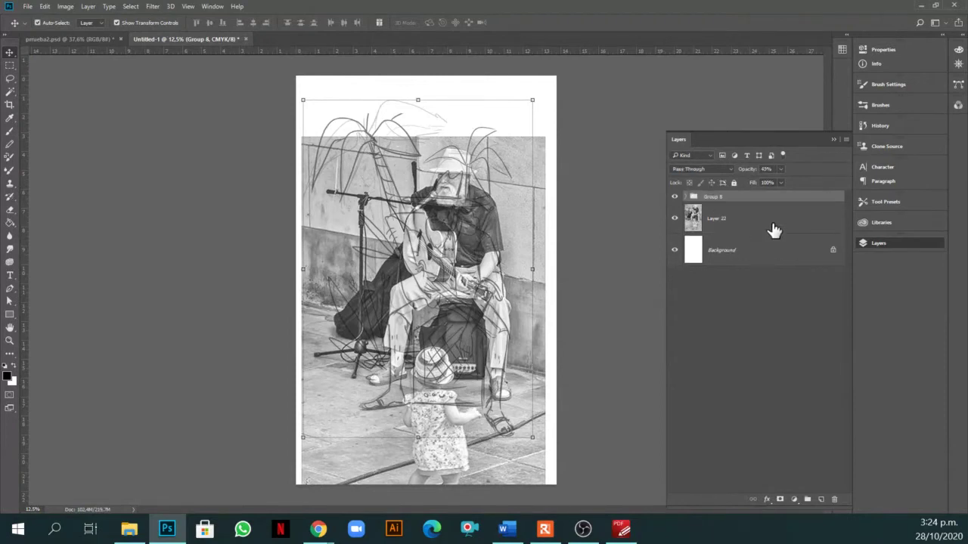
# Raise Group 8's opacity to 100% and convert the group to a smart object.
pyautogui.click(780, 169)
pyautogui.moveTo(783, 180); pyautogui.dragTo(831, 181)
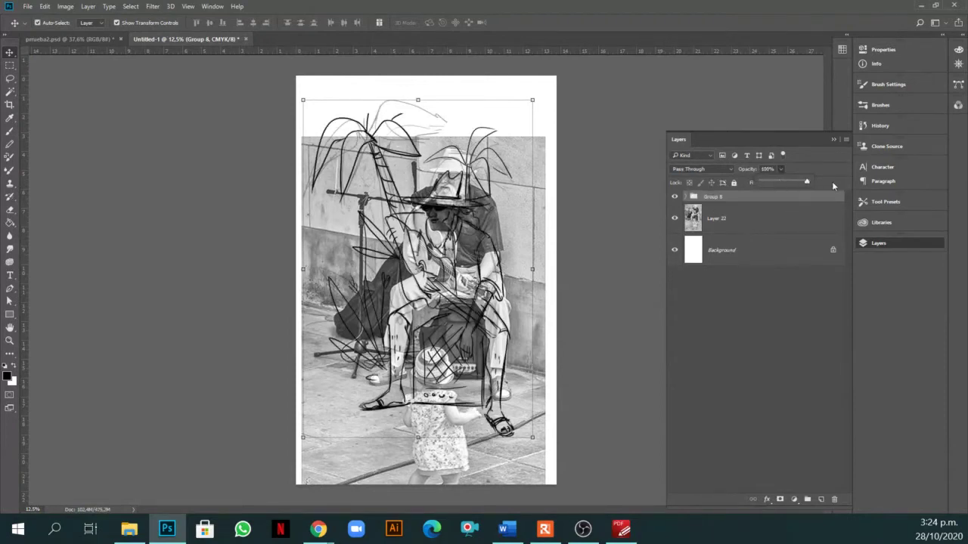
pyautogui.rightClick(726, 198)
pyautogui.click(756, 298)
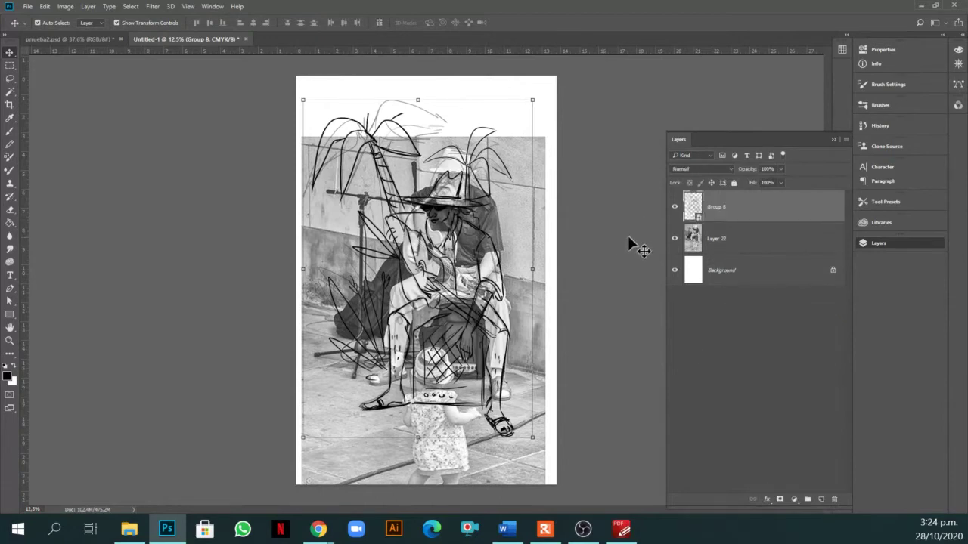
# Hide the Layer 22 photo and move the Group 8 sketch to the center of the page.
pyautogui.click(675, 238)
pyautogui.click(675, 206)
pyautogui.click(674, 206)
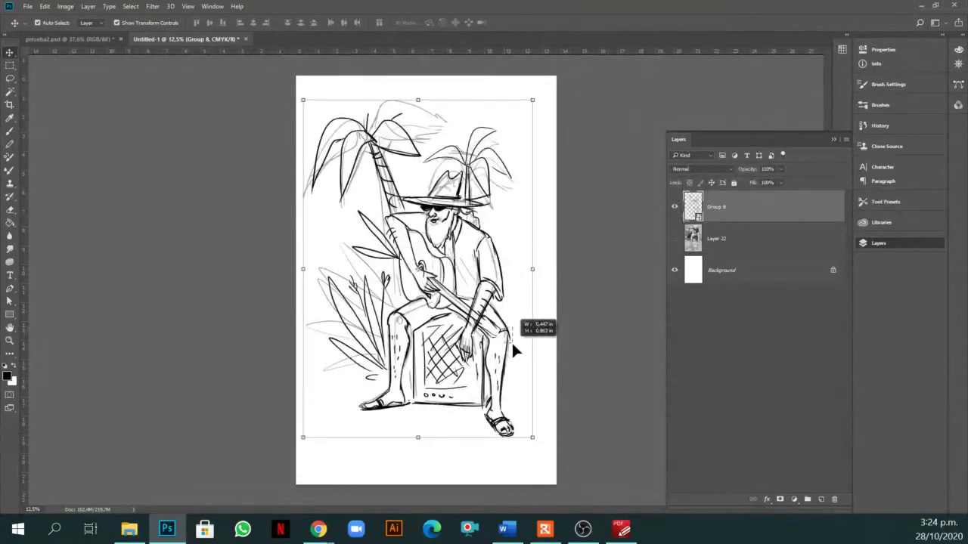
pyautogui.hotkey('ctrl', 't')
pyautogui.moveTo(521, 328); pyautogui.dragTo(530, 340)
pyautogui.press('Return')
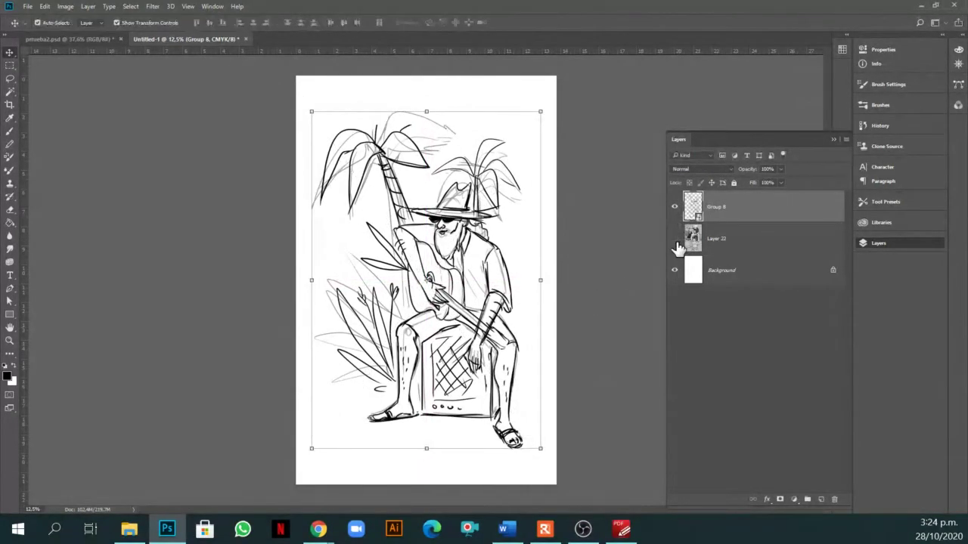
# Show the Layer 22 photo and shift it until the photographed guitarist lines up with the sketch.
pyautogui.click(675, 239)
pyautogui.click(712, 241)
pyautogui.moveTo(513, 216); pyautogui.dragTo(518, 252)
pyautogui.hotkey('shift', 'Right')
pyautogui.hotkey('shift', 'Right')
pyautogui.hotkey('shift', 'Right')
pyautogui.hotkey('shift', 'Right')
pyautogui.hotkey('shift', 'Right')
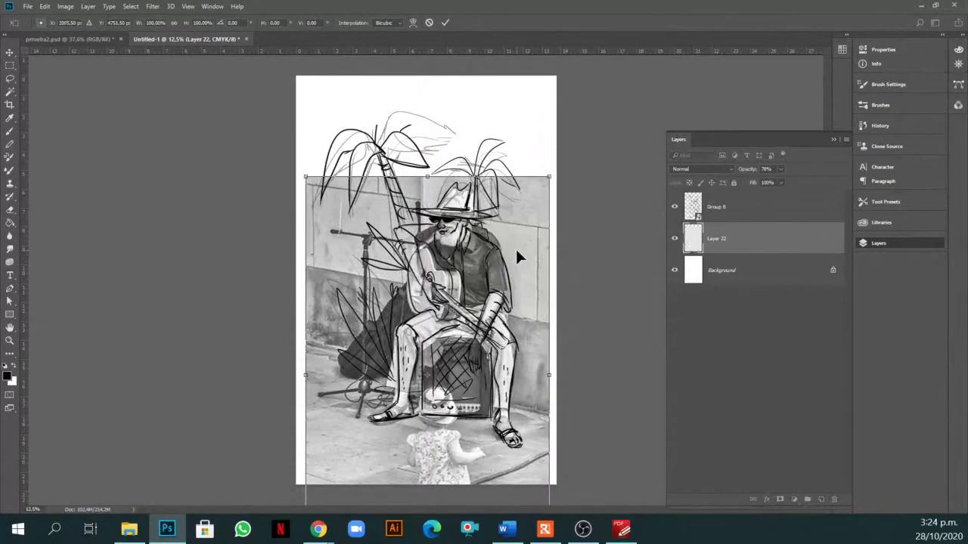
pyautogui.hotkey('shift', 'Down')
pyautogui.hotkey('shift', 'Down')
pyautogui.hotkey('shift', 'Down')
pyautogui.hotkey('shift', 'Down')
pyautogui.hotkey('shift', 'Left')
pyautogui.hotkey('shift', 'Left')
pyautogui.press('Return')
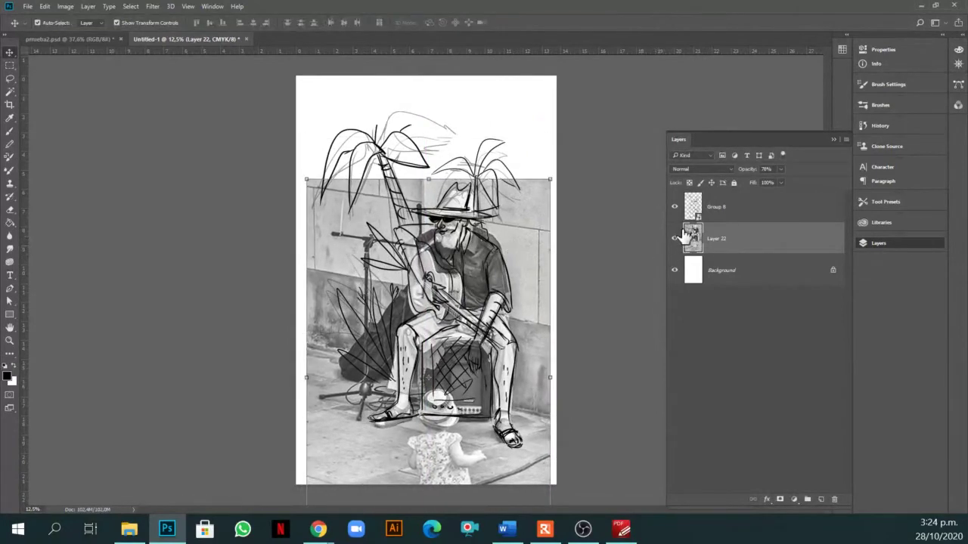
# Hide the Layer 22 photo and lower the Group 8 sketch's opacity to 28%.
pyautogui.click(674, 239)
pyautogui.scroll(2, 513, 180)
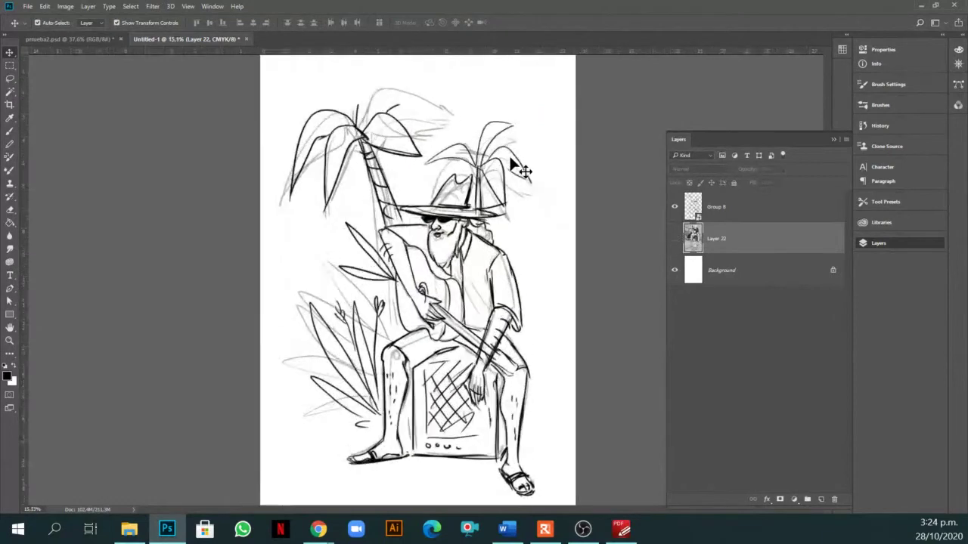
pyautogui.click(752, 216)
pyautogui.moveTo(782, 173); pyautogui.dragTo(749, 183)
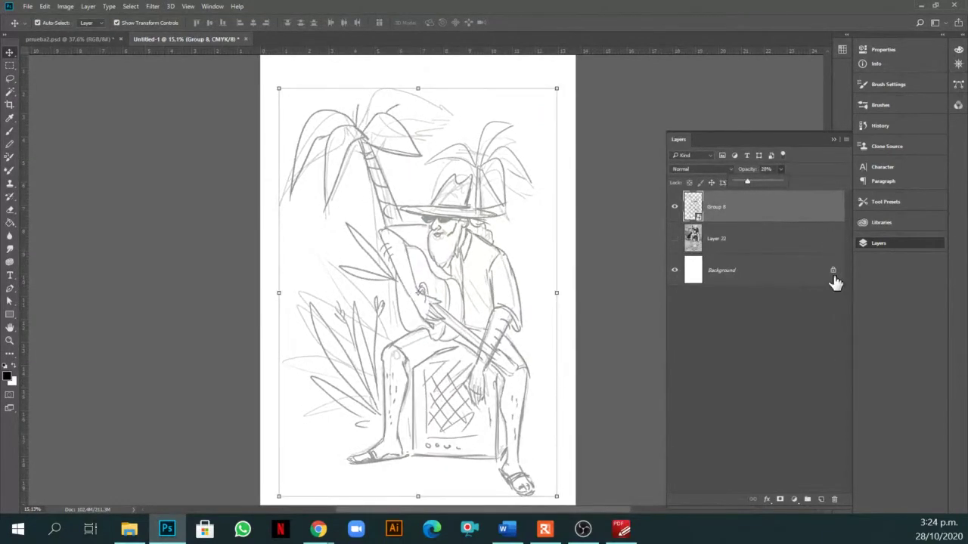
# Add a new empty layer above the Group 8 sketch and make it the active layer.
pyautogui.click(821, 499)
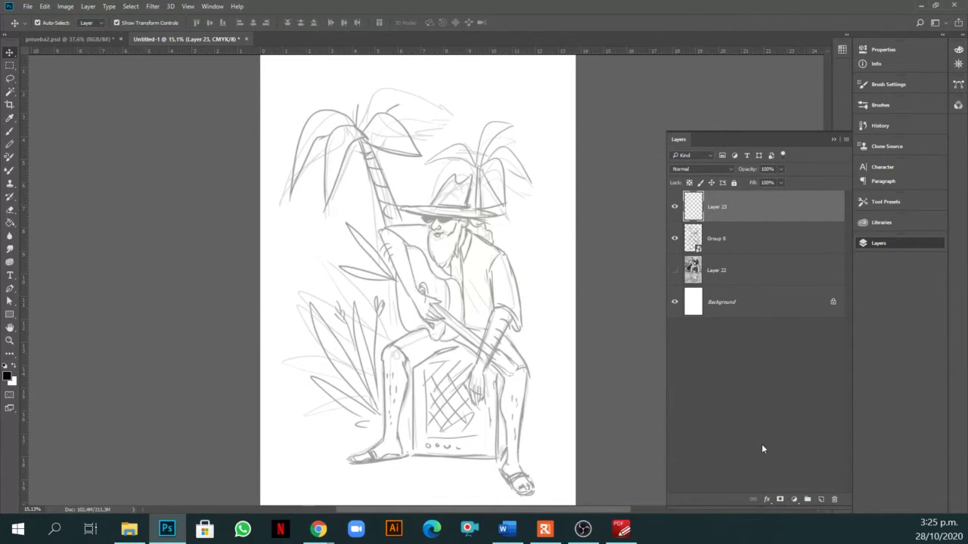
pyautogui.moveTo(706, 244); pyautogui.dragTo(710, 214)
pyautogui.click(711, 211)
# Set the Brush tool to 25 px and try a short test stroke beside the guitarist's shoulder.
pyautogui.press('z')
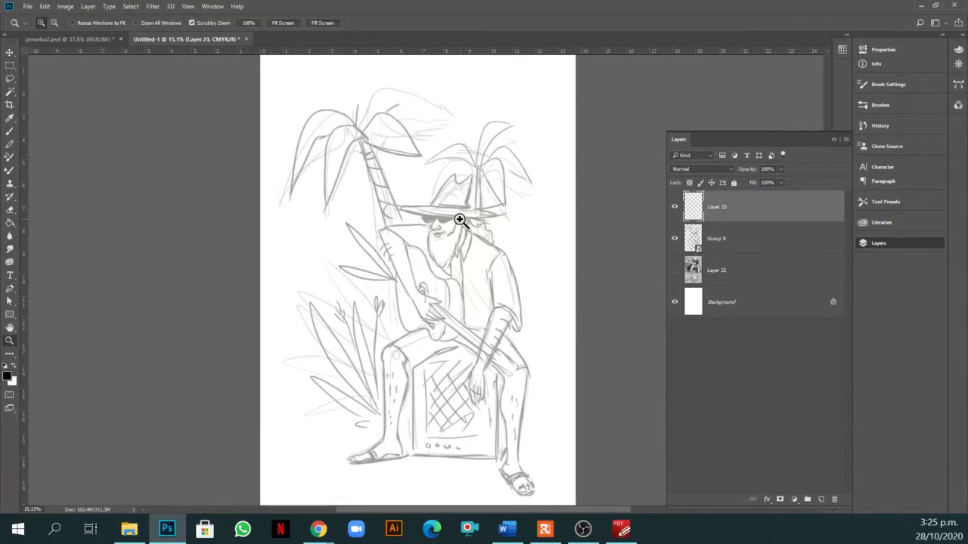
pyautogui.click(496, 244)
pyautogui.press('b')
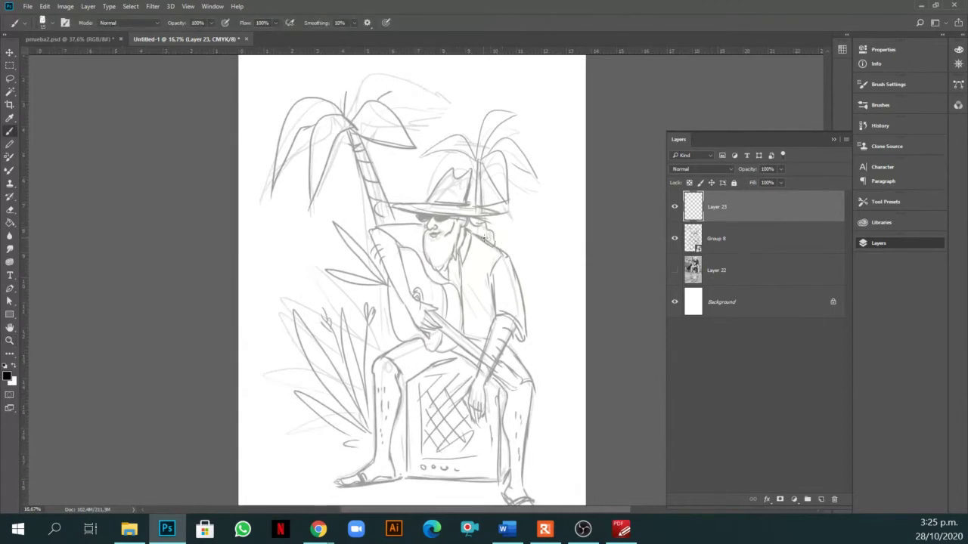
pyautogui.rightClick(488, 236)
pyautogui.click(584, 250)
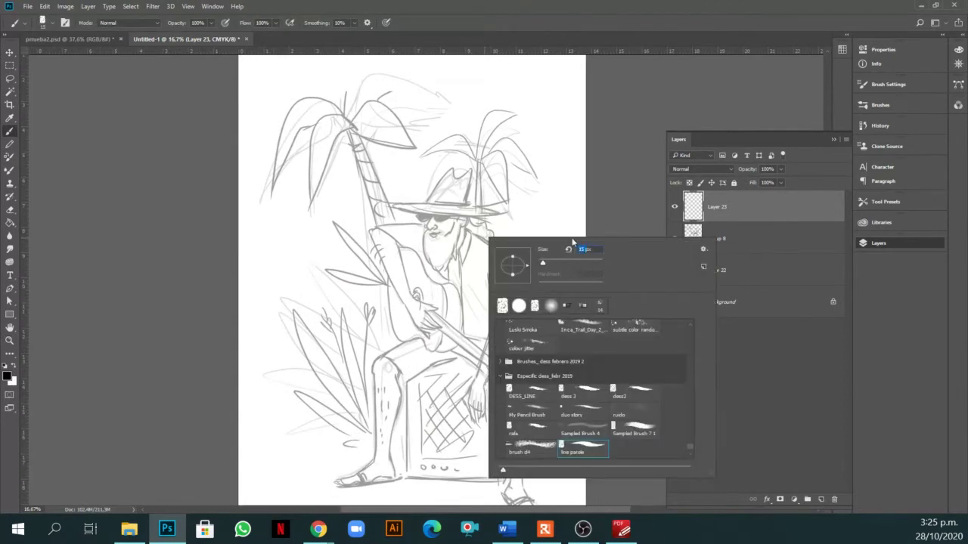
pyautogui.press('Return')
pyautogui.moveTo(535, 219); pyautogui.dragTo(535, 267)
pyautogui.hotkey('ctrl', 'z')
# Test the brush at 30 px and 40 px with short strokes beside the guitarist's shoulder.
pyautogui.rightClick(549, 248)
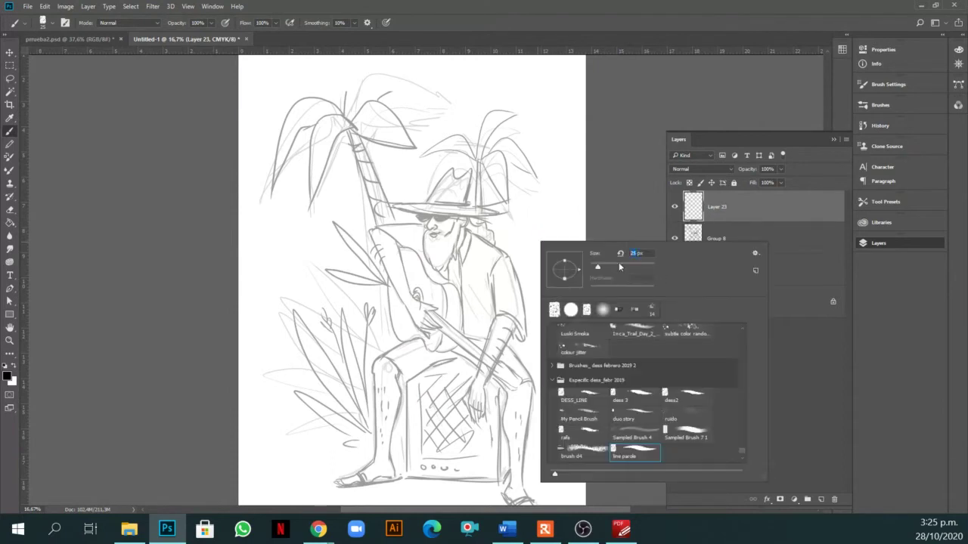
pyautogui.press('Return')
pyautogui.moveTo(531, 213); pyautogui.dragTo(533, 248)
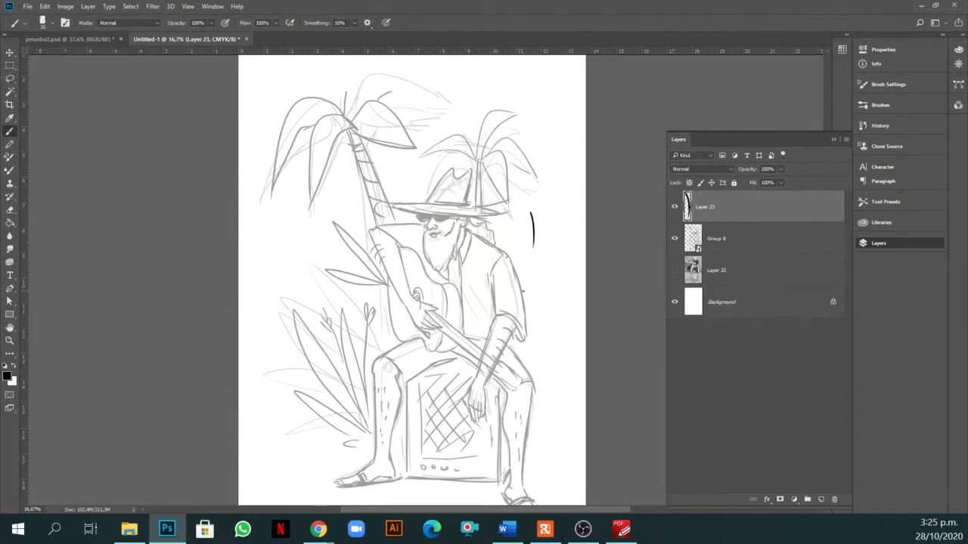
pyautogui.keyDown('ctrl'); pyautogui.click(538, 252); pyautogui.keyUp('ctrl')
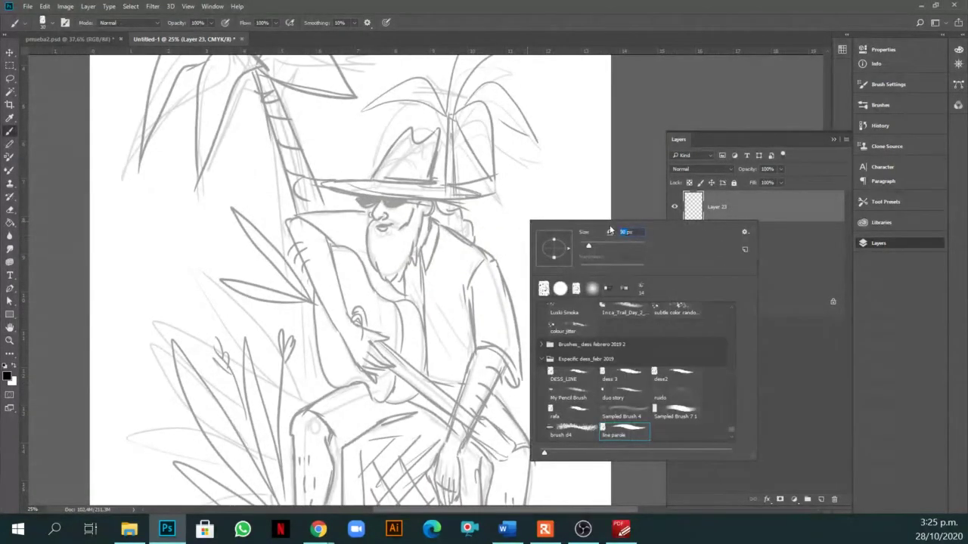
pyautogui.press('Return')
pyautogui.moveTo(514, 221); pyautogui.dragTo(517, 266)
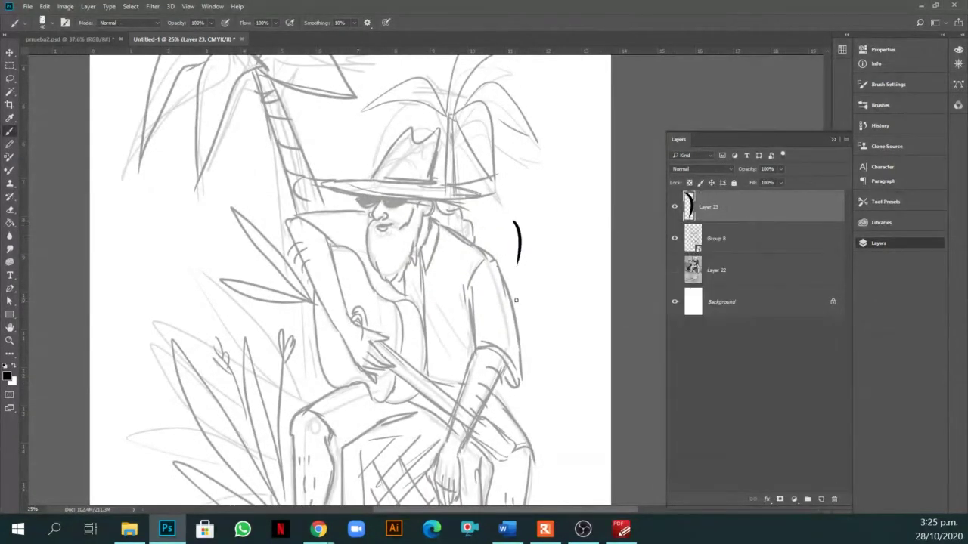
# Undo the 40 px test stroke, change the brush size and test it with a short stroke beside the guitarist's shoulder.
pyautogui.hotkey('ctrl', 'z')
pyautogui.rightClick(524, 235)
pyautogui.click(626, 248)
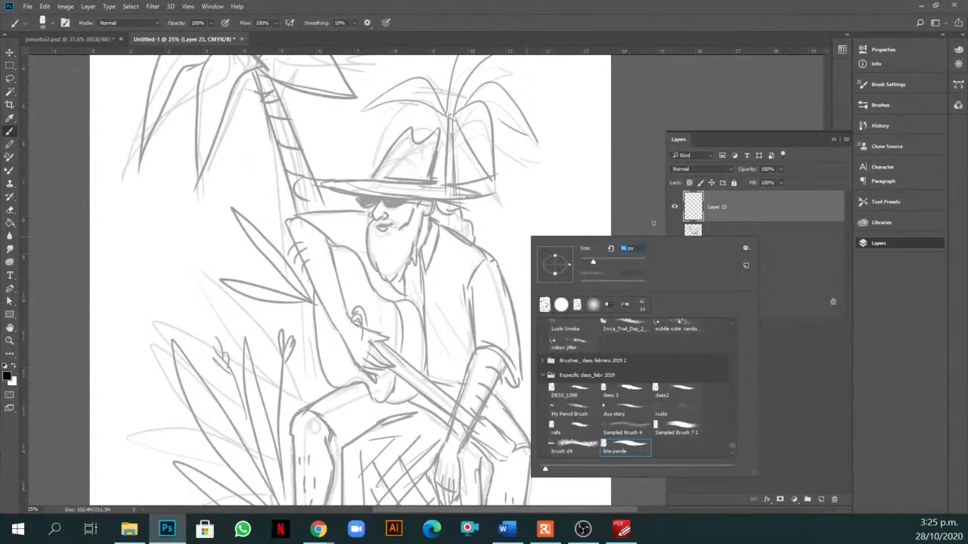
pyautogui.press('Return')
pyautogui.moveTo(504, 208); pyautogui.dragTo(495, 243)
pyautogui.hotkey('ctrl', 'z')
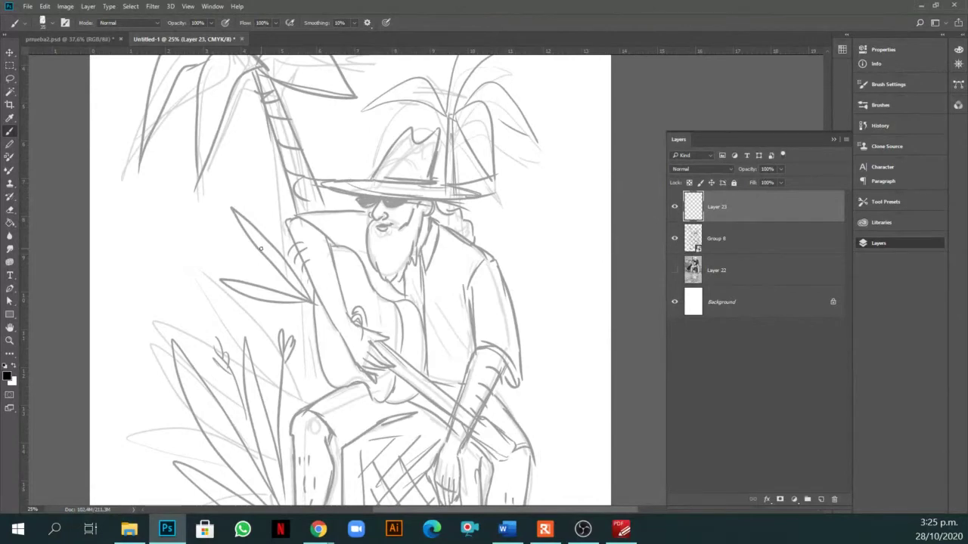
pyautogui.moveTo(345, 180); pyautogui.dragTo(326, 179)
pyautogui.hotkey('ctrl', 'z')
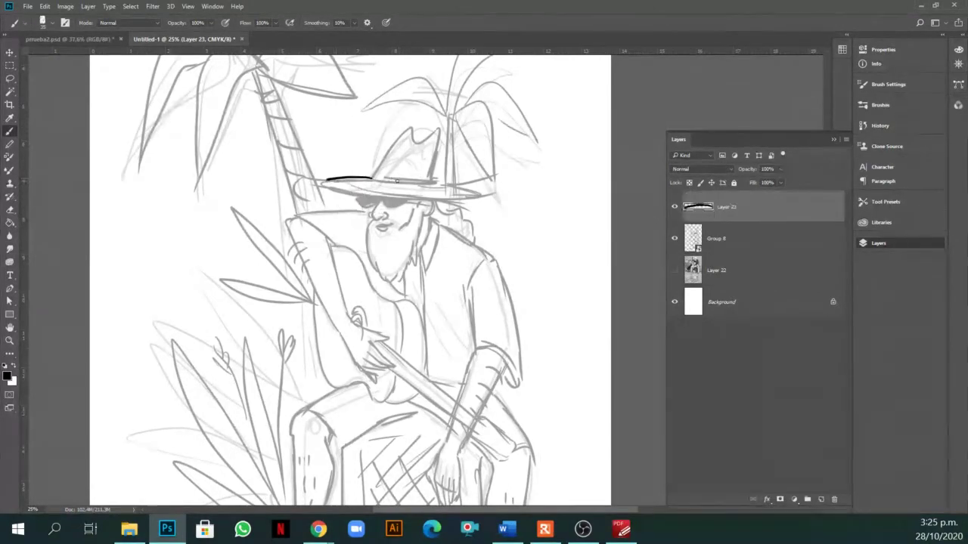
pyautogui.hotkey('ctrl', 'z')
# Rotate the canvas to a comfortable drawing angle and ink the outline of the hat's brim over the sketch.
pyautogui.press('r')
pyautogui.moveTo(432, 193); pyautogui.dragTo(437, 179)
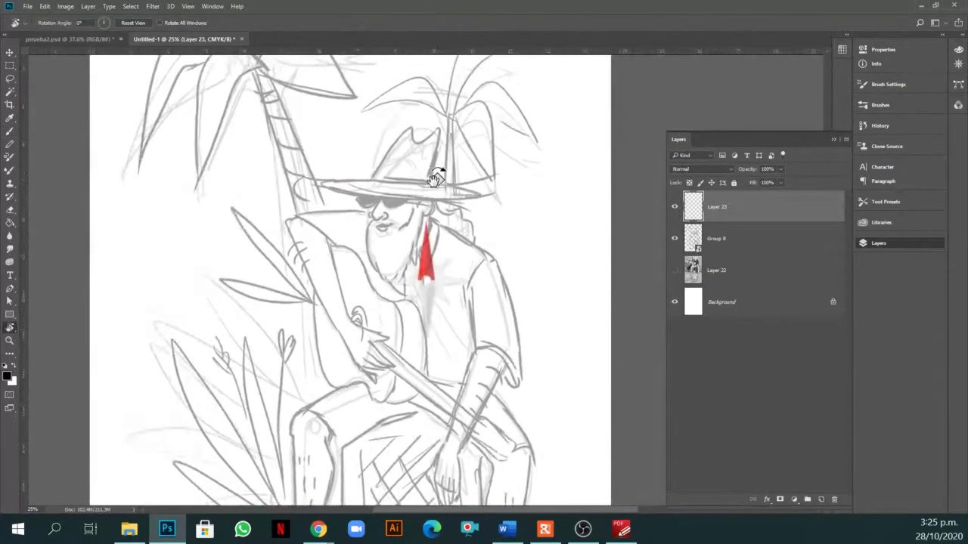
pyautogui.hotkey('ctrl', '+')
pyautogui.moveTo(492, 194)
pyautogui.mouseDown()
pyautogui.moveTo(502, 174)
pyautogui.moveTo(492, 143)
pyautogui.moveTo(396, 119)
pyautogui.moveTo(490, 175)
pyautogui.moveTo(486, 164)
pyautogui.mouseUp()
pyautogui.press('b')
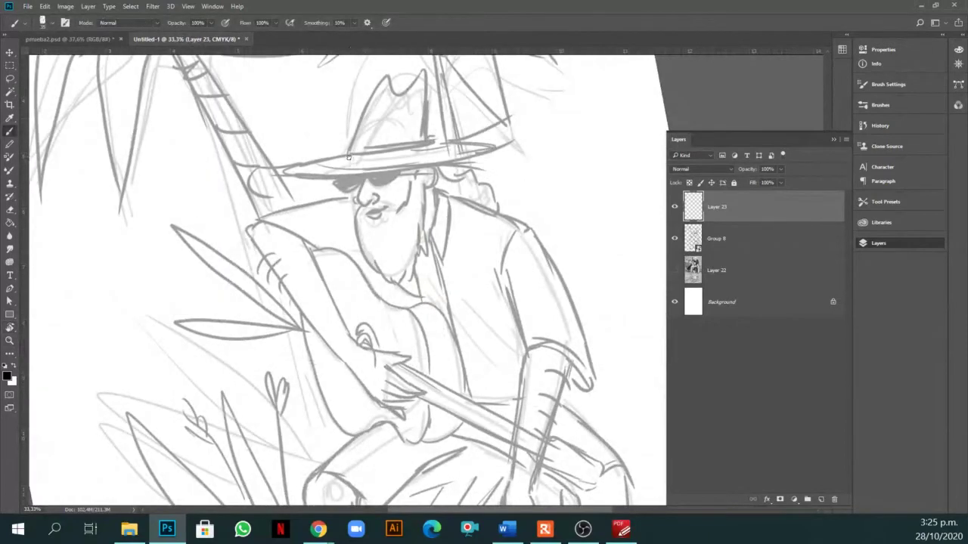
pyautogui.press('r')
pyautogui.moveTo(433, 171)
pyautogui.mouseDown()
pyautogui.moveTo(452, 150)
pyautogui.moveTo(454, 158)
pyautogui.mouseUp()
pyautogui.moveTo(319, 171)
pyautogui.mouseDown()
pyautogui.moveTo(266, 196)
pyautogui.moveTo(450, 154)
pyautogui.moveTo(403, 141)
pyautogui.mouseUp()
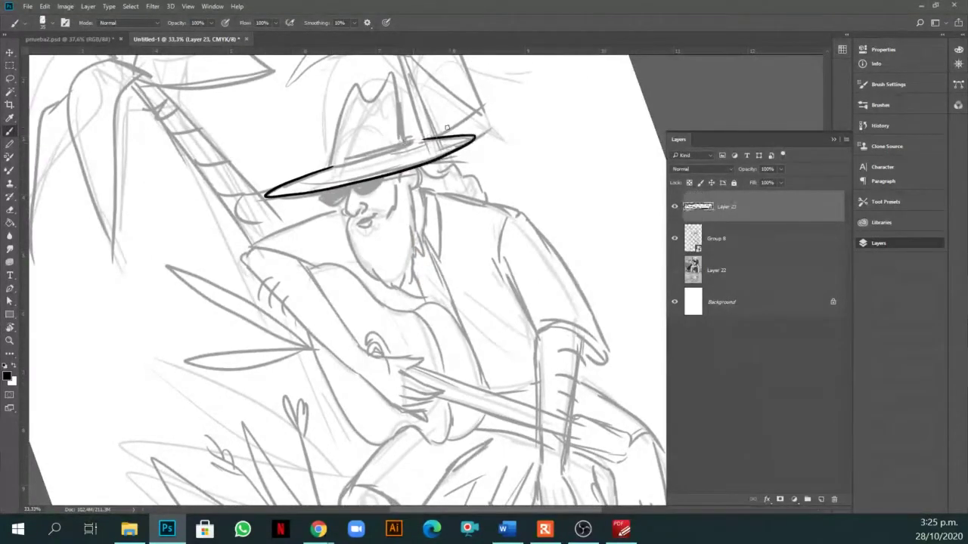
# Ink the hat's creased crown and the line where the crown meets the brim, redrawing that base line once.
pyautogui.moveTo(334, 162)
pyautogui.mouseDown()
pyautogui.moveTo(401, 142)
pyautogui.moveTo(376, 156)
pyautogui.mouseUp()
pyautogui.moveTo(315, 192)
pyautogui.mouseDown()
pyautogui.moveTo(335, 127)
pyautogui.moveTo(379, 129)
pyautogui.moveTo(378, 104)
pyautogui.moveTo(385, 168)
pyautogui.mouseUp()
pyautogui.moveTo(382, 121)
pyautogui.mouseDown()
pyautogui.moveTo(386, 171)
pyautogui.moveTo(458, 166)
pyautogui.mouseUp()
pyautogui.moveTo(386, 164)
pyautogui.mouseDown()
pyautogui.moveTo(431, 165)
pyautogui.moveTo(388, 165)
pyautogui.moveTo(457, 167)
pyautogui.mouseUp()
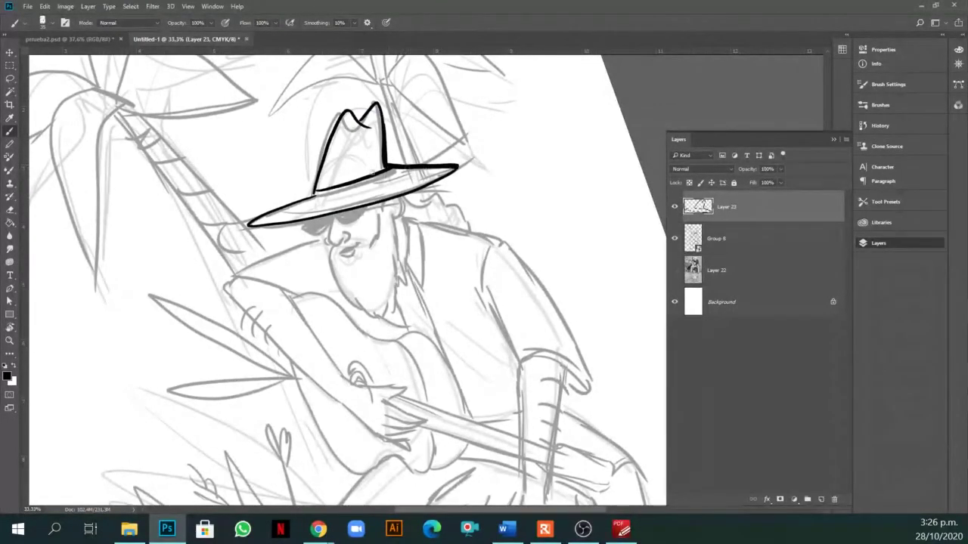
pyautogui.moveTo(382, 171); pyautogui.dragTo(315, 191)
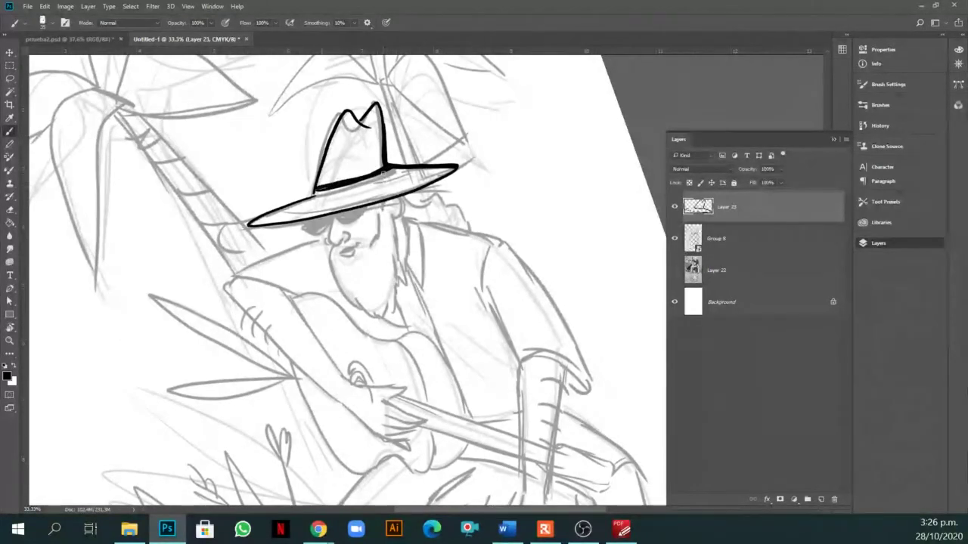
pyautogui.hotkey('ctrl', 'z')
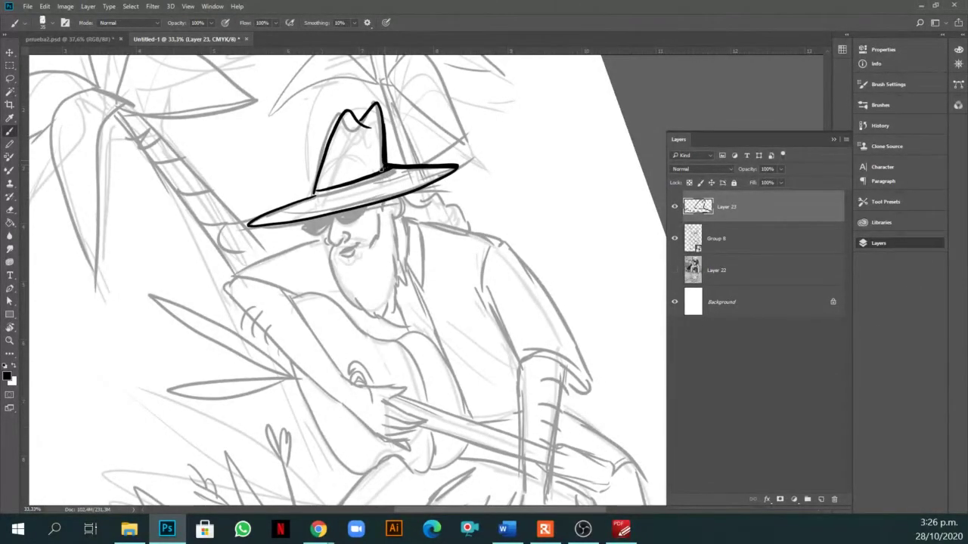
pyautogui.moveTo(382, 171)
pyautogui.mouseDown()
pyautogui.moveTo(314, 194)
pyautogui.moveTo(388, 167)
pyautogui.moveTo(315, 194)
pyautogui.mouseUp()
# Return the canvas to upright, thicken the crown's base line and add tapered accent strokes past the brim's edges.
pyautogui.press('c')
pyautogui.hotkey('ctrl', '-')
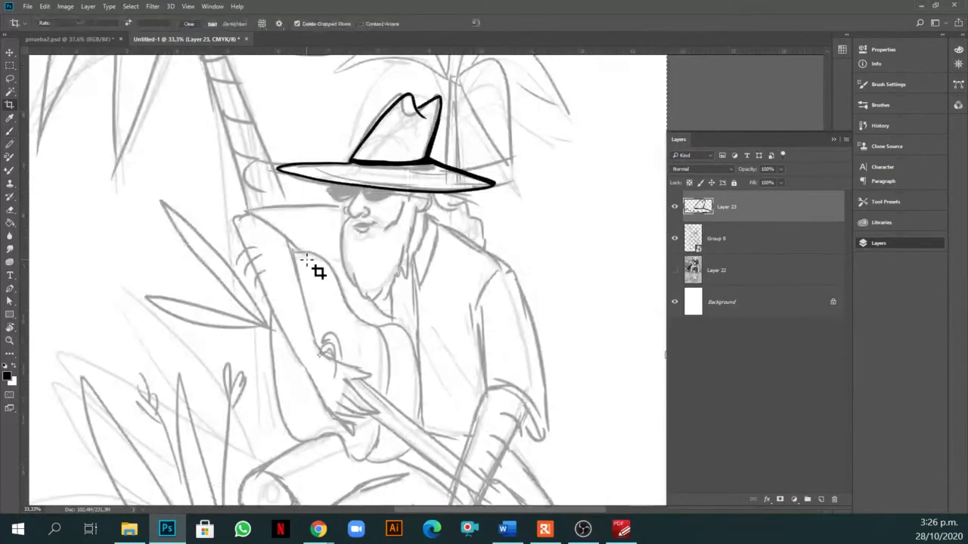
pyautogui.hotkey('ctrl', '0')
pyautogui.scroll(2, 483, 109)
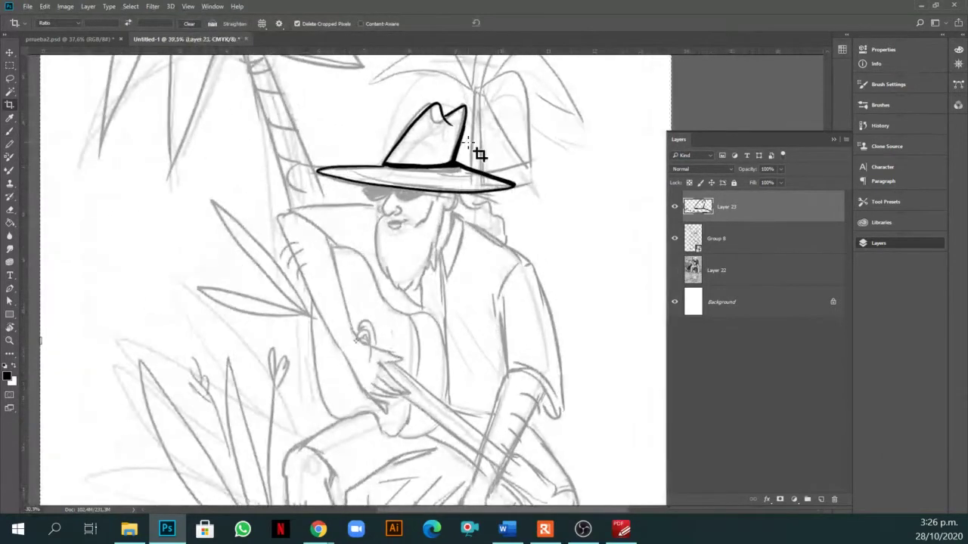
pyautogui.press('b')
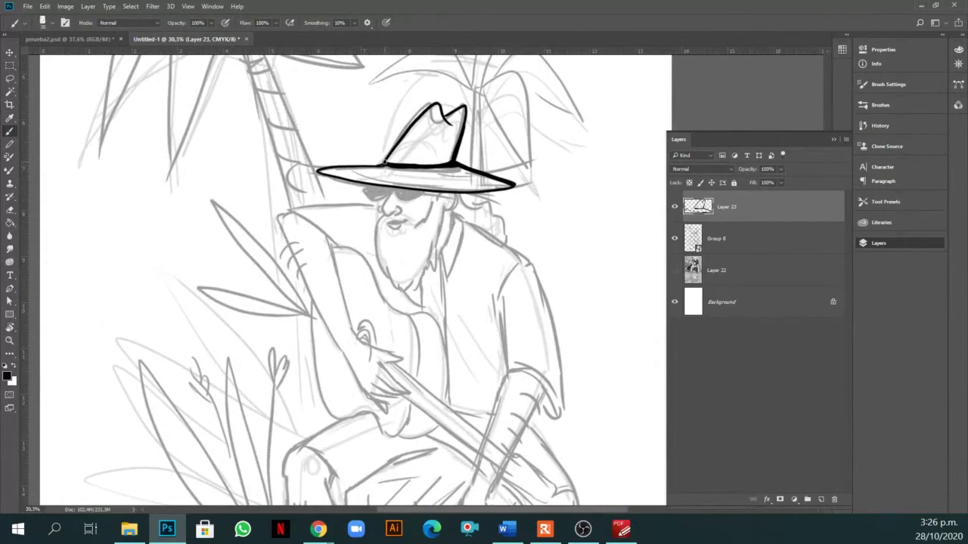
pyautogui.moveTo(405, 168)
pyautogui.mouseDown()
pyautogui.moveTo(457, 164)
pyautogui.moveTo(405, 165)
pyautogui.mouseUp()
pyautogui.moveTo(300, 168); pyautogui.dragTo(330, 175)
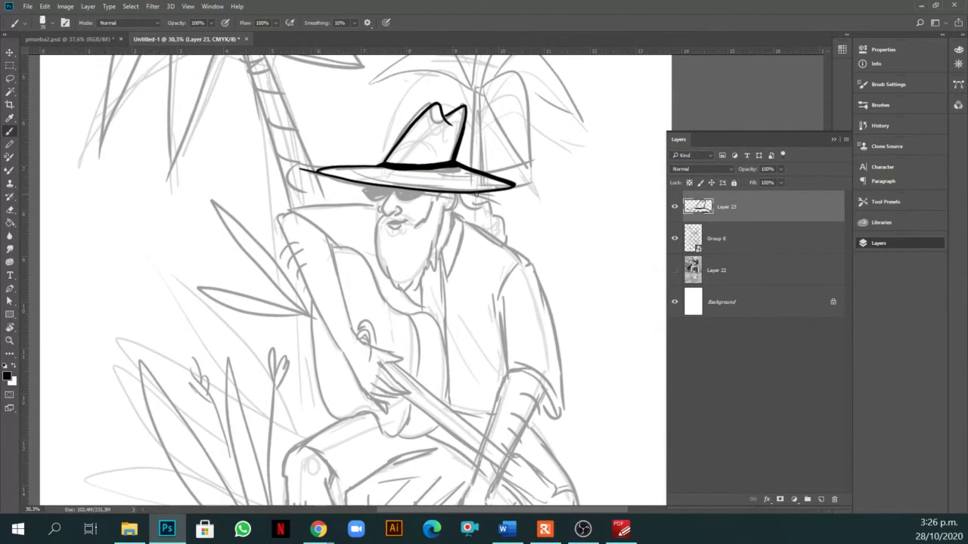
pyautogui.moveTo(473, 192); pyautogui.dragTo(527, 182)
pyautogui.moveTo(383, 163)
pyautogui.mouseDown()
pyautogui.moveTo(334, 160)
pyautogui.moveTo(405, 193)
pyautogui.mouseUp()
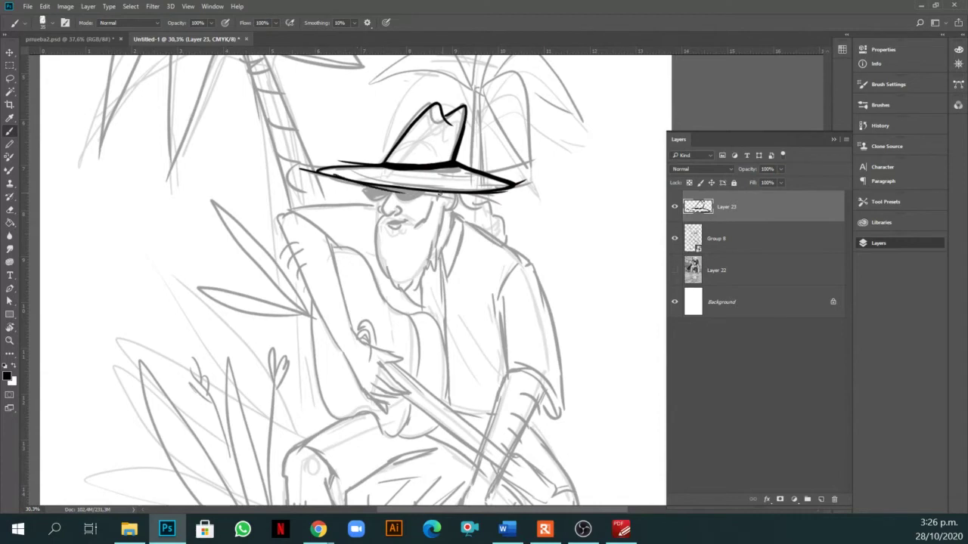
pyautogui.hotkey('ctrl', 'z')
pyautogui.moveTo(339, 176); pyautogui.dragTo(508, 198)
pyautogui.hotkey('ctrl', 'z')
# Add a new layer above the hat lines and ink the guitarist's nose and lips on it.
pyautogui.press('z')
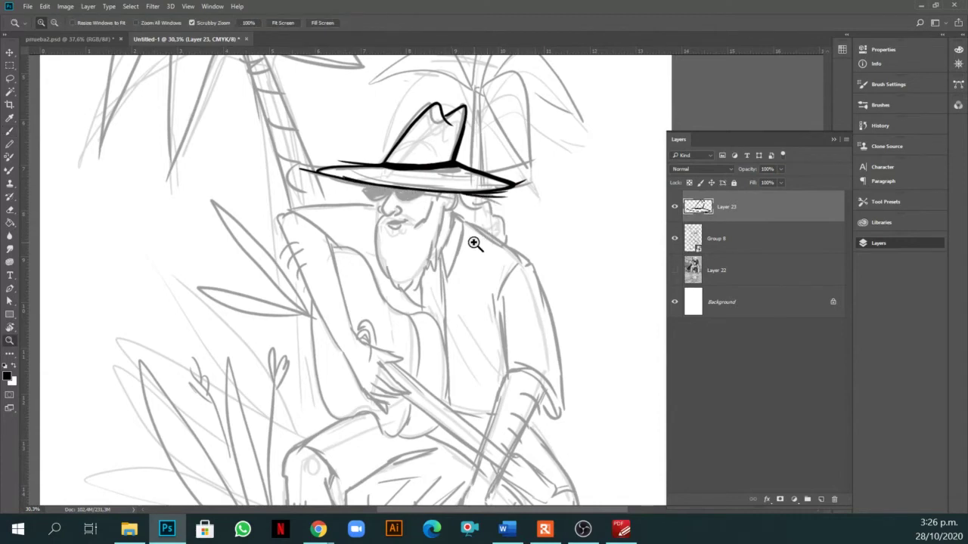
pyautogui.moveTo(476, 244); pyautogui.dragTo(505, 303)
pyautogui.click(821, 499)
pyautogui.press('b')
pyautogui.scroll(2, 415, 219)
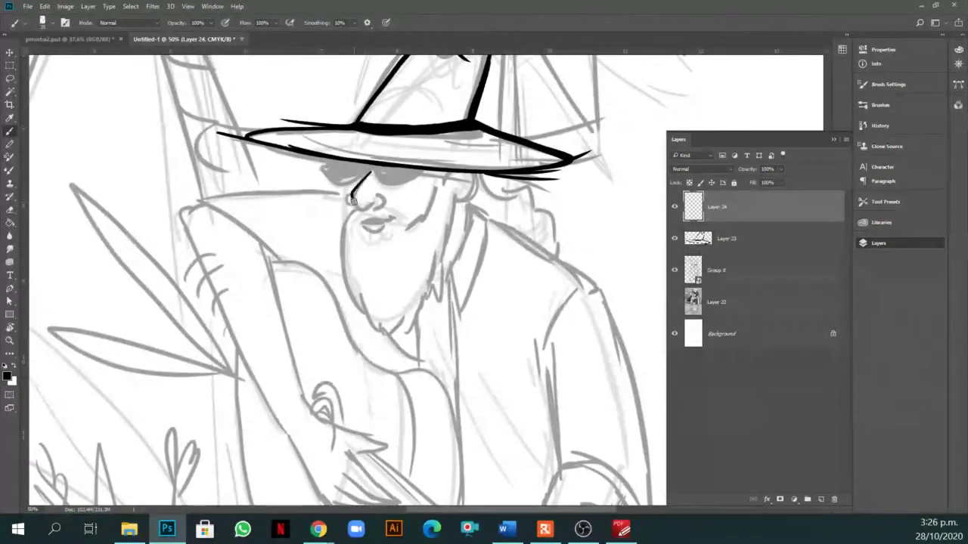
pyautogui.moveTo(370, 171)
pyautogui.mouseDown()
pyautogui.moveTo(352, 201)
pyautogui.moveTo(362, 213)
pyautogui.moveTo(382, 200)
pyautogui.mouseUp()
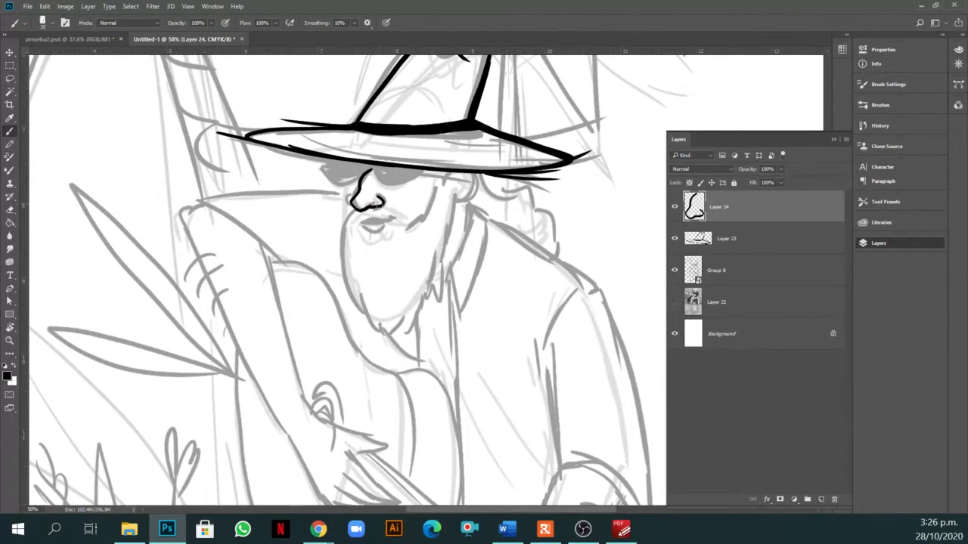
pyautogui.moveTo(352, 190); pyautogui.dragTo(384, 205)
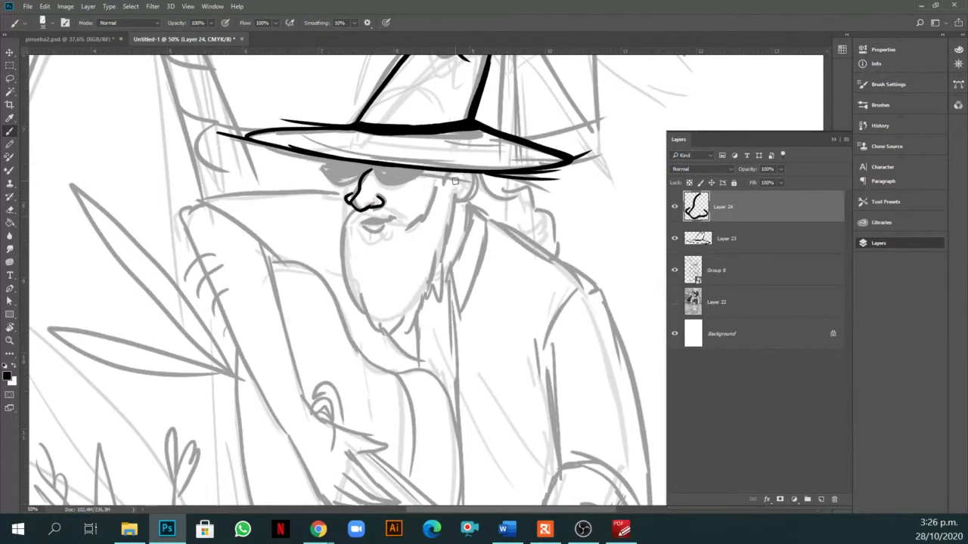
pyautogui.moveTo(375, 218)
pyautogui.mouseDown()
pyautogui.moveTo(361, 224)
pyautogui.moveTo(395, 217)
pyautogui.moveTo(372, 219)
pyautogui.moveTo(391, 218)
pyautogui.moveTo(387, 225)
pyautogui.mouseUp()
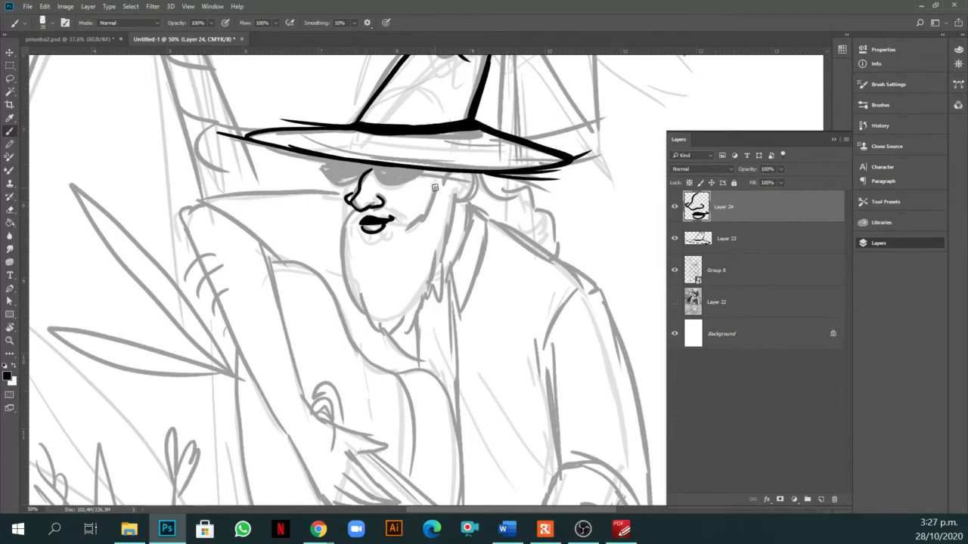
# Ink the cheek and moustache line and the beard's upper front edge, erasing the lower part of that edge.
pyautogui.moveTo(439, 182)
pyautogui.mouseDown()
pyautogui.moveTo(419, 219)
pyautogui.moveTo(401, 218)
pyautogui.moveTo(417, 225)
pyautogui.mouseUp()
pyautogui.moveTo(350, 213); pyautogui.dragTo(342, 263)
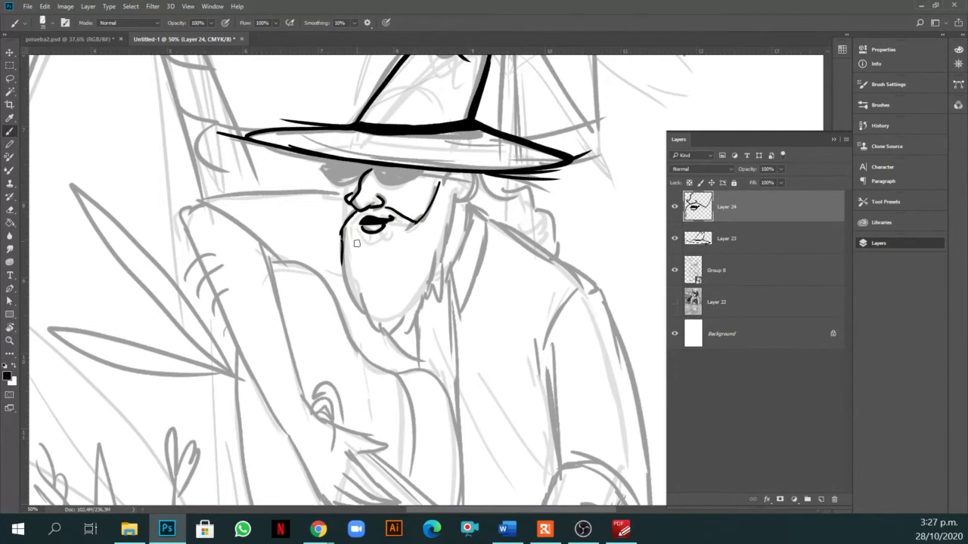
pyautogui.press('e')
pyautogui.moveTo(337, 223); pyautogui.dragTo(343, 289)
pyautogui.press('b')
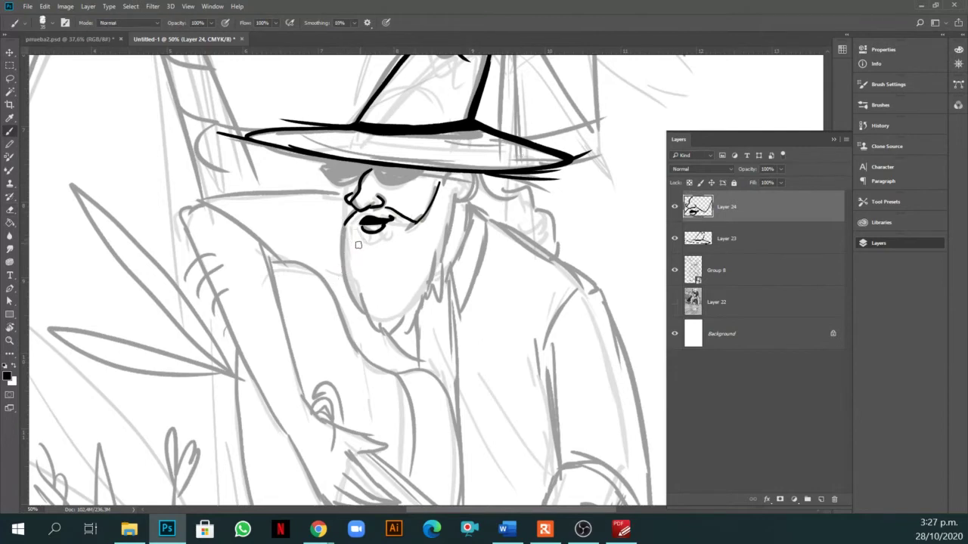
# Ink the pointed beard outline with overlapping tapered hair strokes and erase stray marks near its tip.
pyautogui.moveTo(344, 219)
pyautogui.mouseDown()
pyautogui.moveTo(357, 303)
pyautogui.moveTo(401, 356)
pyautogui.mouseUp()
pyautogui.moveTo(411, 310); pyautogui.dragTo(400, 357)
pyautogui.moveTo(430, 283); pyautogui.dragTo(407, 349)
pyautogui.moveTo(449, 256); pyautogui.dragTo(431, 311)
pyautogui.moveTo(454, 198); pyautogui.dragTo(443, 260)
pyautogui.press('e')
pyautogui.moveTo(464, 313); pyautogui.dragTo(433, 290)
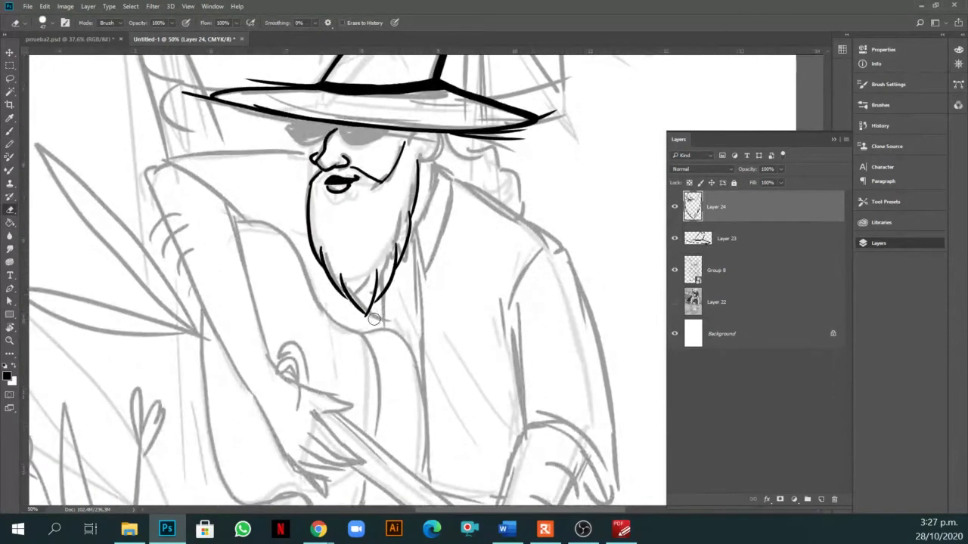
pyautogui.scroll(-4, 379, 318)
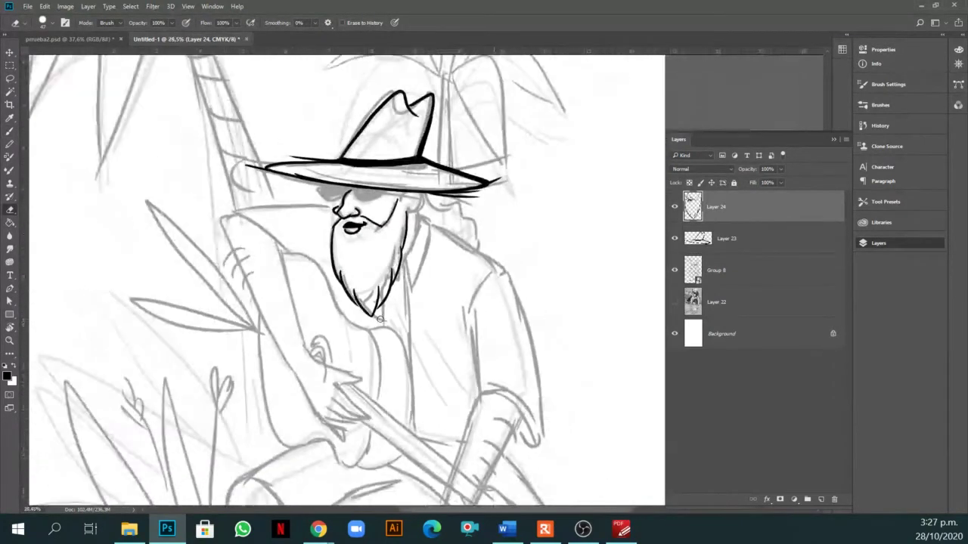
# Add a new layer above the face lines and ink solid black sunglasses with their temple arm and the ear.
pyautogui.scroll(2, 379, 319)
pyautogui.press('b')
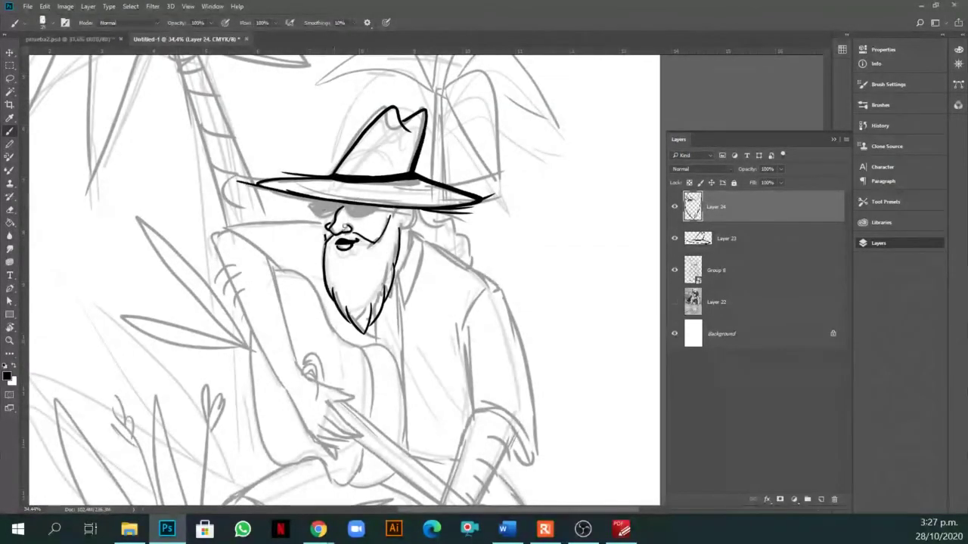
pyautogui.click(821, 501)
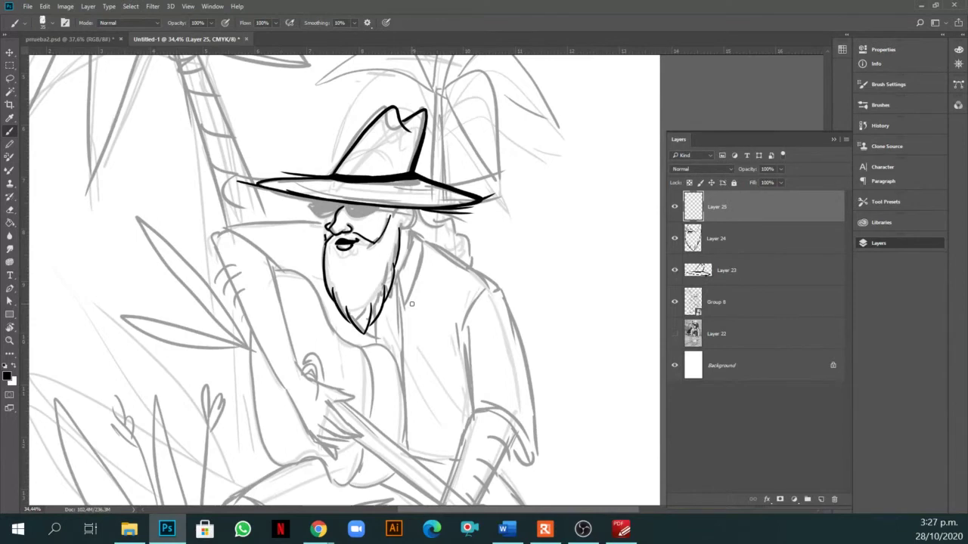
pyautogui.moveTo(344, 205)
pyautogui.mouseDown()
pyautogui.moveTo(371, 219)
pyautogui.moveTo(381, 208)
pyautogui.mouseUp()
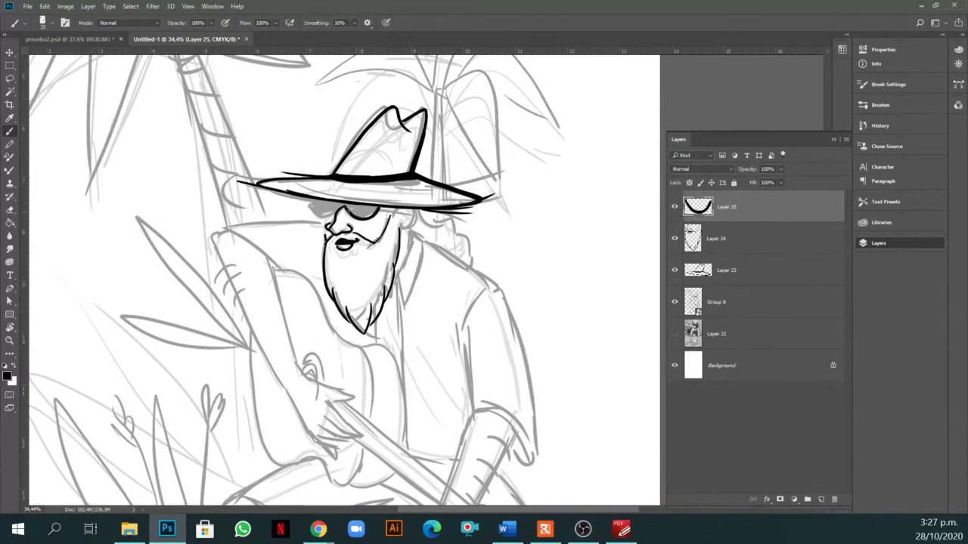
pyautogui.moveTo(307, 201)
pyautogui.mouseDown()
pyautogui.moveTo(332, 216)
pyautogui.moveTo(348, 205)
pyautogui.moveTo(330, 219)
pyautogui.moveTo(338, 218)
pyautogui.moveTo(327, 203)
pyautogui.moveTo(338, 204)
pyautogui.moveTo(325, 212)
pyautogui.moveTo(372, 212)
pyautogui.moveTo(339, 205)
pyautogui.mouseUp()
pyautogui.hotkey('ctrl', 'z')
pyautogui.hotkey('ctrl', 'z')
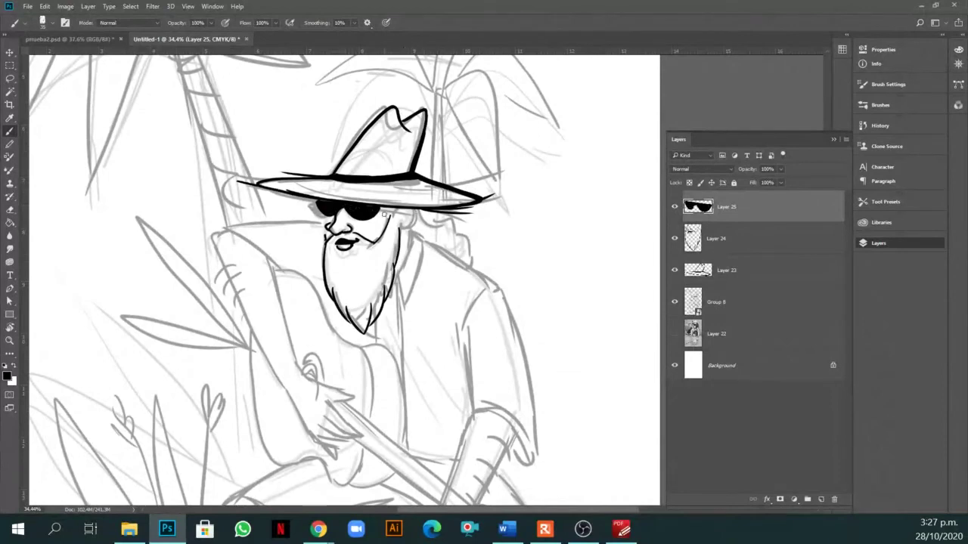
pyautogui.moveTo(376, 208)
pyautogui.mouseDown()
pyautogui.moveTo(395, 211)
pyautogui.moveTo(384, 212)
pyautogui.moveTo(400, 232)
pyautogui.moveTo(399, 220)
pyautogui.mouseUp()
pyautogui.press('e')
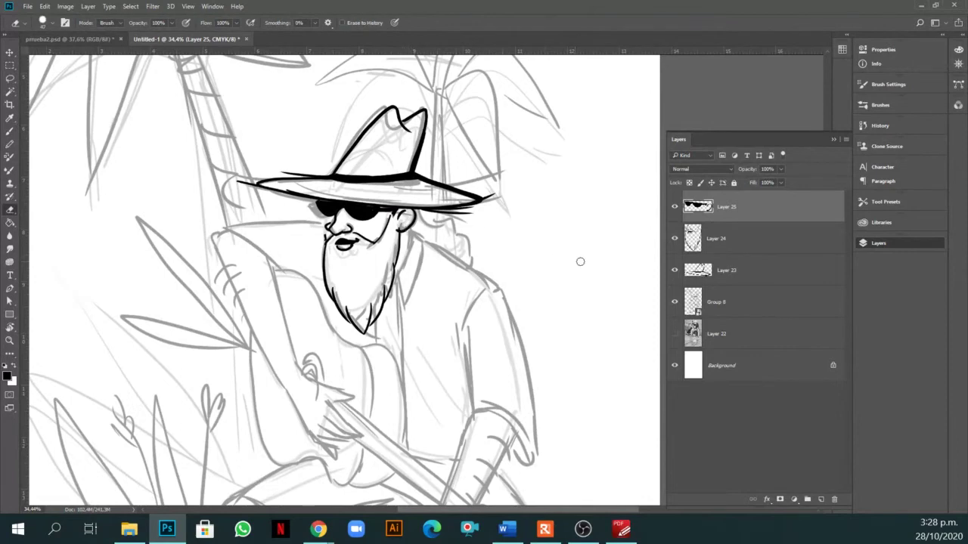
# Make the Layer 24 face and beard linework the active layer for further brush work.
pyautogui.click(716, 241)
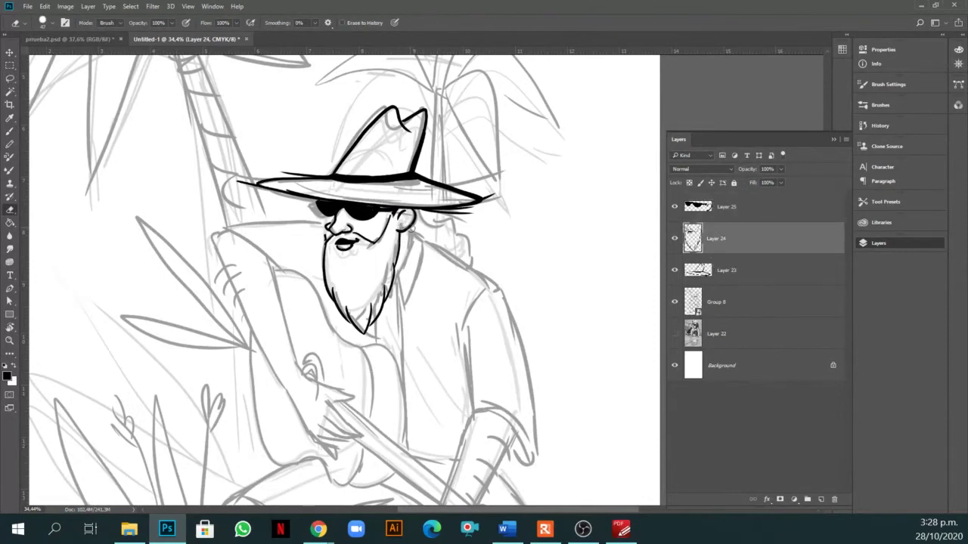
pyautogui.press('v')
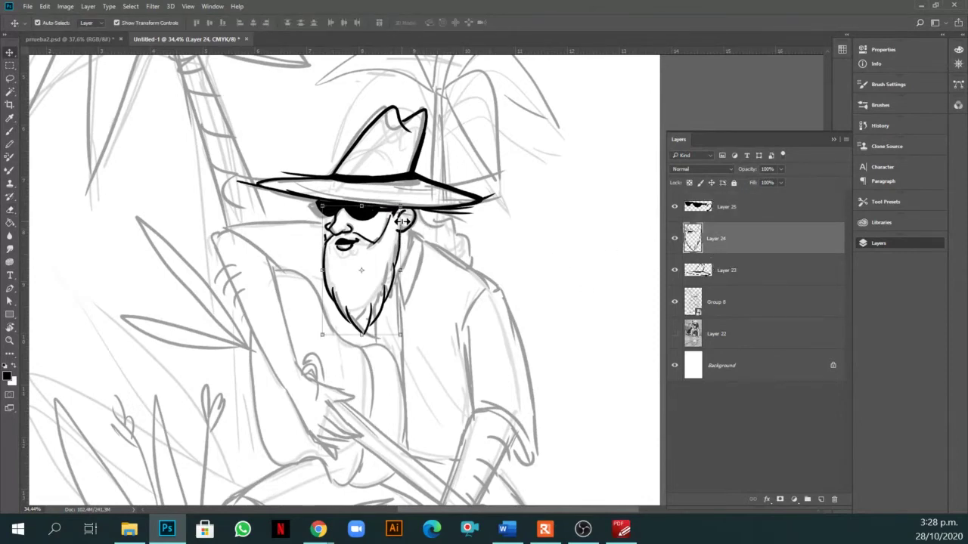
pyautogui.press('b')
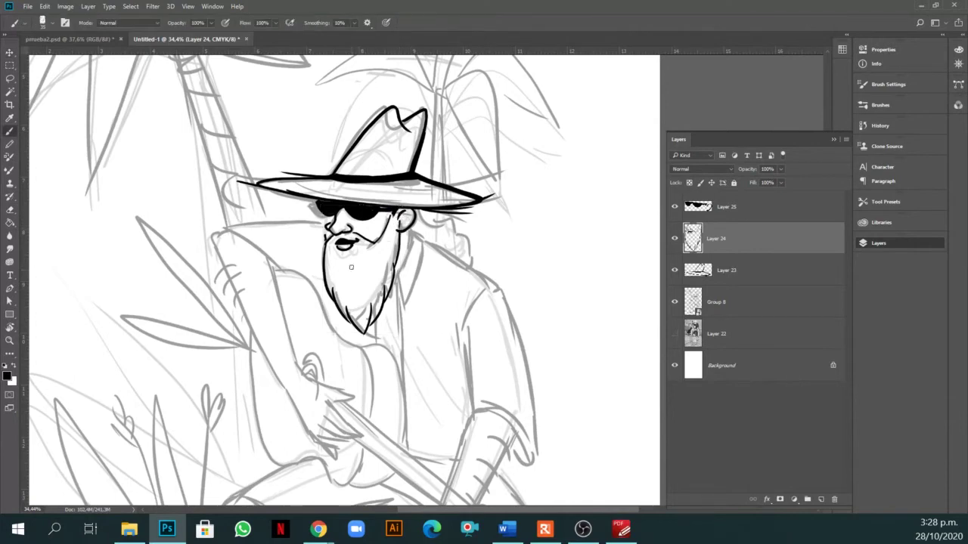
pyautogui.scroll(2, 350, 267)
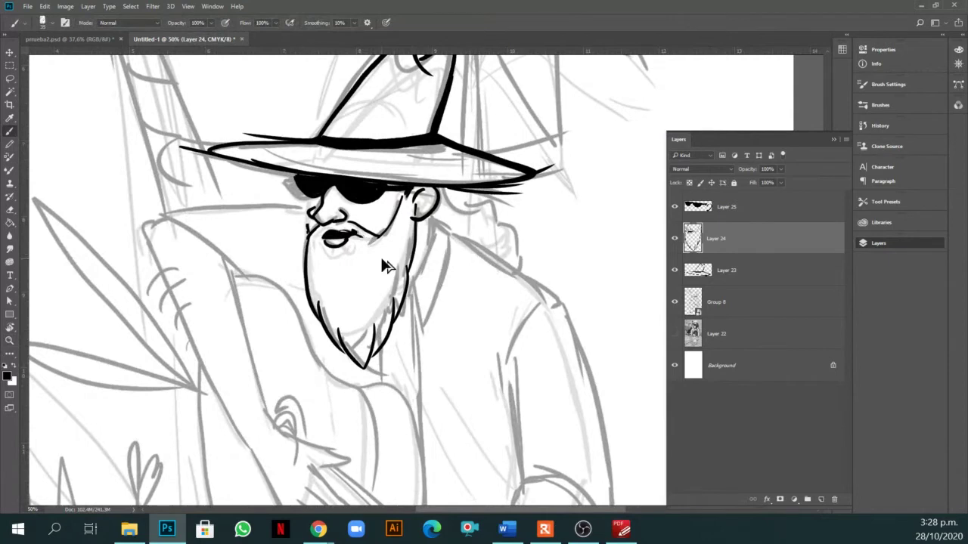
pyautogui.moveTo(329, 244)
pyautogui.mouseDown()
pyautogui.moveTo(324, 252)
pyautogui.moveTo(339, 259)
pyautogui.moveTo(351, 248)
pyautogui.moveTo(339, 260)
pyautogui.mouseUp()
pyautogui.hotkey('ctrl', 'z')
pyautogui.hotkey('ctrl', 'z')
pyautogui.hotkey('ctrl', 'z')
pyautogui.hotkey('ctrl', 'z')
# Ink the far edge of the face on Layer 24, from the sunglasses down into the beard outline.
pyautogui.press('e')
pyautogui.press('b')
pyautogui.moveTo(304, 201)
pyautogui.mouseDown()
pyautogui.moveTo(310, 224)
pyautogui.moveTo(352, 228)
pyautogui.mouseUp()
pyautogui.hotkey('ctrl', '-')
pyautogui.scroll(2, 354, 221)
pyautogui.press('r')
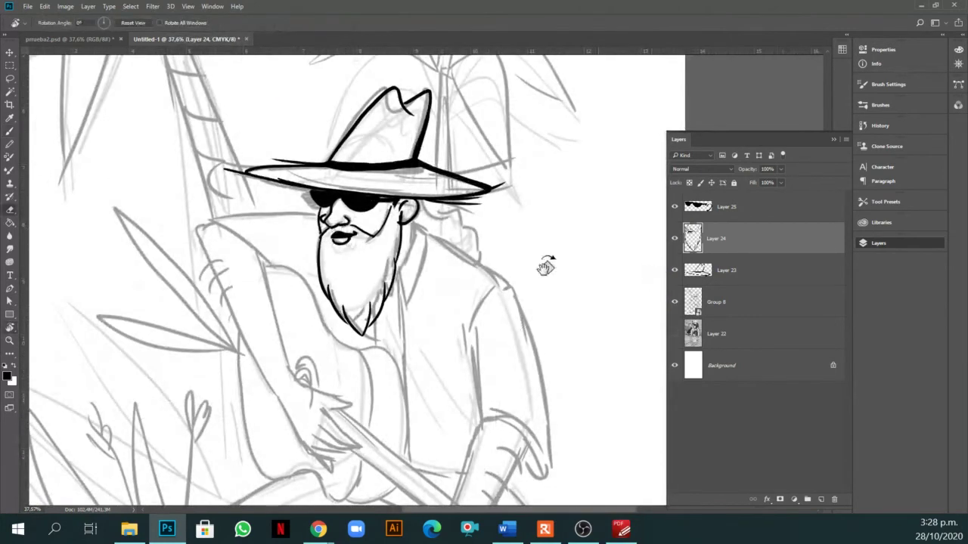
pyautogui.press('b')
pyautogui.moveTo(322, 215); pyautogui.dragTo(319, 252)
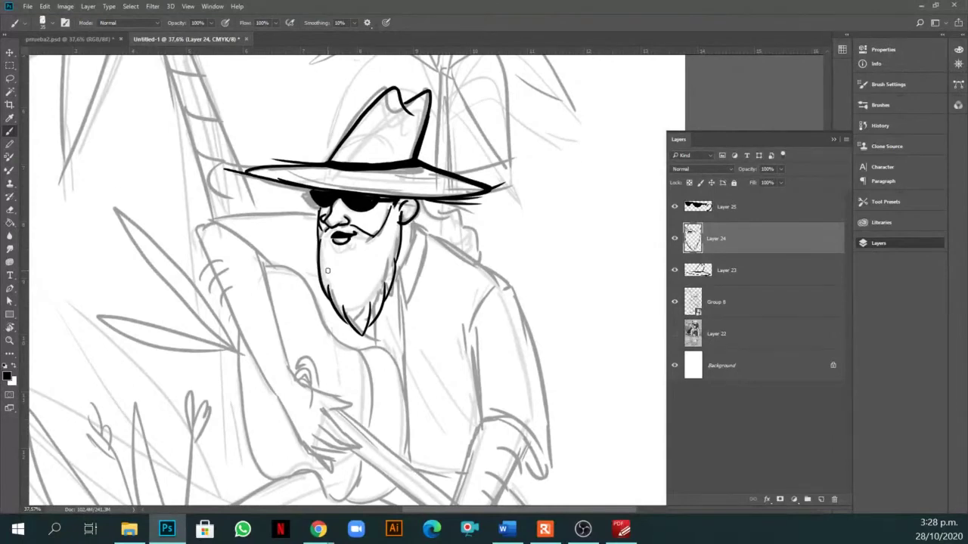
pyautogui.scroll(1, 327, 270)
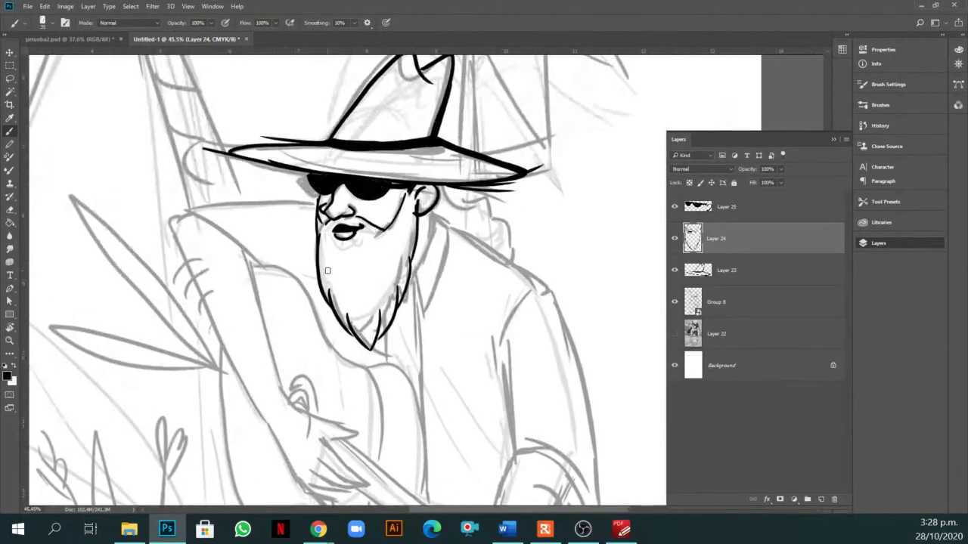
# Erase the upper far-side edge of the beard and redraw it as a fuller curve from the sunglasses down.
pyautogui.press('e')
pyautogui.moveTo(322, 269); pyautogui.dragTo(314, 227)
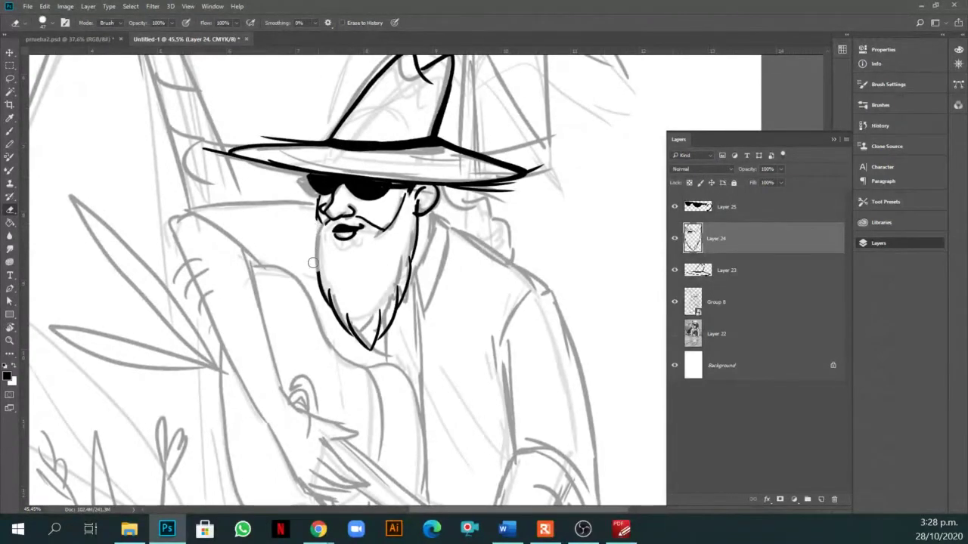
pyautogui.press('b')
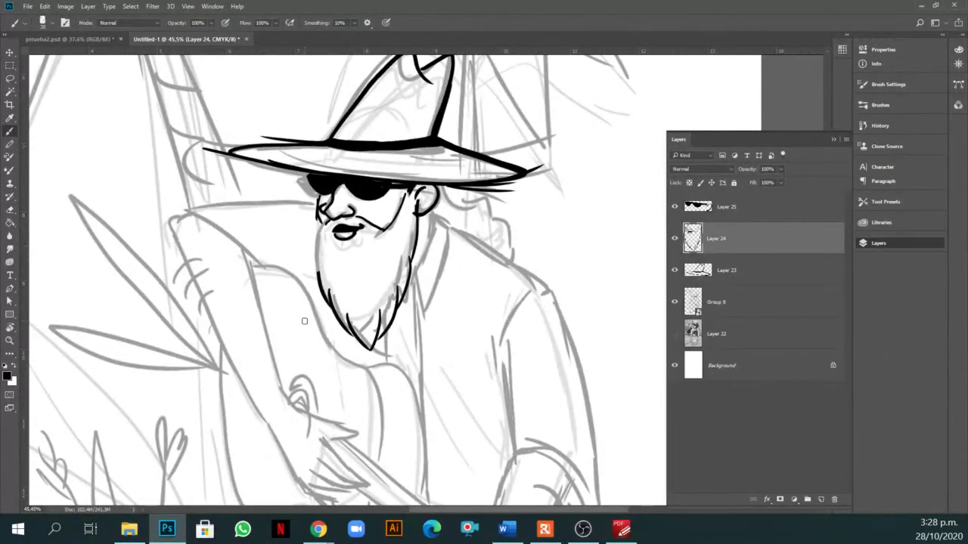
pyautogui.scroll(-4, 304, 320)
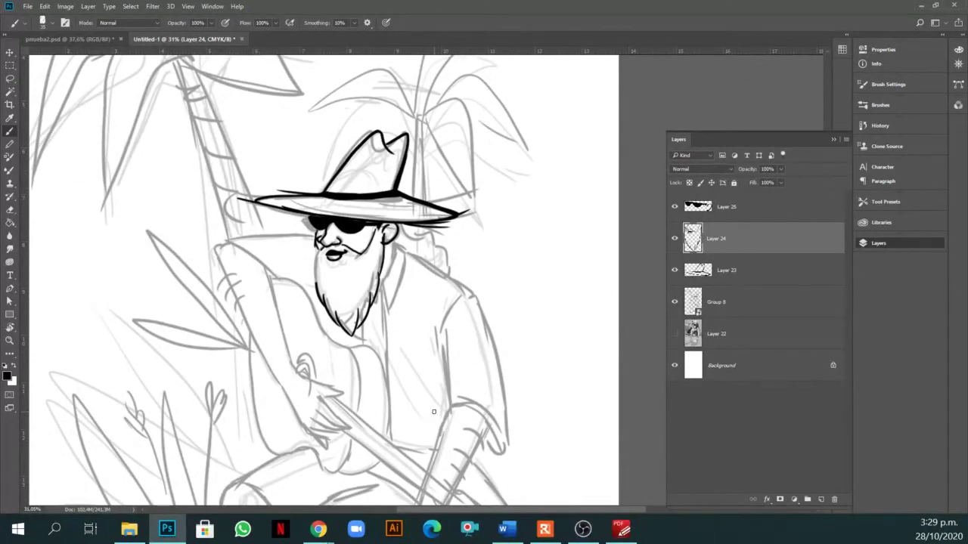
pyautogui.scroll(2, 338, 233)
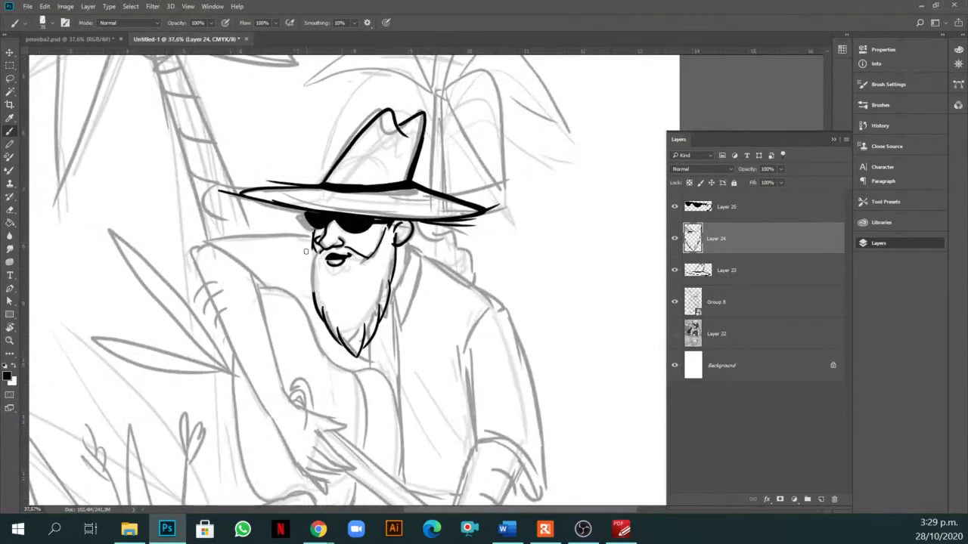
pyautogui.moveTo(312, 236); pyautogui.dragTo(310, 300)
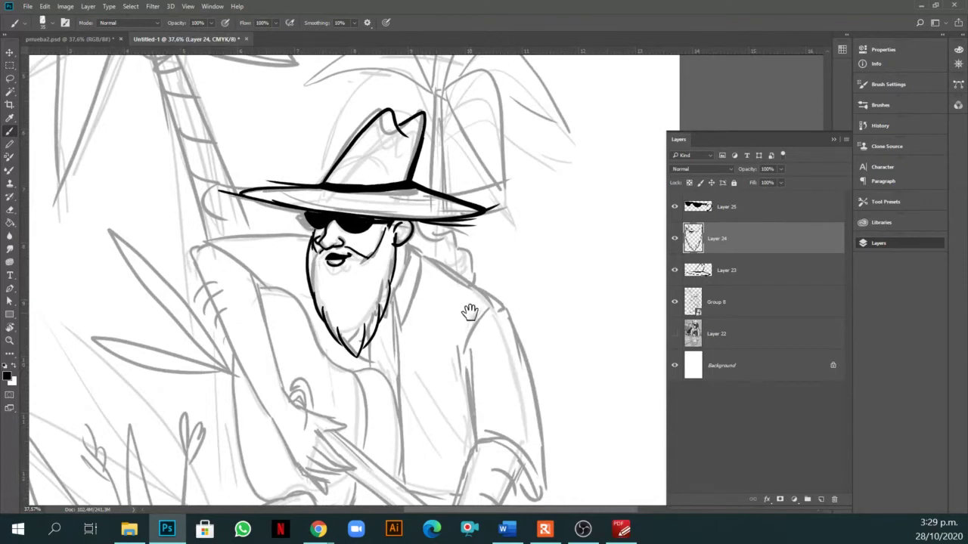
pyautogui.moveTo(471, 307); pyautogui.dragTo(486, 264)
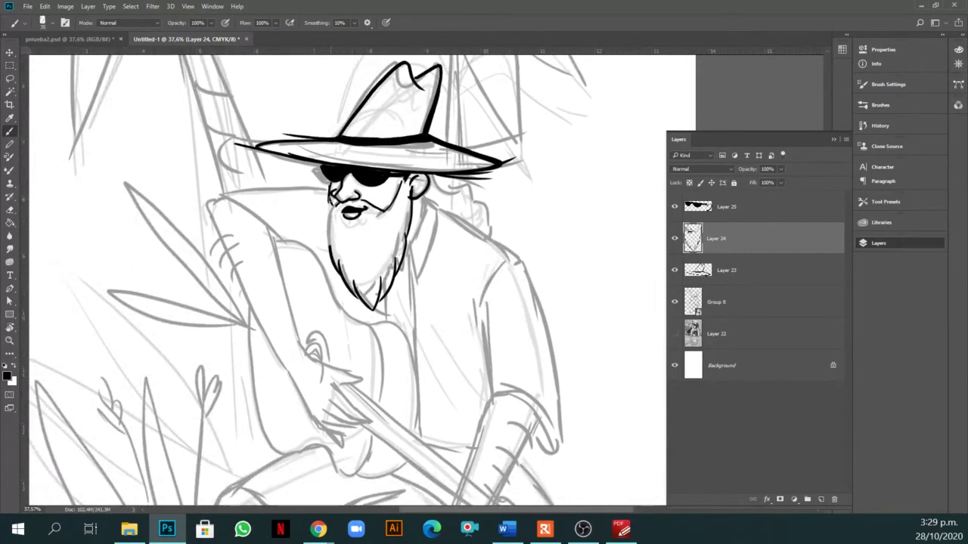
pyautogui.moveTo(330, 201); pyautogui.dragTo(329, 256)
pyautogui.hotkey('ctrl', 'z')
pyautogui.moveTo(464, 305); pyautogui.dragTo(480, 284)
pyautogui.moveTo(369, 156); pyautogui.dragTo(386, 158)
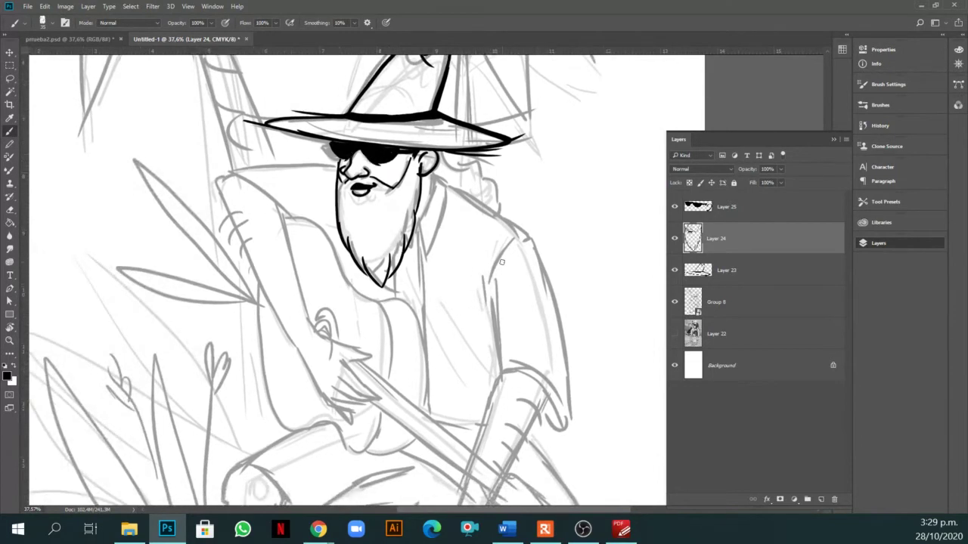
# Ink the shirt collar below the ear and the long front opening line running down from the beard.
pyautogui.moveTo(509, 276); pyautogui.dragTo(503, 222)
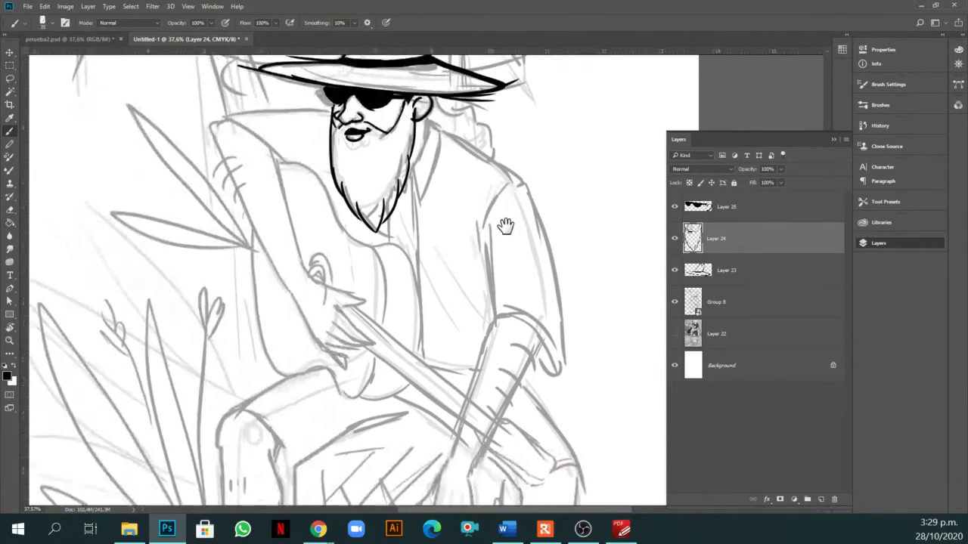
pyautogui.moveTo(429, 123); pyautogui.dragTo(416, 173)
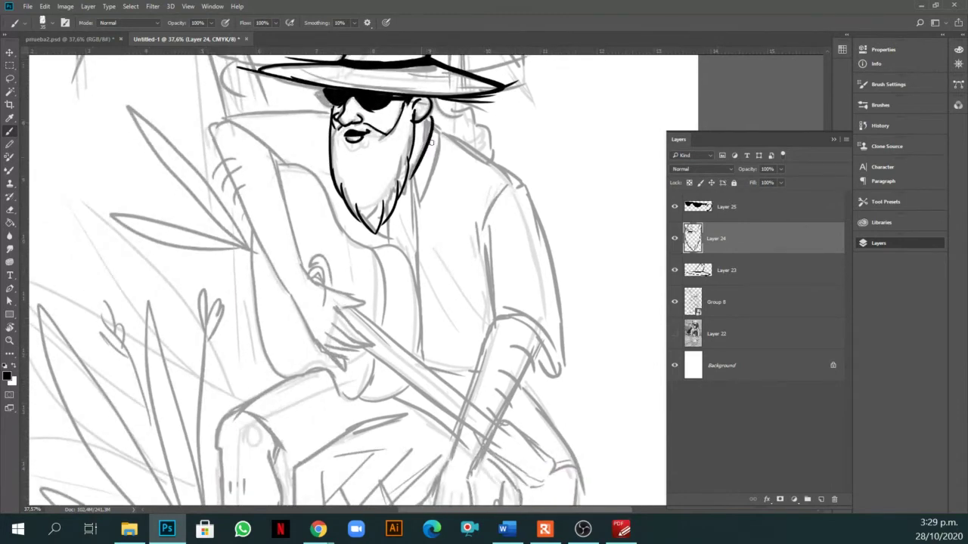
pyautogui.moveTo(432, 119)
pyautogui.mouseDown()
pyautogui.moveTo(446, 149)
pyautogui.moveTo(416, 217)
pyautogui.mouseUp()
pyautogui.moveTo(478, 191); pyautogui.dragTo(478, 127)
pyautogui.moveTo(413, 110); pyautogui.dragTo(423, 299)
# Ink the shoulder and outer sleeve outline of the lowered arm, closing it with a curved, pointed cuff.
pyautogui.moveTo(548, 295)
pyautogui.mouseDown()
pyautogui.moveTo(521, 310)
pyautogui.moveTo(511, 338)
pyautogui.mouseUp()
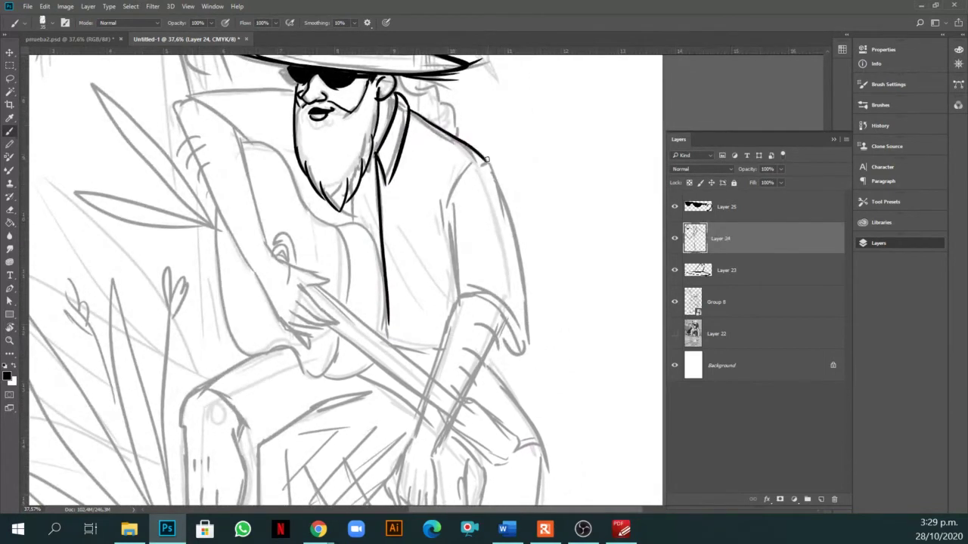
pyautogui.moveTo(412, 112)
pyautogui.mouseDown()
pyautogui.moveTo(484, 162)
pyautogui.moveTo(528, 310)
pyautogui.moveTo(528, 353)
pyautogui.mouseUp()
pyautogui.moveTo(458, 293)
pyautogui.mouseDown()
pyautogui.moveTo(503, 313)
pyautogui.moveTo(538, 369)
pyautogui.mouseUp()
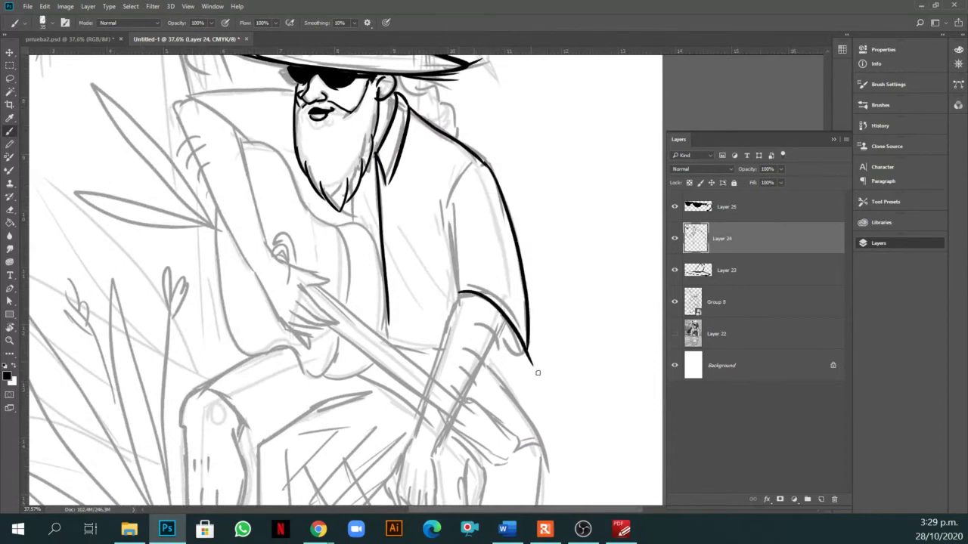
pyautogui.hotkey('ctrl', 'z')
pyautogui.moveTo(465, 290); pyautogui.dragTo(520, 349)
pyautogui.hotkey('ctrl', 'z')
pyautogui.moveTo(461, 292); pyautogui.dragTo(522, 363)
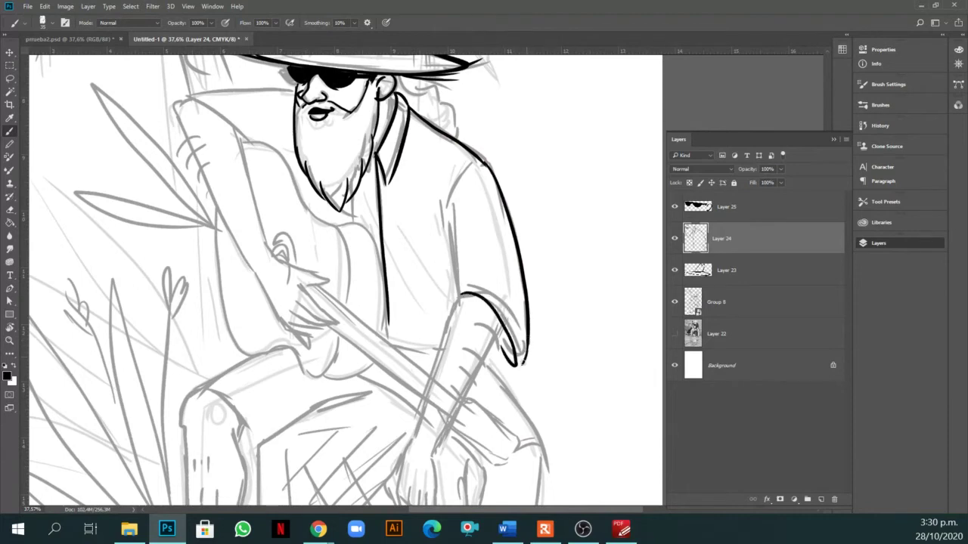
# Ink the inner sleeve line from the shoulder down and both edges of the lowered forearm to the wrist.
pyautogui.moveTo(478, 159)
pyautogui.mouseDown()
pyautogui.moveTo(452, 198)
pyautogui.moveTo(454, 260)
pyautogui.mouseUp()
pyautogui.hotkey('ctrl', 'z')
pyautogui.scroll(-5, 456, 224)
pyautogui.moveTo(471, 160); pyautogui.dragTo(430, 302)
pyautogui.hotkey('ctrl', 'z')
pyautogui.moveTo(470, 160); pyautogui.dragTo(424, 303)
pyautogui.moveTo(511, 198); pyautogui.dragTo(443, 326)
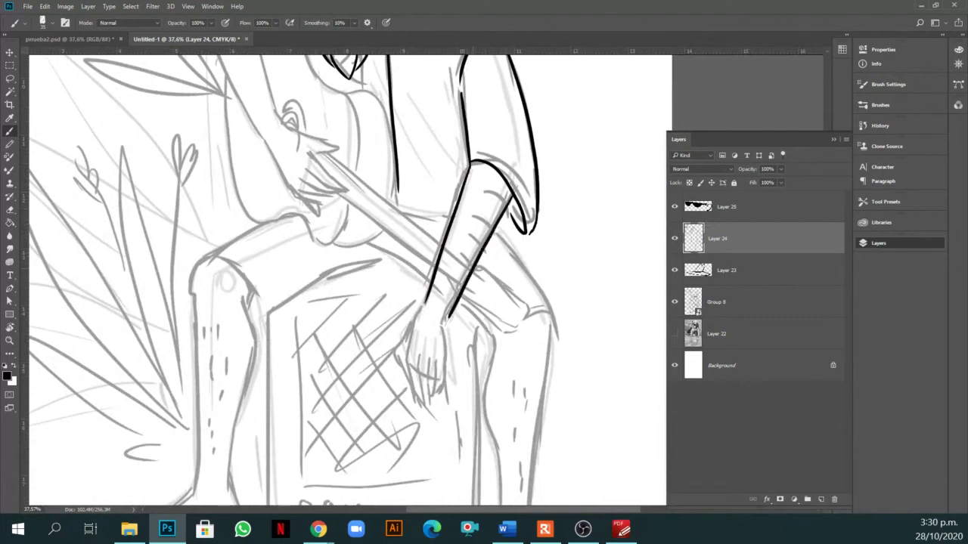
# Ink the hanging hand of the lowered arm, outlining the thumb and separate fingers over the amplifier.
pyautogui.scroll(-2, 490, 276)
pyautogui.moveTo(427, 268); pyautogui.dragTo(405, 307)
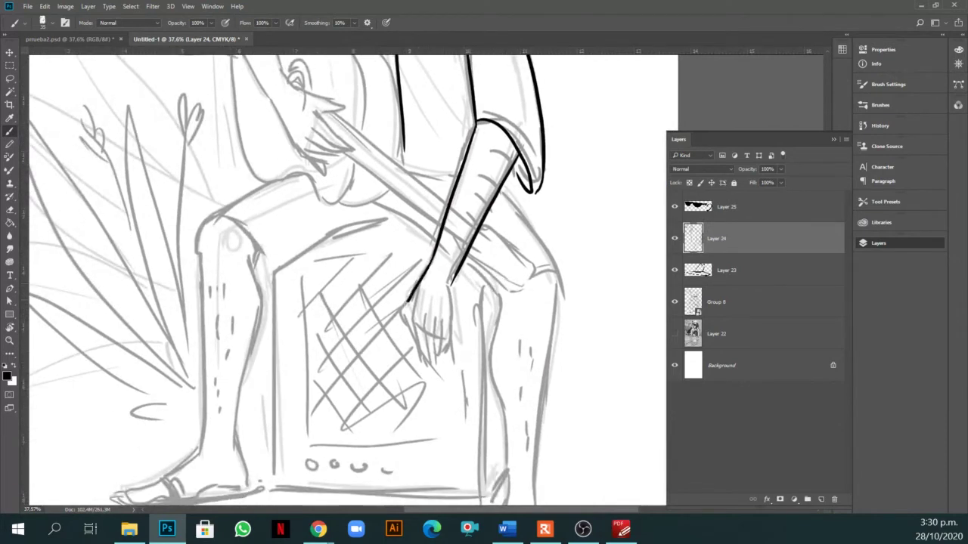
pyautogui.hotkey('ctrl', 'z')
pyautogui.moveTo(427, 268)
pyautogui.mouseDown()
pyautogui.moveTo(399, 321)
pyautogui.moveTo(420, 363)
pyautogui.mouseUp()
pyautogui.moveTo(425, 312); pyautogui.dragTo(424, 363)
pyautogui.moveTo(433, 320)
pyautogui.mouseDown()
pyautogui.moveTo(424, 361)
pyautogui.moveTo(429, 352)
pyautogui.mouseUp()
pyautogui.moveTo(449, 287); pyautogui.dragTo(442, 351)
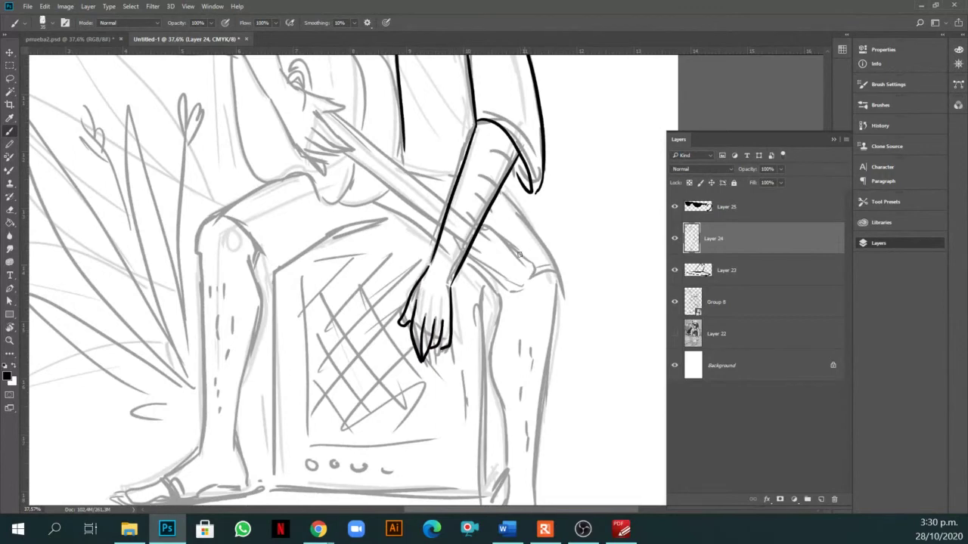
pyautogui.moveTo(493, 161); pyautogui.dragTo(511, 178)
pyautogui.moveTo(505, 180); pyautogui.dragTo(510, 195)
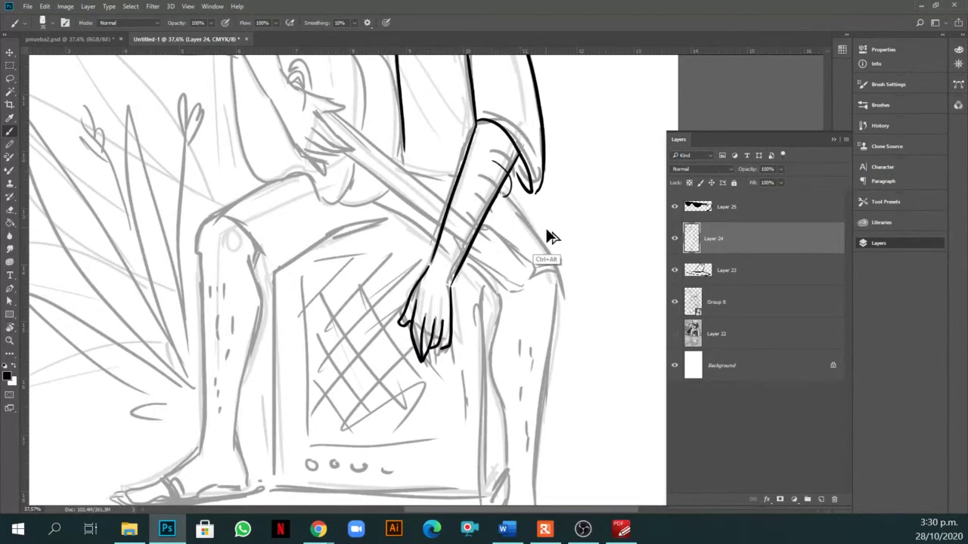
pyautogui.hotkey('ctrl', 'z')
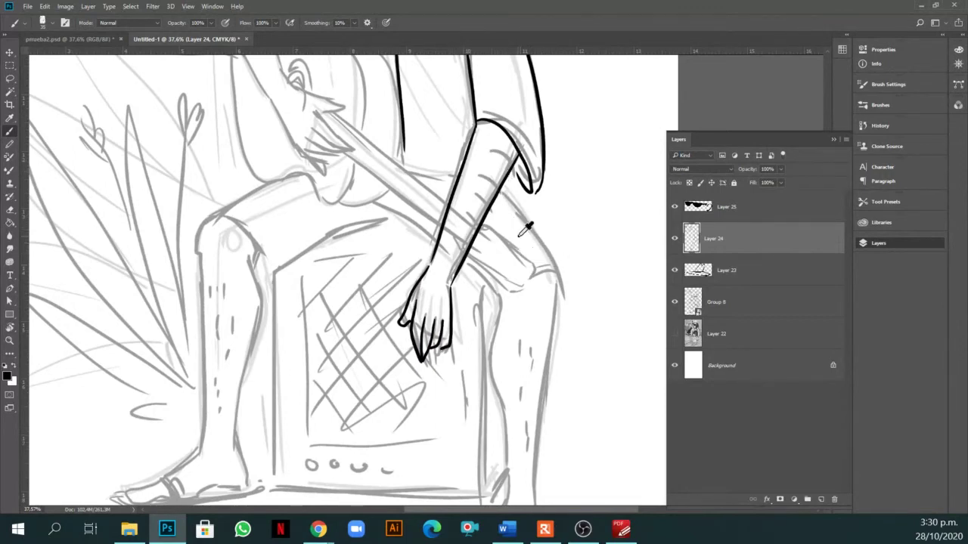
# Ink the outer and inner contours of the bent playing arm from the elbow down to the wrist.
pyautogui.moveTo(544, 258); pyautogui.dragTo(561, 341)
pyautogui.moveTo(446, 189); pyautogui.dragTo(456, 314)
pyautogui.moveTo(249, 134)
pyautogui.mouseDown()
pyautogui.moveTo(239, 174)
pyautogui.moveTo(306, 304)
pyautogui.mouseUp()
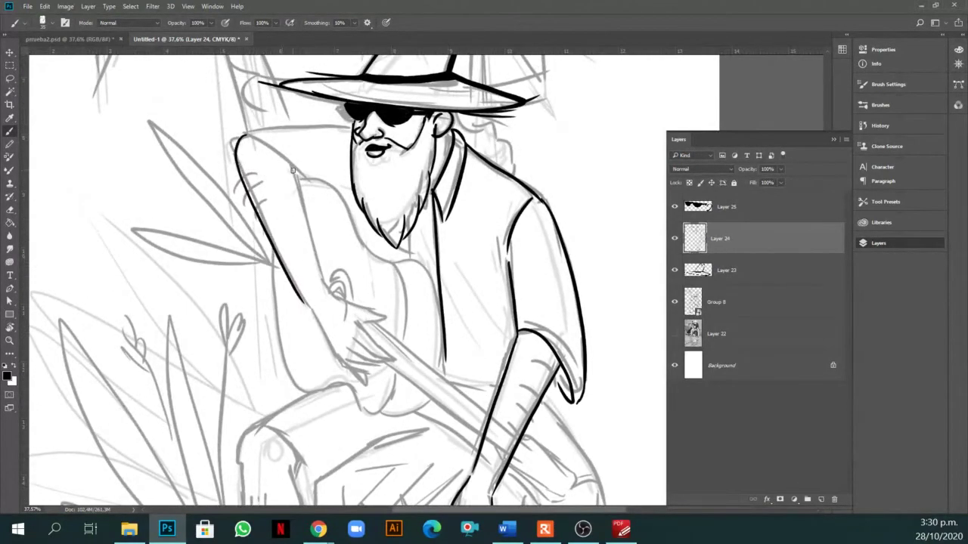
pyautogui.moveTo(282, 160); pyautogui.dragTo(330, 297)
# Ink the playing hand over the guitar, with the extended thumb and curled fingers.
pyautogui.moveTo(310, 306)
pyautogui.mouseDown()
pyautogui.moveTo(270, 217)
pyautogui.moveTo(316, 291)
pyautogui.mouseUp()
pyautogui.hotkey('ctrl', 'z')
pyautogui.hotkey('ctrl', 'z')
pyautogui.moveTo(276, 234)
pyautogui.mouseDown()
pyautogui.moveTo(323, 294)
pyautogui.moveTo(307, 270)
pyautogui.moveTo(338, 272)
pyautogui.moveTo(307, 260)
pyautogui.moveTo(335, 261)
pyautogui.moveTo(313, 250)
pyautogui.moveTo(352, 268)
pyautogui.mouseUp()
pyautogui.moveTo(319, 230)
pyautogui.mouseDown()
pyautogui.moveTo(352, 267)
pyautogui.moveTo(333, 258)
pyautogui.moveTo(327, 234)
pyautogui.moveTo(350, 224)
pyautogui.mouseUp()
pyautogui.moveTo(292, 207); pyautogui.dragTo(353, 229)
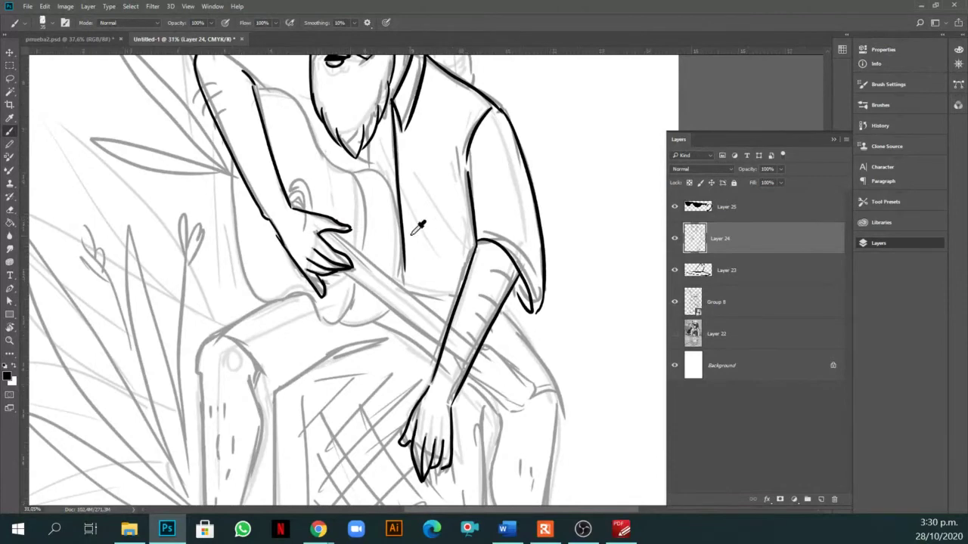
# Thicken the crease at the bent elbow and ink the upper arm line from the elbow towards the hat.
pyautogui.scroll(-3, 417, 225)
pyautogui.press('v')
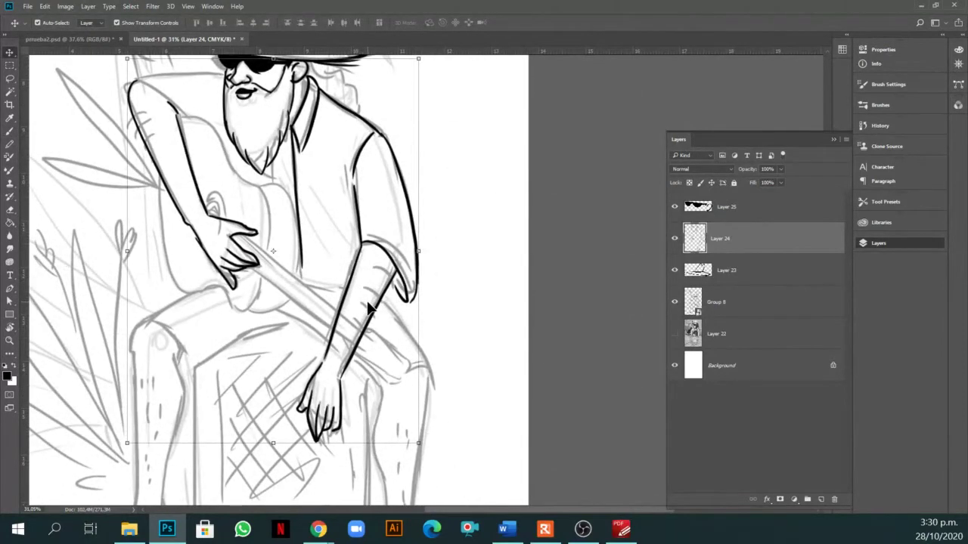
pyautogui.press('b')
pyautogui.scroll(3, 169, 118)
pyautogui.moveTo(175, 127); pyautogui.dragTo(203, 158)
pyautogui.moveTo(158, 121)
pyautogui.mouseDown()
pyautogui.moveTo(252, 115)
pyautogui.moveTo(148, 124)
pyautogui.mouseUp()
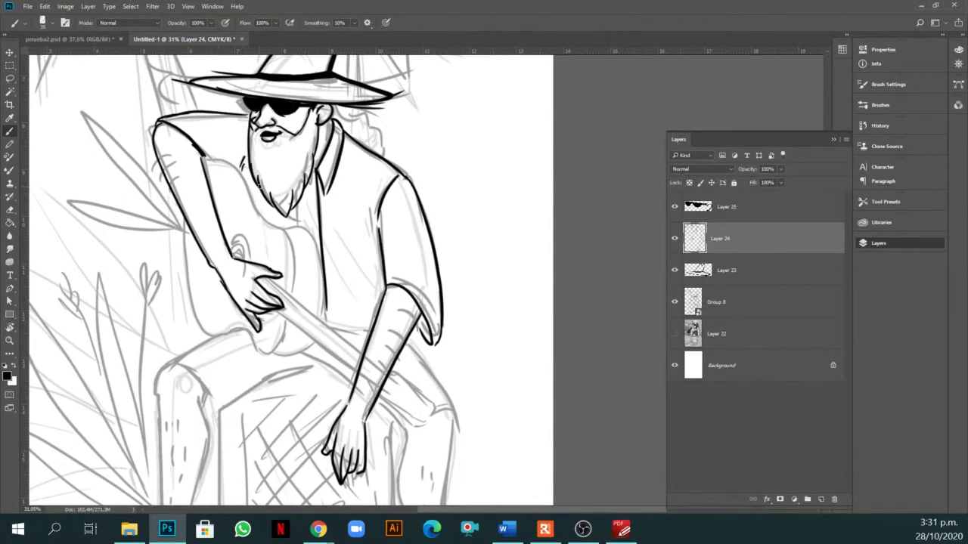
# Extend the armpit fold and ink the lower outline of the guitar body from the forearm to below the hand.
pyautogui.moveTo(376, 235); pyautogui.dragTo(369, 210)
pyautogui.scroll(-1, 381, 227)
pyautogui.moveTo(183, 199)
pyautogui.mouseDown()
pyautogui.moveTo(186, 279)
pyautogui.moveTo(219, 317)
pyautogui.moveTo(266, 336)
pyautogui.moveTo(286, 322)
pyautogui.mouseUp()
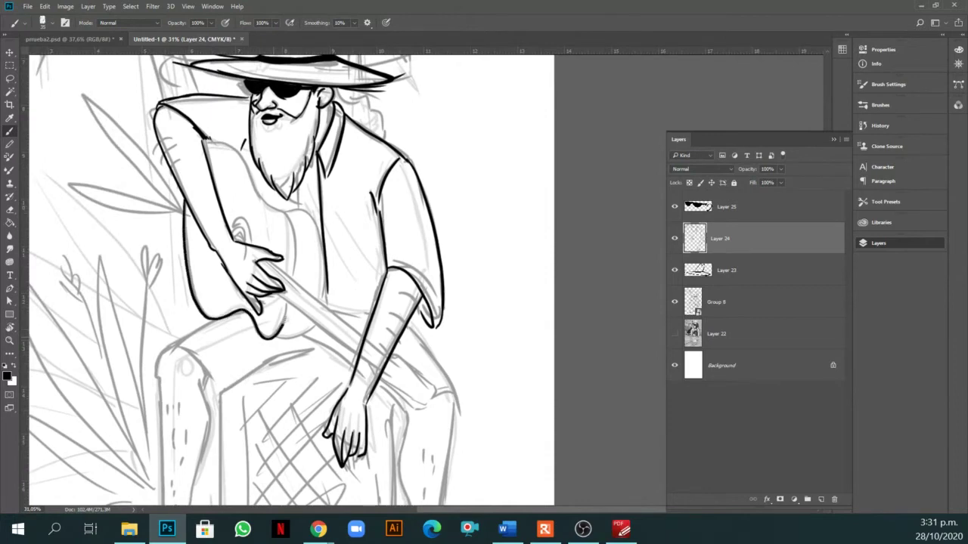
# Rotate the canvas so the guitar neck stands upright and ink its first long edge on a new layer above Layer 24.
pyautogui.press('r')
pyautogui.moveTo(412, 303)
pyautogui.mouseDown()
pyautogui.moveTo(412, 261)
pyautogui.moveTo(385, 298)
pyautogui.moveTo(393, 356)
pyautogui.moveTo(387, 346)
pyautogui.mouseUp()
pyautogui.press('b')
pyautogui.moveTo(332, 163); pyautogui.dragTo(327, 269)
pyautogui.hotkey('ctrl', 'z')
pyautogui.click(821, 499)
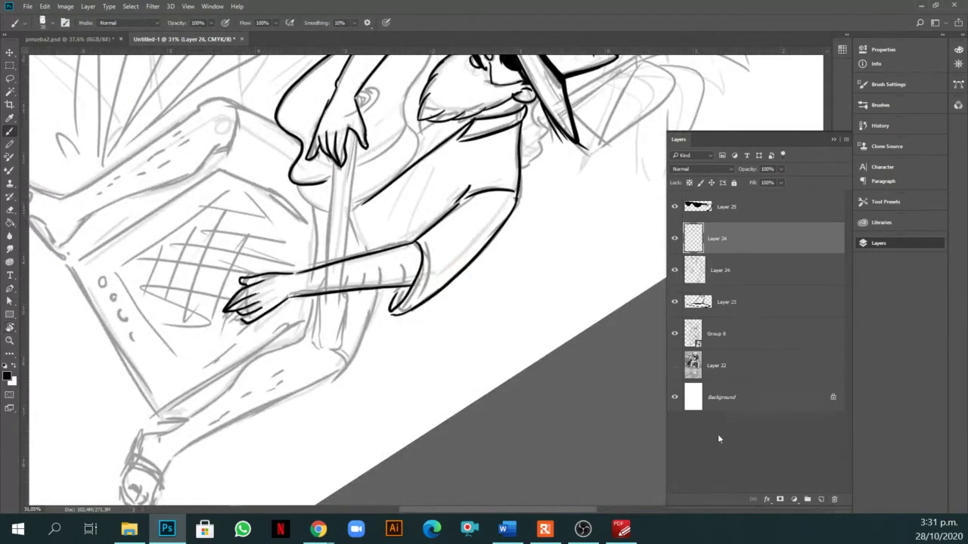
pyautogui.moveTo(332, 156); pyautogui.dragTo(323, 295)
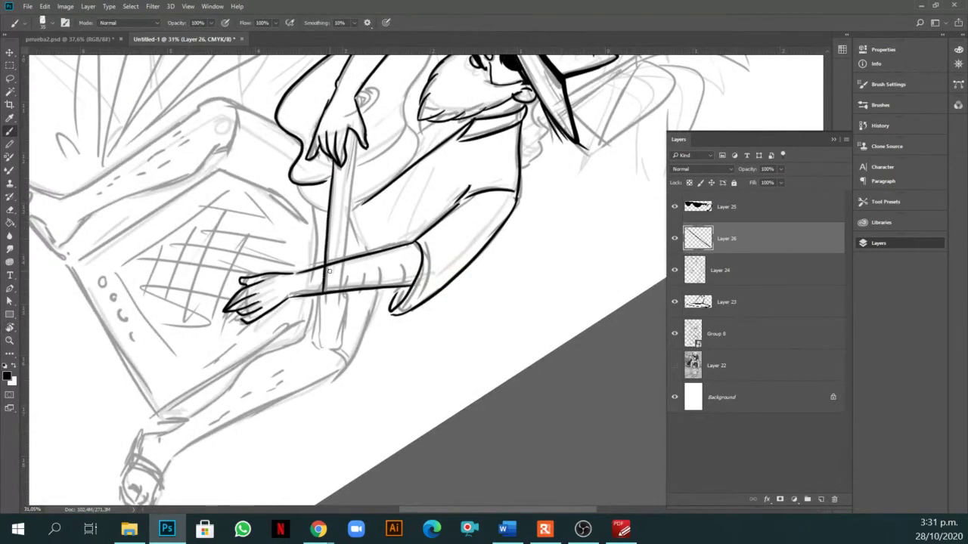
pyautogui.moveTo(357, 136); pyautogui.dragTo(338, 255)
pyautogui.hotkey('ctrl', 'z')
pyautogui.moveTo(551, 183); pyautogui.dragTo(551, 276)
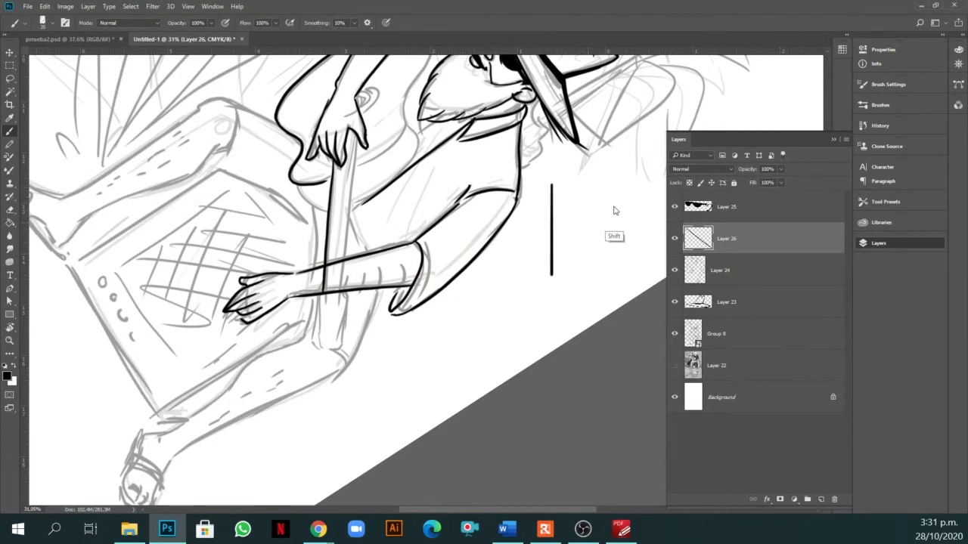
pyautogui.moveTo(516, 236); pyautogui.dragTo(588, 233)
pyautogui.moveTo(581, 227)
pyautogui.mouseDown()
pyautogui.moveTo(614, 201)
pyautogui.moveTo(603, 204)
pyautogui.mouseUp()
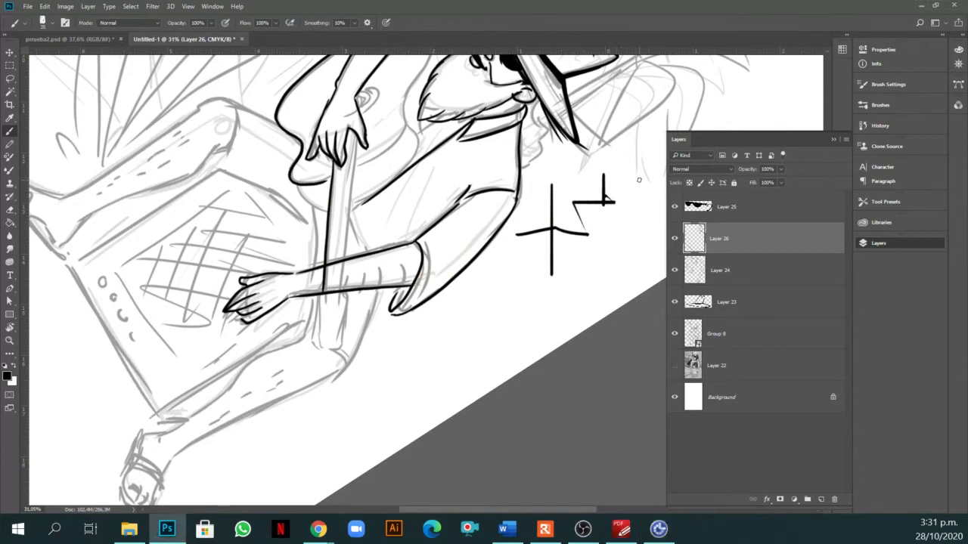
pyautogui.press('l')
pyautogui.moveTo(609, 175)
pyautogui.mouseDown()
pyautogui.moveTo(555, 309)
pyautogui.moveTo(637, 186)
pyautogui.mouseUp()
pyautogui.press('Delete')
pyautogui.hotkey('ctrl', 'd')
pyautogui.press('b')
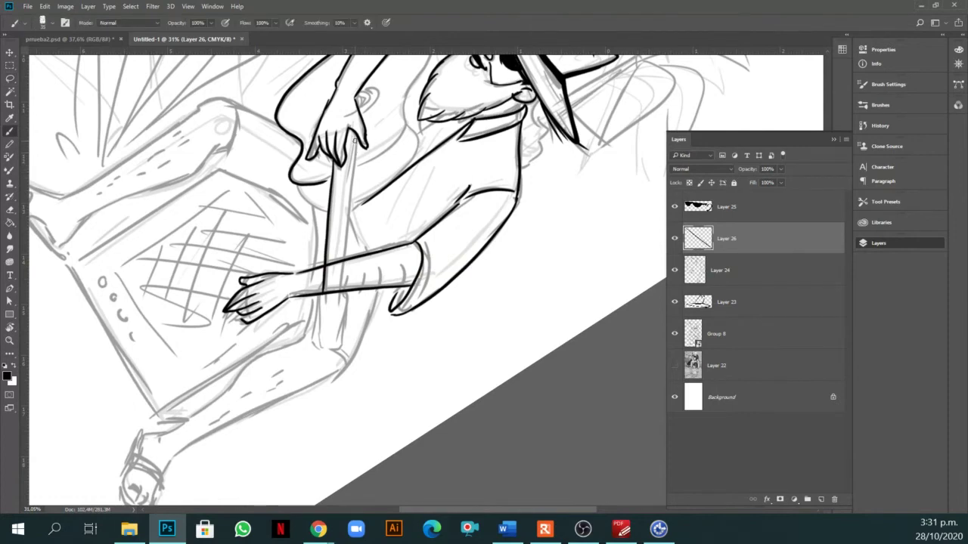
# Ink the second long edge of the guitar neck and the outline of the headstock.
pyautogui.moveTo(359, 136); pyautogui.dragTo(348, 223)
pyautogui.hotkey('ctrl', 'z')
pyautogui.moveTo(358, 139)
pyautogui.mouseDown()
pyautogui.moveTo(339, 313)
pyautogui.moveTo(313, 341)
pyautogui.mouseUp()
pyautogui.moveTo(342, 295)
pyautogui.mouseDown()
pyautogui.moveTo(340, 335)
pyautogui.moveTo(319, 357)
pyautogui.mouseUp()
pyautogui.moveTo(348, 292)
pyautogui.mouseDown()
pyautogui.moveTo(340, 359)
pyautogui.moveTo(328, 358)
pyautogui.mouseUp()
# Show the Layer 22 reference photo, duplicate it, and hide the original layer.
pyautogui.press('c')
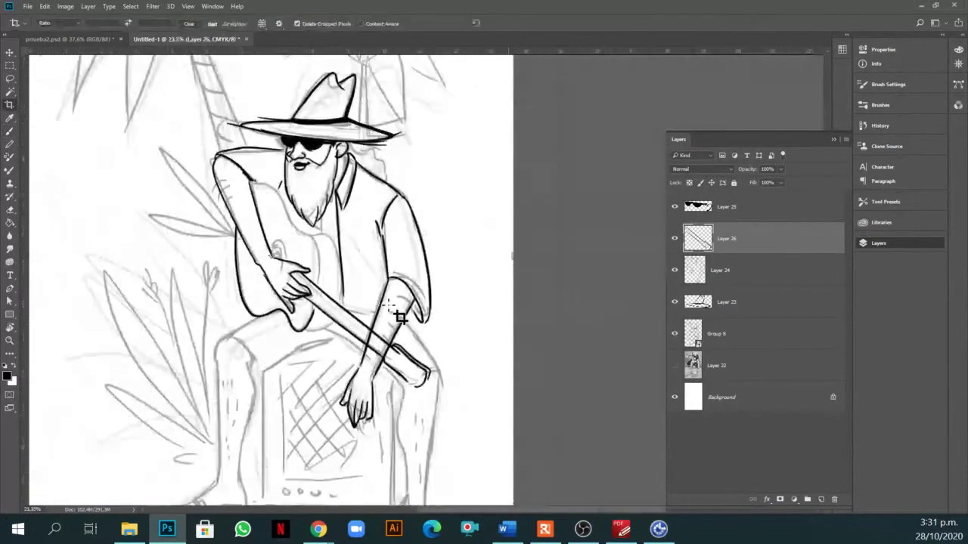
pyautogui.hotkey('ctrl', '0')
pyautogui.click(674, 365)
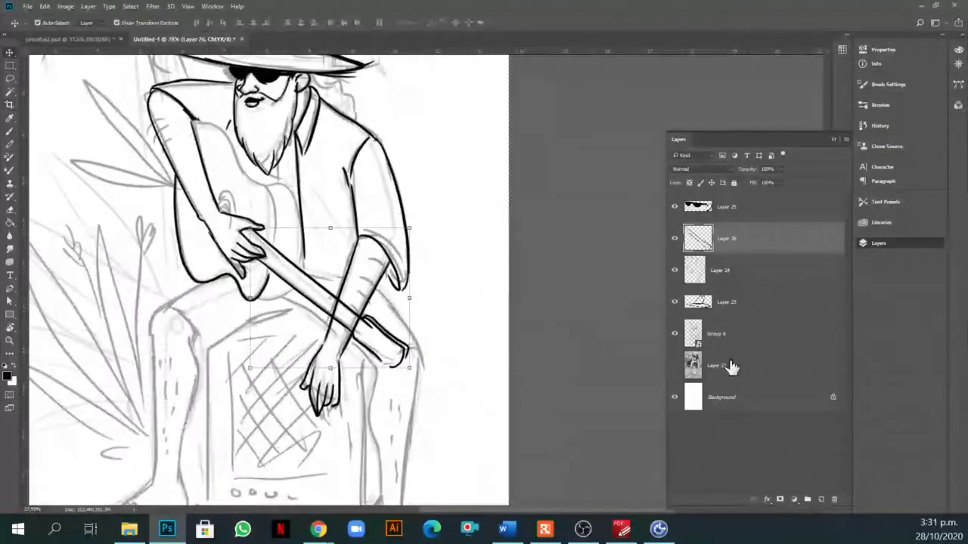
pyautogui.click(726, 367)
pyautogui.click(674, 365)
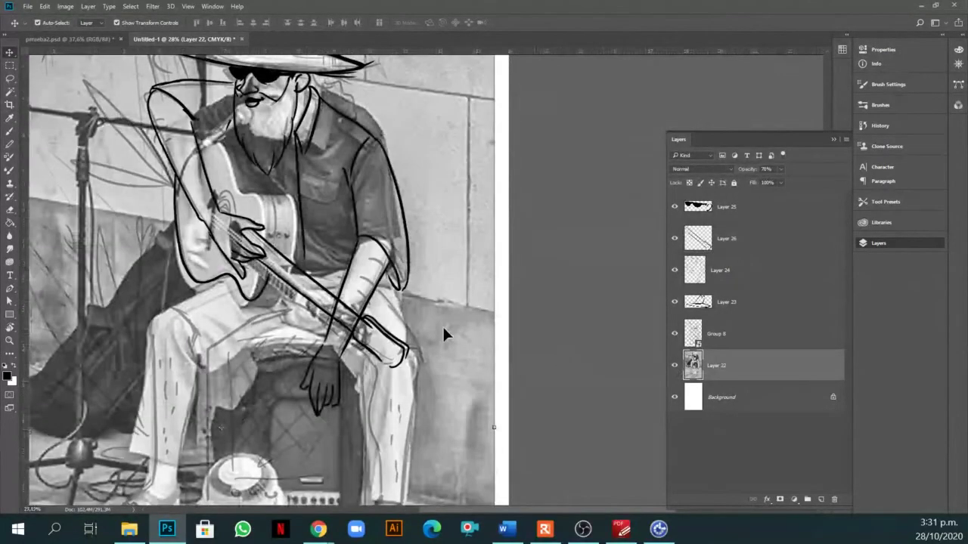
pyautogui.hotkey('ctrl', '0')
pyautogui.hotkey('ctrl', 'j')
pyautogui.click(675, 397)
# Scale the duplicated photo to about 37.5% and place it in the upper-left corner of the page.
pyautogui.scroll(-2, 471, 460)
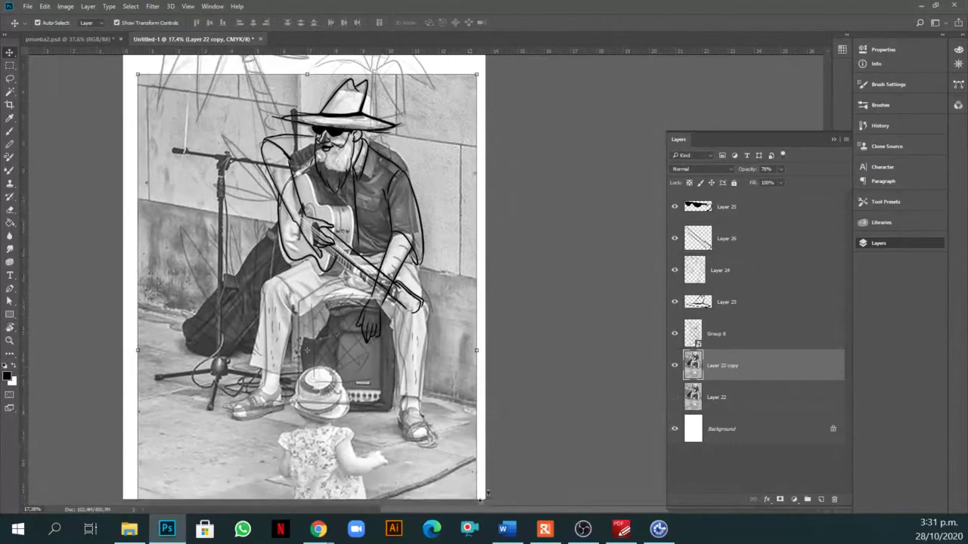
pyautogui.scroll(-2, 473, 482)
pyautogui.scroll(-1, 471, 483)
pyautogui.moveTo(540, 190); pyautogui.dragTo(462, 318)
pyautogui.moveTo(424, 428); pyautogui.dragTo(399, 143)
pyautogui.moveTo(412, 104); pyautogui.dragTo(353, 206)
pyautogui.moveTo(348, 255); pyautogui.dragTo(385, 140)
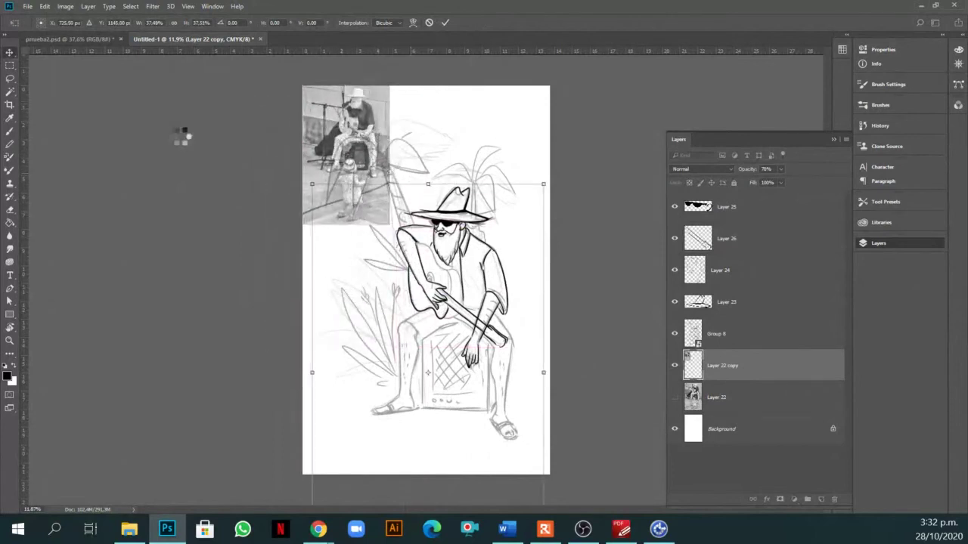
# Select the lower part of the small reference photo below the guitarist's feet with a rectangular marquee and delete it.
pyautogui.click(10, 65)
pyautogui.moveTo(365, 208); pyautogui.dragTo(395, 236)
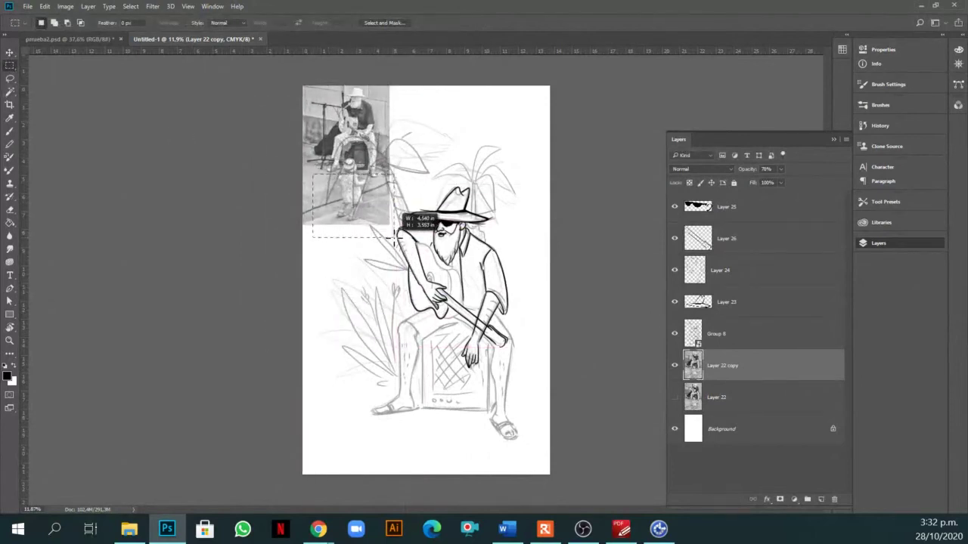
pyautogui.moveTo(293, 176); pyautogui.dragTo(394, 224)
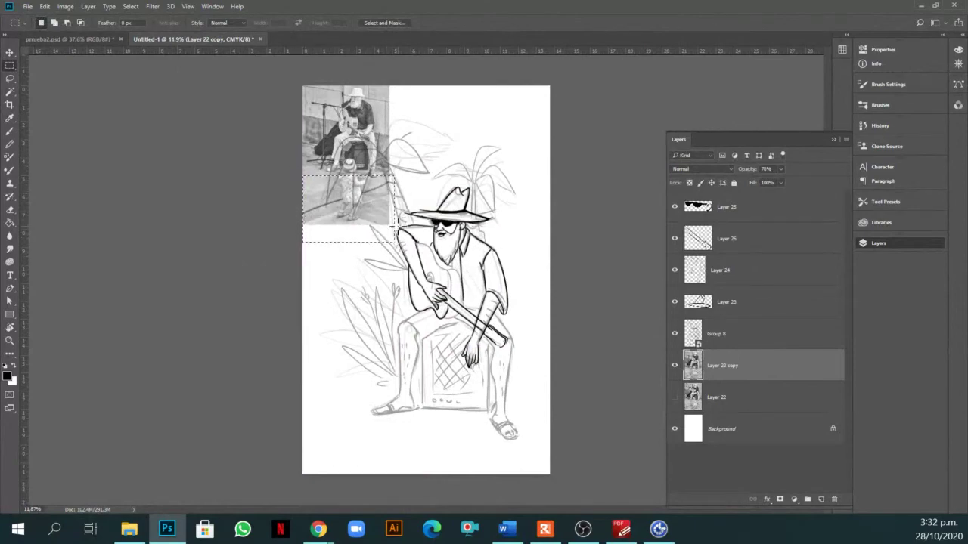
pyautogui.press('Delete')
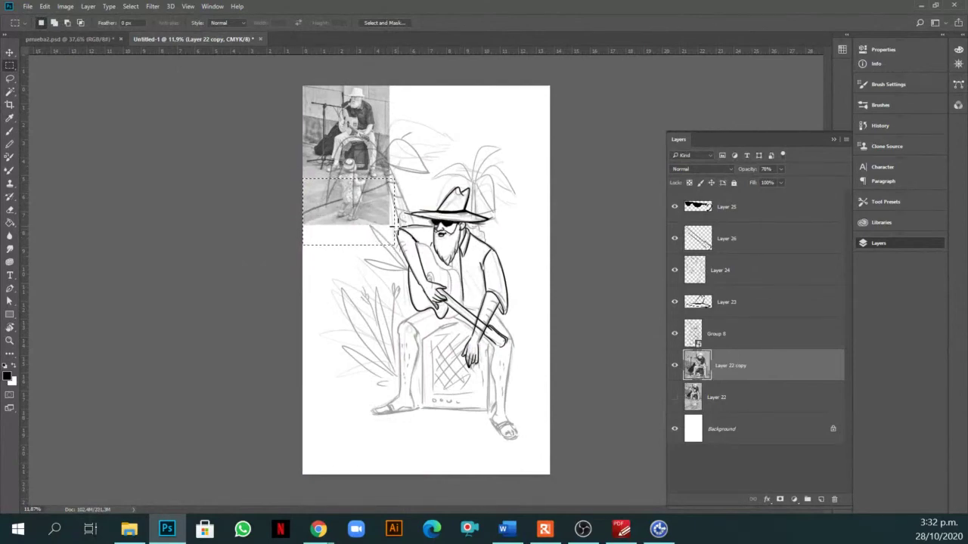
# Ink the tuning pegs and peg marks on the guitar's headstock on Layer 26 with the Brush.
pyautogui.scroll(5, 395, 223)
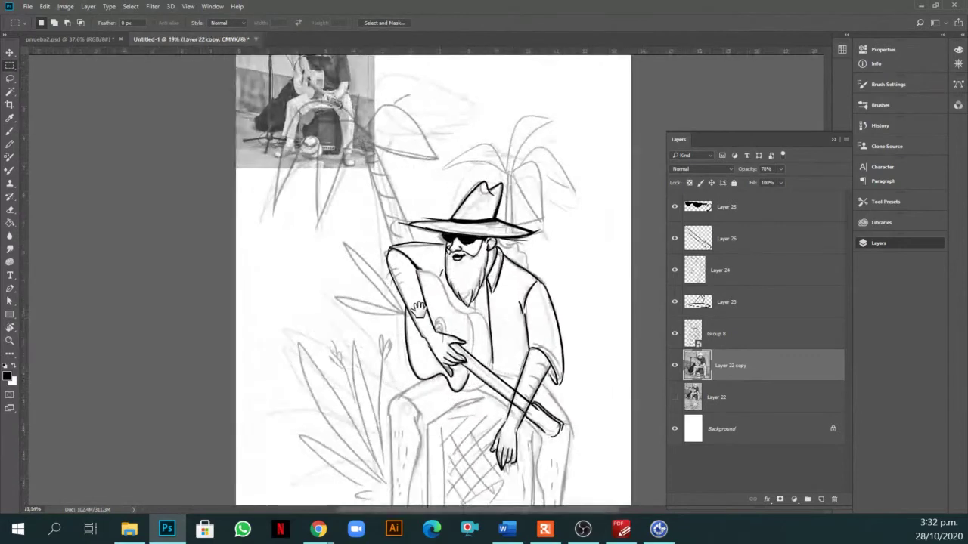
pyautogui.scroll(4, 285, 168)
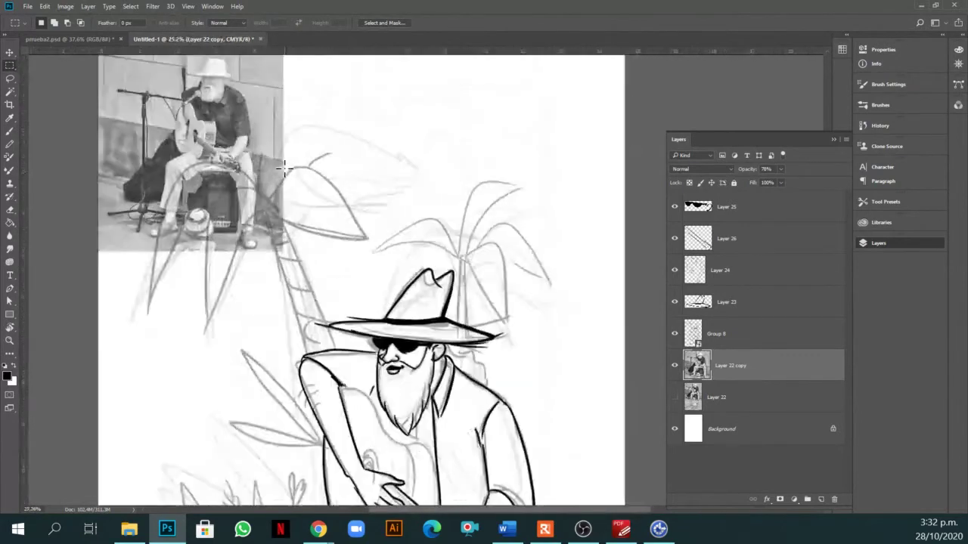
pyautogui.scroll(-4, 284, 168)
pyautogui.press('b')
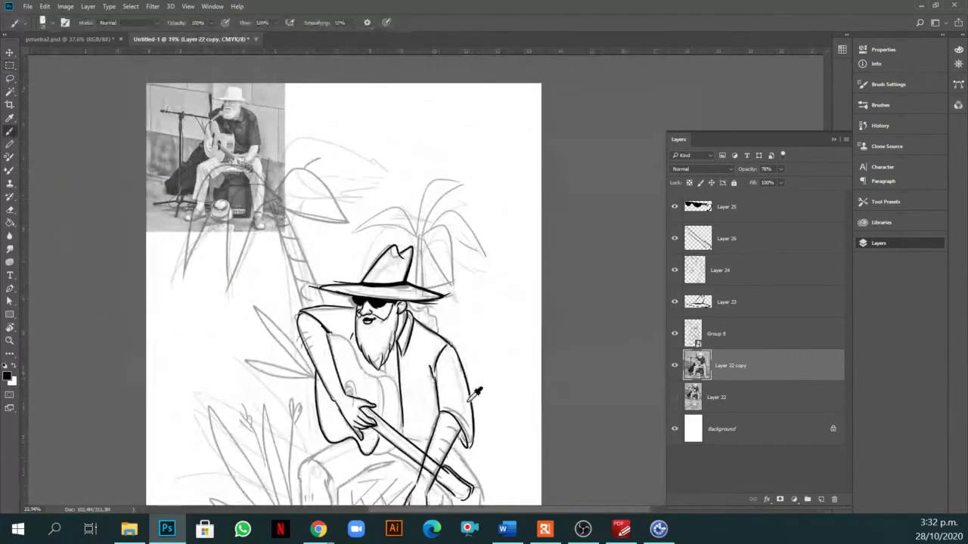
pyautogui.scroll(4, 477, 389)
pyautogui.moveTo(430, 211); pyautogui.dragTo(424, 189)
pyautogui.click(699, 238)
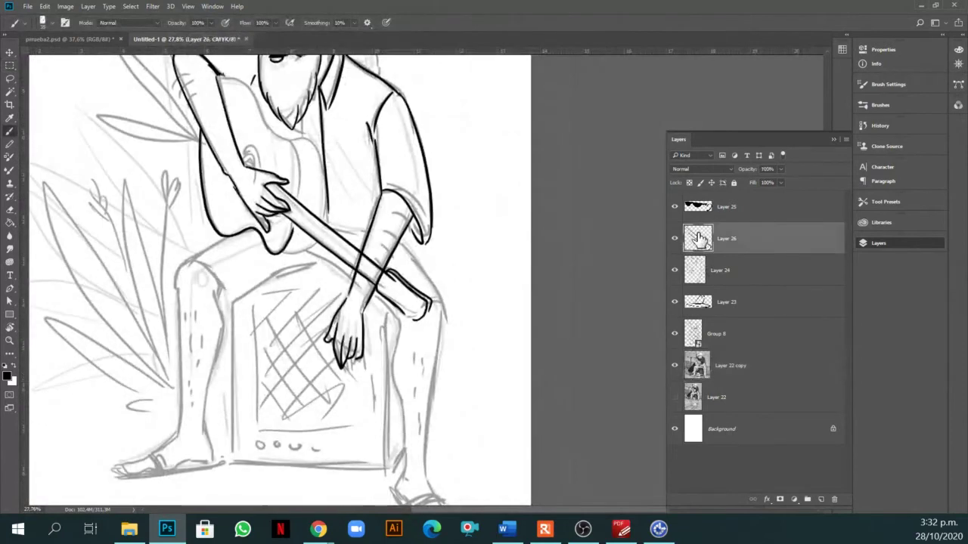
pyautogui.moveTo(399, 274)
pyautogui.mouseDown()
pyautogui.moveTo(414, 289)
pyautogui.moveTo(405, 306)
pyautogui.mouseUp()
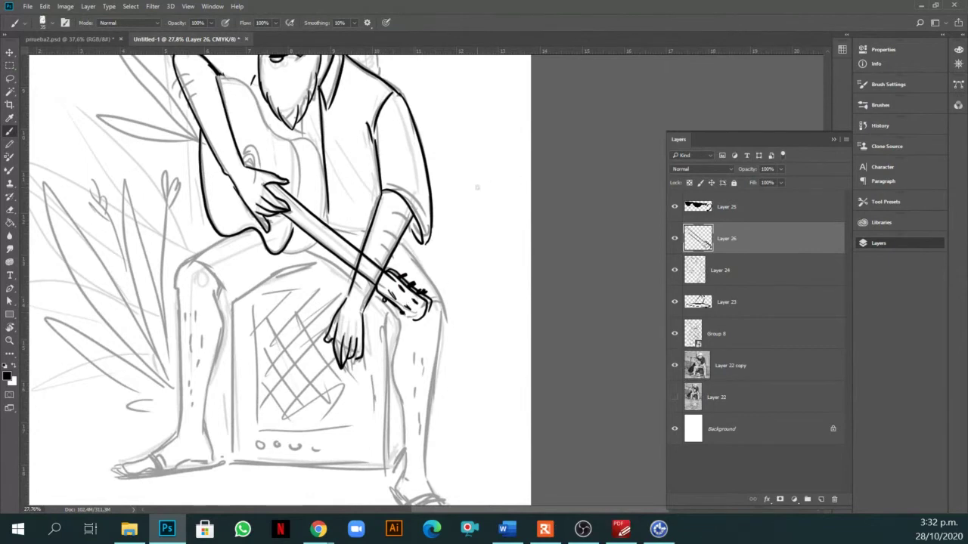
# Ink the remaining curved outline of the guitar body and draw its dark sound hole beside the strumming hand.
pyautogui.scroll(-2, 452, 272)
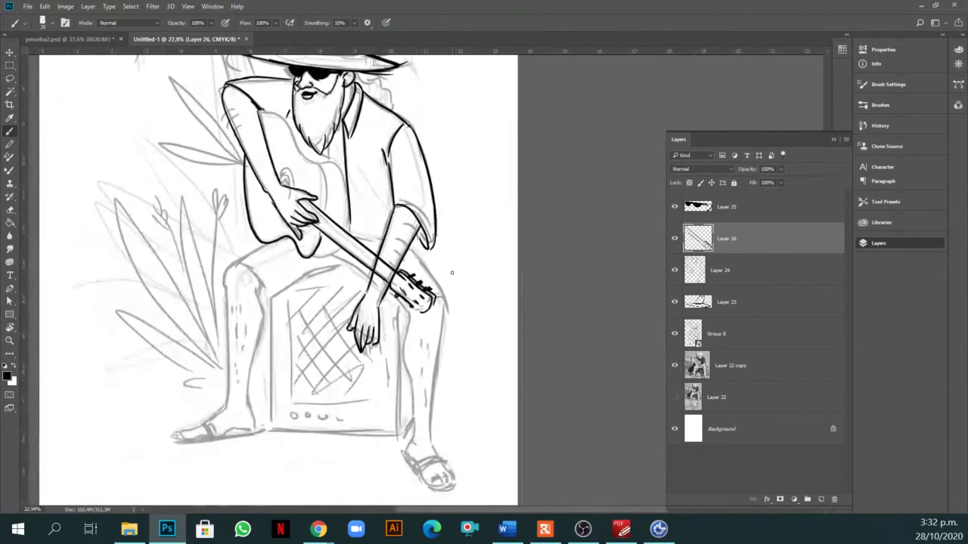
pyautogui.moveTo(247, 115)
pyautogui.mouseDown()
pyautogui.moveTo(308, 175)
pyautogui.moveTo(313, 217)
pyautogui.mouseUp()
pyautogui.moveTo(259, 114); pyautogui.dragTo(281, 128)
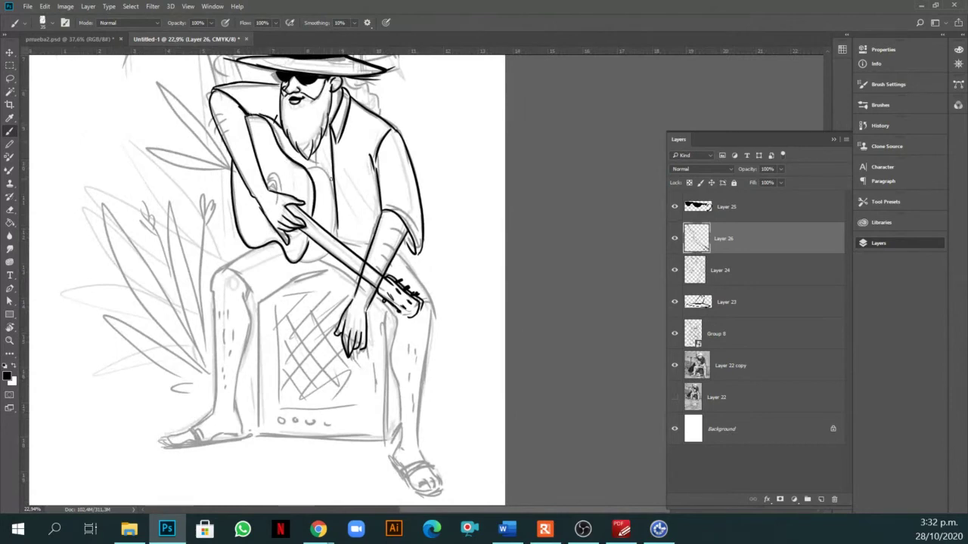
pyautogui.moveTo(318, 167); pyautogui.dragTo(335, 233)
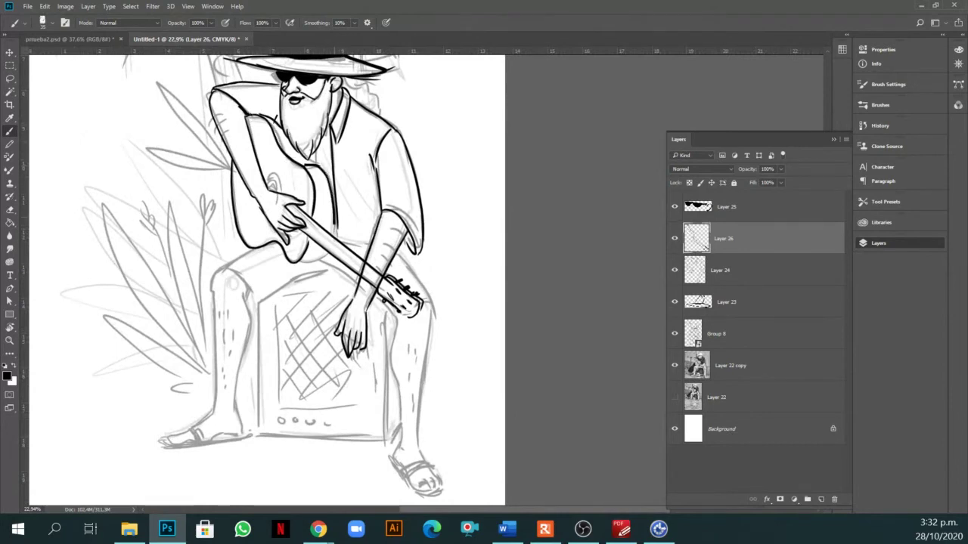
pyautogui.moveTo(295, 262); pyautogui.dragTo(328, 252)
pyautogui.moveTo(267, 178); pyautogui.dragTo(279, 189)
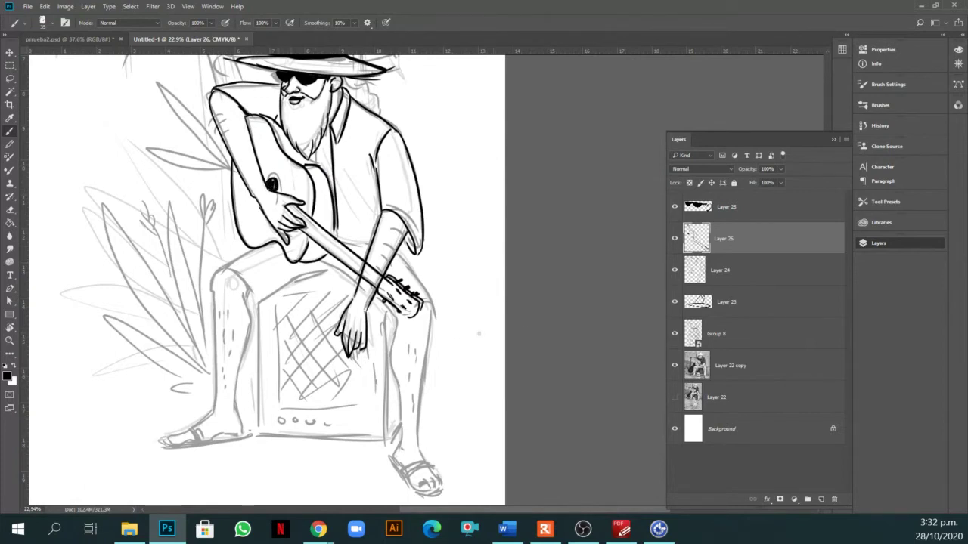
# Ink the guitarist's shorts and both edges of the lower leg below the guitar's headstock.
pyautogui.scroll(-2, 416, 303)
pyautogui.moveTo(241, 225)
pyautogui.mouseDown()
pyautogui.moveTo(217, 241)
pyautogui.moveTo(220, 258)
pyautogui.moveTo(338, 241)
pyautogui.moveTo(391, 289)
pyautogui.moveTo(432, 281)
pyautogui.mouseUp()
pyautogui.moveTo(395, 222)
pyautogui.mouseDown()
pyautogui.moveTo(429, 277)
pyautogui.moveTo(465, 210)
pyautogui.mouseUp()
pyautogui.moveTo(398, 203); pyautogui.dragTo(403, 317)
pyautogui.moveTo(432, 195); pyautogui.dragTo(421, 325)
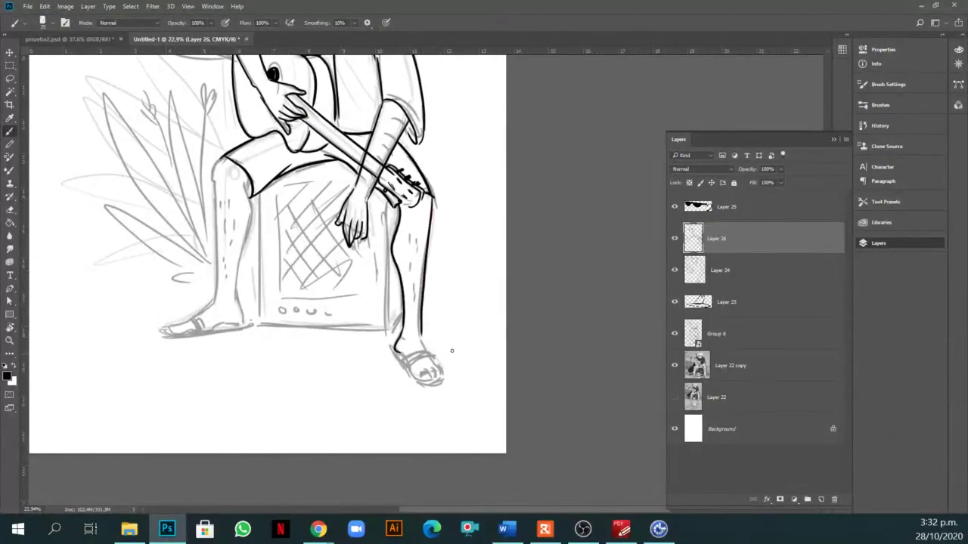
# Ink the ankle, foot outline and toes of the leg below the headstock.
pyautogui.press('z')
pyautogui.click(460, 348)
pyautogui.moveTo(455, 345); pyautogui.dragTo(459, 316)
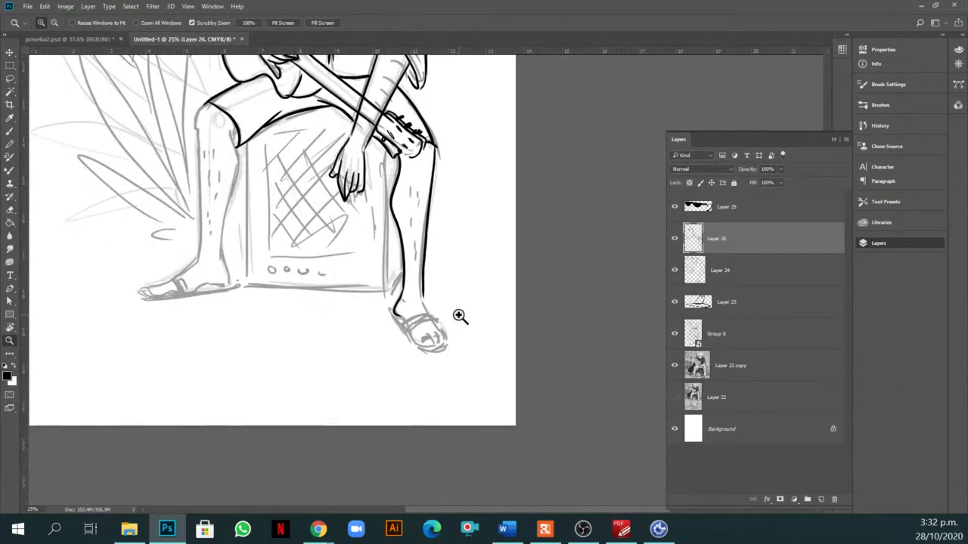
pyautogui.press('v')
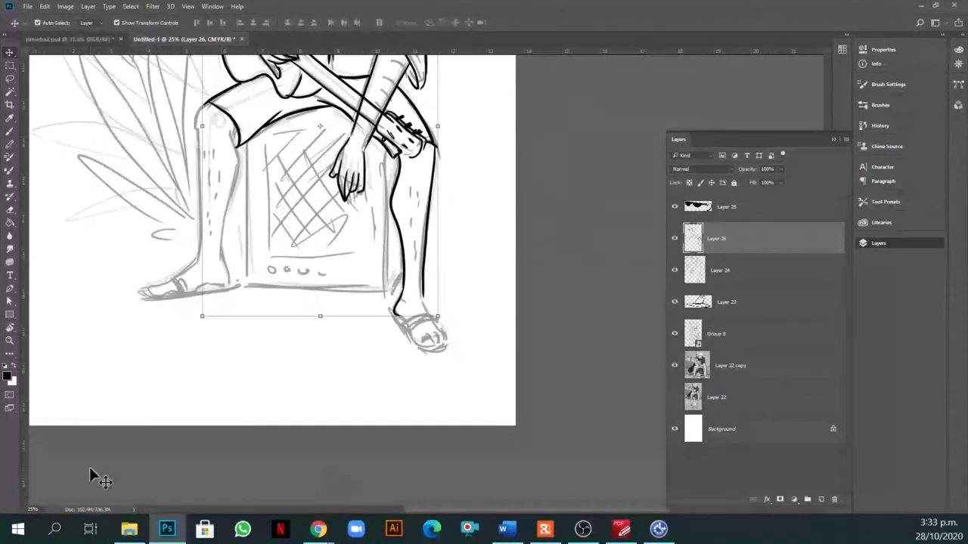
pyautogui.press('b')
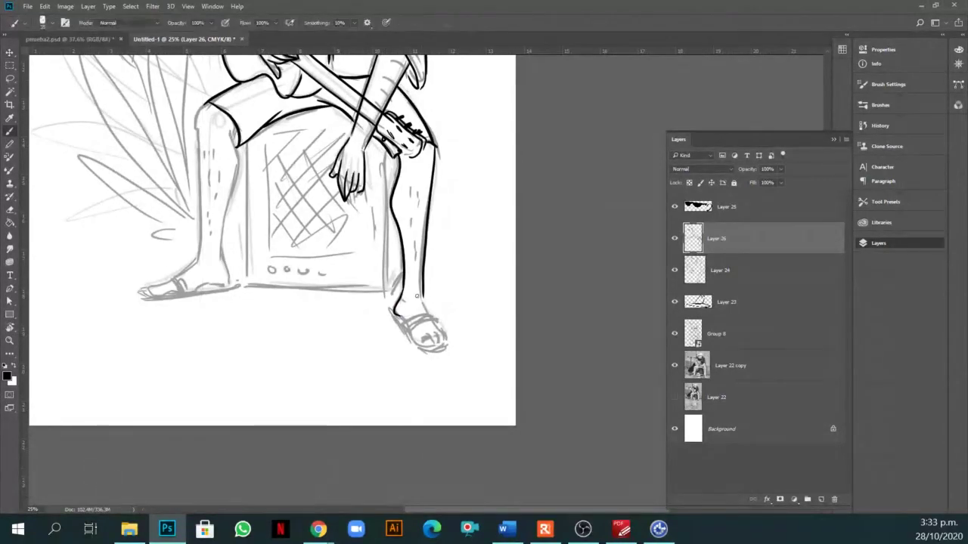
pyautogui.moveTo(421, 277); pyautogui.dragTo(424, 313)
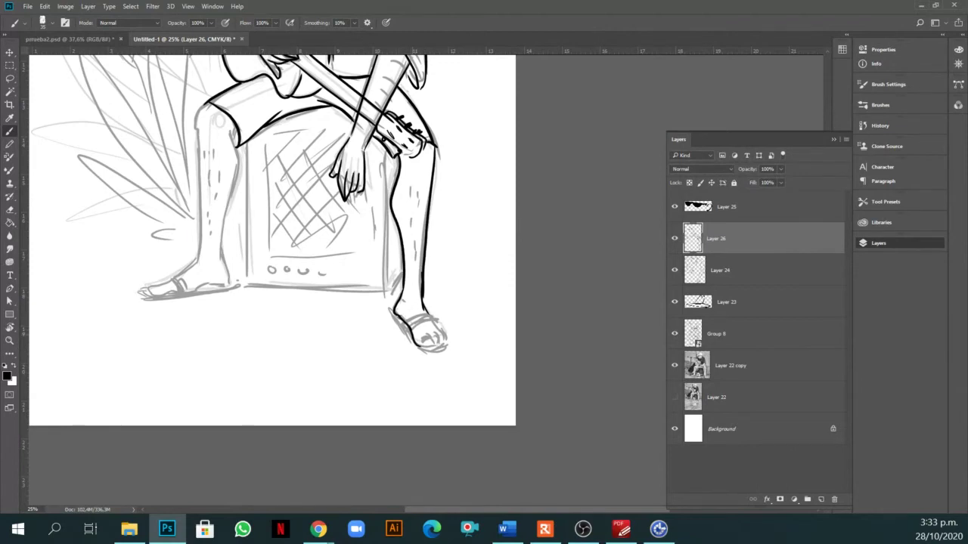
pyautogui.moveTo(416, 347)
pyautogui.mouseDown()
pyautogui.moveTo(439, 345)
pyautogui.moveTo(421, 348)
pyautogui.moveTo(431, 349)
pyautogui.mouseUp()
pyautogui.moveTo(433, 334)
pyautogui.mouseDown()
pyautogui.moveTo(439, 342)
pyautogui.moveTo(442, 333)
pyautogui.mouseUp()
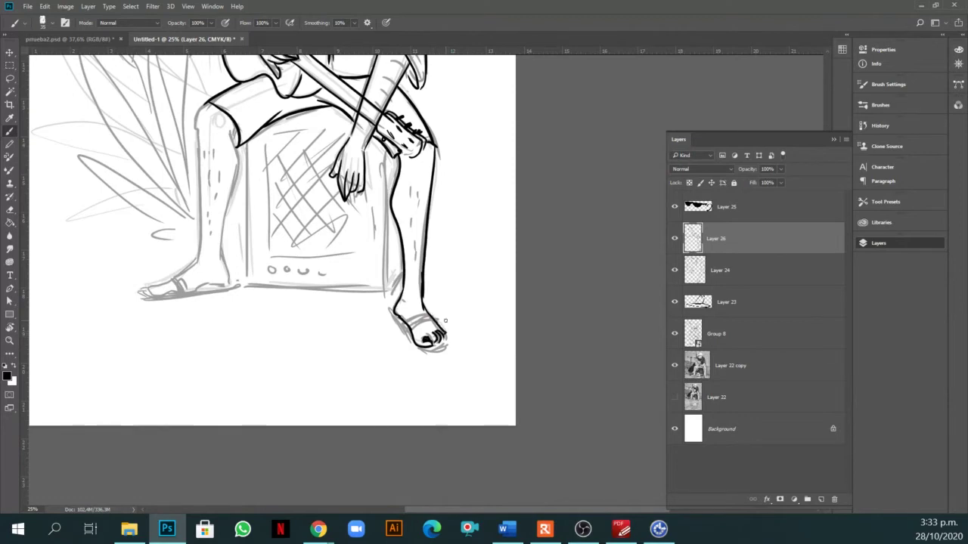
# Ink both edges of the other lower leg and the outline of its foot.
pyautogui.scroll(1, 445, 321)
pyautogui.moveTo(306, 138)
pyautogui.mouseDown()
pyautogui.moveTo(294, 163)
pyautogui.moveTo(301, 295)
pyautogui.mouseUp()
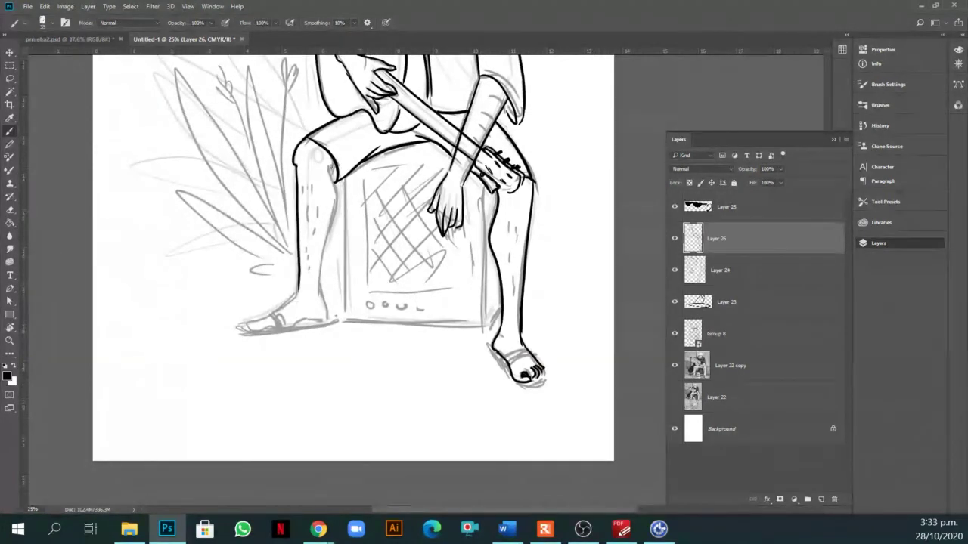
pyautogui.moveTo(333, 167); pyautogui.dragTo(320, 290)
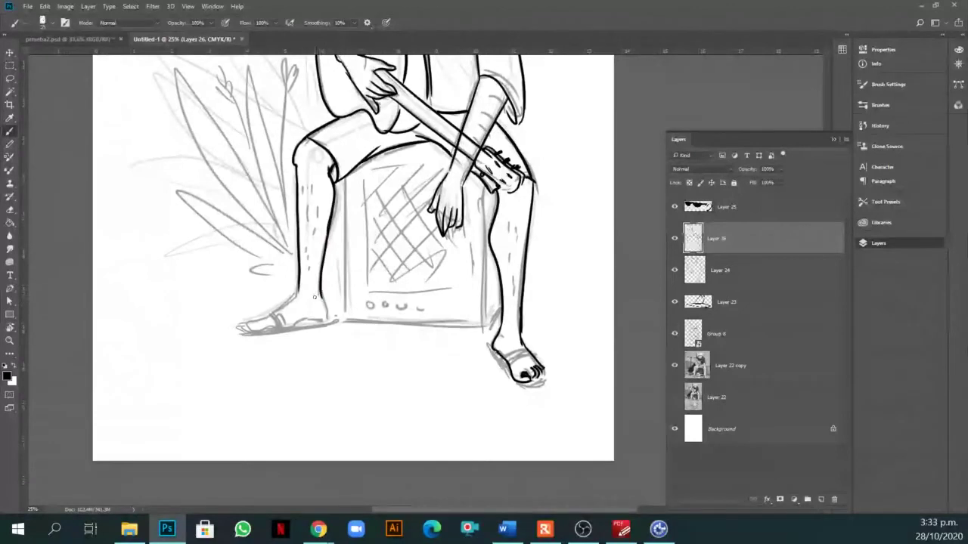
pyautogui.moveTo(296, 290)
pyautogui.mouseDown()
pyautogui.moveTo(294, 306)
pyautogui.moveTo(261, 328)
pyautogui.mouseUp()
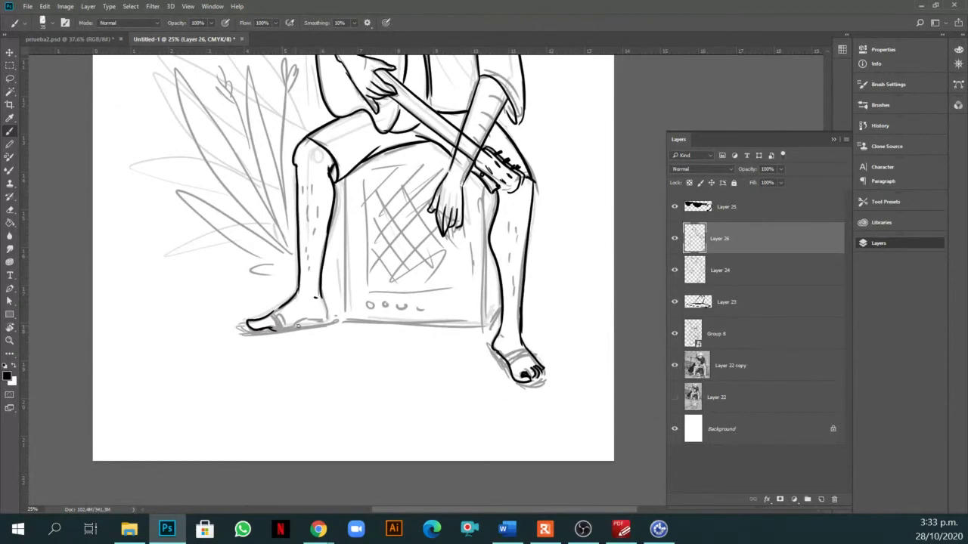
pyautogui.moveTo(286, 327); pyautogui.dragTo(328, 315)
pyautogui.moveTo(262, 317); pyautogui.dragTo(243, 323)
pyautogui.moveTo(563, 369); pyautogui.dragTo(503, 381)
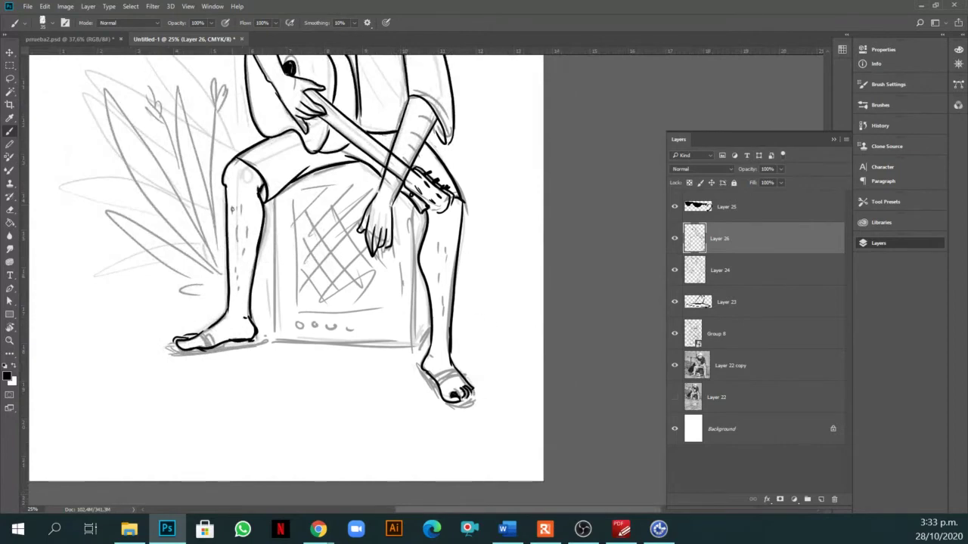
# Add short dashed hair strokes down the shin of the leg beside the plants.
pyautogui.moveTo(239, 230); pyautogui.dragTo(240, 238)
pyautogui.moveTo(233, 242)
pyautogui.mouseDown()
pyautogui.moveTo(244, 260)
pyautogui.moveTo(240, 287)
pyautogui.mouseUp()
pyautogui.moveTo(239, 291); pyautogui.dragTo(239, 303)
pyautogui.moveTo(457, 360); pyautogui.dragTo(446, 389)
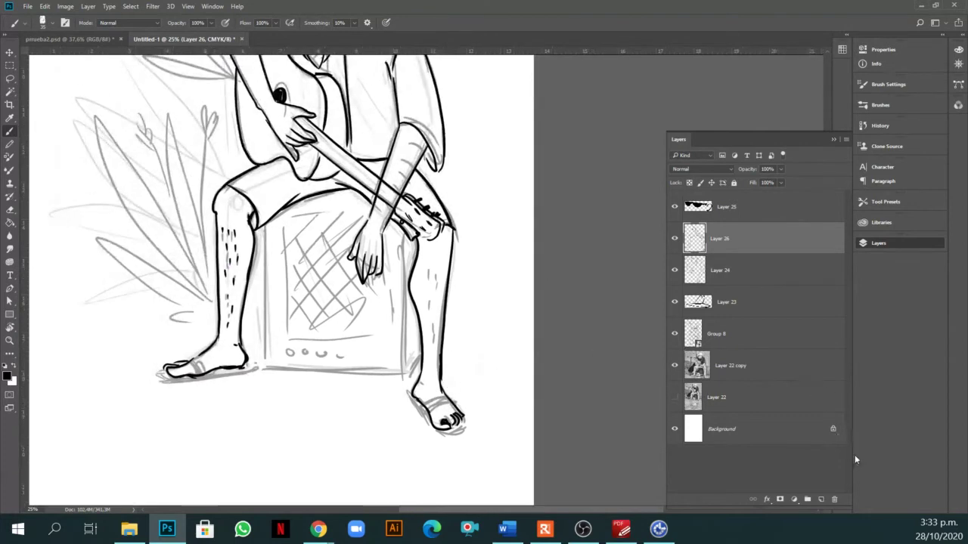
# On a new layer, ink the amplifier's front and side edges, its four knobs and the small rectangular panel.
pyautogui.click(821, 499)
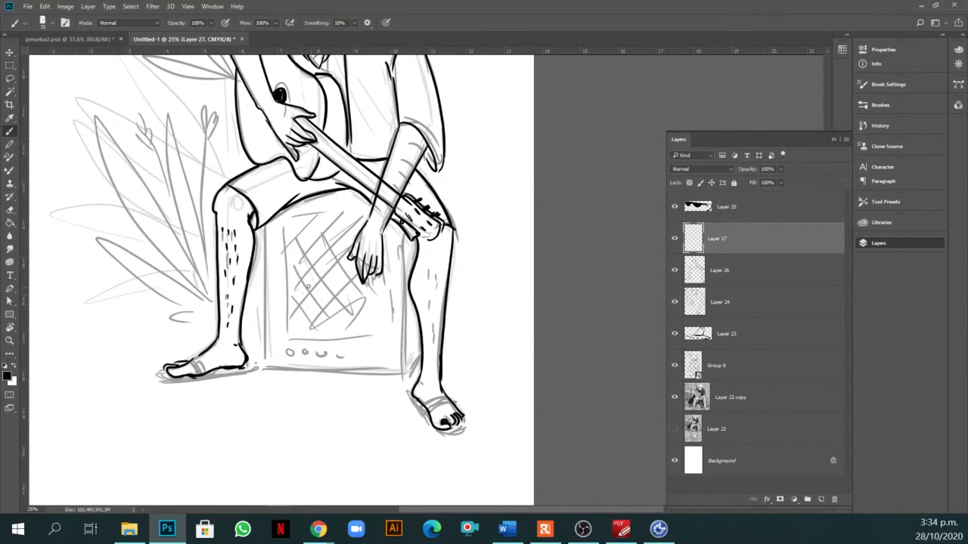
pyautogui.moveTo(264, 225)
pyautogui.mouseDown()
pyautogui.moveTo(266, 367)
pyautogui.moveTo(400, 372)
pyautogui.mouseUp()
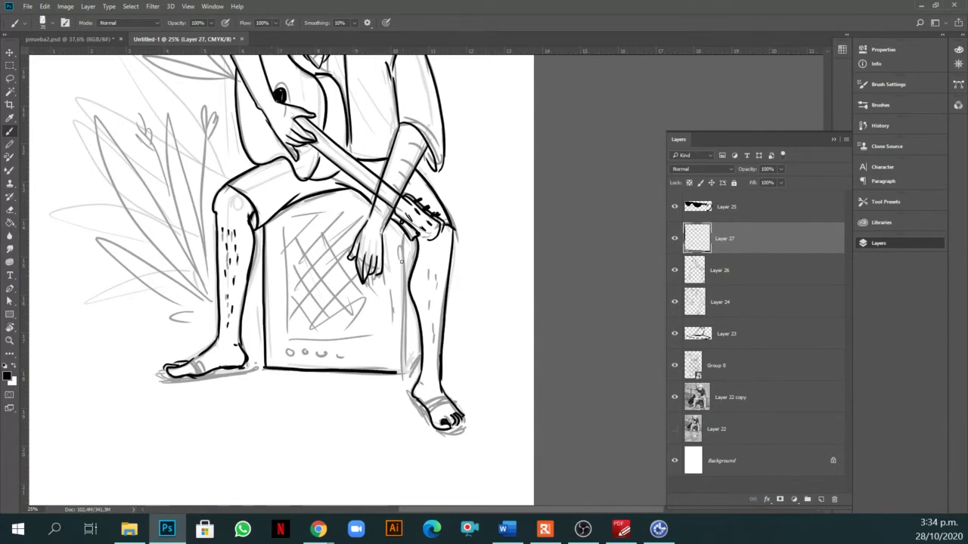
pyautogui.moveTo(401, 231)
pyautogui.mouseDown()
pyautogui.moveTo(403, 380)
pyautogui.moveTo(422, 357)
pyautogui.mouseUp()
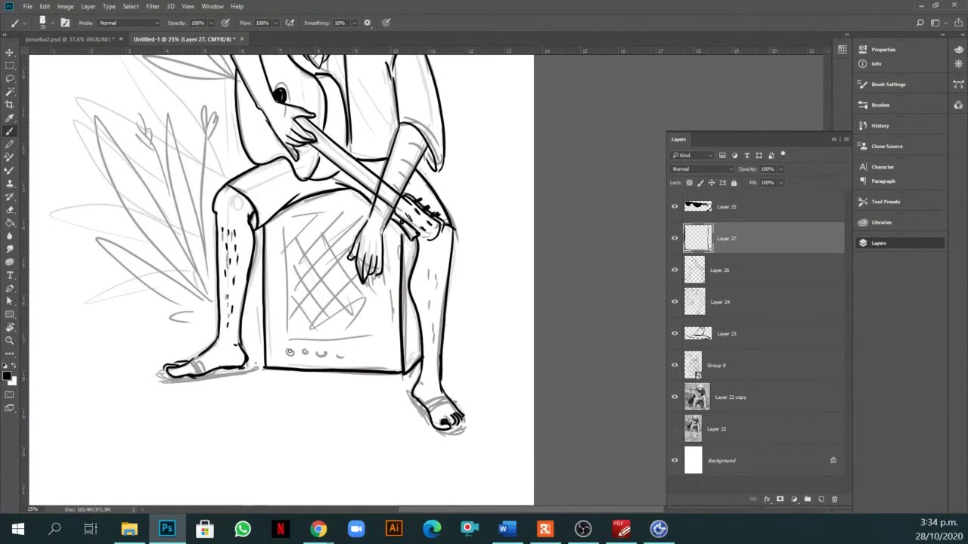
pyautogui.moveTo(357, 350); pyautogui.dragTo(388, 349)
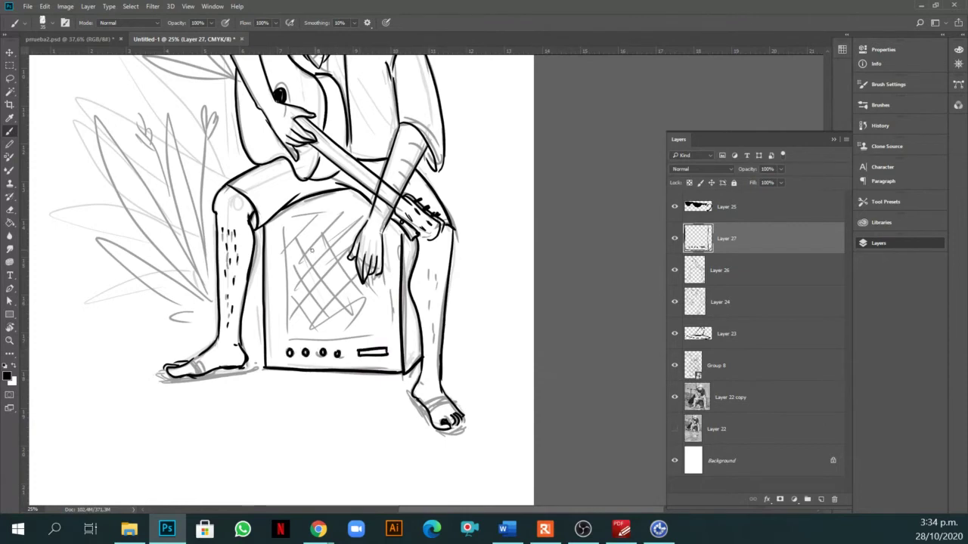
# Fade the Group 8 sketch layer to 12% opacity.
pyautogui.scroll(-4, 455, 250)
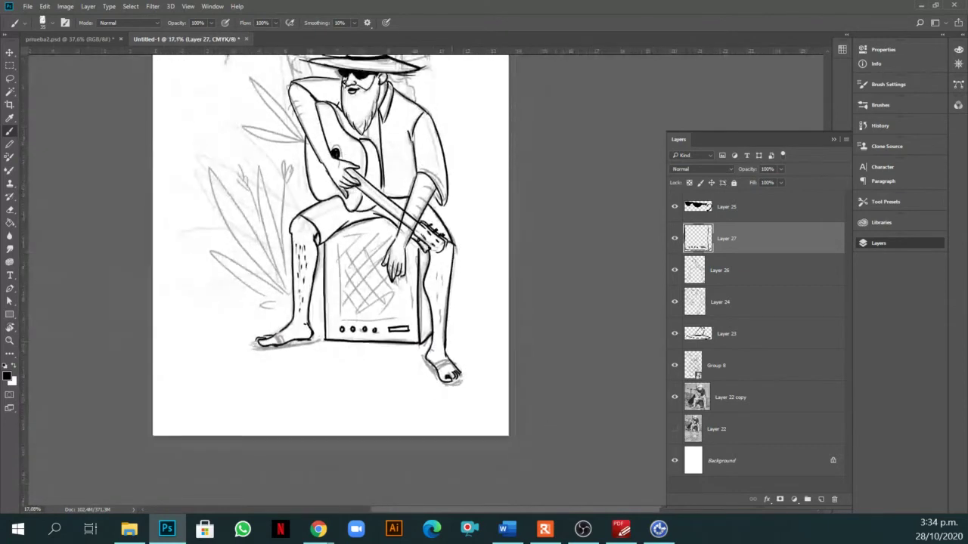
pyautogui.scroll(5, 325, 249)
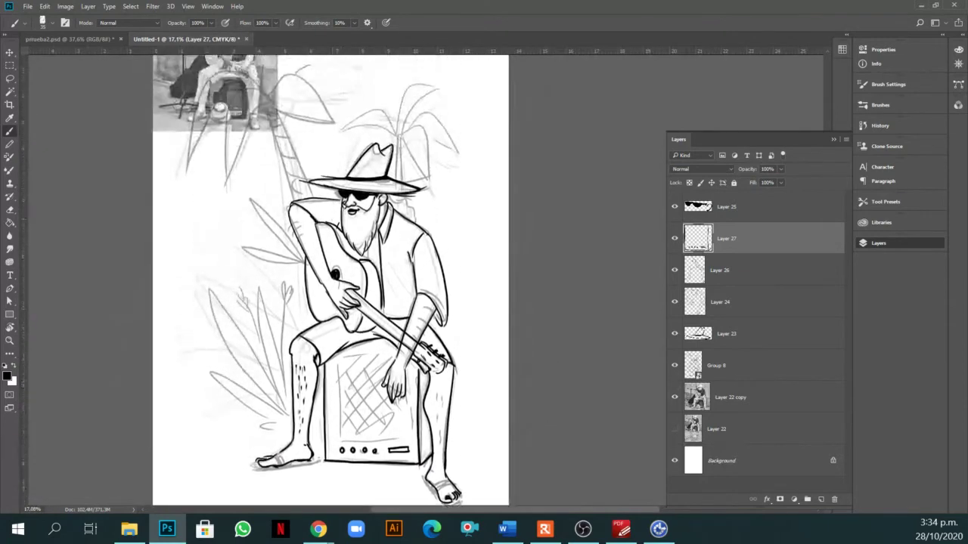
pyautogui.press('v')
pyautogui.click(232, 105)
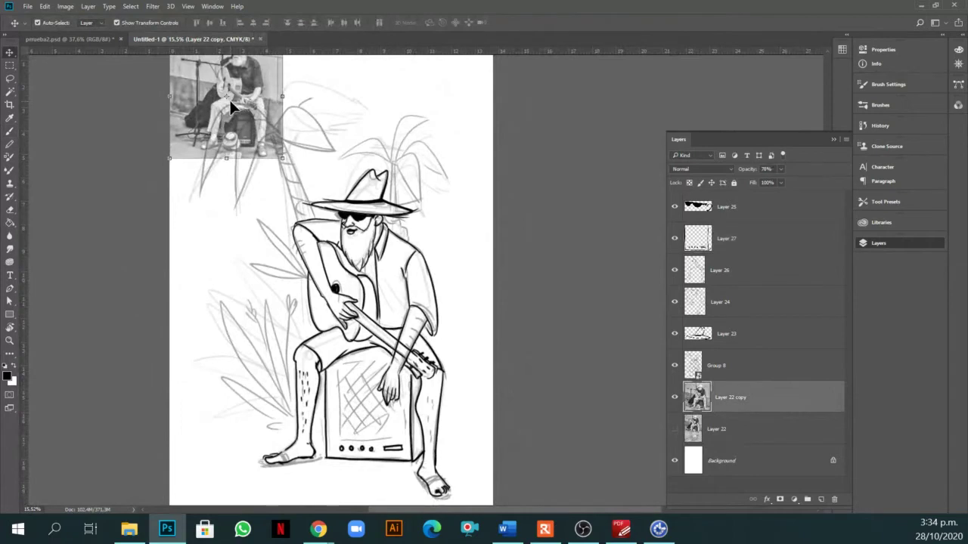
pyautogui.click(674, 366)
pyautogui.click(674, 365)
pyautogui.click(719, 365)
pyautogui.click(780, 168)
pyautogui.moveTo(776, 183); pyautogui.dragTo(774, 184)
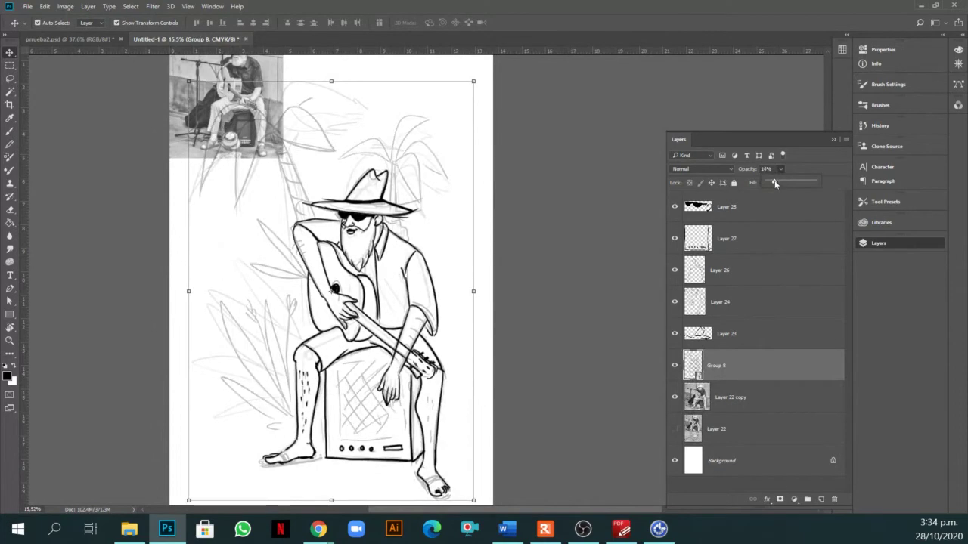
# Create a new layer above the sketch and ink short hair strokes along both of the guitarist's forearms.
pyautogui.click(821, 499)
pyautogui.scroll(2, 423, 287)
pyautogui.scroll(1, 421, 282)
pyautogui.press('b')
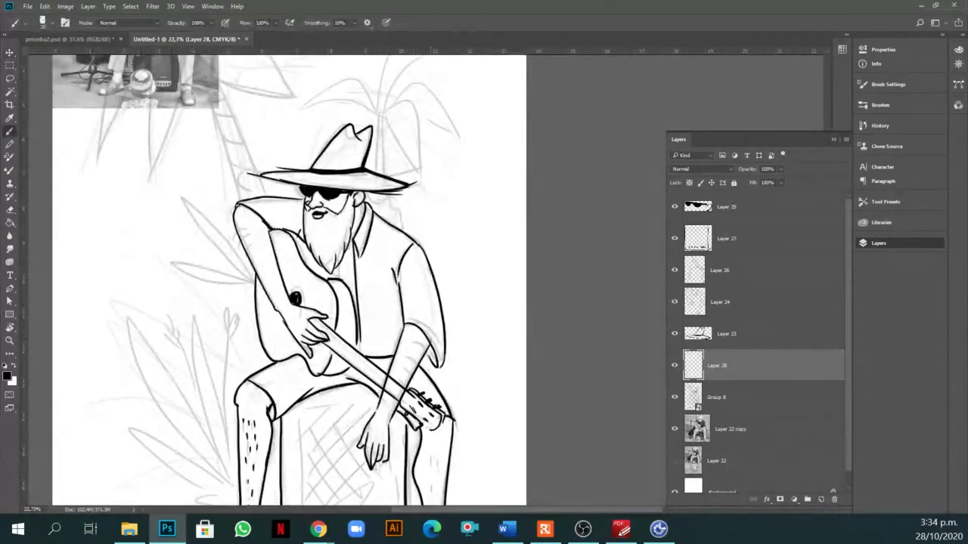
pyautogui.moveTo(425, 347); pyautogui.dragTo(416, 372)
pyautogui.moveTo(420, 357); pyautogui.dragTo(411, 378)
pyautogui.hotkey('ctrl', 'z')
pyautogui.moveTo(241, 226); pyautogui.dragTo(254, 272)
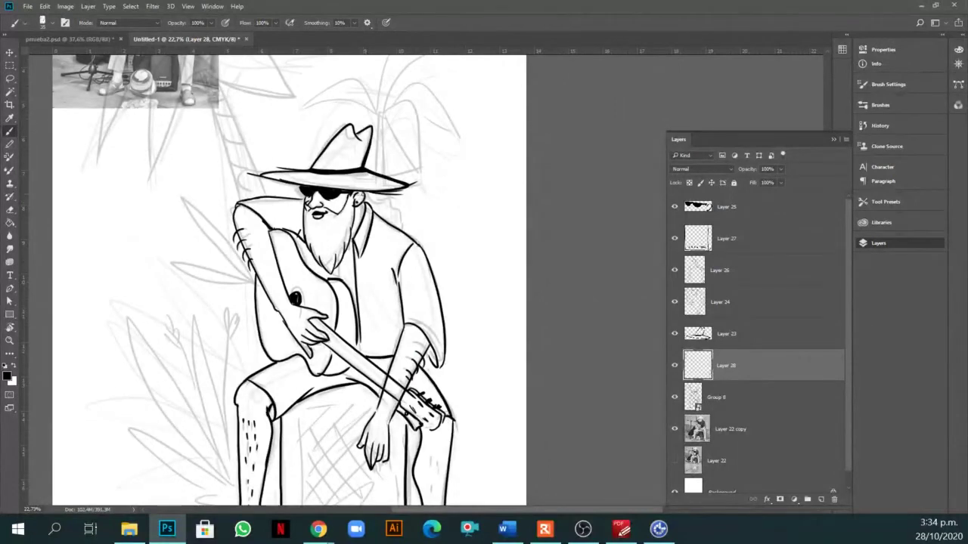
# Select all the linework layers from Layer 25 down to Layer 28 and group them.
pyautogui.scroll(-3, 429, 329)
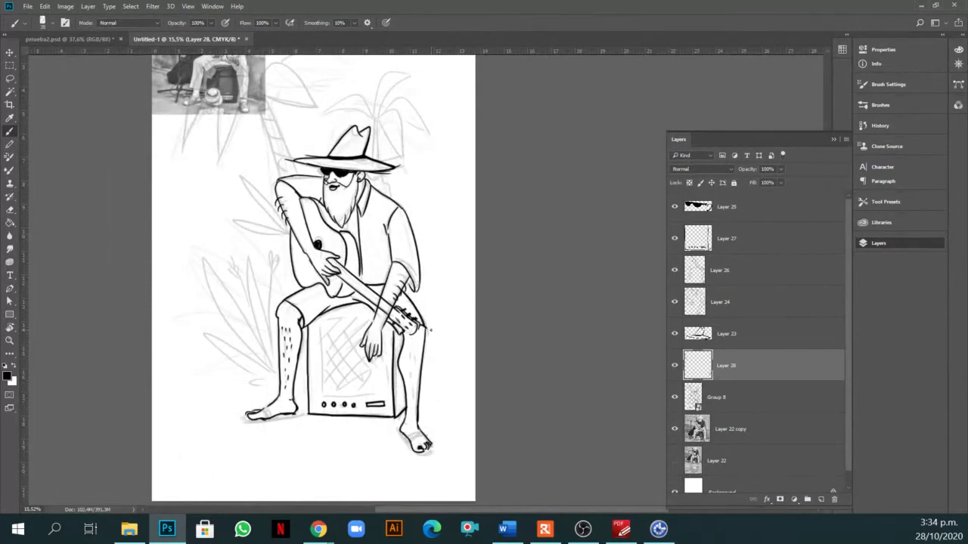
pyautogui.click(711, 210)
pyautogui.scroll(-1, 718, 241)
pyautogui.keyDown('shift'); pyautogui.click(739, 356); pyautogui.keyUp('shift')
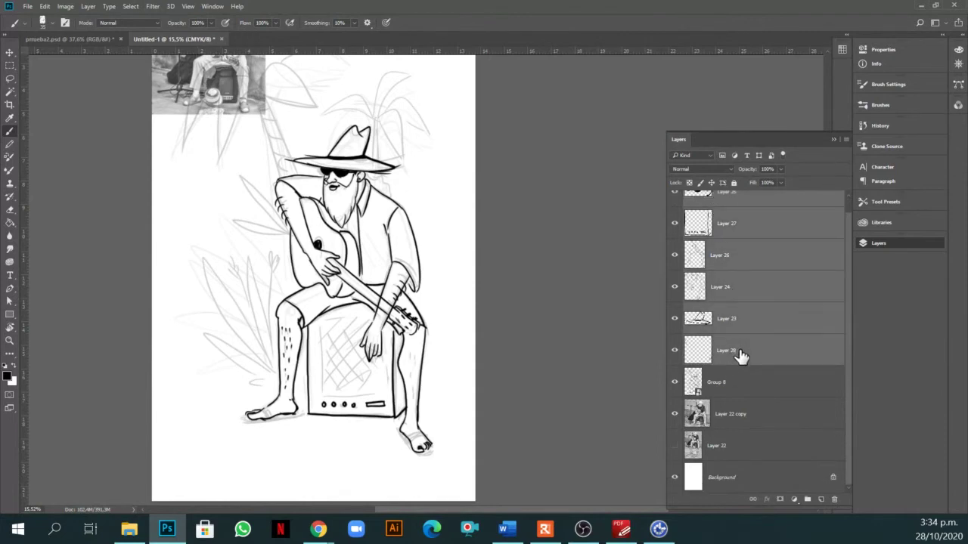
pyautogui.hotkey('ctrl', 'g')
# Rename the new linework group as LINEA PERSOAJE and lock it completely.
pyautogui.click(719, 218)
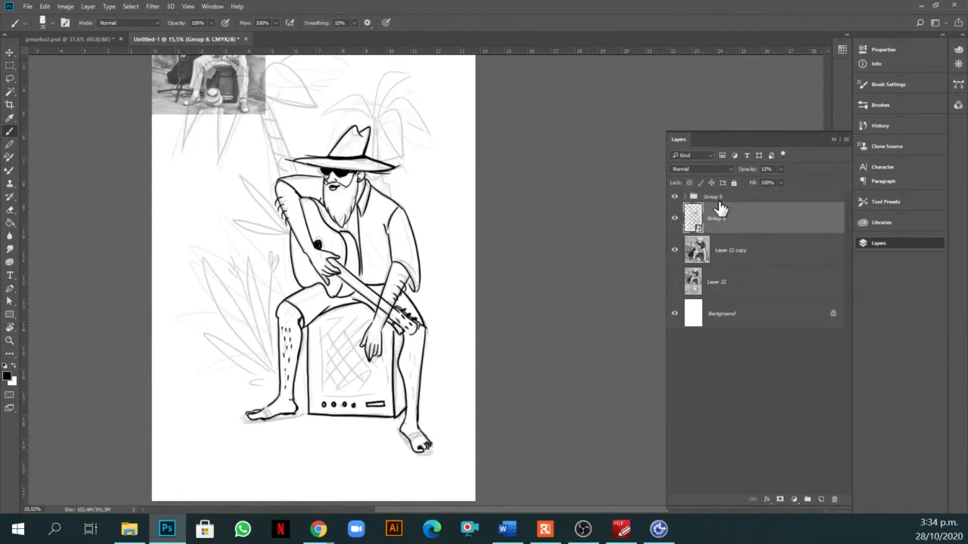
pyautogui.doubleClick(714, 198)
pyautogui.write('LINEA PERSONAJE')
pyautogui.press('Return')
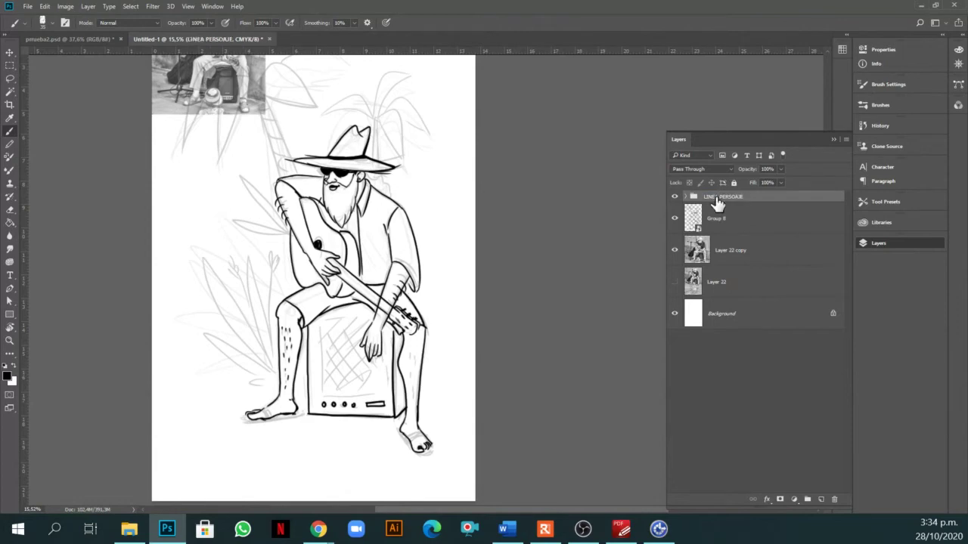
pyautogui.click(732, 182)
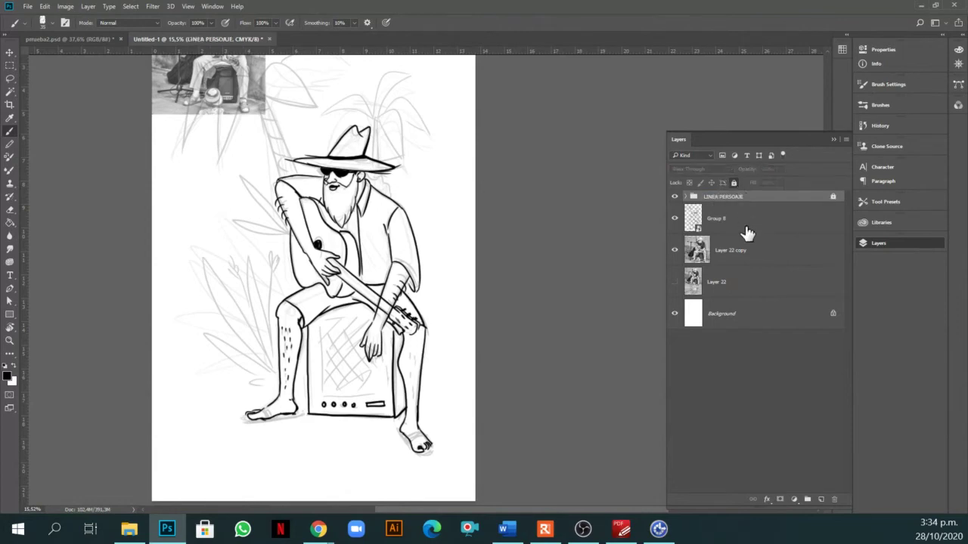
# Add a new empty layer directly above Layer 22 copy.
pyautogui.click(747, 232)
pyautogui.click(730, 251)
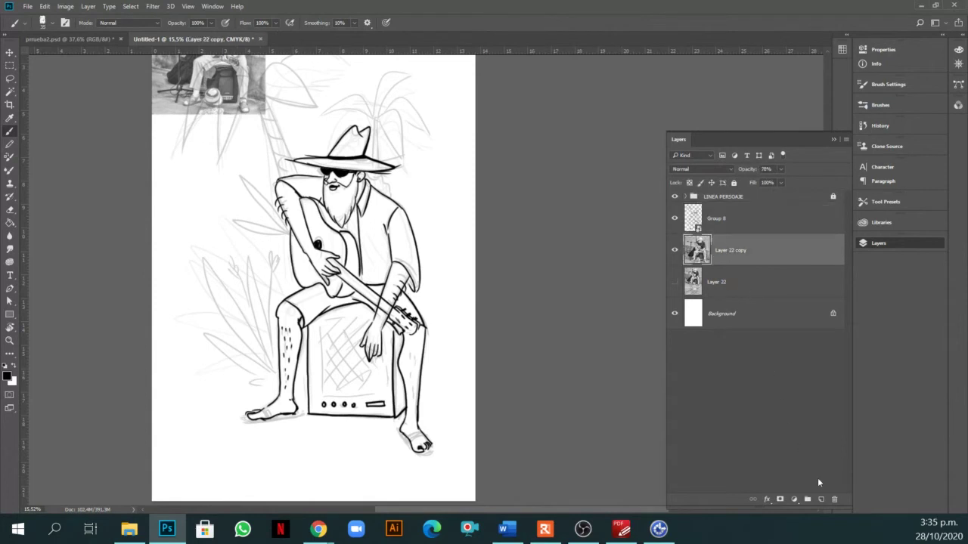
pyautogui.click(821, 500)
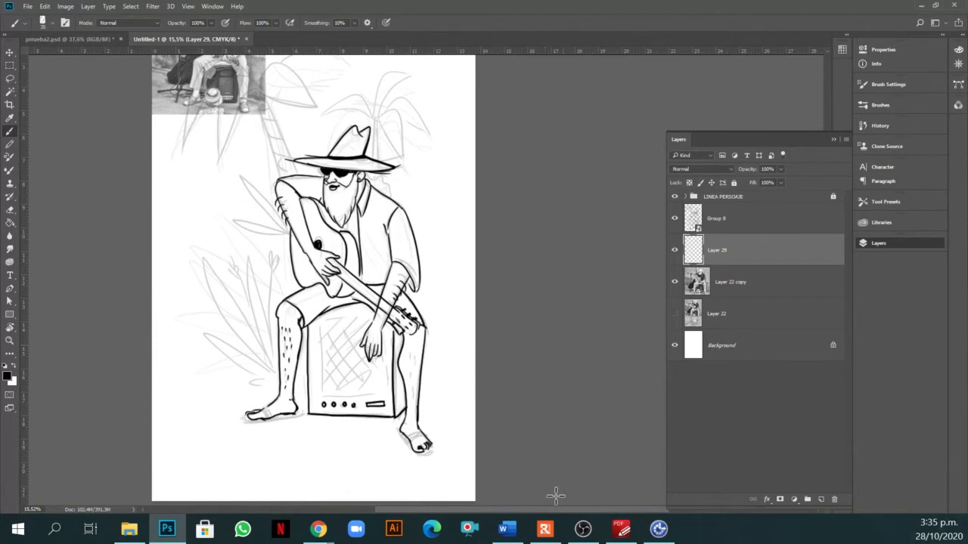
# Switch to Chrome and copy the ZARA front print T-shirt image from the open Pinterest pin.
pyautogui.moveTo(318, 528)
pyautogui.click(323, 499)
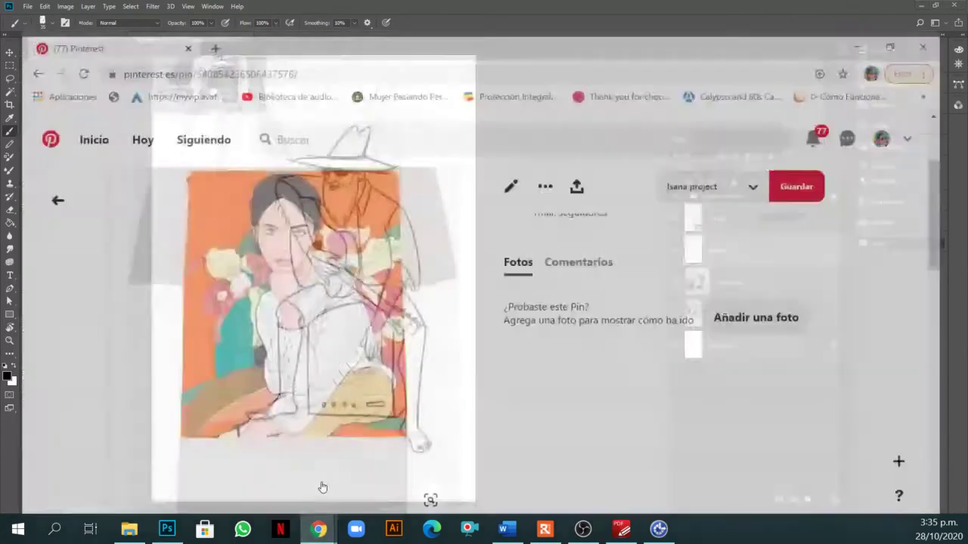
pyautogui.scroll(-2, 332, 330)
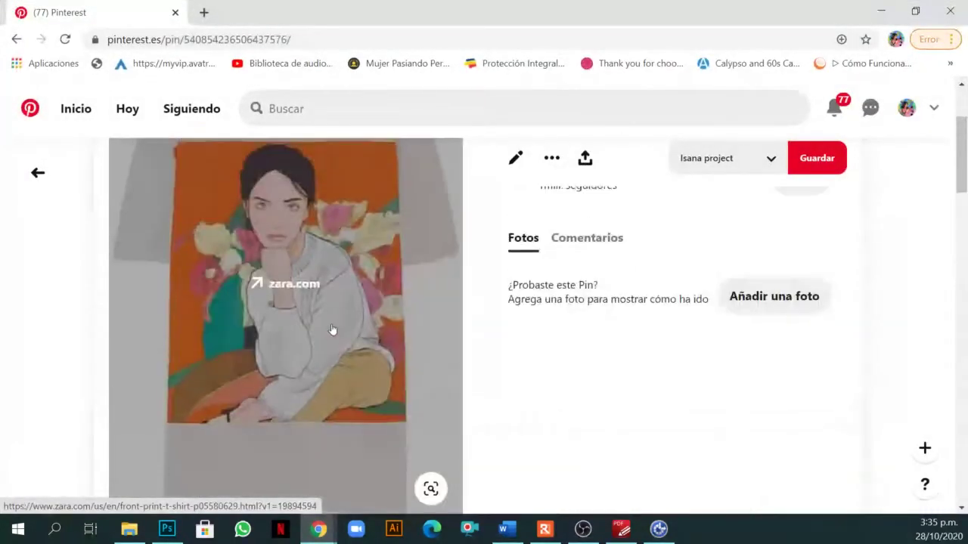
pyautogui.click(381, 339)
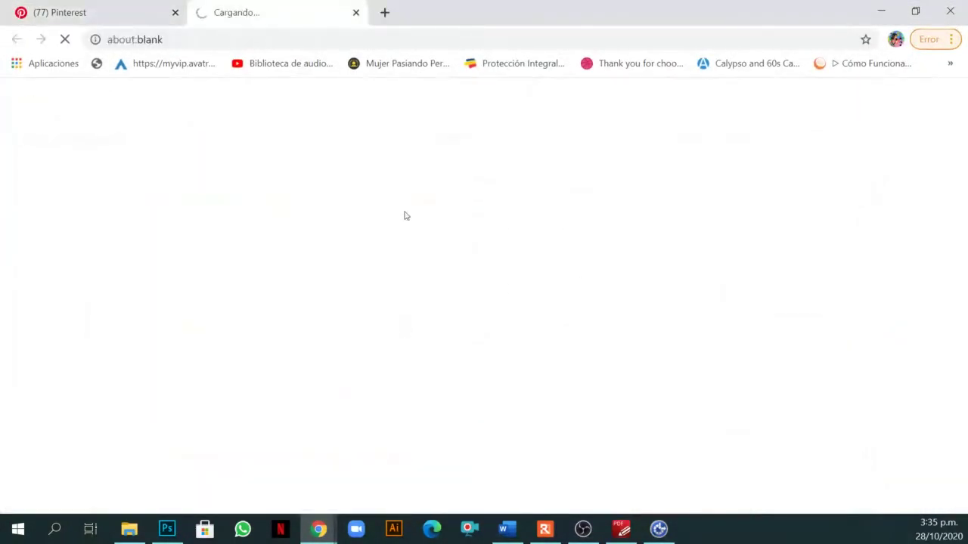
pyautogui.click(83, 12)
pyautogui.scroll(-3, 378, 227)
pyautogui.scroll(2, 454, 272)
pyautogui.scroll(5, 454, 272)
pyautogui.rightClick(342, 297)
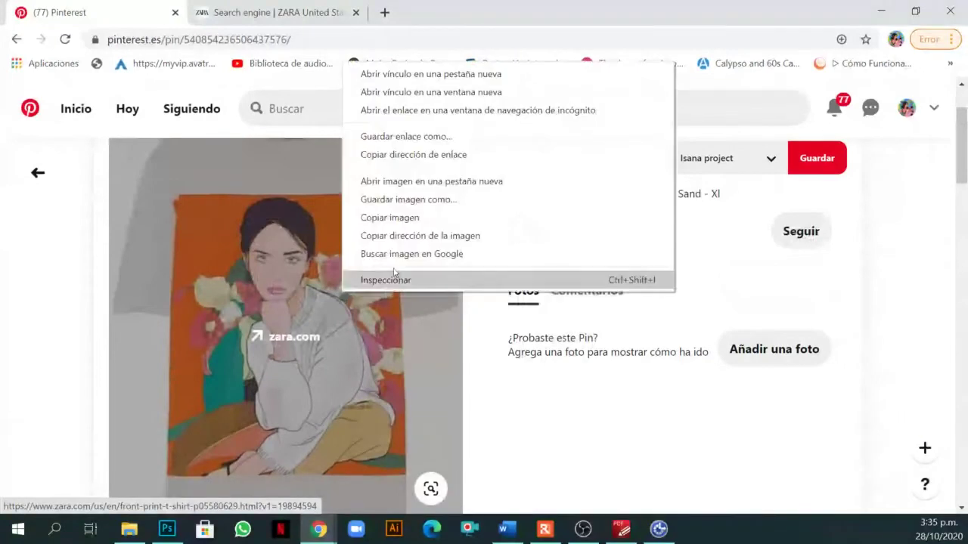
pyautogui.click(406, 222)
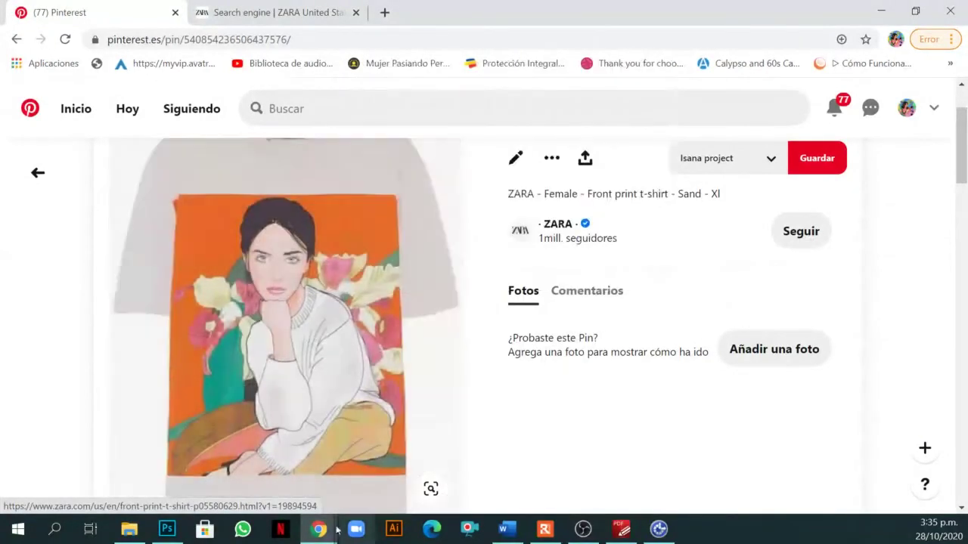
# Return to Photoshop, paste the T-shirt image on the new layer, enlarge it to about 525% and place it left of the guitarist.
pyautogui.click(167, 528)
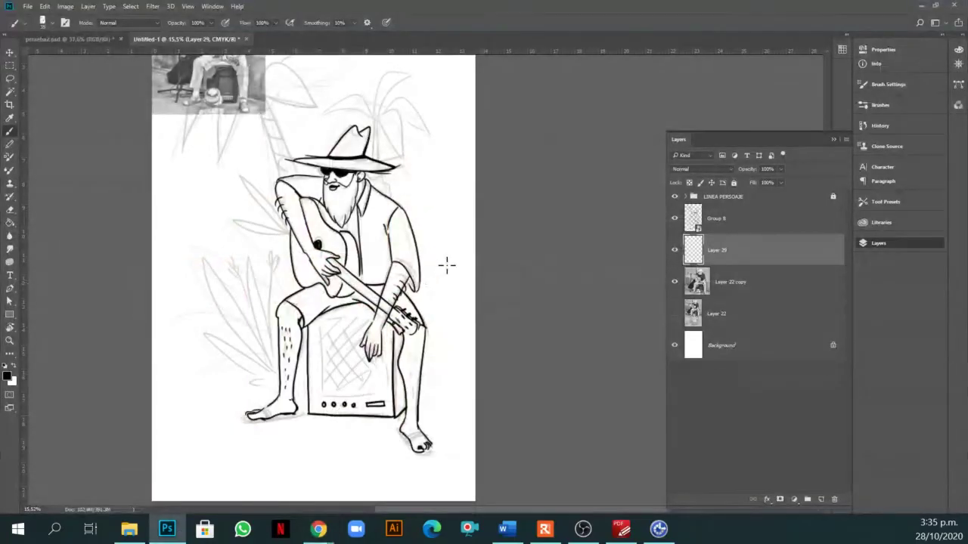
pyautogui.press('v')
pyautogui.hotkey('ctrl', 'v')
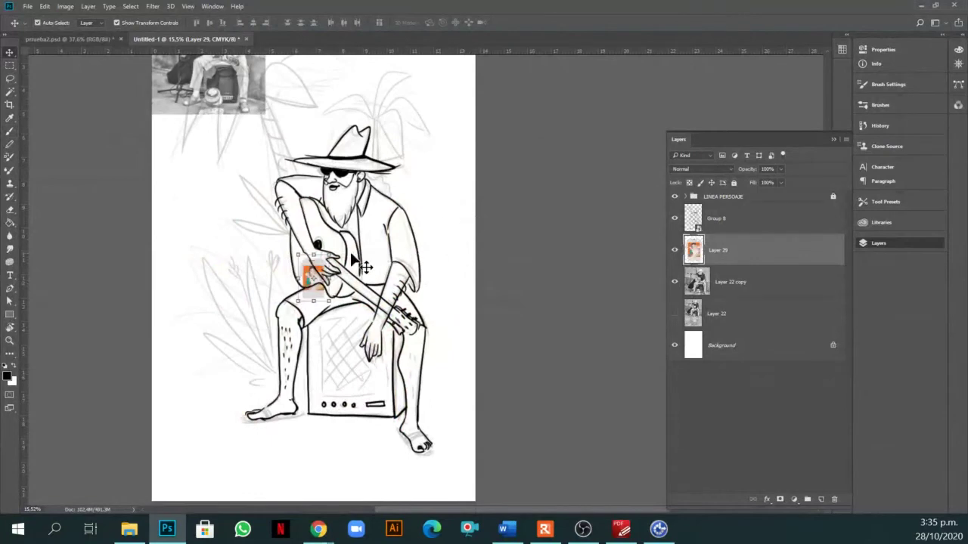
pyautogui.hotkey('ctrl', 't')
pyautogui.moveTo(332, 252); pyautogui.dragTo(453, 156)
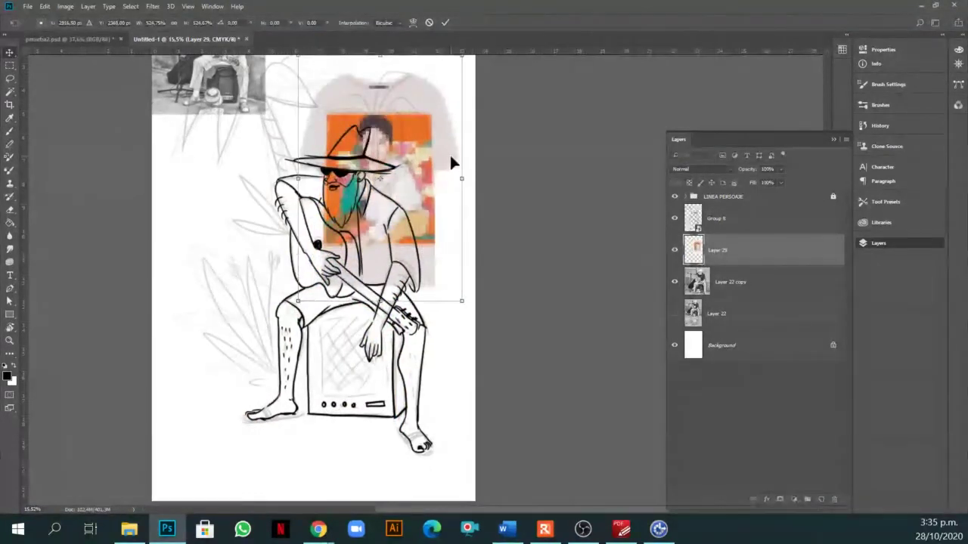
pyautogui.press('Return')
pyautogui.moveTo(412, 202); pyautogui.dragTo(240, 219)
pyautogui.scroll(2, 240, 219)
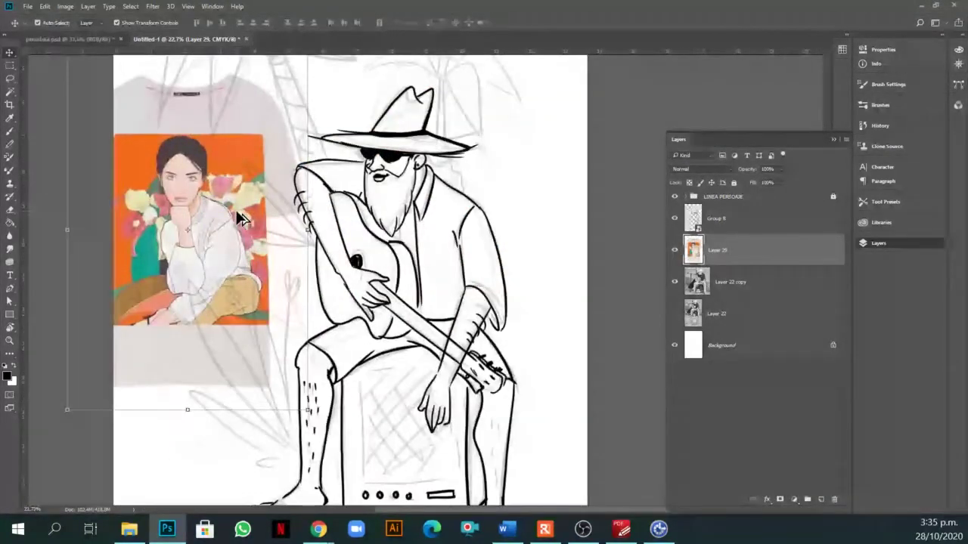
pyautogui.scroll(1, 237, 215)
# Create a new layer above the T-shirt image and paint a round swatch left of the hat with the orange sampled from the print.
pyautogui.click(821, 499)
pyautogui.press('i')
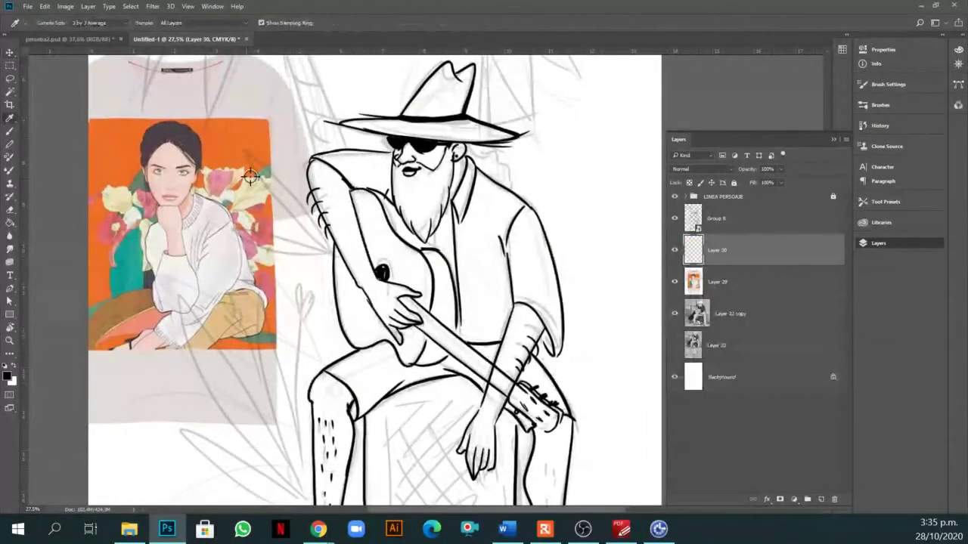
pyautogui.click(251, 176)
pyautogui.press('b')
pyautogui.rightClick(375, 103)
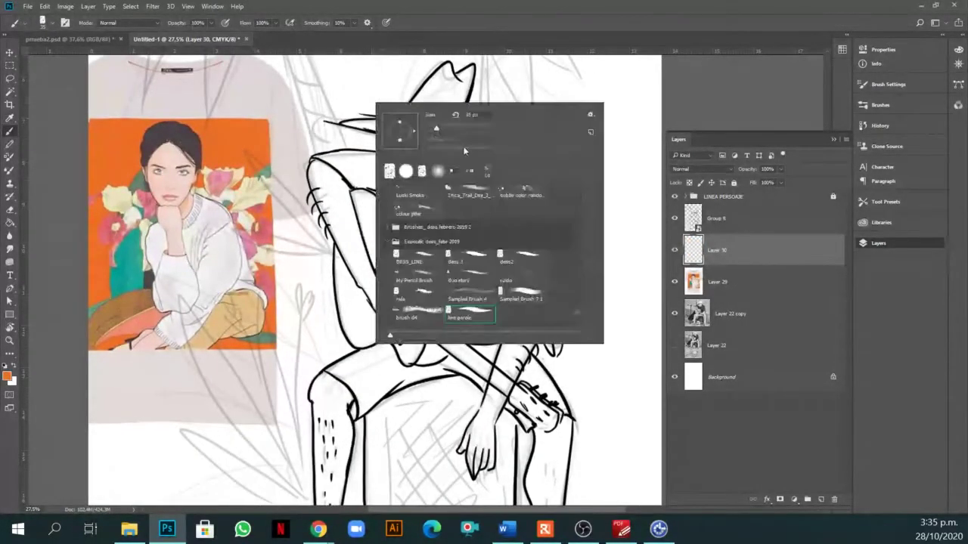
pyautogui.click(346, 80)
pyautogui.click(350, 82)
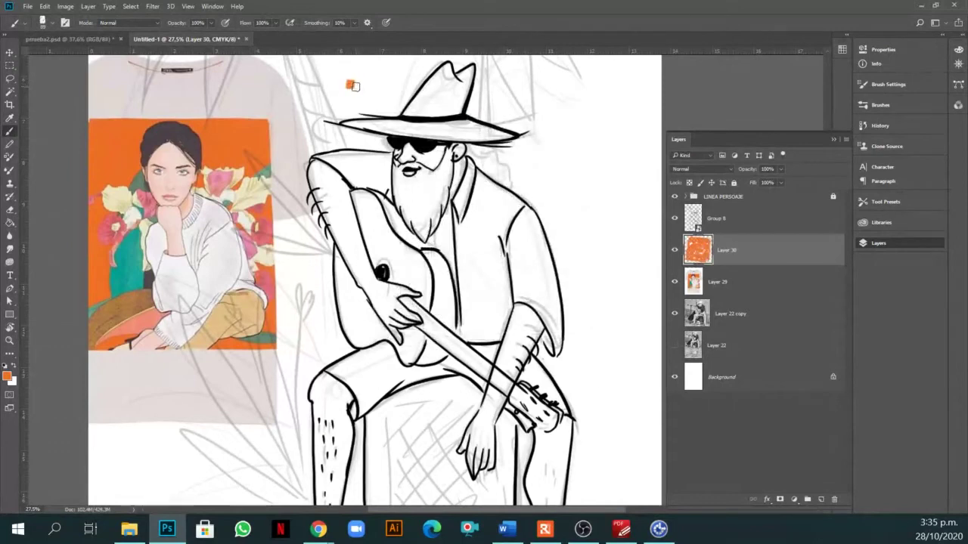
pyautogui.click(348, 83)
# Sample teal, pink and coral red from the T-shirt print and paint each as a round swatch in a row beside the orange one.
pyautogui.press('i')
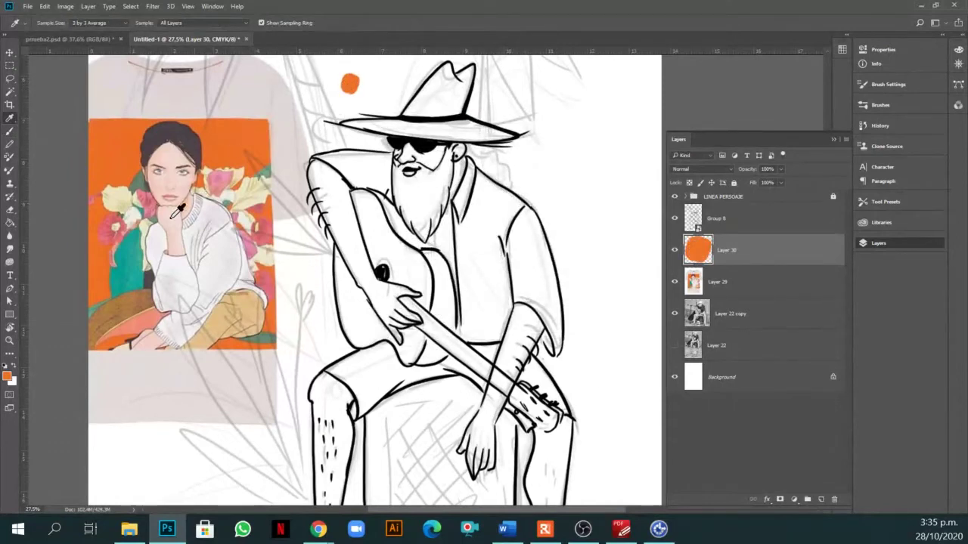
pyautogui.click(135, 236)
pyautogui.press('b')
pyautogui.moveTo(366, 80); pyautogui.dragTo(372, 81)
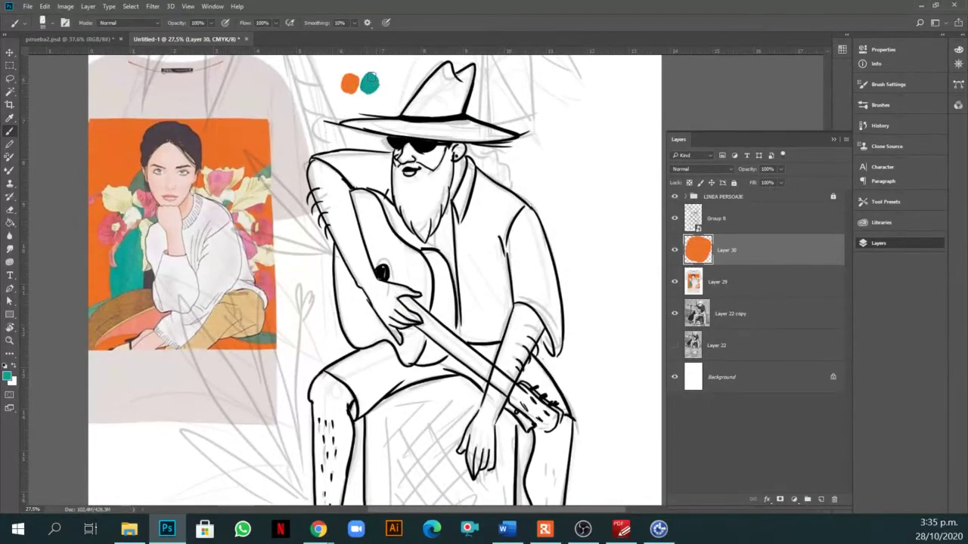
pyautogui.press('i')
pyautogui.click(229, 174)
pyautogui.press('b')
pyautogui.click(389, 82)
pyautogui.press('i')
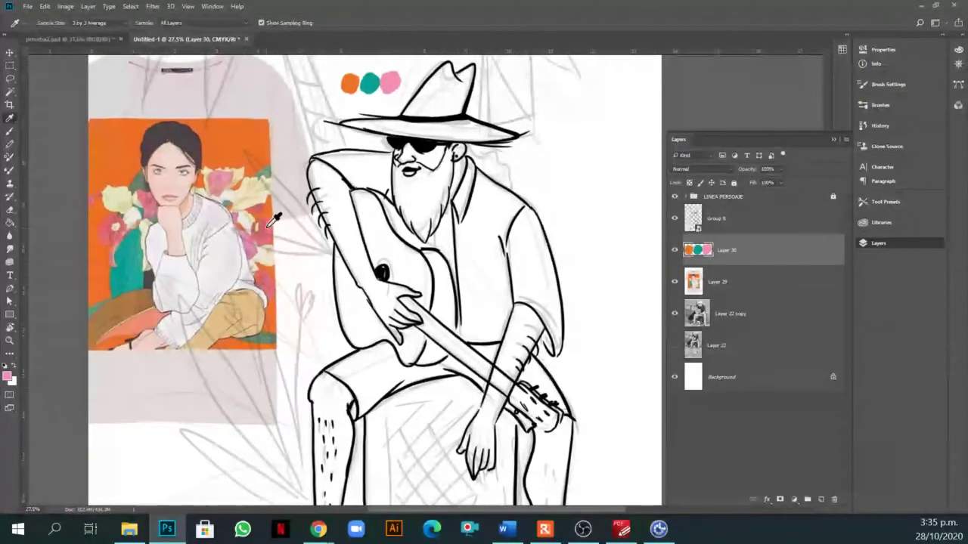
pyautogui.press('b')
pyautogui.moveTo(407, 78); pyautogui.dragTo(410, 81)
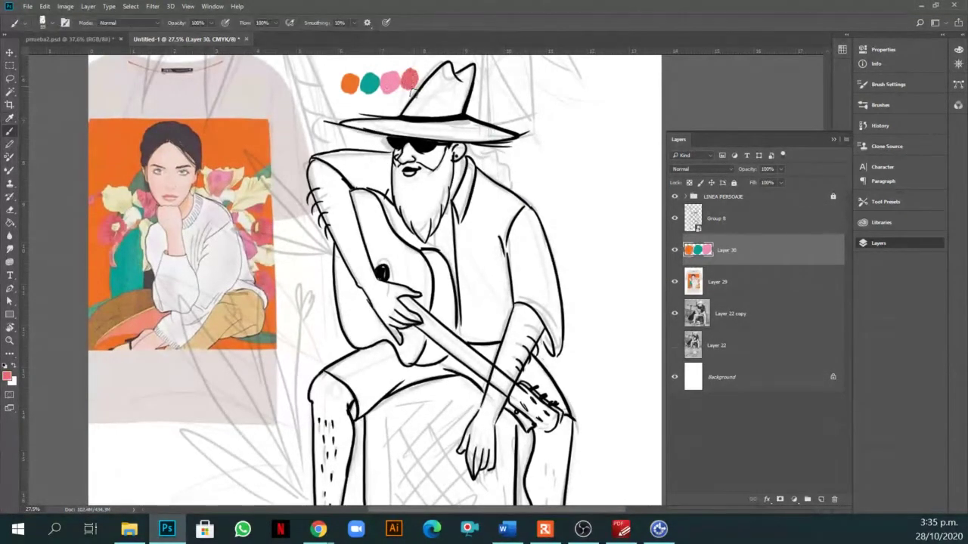
# Hide the T-shirt image on Layer 29 and move the row of colour swatches to the blank area left of the guitarist.
pyautogui.press('v')
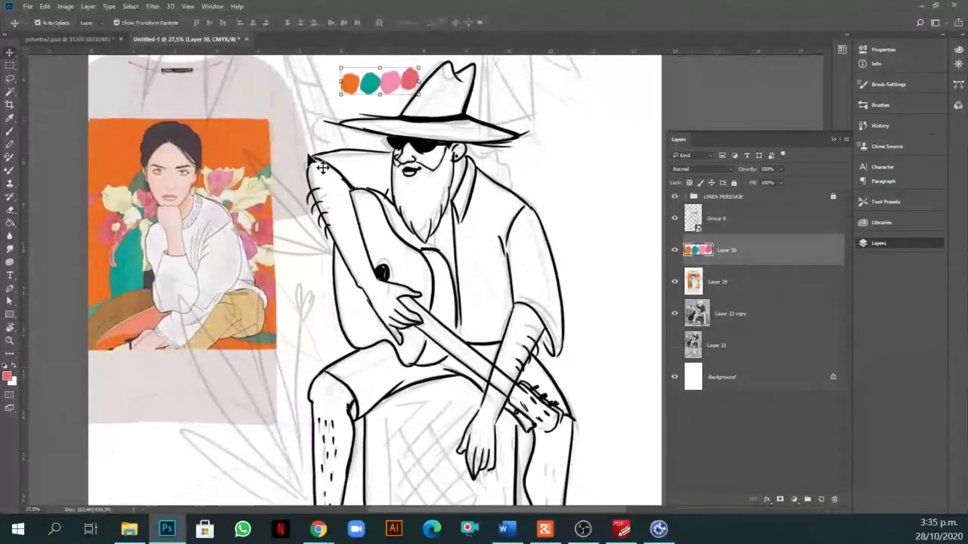
pyautogui.click(234, 175)
pyautogui.click(675, 281)
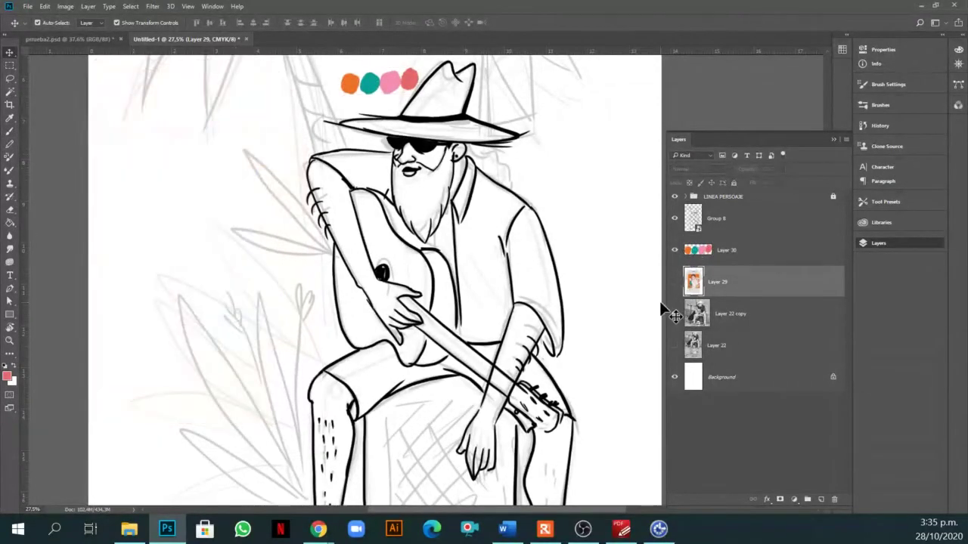
pyautogui.moveTo(392, 92); pyautogui.dragTo(171, 168)
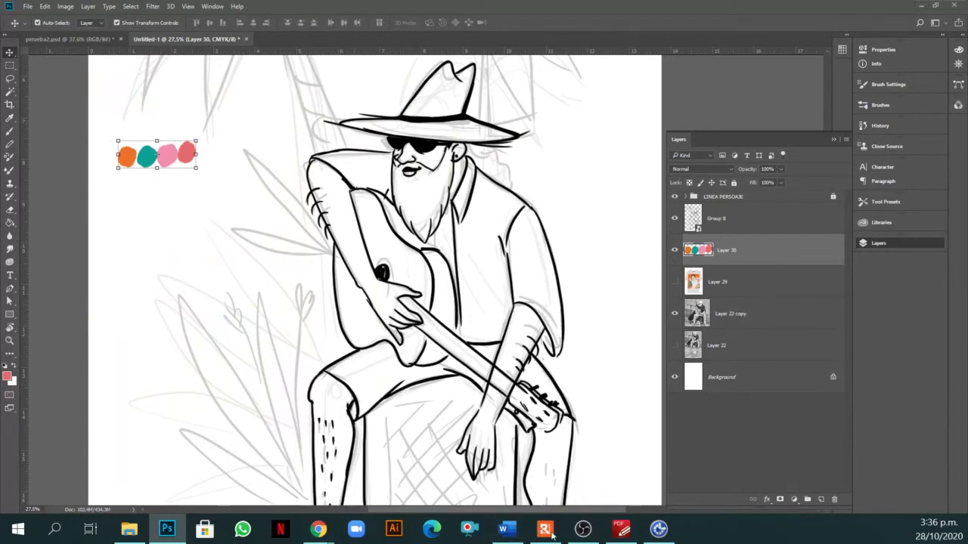
# Switch to Chrome, search for "adobe kuler color" in a new tab and open the Adobe Color wheel page.
pyautogui.moveTo(318, 529)
pyautogui.click(320, 483)
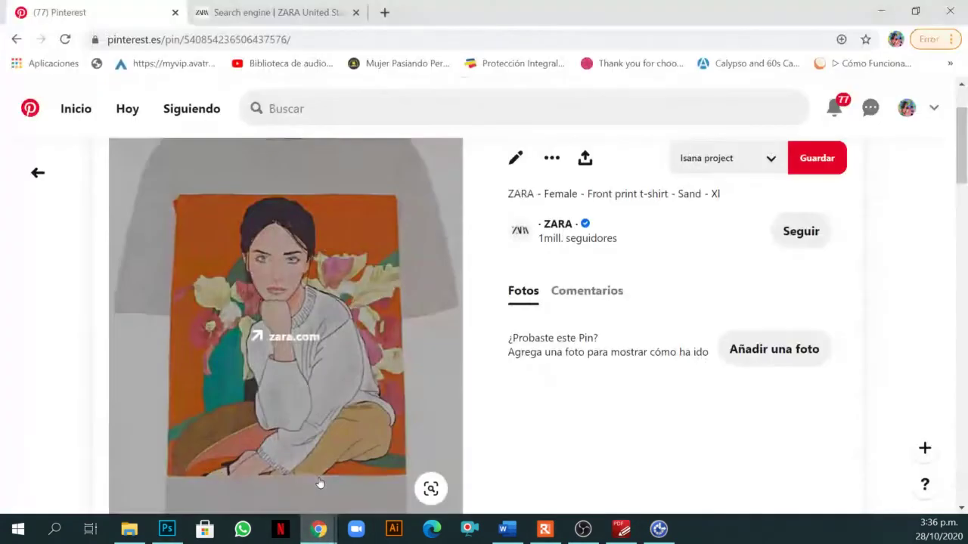
pyautogui.click(384, 12)
pyautogui.write('a')
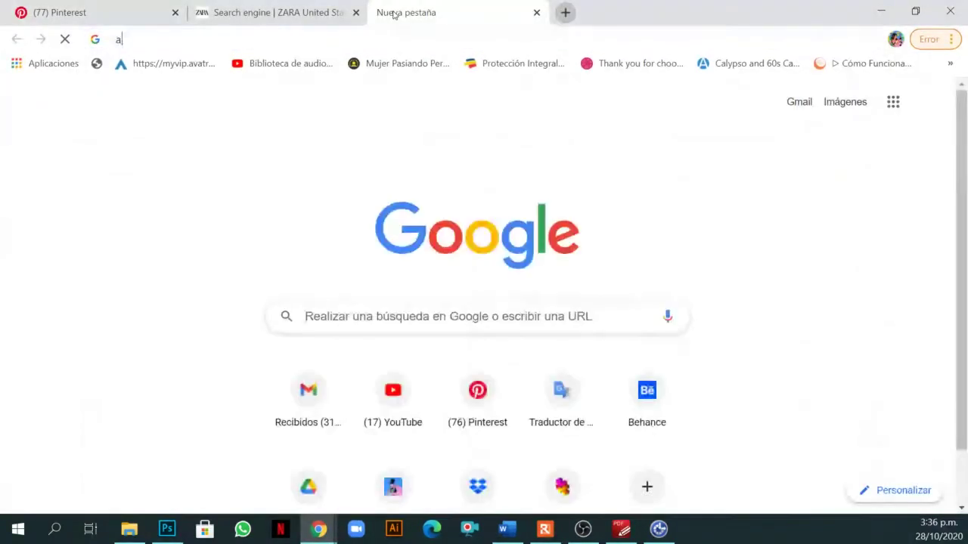
pyautogui.write('d')
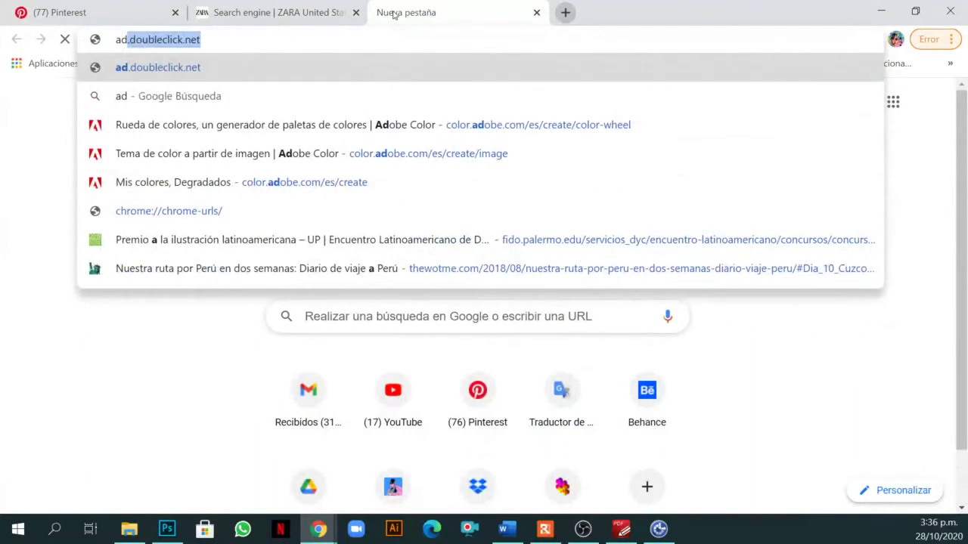
pyautogui.write('obe kuler')
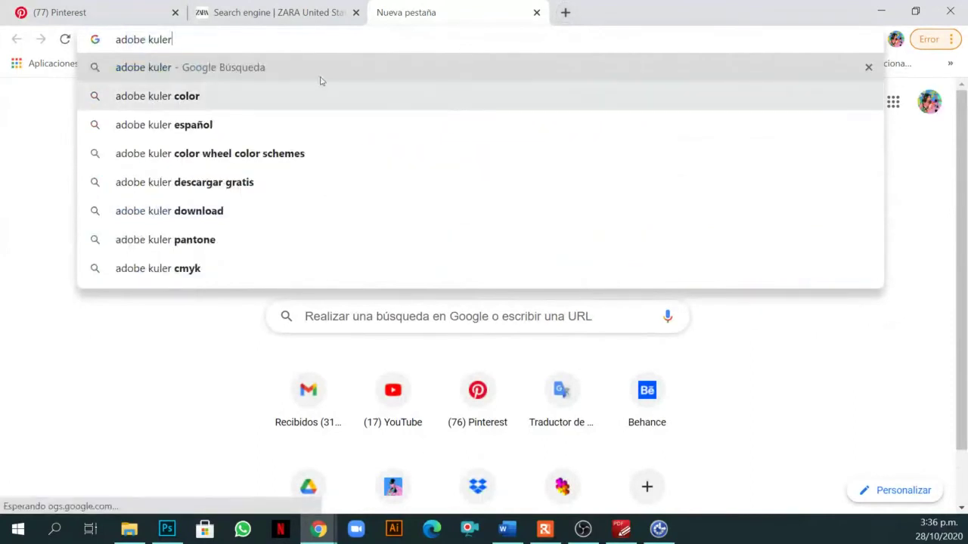
pyautogui.click(181, 99)
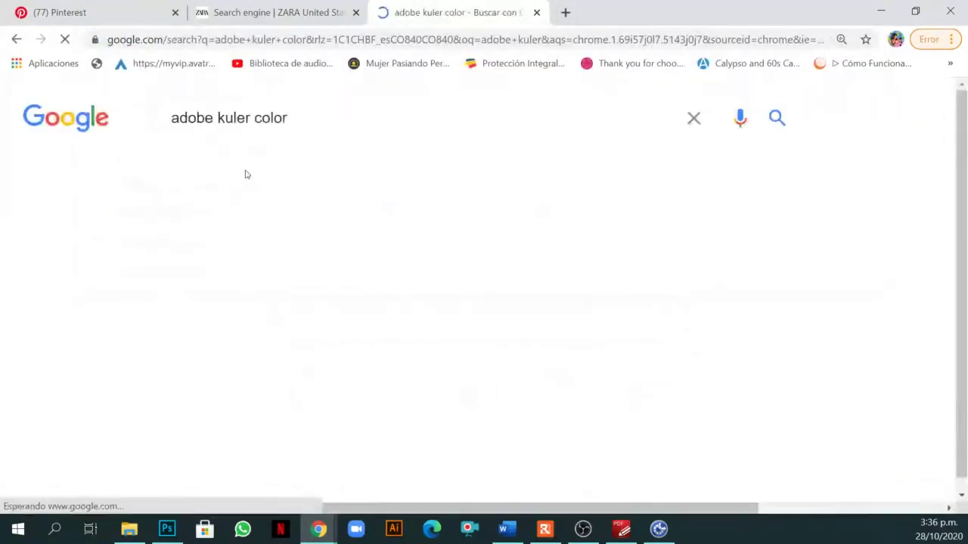
pyautogui.scroll(-3, 310, 279)
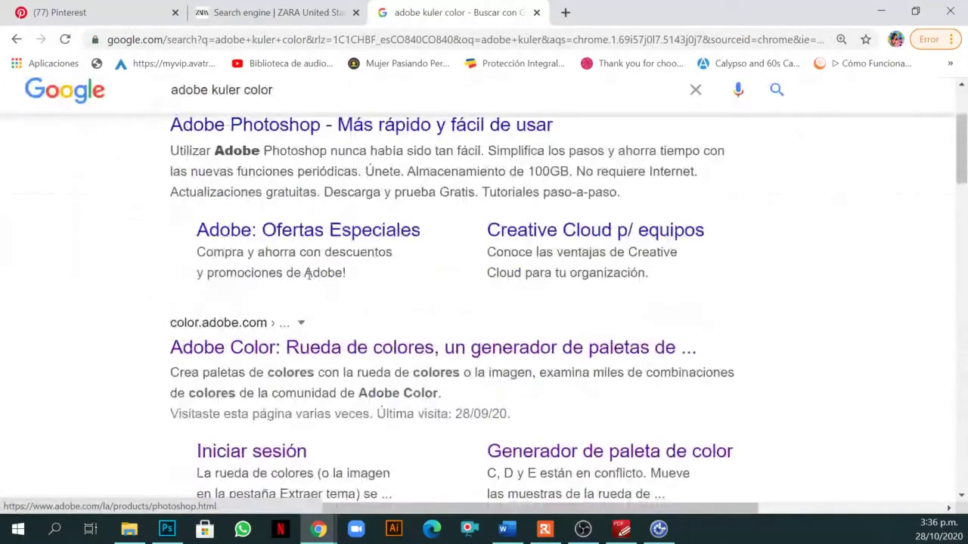
pyautogui.click(336, 274)
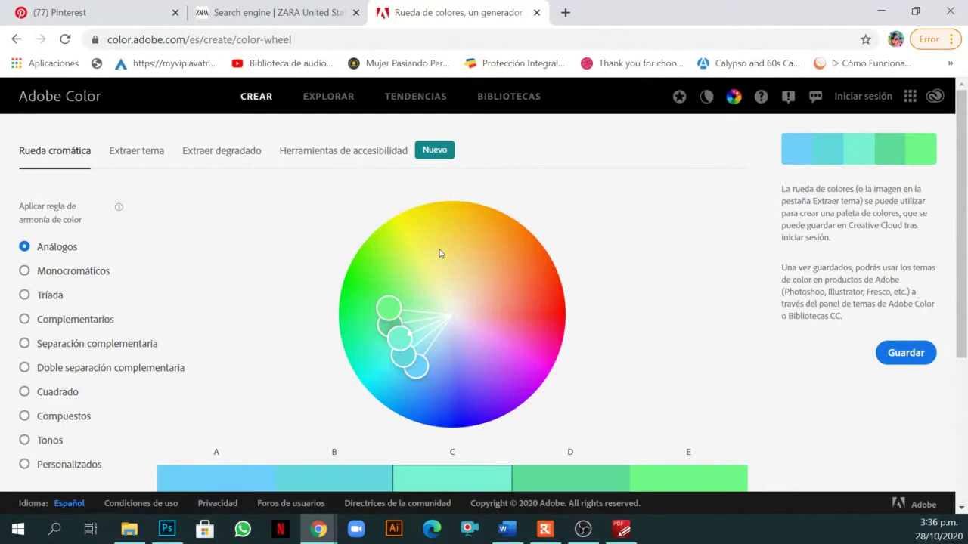
# Spread the Análogos palette around the colour wheel by moving its outermost green colour point across to red, and review the five resulting swatches.
pyautogui.scroll(-2, 486, 254)
pyautogui.scroll(2, 486, 255)
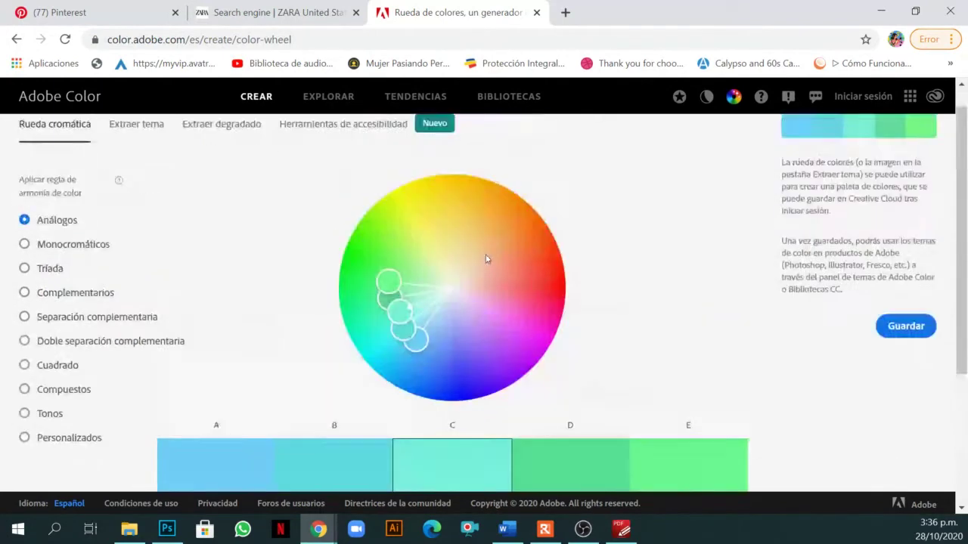
pyautogui.scroll(1, 485, 259)
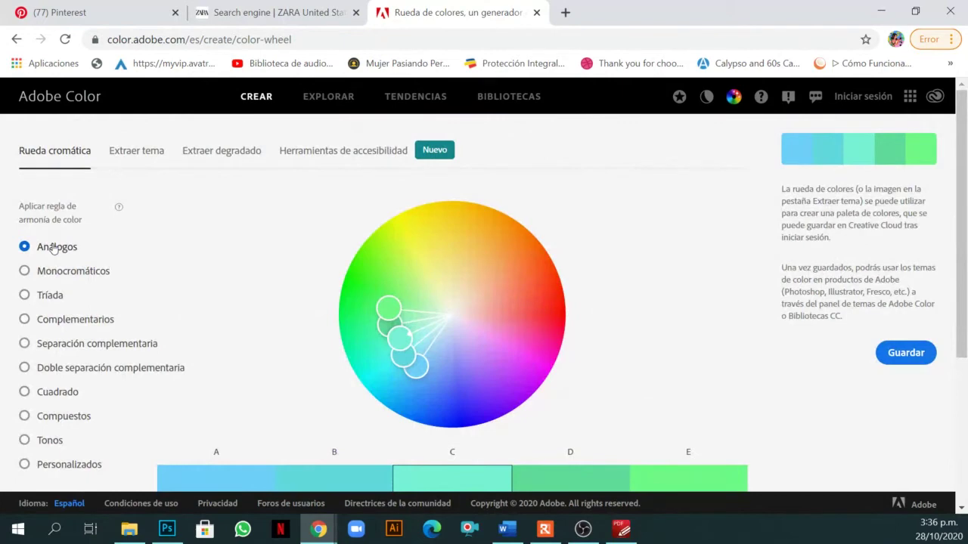
pyautogui.scroll(-2, 451, 338)
pyautogui.scroll(-3, 451, 338)
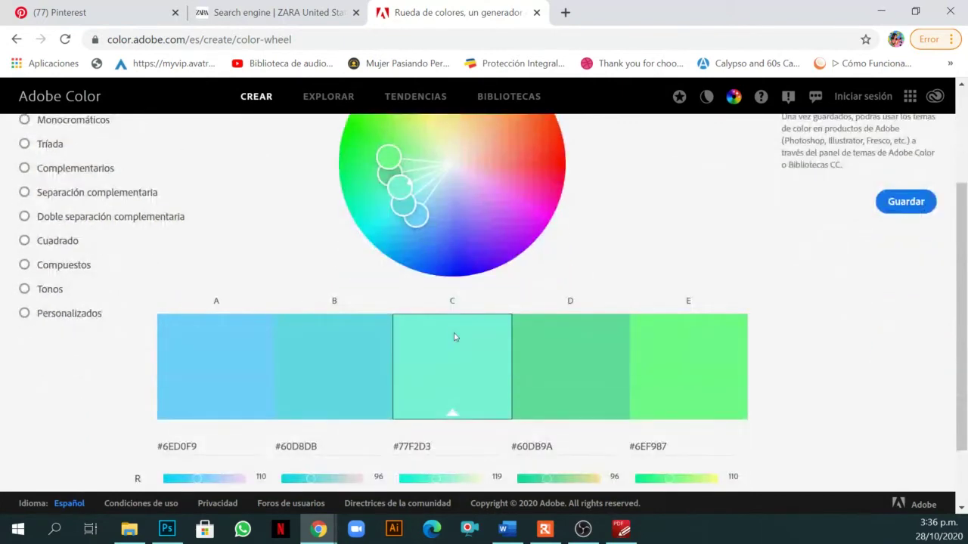
pyautogui.scroll(2, 525, 192)
pyautogui.scroll(3, 525, 192)
pyautogui.moveTo(393, 310); pyautogui.dragTo(555, 304)
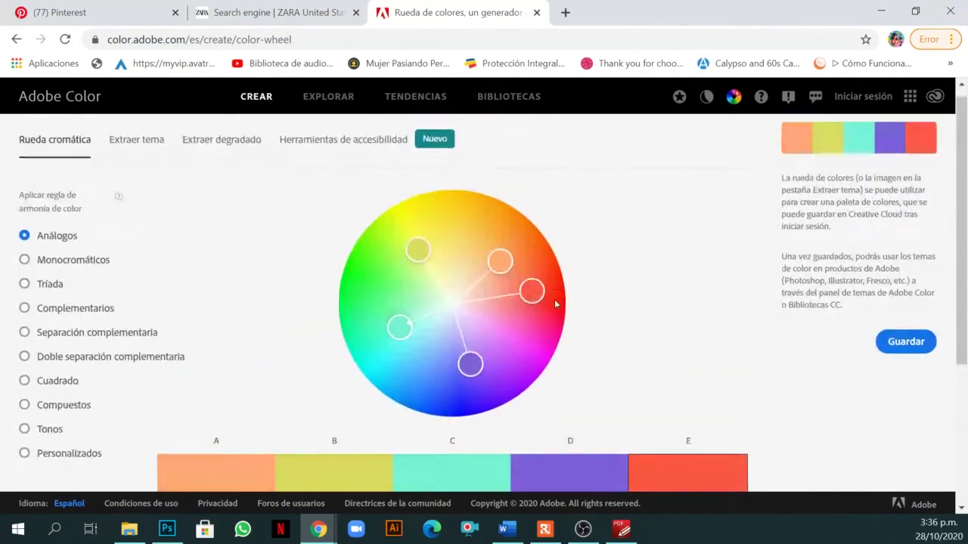
pyautogui.scroll(-3, 556, 304)
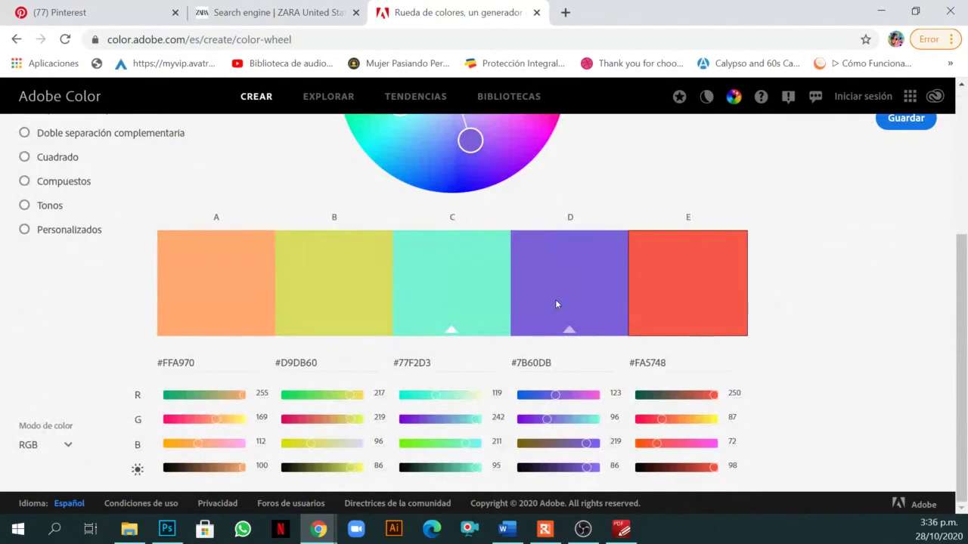
pyautogui.scroll(2, 555, 304)
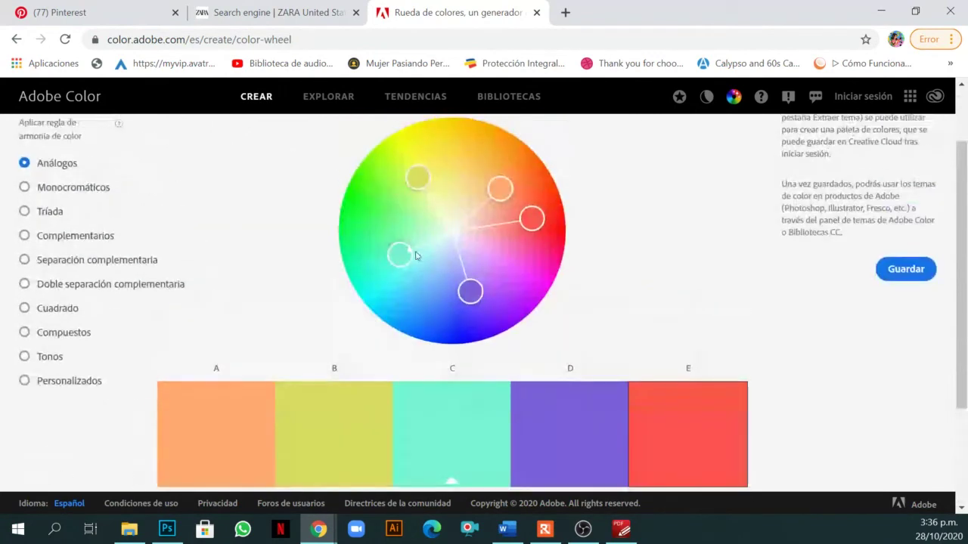
# Apply the Monocromáticos harmony rule and move the palette's colour point to red, giving a base colour of #F23555.
pyautogui.click(69, 188)
pyautogui.scroll(-1, 431, 250)
pyautogui.moveTo(400, 178); pyautogui.dragTo(540, 161)
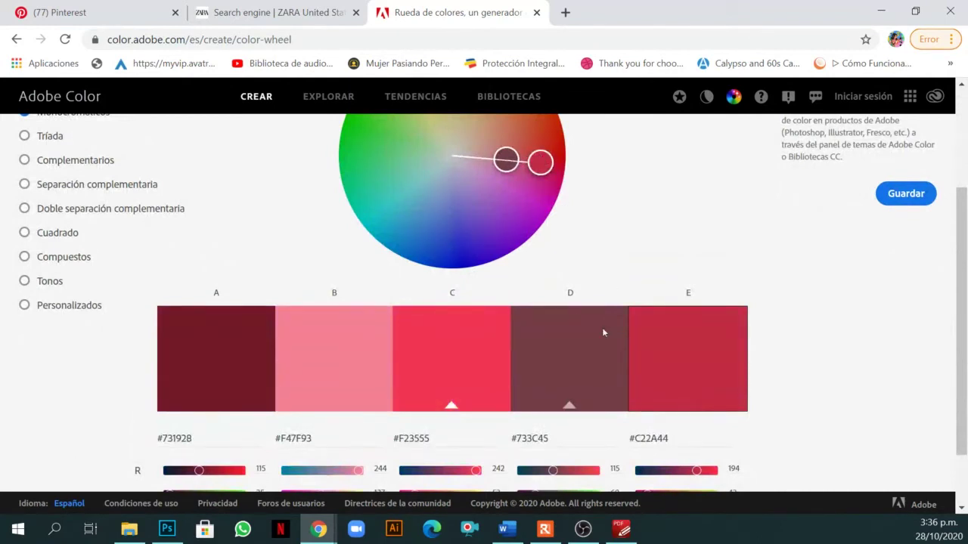
# Apply the Complementarios harmony rule and move the palette's base colour point to orange-red.
pyautogui.scroll(1, 614, 340)
pyautogui.click(25, 237)
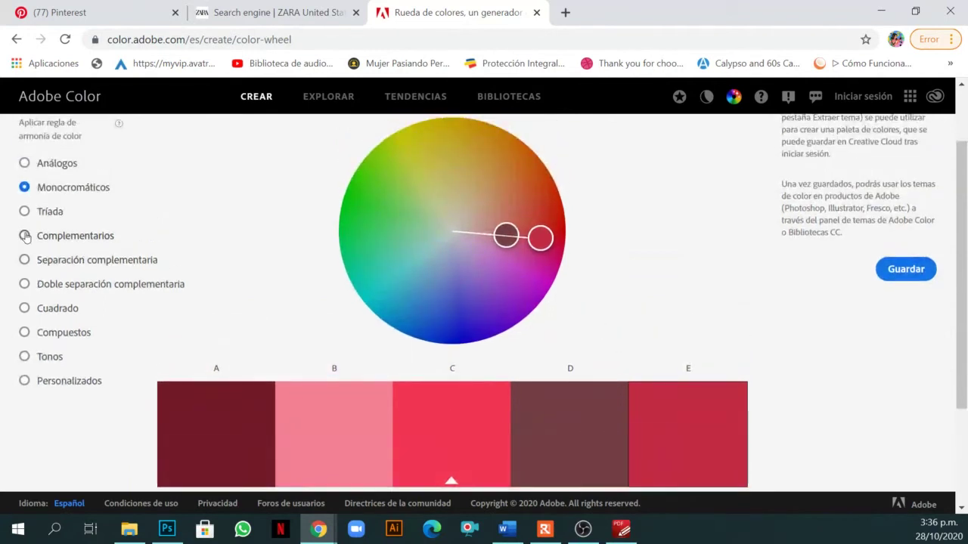
pyautogui.moveTo(536, 240); pyautogui.dragTo(545, 212)
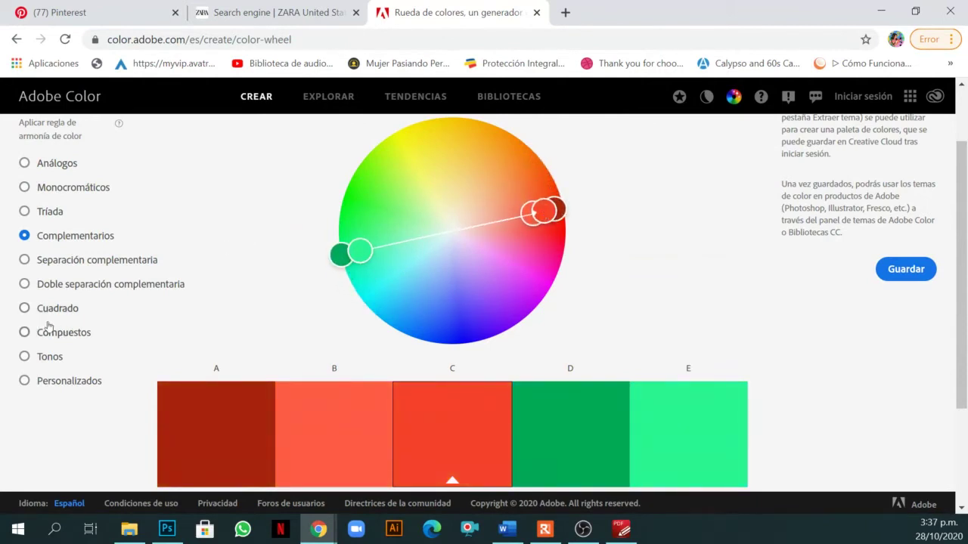
# Compare the orange-red base colour under the Compuestos, Tríada and Monocromáticos harmony rules.
pyautogui.click(27, 333)
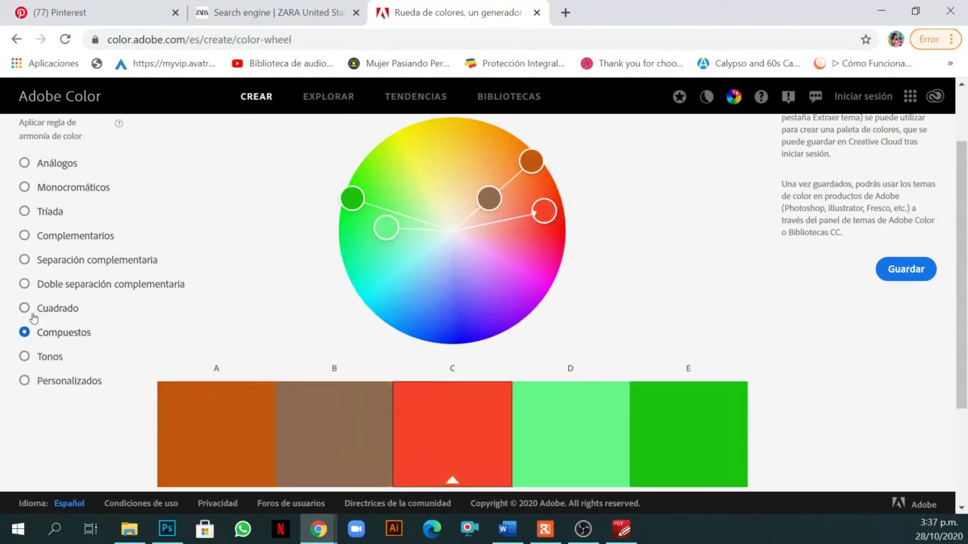
pyautogui.click(25, 213)
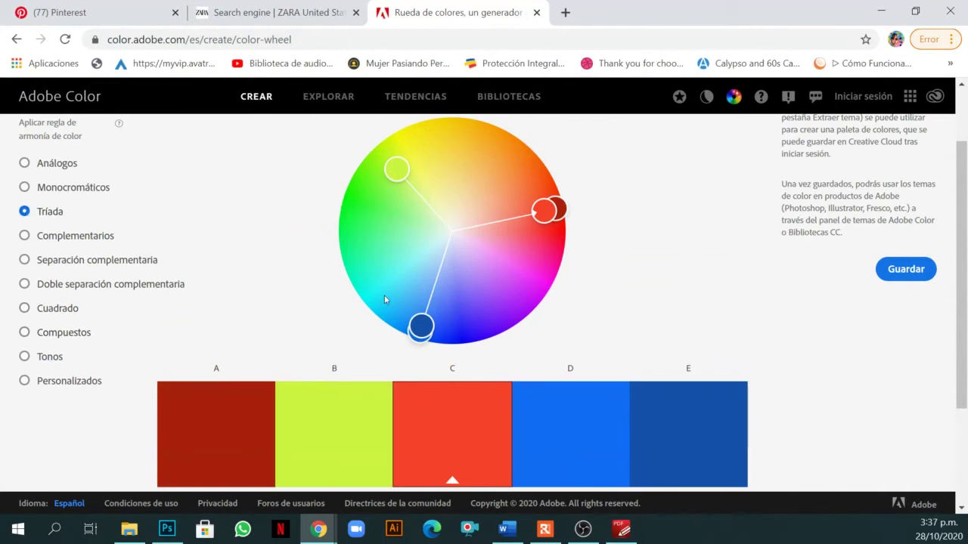
pyautogui.click(56, 190)
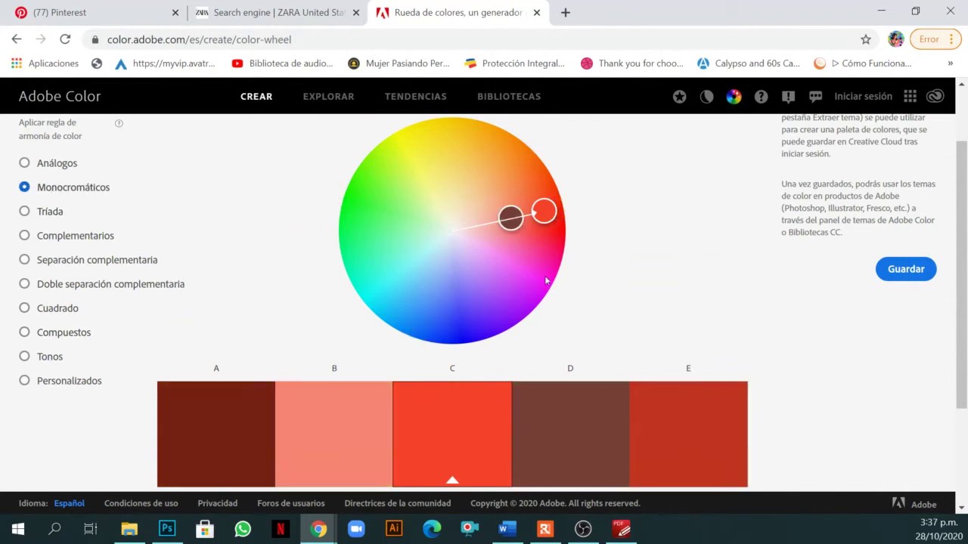
pyautogui.scroll(1, 657, 217)
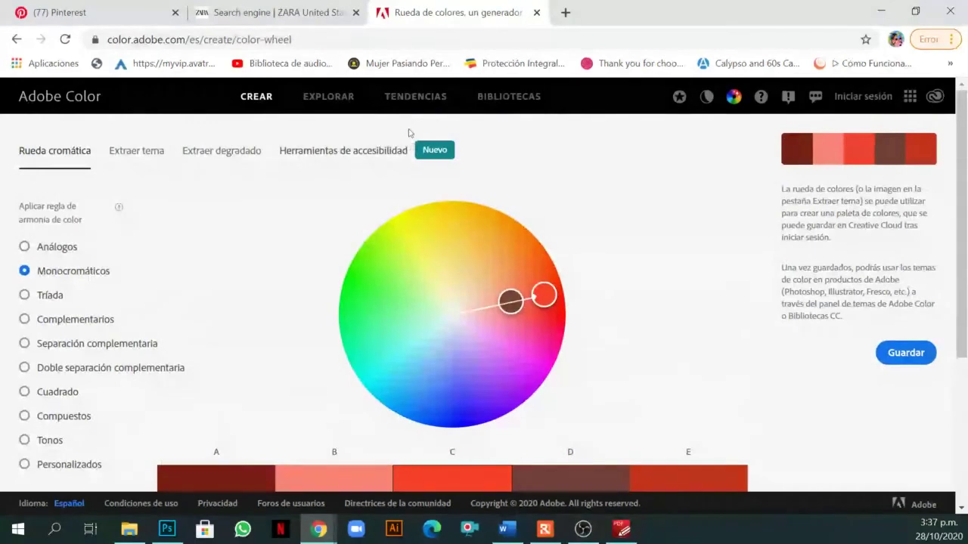
# Open the Bibliotecas section, leave its sign-in page and reopen the Adobe Color wheel from the Google results.
pyautogui.click(499, 100)
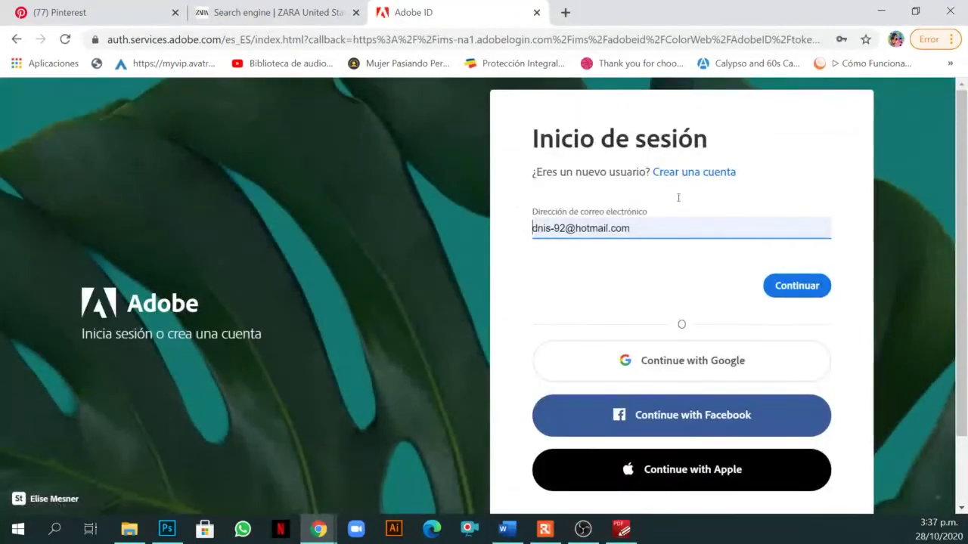
pyautogui.click(16, 40)
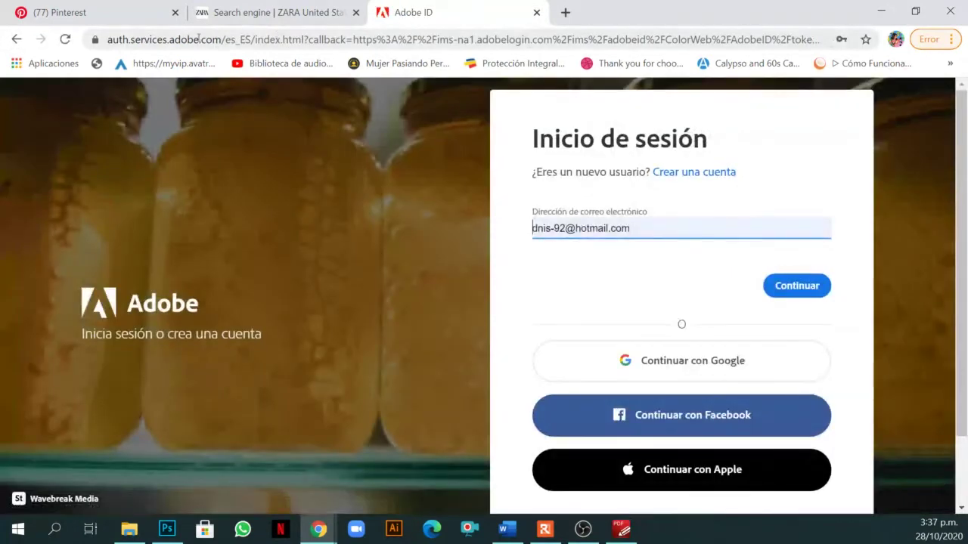
pyautogui.click(17, 39)
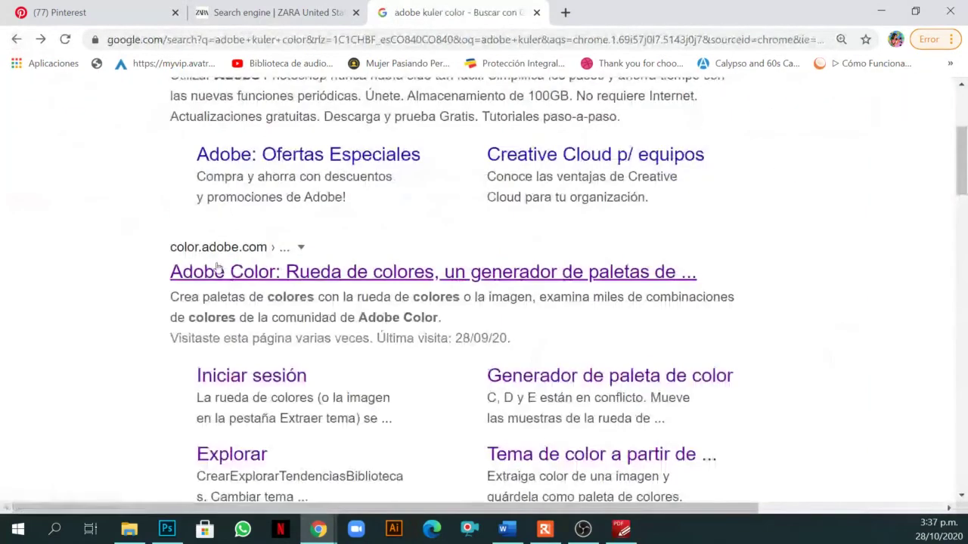
pyautogui.click(217, 268)
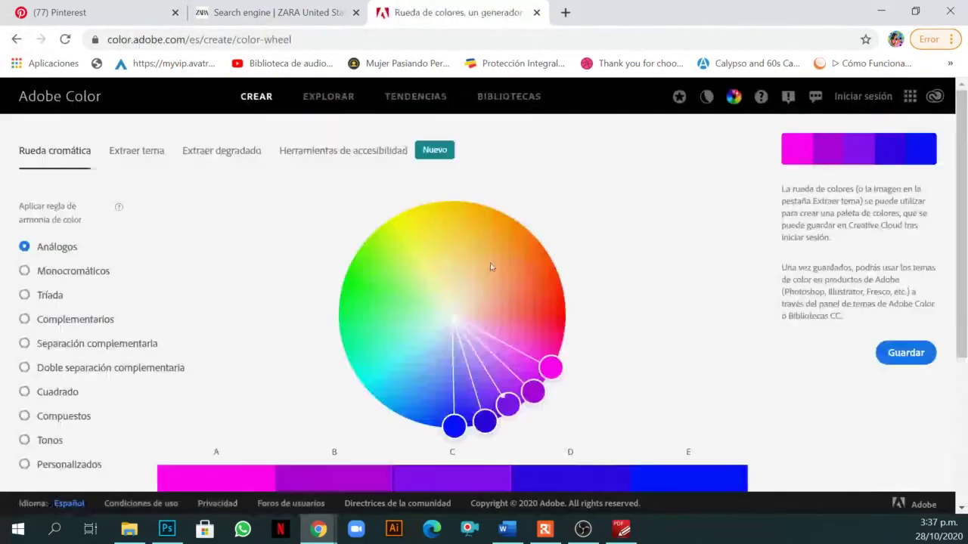
# Try the Monocromáticos and Tríada harmony rules on the default violet-based palette.
pyautogui.scroll(-2, 161, 268)
pyautogui.scroll(1, 139, 252)
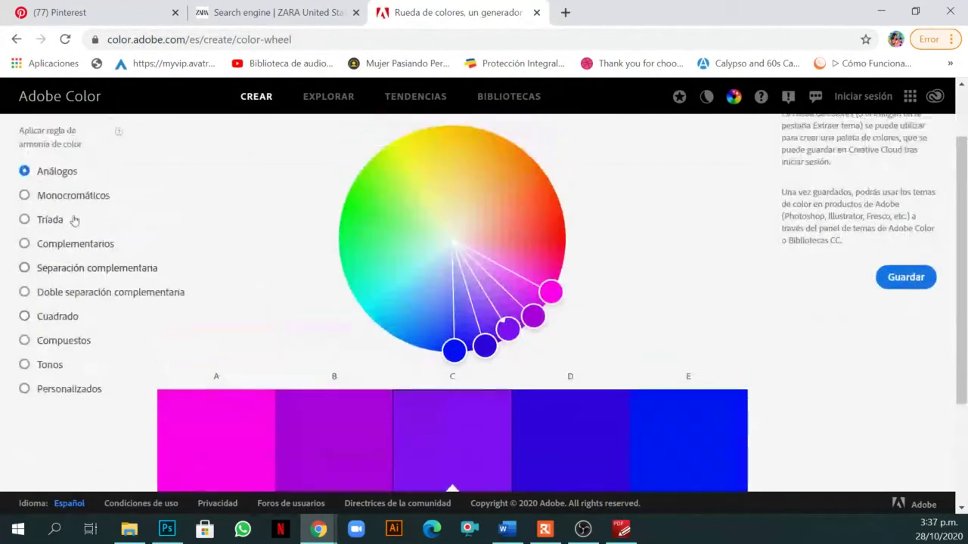
pyautogui.click(53, 199)
pyautogui.click(48, 219)
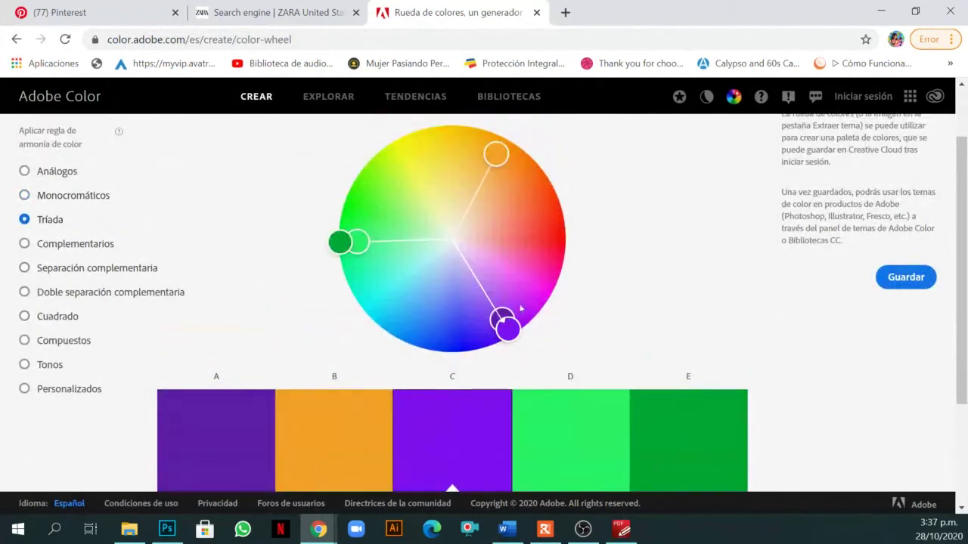
pyautogui.scroll(-1, 514, 302)
pyautogui.scroll(2, 152, 242)
# Apply the Análogos harmony rule and spread the palette around the wheel by moving its outermost magenta colour point to orange.
pyautogui.click(36, 248)
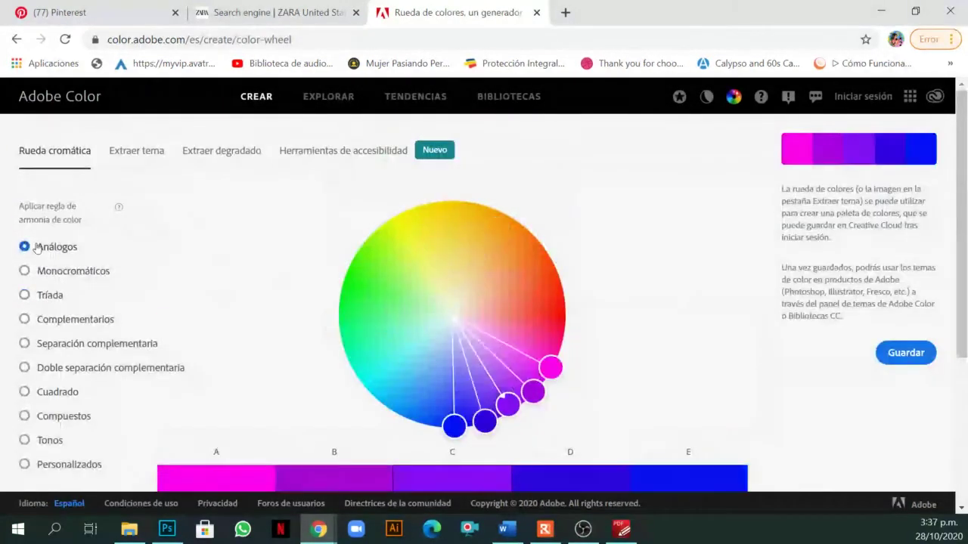
pyautogui.moveTo(546, 362); pyautogui.dragTo(544, 285)
pyautogui.scroll(-1, 537, 281)
pyautogui.scroll(-2, 537, 281)
pyautogui.scroll(1, 538, 285)
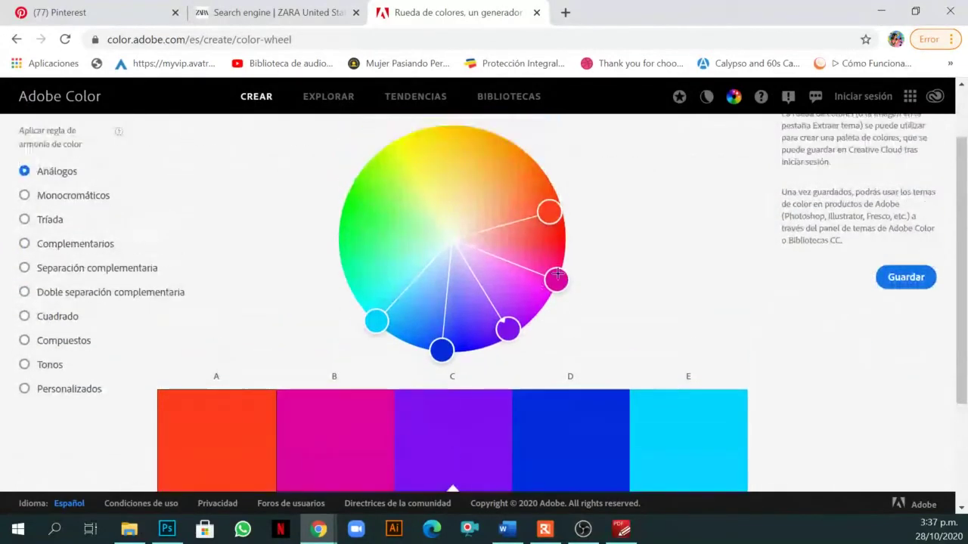
pyautogui.moveTo(550, 209)
pyautogui.mouseDown()
pyautogui.moveTo(518, 142)
pyautogui.moveTo(531, 186)
pyautogui.mouseUp()
pyautogui.scroll(-2, 546, 274)
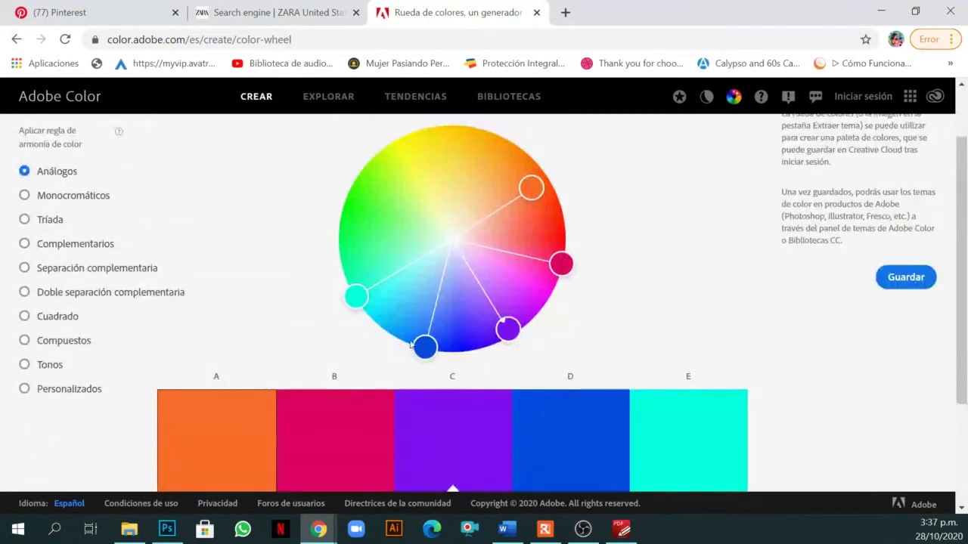
# Try widening the Análogos spread with the aqua and crimson colour points, and soften the second colour to #DB7471.
pyautogui.moveTo(355, 296); pyautogui.dragTo(344, 203)
pyautogui.moveTo(344, 251); pyautogui.dragTo(353, 286)
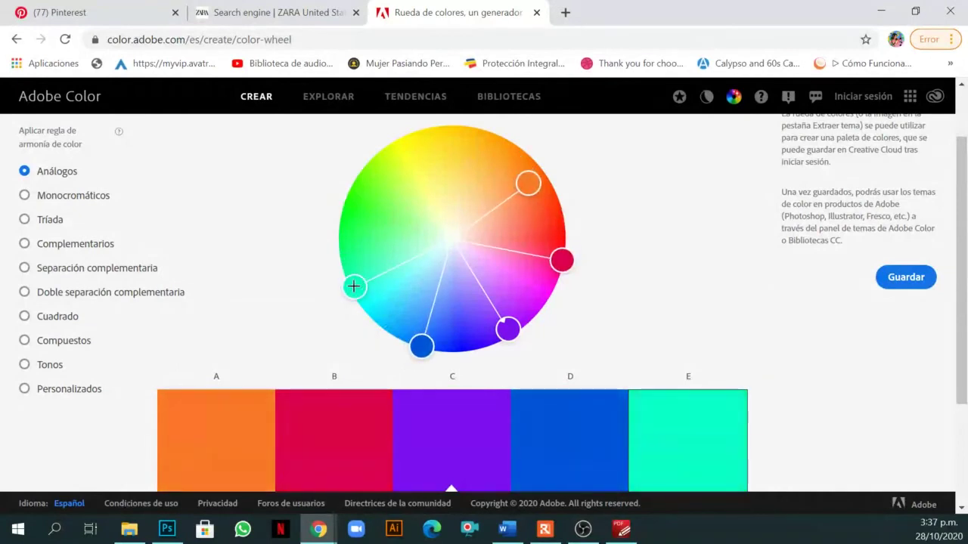
pyautogui.scroll(-1, 527, 283)
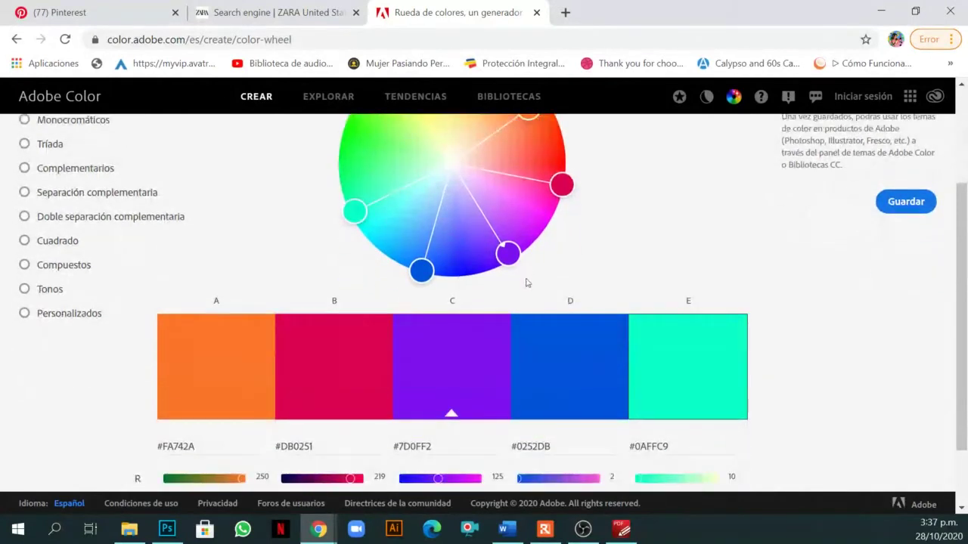
pyautogui.moveTo(565, 183); pyautogui.dragTo(576, 143)
pyautogui.scroll(2, 571, 161)
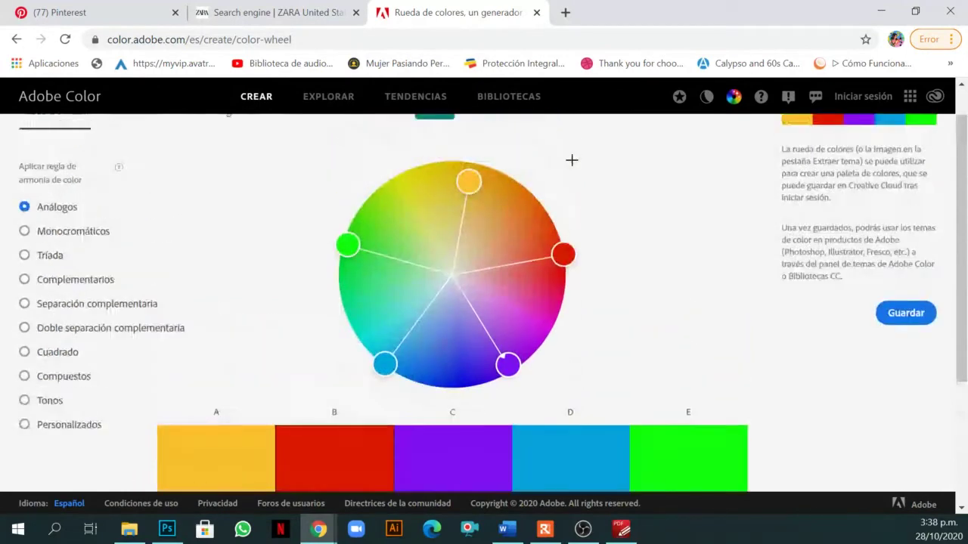
pyautogui.scroll(-1, 572, 161)
pyautogui.moveTo(547, 177)
pyautogui.mouseDown()
pyautogui.moveTo(540, 245)
pyautogui.moveTo(556, 234)
pyautogui.moveTo(589, 245)
pyautogui.moveTo(509, 236)
pyautogui.mouseUp()
pyautogui.scroll(-1, 528, 184)
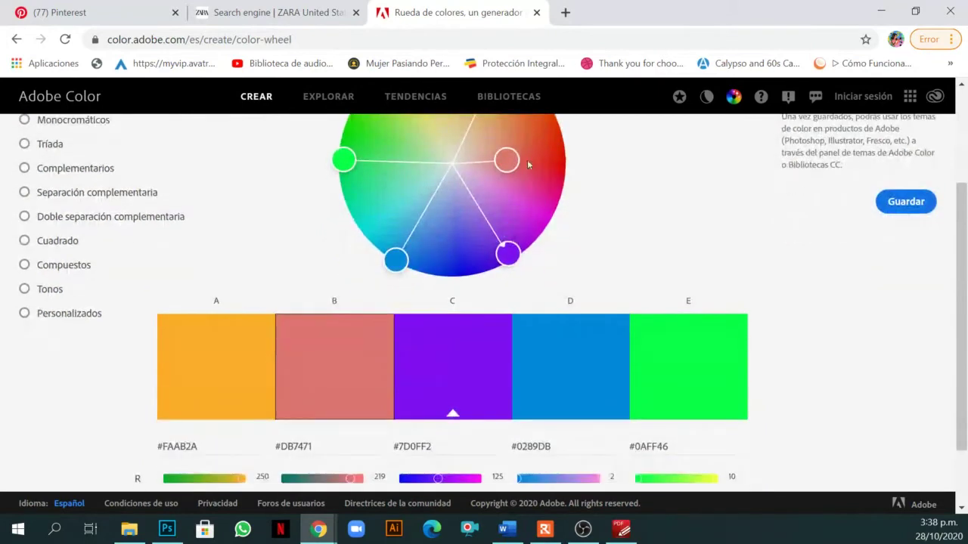
# Move the palette's second colour point to magenta #DB0080 and review the five swatches with their RGB values.
pyautogui.moveTo(522, 161)
pyautogui.mouseDown()
pyautogui.moveTo(567, 161)
pyautogui.moveTo(545, 158)
pyautogui.moveTo(564, 183)
pyautogui.moveTo(562, 202)
pyautogui.moveTo(570, 196)
pyautogui.mouseUp()
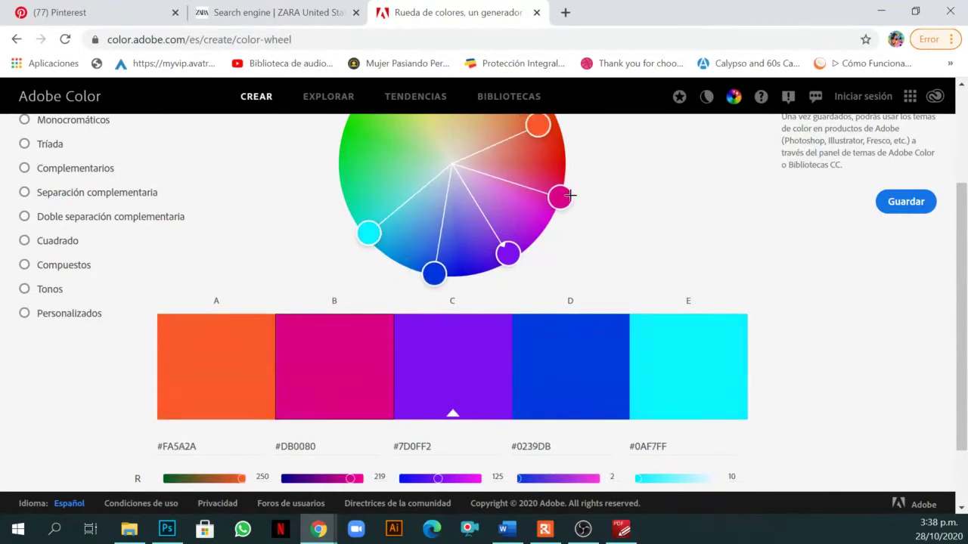
pyautogui.scroll(-1, 722, 253)
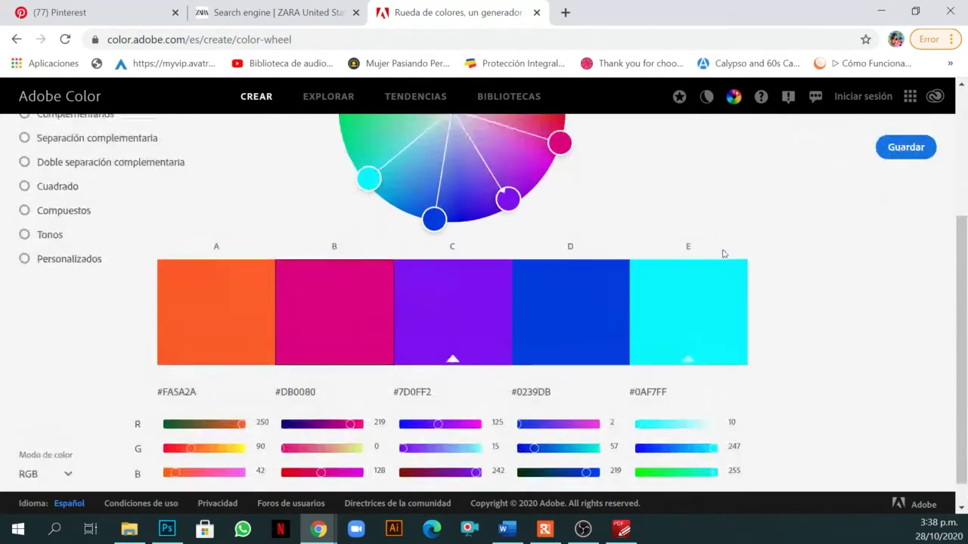
pyautogui.scroll(3, 722, 250)
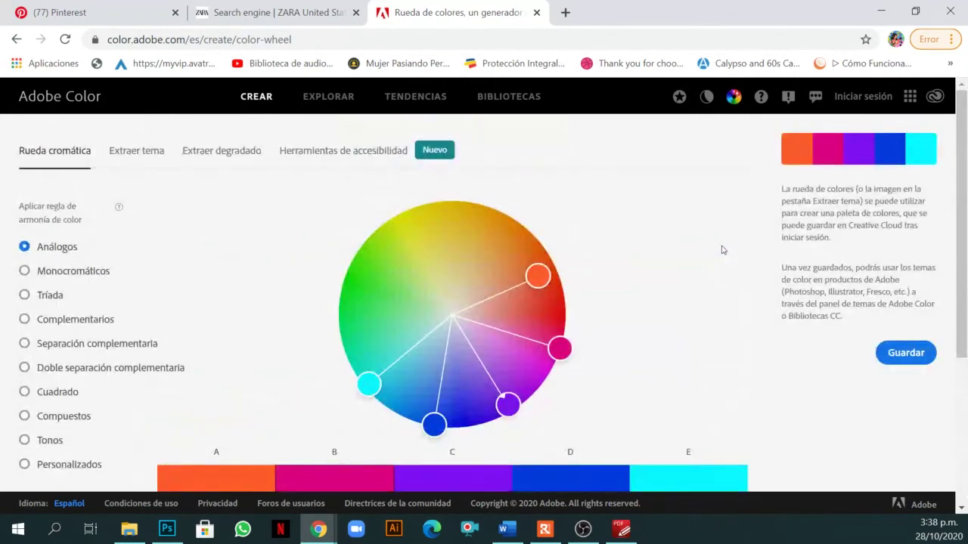
pyautogui.scroll(-3, 575, 308)
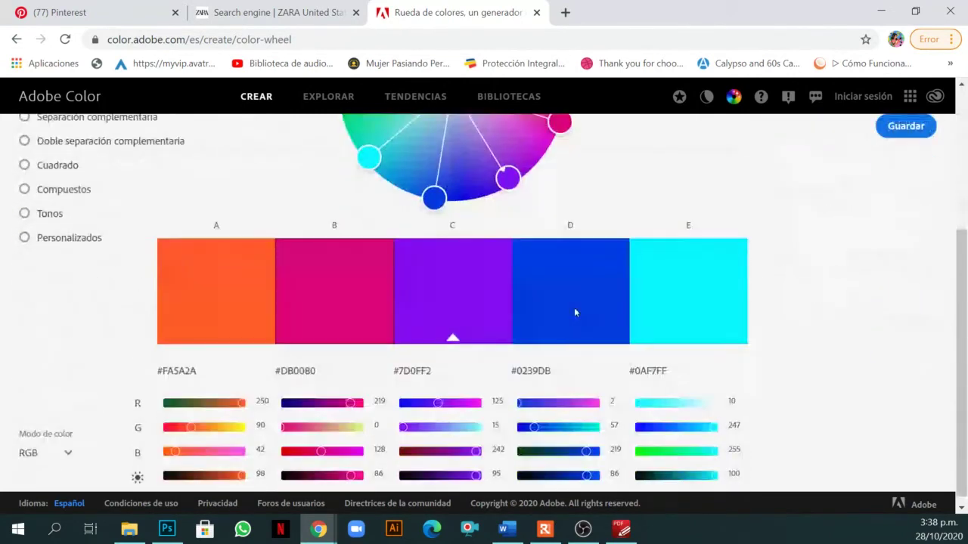
# Switch to Photoshop and paste the screenshot of the Adobe Color palette onto the guitarist canvas.
pyautogui.click(168, 529)
pyautogui.click(633, 253)
pyautogui.scroll(-1, 536, 227)
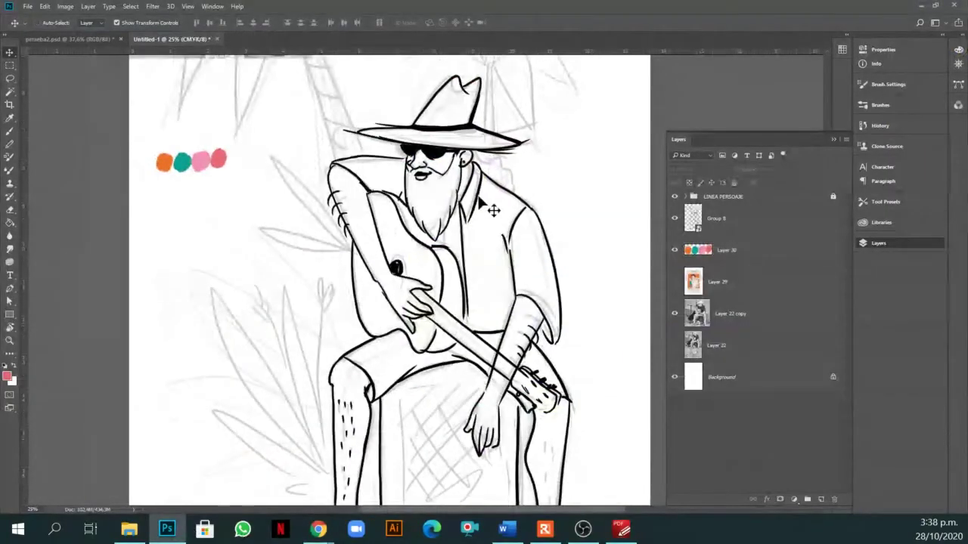
pyautogui.hotkey('ctrl', 'v')
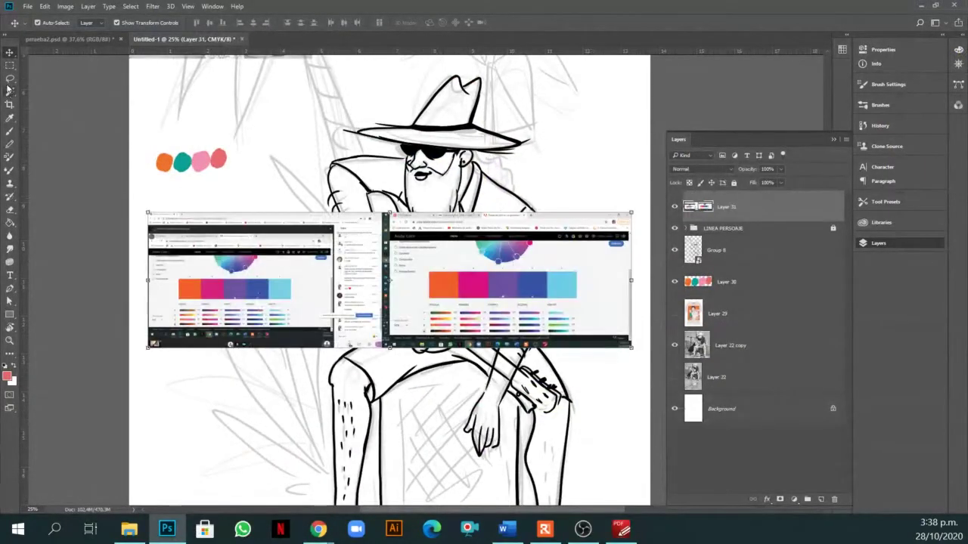
# Copy the five-colour strip from the pasted screenshot to its own layer and delete the screenshot layer.
pyautogui.click(10, 65)
pyautogui.moveTo(177, 277); pyautogui.dragTo(294, 302)
pyautogui.hotkey('ctrl', 'j')
pyautogui.press('v')
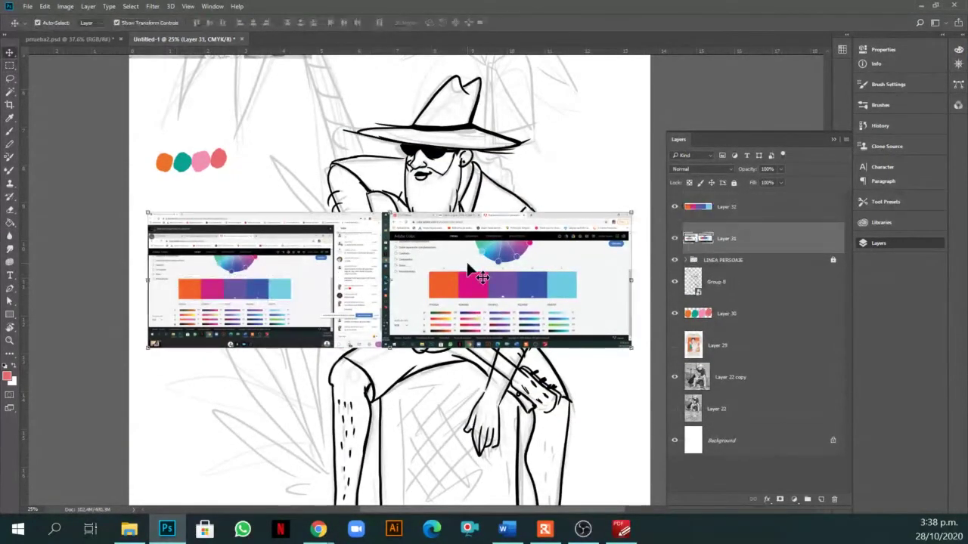
pyautogui.press('Delete')
# Move the five-colour strip to the blank area directly below the row of round colour swatches.
pyautogui.moveTo(285, 295); pyautogui.dragTo(256, 197)
pyautogui.scroll(2, 255, 196)
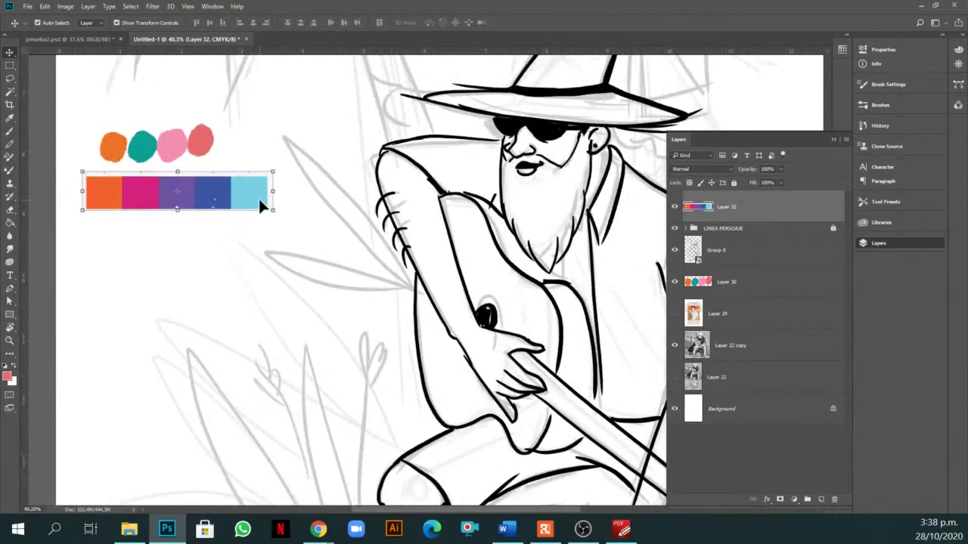
pyautogui.scroll(1, 249, 261)
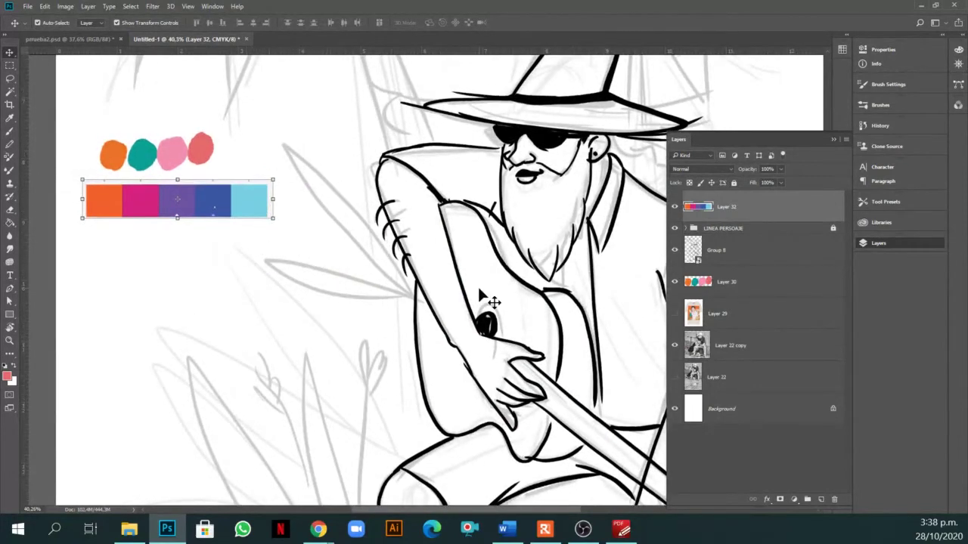
# Create a new layer, sample the strip's magenta and brighten the foreground colour to #F7298A.
pyautogui.click(821, 500)
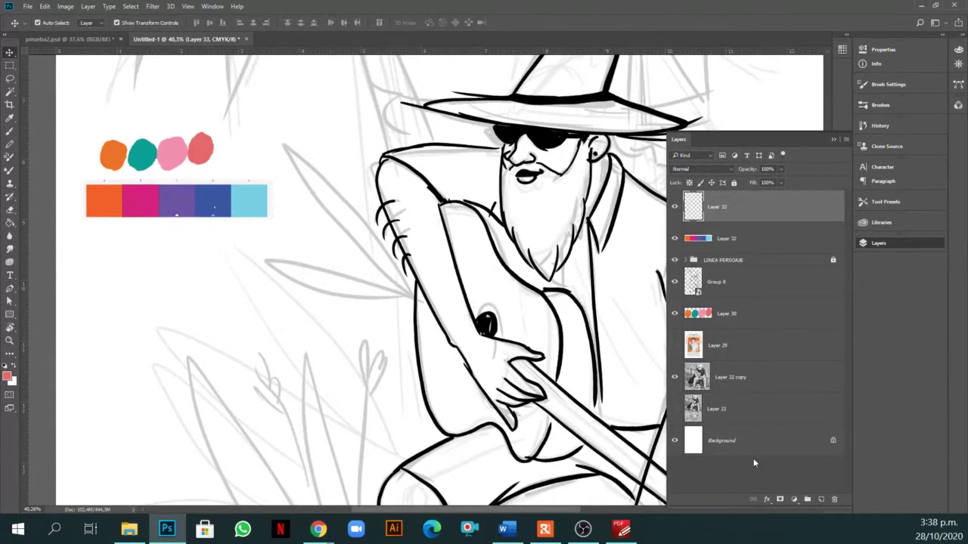
pyautogui.press('i')
pyautogui.click(148, 203)
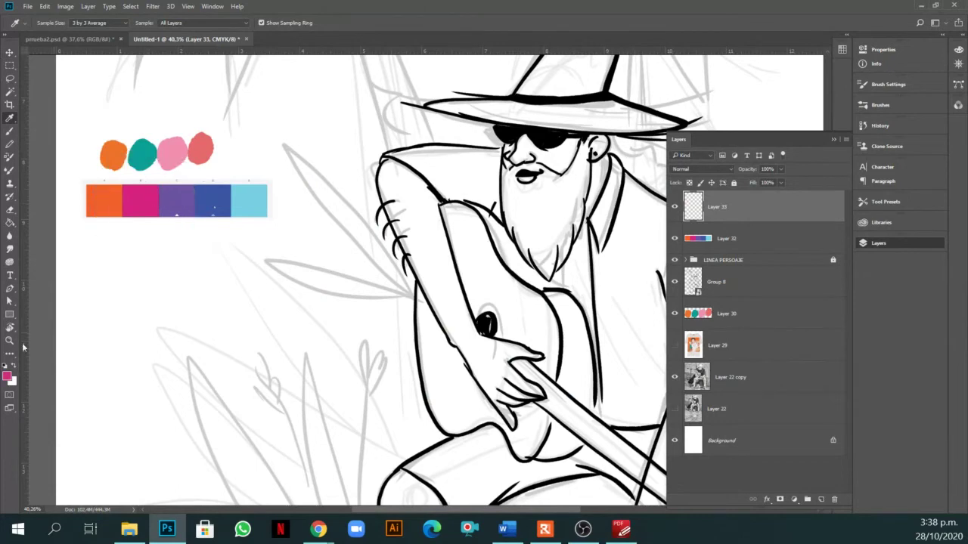
pyautogui.click(7, 376)
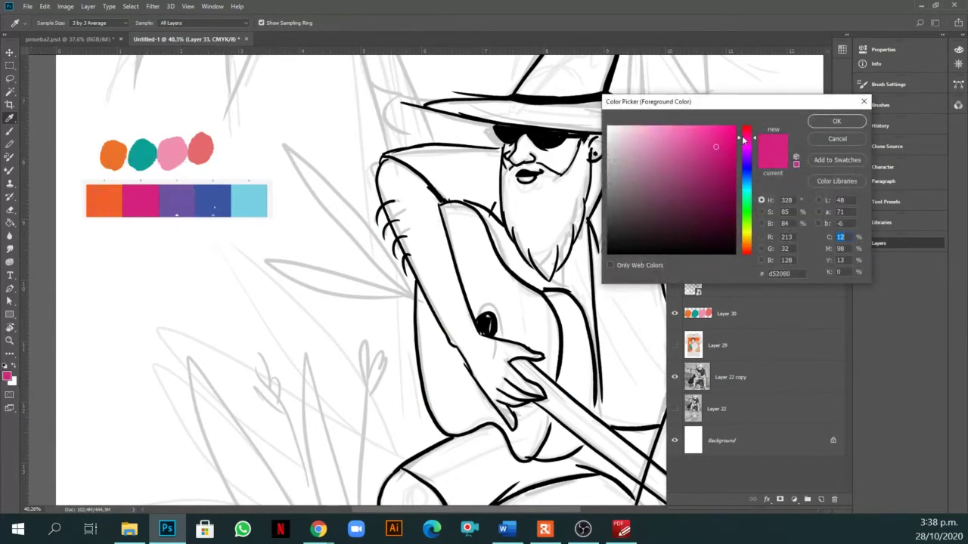
pyautogui.moveTo(724, 137); pyautogui.dragTo(714, 130)
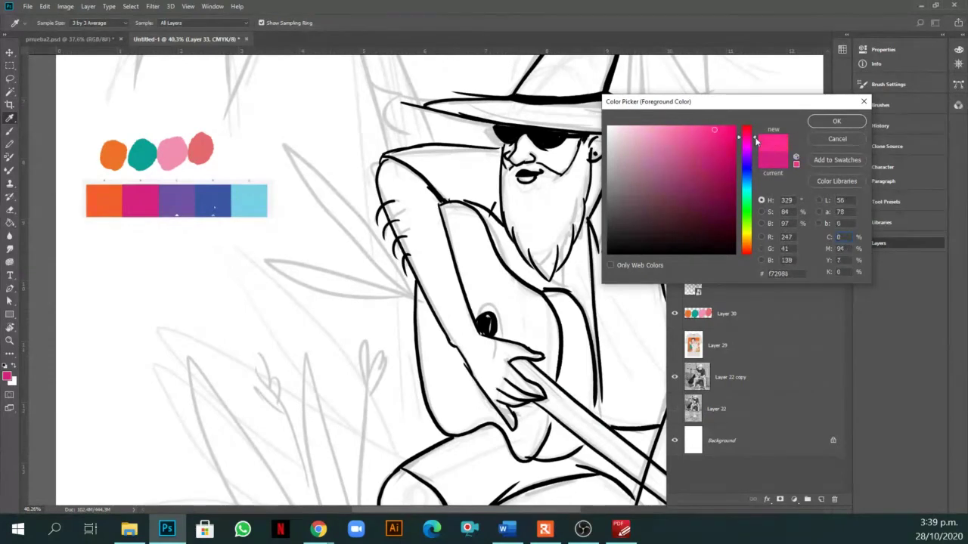
pyautogui.click(835, 123)
# Paint a round pink swatch with the Brush below the strip, and beside it one in the strip's sampled orange.
pyautogui.press('b')
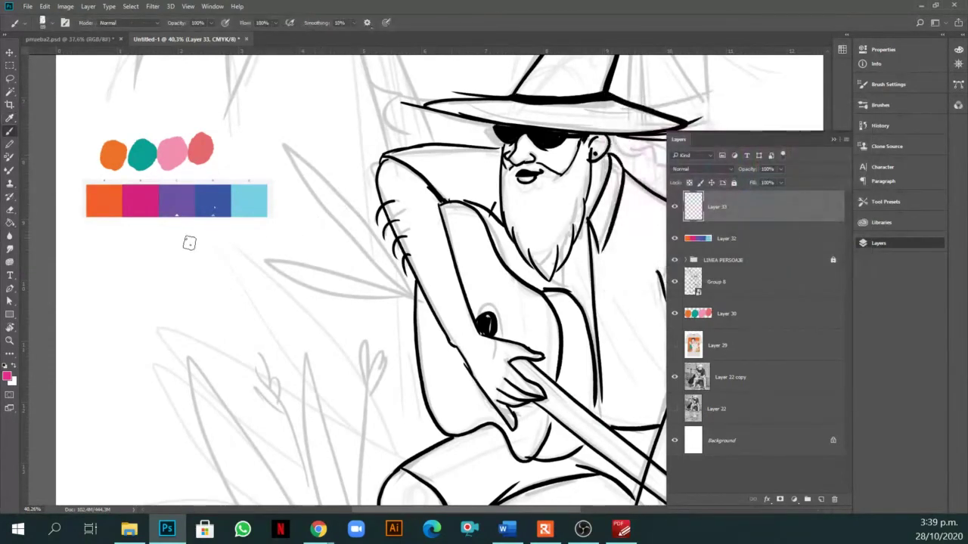
pyautogui.moveTo(95, 249); pyautogui.dragTo(104, 251)
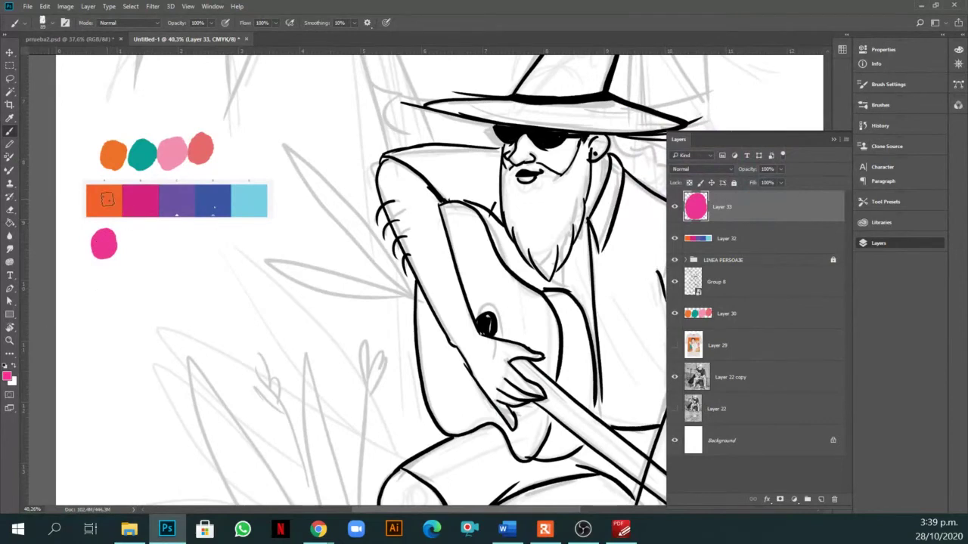
pyautogui.keyDown('alt'); pyautogui.click(106, 199); pyautogui.keyUp('alt')
pyautogui.moveTo(133, 237); pyautogui.dragTo(134, 239)
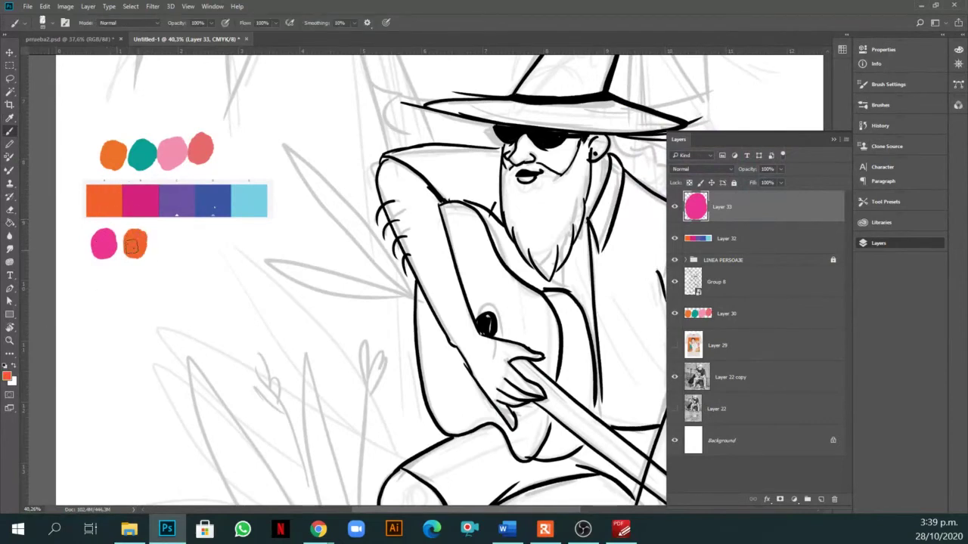
# Try a lighter orange, #FC7F42, as a swatch beside the orange one, and undo the stroke.
pyautogui.click(8, 377)
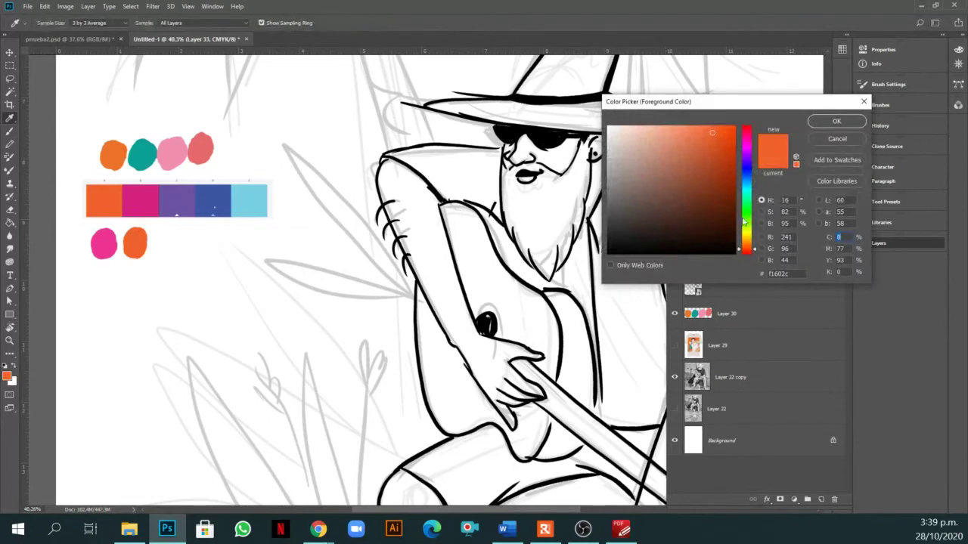
pyautogui.moveTo(740, 250); pyautogui.dragTo(743, 243)
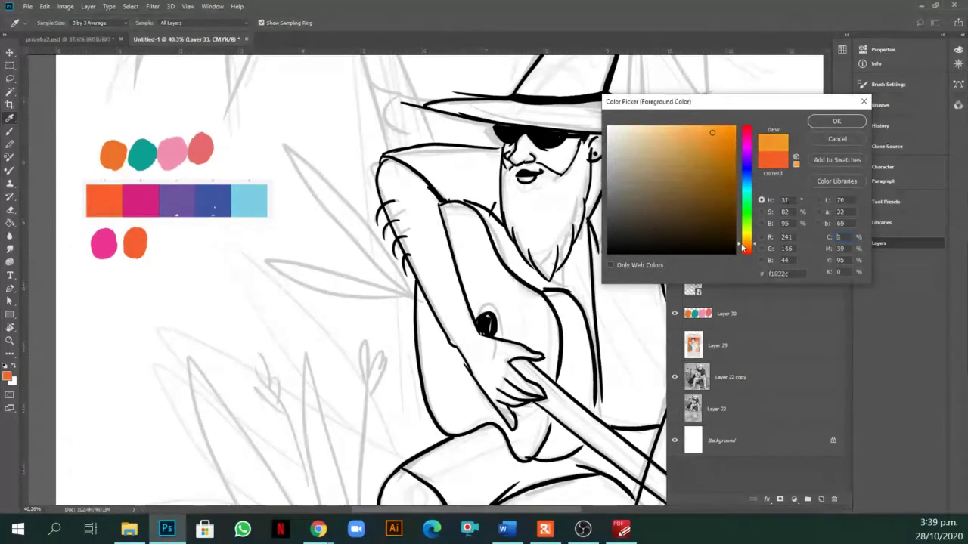
pyautogui.moveTo(698, 129); pyautogui.dragTo(702, 127)
pyautogui.moveTo(754, 243); pyautogui.dragTo(755, 252)
pyautogui.click(827, 123)
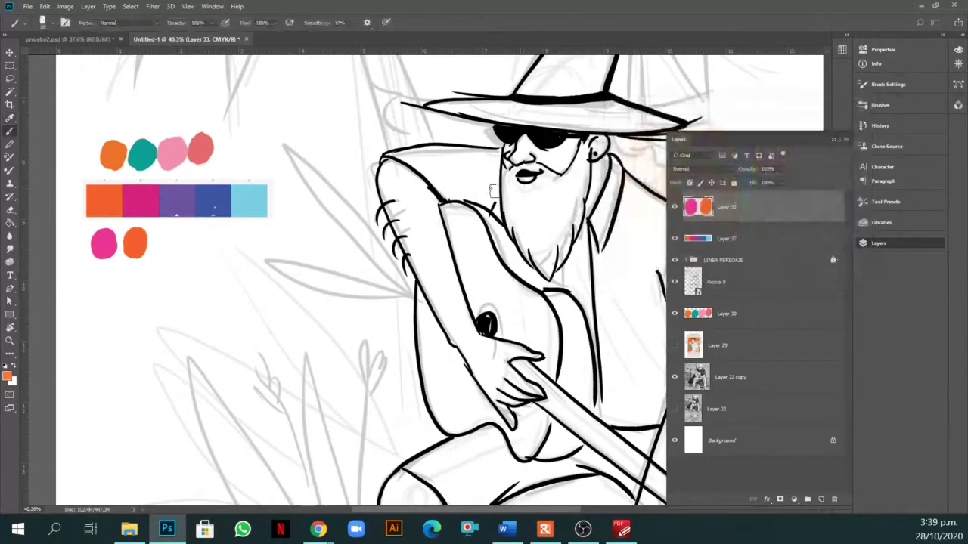
pyautogui.moveTo(159, 237); pyautogui.dragTo(151, 250)
pyautogui.hotkey('ctrl', 'z')
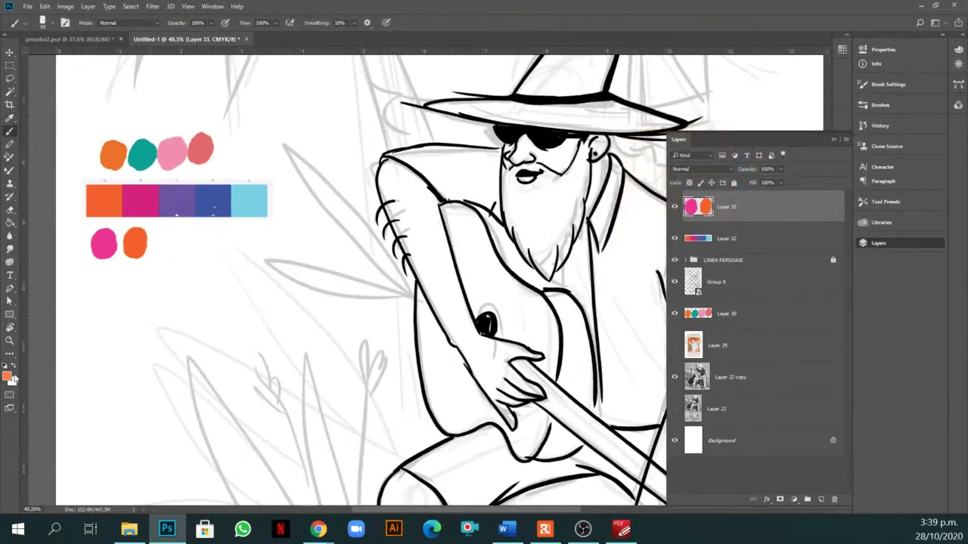
# Shift the foreground colour to yellow-orange #FCB842 and paint a round swatch overlapping the orange one.
pyautogui.click(7, 375)
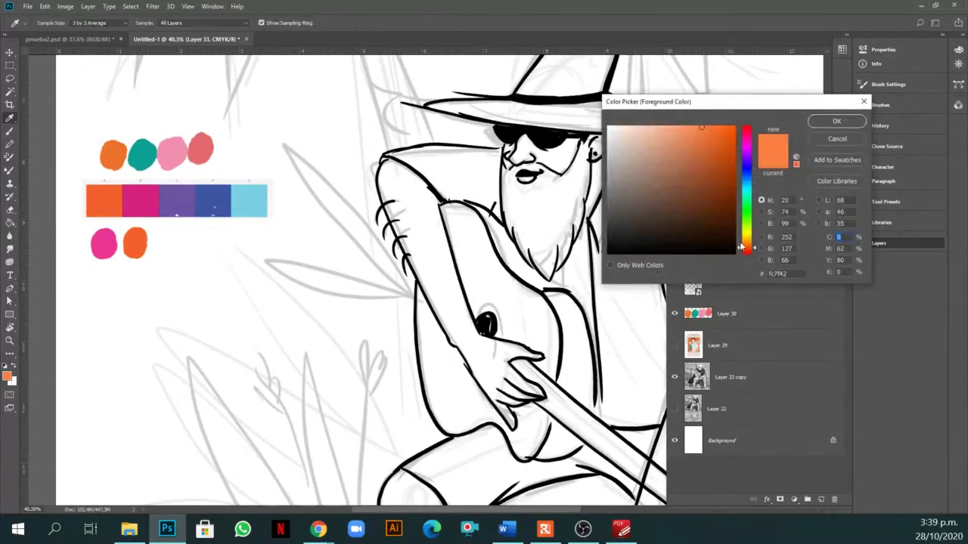
pyautogui.moveTo(741, 247); pyautogui.dragTo(743, 243)
pyautogui.click(836, 121)
pyautogui.moveTo(149, 239); pyautogui.dragTo(159, 250)
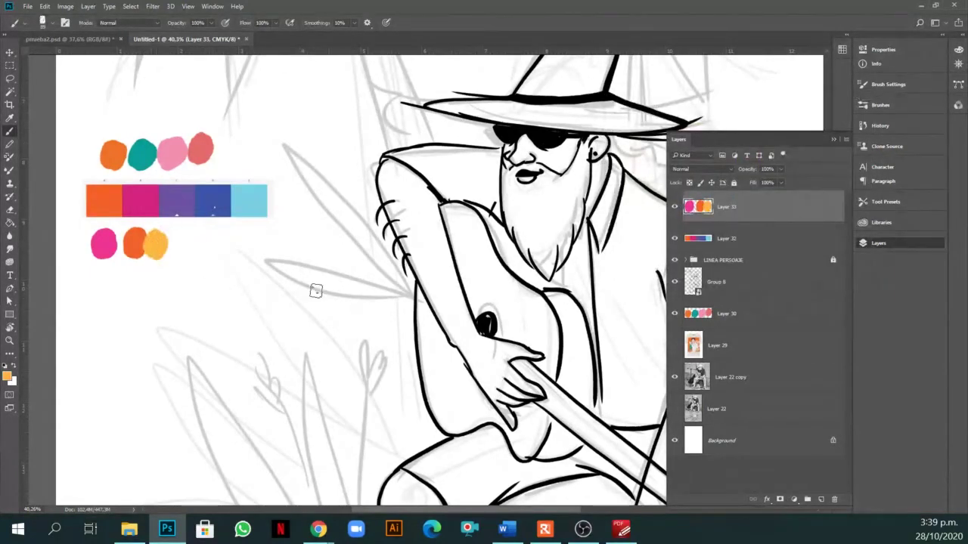
# Set the foreground colour to turquoise #42FCD7 and paint a round swatch with the Brush beside the yellow-orange one.
pyautogui.scroll(-1, 270, 255)
pyautogui.scroll(-1, 265, 262)
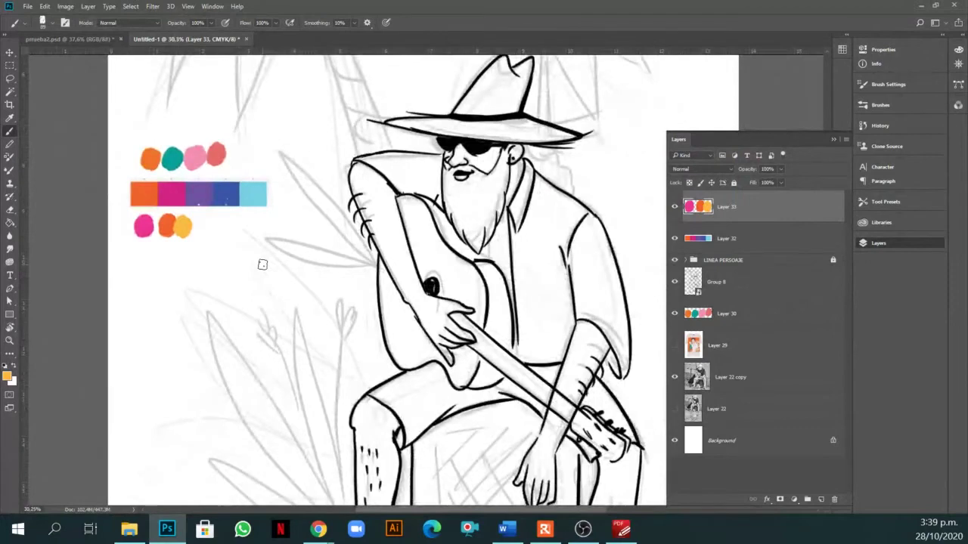
pyautogui.click(9, 376)
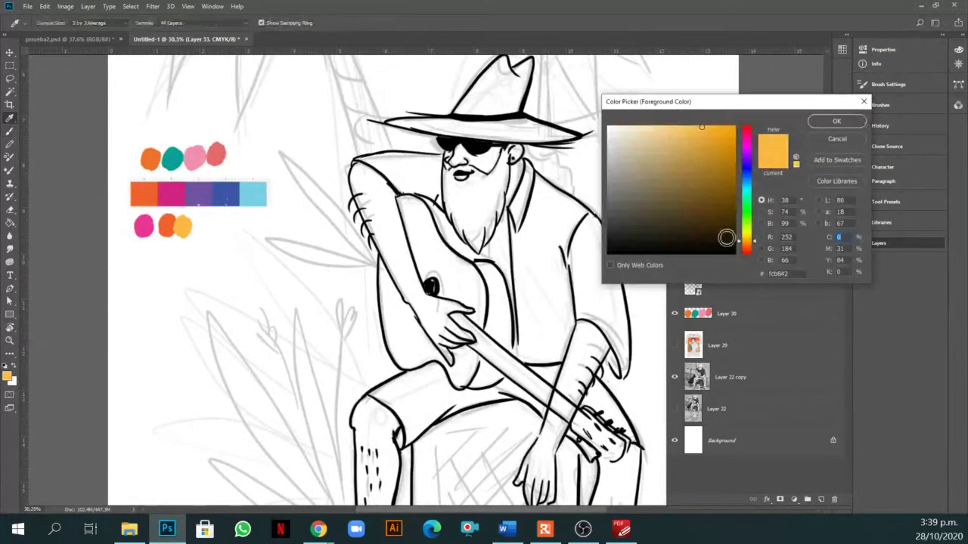
pyautogui.click(749, 196)
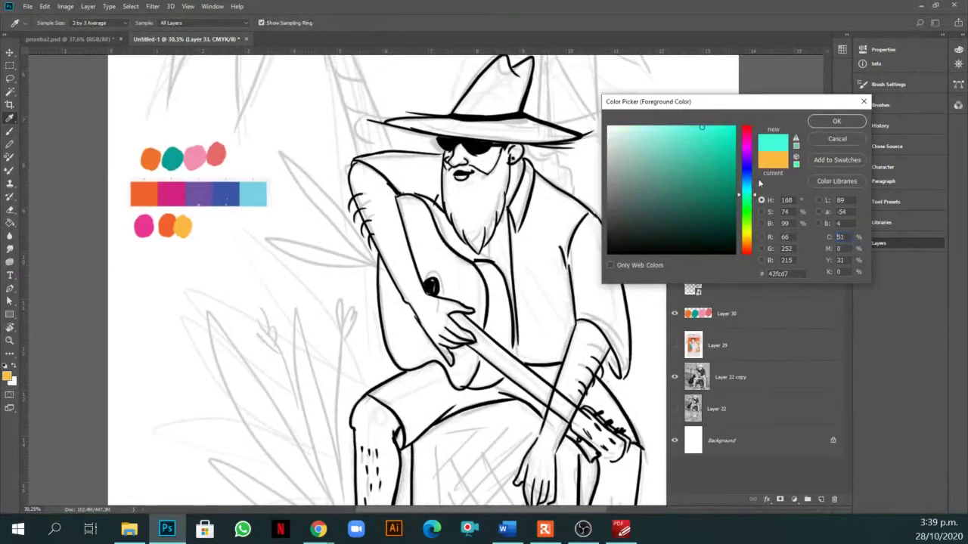
pyautogui.click(836, 120)
pyautogui.press('b')
pyautogui.moveTo(202, 220)
pyautogui.mouseDown()
pyautogui.moveTo(201, 231)
pyautogui.moveTo(208, 227)
pyautogui.mouseUp()
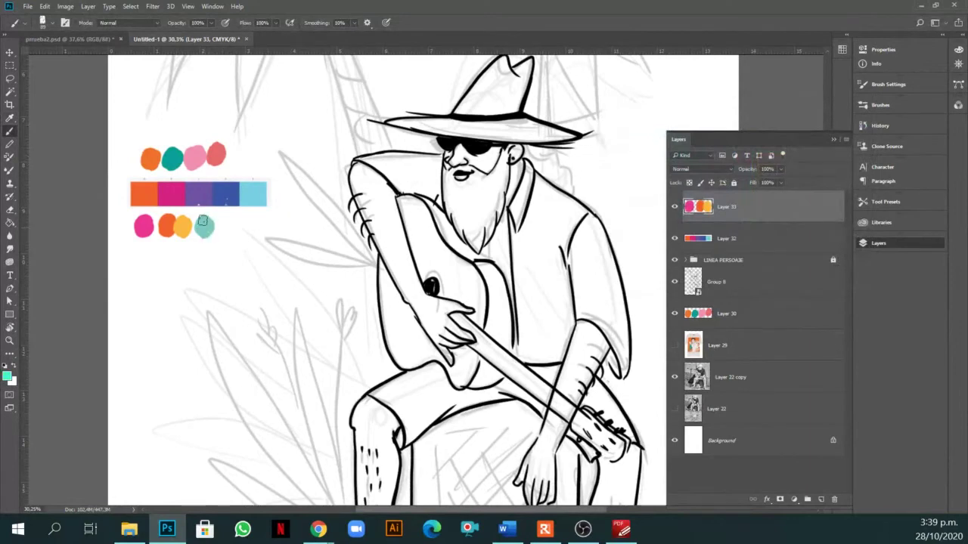
# Try a greener tone, #42FCA7, over the turquoise swatch and undo the stroke.
pyautogui.click(9, 378)
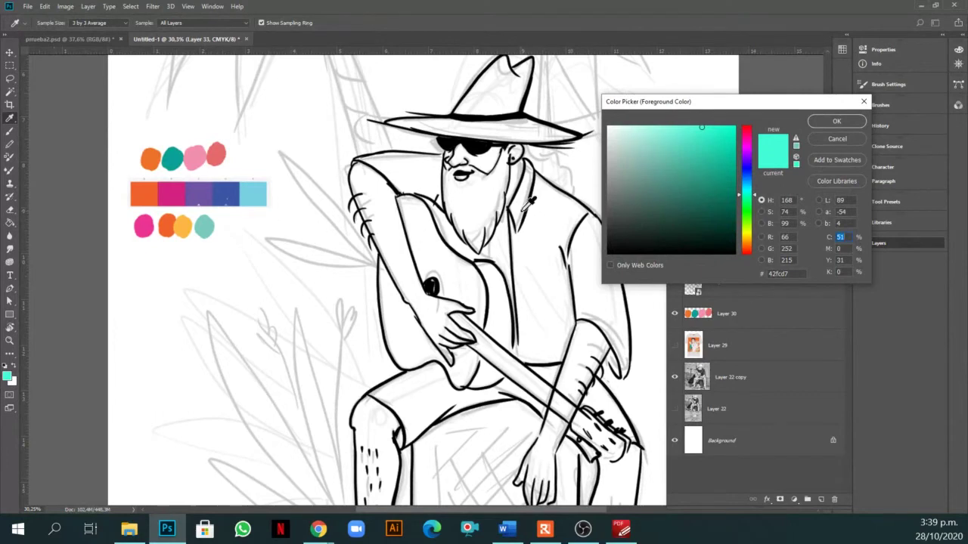
pyautogui.click(741, 206)
pyautogui.moveTo(741, 208); pyautogui.dragTo(741, 201)
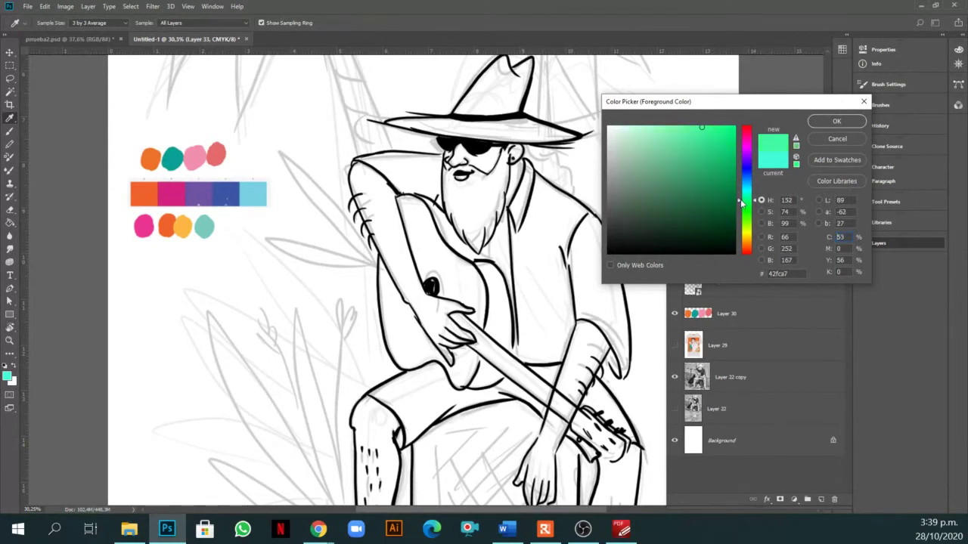
pyautogui.click(836, 120)
pyautogui.moveTo(204, 228); pyautogui.dragTo(206, 227)
pyautogui.hotkey('ctrl', 'z')
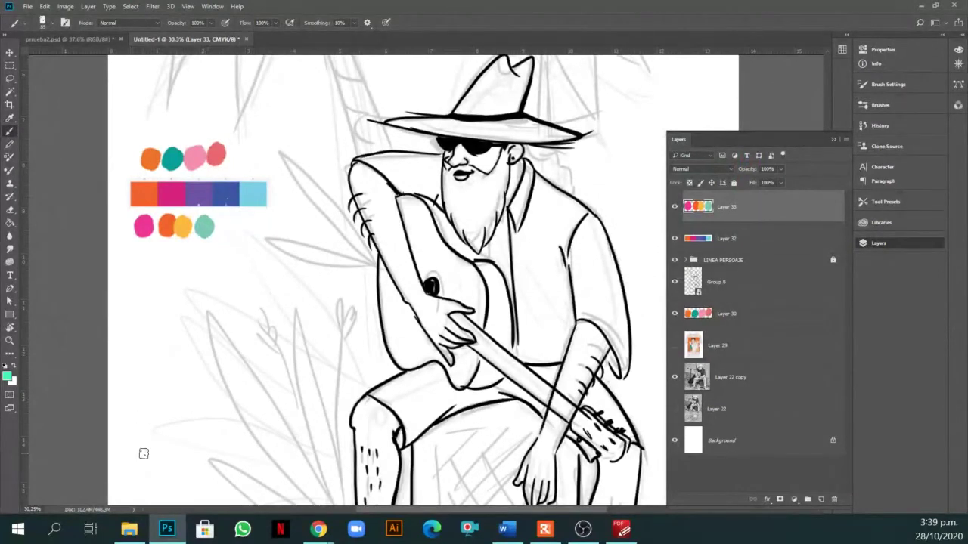
# Enlarge the lower row of painted swatches to about 119%.
pyautogui.press('v')
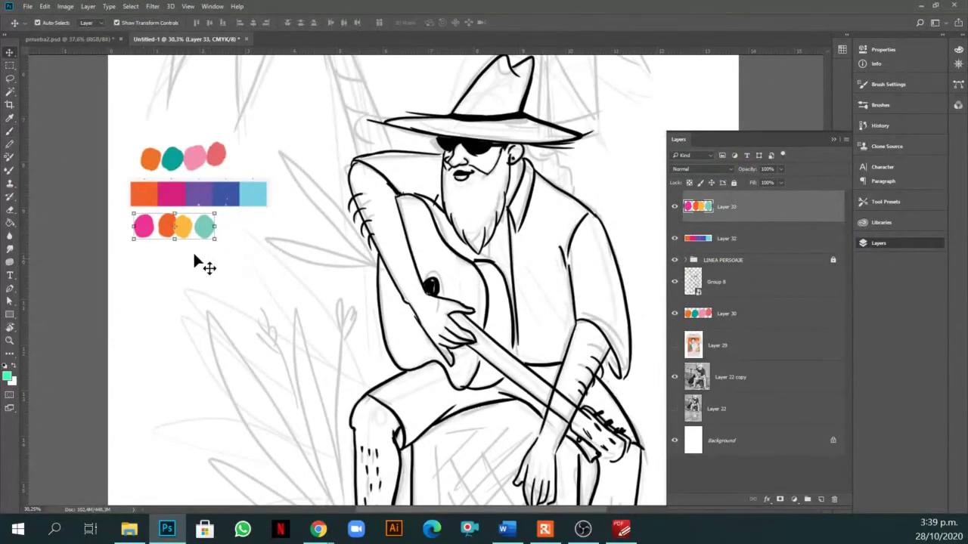
pyautogui.moveTo(215, 240); pyautogui.dragTo(229, 248)
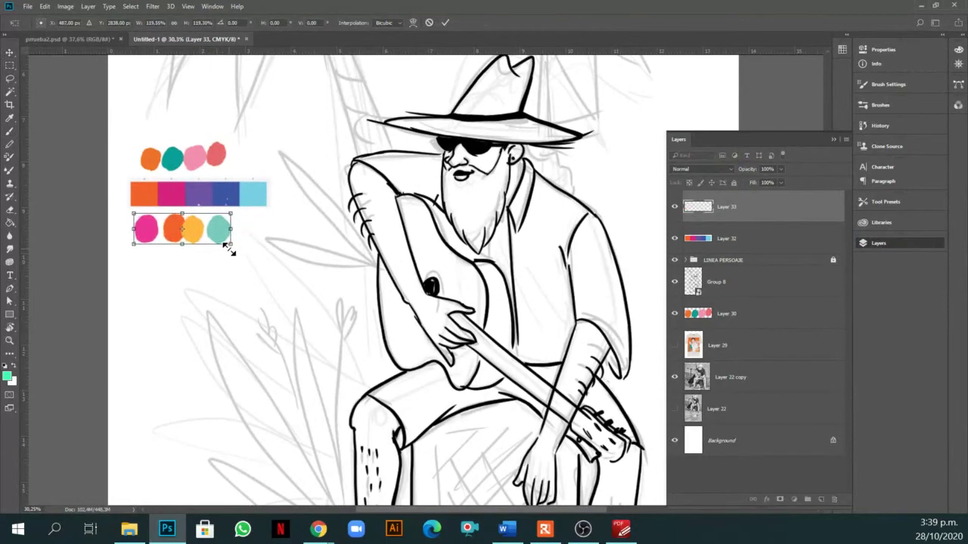
pyautogui.press('Return')
# Create a new empty layer directly above Layer 30, beneath the line art.
pyautogui.scroll(-2, 325, 178)
pyautogui.keyDown('alt'); pyautogui.scroll(-1, 346, 195); pyautogui.keyUp('alt')
pyautogui.keyDown('alt'); pyautogui.scroll(-1, 344, 195); pyautogui.keyUp('alt')
pyautogui.hscroll(2, 557, 255)
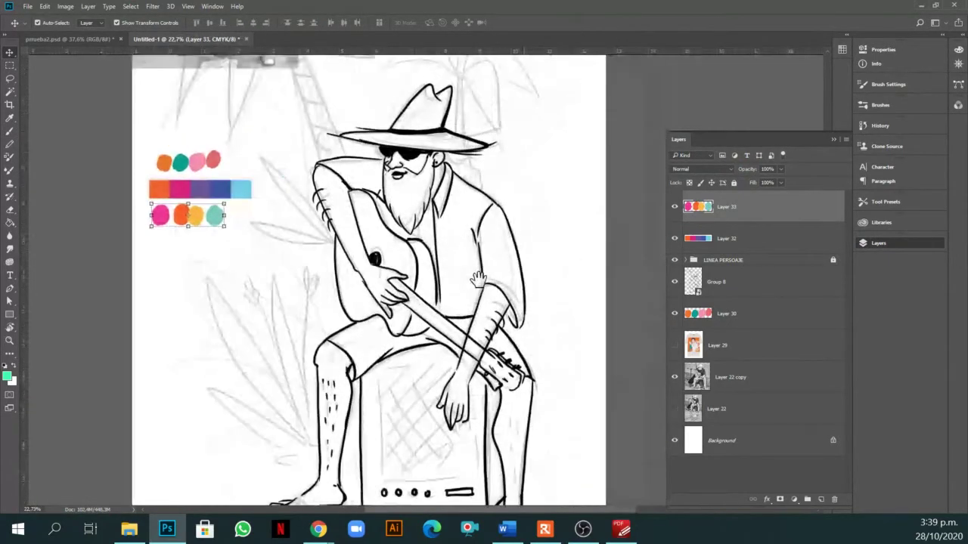
pyautogui.keyDown('alt'); pyautogui.scroll(-1, 486, 282); pyautogui.keyUp('alt')
pyautogui.click(722, 321)
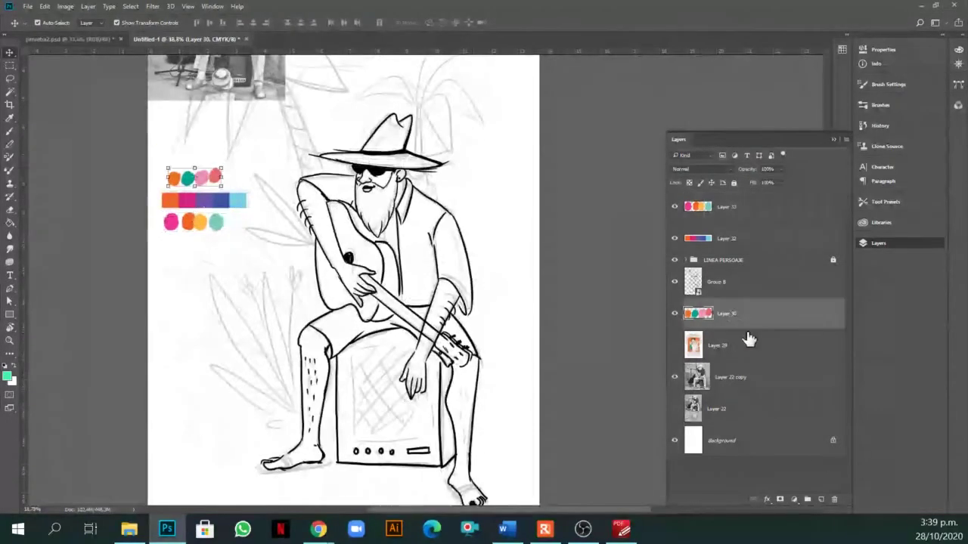
pyautogui.click(822, 500)
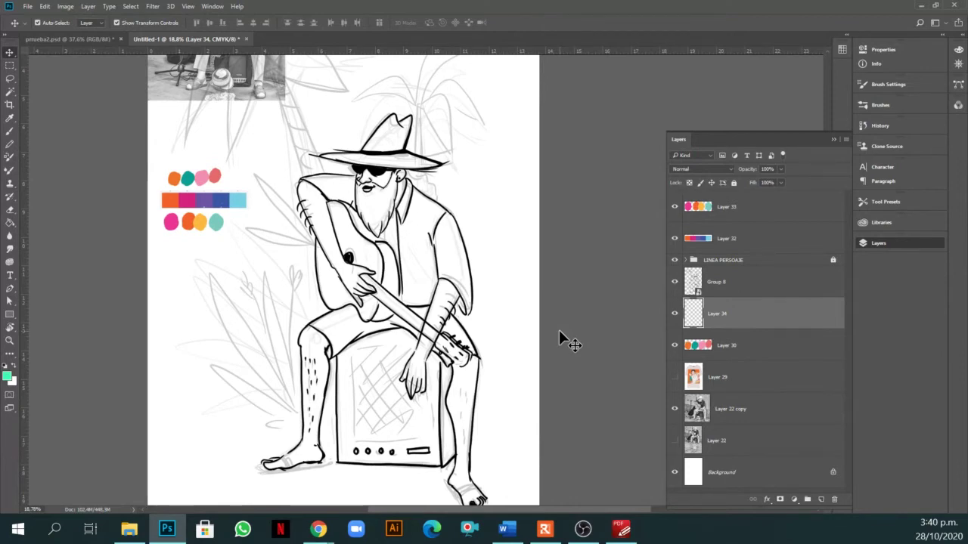
# Outline the guitarist's shirt with the Lasso, fill it with pink sampled from the palette, and deselect it.
pyautogui.press('l')
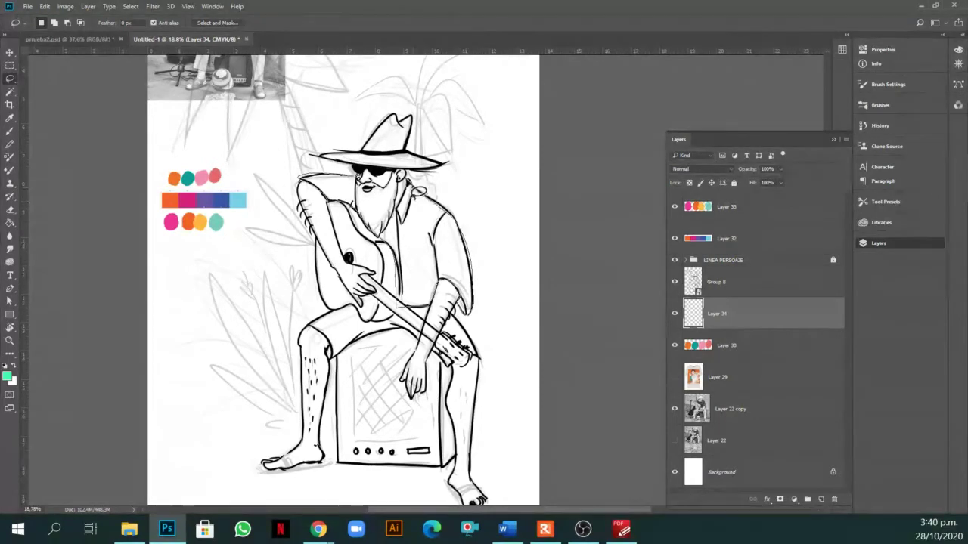
pyautogui.moveTo(407, 293)
pyautogui.mouseDown()
pyautogui.moveTo(407, 416)
pyautogui.moveTo(458, 322)
pyautogui.moveTo(446, 272)
pyautogui.mouseUp()
pyautogui.press('i')
pyautogui.click(186, 200)
pyautogui.press('g')
pyautogui.click(423, 267)
pyautogui.hotkey('ctrl', 'd')
# Erase the pink spilling past the shirt's outline between the beard and the guitar.
pyautogui.press('e')
pyautogui.moveTo(381, 247); pyautogui.dragTo(389, 269)
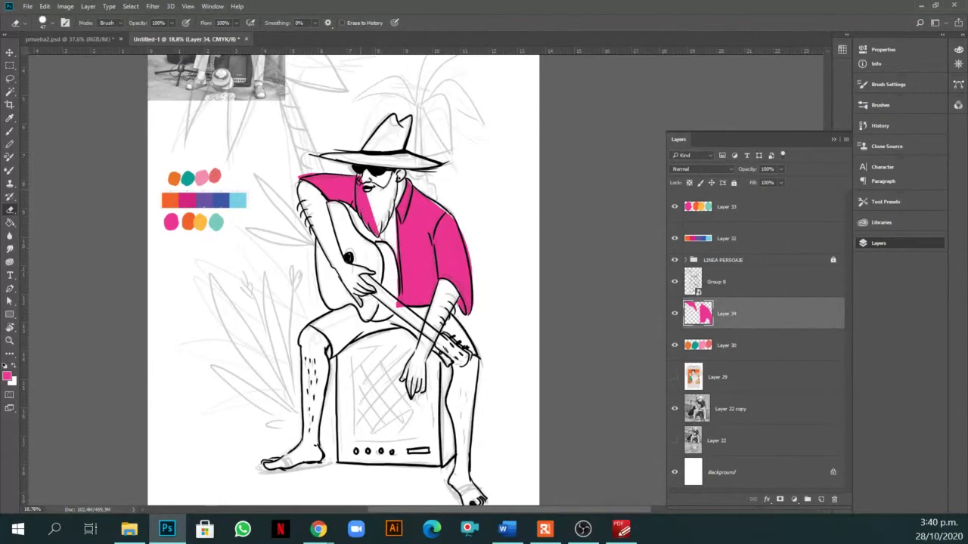
# On a new layer beneath the pink shirt layer, outline the man's shorts and fill them with the palette's yellow-orange.
pyautogui.press('b')
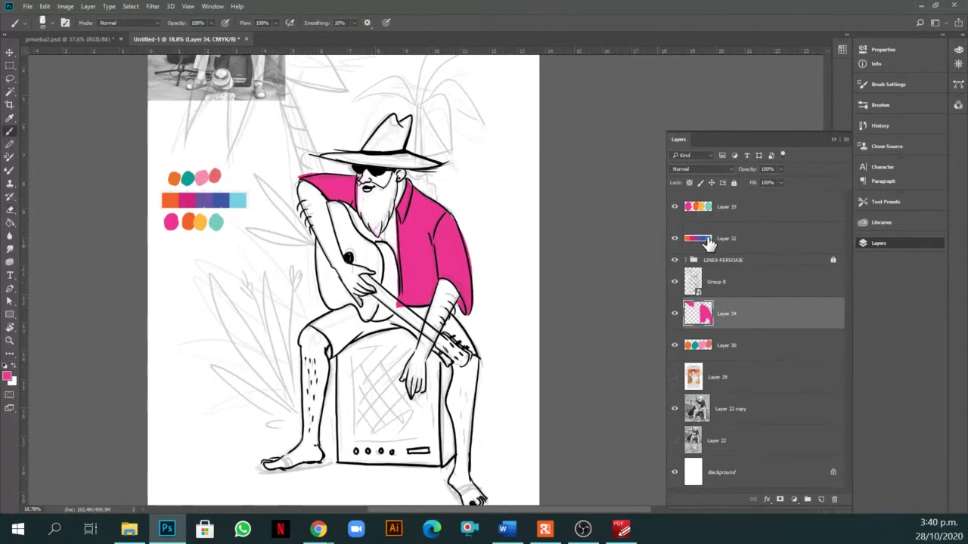
pyautogui.click(746, 346)
pyautogui.click(821, 500)
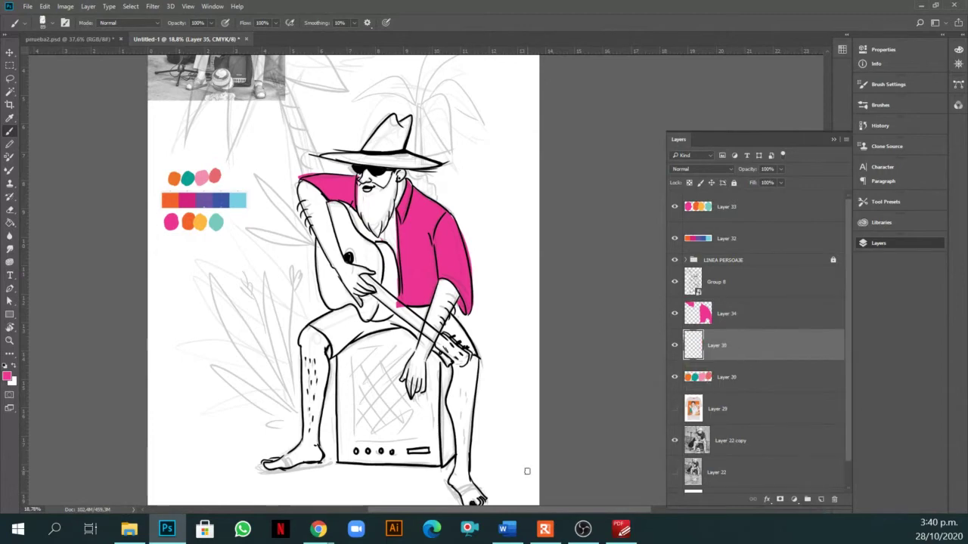
pyautogui.press('l')
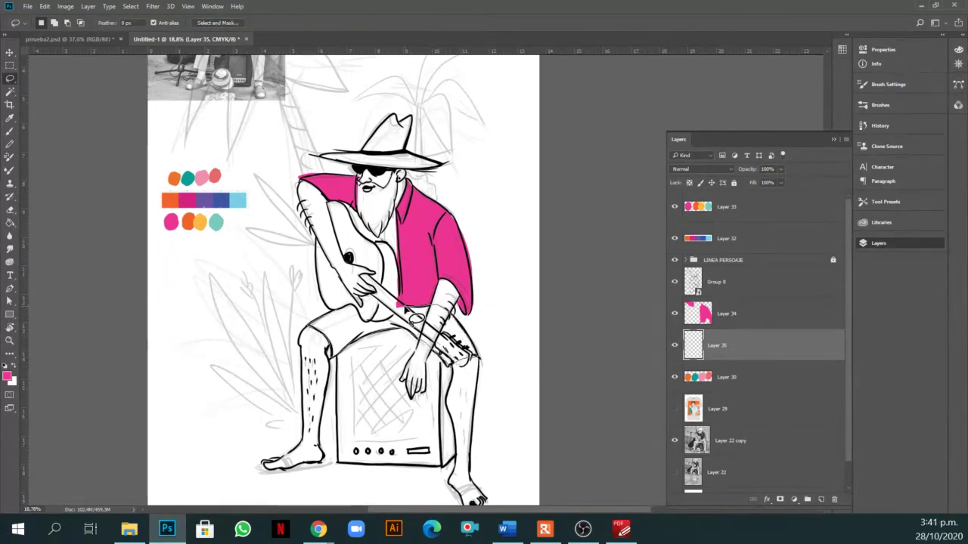
pyautogui.press('i')
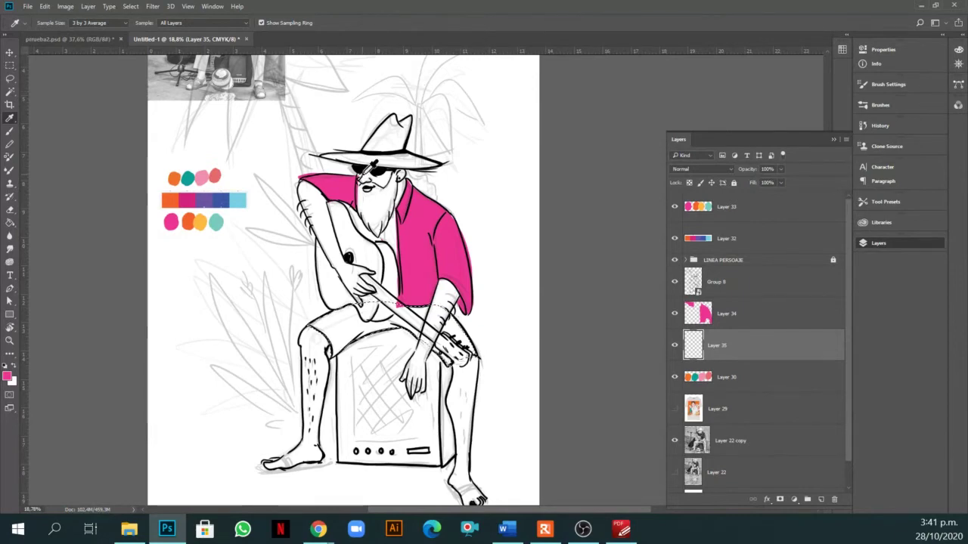
pyautogui.press('g')
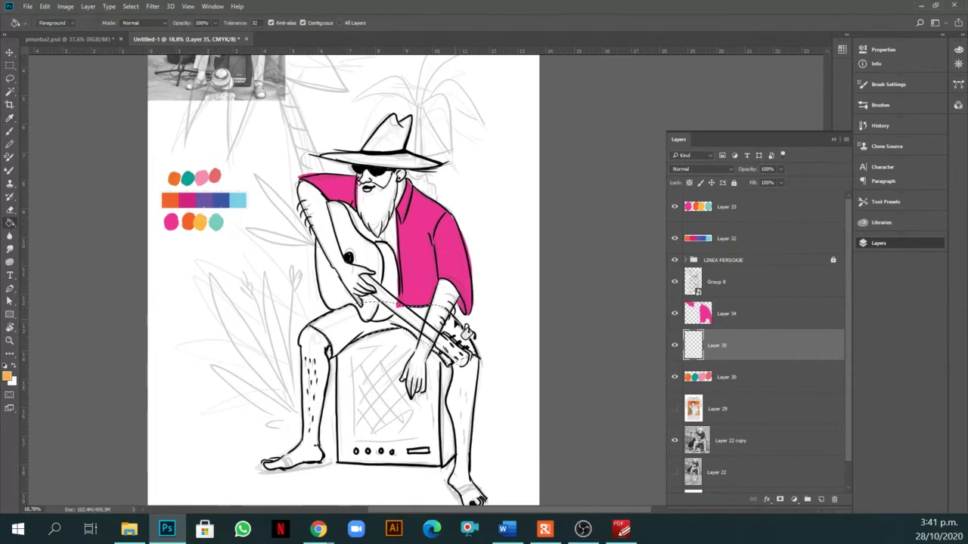
pyautogui.click(424, 325)
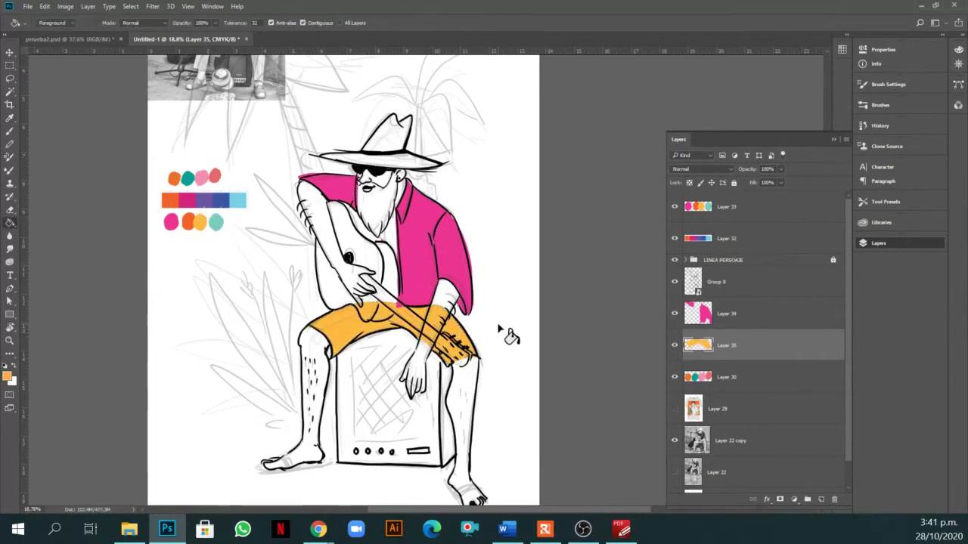
# Add a new layer beneath the shorts layer and select the man's legs, arms and face with the Lasso.
pyautogui.press('l')
pyautogui.click(732, 377)
pyautogui.click(819, 500)
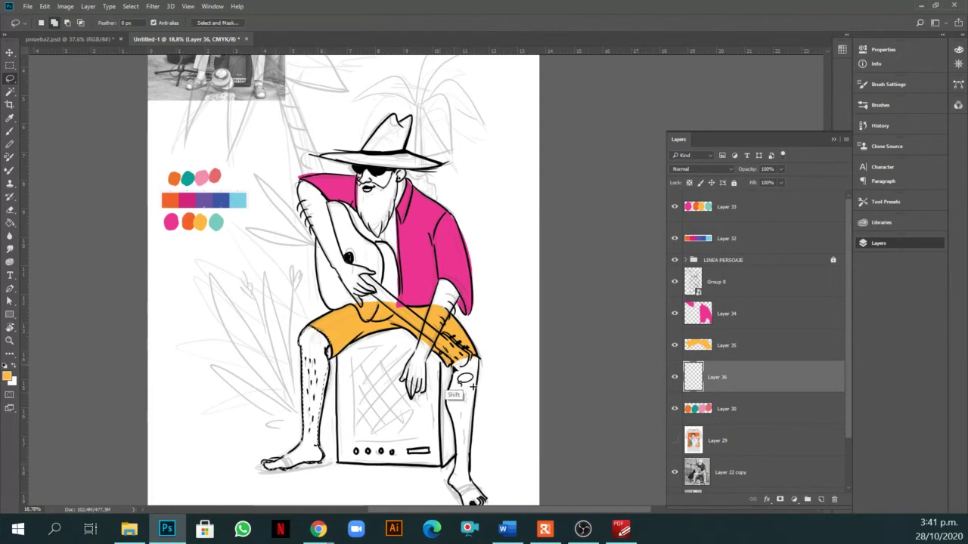
pyautogui.press('shift')
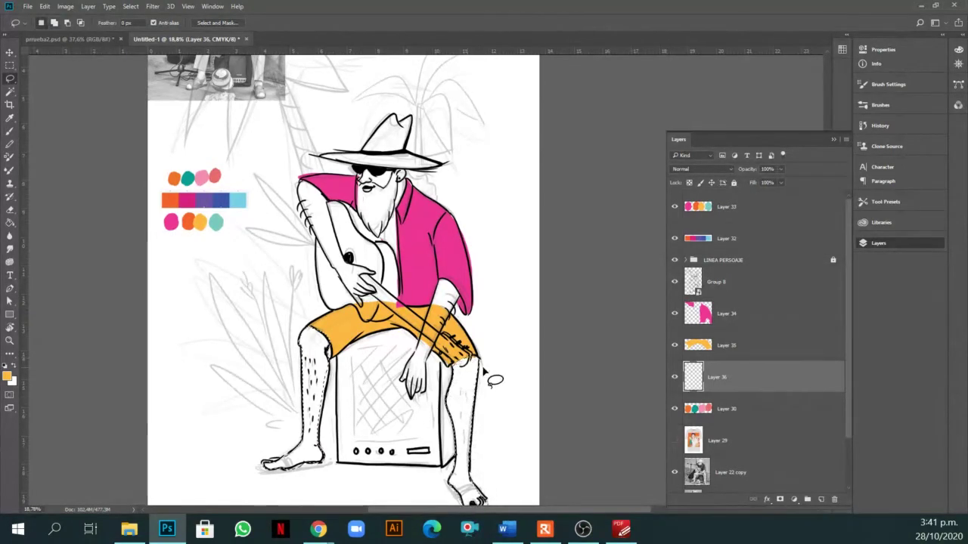
pyautogui.scroll(-2, 488, 370)
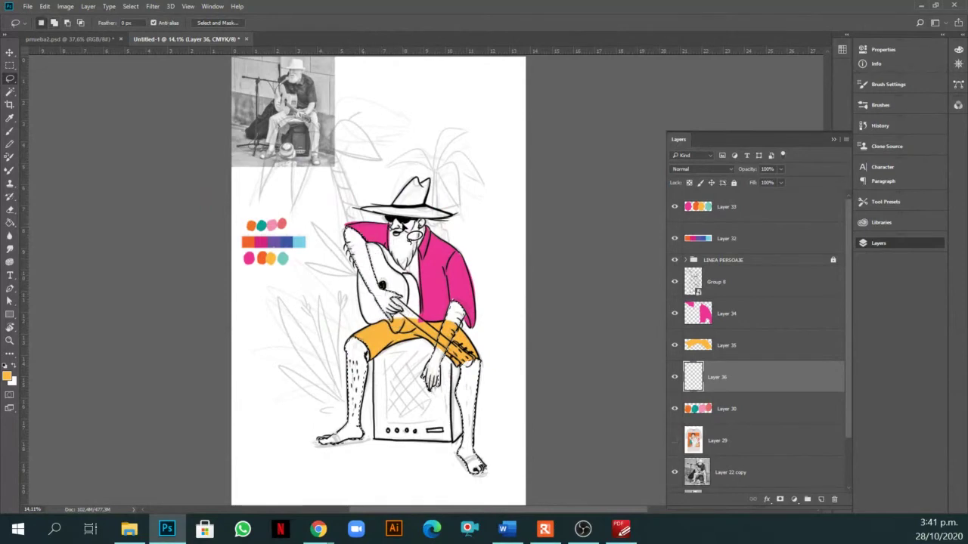
pyautogui.moveTo(413, 249)
pyautogui.mouseDown()
pyautogui.moveTo(444, 247)
pyautogui.moveTo(412, 237)
pyautogui.mouseUp()
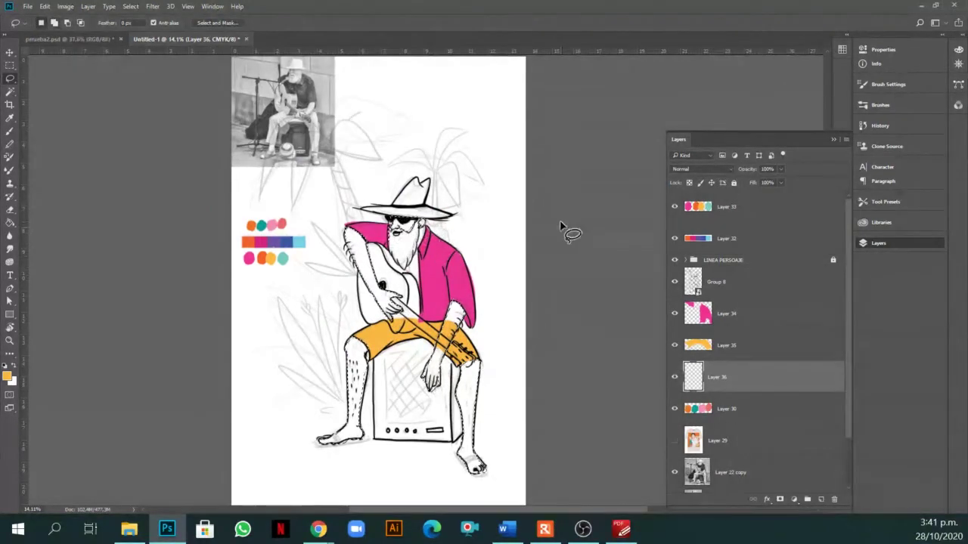
# Fill the selected face, arms and legs with the coral red sampled from the palette, then clear the selection.
pyautogui.scroll(2, 566, 231)
pyautogui.press('i')
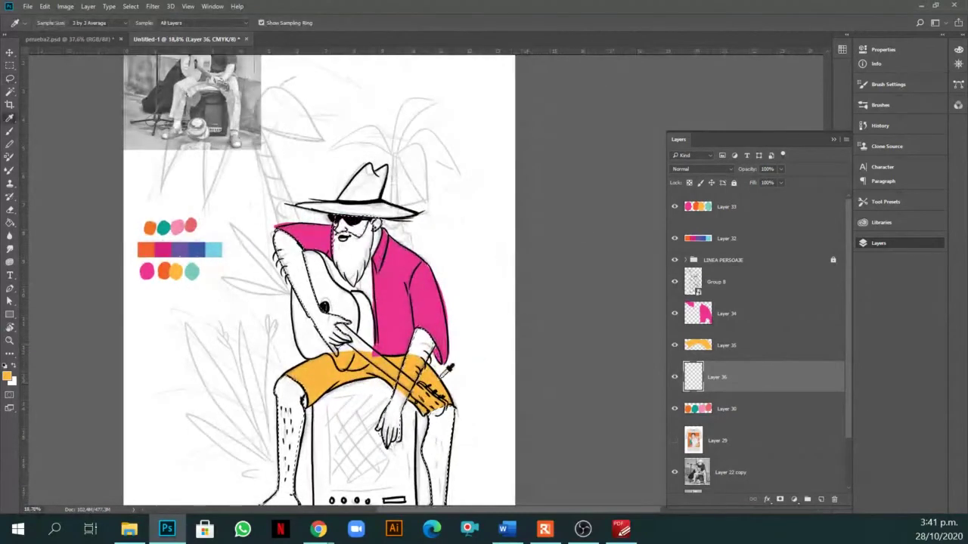
pyautogui.click(180, 226)
pyautogui.click(191, 225)
pyautogui.press('g')
pyautogui.click(371, 287)
pyautogui.click(291, 272)
pyautogui.click(284, 446)
pyautogui.click(405, 333)
pyautogui.press('v')
pyautogui.scroll(-2, 429, 342)
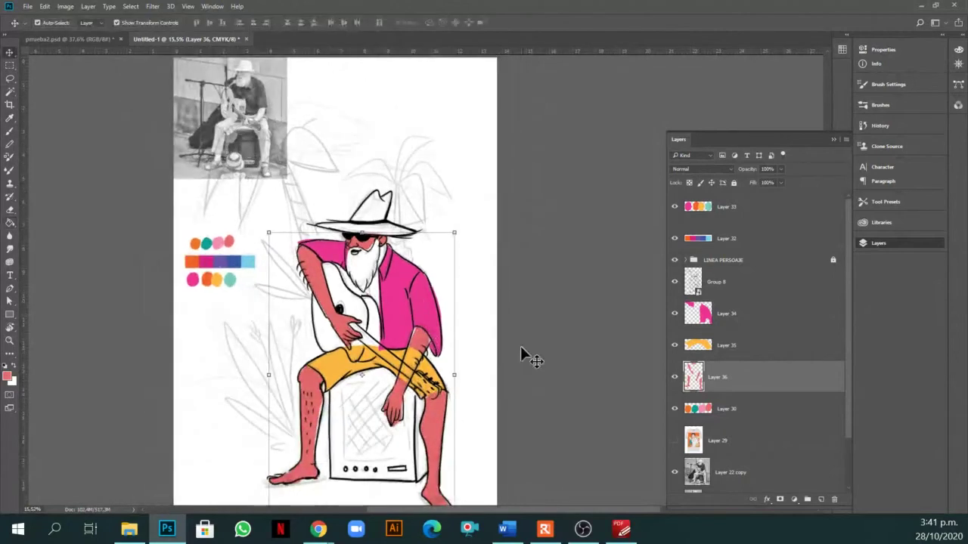
pyautogui.click(554, 333)
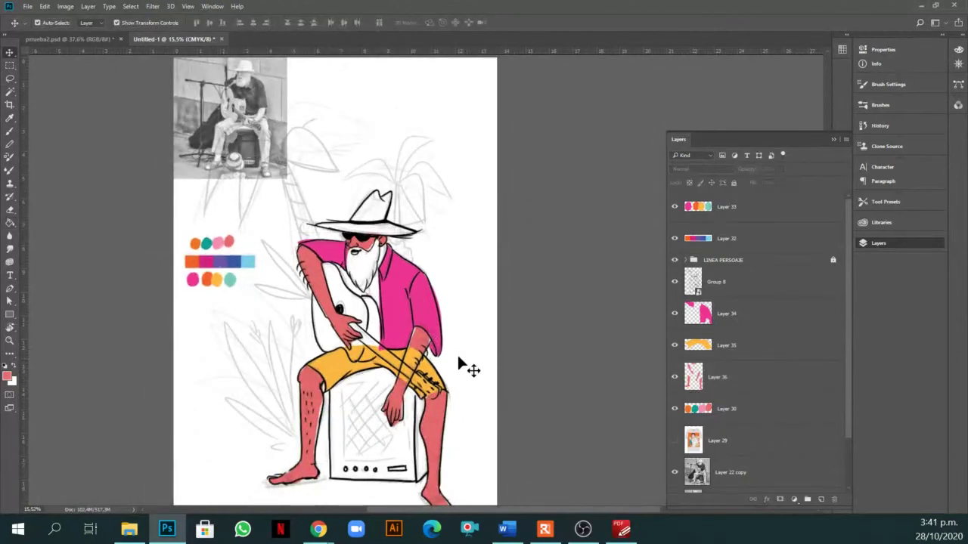
# On a new layer above the shirt layer, outline the beard and fill it with the yellow-orange sampled from the shorts.
pyautogui.scroll(2, 424, 295)
pyautogui.click(722, 326)
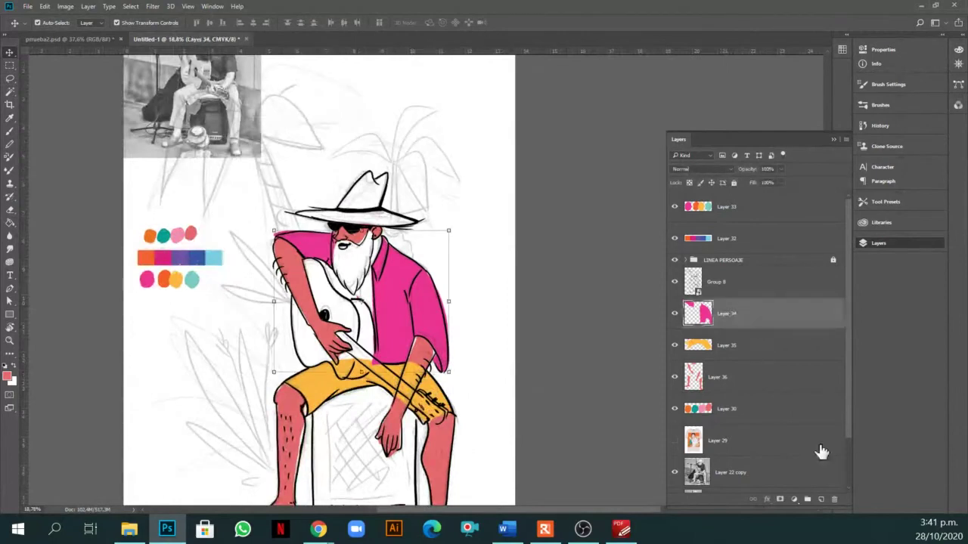
pyautogui.click(821, 499)
pyautogui.press('l')
pyautogui.moveTo(346, 244)
pyautogui.mouseDown()
pyautogui.moveTo(341, 287)
pyautogui.moveTo(355, 306)
pyautogui.moveTo(371, 297)
pyautogui.moveTo(380, 261)
pyautogui.moveTo(362, 240)
pyautogui.moveTo(345, 243)
pyautogui.mouseUp()
pyautogui.press('i')
pyautogui.click(438, 379)
pyautogui.press('g')
pyautogui.click(356, 261)
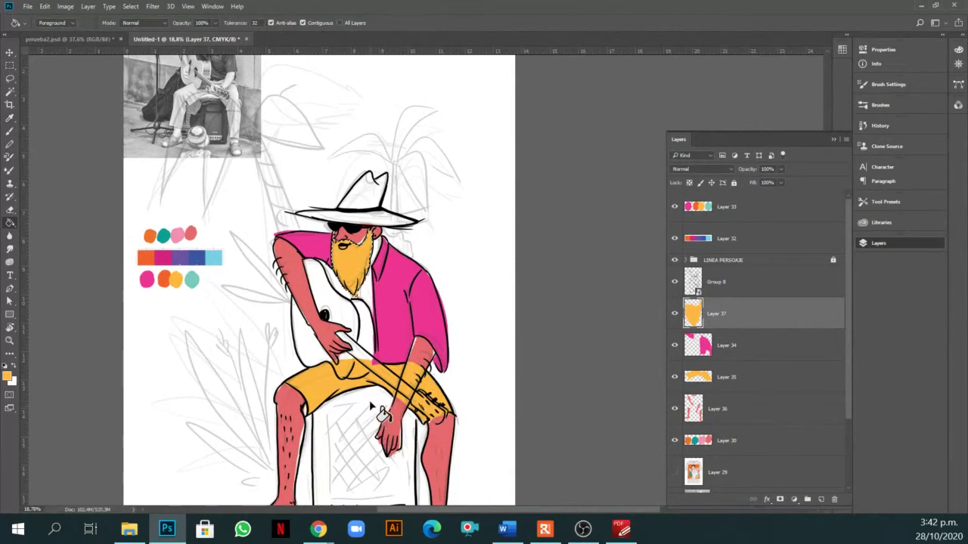
# Recolour the beard with Hue/Saturation, using hue -155, saturation -48 and lightness +19.
pyautogui.press('v')
pyautogui.click(67, 7)
pyautogui.moveTo(86, 34)
pyautogui.click(205, 86)
pyautogui.moveTo(639, 404); pyautogui.dragTo(591, 409)
pyautogui.moveTo(640, 429); pyautogui.dragTo(650, 454)
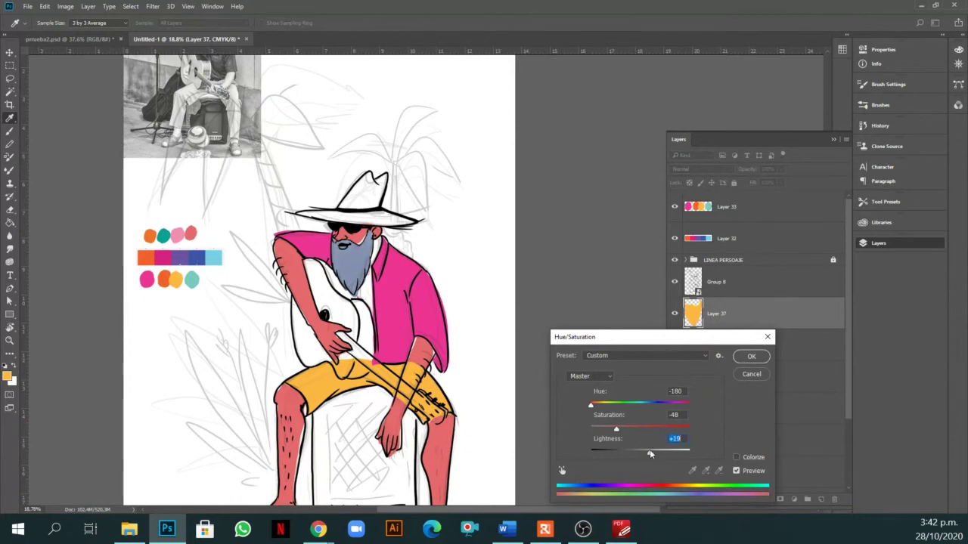
pyautogui.moveTo(604, 407); pyautogui.dragTo(595, 409)
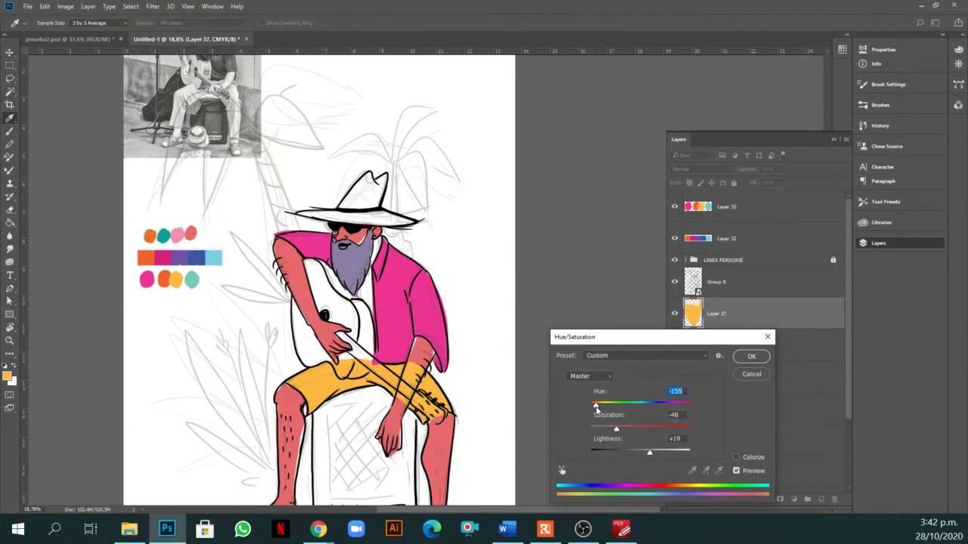
pyautogui.click(751, 356)
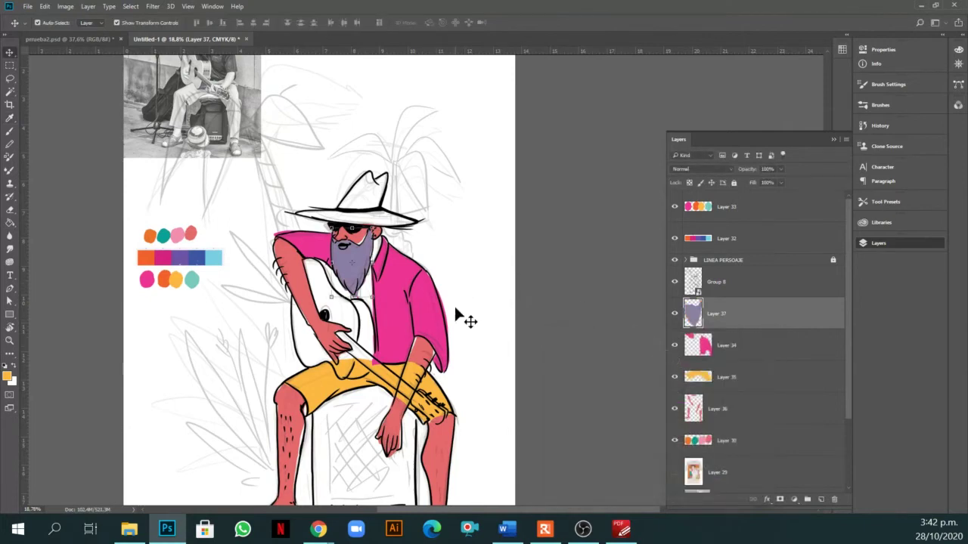
# On the skin layer, select the bare neck and chest inside the open shirt and fill them with the skin colour.
pyautogui.click(738, 403)
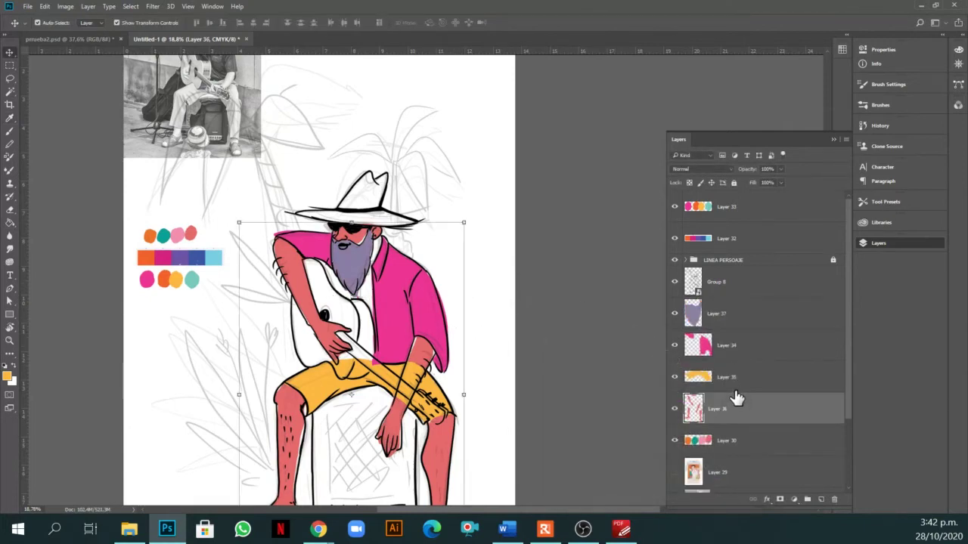
pyautogui.scroll(-1, 737, 398)
pyautogui.press('l')
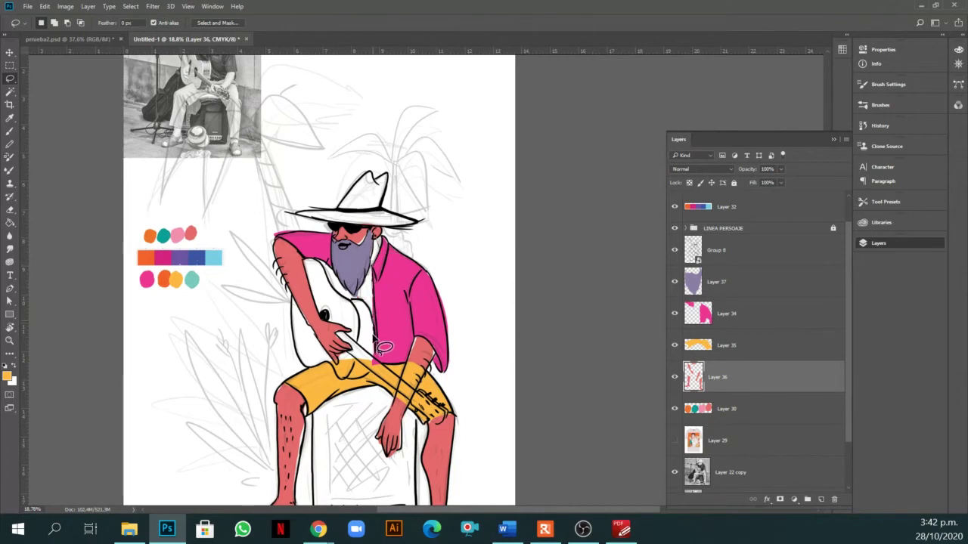
pyautogui.moveTo(383, 255); pyautogui.dragTo(393, 236)
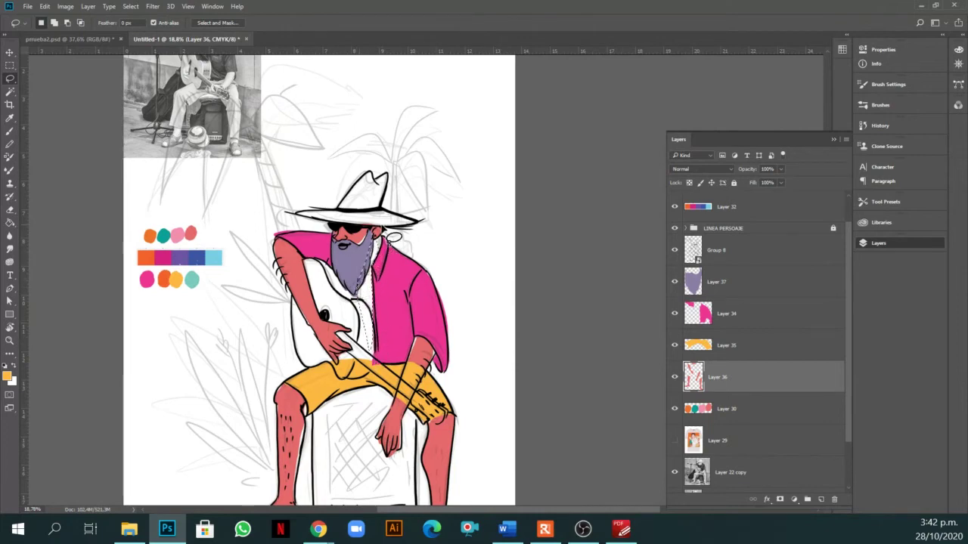
pyautogui.press('g')
pyautogui.keyDown('alt'); pyautogui.click(328, 305); pyautogui.keyUp('alt')
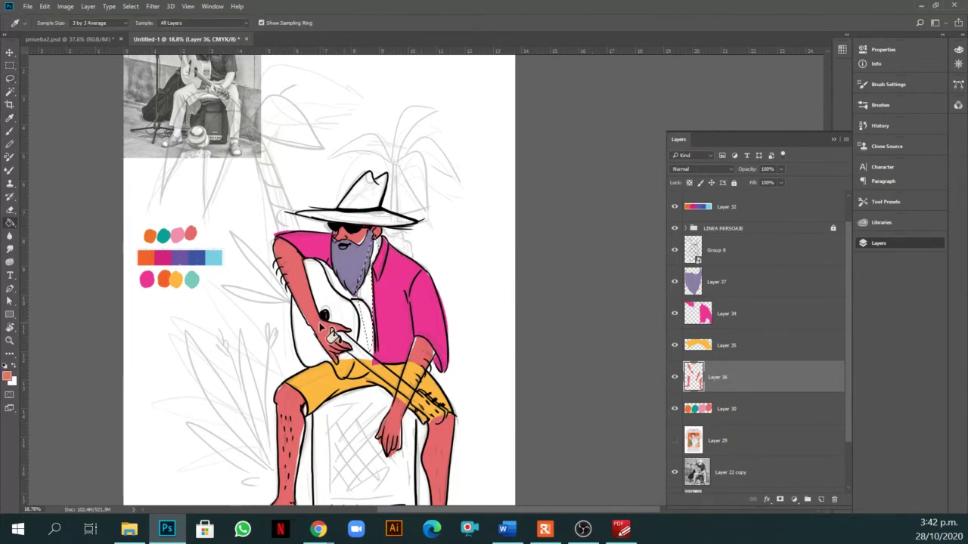
pyautogui.click(370, 318)
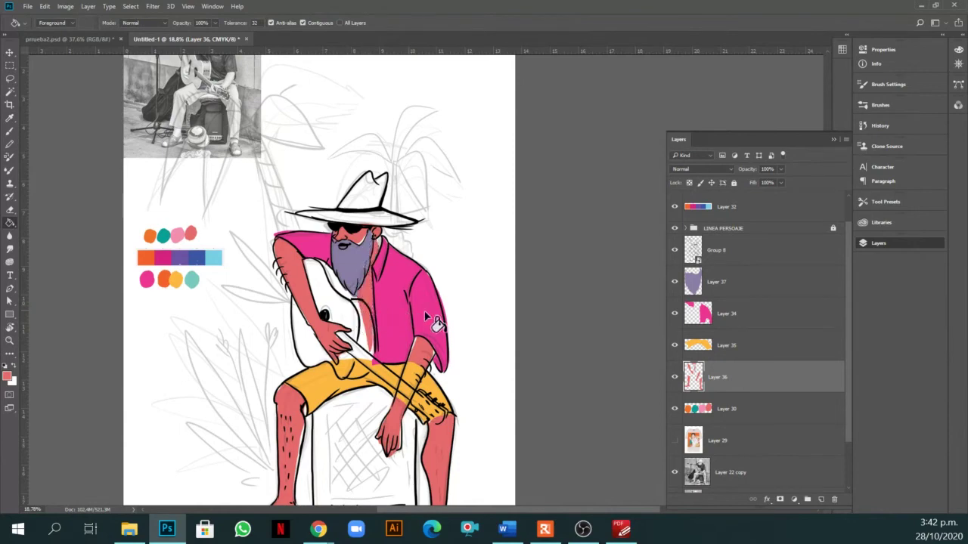
# On a new layer above the skin layer, paint the small area behind the man's ear black.
pyautogui.click(821, 500)
pyautogui.press('d')
pyautogui.press('b')
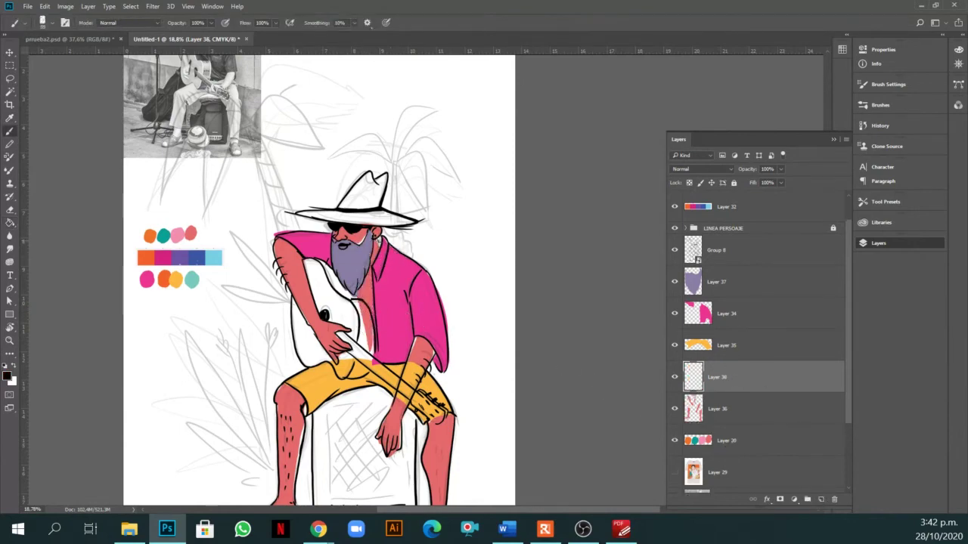
pyautogui.moveTo(380, 243); pyautogui.dragTo(368, 323)
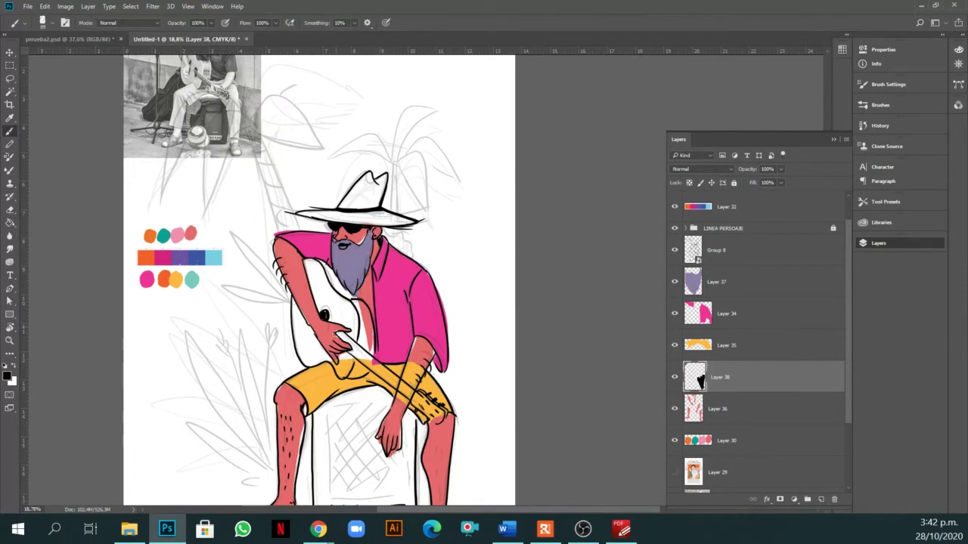
# Move the yellow-orange shorts layer below the skin layer.
pyautogui.press('v')
pyautogui.scroll(-2, 341, 303)
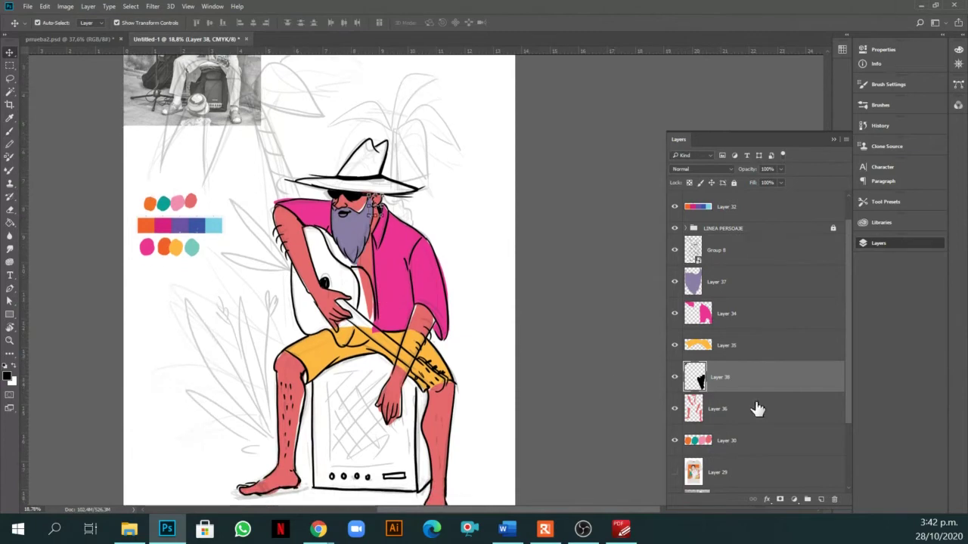
pyautogui.click(731, 318)
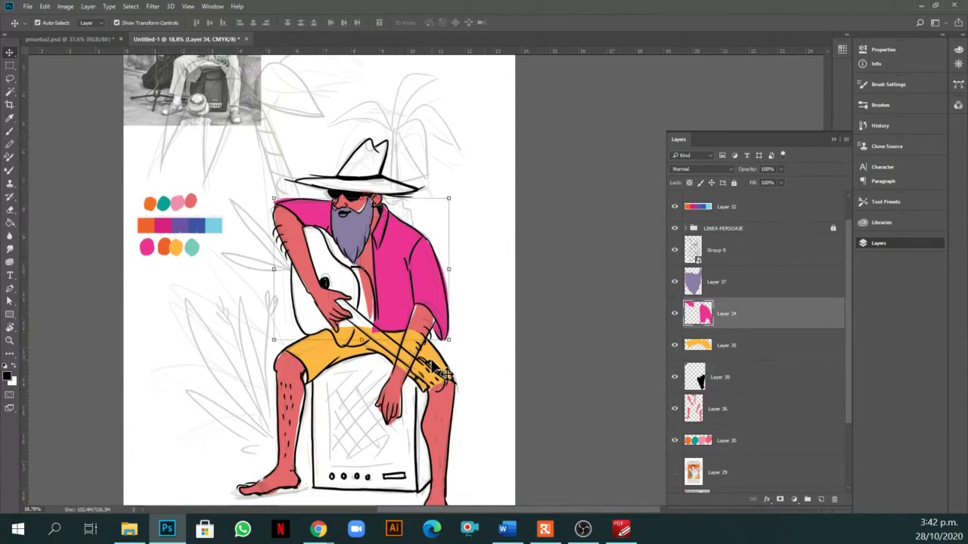
pyautogui.click(738, 347)
pyautogui.moveTo(745, 359); pyautogui.dragTo(746, 435)
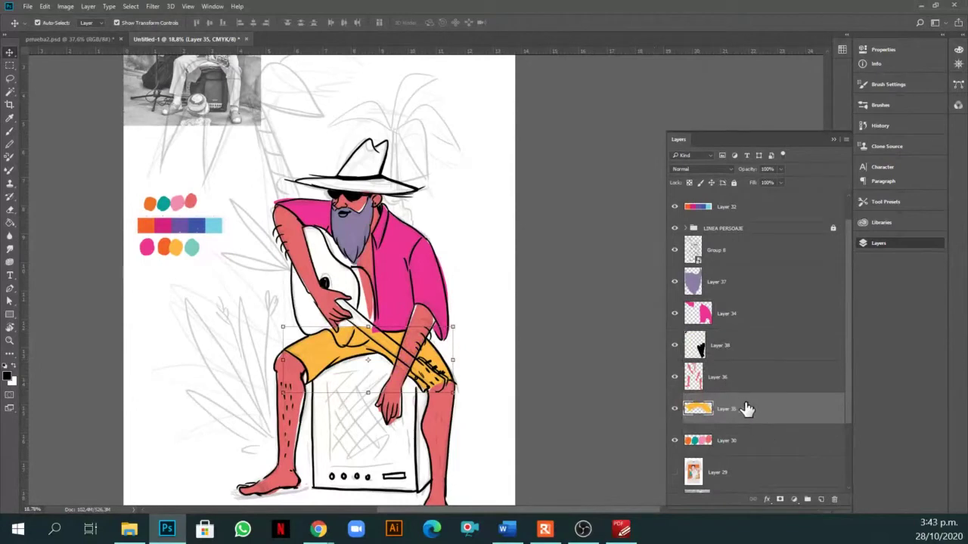
# On a new layer above the skin layer, outline the guitar body, fill it with the palette's orange and deselect it.
pyautogui.click(722, 386)
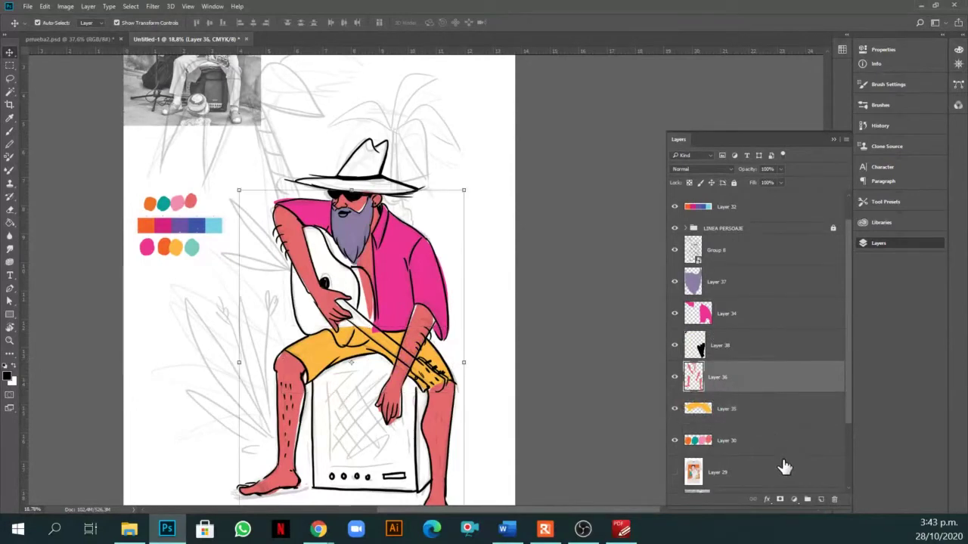
pyautogui.click(823, 500)
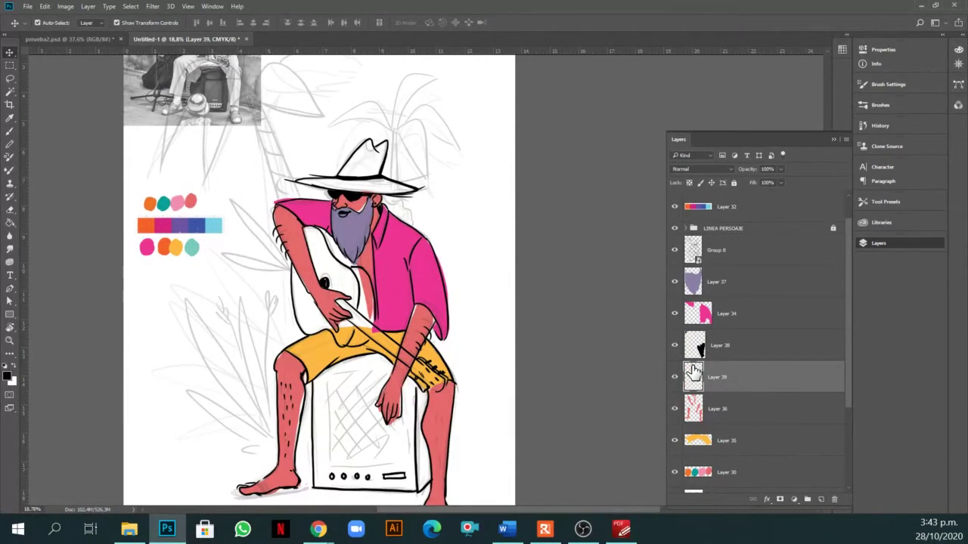
pyautogui.press('l')
pyautogui.moveTo(296, 254)
pyautogui.mouseDown()
pyautogui.moveTo(303, 330)
pyautogui.moveTo(359, 364)
pyautogui.moveTo(374, 336)
pyautogui.moveTo(367, 285)
pyautogui.moveTo(312, 228)
pyautogui.mouseUp()
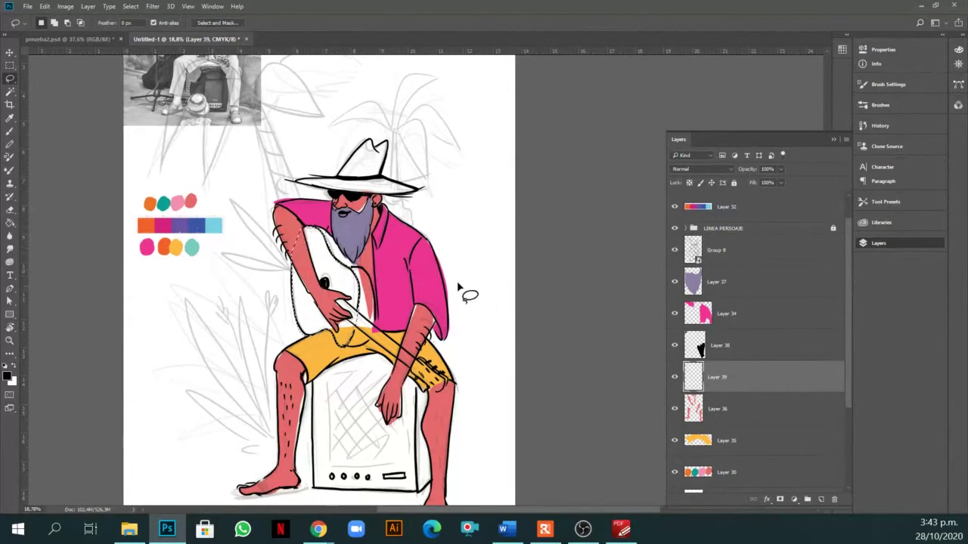
pyautogui.press('i')
pyautogui.click(165, 246)
pyautogui.press('g')
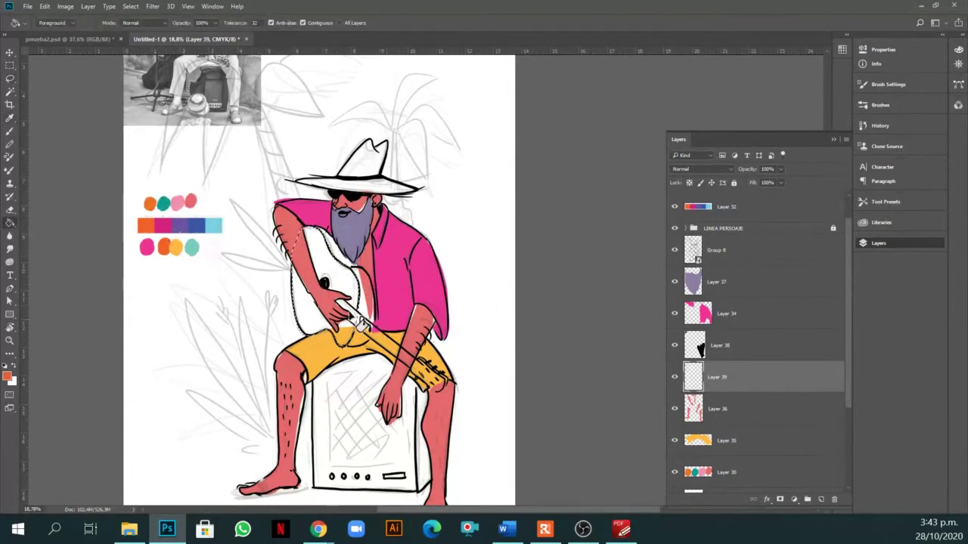
pyautogui.click(372, 333)
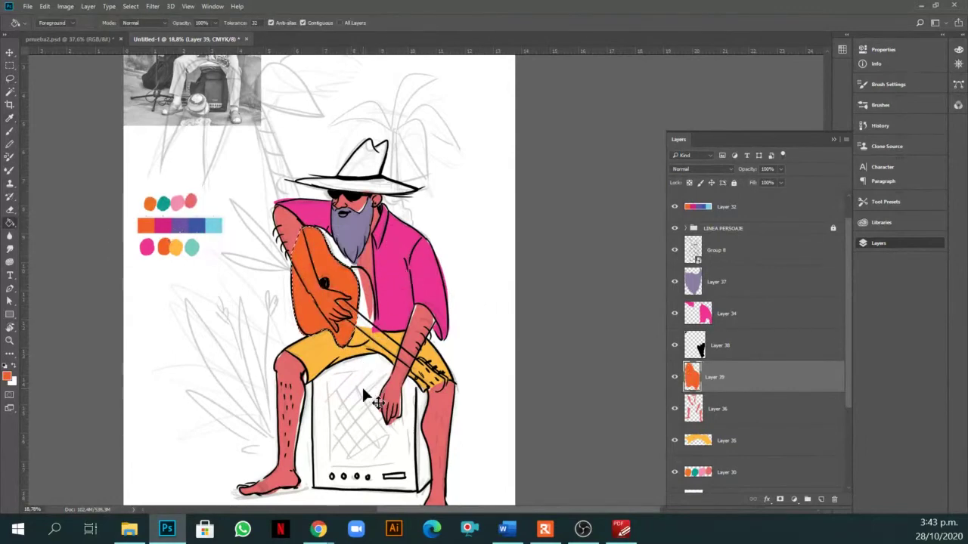
pyautogui.press('i')
pyautogui.click(165, 244)
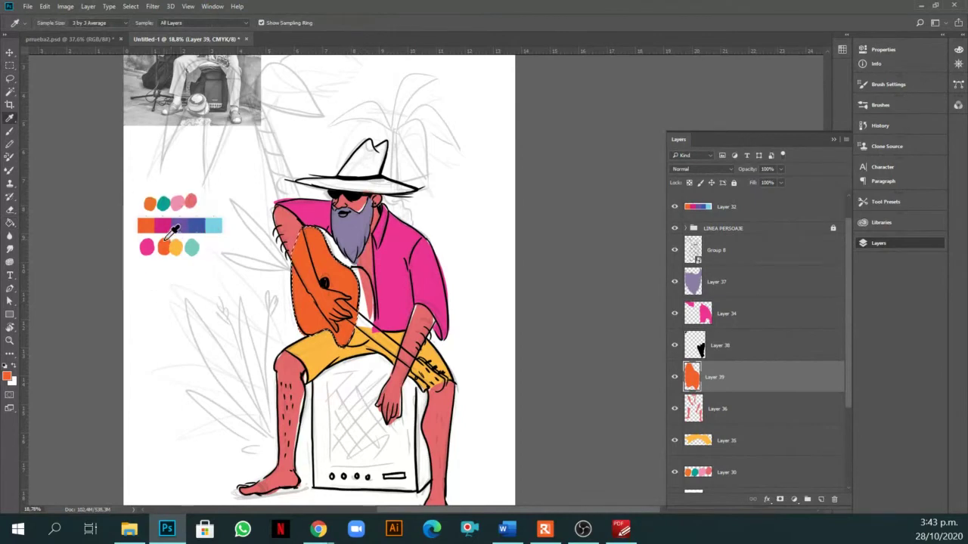
pyautogui.press('g')
pyautogui.hotkey('ctrl', 'd')
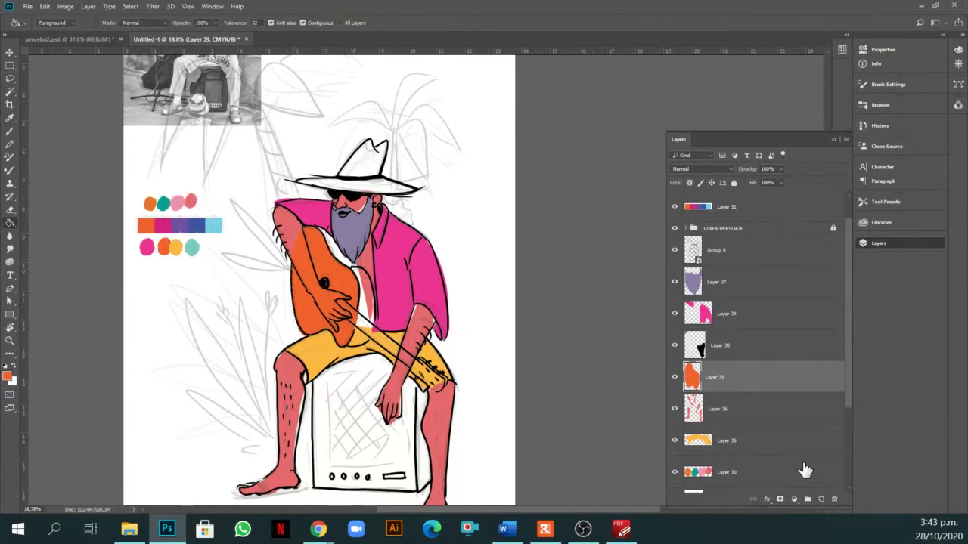
# On a new layer above the skin layer, outline the guitar's side, fill it with the current orange and deselect it.
pyautogui.click(757, 415)
pyautogui.doubleClick(756, 412)
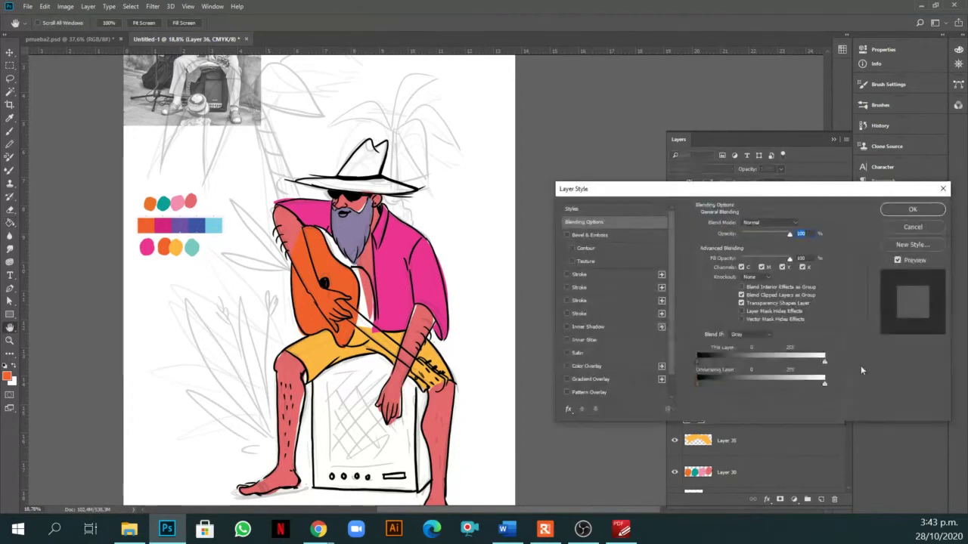
pyautogui.click(912, 227)
pyautogui.click(821, 499)
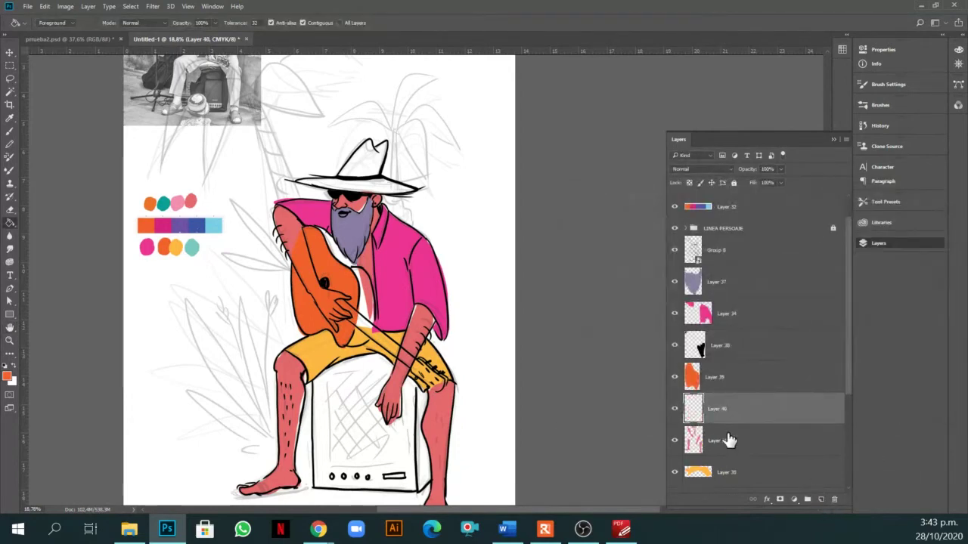
pyautogui.press('l')
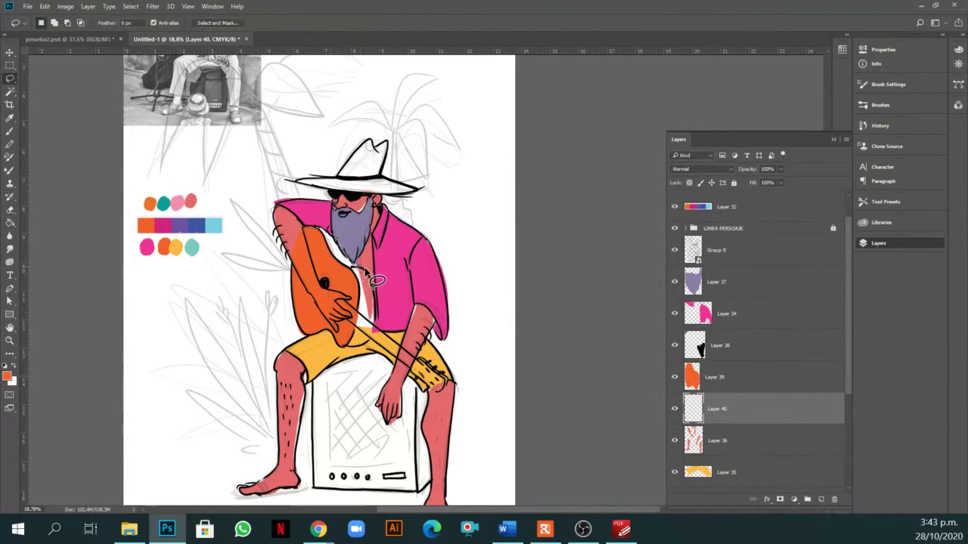
pyautogui.moveTo(385, 332)
pyautogui.mouseDown()
pyautogui.moveTo(356, 359)
pyautogui.moveTo(329, 227)
pyautogui.moveTo(350, 286)
pyautogui.mouseUp()
pyautogui.press('g')
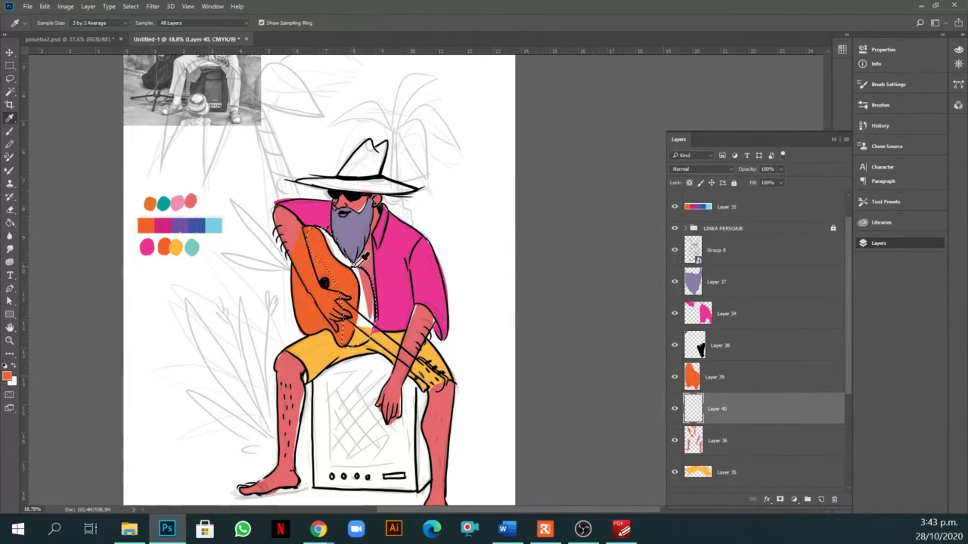
pyautogui.click(376, 306)
pyautogui.hotkey('ctrl', 'd')
# Shift the hue of the guitar's front layer by +17 with Hue/Saturation.
pyautogui.press('v')
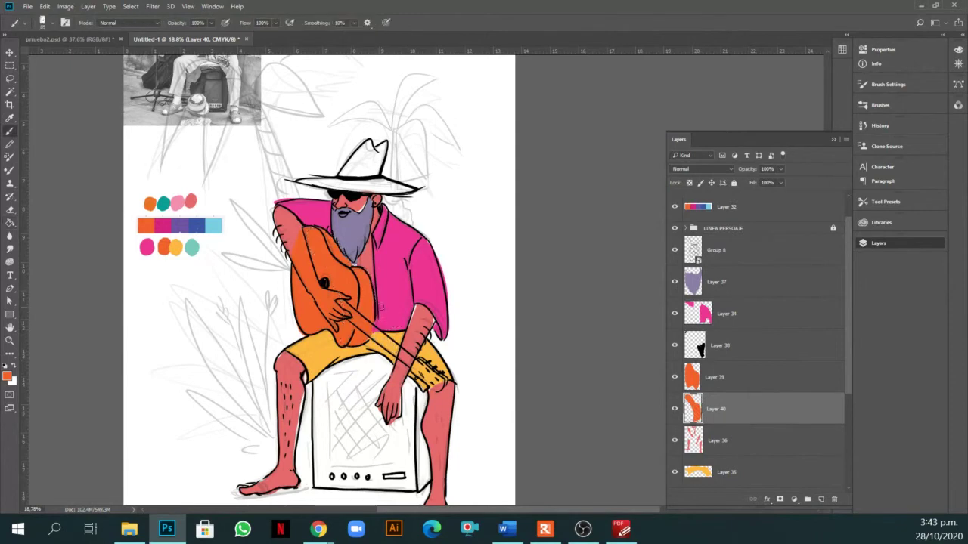
pyautogui.click(342, 284)
pyautogui.click(65, 7)
pyautogui.click(88, 6)
pyautogui.click(65, 6)
pyautogui.moveTo(73, 32)
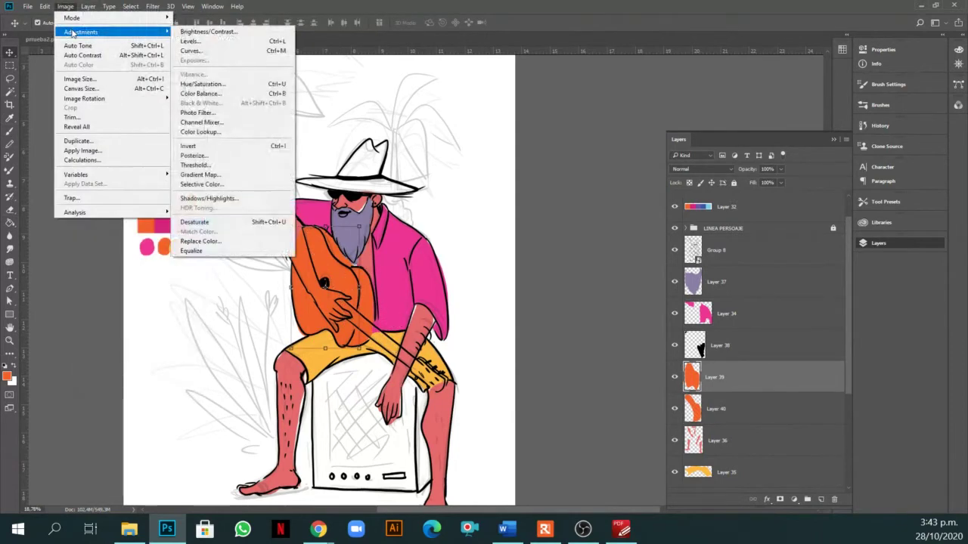
pyautogui.click(219, 84)
pyautogui.moveTo(636, 406); pyautogui.dragTo(648, 404)
pyautogui.press('v')
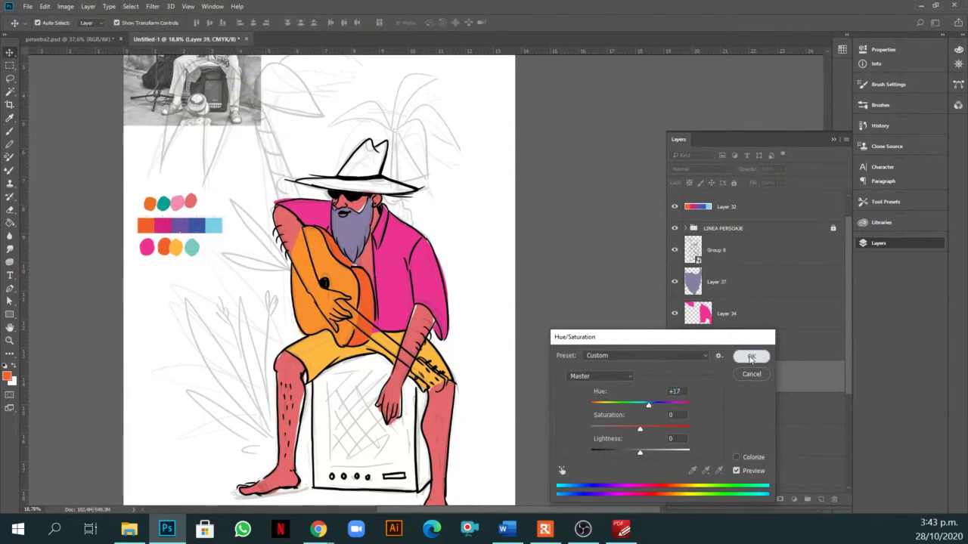
pyautogui.press('Return')
# Move the guitar's front and side layers below the skin layer and select the skin layer.
pyautogui.scroll(-3, 771, 371)
pyautogui.keyDown('shift'); pyautogui.click(754, 318); pyautogui.keyUp('shift')
pyautogui.moveTo(754, 318); pyautogui.dragTo(751, 355)
pyautogui.click(717, 281)
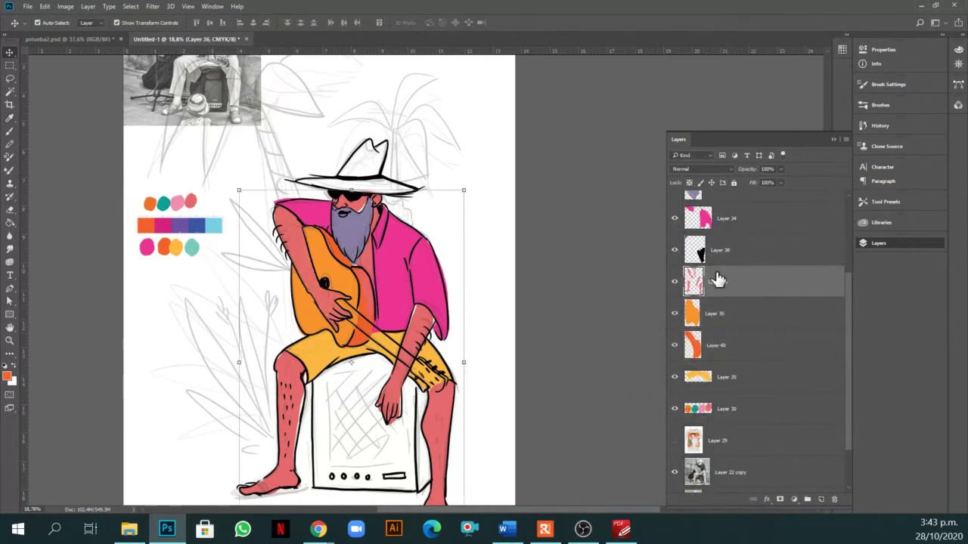
pyautogui.press('e')
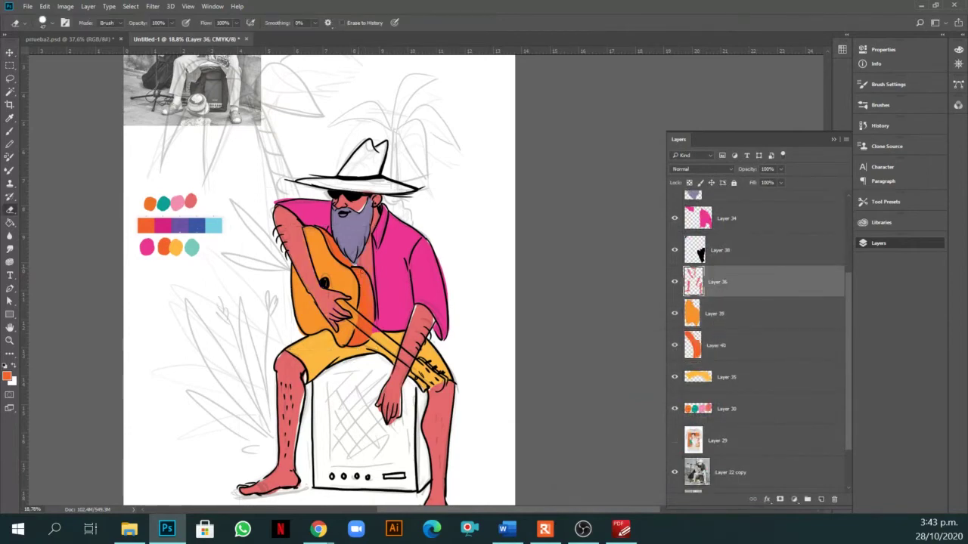
pyautogui.scroll(-2, 380, 338)
pyautogui.press('v')
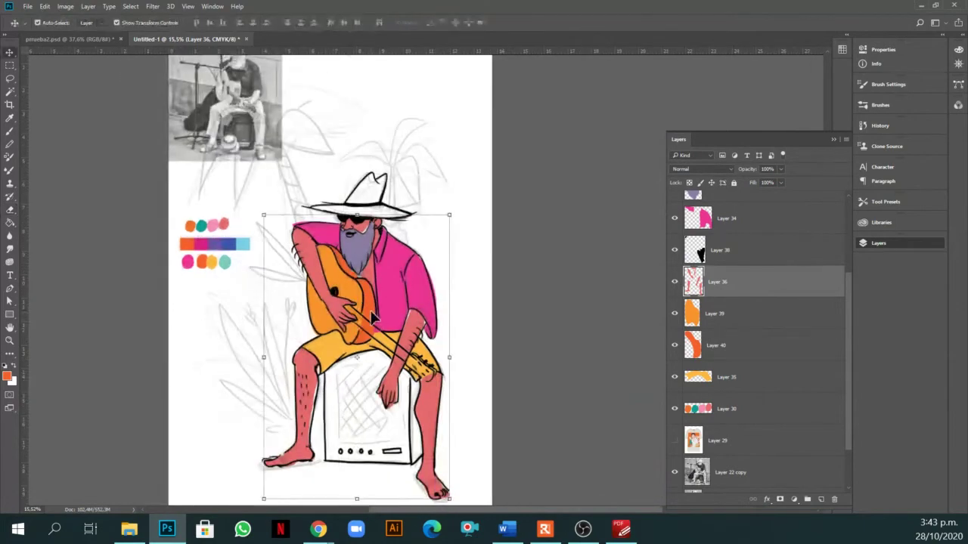
# Apply a Color Balance of +20, -100, +67 to the midtones of the guitar's side layer.
pyautogui.click(711, 345)
pyautogui.click(65, 6)
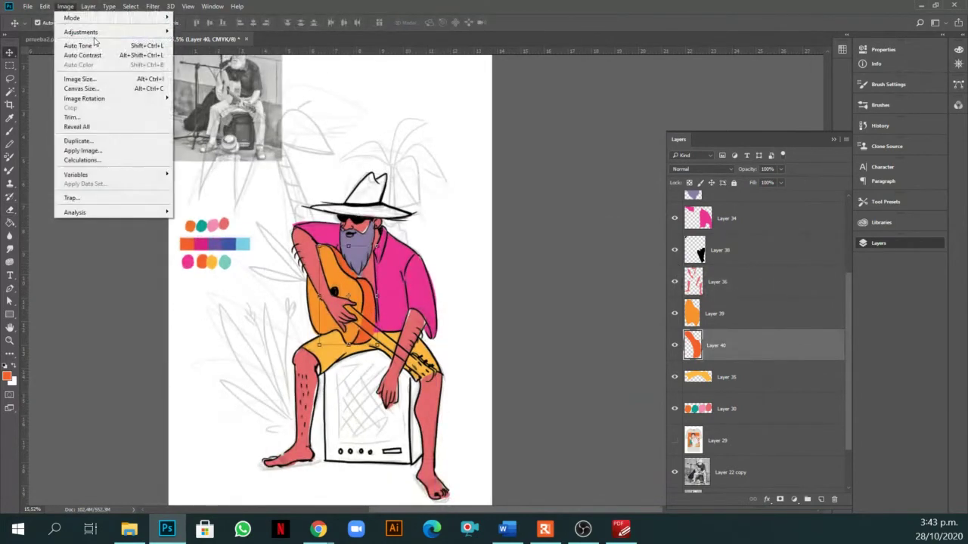
pyautogui.moveTo(94, 33)
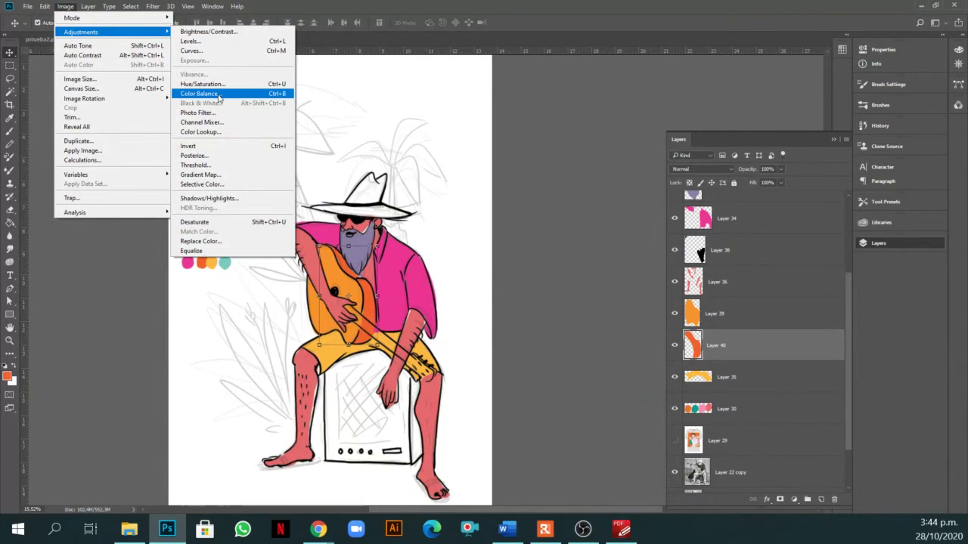
pyautogui.click(218, 94)
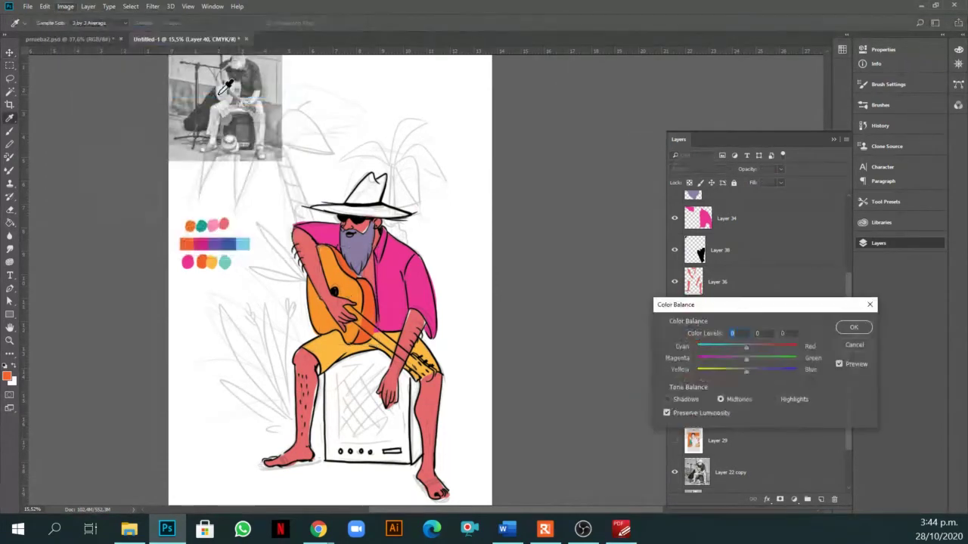
pyautogui.moveTo(747, 368); pyautogui.dragTo(698, 357)
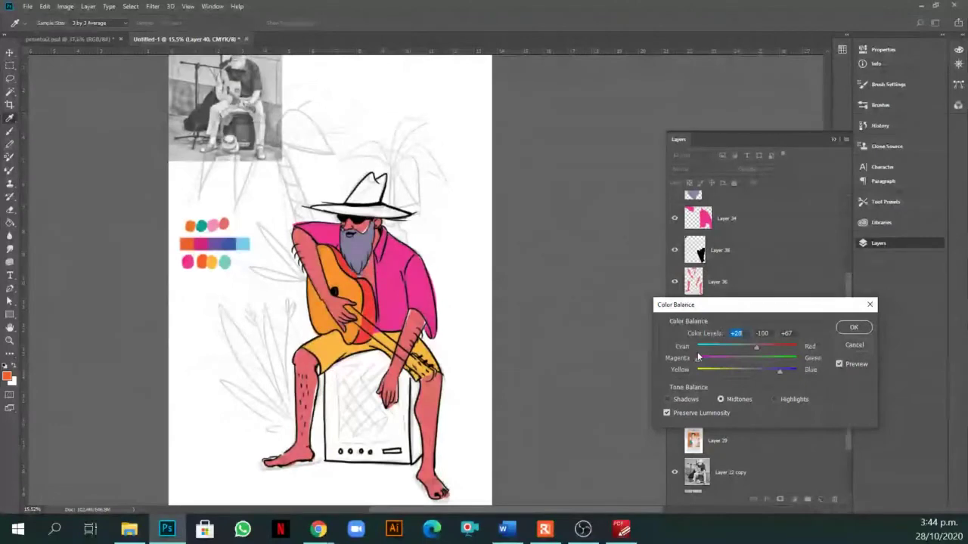
pyautogui.click(854, 326)
pyautogui.press('v')
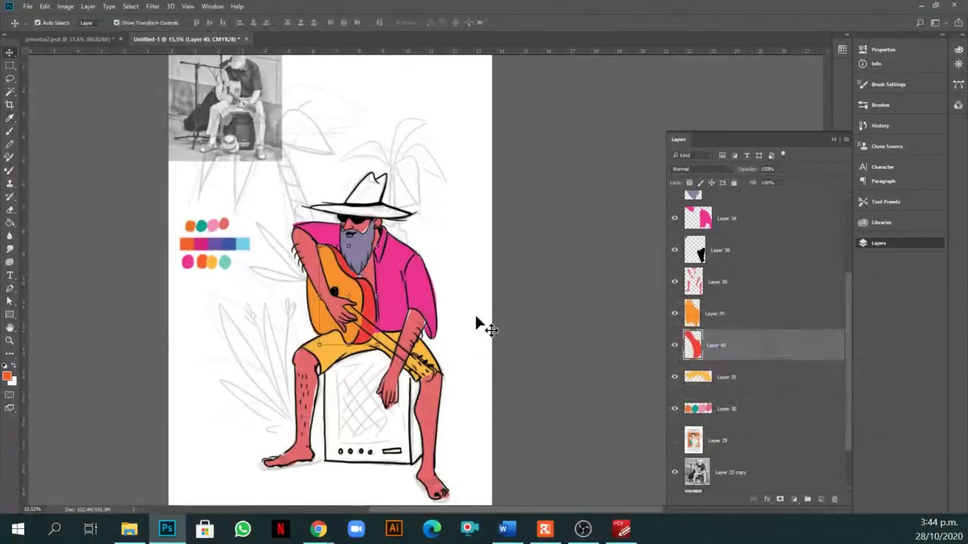
# Apply a Color Balance of +79, +6, +30 to the midtones of the pink shirt layer.
pyautogui.click(411, 291)
pyautogui.click(65, 6)
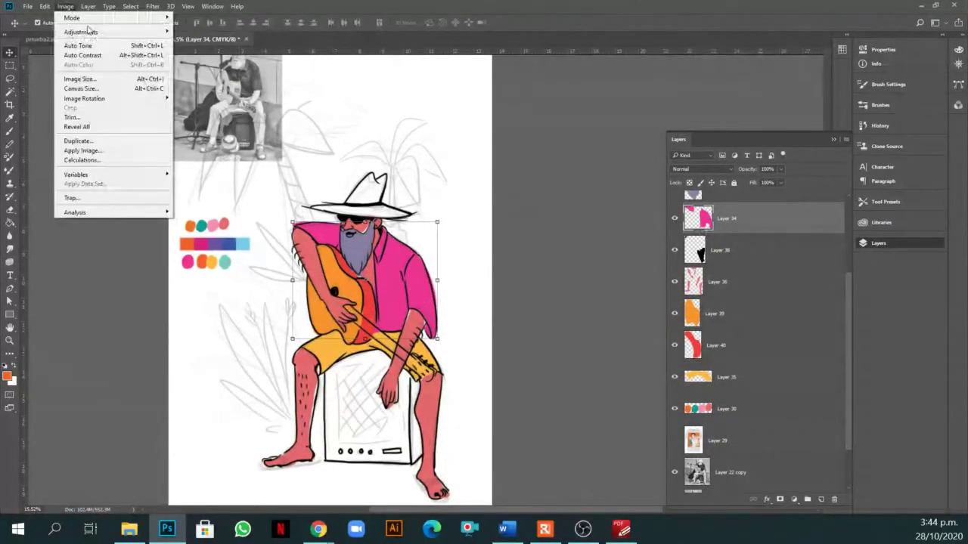
pyautogui.click(230, 96)
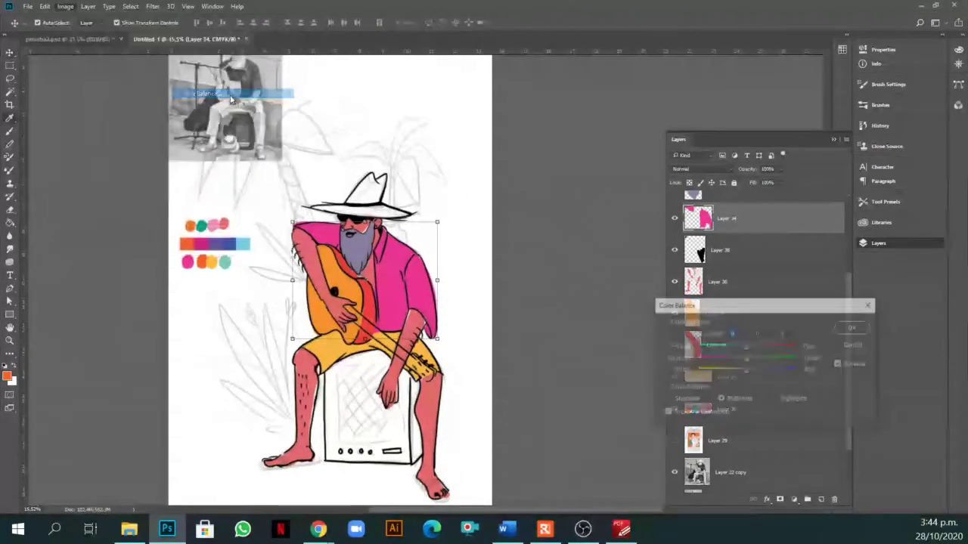
pyautogui.moveTo(747, 362); pyautogui.dragTo(738, 362)
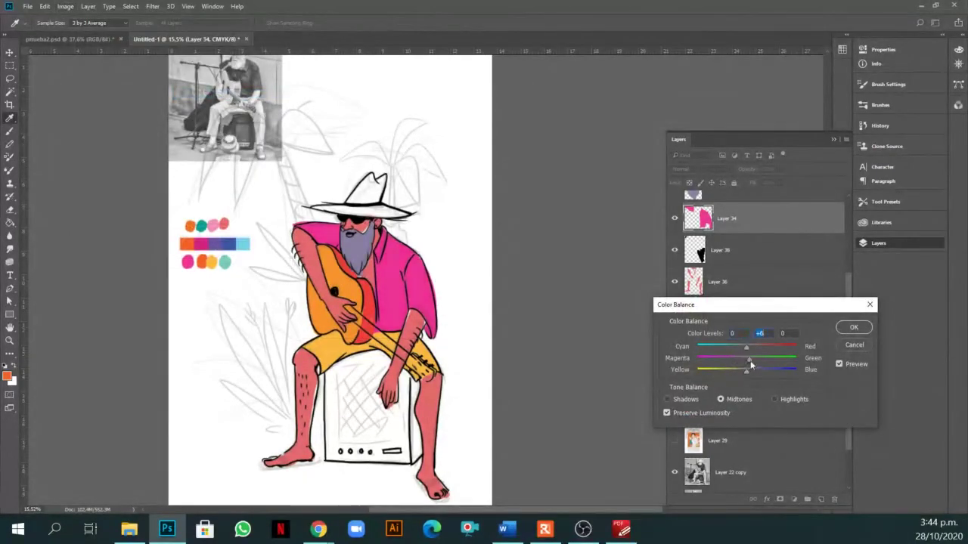
pyautogui.moveTo(793, 349)
pyautogui.mouseDown()
pyautogui.moveTo(726, 347)
pyautogui.moveTo(775, 372)
pyautogui.moveTo(756, 365)
pyautogui.moveTo(760, 348)
pyautogui.moveTo(722, 347)
pyautogui.moveTo(785, 345)
pyautogui.mouseUp()
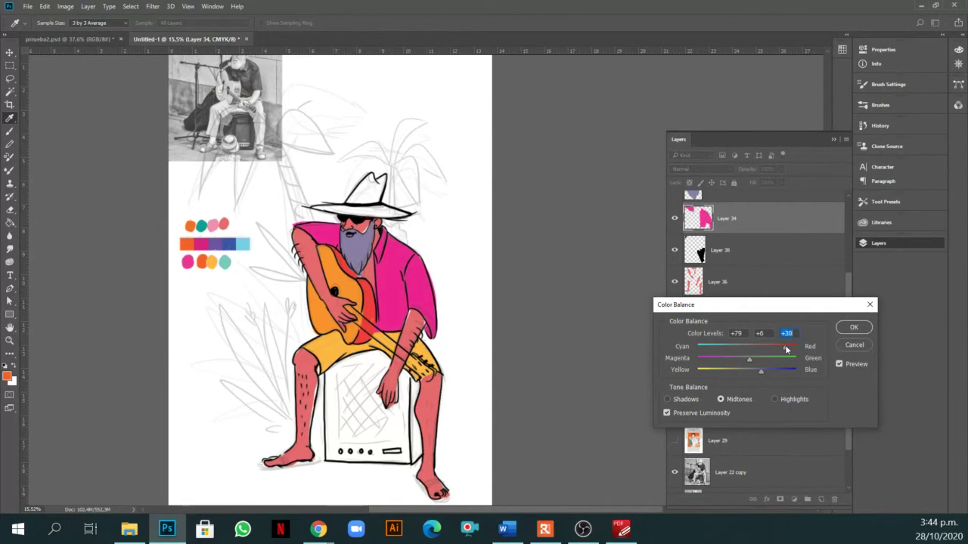
pyautogui.click(853, 326)
pyautogui.press('v')
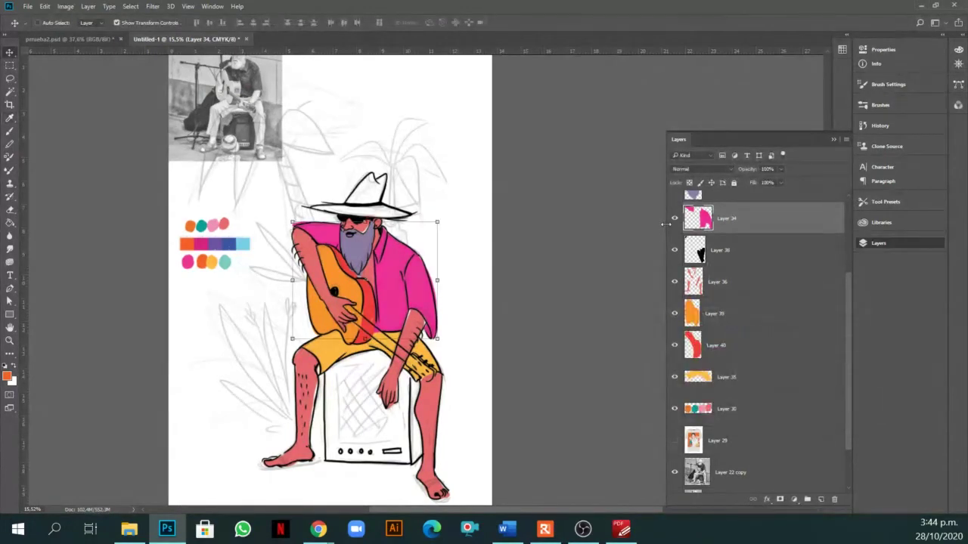
# On a new layer above the guitar's side layer, outline the hat, fill it with the guitar front's orange and deselect it.
pyautogui.scroll(2, 443, 259)
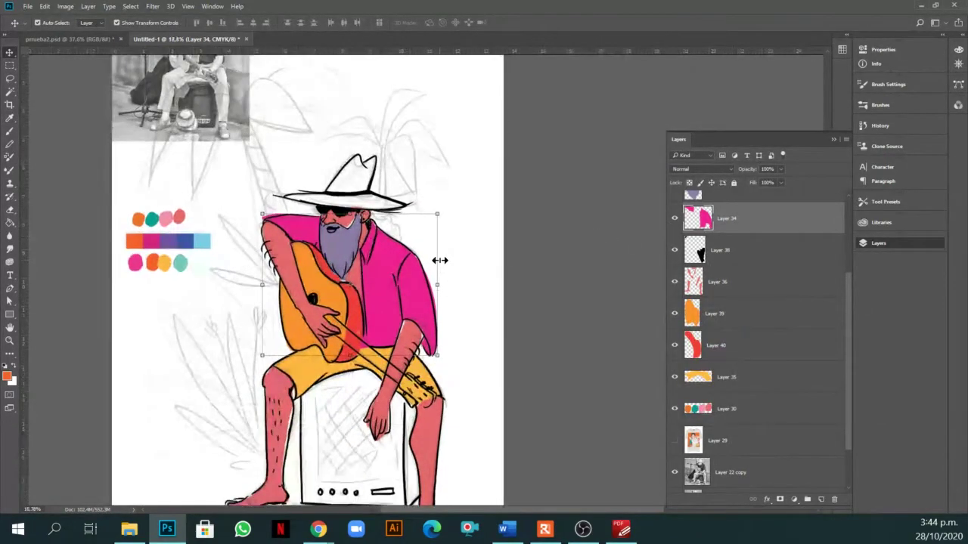
pyautogui.scroll(-2, 428, 257)
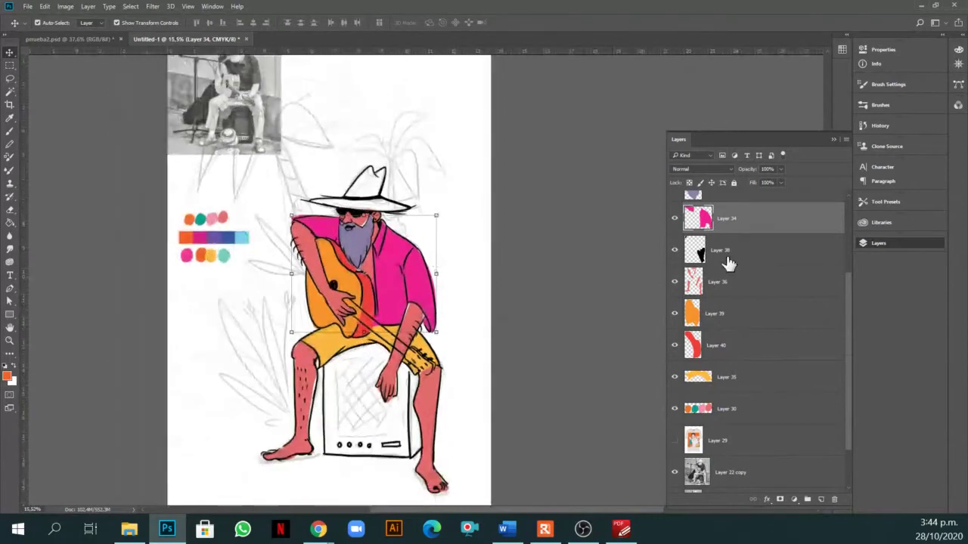
pyautogui.click(741, 336)
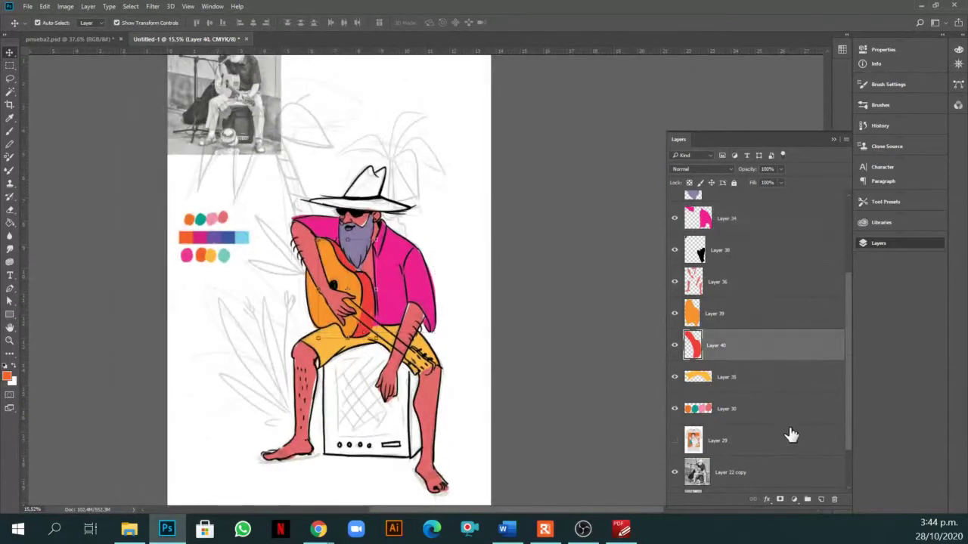
pyautogui.click(807, 499)
pyautogui.press('l')
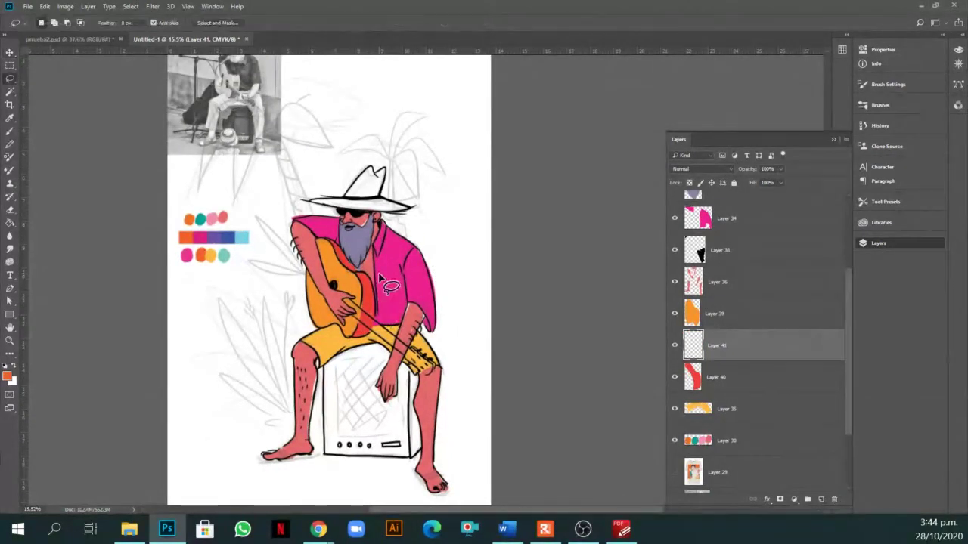
pyautogui.moveTo(376, 179)
pyautogui.mouseDown()
pyautogui.moveTo(378, 195)
pyautogui.moveTo(352, 189)
pyautogui.moveTo(356, 176)
pyautogui.moveTo(382, 179)
pyautogui.moveTo(310, 201)
pyautogui.moveTo(407, 213)
pyautogui.moveTo(386, 179)
pyautogui.mouseUp()
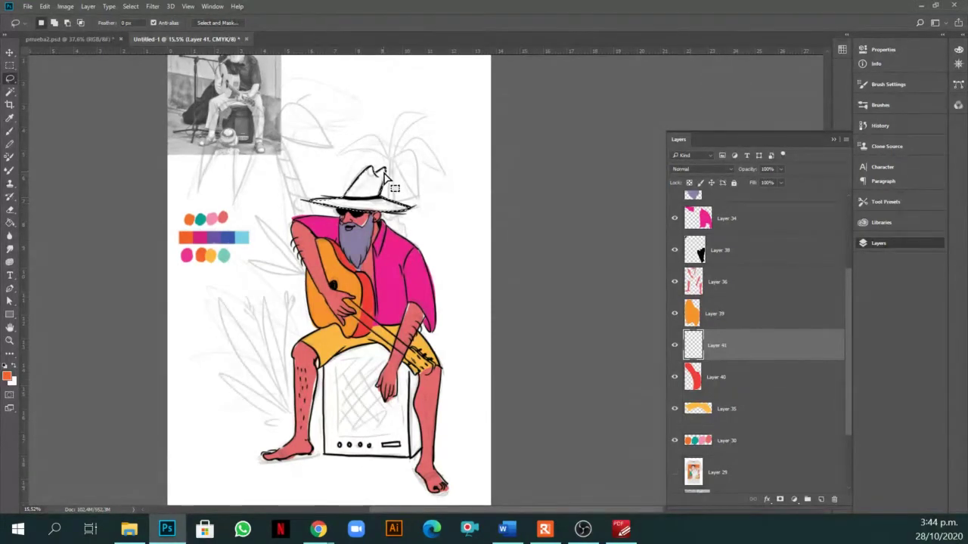
pyautogui.hotkey('ctrl', 'd')
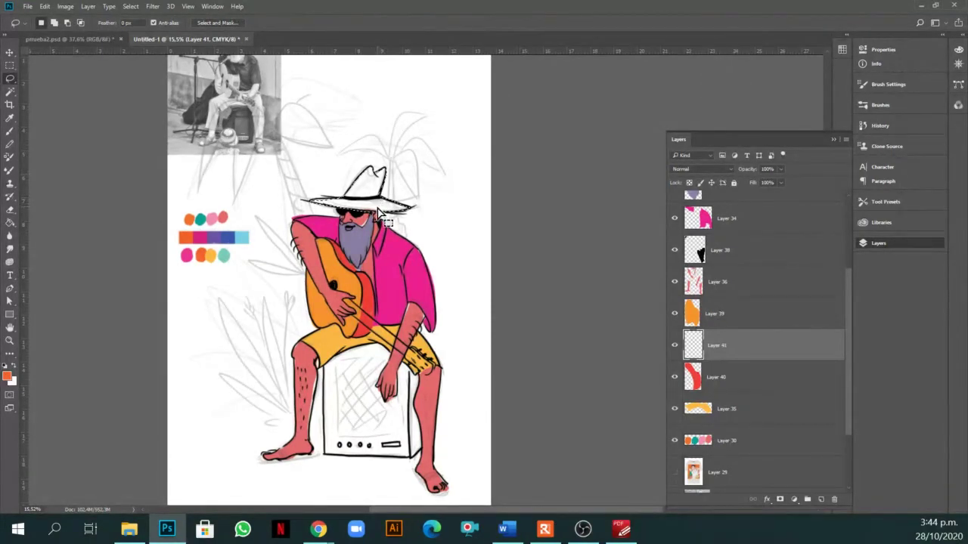
pyautogui.press('i')
pyautogui.scroll(1, 234, 243)
pyautogui.scroll(1, 240, 235)
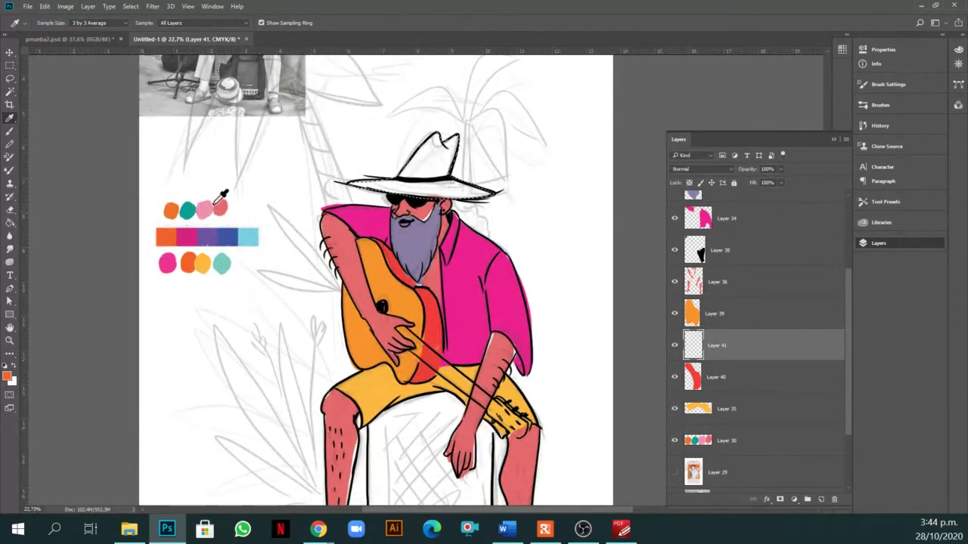
pyautogui.scroll(-1, 244, 198)
pyautogui.click(375, 280)
pyautogui.press('g')
pyautogui.click(416, 163)
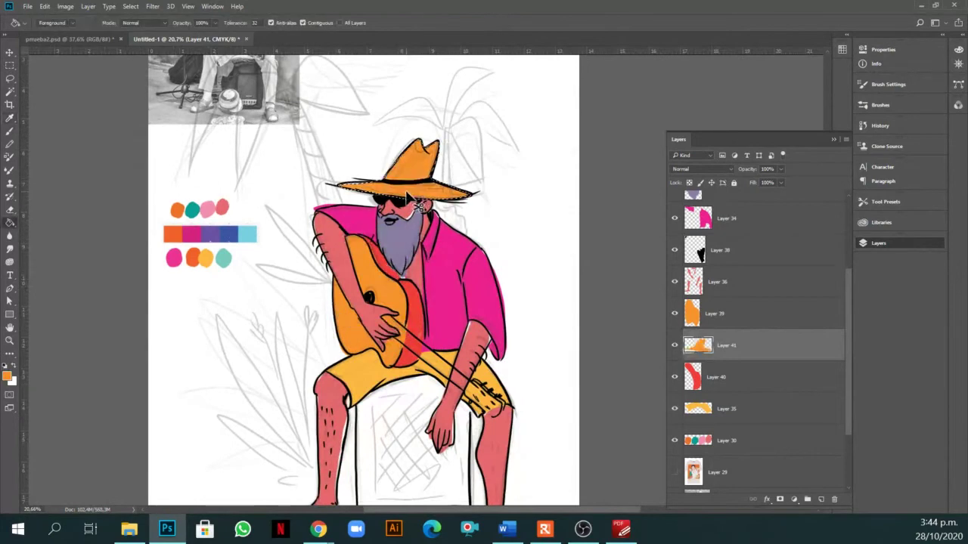
pyautogui.scroll(-3, 416, 208)
pyautogui.press('v')
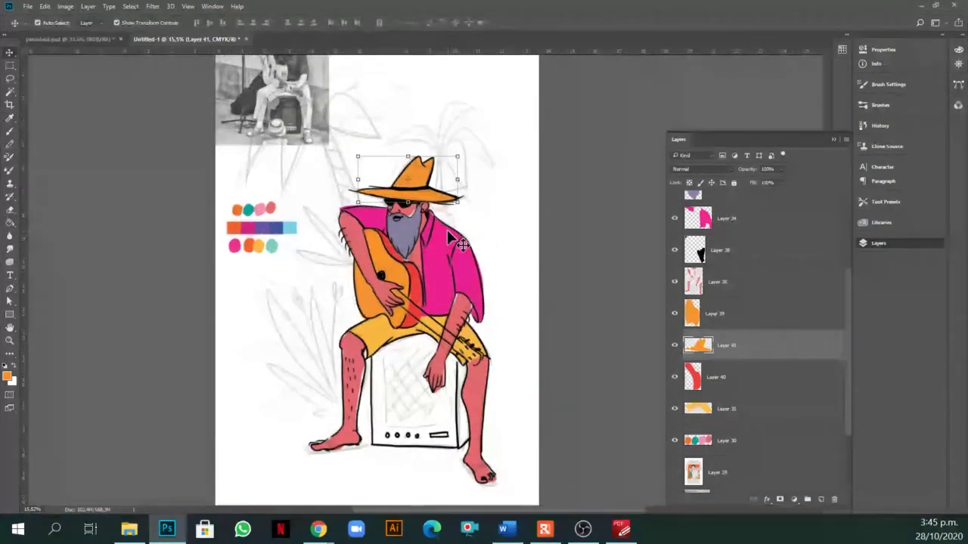
pyautogui.scroll(2, 450, 227)
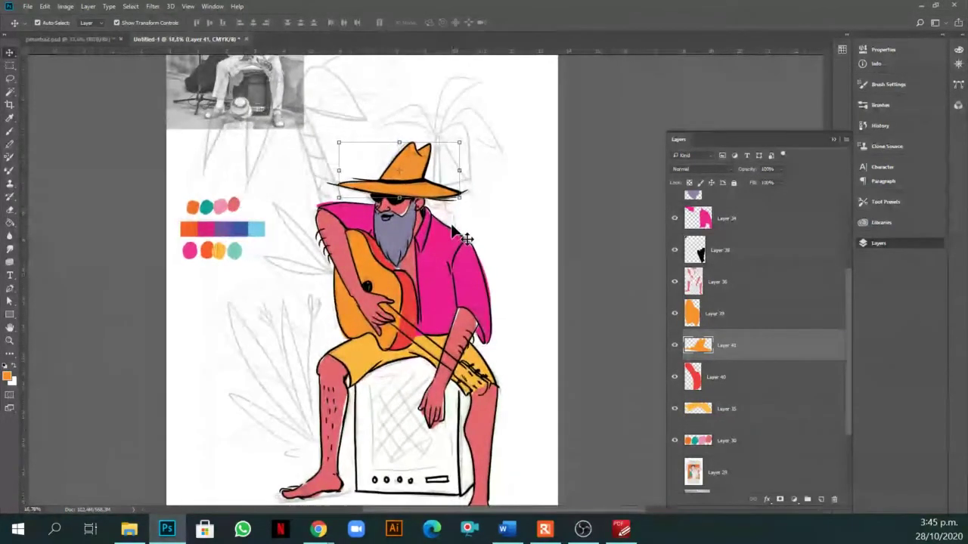
# Add a Color Overlay to the hat layer, starting from the palette's teal and brightening it to 01e7d4.
pyautogui.doubleClick(769, 353)
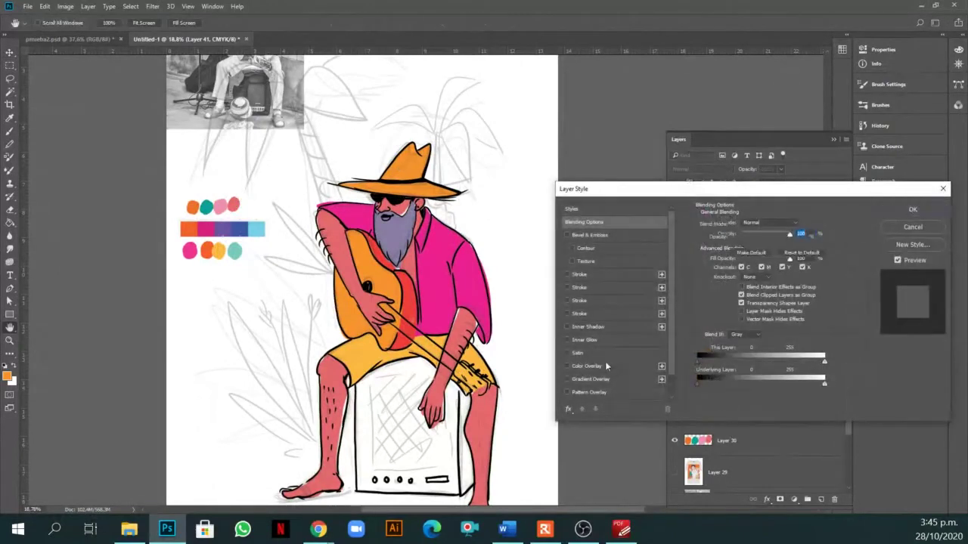
pyautogui.click(597, 366)
pyautogui.click(799, 224)
pyautogui.click(206, 206)
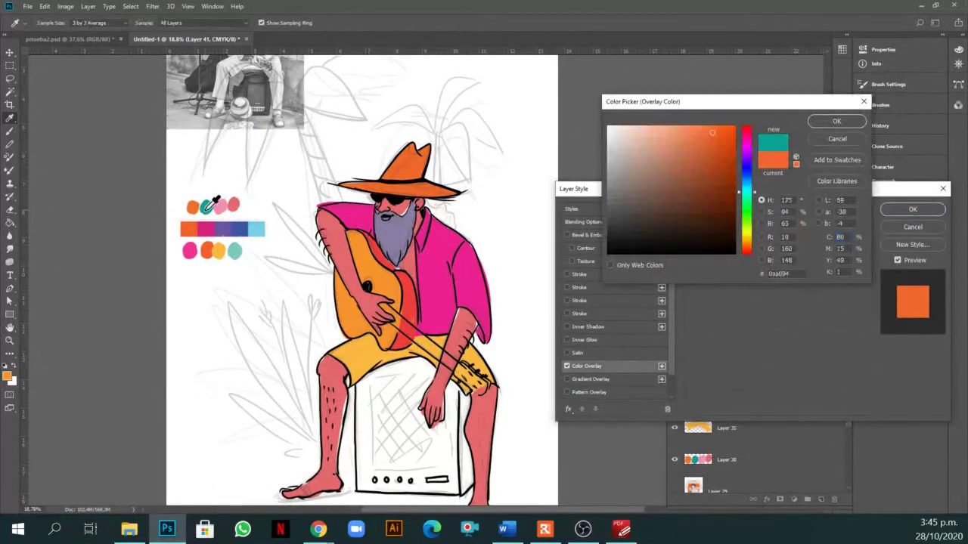
pyautogui.click(730, 149)
pyautogui.moveTo(730, 148); pyautogui.dragTo(734, 137)
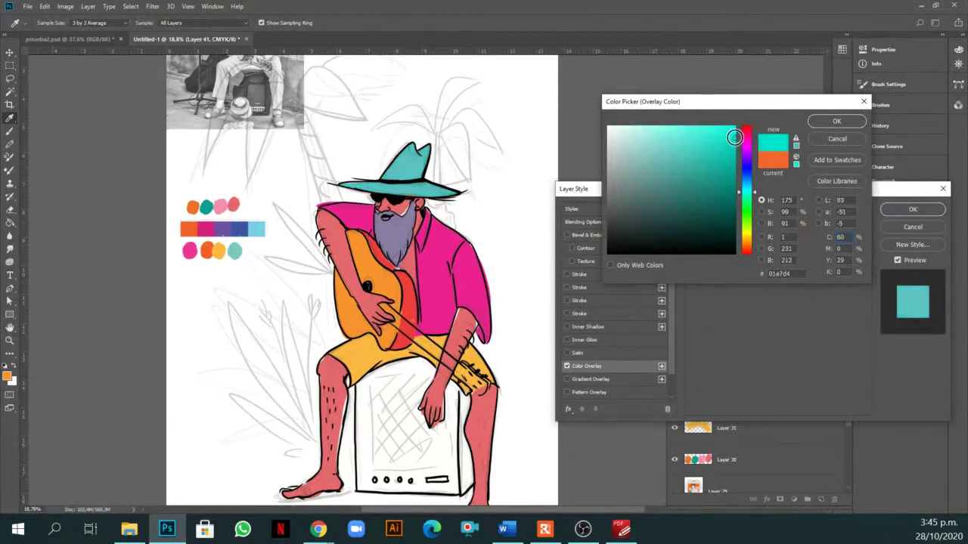
pyautogui.click(836, 122)
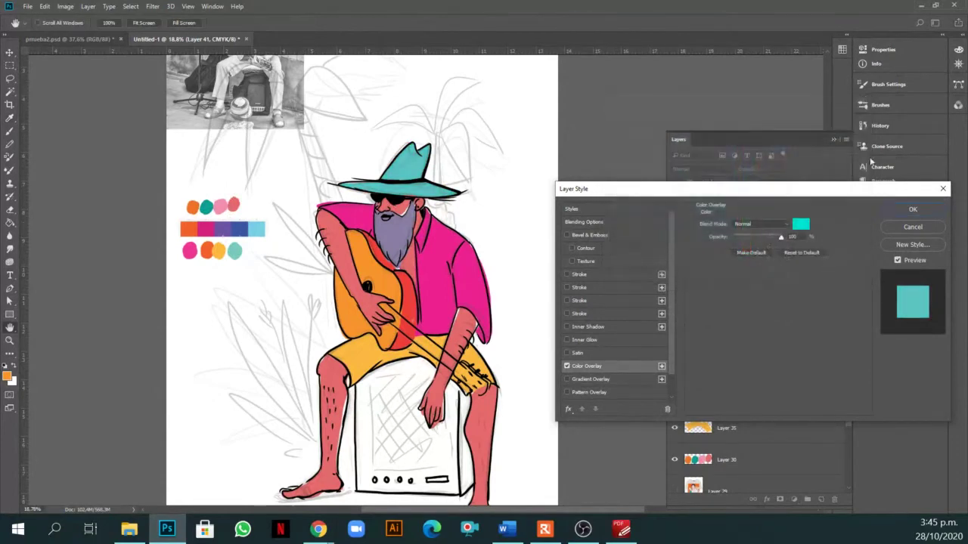
pyautogui.click(907, 209)
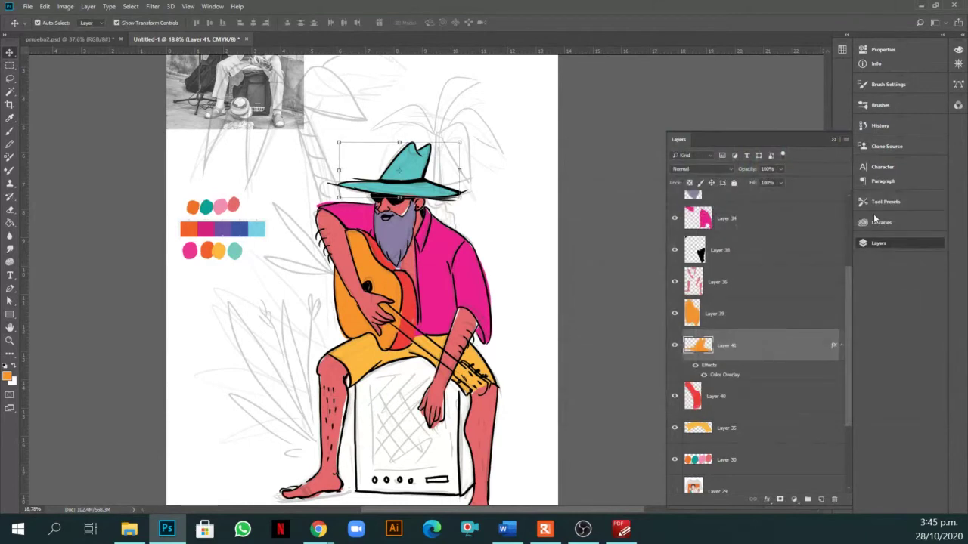
# Add a new layer above the hat layer and hide the black-and-white reference photo.
pyautogui.click(821, 498)
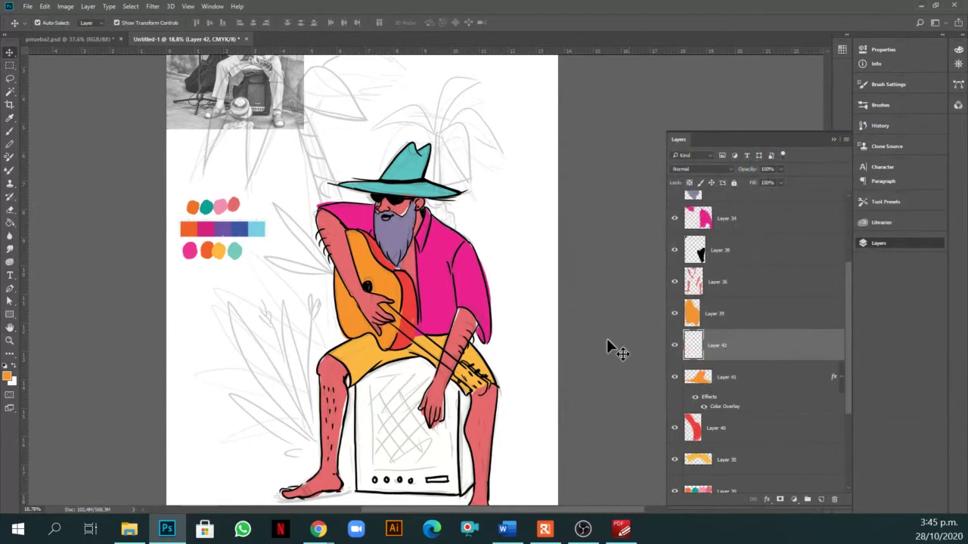
pyautogui.scroll(-2, 299, 151)
pyautogui.click(295, 99)
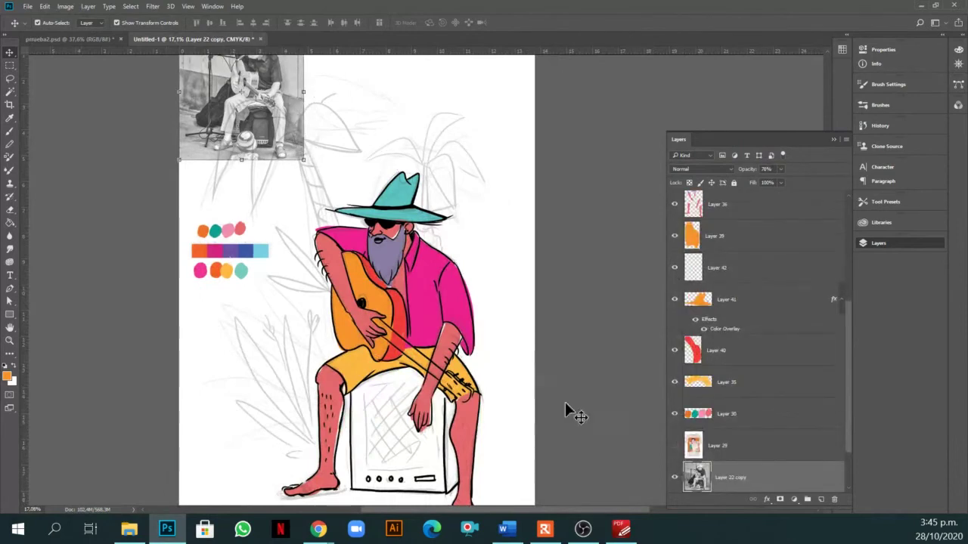
pyautogui.click(674, 477)
pyautogui.scroll(-1, 609, 353)
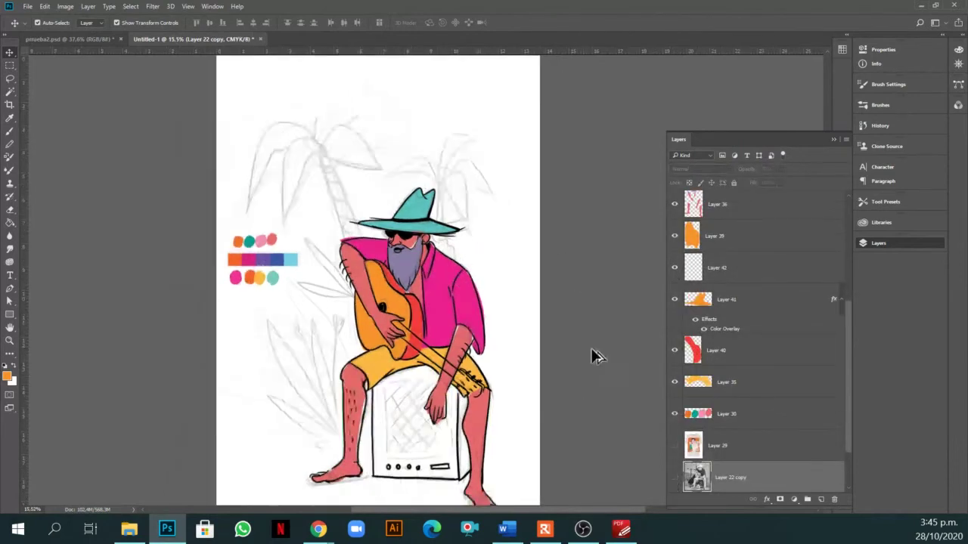
# Save the document as COLOR in Photoshop format in the taller folder.
pyautogui.hotkey('ctrl', 's')
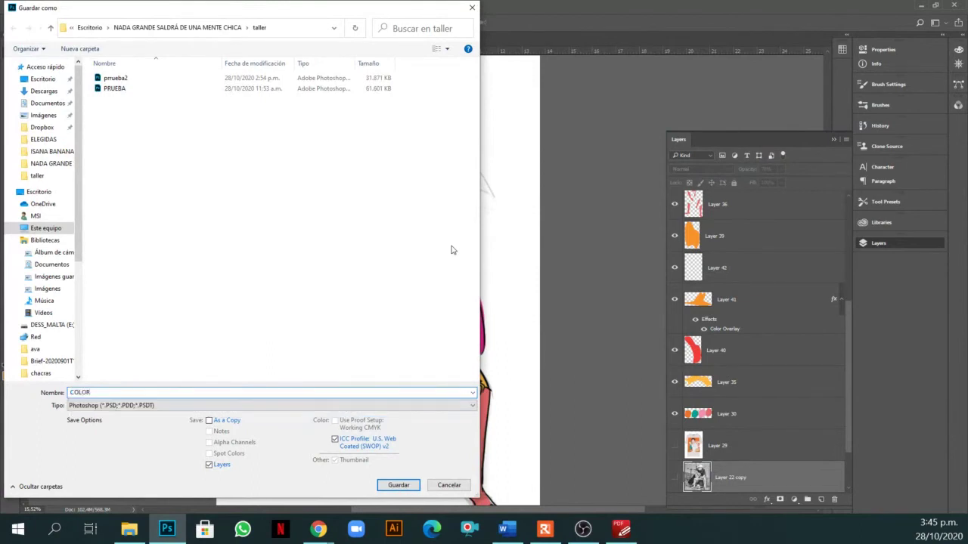
pyautogui.click(399, 485)
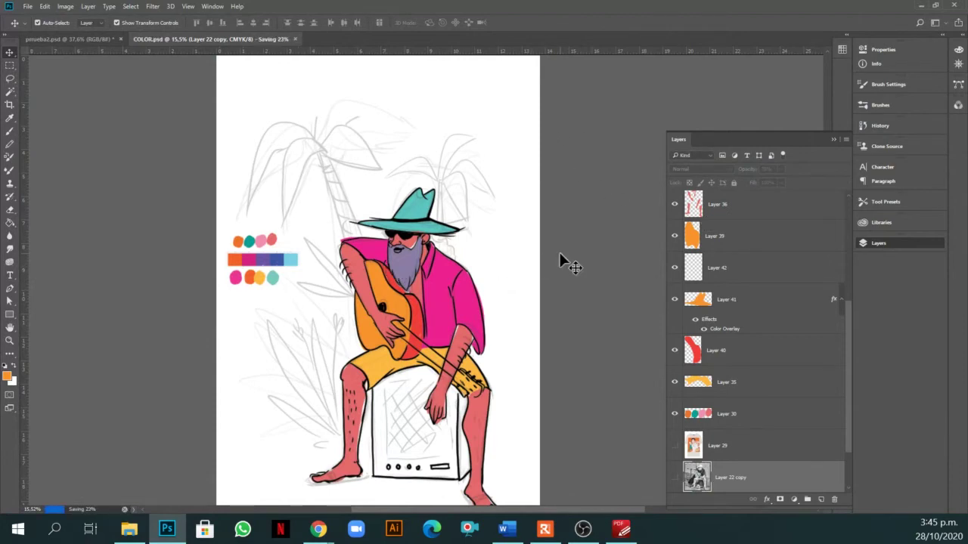
# Create a new layer above Layer 29 and outline the large palm's hanging front leaf with the Lasso.
pyautogui.scroll(-1, 571, 284)
pyautogui.scroll(-2, 739, 372)
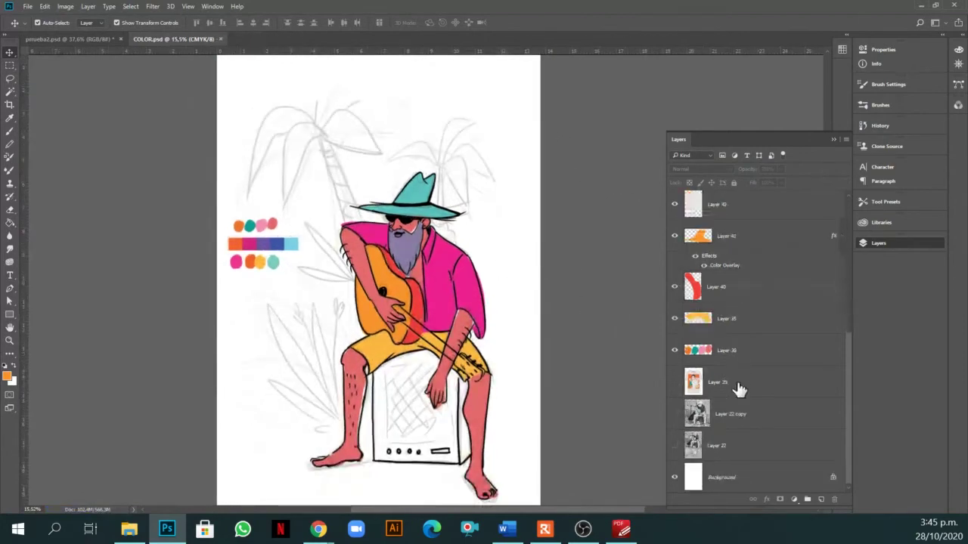
pyautogui.click(734, 378)
pyautogui.click(822, 500)
pyautogui.scroll(3, 325, 147)
pyautogui.press('l')
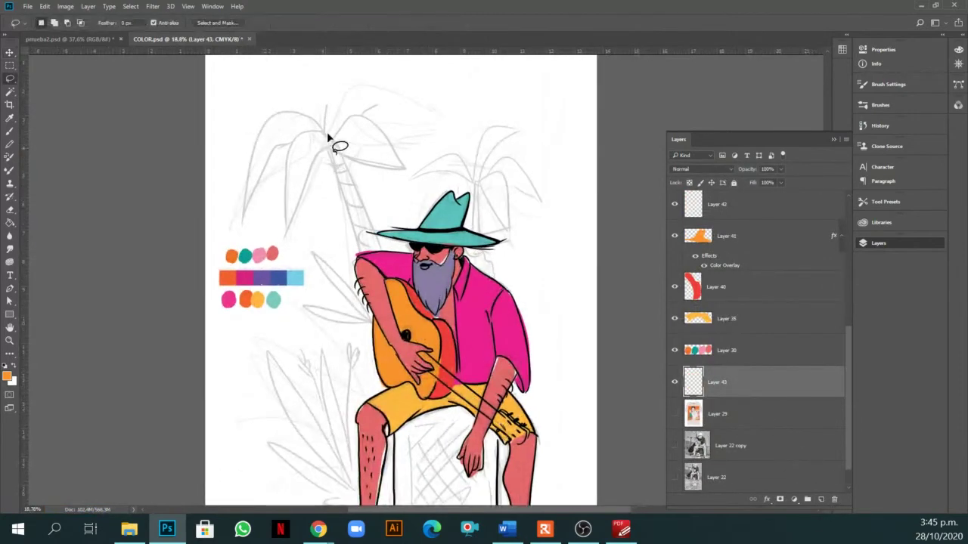
pyautogui.moveTo(296, 136)
pyautogui.mouseDown()
pyautogui.moveTo(285, 210)
pyautogui.moveTo(300, 210)
pyautogui.moveTo(346, 135)
pyautogui.mouseUp()
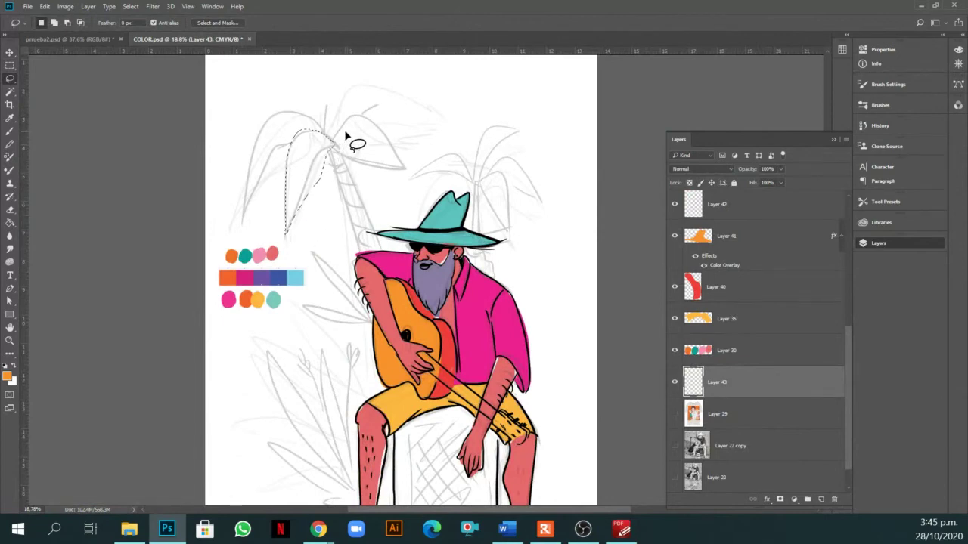
# Fill the leaf selection with the palette's dark teal and deselect it.
pyautogui.press('i')
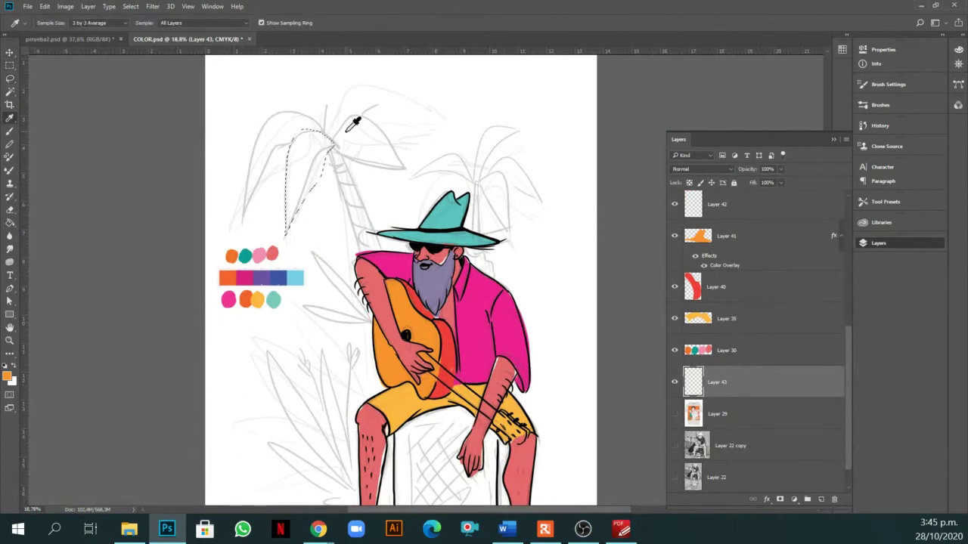
pyautogui.click(244, 256)
pyautogui.press('g')
pyautogui.click(323, 145)
pyautogui.hotkey('ctrl', 'd')
pyautogui.scroll(2, 359, 189)
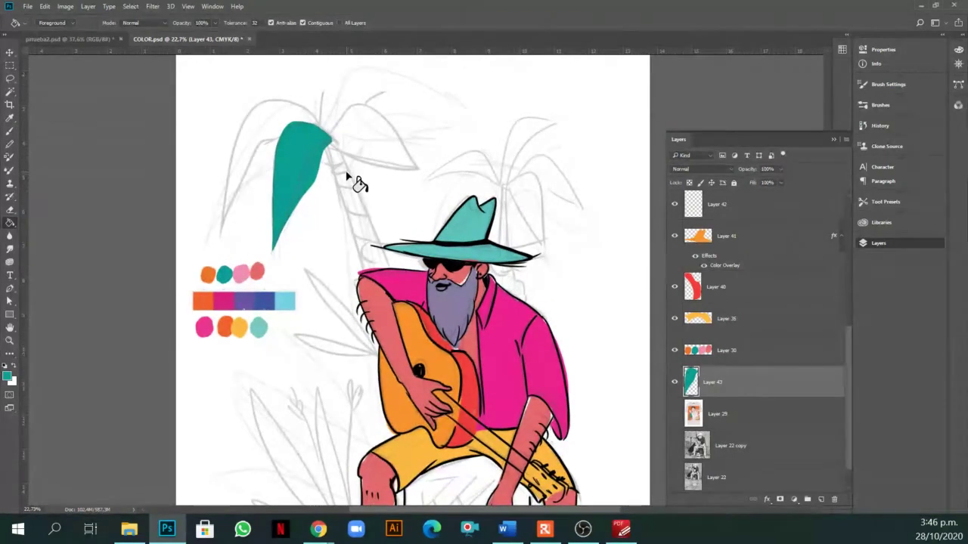
# Shift the palm leaf from teal to green with a Hue/Saturation hue of -38.
pyautogui.press('v')
pyautogui.scroll(-2, 335, 155)
pyautogui.click(66, 6)
pyautogui.moveTo(81, 32)
pyautogui.click(227, 80)
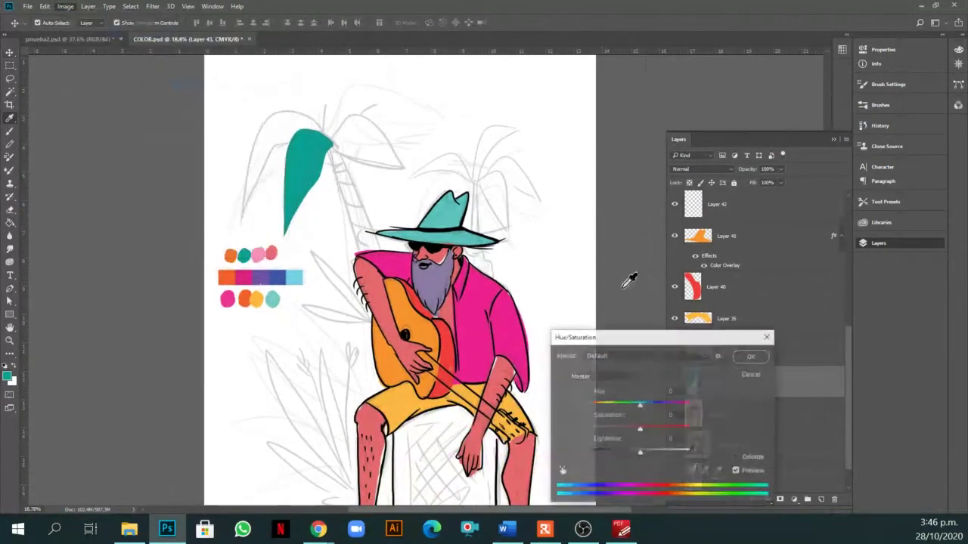
pyautogui.moveTo(639, 408); pyautogui.dragTo(620, 406)
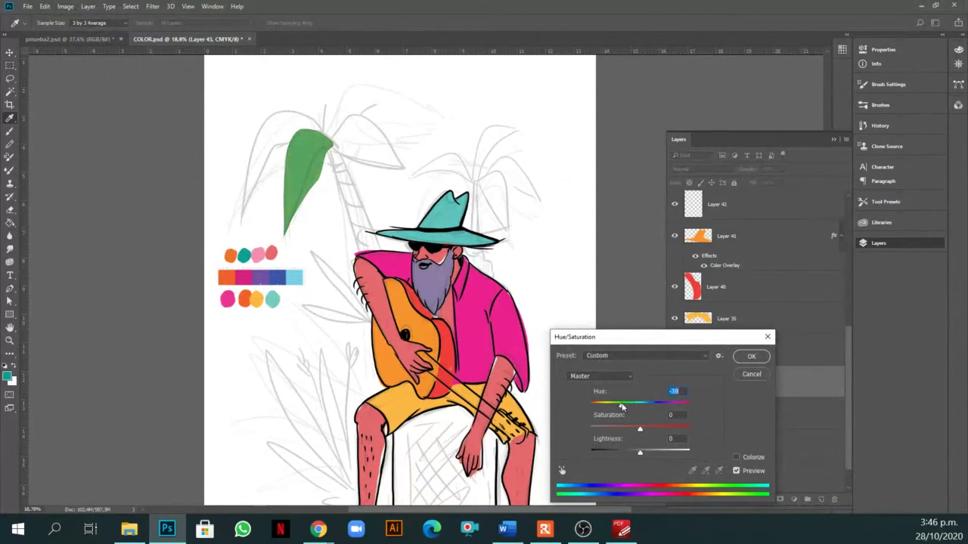
pyautogui.click(750, 356)
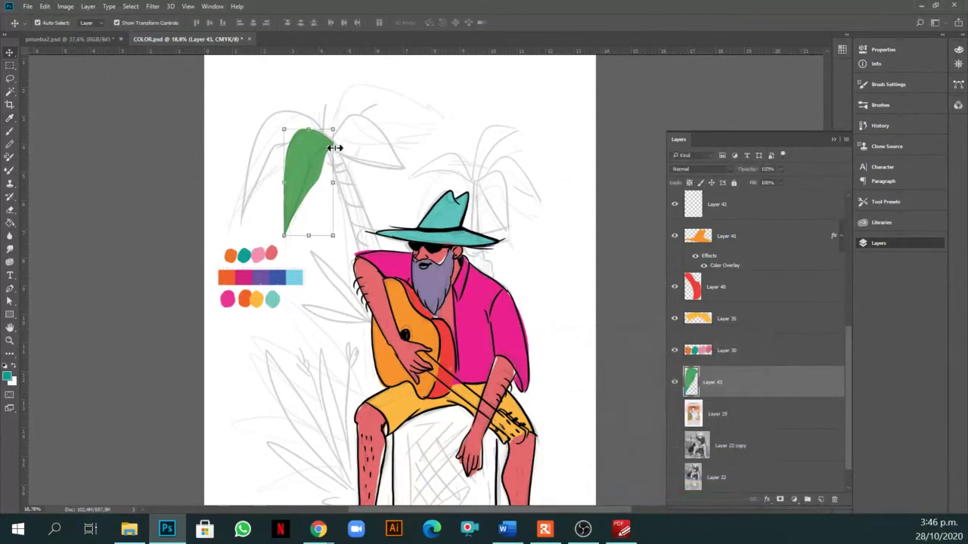
# Hide the palette strip running from orange to light blue.
pyautogui.scroll(-3, 340, 148)
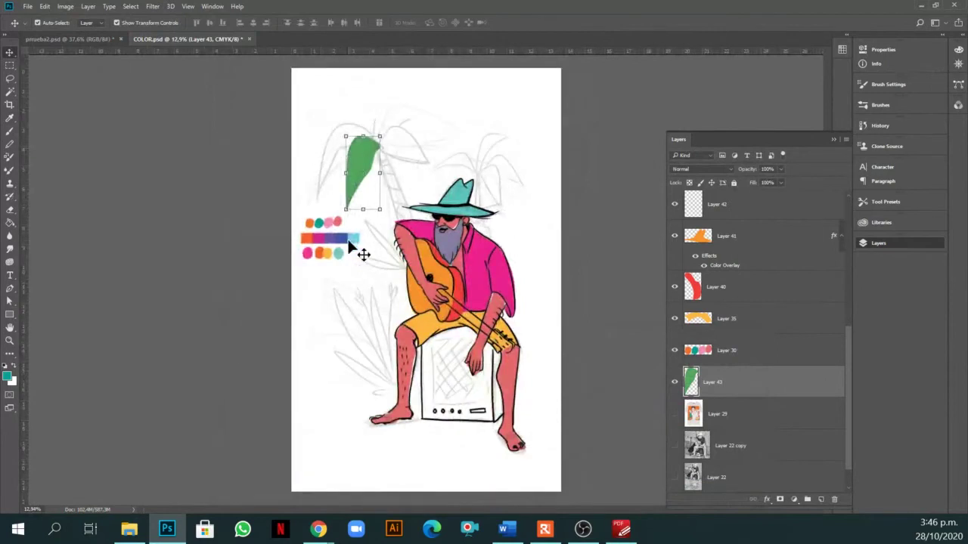
pyautogui.click(351, 238)
pyautogui.click(675, 208)
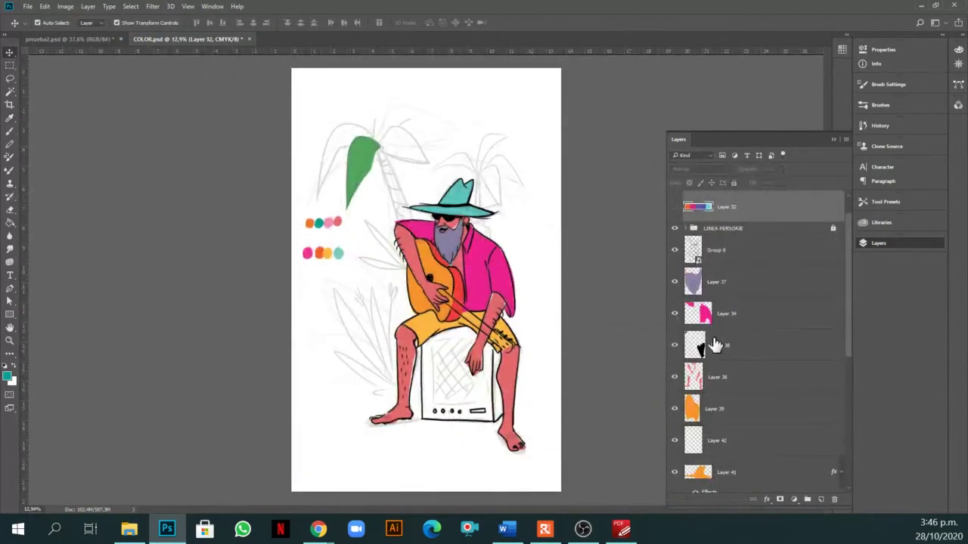
pyautogui.scroll(-5, 714, 363)
pyautogui.click(674, 364)
pyautogui.click(674, 364)
# Create a new layer above Layer 22 and outline a large rounded rectangular background shape around the guitarist.
pyautogui.scroll(-2, 730, 417)
pyautogui.click(749, 445)
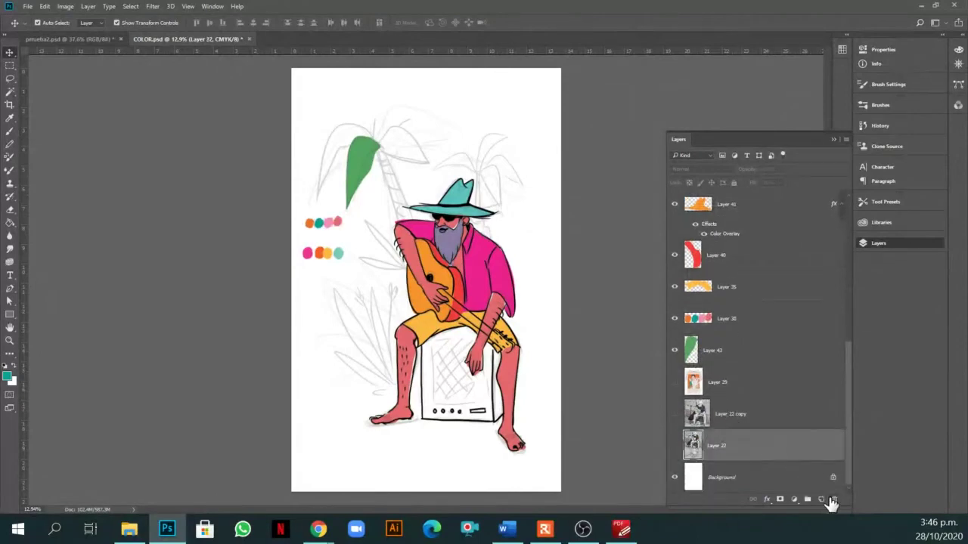
pyautogui.click(821, 499)
pyautogui.press('l')
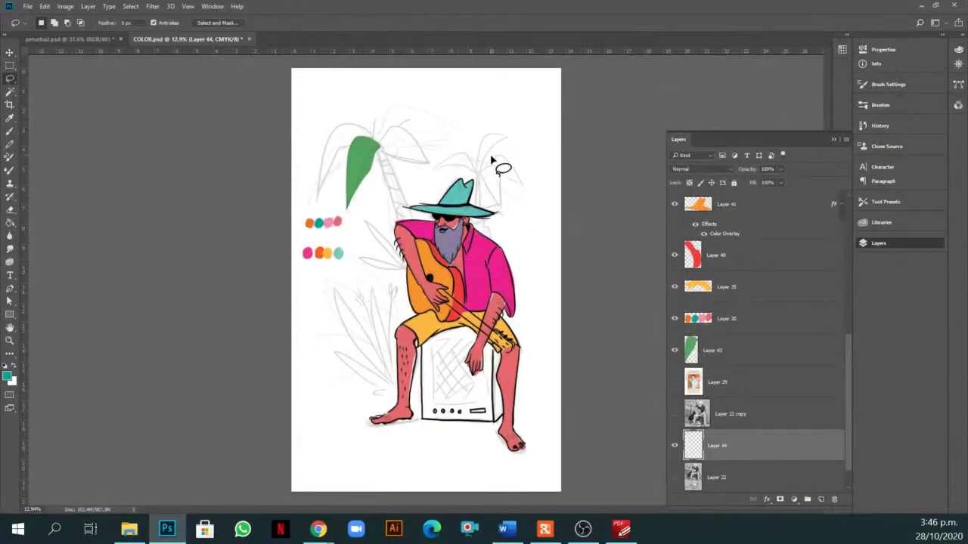
pyautogui.moveTo(512, 144)
pyautogui.mouseDown()
pyautogui.moveTo(379, 151)
pyautogui.moveTo(340, 184)
pyautogui.moveTo(334, 437)
pyautogui.moveTo(450, 445)
pyautogui.moveTo(528, 436)
pyautogui.moveTo(542, 162)
pyautogui.mouseUp()
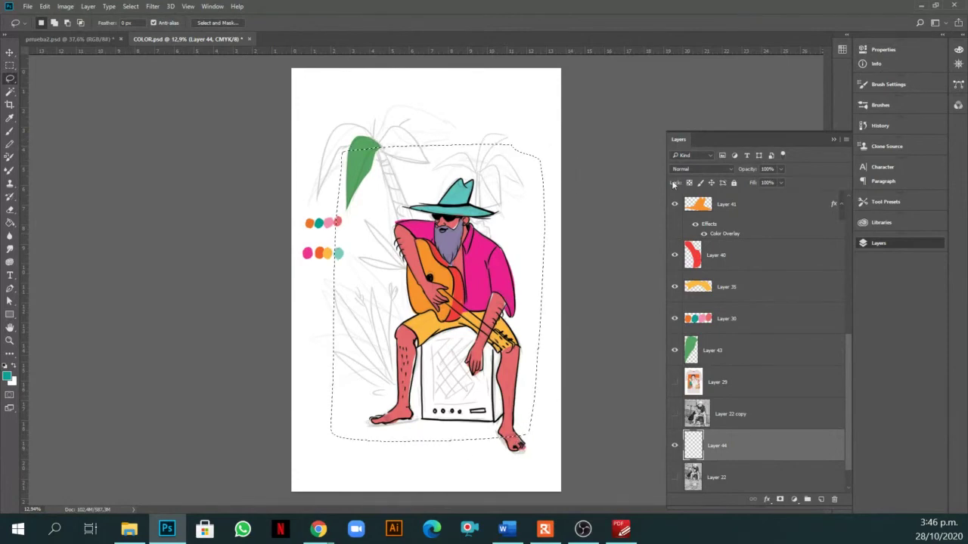
# Fill the background selection with the palette's light teal and deselect it.
pyautogui.press('i')
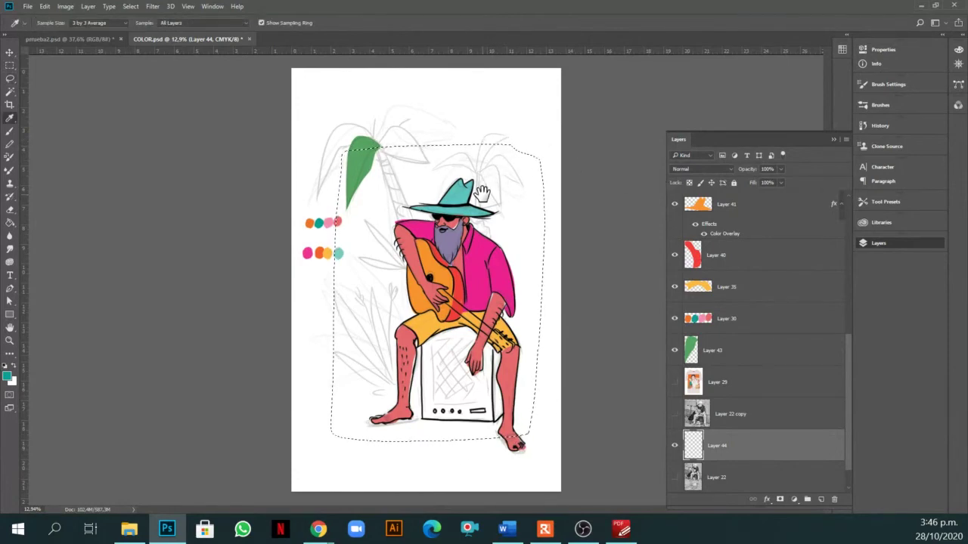
pyautogui.scroll(1, 385, 217)
pyautogui.scroll(1, 357, 253)
pyautogui.click(319, 262)
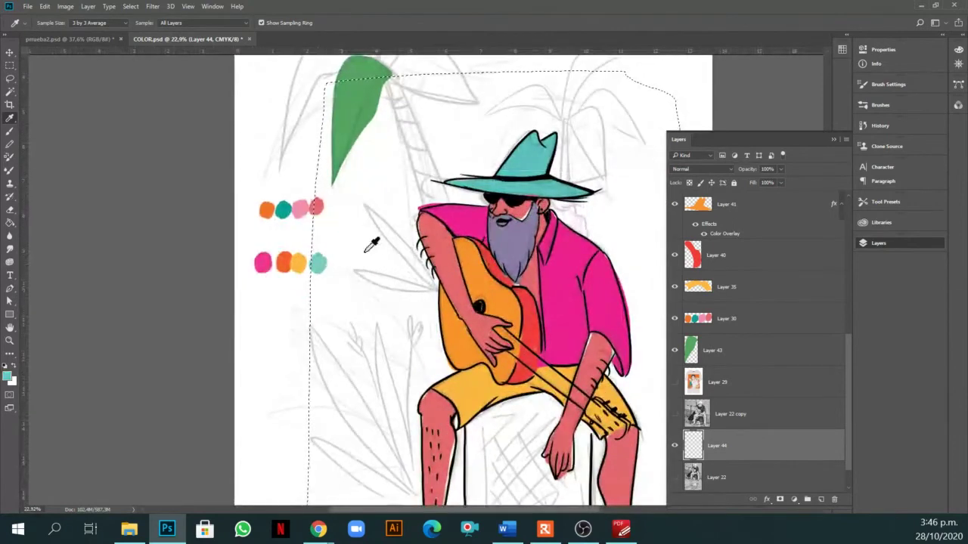
pyautogui.press('g')
pyautogui.click(489, 236)
pyautogui.scroll(-2, 488, 236)
pyautogui.hotkey('ctrl', 'd')
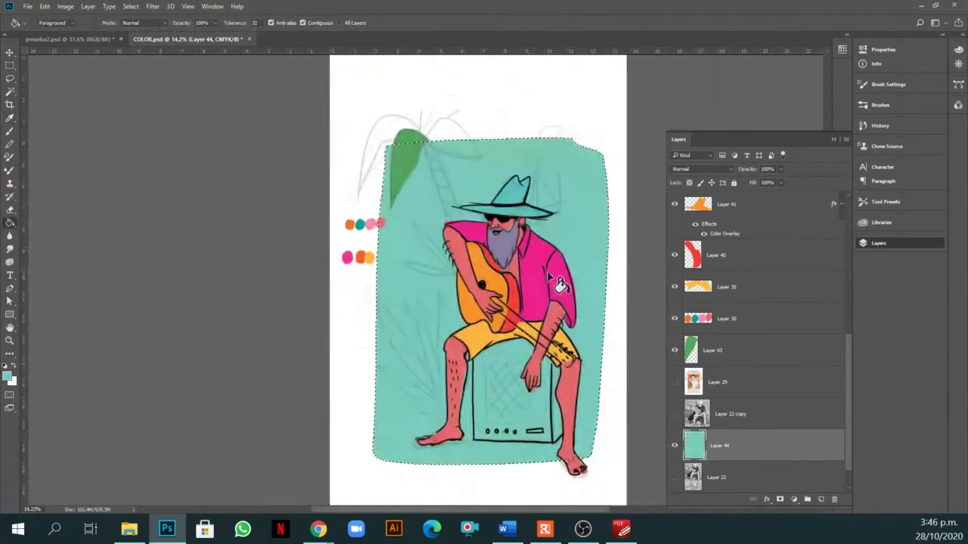
# Erase the uneven bulge along the upper edge of the teal background shape.
pyautogui.scroll(-1, 708, 438)
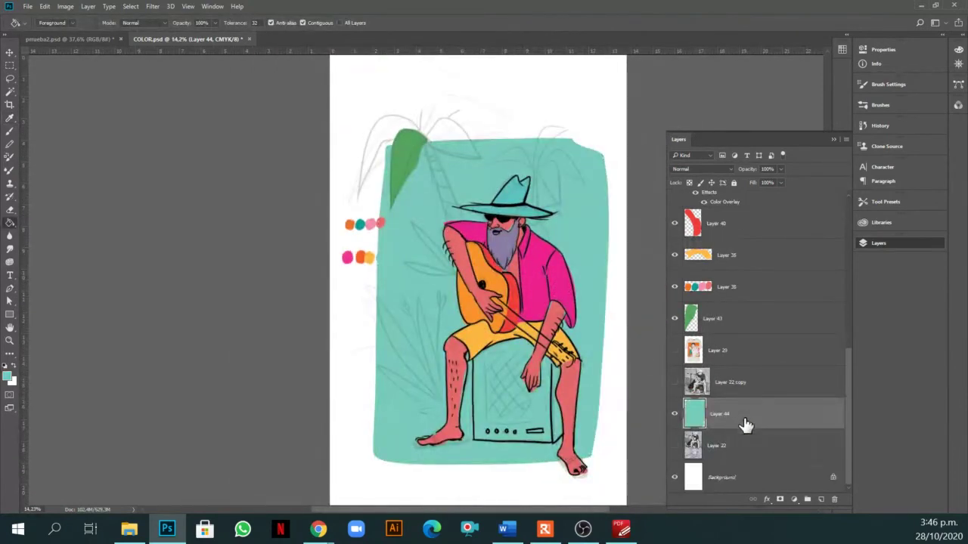
pyautogui.press('v')
pyautogui.scroll(1, 468, 190)
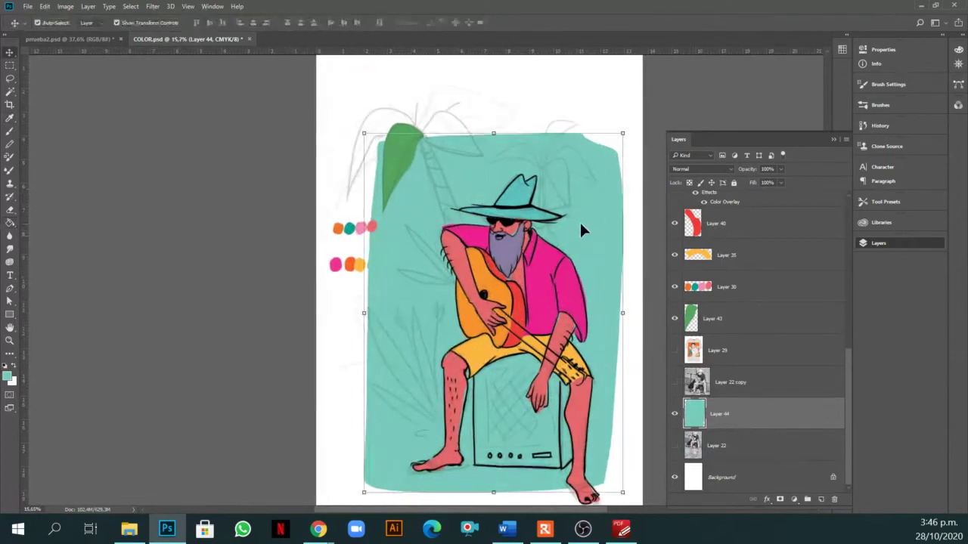
pyautogui.press('e')
pyautogui.moveTo(476, 132)
pyautogui.mouseDown()
pyautogui.moveTo(590, 140)
pyautogui.moveTo(584, 132)
pyautogui.moveTo(592, 140)
pyautogui.moveTo(549, 140)
pyautogui.moveTo(620, 146)
pyautogui.mouseUp()
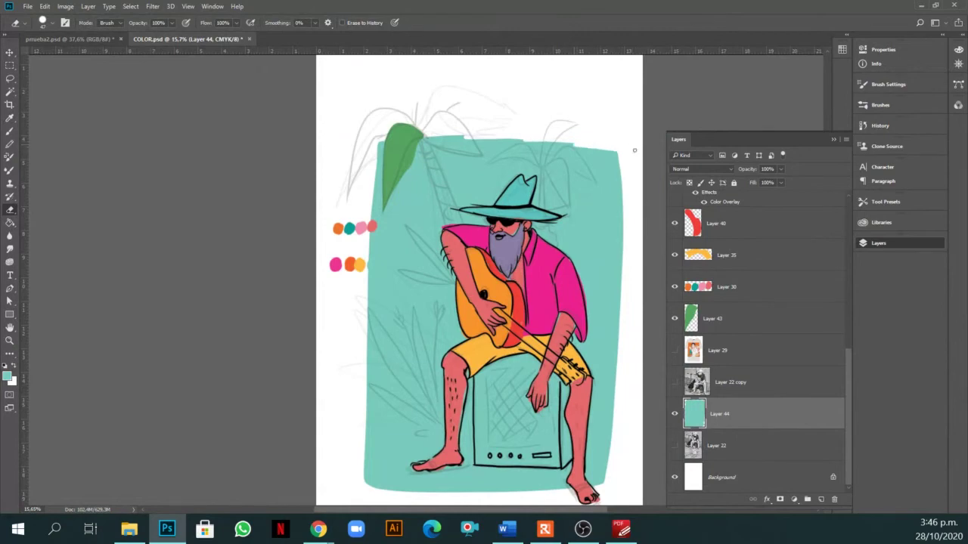
# Brush rough light-teal strokes along the background shape's upper edge, corners, right side and lower edge.
pyautogui.press('b')
pyautogui.moveTo(465, 140); pyautogui.dragTo(611, 148)
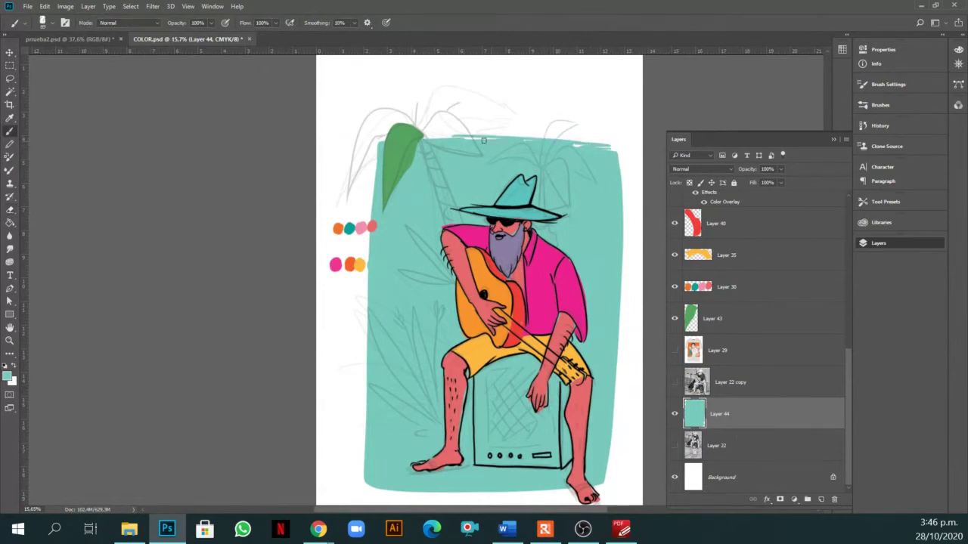
pyautogui.moveTo(374, 141)
pyautogui.mouseDown()
pyautogui.moveTo(369, 265)
pyautogui.moveTo(376, 136)
pyautogui.mouseUp()
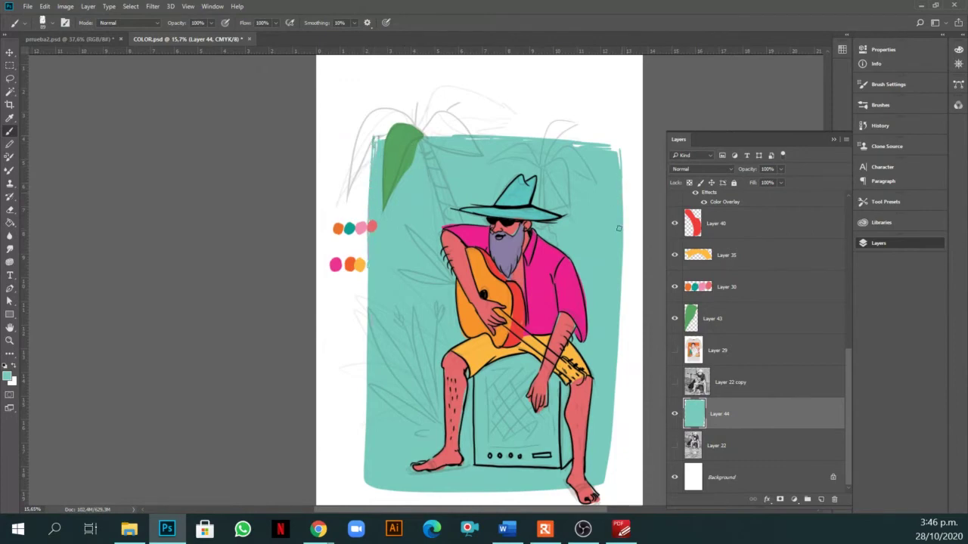
pyautogui.moveTo(622, 323); pyautogui.dragTo(583, 216)
pyautogui.moveTo(341, 148)
pyautogui.mouseDown()
pyautogui.moveTo(338, 344)
pyautogui.moveTo(517, 379)
pyautogui.mouseUp()
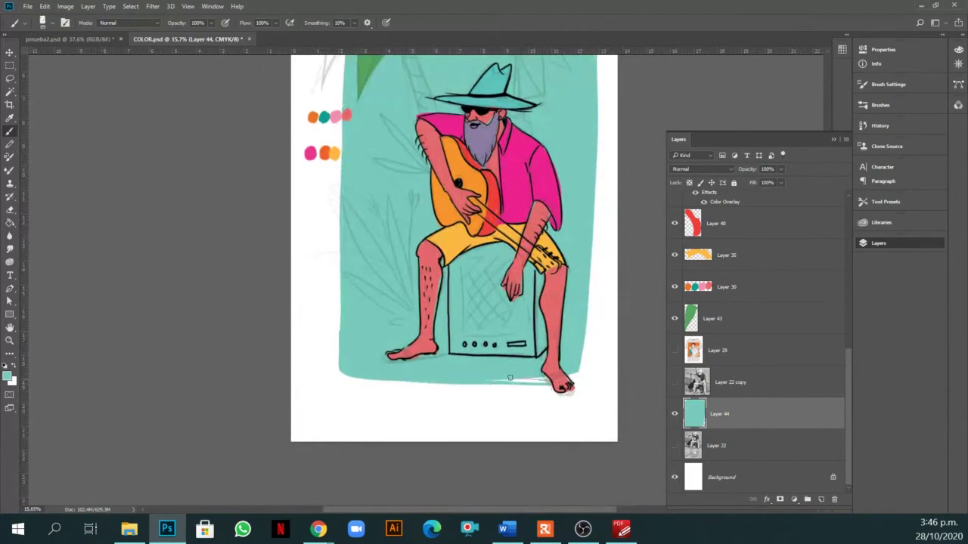
pyautogui.moveTo(597, 163); pyautogui.dragTo(585, 344)
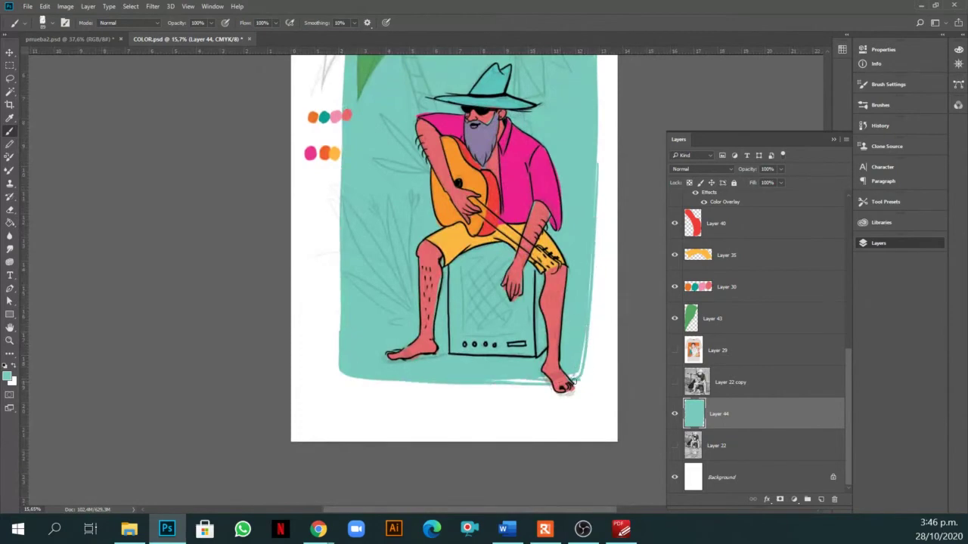
pyautogui.scroll(-2, 572, 292)
pyautogui.scroll(1, 511, 225)
pyautogui.press('v')
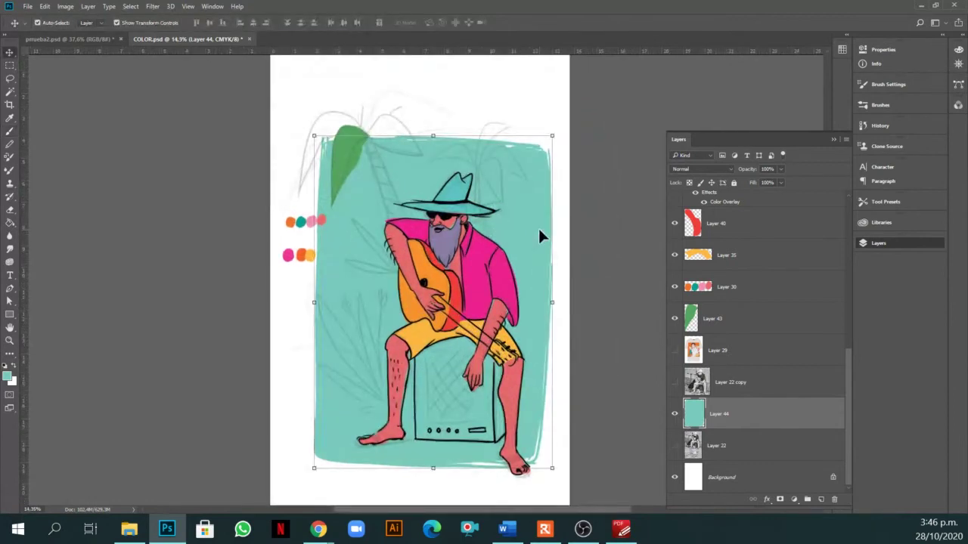
# Select jagged notches along the edges of the green palm frond on Layer 43 and add a layer mask from the selection.
pyautogui.click(716, 322)
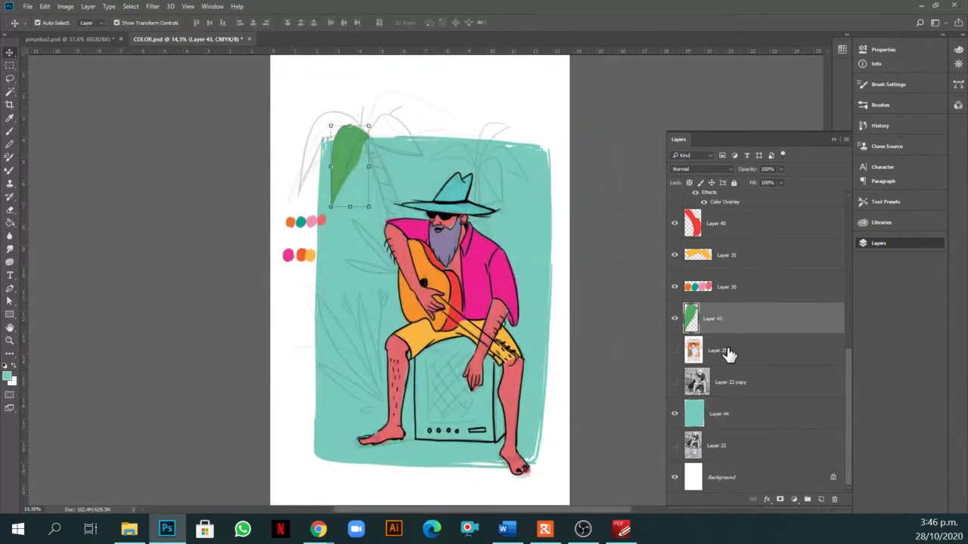
pyautogui.press('l')
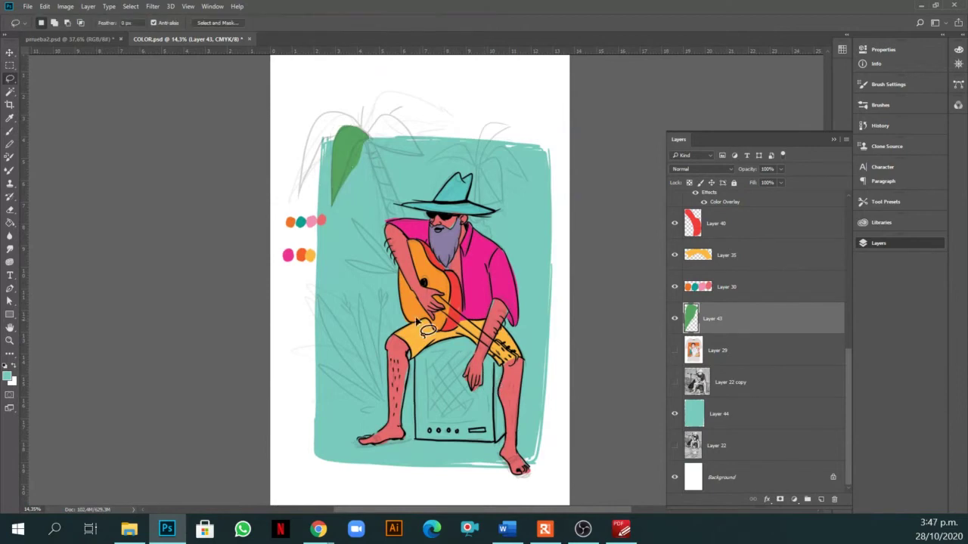
pyautogui.scroll(1, 388, 214)
pyautogui.scroll(1, 388, 196)
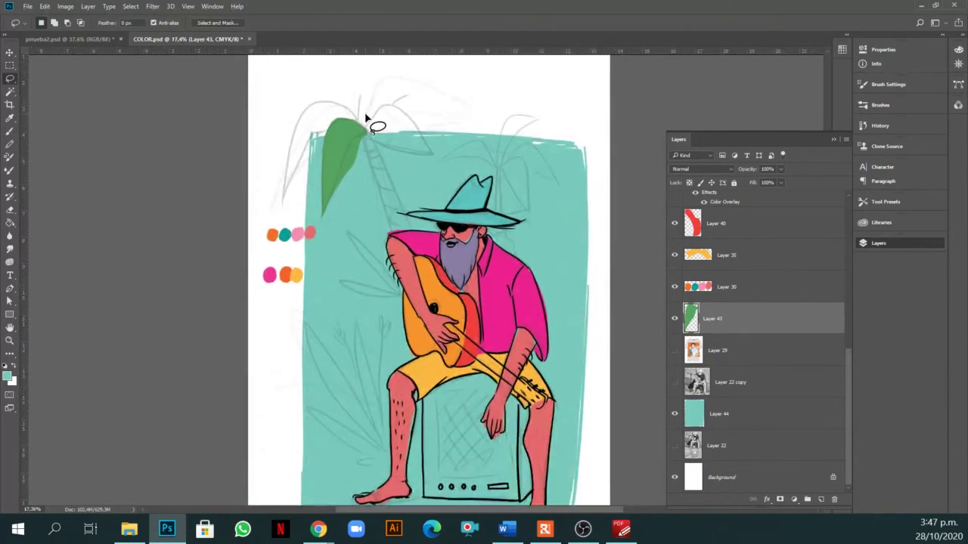
pyautogui.scroll(2, 365, 119)
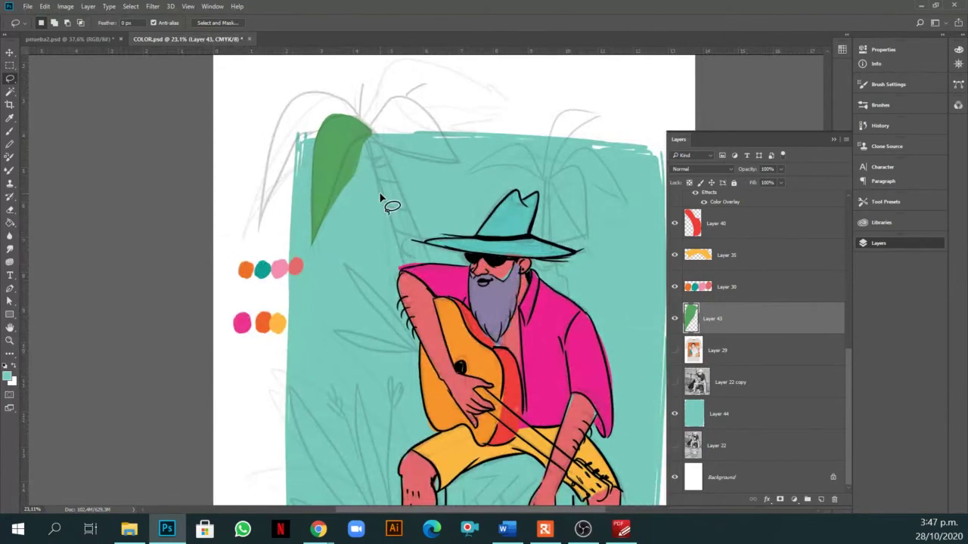
pyautogui.moveTo(355, 137); pyautogui.dragTo(367, 157)
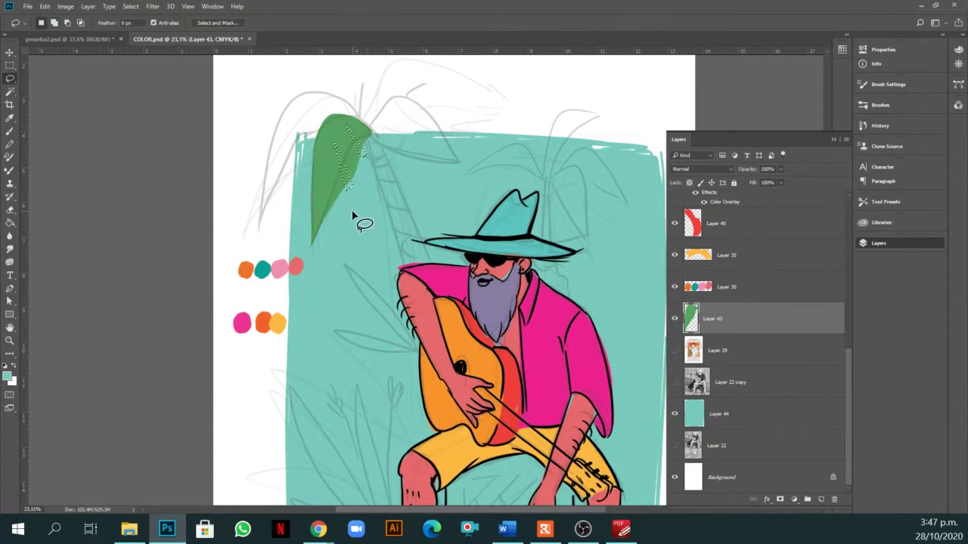
pyautogui.moveTo(352, 217)
pyautogui.mouseDown()
pyautogui.moveTo(340, 212)
pyautogui.moveTo(341, 227)
pyautogui.moveTo(308, 227)
pyautogui.moveTo(317, 216)
pyautogui.moveTo(324, 236)
pyautogui.mouseUp()
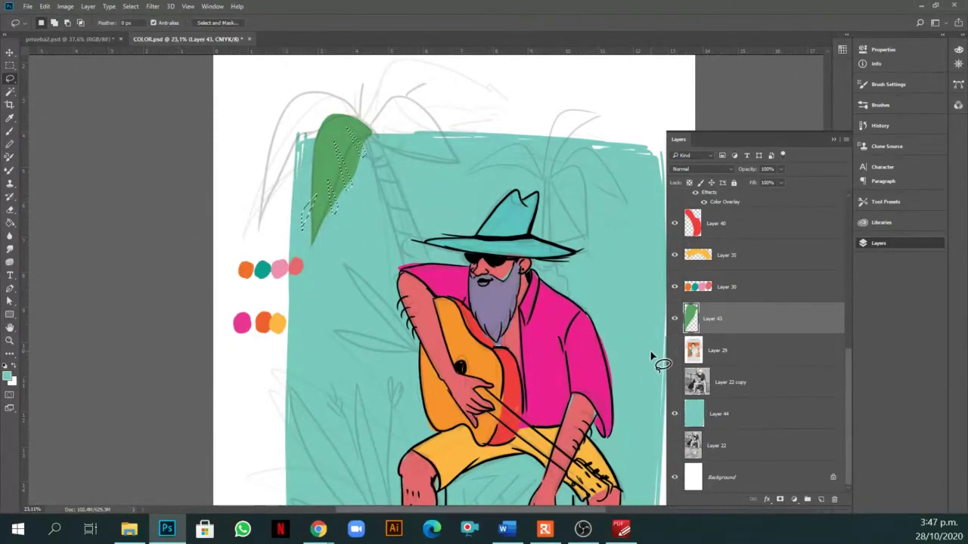
pyautogui.click(778, 501)
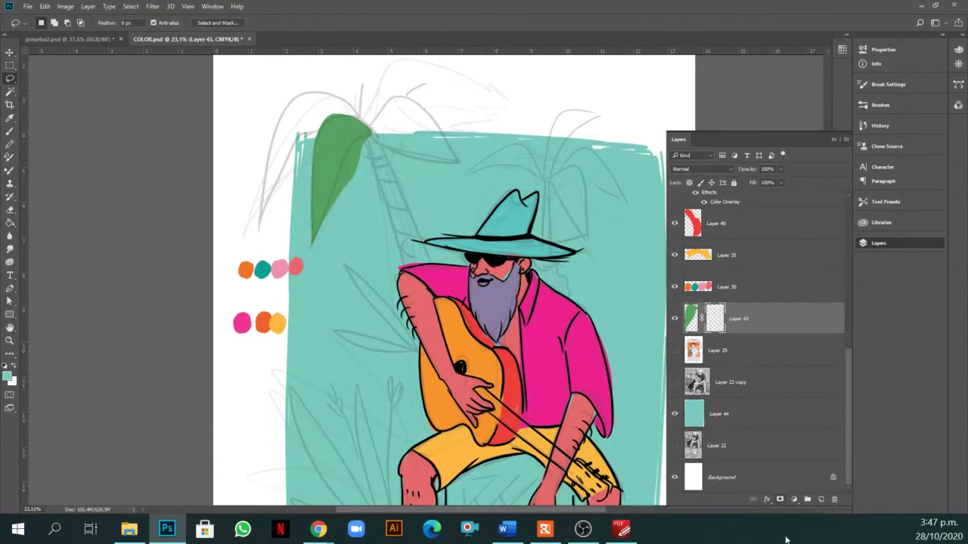
# Invert the Layer 43 mask in Select and Mask and mask out an extra notch on the frond's outer edge.
pyautogui.doubleClick(715, 324)
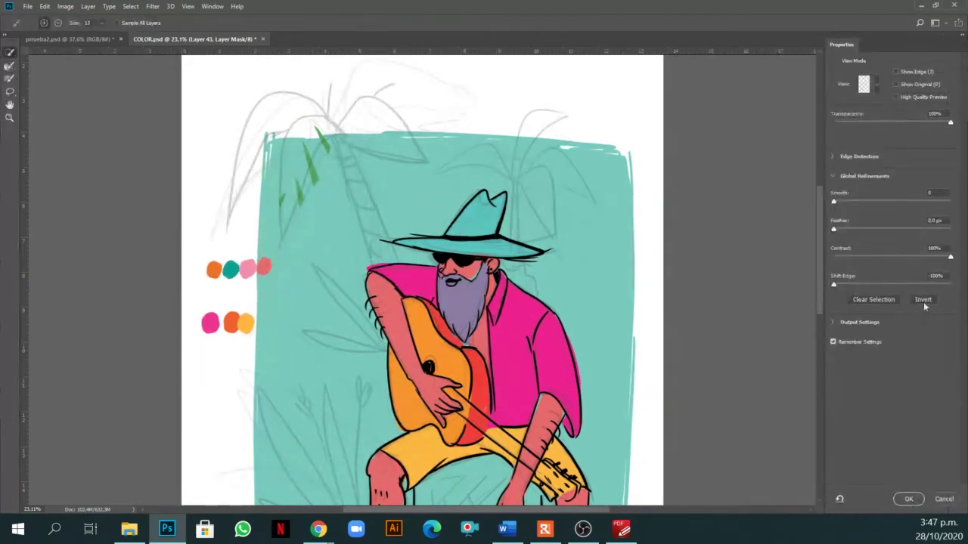
pyautogui.click(924, 300)
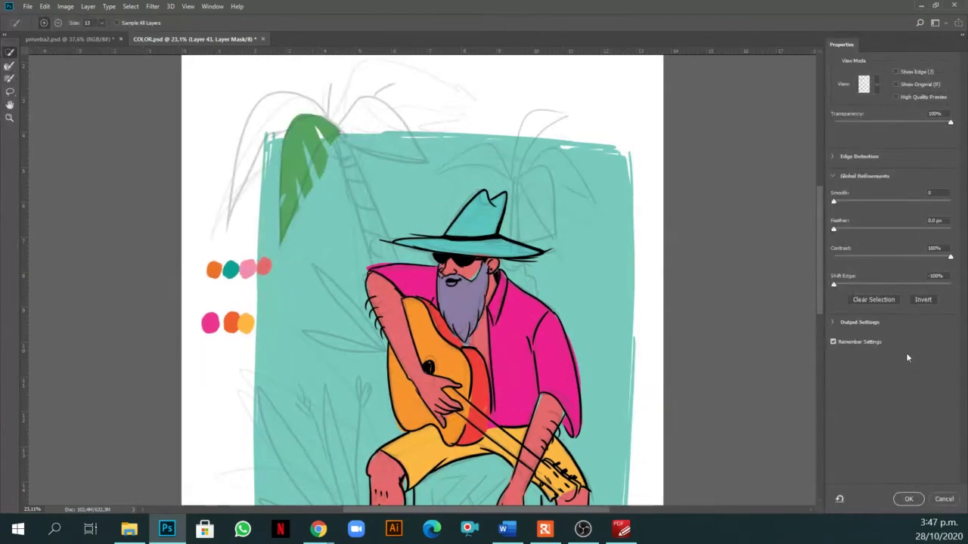
pyautogui.click(916, 498)
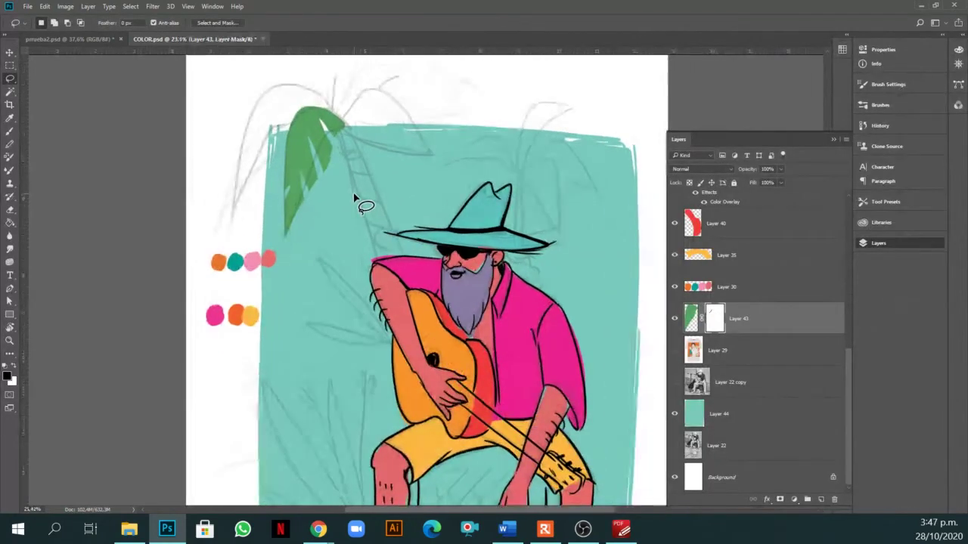
pyautogui.scroll(1, 354, 198)
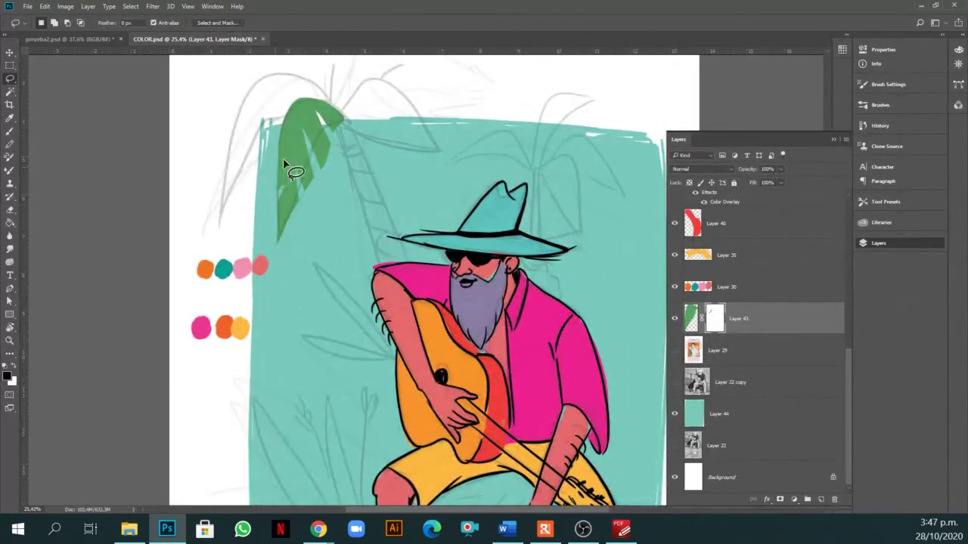
pyautogui.press('g')
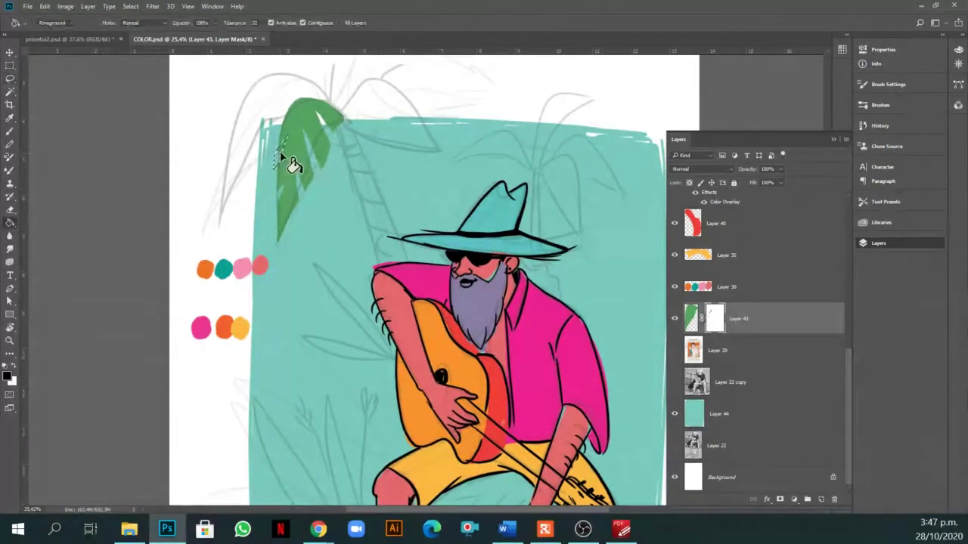
pyautogui.hotkey('ctrl', 'd')
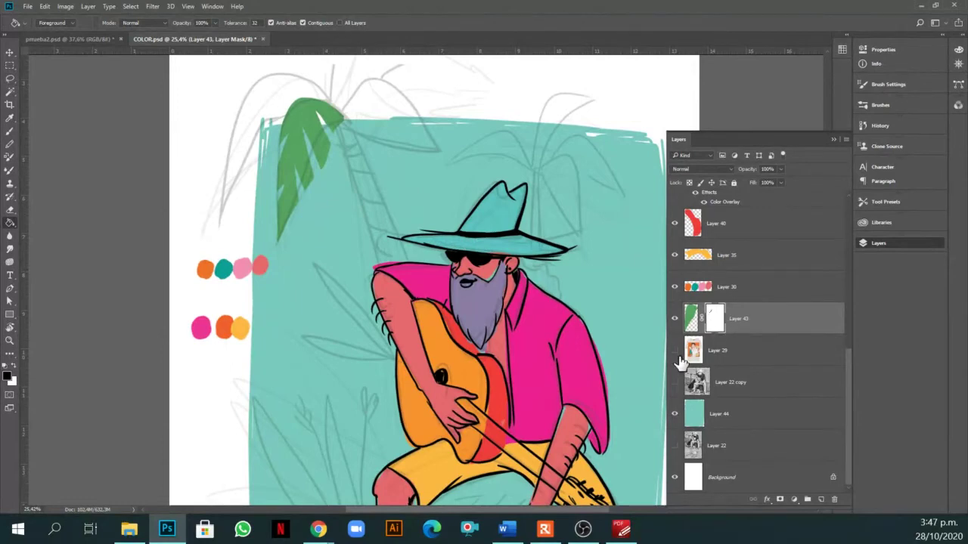
# Outline a second palm frond, right of the first, on a new layer and fill it with the first frond's green.
pyautogui.click(821, 499)
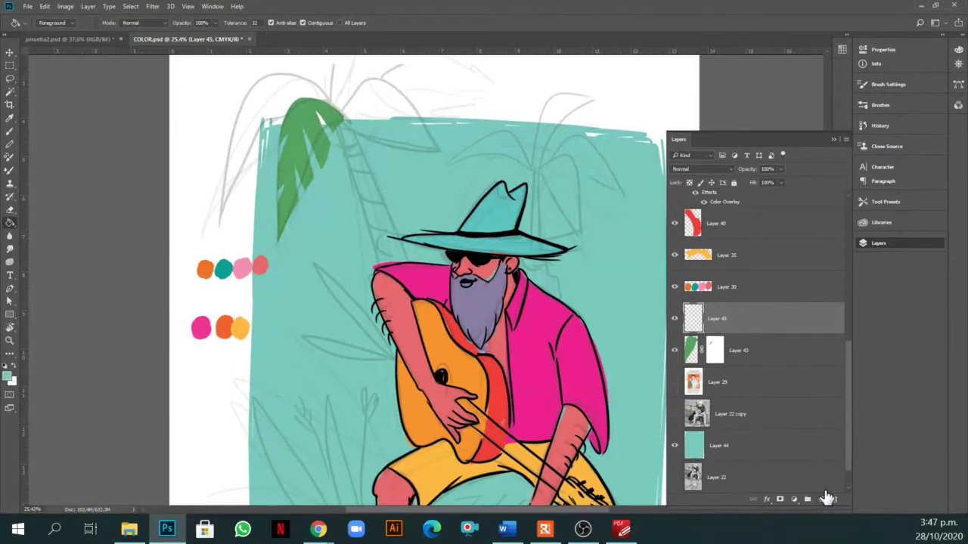
pyautogui.scroll(3, 363, 183)
pyautogui.press('l')
pyautogui.moveTo(286, 146)
pyautogui.mouseDown()
pyautogui.moveTo(338, 108)
pyautogui.moveTo(422, 198)
pyautogui.moveTo(349, 187)
pyautogui.moveTo(292, 142)
pyautogui.mouseUp()
pyautogui.press('g')
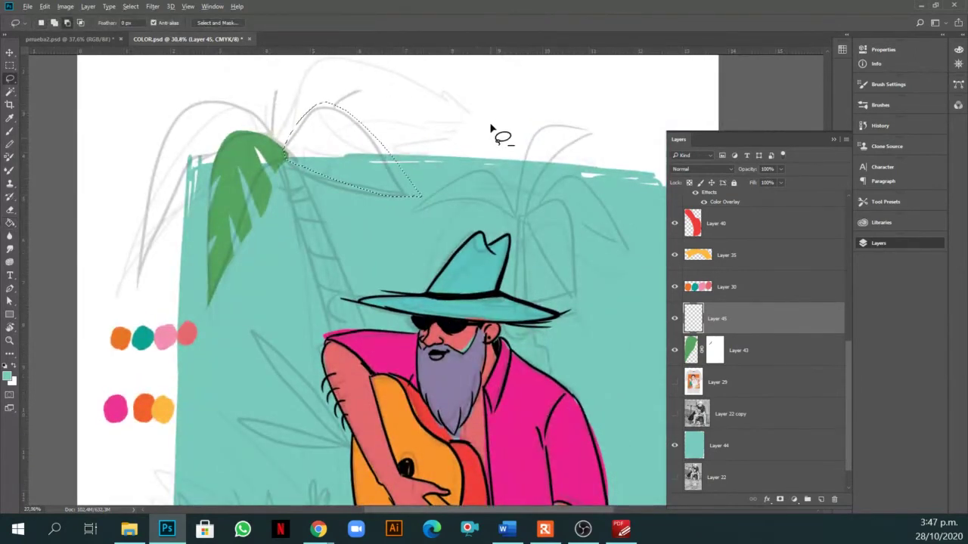
pyautogui.scroll(-2, 497, 130)
pyautogui.press('o')
pyautogui.press('g')
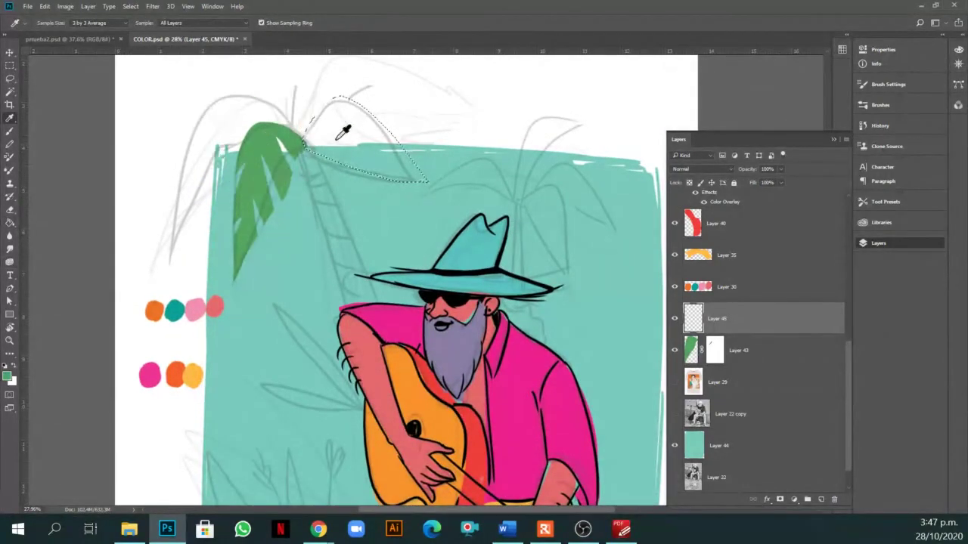
pyautogui.click(358, 149)
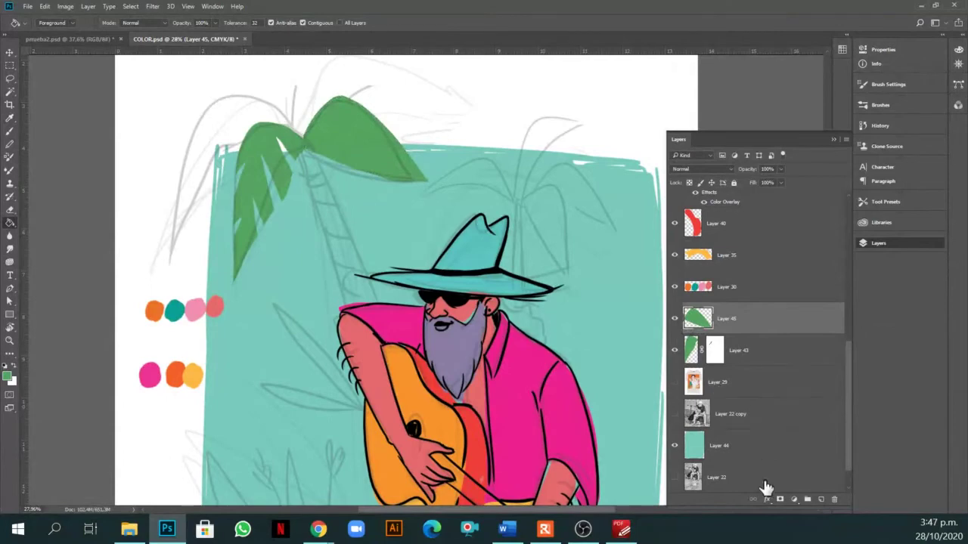
# Add a layer mask to the second frond and fill lassoed notches along its edges with black to cut them out.
pyautogui.click(780, 499)
pyautogui.press('l')
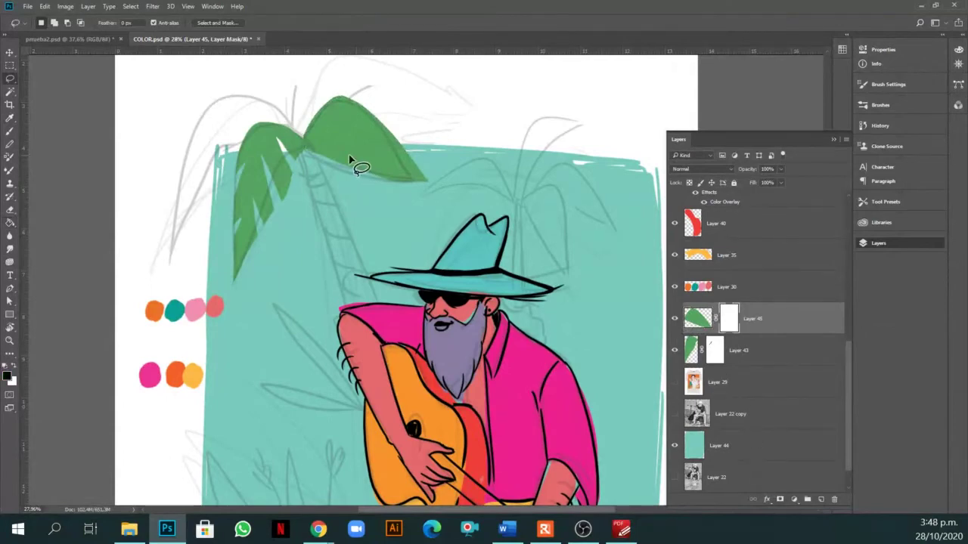
pyautogui.moveTo(326, 123)
pyautogui.mouseDown()
pyautogui.moveTo(320, 158)
pyautogui.moveTo(349, 152)
pyautogui.moveTo(356, 177)
pyautogui.moveTo(404, 188)
pyautogui.moveTo(415, 166)
pyautogui.mouseUp()
pyautogui.moveTo(392, 95)
pyautogui.mouseDown()
pyautogui.moveTo(376, 123)
pyautogui.moveTo(391, 123)
pyautogui.moveTo(359, 109)
pyautogui.moveTo(389, 113)
pyautogui.mouseUp()
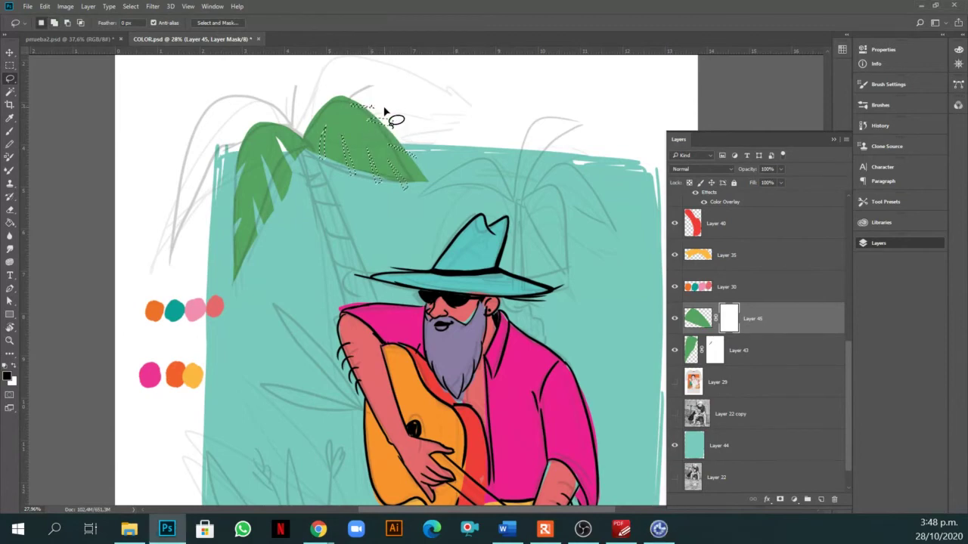
pyautogui.press('g')
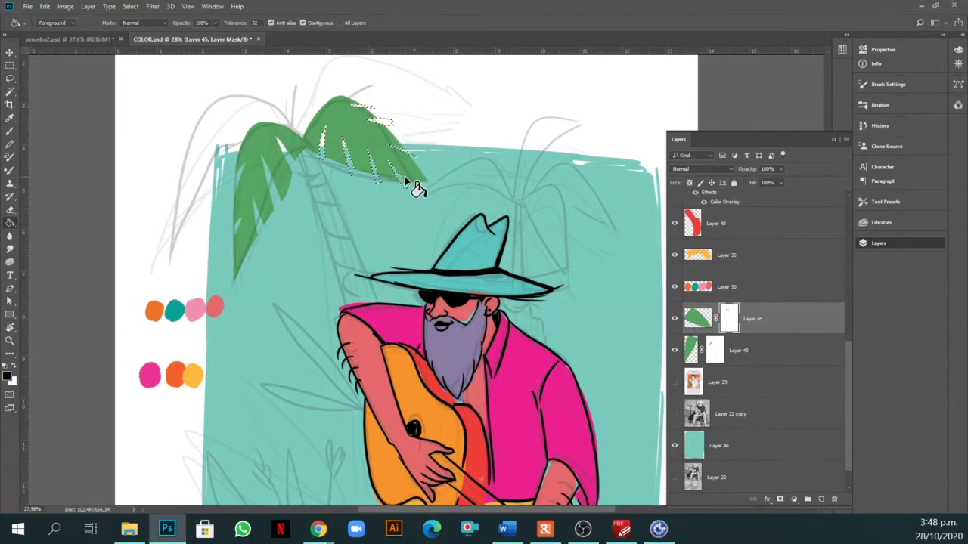
pyautogui.scroll(-1, 412, 185)
pyautogui.press('v')
pyautogui.scroll(-1, 431, 212)
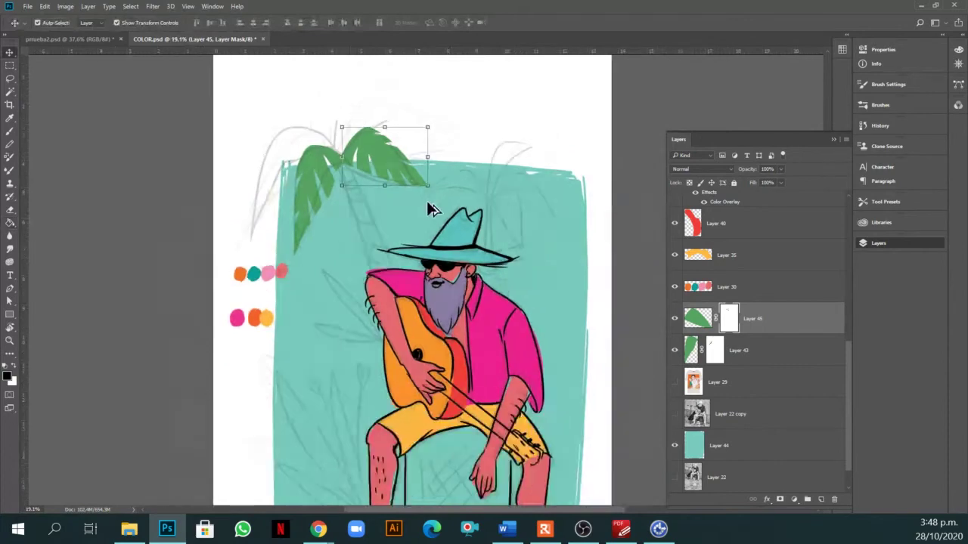
pyautogui.scroll(1, 411, 190)
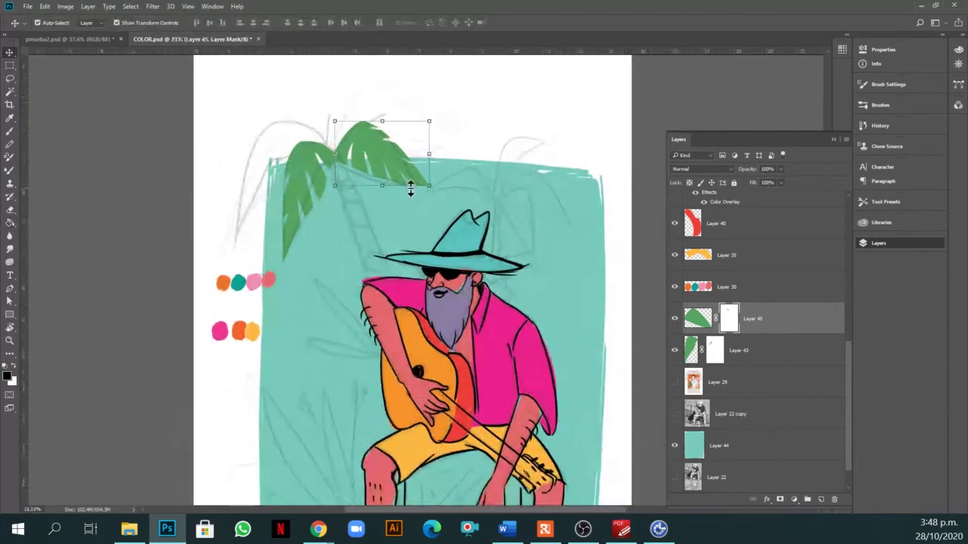
# Outline a third palm frond at the palm's far left on a new layer and fill it with the same green.
pyautogui.click(821, 501)
pyautogui.press('l')
pyautogui.scroll(1, 348, 148)
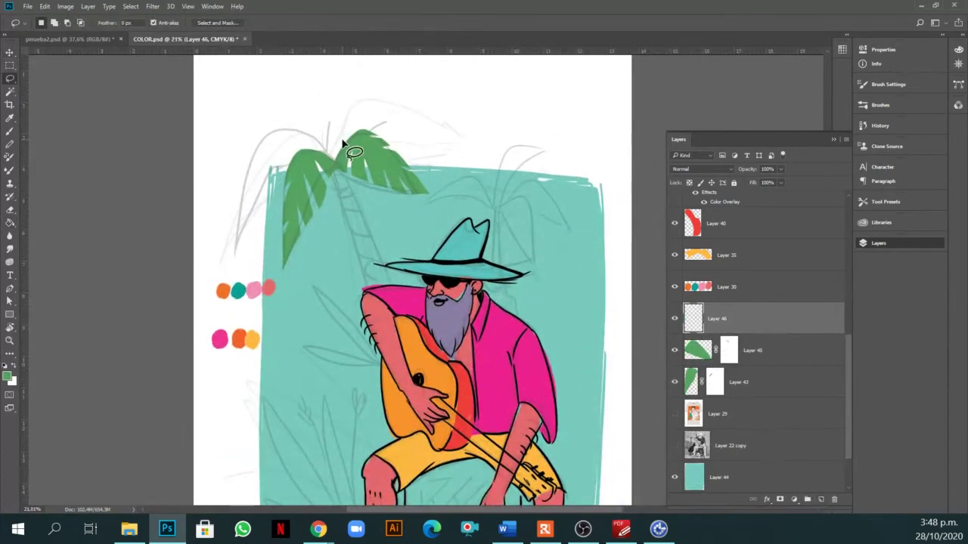
pyautogui.moveTo(328, 150)
pyautogui.mouseDown()
pyautogui.moveTo(282, 123)
pyautogui.moveTo(249, 156)
pyautogui.moveTo(230, 224)
pyautogui.moveTo(328, 153)
pyautogui.mouseUp()
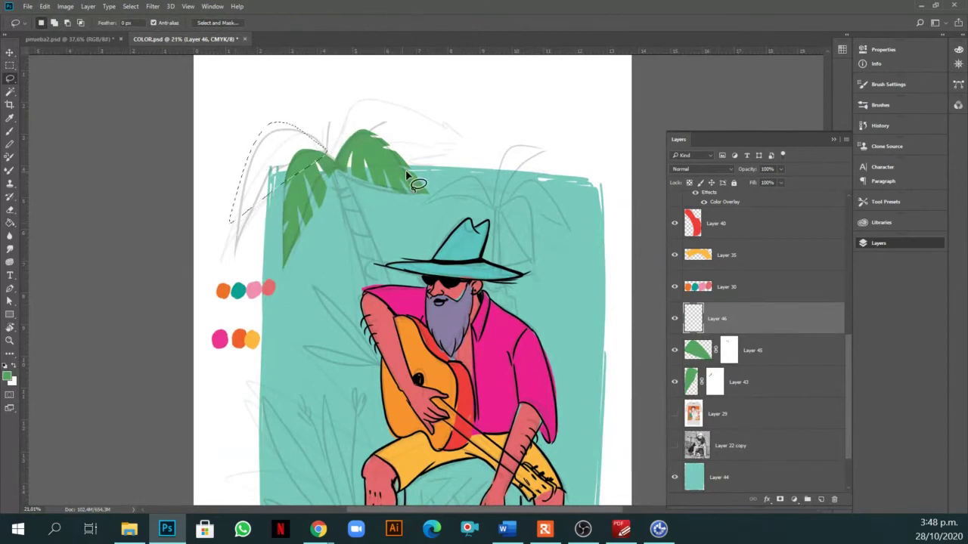
pyautogui.press('g')
pyautogui.click(306, 159)
pyautogui.hotkey('ctrl', 'd')
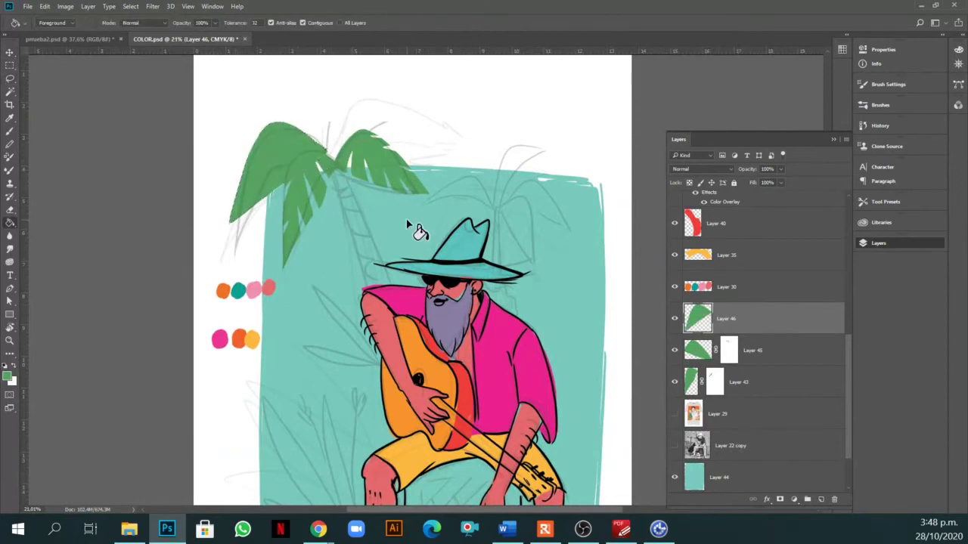
# Shift the third frond's hue by +18 and darken it with Hue/Saturation, and move its layer below Layer 43.
pyautogui.scroll(-2, 406, 218)
pyautogui.press('v')
pyautogui.click(66, 6)
pyautogui.moveTo(87, 30)
pyautogui.click(208, 78)
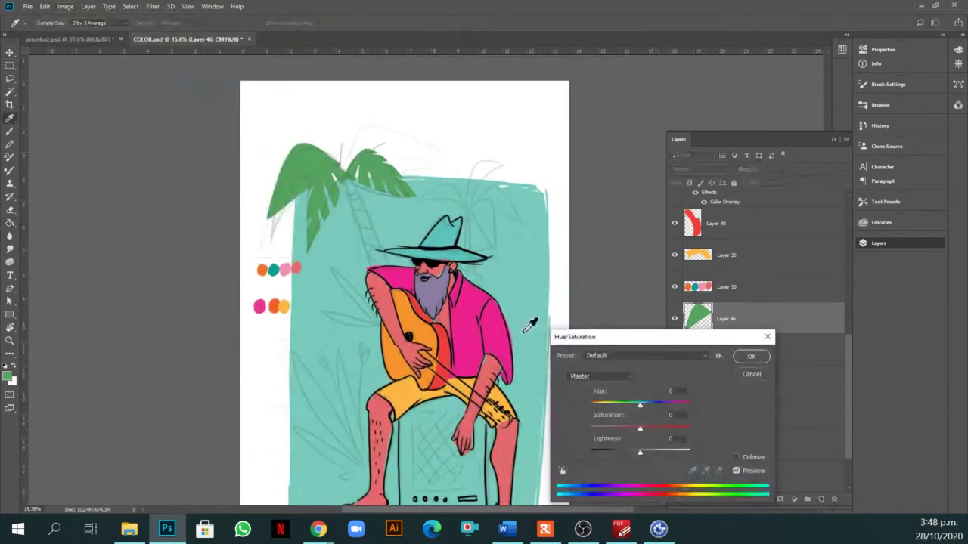
pyautogui.moveTo(641, 409); pyautogui.dragTo(650, 408)
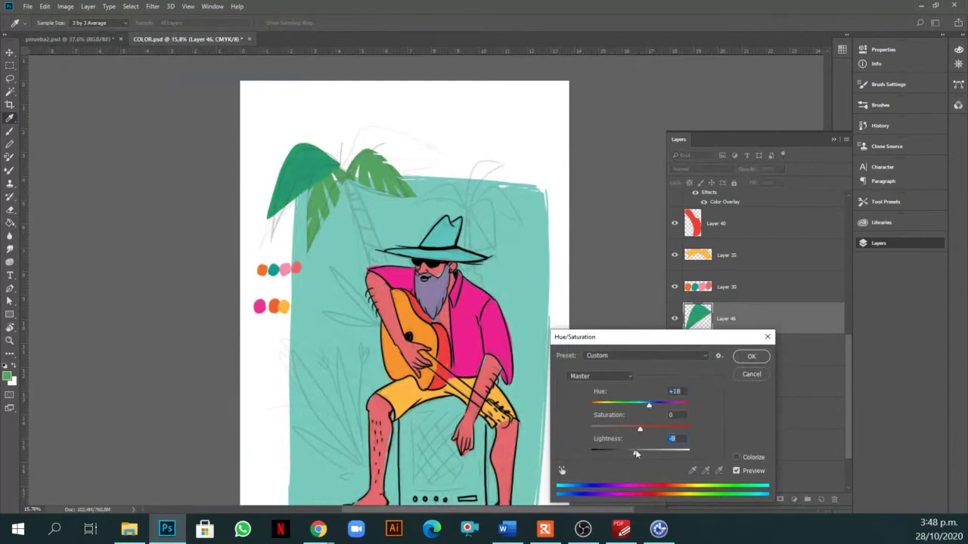
pyautogui.click(750, 356)
pyautogui.moveTo(756, 316); pyautogui.dragTo(755, 400)
# Add a layer mask to the dark green frond and cut notches along its lower, outer and upper edges with black fills.
pyautogui.scroll(1, 321, 195)
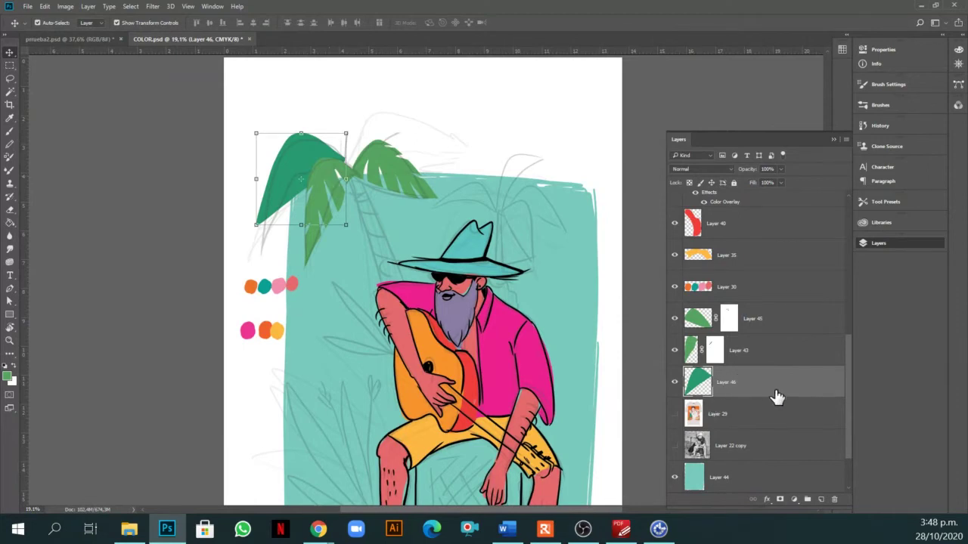
pyautogui.click(779, 500)
pyautogui.press('l')
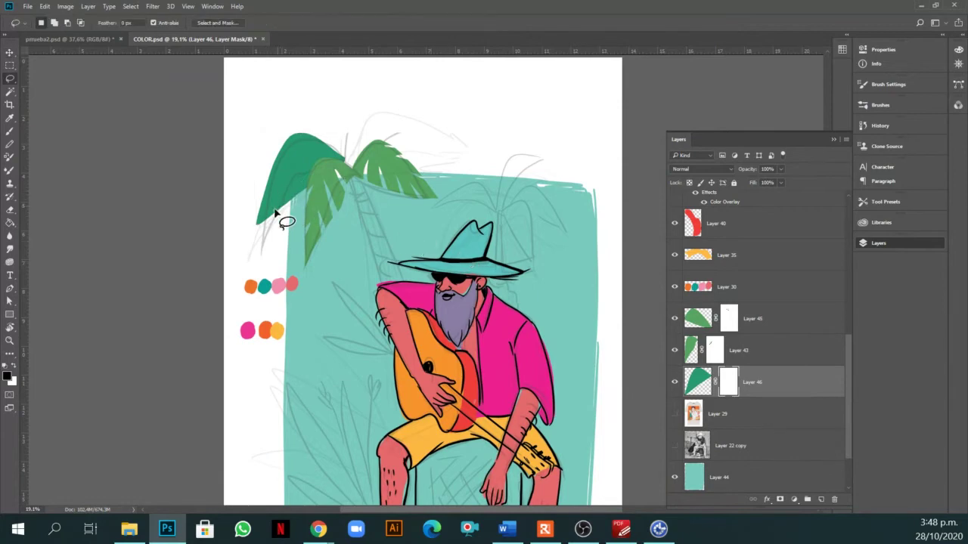
pyautogui.moveTo(273, 217)
pyautogui.mouseDown()
pyautogui.moveTo(294, 182)
pyautogui.moveTo(290, 212)
pyautogui.moveTo(311, 161)
pyautogui.moveTo(312, 194)
pyautogui.moveTo(267, 182)
pyautogui.moveTo(276, 162)
pyautogui.moveTo(257, 175)
pyautogui.moveTo(293, 137)
pyautogui.moveTo(269, 161)
pyautogui.moveTo(288, 164)
pyautogui.moveTo(300, 195)
pyautogui.mouseUp()
pyautogui.press('shift')
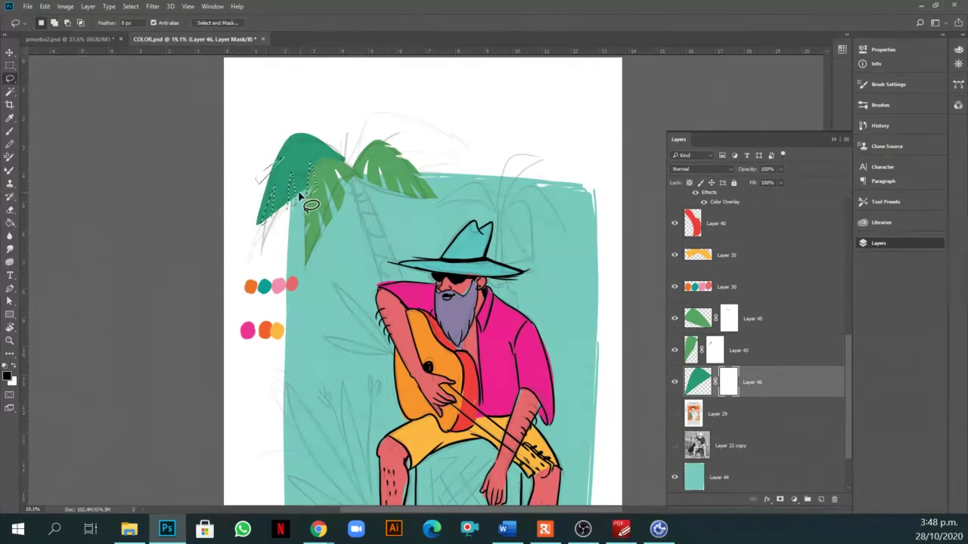
pyautogui.press('g')
pyautogui.click(297, 189)
pyautogui.hotkey('ctrl', 'd')
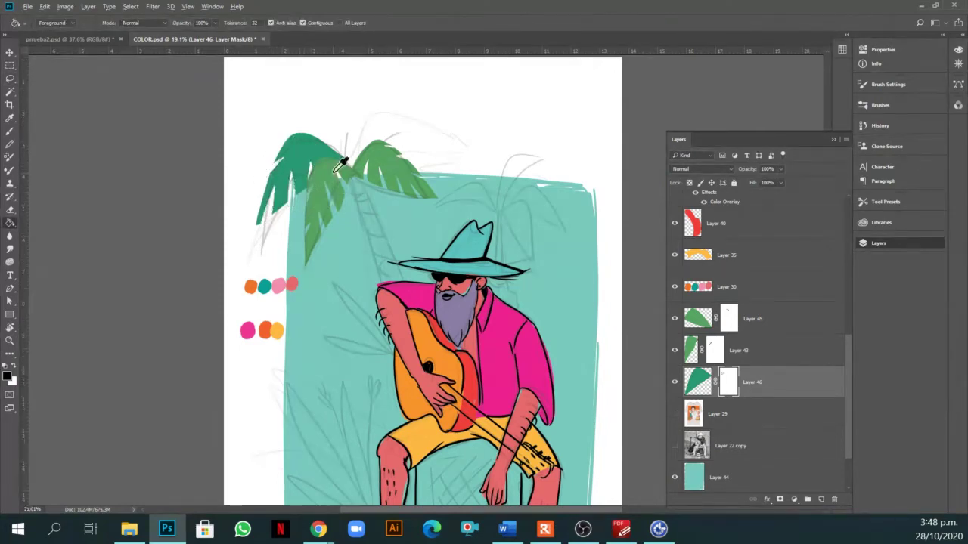
pyautogui.press('l')
pyautogui.moveTo(296, 139)
pyautogui.mouseDown()
pyautogui.moveTo(289, 133)
pyautogui.moveTo(302, 140)
pyautogui.mouseUp()
pyautogui.press('g')
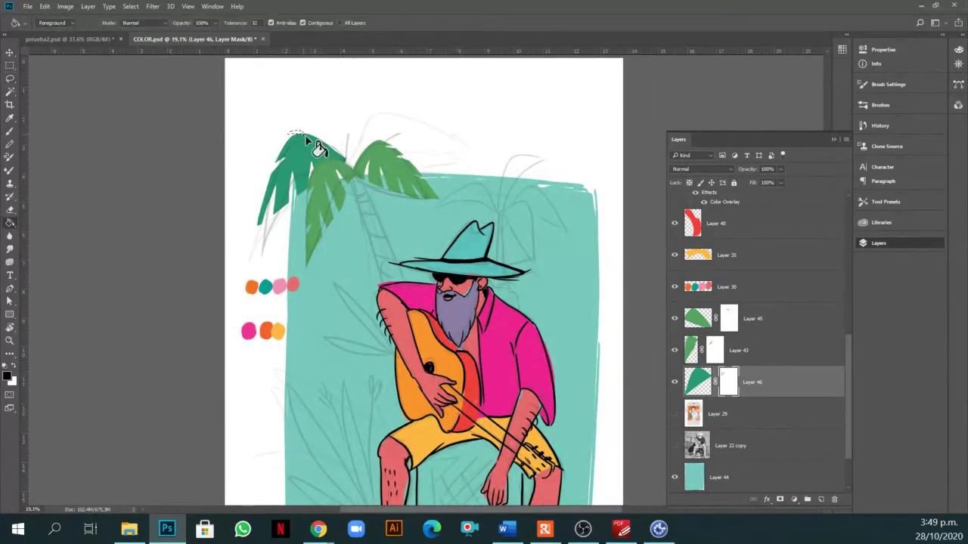
# Outline an upper palm frond on a new layer above Layer 29 and fill it with the sampled dark green.
pyautogui.click(771, 416)
pyautogui.click(821, 499)
pyautogui.press('l')
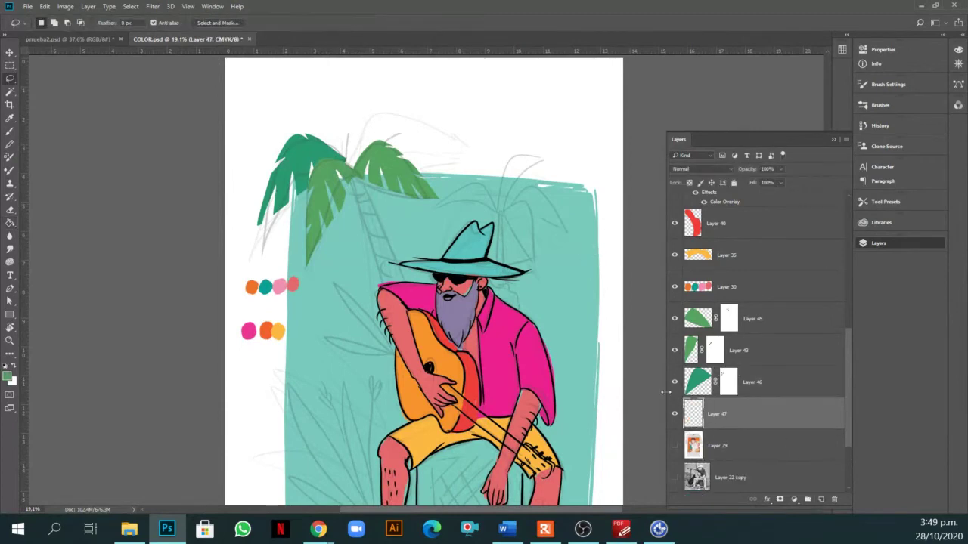
pyautogui.moveTo(345, 151)
pyautogui.mouseDown()
pyautogui.moveTo(420, 120)
pyautogui.moveTo(442, 134)
pyautogui.moveTo(361, 170)
pyautogui.mouseUp()
pyautogui.press('i')
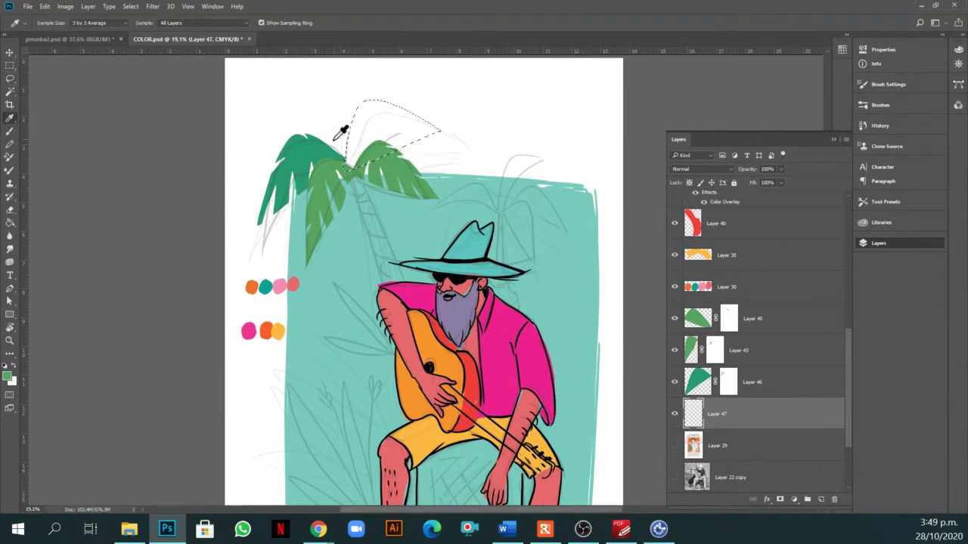
pyautogui.click(306, 145)
pyautogui.press('g')
pyautogui.click(373, 152)
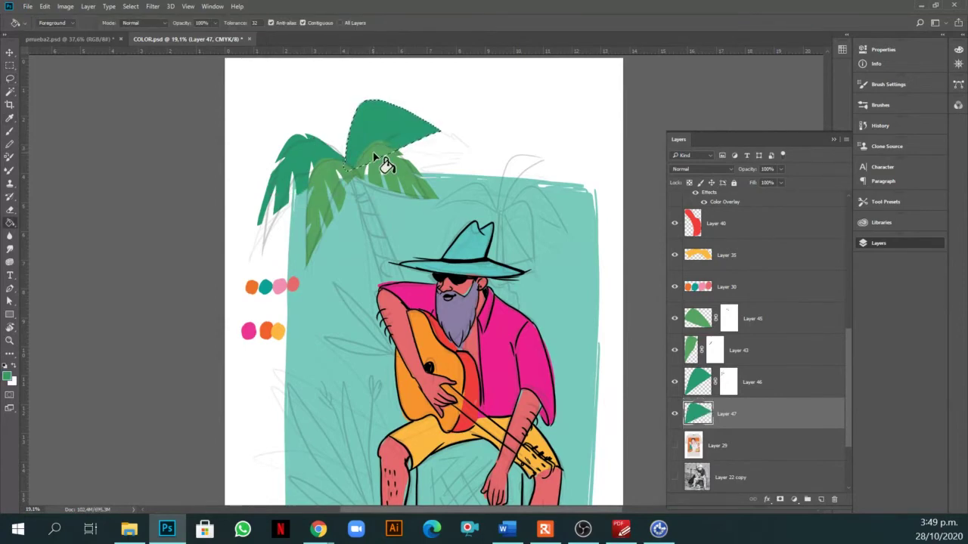
# Trim the upper frond's lower edge into a curve and select narrow notch shapes along its lower and upper edges.
pyautogui.press('l')
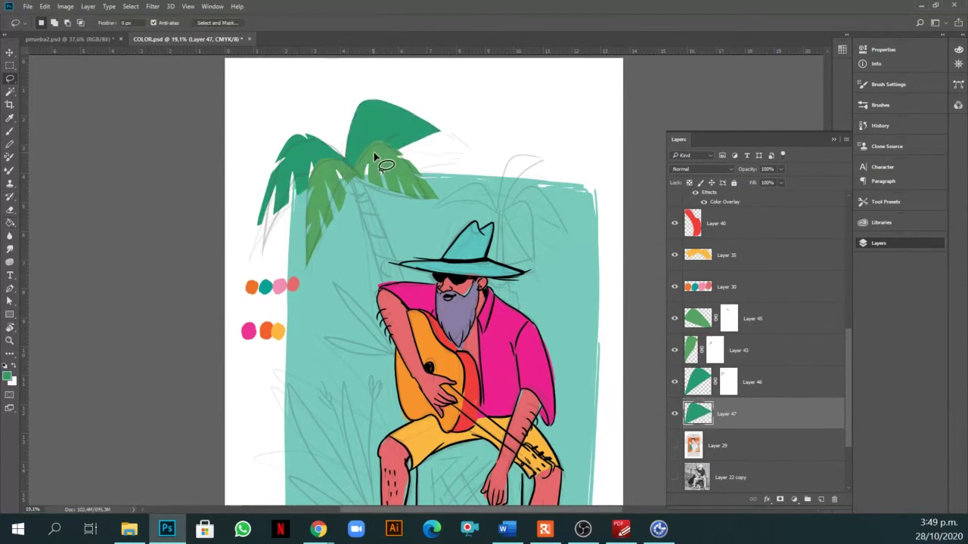
pyautogui.moveTo(360, 166)
pyautogui.mouseDown()
pyautogui.moveTo(384, 139)
pyautogui.moveTo(455, 133)
pyautogui.moveTo(392, 134)
pyautogui.moveTo(344, 180)
pyautogui.moveTo(446, 130)
pyautogui.mouseUp()
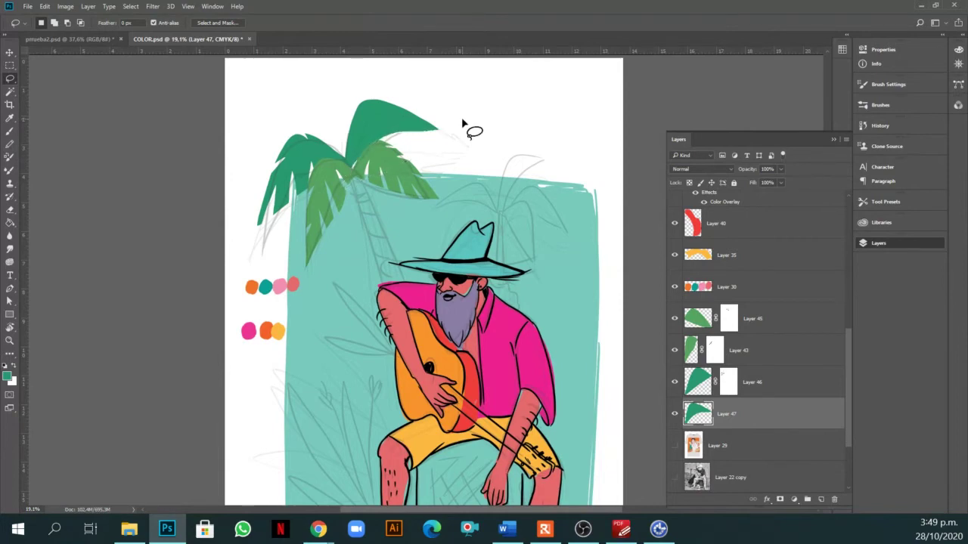
pyautogui.scroll(2, 463, 121)
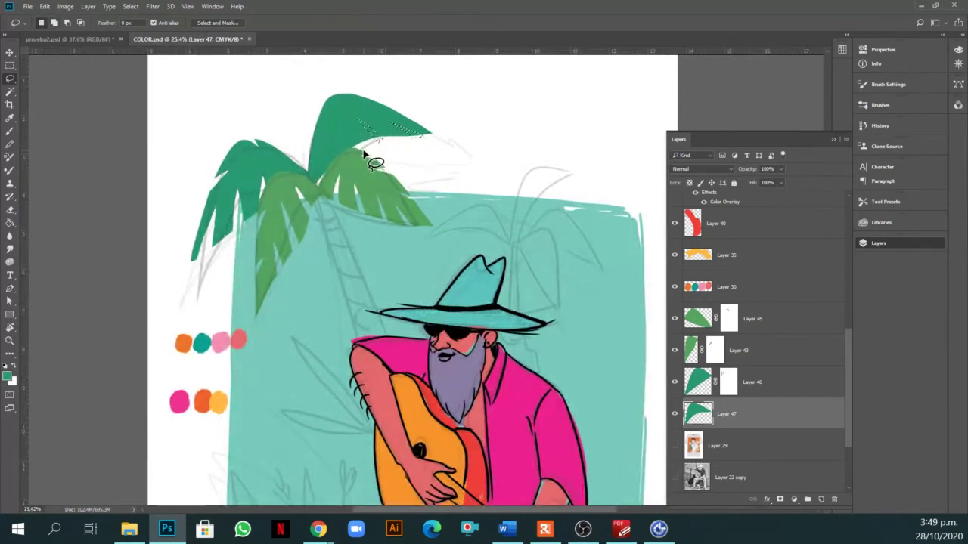
pyautogui.moveTo(365, 155)
pyautogui.mouseDown()
pyautogui.moveTo(340, 126)
pyautogui.moveTo(364, 148)
pyautogui.moveTo(339, 157)
pyautogui.moveTo(327, 146)
pyautogui.moveTo(336, 168)
pyautogui.moveTo(406, 128)
pyautogui.moveTo(380, 97)
pyautogui.moveTo(355, 97)
pyautogui.moveTo(393, 101)
pyautogui.moveTo(323, 96)
pyautogui.moveTo(319, 124)
pyautogui.moveTo(338, 91)
pyautogui.mouseUp()
pyautogui.press('g')
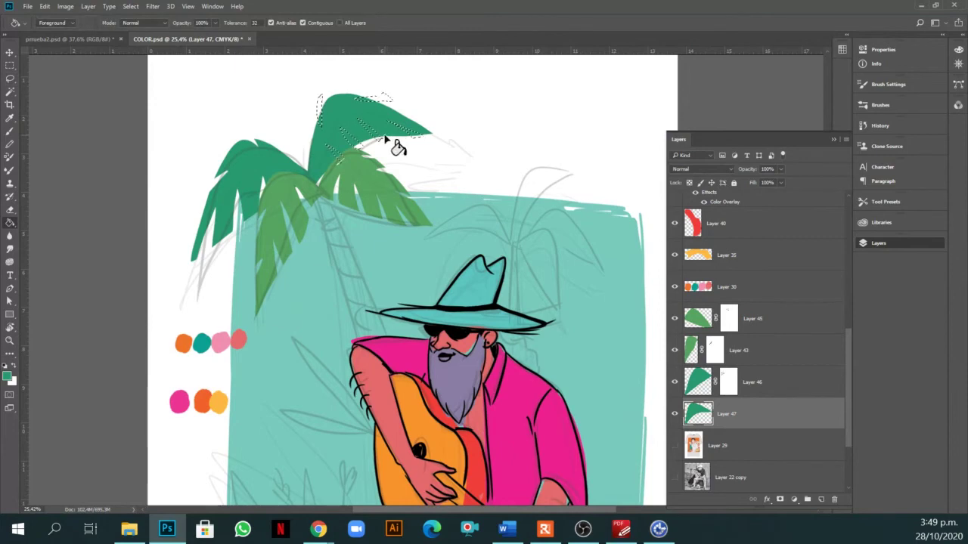
# Add a layer mask from the notch selection to Layer 47 and invert it so the notches are cut out.
pyautogui.click(780, 500)
pyautogui.doubleClick(728, 415)
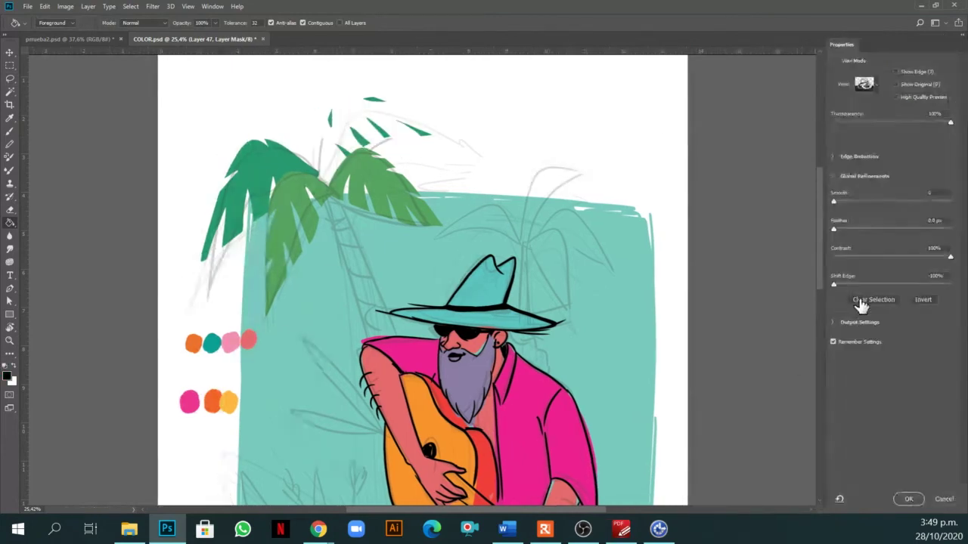
pyautogui.click(915, 300)
pyautogui.click(908, 498)
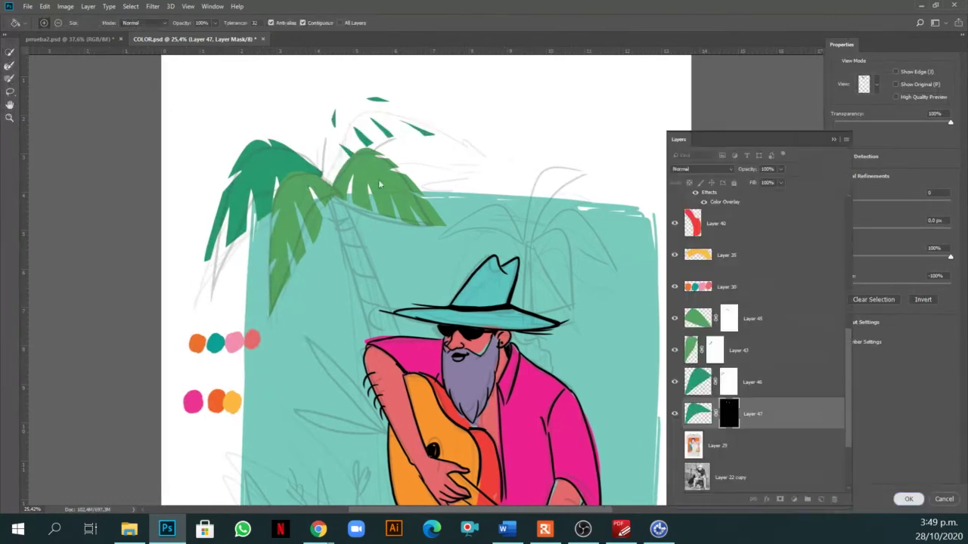
pyautogui.scroll(-2, 412, 145)
pyautogui.scroll(4, 415, 149)
# Paint white on Layer 47's mask to fill in the notches on the frond's outer and upper edges.
pyautogui.press('b')
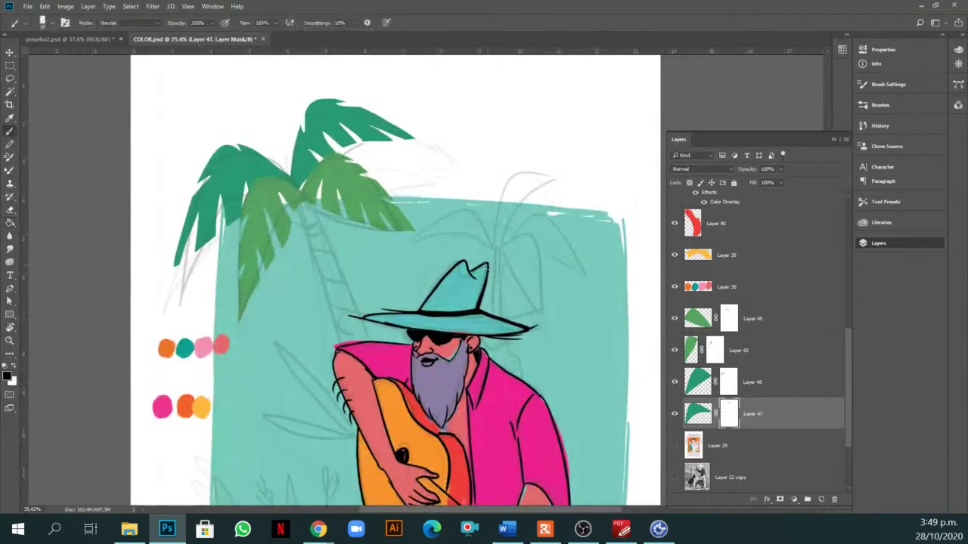
pyautogui.press('x')
pyautogui.moveTo(309, 116); pyautogui.dragTo(299, 149)
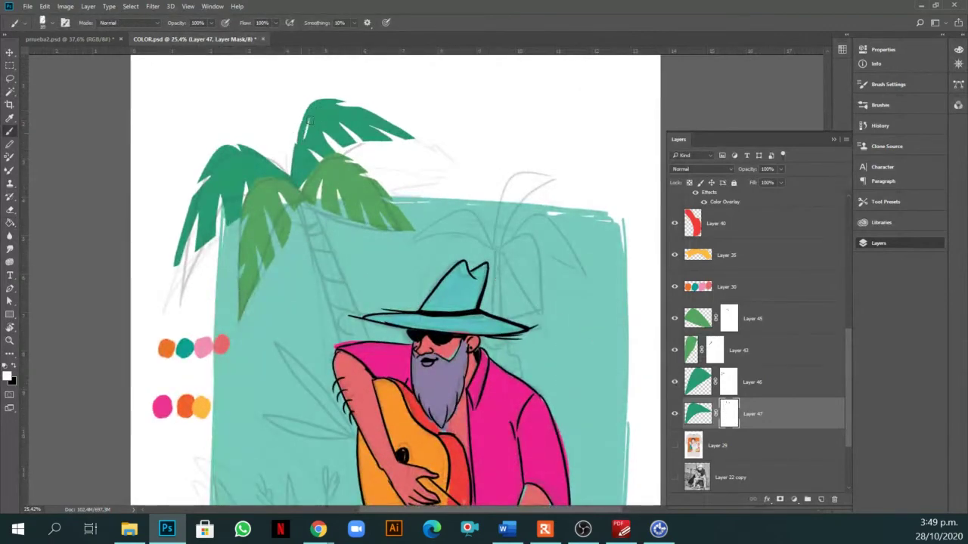
pyautogui.moveTo(346, 99); pyautogui.dragTo(371, 105)
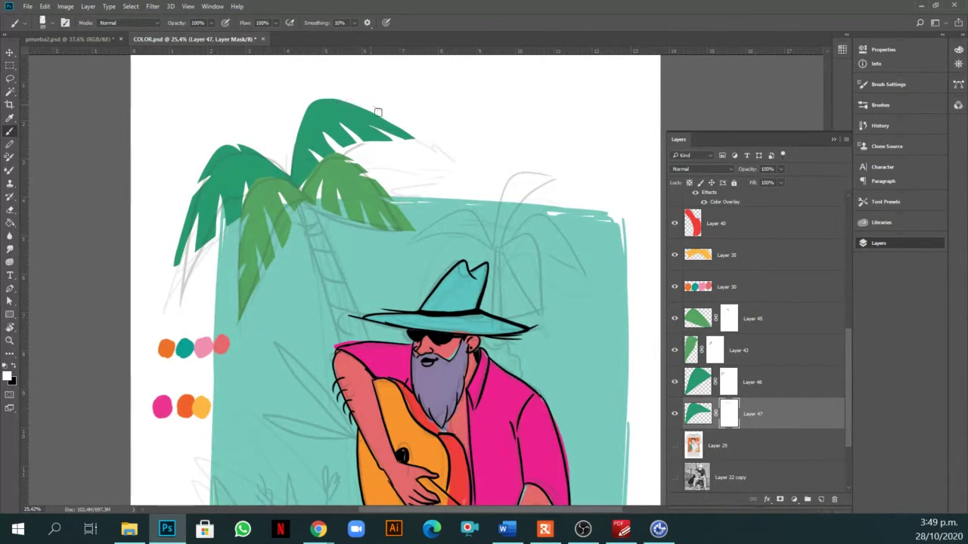
# Select thinner slivers along the upper frond's outer and top edges and fill them with black on the mask.
pyautogui.press('l')
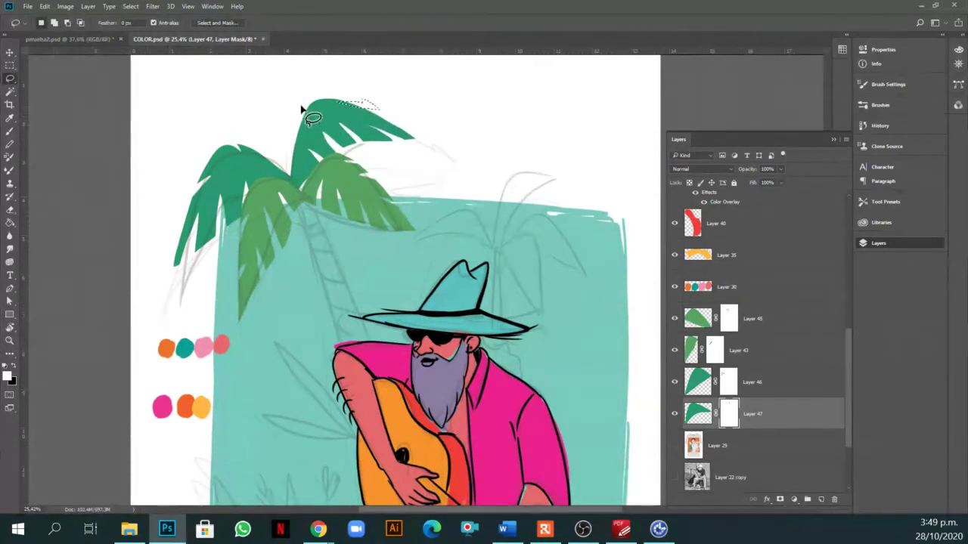
pyautogui.moveTo(306, 102)
pyautogui.mouseDown()
pyautogui.moveTo(301, 137)
pyautogui.moveTo(308, 108)
pyautogui.mouseUp()
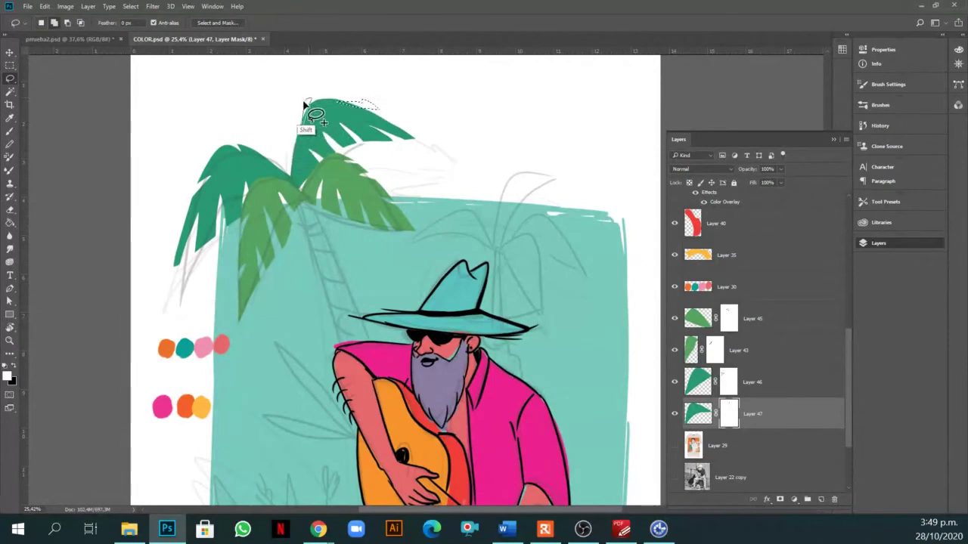
pyautogui.press('g')
pyautogui.click(369, 118)
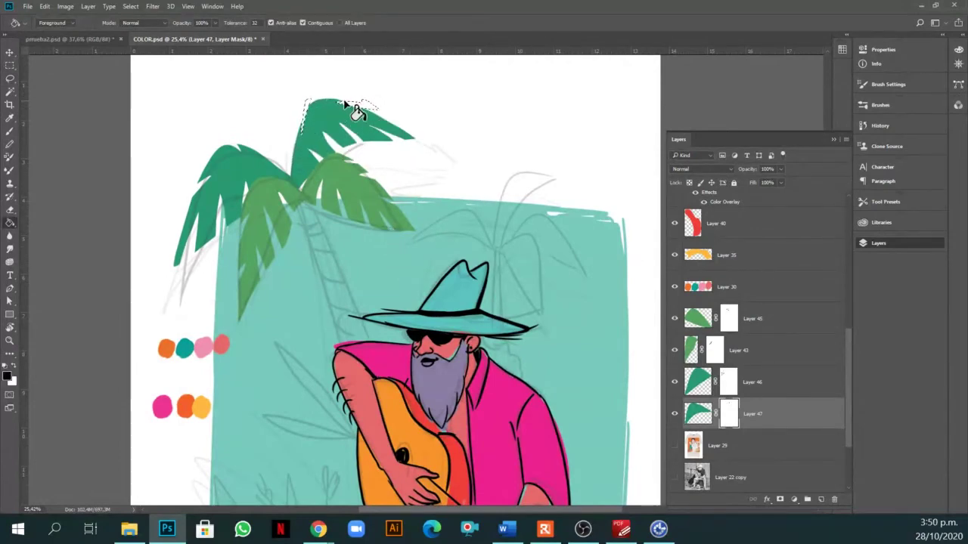
pyautogui.scroll(-3, 376, 128)
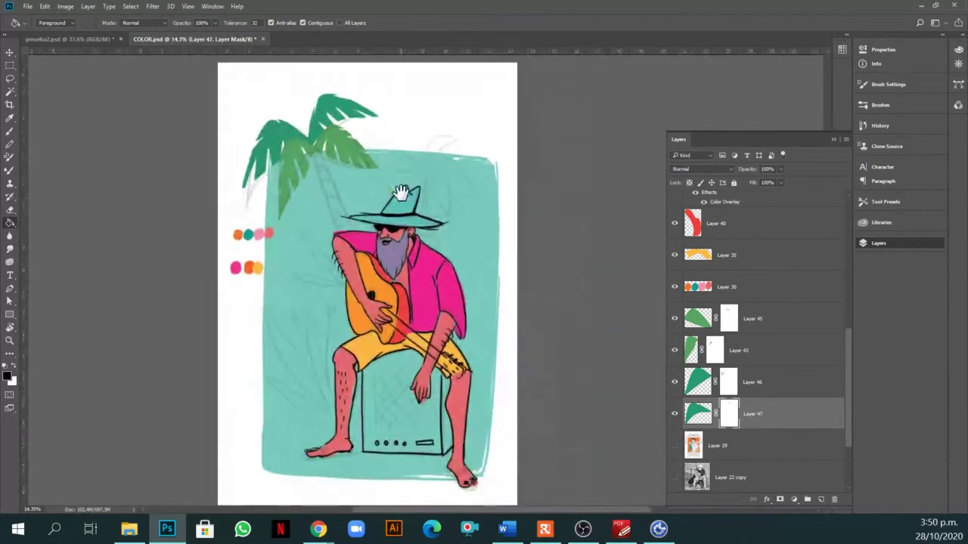
pyautogui.scroll(1, 408, 198)
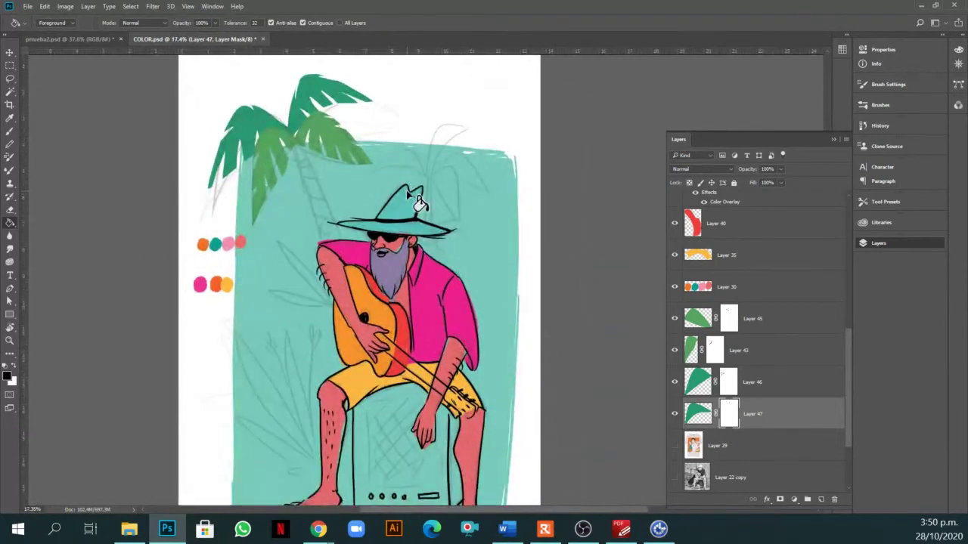
# Select Layer 45, toggle its visibility to identify its frond, and lock its transparent pixels.
pyautogui.click(696, 330)
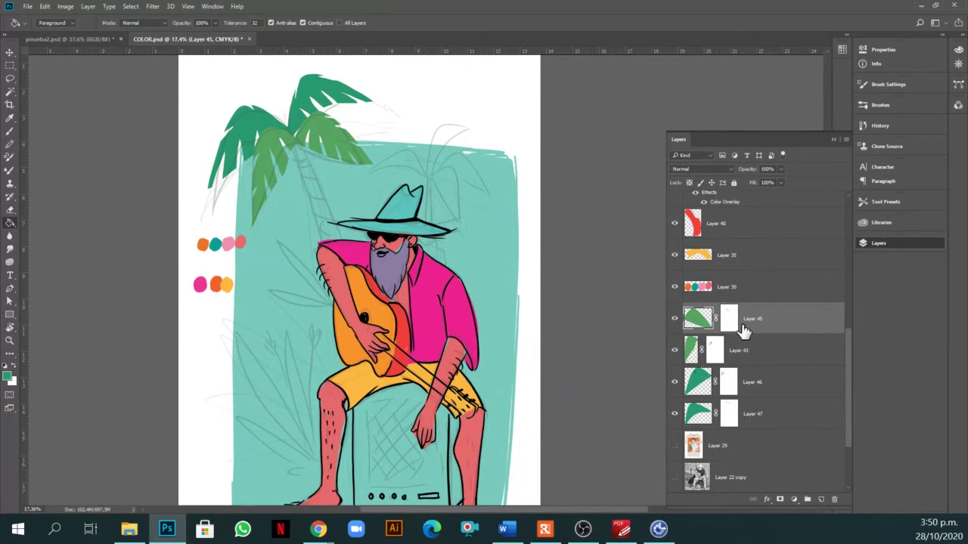
pyautogui.click(675, 319)
pyautogui.click(674, 318)
pyautogui.click(674, 318)
pyautogui.click(674, 318)
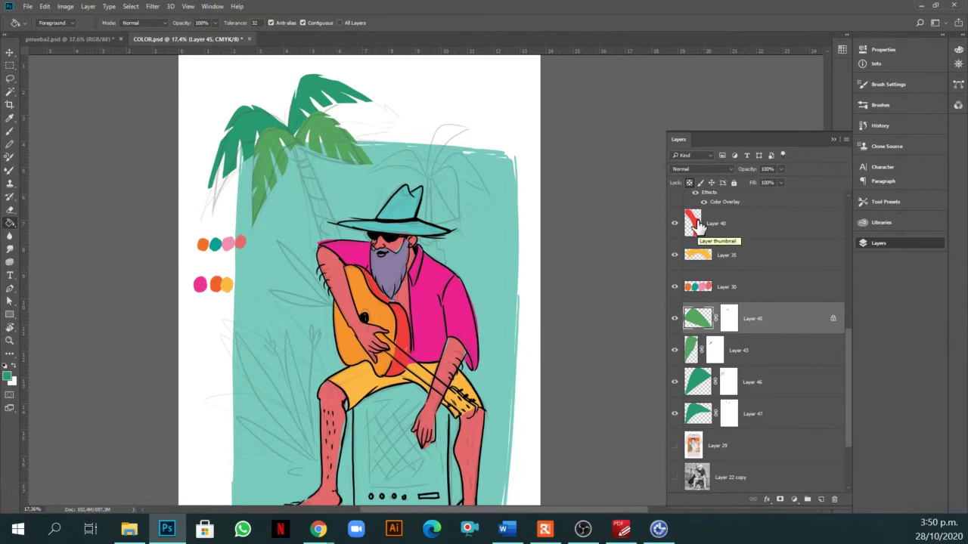
pyautogui.press('l')
pyautogui.click(674, 318)
pyautogui.click(674, 318)
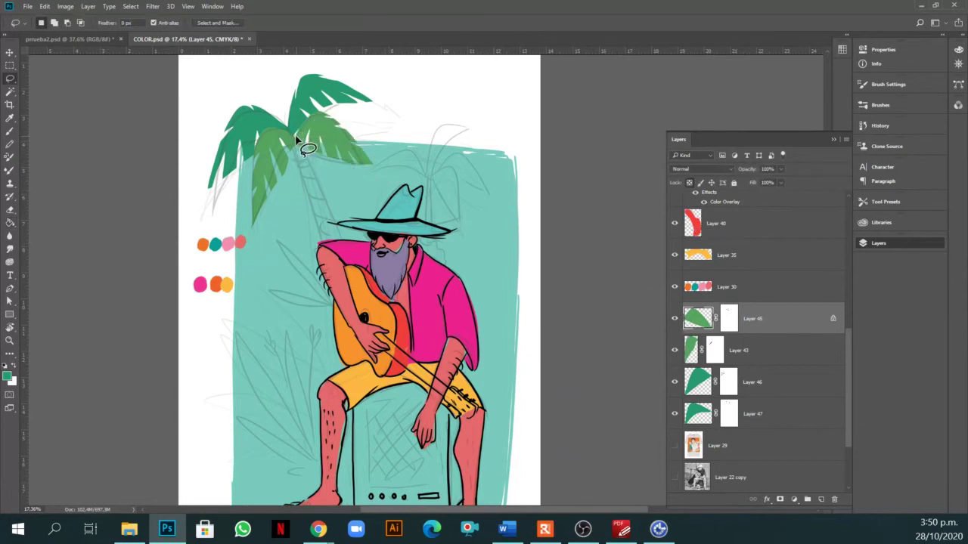
# Try a black shadow fill along the upper edge of the light green frond directly on Layer 45, and undo it.
pyautogui.moveTo(300, 133)
pyautogui.mouseDown()
pyautogui.moveTo(348, 125)
pyautogui.moveTo(317, 109)
pyautogui.moveTo(289, 140)
pyautogui.mouseUp()
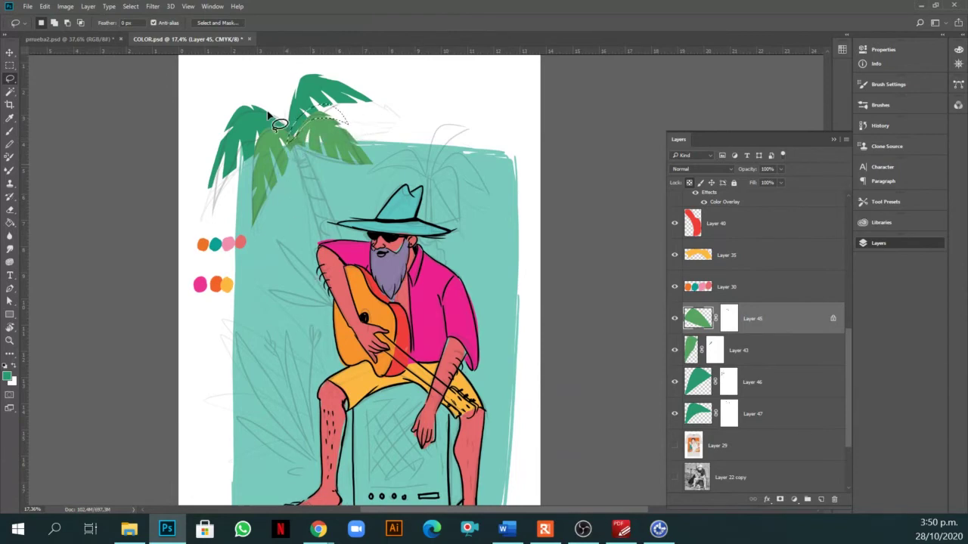
pyautogui.scroll(2, 384, 108)
pyautogui.press('f')
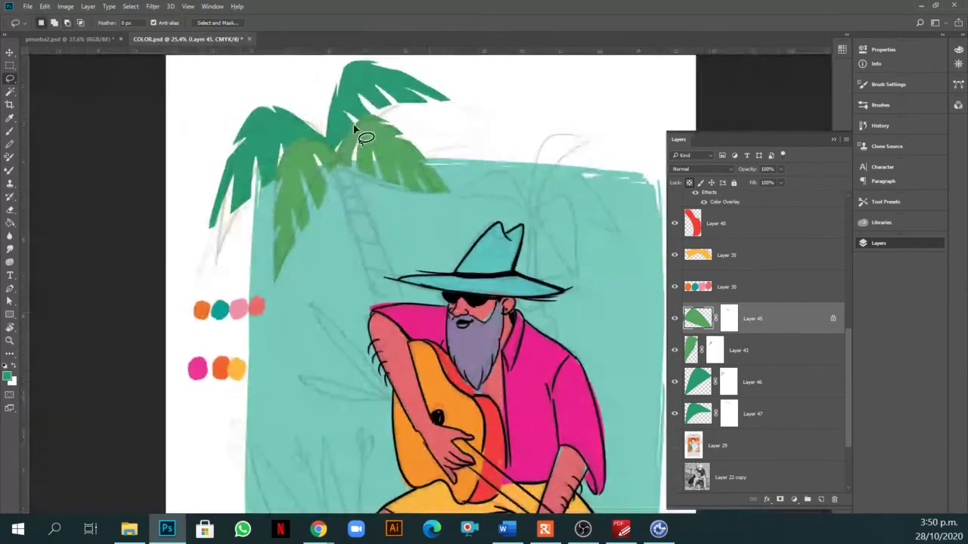
pyautogui.press('g')
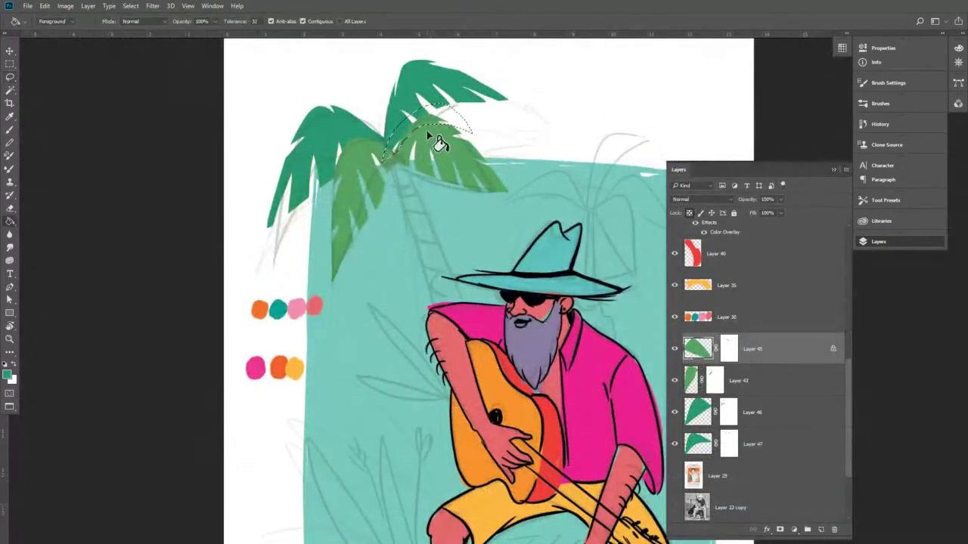
pyautogui.press('d')
pyautogui.click(421, 121)
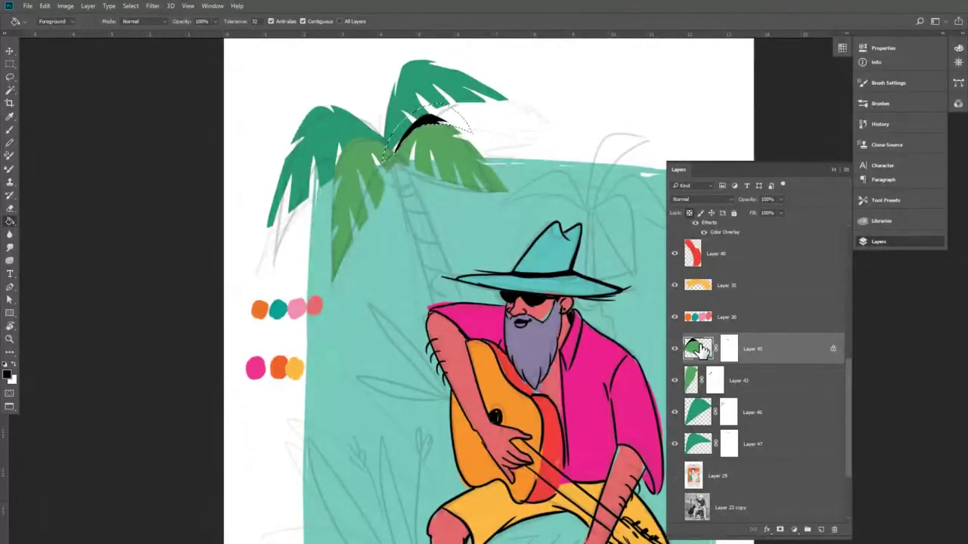
pyautogui.hotkey('ctrl', 'd')
pyautogui.scroll(-1, 378, 81)
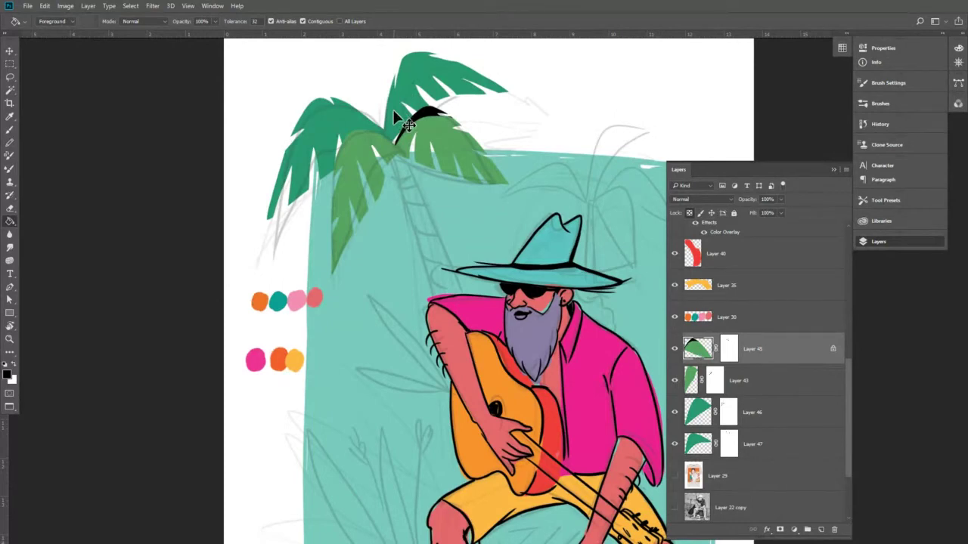
pyautogui.hotkey('ctrl', 'z')
pyautogui.press('Delete')
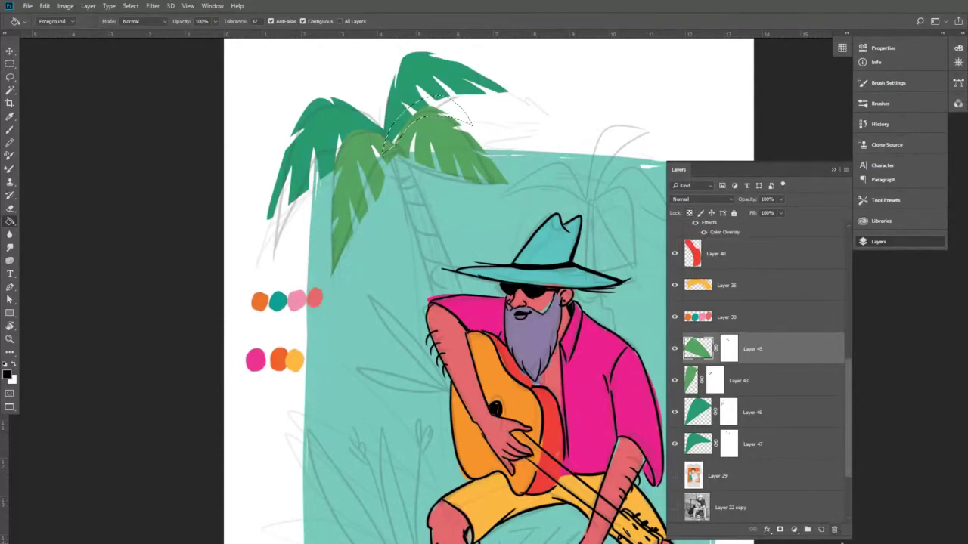
# Create a new layer above Layer 45, clip it to that frond, and clear the old selection.
pyautogui.click(821, 530)
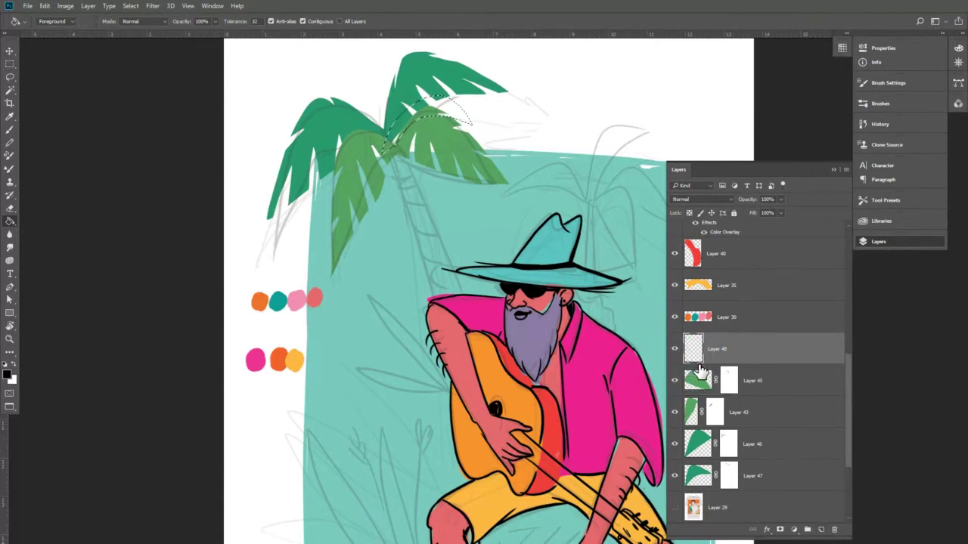
pyautogui.keyDown('alt'); pyautogui.click(697, 364); pyautogui.keyUp('alt')
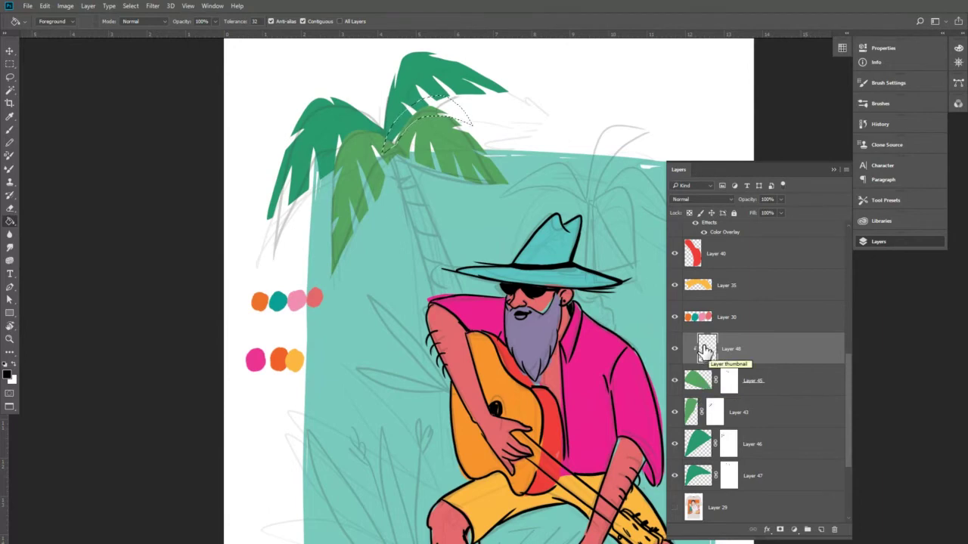
pyautogui.keyDown('ctrl'); pyautogui.click(702, 387); pyautogui.keyUp('ctrl')
# Outline shadow shapes along the light green frond's upper and lower edges and fill them with black on the clipped layer.
pyautogui.press('l')
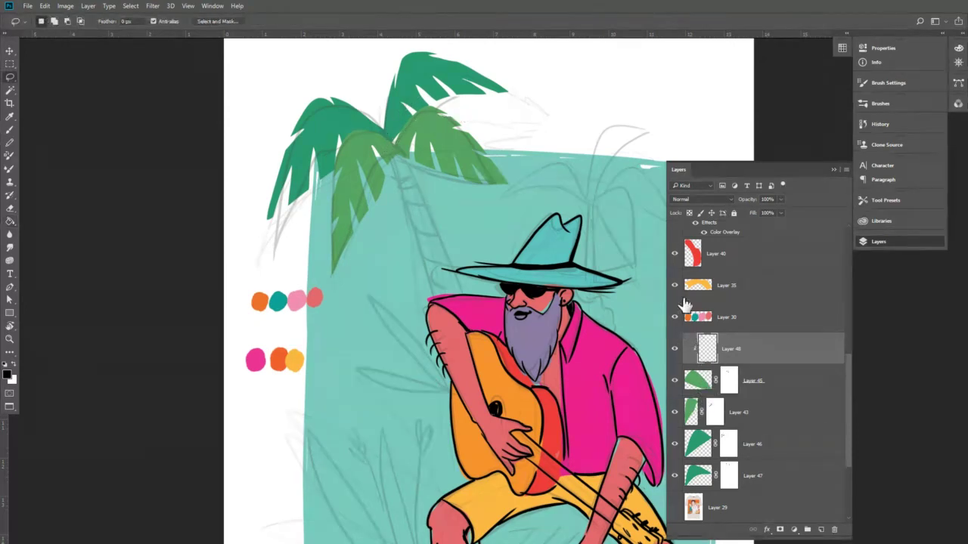
pyautogui.moveTo(478, 138)
pyautogui.mouseDown()
pyautogui.moveTo(446, 102)
pyautogui.moveTo(412, 110)
pyautogui.moveTo(392, 168)
pyautogui.moveTo(416, 189)
pyautogui.moveTo(398, 139)
pyautogui.moveTo(445, 173)
pyautogui.moveTo(397, 160)
pyautogui.moveTo(406, 127)
pyautogui.mouseUp()
pyautogui.press('shift')
pyautogui.press('g')
pyautogui.click(409, 135)
pyautogui.hotkey('ctrl', 'd')
pyautogui.scroll(-1, 443, 179)
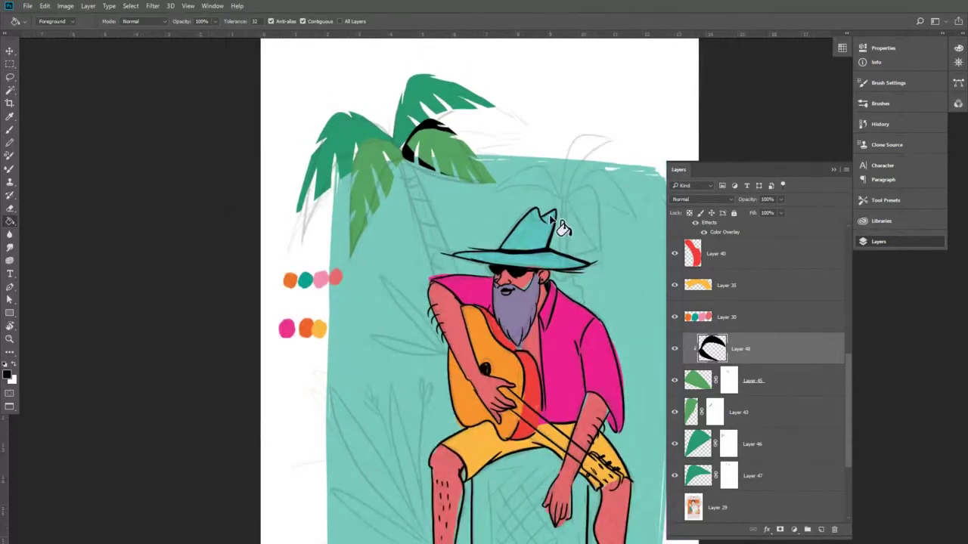
pyautogui.scroll(1, 453, 159)
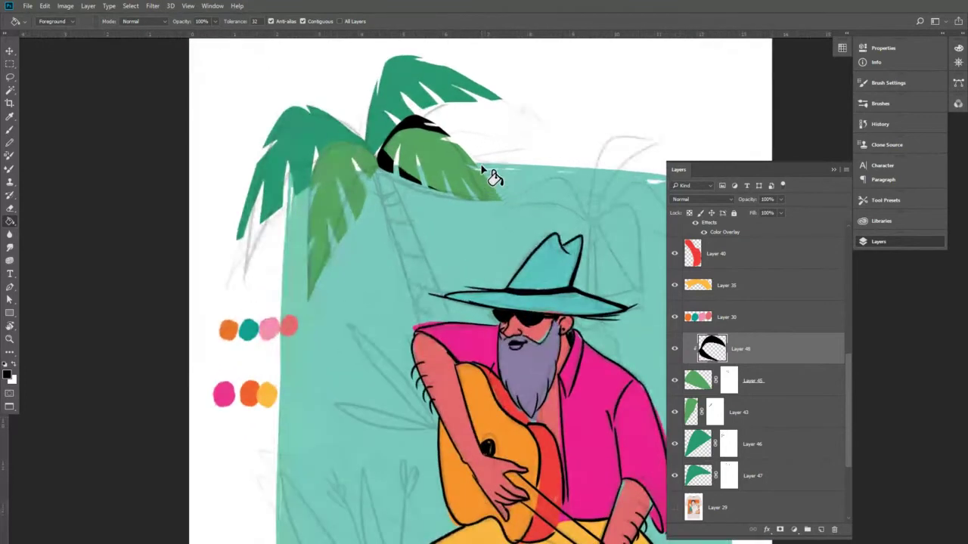
# Paint a thin black diagonal line from the middle of the light green frond to its tip, redoing the first stroke.
pyautogui.press('b')
pyautogui.moveTo(428, 145); pyautogui.dragTo(480, 185)
pyautogui.hotkey('ctrl', 'z')
pyautogui.moveTo(431, 144); pyautogui.dragTo(502, 202)
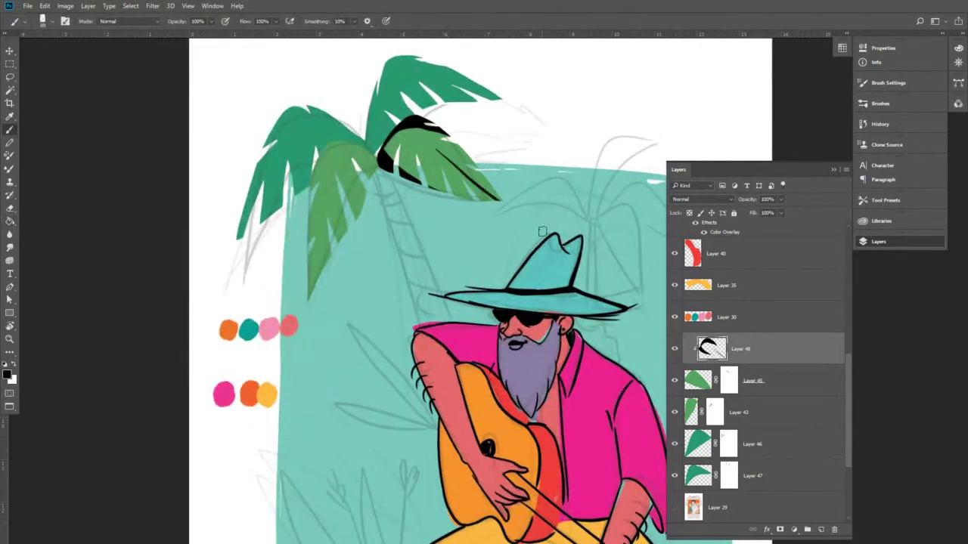
pyautogui.scroll(-1, 464, 141)
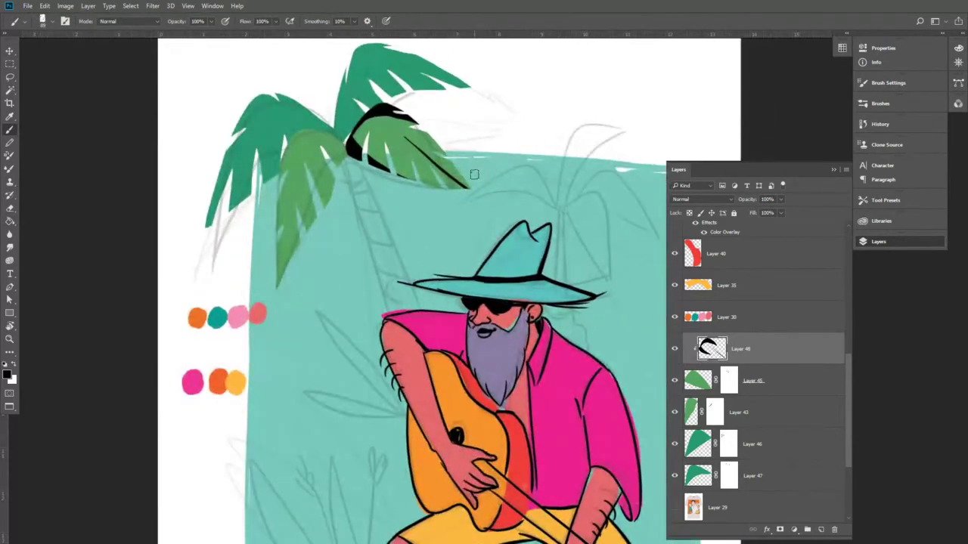
# Create a new layer above Layer 43 and clip it to that layer's frond.
pyautogui.click(692, 417)
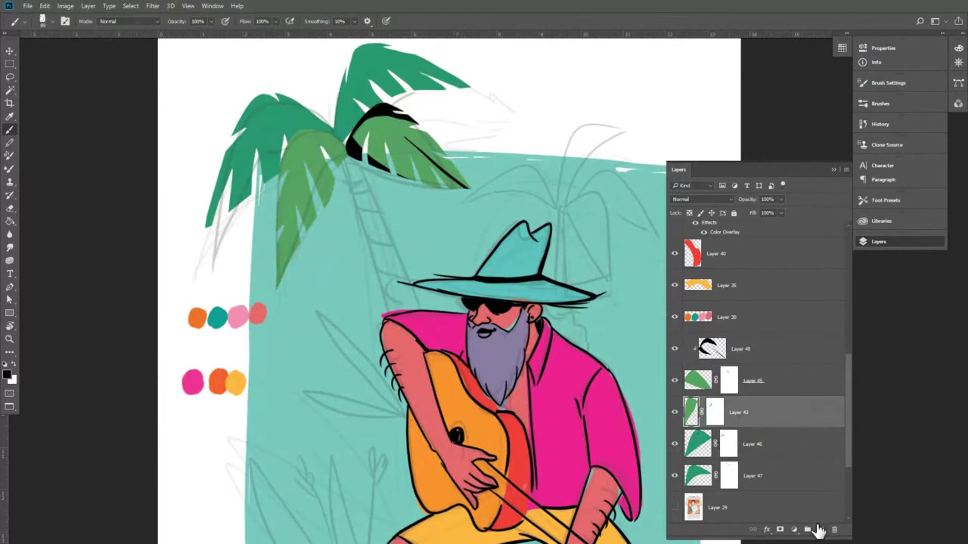
pyautogui.click(820, 529)
pyautogui.moveTo(744, 413); pyautogui.dragTo(734, 421)
pyautogui.keyDown('alt'); pyautogui.click(732, 422); pyautogui.keyUp('alt')
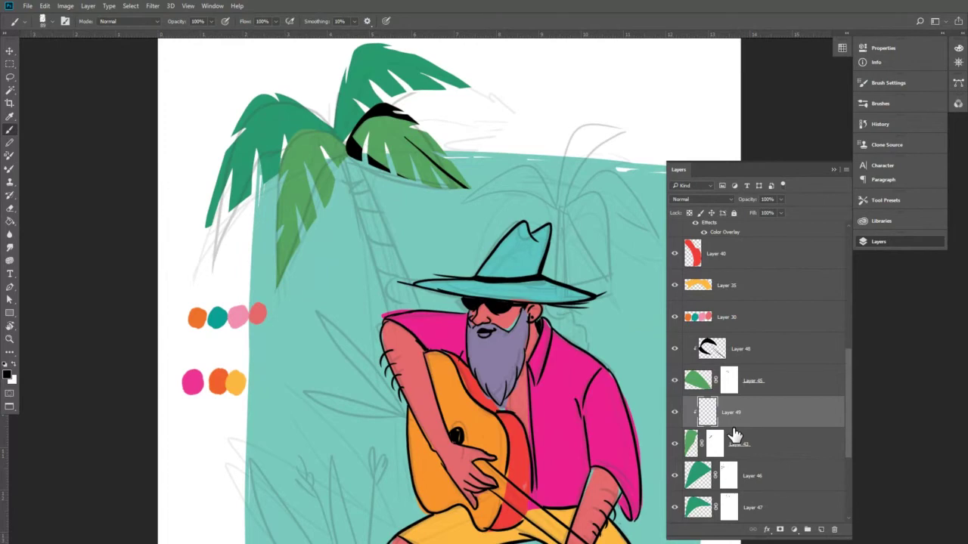
# Outline a shadow shape along the inner edge of Layer 43's frond and fill it with black on the clipped layer.
pyautogui.press('l')
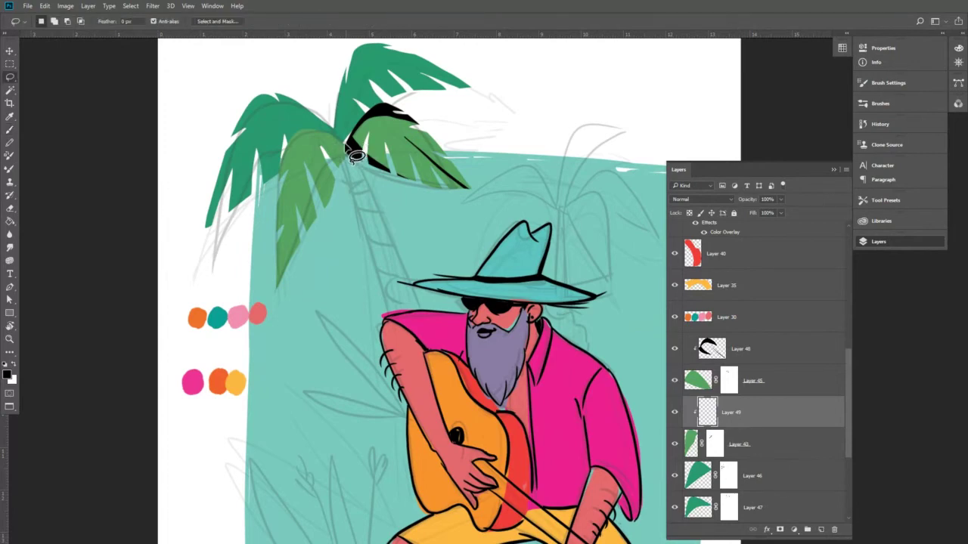
pyautogui.moveTo(350, 145)
pyautogui.mouseDown()
pyautogui.moveTo(326, 205)
pyautogui.moveTo(342, 187)
pyautogui.moveTo(350, 147)
pyautogui.moveTo(333, 131)
pyautogui.moveTo(281, 149)
pyautogui.mouseUp()
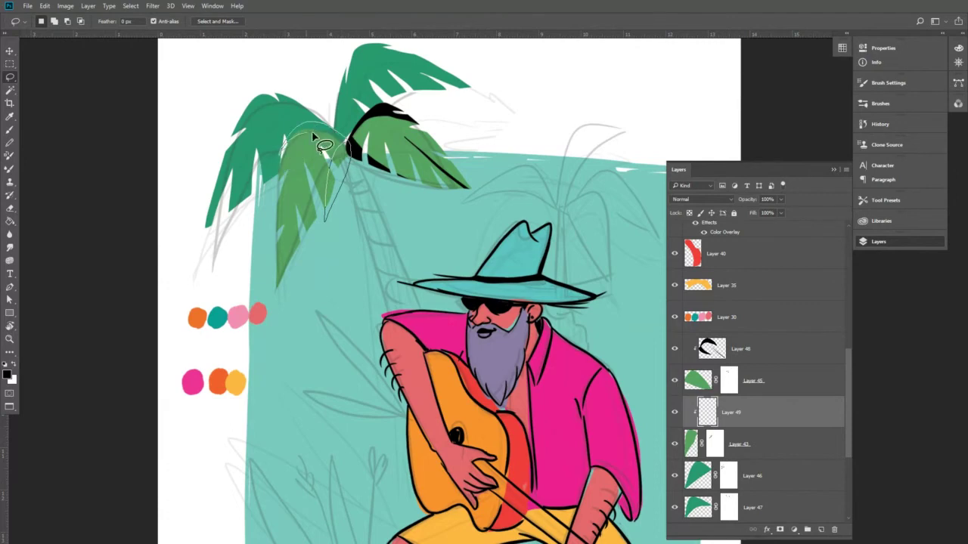
pyautogui.moveTo(352, 145)
pyautogui.mouseDown()
pyautogui.moveTo(322, 204)
pyautogui.moveTo(341, 195)
pyautogui.moveTo(353, 149)
pyautogui.mouseUp()
pyautogui.press('g')
pyautogui.click(348, 163)
pyautogui.hotkey('ctrl', 'd')
pyautogui.press('v')
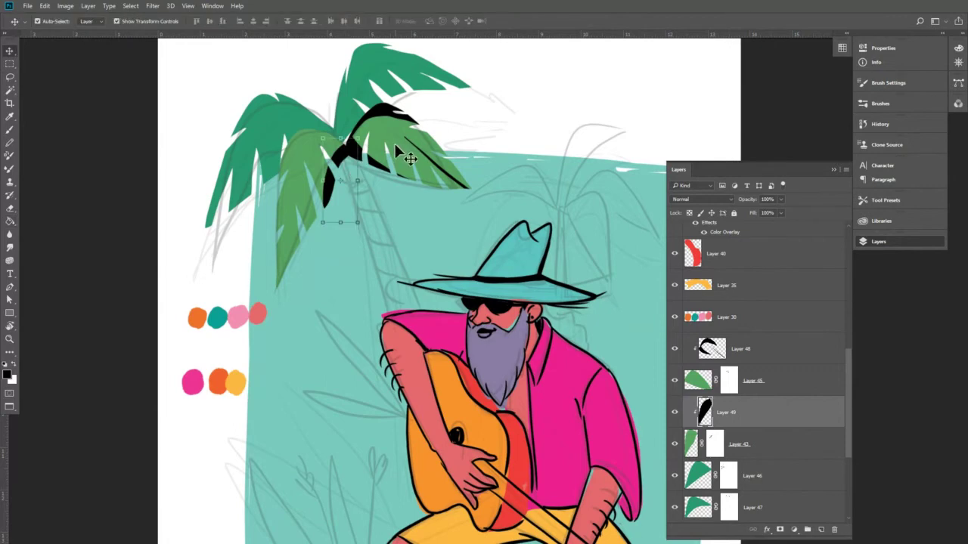
# Create a new layer above Layer 47 and clip it to that layer's dark green frond.
pyautogui.click(522, 280)
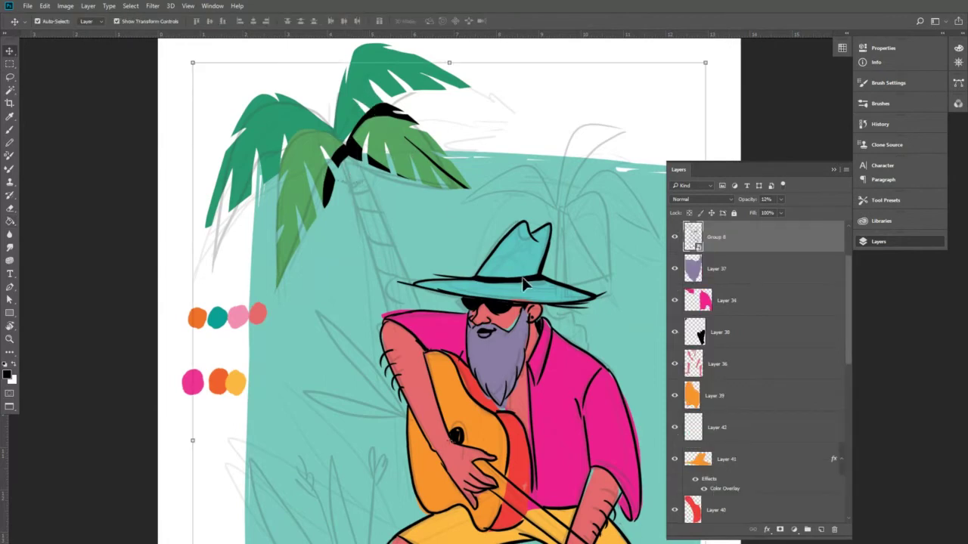
pyautogui.click(371, 42)
pyautogui.scroll(-1, 529, 227)
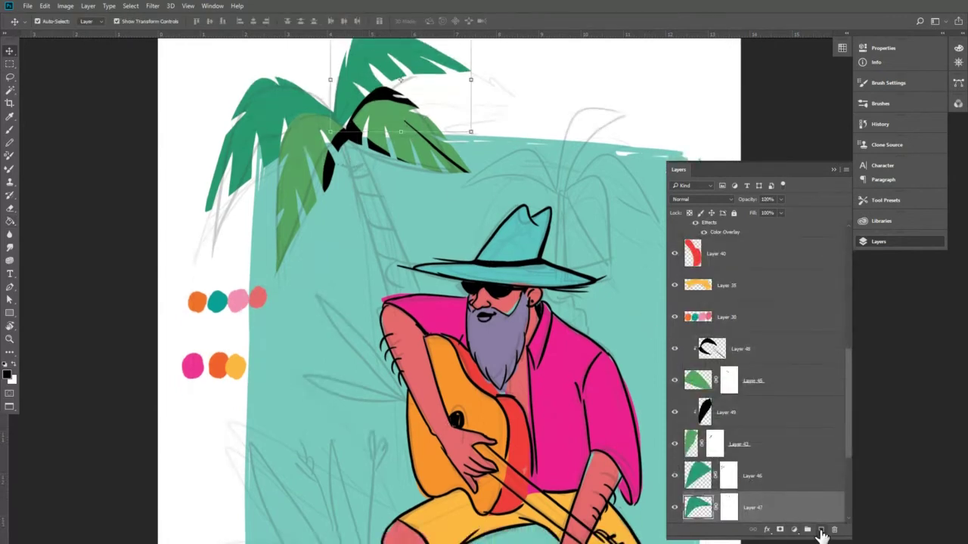
pyautogui.click(821, 530)
pyautogui.click(710, 470)
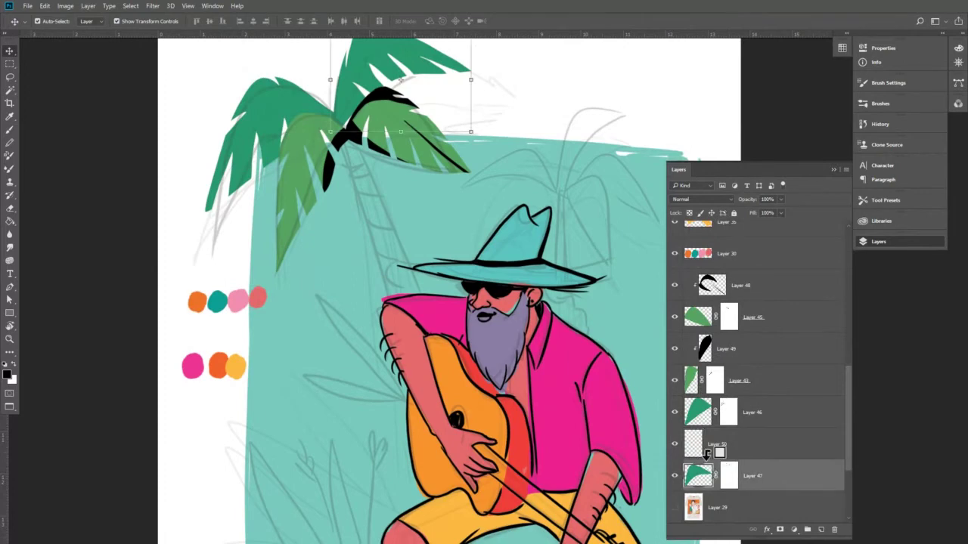
pyautogui.keyDown('alt'); pyautogui.click(707, 453); pyautogui.keyUp('alt')
# Outline shadow shapes along the top dark green frond's stem side and lower edge and fill them with black on the clipped layer.
pyautogui.press('l')
pyautogui.moveTo(398, 85); pyautogui.dragTo(395, 128)
pyautogui.moveTo(340, 95)
pyautogui.mouseDown()
pyautogui.moveTo(337, 148)
pyautogui.moveTo(405, 118)
pyautogui.moveTo(343, 179)
pyautogui.moveTo(322, 167)
pyautogui.moveTo(333, 98)
pyautogui.mouseUp()
pyautogui.press('g')
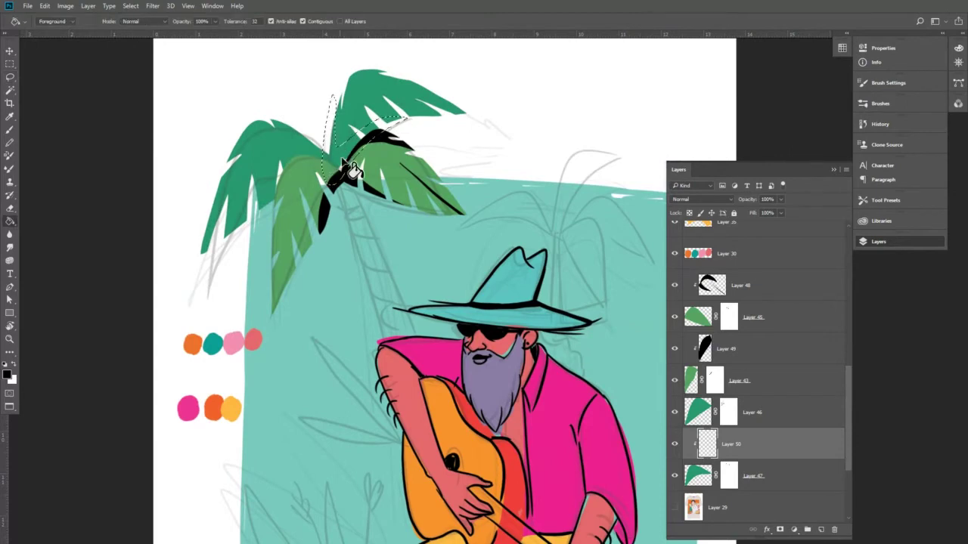
pyautogui.click(350, 165)
# Create a new layer above Layer 46 and clip it to that layer's dark green frond.
pyautogui.scroll(-1, 415, 162)
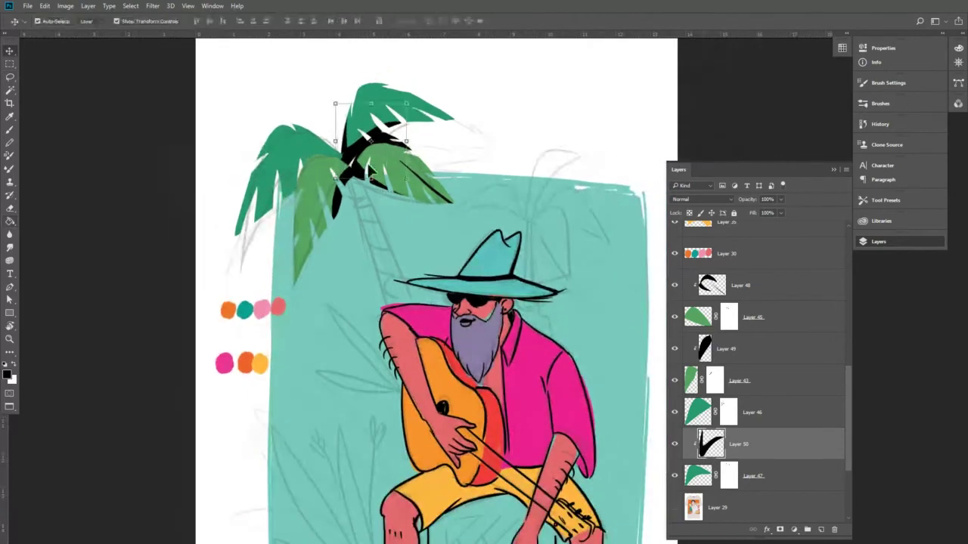
pyautogui.press('v')
pyautogui.click(387, 160)
pyautogui.scroll(-1, 809, 501)
pyautogui.click(821, 529)
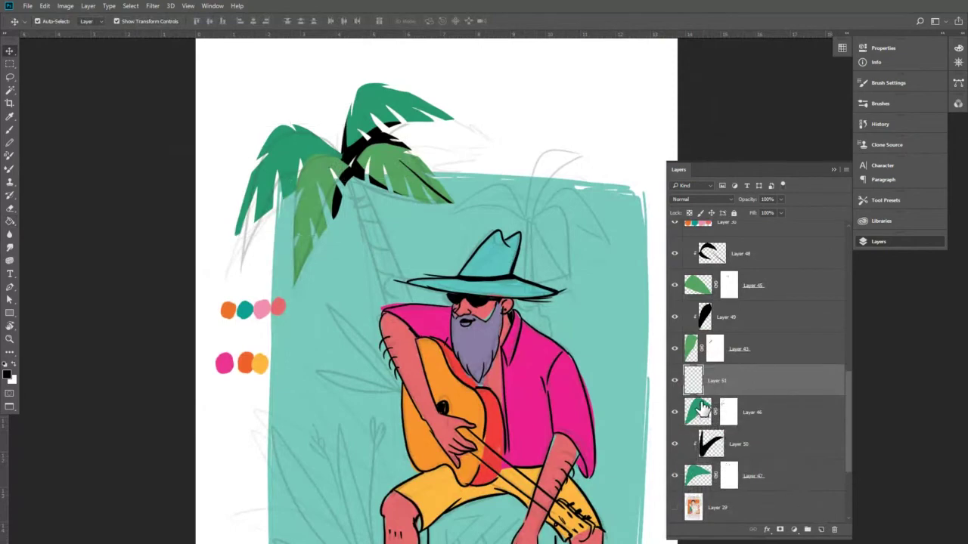
pyautogui.keyDown('alt'); pyautogui.click(703, 396); pyautogui.keyUp('alt')
# Outline a shadow shape at the base of the left dark green frond and fill it with black on the clipped layer.
pyautogui.press('l')
pyautogui.moveTo(312, 143)
pyautogui.mouseDown()
pyautogui.moveTo(304, 127)
pyautogui.moveTo(298, 177)
pyautogui.moveTo(338, 176)
pyautogui.moveTo(305, 112)
pyautogui.moveTo(310, 125)
pyautogui.mouseUp()
pyautogui.press('g')
pyautogui.click(325, 161)
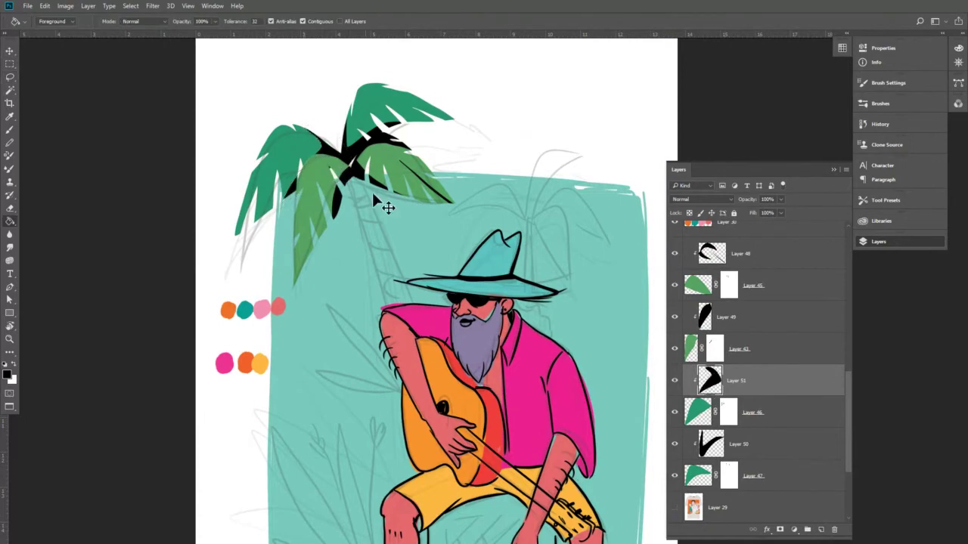
# Extend the left dark green frond's black shadow with another filled outline along the edge of the light green frond overlapping it.
pyautogui.scroll(-2, 378, 201)
pyautogui.scroll(-2, 386, 210)
pyautogui.scroll(3, 359, 170)
pyautogui.press('l')
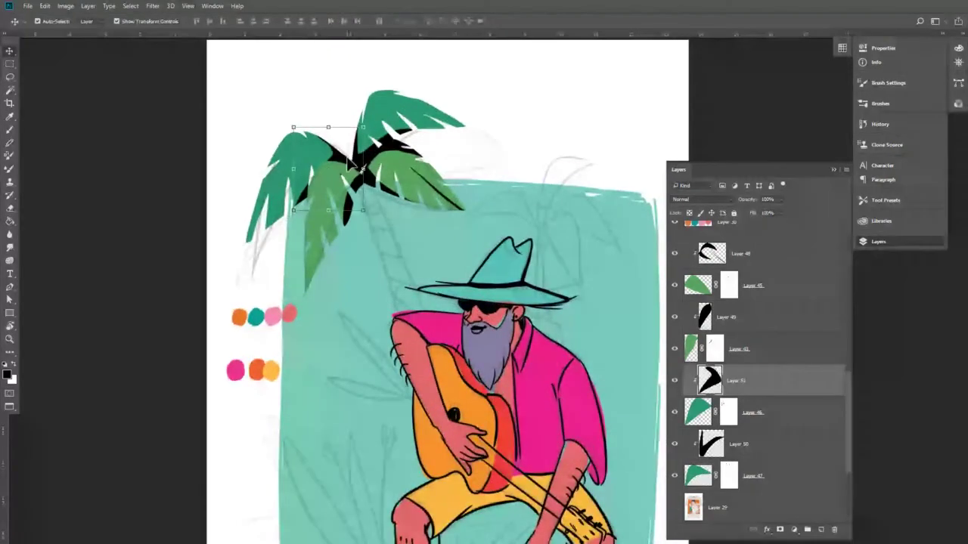
pyautogui.moveTo(359, 170)
pyautogui.mouseDown()
pyautogui.moveTo(344, 162)
pyautogui.moveTo(310, 195)
pyautogui.moveTo(347, 179)
pyautogui.moveTo(367, 144)
pyautogui.mouseUp()
pyautogui.press('g')
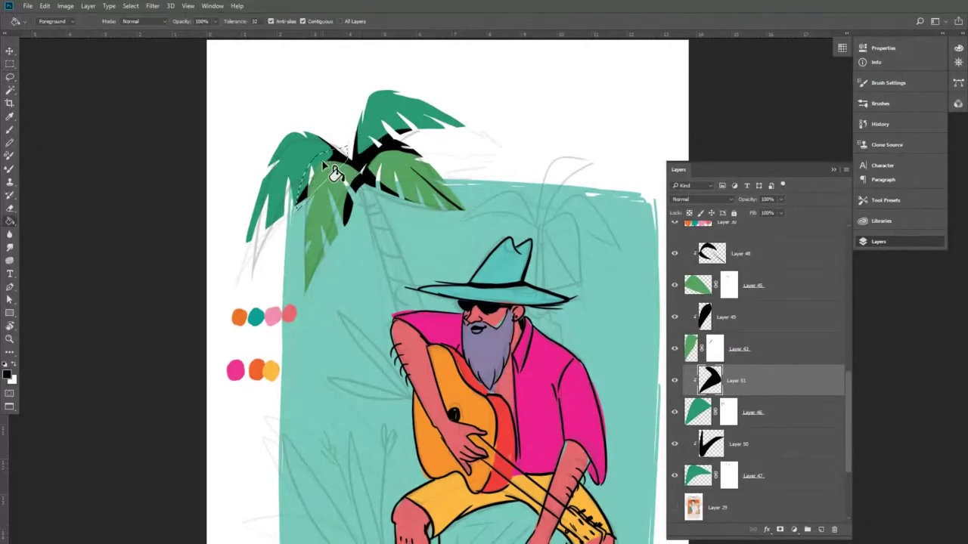
pyautogui.click(324, 183)
pyautogui.click(354, 198)
# Paint thin black leaf strokes down the lower-left light green frond on its clipped shadow layer, Layer 49.
pyautogui.scroll(-2, 355, 194)
pyautogui.scroll(1, 356, 193)
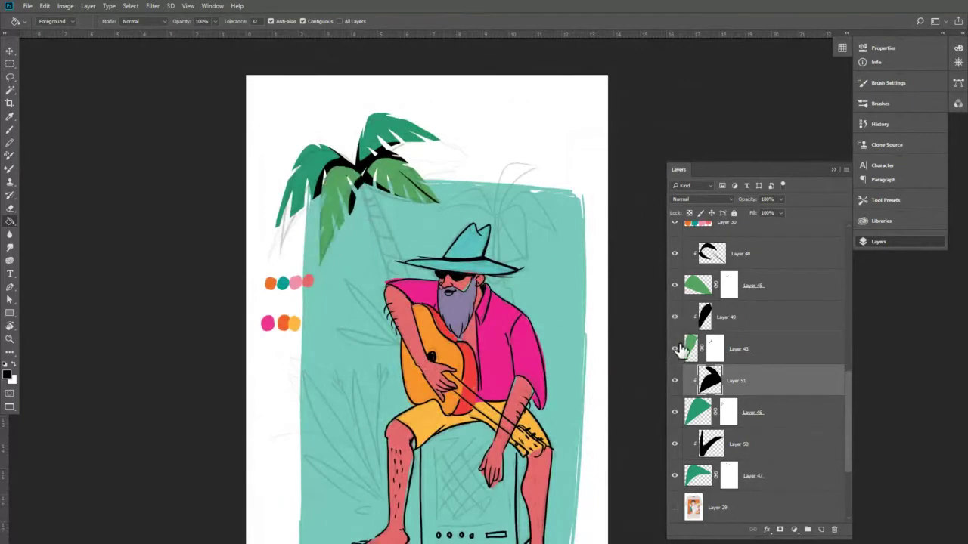
pyautogui.click(710, 318)
pyautogui.press('b')
pyautogui.moveTo(322, 231); pyautogui.dragTo(344, 163)
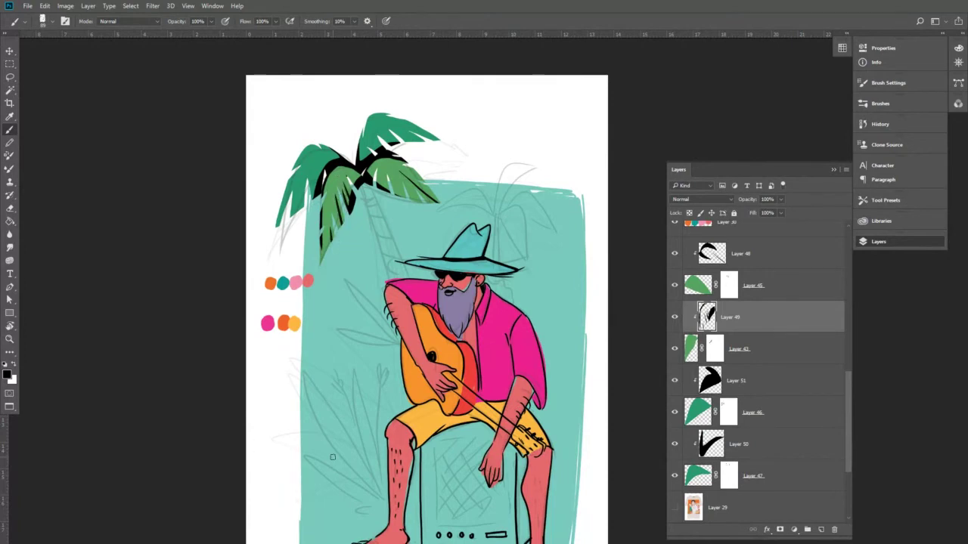
# Paint thin black leaf strokes across the left dark green frond on its clipped shadow layer, Layer 51.
pyautogui.scroll(2, 369, 130)
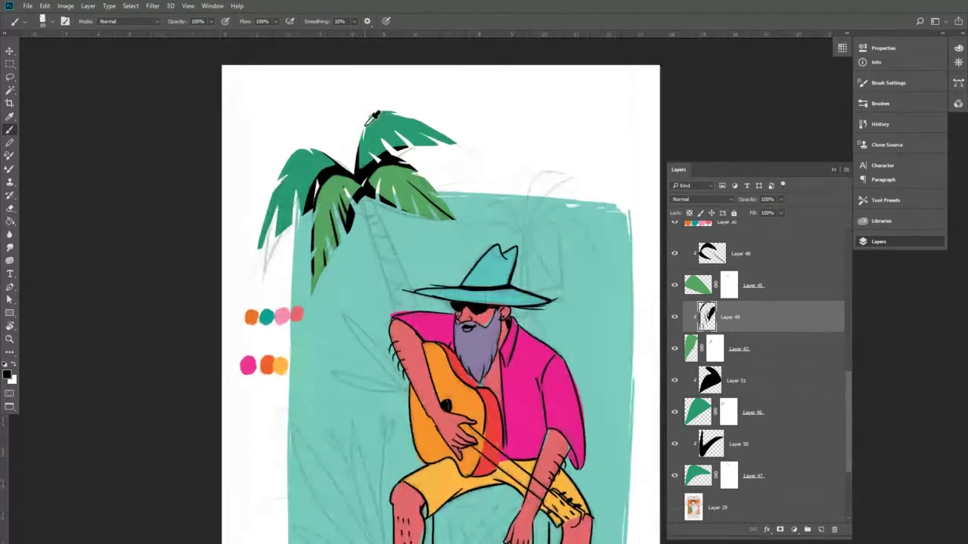
pyautogui.scroll(-1, 735, 384)
pyautogui.click(712, 357)
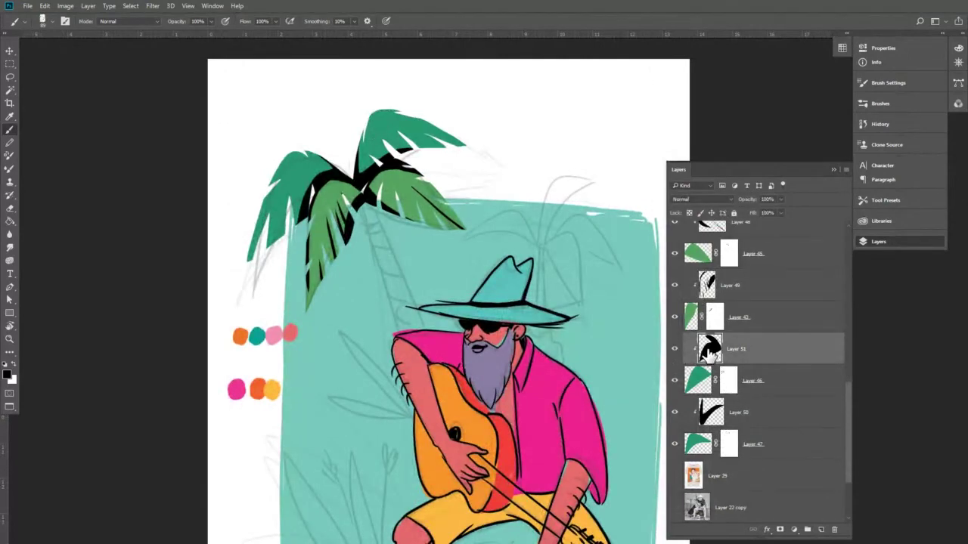
pyautogui.keyDown('ctrl'); pyautogui.click(711, 348); pyautogui.keyUp('ctrl')
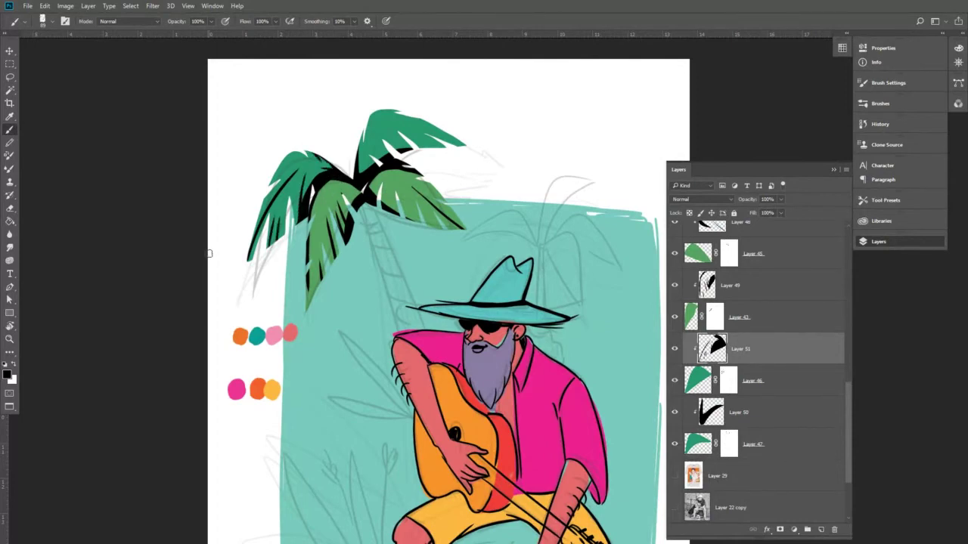
pyautogui.scroll(-4, 210, 253)
pyautogui.moveTo(316, 256); pyautogui.dragTo(318, 231)
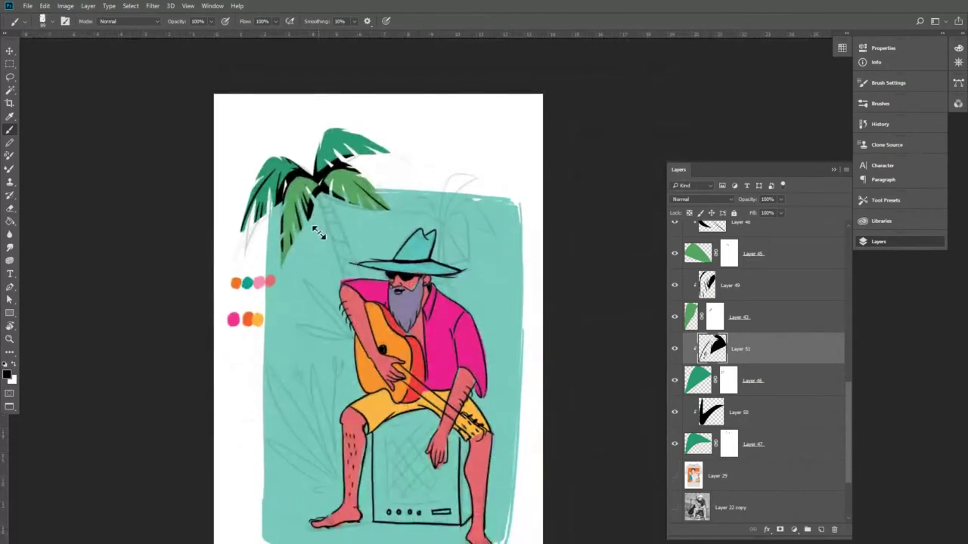
# Select the hat's colour layer, Layer 41, and delete its Color Overlay effect.
pyautogui.press('v')
pyautogui.scroll(2, 337, 230)
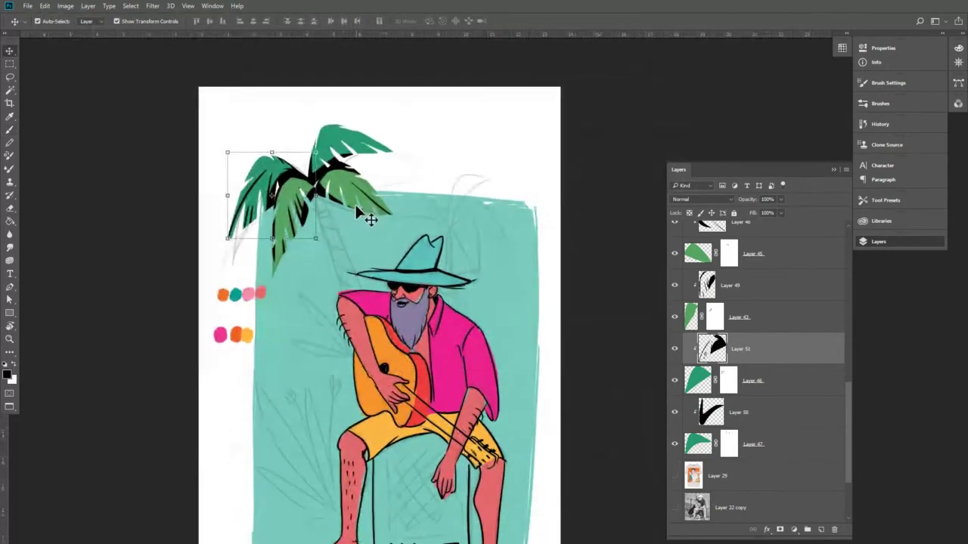
pyautogui.scroll(-2, 371, 221)
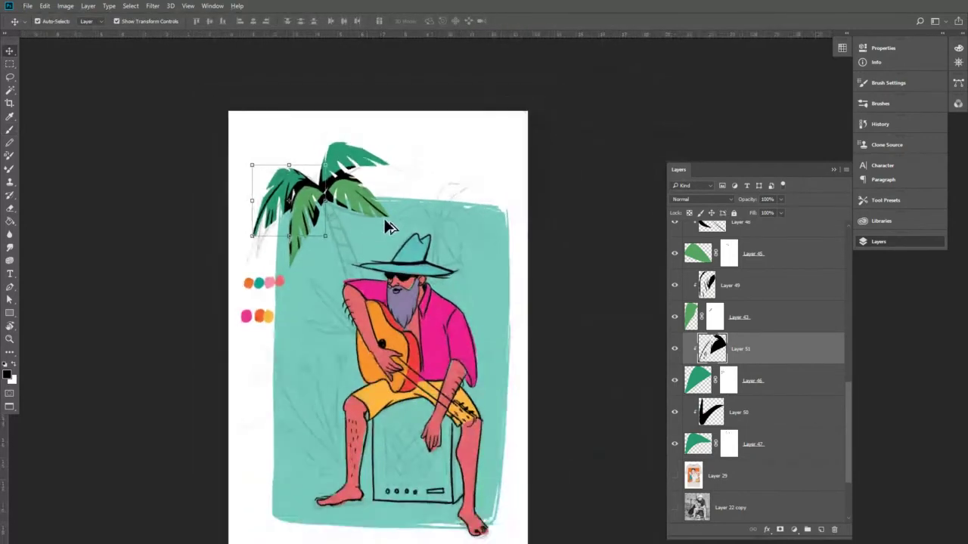
pyautogui.scroll(2, 449, 211)
pyautogui.scroll(-3, 446, 208)
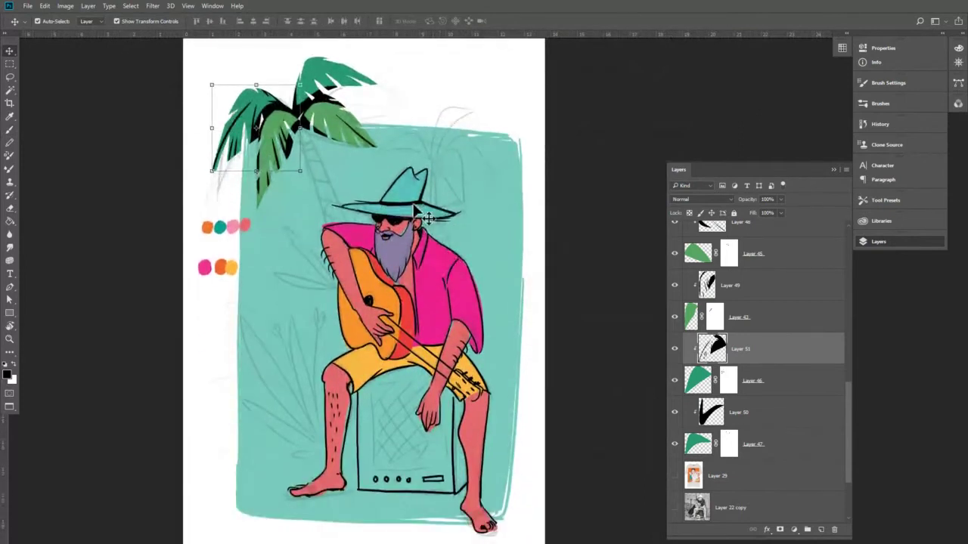
pyautogui.click(405, 192)
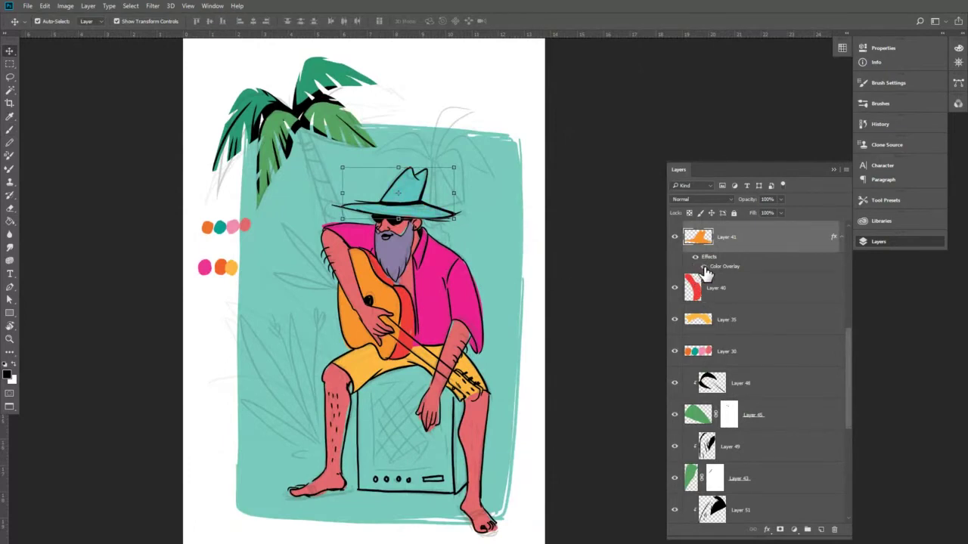
pyautogui.moveTo(830, 240); pyautogui.dragTo(844, 530)
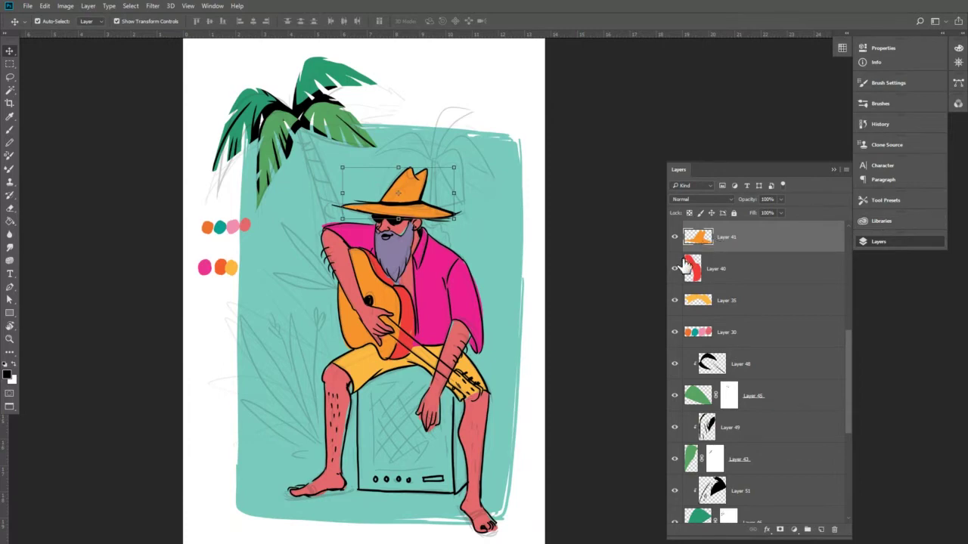
# Add a new Color Overlay to the hat's layer and try out overlay colours, including the shirt's pink.
pyautogui.doubleClick(756, 248)
pyautogui.press('space')
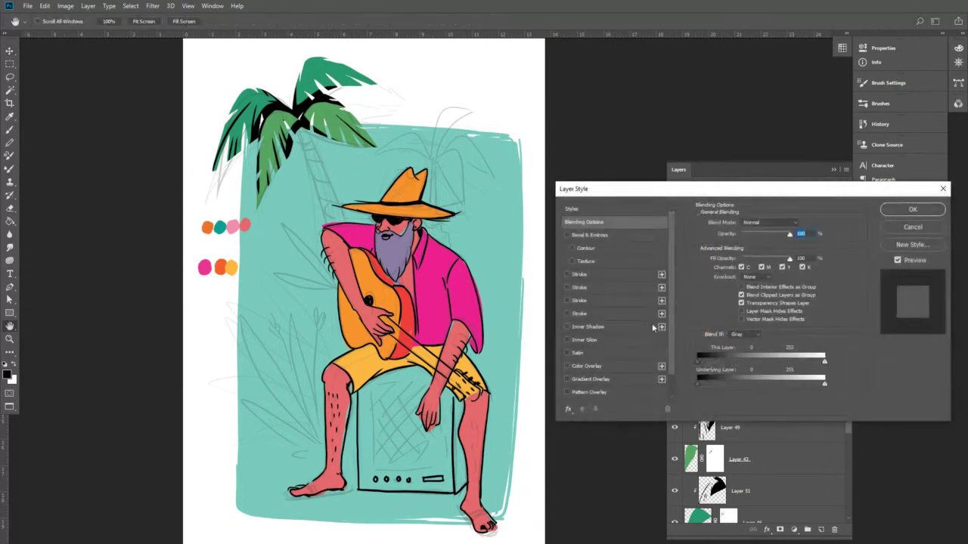
pyautogui.click(580, 366)
pyautogui.click(800, 225)
pyautogui.moveTo(694, 175); pyautogui.dragTo(723, 129)
pyautogui.moveTo(754, 201); pyautogui.dragTo(754, 222)
pyautogui.moveTo(695, 179); pyautogui.dragTo(579, 151)
pyautogui.click(391, 294)
pyautogui.click(443, 265)
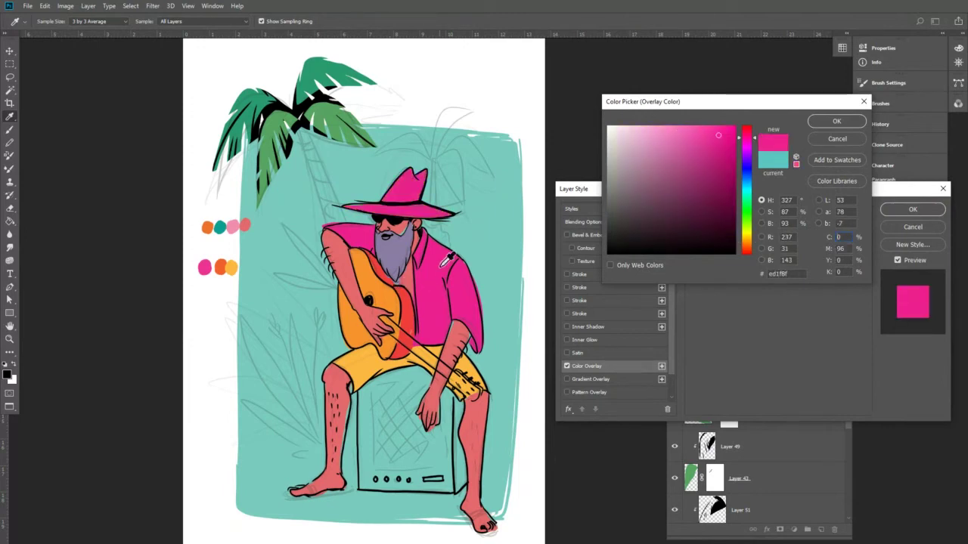
# Sample the shorts' yellow for the hat overlay, lighten it to pale straw yellow fed58f, and apply the layer style.
pyautogui.click(470, 367)
pyautogui.moveTo(693, 128); pyautogui.dragTo(663, 126)
pyautogui.click(836, 121)
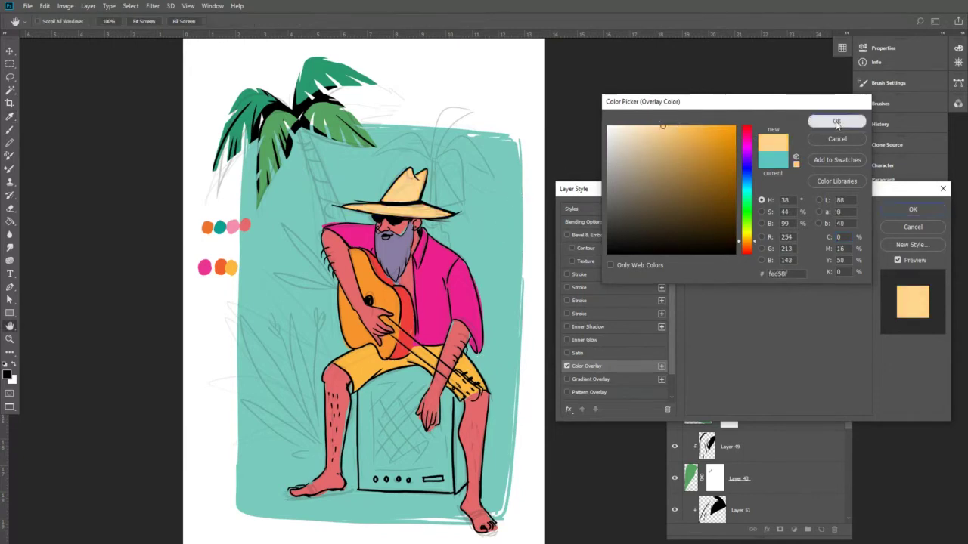
pyautogui.click(912, 209)
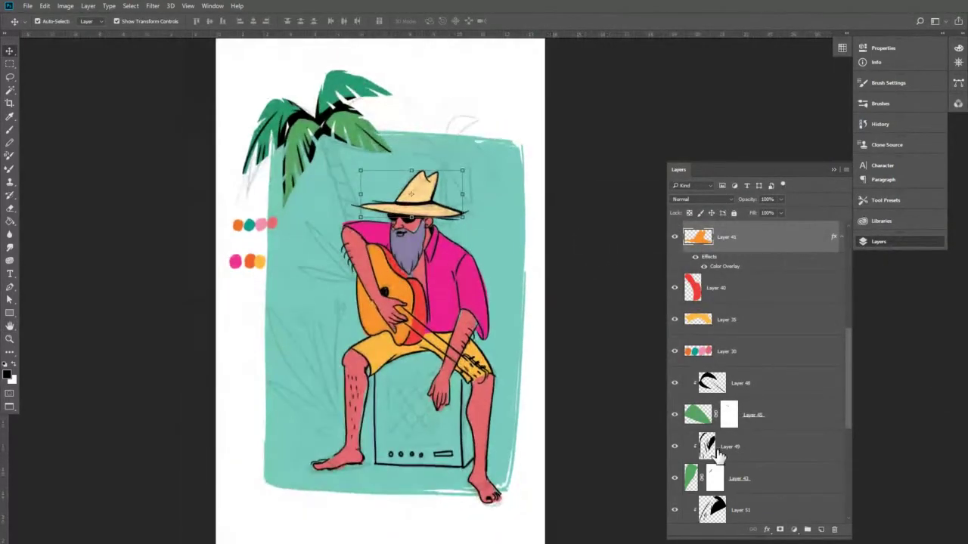
# Create a new layer directly above Layer 29, beneath the palm frond layers.
pyautogui.scroll(-5, 737, 446)
pyautogui.scroll(-3, 726, 416)
pyautogui.scroll(1, 728, 415)
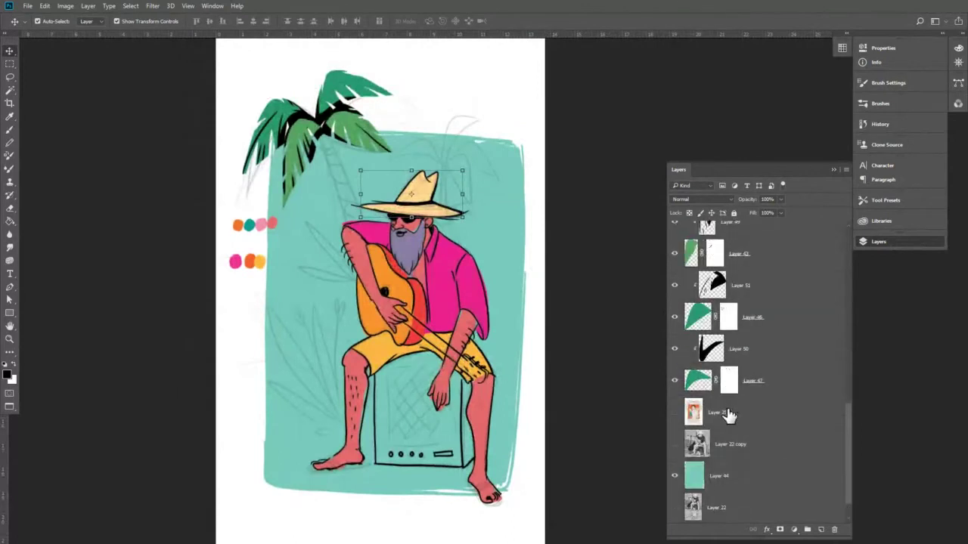
pyautogui.click(728, 412)
pyautogui.click(821, 530)
# Outline the amplifier under the guitarist, fill it with black on the new layer, and lower that layer's opacity.
pyautogui.press('l')
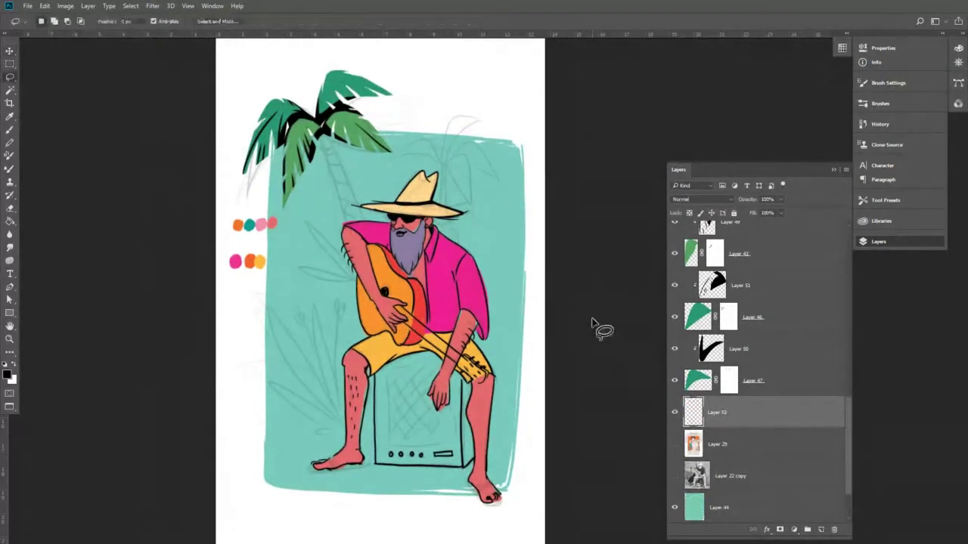
pyautogui.moveTo(404, 368)
pyautogui.mouseDown()
pyautogui.moveTo(381, 389)
pyautogui.moveTo(376, 446)
pyautogui.moveTo(390, 477)
pyautogui.moveTo(475, 476)
pyautogui.moveTo(490, 445)
pyautogui.moveTo(478, 366)
pyautogui.moveTo(401, 365)
pyautogui.mouseUp()
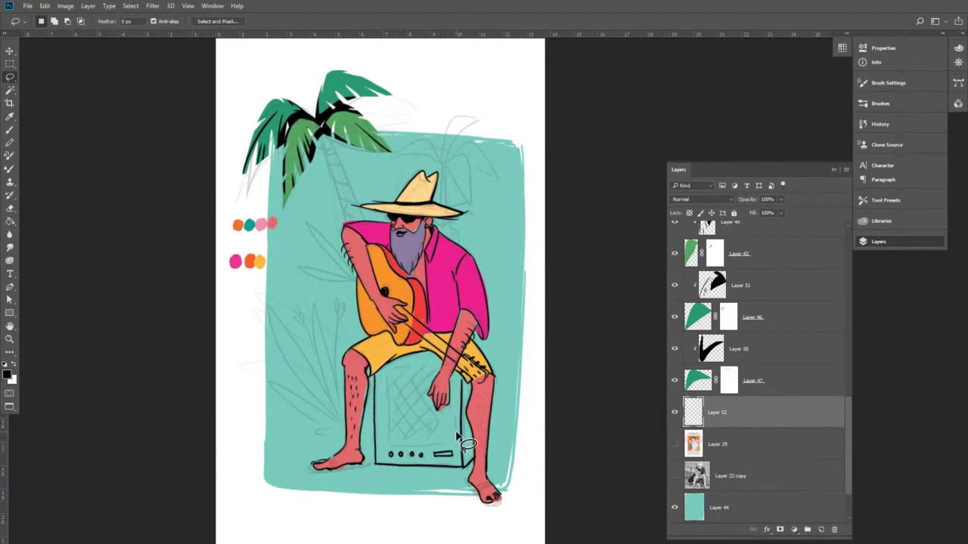
pyautogui.press('g')
pyautogui.click(469, 385)
pyautogui.hotkey('ctrl', 'd')
pyautogui.click(781, 199)
pyautogui.moveTo(781, 212)
pyautogui.mouseDown()
pyautogui.moveTo(750, 212)
pyautogui.moveTo(760, 212)
pyautogui.mouseUp()
# Create a new layer above the amplifier's black fill and set the foreground colour to a warm off-white.
pyautogui.click(821, 529)
pyautogui.press('i')
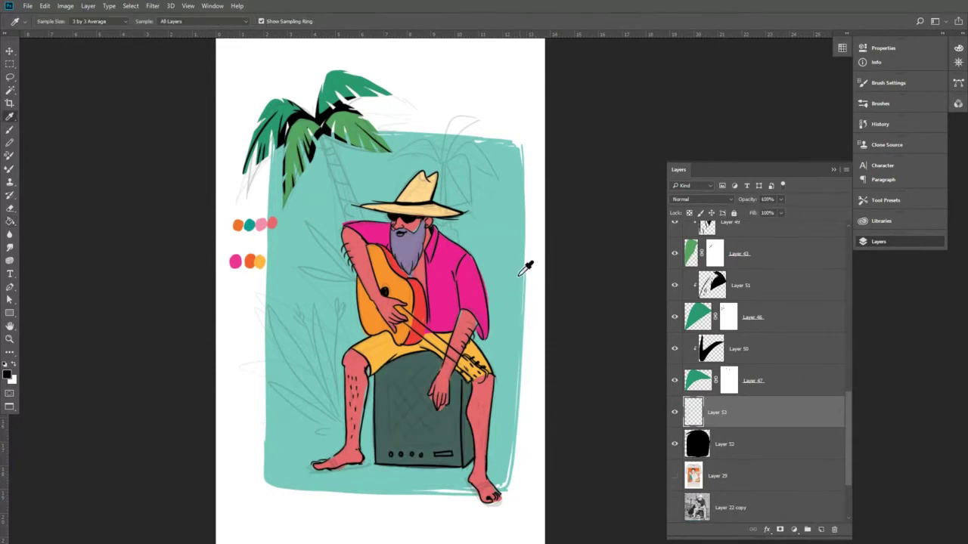
pyautogui.click(13, 364)
pyautogui.click(6, 373)
pyautogui.moveTo(746, 231); pyautogui.dragTo(746, 242)
pyautogui.moveTo(648, 135); pyautogui.dragTo(628, 127)
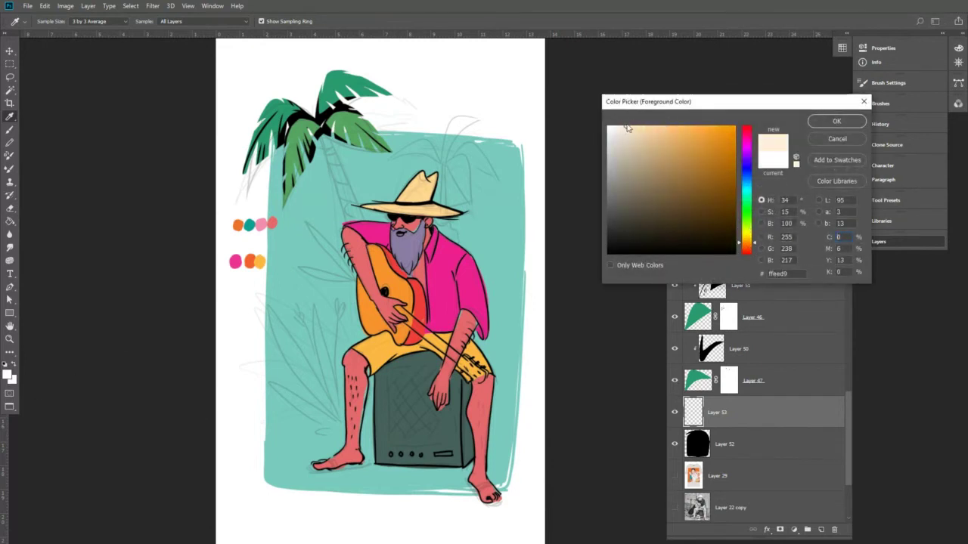
pyautogui.moveTo(642, 131)
pyautogui.mouseDown()
pyautogui.moveTo(620, 139)
pyautogui.moveTo(617, 127)
pyautogui.mouseUp()
pyautogui.click(835, 124)
# Paint off-white lines along the amplifier's side edge and around the controls and slot on its front.
pyautogui.press('b')
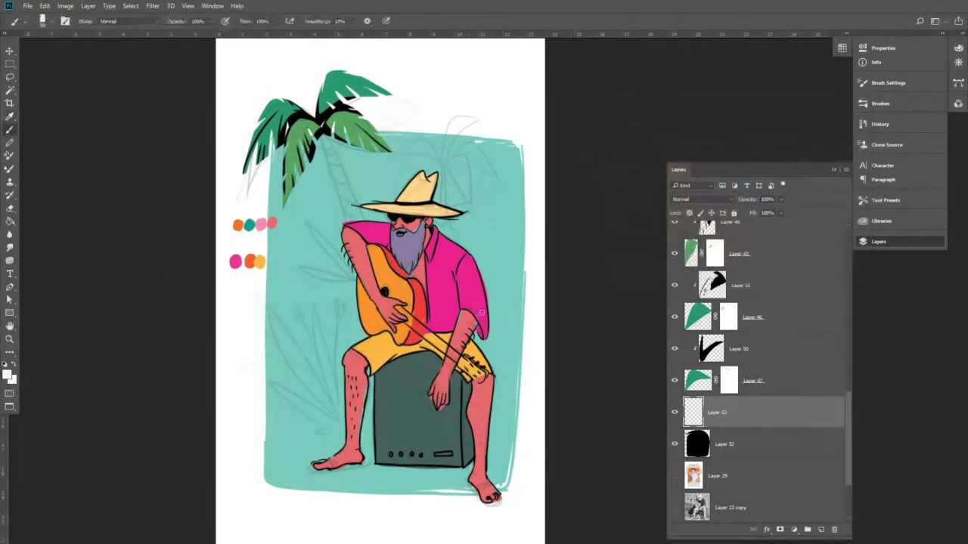
pyautogui.moveTo(463, 371)
pyautogui.mouseDown()
pyautogui.moveTo(462, 469)
pyautogui.moveTo(441, 453)
pyautogui.moveTo(456, 454)
pyautogui.mouseUp()
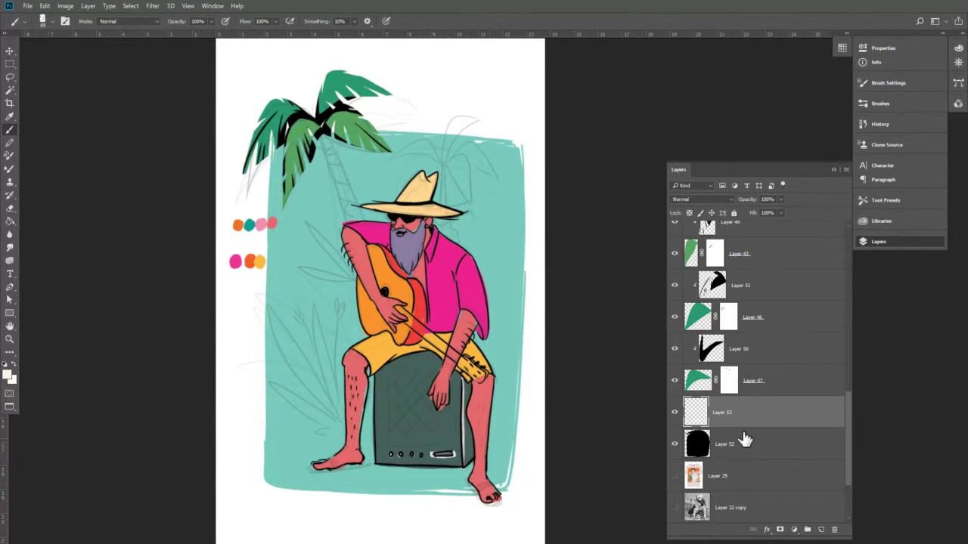
# Create another new layer and paint an off-white crosshatched grille on the amplifier's front.
pyautogui.click(821, 529)
pyautogui.moveTo(404, 366); pyautogui.dragTo(385, 399)
pyautogui.moveTo(425, 361)
pyautogui.mouseDown()
pyautogui.moveTo(390, 404)
pyautogui.moveTo(405, 396)
pyautogui.mouseUp()
pyautogui.moveTo(414, 387); pyautogui.dragTo(392, 414)
pyautogui.moveTo(437, 370); pyautogui.dragTo(393, 424)
pyautogui.moveTo(431, 397)
pyautogui.mouseDown()
pyautogui.moveTo(397, 434)
pyautogui.moveTo(417, 449)
pyautogui.mouseUp()
pyautogui.moveTo(392, 370)
pyautogui.mouseDown()
pyautogui.moveTo(449, 438)
pyautogui.moveTo(419, 390)
pyautogui.moveTo(452, 412)
pyautogui.mouseUp()
pyautogui.moveTo(425, 369)
pyautogui.mouseDown()
pyautogui.moveTo(394, 392)
pyautogui.moveTo(428, 427)
pyautogui.mouseUp()
pyautogui.moveTo(393, 407)
pyautogui.mouseDown()
pyautogui.moveTo(441, 442)
pyautogui.moveTo(418, 443)
pyautogui.mouseUp()
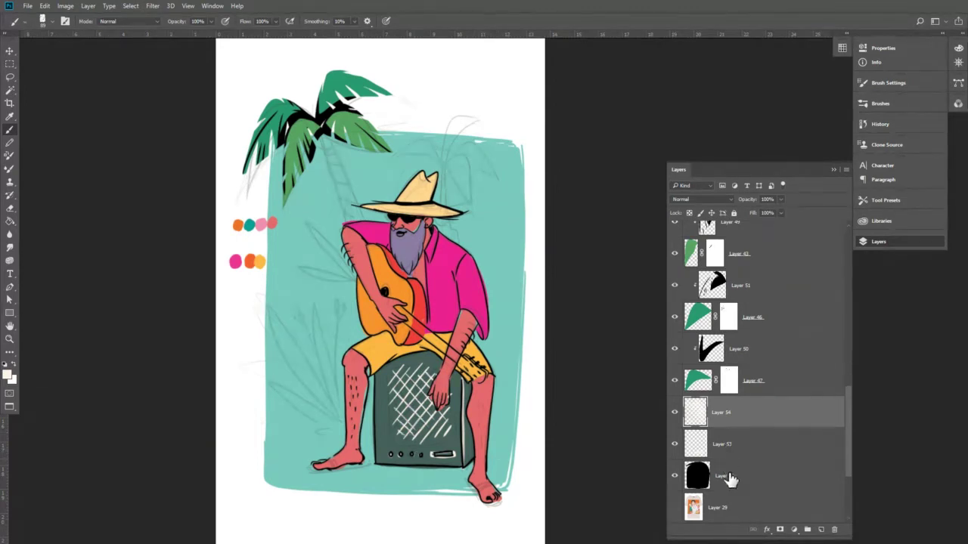
# Set the opacity of the amplifier's black fill layer, Layer 52, to 100%.
pyautogui.click(726, 477)
pyautogui.moveTo(780, 199); pyautogui.dragTo(825, 215)
pyautogui.press('v')
pyautogui.scroll(2, 484, 263)
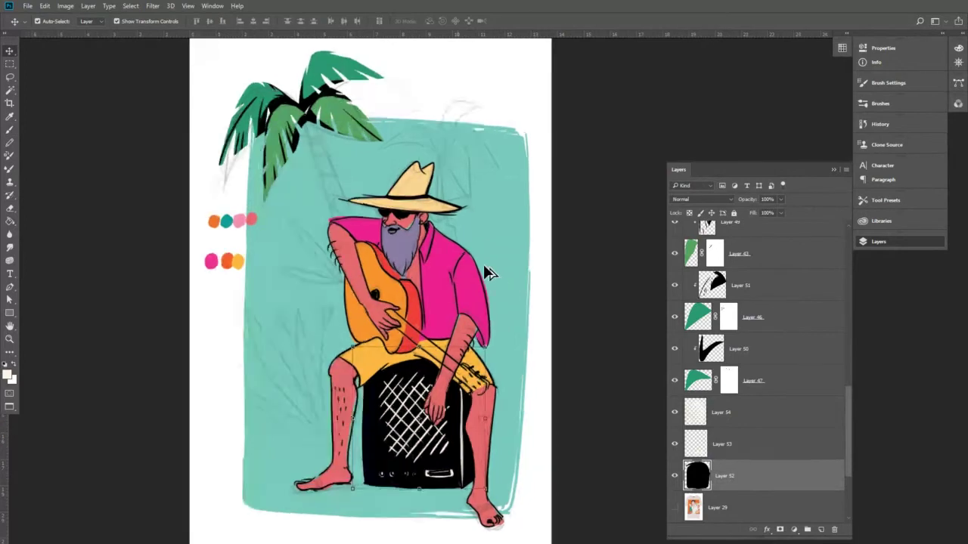
# Select all the palm frond layers together with their clipped black shading layers and group them.
pyautogui.scroll(-1, 499, 289)
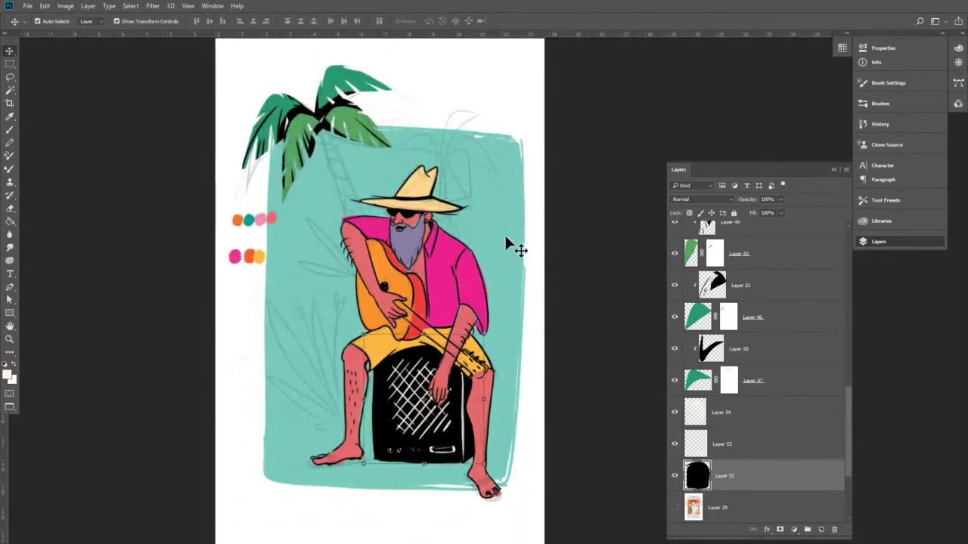
pyautogui.scroll(-1, 496, 292)
pyautogui.scroll(-1, 722, 409)
pyautogui.scroll(2, 741, 416)
pyautogui.click(761, 419)
pyautogui.scroll(3, 762, 401)
pyautogui.keyDown('shift'); pyautogui.click(751, 363); pyautogui.keyUp('shift')
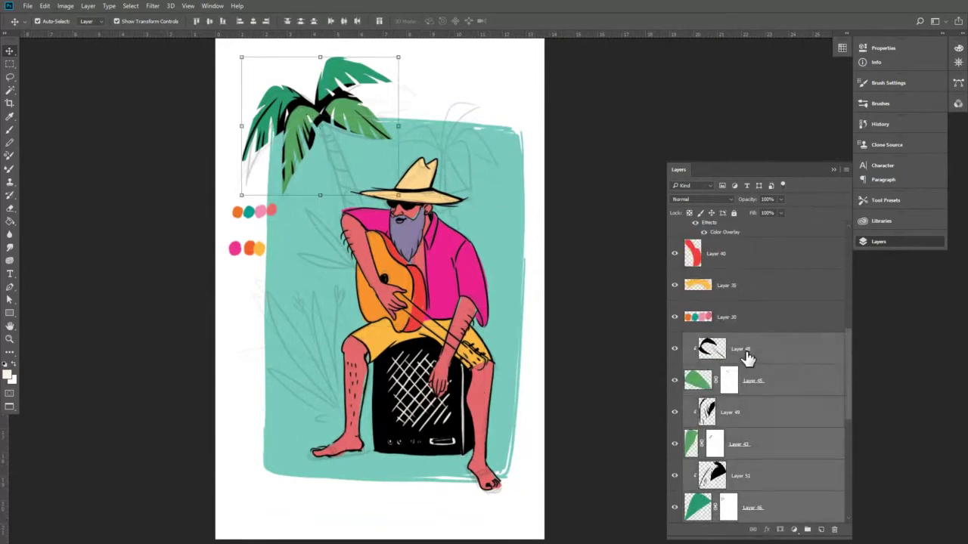
pyautogui.hotkey('ctrl', 'g')
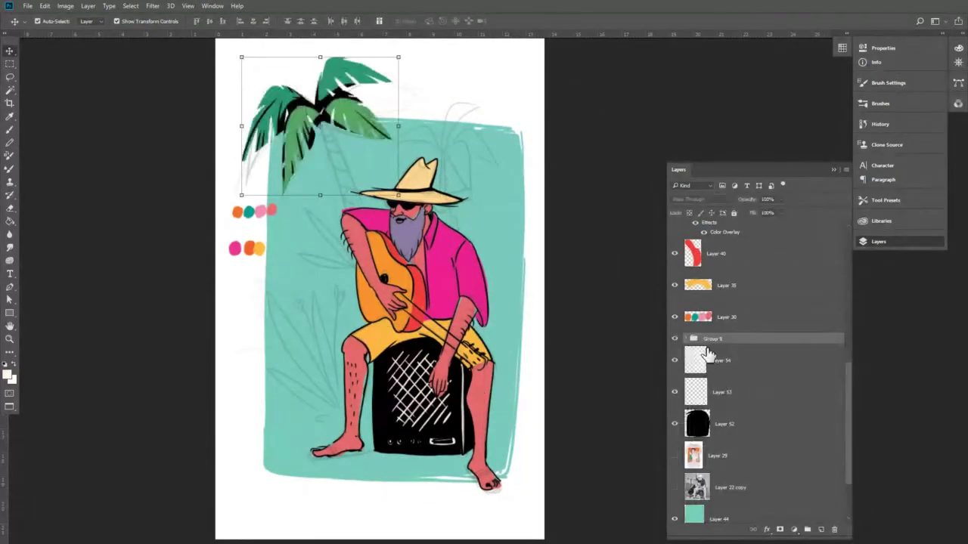
# Group the amplifier's black fill and its two off-white detail layers, naming the group "bafle".
pyautogui.click(739, 364)
pyautogui.keyDown('shift'); pyautogui.click(735, 431); pyautogui.keyUp('shift')
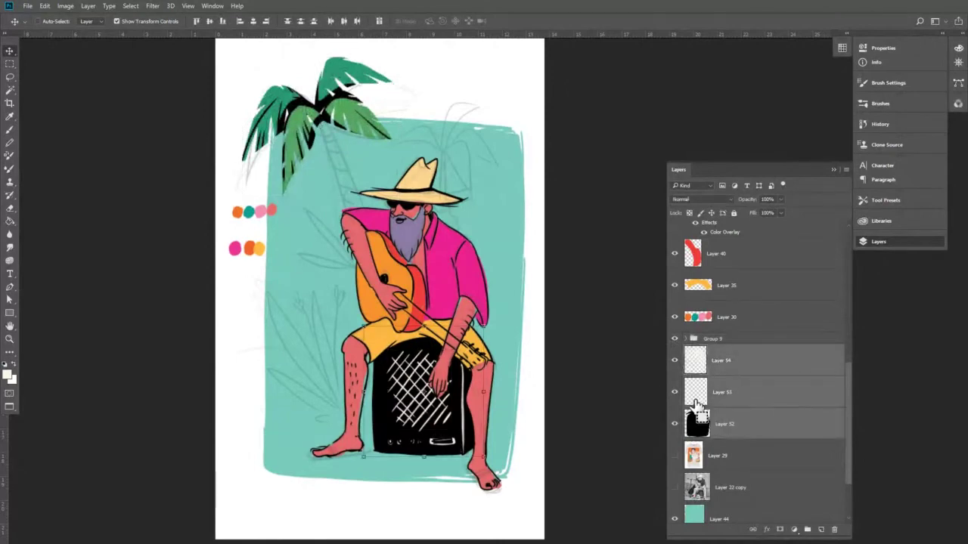
pyautogui.hotkey('ctrl', 'g')
pyautogui.doubleClick(715, 359)
pyautogui.write('ba')
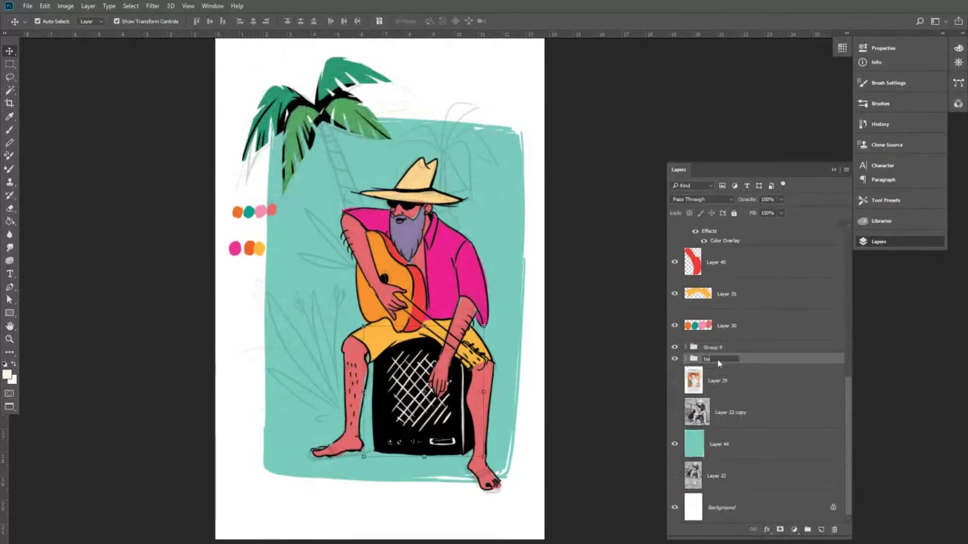
pyautogui.write('fle')
pyautogui.press('Return')
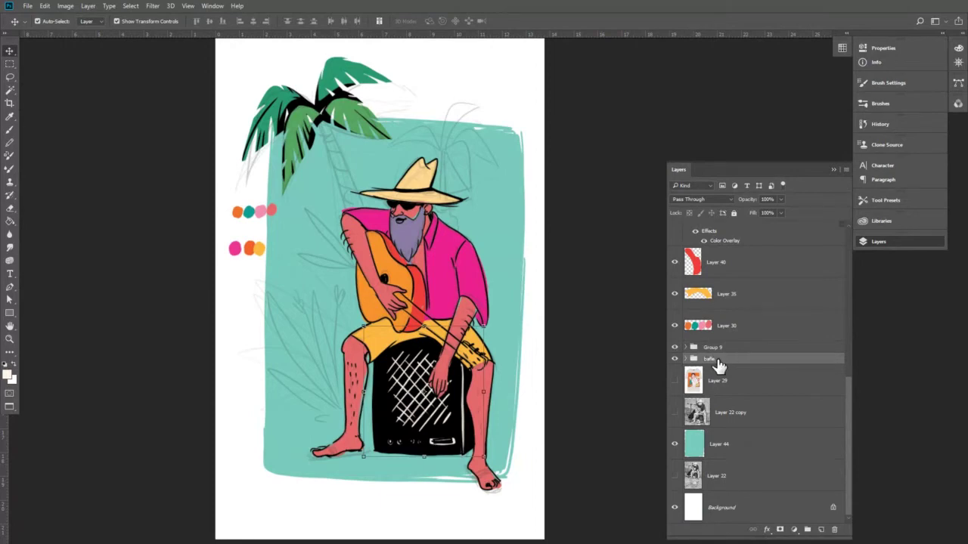
# Toggle the palm frond group's visibility to check its contents, and rename the group "palmera".
pyautogui.click(675, 348)
pyautogui.click(675, 348)
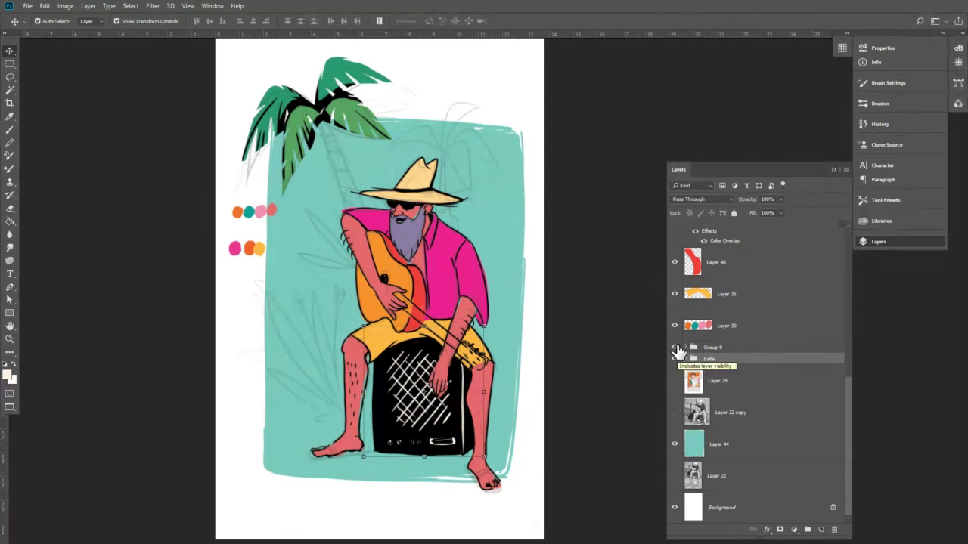
pyautogui.click(676, 349)
pyautogui.click(676, 348)
pyautogui.click(722, 352)
pyautogui.doubleClick(719, 348)
pyautogui.write('palmera')
pyautogui.press('Return')
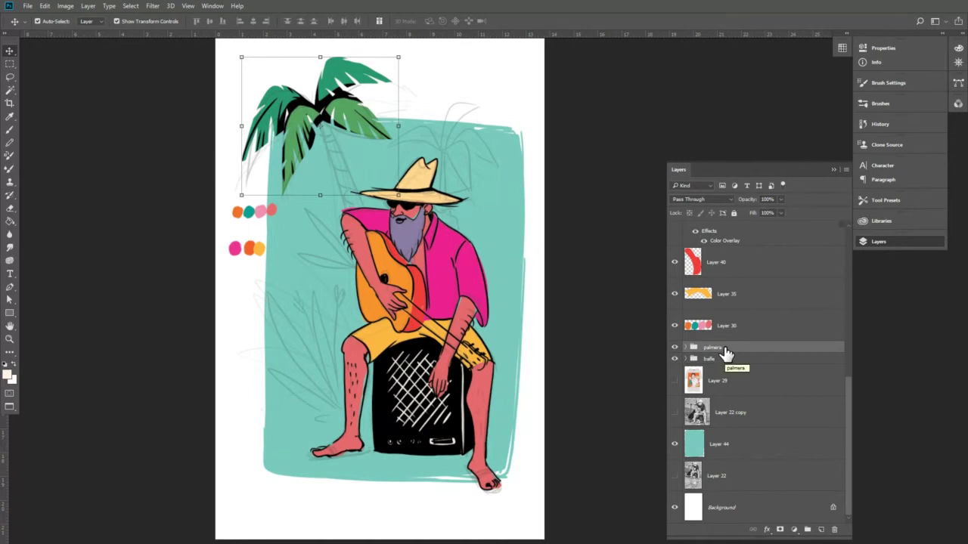
# Create a new layer beneath the bafle group and switch to the Lasso tool.
pyautogui.scroll(1, 493, 232)
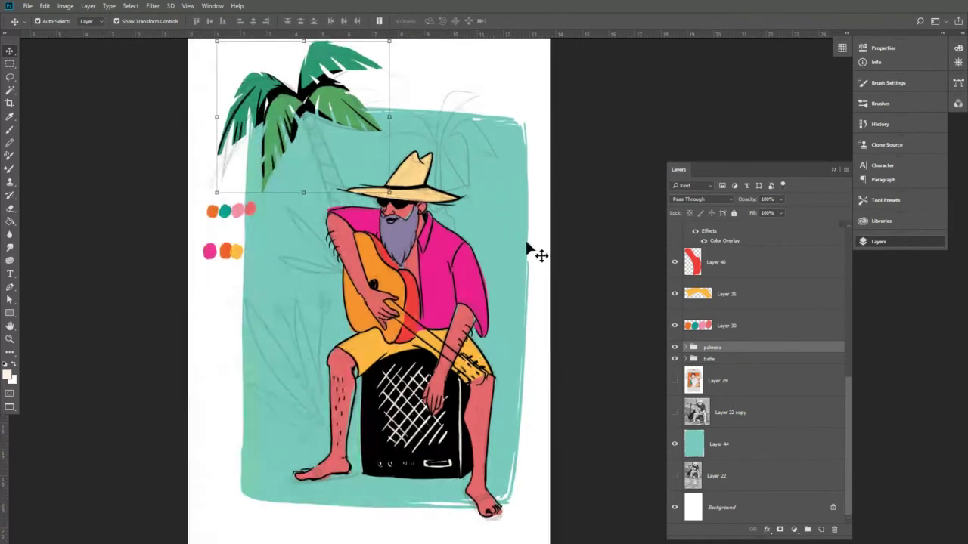
pyautogui.click(821, 529)
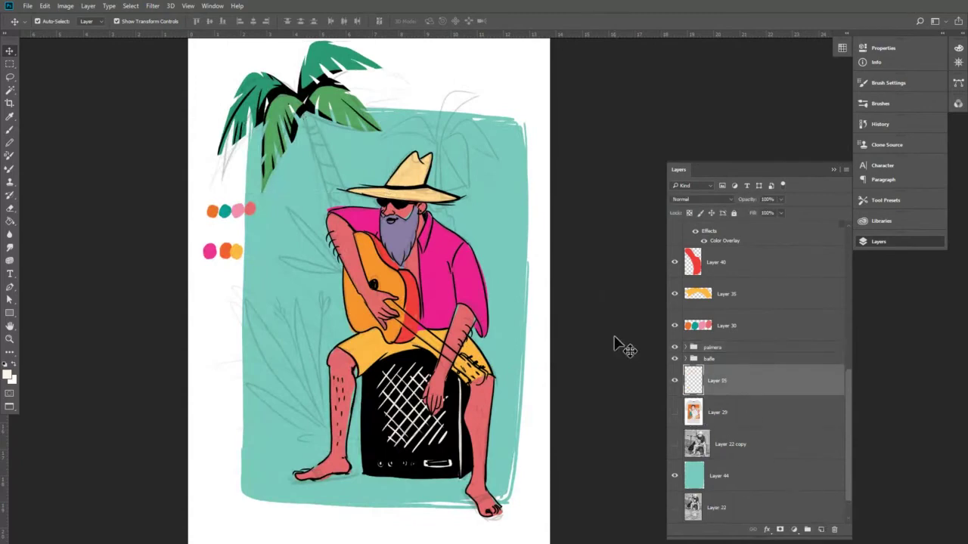
pyautogui.press('l')
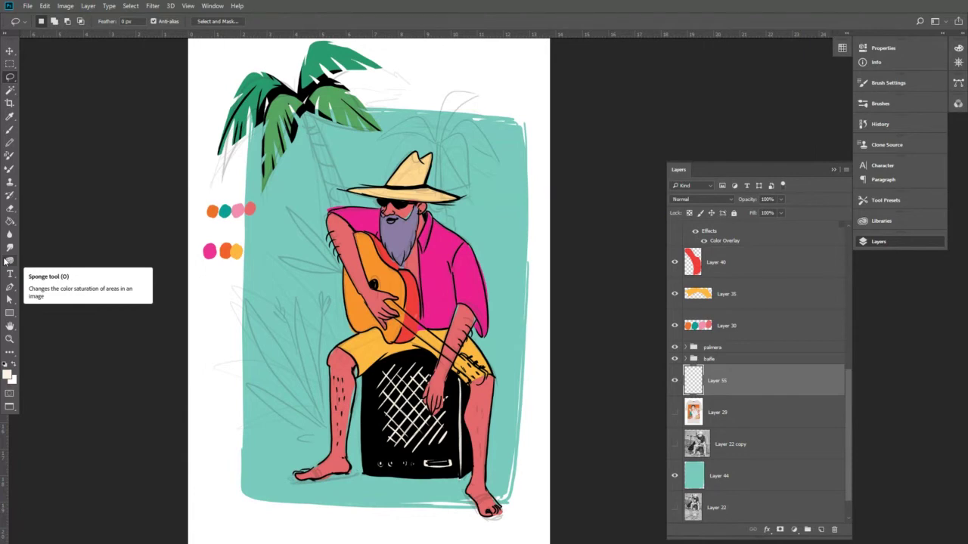
pyautogui.scroll(3, 467, 275)
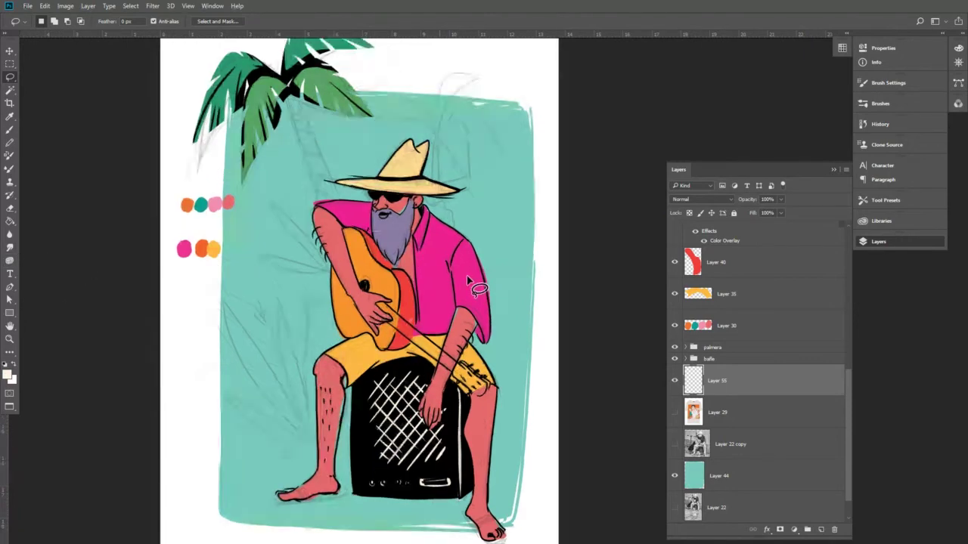
pyautogui.scroll(-3, 466, 277)
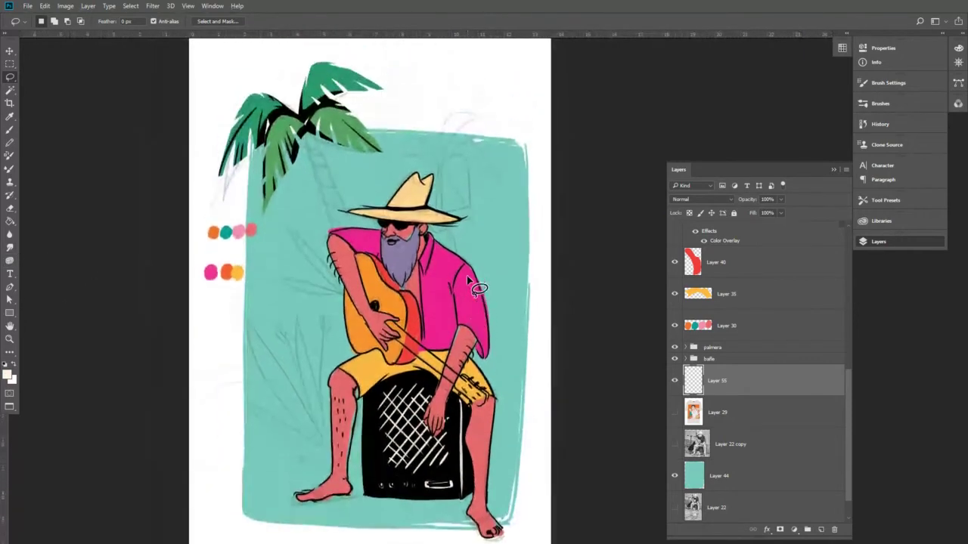
pyautogui.press('Delete')
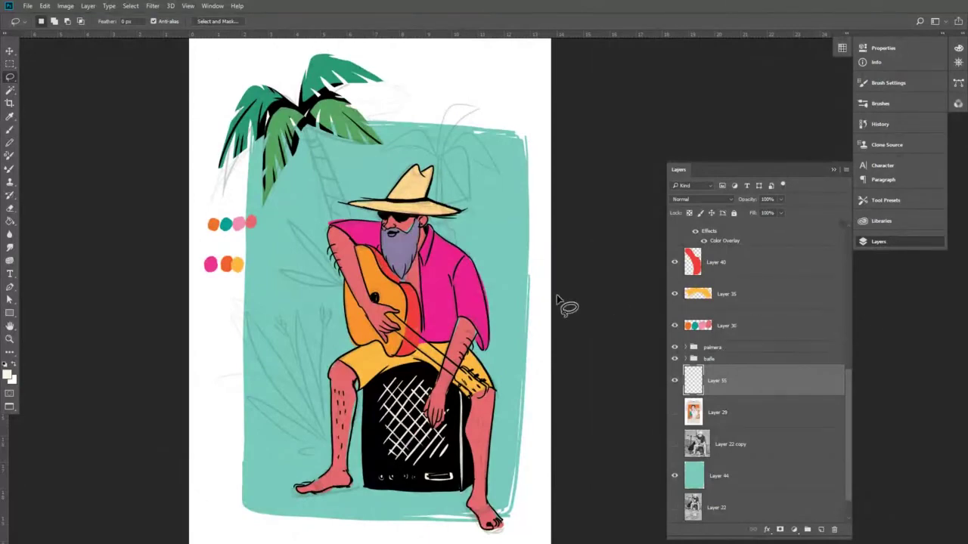
# Create a new layer directly above the pink shirt fill, Layer 34, and clip it to that fill.
pyautogui.scroll(1, 575, 302)
pyautogui.scroll(5, 762, 302)
pyautogui.moveTo(710, 399); pyautogui.dragTo(726, 361)
pyautogui.click(821, 529)
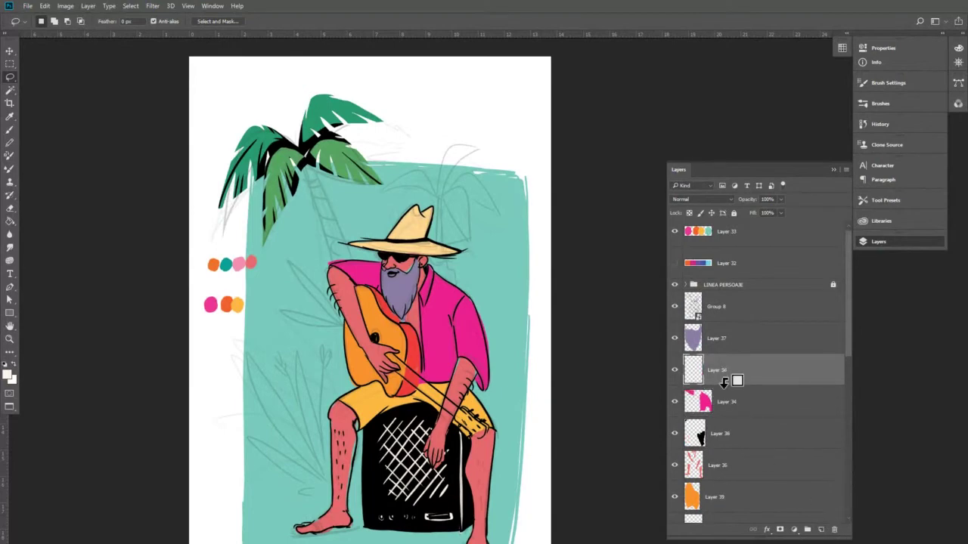
pyautogui.keyDown('alt'); pyautogui.click(735, 384); pyautogui.keyUp('alt')
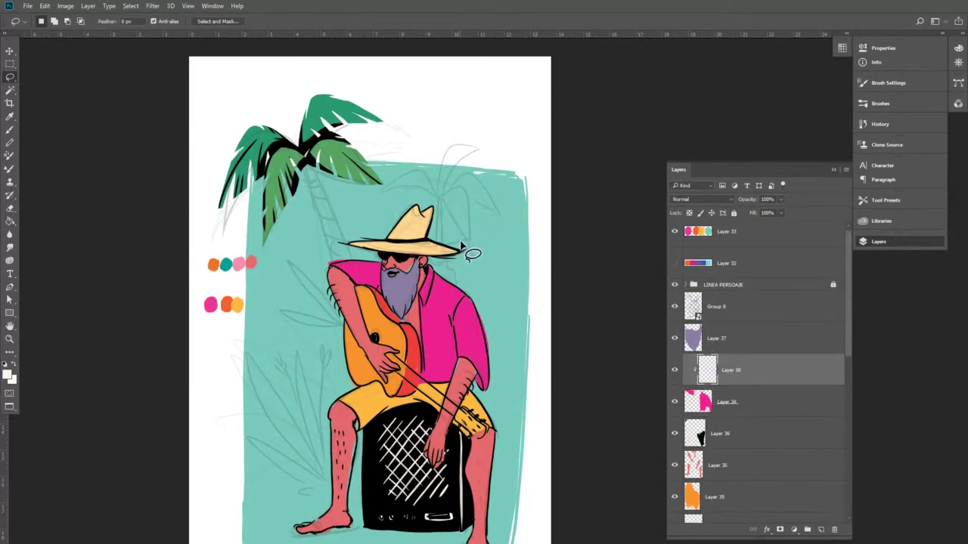
# Sample the yellow-orange colour and paint a pattern of loose curls and rings across the pink shirt.
pyautogui.press('b')
pyautogui.rightClick(456, 298)
pyautogui.click(472, 256)
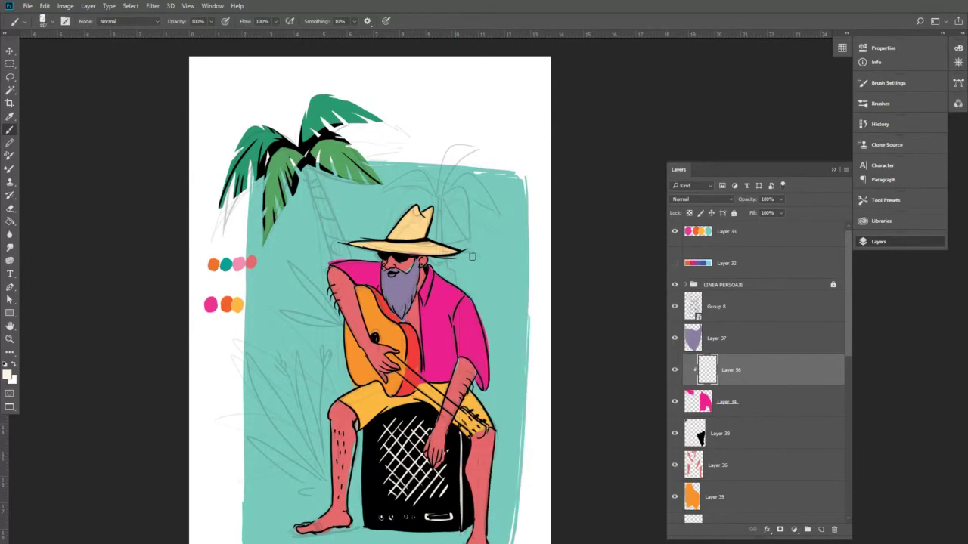
pyautogui.press('i')
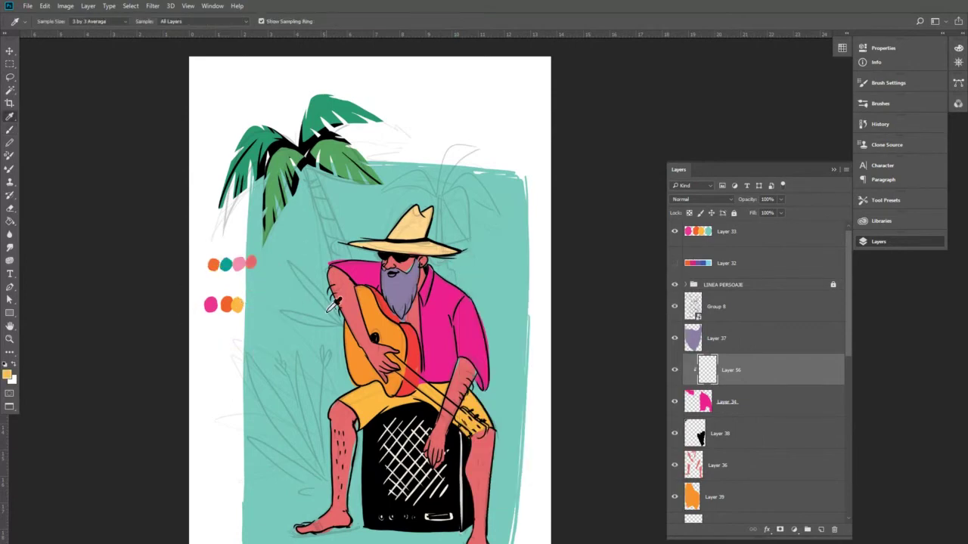
pyautogui.press('b')
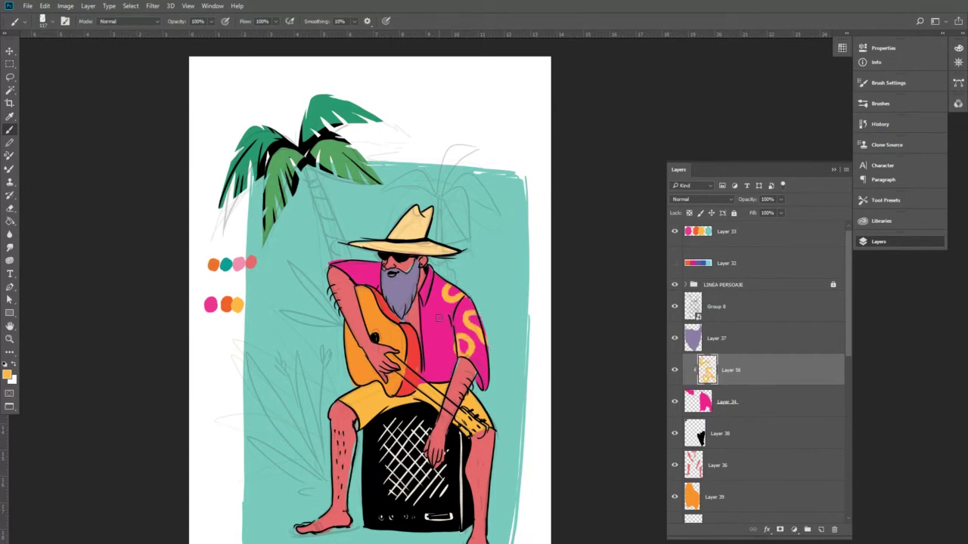
pyautogui.moveTo(452, 330); pyautogui.dragTo(444, 307)
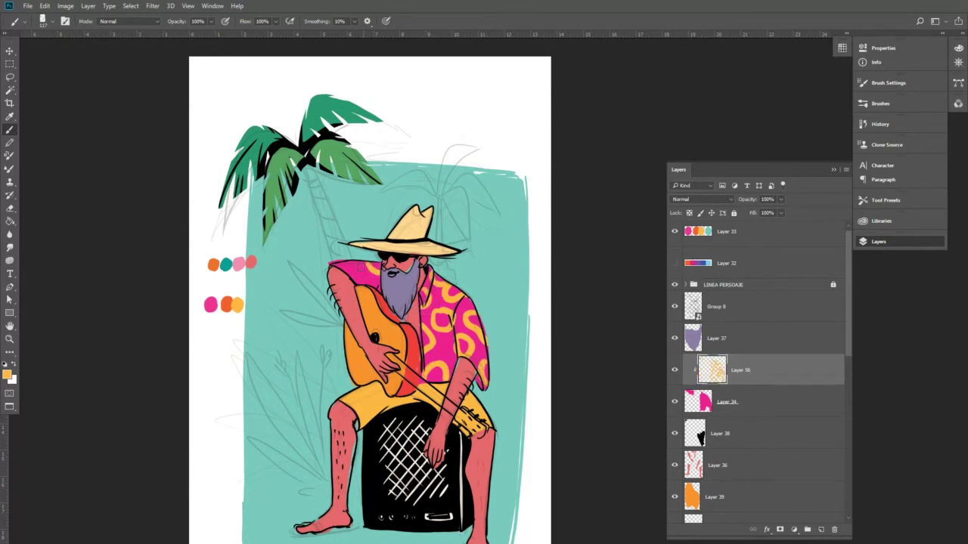
# Shift the hue of the shorts fill, Layer 35, by -16 with Hue/Saturation to make it orange.
pyautogui.hotkey('ctrl', '-')
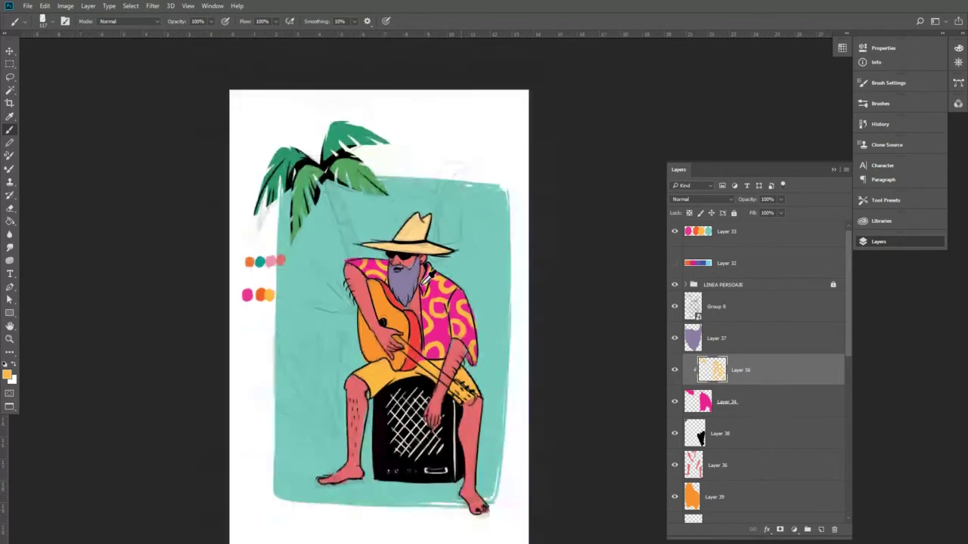
pyautogui.press('v')
pyautogui.click(382, 378)
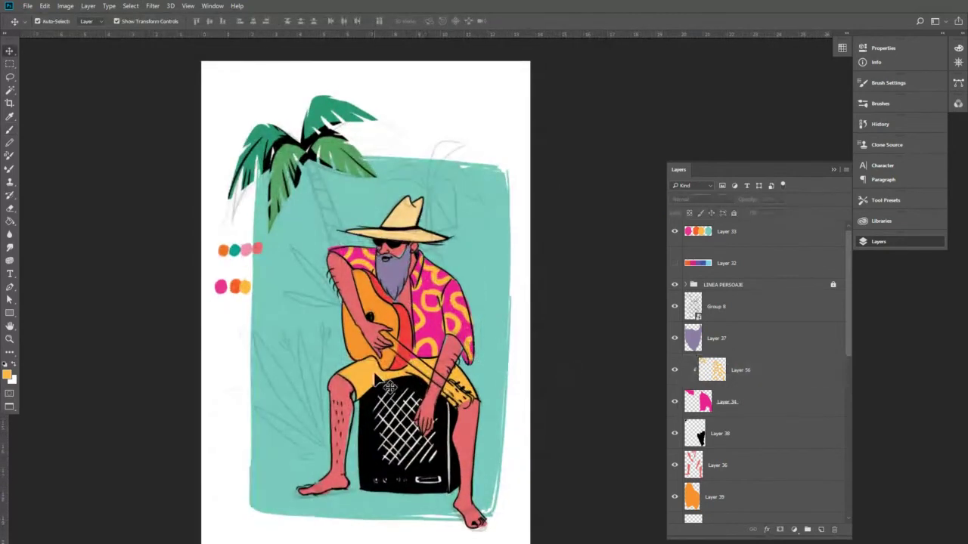
pyautogui.click(66, 6)
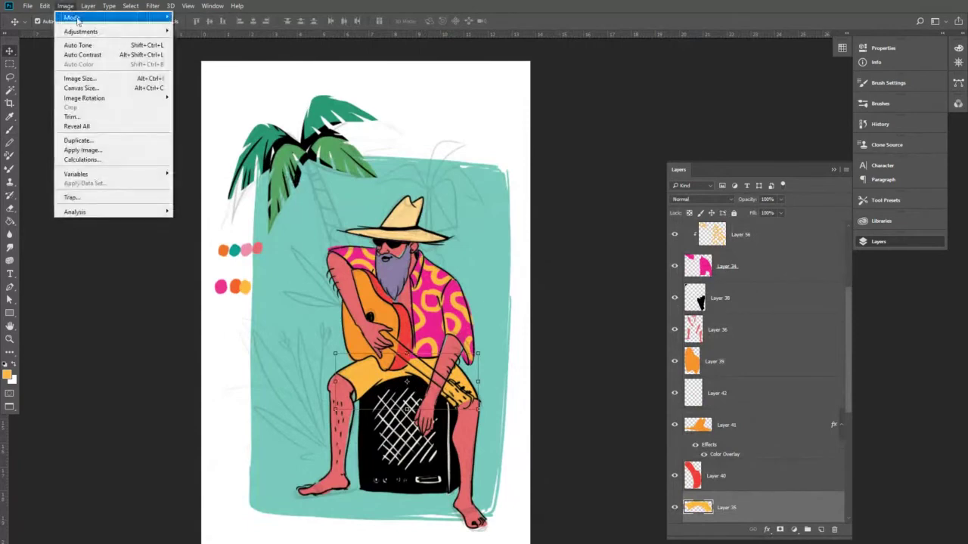
pyautogui.moveTo(97, 34)
pyautogui.click(203, 84)
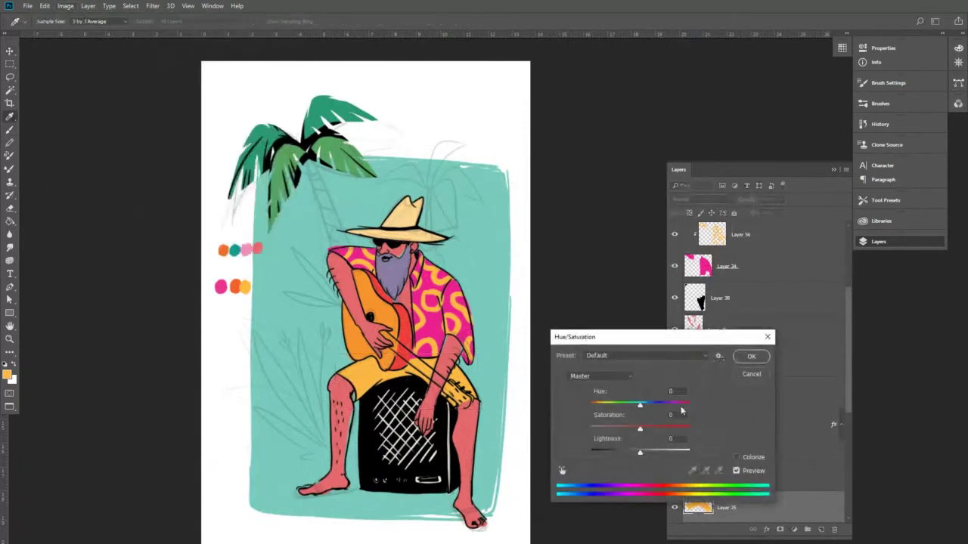
pyautogui.moveTo(640, 406); pyautogui.dragTo(632, 410)
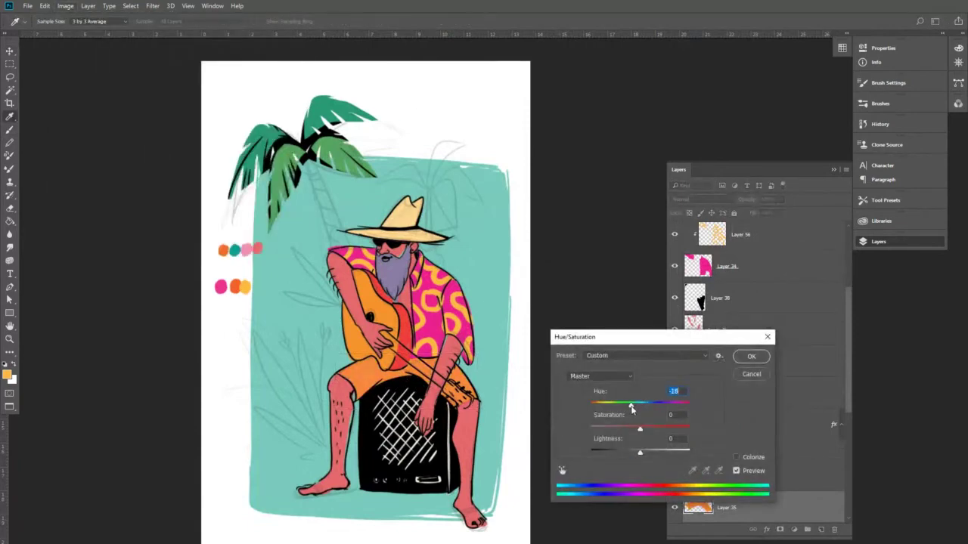
pyautogui.click(750, 358)
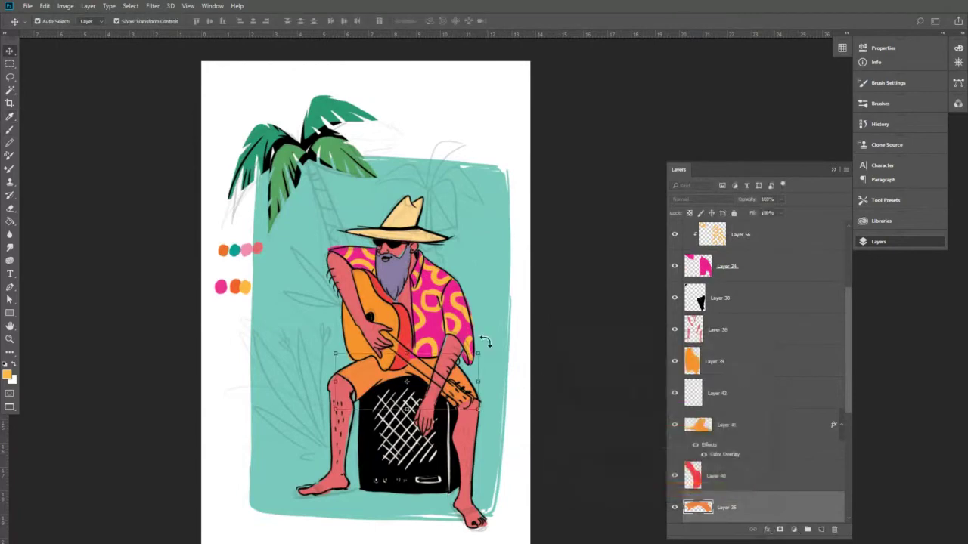
# Try a Hue/Saturation adjustment on the guitar body fill, Layer 39, with hue -4 and lightness +16.
pyautogui.click(724, 351)
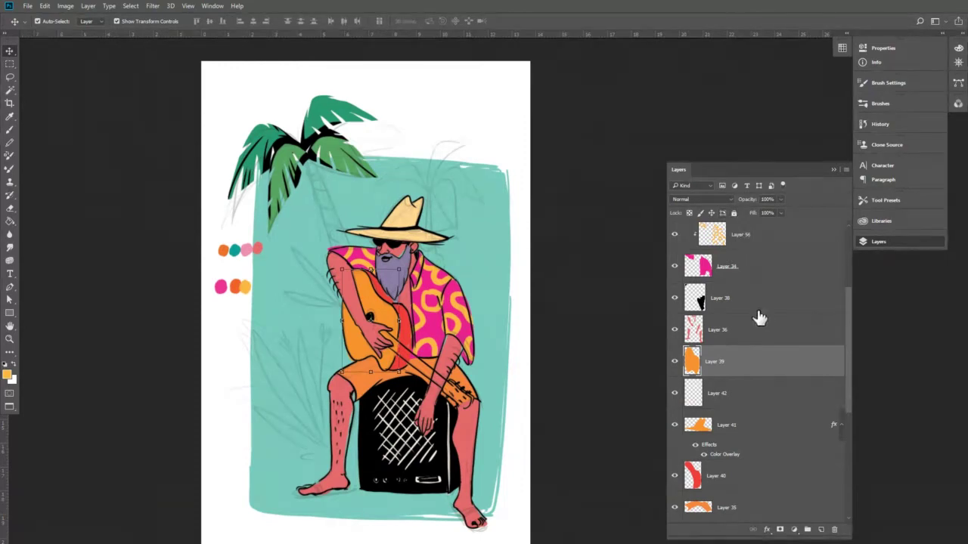
pyautogui.keyDown('ctrl'); pyautogui.click(691, 365); pyautogui.keyUp('ctrl')
pyautogui.click(65, 5)
pyautogui.moveTo(133, 39)
pyautogui.click(202, 84)
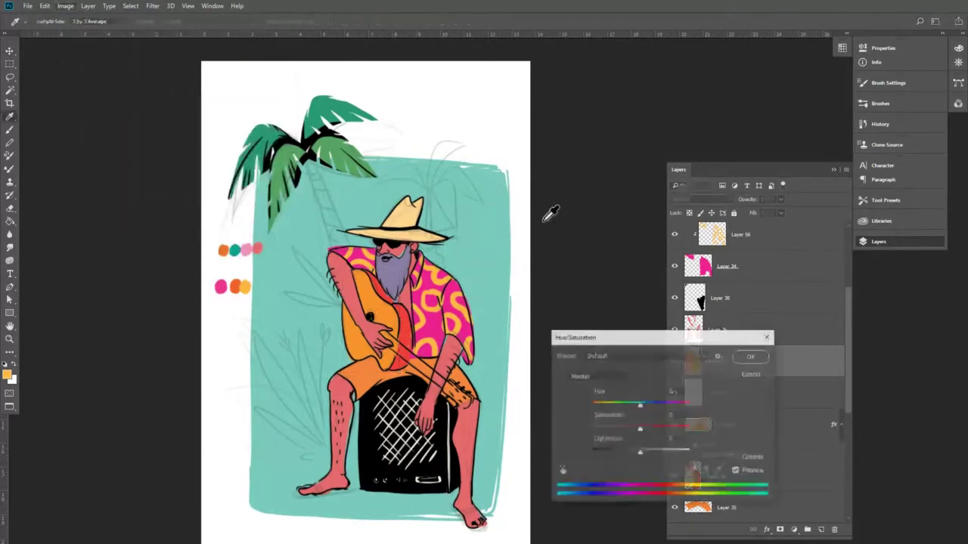
pyautogui.moveTo(640, 407)
pyautogui.mouseDown()
pyautogui.moveTo(650, 407)
pyautogui.moveTo(638, 406)
pyautogui.mouseUp()
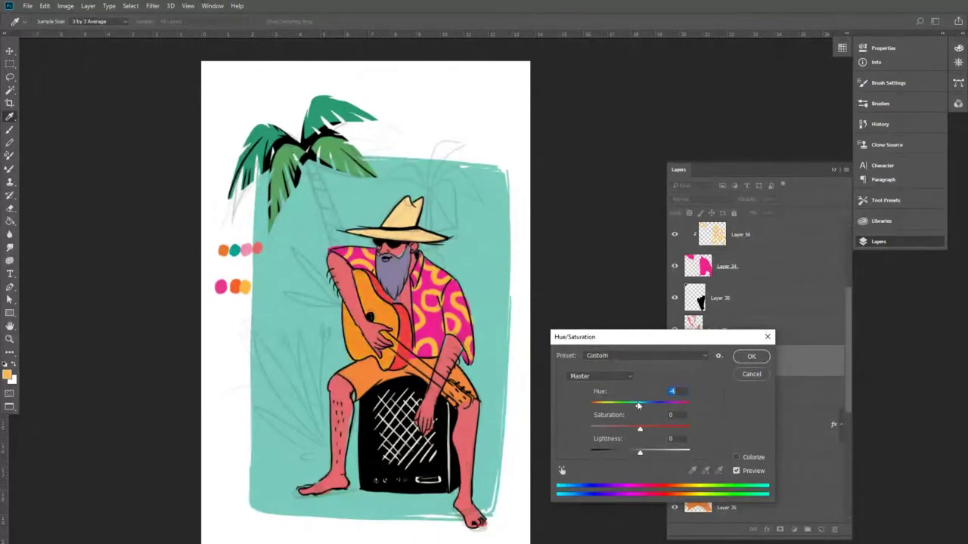
pyautogui.moveTo(640, 453); pyautogui.dragTo(648, 449)
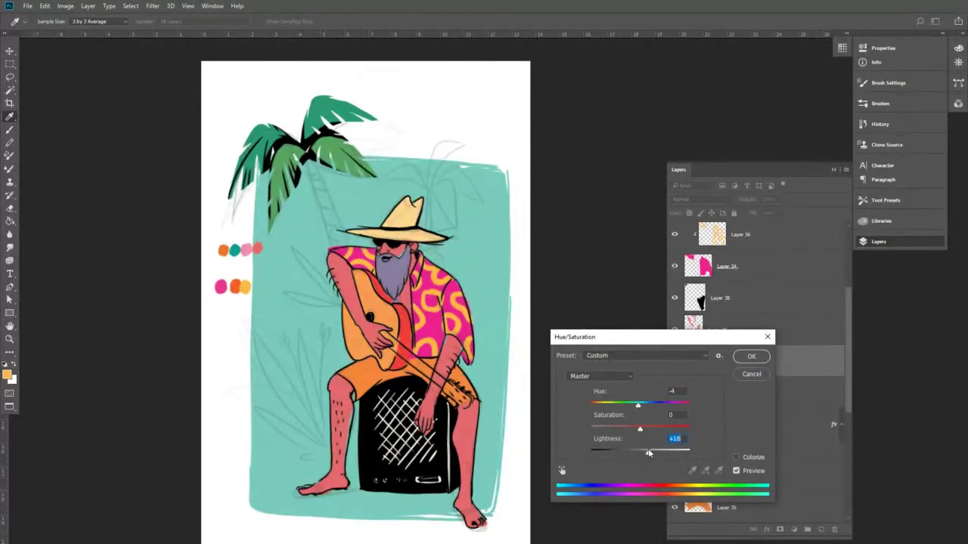
pyautogui.click(749, 375)
pyautogui.press('v')
# Try shifting the purple beard fill, Layer 37, to a muted green with Hue/Saturation.
pyautogui.scroll(1, 443, 330)
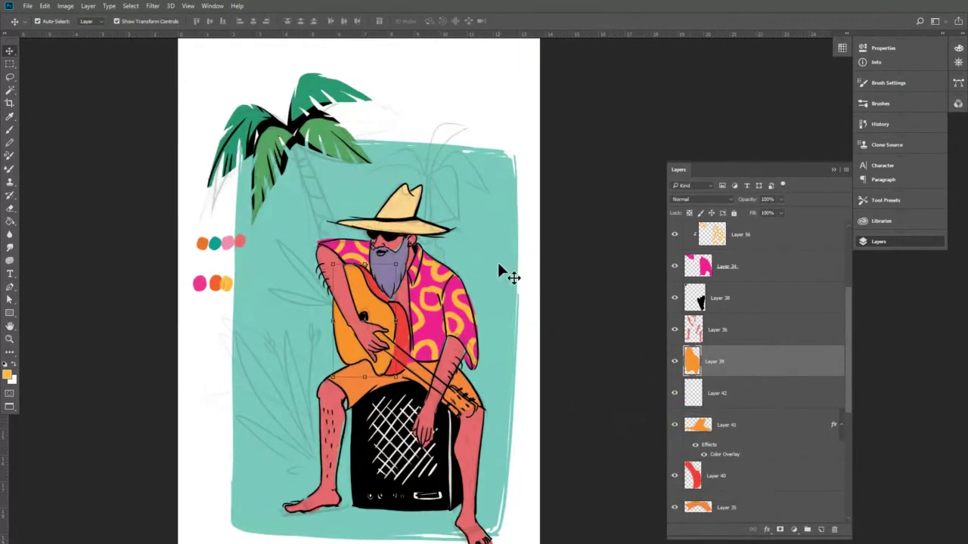
pyautogui.scroll(-1, 499, 267)
pyautogui.scroll(2, 492, 274)
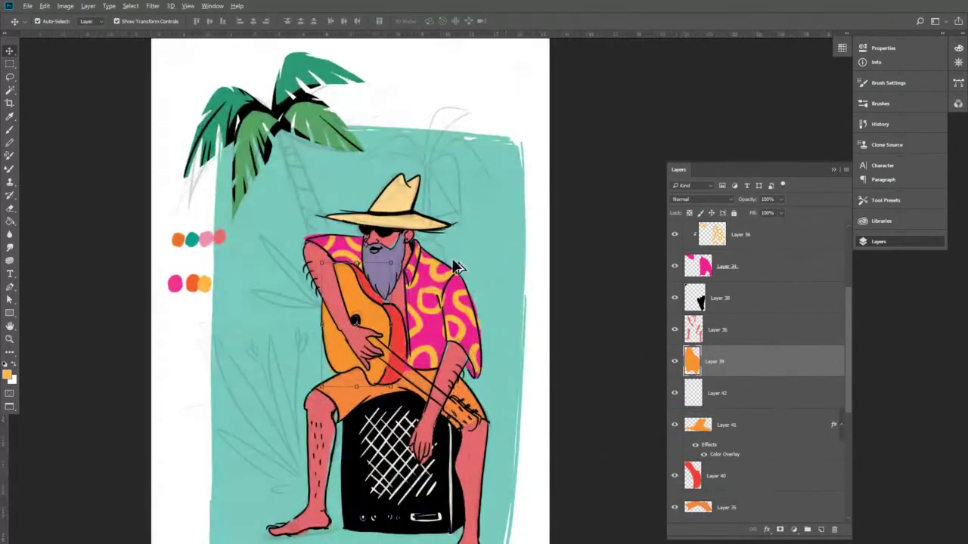
pyautogui.scroll(-1, 458, 266)
pyautogui.click(400, 265)
pyautogui.click(65, 5)
pyautogui.moveTo(76, 30)
pyautogui.click(212, 81)
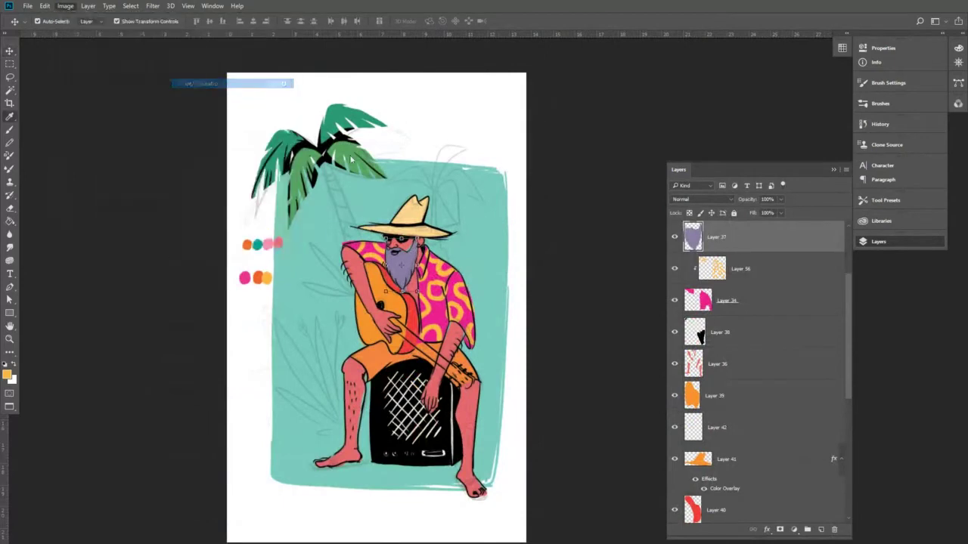
pyautogui.moveTo(639, 406); pyautogui.dragTo(603, 396)
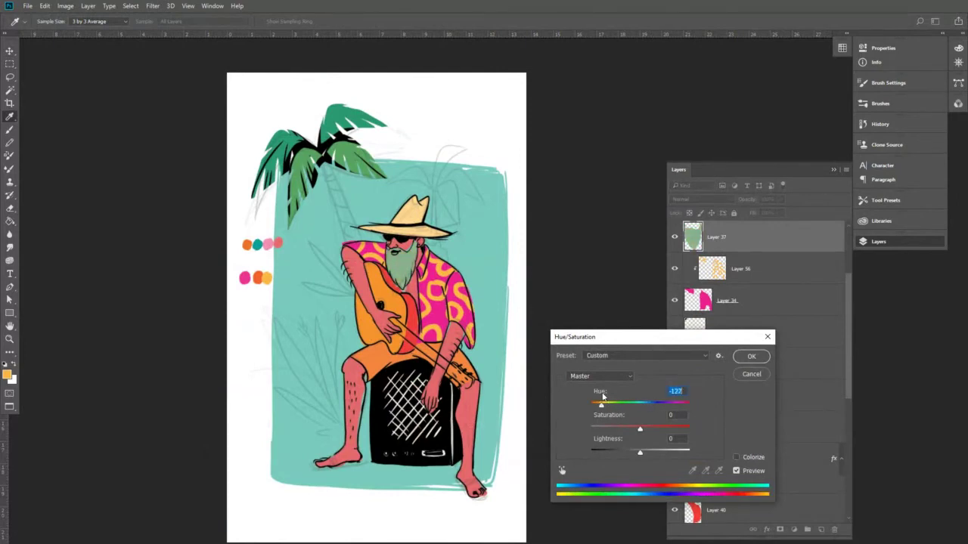
pyautogui.click(749, 357)
pyautogui.press('v')
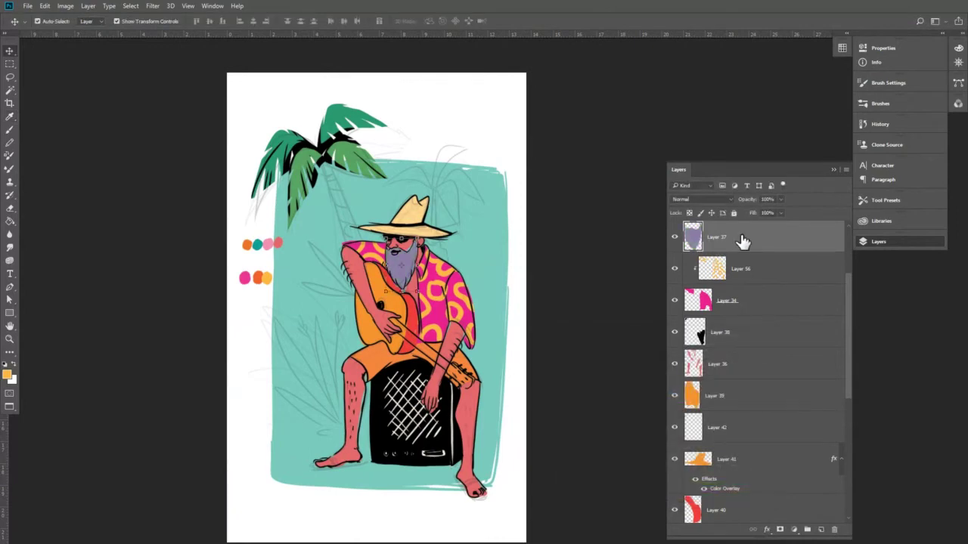
# Apply a Color Overlay to the beard fill, Layer 37, using the black sampled from the amplifier.
pyautogui.doubleClick(743, 240)
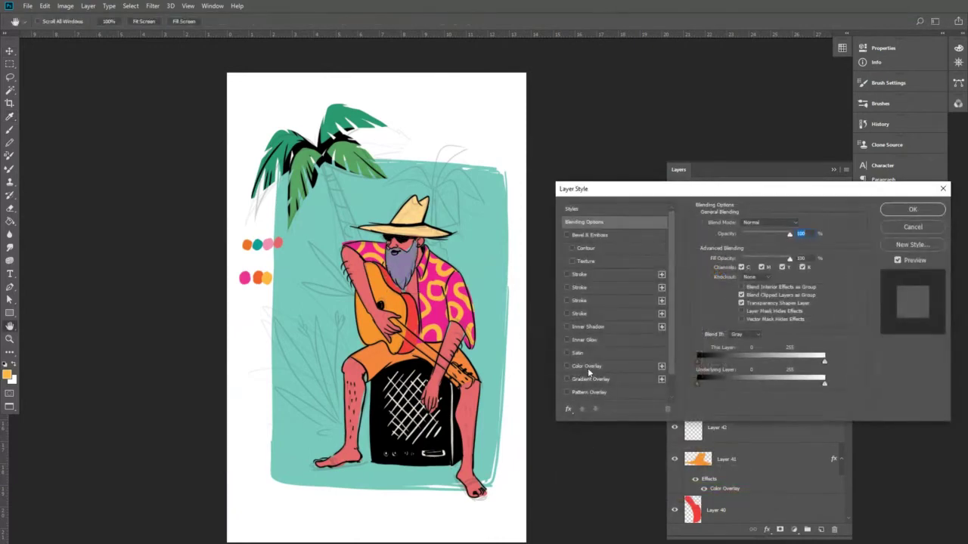
pyautogui.click(588, 368)
pyautogui.click(798, 220)
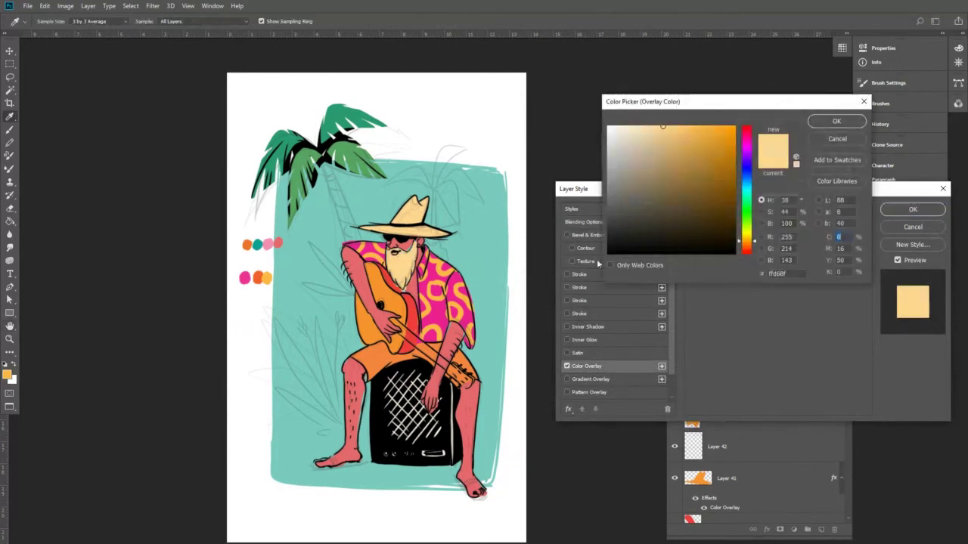
pyautogui.click(426, 373)
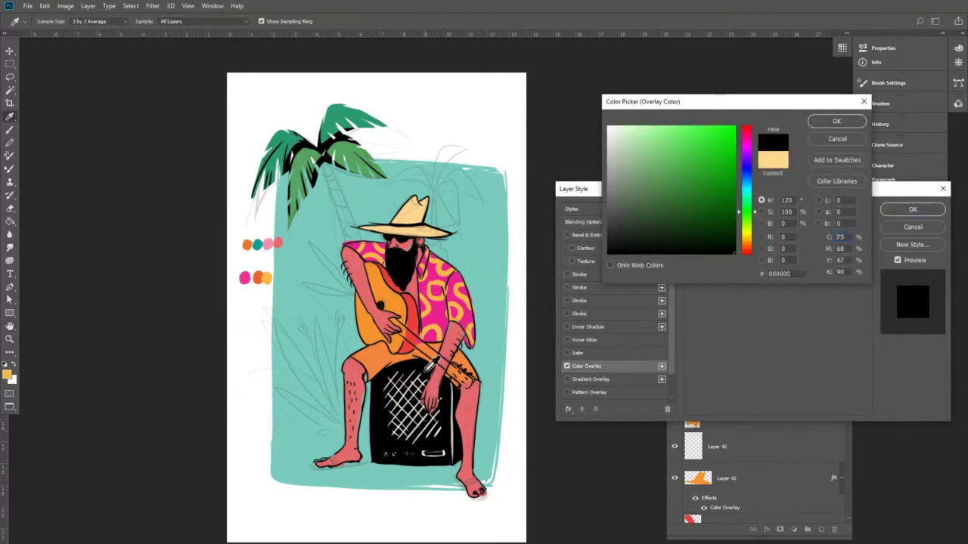
pyautogui.click(836, 121)
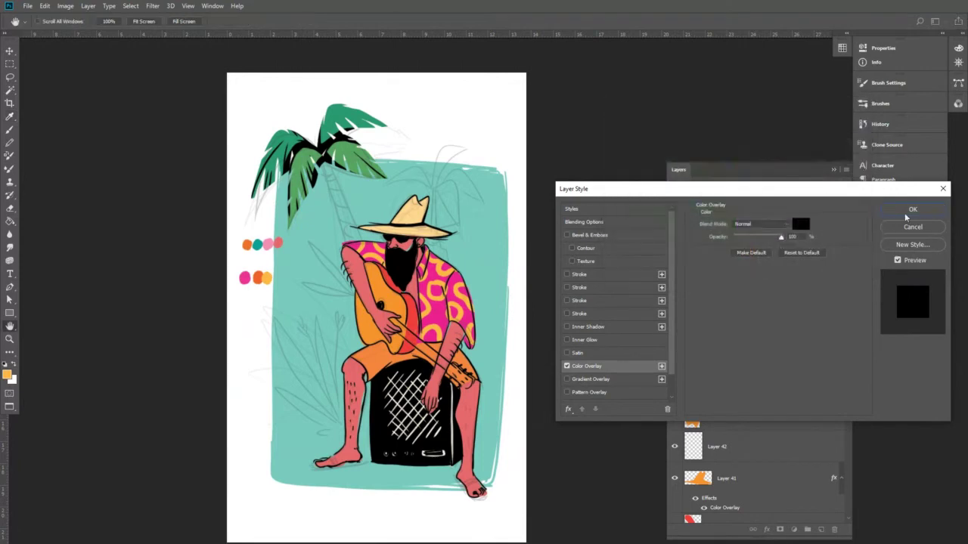
pyautogui.click(913, 210)
# Lower the opacity of the beard fill, Layer 37, to 53%.
pyautogui.click(781, 199)
pyautogui.moveTo(781, 212); pyautogui.dragTo(759, 211)
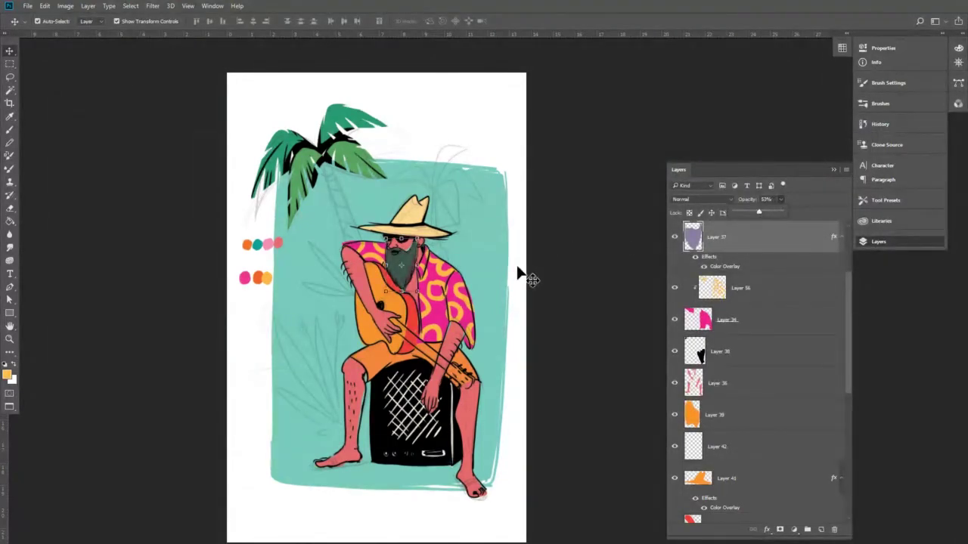
pyautogui.scroll(1, 415, 251)
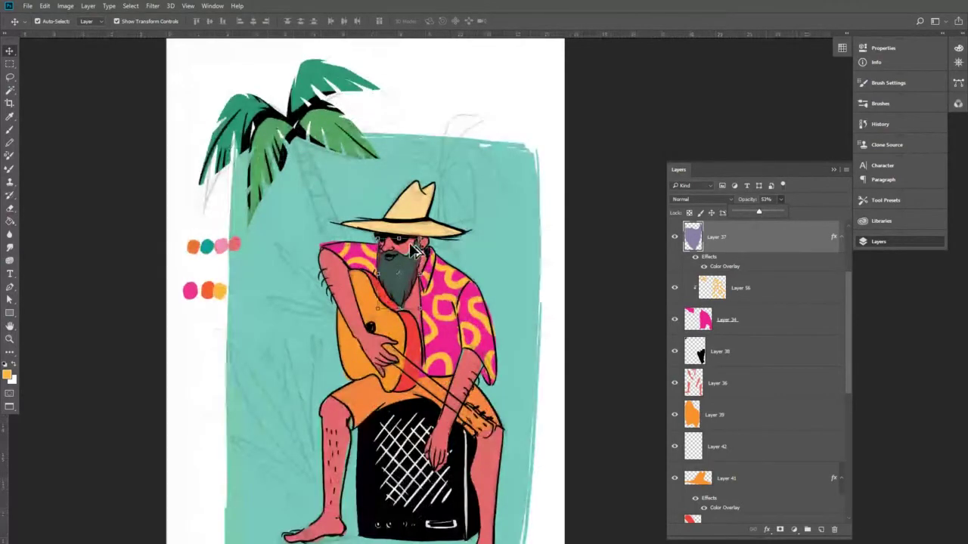
pyautogui.scroll(2, 414, 251)
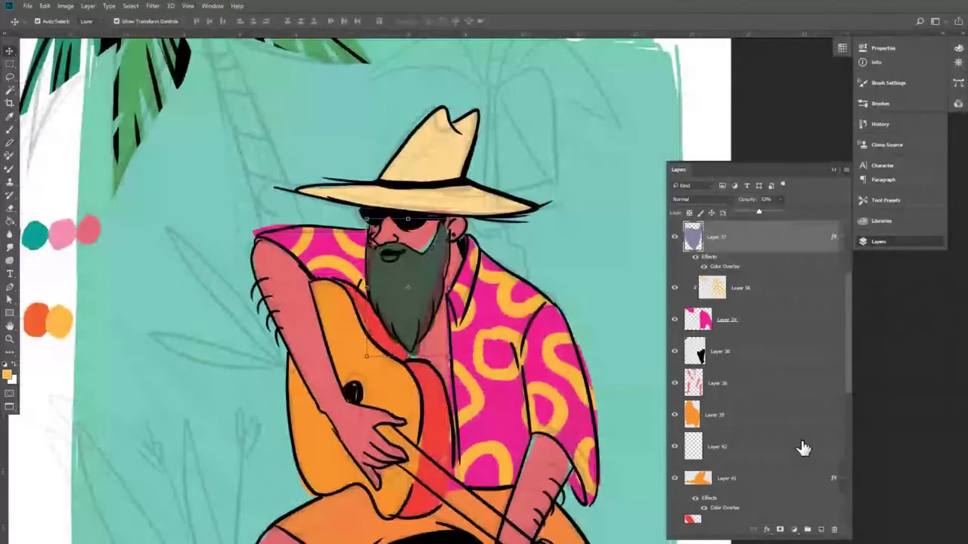
# Paint the lips in the sampled skin colour on a new layer and move it above the LINEA PERSOAJE group.
pyautogui.click(821, 529)
pyautogui.press('i')
pyautogui.click(423, 236)
pyautogui.press('b')
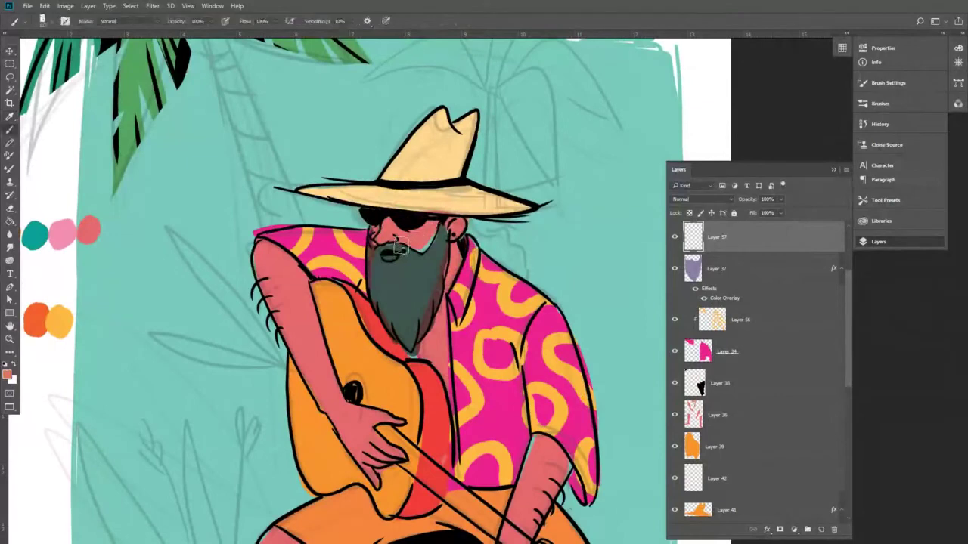
pyautogui.rightClick(414, 252)
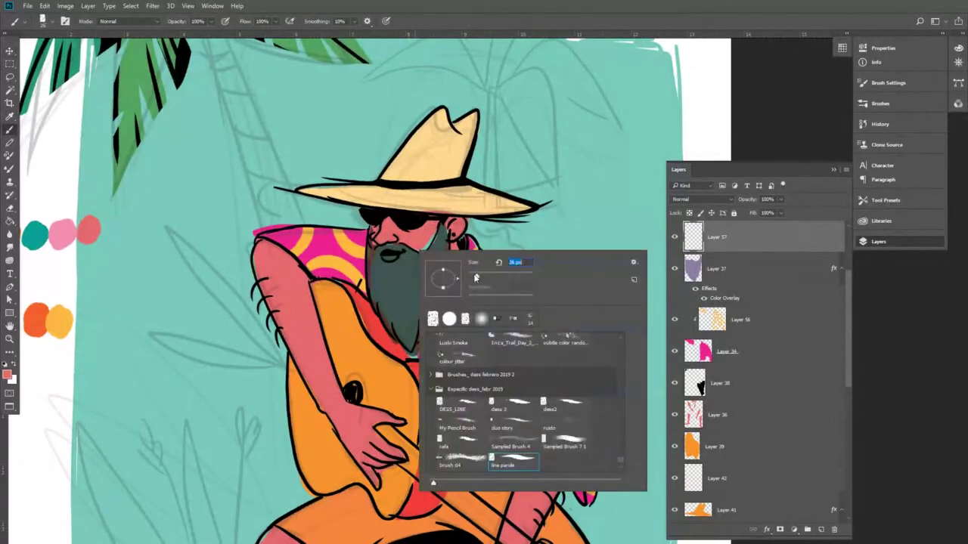
pyautogui.press('Return')
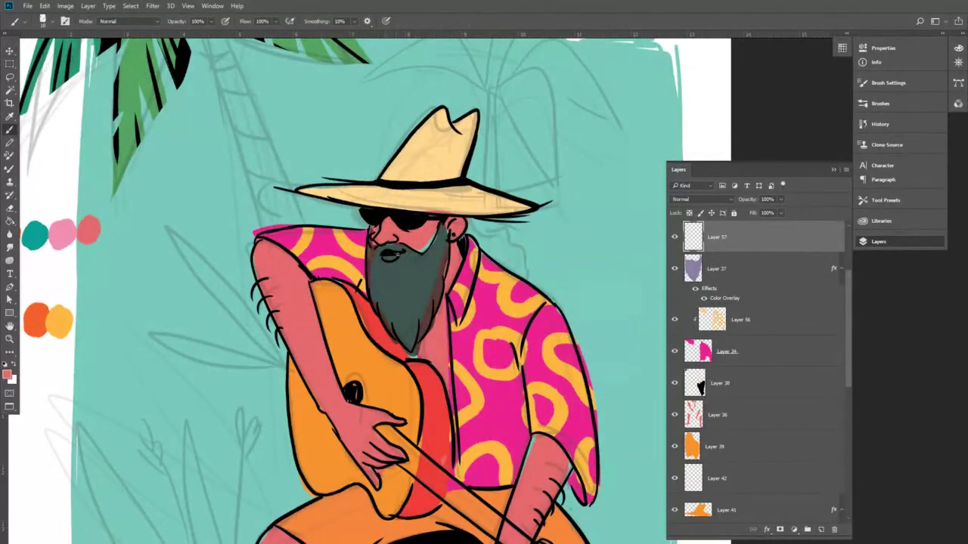
pyautogui.scroll(3, 747, 317)
pyautogui.moveTo(747, 331); pyautogui.dragTo(739, 281)
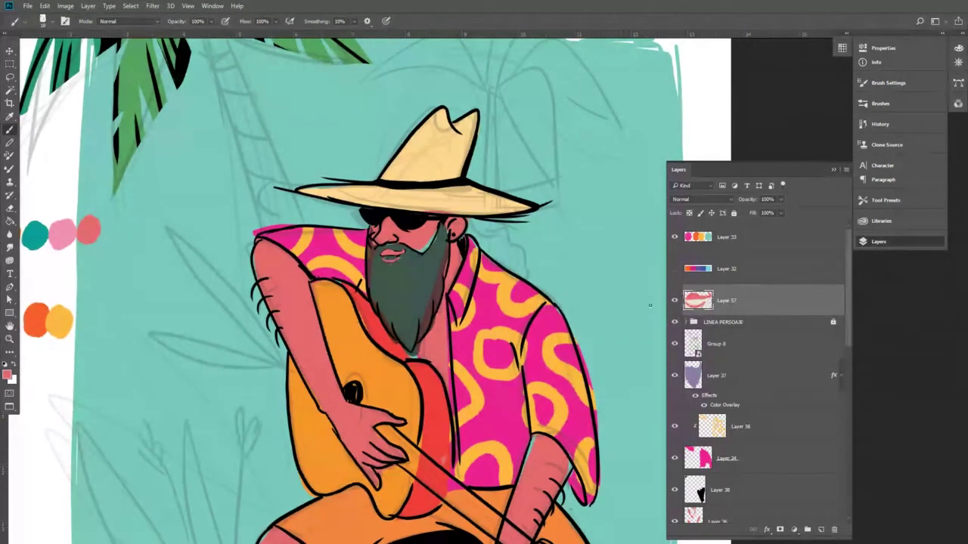
# Set the beard fill's opacity back to 100% and erase the painted lips on Layer 57.
pyautogui.click(801, 376)
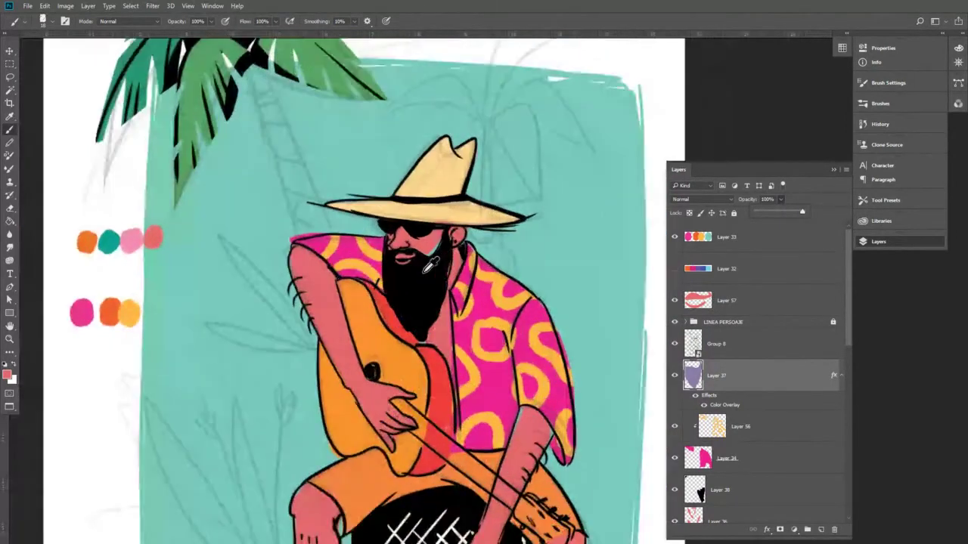
pyautogui.press('e')
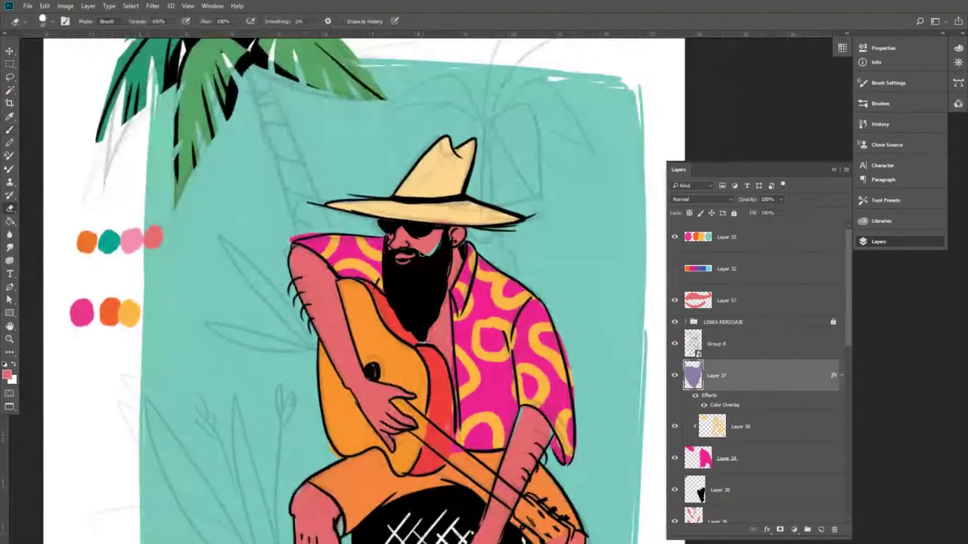
pyautogui.click(726, 302)
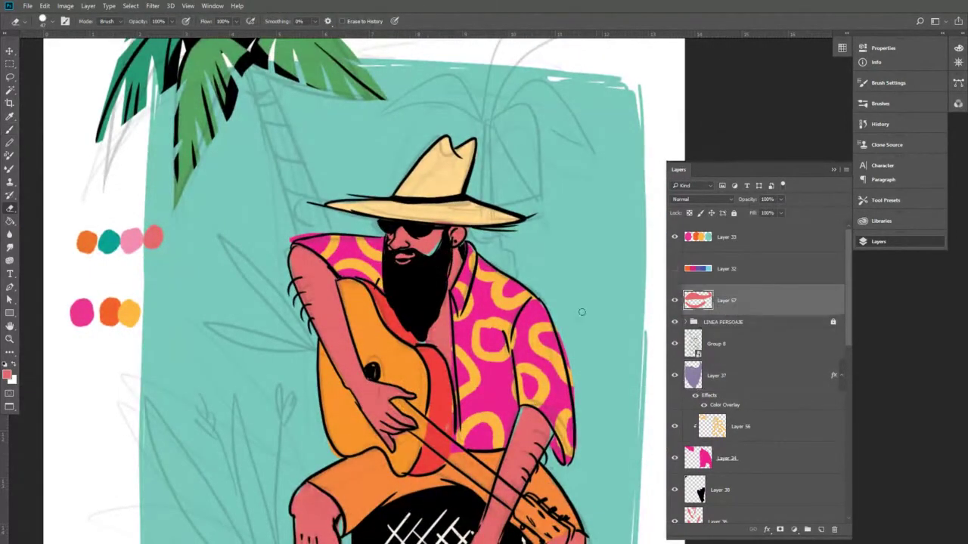
pyautogui.moveTo(400, 258); pyautogui.dragTo(421, 269)
pyautogui.scroll(2, 408, 260)
# Repaint the lips over the black beard on Layer 57 in the skin colour, undoing unwanted strokes.
pyautogui.press('b')
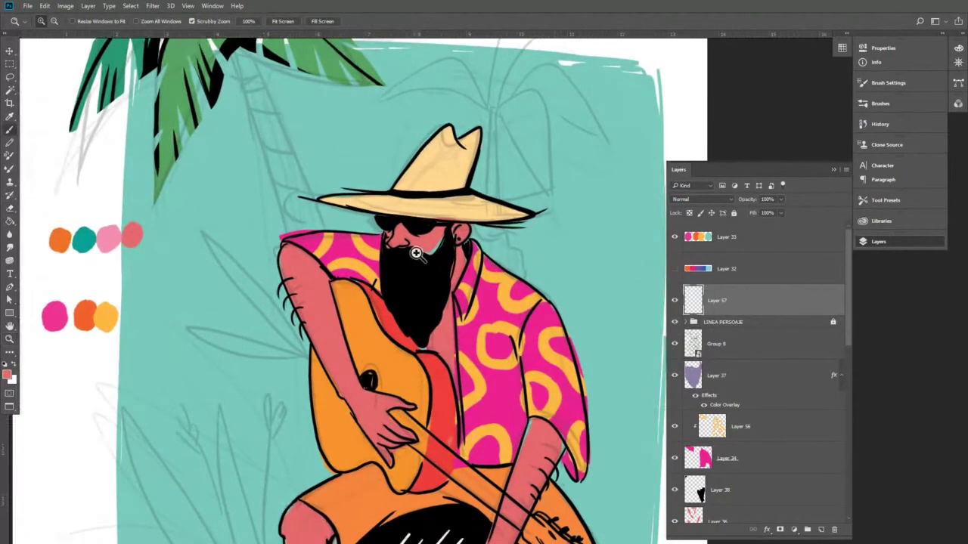
pyautogui.moveTo(401, 259); pyautogui.dragTo(420, 277)
pyautogui.hotkey('ctrl', 'z')
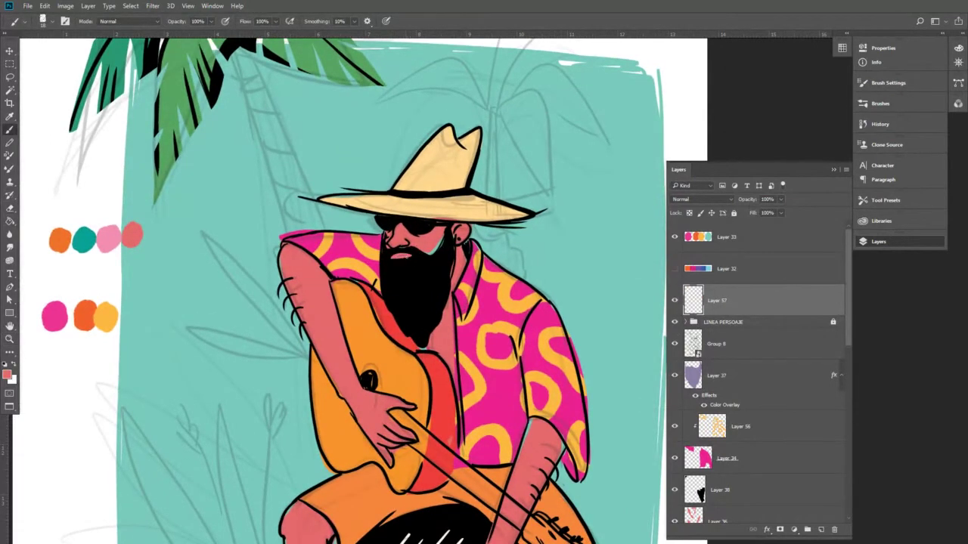
pyautogui.moveTo(393, 261); pyautogui.dragTo(414, 265)
pyautogui.hotkey('ctrl', 'z')
pyautogui.hotkey('ctrl', 'z')
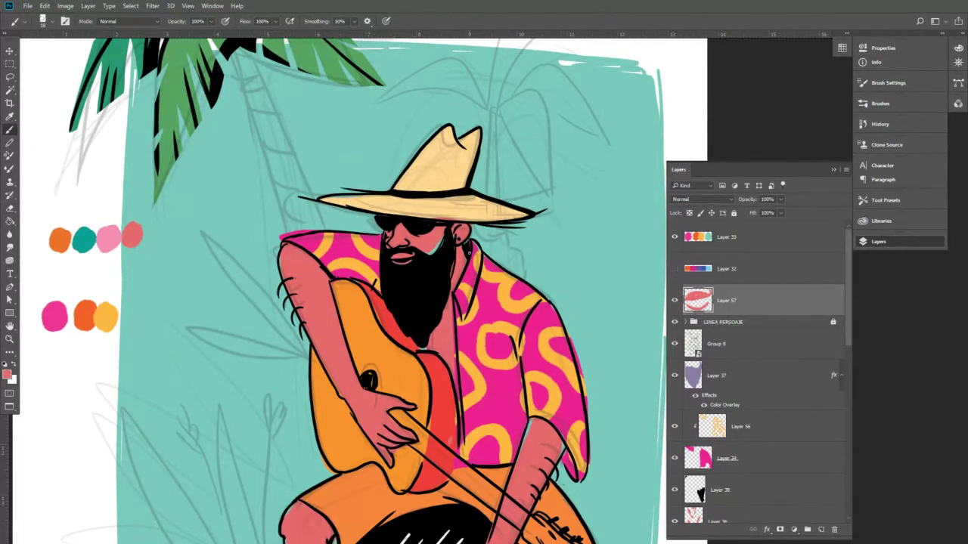
# On a new layer above Layer 55, lasso the leaning palm's trunk from the fronds down behind the guitarist and fill it with black.
pyautogui.scroll(-4, 475, 246)
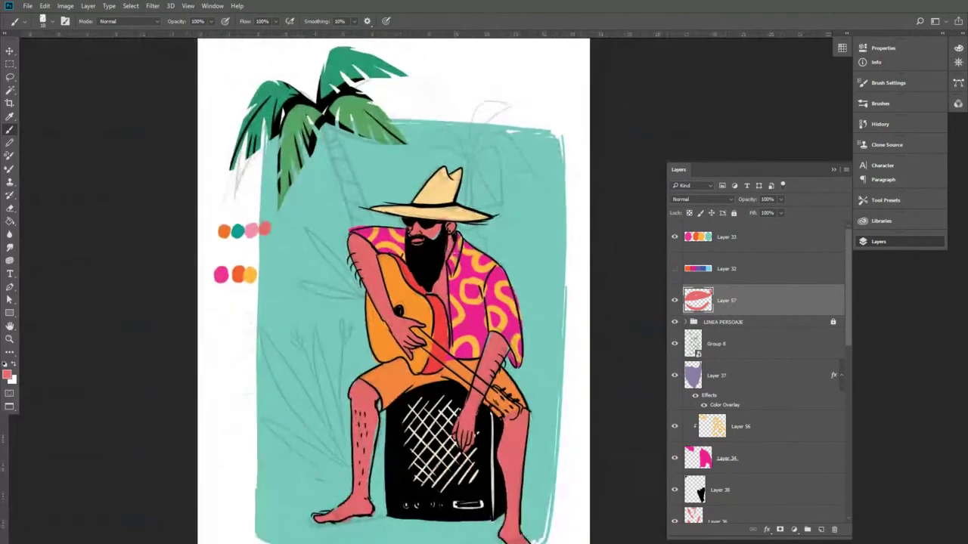
pyautogui.press('v')
pyautogui.scroll(-1, 469, 266)
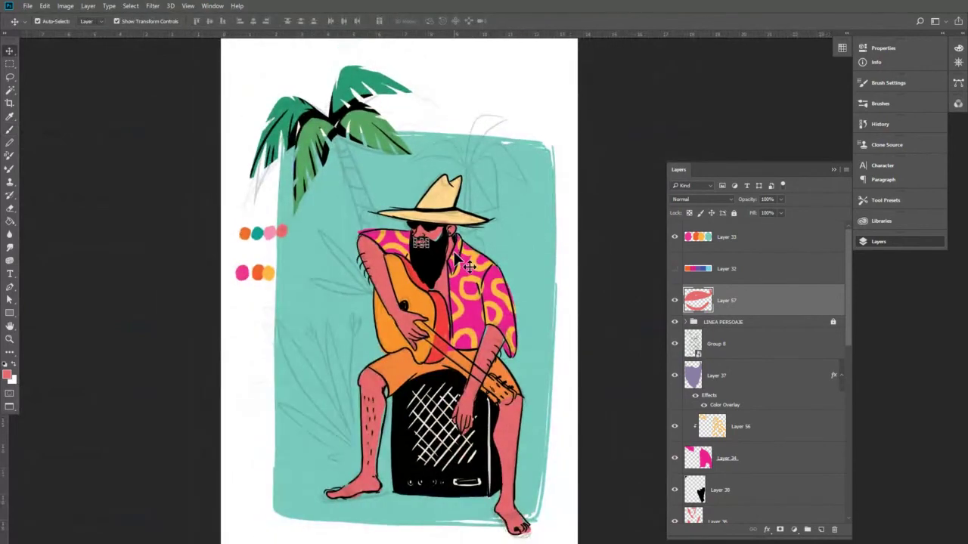
pyautogui.scroll(-2, 469, 267)
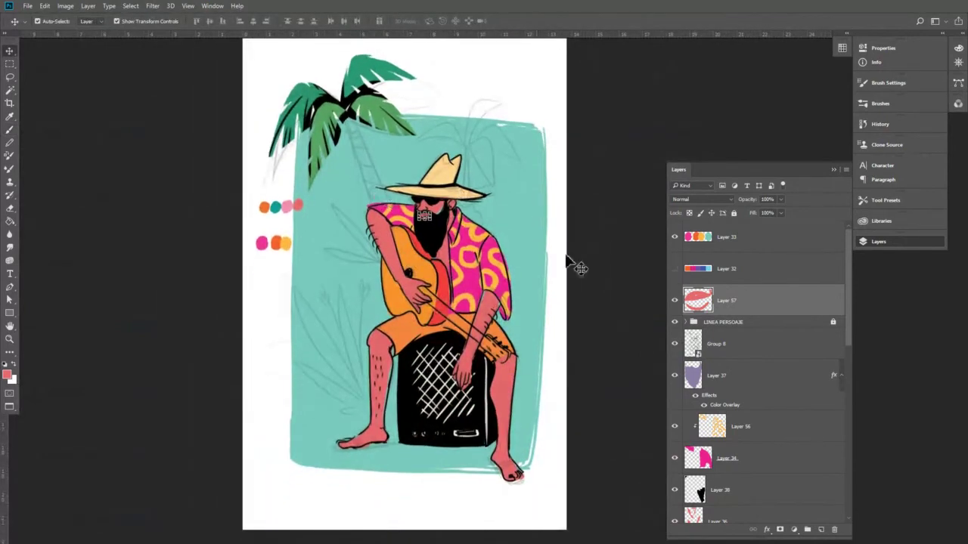
pyautogui.scroll(-10, 681, 409)
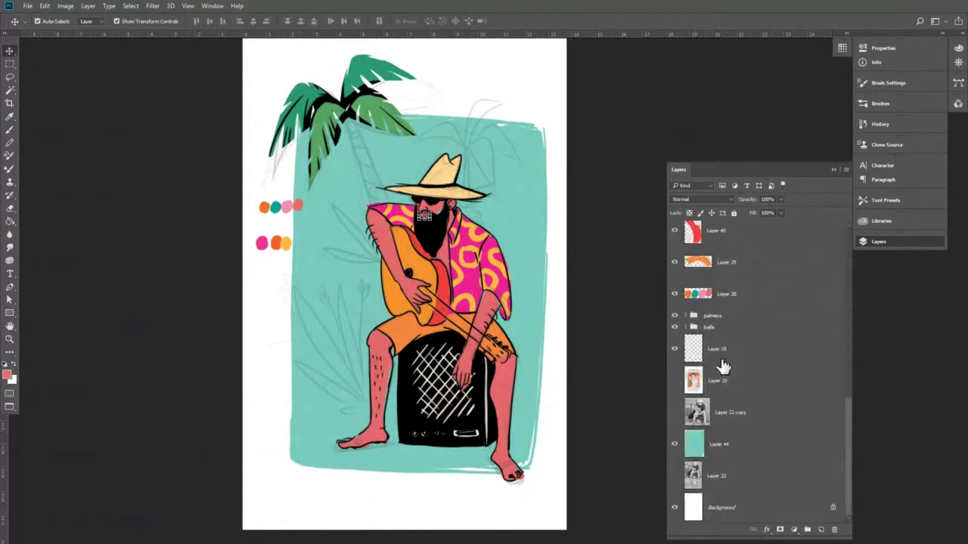
pyautogui.click(720, 349)
pyautogui.click(820, 530)
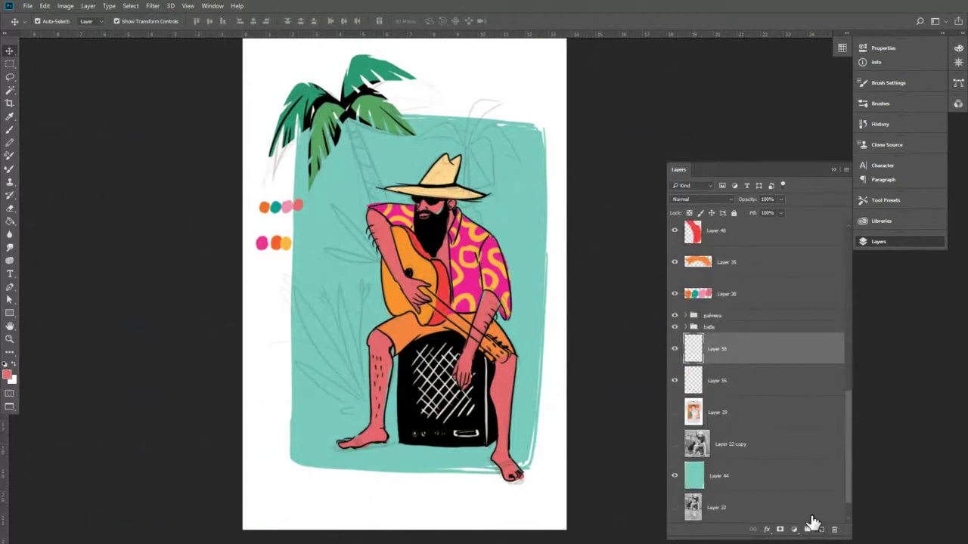
pyautogui.press('l')
pyautogui.moveTo(360, 149)
pyautogui.mouseDown()
pyautogui.moveTo(375, 239)
pyautogui.moveTo(366, 156)
pyautogui.moveTo(347, 124)
pyautogui.moveTo(378, 227)
pyautogui.moveTo(394, 247)
pyautogui.moveTo(410, 243)
pyautogui.moveTo(345, 114)
pyautogui.mouseUp()
pyautogui.press('d')
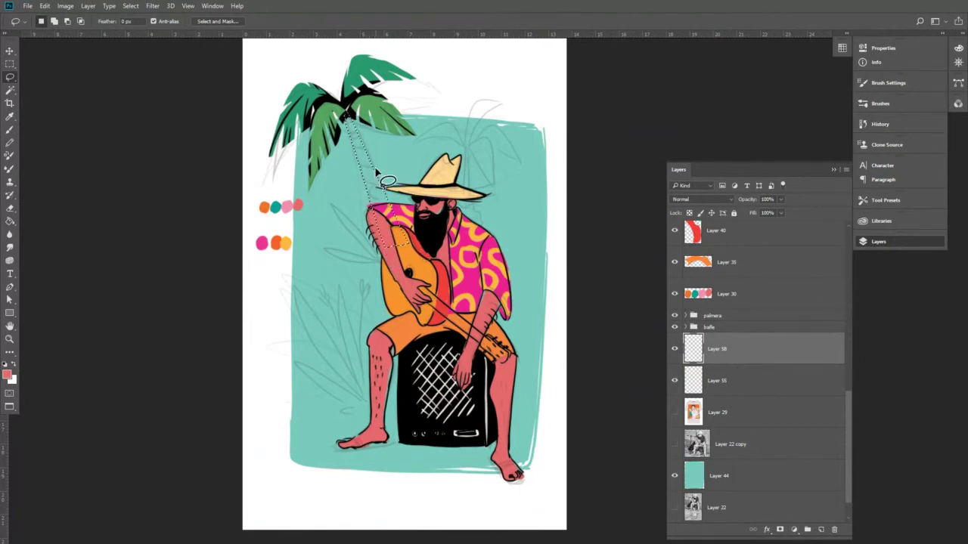
pyautogui.press('g')
pyautogui.click(378, 183)
pyautogui.hotkey('ctrl', 'd')
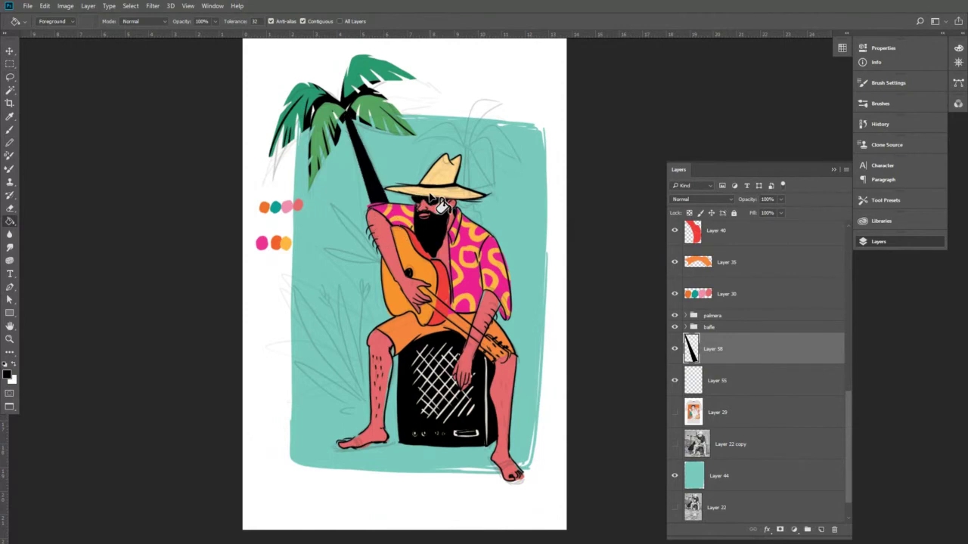
# On another new layer above the trunk, lasso the wavy hair shape behind the guitarist's neck and shoulder and fill it with black.
pyautogui.click(821, 530)
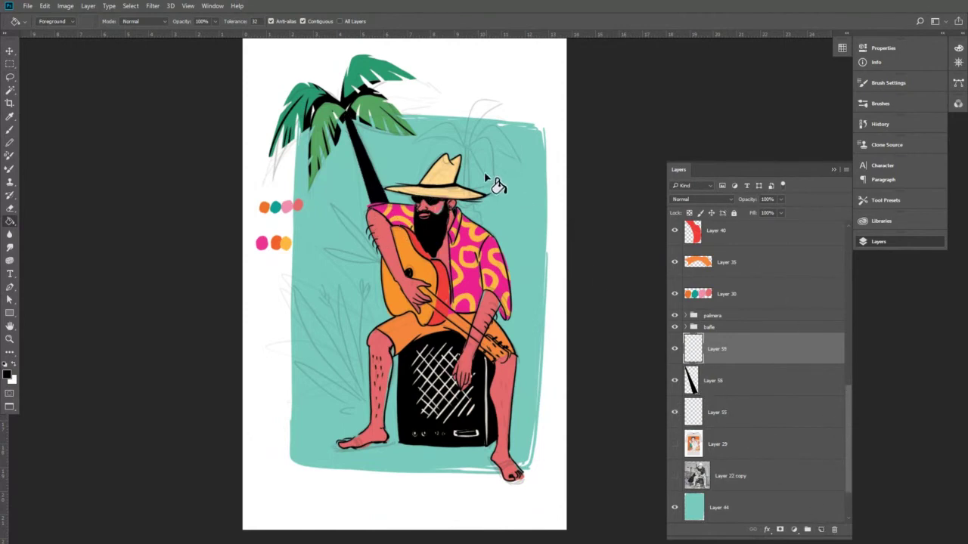
pyautogui.press('l')
pyautogui.moveTo(468, 150)
pyautogui.mouseDown()
pyautogui.moveTo(469, 254)
pyautogui.moveTo(481, 258)
pyautogui.moveTo(471, 168)
pyautogui.moveTo(485, 161)
pyautogui.moveTo(493, 181)
pyautogui.moveTo(465, 213)
pyautogui.moveTo(459, 202)
pyautogui.moveTo(485, 221)
pyautogui.moveTo(481, 232)
pyautogui.moveTo(454, 215)
pyautogui.moveTo(475, 207)
pyautogui.mouseUp()
pyautogui.press('g')
pyautogui.click(478, 232)
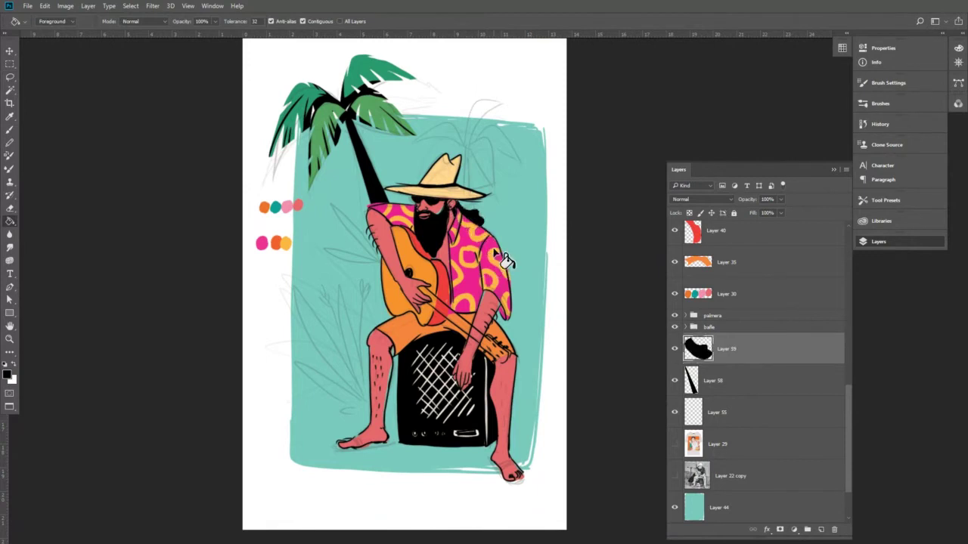
# On a new layer above Layer 29, lasso a slender tapering trunk for the second palm behind the shoulder and fill it with black.
pyautogui.click(735, 440)
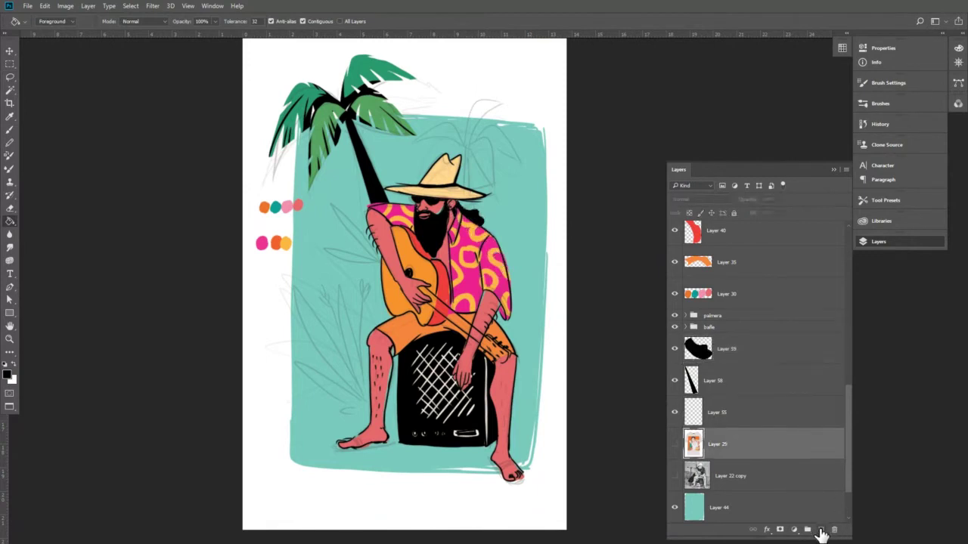
pyautogui.click(821, 531)
pyautogui.press('l')
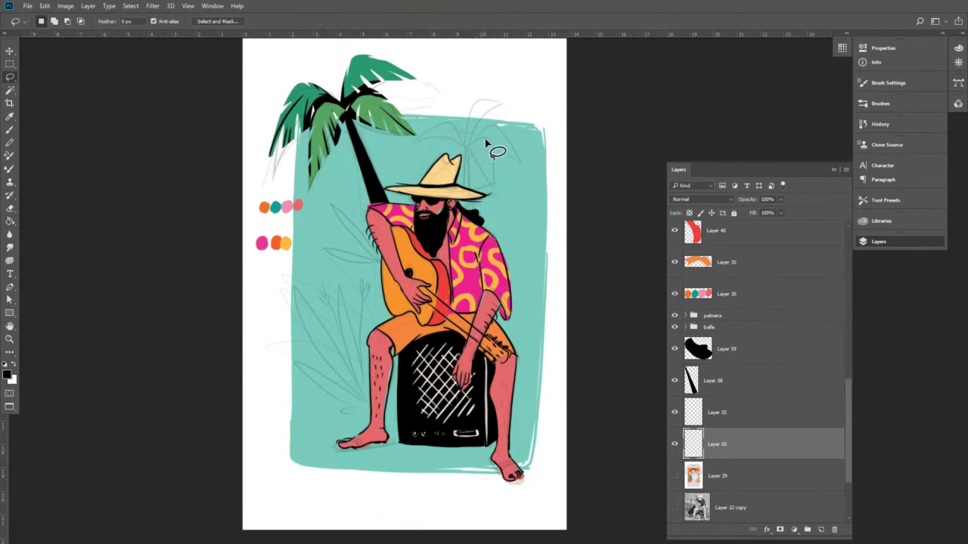
pyautogui.moveTo(490, 139)
pyautogui.mouseDown()
pyautogui.moveTo(497, 267)
pyautogui.moveTo(491, 140)
pyautogui.mouseUp()
pyautogui.press('g')
pyautogui.click(493, 226)
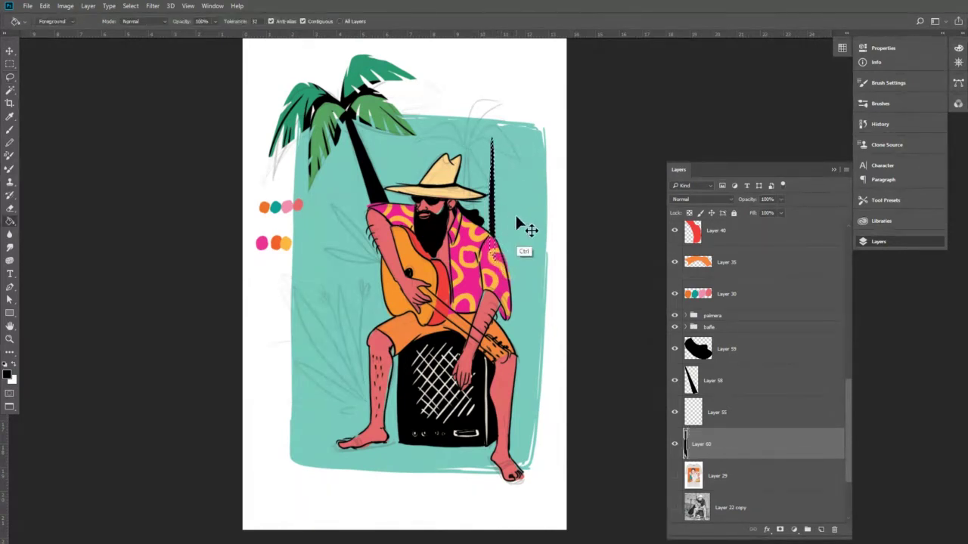
pyautogui.press('b')
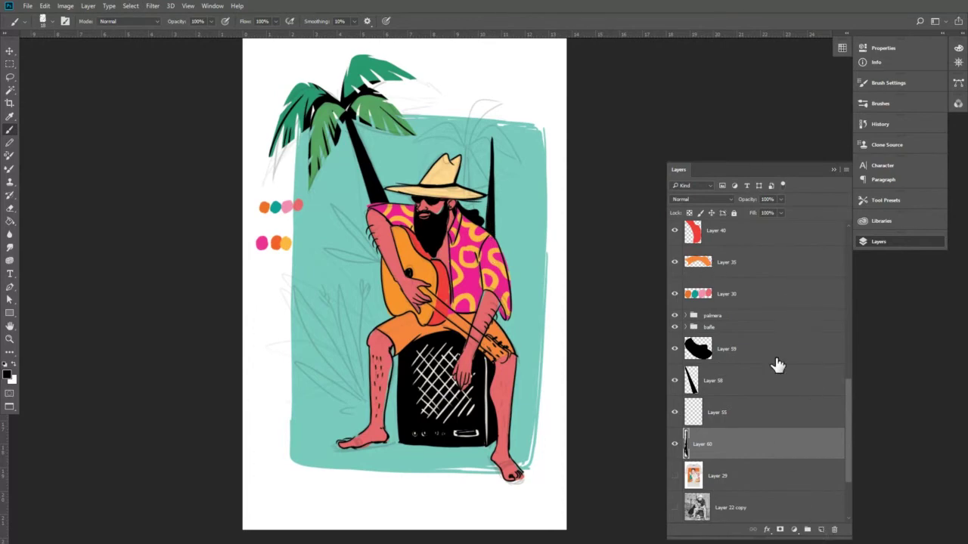
# On a new layer above Layer 60, lasso the second palm's sketched fronds and fill them with the light green sampled from the first palm.
pyautogui.scroll(-1, 782, 378)
pyautogui.scroll(-1, 801, 491)
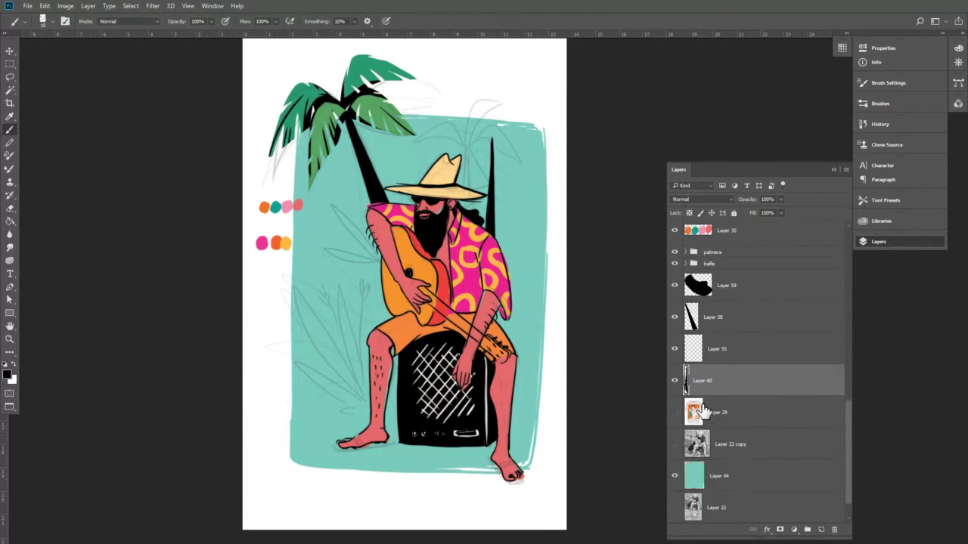
pyautogui.click(821, 530)
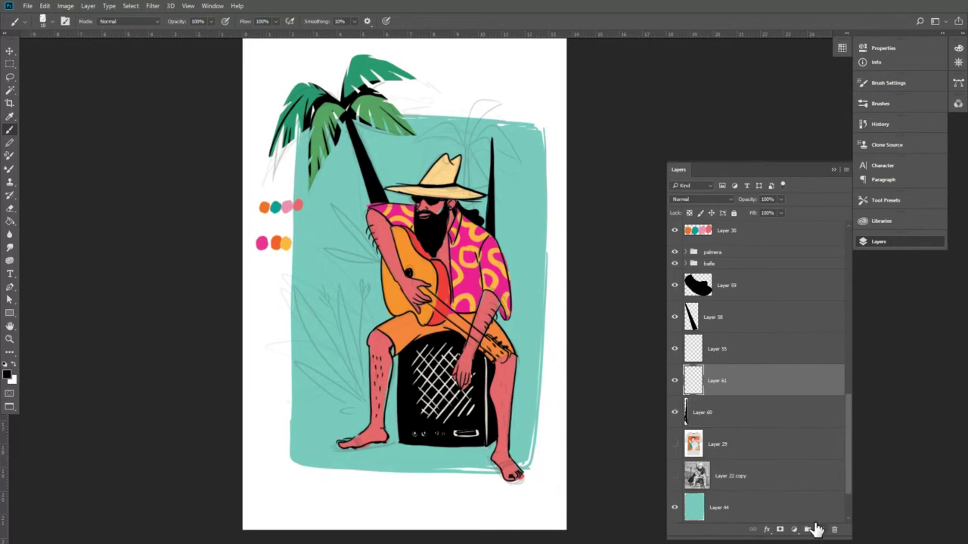
pyautogui.scroll(2, 450, 210)
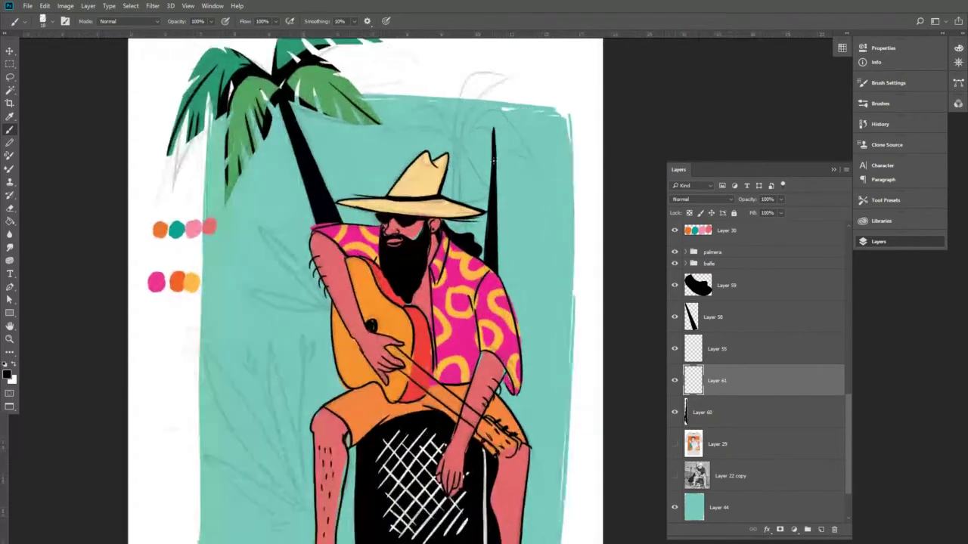
pyautogui.moveTo(450, 210); pyautogui.dragTo(441, 216)
pyautogui.press('l')
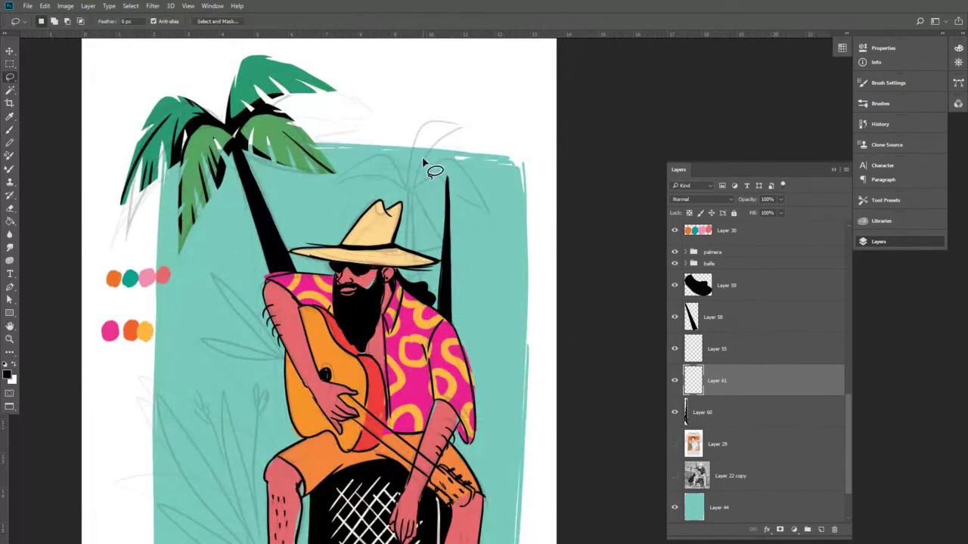
pyautogui.moveTo(407, 187)
pyautogui.mouseDown()
pyautogui.moveTo(438, 122)
pyautogui.moveTo(473, 125)
pyautogui.moveTo(429, 158)
pyautogui.moveTo(416, 185)
pyautogui.moveTo(390, 151)
pyautogui.moveTo(339, 183)
pyautogui.moveTo(409, 192)
pyautogui.moveTo(404, 181)
pyautogui.moveTo(374, 193)
pyautogui.moveTo(376, 264)
pyautogui.moveTo(417, 184)
pyautogui.moveTo(469, 174)
pyautogui.moveTo(489, 215)
pyautogui.moveTo(453, 195)
pyautogui.moveTo(414, 194)
pyautogui.mouseUp()
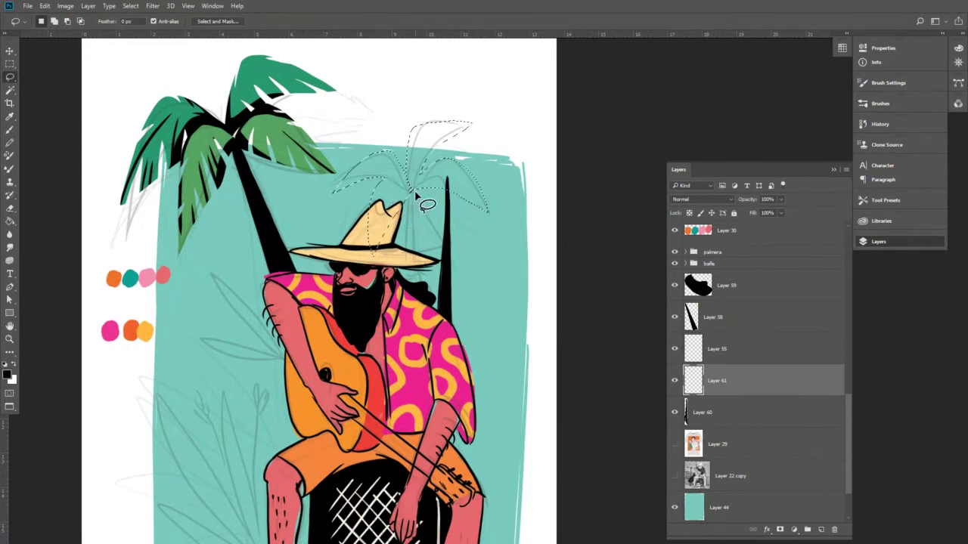
pyautogui.press('i')
pyautogui.click(261, 120)
pyautogui.press('g')
pyautogui.click(396, 179)
pyautogui.hotkey('ctrl', 'd')
# Move the green fronds onto the top of the slender trunk and rotate them about 16.65° clockwise.
pyautogui.hotkey('ctrl', '-')
pyautogui.press('v')
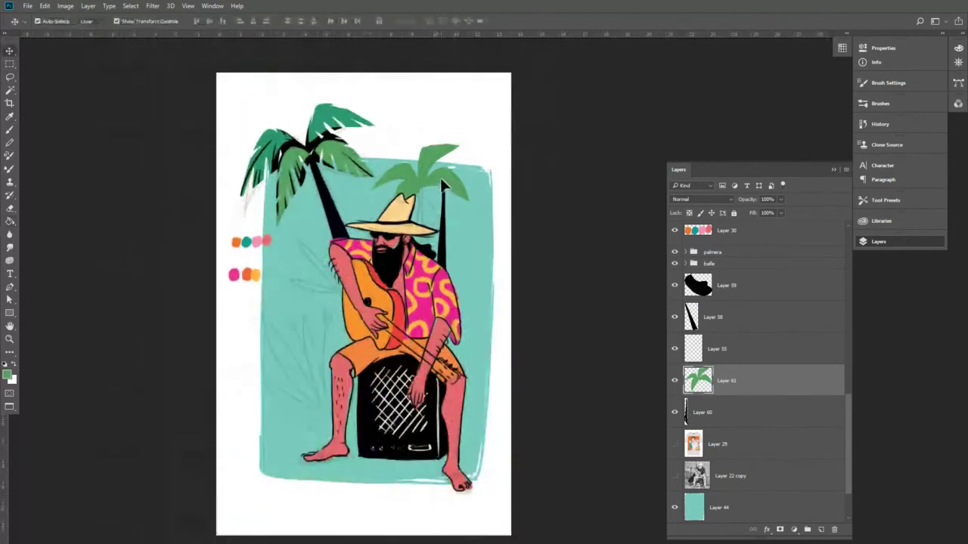
pyautogui.moveTo(505, 125); pyautogui.dragTo(530, 144)
pyautogui.moveTo(405, 210); pyautogui.dragTo(405, 211)
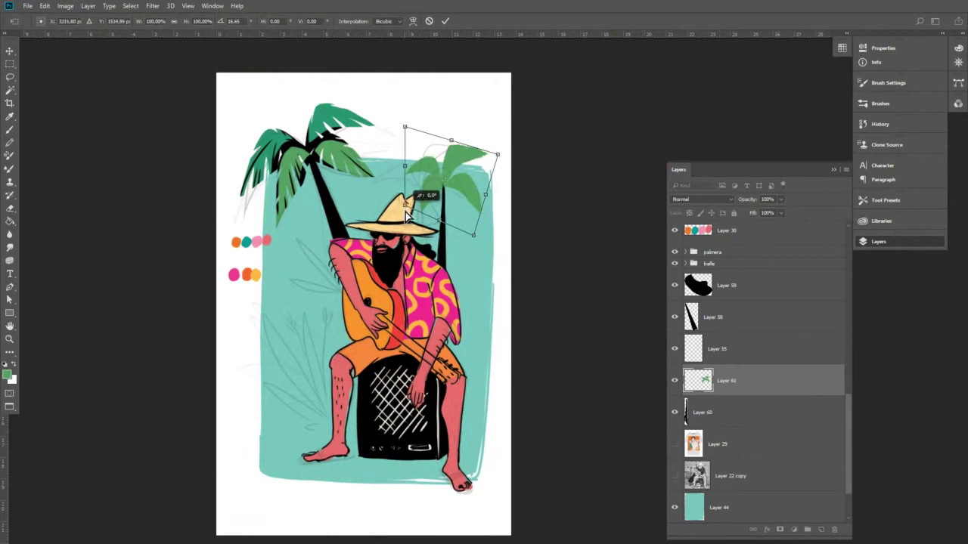
pyautogui.press('Return')
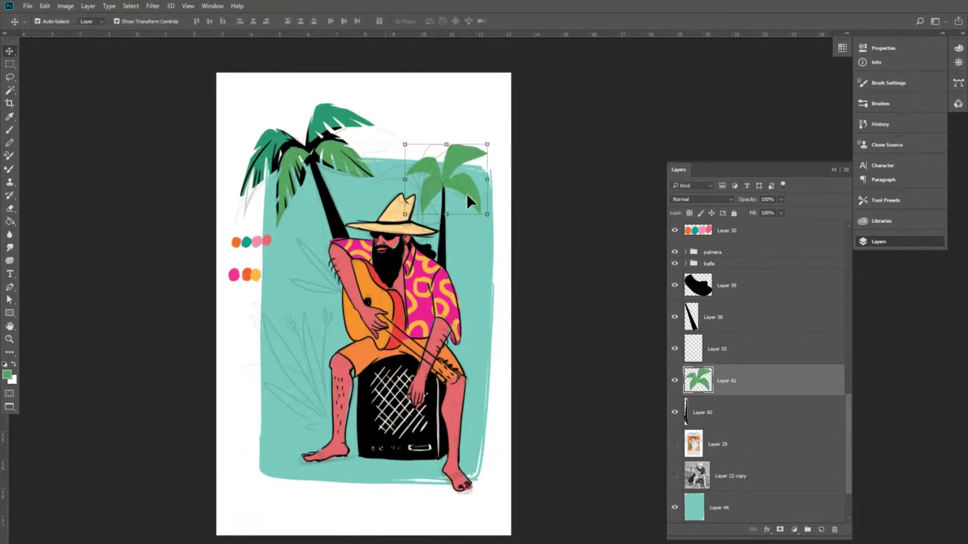
# Add a layer mask to Layer 61 and hide lassoed pointed notches along the lower fronds and the upper frond's underside with black.
pyautogui.scroll(2, 466, 195)
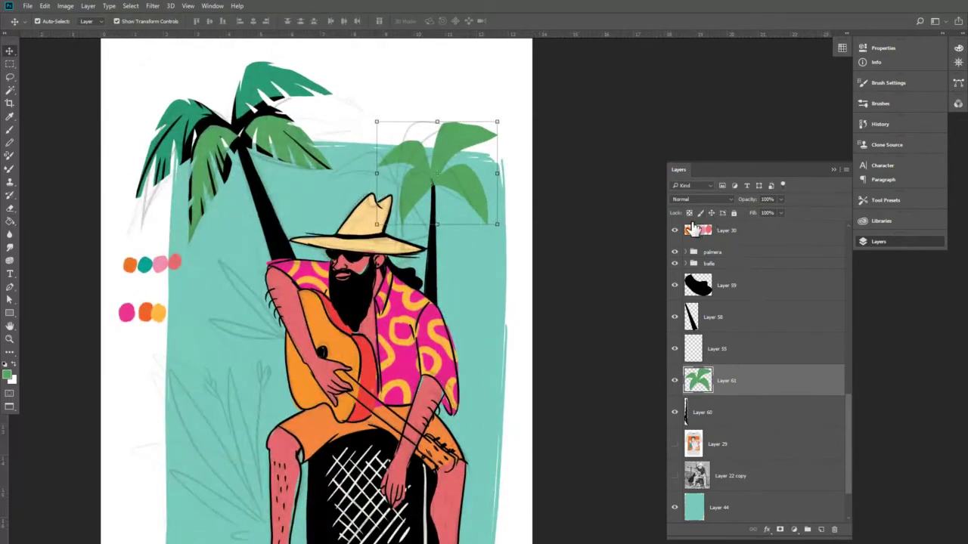
pyautogui.click(780, 530)
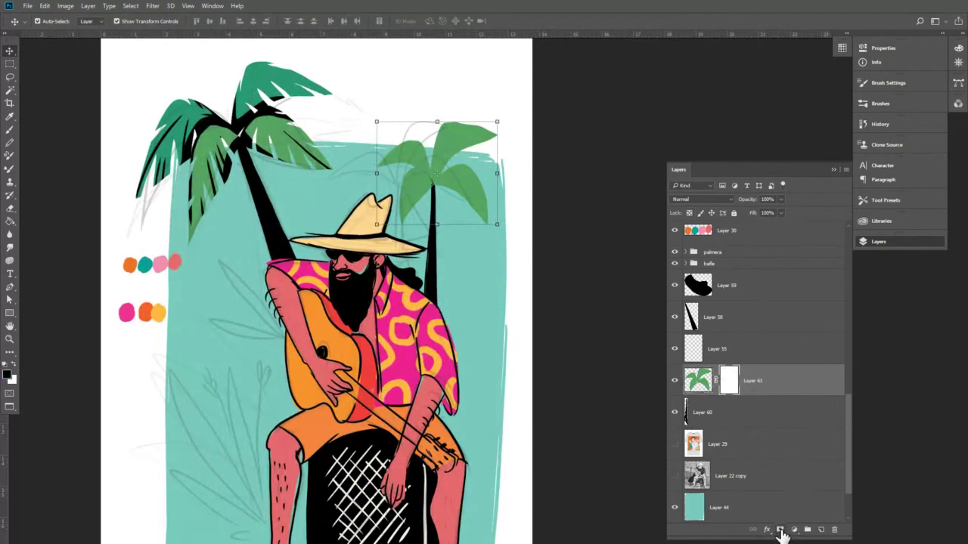
pyautogui.press('l')
pyautogui.moveTo(411, 205)
pyautogui.mouseDown()
pyautogui.moveTo(431, 212)
pyautogui.moveTo(416, 216)
pyautogui.moveTo(464, 201)
pyautogui.mouseUp()
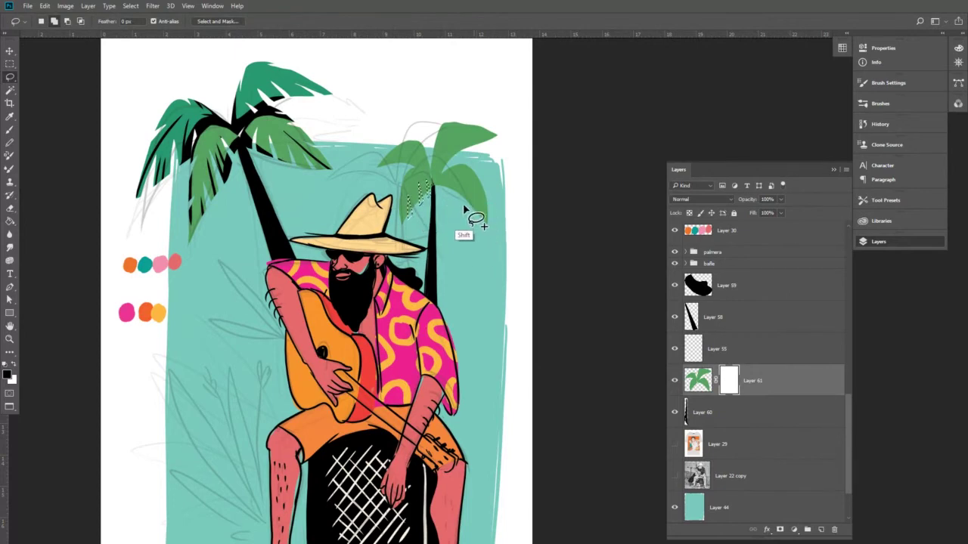
pyautogui.moveTo(480, 213)
pyautogui.mouseDown()
pyautogui.moveTo(449, 179)
pyautogui.moveTo(455, 206)
pyautogui.moveTo(420, 204)
pyautogui.moveTo(418, 183)
pyautogui.moveTo(440, 210)
pyautogui.moveTo(425, 229)
pyautogui.mouseUp()
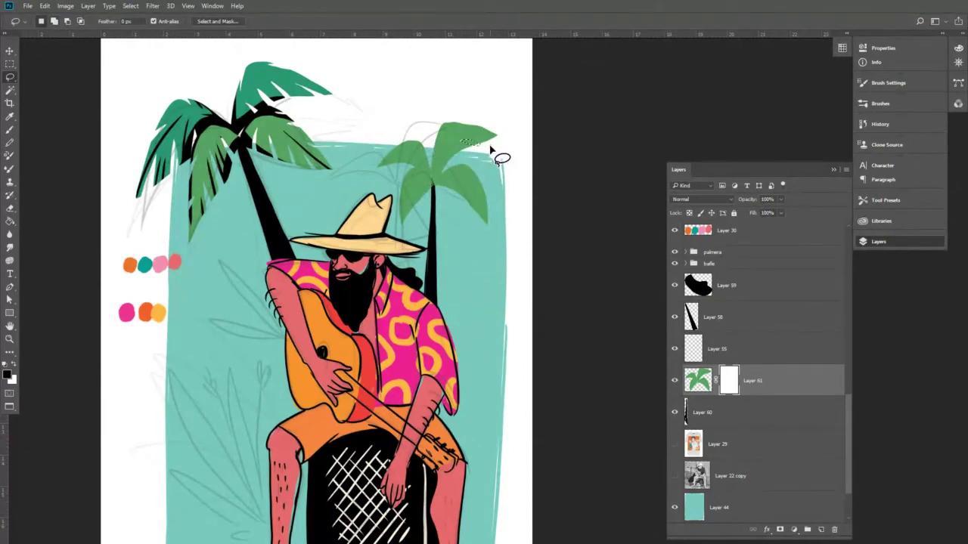
pyautogui.press('g')
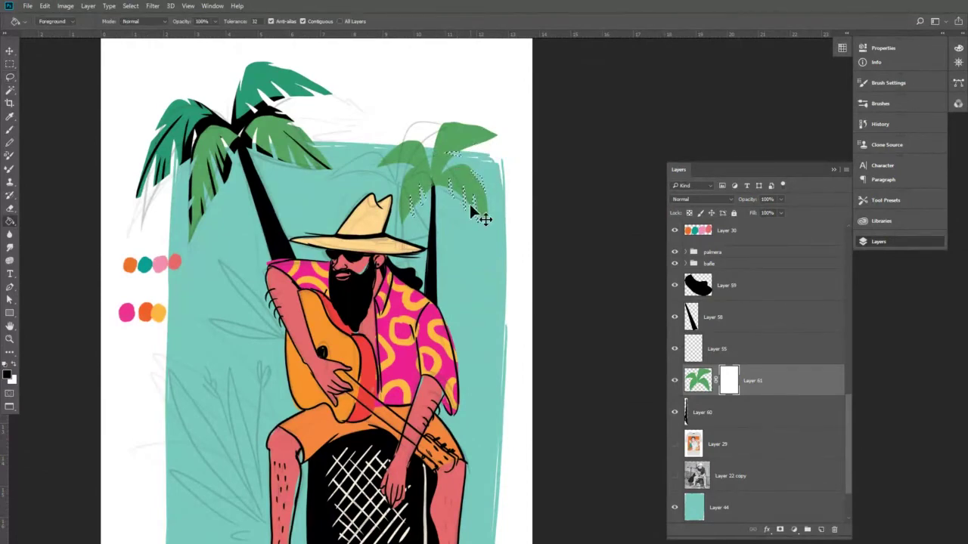
# Cut more pointed notches into the upper frond's tip and the left frond by filling lassoed shapes with black on Layer 61's mask.
pyautogui.scroll(1, 484, 199)
pyautogui.press('l')
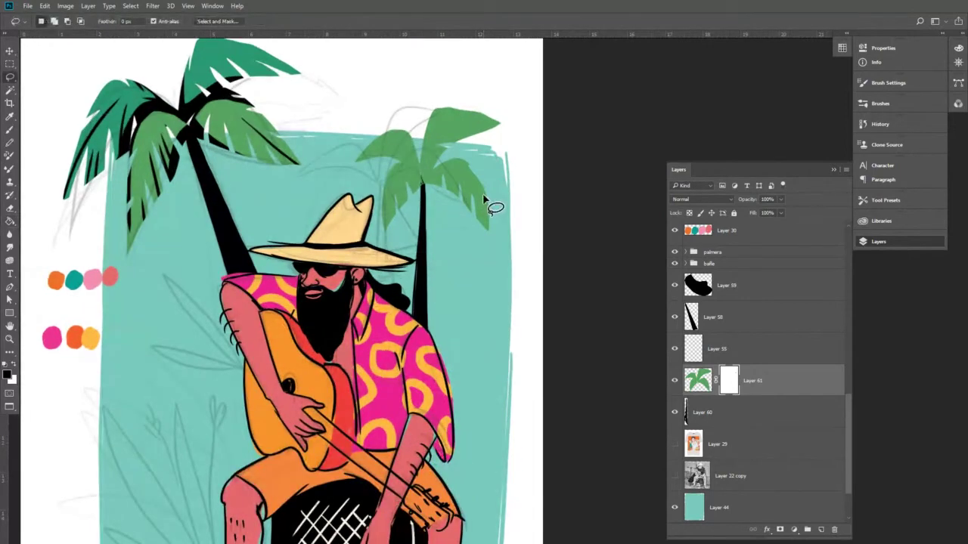
pyautogui.moveTo(461, 108)
pyautogui.mouseDown()
pyautogui.moveTo(510, 136)
pyautogui.moveTo(484, 141)
pyautogui.moveTo(496, 147)
pyautogui.moveTo(503, 132)
pyautogui.mouseUp()
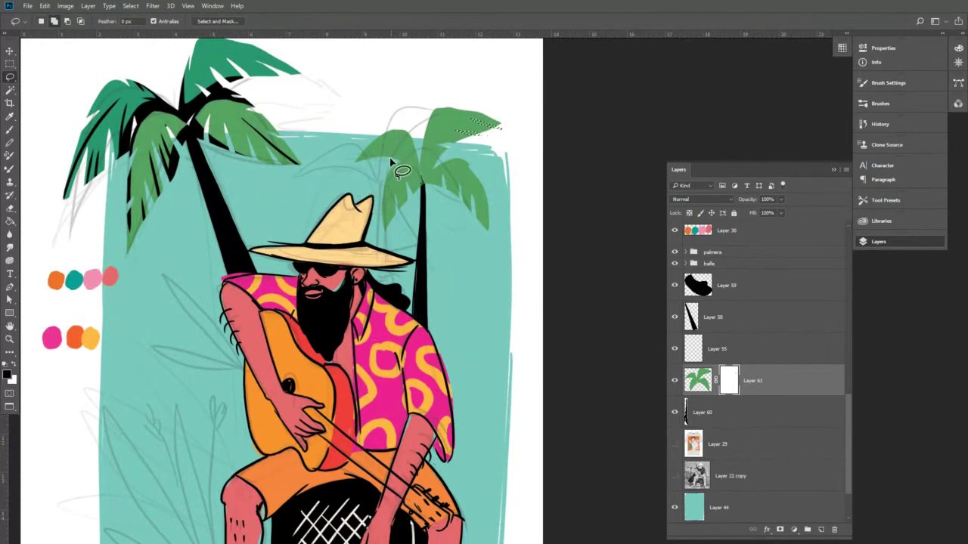
pyautogui.press('g')
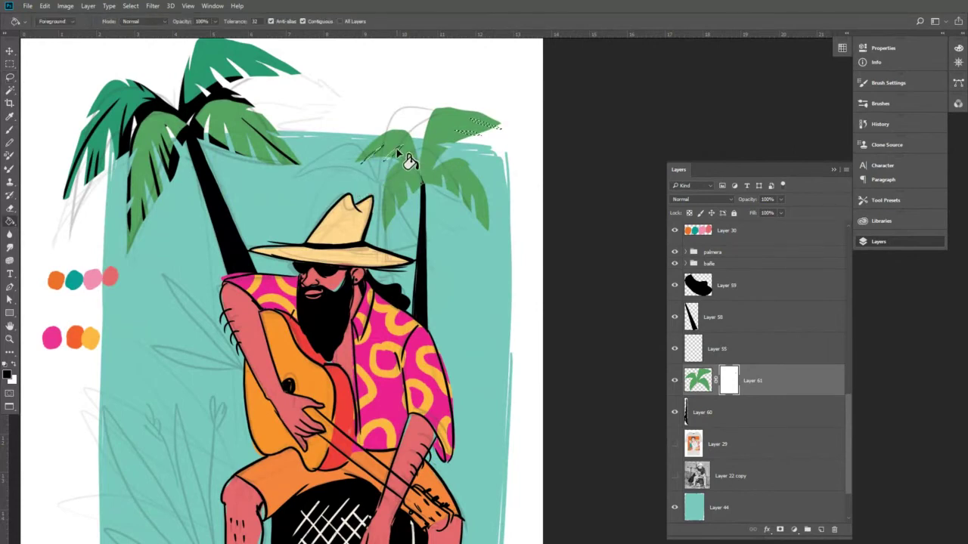
pyautogui.hotkey('ctrl', '-')
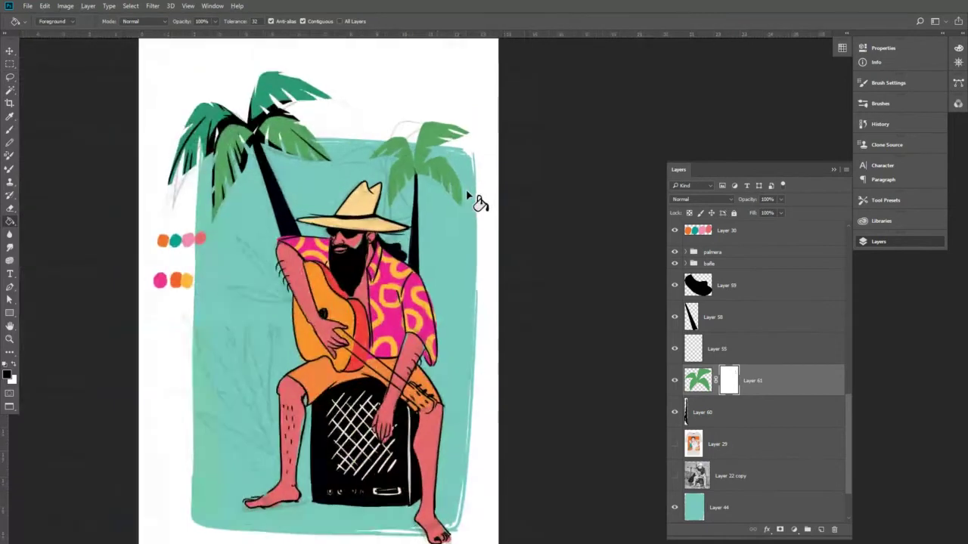
# On a new layer clipped to Layer 61, lasso a shadow shape around the fronds' centre and fill it with black, undoing the green fill.
pyautogui.click(821, 530)
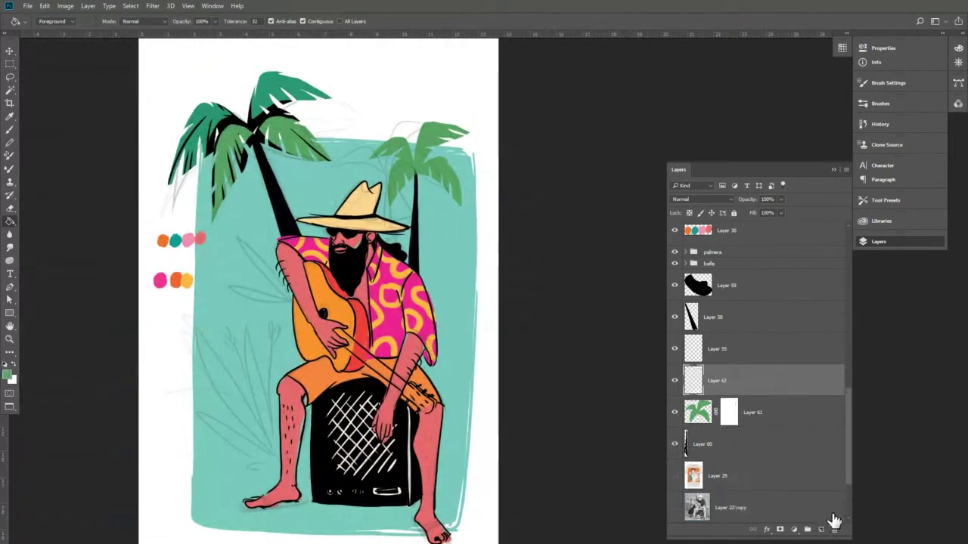
pyautogui.keyDown('alt'); pyautogui.click(695, 393); pyautogui.keyUp('alt')
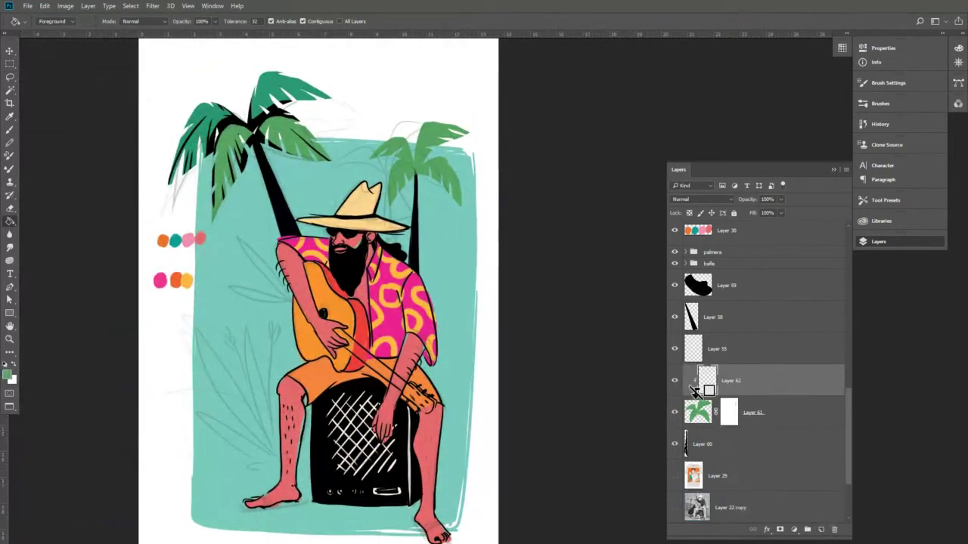
pyautogui.press('l')
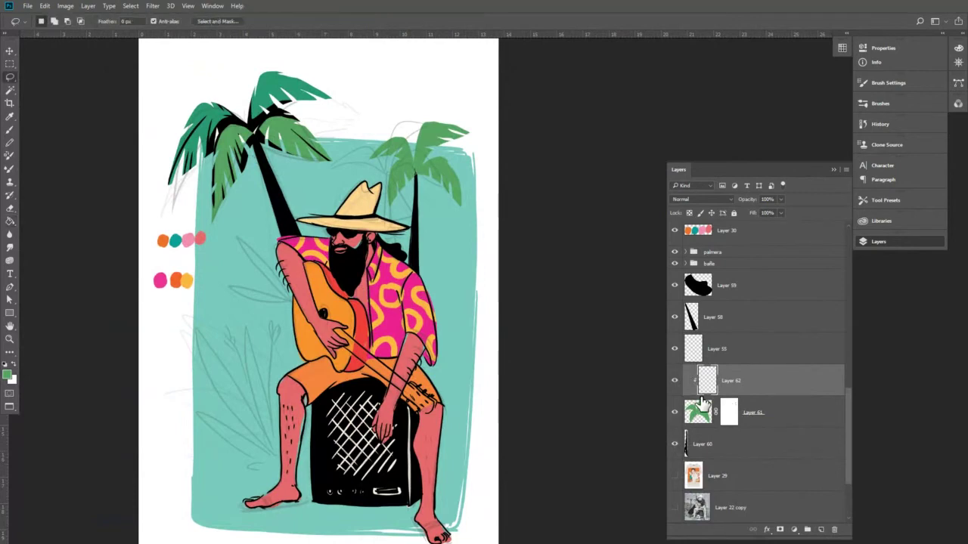
pyautogui.moveTo(408, 186)
pyautogui.mouseDown()
pyautogui.moveTo(444, 153)
pyautogui.moveTo(431, 150)
pyautogui.moveTo(417, 178)
pyautogui.moveTo(439, 182)
pyautogui.moveTo(417, 177)
pyautogui.moveTo(446, 160)
pyautogui.moveTo(426, 134)
pyautogui.moveTo(397, 167)
pyautogui.moveTo(383, 162)
pyautogui.moveTo(406, 154)
pyautogui.moveTo(417, 168)
pyautogui.moveTo(382, 156)
pyautogui.mouseUp()
pyautogui.press('g')
pyautogui.click(428, 189)
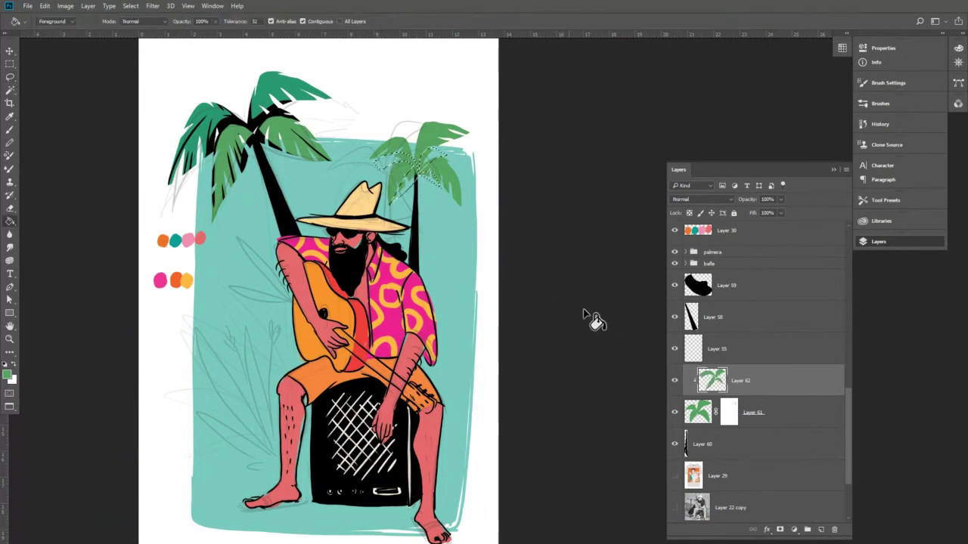
pyautogui.hotkey('ctrl', 'z')
pyautogui.press('d')
pyautogui.click(397, 180)
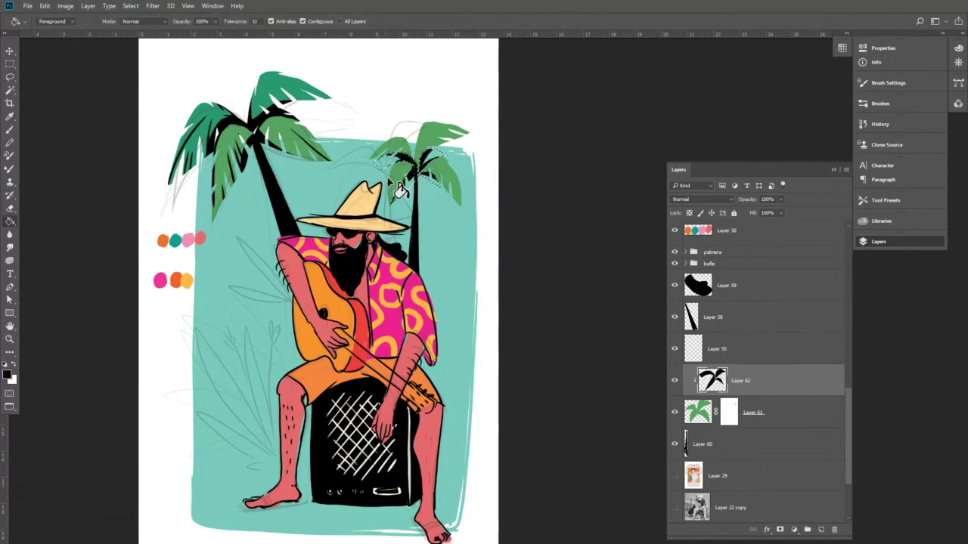
pyautogui.hotkey('ctrl', 'd')
# Paint black shading strokes along the second palm's fronds on Layer 62 with a larger brush.
pyautogui.scroll(-1, 455, 207)
pyautogui.scroll(-2, 454, 207)
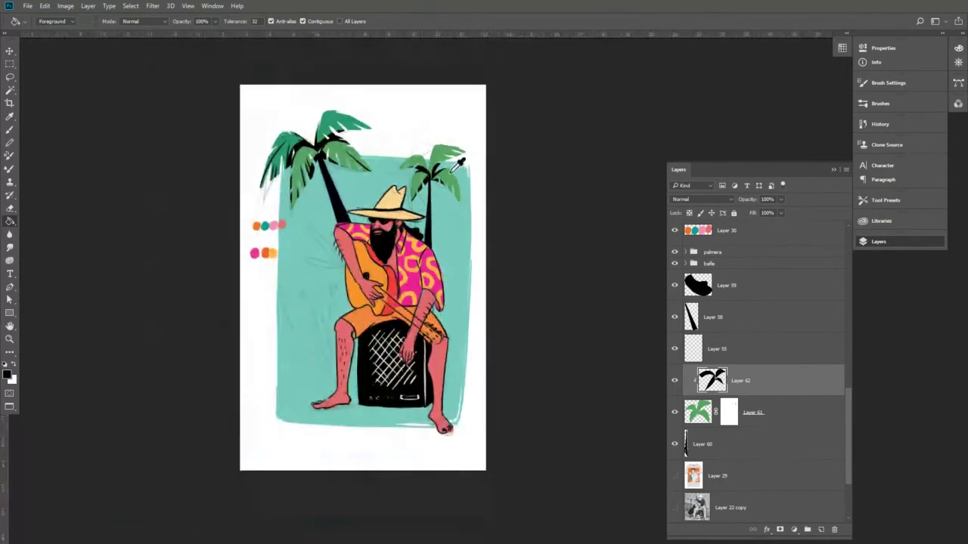
pyautogui.scroll(3, 457, 166)
pyautogui.press('b')
pyautogui.rightClick(453, 174)
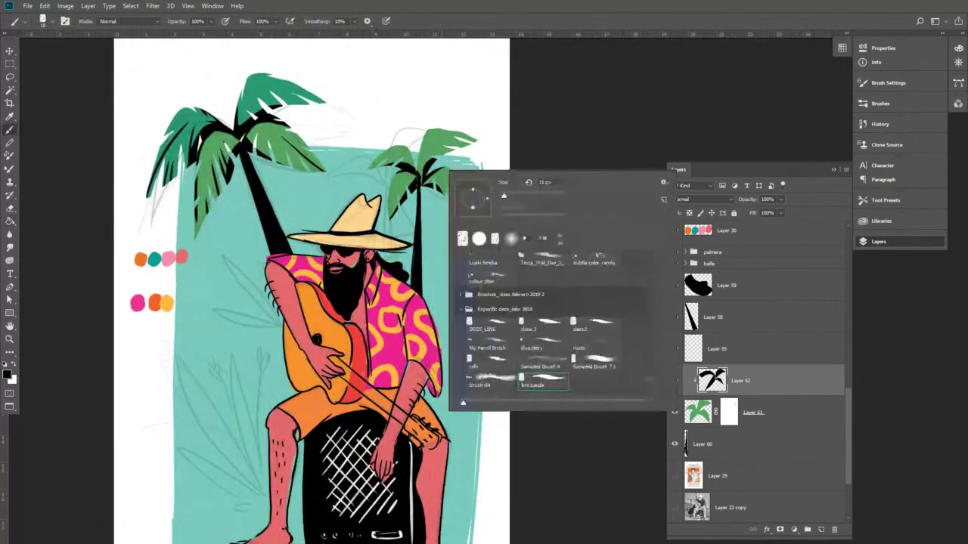
pyautogui.press('Return')
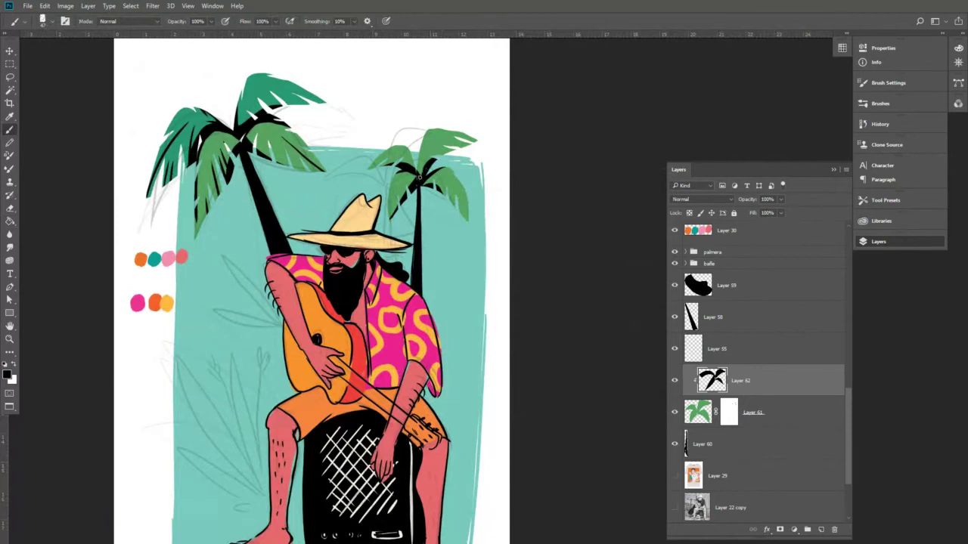
pyautogui.moveTo(420, 145); pyautogui.dragTo(419, 175)
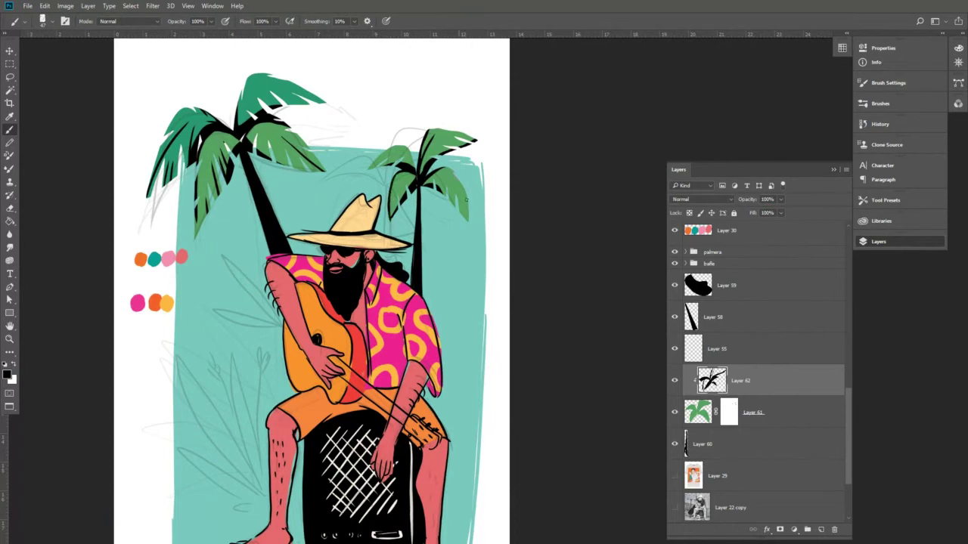
pyautogui.hotkey('ctrl', '-')
pyautogui.hotkey('ctrl', '-')
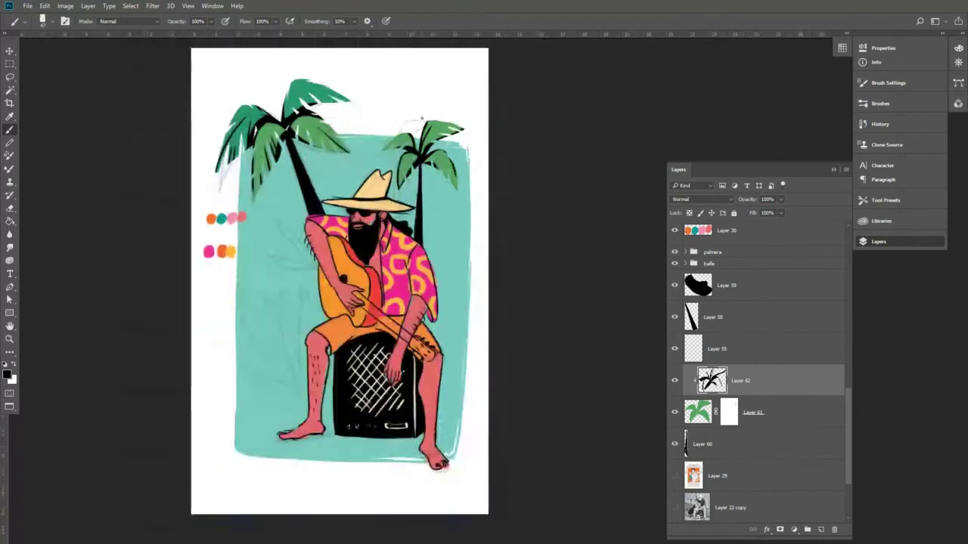
# Select the turquoise background rectangle on Layer 44 and shorten it from its lower edge to about 96% height.
pyautogui.press('v')
pyautogui.click(517, 246)
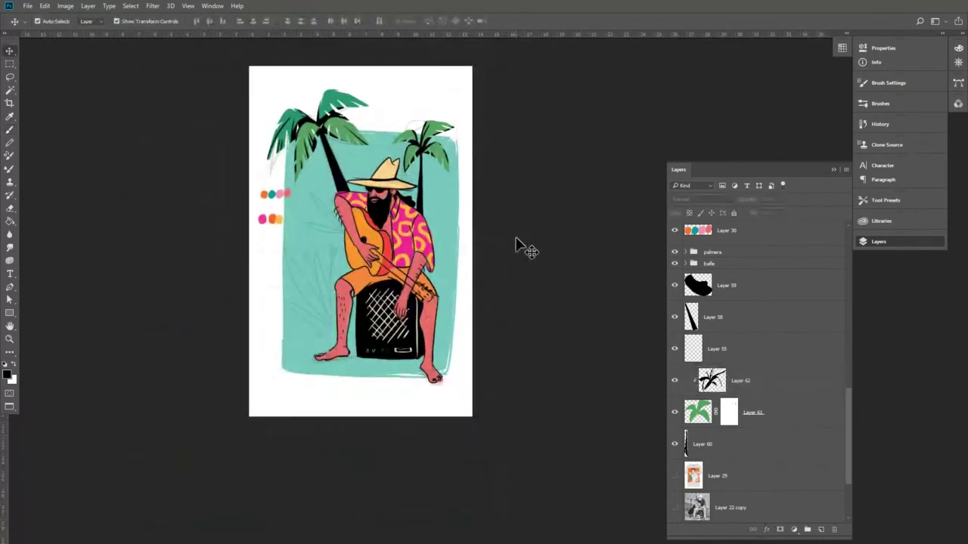
pyautogui.click(452, 221)
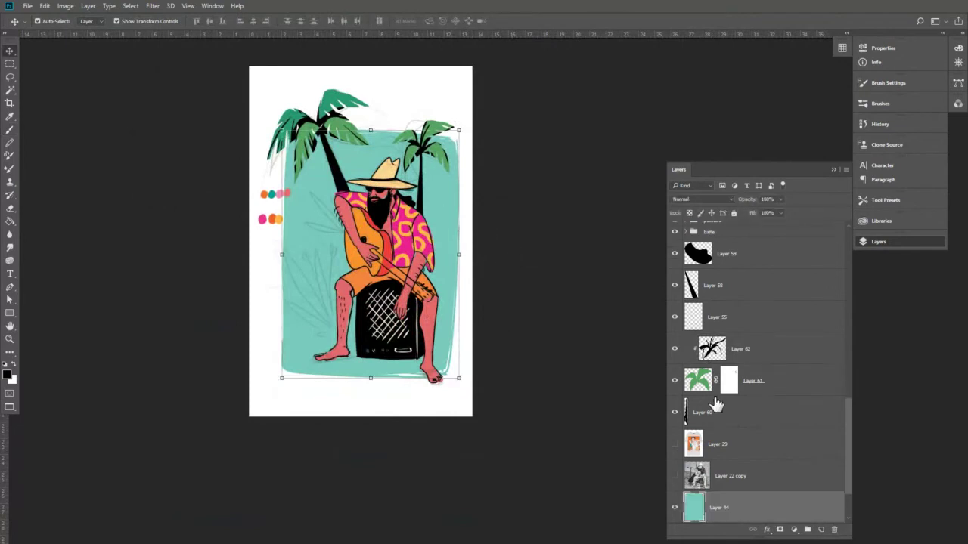
pyautogui.scroll(-2, 726, 423)
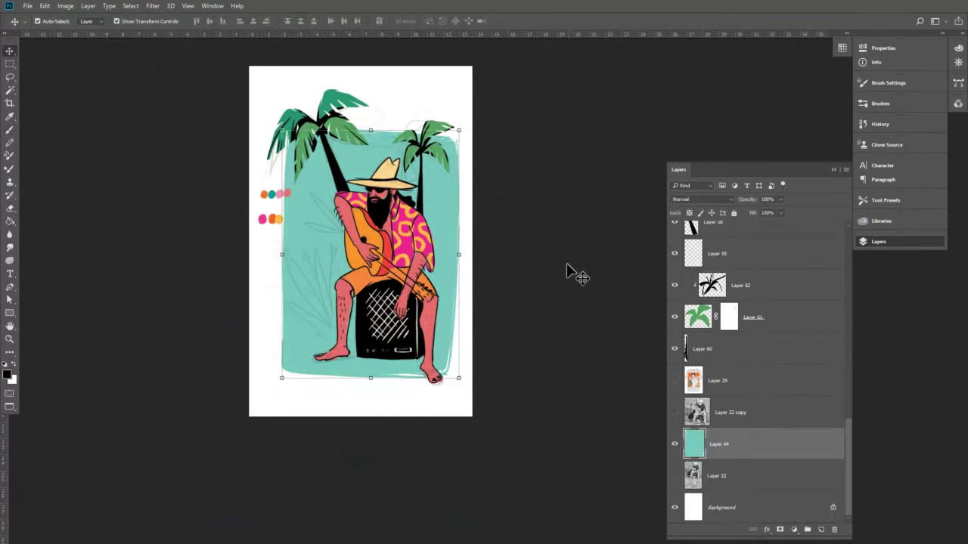
pyautogui.moveTo(370, 377)
pyautogui.mouseDown()
pyautogui.moveTo(370, 344)
pyautogui.moveTo(372, 371)
pyautogui.mouseUp()
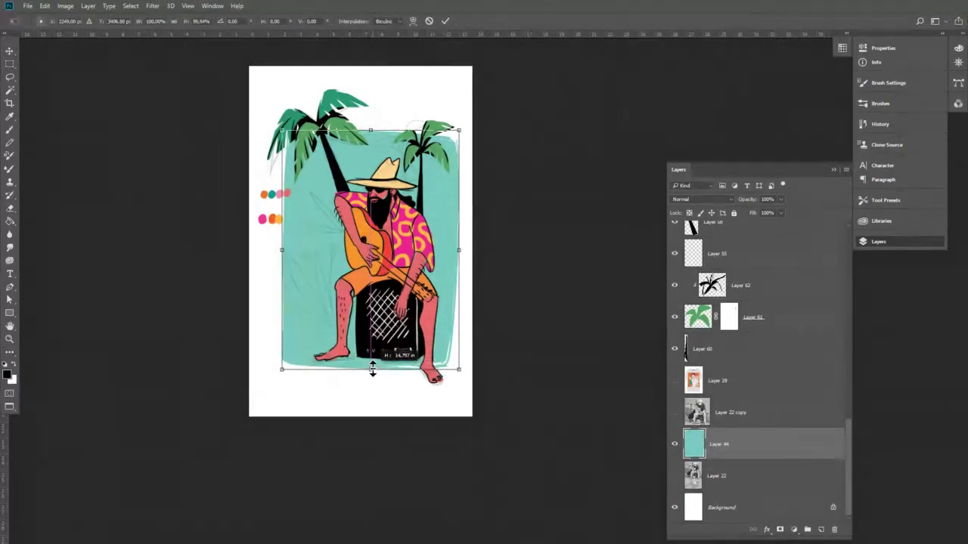
pyautogui.press('Return')
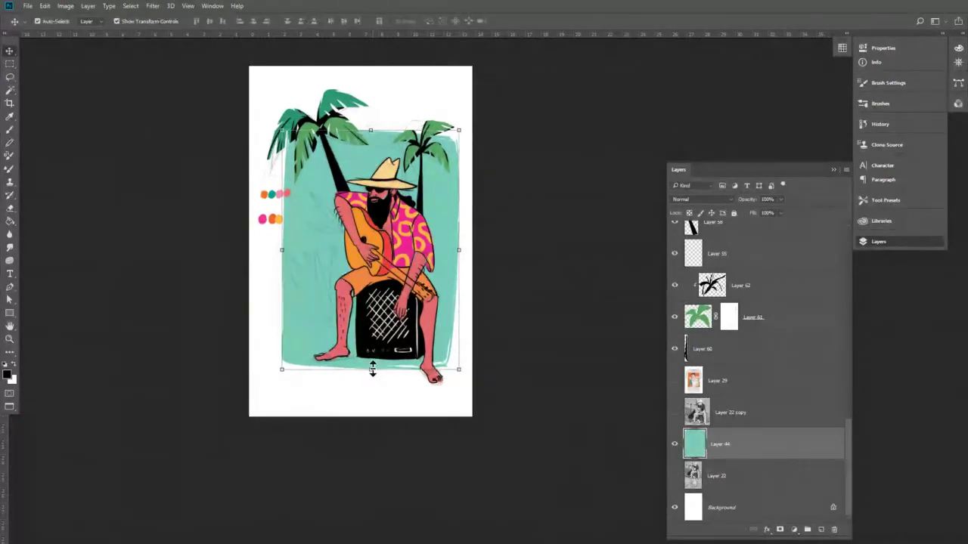
# Undo a trial widening of the turquoise rectangle and adjust its top edge instead, skewing it about 1° and stretching the height to about 100.4%.
pyautogui.moveTo(281, 249); pyautogui.dragTo(274, 249)
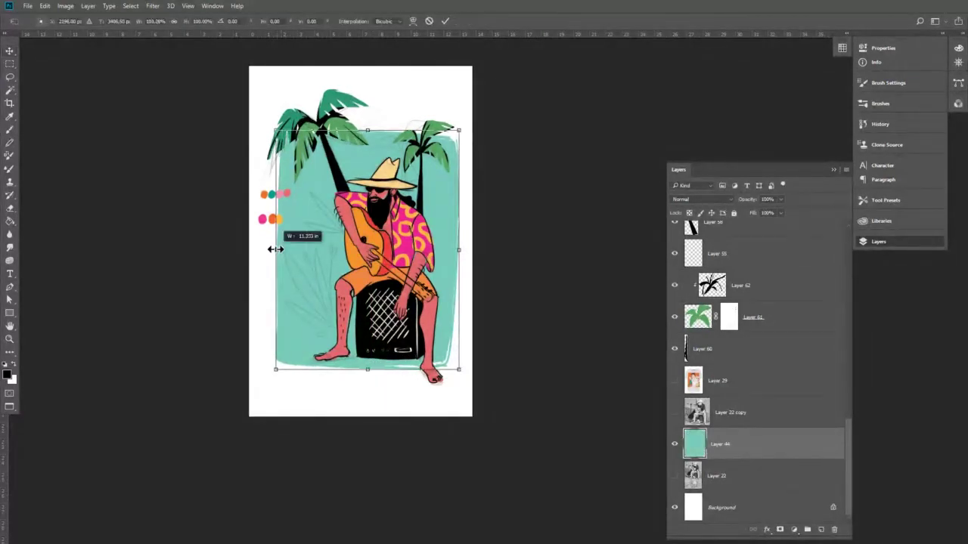
pyautogui.hotkey('ctrl', 'z')
pyautogui.moveTo(370, 130); pyautogui.dragTo(369, 123)
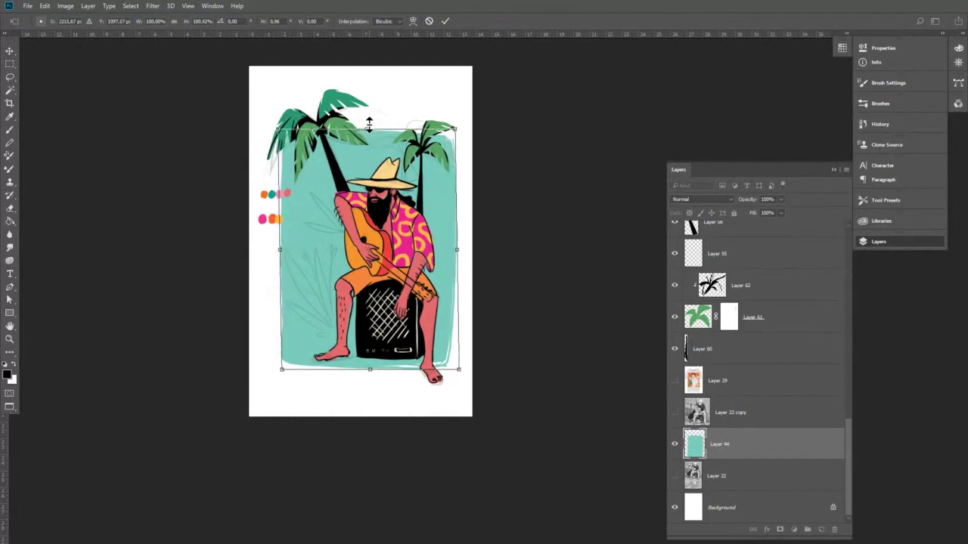
pyautogui.press('Return')
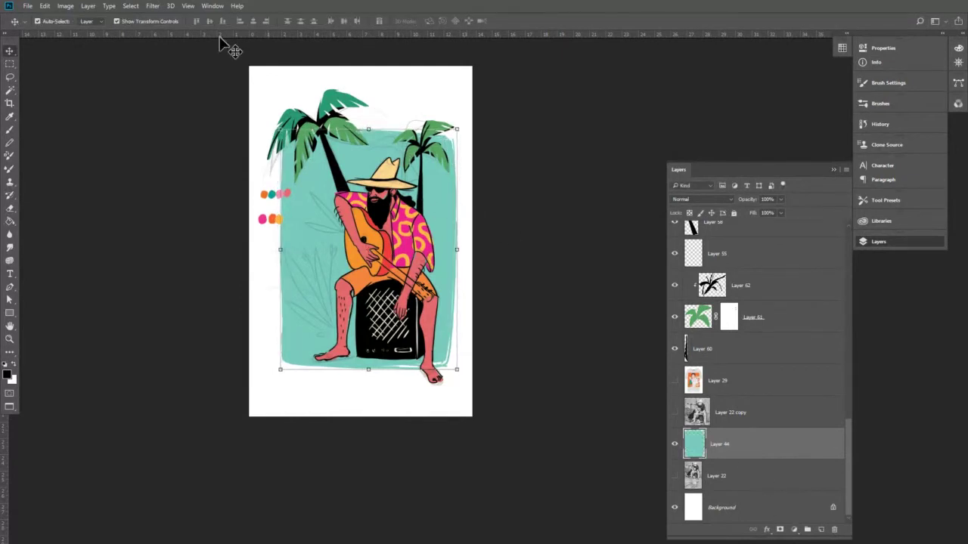
# Shift the turquoise background's hue by about +7 and adjust its saturation with Hue/Saturation on Layer 44.
pyautogui.click(65, 6)
pyautogui.moveTo(102, 31)
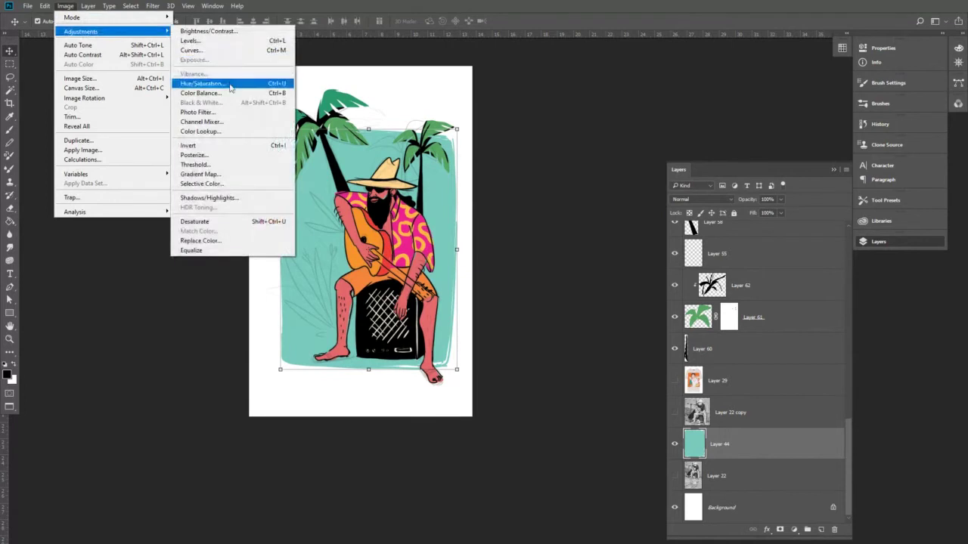
pyautogui.click(227, 81)
pyautogui.moveTo(645, 409)
pyautogui.mouseDown()
pyautogui.moveTo(653, 408)
pyautogui.moveTo(638, 407)
pyautogui.mouseUp()
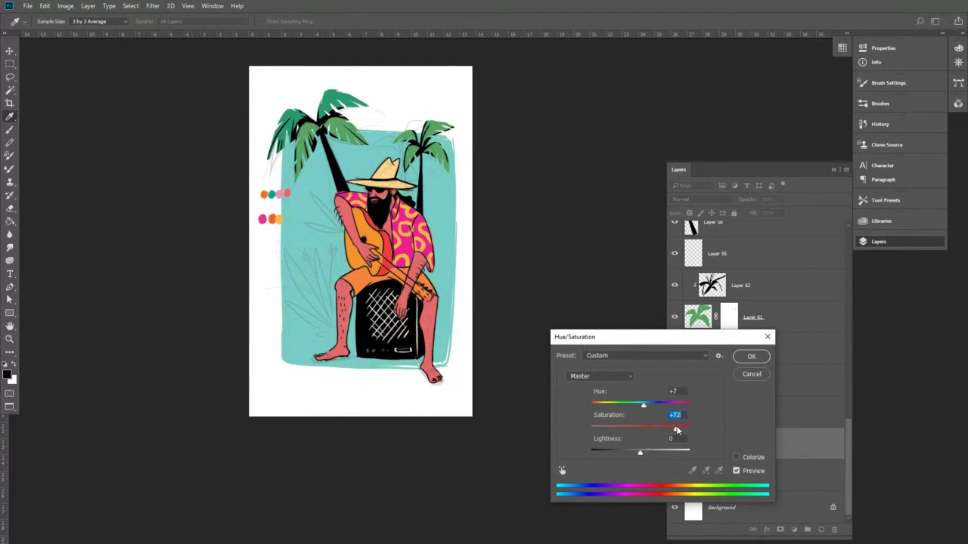
pyautogui.click(750, 357)
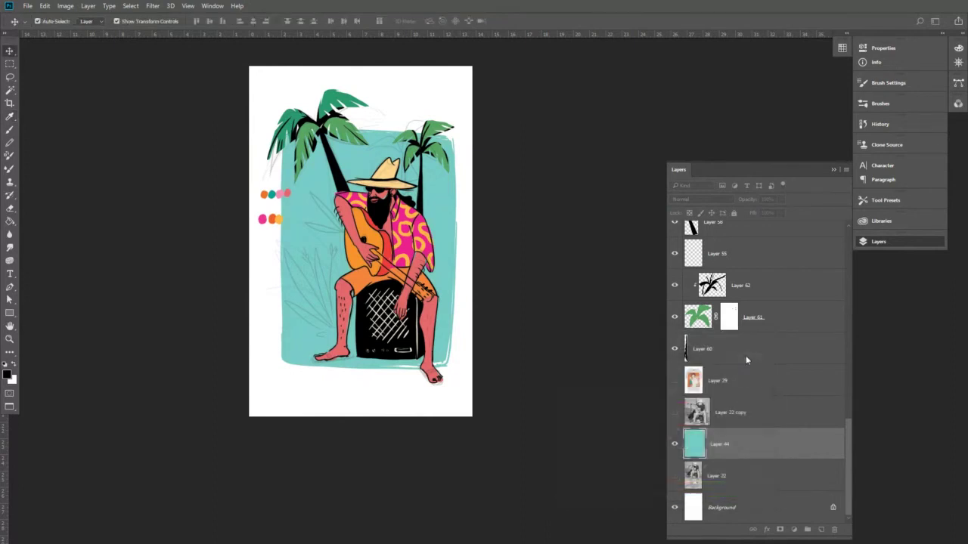
# Add a new layer clipped to the turquoise Layer 44 and set the foreground colour to pale yellow, #fffe88.
pyautogui.click(821, 529)
pyautogui.keyDown('alt'); pyautogui.click(719, 461); pyautogui.keyUp('alt')
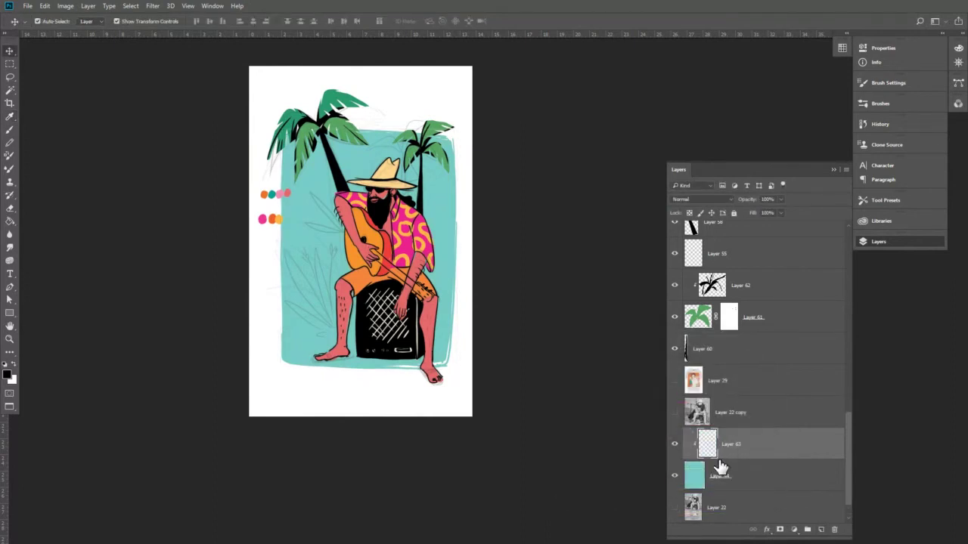
pyautogui.click(9, 376)
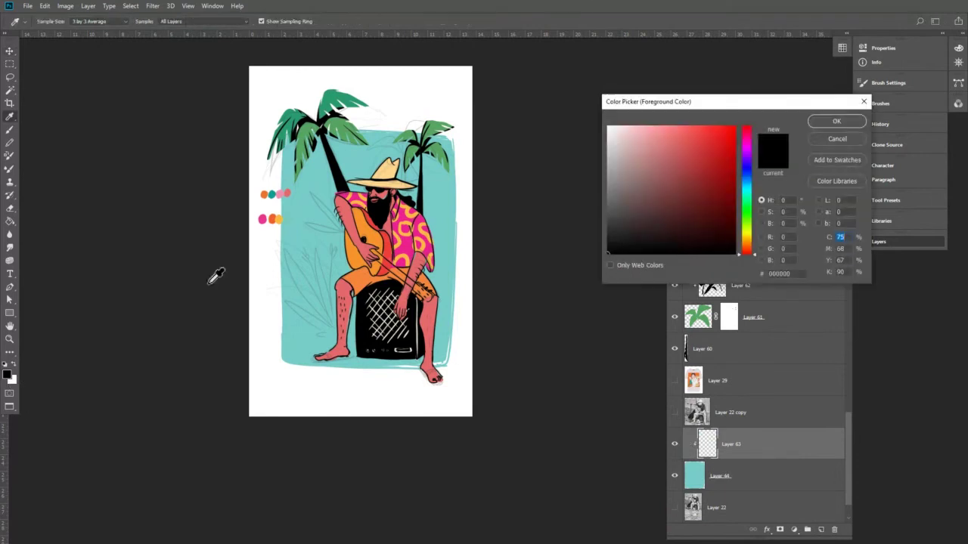
pyautogui.click(363, 157)
pyautogui.moveTo(744, 196); pyautogui.dragTo(743, 237)
pyautogui.moveTo(699, 179); pyautogui.dragTo(666, 126)
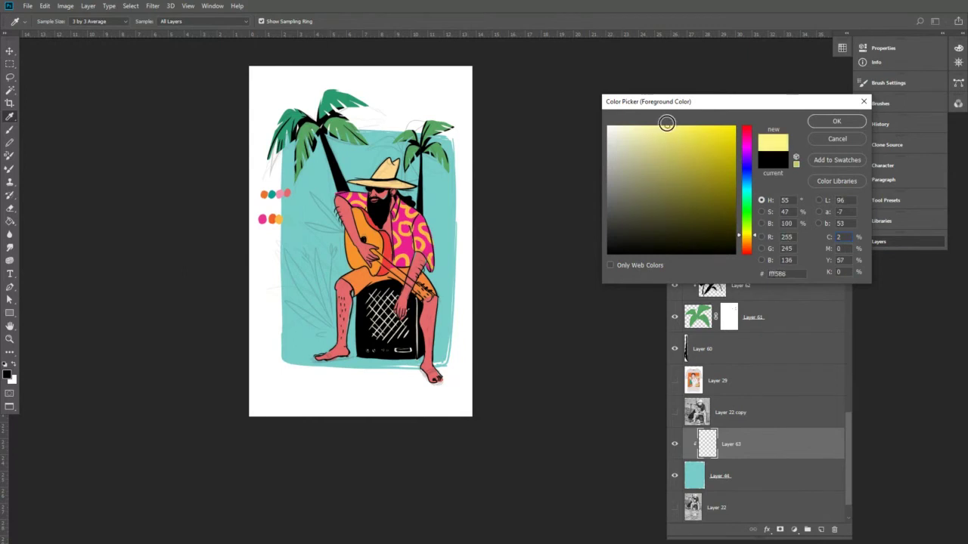
pyautogui.moveTo(744, 230); pyautogui.dragTo(740, 238)
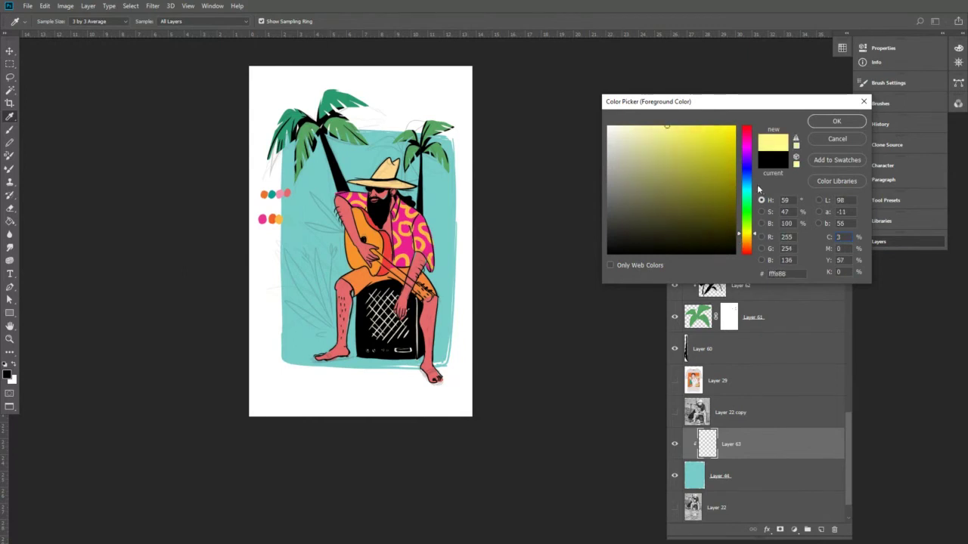
pyautogui.click(835, 122)
# Draw a diagonal yellow-to-transparent gradient on Layer 63 from the background's upper-left corner to the shirt, undoing a vertical trial.
pyautogui.press('v')
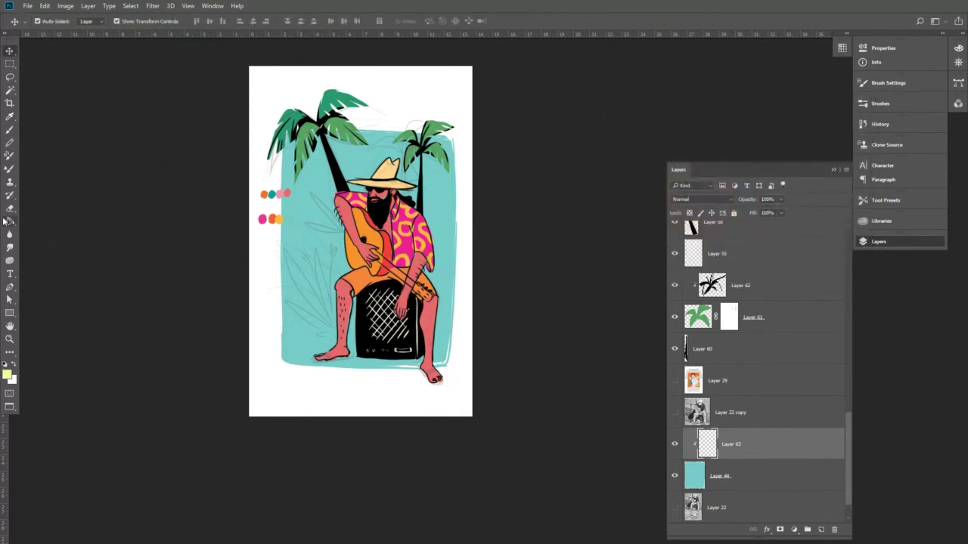
pyautogui.rightClick(7, 222)
pyautogui.click(44, 220)
pyautogui.moveTo(389, 103); pyautogui.dragTo(378, 349)
pyautogui.moveTo(369, 117); pyautogui.dragTo(374, 255)
pyautogui.hotkey('ctrl', 'z')
pyautogui.moveTo(259, 100); pyautogui.dragTo(407, 242)
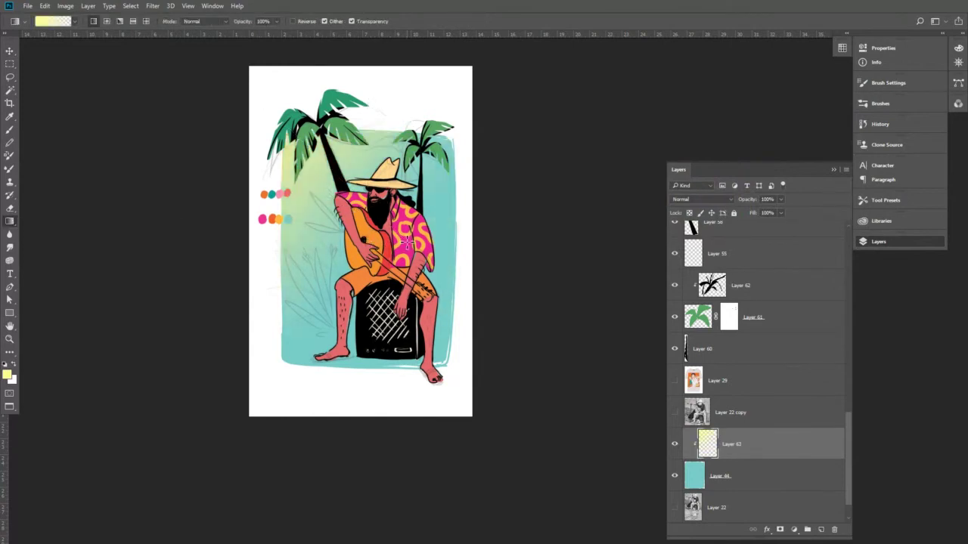
pyautogui.press('v')
pyautogui.click(560, 265)
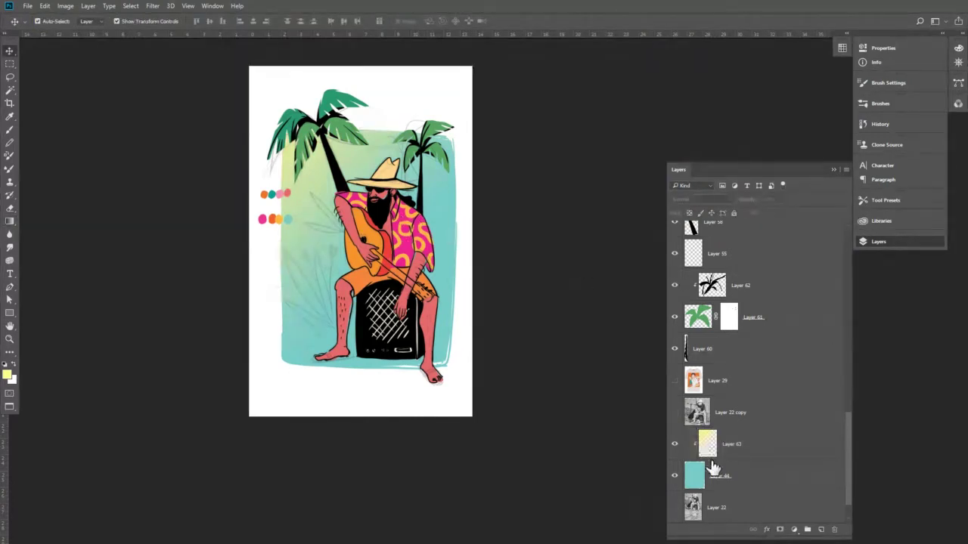
# Compare the artwork without the gradient on Layer 63, and recolour it with Hue/Saturation: hue -67, saturation +53, lightness about -7.
pyautogui.click(674, 444)
pyautogui.click(674, 446)
pyautogui.click(707, 444)
pyautogui.click(65, 5)
pyautogui.moveTo(85, 32)
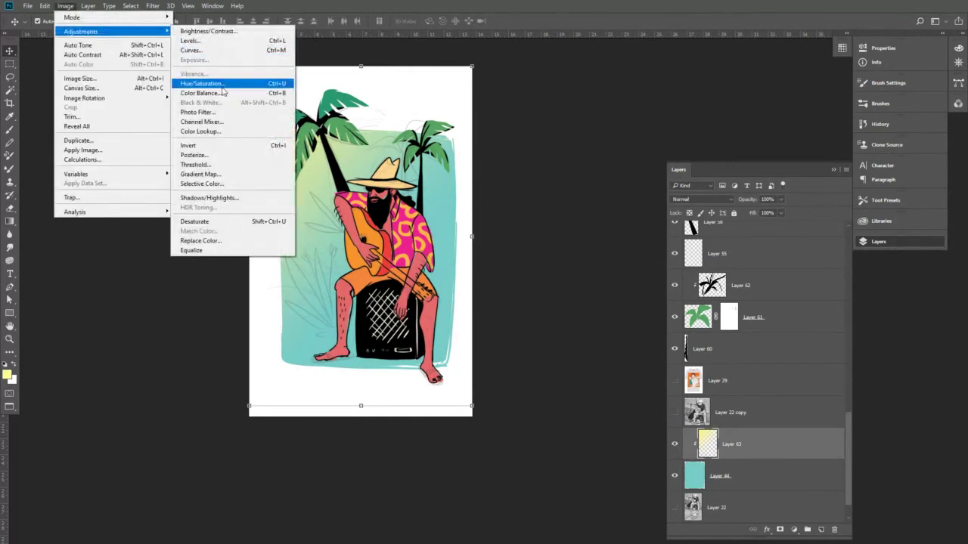
pyautogui.click(221, 83)
pyautogui.moveTo(657, 409); pyautogui.dragTo(613, 407)
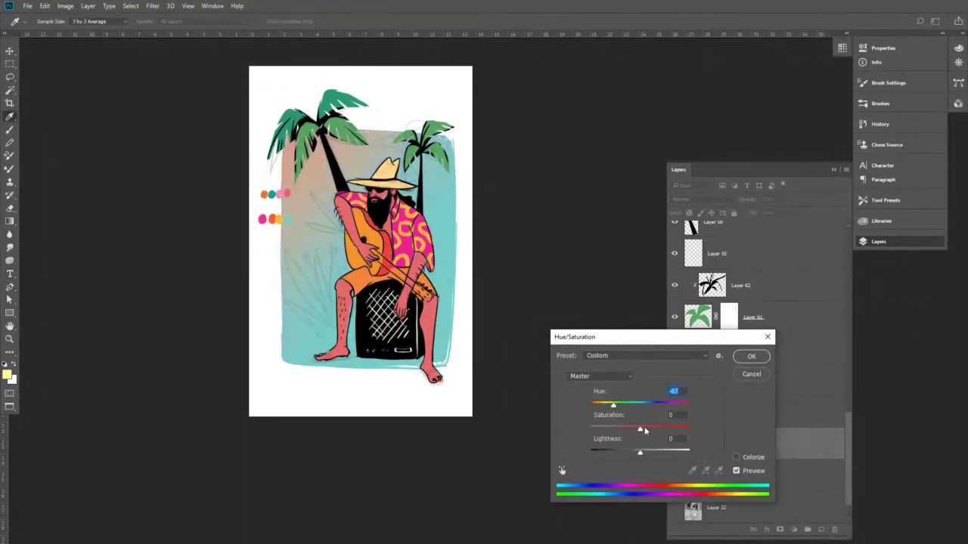
pyautogui.moveTo(639, 452)
pyautogui.mouseDown()
pyautogui.moveTo(659, 453)
pyautogui.moveTo(638, 451)
pyautogui.mouseUp()
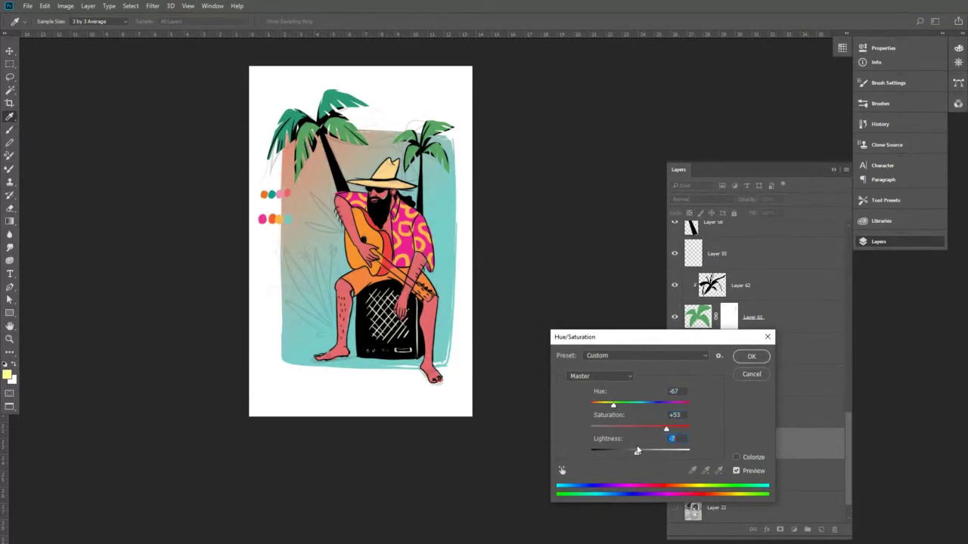
pyautogui.click(748, 358)
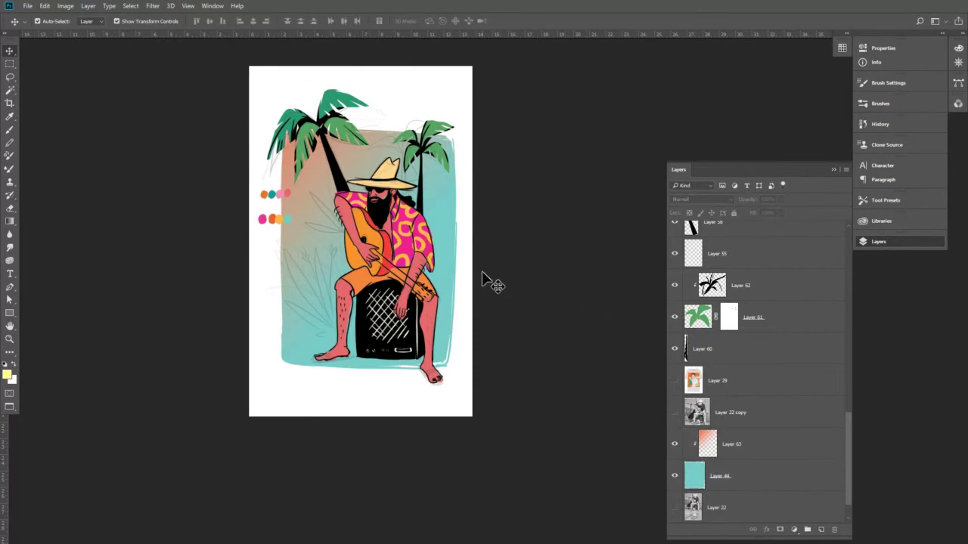
# Hide the two rows of palette swatches beside the illustration.
pyautogui.scroll(1, 280, 208)
pyautogui.click(281, 194)
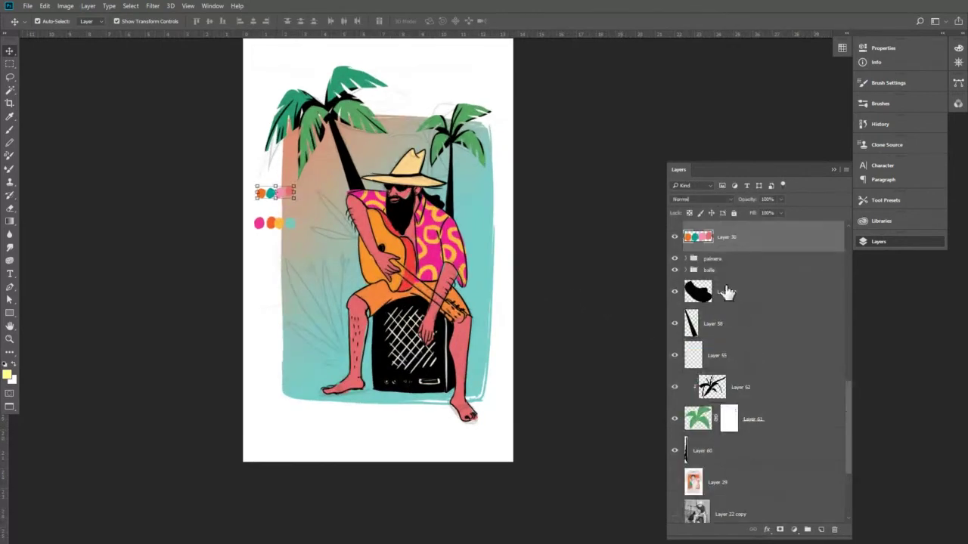
pyautogui.click(675, 237)
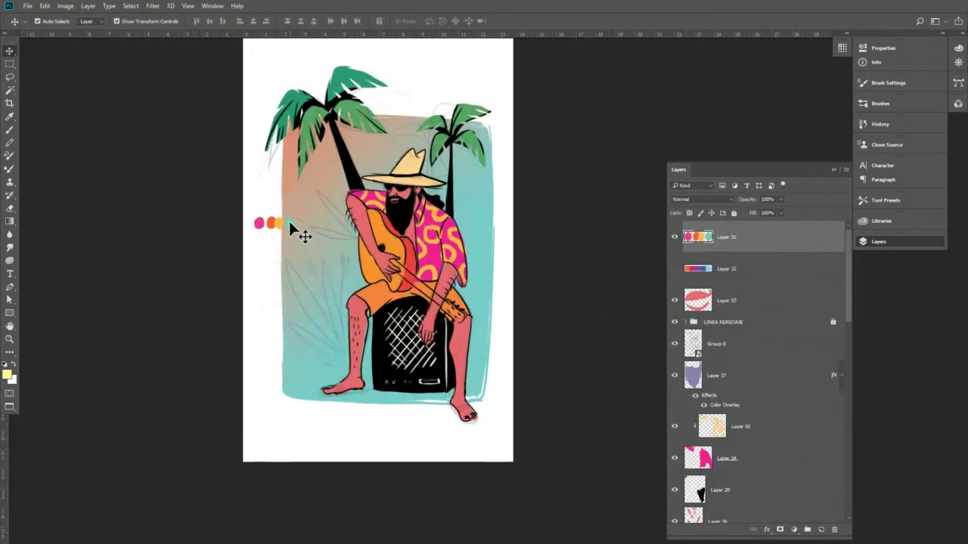
pyautogui.click(676, 237)
# Select the gradient on Layer 63 and set its blend mode to Multiply.
pyautogui.scroll(-1, 461, 224)
pyautogui.scroll(-1, 457, 225)
pyautogui.scroll(1, 465, 205)
pyautogui.scroll(-3, 756, 389)
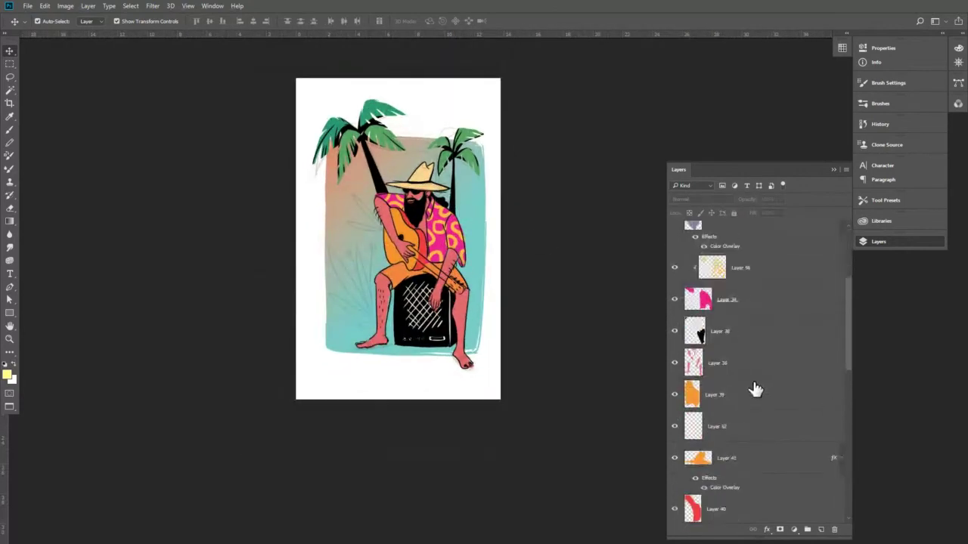
pyautogui.scroll(-10, 754, 390)
pyautogui.click(674, 413)
pyautogui.click(724, 415)
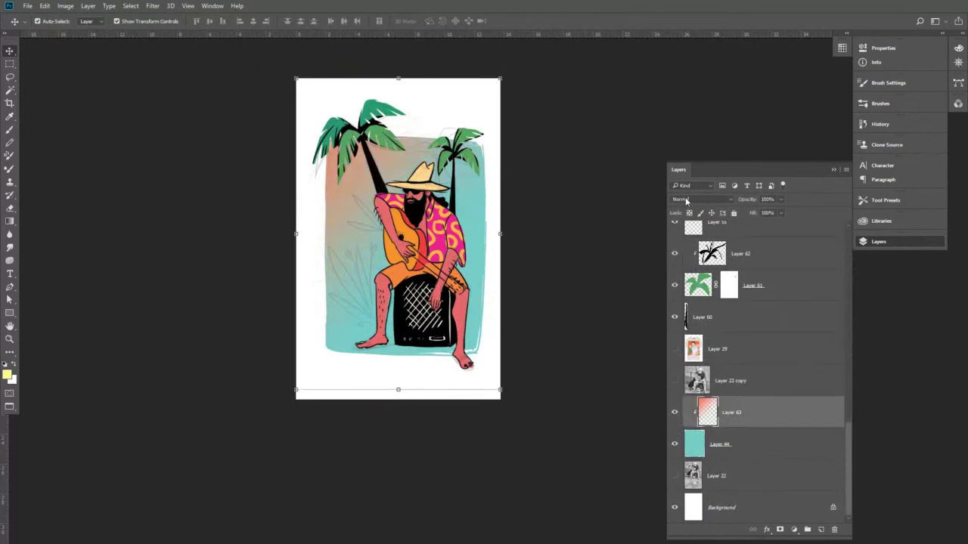
pyautogui.click(686, 200)
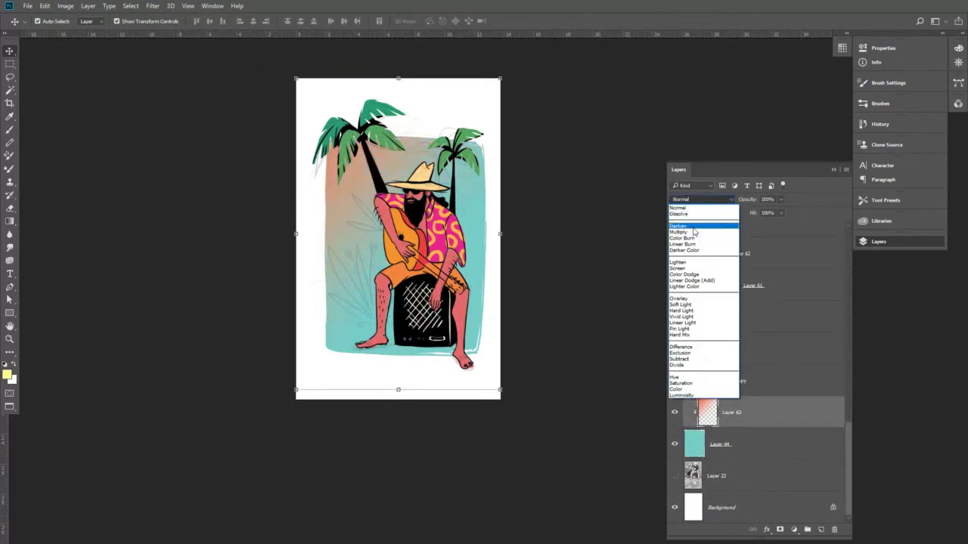
pyautogui.click(693, 232)
# Try successive blend modes on the gradient layer, from Color Burn through Lighter Color to Overlay.
pyautogui.press('Down')
pyautogui.press('Down')
pyautogui.press('Up')
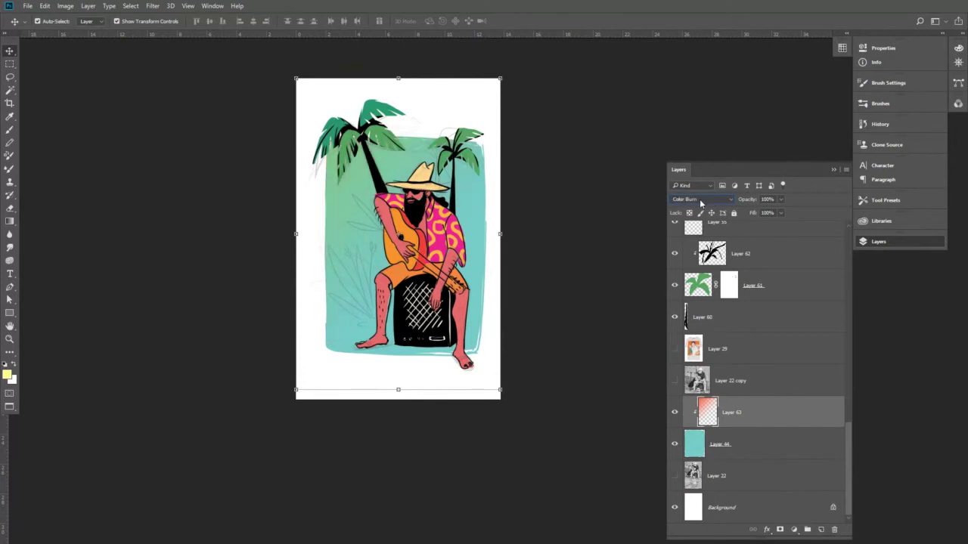
pyautogui.press('Down')
pyautogui.press('Down')
pyautogui.press('Down')
pyautogui.press('Down')
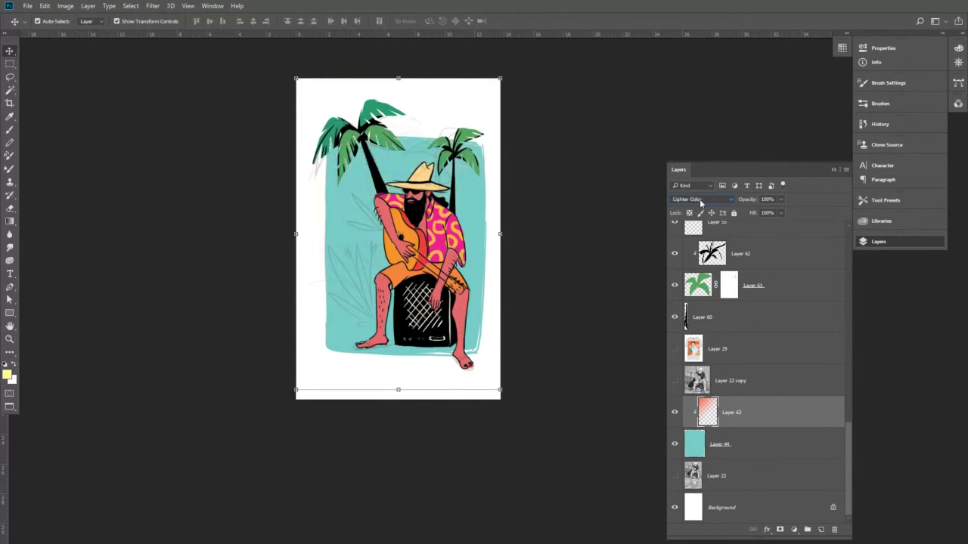
pyautogui.press('Down')
pyautogui.press('Up')
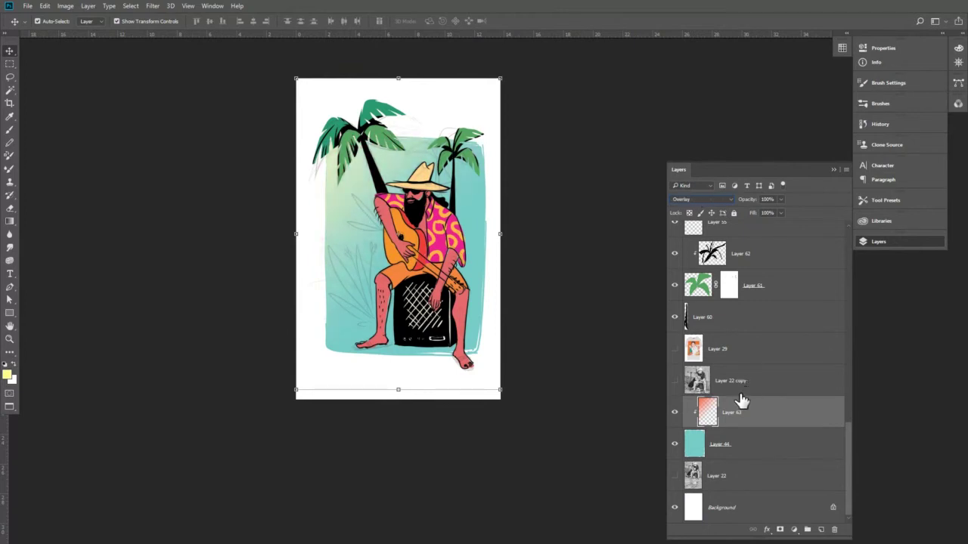
# Set the gradient layer's blend mode to Vivid Light and enlarge it to about 120% beyond the canvas's lower-right corner.
pyautogui.click(698, 198)
pyautogui.press('Down')
pyautogui.press('Return')
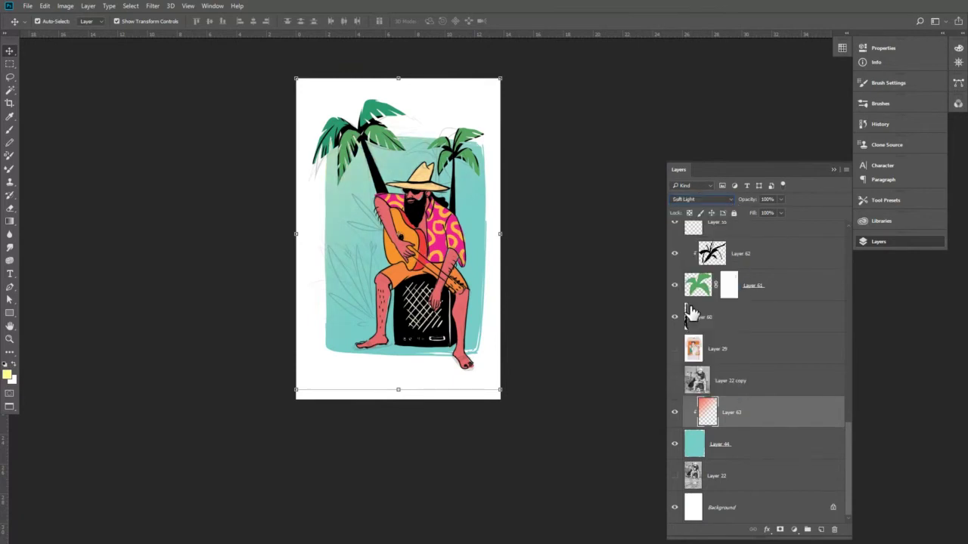
pyautogui.press('Down')
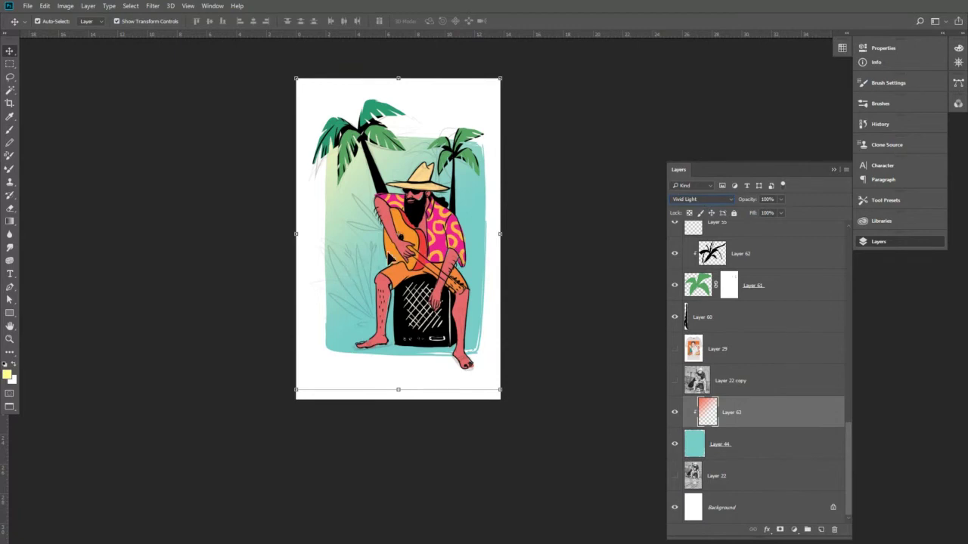
pyautogui.moveTo(493, 384); pyautogui.dragTo(563, 436)
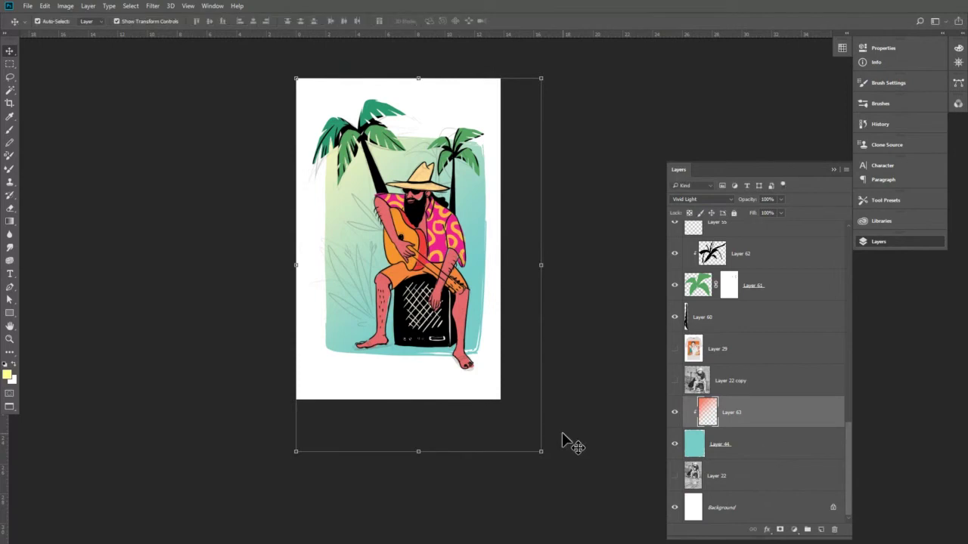
pyautogui.scroll(1, 450, 247)
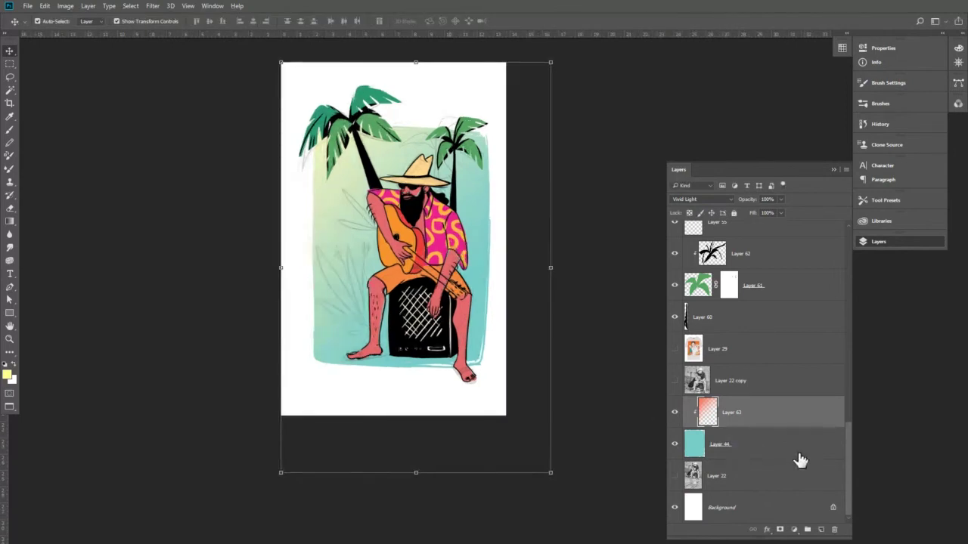
# Add a new layer above the gradient and lasso the sketched cluster of pointed leaves behind the guitarist's bent leg.
pyautogui.click(821, 530)
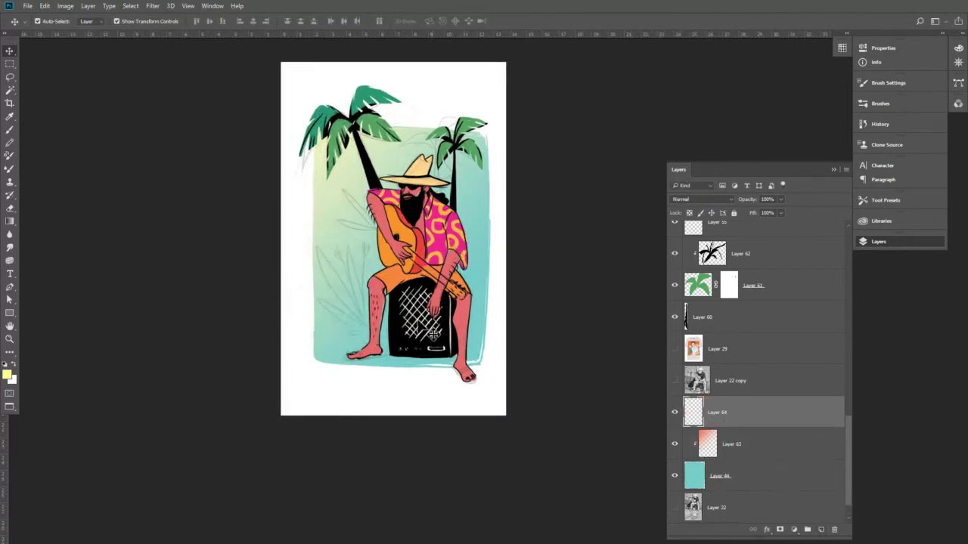
pyautogui.scroll(1, 415, 311)
pyautogui.press('l')
pyautogui.scroll(1, 398, 260)
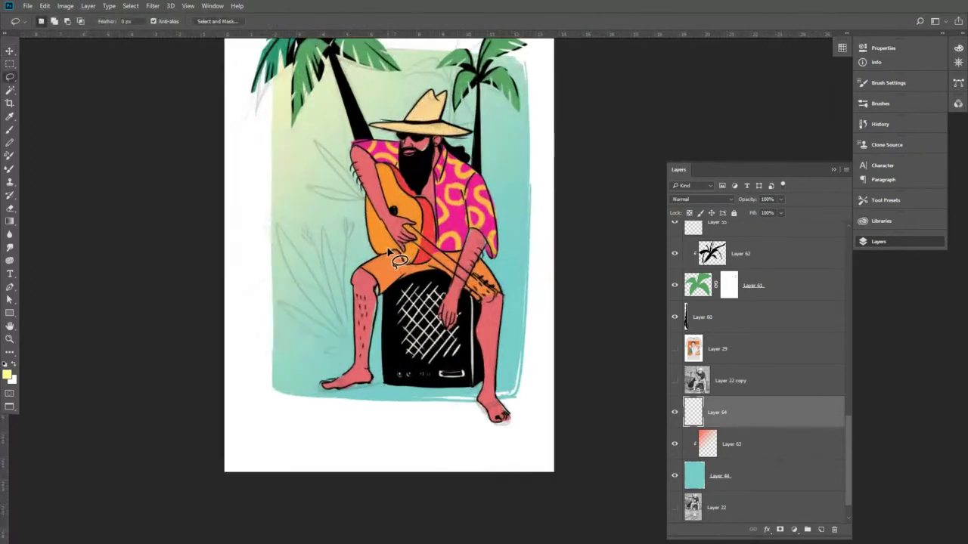
pyautogui.moveTo(354, 344)
pyautogui.mouseDown()
pyautogui.moveTo(298, 280)
pyautogui.moveTo(281, 241)
pyautogui.moveTo(341, 321)
pyautogui.moveTo(325, 234)
pyautogui.moveTo(353, 321)
pyautogui.moveTo(347, 334)
pyautogui.moveTo(270, 299)
pyautogui.moveTo(347, 341)
pyautogui.moveTo(333, 350)
pyautogui.moveTo(346, 356)
pyautogui.moveTo(373, 347)
pyautogui.moveTo(361, 229)
pyautogui.moveTo(379, 334)
pyautogui.mouseUp()
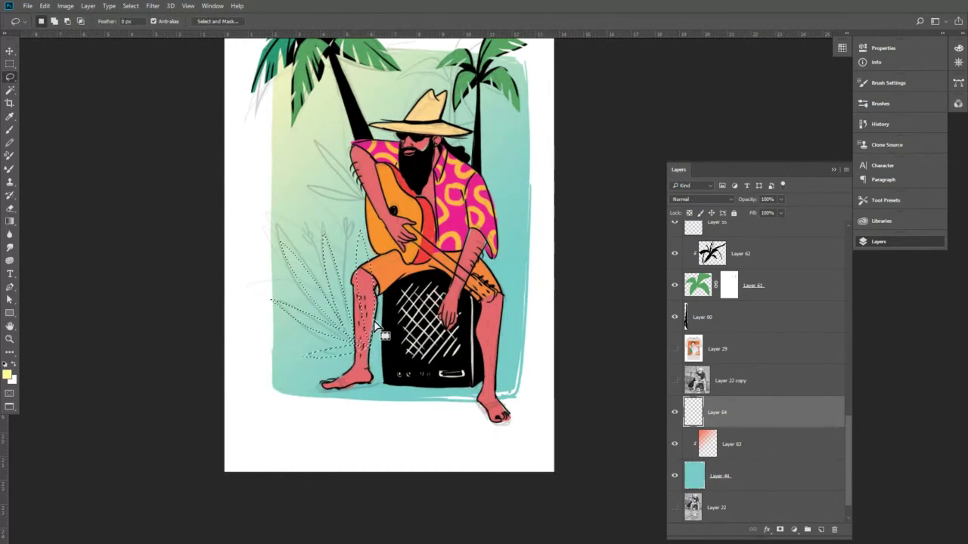
# Fill the leaf selection on Layer 64 with the dark green sampled from the large palm's fronds, and deselect.
pyautogui.scroll(-1, 384, 333)
pyautogui.press('i')
pyautogui.scroll(2, 399, 79)
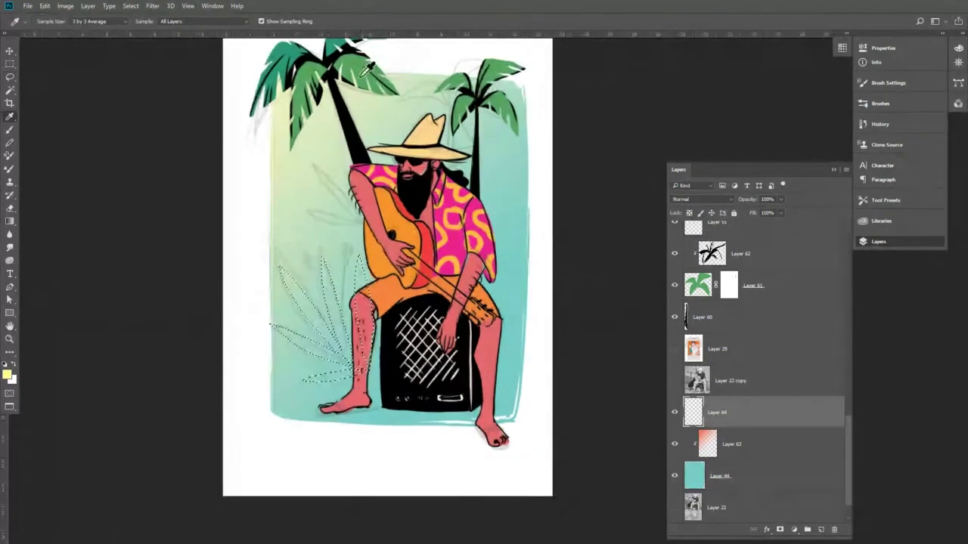
pyautogui.click(297, 72)
pyautogui.press('g')
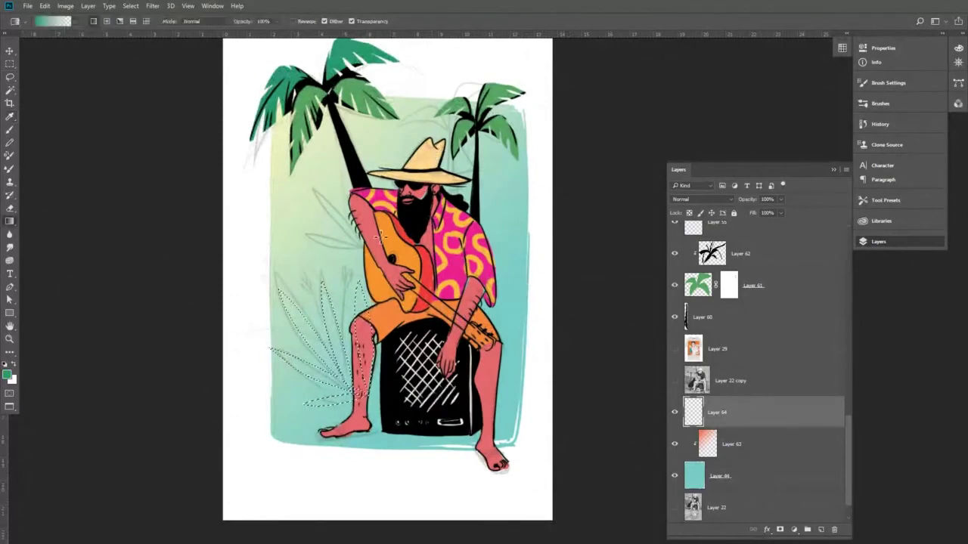
pyautogui.rightClick(11, 224)
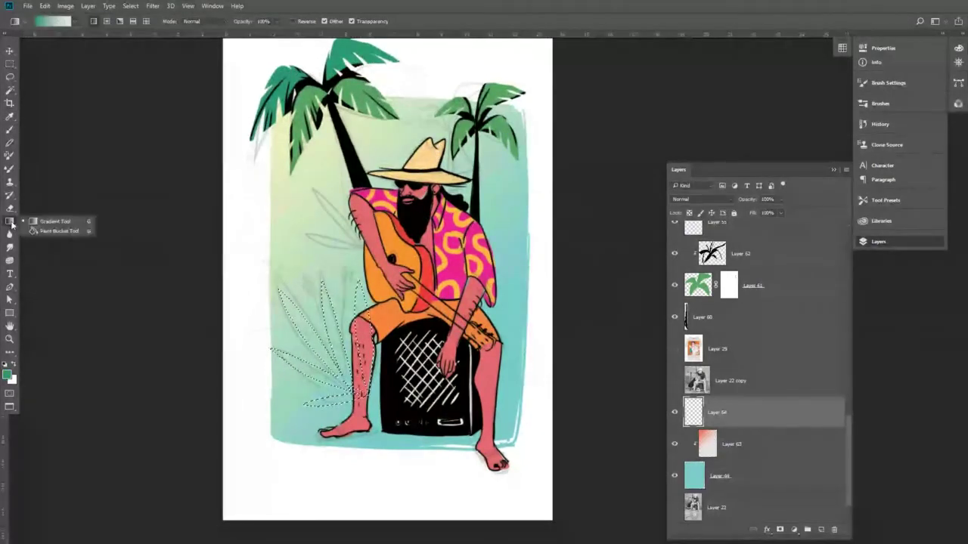
pyautogui.click(50, 233)
pyautogui.click(365, 346)
pyautogui.hotkey('ctrl', 'd')
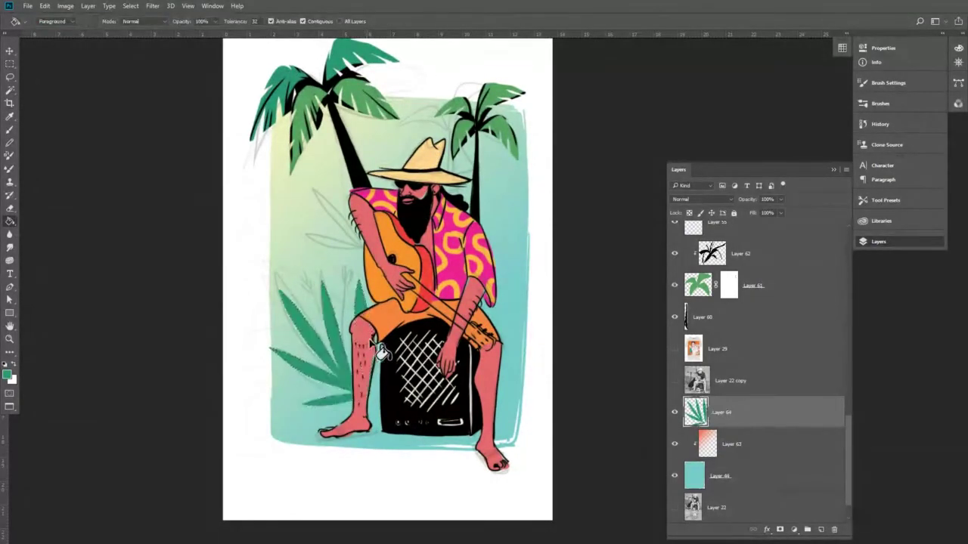
pyautogui.scroll(-2, 431, 310)
pyautogui.scroll(1, 498, 332)
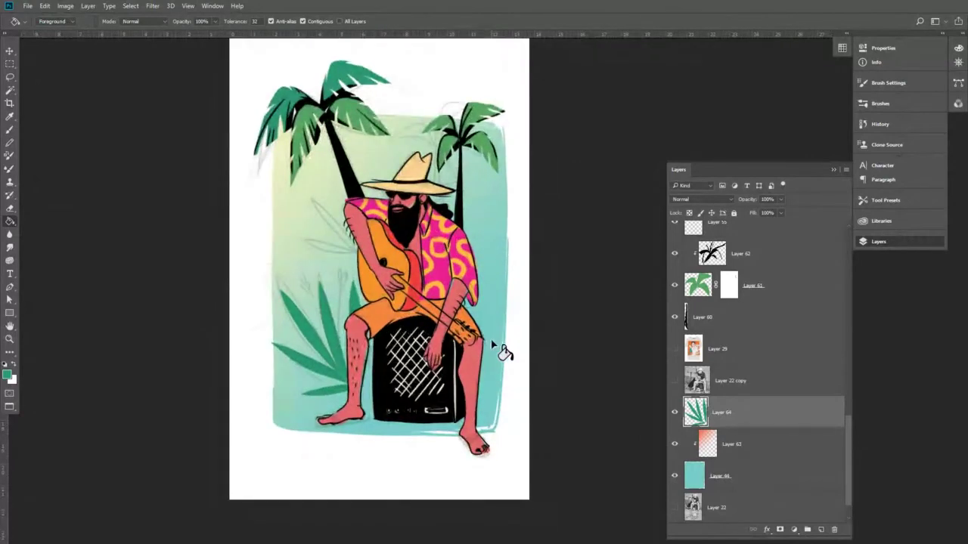
pyautogui.press('l')
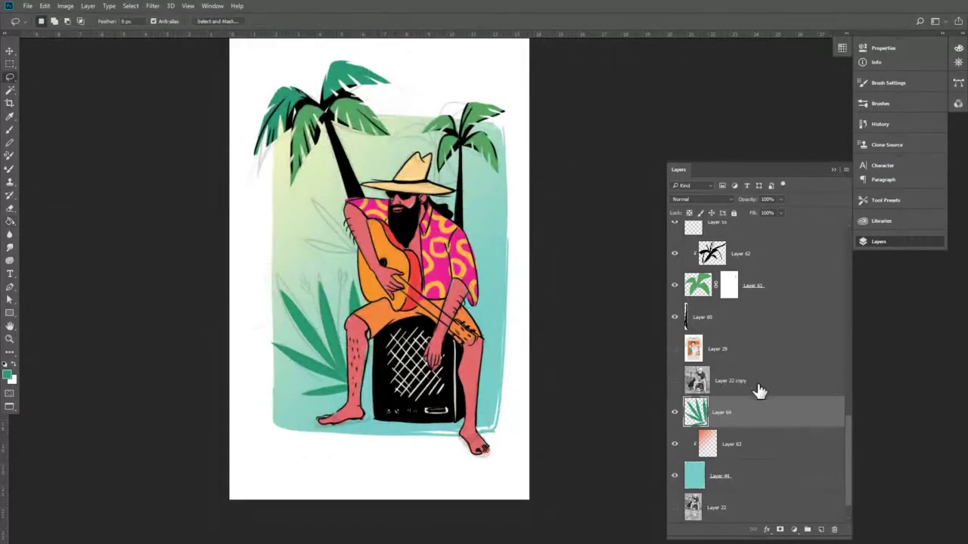
# Add a new layer above Layer 64, lasso a large curved leaf behind the guitarist's arm, fill it with the dark green, and deselect.
pyautogui.click(821, 530)
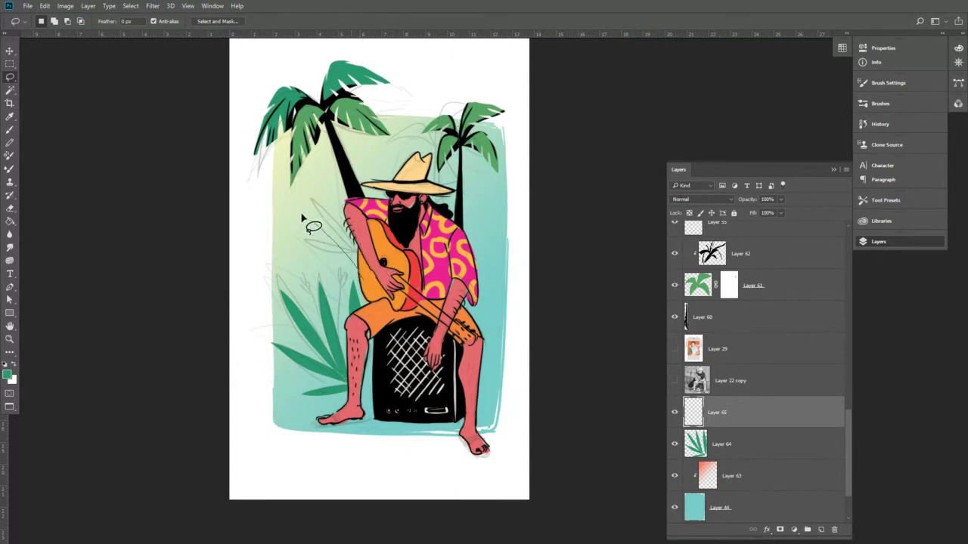
pyautogui.moveTo(297, 198)
pyautogui.mouseDown()
pyautogui.moveTo(356, 284)
pyautogui.moveTo(380, 298)
pyautogui.moveTo(332, 238)
pyautogui.moveTo(368, 310)
pyautogui.moveTo(360, 244)
pyautogui.moveTo(321, 205)
pyautogui.mouseUp()
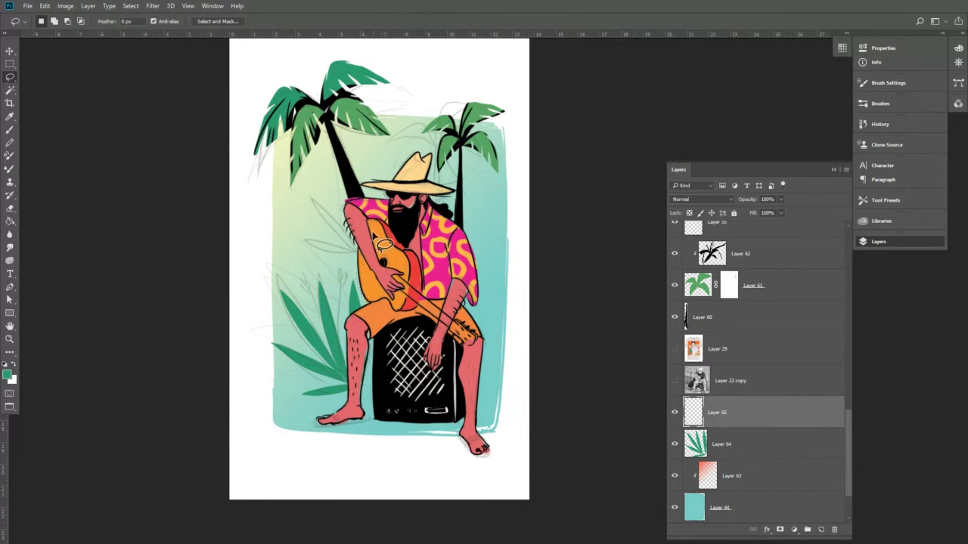
pyautogui.moveTo(281, 197)
pyautogui.mouseDown()
pyautogui.moveTo(382, 297)
pyautogui.moveTo(375, 260)
pyautogui.moveTo(293, 214)
pyautogui.moveTo(408, 323)
pyautogui.mouseUp()
pyautogui.press('g')
pyautogui.click(378, 291)
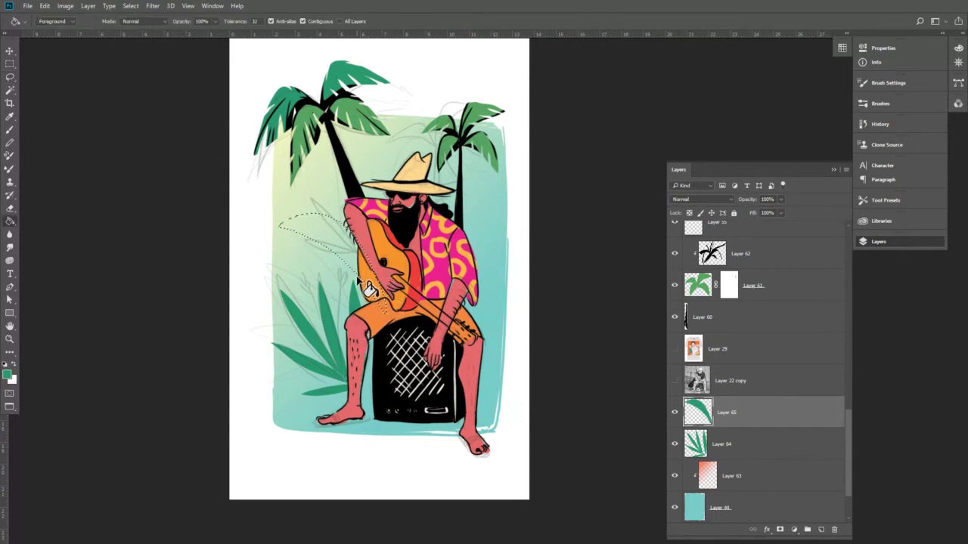
pyautogui.hotkey('ctrl', 'd')
# Move the curved leaf on Layer 65 up and outward from the guitarist, so its tip extends past the background's edge.
pyautogui.scroll(2, 382, 273)
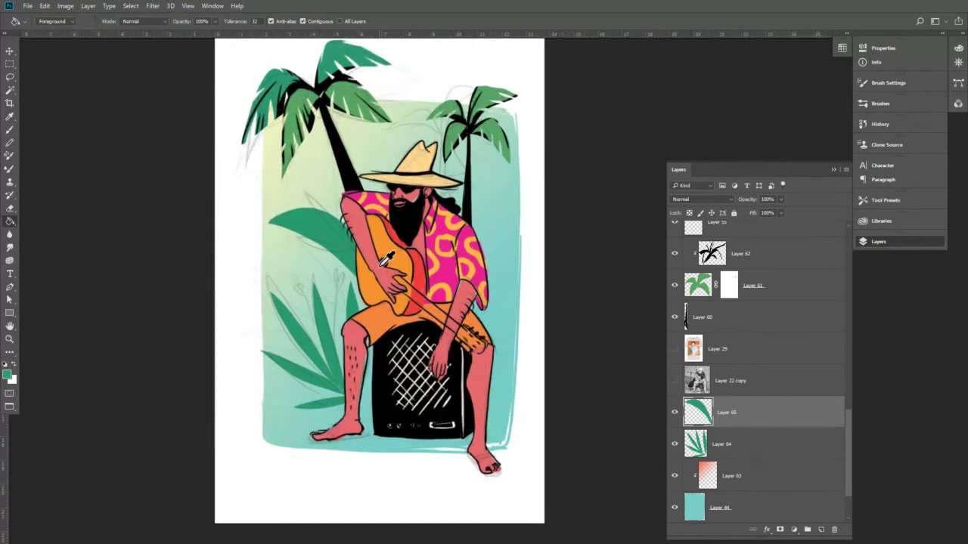
pyautogui.press('v')
pyautogui.keyDown('ctrl'); pyautogui.click(382, 257); pyautogui.keyUp('ctrl')
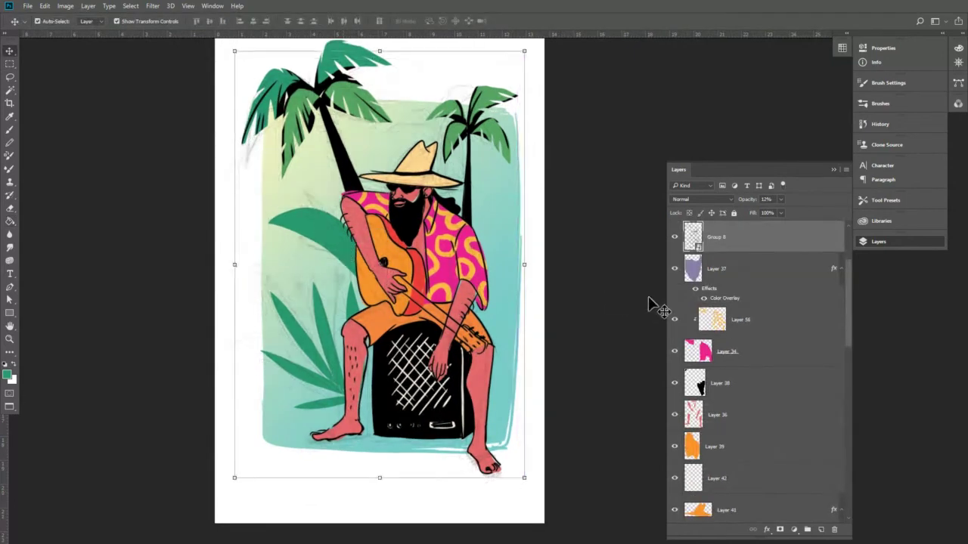
pyautogui.click(733, 214)
pyautogui.moveTo(331, 228); pyautogui.dragTo(295, 203)
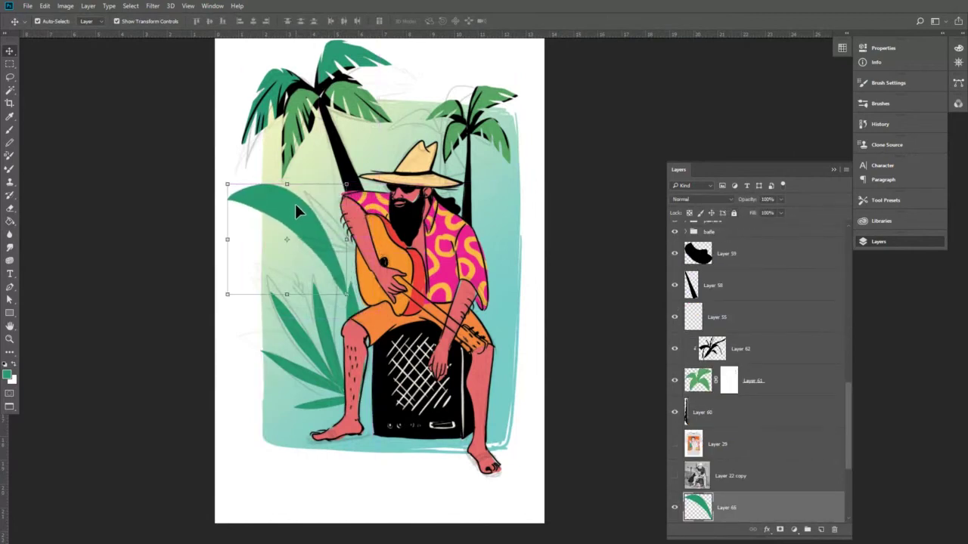
pyautogui.press('l')
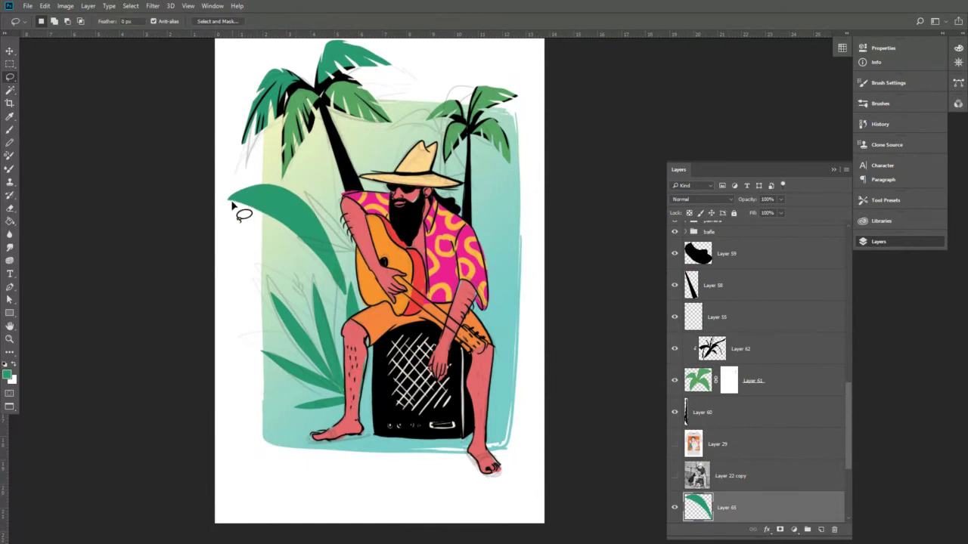
pyautogui.moveTo(230, 205)
pyautogui.mouseDown()
pyautogui.moveTo(269, 196)
pyautogui.moveTo(230, 205)
pyautogui.moveTo(290, 204)
pyautogui.moveTo(270, 221)
pyautogui.mouseUp()
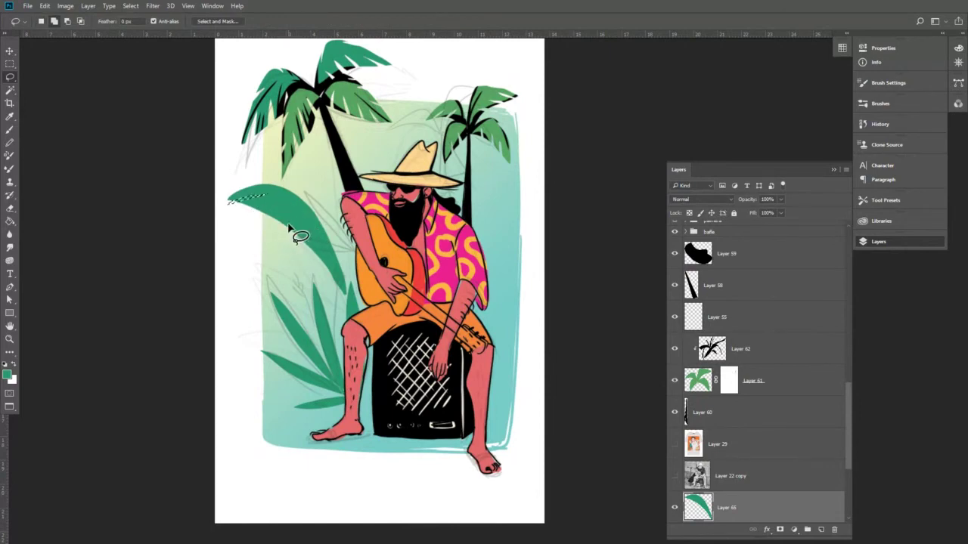
pyautogui.press('g')
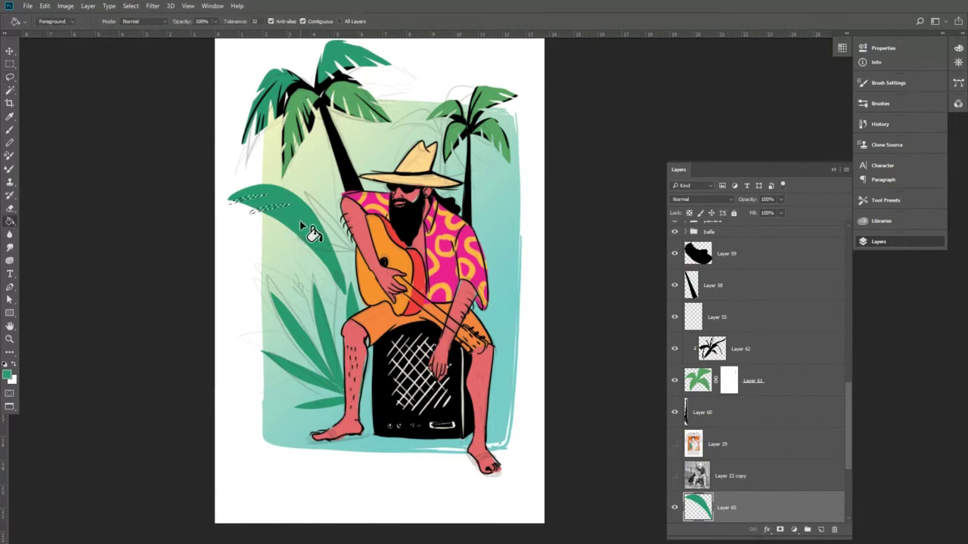
pyautogui.scroll(-3, 772, 492)
pyautogui.click(780, 529)
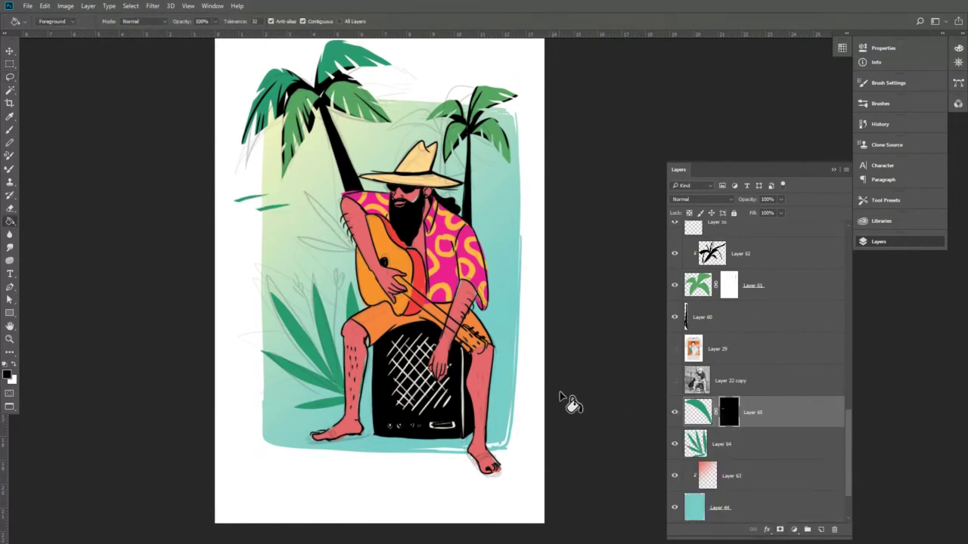
pyautogui.doubleClick(731, 413)
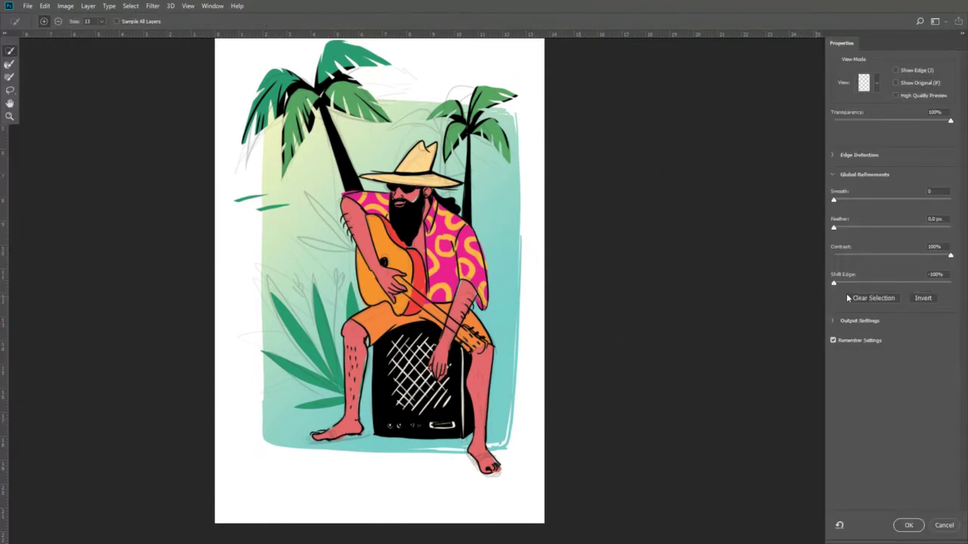
pyautogui.click(908, 525)
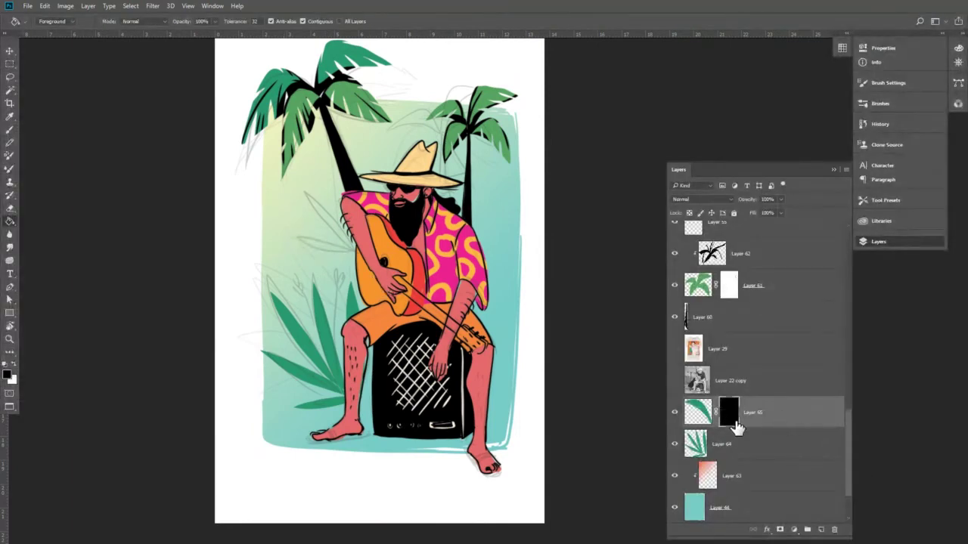
pyautogui.moveTo(729, 412); pyautogui.dragTo(835, 528)
pyautogui.click(528, 206)
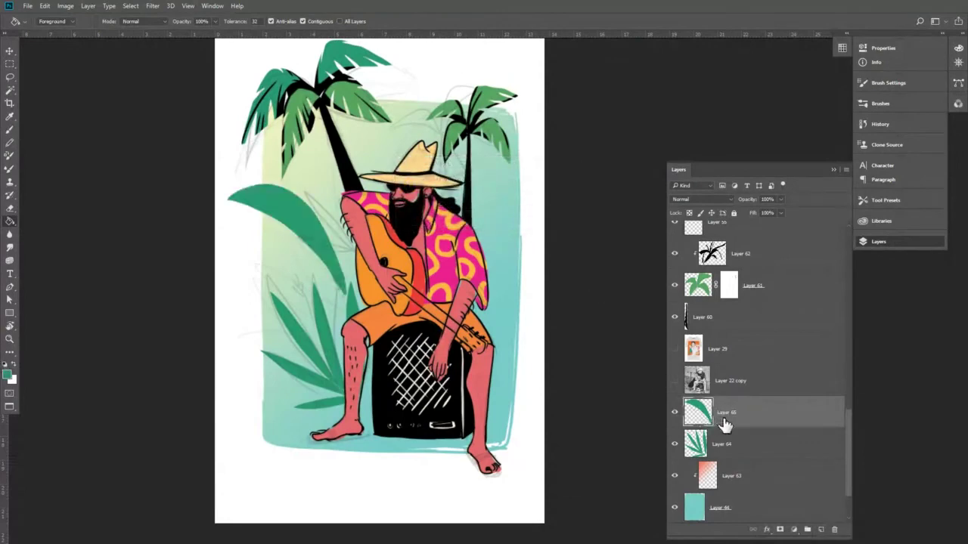
# Add a layer mask to Layer 65, fill lassoed notches with black along the leaf's edge, and shift the leaf further up and outward.
pyautogui.click(782, 530)
pyautogui.scroll(1, 352, 265)
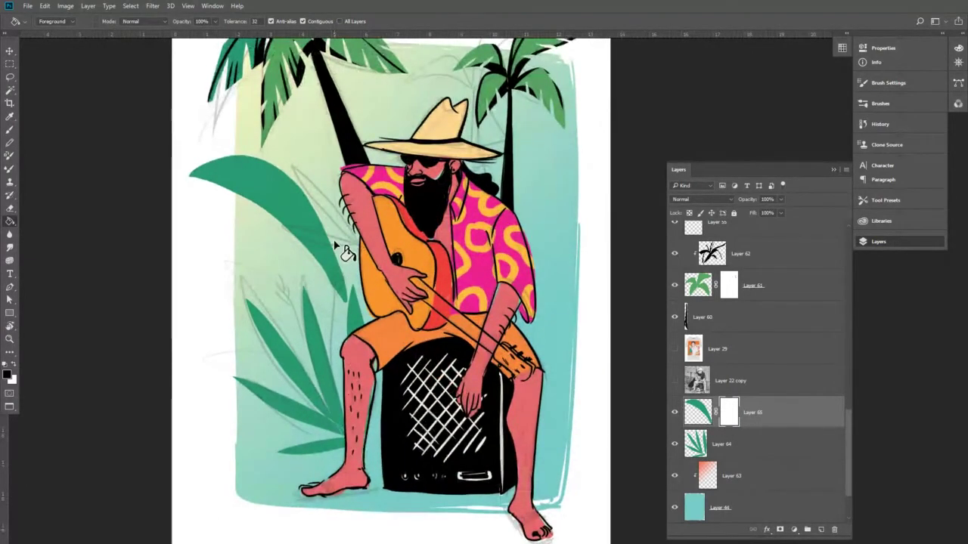
pyautogui.press('l')
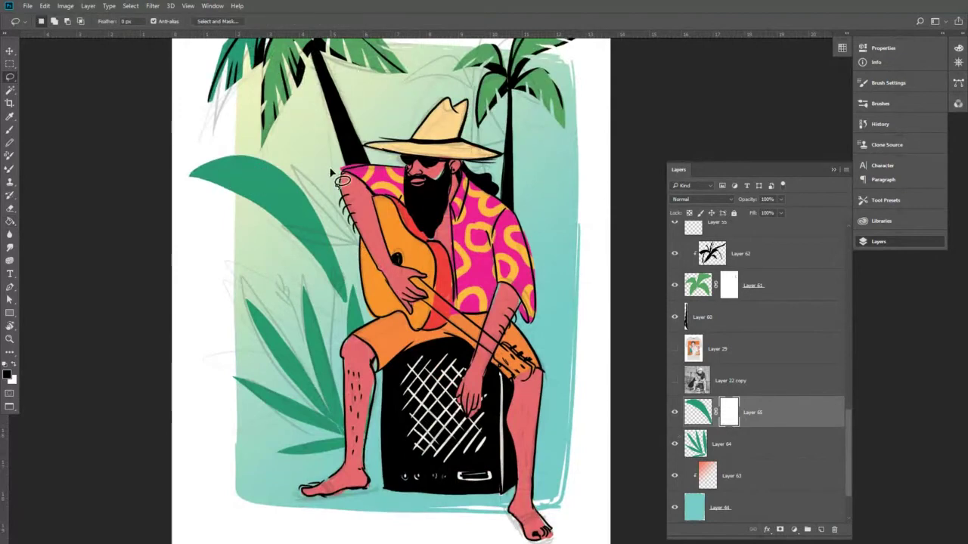
pyautogui.moveTo(212, 162)
pyautogui.mouseDown()
pyautogui.moveTo(270, 162)
pyautogui.moveTo(236, 178)
pyautogui.moveTo(310, 197)
pyautogui.moveTo(340, 223)
pyautogui.moveTo(294, 219)
pyautogui.moveTo(356, 236)
pyautogui.moveTo(335, 270)
pyautogui.moveTo(374, 249)
pyautogui.mouseUp()
pyautogui.press('g')
pyautogui.click(341, 259)
pyautogui.hotkey('ctrl', 'd')
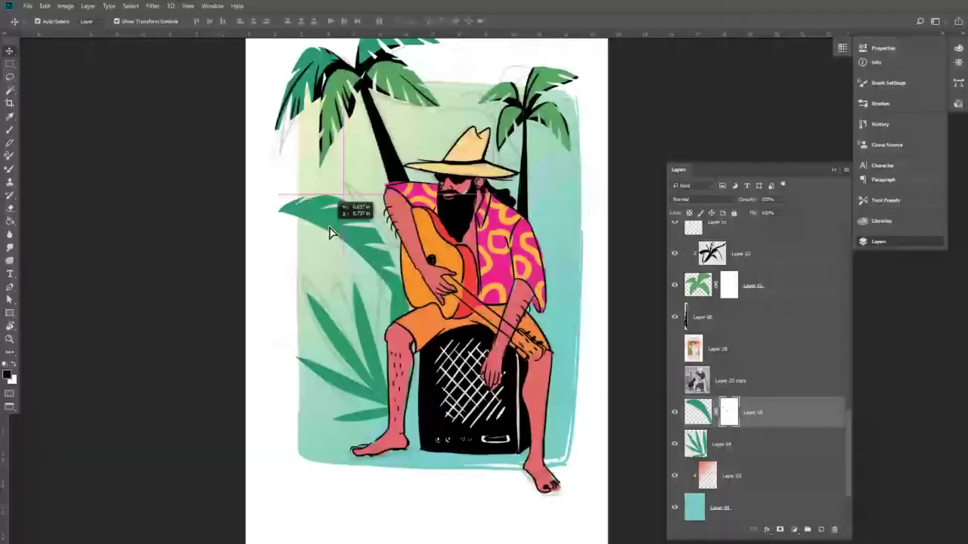
pyautogui.moveTo(328, 227); pyautogui.dragTo(325, 206)
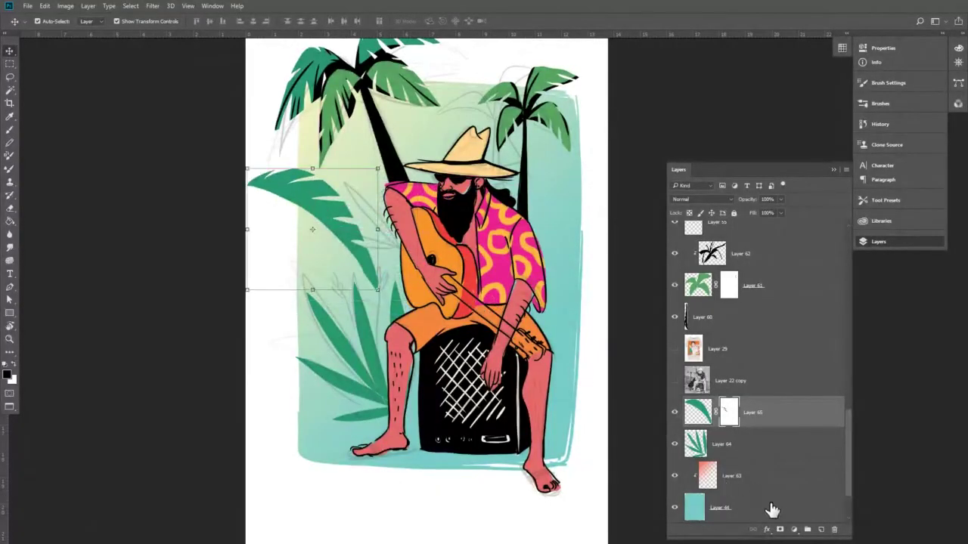
# Add a layer clipped to the curved leaf, lasso the leaf's lower half, fill it with black, and deselect.
pyautogui.click(821, 530)
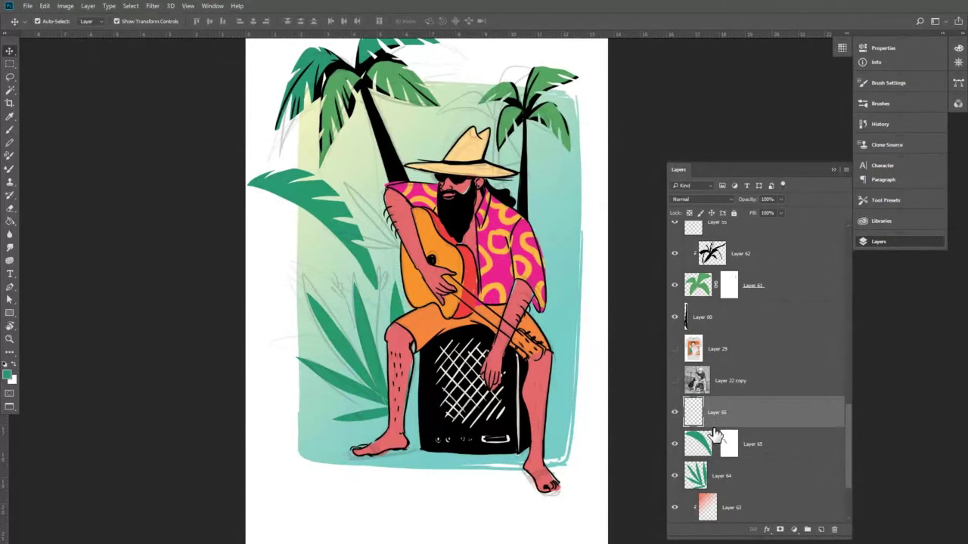
pyautogui.moveTo(711, 427); pyautogui.dragTo(706, 419)
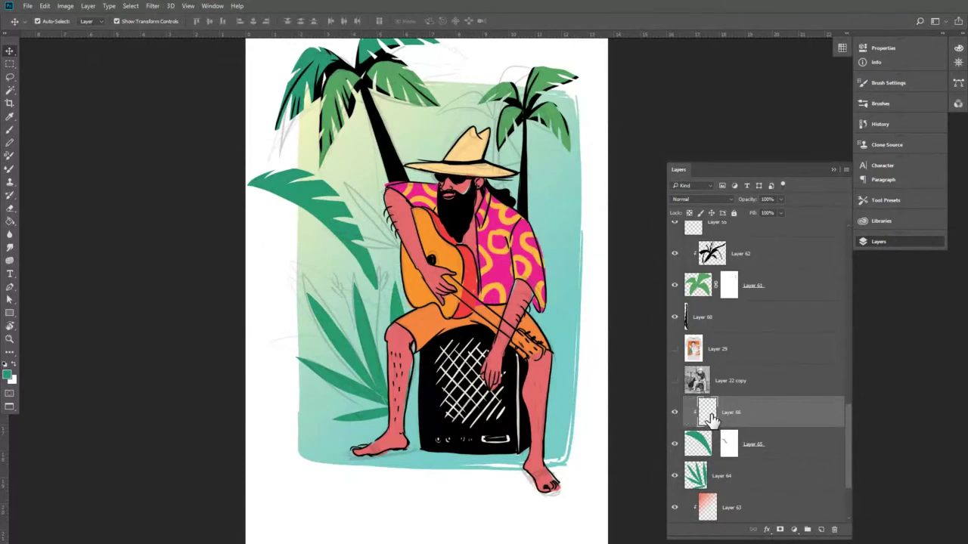
pyautogui.press('l')
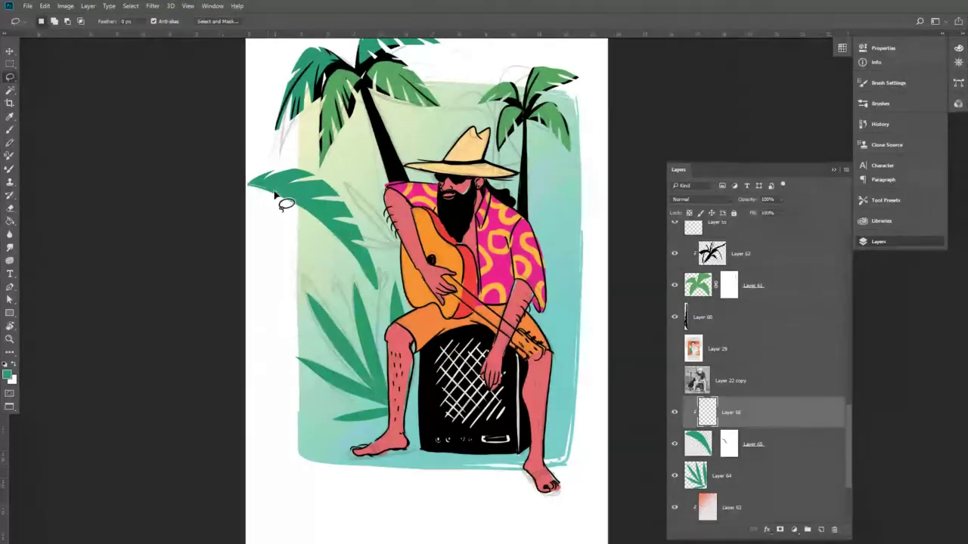
pyautogui.moveTo(343, 185)
pyautogui.mouseDown()
pyautogui.moveTo(388, 270)
pyautogui.moveTo(384, 298)
pyautogui.moveTo(250, 191)
pyautogui.mouseUp()
pyautogui.press('g')
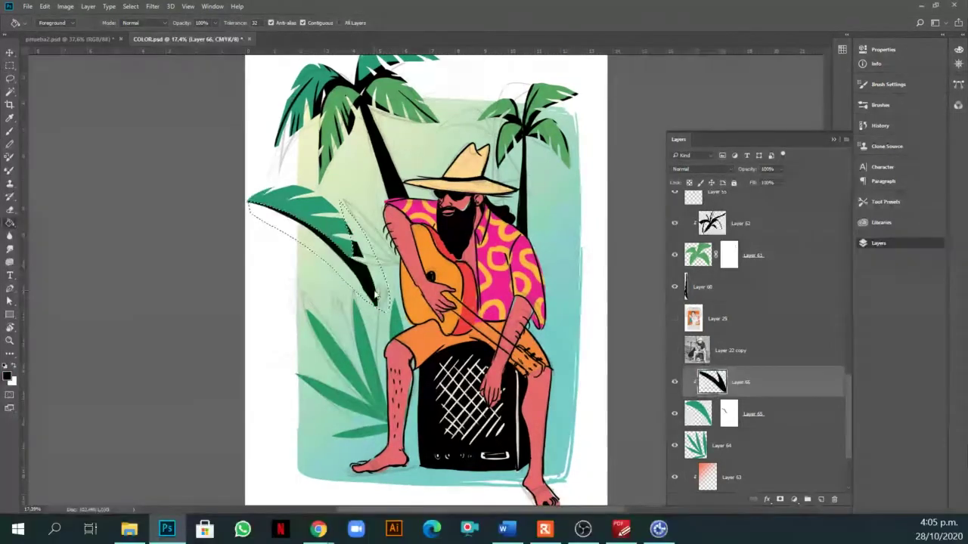
pyautogui.click(333, 235)
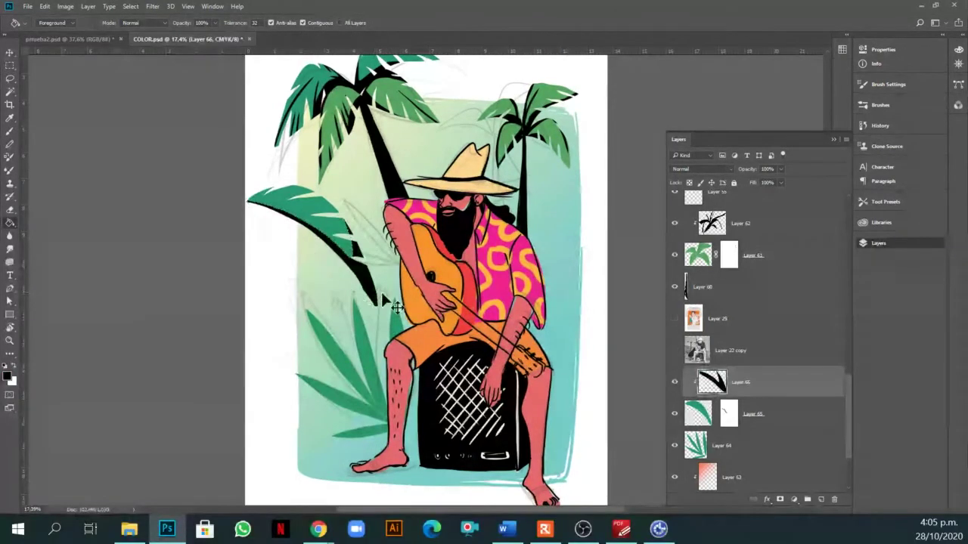
# Group the curved leaf with its black shading layer and try moving the group closer to the guitarist with Free Transform.
pyautogui.keyDown('shift'); pyautogui.click(751, 421); pyautogui.keyUp('shift')
pyautogui.hotkey('ctrl', 'g')
pyautogui.hotkey('ctrl', 't')
pyautogui.moveTo(341, 262); pyautogui.dragTo(406, 310)
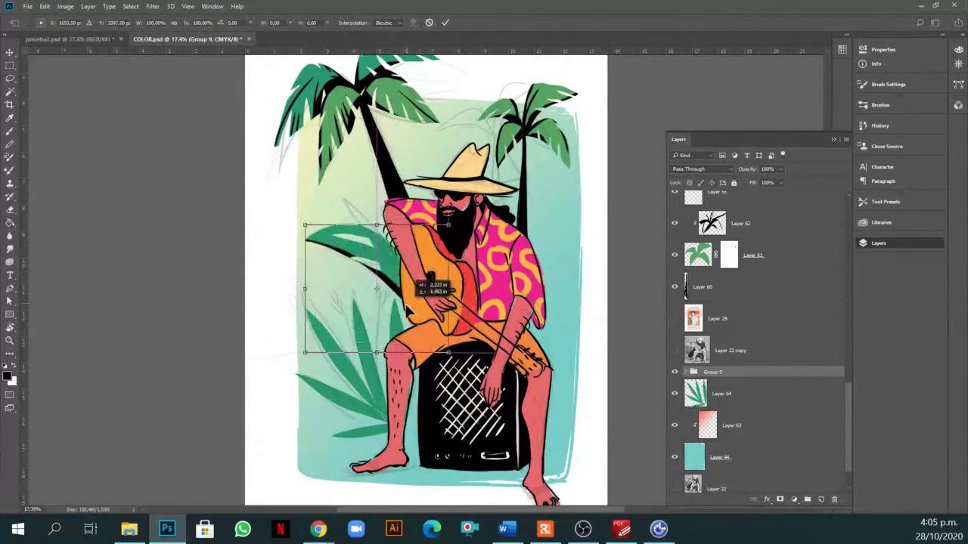
pyautogui.hotkey('ctrl', 'z')
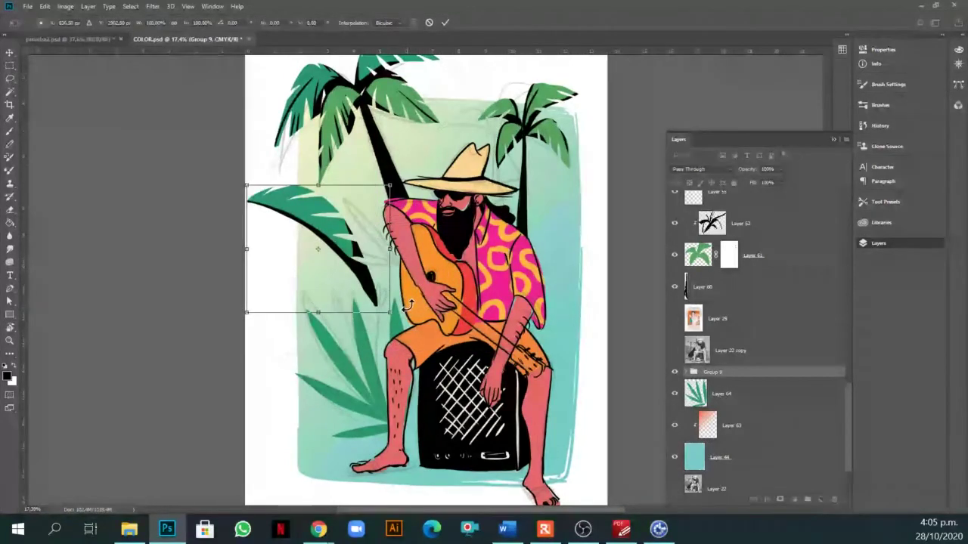
# Move the palm leaf group (Group 9) inward and slightly down so its stem tucks behind the guitar.
pyautogui.press('Return')
pyautogui.click(686, 372)
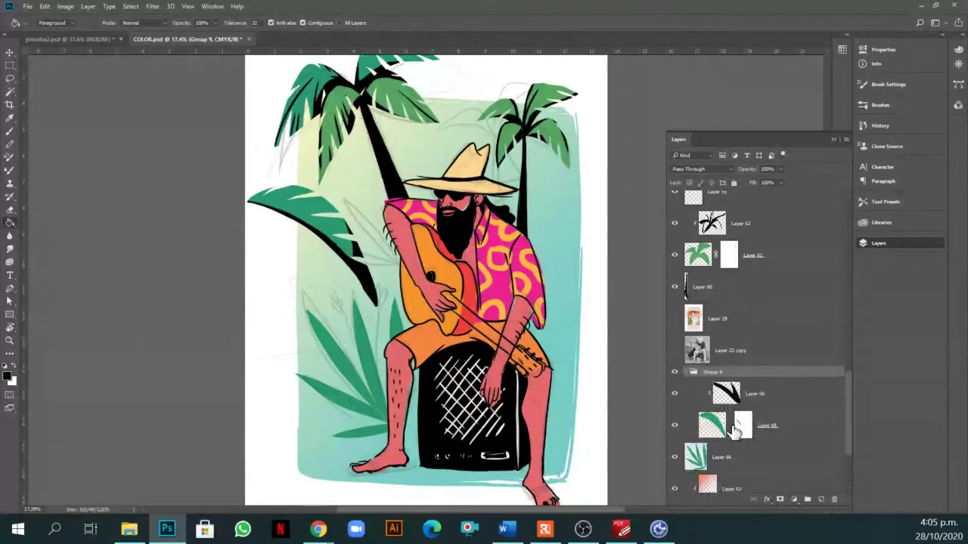
pyautogui.click(689, 375)
pyautogui.hotkey('ctrl', 't')
pyautogui.moveTo(387, 301)
pyautogui.mouseDown()
pyautogui.moveTo(412, 319)
pyautogui.moveTo(418, 338)
pyautogui.moveTo(408, 313)
pyautogui.mouseUp()
pyautogui.press('Return')
# Duplicate the palm leaf group and convert the copy to a smart object.
pyautogui.hotkey('ctrl', 'j')
pyautogui.hotkey('ctrl', 't')
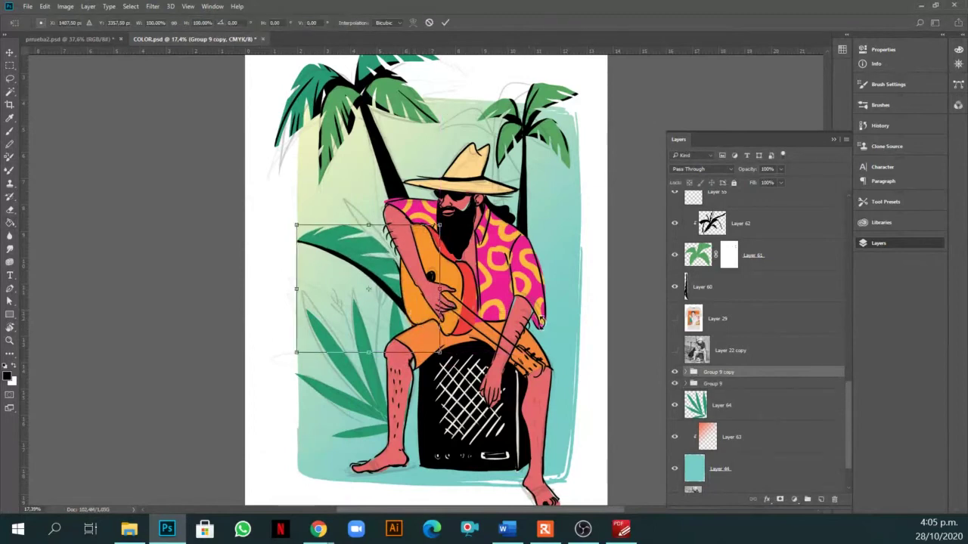
pyautogui.press('Return')
pyautogui.rightClick(756, 372)
pyautogui.click(796, 153)
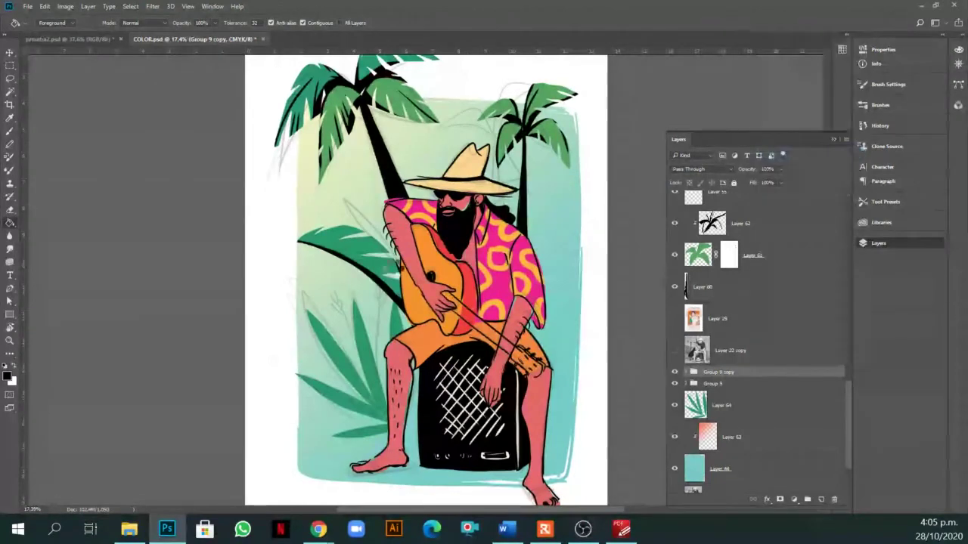
# Scale the leaf copy to about 71%, rotate it about -35° and place it just below the original leaf.
pyautogui.press('v')
pyautogui.hotkey('ctrl', 't')
pyautogui.rightClick(373, 246)
pyautogui.click(388, 287)
pyautogui.moveTo(438, 240); pyautogui.dragTo(402, 287)
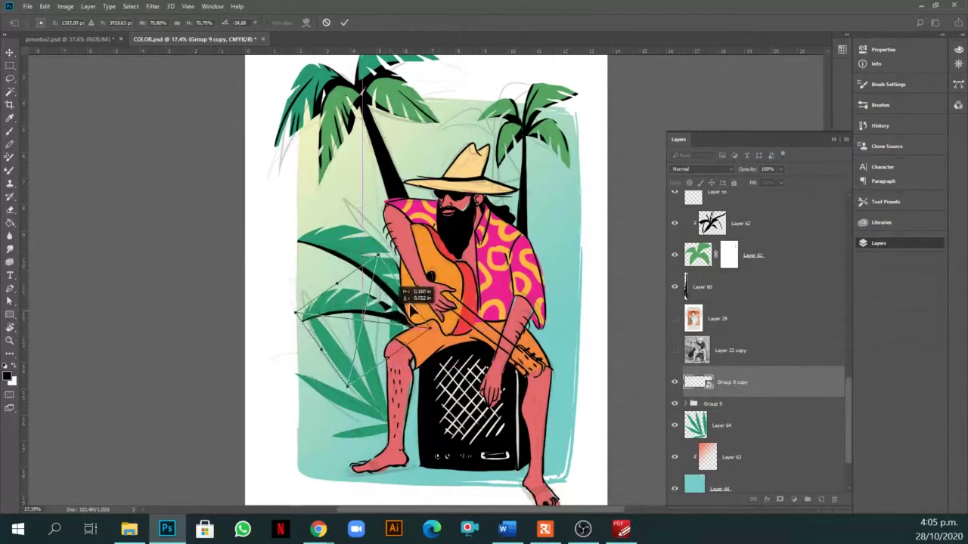
pyautogui.press('Return')
pyautogui.scroll(-1, 558, 352)
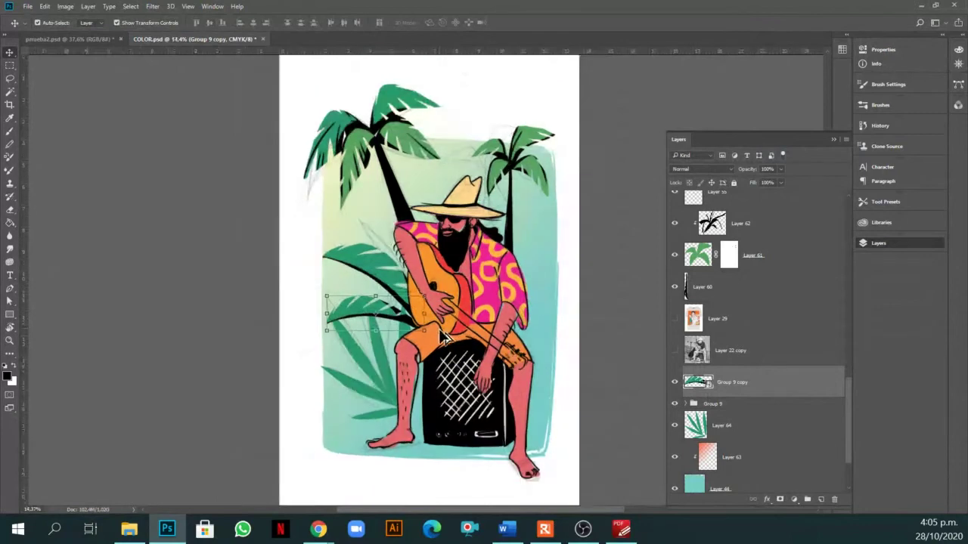
# Move the spiky leaf cluster beside the man's leg slightly down and toward the leg, and save the document.
pyautogui.click(493, 400)
pyautogui.moveTo(388, 384)
pyautogui.mouseDown()
pyautogui.moveTo(395, 414)
pyautogui.moveTo(395, 393)
pyautogui.mouseUp()
pyautogui.scroll(-2, 510, 257)
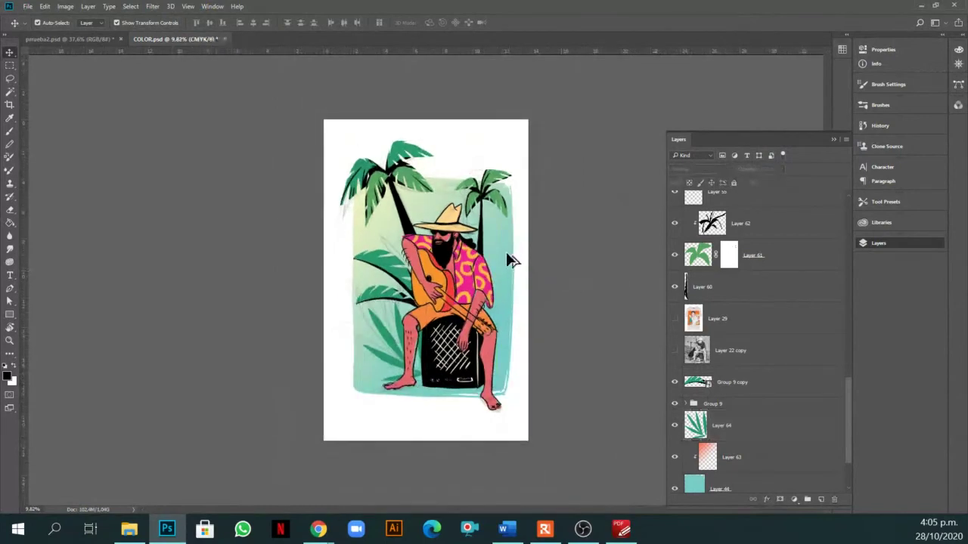
pyautogui.scroll(2, 509, 255)
pyautogui.scroll(2, 470, 203)
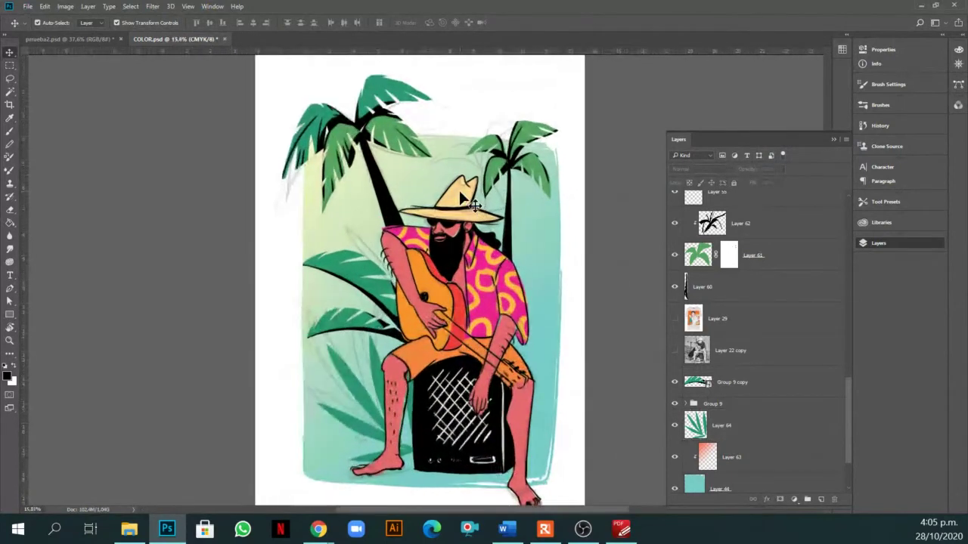
pyautogui.scroll(-1, 470, 227)
pyautogui.scroll(1, 518, 291)
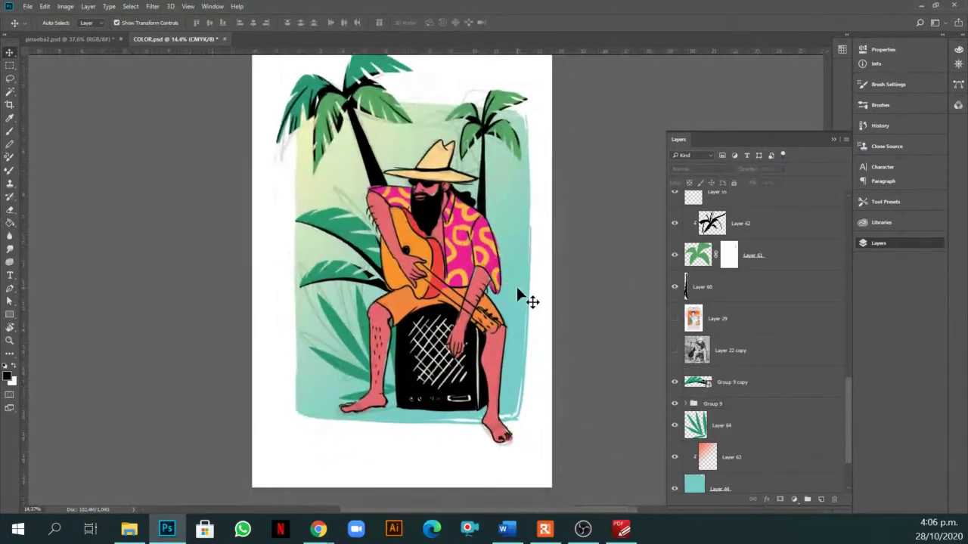
pyautogui.hotkey('ctrl', 's')
# Touch up the skin layer (Layer 36) with the Brush, using the skin colour sampled from the forearm.
pyautogui.scroll(1, 498, 266)
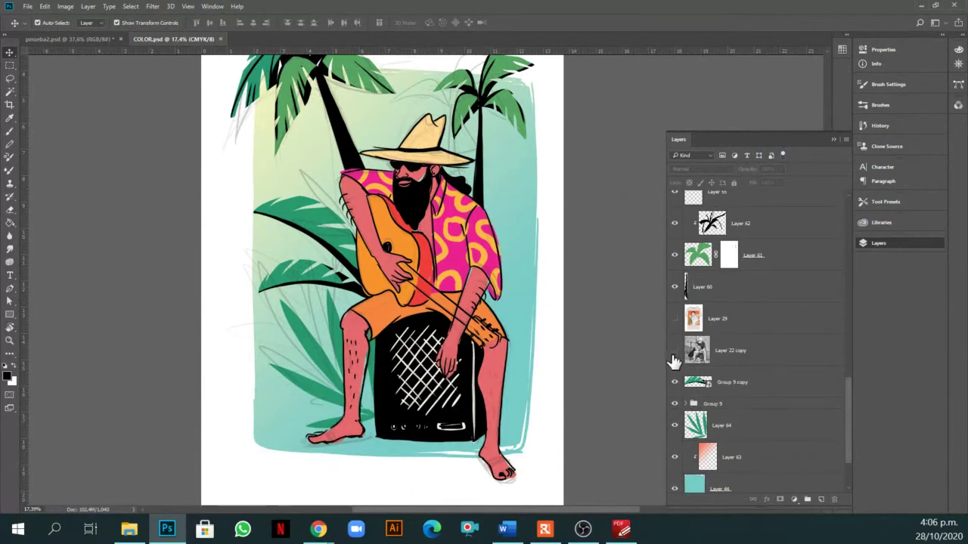
pyautogui.scroll(1, 509, 312)
pyautogui.click(510, 313)
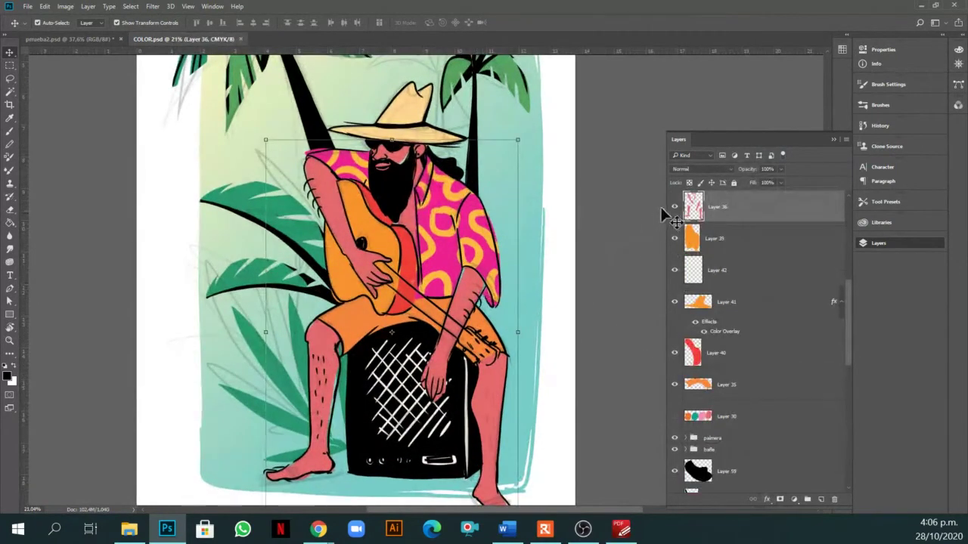
pyautogui.press('b')
pyautogui.keyDown('alt'); pyautogui.click(468, 278); pyautogui.keyUp('alt')
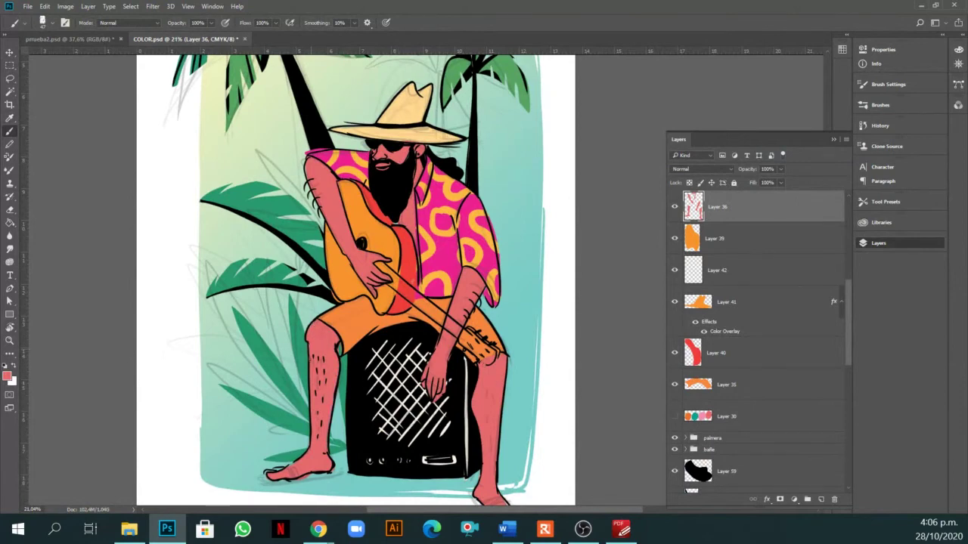
# Add a new empty layer directly above the background's gradient layer (Layer 63).
pyautogui.scroll(-2, 460, 220)
pyautogui.press('v')
pyautogui.click(567, 274)
pyautogui.click(391, 127)
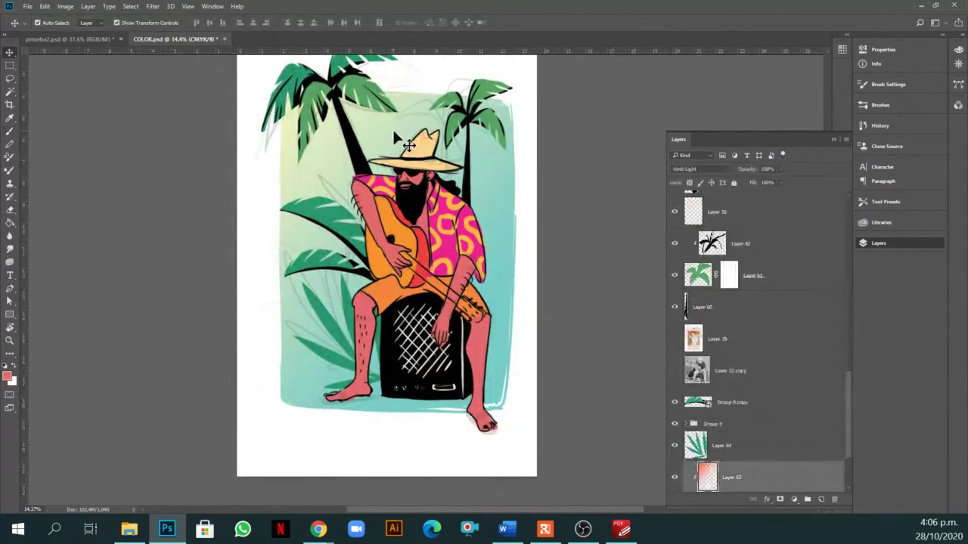
pyautogui.click(821, 500)
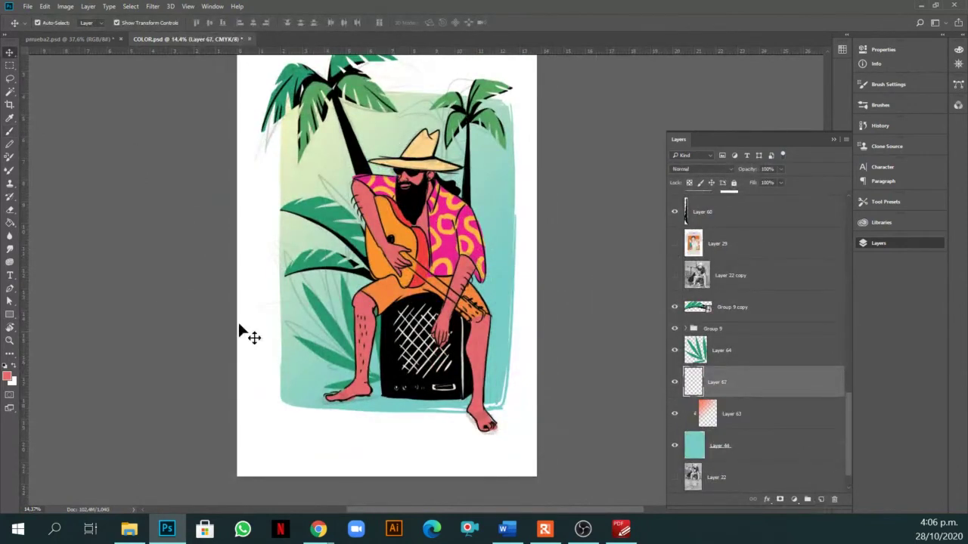
# Sample the straw hat's pale yellow as the foreground colour for a new shape.
pyautogui.click(10, 316)
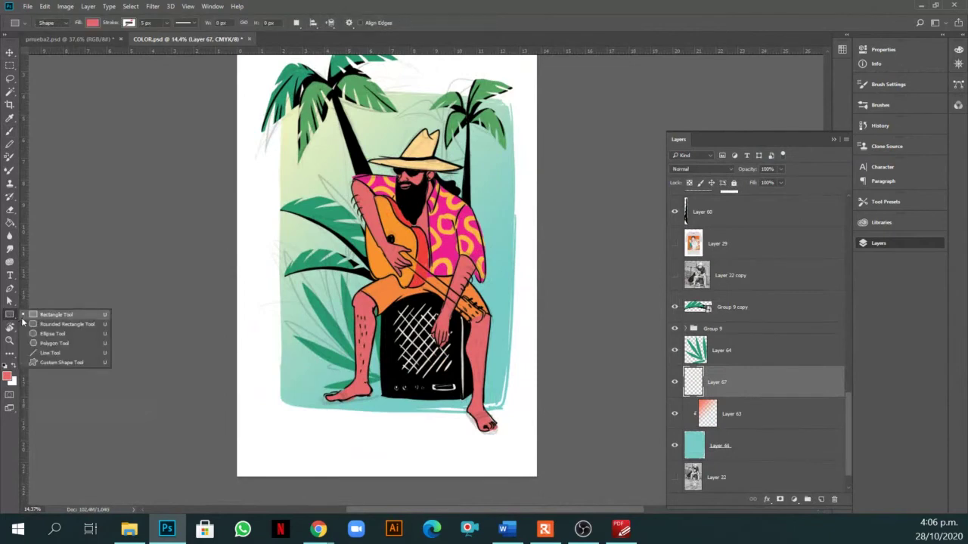
pyautogui.click(79, 318)
pyautogui.press('i')
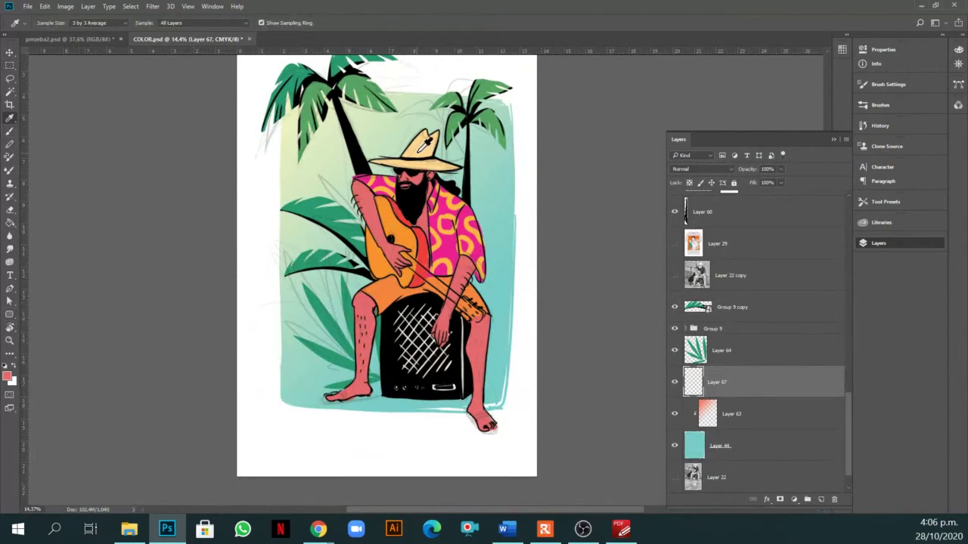
pyautogui.scroll(2, 432, 136)
pyautogui.click(416, 143)
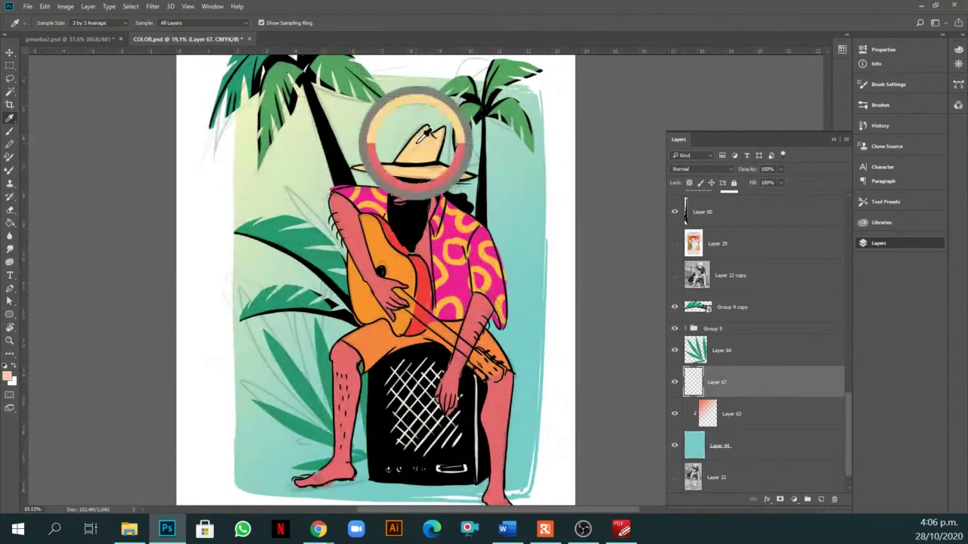
# Draw a circle about 1043 px wide with the Ellipse tool behind the large palm tree as a sun.
pyautogui.click(9, 316)
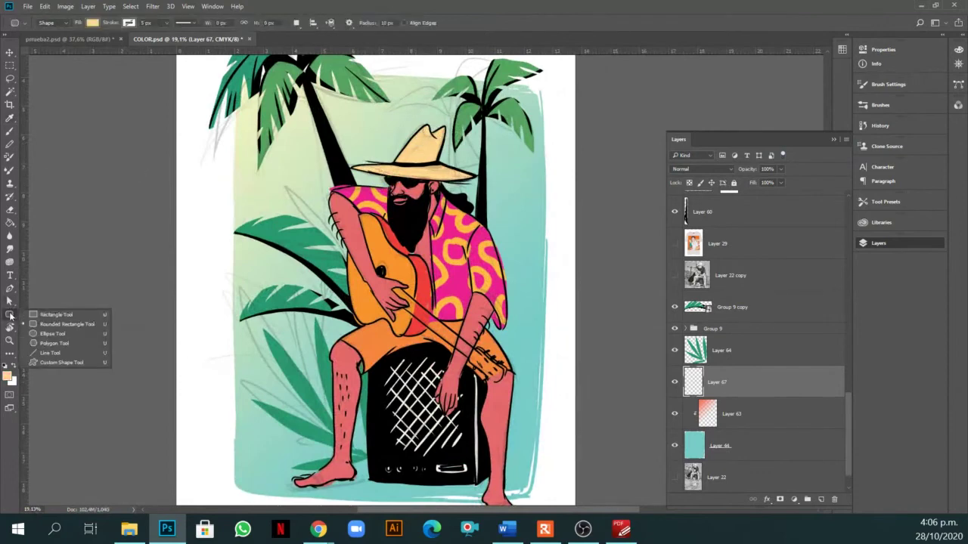
pyautogui.click(47, 333)
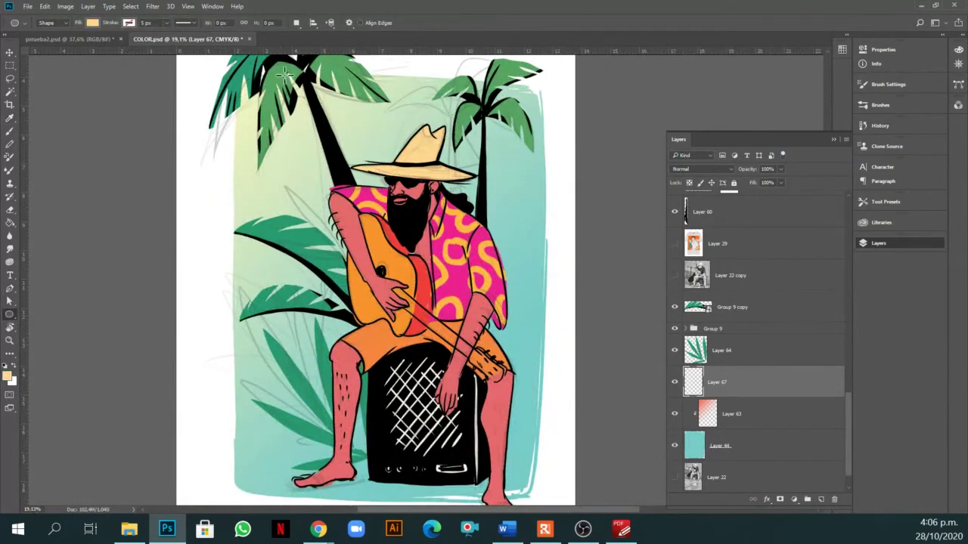
pyautogui.scroll(-1, 279, 76)
pyautogui.moveTo(280, 75)
pyautogui.mouseDown()
pyautogui.moveTo(370, 175)
pyautogui.moveTo(361, 162)
pyautogui.mouseUp()
pyautogui.scroll(-2, 489, 226)
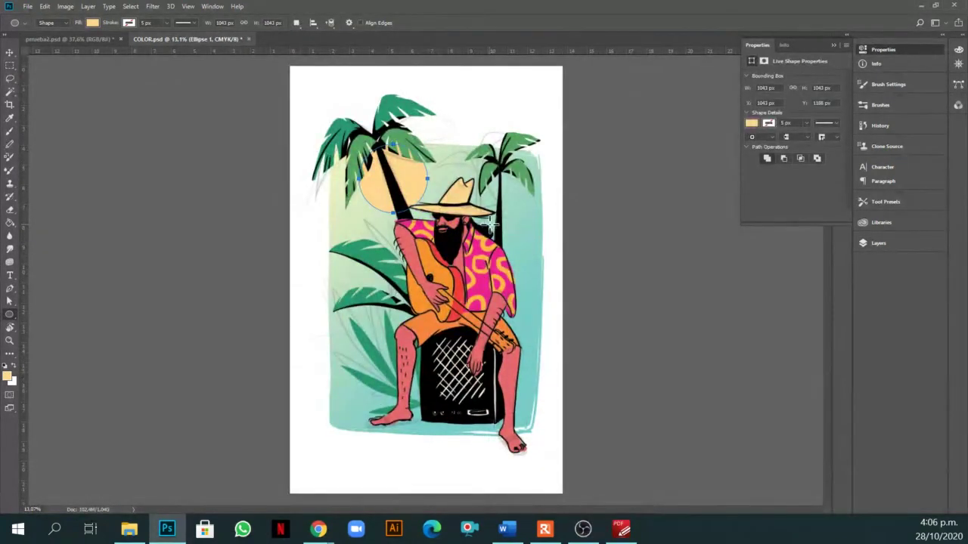
pyautogui.press('v')
pyautogui.click(610, 244)
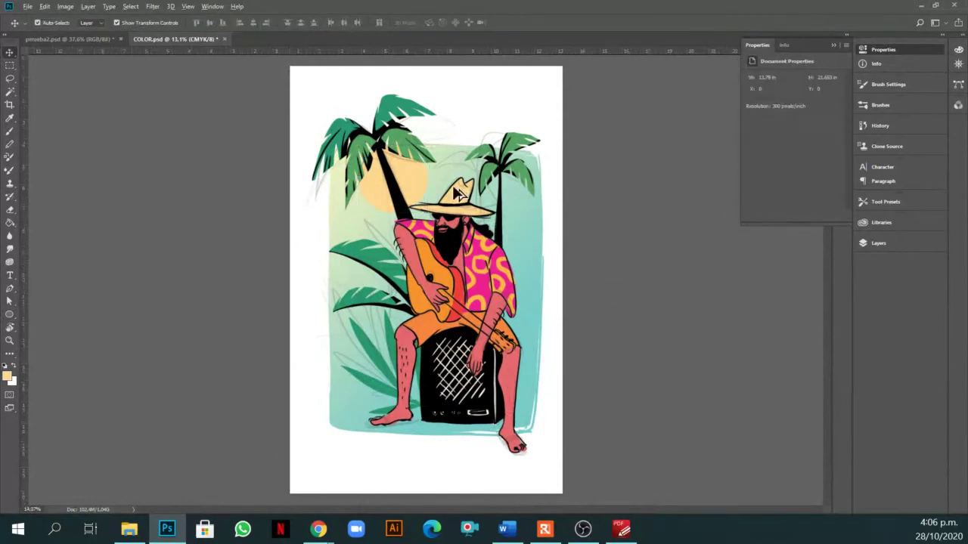
# Scale the sun circle down to about 433 px and place it between the large palm's trunk and the hat.
pyautogui.scroll(2, 454, 129)
pyautogui.moveTo(416, 178)
pyautogui.mouseDown()
pyautogui.moveTo(408, 157)
pyautogui.moveTo(430, 136)
pyautogui.moveTo(388, 134)
pyautogui.moveTo(472, 136)
pyautogui.moveTo(431, 181)
pyautogui.mouseUp()
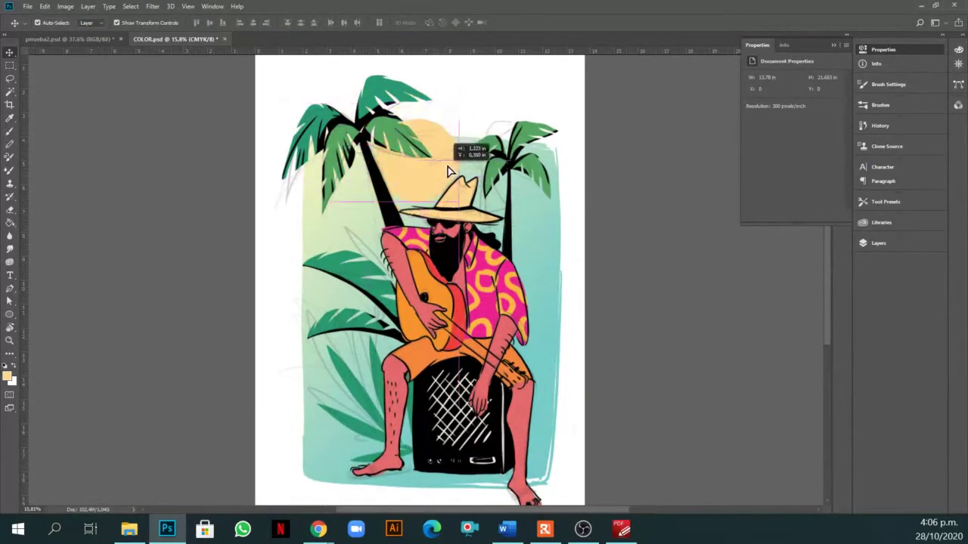
pyautogui.hotkey('ctrl', 't')
pyautogui.moveTo(463, 106); pyautogui.dragTo(431, 152)
pyautogui.moveTo(413, 187); pyautogui.dragTo(423, 155)
pyautogui.press('Return')
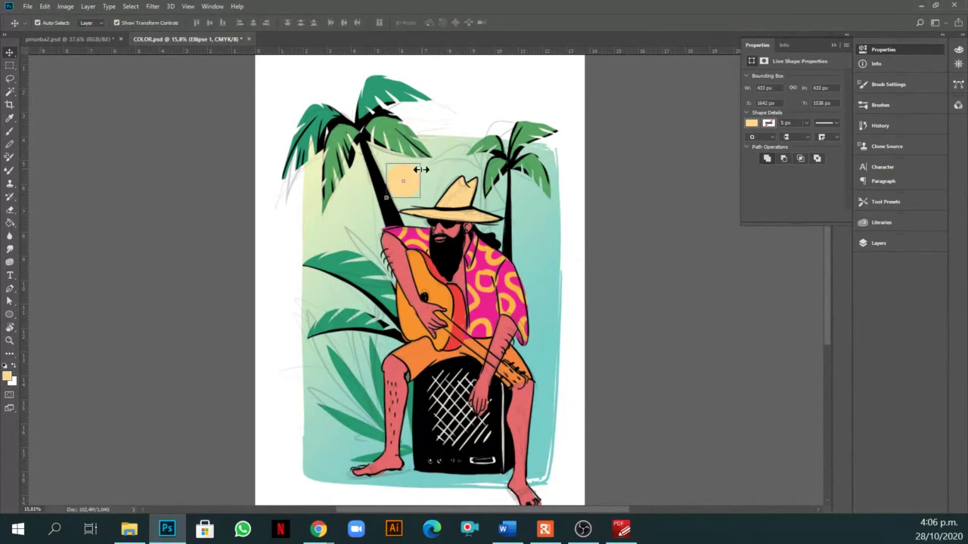
# Choose a paler cream colour and apply it as the sun circle's fill.
pyautogui.scroll(2, 419, 221)
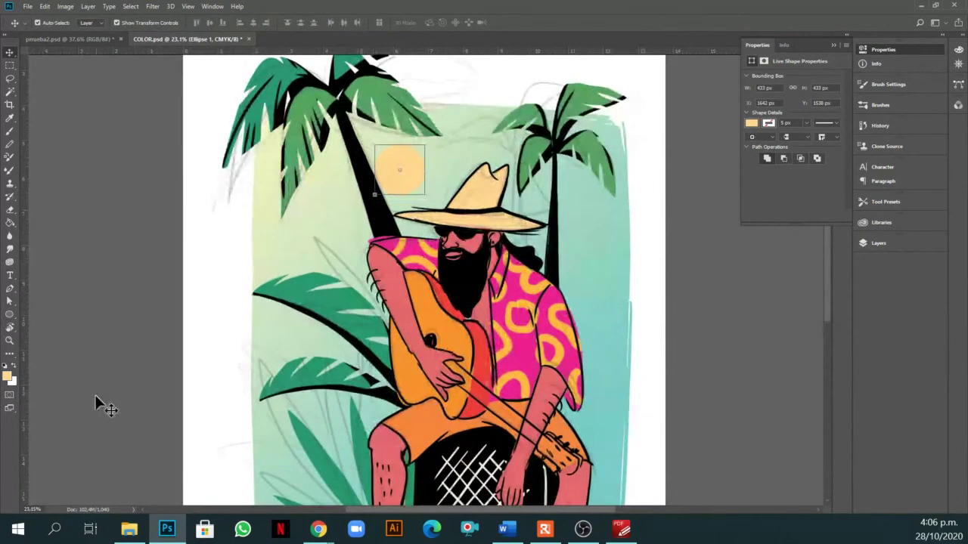
pyautogui.click(7, 375)
pyautogui.moveTo(644, 128); pyautogui.dragTo(625, 127)
pyautogui.click(834, 123)
pyautogui.press('p')
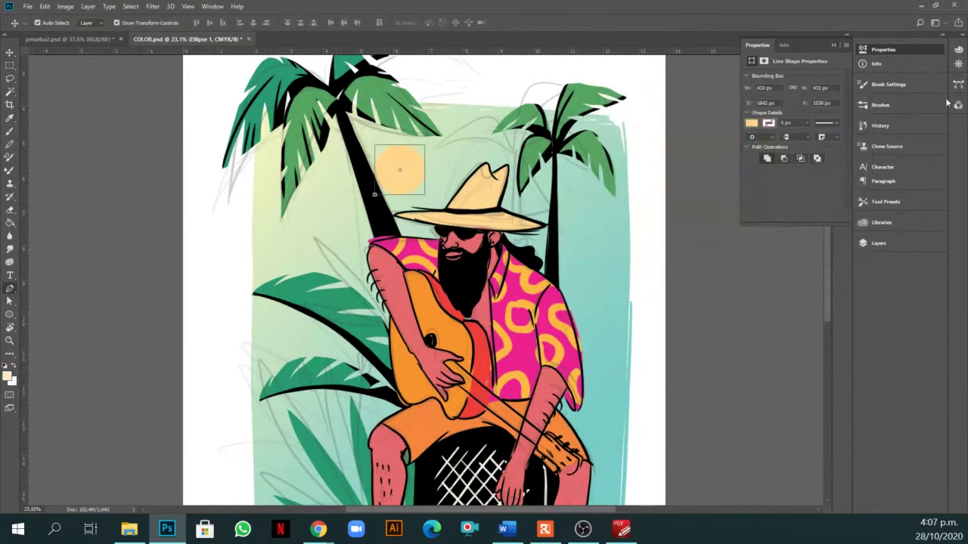
pyautogui.click(65, 6)
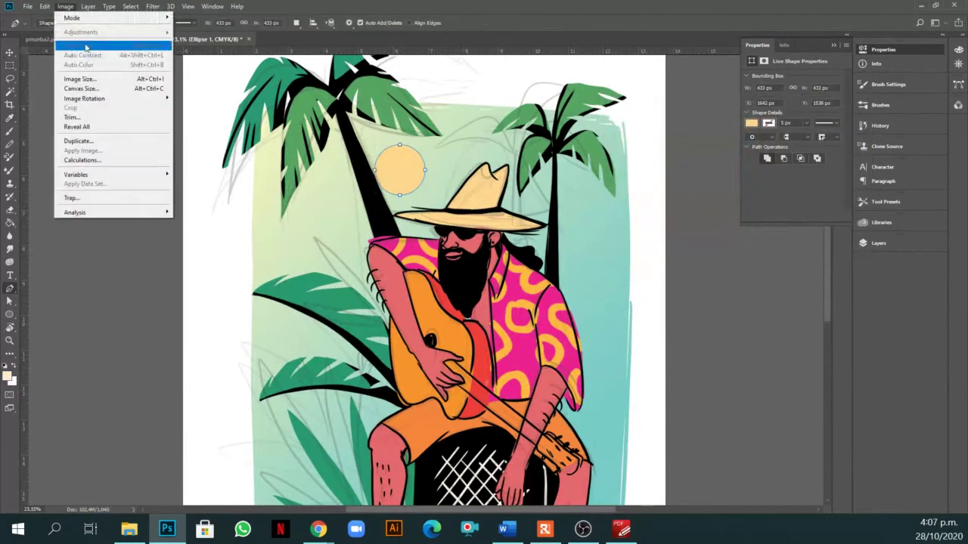
pyautogui.click(417, 177)
pyautogui.click(92, 21)
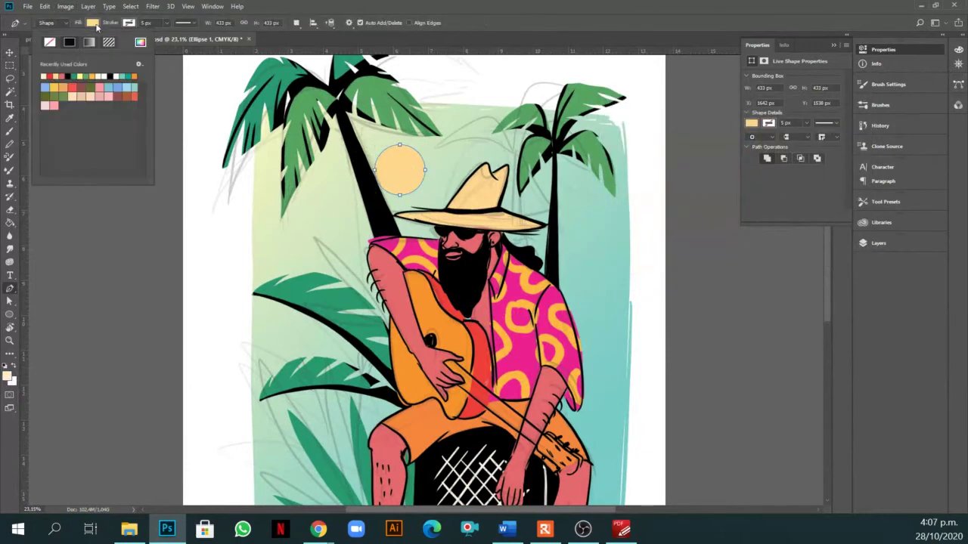
pyautogui.click(53, 67)
# Move the sun circle slightly away from the large palm's trunk toward the hat, and deselect it.
pyautogui.press('b')
pyautogui.hotkey('ctrl', 't')
pyautogui.moveTo(410, 165)
pyautogui.mouseDown()
pyautogui.moveTo(404, 177)
pyautogui.moveTo(417, 175)
pyautogui.mouseUp()
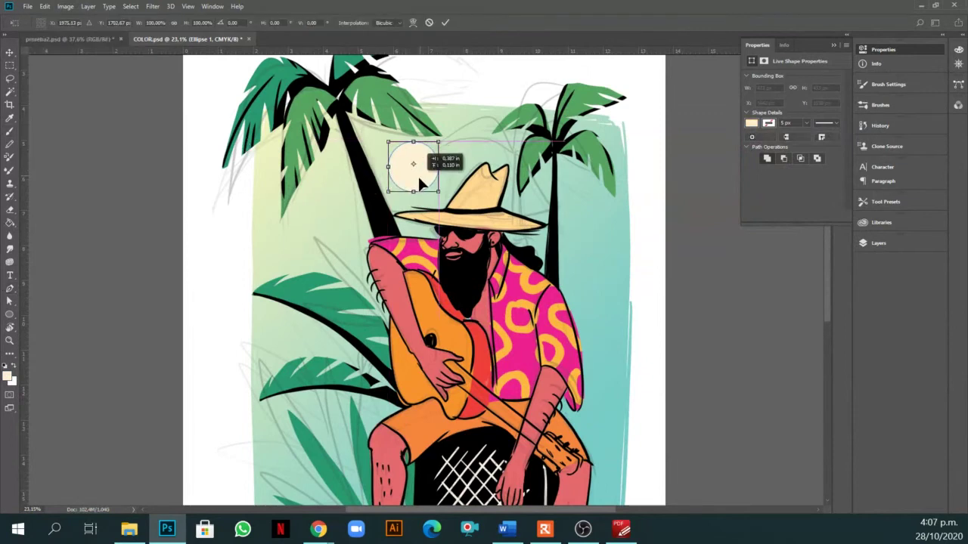
pyautogui.press('Return')
pyautogui.scroll(-1, 394, 178)
pyautogui.hotkey('ctrl', '-')
pyautogui.click(615, 244)
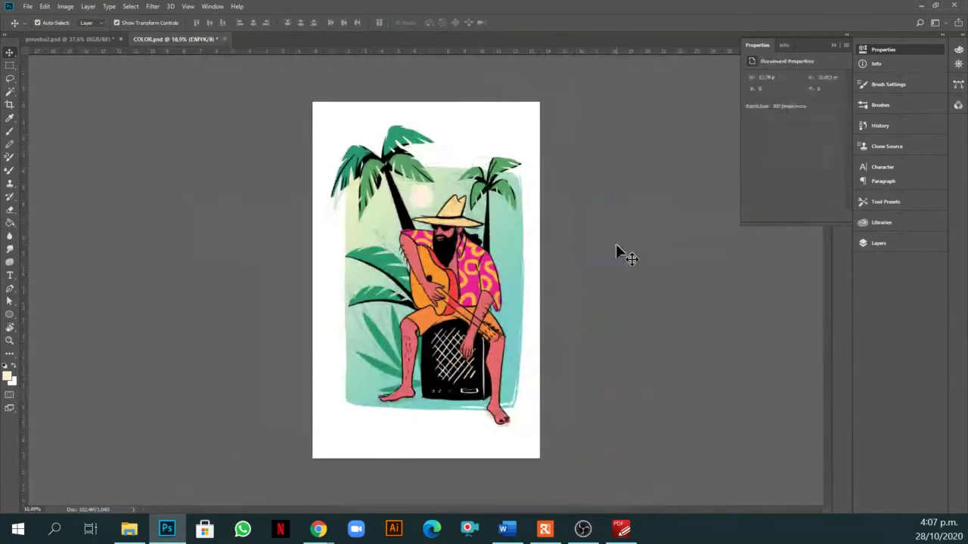
pyautogui.hotkey('ctrl', '0')
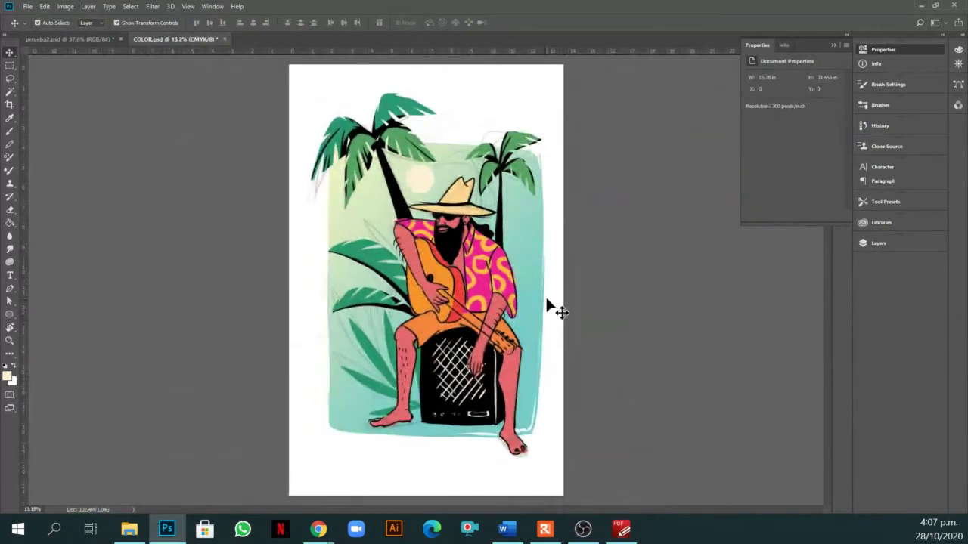
# Draw a yellow-filled Pen shape about 425 by 375 px, rock-like, above the skin layer, beneath the small palm's outer frond.
pyautogui.click(871, 243)
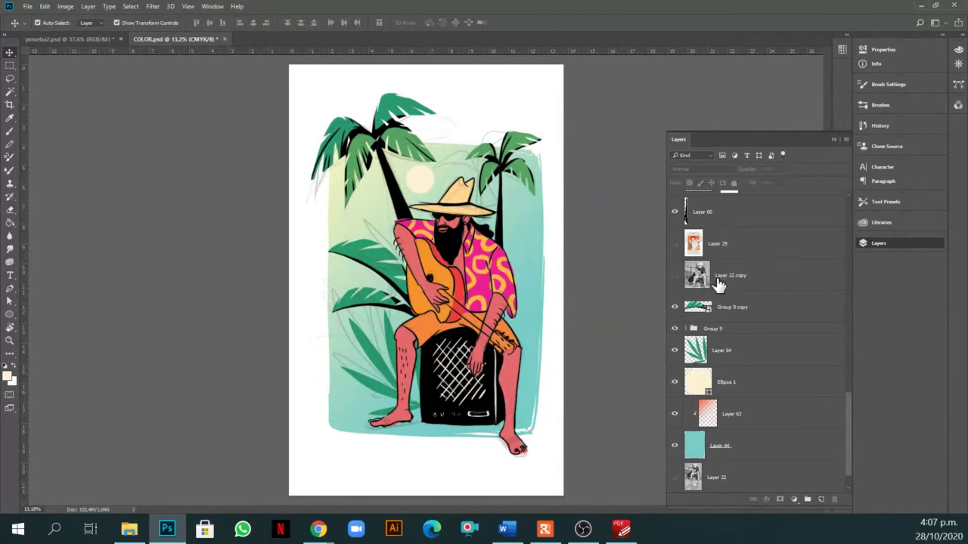
pyautogui.scroll(2, 513, 336)
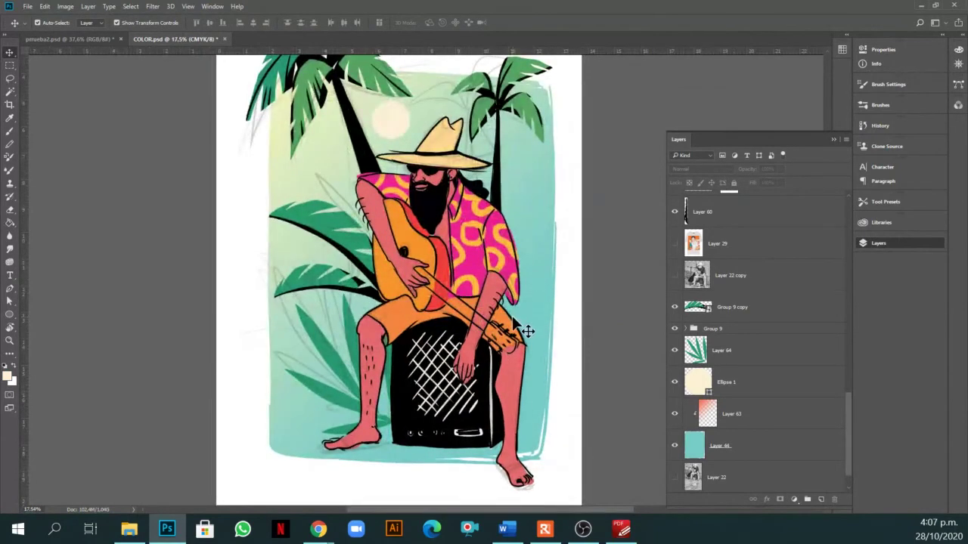
pyautogui.click(494, 287)
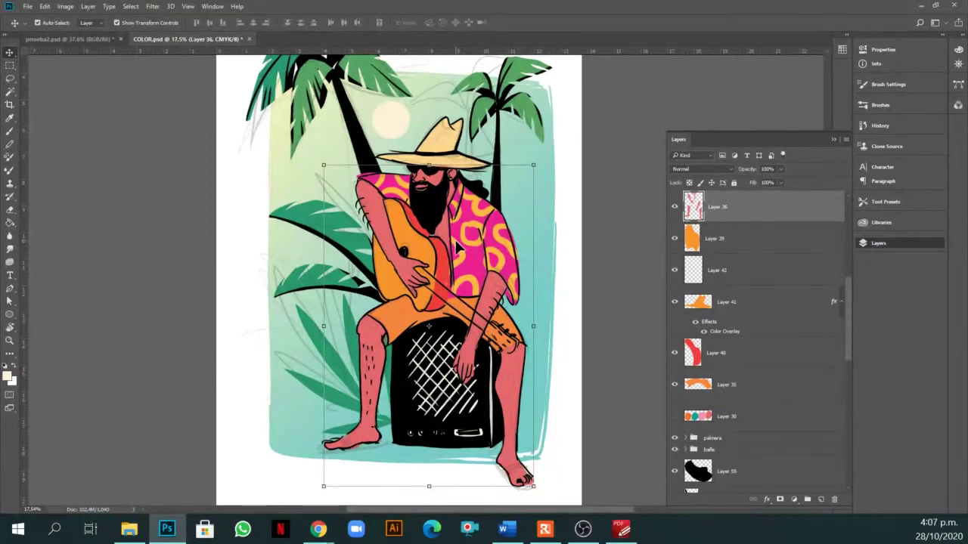
pyautogui.press('p')
pyautogui.scroll(2, 548, 196)
pyautogui.scroll(2, 548, 195)
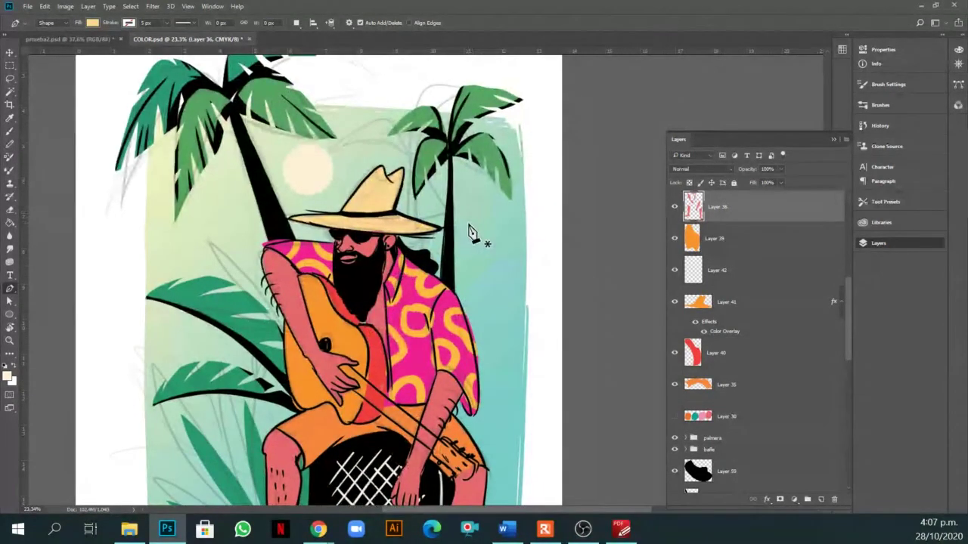
pyautogui.click(468, 223)
pyautogui.click(495, 180)
pyautogui.click(517, 186)
pyautogui.click(517, 228)
pyautogui.click(501, 233)
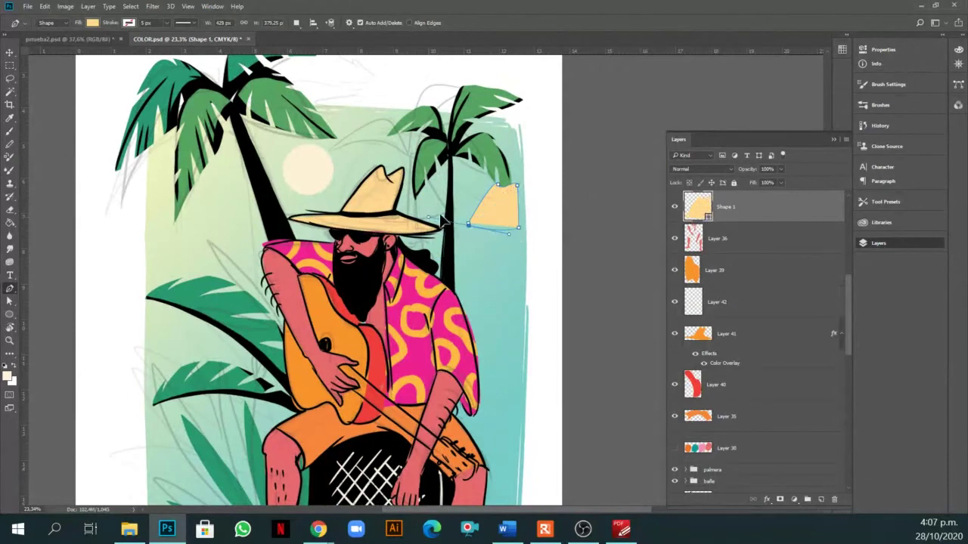
pyautogui.press('v')
pyautogui.click(579, 236)
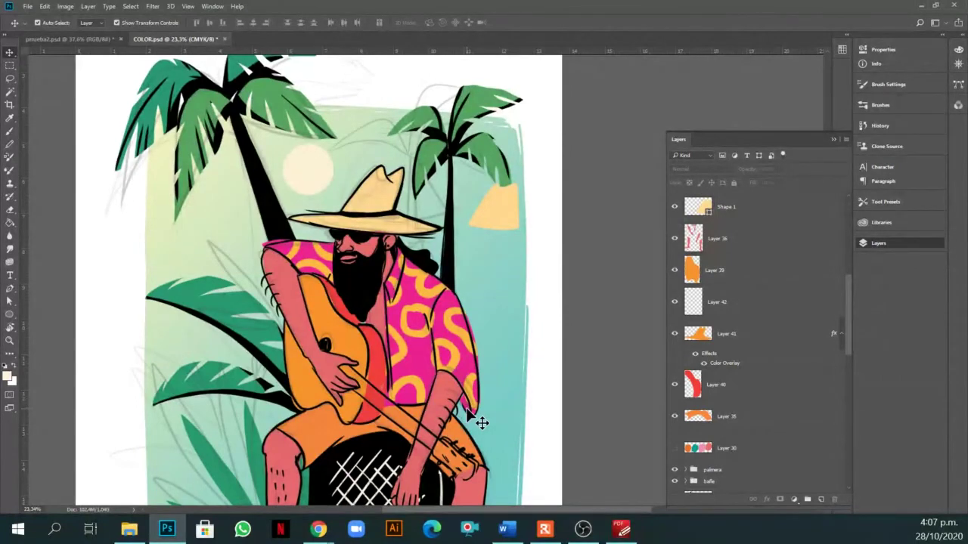
# Delete the yellow rock-like shape beneath the small palm's outer frond.
pyautogui.click(724, 210)
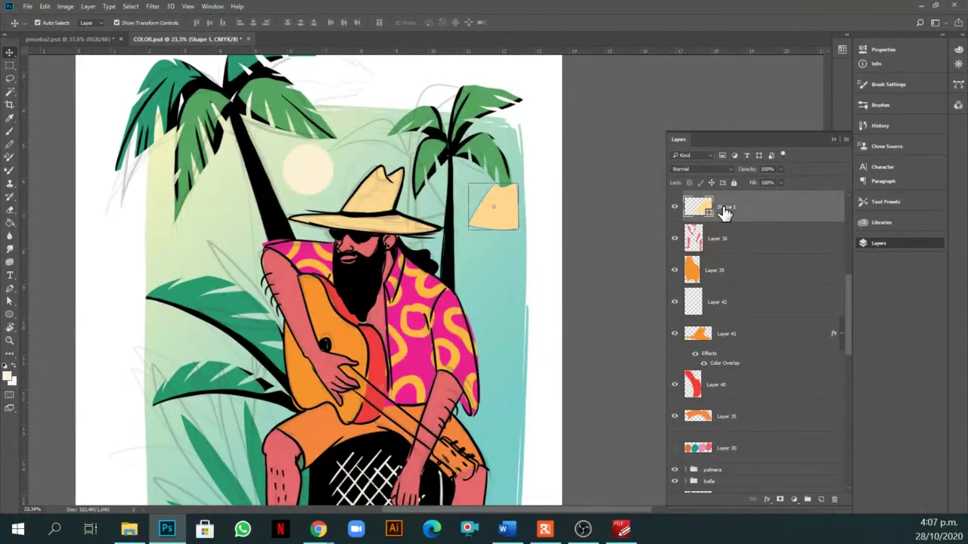
pyautogui.press('Delete')
pyautogui.scroll(-2, 489, 198)
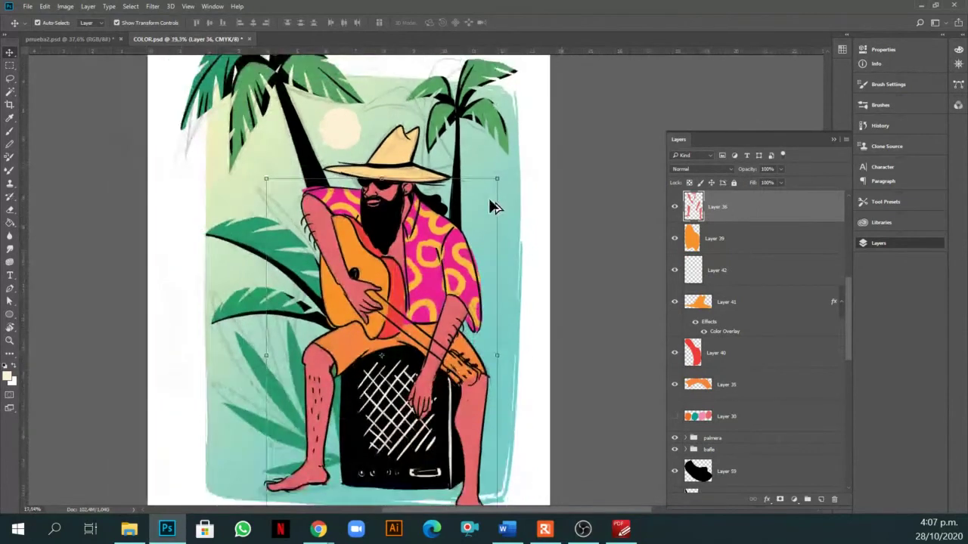
pyautogui.scroll(-1, 489, 198)
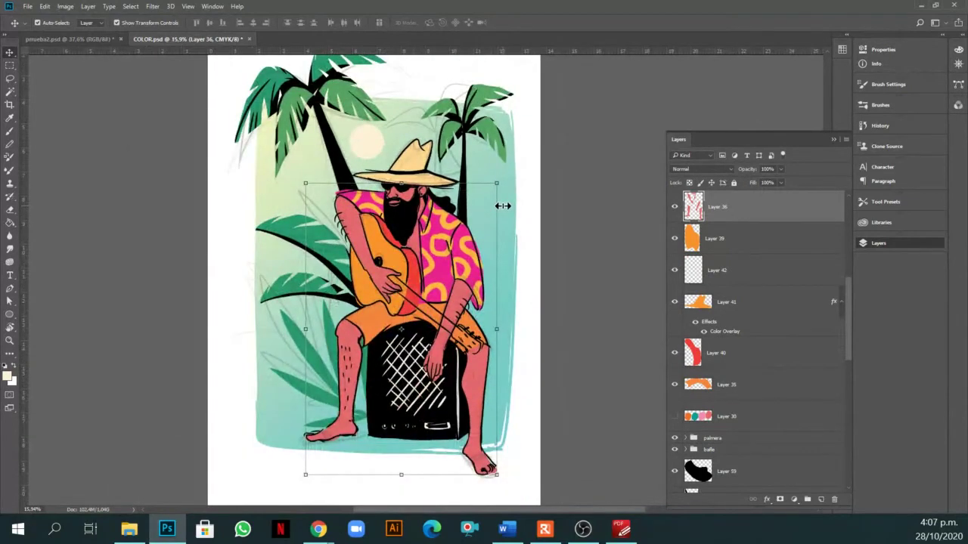
pyautogui.scroll(2, 496, 378)
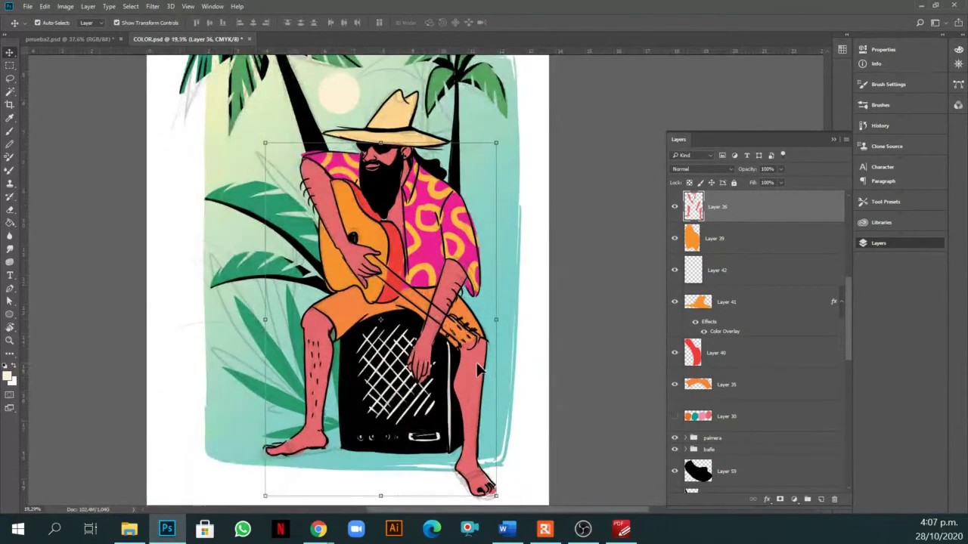
# Add a new layer clipped to the skin layer and set the foreground colour to light peach, ffac8c.
pyautogui.click(821, 499)
pyautogui.keyDown('alt'); pyautogui.click(713, 223); pyautogui.keyUp('alt')
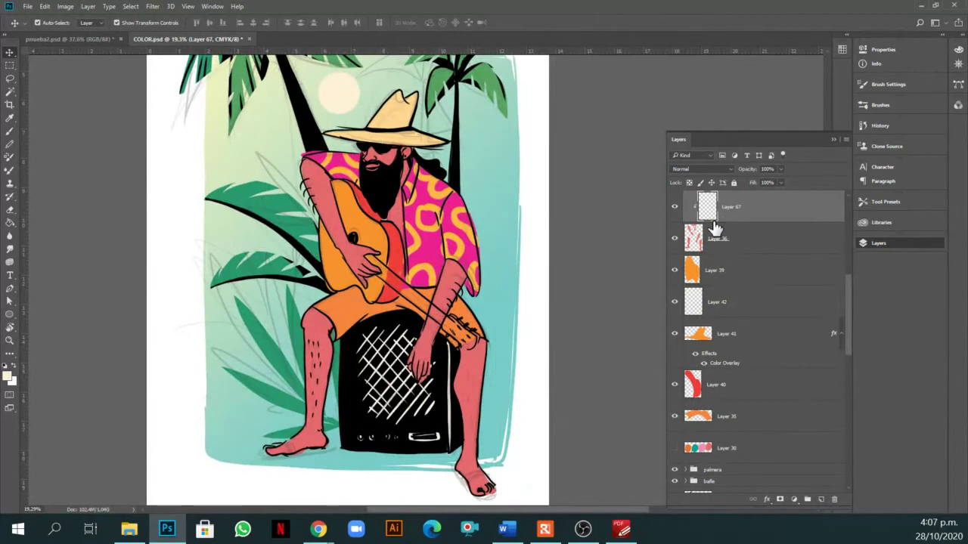
pyautogui.press('i')
pyautogui.click(475, 375)
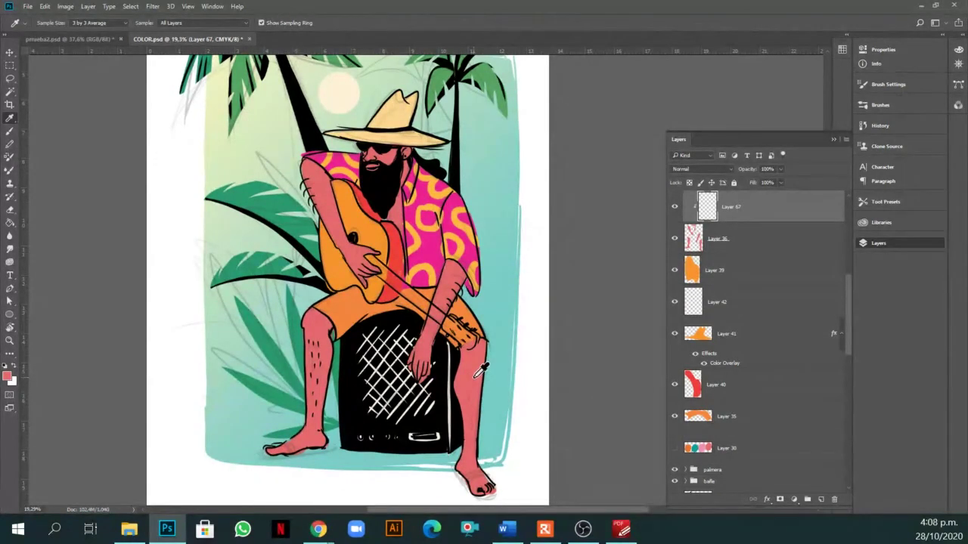
pyautogui.click(9, 376)
pyautogui.click(665, 125)
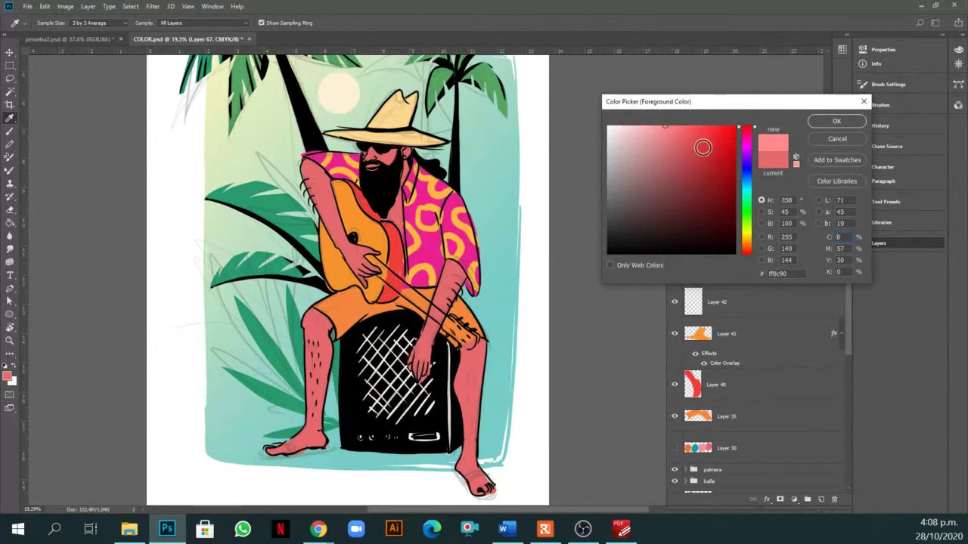
pyautogui.moveTo(745, 241); pyautogui.dragTo(742, 253)
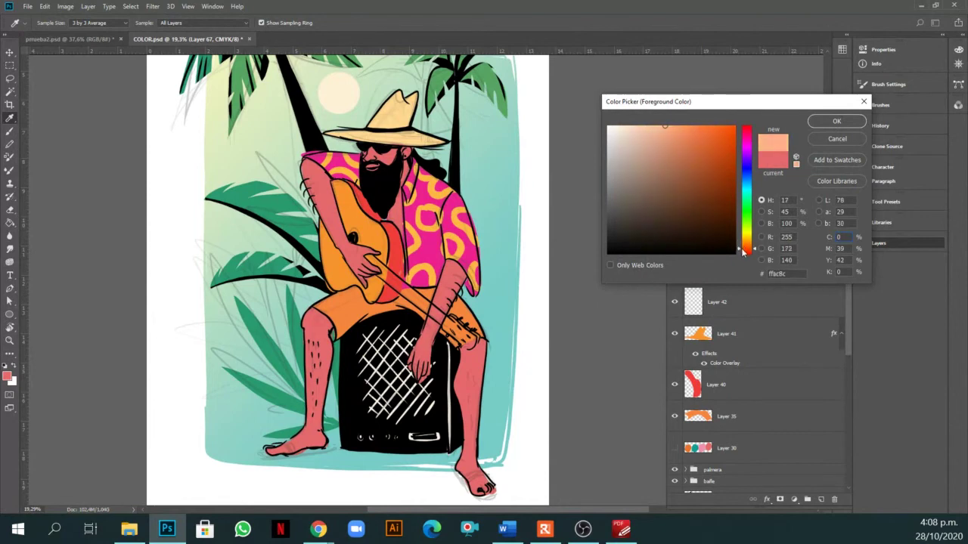
pyautogui.click(824, 122)
# Paint peach highlights along the guitarist's lowered forearm with the line parole brush.
pyautogui.press('b')
pyautogui.rightClick(441, 256)
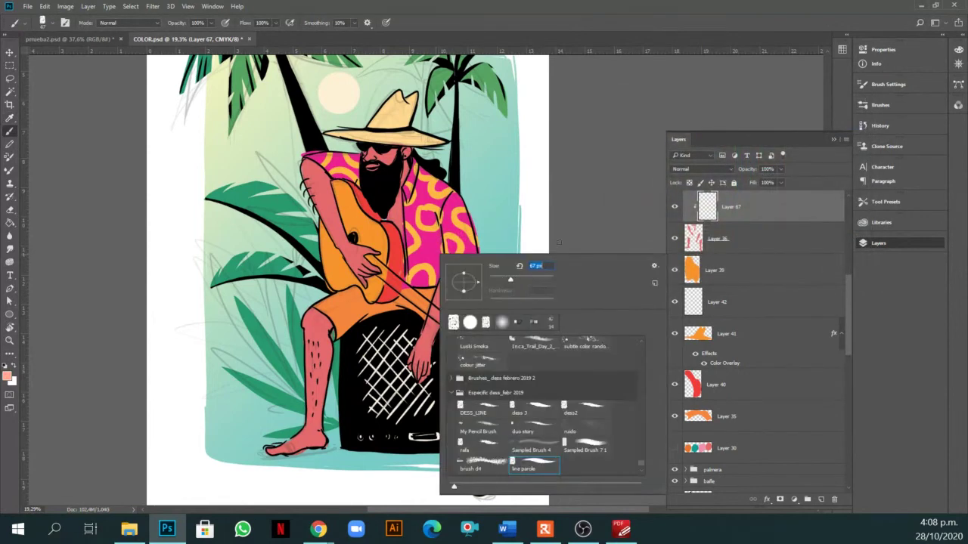
pyautogui.press('Escape')
pyautogui.press('z')
pyautogui.click(482, 298)
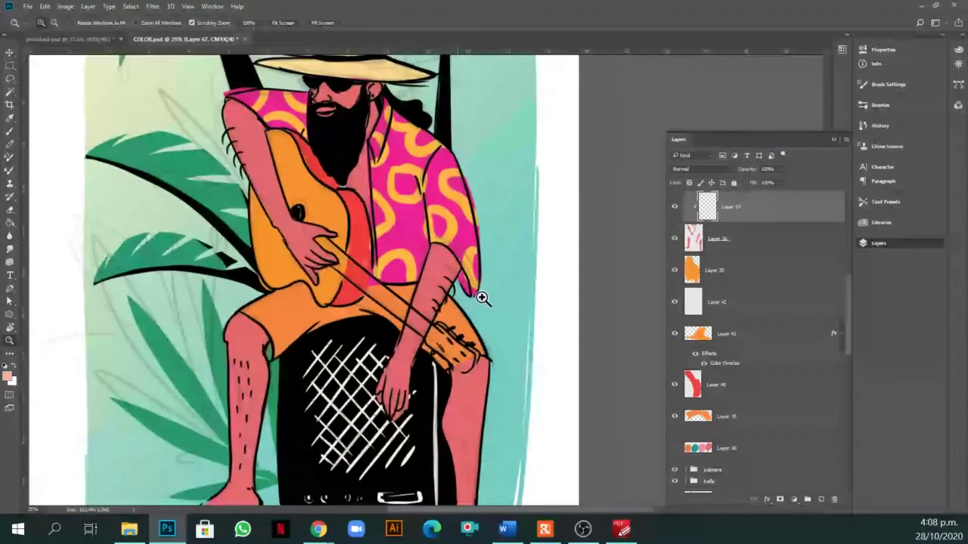
pyautogui.click(481, 299)
pyautogui.press('b')
pyautogui.moveTo(433, 262)
pyautogui.mouseDown()
pyautogui.moveTo(415, 302)
pyautogui.moveTo(427, 244)
pyautogui.moveTo(425, 286)
pyautogui.mouseUp()
pyautogui.moveTo(518, 318); pyautogui.dragTo(562, 385)
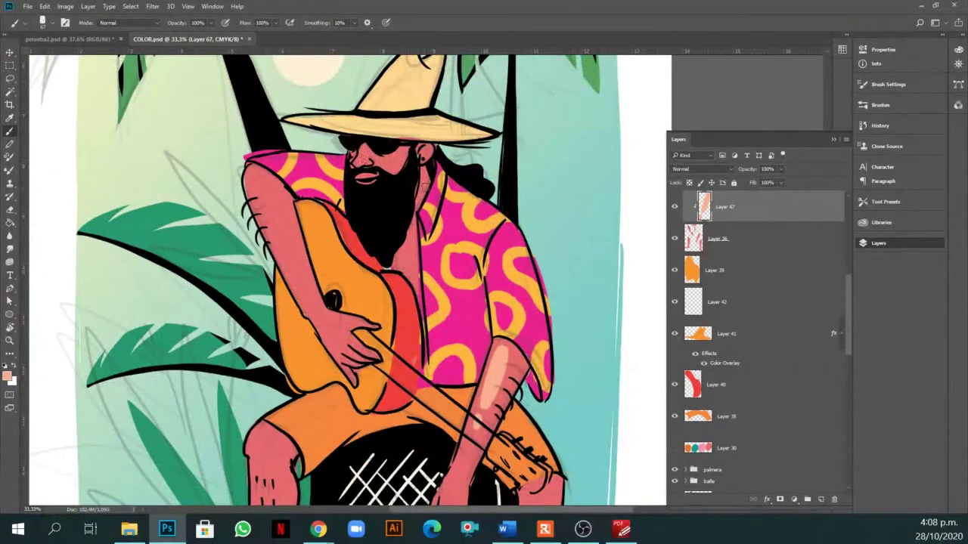
# Paint peach highlights on the face and the strumming arm with the line parole brush at 44 px.
pyautogui.rightClick(492, 218)
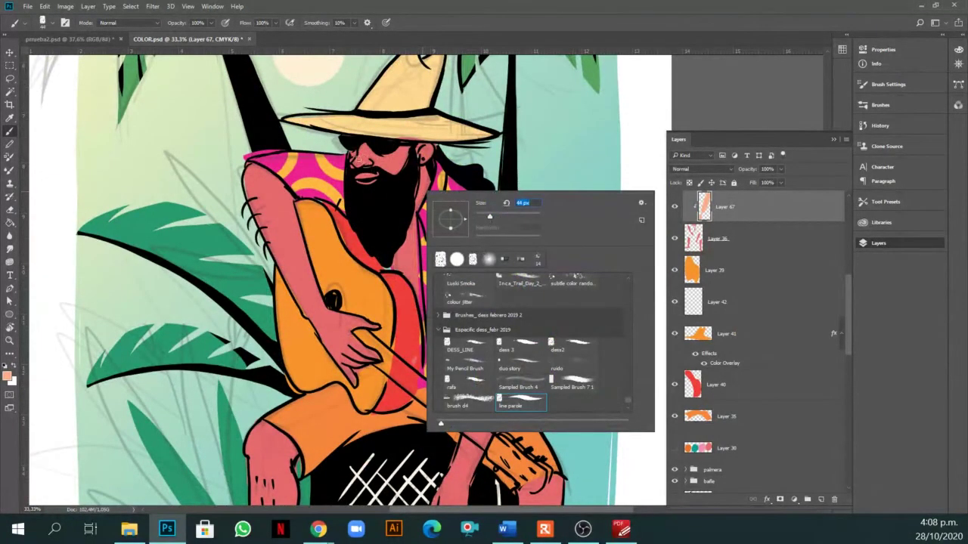
pyautogui.click(360, 159)
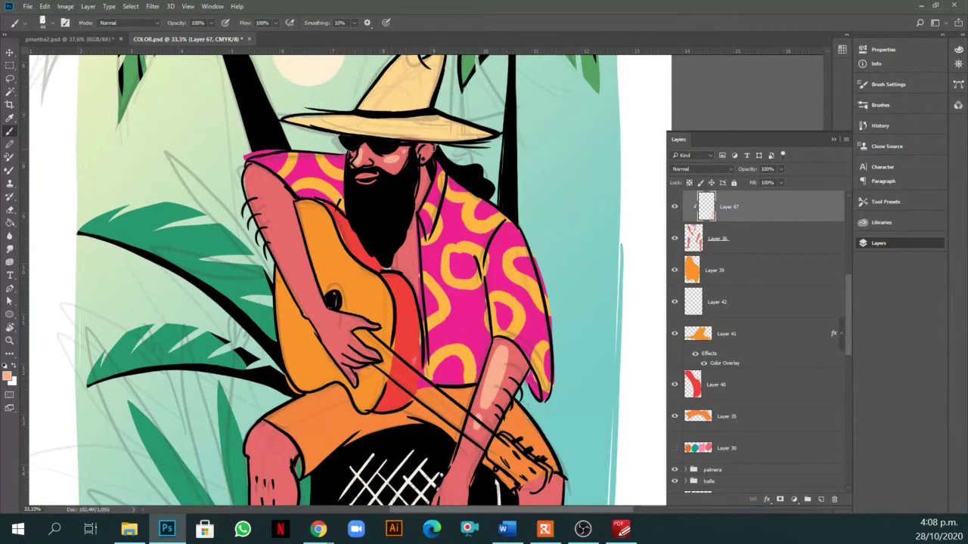
pyautogui.moveTo(252, 177)
pyautogui.mouseDown()
pyautogui.moveTo(266, 216)
pyautogui.moveTo(260, 193)
pyautogui.mouseUp()
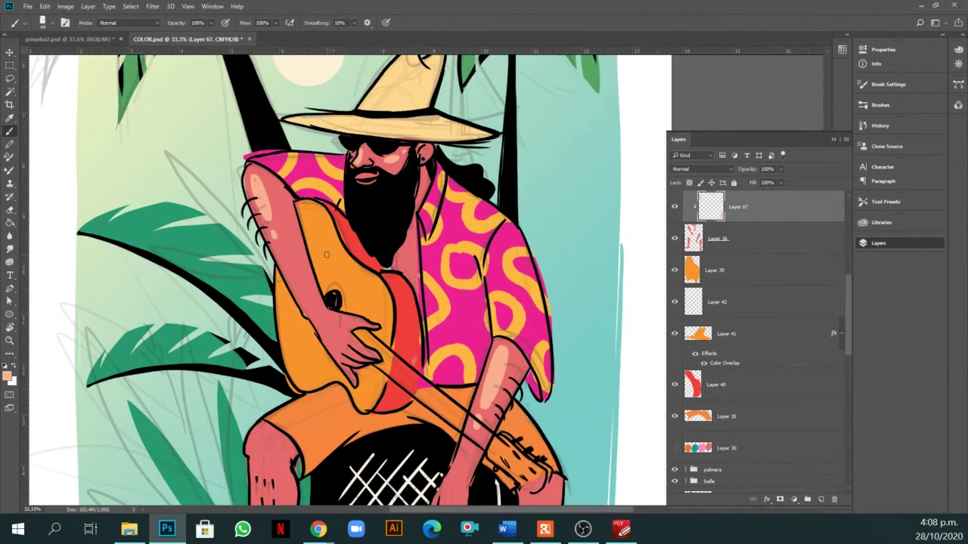
# Paint peach highlights on the strumming hand, both knees and the shins.
pyautogui.scroll(-3, 327, 254)
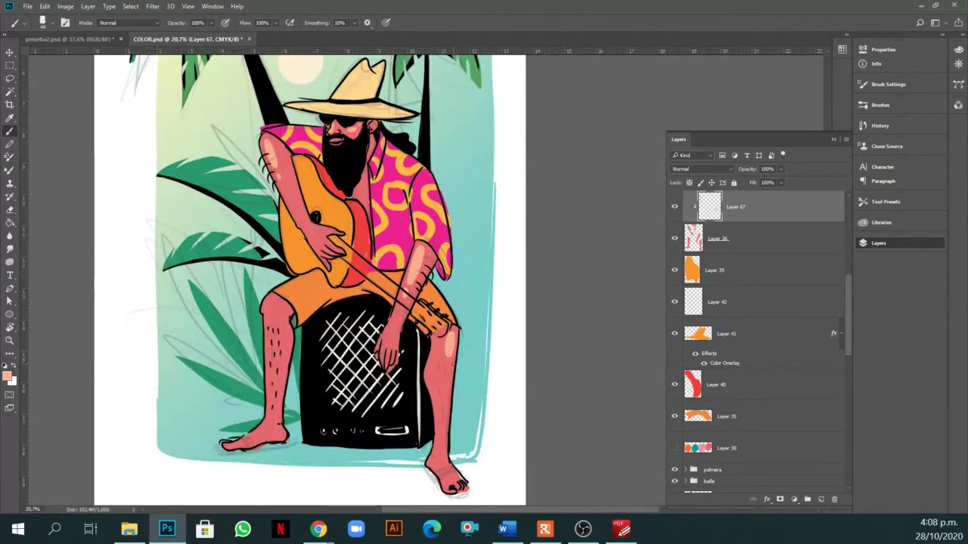
pyautogui.moveTo(265, 299); pyautogui.dragTo(275, 378)
pyautogui.moveTo(274, 333); pyautogui.dragTo(275, 376)
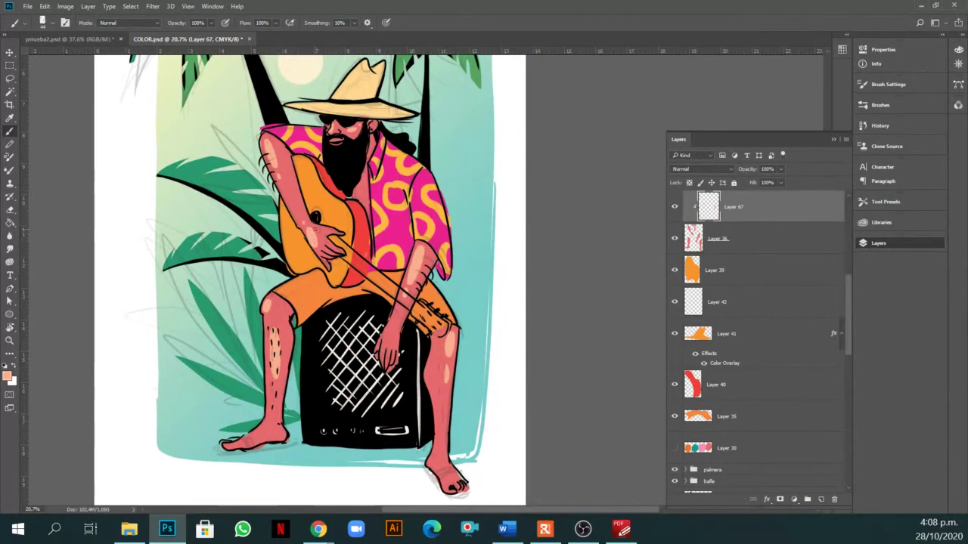
# Add a new layer clipped to the orange shorts layer and choose a lighter orange as the foreground colour.
pyautogui.press('v')
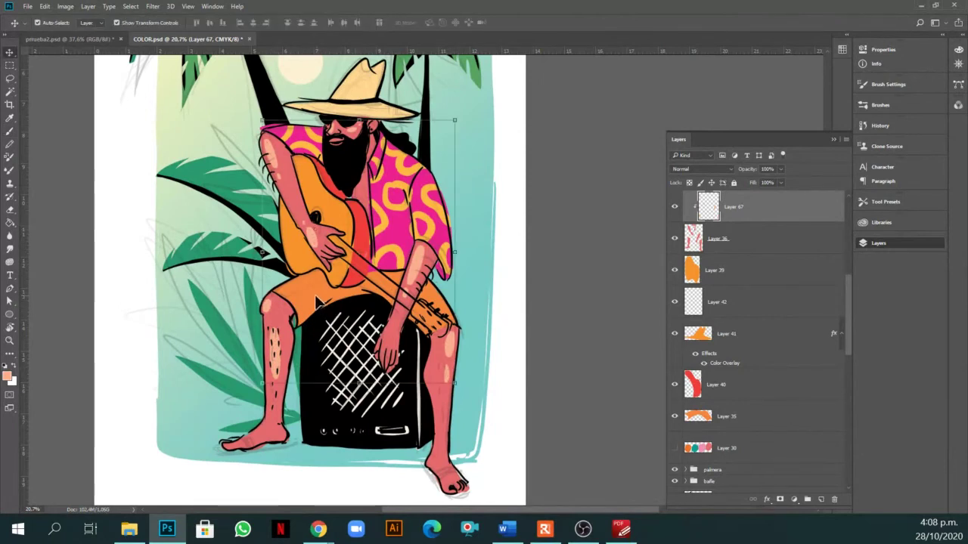
pyautogui.click(782, 417)
pyautogui.click(821, 498)
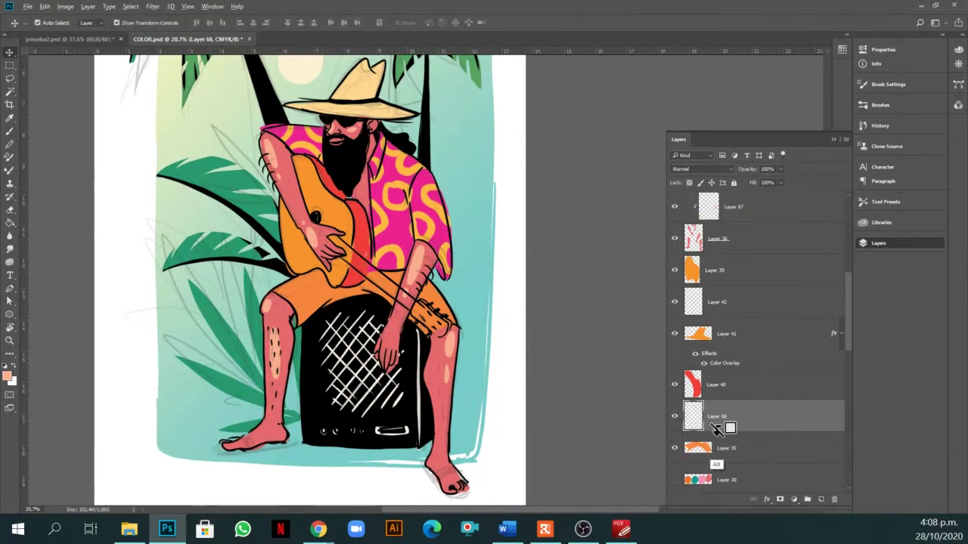
pyautogui.keyDown('alt'); pyautogui.click(714, 432); pyautogui.keyUp('alt')
pyautogui.press('i')
pyautogui.click(8, 375)
pyautogui.click(664, 127)
pyautogui.click(823, 122)
# Paint light orange highlights on both thighs of the shorts with the line parole brush.
pyautogui.press('b')
pyautogui.rightClick(318, 293)
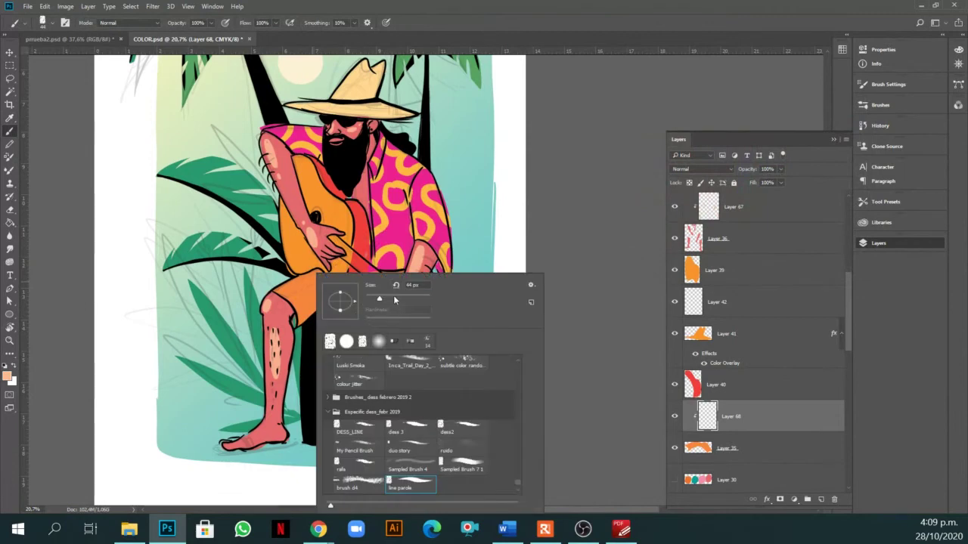
pyautogui.press('Escape')
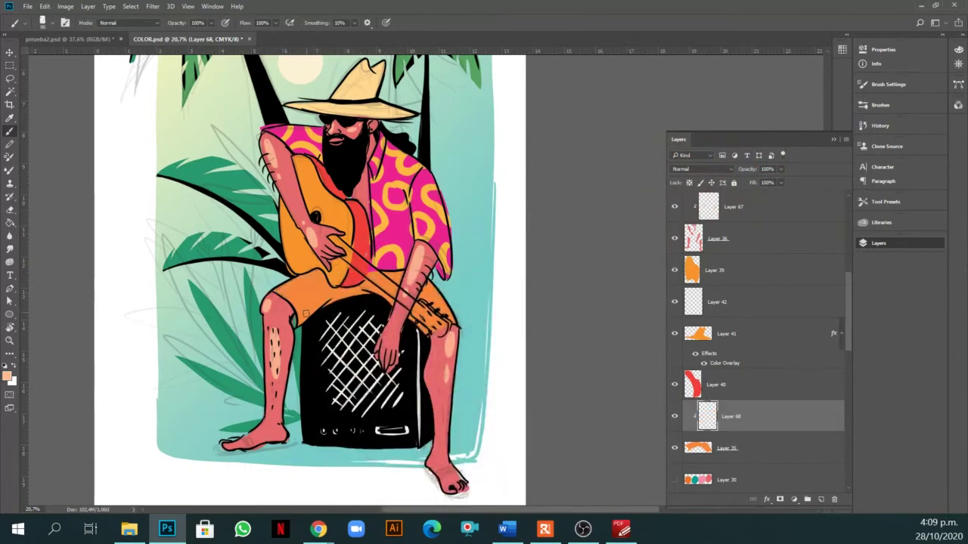
pyautogui.moveTo(276, 295); pyautogui.dragTo(307, 280)
pyautogui.moveTo(436, 296); pyautogui.dragTo(488, 344)
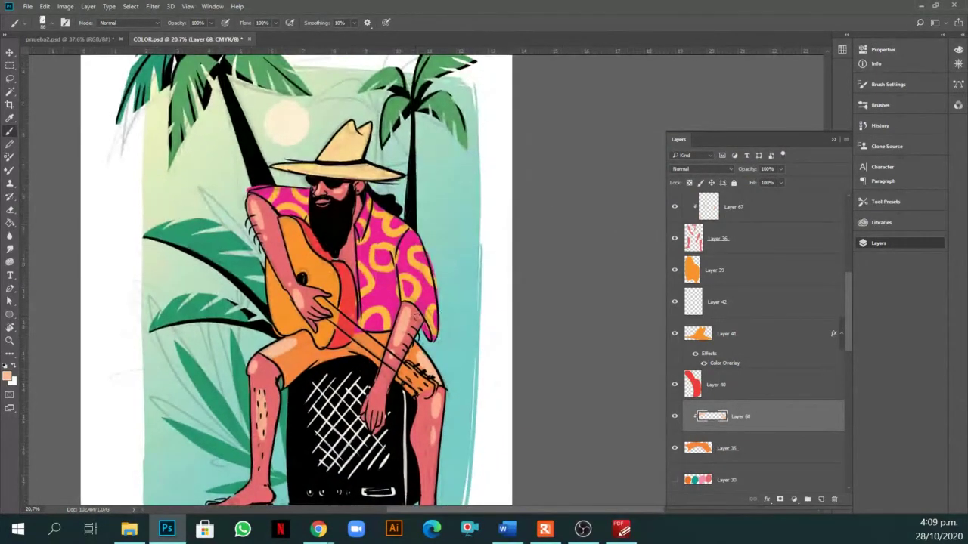
pyautogui.scroll(-3, 477, 284)
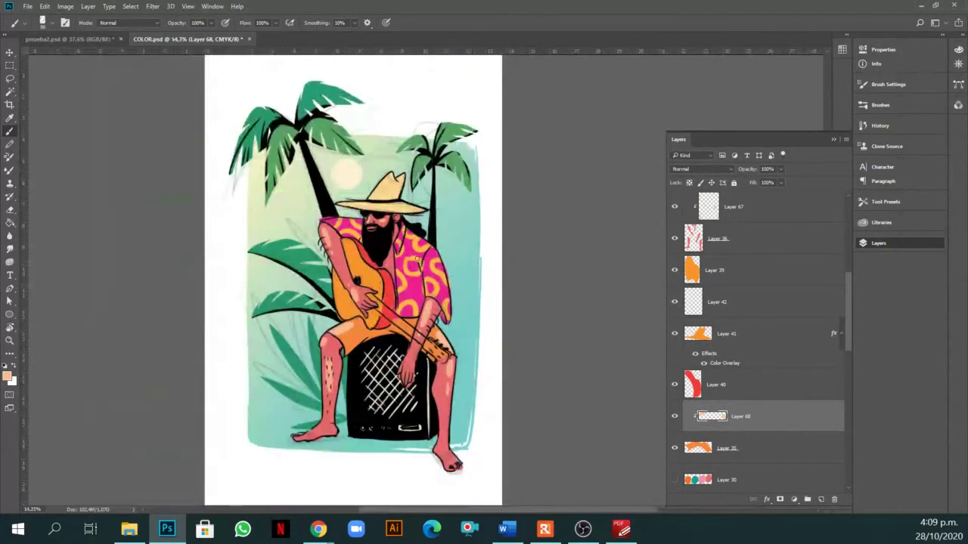
pyautogui.scroll(2, 427, 288)
# Add a new layer above the hat layer and mask it to the hat's outline.
pyautogui.press('v')
pyautogui.click(726, 334)
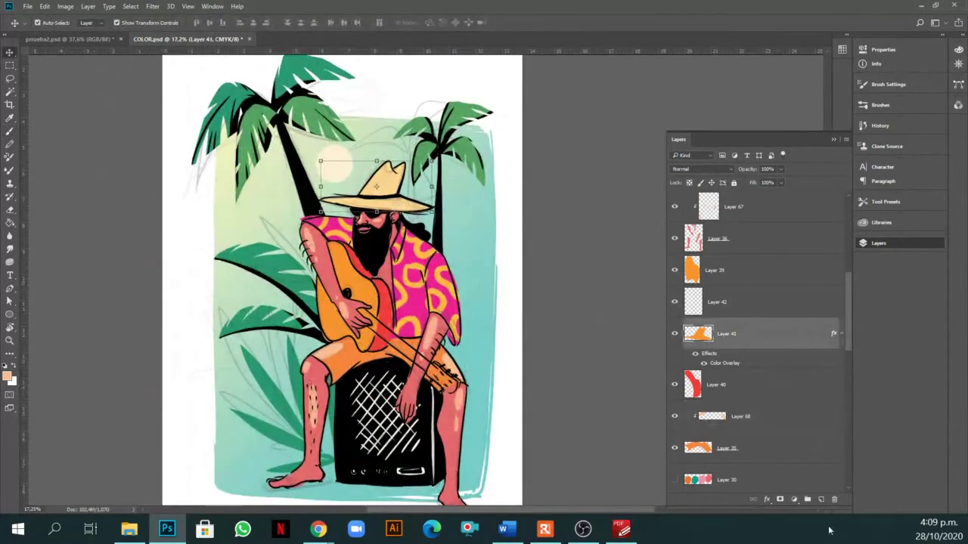
pyautogui.click(821, 499)
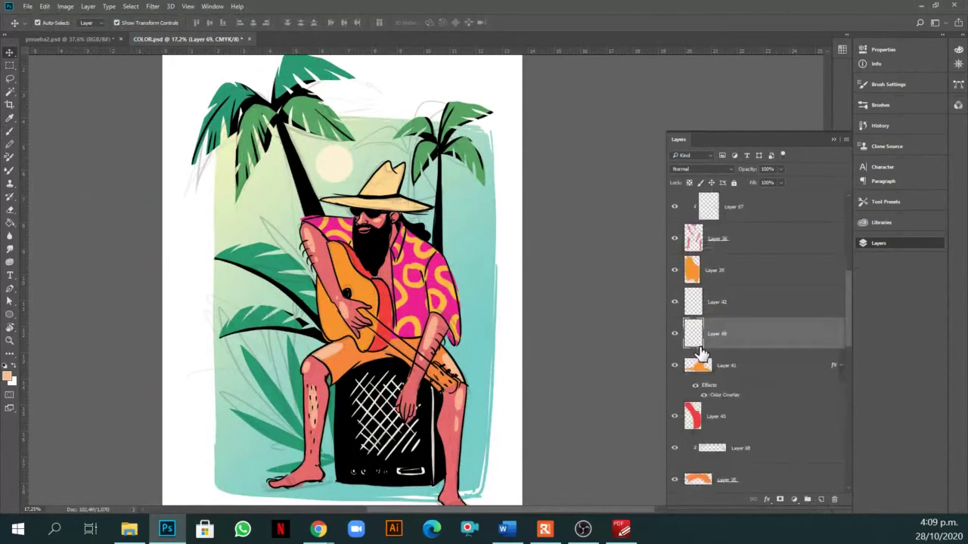
pyautogui.scroll(1, 701, 353)
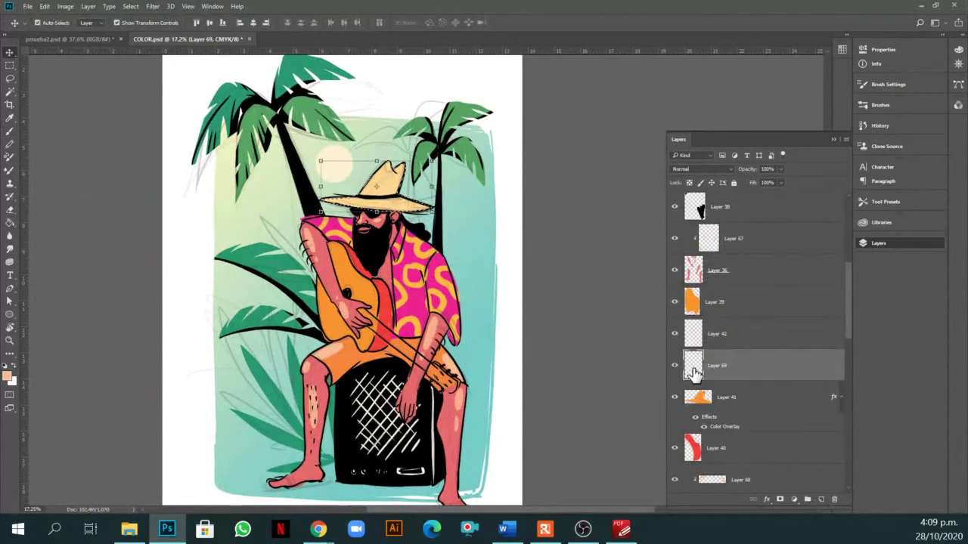
pyautogui.keyDown('alt'); pyautogui.click(779, 499); pyautogui.keyUp('alt')
pyautogui.scroll(1, 414, 210)
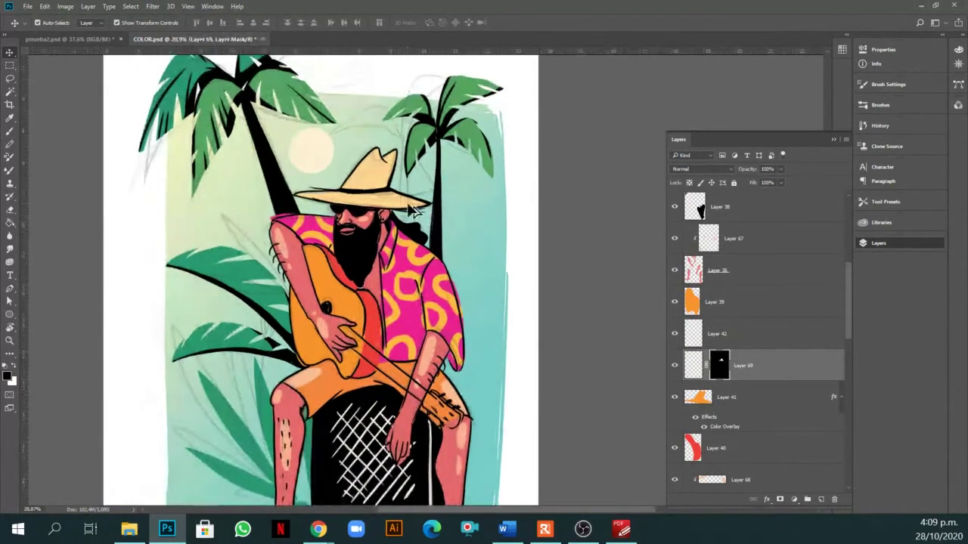
# Paint deeper orange shading on the hat's crown and brim, on the masked layer itself rather than its mask.
pyautogui.press('b')
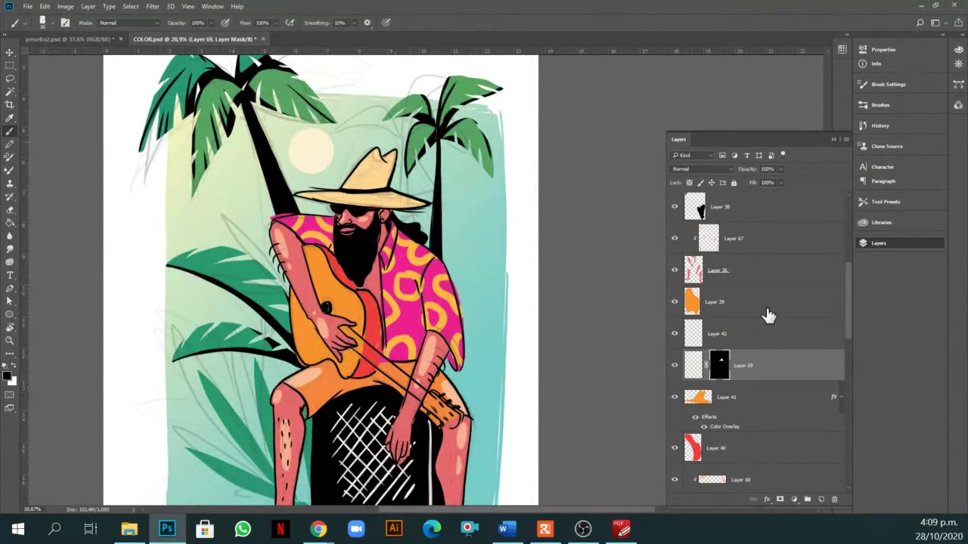
pyautogui.click(694, 366)
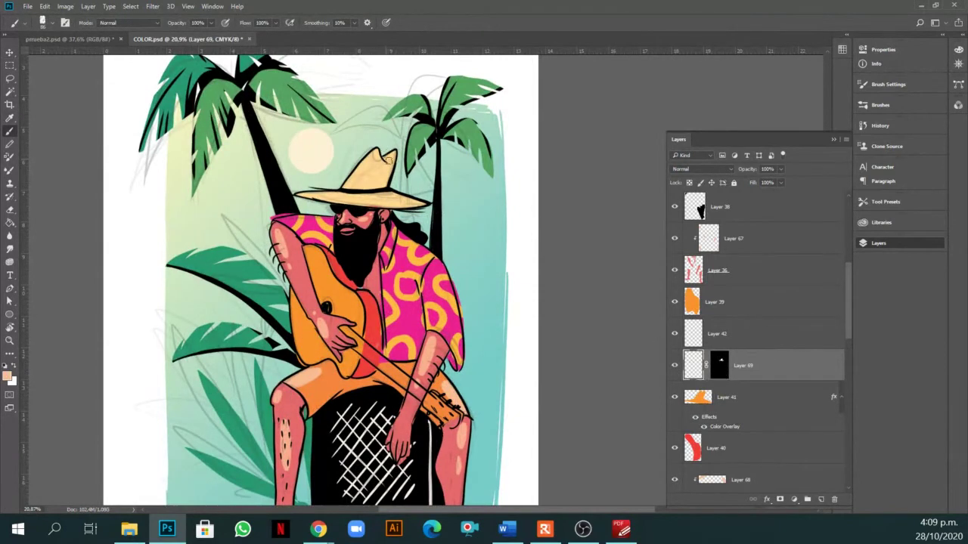
pyautogui.hotkey('alt', 'BackSpace')
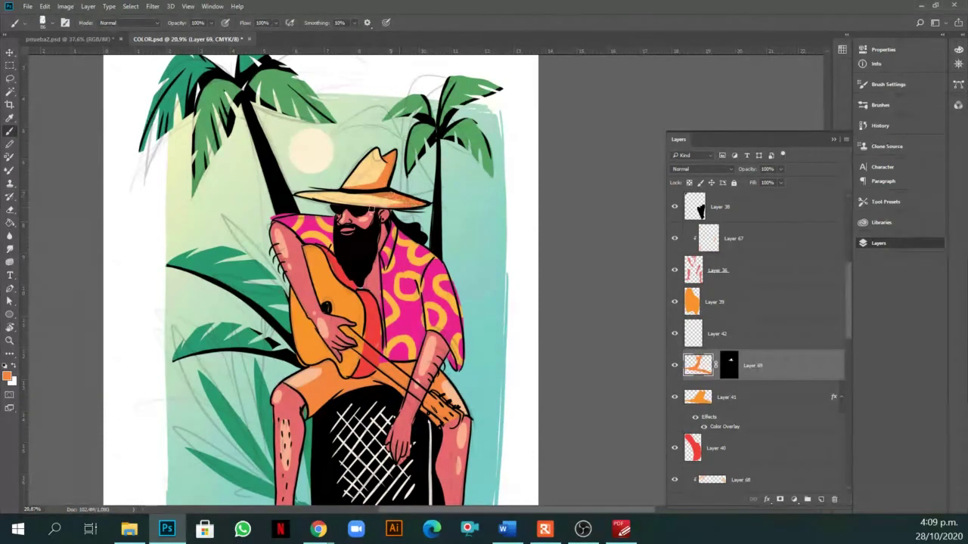
pyautogui.scroll(-2, 331, 215)
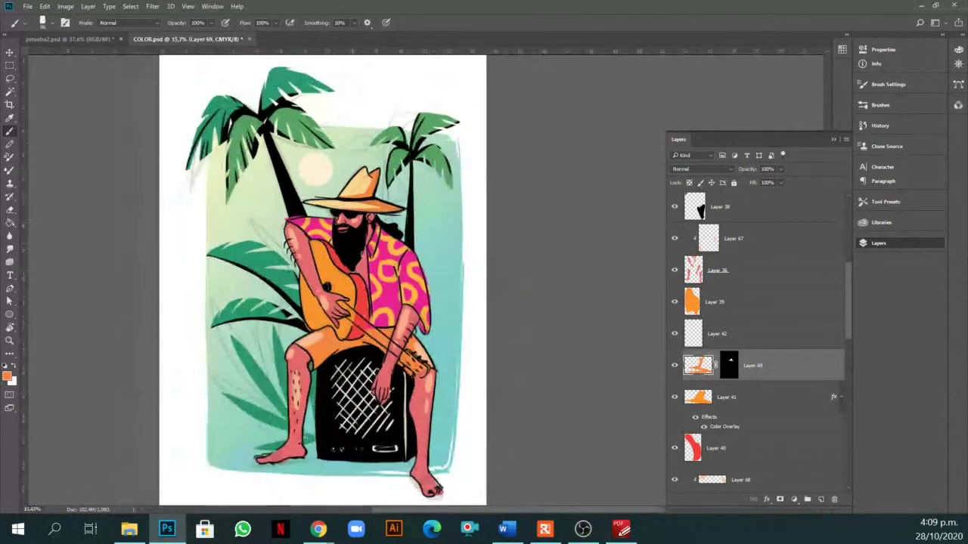
pyautogui.press('v')
pyautogui.scroll(1, 423, 332)
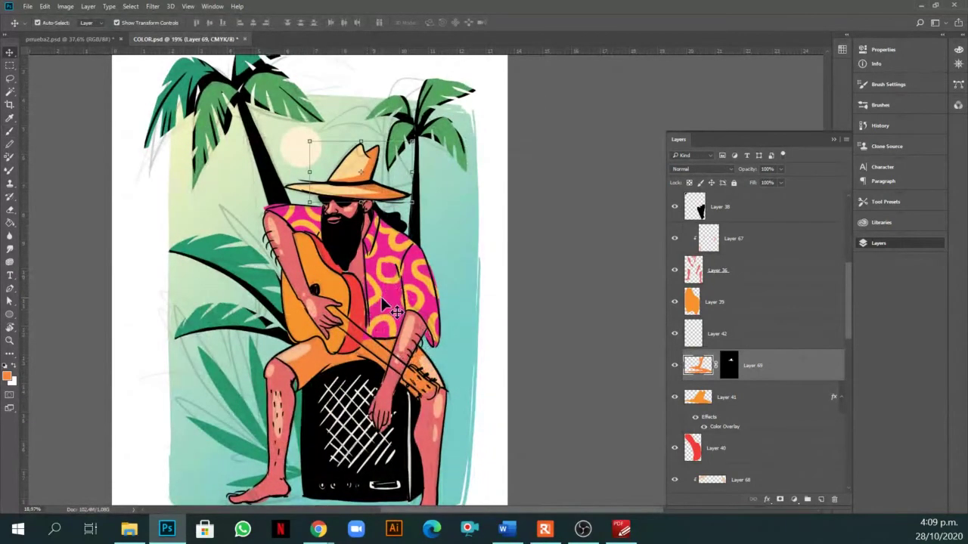
pyautogui.scroll(-2, 407, 272)
pyautogui.scroll(1, 419, 280)
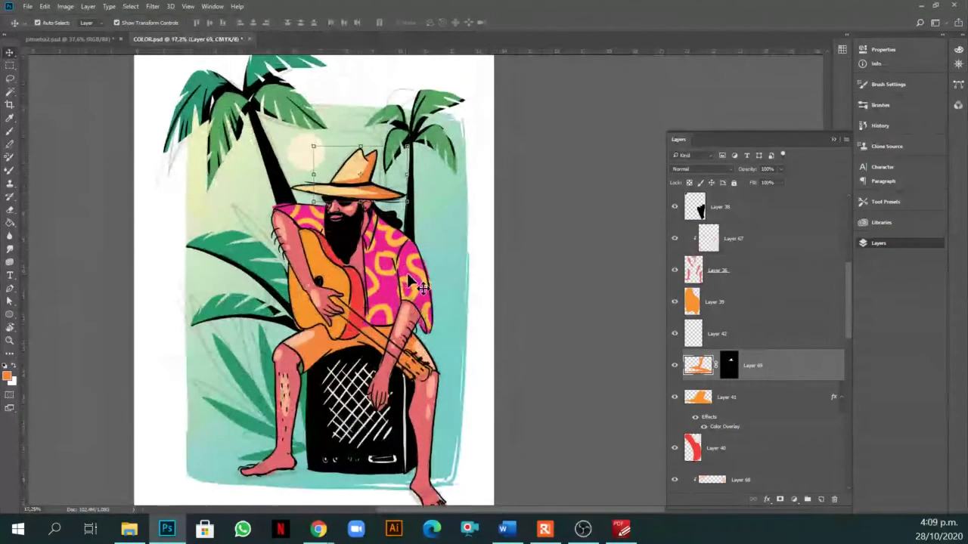
# Add a new clipped layer between the shirt's pink base and yellow pattern and choose a bright mint green as the foreground colour.
pyautogui.click(420, 280)
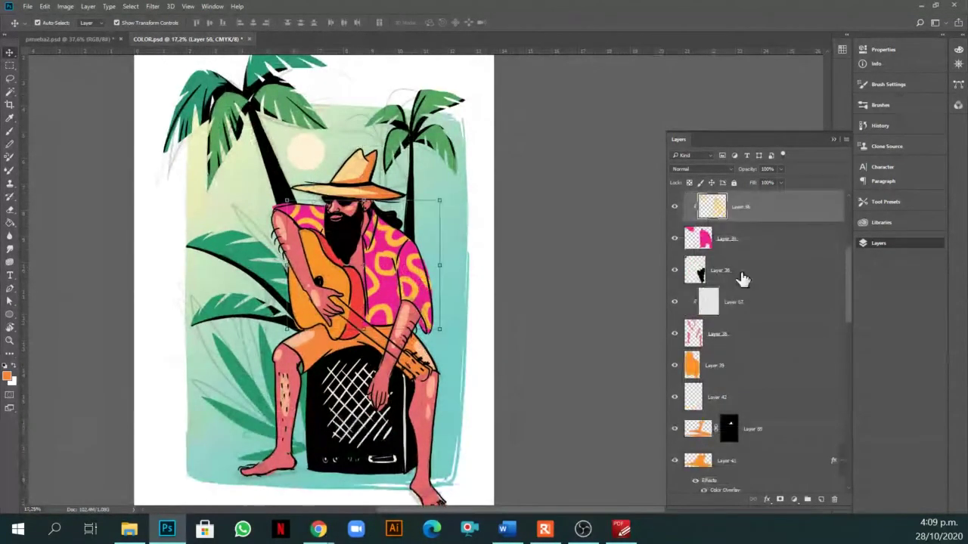
pyautogui.click(821, 499)
pyautogui.scroll(1, 442, 279)
pyautogui.press('i')
pyautogui.scroll(1, 442, 279)
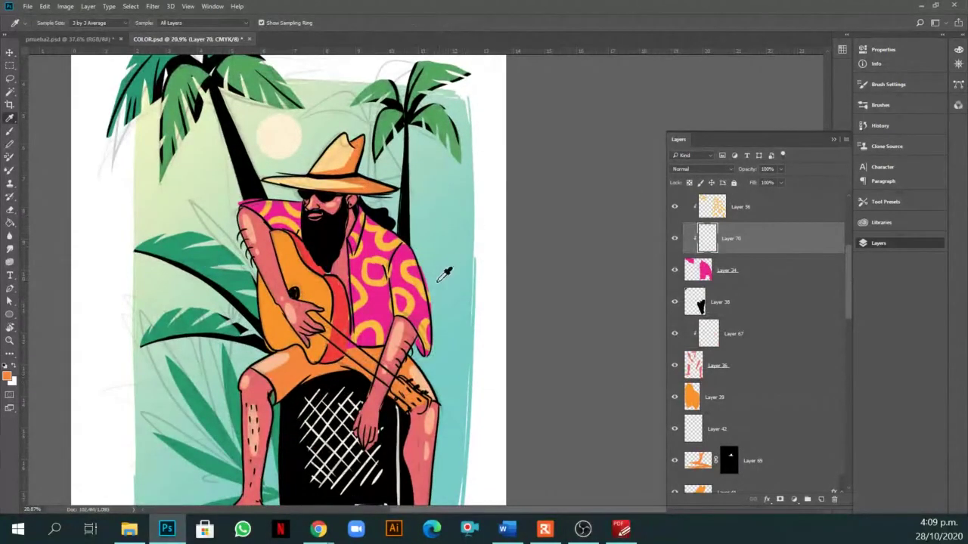
pyautogui.click(218, 253)
pyautogui.press('b')
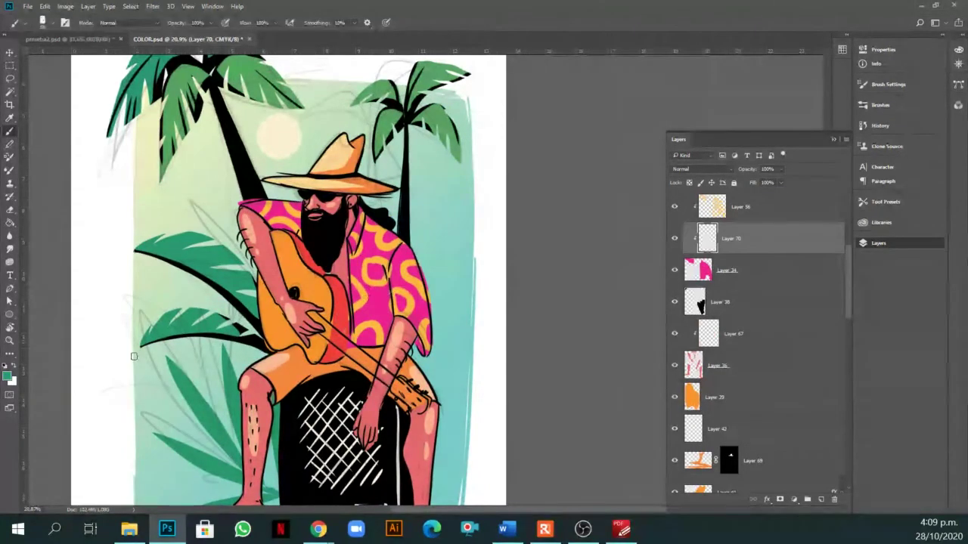
pyautogui.click(8, 376)
pyautogui.click(697, 136)
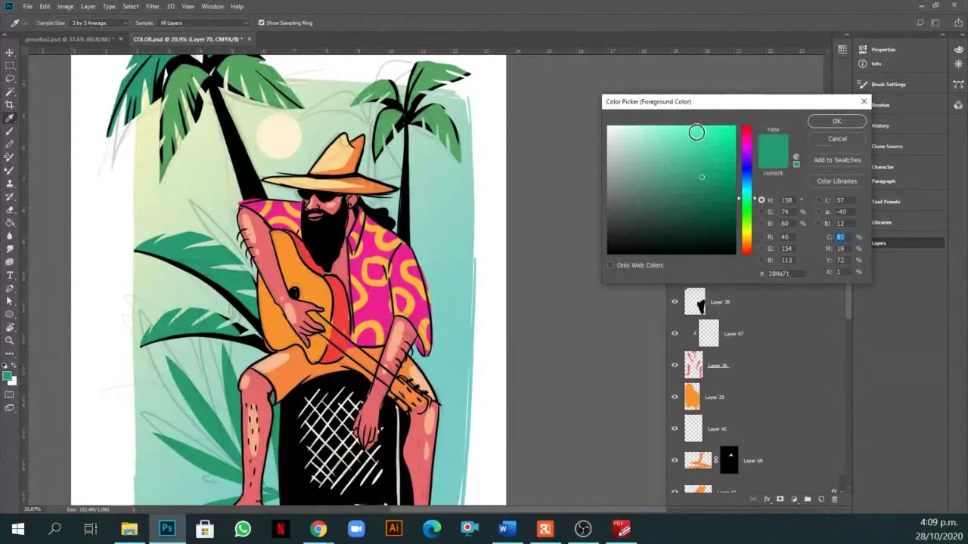
pyautogui.click(836, 121)
# Paint small mint green squiggles in the gaps of the shirt's yellow pattern with the line parole brush.
pyautogui.rightClick(400, 278)
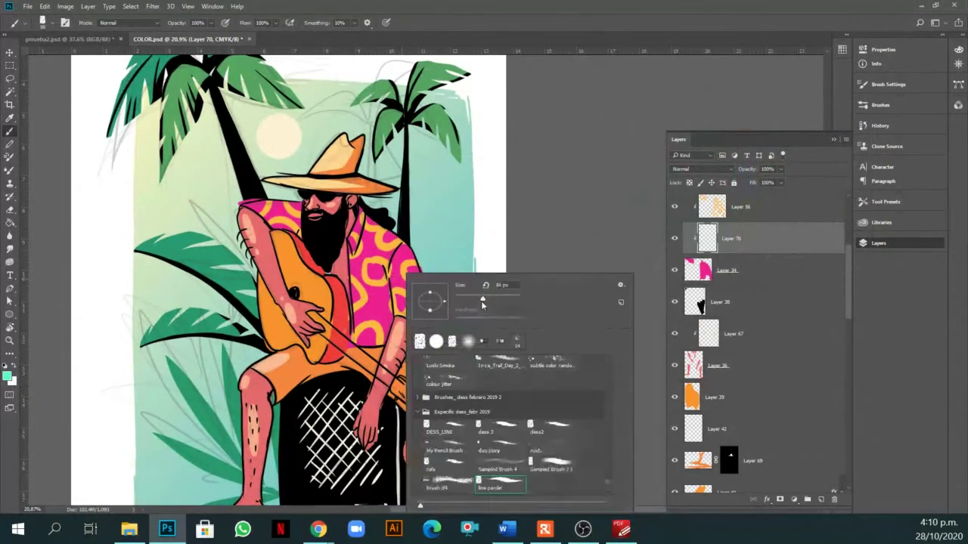
pyautogui.click(459, 218)
pyautogui.moveTo(377, 293); pyautogui.dragTo(380, 311)
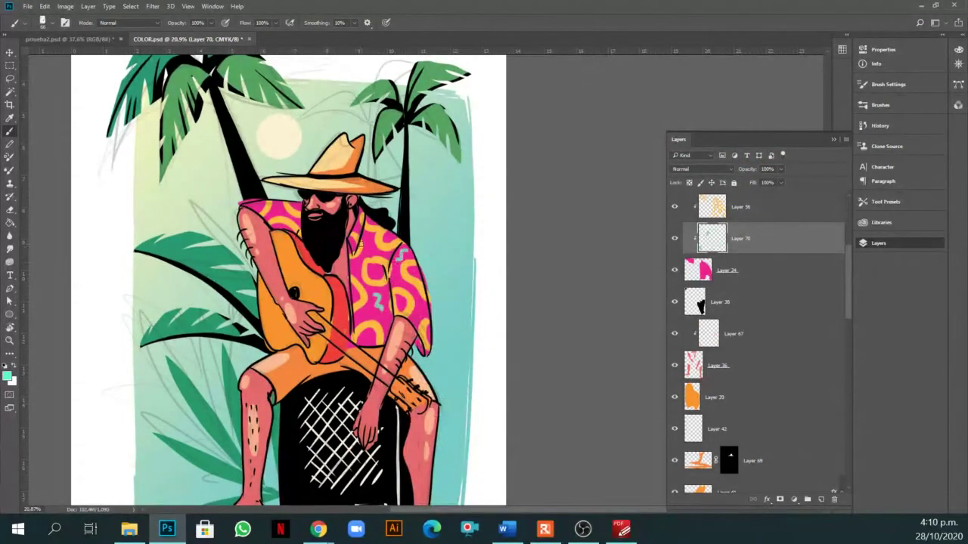
pyautogui.moveTo(348, 264)
pyautogui.mouseDown()
pyautogui.moveTo(351, 273)
pyautogui.moveTo(358, 266)
pyautogui.mouseUp()
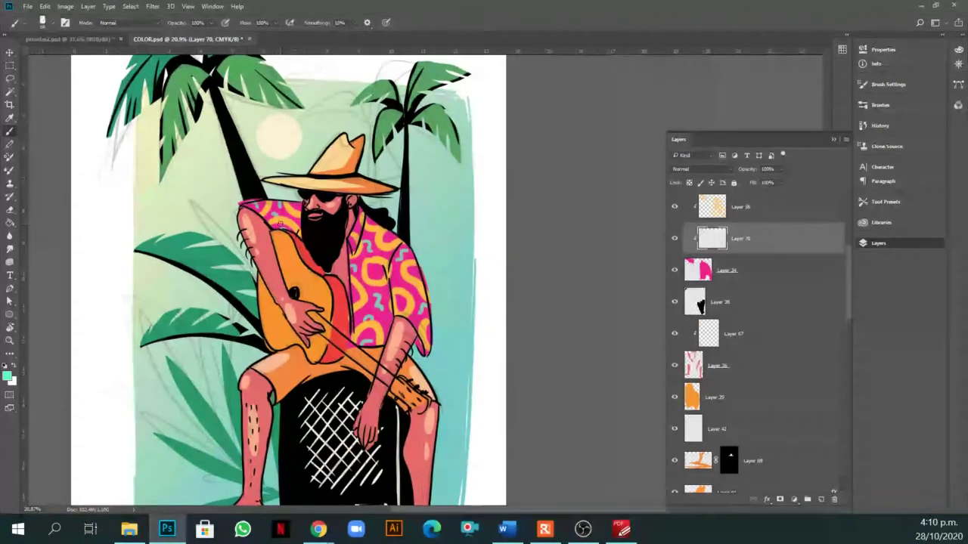
pyautogui.hotkey('ctrl', '-')
pyautogui.hotkey('ctrl', '-')
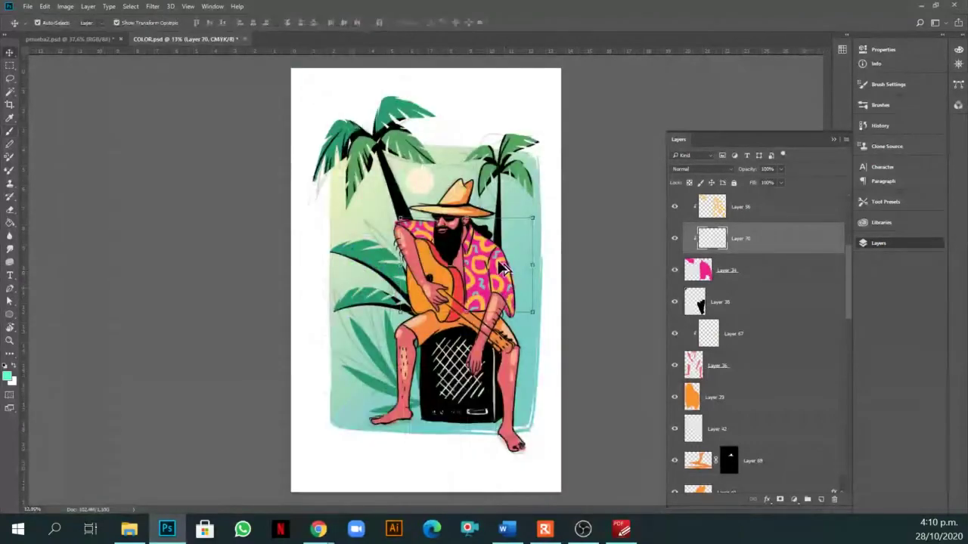
# Add a new layer clipped to the small palm's leaf layer and choose a light yellowish green as the foreground colour.
pyautogui.scroll(2, 504, 267)
pyautogui.scroll(1, 544, 157)
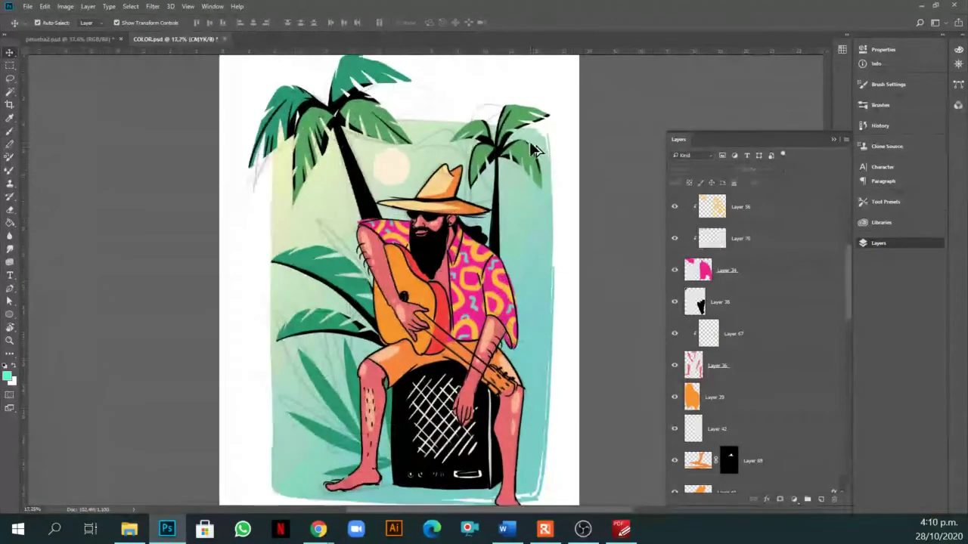
pyautogui.click(531, 155)
pyautogui.click(821, 500)
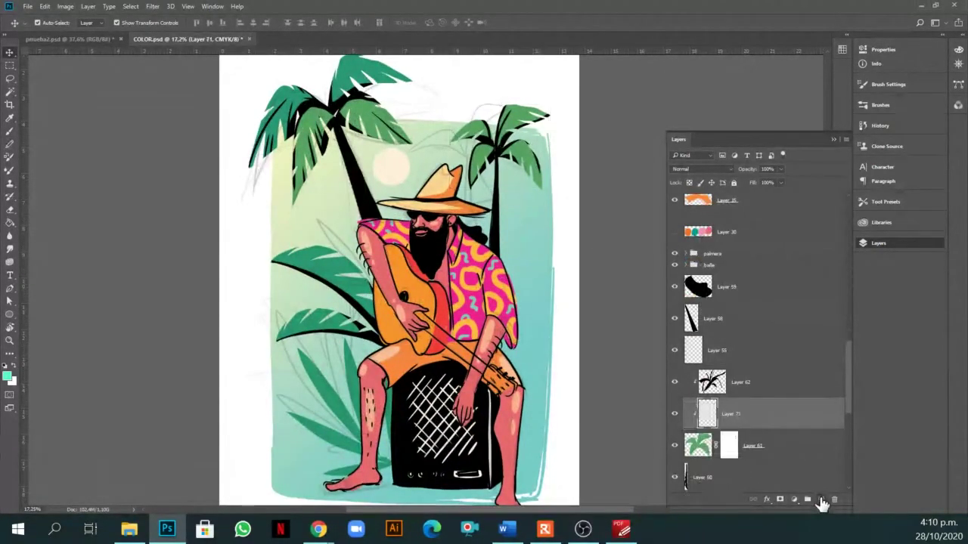
pyautogui.press('i')
pyautogui.click(521, 120)
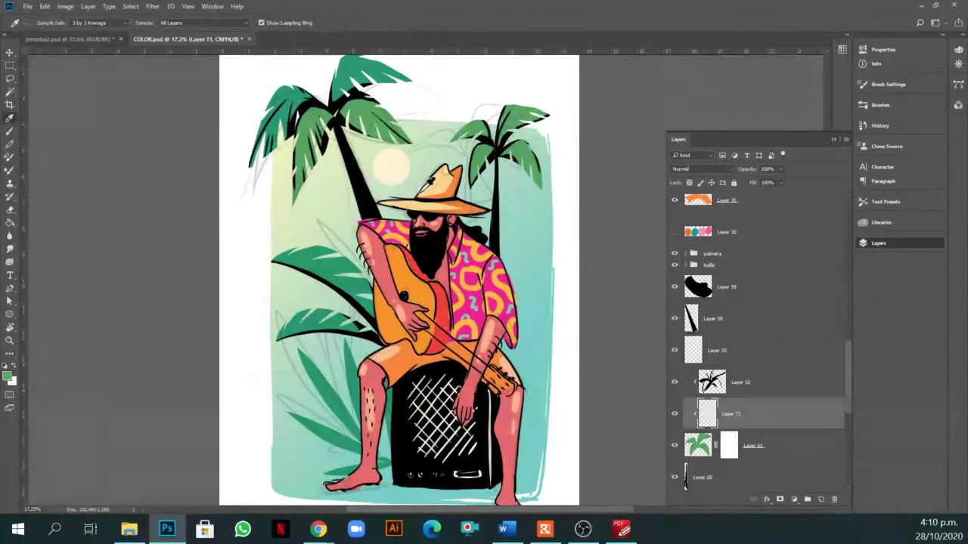
pyautogui.click(9, 376)
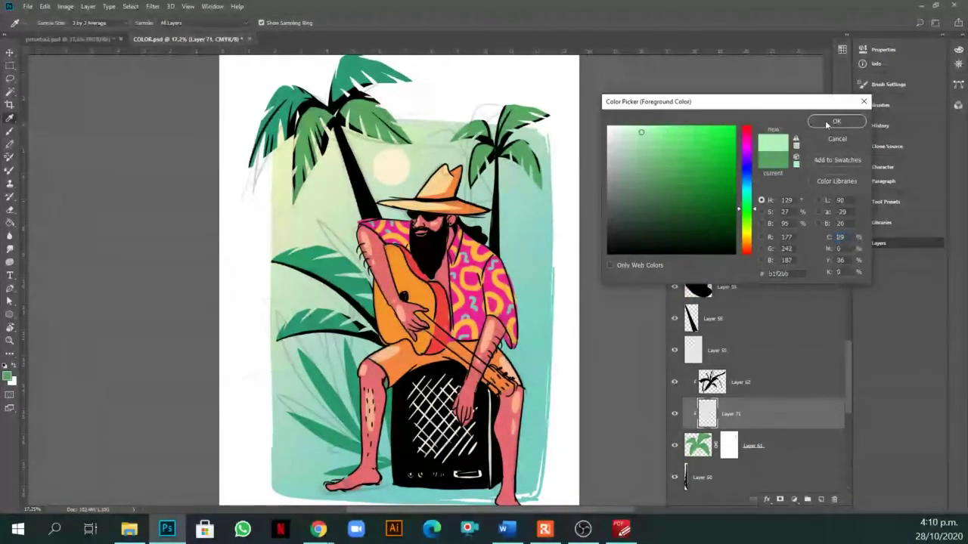
pyautogui.click(653, 130)
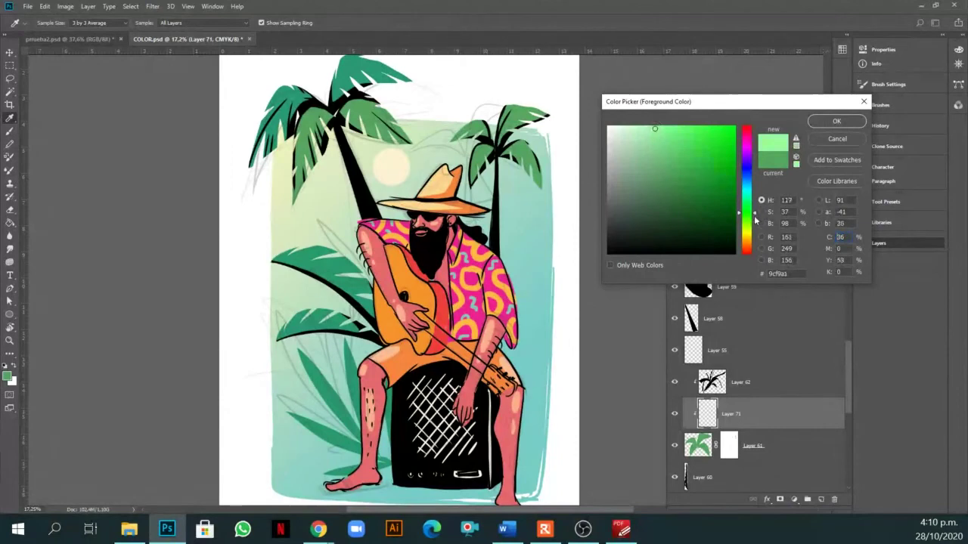
pyautogui.click(747, 220)
pyautogui.click(837, 121)
pyautogui.press('b')
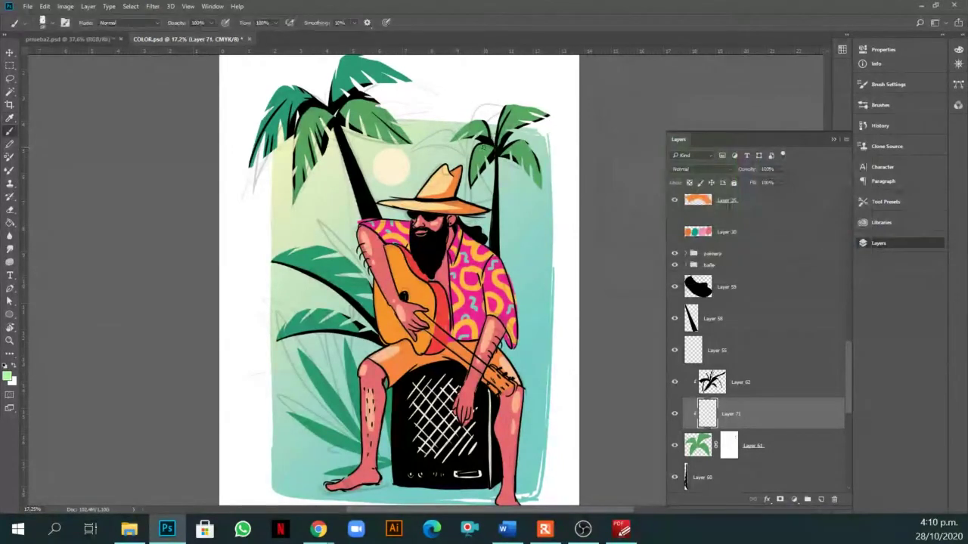
# Paint light green highlights on the leaves of the small palm beside the hat.
pyautogui.moveTo(481, 151); pyautogui.dragTo(523, 148)
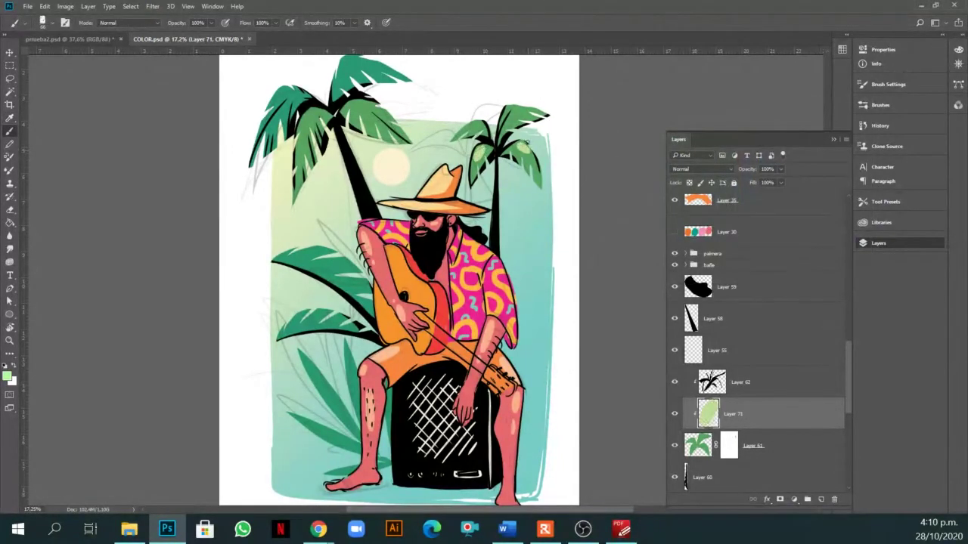
pyautogui.click(524, 147)
pyautogui.moveTo(467, 130); pyautogui.dragTo(481, 123)
pyautogui.click(542, 170)
# Add a new layer above the palmera group and clip it to the group.
pyautogui.press('v')
pyautogui.scroll(2, 518, 80)
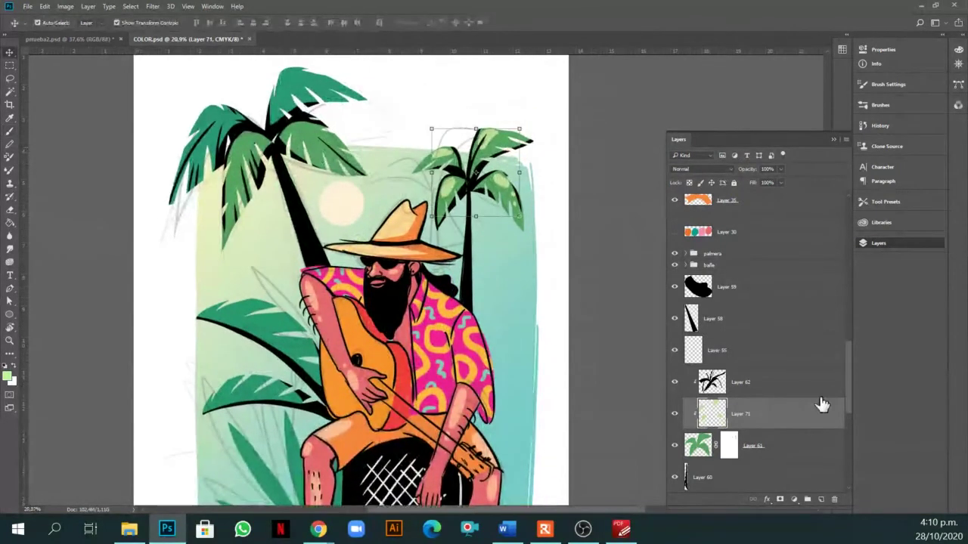
pyautogui.scroll(-3, 756, 408)
pyautogui.click(311, 155)
pyautogui.scroll(5, 719, 302)
pyautogui.click(769, 257)
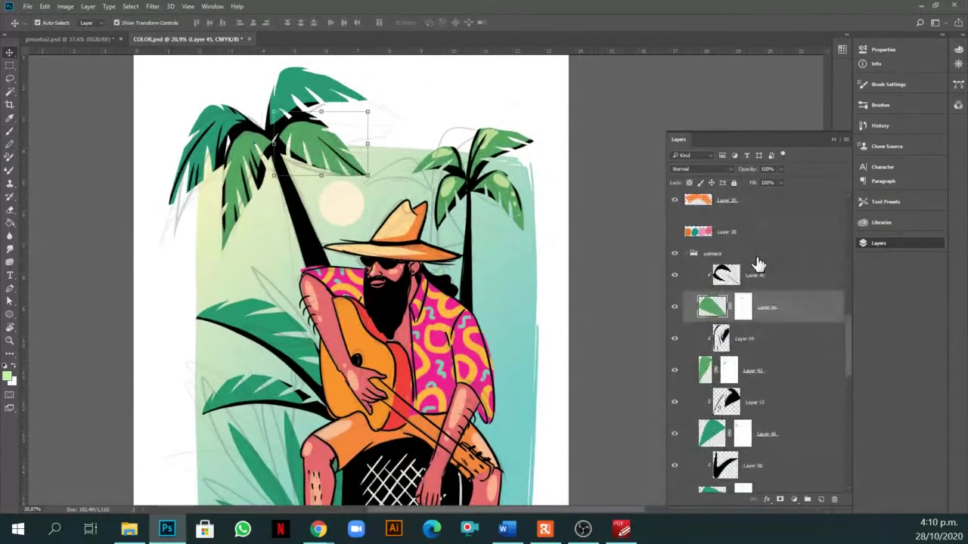
pyautogui.click(686, 254)
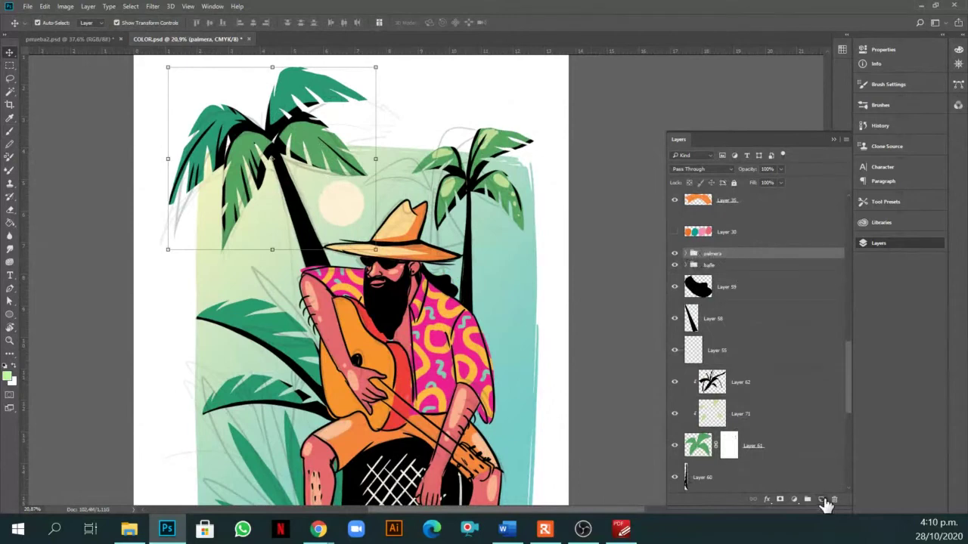
pyautogui.click(821, 500)
pyautogui.keyDown('alt'); pyautogui.click(711, 278); pyautogui.keyUp('alt')
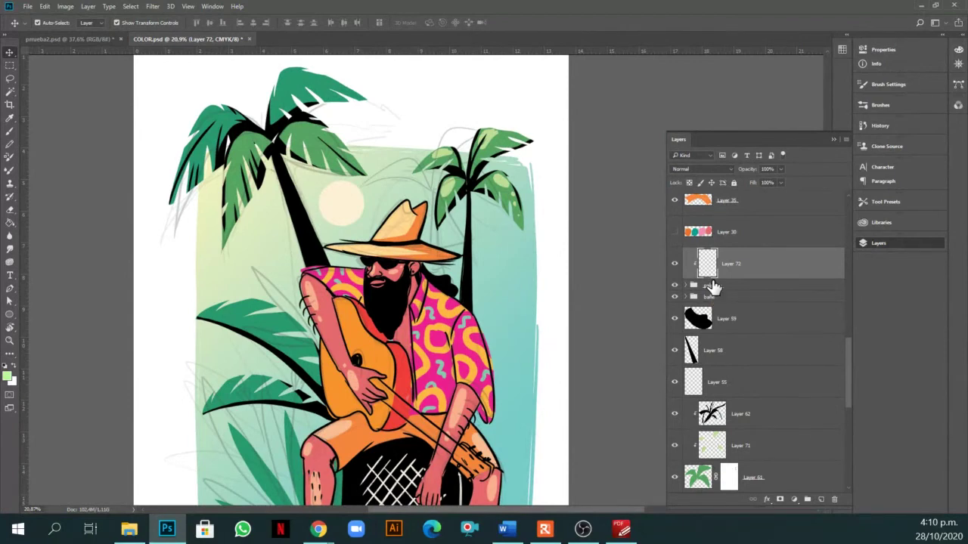
# Paint light green highlights on the fronds of the large palm.
pyautogui.press('b')
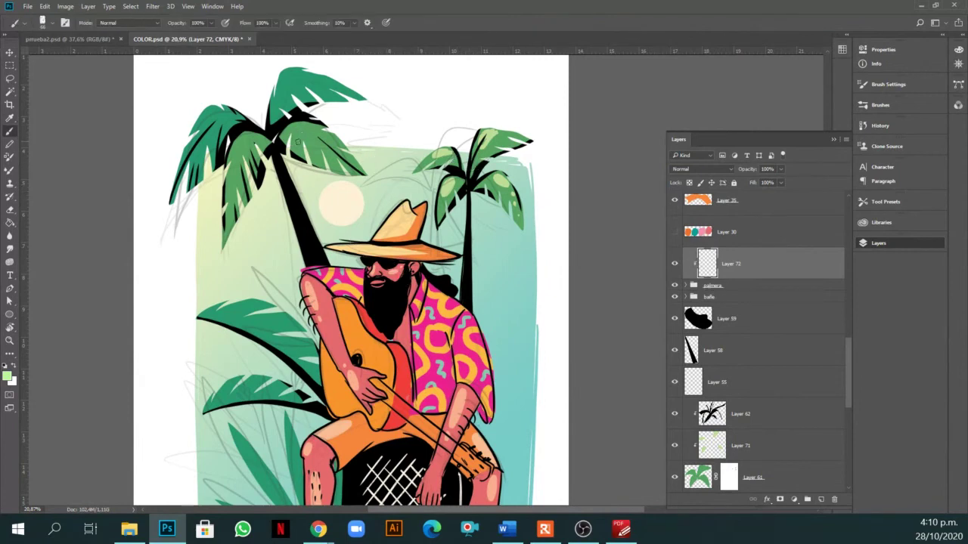
pyautogui.moveTo(284, 87); pyautogui.dragTo(292, 73)
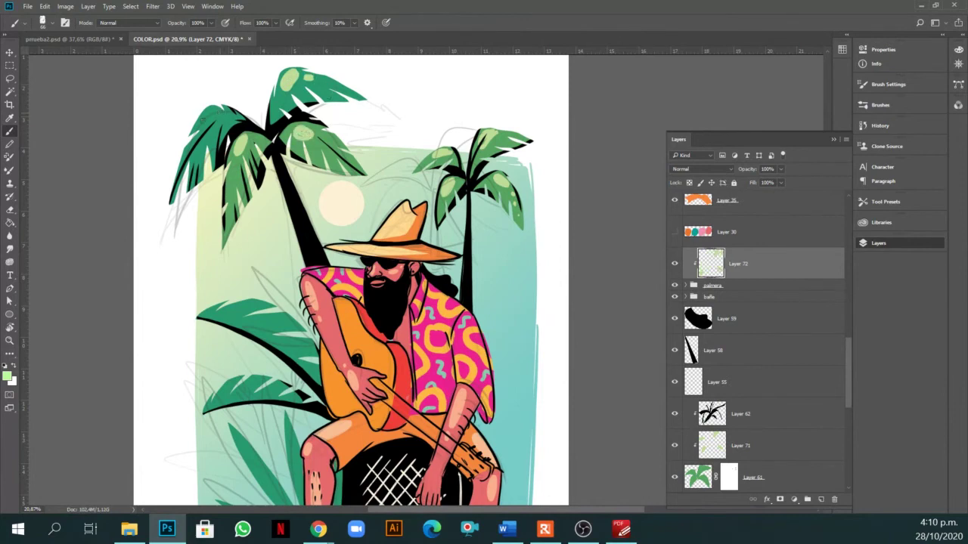
pyautogui.scroll(-2, 211, 120)
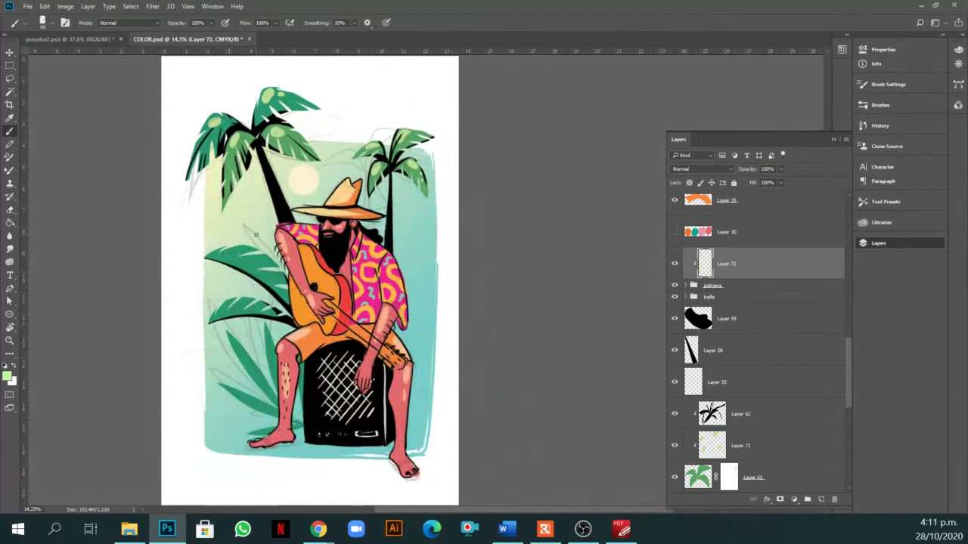
# Add a new layer directly above the hidden colour swatch layer, Layer 30.
pyautogui.press('v')
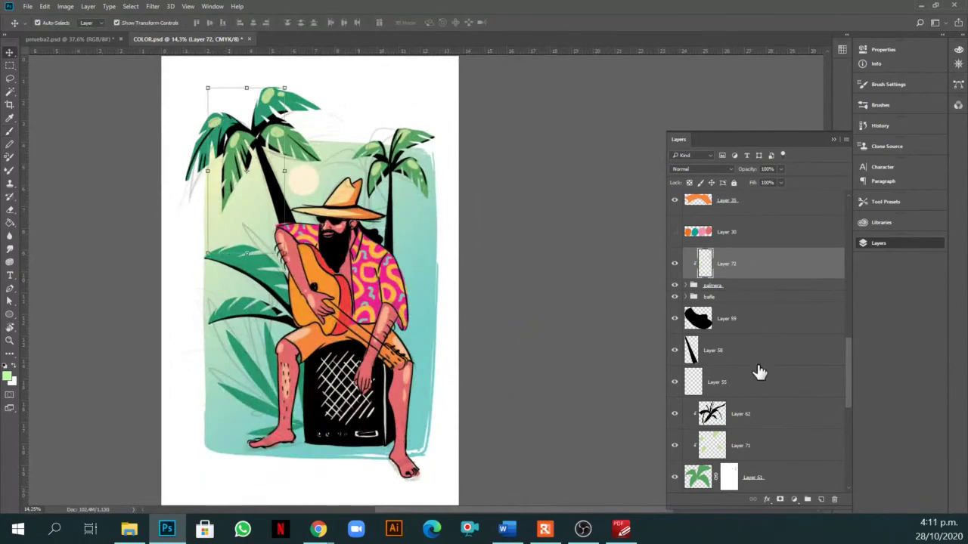
pyautogui.scroll(1, 732, 264)
pyautogui.click(730, 255)
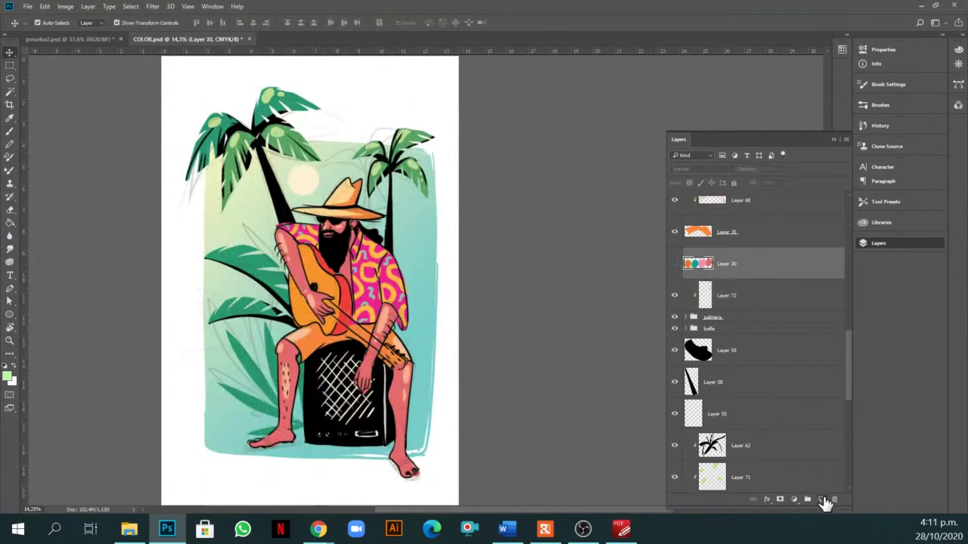
pyautogui.click(821, 499)
# Paint light green highlights on the low leaves beside the guitarist, undoing the unwanted strokes.
pyautogui.press('b')
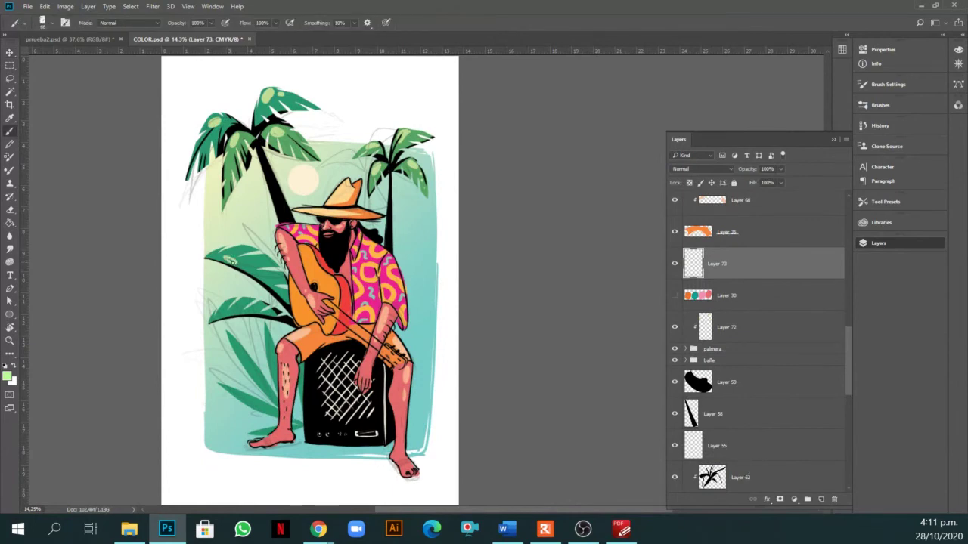
pyautogui.hotkey('ctrl', 'z')
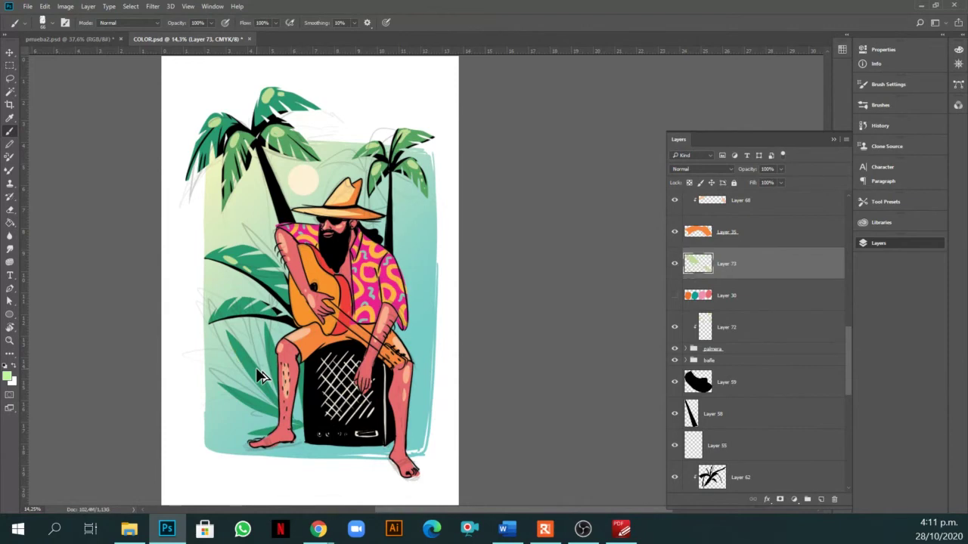
pyautogui.hotkey('ctrl', 'z')
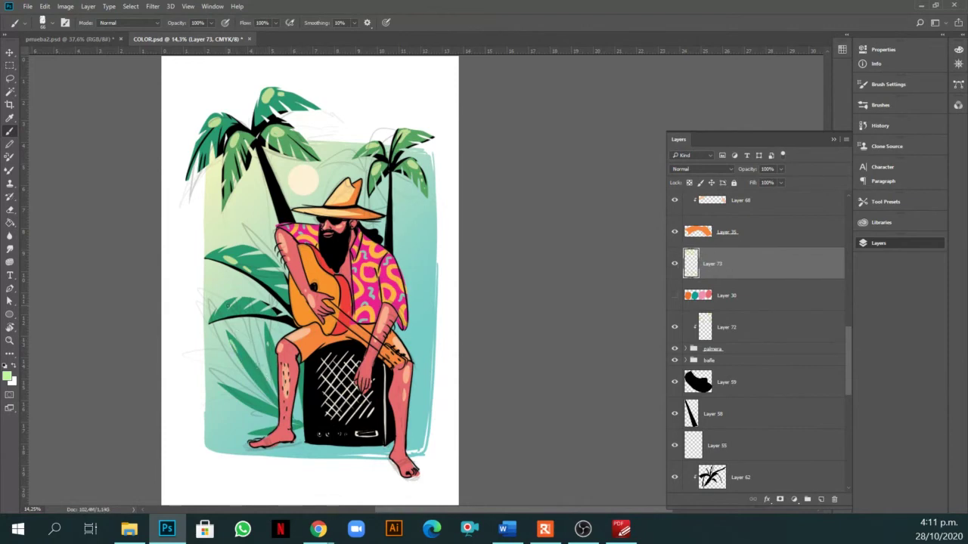
pyautogui.scroll(-1, 317, 208)
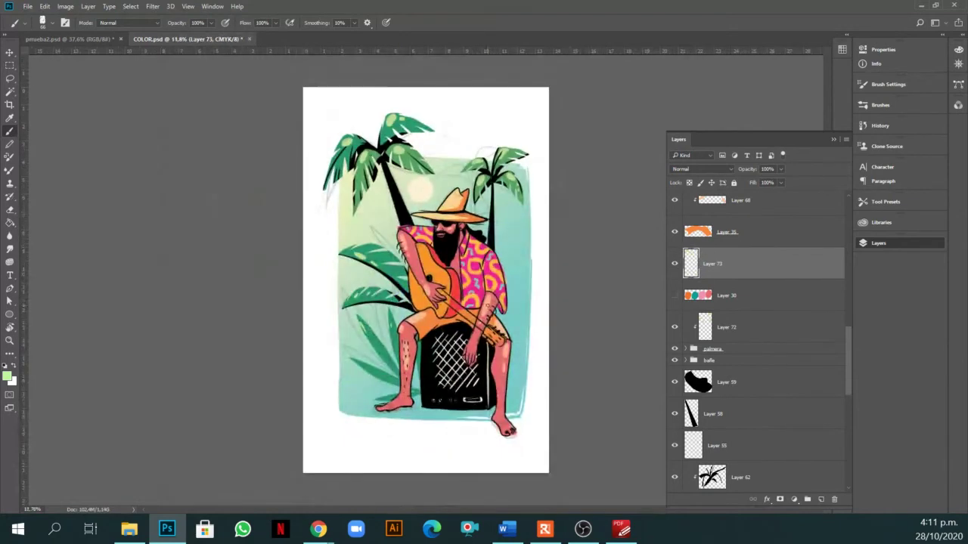
pyautogui.scroll(-1, 488, 302)
pyautogui.press('v')
pyautogui.click(611, 309)
# Select the guitar body layer, rotate the canvas view to about -84° and save the document.
pyautogui.scroll(3, 567, 305)
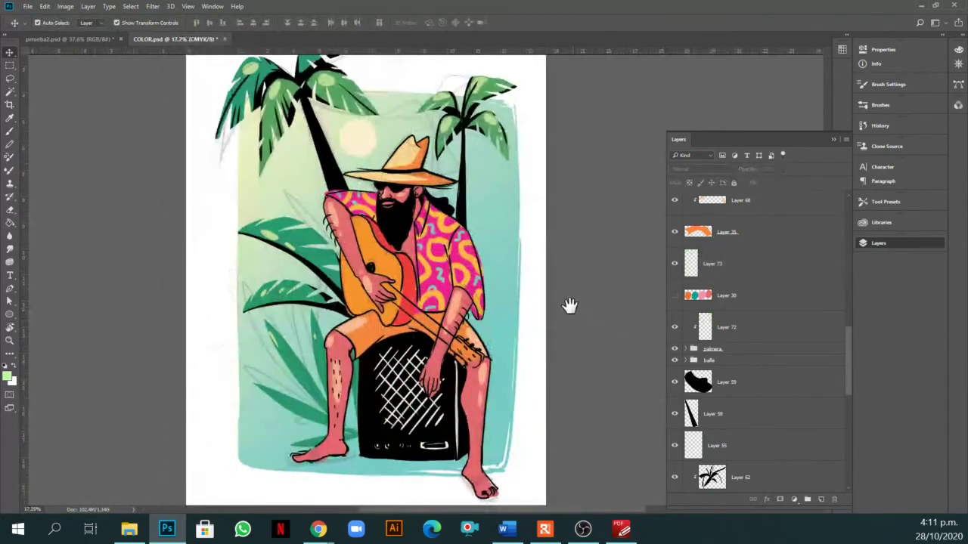
pyautogui.click(377, 258)
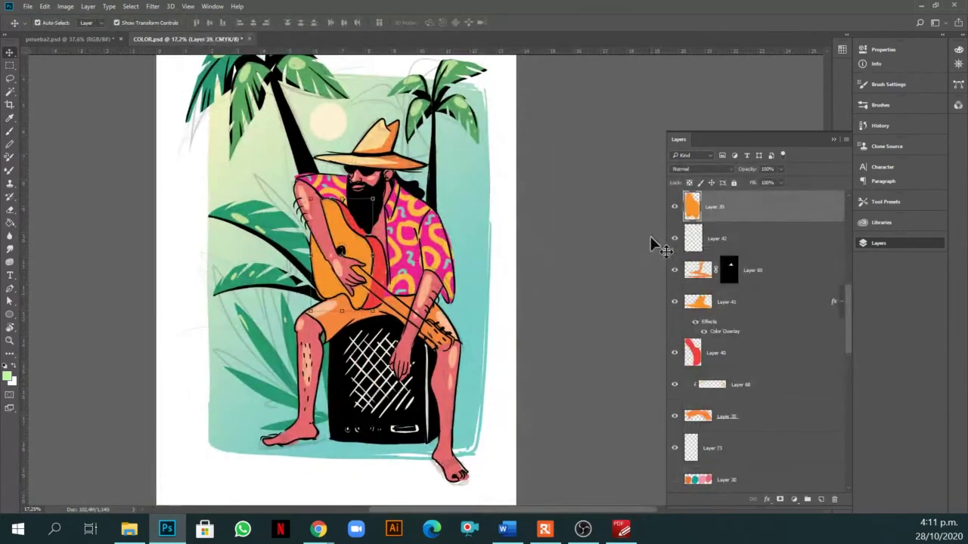
pyautogui.scroll(1, 366, 310)
pyautogui.press('r')
pyautogui.moveTo(365, 310); pyautogui.dragTo(534, 295)
pyautogui.hotkey('ctrl', 's')
# Add a new layer above the guitar body layer and outline the guitar's neck with a lasso selection.
pyautogui.click(821, 499)
pyautogui.scroll(1, 529, 227)
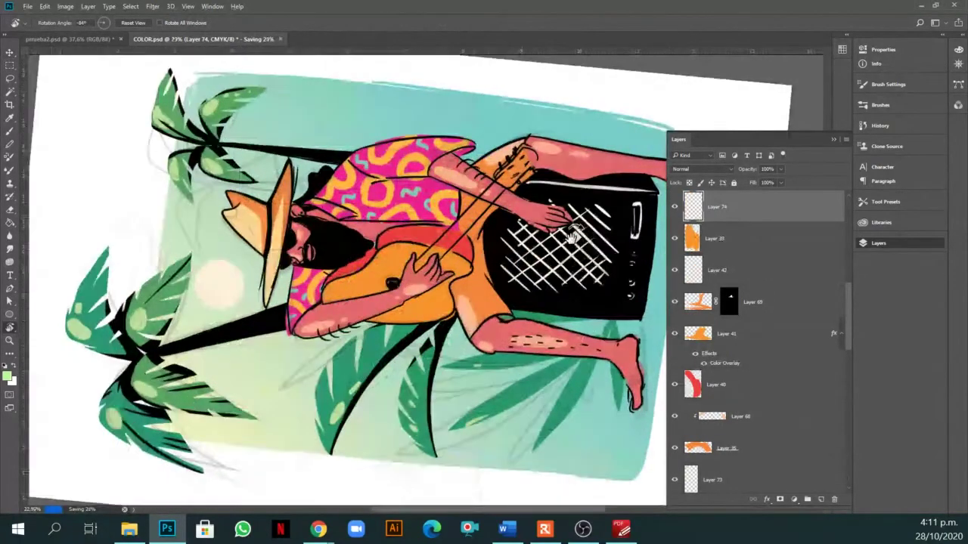
pyautogui.moveTo(553, 221); pyautogui.dragTo(514, 211)
pyautogui.press('l')
pyautogui.moveTo(378, 274)
pyautogui.mouseDown()
pyautogui.moveTo(494, 149)
pyautogui.moveTo(505, 158)
pyautogui.moveTo(380, 274)
pyautogui.mouseUp()
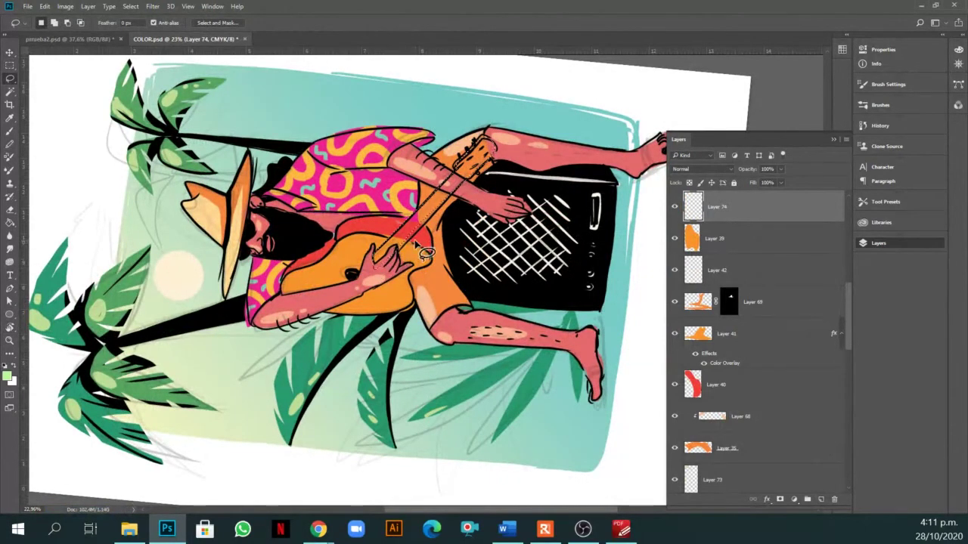
# Fill the neck selection with orange sampled from the guitar body and remove the selection.
pyautogui.press('i')
pyautogui.click(404, 288)
pyautogui.press('g')
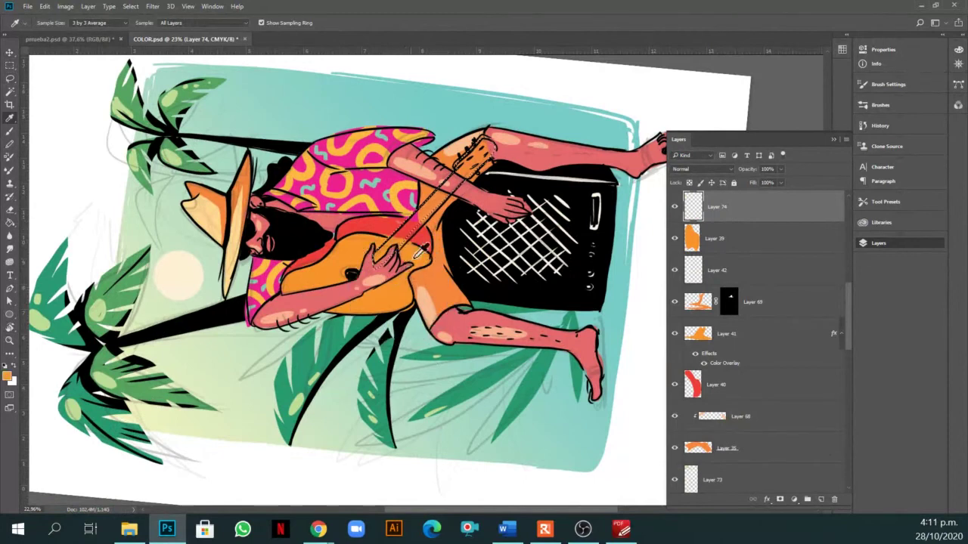
pyautogui.click(430, 234)
pyautogui.hotkey('ctrl', 'd')
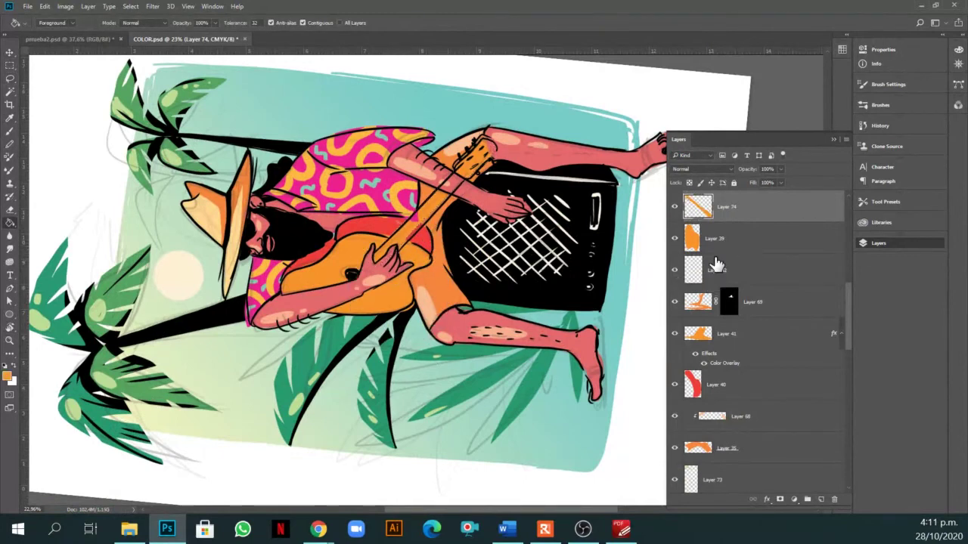
pyautogui.scroll(3, 734, 221)
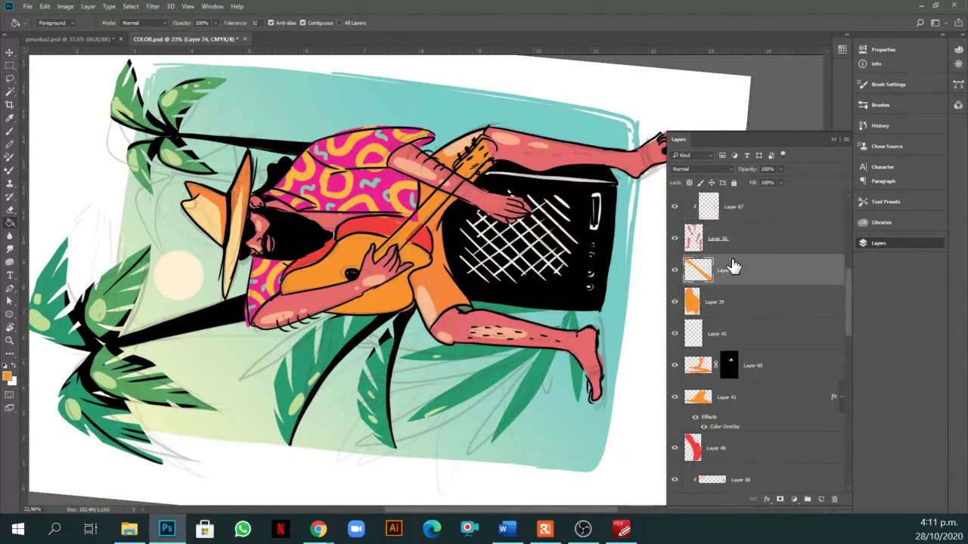
# Move the orange neck fill layer above the skin layer and its clipped highlights, directly below the black fill layer.
pyautogui.moveTo(734, 302); pyautogui.dragTo(730, 238)
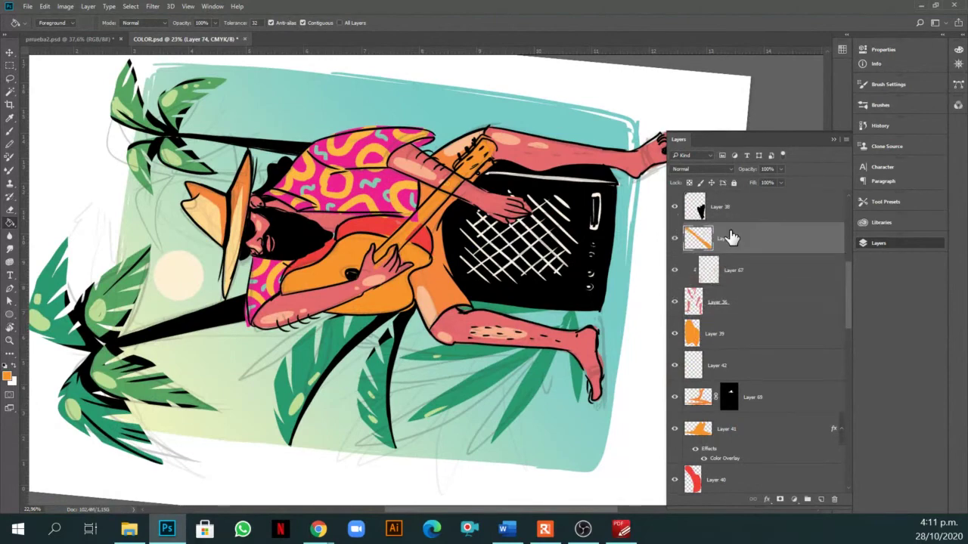
pyautogui.scroll(3, 732, 257)
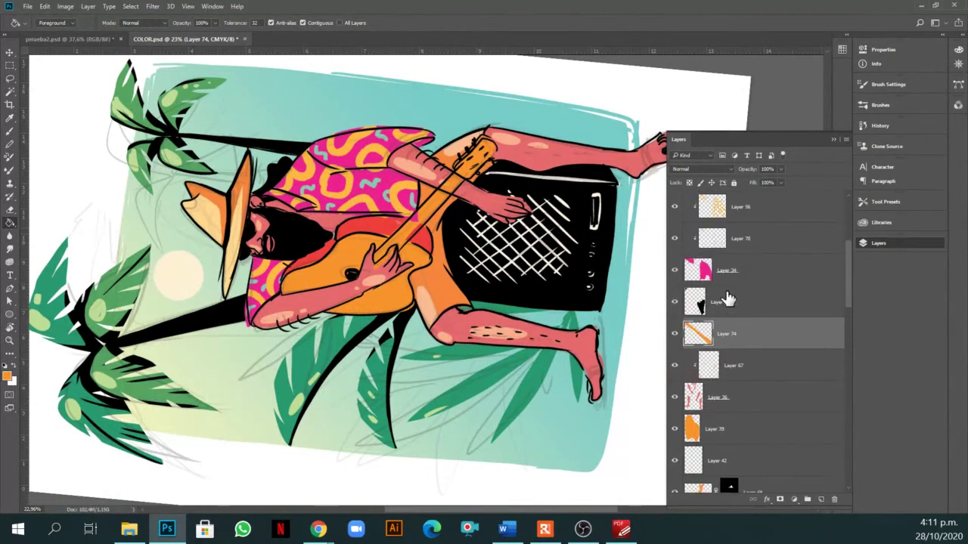
pyautogui.scroll(1, 408, 227)
# Unlock the character line group, select the layer holding the arm outlines and erase the line strokes crossing the guitar neck.
pyautogui.press('v')
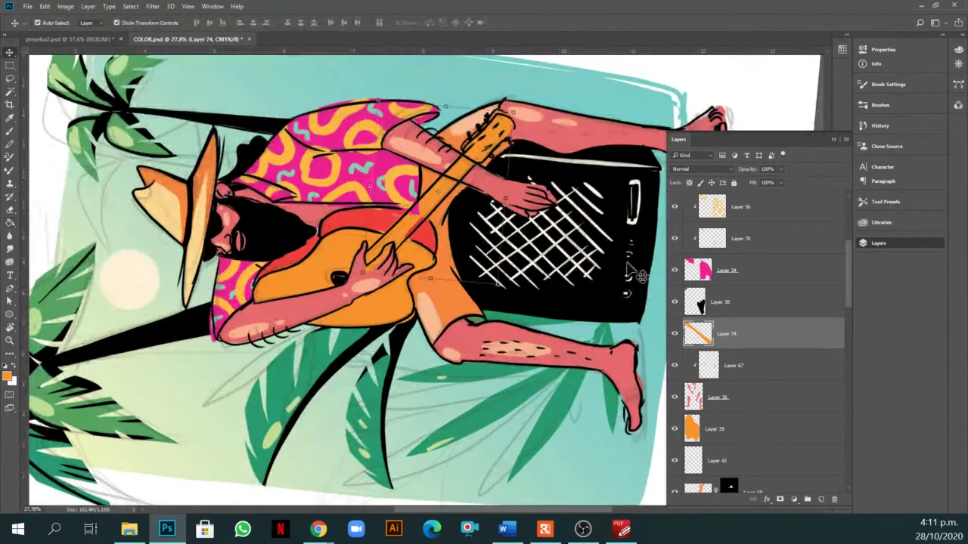
pyautogui.scroll(5, 773, 260)
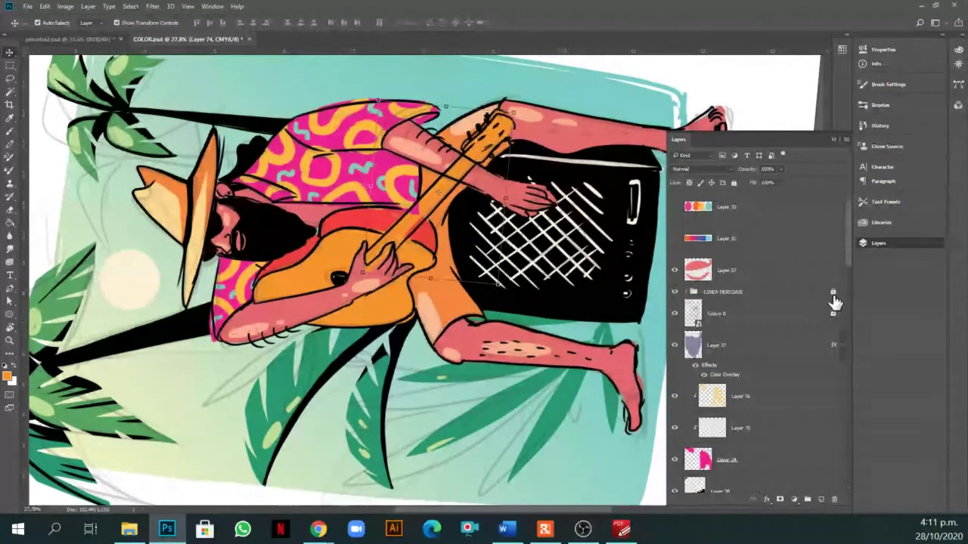
pyautogui.click(472, 177)
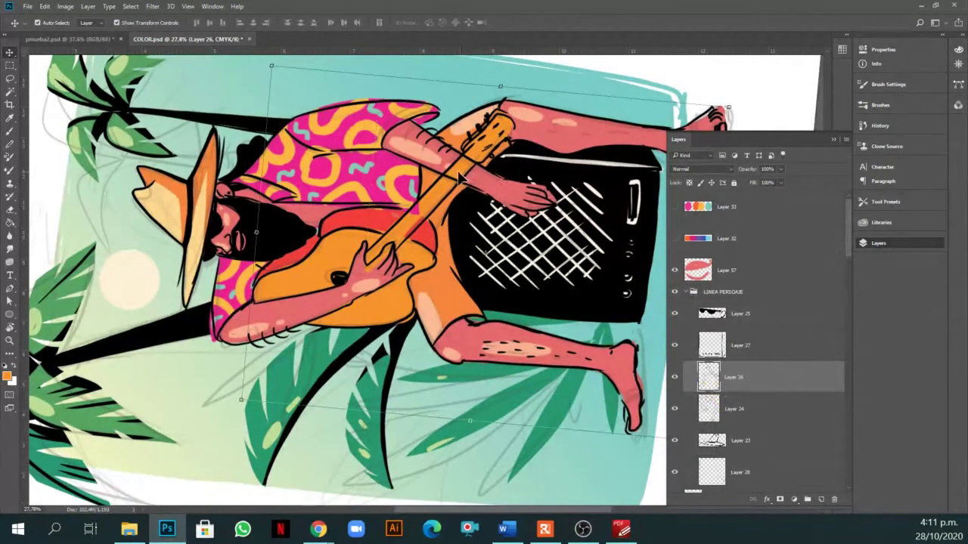
pyautogui.click(711, 408)
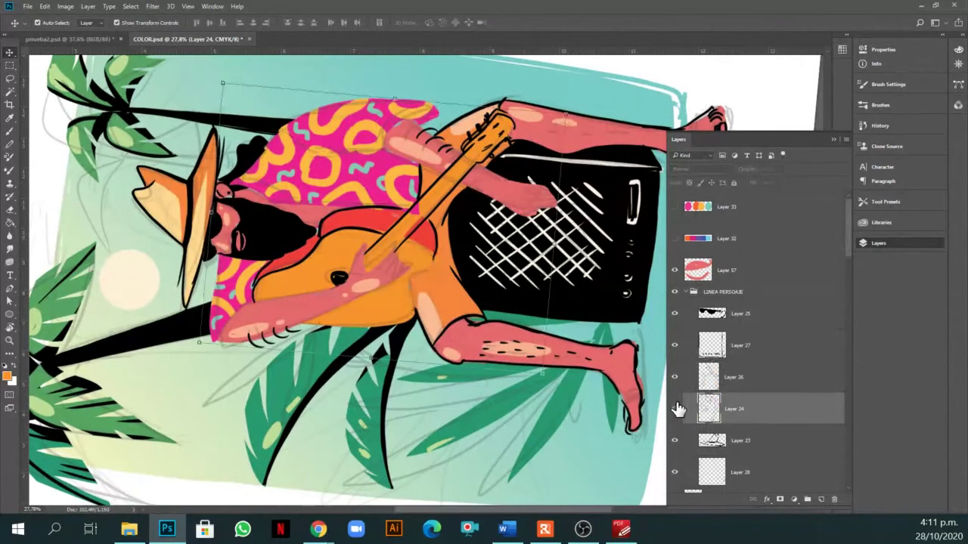
pyautogui.press('e')
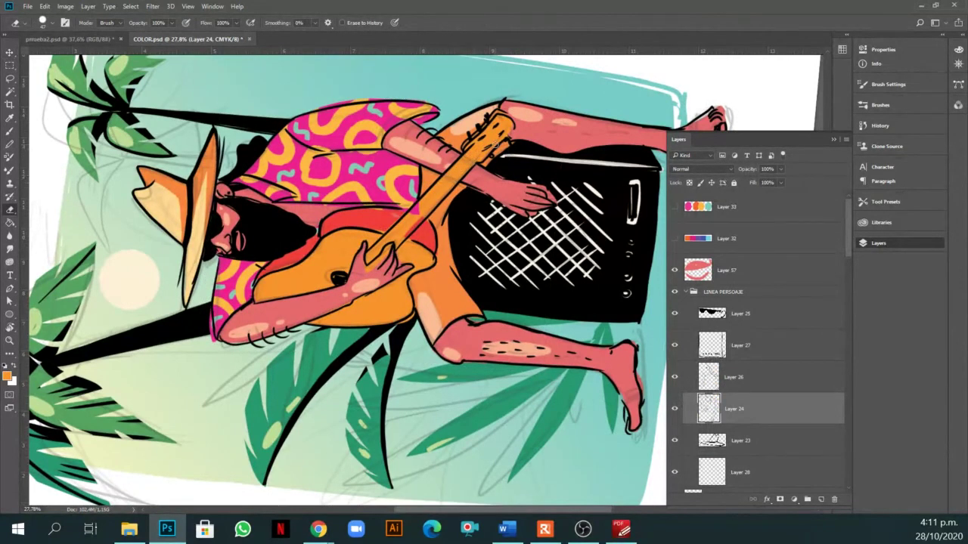
pyautogui.keyDown('ctrl'); pyautogui.click(431, 248); pyautogui.keyUp('ctrl')
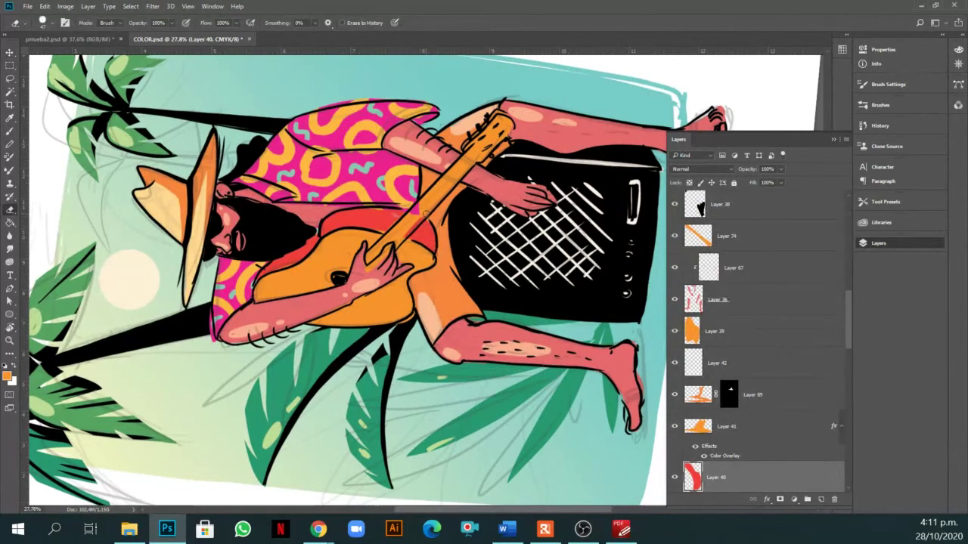
pyautogui.press('v')
pyautogui.hotkey('ctrl', 't')
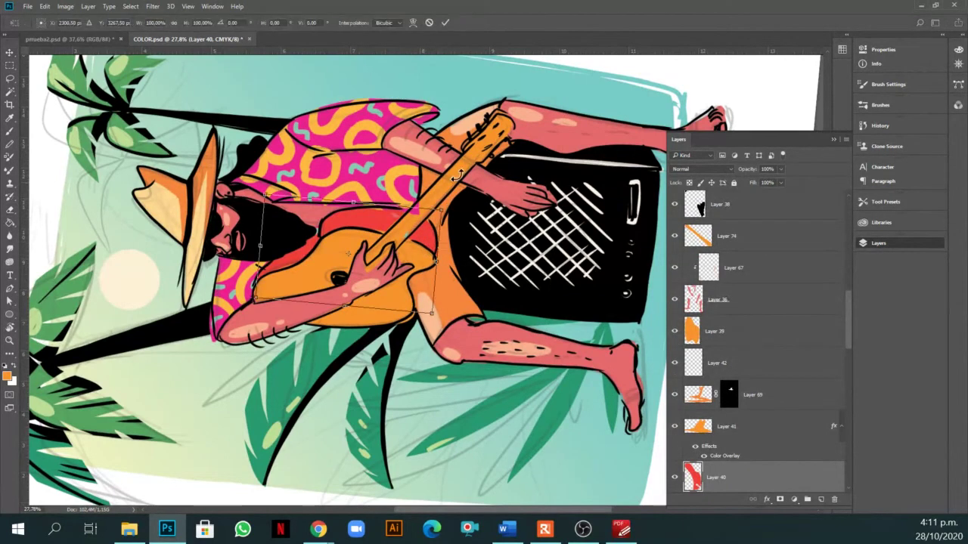
pyautogui.press('Return')
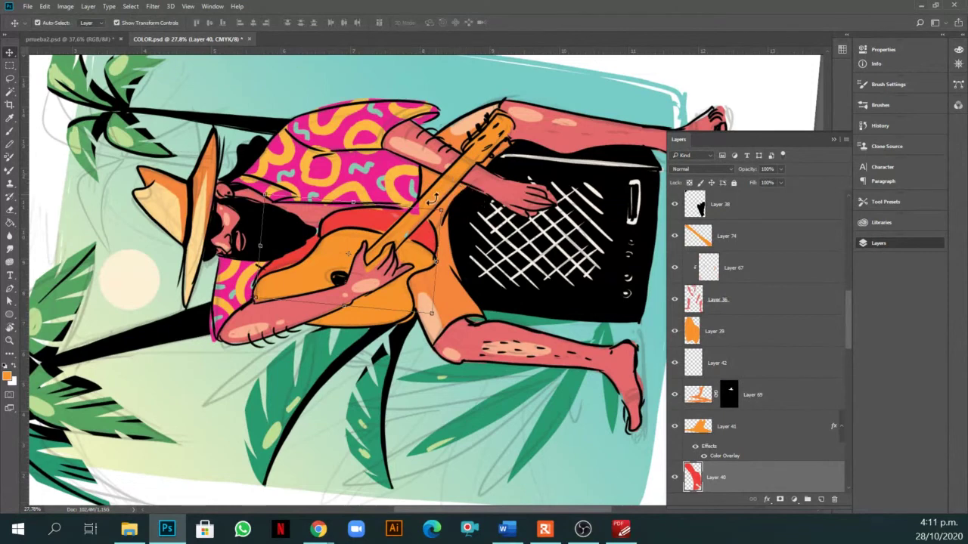
# Select the pink shirt layer, clean its edge along the guitar neck with the Eraser and reselect the neck fill layer.
pyautogui.click(393, 176)
pyautogui.press('e')
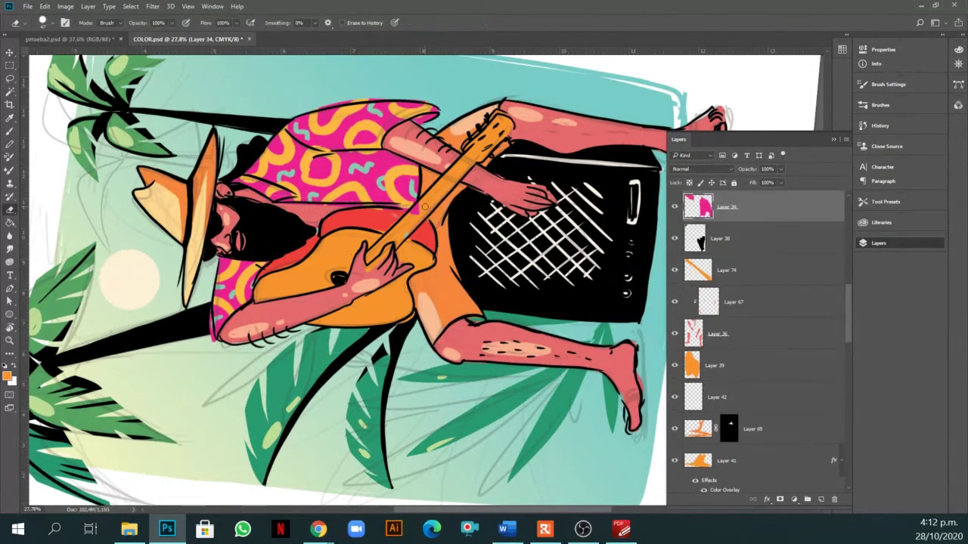
pyautogui.press('v')
pyautogui.click(707, 271)
# Collapse and lock the character line group and add a new layer directly above it.
pyautogui.scroll(2, 628, 253)
pyautogui.scroll(5, 718, 302)
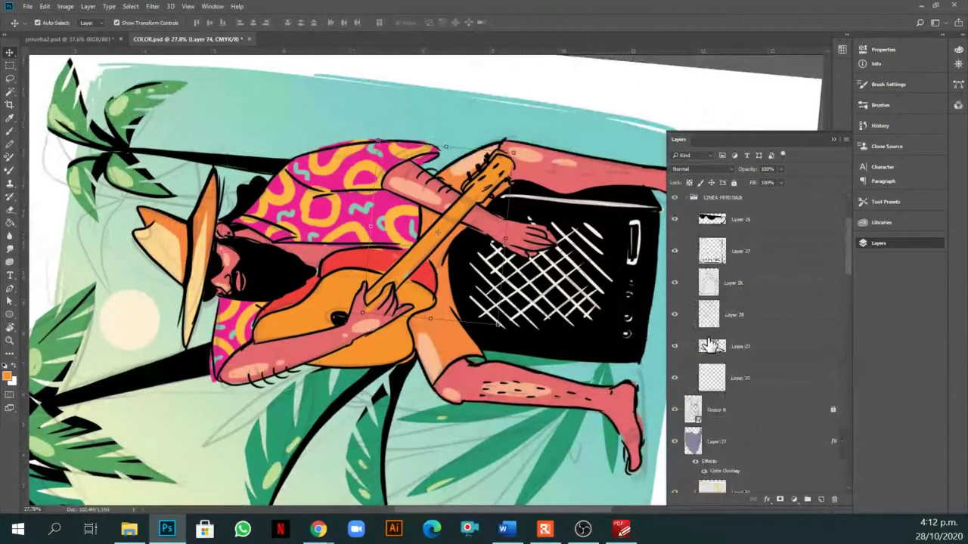
pyautogui.scroll(2, 704, 325)
pyautogui.click(693, 291)
pyautogui.click(756, 291)
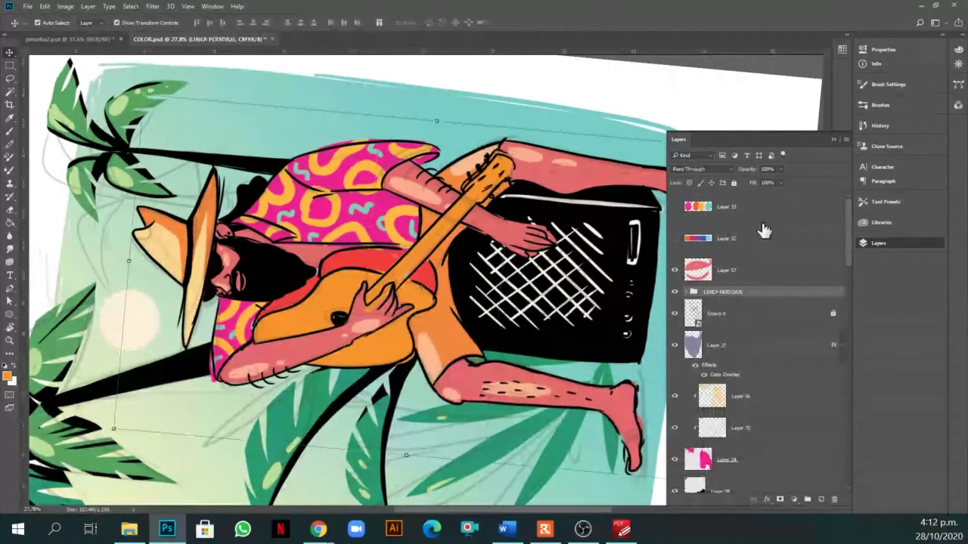
pyautogui.click(821, 500)
# Rotate the canvas view and paint thin black string lines along the guitar's neck with the default foreground color.
pyautogui.press('r')
pyautogui.moveTo(443, 234); pyautogui.dragTo(472, 236)
pyautogui.press('b')
pyautogui.press('d')
pyautogui.moveTo(364, 275)
pyautogui.mouseDown()
pyautogui.moveTo(532, 198)
pyautogui.moveTo(364, 278)
pyautogui.moveTo(536, 211)
pyautogui.moveTo(431, 264)
pyautogui.moveTo(452, 245)
pyautogui.mouseUp()
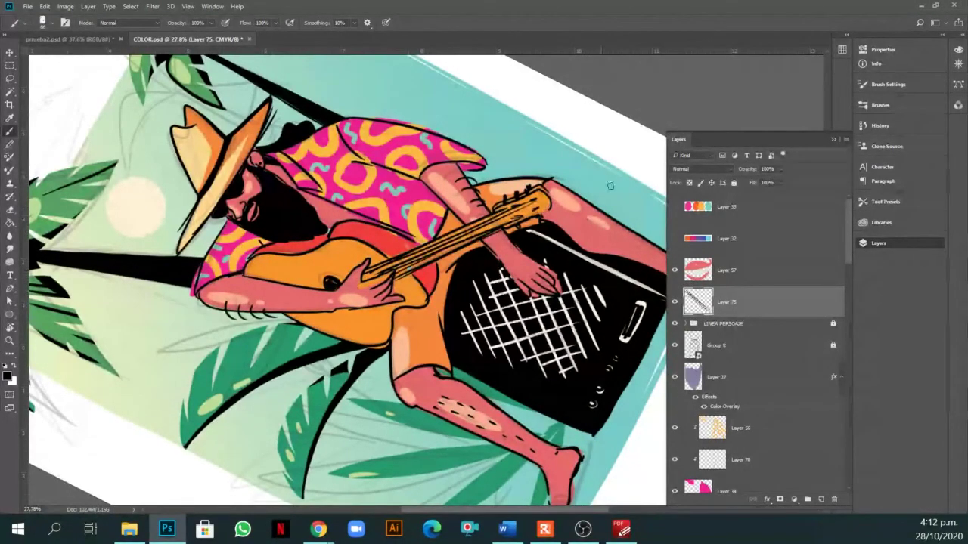
# Touch up the orange neck fill beside the hand with the Eraser and return the canvas view to upright.
pyautogui.keyDown('ctrl'); pyautogui.click(364, 281); pyautogui.keyUp('ctrl')
pyautogui.press('e')
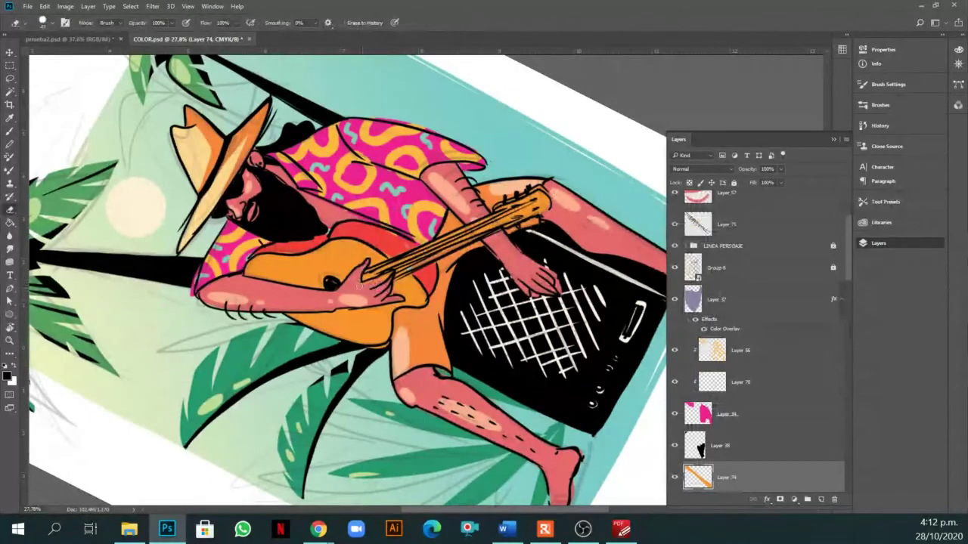
pyautogui.press('c')
pyautogui.hotkey('ctrl', '0')
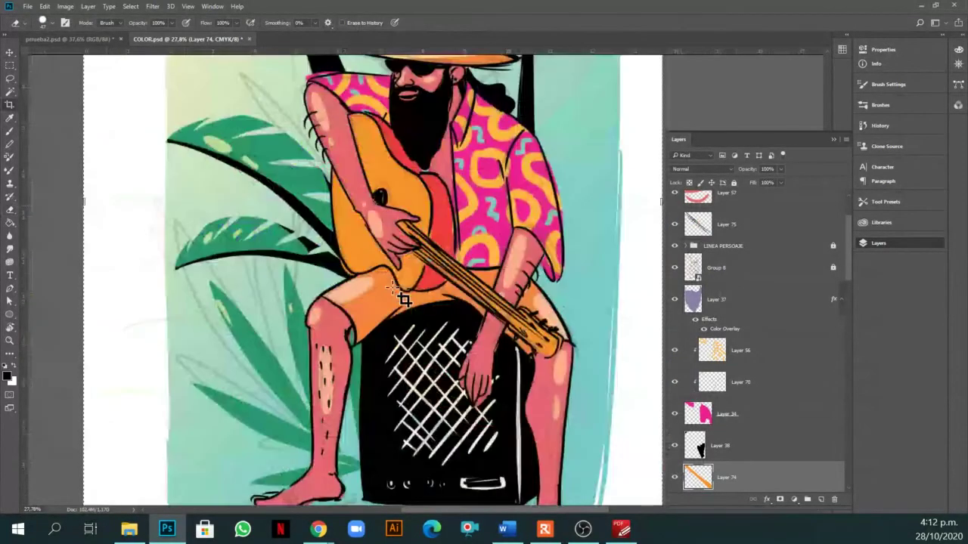
pyautogui.scroll(2, 422, 244)
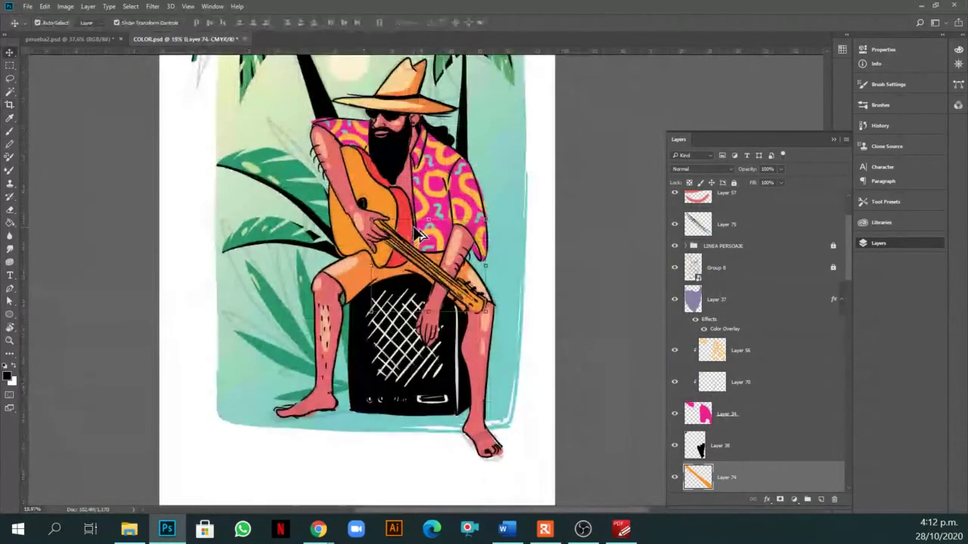
pyautogui.press('b')
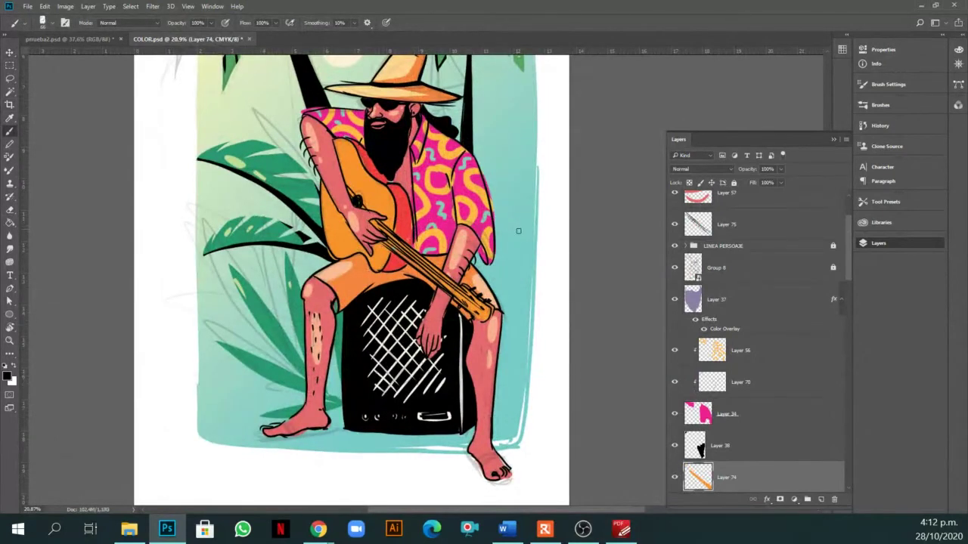
# Rotate the canvas view, add a new layer above the orange guitar body layer and clip it to that layer.
pyautogui.scroll(-1, 538, 235)
pyautogui.press('r')
pyautogui.moveTo(412, 217); pyautogui.dragTo(324, 274)
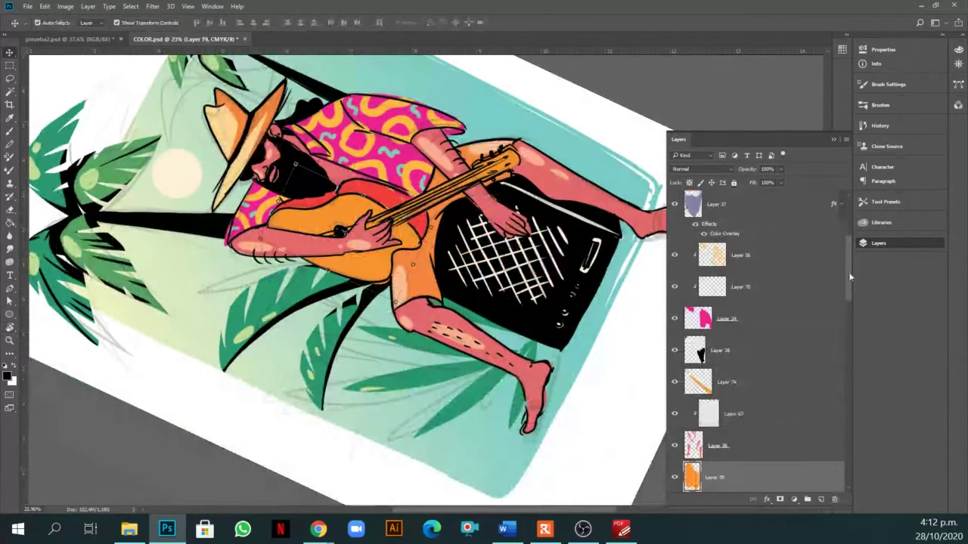
pyautogui.moveTo(848, 272); pyautogui.dragTo(846, 305)
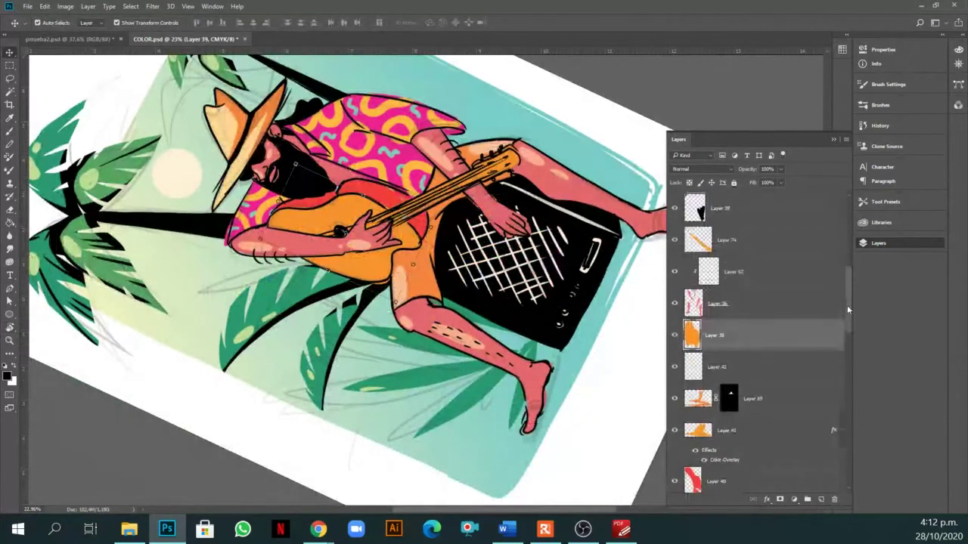
pyautogui.click(821, 499)
pyautogui.keyDown('alt'); pyautogui.click(722, 355); pyautogui.keyUp('alt')
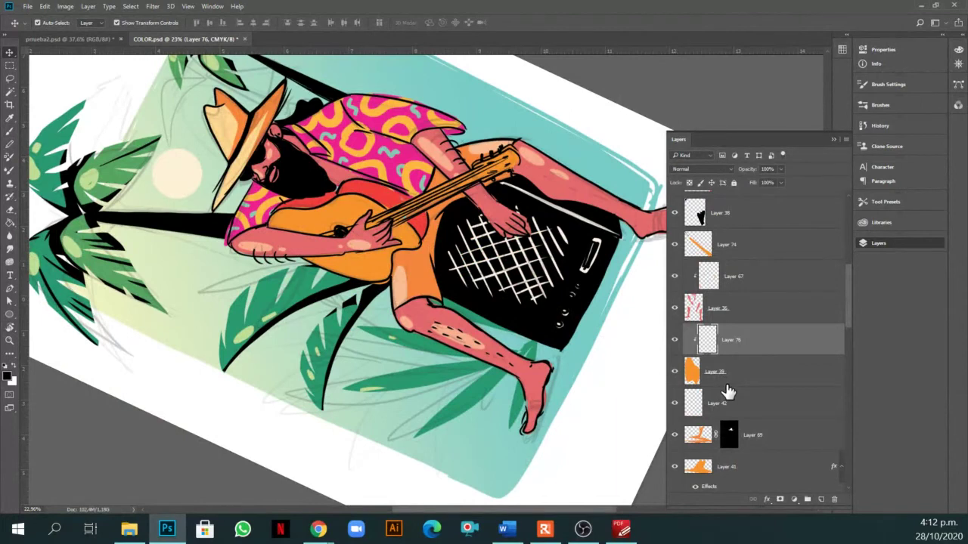
# Paint light diagonal grain lines across the guitar body with a 20 px brush and a pale orange sampled from the hat.
pyautogui.press('i')
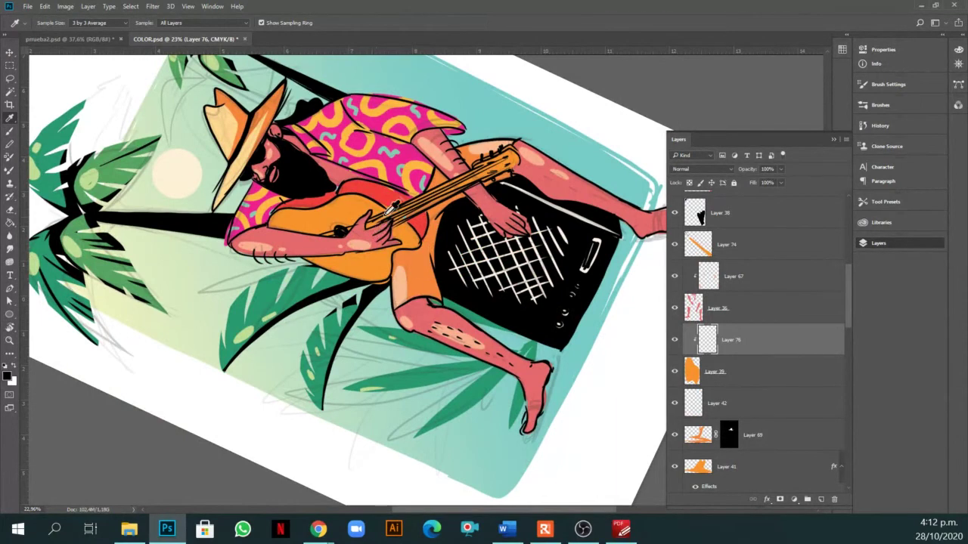
pyautogui.click(232, 123)
pyautogui.press('b')
pyautogui.rightClick(387, 245)
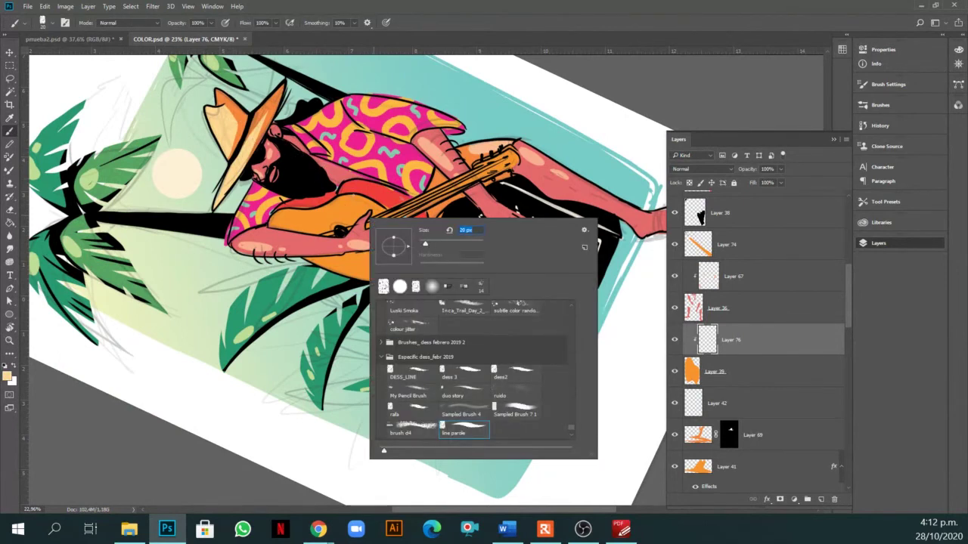
pyautogui.press('Return')
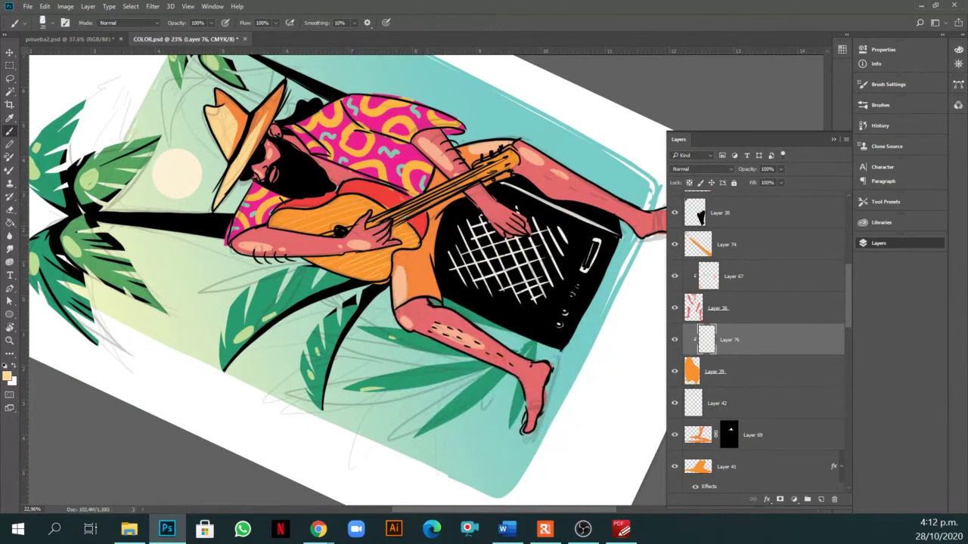
# Return the canvas view to upright and hide the Group 8 sketch layer, leaving the character line group visible.
pyautogui.hotkey('ctrl', '0')
pyautogui.press('v')
pyautogui.moveTo(504, 193); pyautogui.dragTo(380, 135)
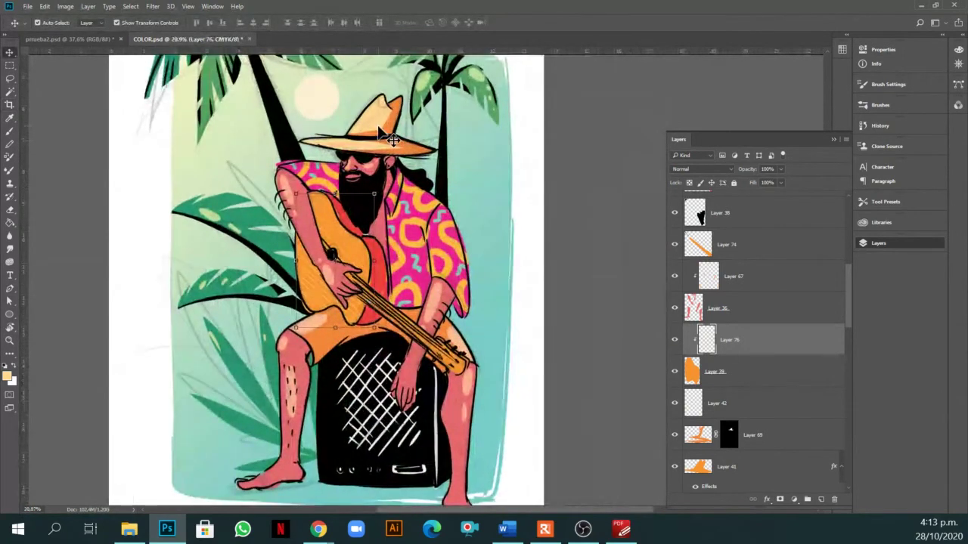
pyautogui.scroll(-3, 385, 136)
pyautogui.scroll(4, 724, 320)
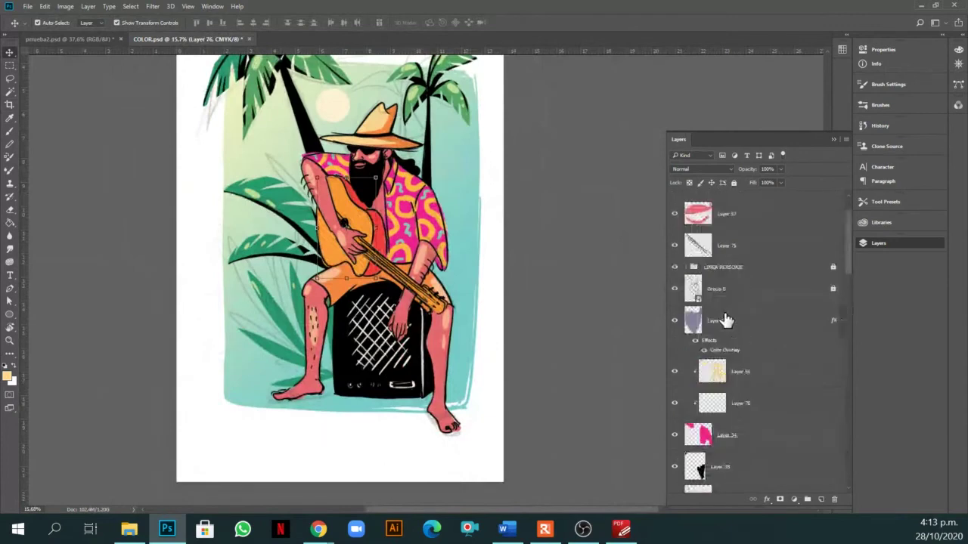
pyautogui.scroll(2, 724, 321)
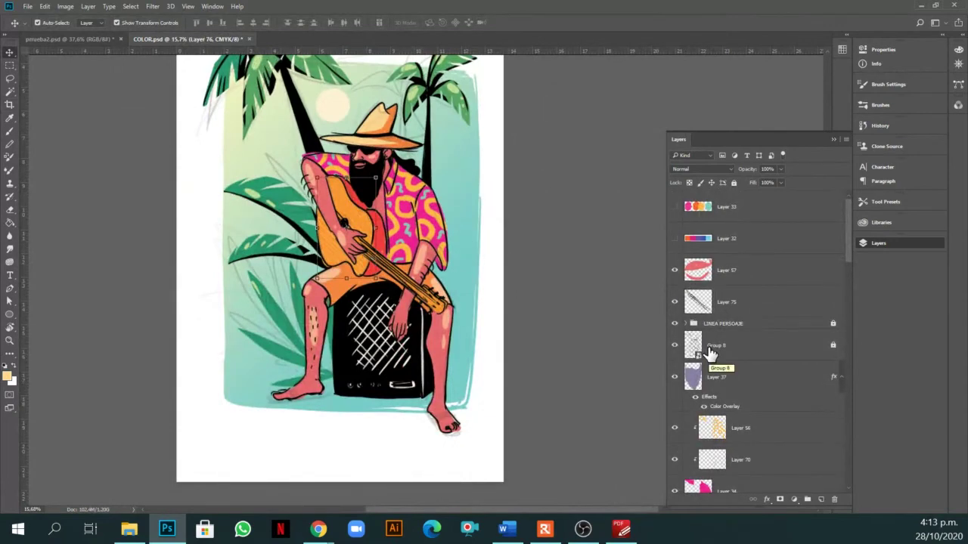
pyautogui.click(674, 324)
pyautogui.click(673, 324)
pyautogui.click(674, 346)
pyautogui.scroll(-2, 583, 313)
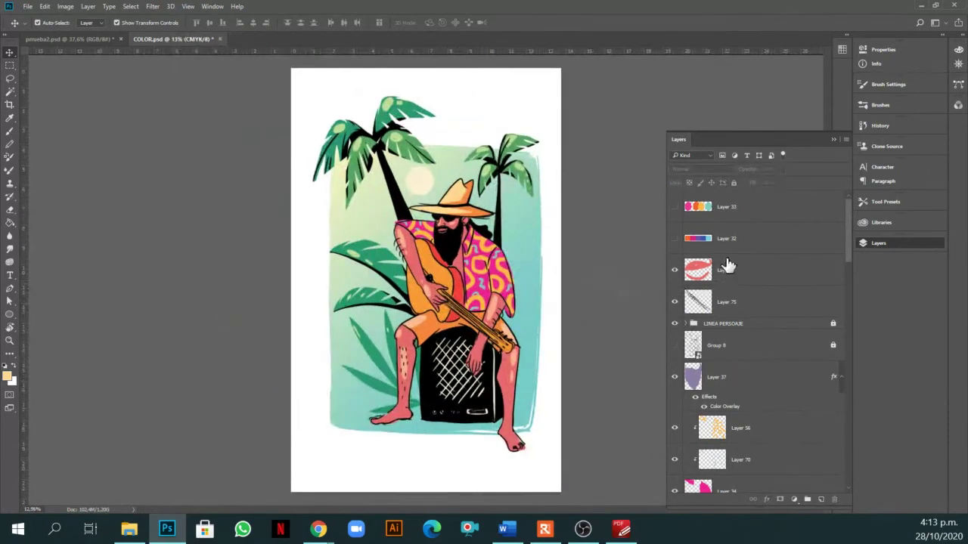
# Unlock the character line group and Group 8, and group all layers from Layer 57 down to the teal background layer.
pyautogui.click(717, 276)
pyautogui.click(833, 324)
pyautogui.click(833, 346)
pyautogui.scroll(-10, 774, 361)
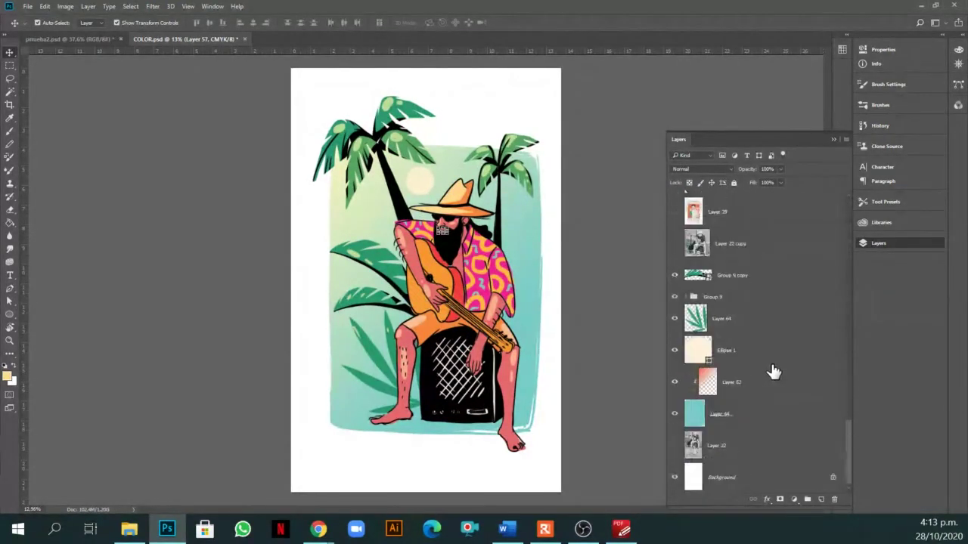
pyautogui.keyDown('shift'); pyautogui.click(745, 414); pyautogui.keyUp('shift')
pyautogui.hotkey('ctrl', 'g')
# Adjust the grouped illustration's placement and size on the page with Free Transform, undoing the unwanted adjustment.
pyautogui.hotkey('ctrl', 't')
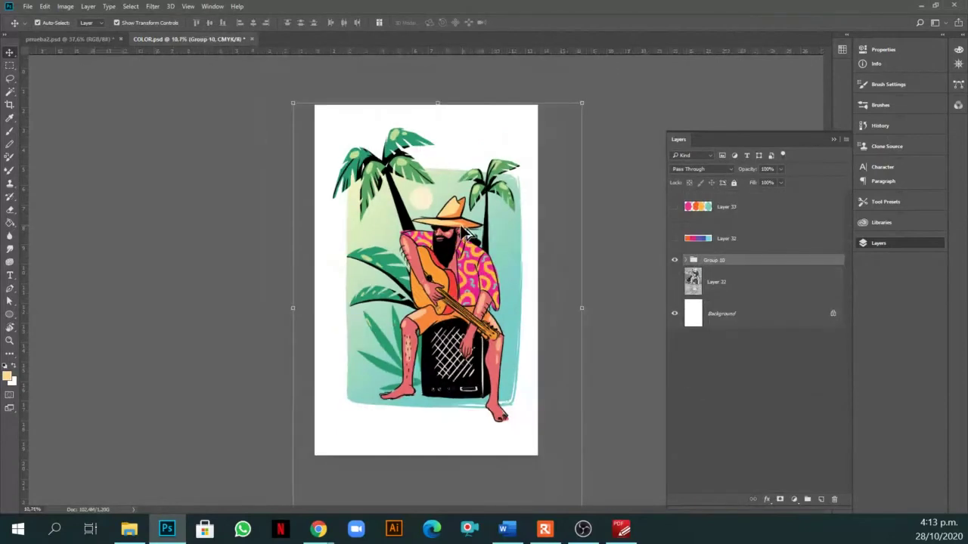
pyautogui.moveTo(434, 108); pyautogui.dragTo(430, 107)
pyautogui.moveTo(322, 487); pyautogui.dragTo(300, 505)
pyautogui.hotkey('ctrl', 'z')
pyautogui.press('Return')
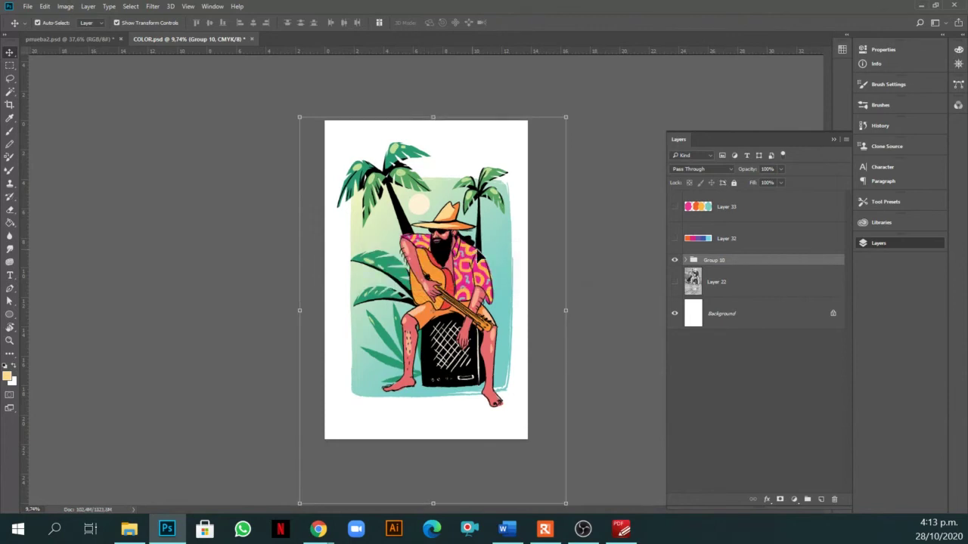
# Add a new empty layer above Layer 57 inside Group 10.
pyautogui.scroll(2, 505, 239)
pyautogui.scroll(-1, 503, 249)
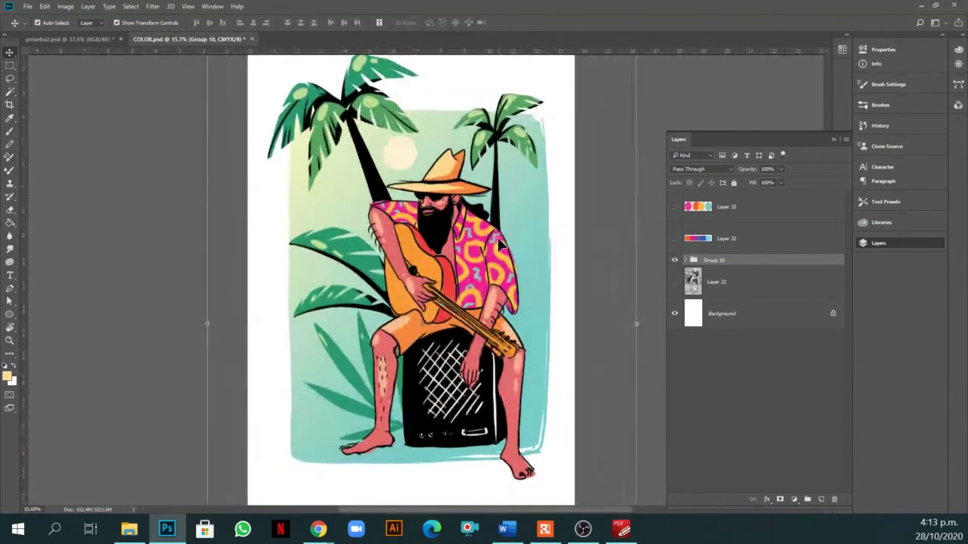
pyautogui.scroll(2, 504, 253)
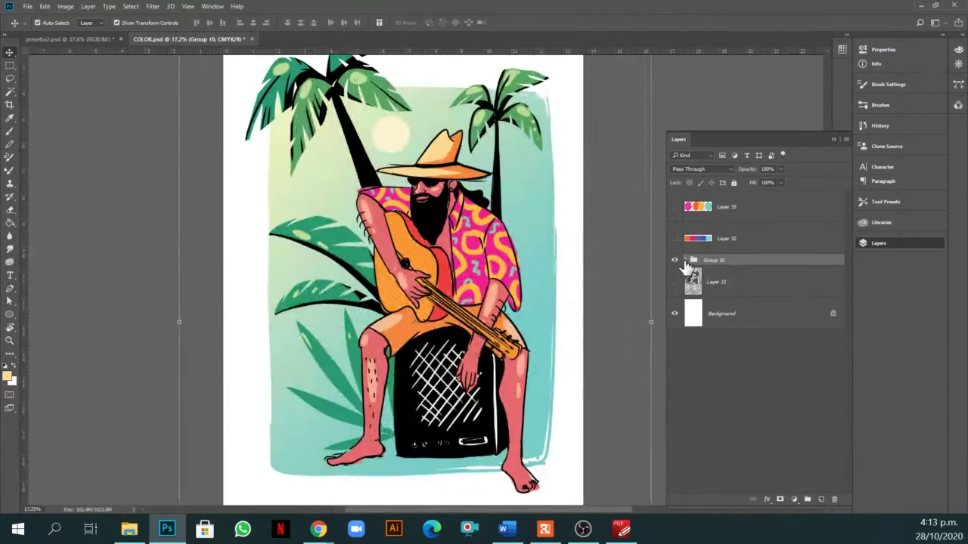
pyautogui.click(685, 260)
pyautogui.click(761, 291)
pyautogui.click(821, 500)
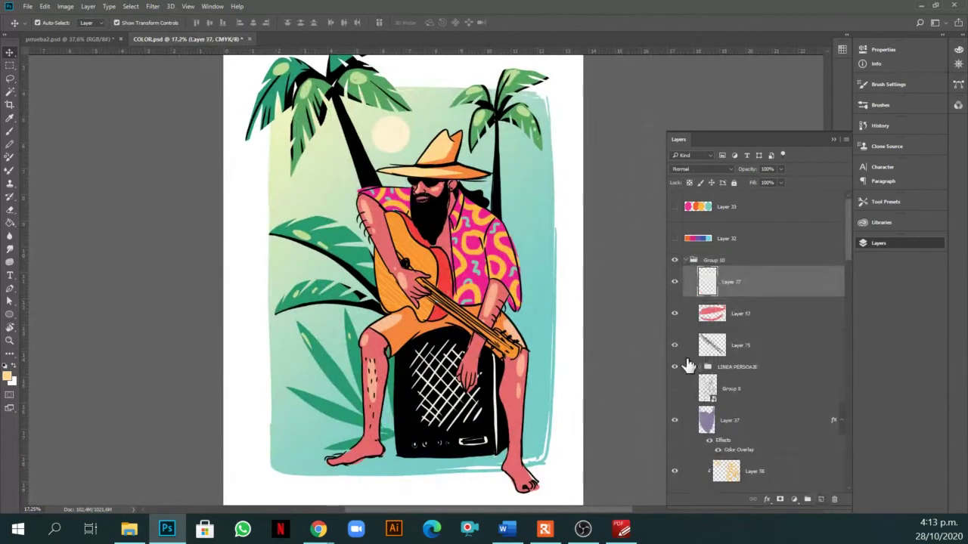
# Lasso combined shadow shapes on the shirt's sleeve fold, beneath the raised arm, along the guitar's edge and on the shorts below the guitar.
pyautogui.press('l')
pyautogui.moveTo(484, 243)
pyautogui.mouseDown()
pyautogui.moveTo(496, 296)
pyautogui.moveTo(486, 318)
pyautogui.moveTo(500, 295)
pyautogui.moveTo(487, 266)
pyautogui.moveTo(496, 227)
pyautogui.mouseUp()
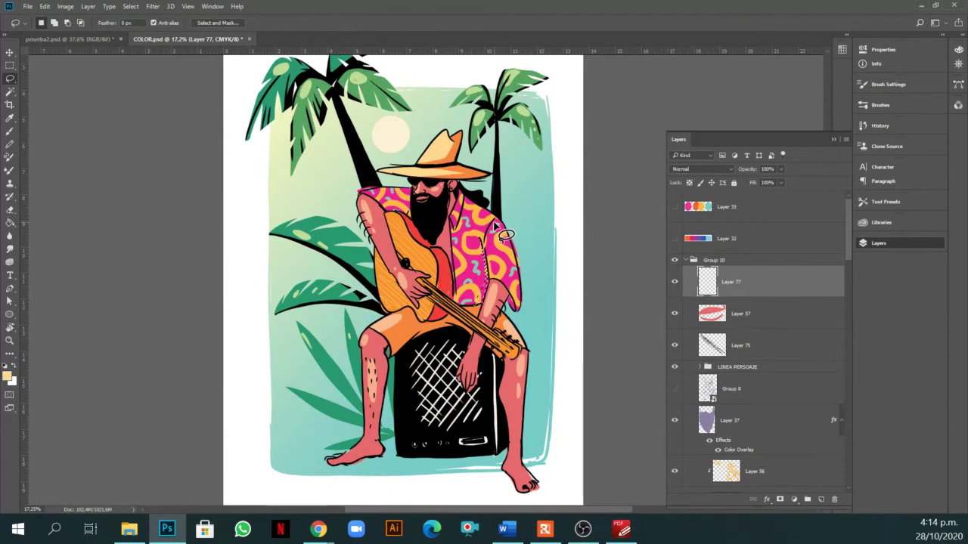
pyautogui.press('shift')
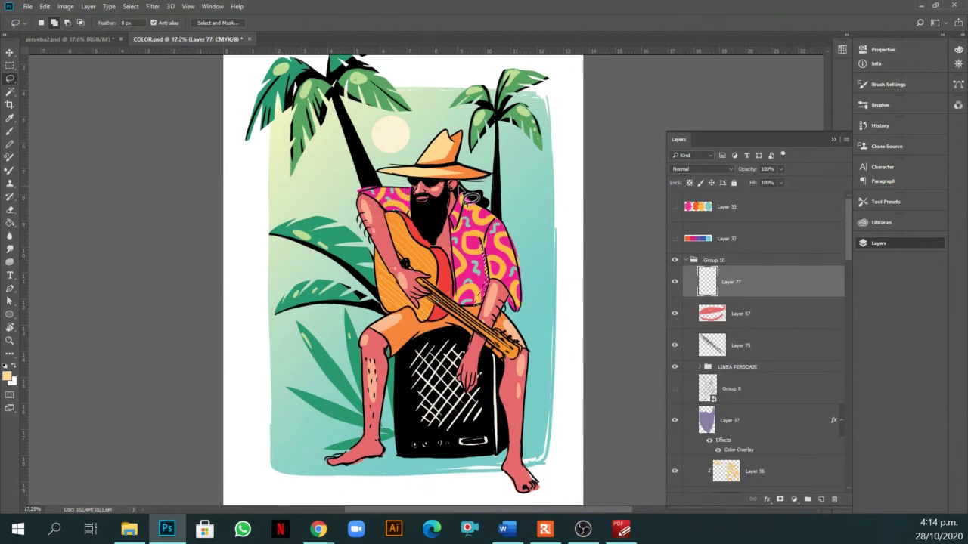
pyautogui.press('shift')
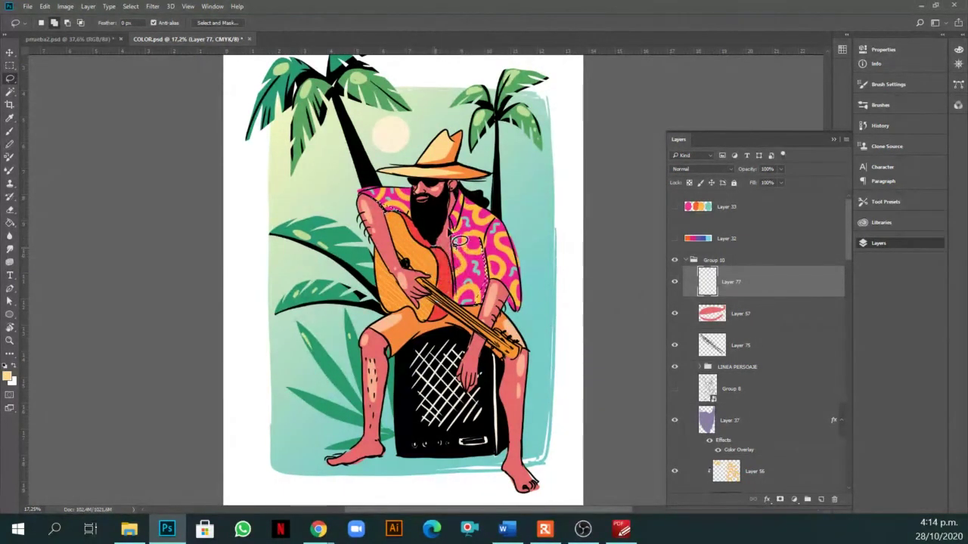
pyautogui.press('shift')
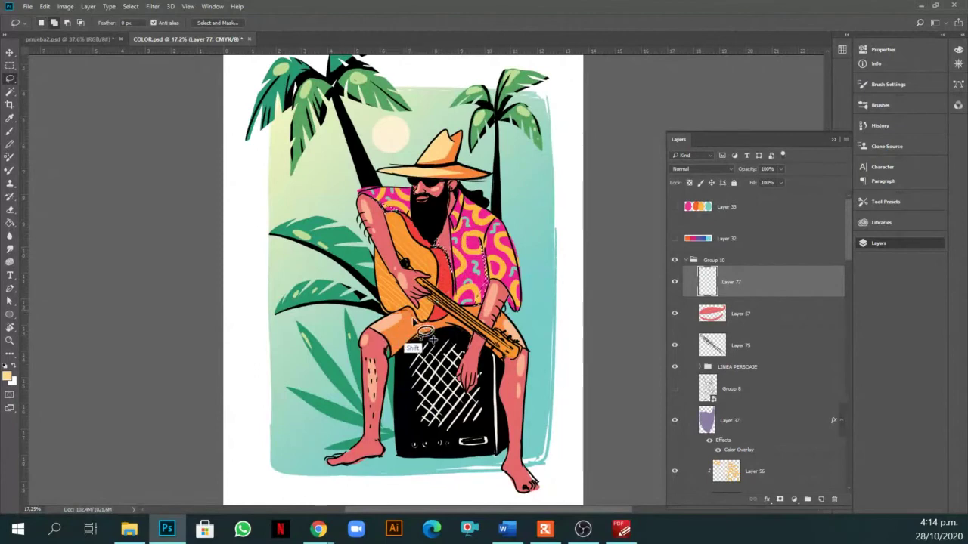
pyautogui.press('shift')
pyautogui.moveTo(437, 333); pyautogui.dragTo(402, 335)
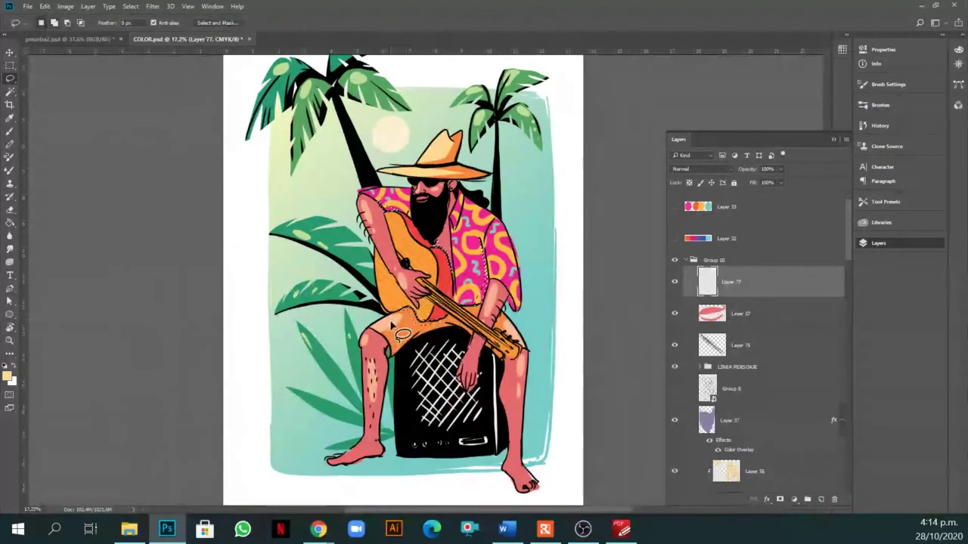
# Fill the selected shadow shapes with the default black foreground colour on Layer 77.
pyautogui.press('g')
pyautogui.press('d')
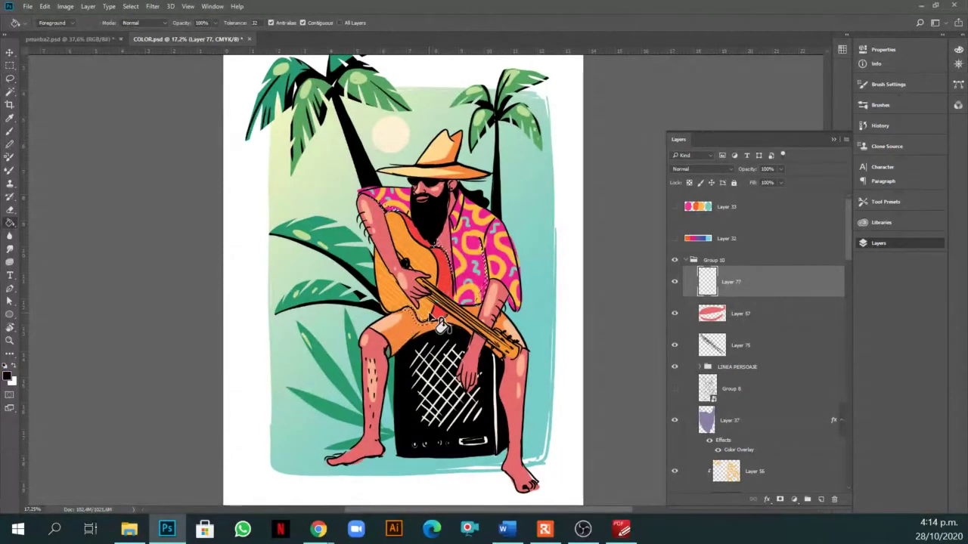
pyautogui.click(429, 316)
pyautogui.scroll(2, 492, 302)
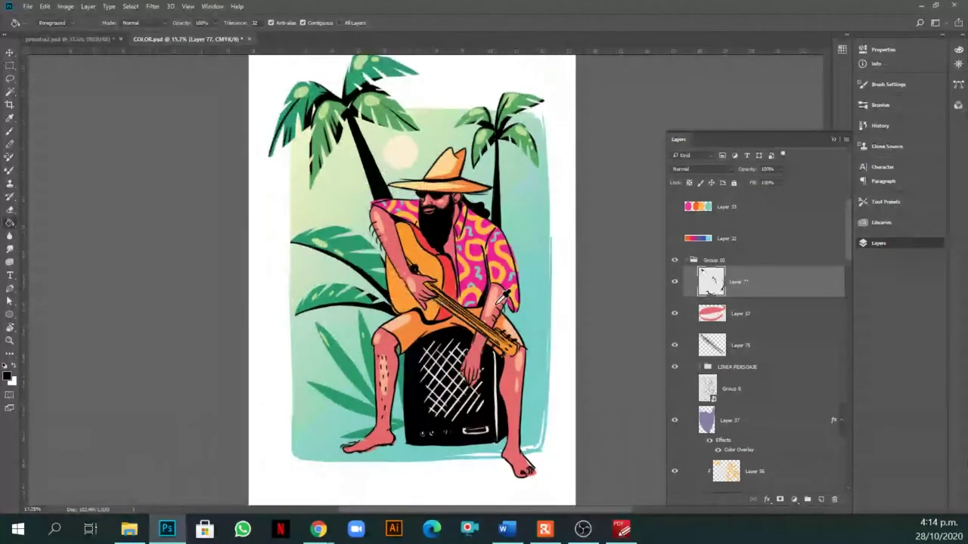
# Lasso a small shadow shape at the shorts' hem beside the bent knee and fill it with black.
pyautogui.press('b')
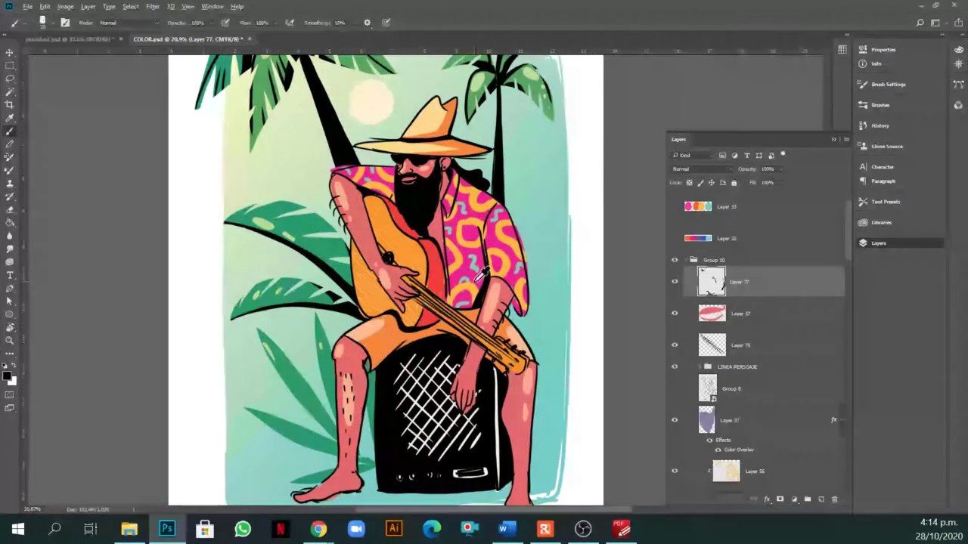
pyautogui.scroll(-4, 478, 273)
pyautogui.scroll(1, 503, 298)
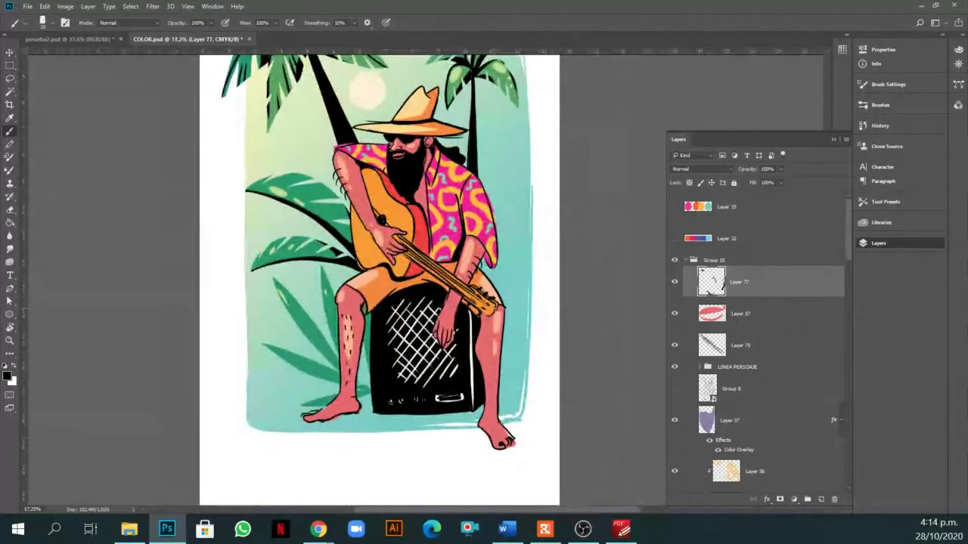
pyautogui.press('l')
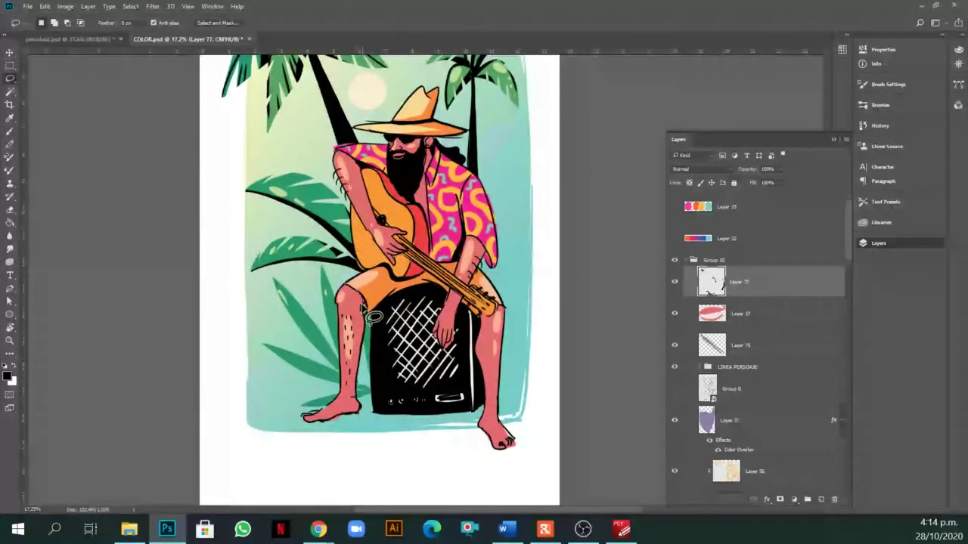
pyautogui.press('g')
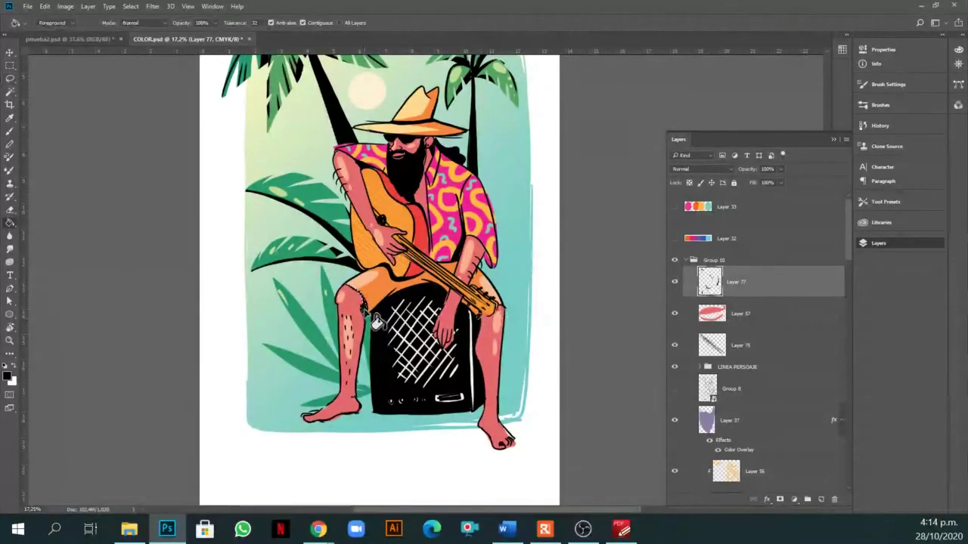
pyautogui.scroll(-1, 466, 412)
# Select the speaker's black fill, Layer 52, and toggle its visibility to check which line details it covers.
pyautogui.rightClick(466, 411)
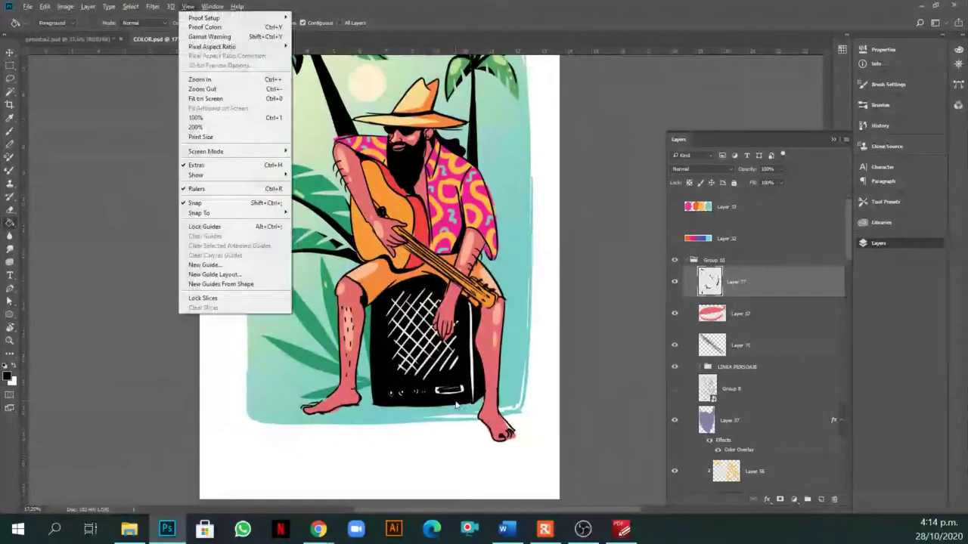
pyautogui.press('Escape')
pyautogui.click(463, 398)
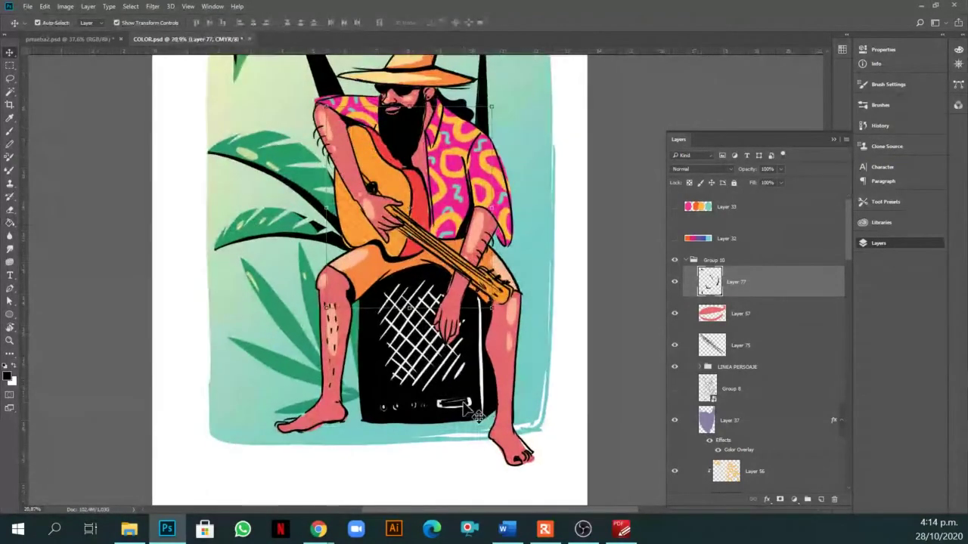
pyautogui.click(483, 407)
pyautogui.click(674, 477)
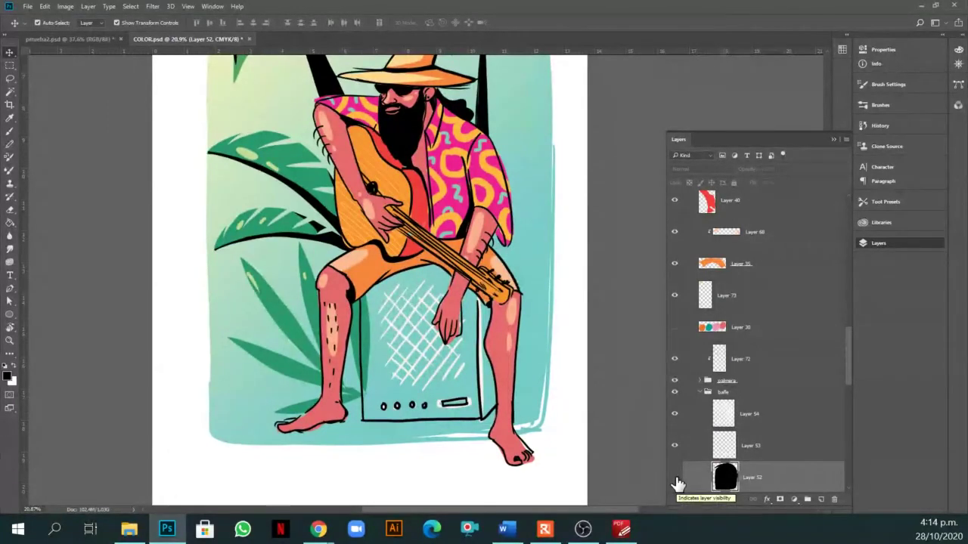
pyautogui.click(674, 477)
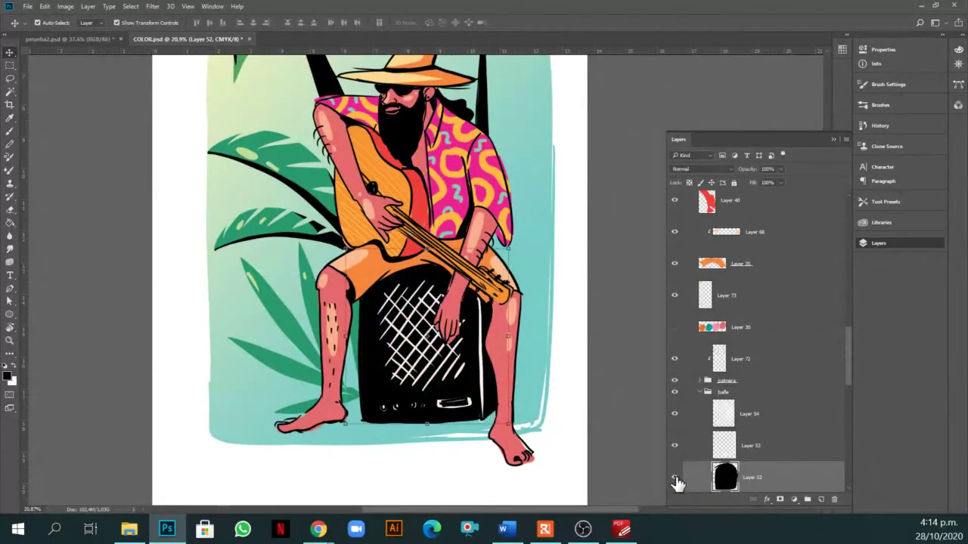
pyautogui.click(674, 477)
pyautogui.click(674, 477)
pyautogui.scroll(10, 743, 262)
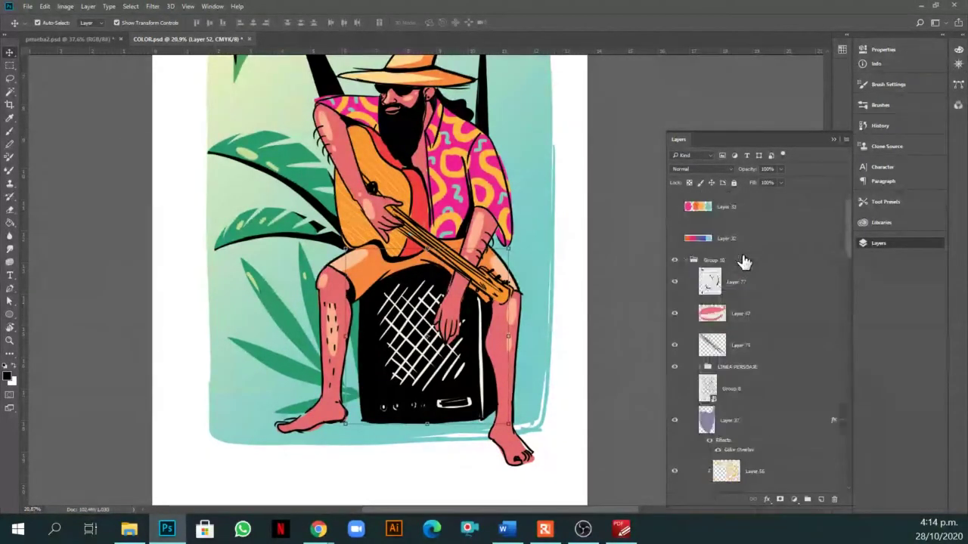
# Select Layer 27 in the LINEA PERSOAJE group and erase the black lines over the speaker's knobs and label.
pyautogui.click(744, 369)
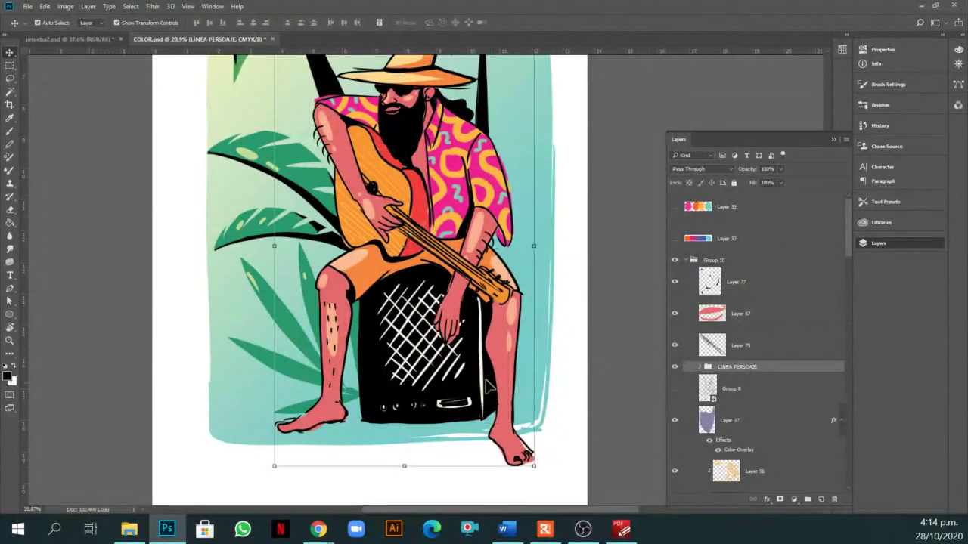
pyautogui.click(675, 369)
pyautogui.click(675, 367)
pyautogui.click(484, 412)
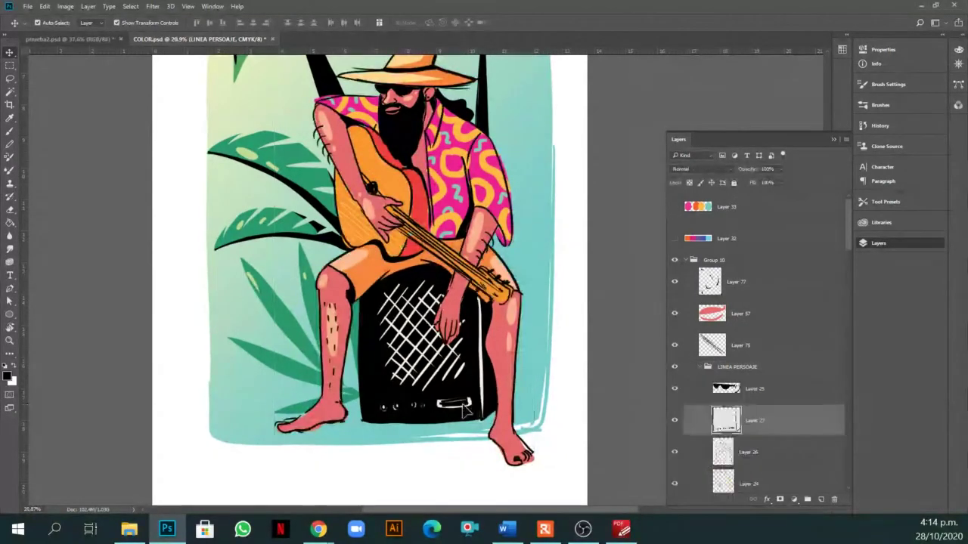
pyautogui.press('e')
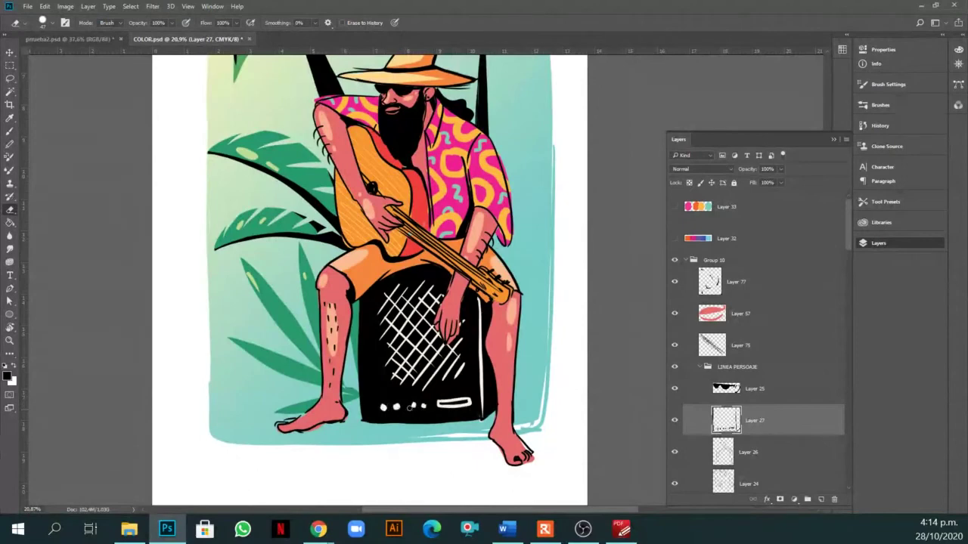
pyautogui.scroll(-4, 408, 406)
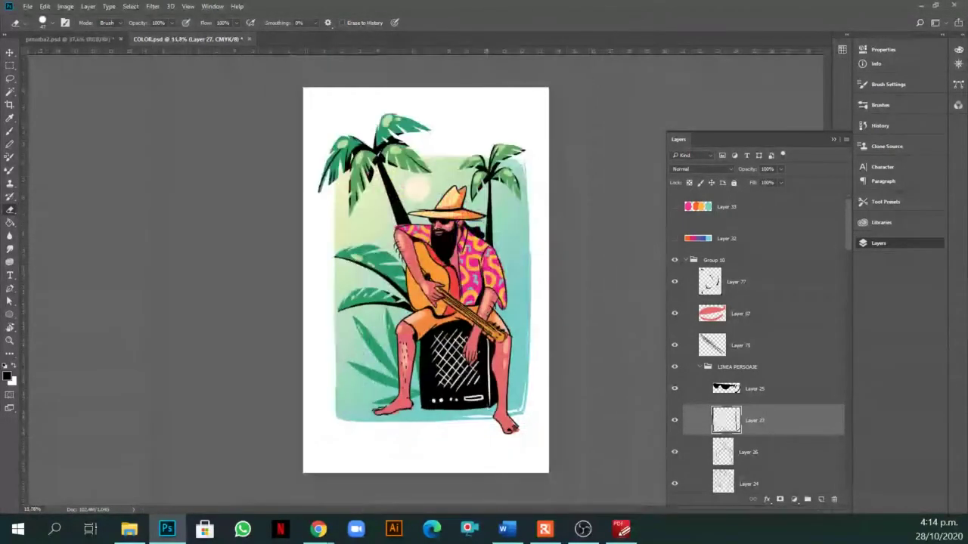
# Add a new empty layer directly above the large palm tree's black trunk layer.
pyautogui.press('v')
pyautogui.click(577, 345)
pyautogui.scroll(1, 453, 241)
pyautogui.click(392, 199)
pyautogui.scroll(-1, 821, 432)
pyautogui.click(821, 499)
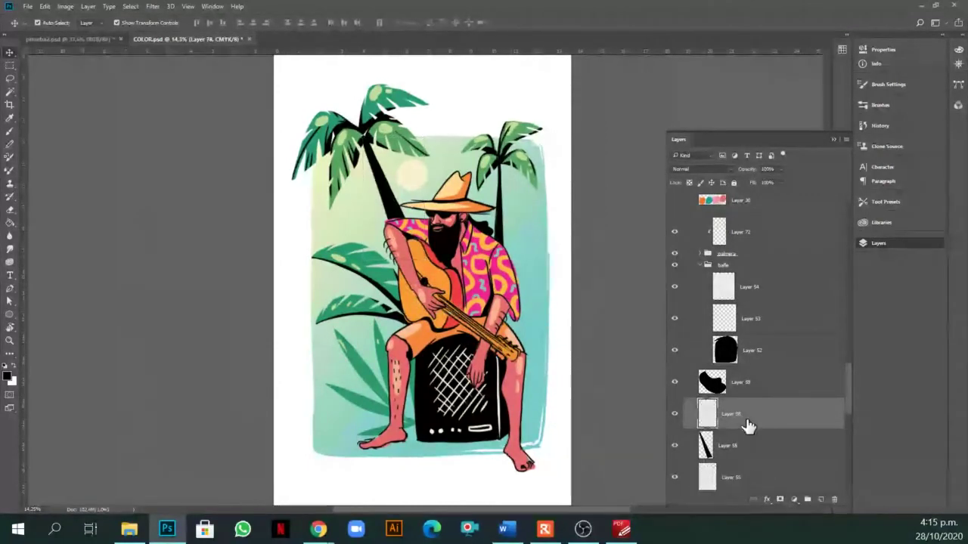
# Sample the pale green background beside the large palm as the paint colour and adjust the brush size for trunk details.
pyautogui.press('i')
pyautogui.click(382, 179)
pyautogui.press('b')
pyautogui.scroll(4, 408, 170)
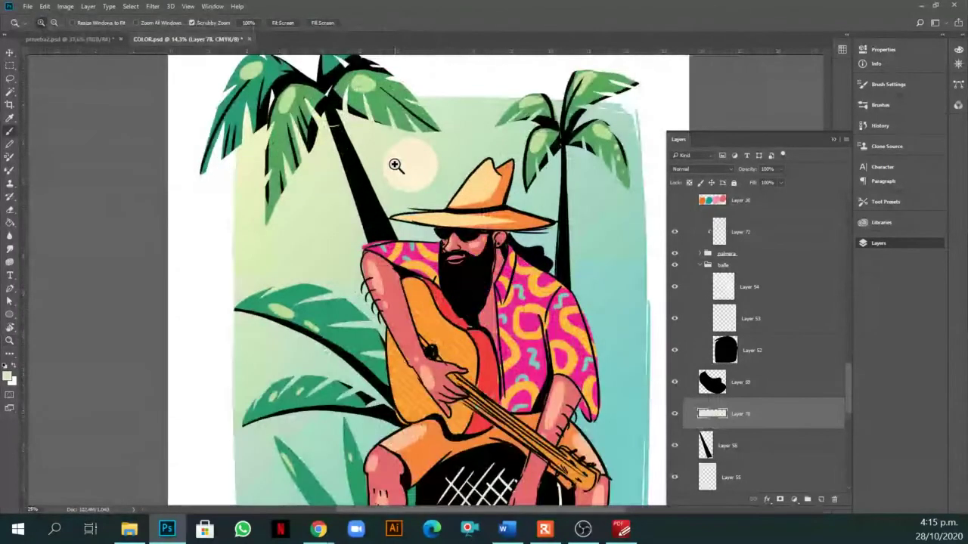
pyautogui.rightClick(404, 172)
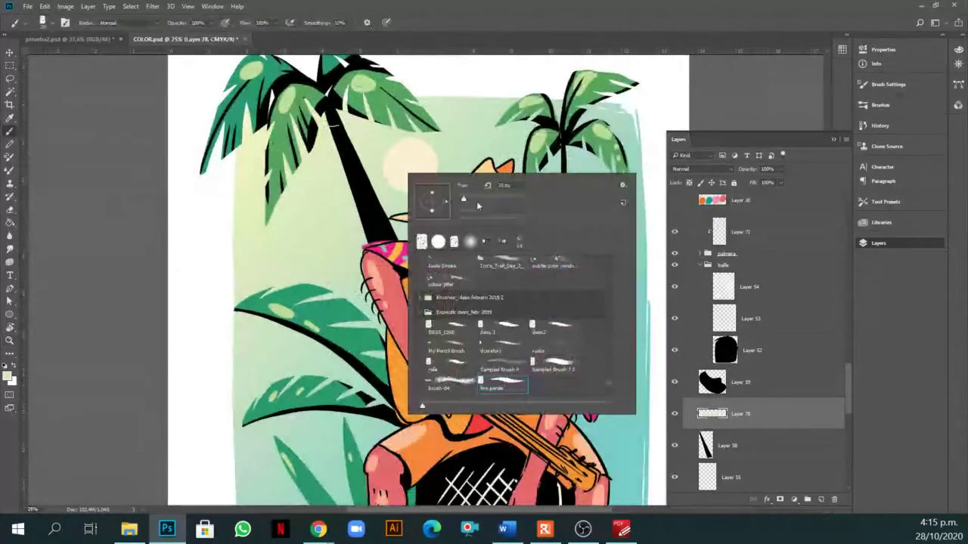
pyautogui.press('Return')
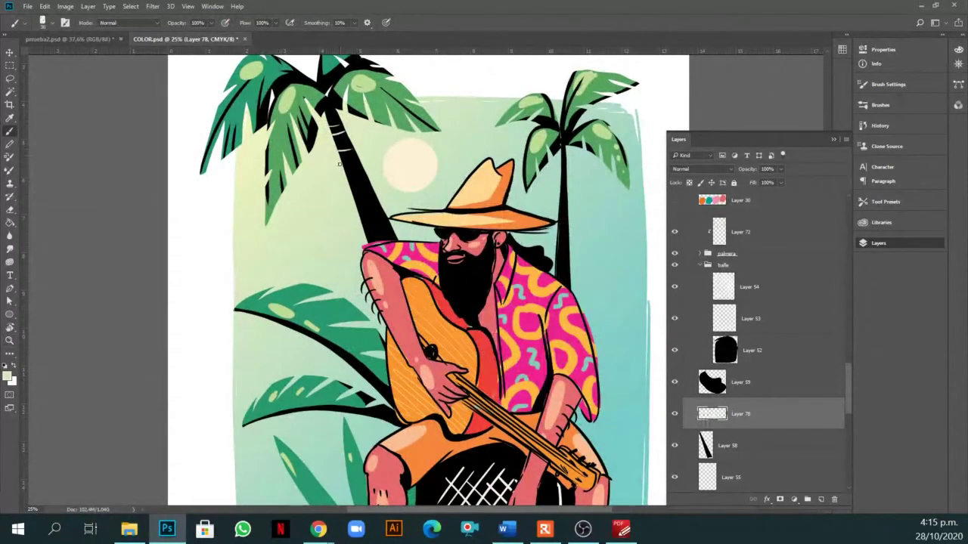
# Paint short pale green cross lines down the black trunks of both palm trees on Layer 78.
pyautogui.moveTo(333, 138); pyautogui.dragTo(345, 134)
pyautogui.moveTo(341, 159); pyautogui.dragTo(355, 156)
pyautogui.moveTo(348, 182)
pyautogui.mouseDown()
pyautogui.moveTo(369, 179)
pyautogui.moveTo(372, 197)
pyautogui.mouseUp()
pyautogui.moveTo(359, 207); pyautogui.dragTo(367, 206)
pyautogui.moveTo(358, 216); pyautogui.dragTo(378, 213)
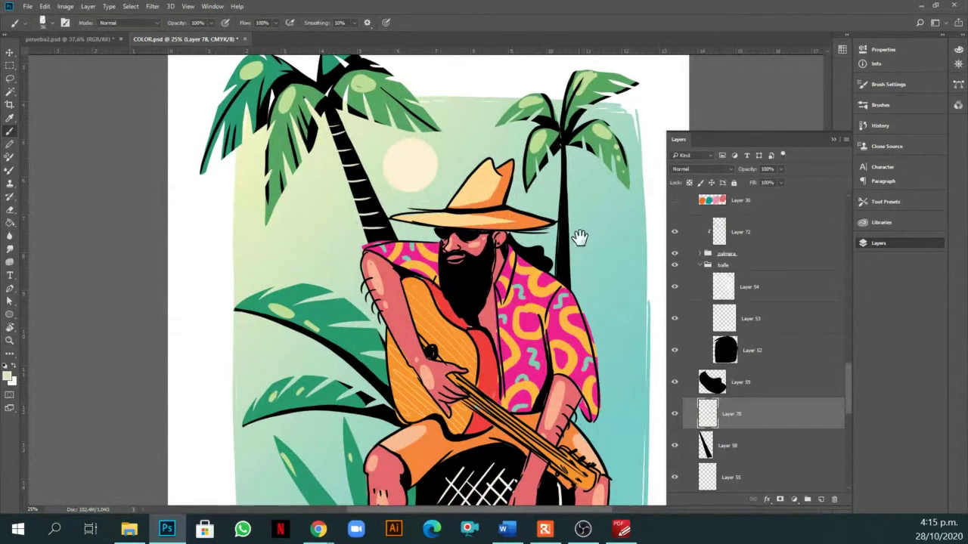
pyautogui.moveTo(574, 240); pyautogui.dragTo(546, 238)
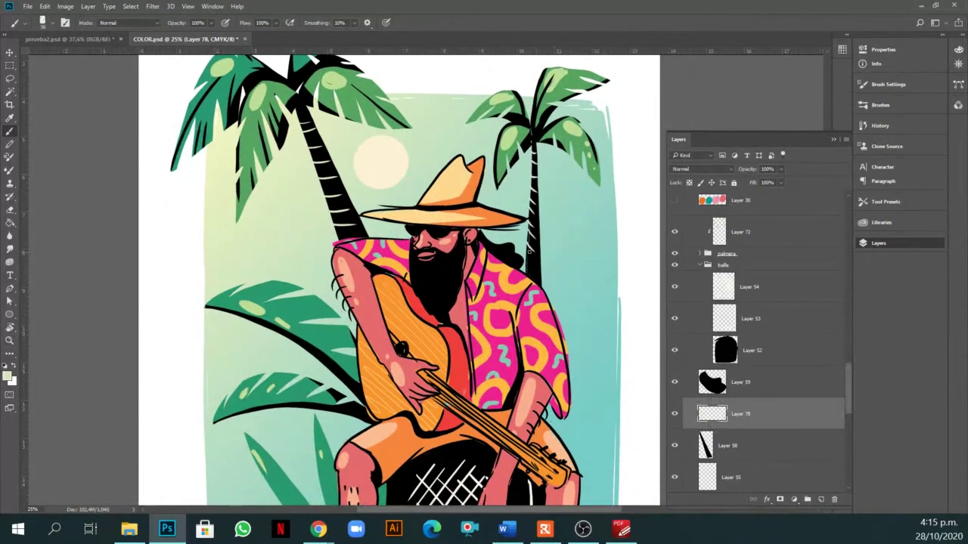
pyautogui.scroll(-5, 454, 279)
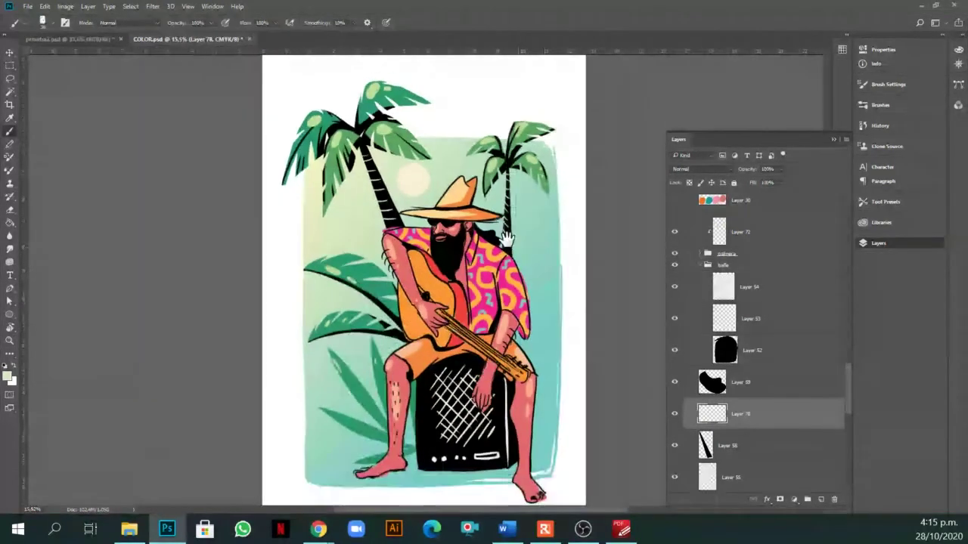
# Save the COLOR.psd document.
pyautogui.scroll(-1, 454, 280)
pyautogui.press('v')
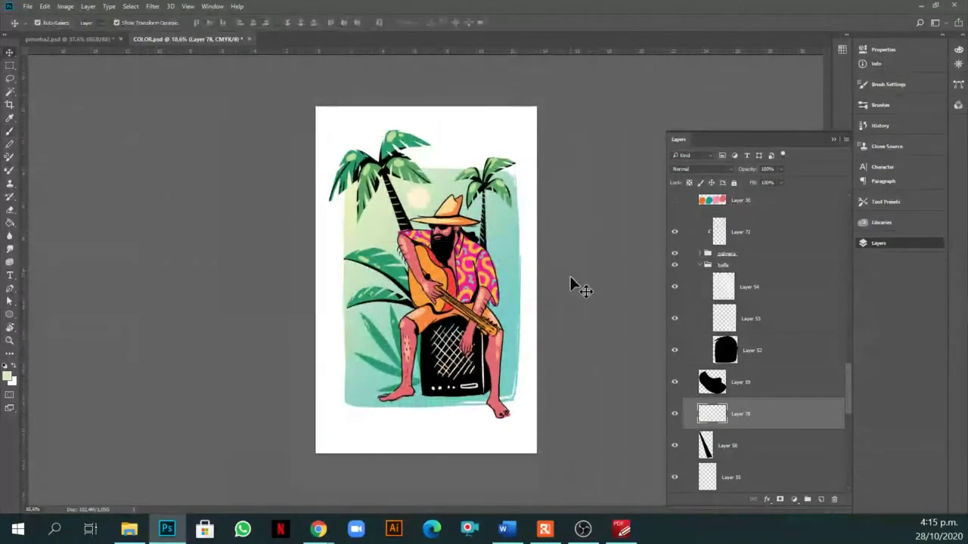
pyautogui.hotkey('ctrl', 's')
# Add a new layer clipped to the teal background, Layer 44, and lasso a sloping ground shape beneath the figure's feet.
pyautogui.scroll(1, 540, 332)
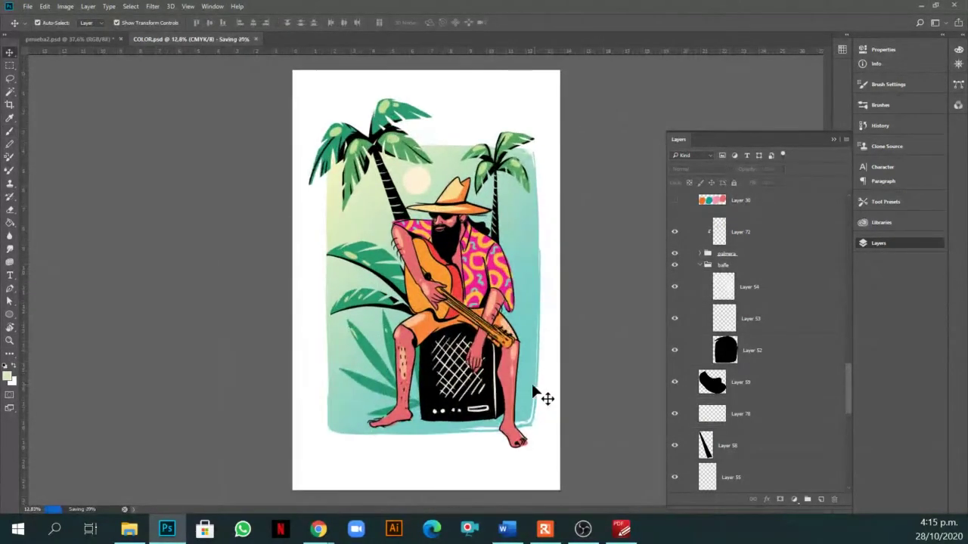
pyautogui.click(536, 394)
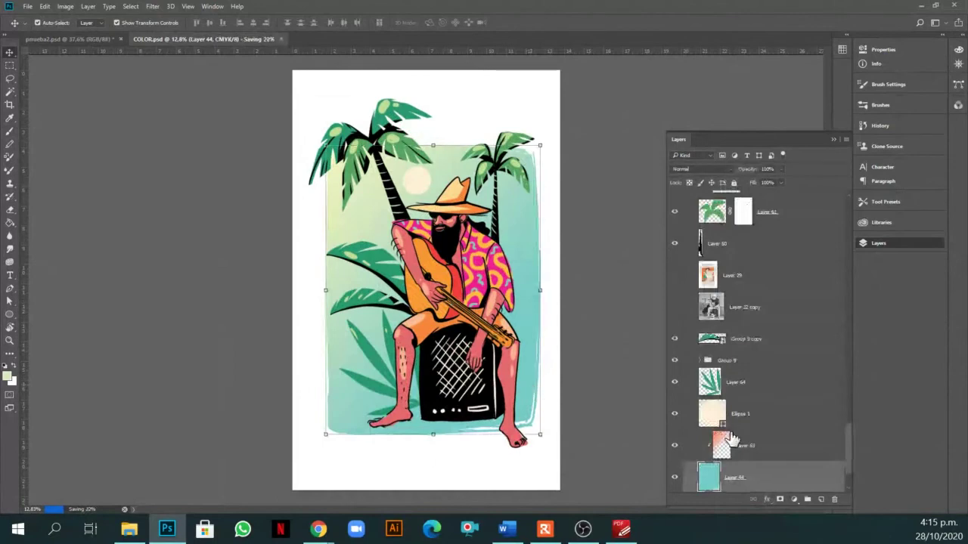
pyautogui.click(821, 498)
pyautogui.press('l')
pyautogui.moveTo(542, 377)
pyautogui.mouseDown()
pyautogui.moveTo(420, 421)
pyautogui.moveTo(400, 447)
pyautogui.moveTo(583, 425)
pyautogui.moveTo(587, 360)
pyautogui.moveTo(575, 333)
pyautogui.mouseUp()
# Fill the ground selection with orange sampled from the artwork and clear the selection.
pyautogui.press('i')
pyautogui.click(436, 318)
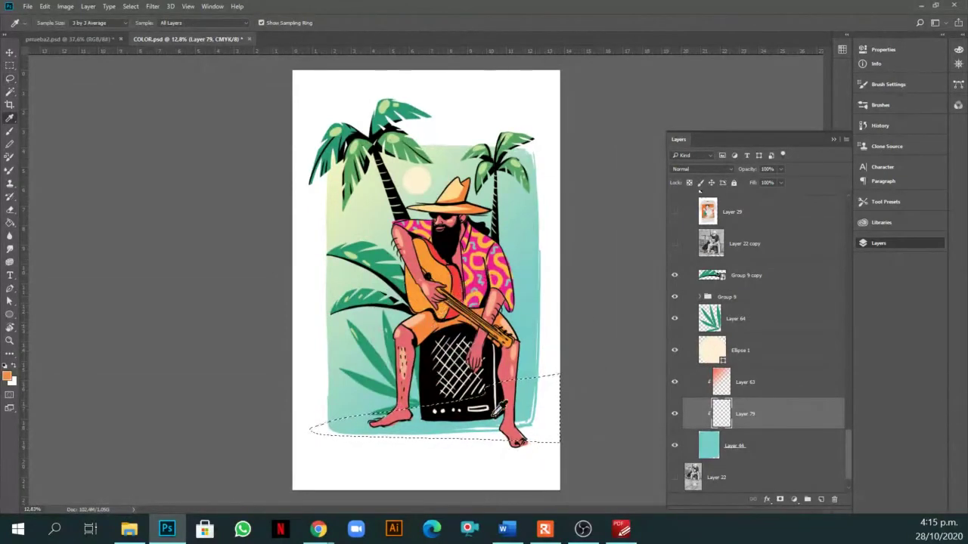
pyautogui.press('g')
pyautogui.click(519, 432)
pyautogui.scroll(-1, 520, 365)
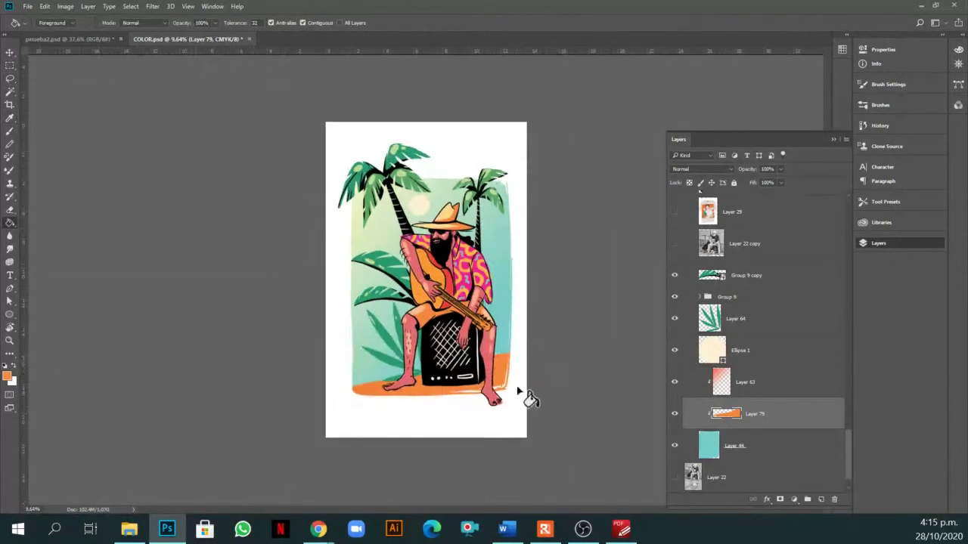
# Recolor the orange ground on Layer 79 with Hue/Saturation, setting Hue to +13 and Lightness to +29.
pyautogui.scroll(1, 522, 370)
pyautogui.hotkey('ctrl', 'd')
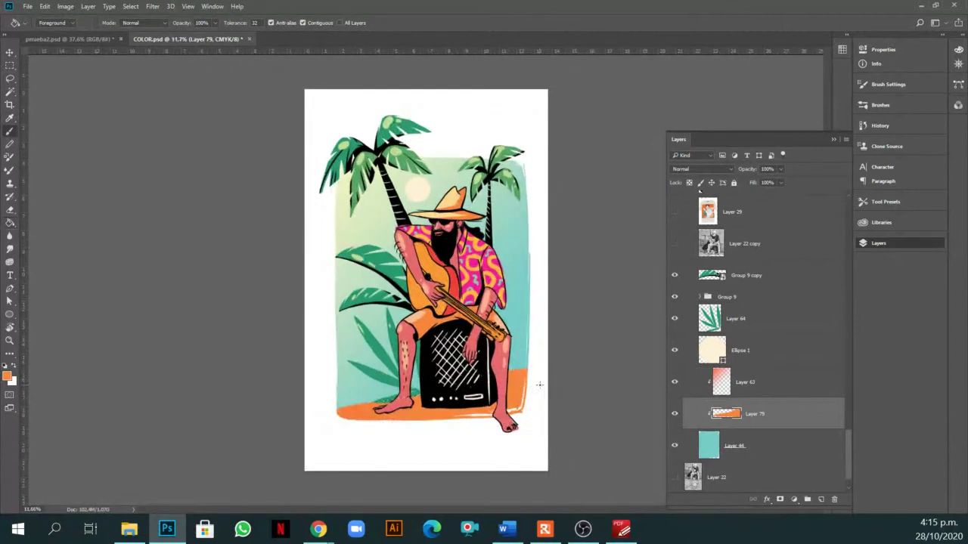
pyautogui.press('c')
pyautogui.press('v')
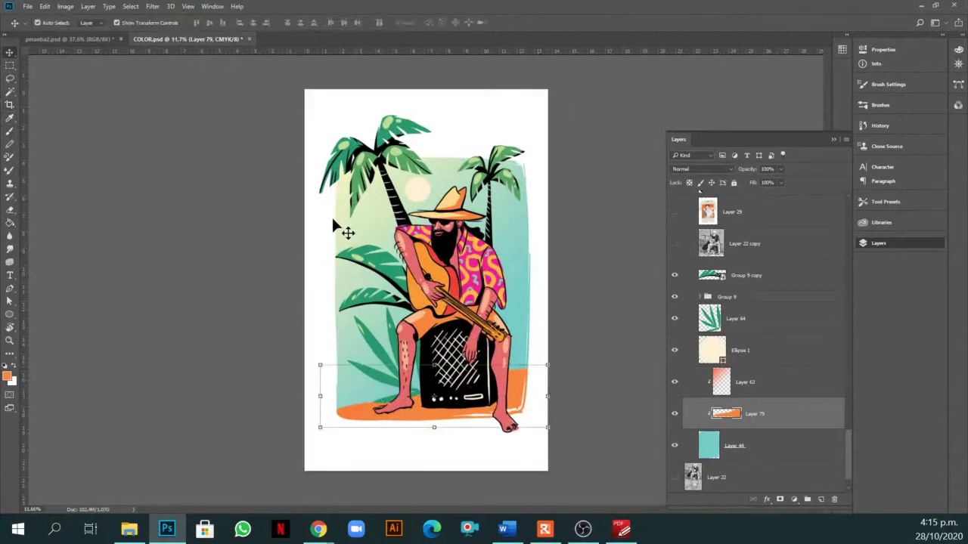
pyautogui.click(66, 6)
pyautogui.moveTo(87, 30)
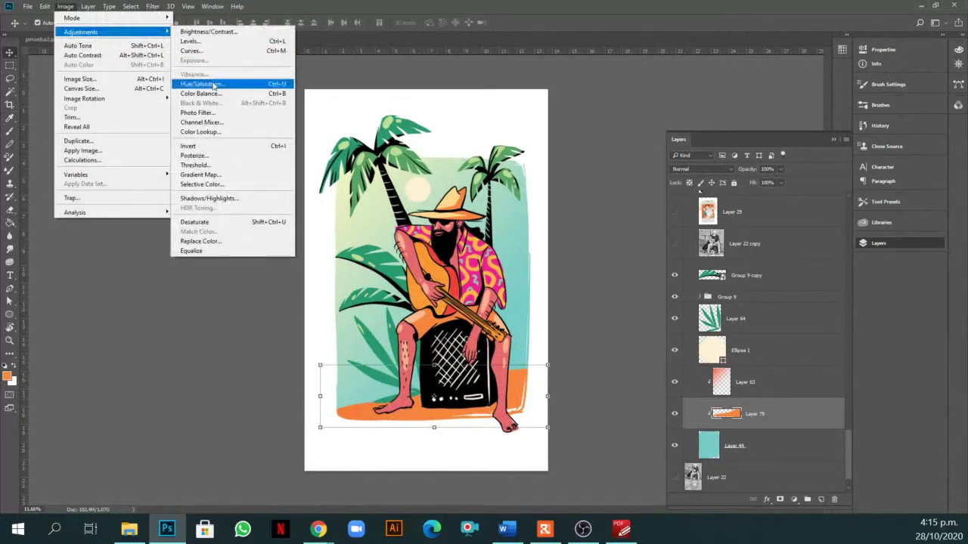
pyautogui.click(204, 91)
pyautogui.moveTo(640, 407)
pyautogui.mouseDown()
pyautogui.moveTo(632, 408)
pyautogui.moveTo(660, 408)
pyautogui.moveTo(647, 409)
pyautogui.mouseUp()
pyautogui.moveTo(645, 452); pyautogui.dragTo(651, 452)
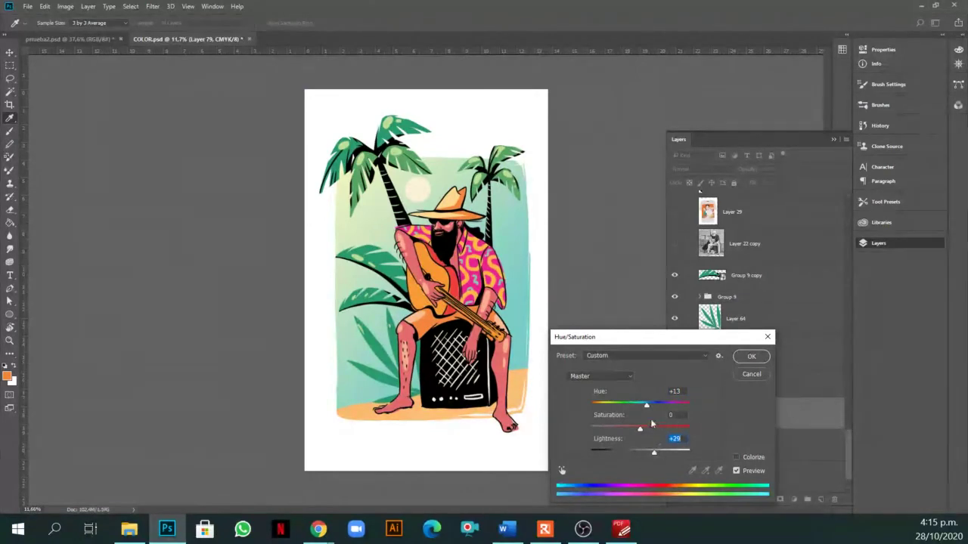
pyautogui.click(750, 357)
pyautogui.press('v')
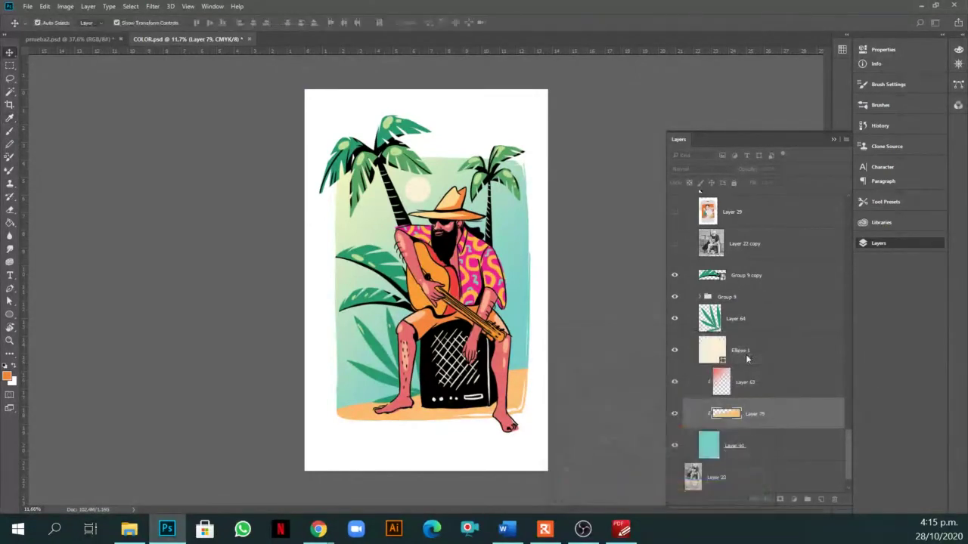
# Compare the artwork with and without the ground, sample its light orange as the foreground color, and hide Layer 79.
pyautogui.click(676, 414)
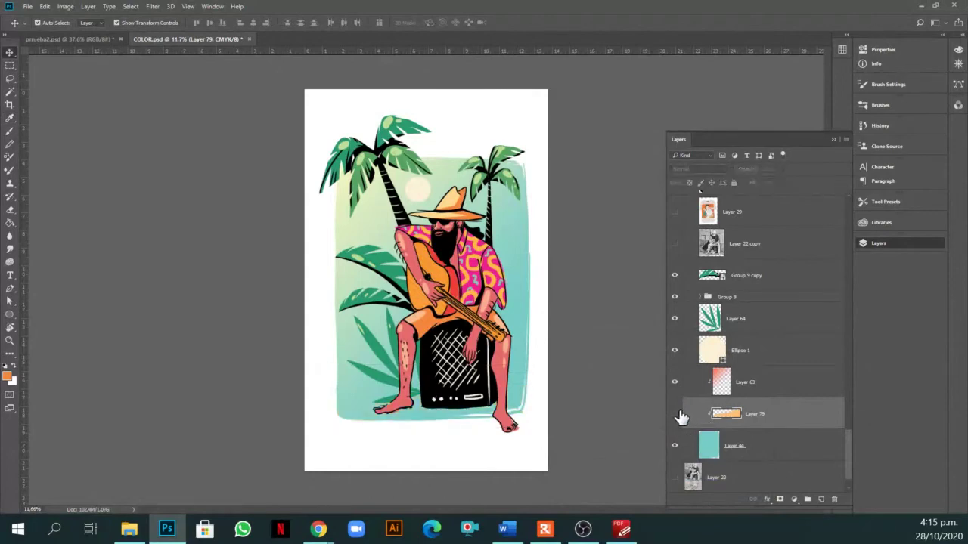
pyautogui.click(677, 414)
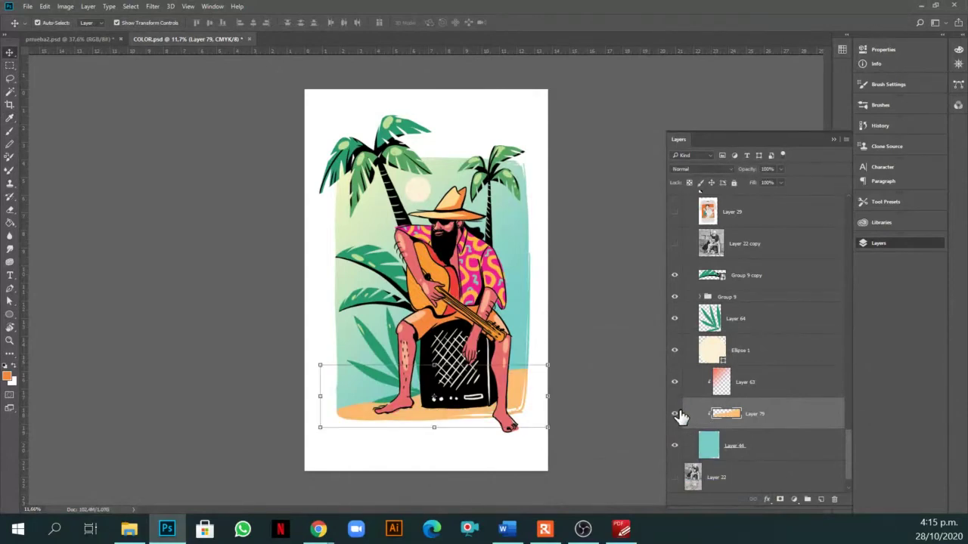
pyautogui.click(677, 415)
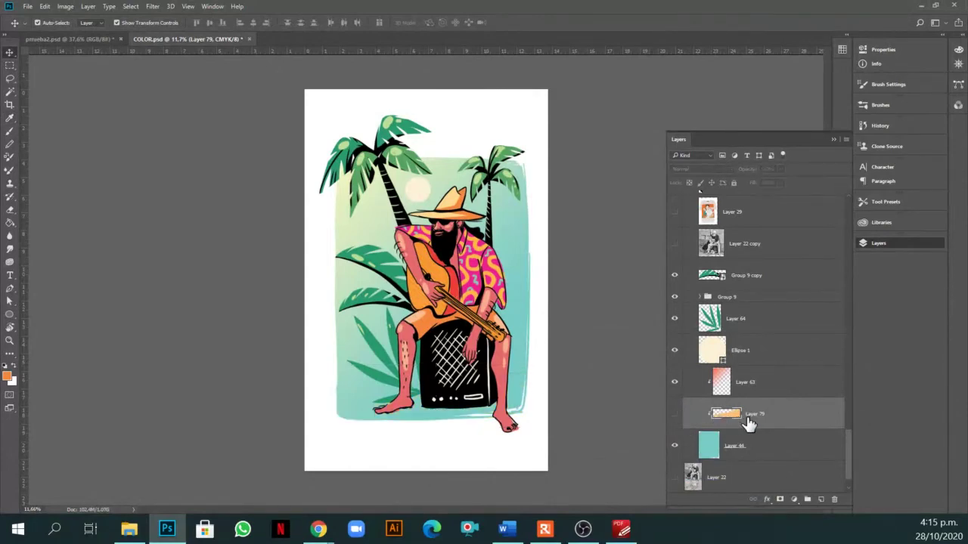
pyautogui.click(675, 413)
pyautogui.press('i')
pyautogui.click(520, 377)
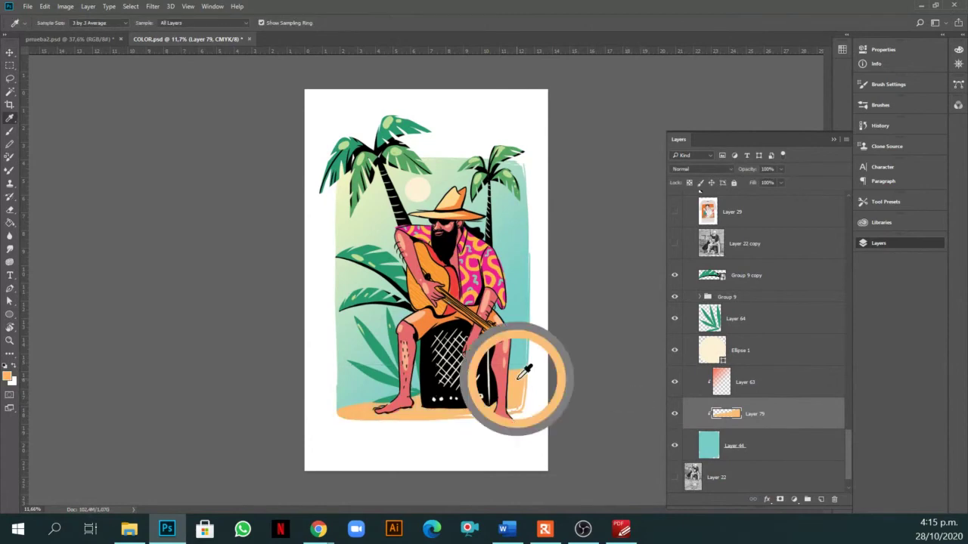
pyautogui.click(676, 414)
# On a new layer clipped to the teal background, lasso an irregular ground patch around the feet and speaker and fill it light orange.
pyautogui.keyDown('ctrl'); pyautogui.click(821, 499); pyautogui.keyUp('ctrl')
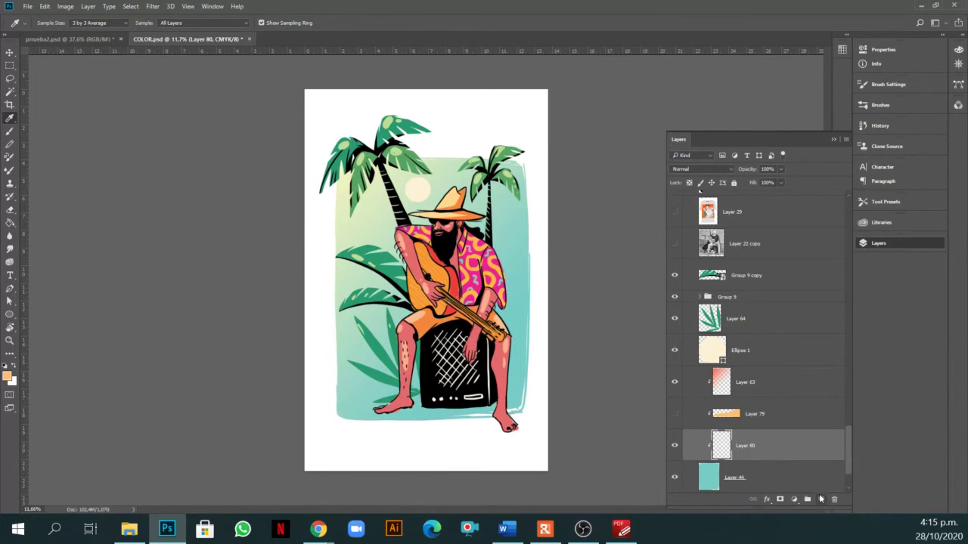
pyautogui.press('l')
pyautogui.moveTo(434, 393)
pyautogui.mouseDown()
pyautogui.moveTo(424, 381)
pyautogui.moveTo(363, 397)
pyautogui.moveTo(452, 418)
pyautogui.moveTo(530, 401)
pyautogui.moveTo(523, 392)
pyautogui.mouseUp()
pyautogui.press('g')
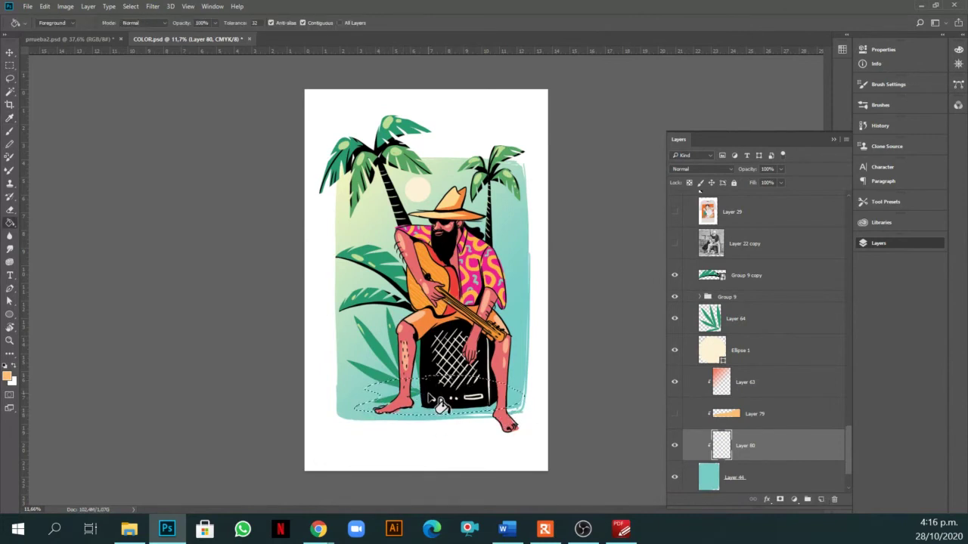
pyautogui.click(438, 403)
pyautogui.scroll(-1, 477, 423)
# Scale the new light orange ground patch up to about 118%, apply the transform and deselect the layer.
pyautogui.press('v')
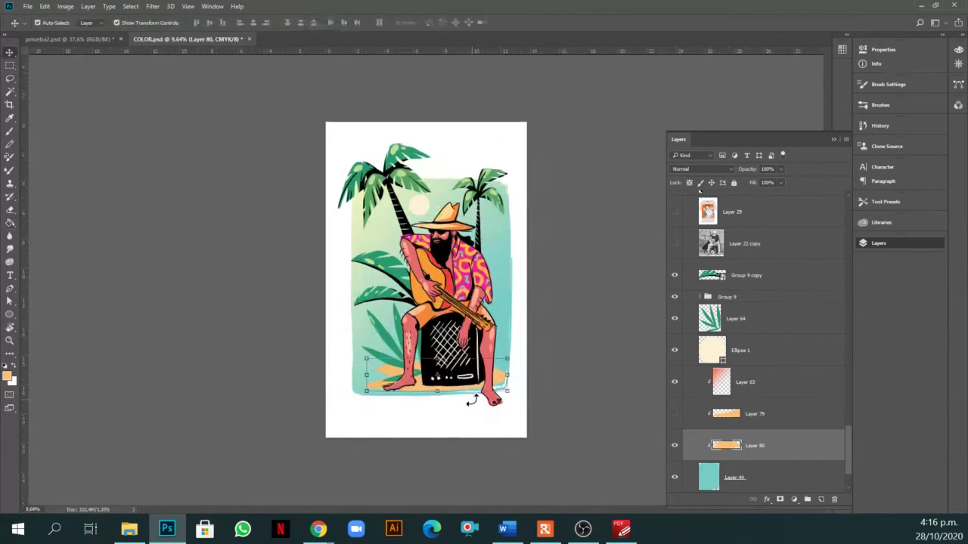
pyautogui.scroll(1, 471, 400)
pyautogui.moveTo(524, 415); pyautogui.dragTo(556, 421)
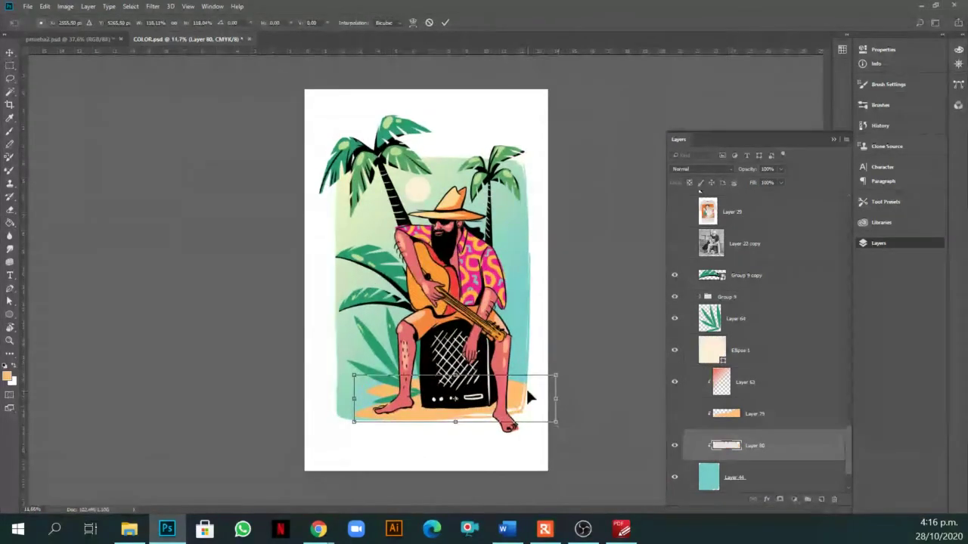
pyautogui.press('Return')
pyautogui.scroll(-1, 506, 353)
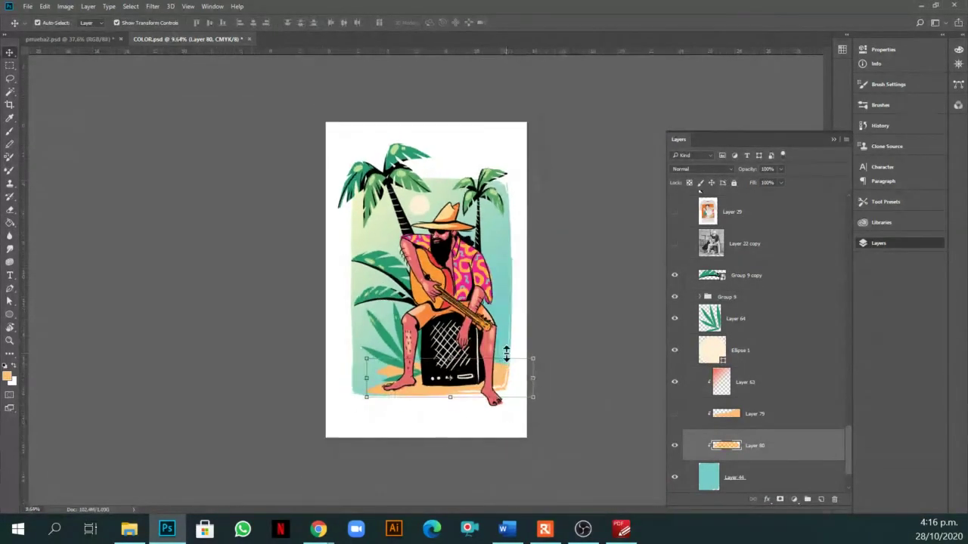
pyautogui.click(592, 350)
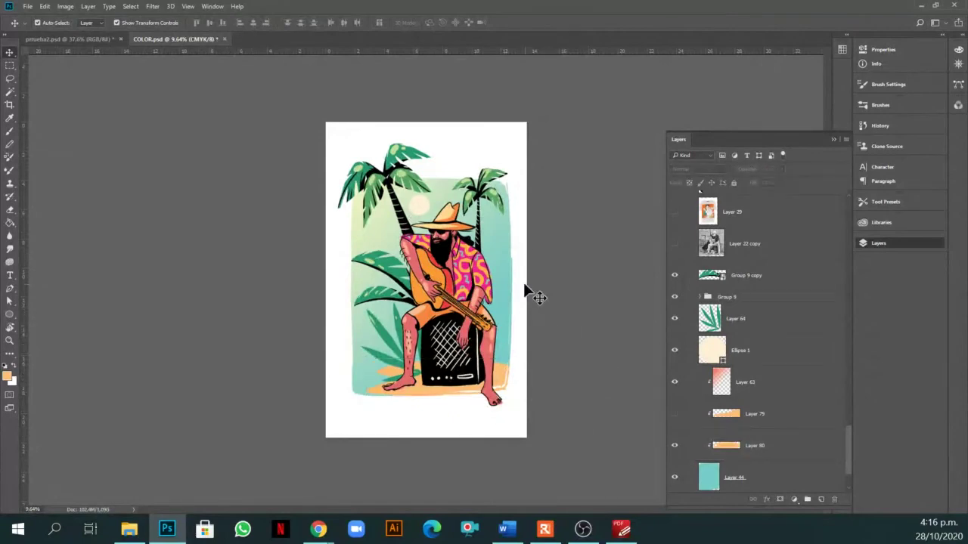
# Save the COLOR.psd document and collapse Group 10 in the layer stack.
pyautogui.scroll(1, 529, 292)
pyautogui.hotkey('ctrl', 's')
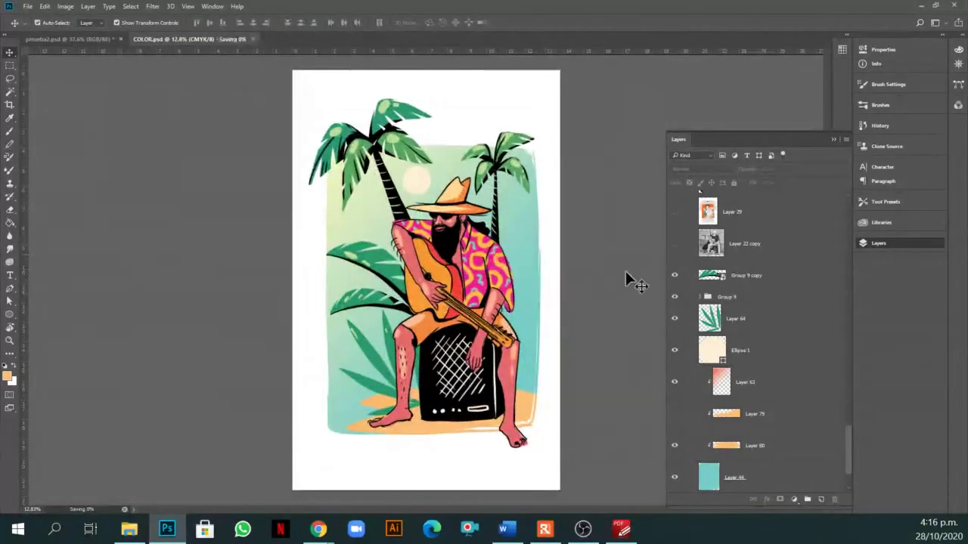
pyautogui.scroll(10, 705, 272)
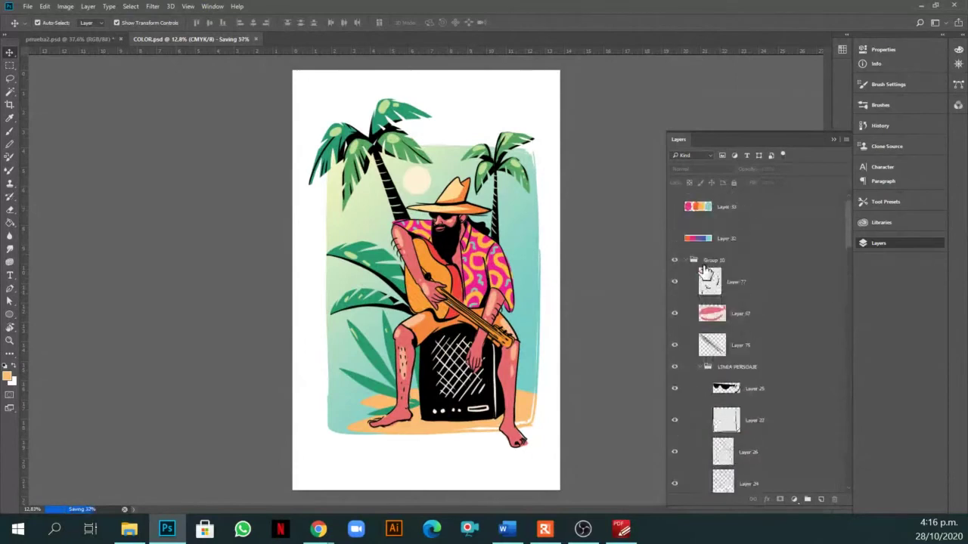
pyautogui.click(688, 261)
pyautogui.click(687, 260)
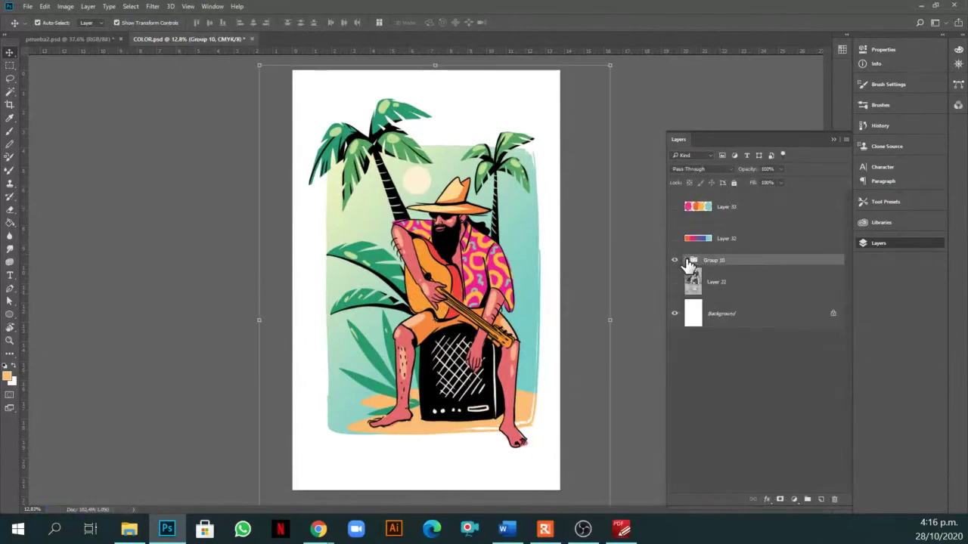
# Hide the white Background layer and stamp the visible artwork into a single merged layer above Group 10.
pyautogui.click(675, 313)
pyautogui.click(674, 314)
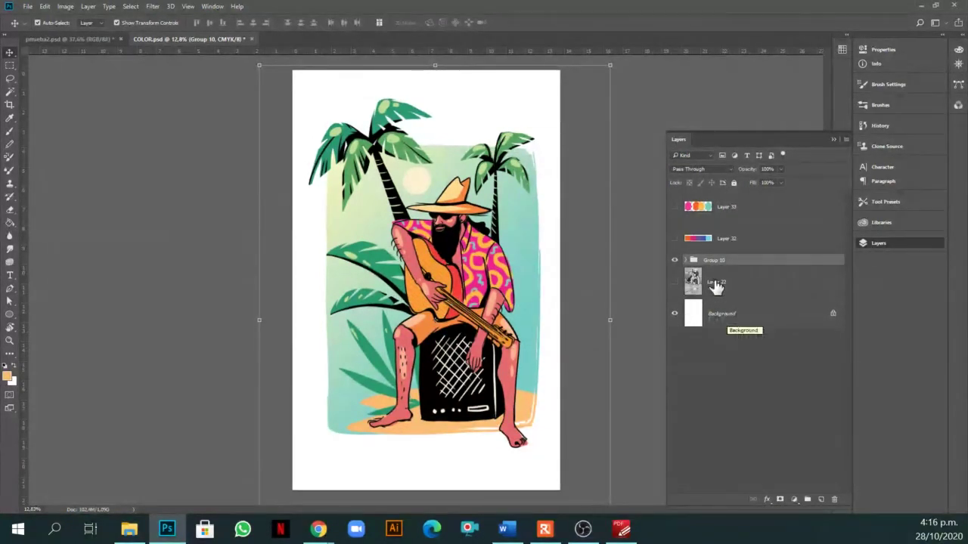
pyautogui.click(675, 314)
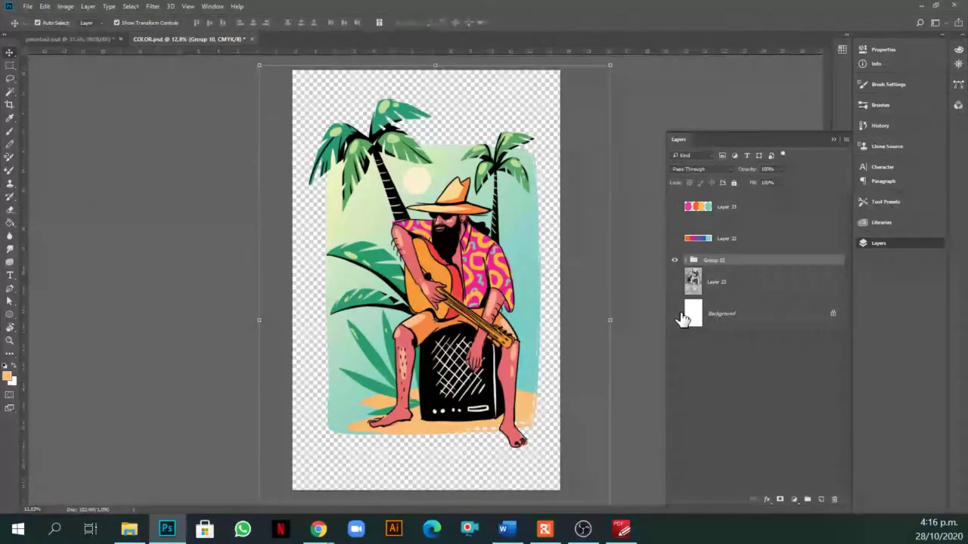
pyautogui.moveTo(726, 261)
pyautogui.mouseDown()
pyautogui.moveTo(726, 251)
pyautogui.moveTo(726, 261)
pyautogui.mouseUp()
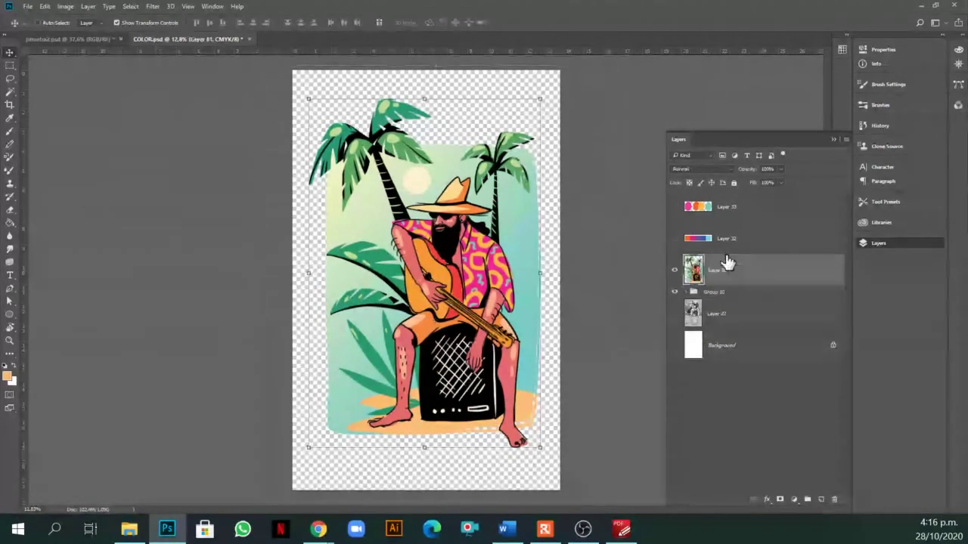
# Hide Group 10 and show the white Background layer behind the merged artwork.
pyautogui.click(674, 270)
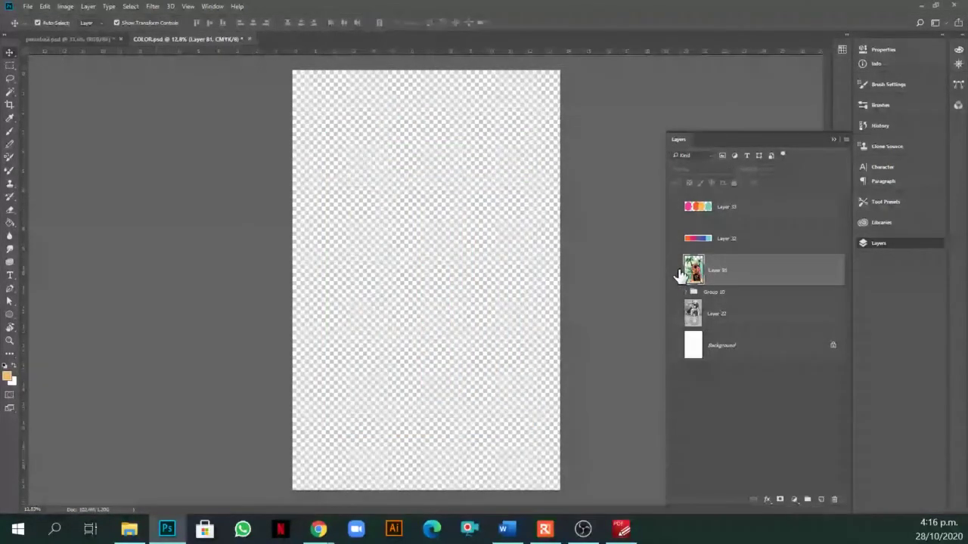
pyautogui.click(674, 270)
pyautogui.click(675, 345)
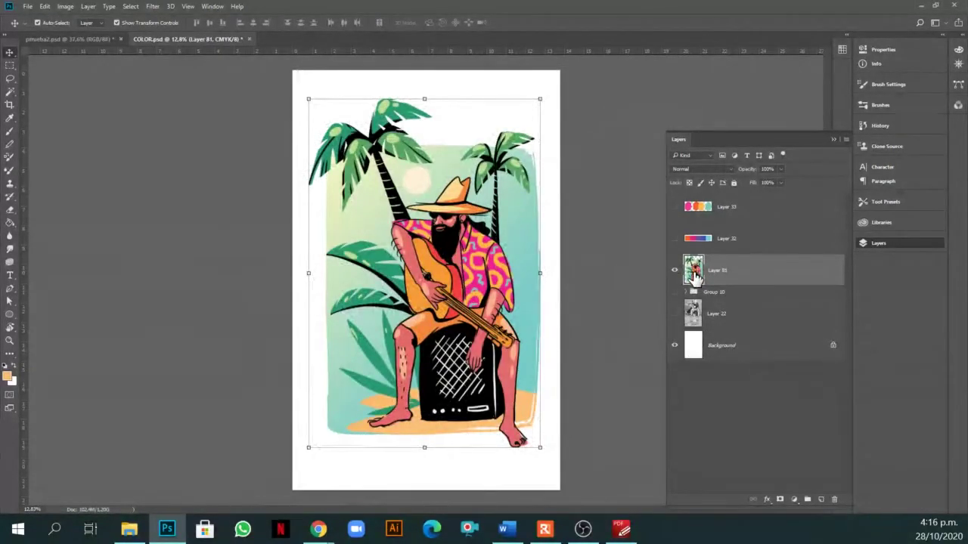
# Duplicate the merged artwork layer, keep only one copy and hide the original merged layer.
pyautogui.hotkey('ctrl', 'j')
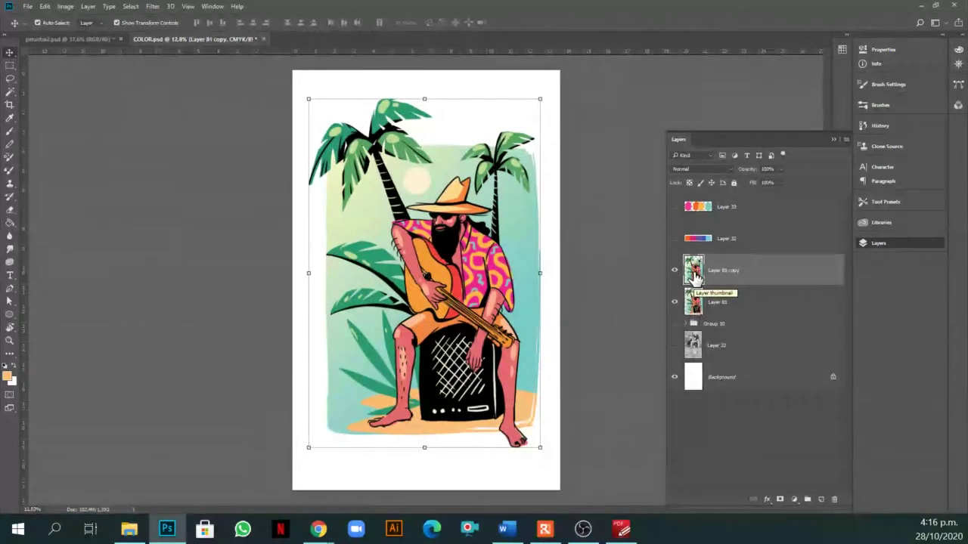
pyautogui.hotkey('ctrl', 'j')
pyautogui.click(675, 273)
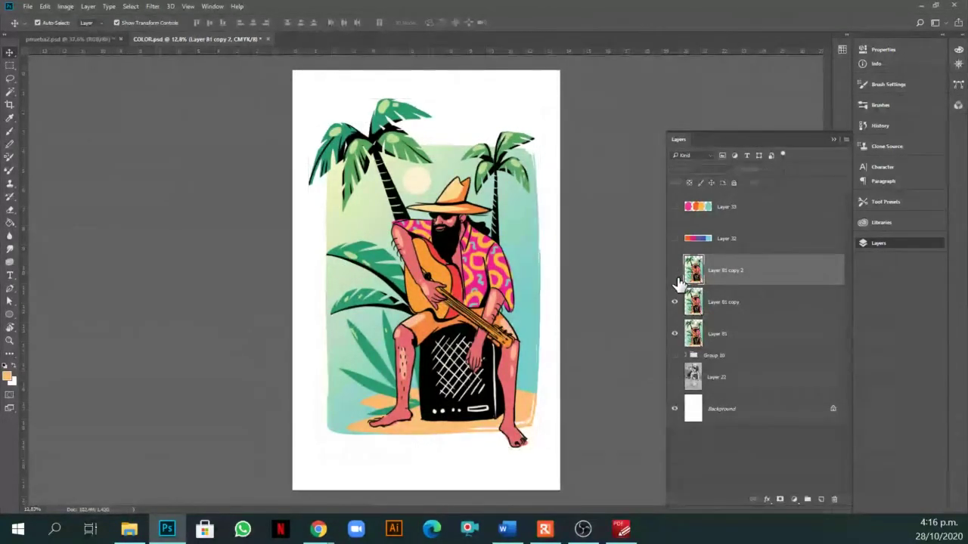
pyautogui.press('Delete')
pyautogui.click(674, 301)
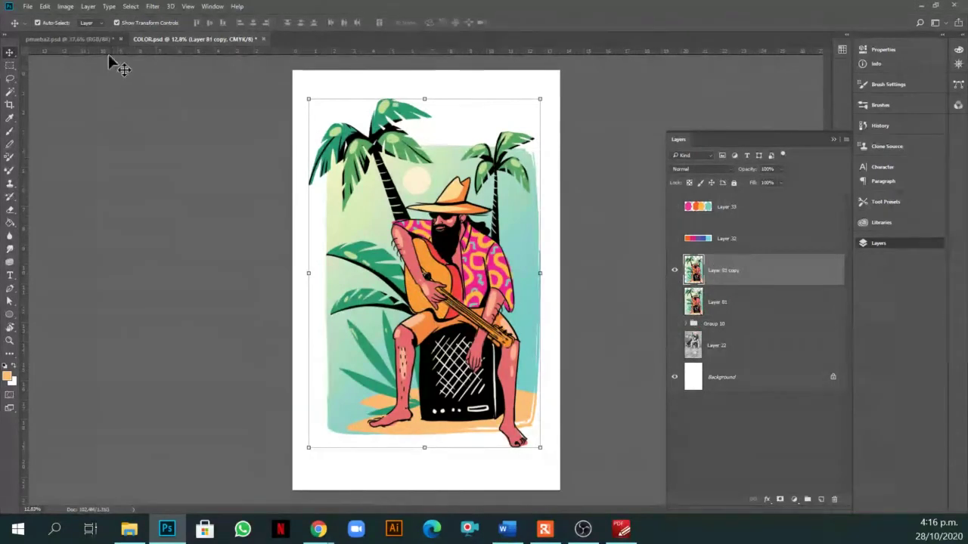
# Apply Selective Color to the artwork copy's Cyans with Cyan +100, Magenta -100 and Black -100, and fine-tune the Yellow amount.
pyautogui.scroll(1, 465, 227)
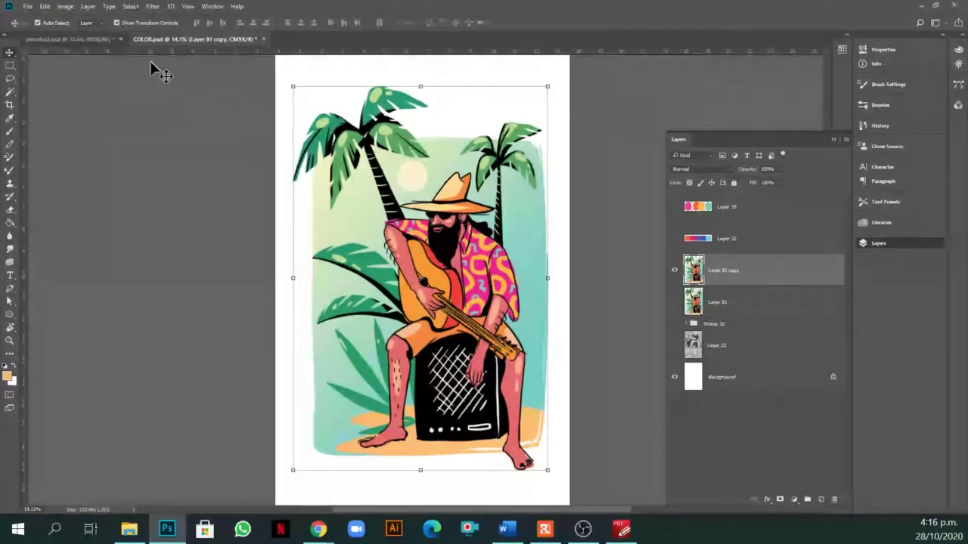
pyautogui.click(66, 6)
pyautogui.moveTo(93, 33)
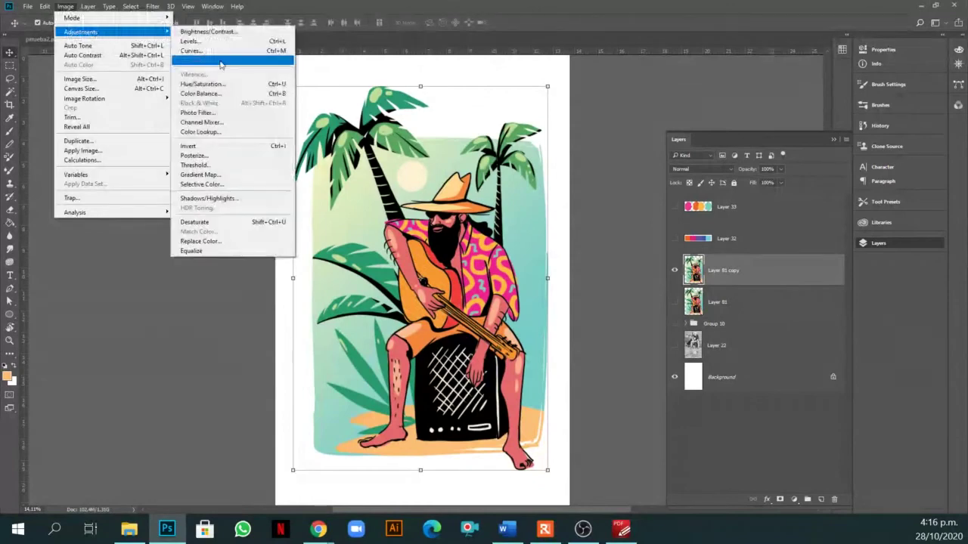
pyautogui.click(201, 184)
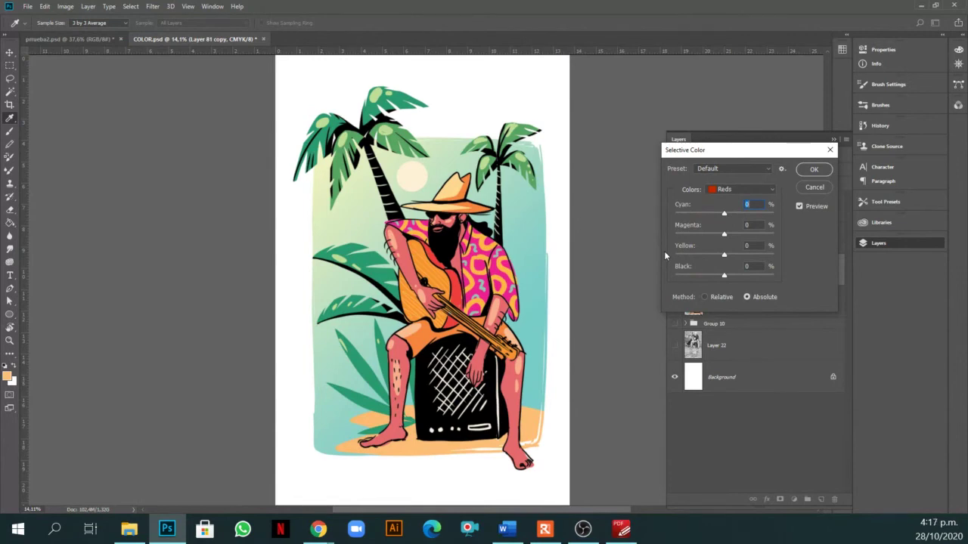
pyautogui.click(748, 190)
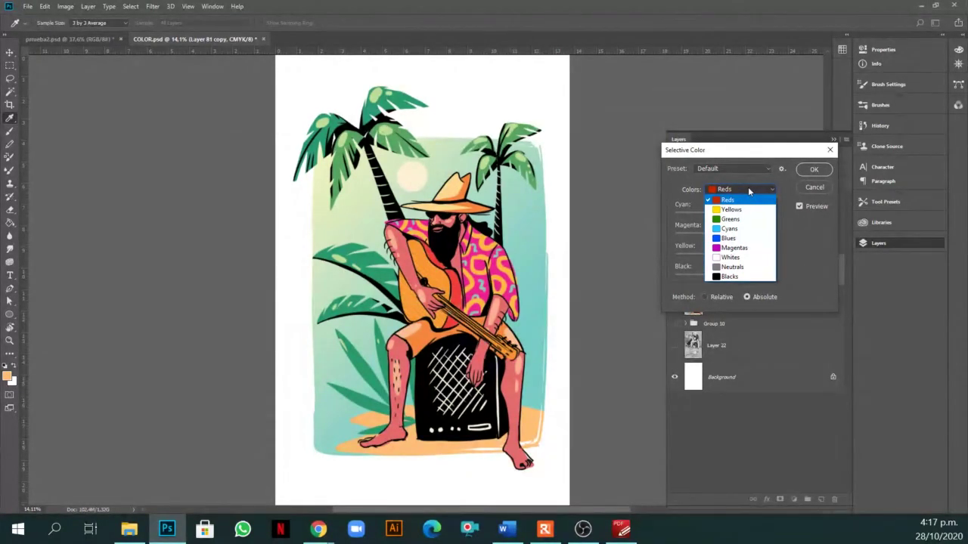
pyautogui.click(735, 229)
pyautogui.moveTo(724, 234); pyautogui.dragTo(672, 235)
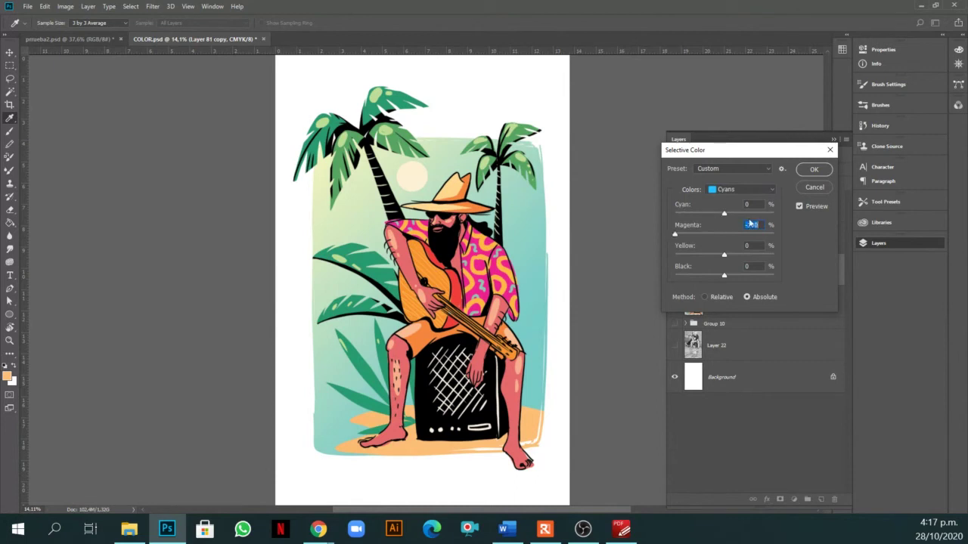
pyautogui.moveTo(724, 213); pyautogui.dragTo(786, 224)
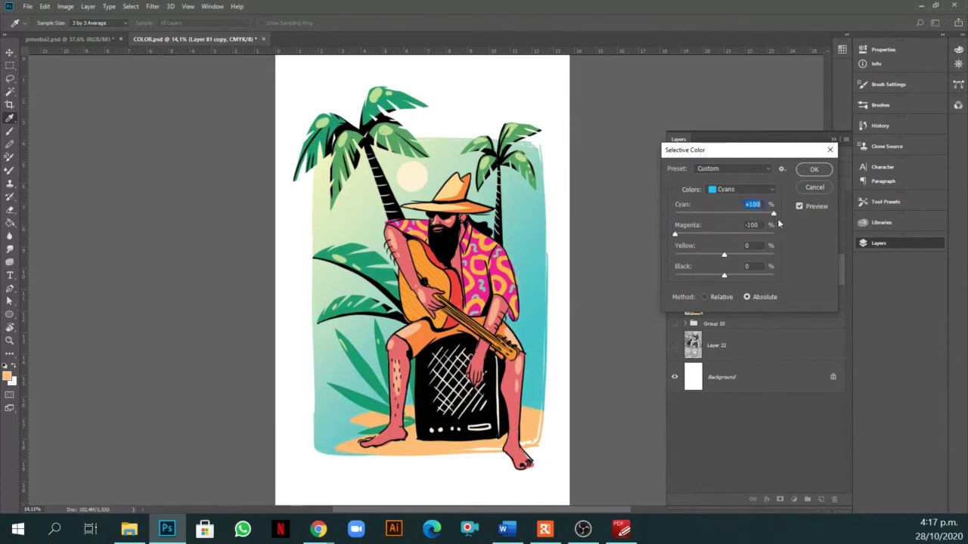
pyautogui.moveTo(725, 277); pyautogui.dragTo(658, 273)
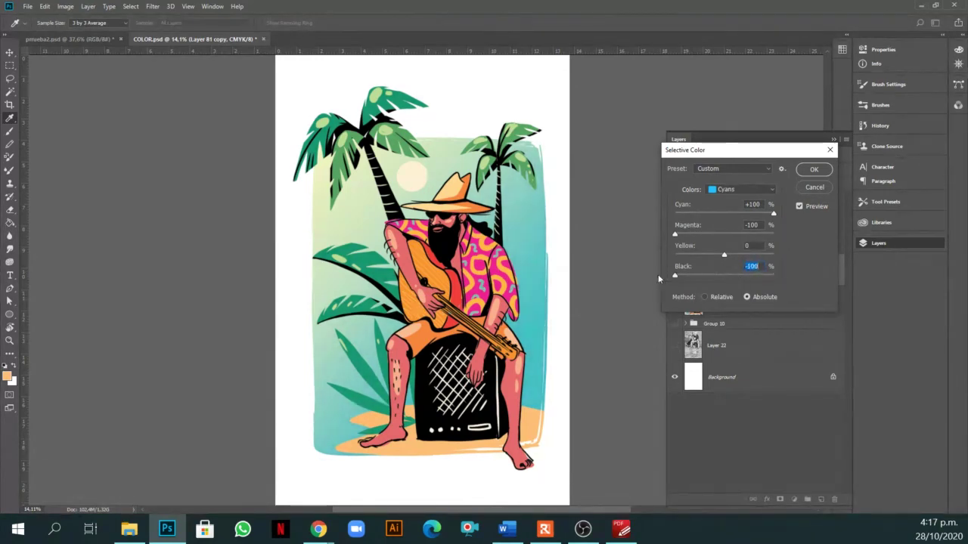
pyautogui.moveTo(724, 254)
pyautogui.mouseDown()
pyautogui.moveTo(680, 257)
pyautogui.moveTo(772, 258)
pyautogui.moveTo(728, 254)
pyautogui.mouseUp()
pyautogui.moveTo(736, 255)
pyautogui.mouseDown()
pyautogui.moveTo(715, 257)
pyautogui.moveTo(731, 257)
pyautogui.mouseUp()
pyautogui.click(736, 172)
pyautogui.click(736, 173)
# Adjust the Yellow amount of the Reds range in the Selective Color adjustment.
pyautogui.click(735, 190)
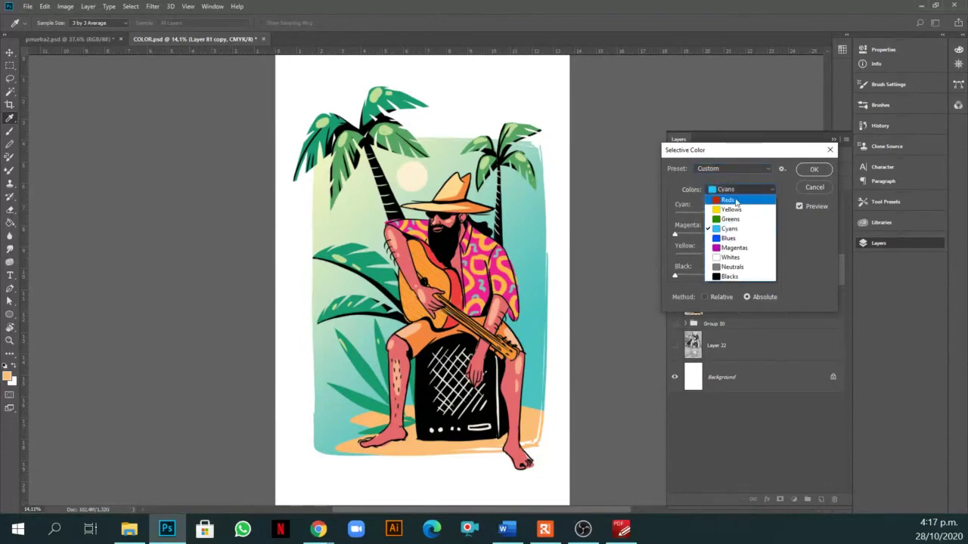
pyautogui.click(737, 201)
pyautogui.moveTo(724, 256)
pyautogui.mouseDown()
pyautogui.moveTo(762, 254)
pyautogui.moveTo(672, 256)
pyautogui.moveTo(737, 259)
pyautogui.moveTo(725, 257)
pyautogui.moveTo(741, 233)
pyautogui.moveTo(727, 236)
pyautogui.mouseUp()
# Set the Greens range in Selective Color to Magenta -100 and Yellow -12, and apply the adjustment to the artwork copy.
pyautogui.click(729, 191)
pyautogui.click(725, 212)
pyautogui.moveTo(724, 235); pyautogui.dragTo(749, 237)
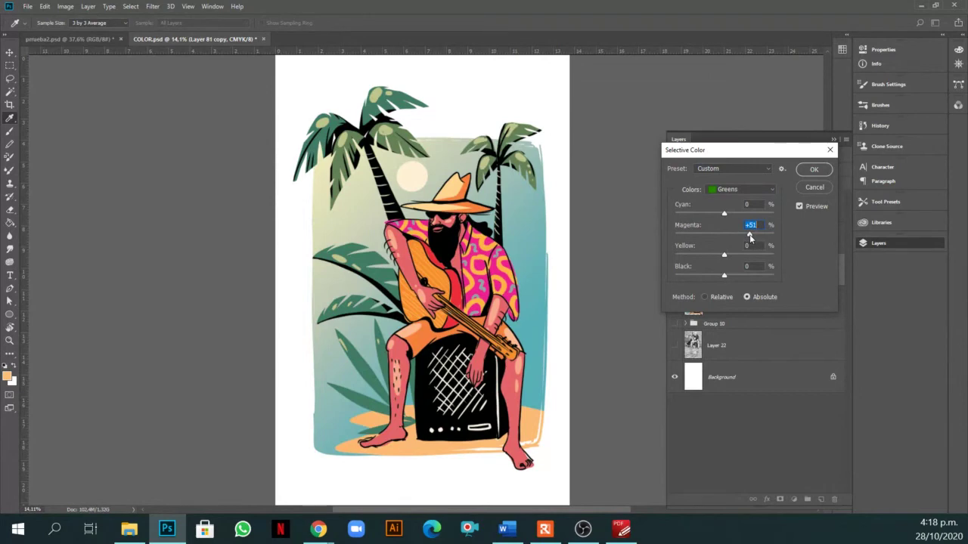
pyautogui.moveTo(749, 236); pyautogui.dragTo(648, 235)
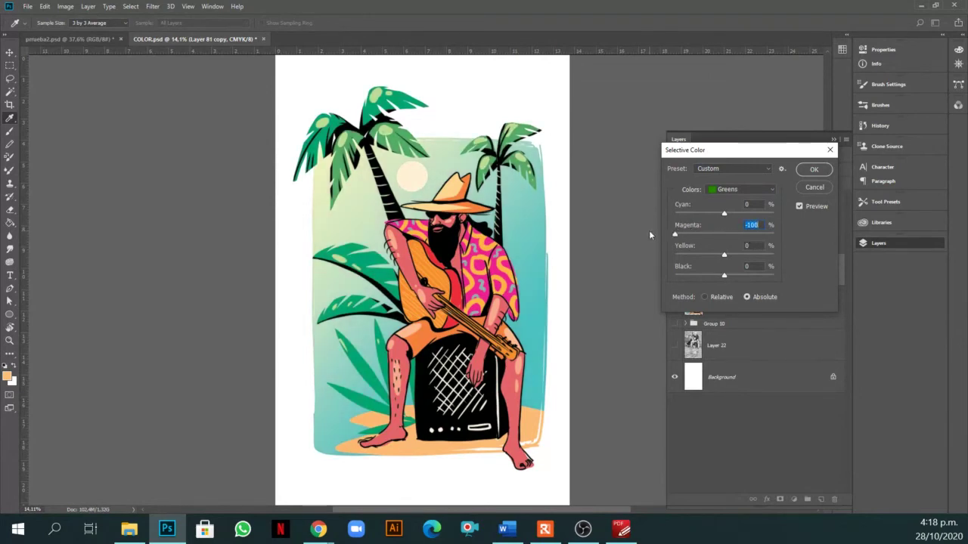
pyautogui.moveTo(724, 255); pyautogui.dragTo(758, 254)
pyautogui.moveTo(758, 254); pyautogui.dragTo(724, 253)
pyautogui.moveTo(720, 253)
pyautogui.mouseDown()
pyautogui.moveTo(701, 256)
pyautogui.moveTo(721, 258)
pyautogui.mouseUp()
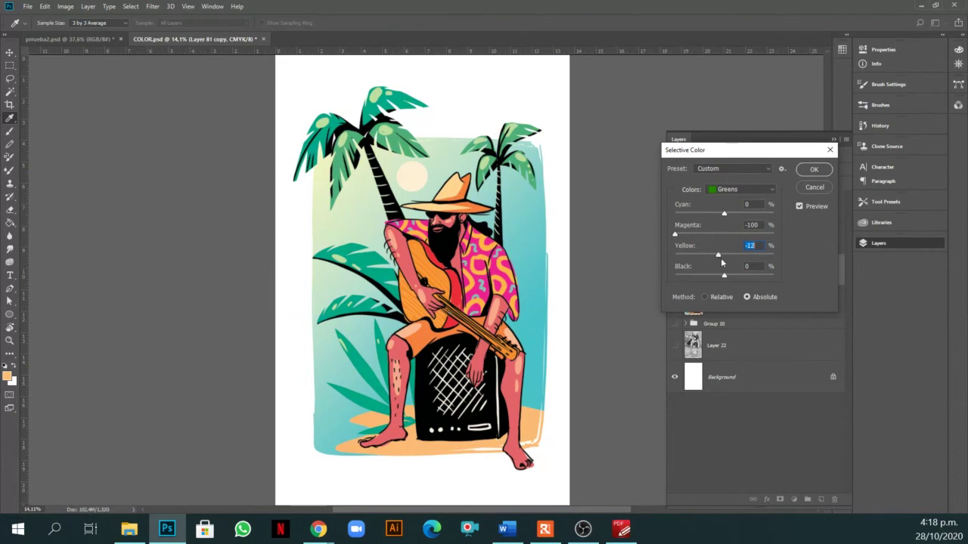
pyautogui.click(728, 189)
pyautogui.click(809, 174)
pyautogui.click(810, 173)
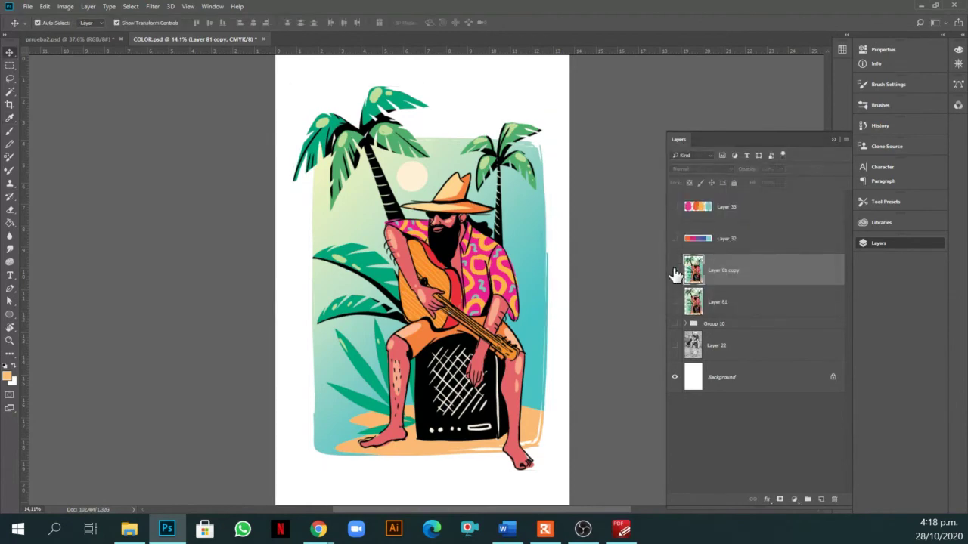
# Show Layer 81, toggle the color-corrected copy's visibility to compare the two versions, and save the document.
pyautogui.click(675, 274)
pyautogui.click(674, 302)
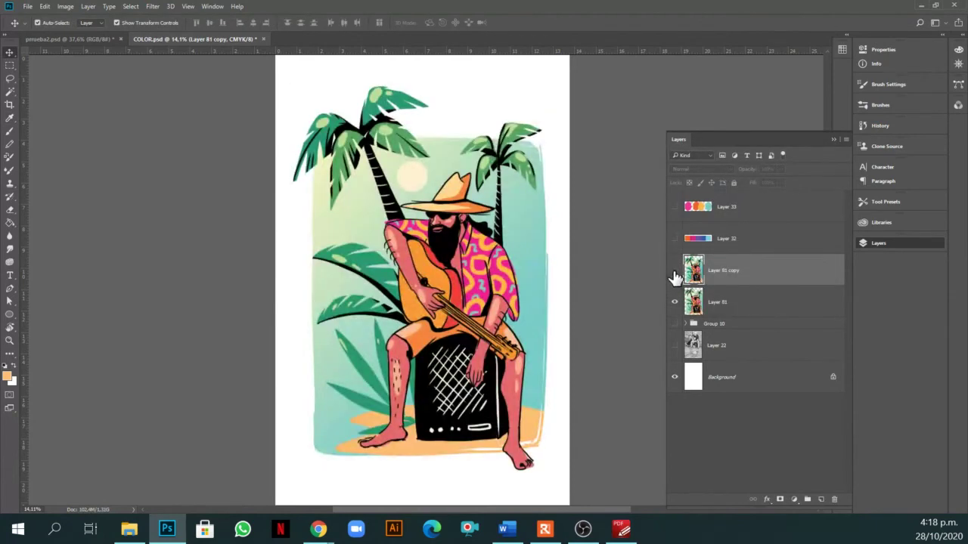
pyautogui.click(676, 272)
pyautogui.click(675, 271)
pyautogui.click(675, 273)
pyautogui.click(675, 274)
pyautogui.click(675, 274)
pyautogui.click(675, 273)
pyautogui.click(676, 273)
pyautogui.click(675, 274)
pyautogui.click(635, 229)
pyautogui.hotkey('ctrl', 's')
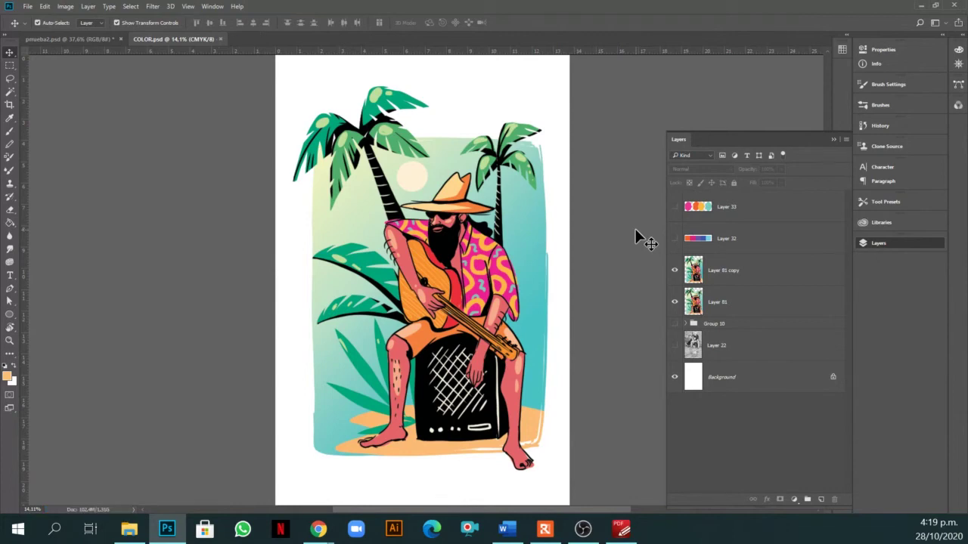
# Add a new layer above the artwork copy and prepare a white 47 px brush.
pyautogui.click(732, 281)
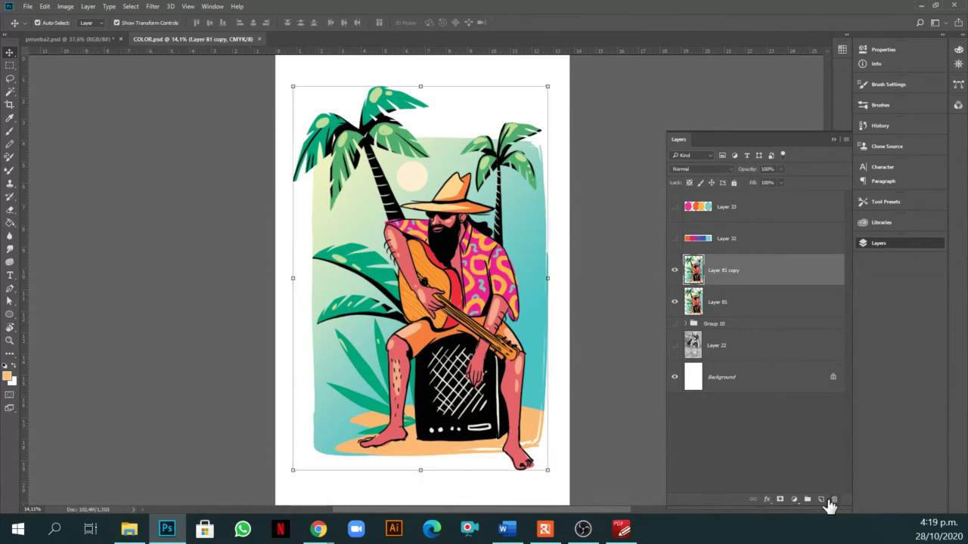
pyautogui.click(822, 500)
pyautogui.scroll(2, 532, 208)
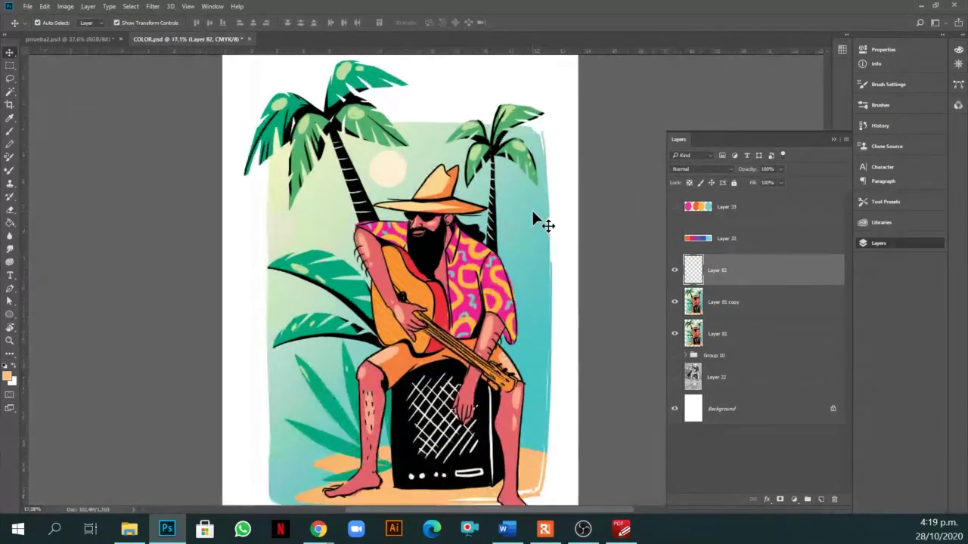
pyautogui.press('i')
pyautogui.press('b')
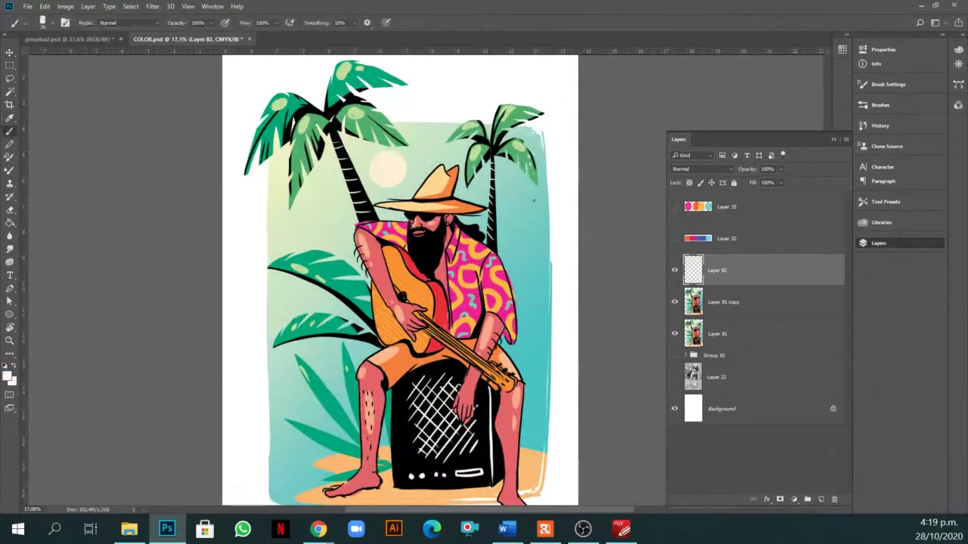
pyautogui.rightClick(547, 204)
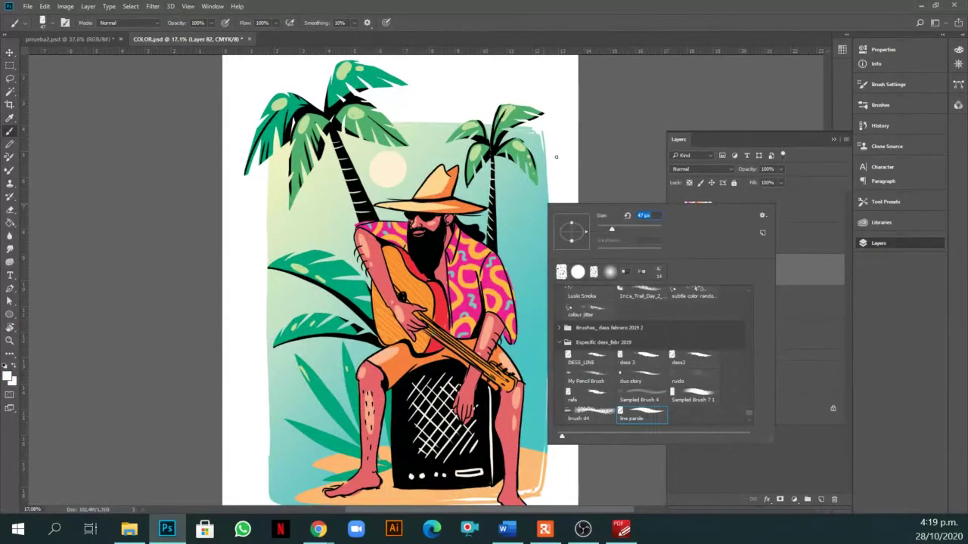
pyautogui.click(557, 156)
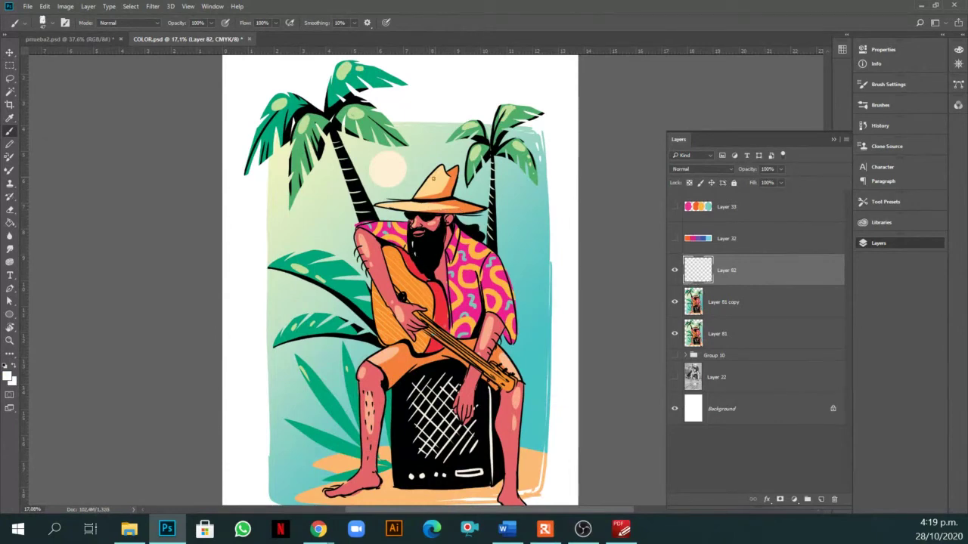
# Paint small white highlight strokes along the edge of the teal backdrop and save the document.
pyautogui.scroll(-3, 531, 276)
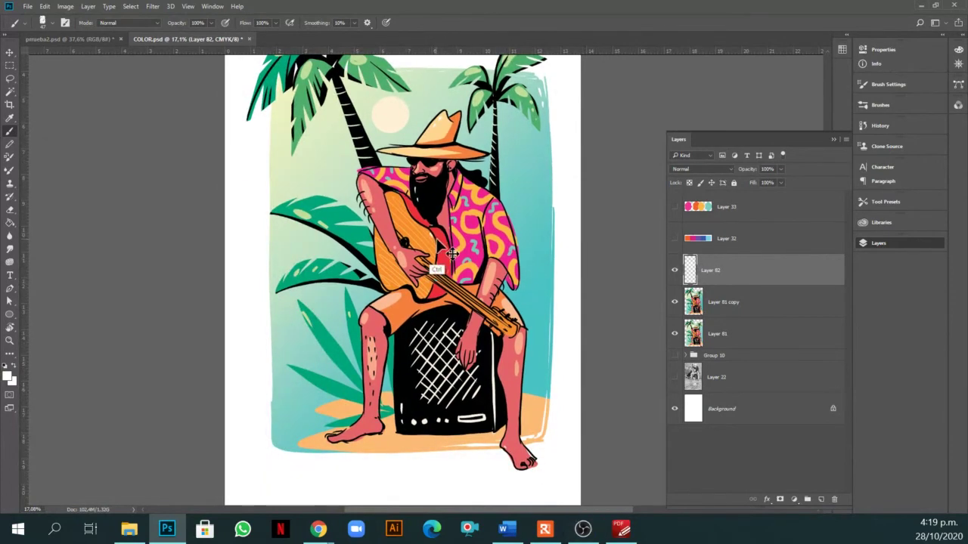
pyautogui.moveTo(537, 191); pyautogui.dragTo(549, 218)
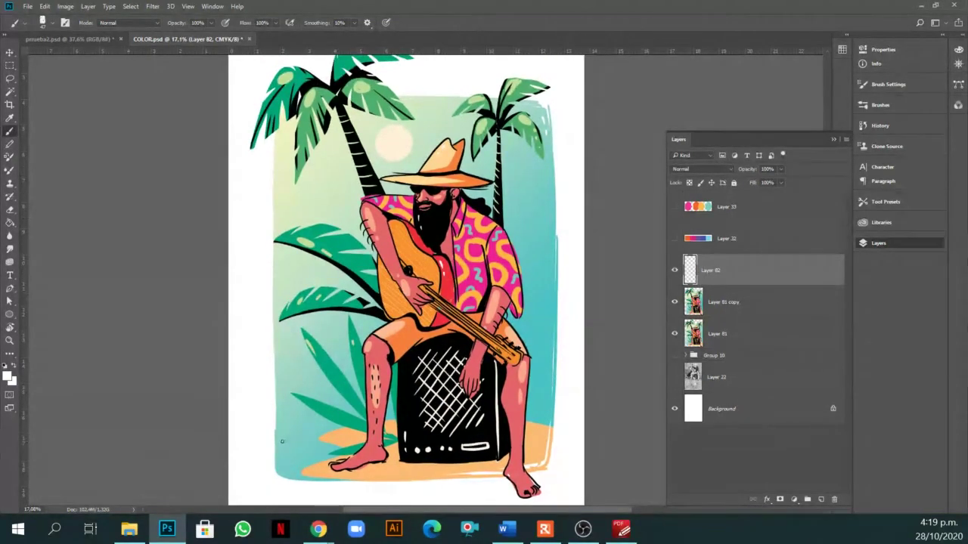
pyautogui.scroll(-1, 345, 423)
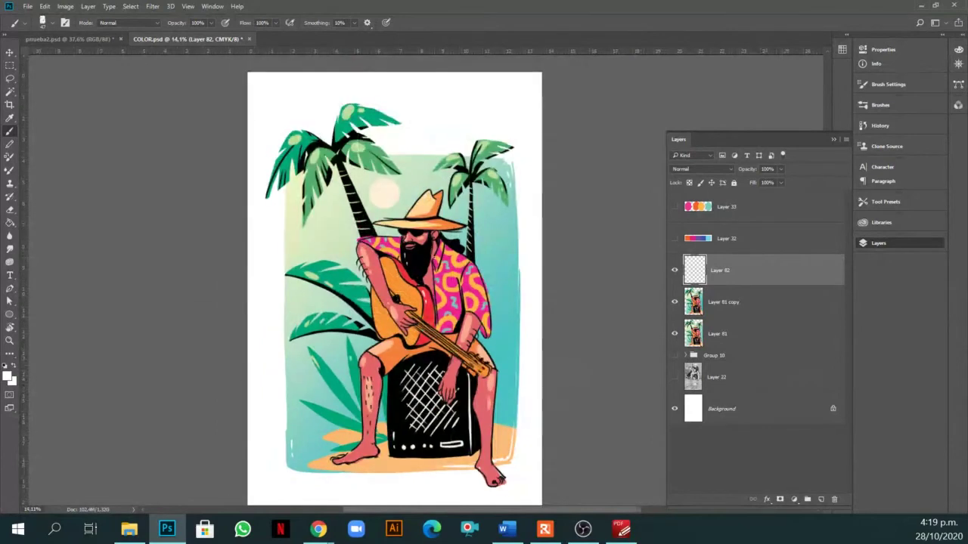
pyautogui.press('v')
pyautogui.click(579, 239)
pyautogui.scroll(1, 555, 221)
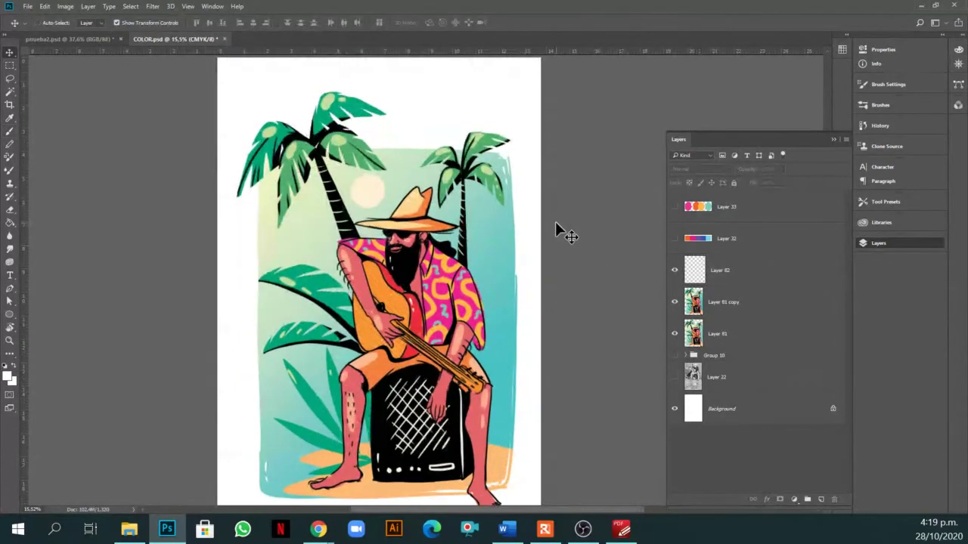
pyautogui.hotkey('ctrl', 's')
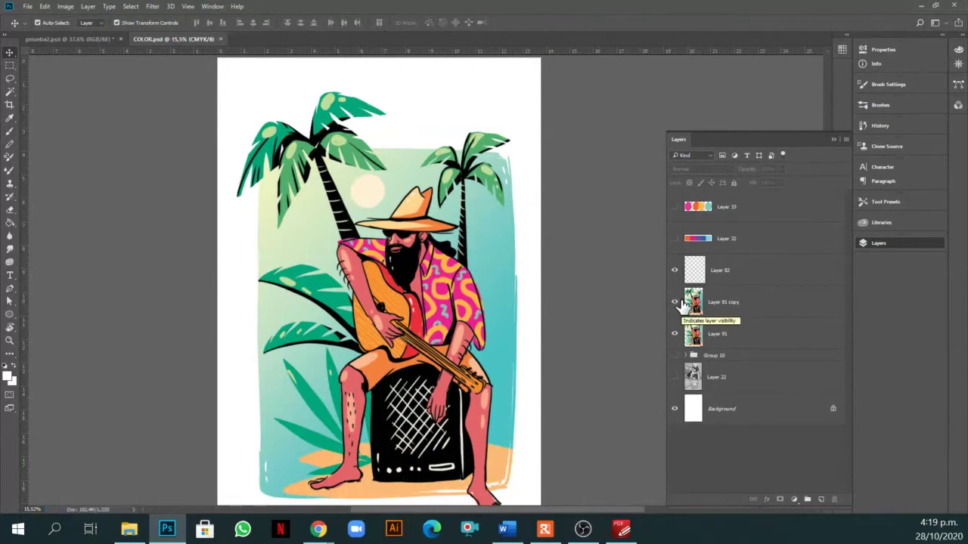
# Stamp all visible layers into a new merged layer directly above the color-corrected artwork copy.
pyautogui.click(701, 304)
pyautogui.press('ctrl')
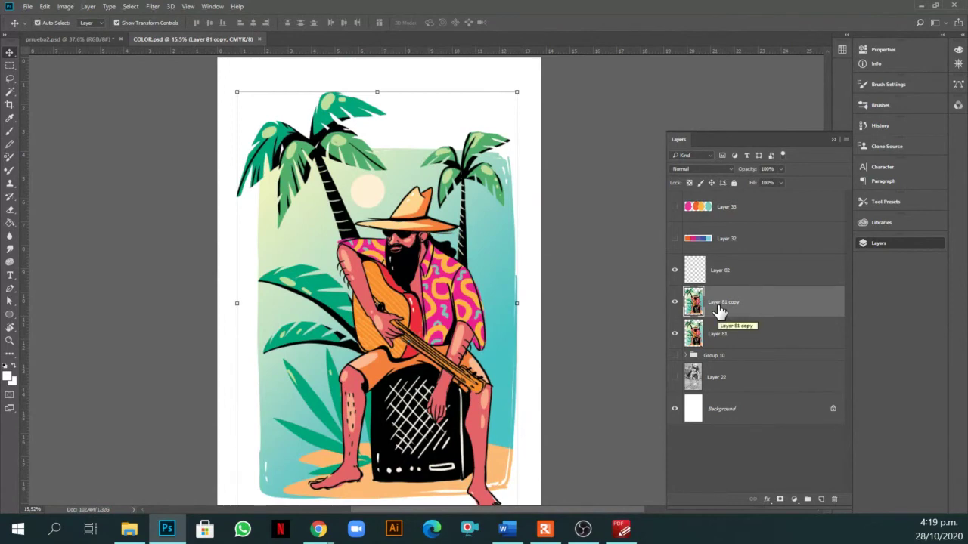
pyautogui.click(718, 333)
pyautogui.click(713, 302)
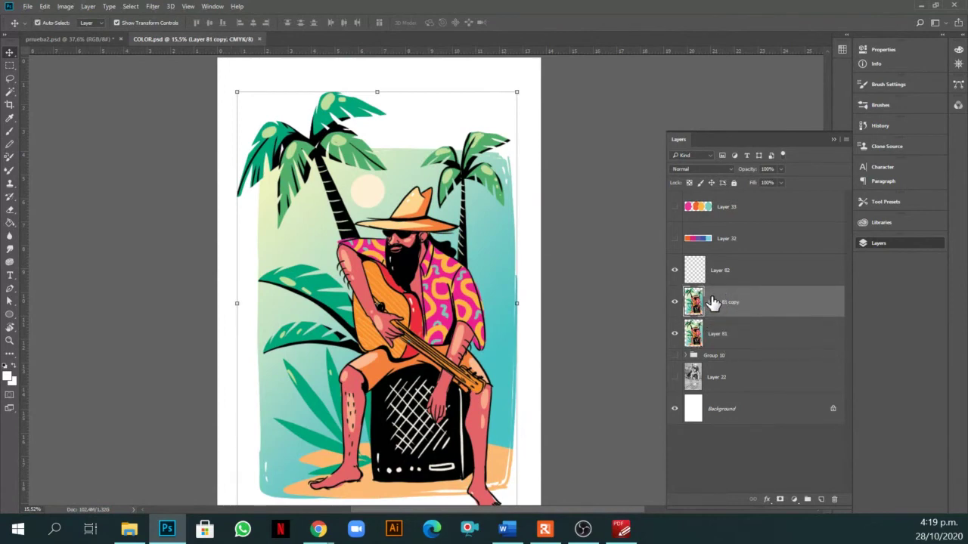
pyautogui.hotkey('ctrl', 'alt', 'shift', 'e')
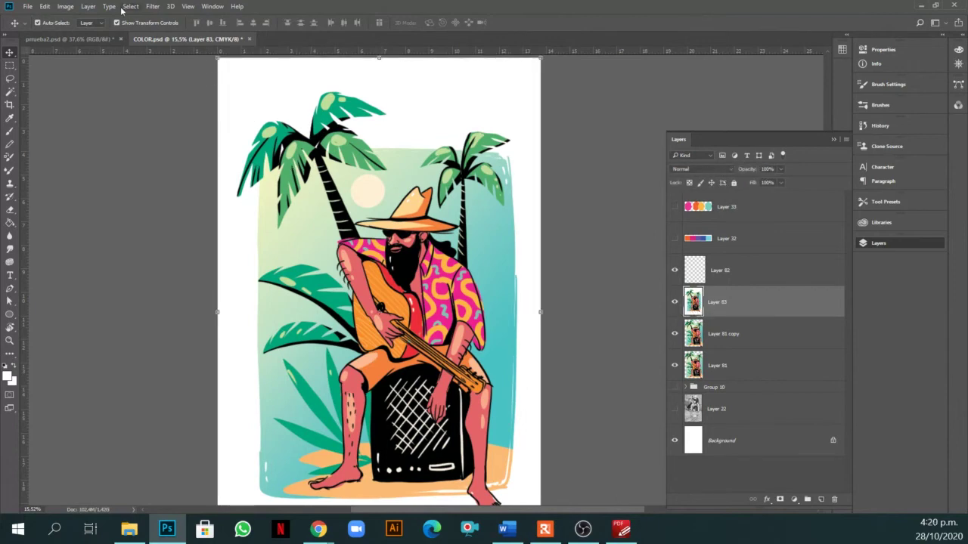
# Apply Add Noise to the stamped layer with an amount of 11.55 %, Uniform distribution and Monochromatic enabled.
pyautogui.click(153, 6)
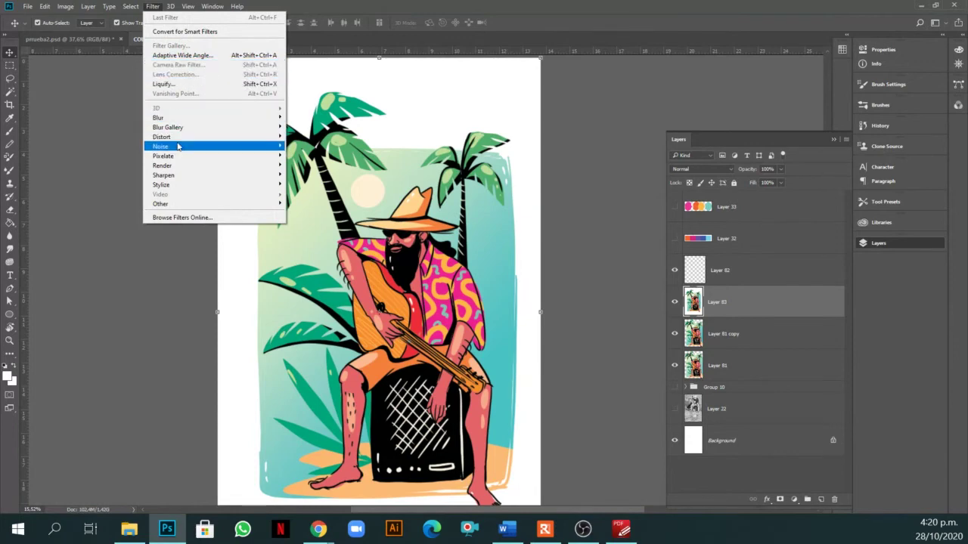
pyautogui.moveTo(174, 148)
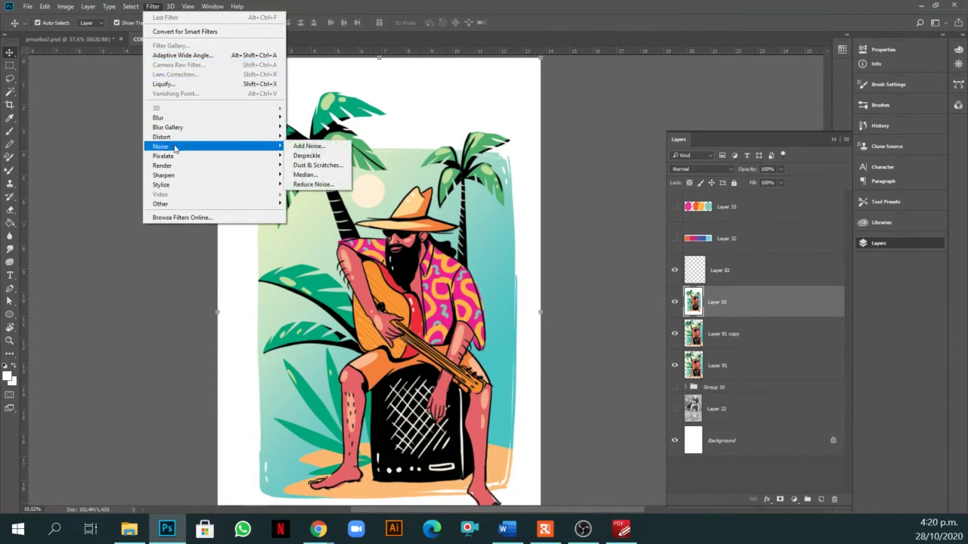
pyautogui.click(325, 146)
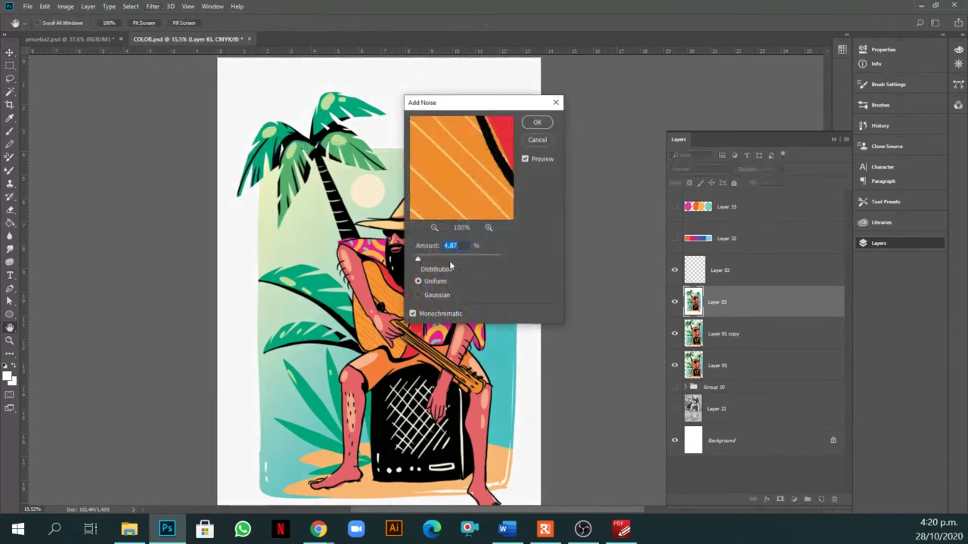
pyautogui.moveTo(418, 260); pyautogui.dragTo(424, 262)
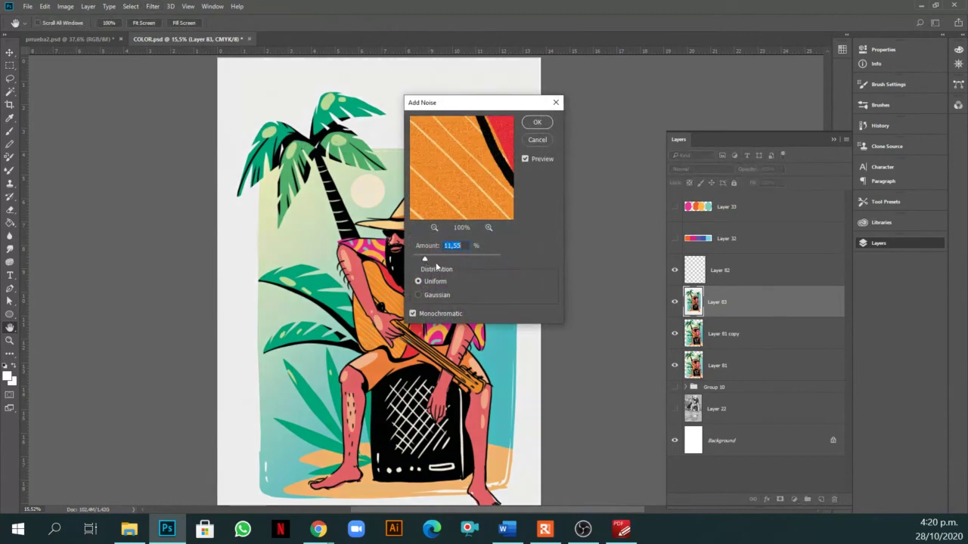
pyautogui.moveTo(452, 200); pyautogui.dragTo(443, 189)
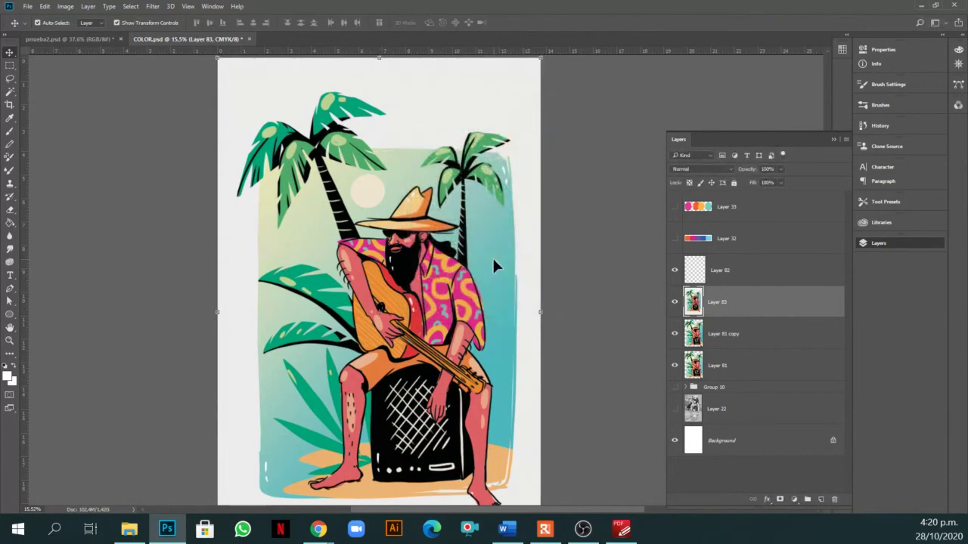
# Inspect the grain on the artwork, hide the noise layer, select the Layer 81 copy and save the document.
pyautogui.scroll(3, 492, 256)
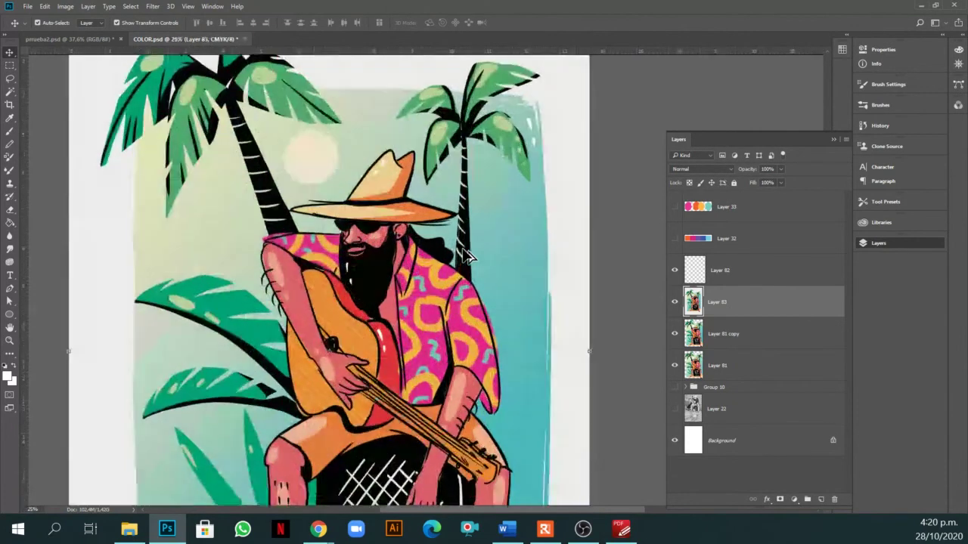
pyautogui.scroll(5, 469, 257)
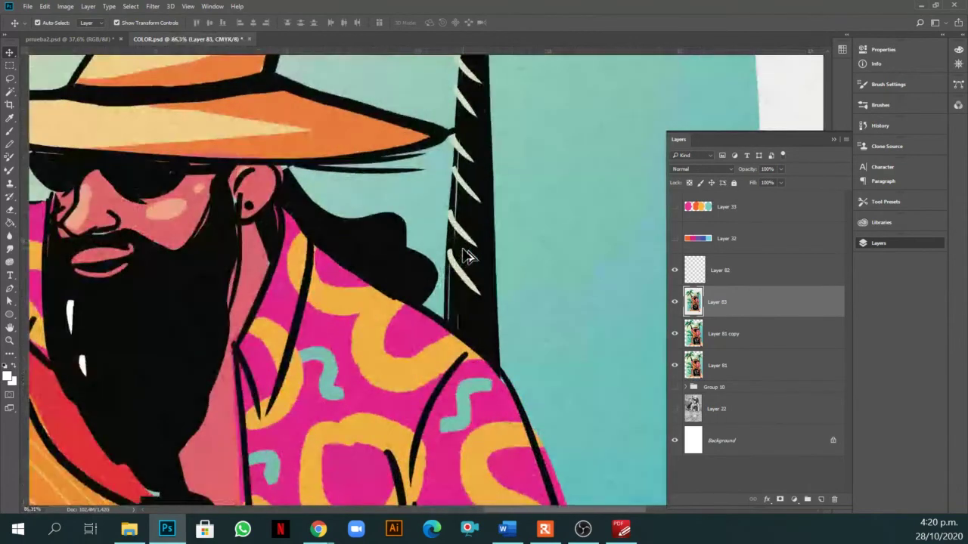
pyautogui.moveTo(186, 281); pyautogui.dragTo(438, 235)
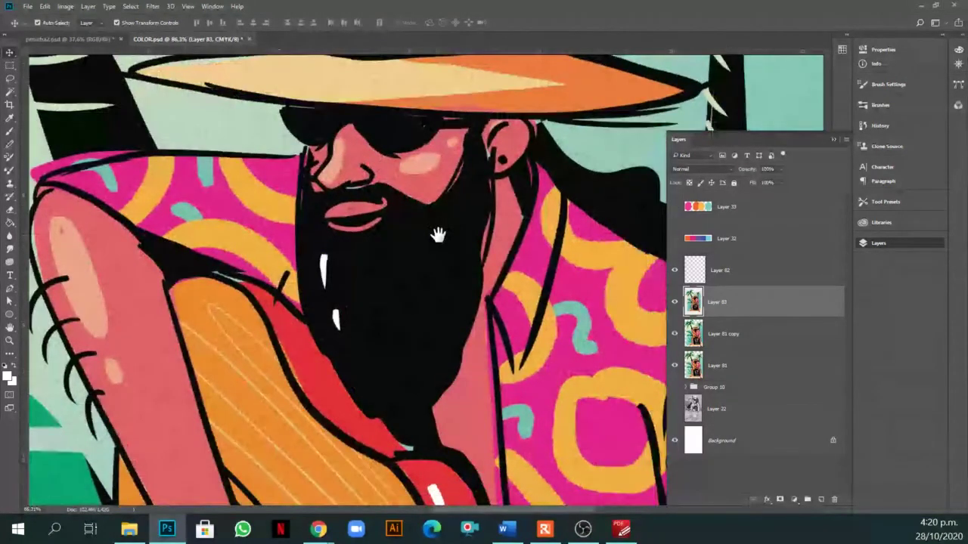
pyautogui.scroll(-4, 460, 241)
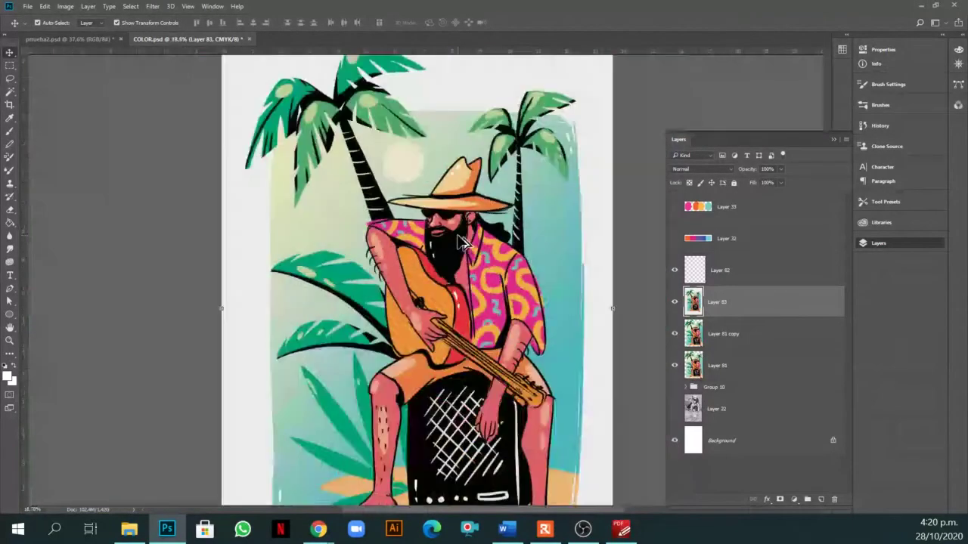
pyautogui.scroll(-2, 463, 242)
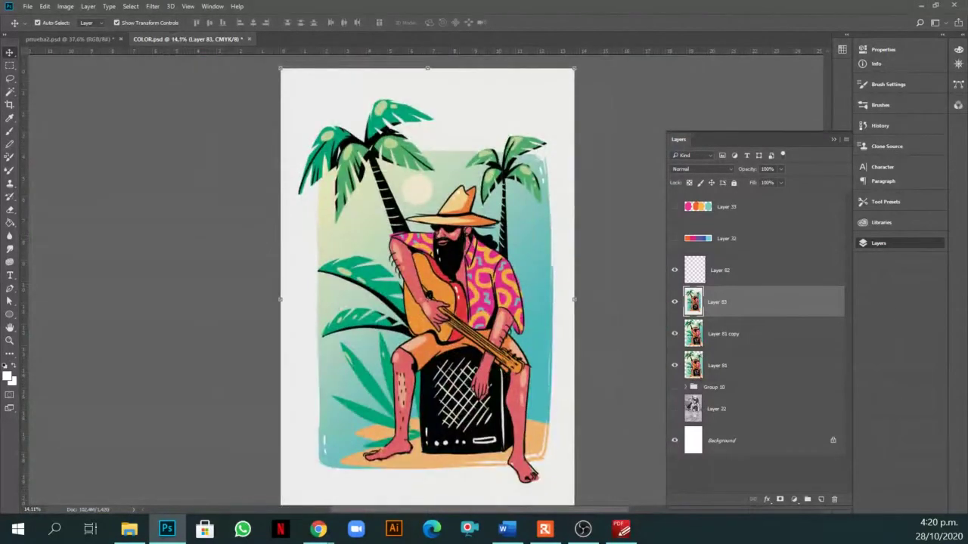
pyautogui.click(674, 303)
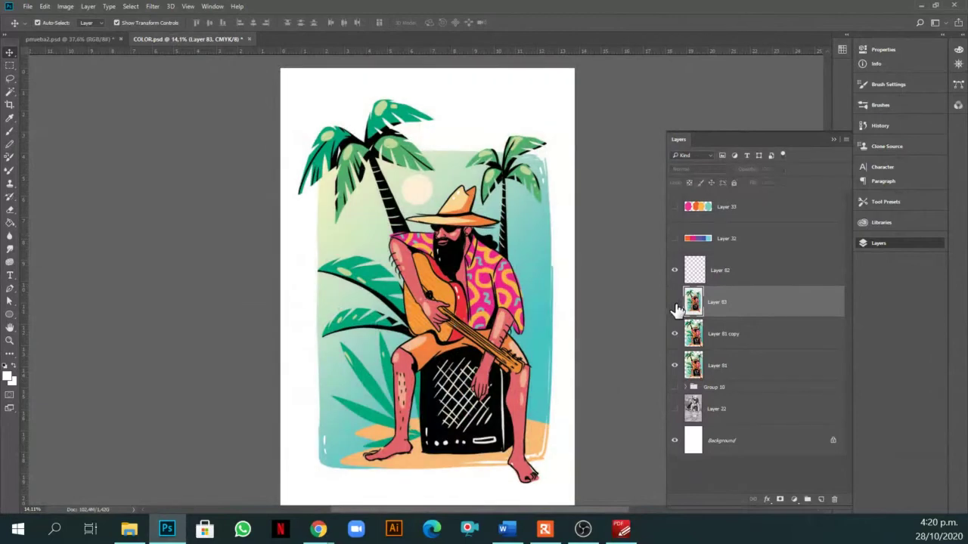
pyautogui.click(706, 338)
pyautogui.hotkey('ctrl', 's')
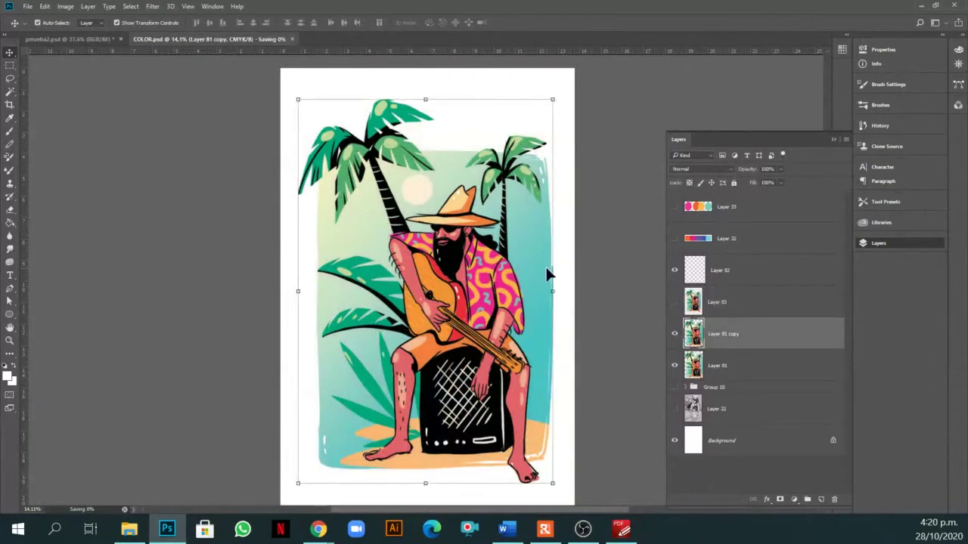
# Switch to the prueba2.psd T-shirt mockup and open its "Your design here" smart object for editing.
pyautogui.scroll(1, 525, 254)
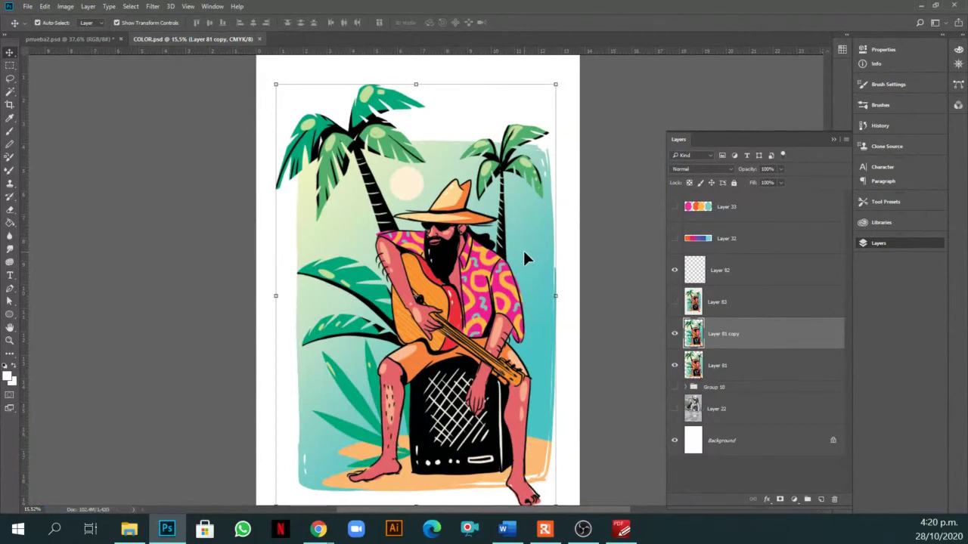
pyautogui.click(585, 229)
pyautogui.scroll(-2, 578, 227)
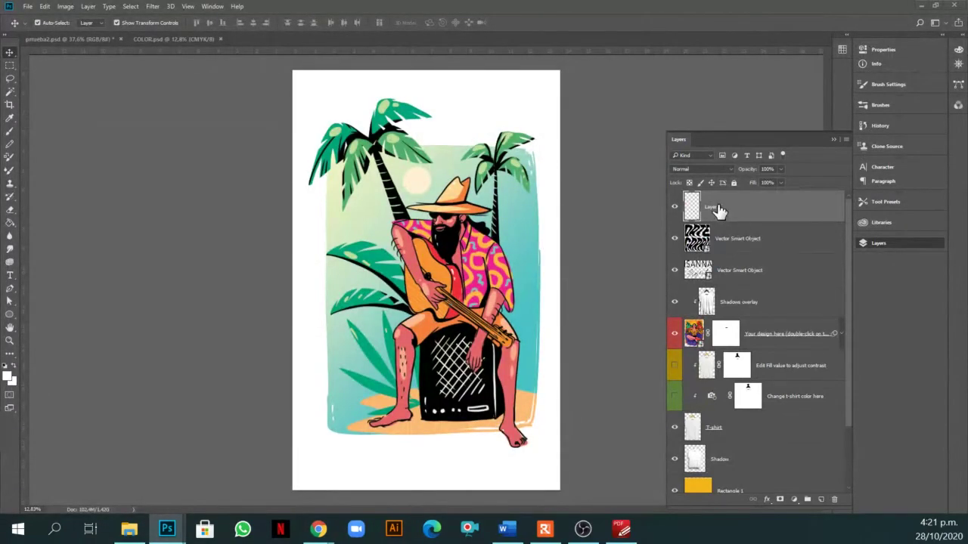
pyautogui.scroll(-3, 722, 219)
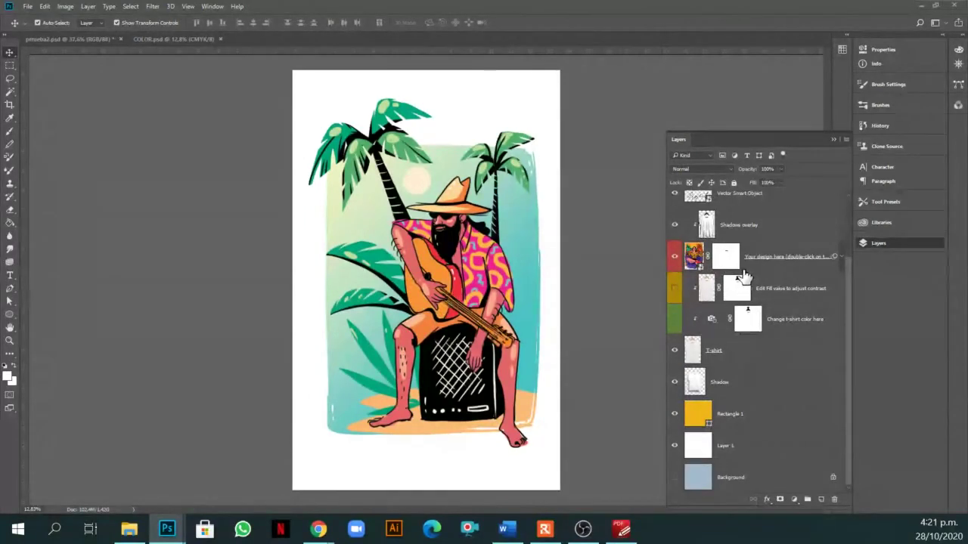
pyautogui.scroll(1, 744, 280)
pyautogui.doubleClick(696, 288)
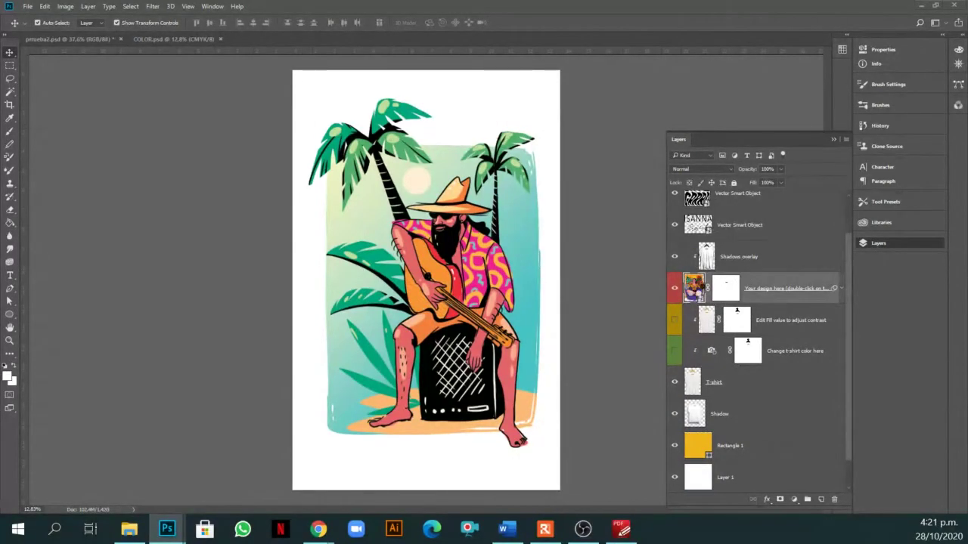
# Delete the old design from the "Your design here" smart object, close it and select the yellow Rectangle 1 layer.
pyautogui.press('Delete')
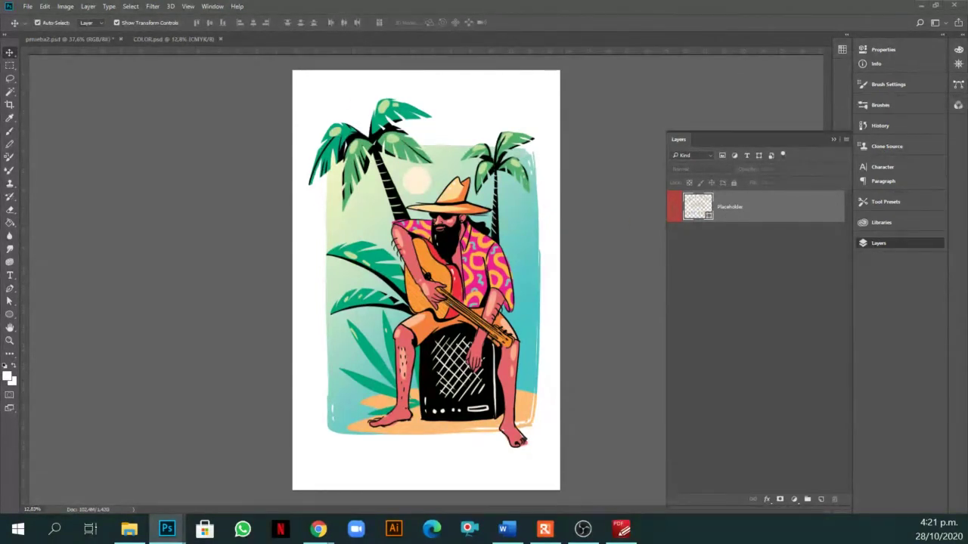
pyautogui.hotkey('ctrl', 'w')
pyautogui.click(729, 488)
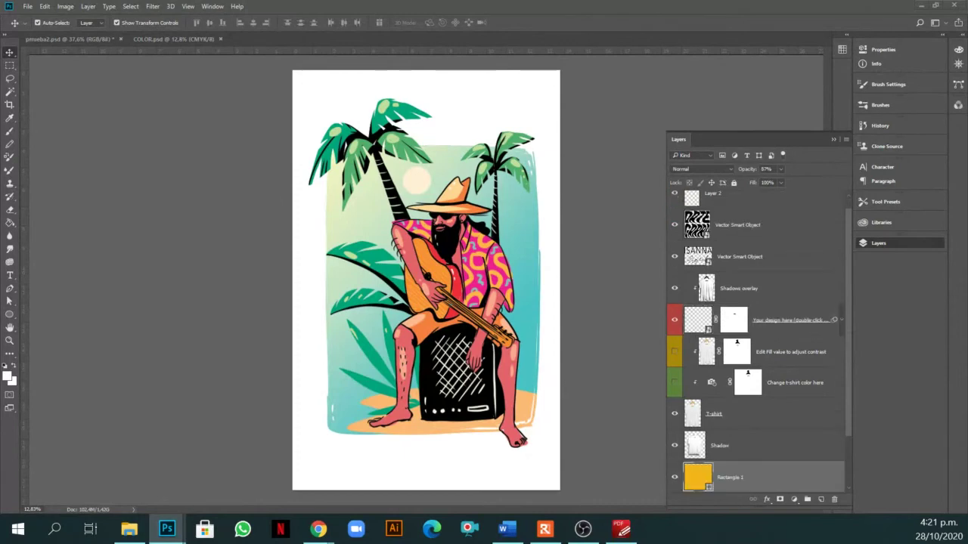
# Hide Layer 2 and both Vector Smart Object layers, and dock the T-Shirt Mock-Up Front.psd window with the other documents.
pyautogui.scroll(1, 700, 282)
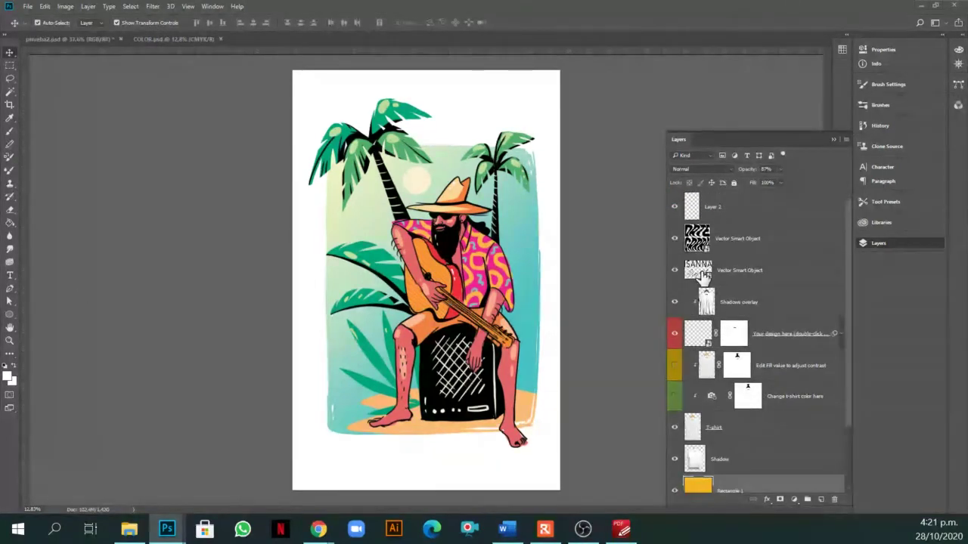
pyautogui.click(675, 241)
pyautogui.click(675, 272)
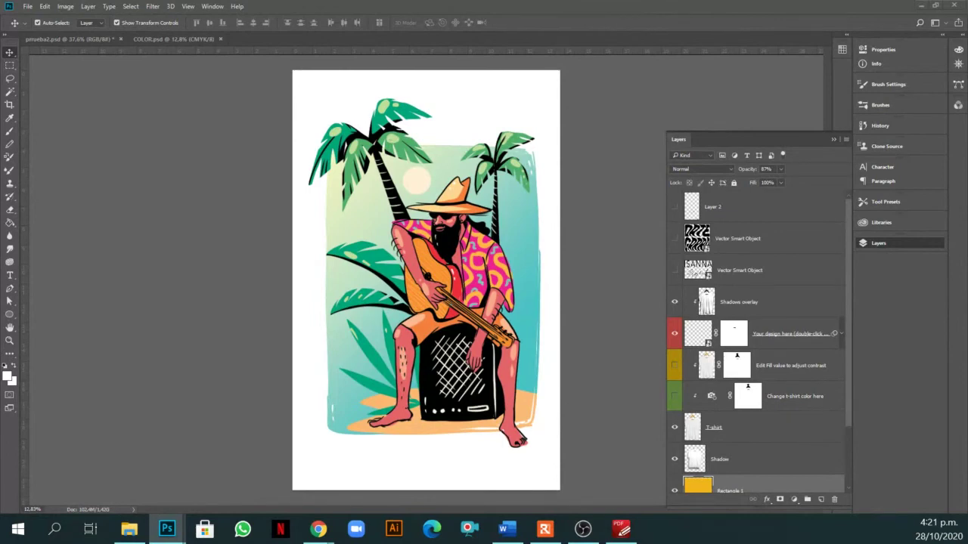
pyautogui.moveTo(574, 296); pyautogui.dragTo(340, 44)
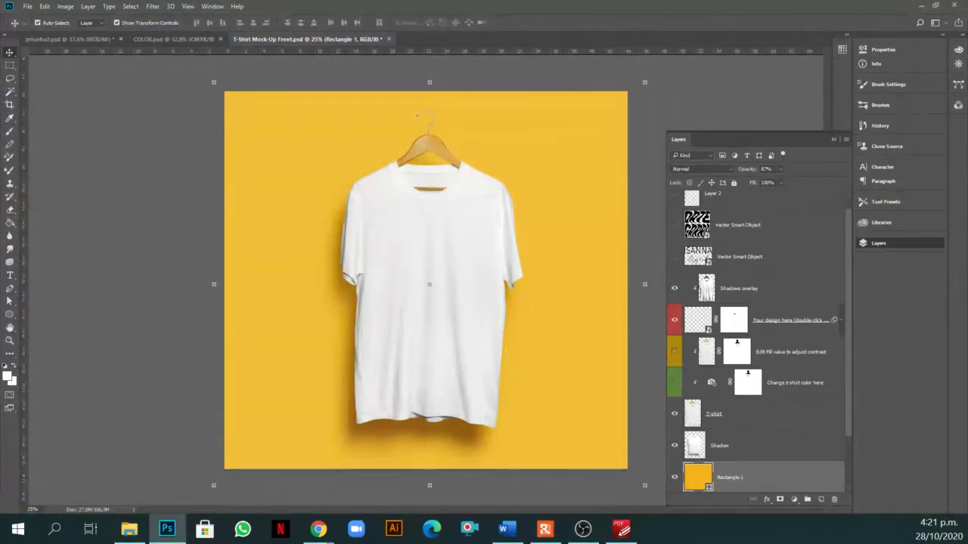
pyautogui.scroll(2, 453, 205)
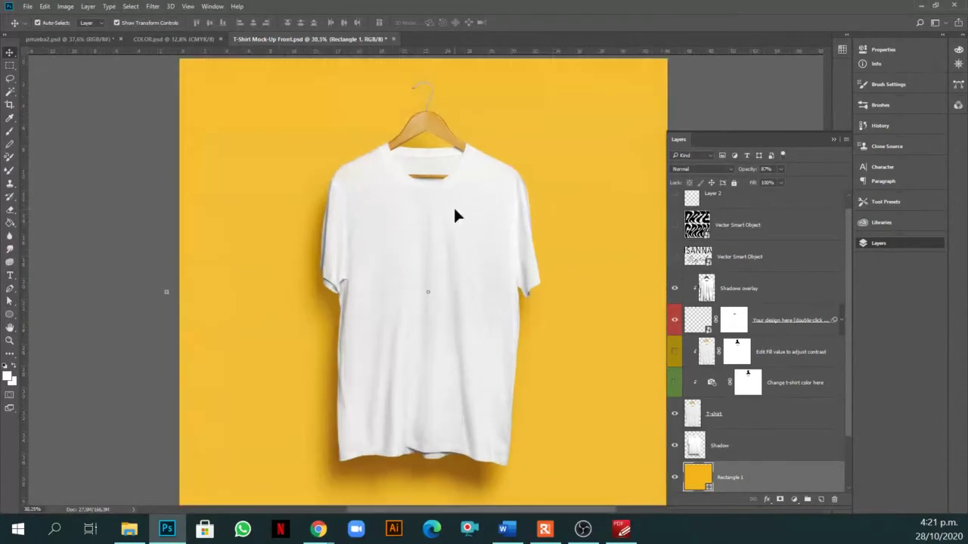
pyautogui.scroll(-3, 452, 205)
pyautogui.scroll(-2, 742, 481)
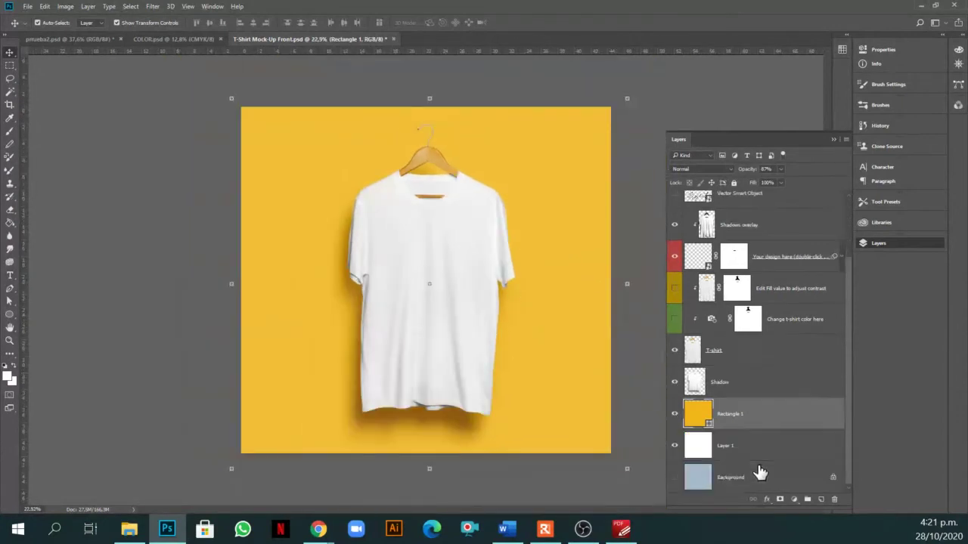
# Copy Layer 81 copy from COLOR.psd into the T-shirt mockup and scale the artwork down to roughly the shirt's size.
pyautogui.click(171, 38)
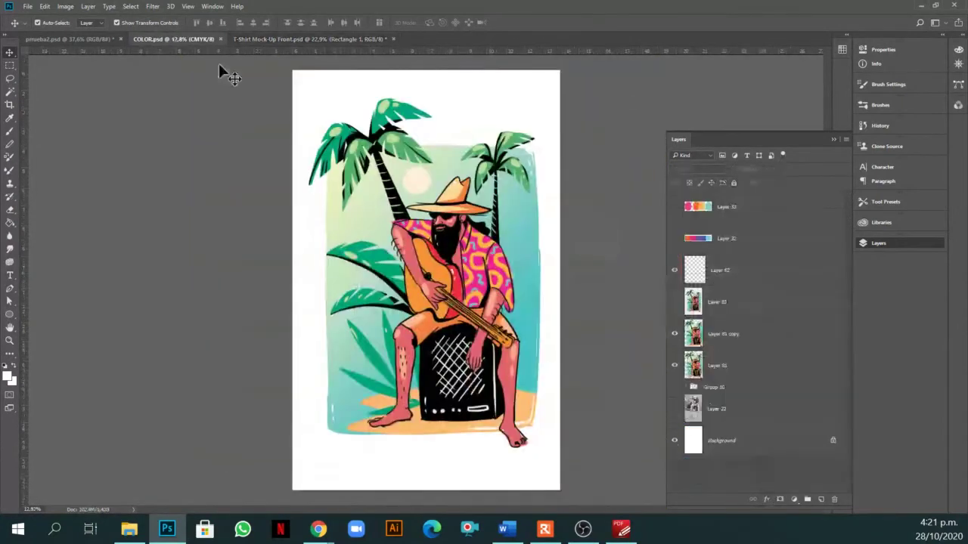
pyautogui.click(699, 336)
pyautogui.moveTo(522, 242); pyautogui.dragTo(449, 309)
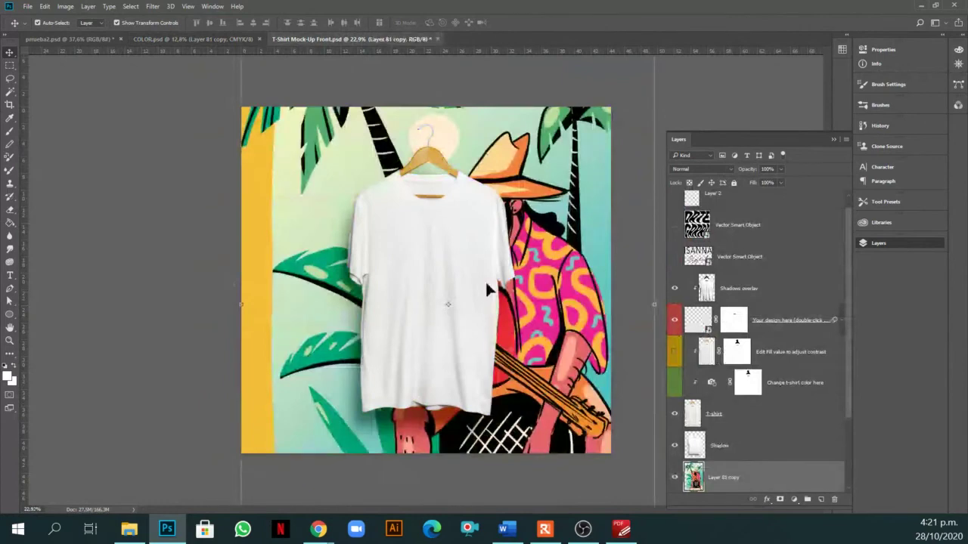
pyautogui.hotkey('ctrl', 't')
pyautogui.hotkey('ctrl', '-')
pyautogui.moveTo(547, 129); pyautogui.dragTo(425, 309)
pyautogui.moveTo(403, 378); pyautogui.dragTo(438, 285)
pyautogui.press('Return')
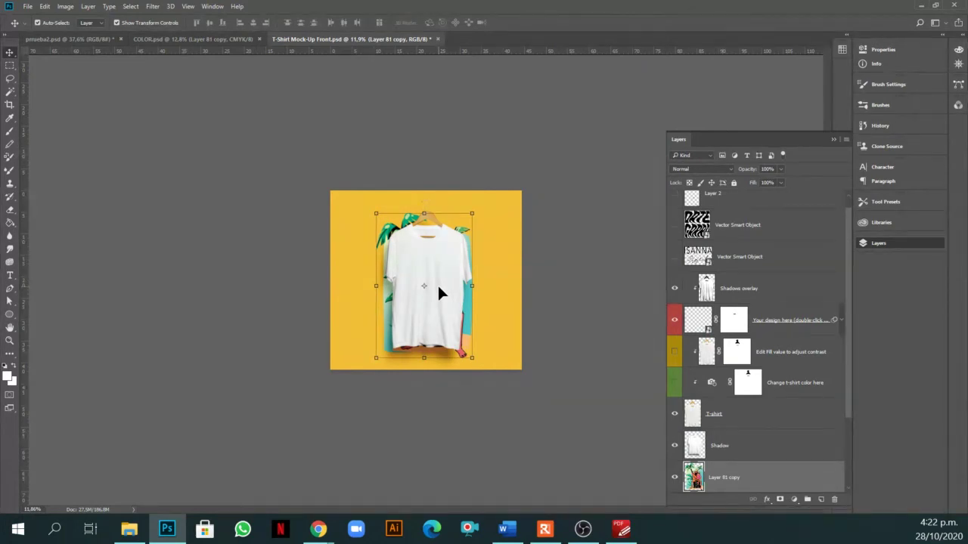
# Move the artwork layer above the two Vector Smart Object layers and delete both of those layers.
pyautogui.scroll(3, 474, 280)
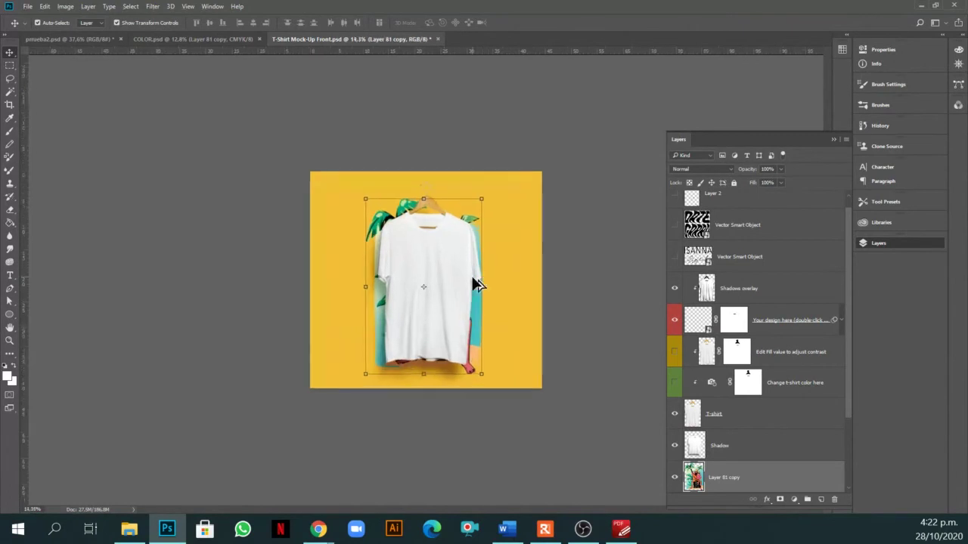
pyautogui.moveTo(754, 476); pyautogui.dragTo(749, 218)
pyautogui.click(737, 259)
pyautogui.keyDown('shift'); pyautogui.click(738, 294); pyautogui.keyUp('shift')
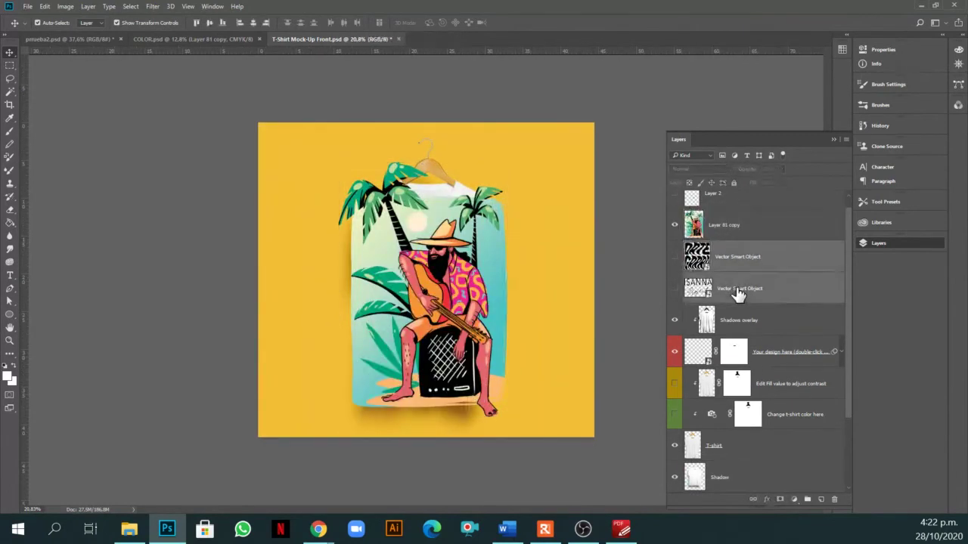
pyautogui.press('Delete')
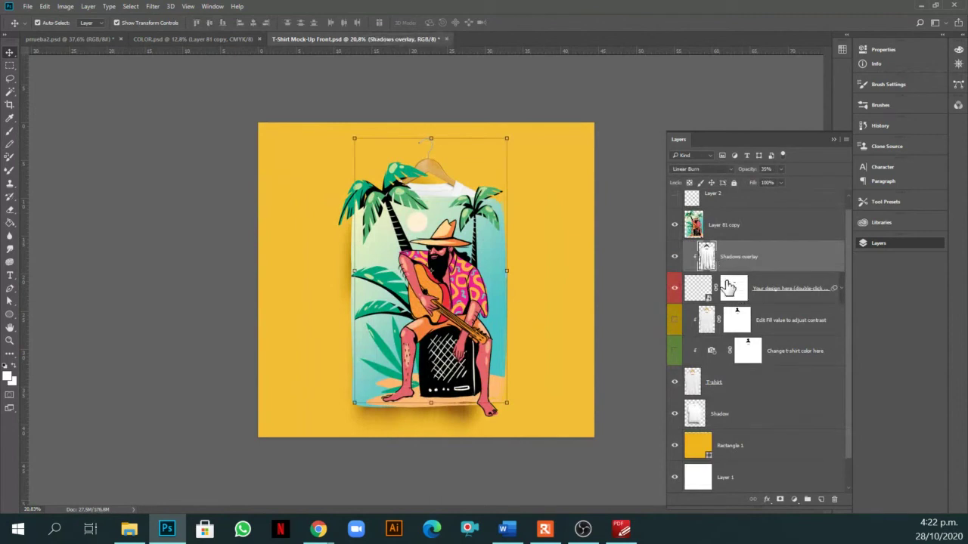
# Open the "Your design here" smart object and copy the guitarist artwork from the mockup into it.
pyautogui.doubleClick(700, 289)
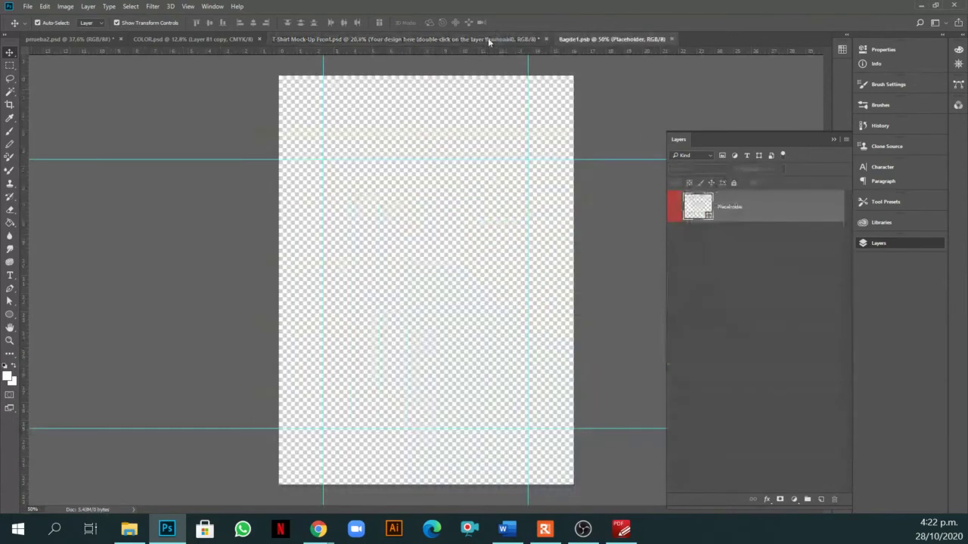
pyautogui.click(487, 38)
pyautogui.moveTo(492, 251); pyautogui.dragTo(469, 248)
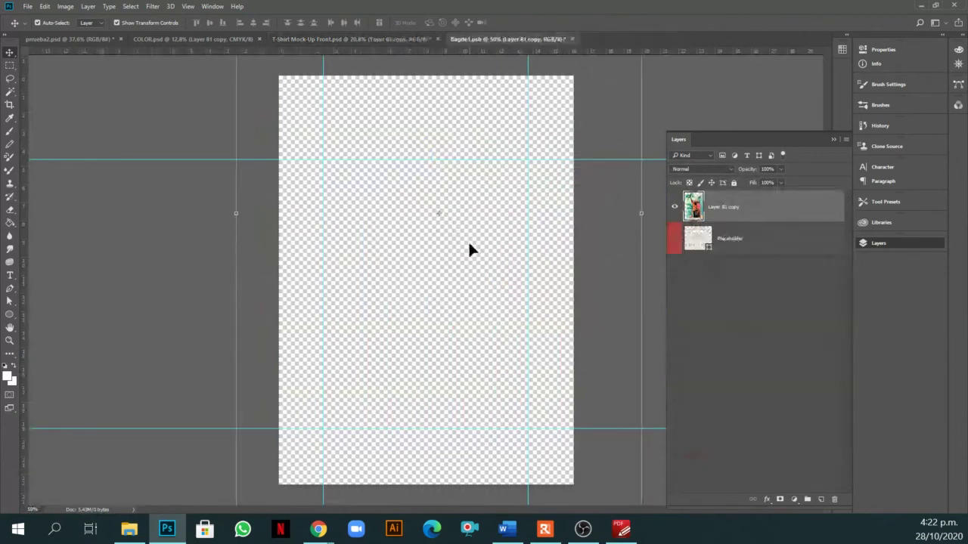
# Scale and position the artwork to nearly fill the smart object's canvas, and save the smart object.
pyautogui.hotkey('ctrl', '-')
pyautogui.hotkey('ctrl', '-')
pyautogui.moveTo(529, 104); pyautogui.dragTo(431, 239)
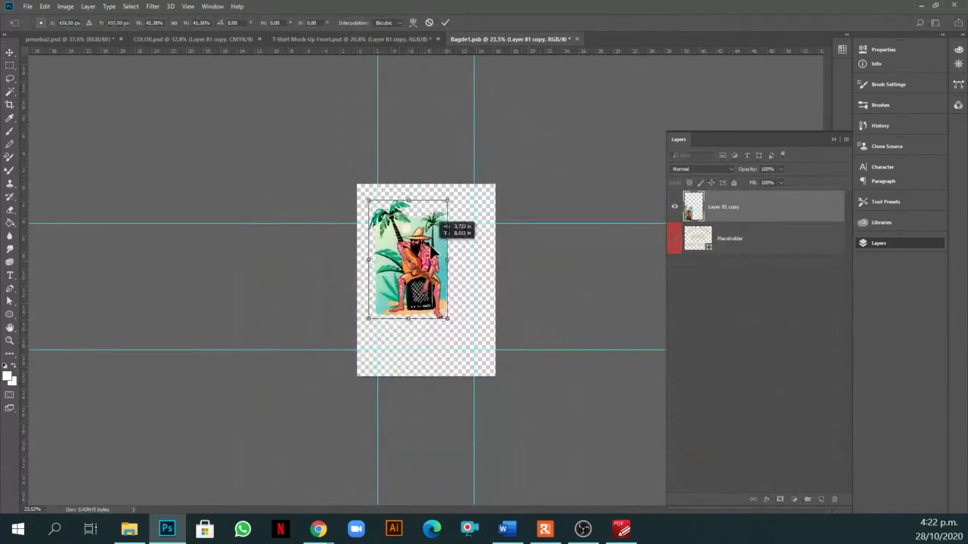
pyautogui.scroll(2, 440, 325)
pyautogui.moveTo(460, 340); pyautogui.dragTo(512, 412)
pyautogui.moveTo(506, 152); pyautogui.dragTo(517, 136)
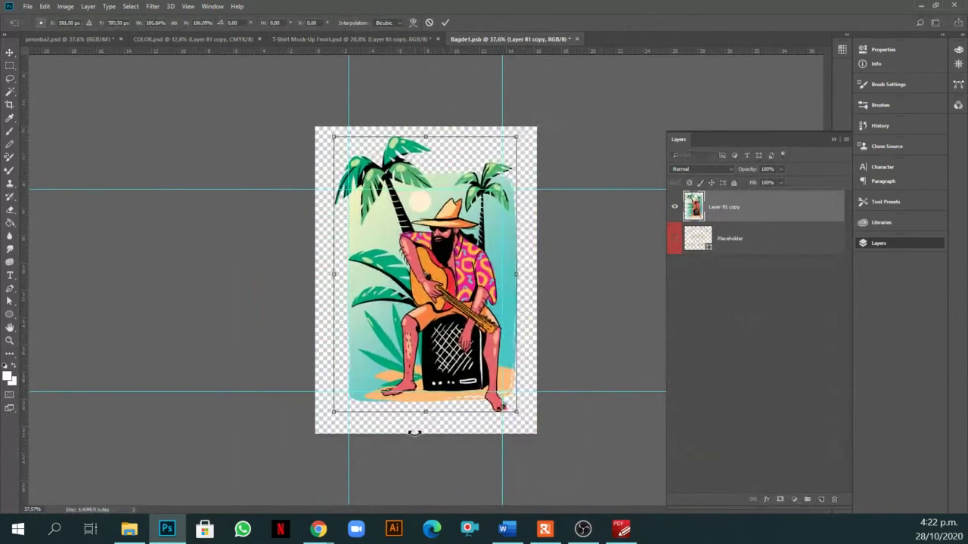
pyautogui.moveTo(340, 413); pyautogui.dragTo(327, 421)
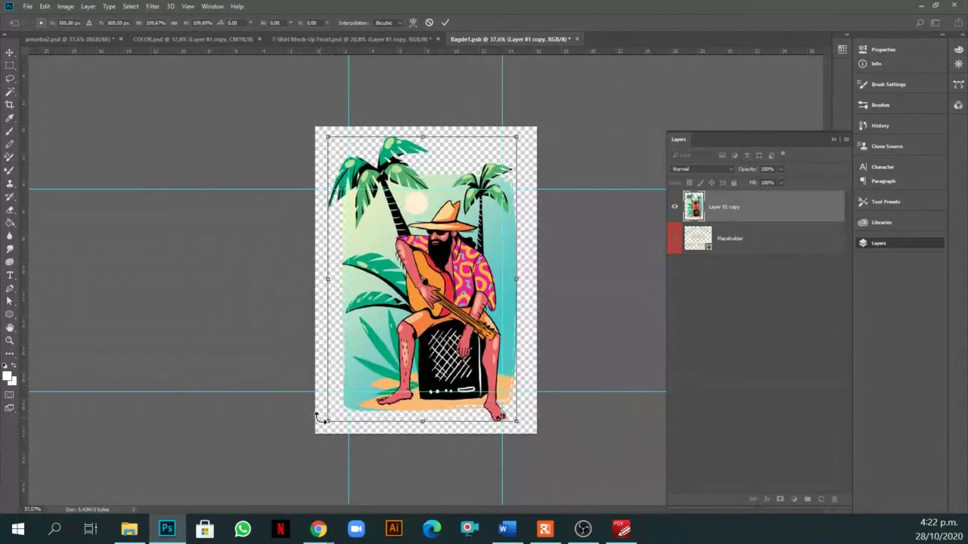
pyautogui.press('Return')
pyautogui.hotkey('ctrl', 's')
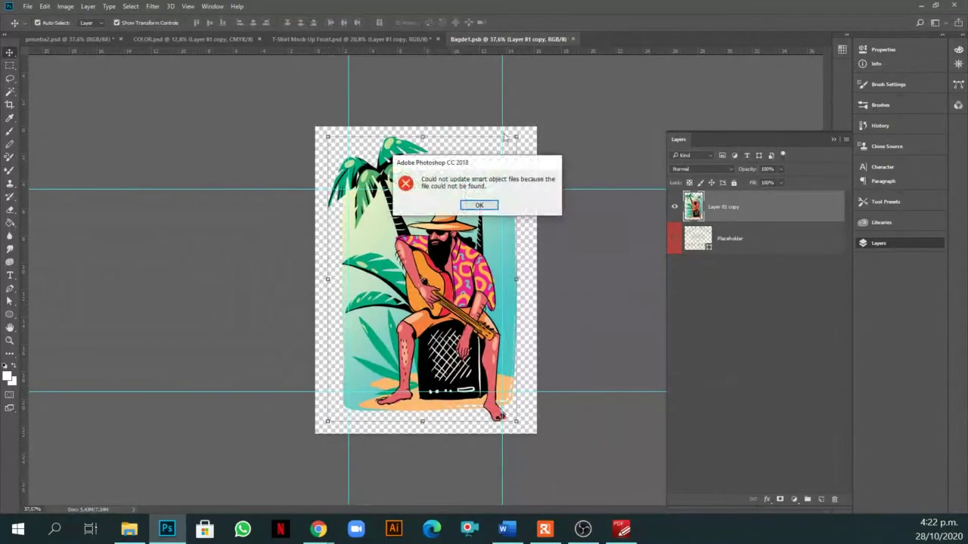
pyautogui.click(487, 209)
# Return to the T-shirt mockup and hide the loose Layer 81 copy covering the shirt.
pyautogui.click(425, 39)
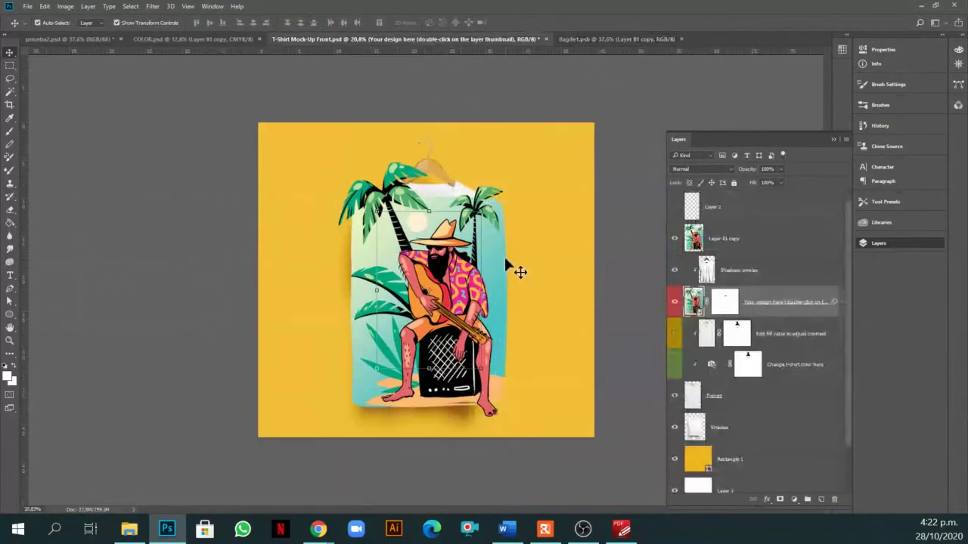
pyautogui.click(685, 239)
pyautogui.click(674, 238)
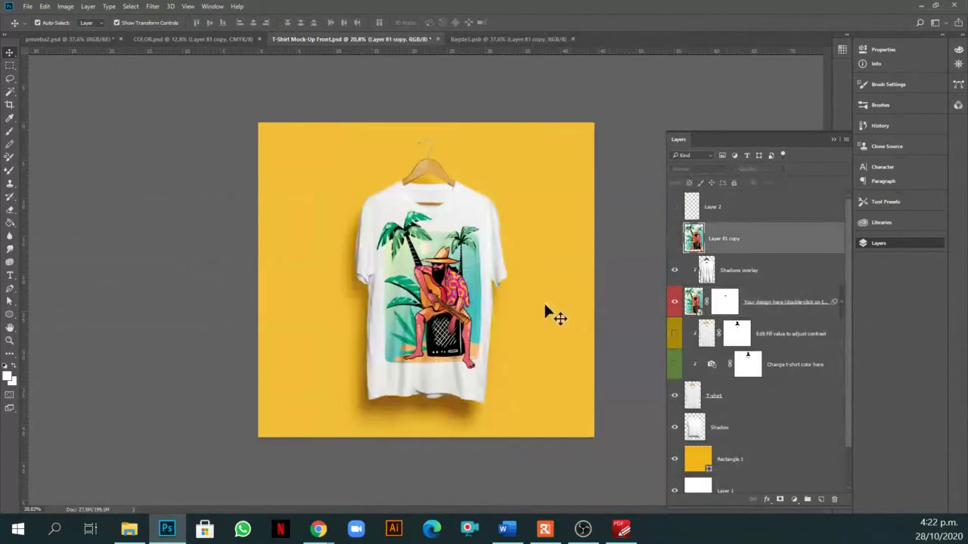
pyautogui.hotkey('ctrl', '+')
pyautogui.scroll(1, 451, 302)
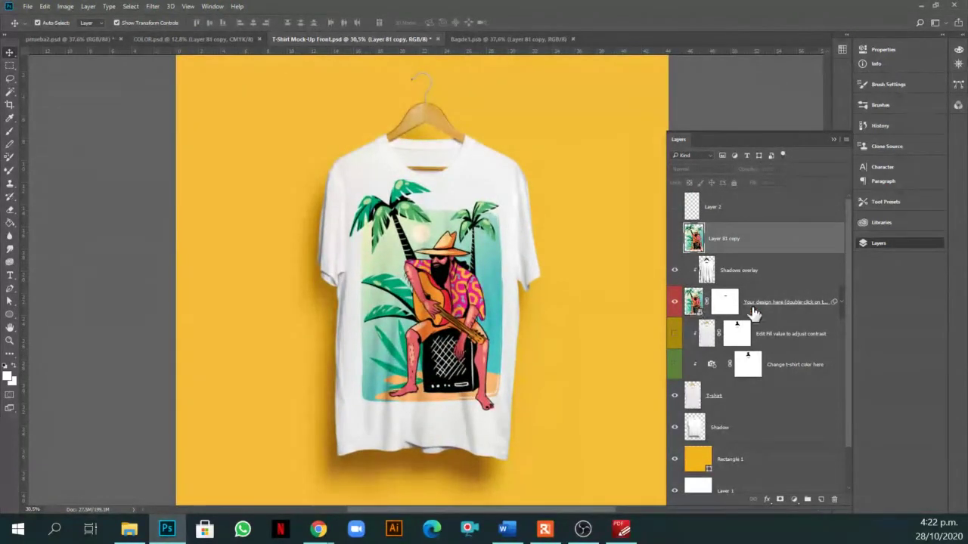
# Reopen the design smart object, scale the artwork down to about 96 %, save it and return to the mockup.
pyautogui.doubleClick(692, 302)
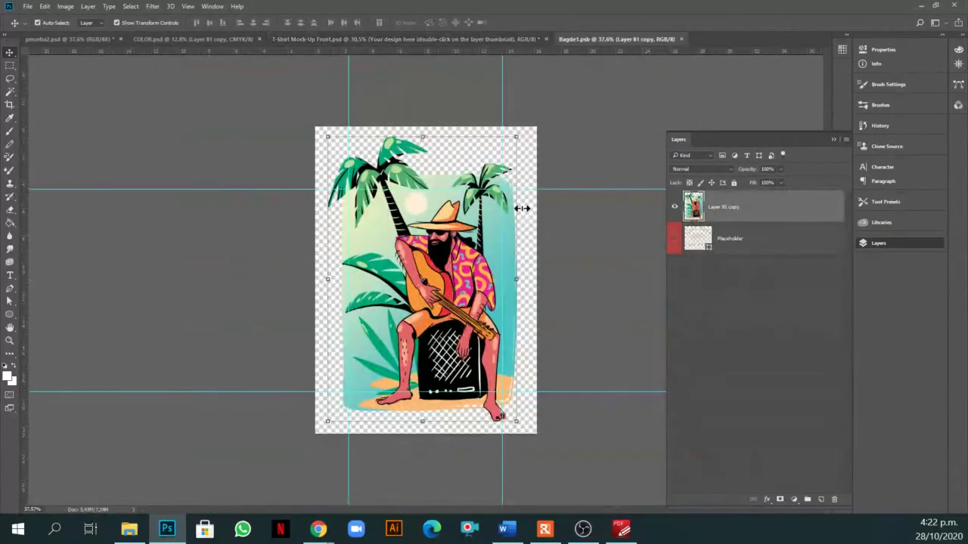
pyautogui.moveTo(519, 137); pyautogui.dragTo(486, 174)
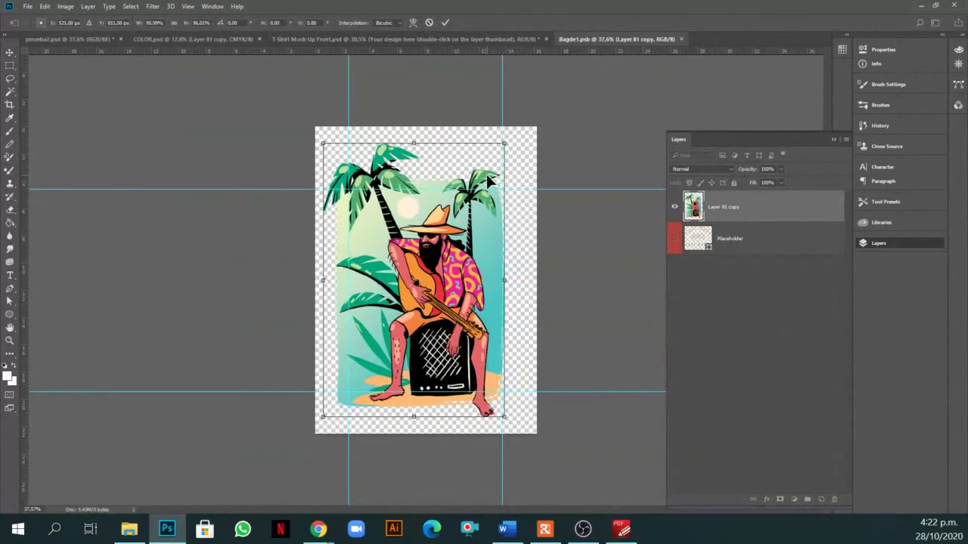
pyautogui.press('Return')
pyautogui.hotkey('ctrl', 's')
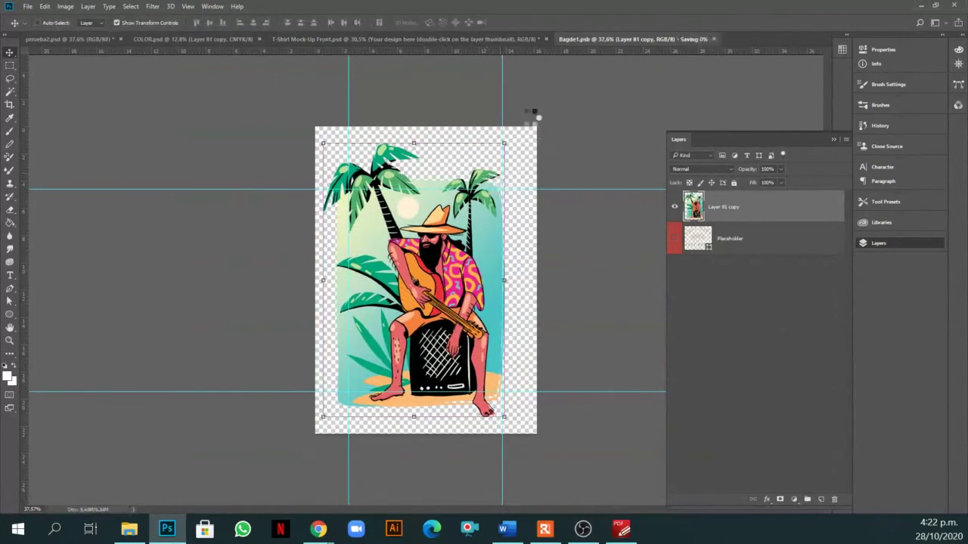
pyautogui.click(479, 204)
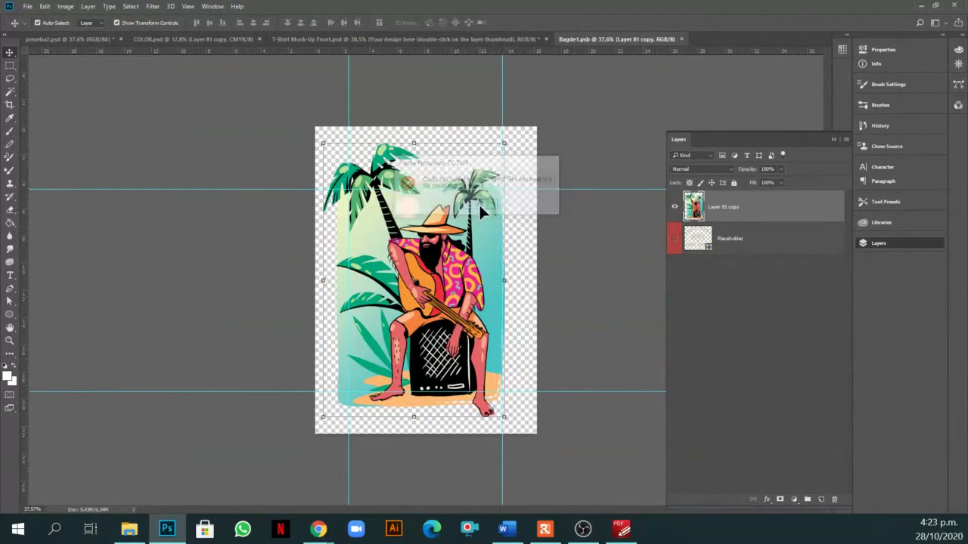
pyautogui.click(433, 41)
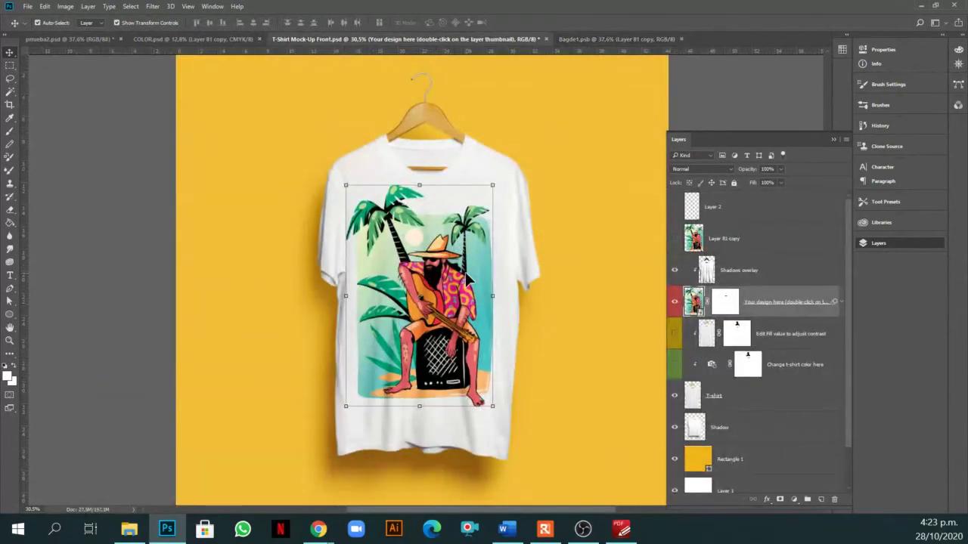
# Reopen the design smart object, shift the artwork right toward the canvas center, rotate it slightly counterclockwise and save.
pyautogui.doubleClick(693, 302)
pyautogui.moveTo(462, 268); pyautogui.dragTo(514, 266)
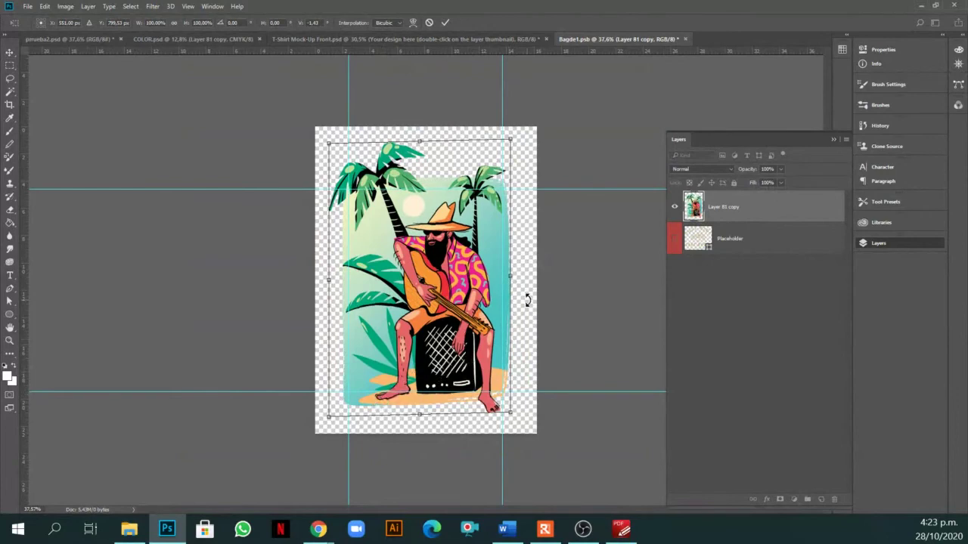
pyautogui.moveTo(534, 283)
pyautogui.mouseDown()
pyautogui.moveTo(535, 272)
pyautogui.moveTo(536, 283)
pyautogui.mouseUp()
pyautogui.press('Return')
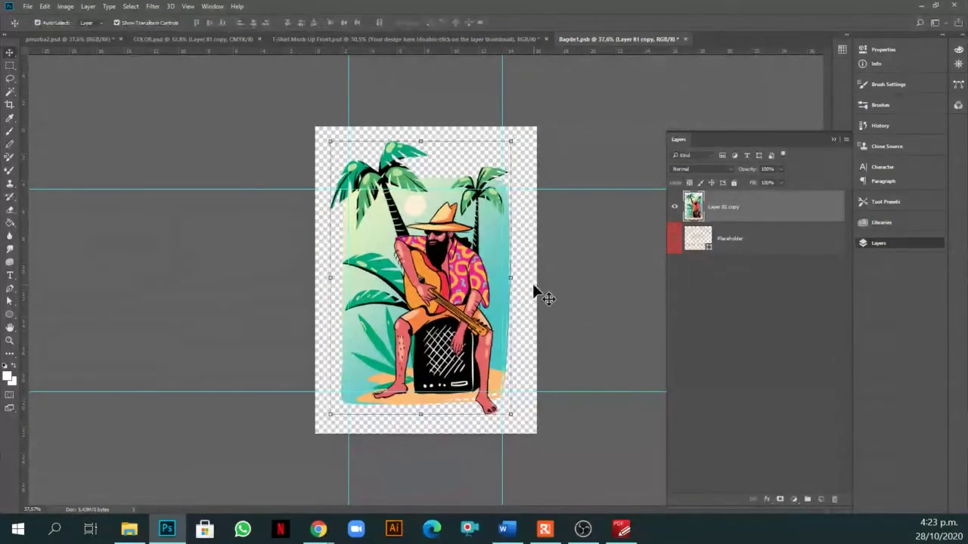
pyautogui.hotkey('ctrl', 's')
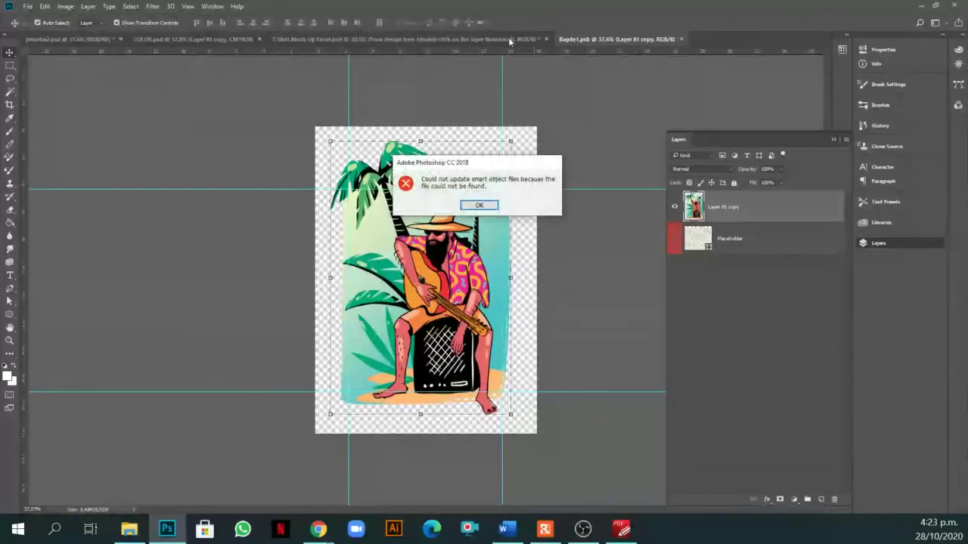
pyautogui.click(482, 205)
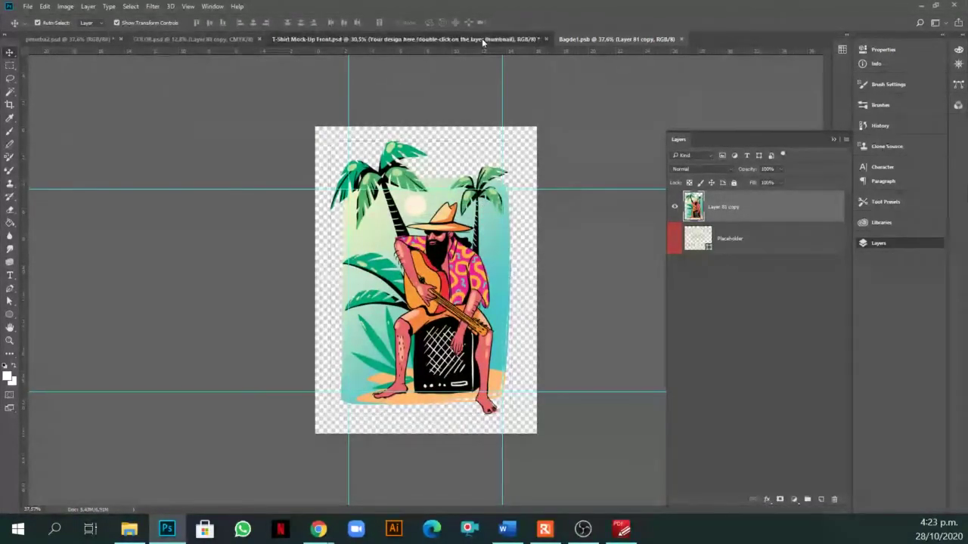
# Return to the mockup and examine the artwork's placement and alignment on the T-shirt up close and as a whole.
pyautogui.click(482, 39)
pyautogui.scroll(-2, 502, 215)
pyautogui.scroll(2, 519, 255)
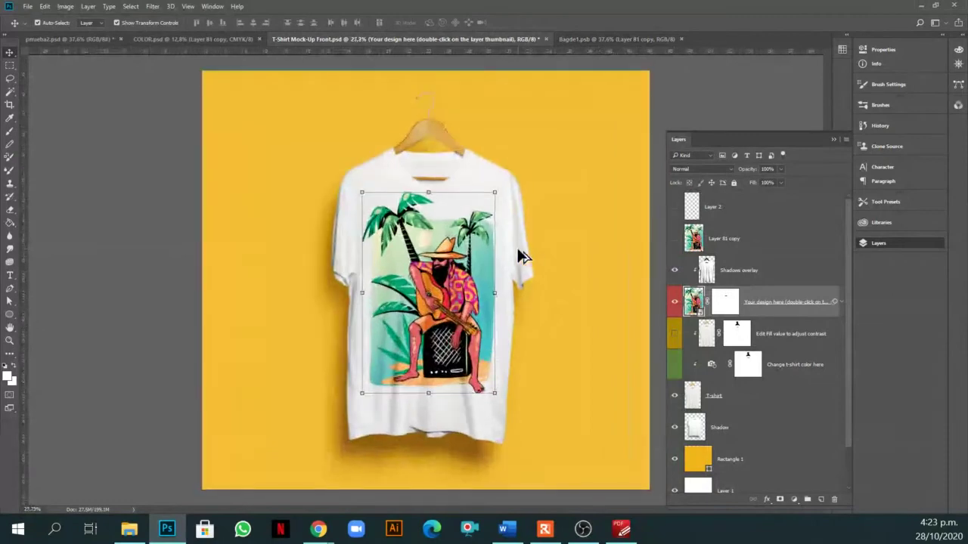
pyautogui.scroll(1, 563, 215)
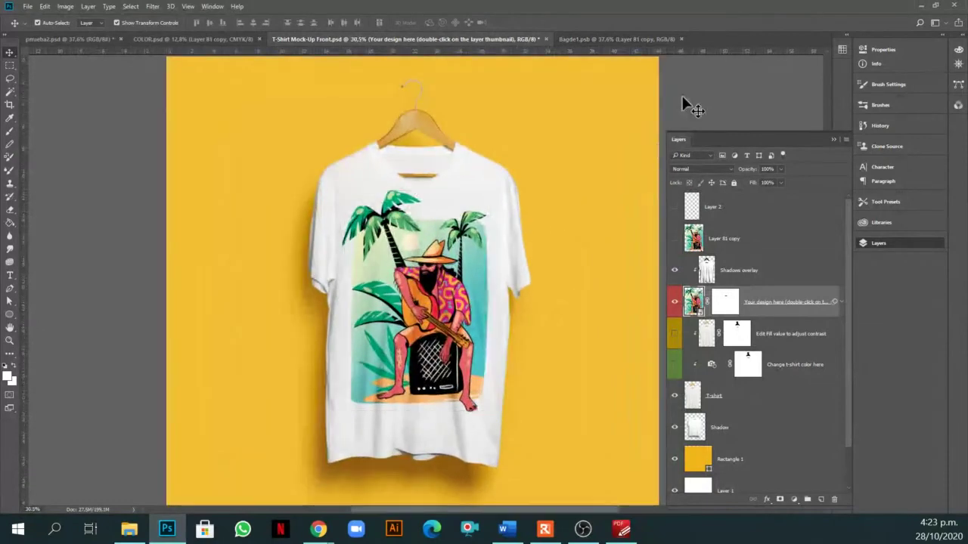
pyautogui.scroll(-2, 529, 186)
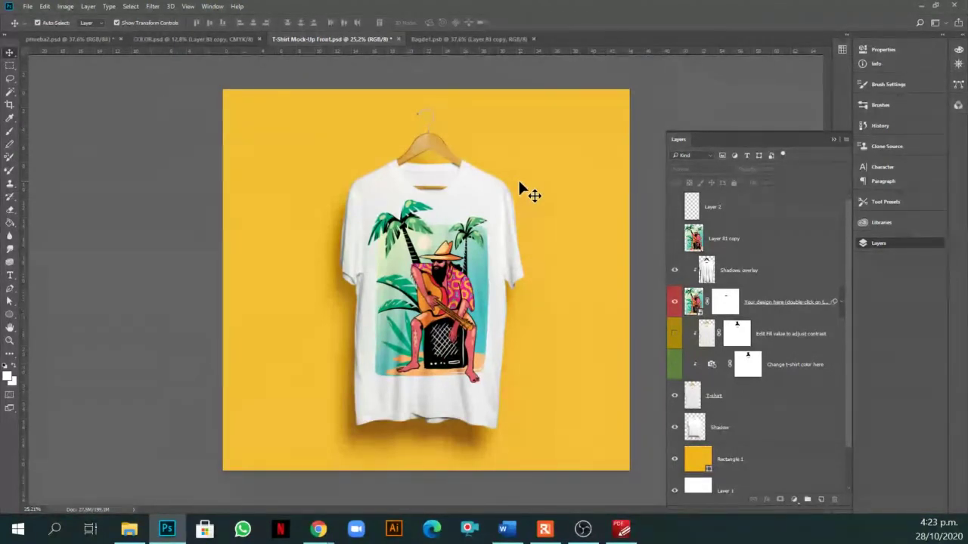
pyautogui.scroll(2, 492, 303)
pyautogui.scroll(2, 486, 242)
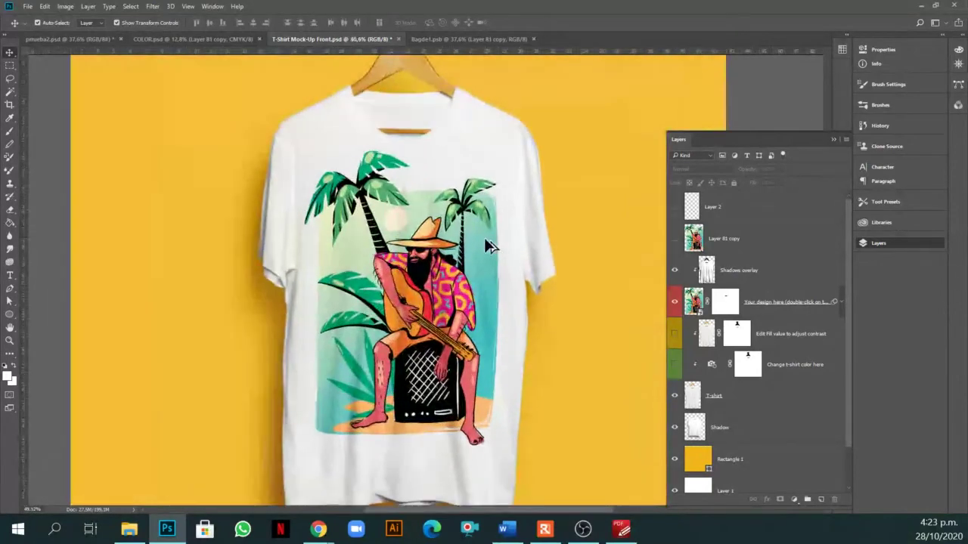
# Review the T-shirt mockup's artwork up close and as a whole, alongside the design smart object, COLOR.psd artwork and original sketch document.
pyautogui.scroll(2, 486, 242)
pyautogui.scroll(-4, 486, 244)
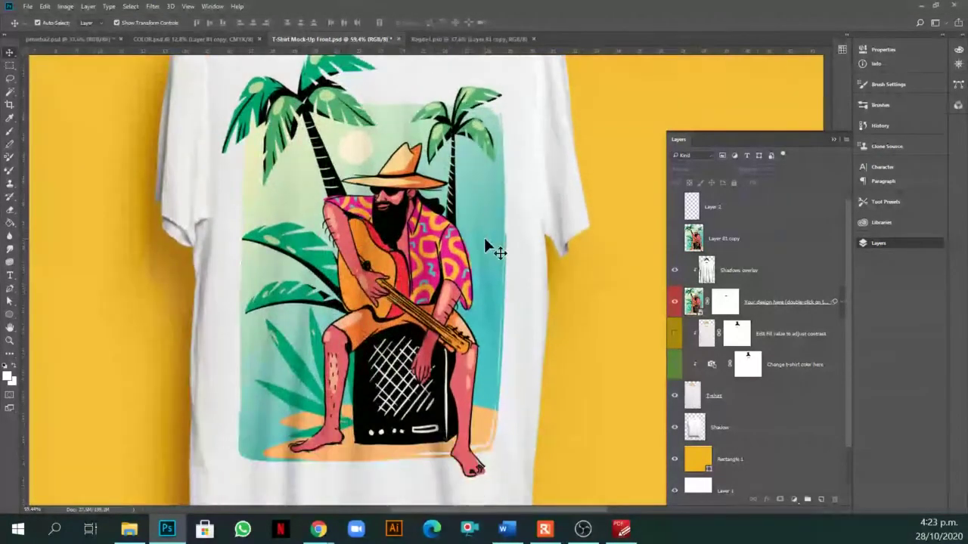
pyautogui.scroll(-2, 486, 243)
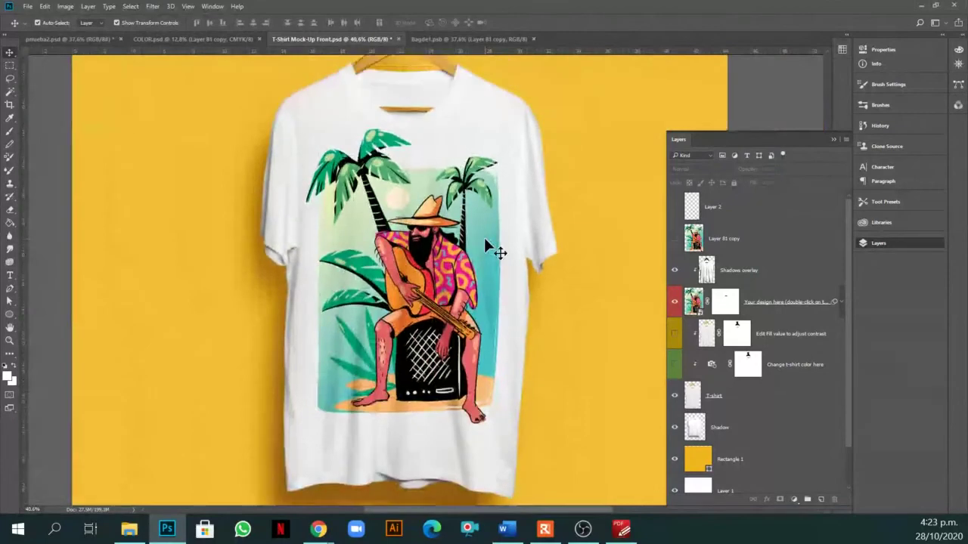
pyautogui.scroll(-2, 486, 244)
pyautogui.scroll(2, 486, 243)
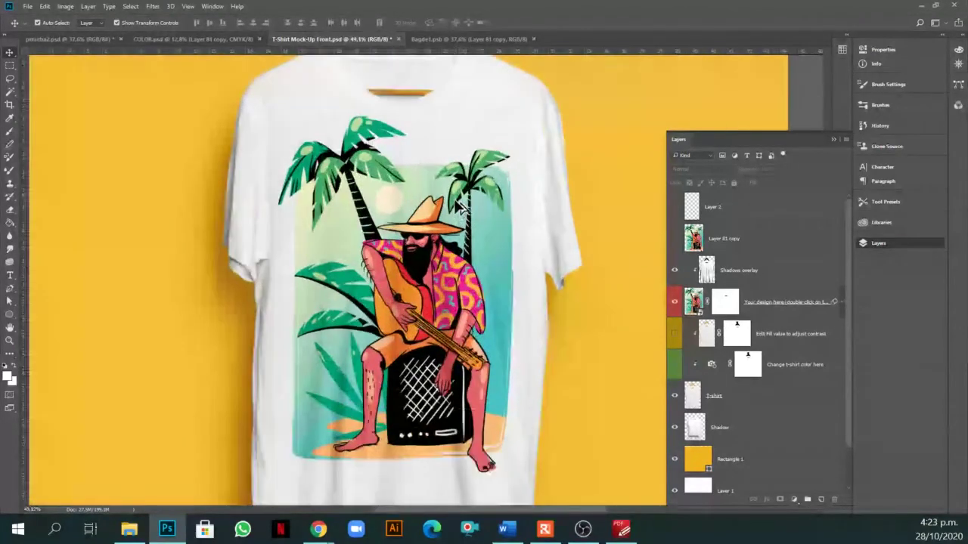
pyautogui.click(434, 38)
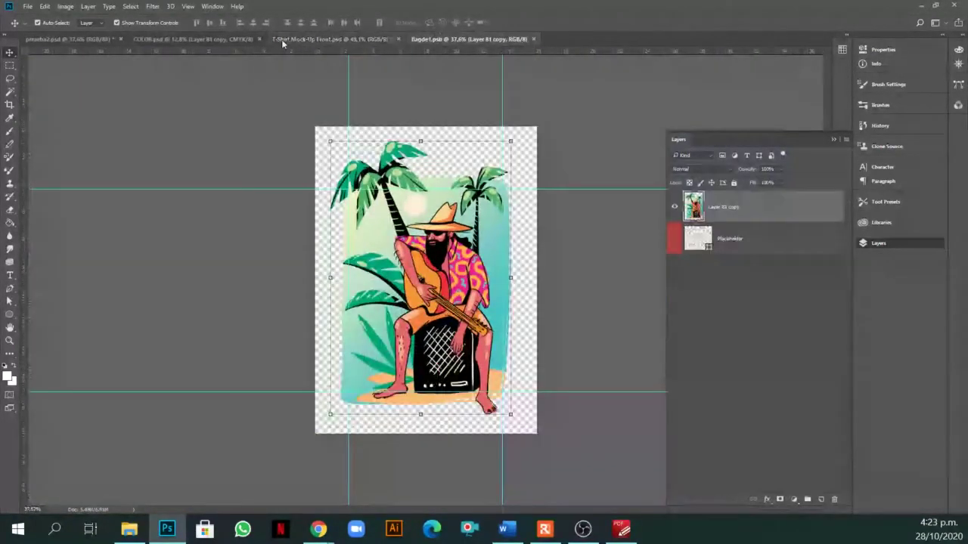
pyautogui.click(227, 38)
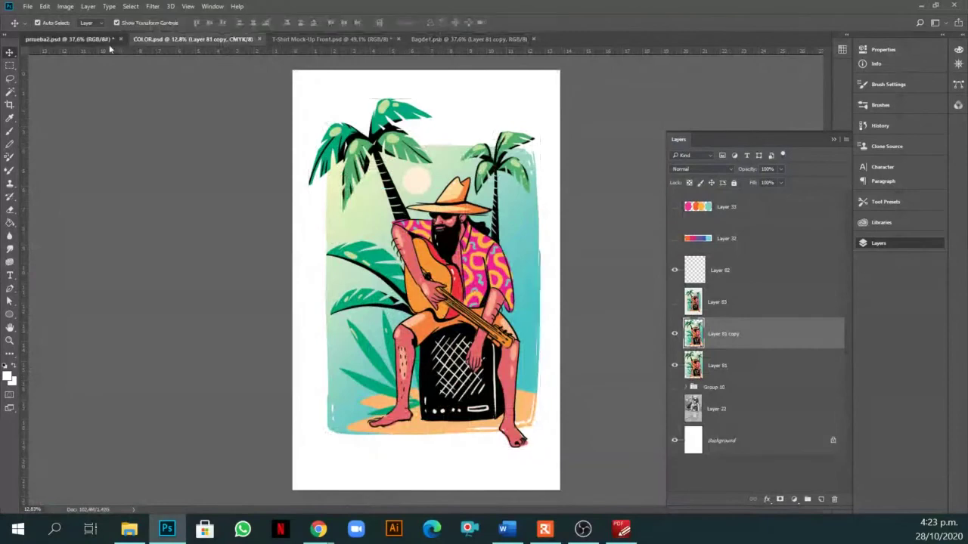
pyautogui.click(109, 39)
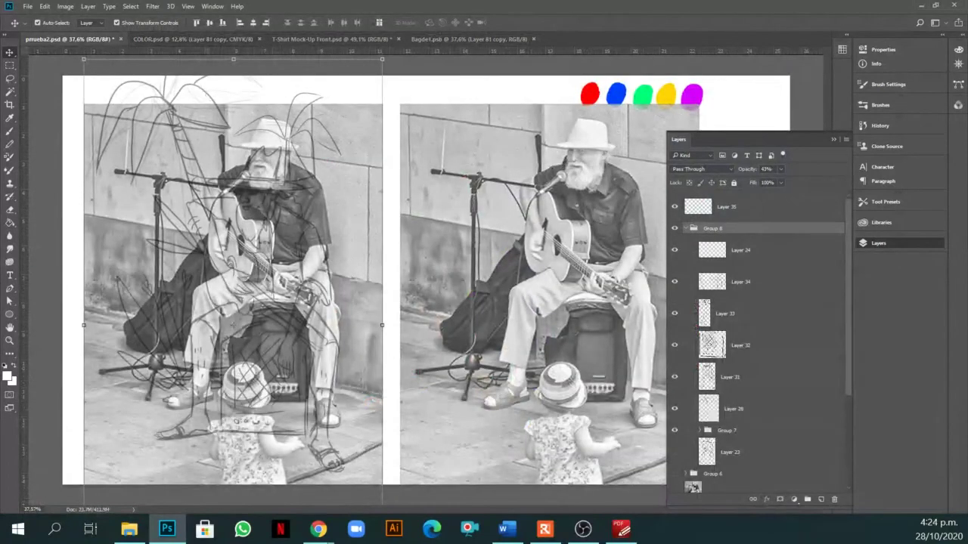
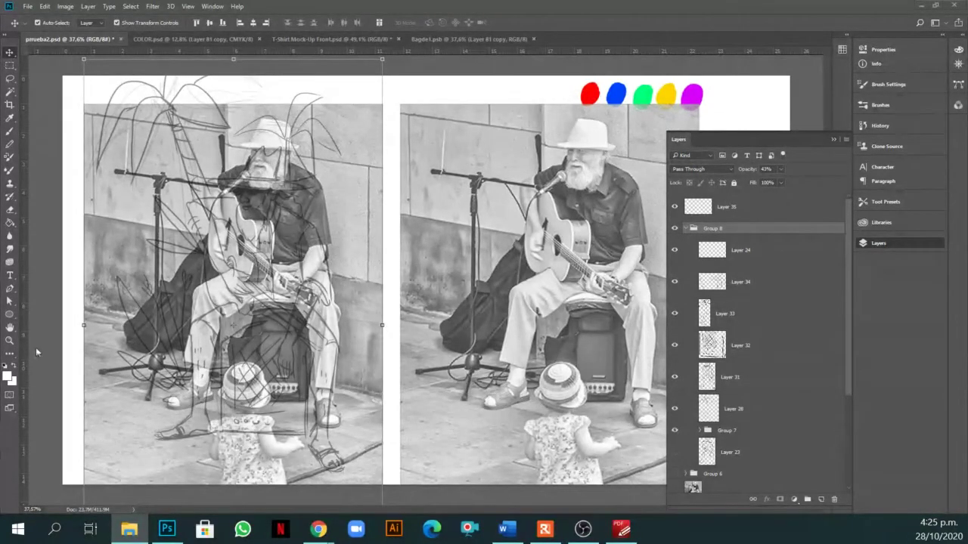
pyautogui.click(336, 38)
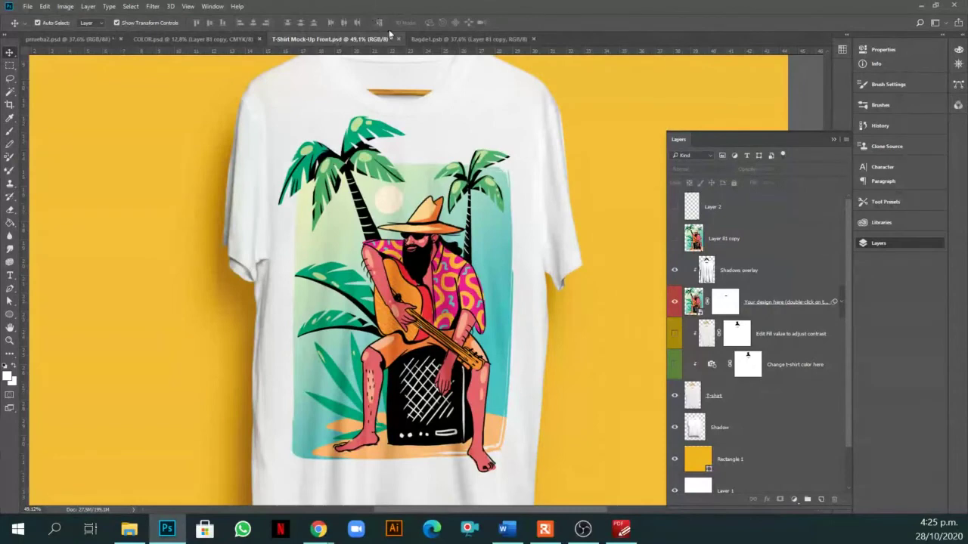
pyautogui.click(448, 39)
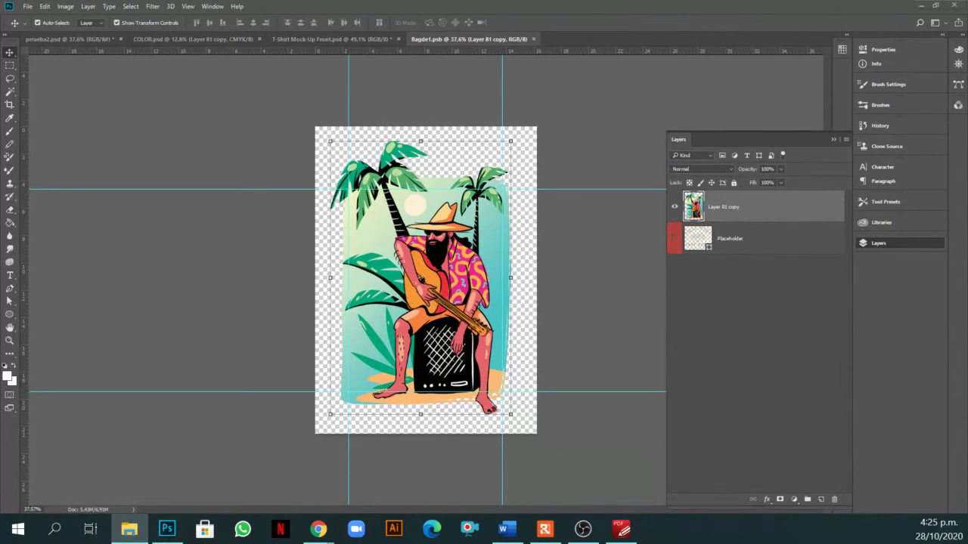
pyautogui.click(337, 40)
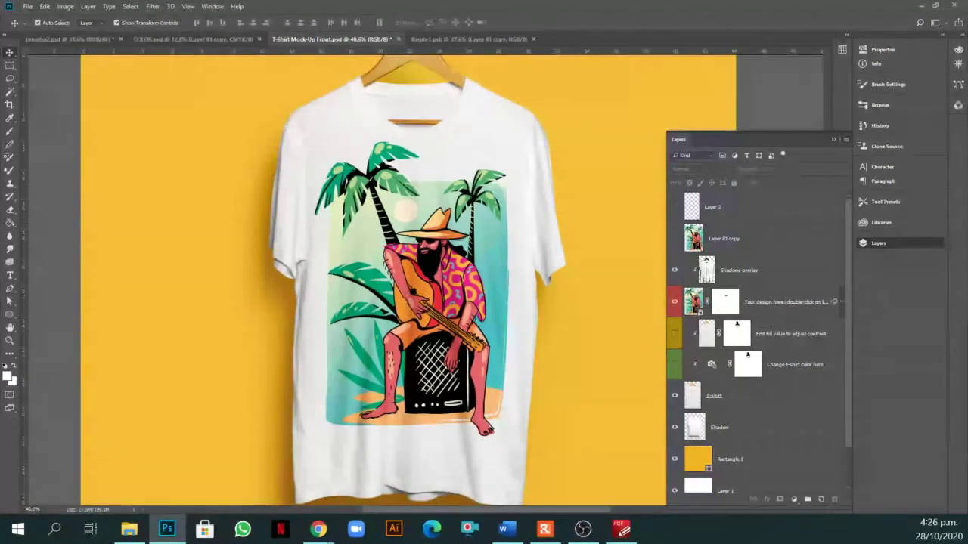
# Switch to the Chrome window with the color wheel page and load dessartist.com in a new tab.
pyautogui.moveTo(318, 529)
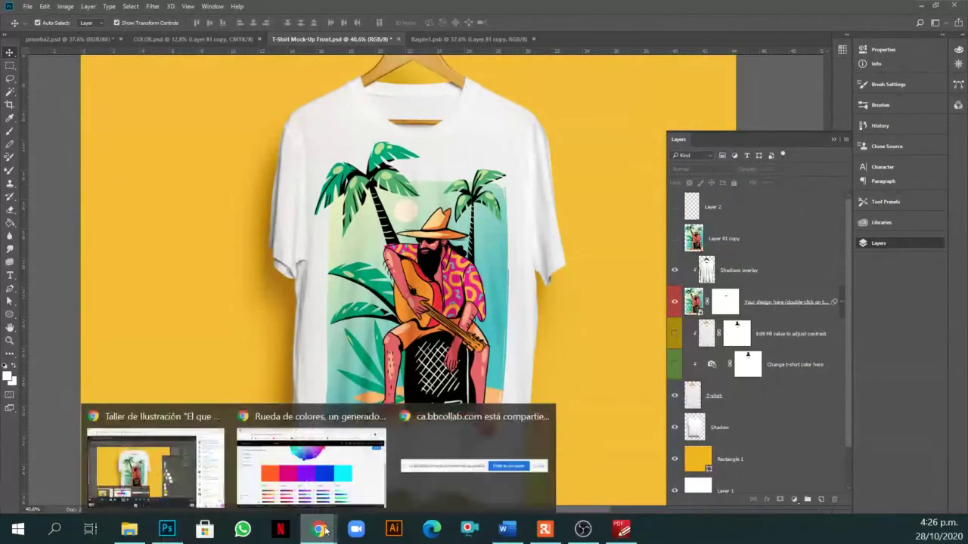
pyautogui.click(332, 456)
pyautogui.click(565, 13)
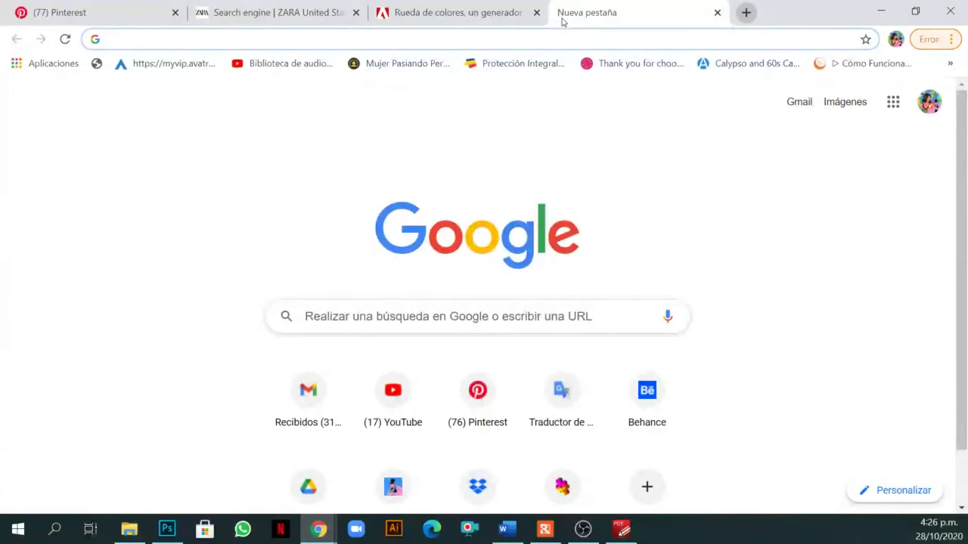
pyautogui.write('dess')
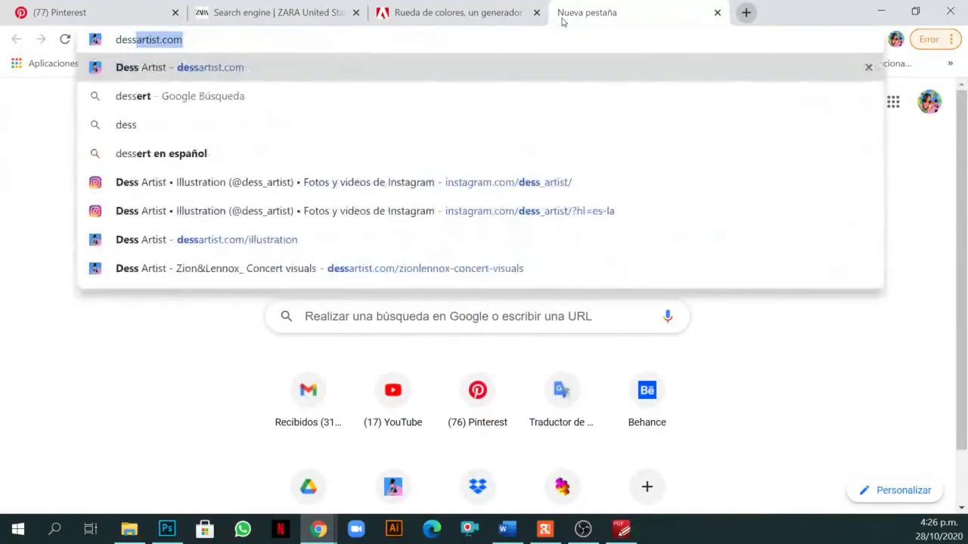
pyautogui.press('Return')
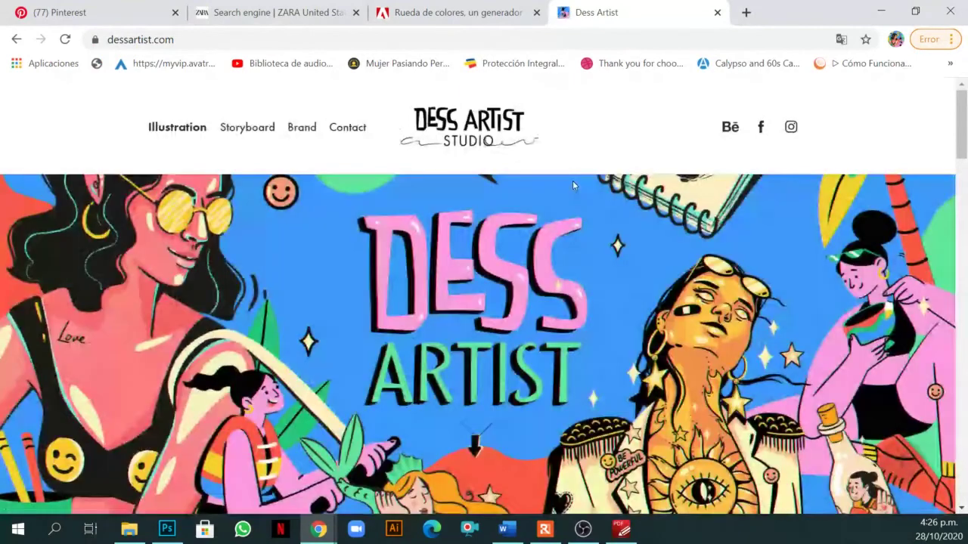
# Open the Zion&Lennox_ Concert visuals project from the portfolio's illustration gallery.
pyautogui.scroll(-5, 571, 227)
pyautogui.scroll(-1, 570, 255)
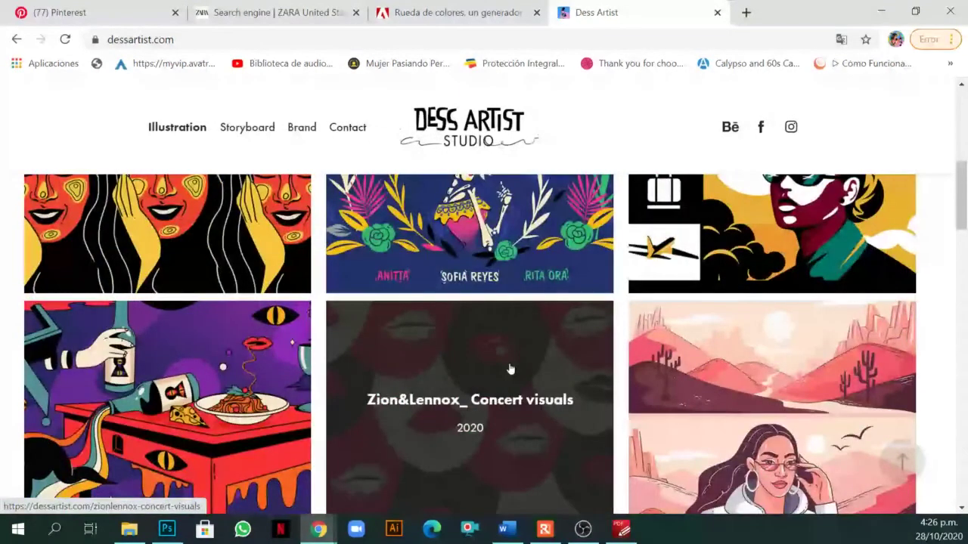
pyautogui.click(510, 369)
# Look through the Zion&Lennox_ Concert visuals illustrations, examining the limited palette, highlights and the patterns of legs and lips.
pyautogui.scroll(-3, 540, 300)
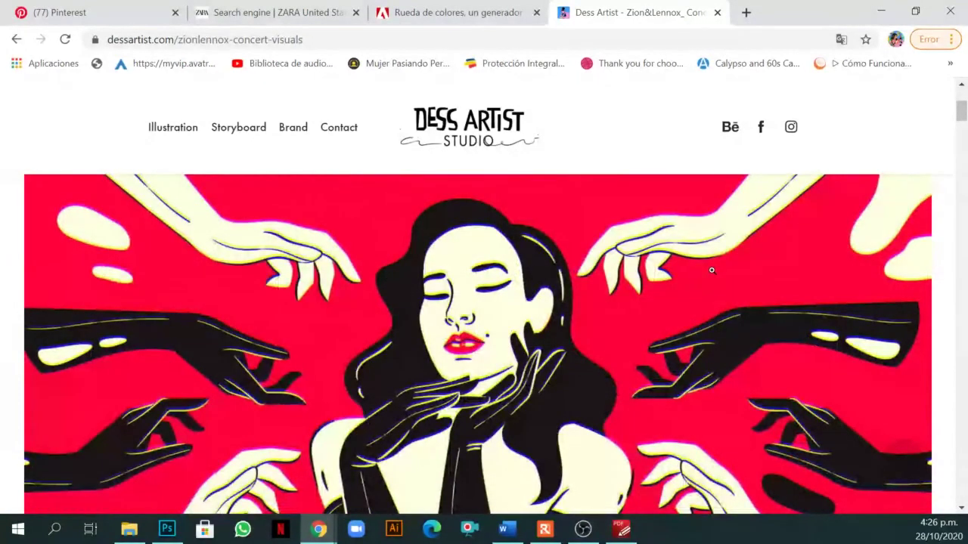
pyautogui.scroll(-1, 712, 270)
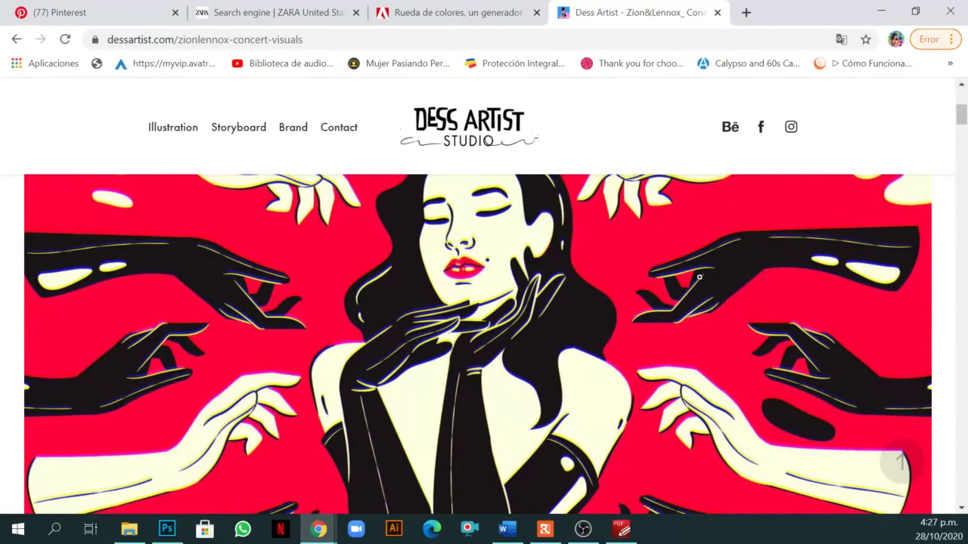
pyautogui.scroll(-2, 699, 279)
pyautogui.scroll(-8, 645, 248)
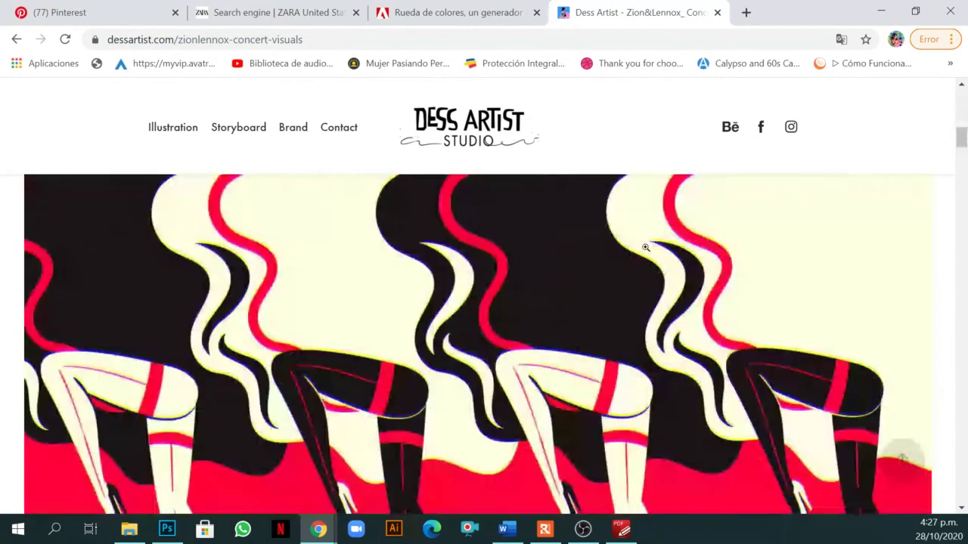
pyautogui.scroll(-7, 645, 247)
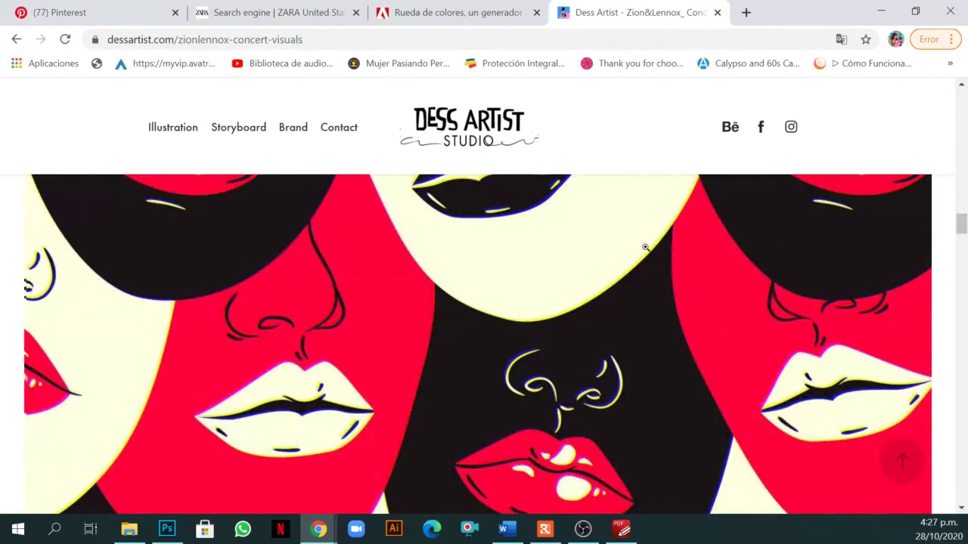
pyautogui.scroll(-3, 644, 247)
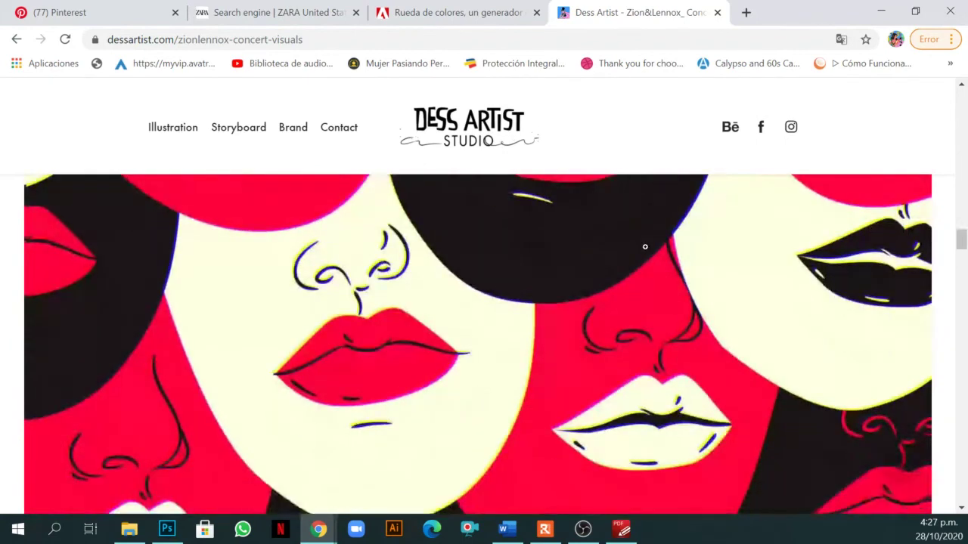
pyautogui.scroll(-5, 645, 247)
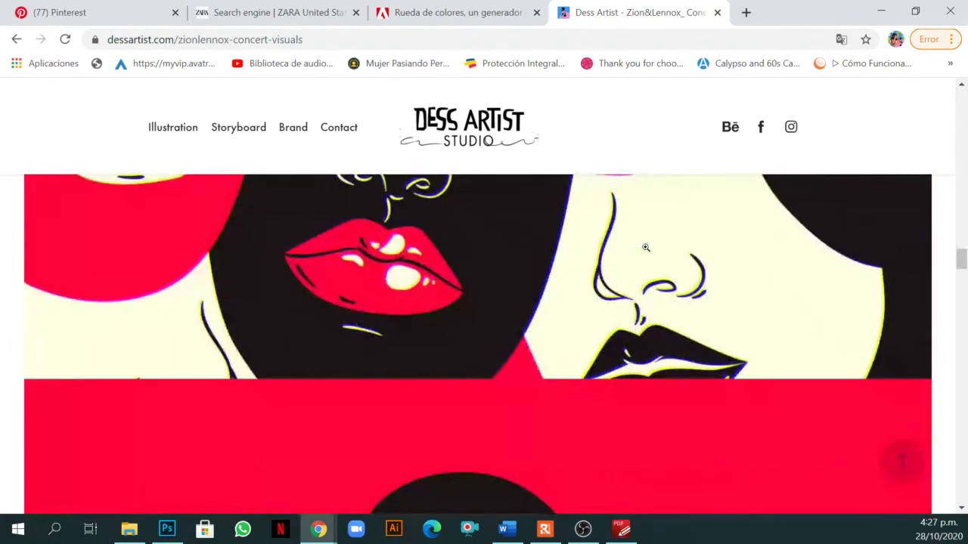
pyautogui.scroll(-3, 645, 247)
pyautogui.click(645, 247)
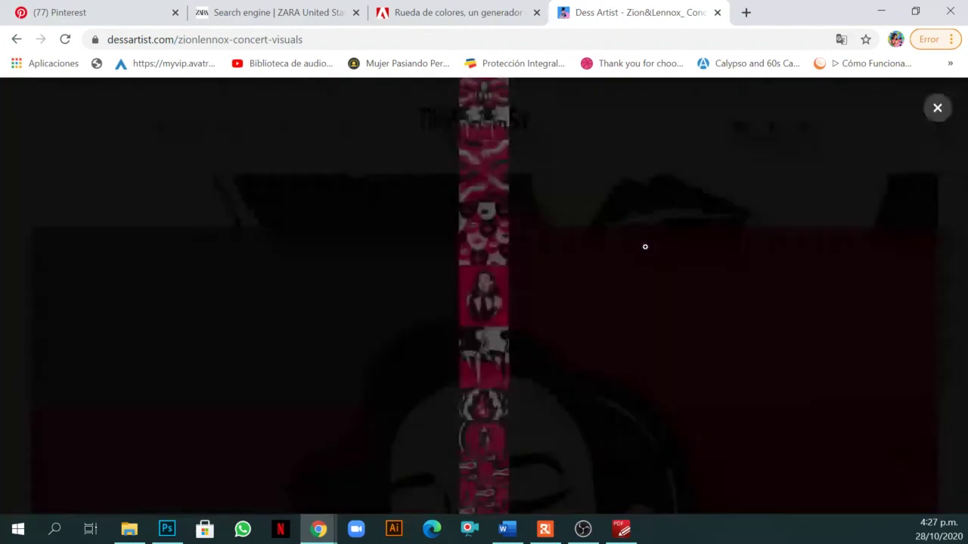
pyautogui.click(937, 108)
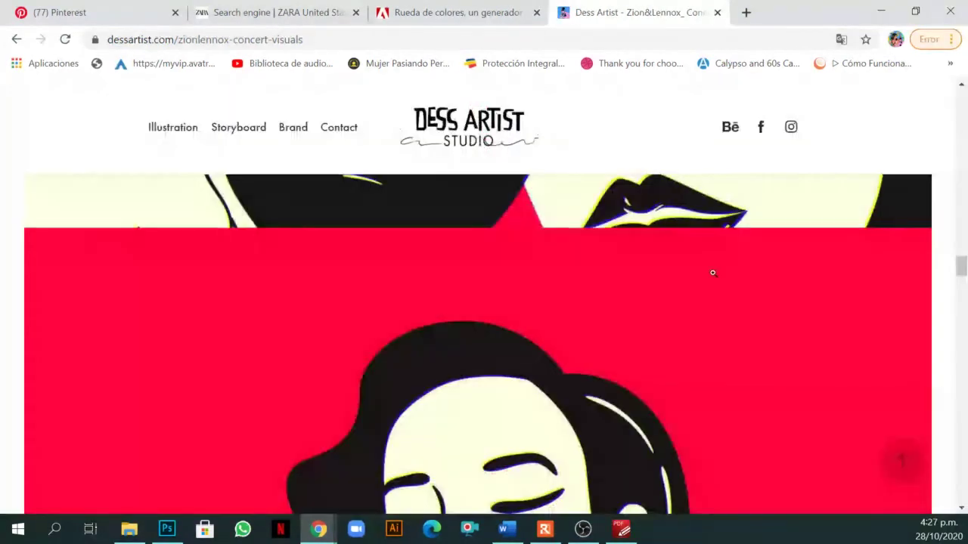
pyautogui.scroll(-3, 712, 278)
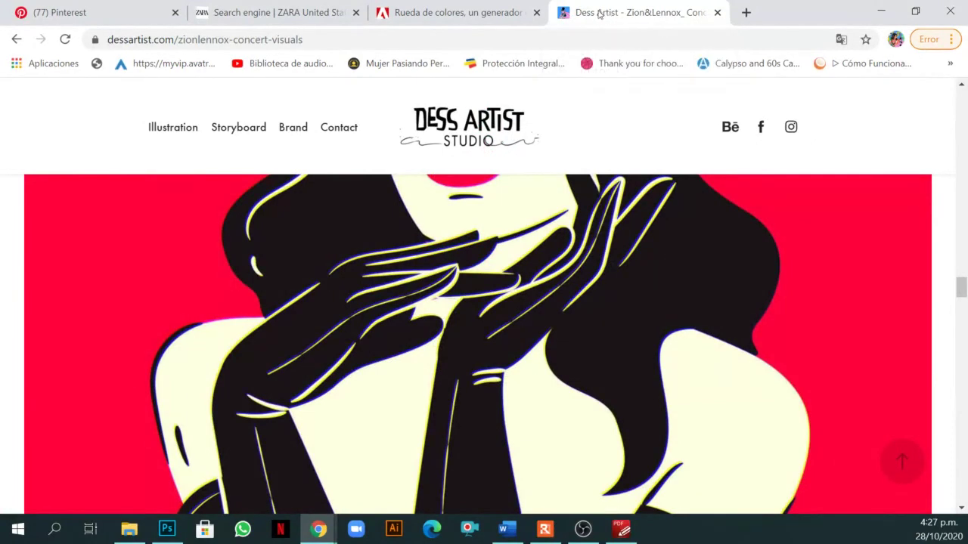
pyautogui.scroll(3, 71, 106)
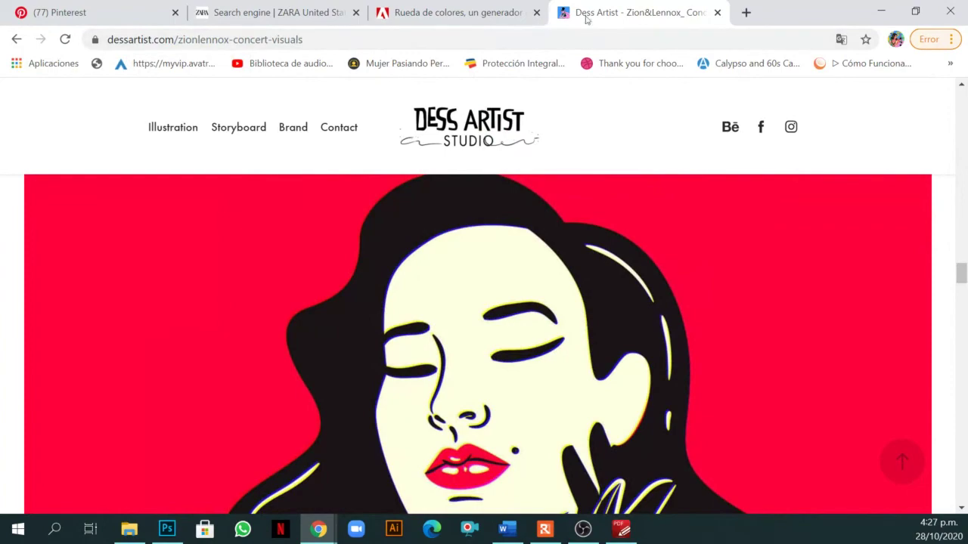
# Return to the portfolio's Illustration gallery and open the Airport project with the flight attendant.
pyautogui.click(173, 130)
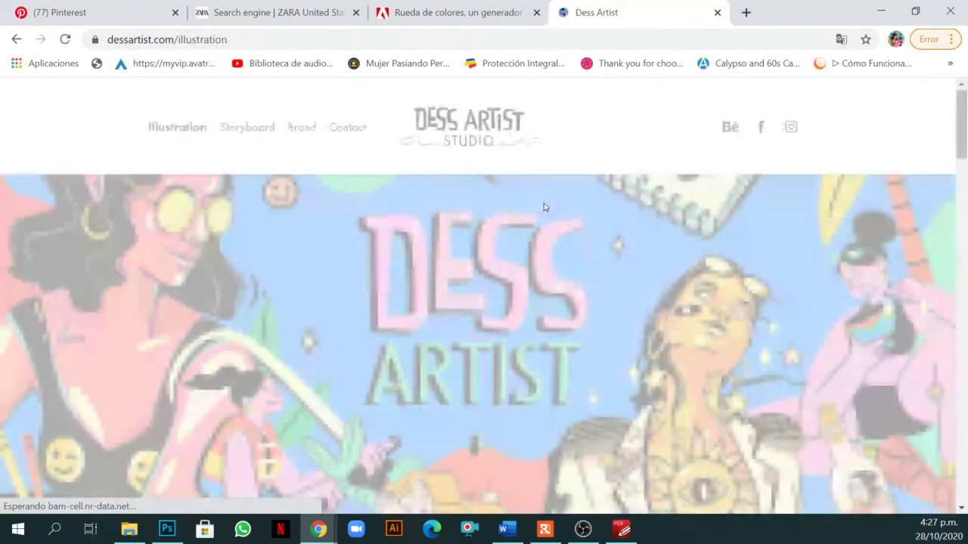
pyautogui.scroll(-3, 547, 204)
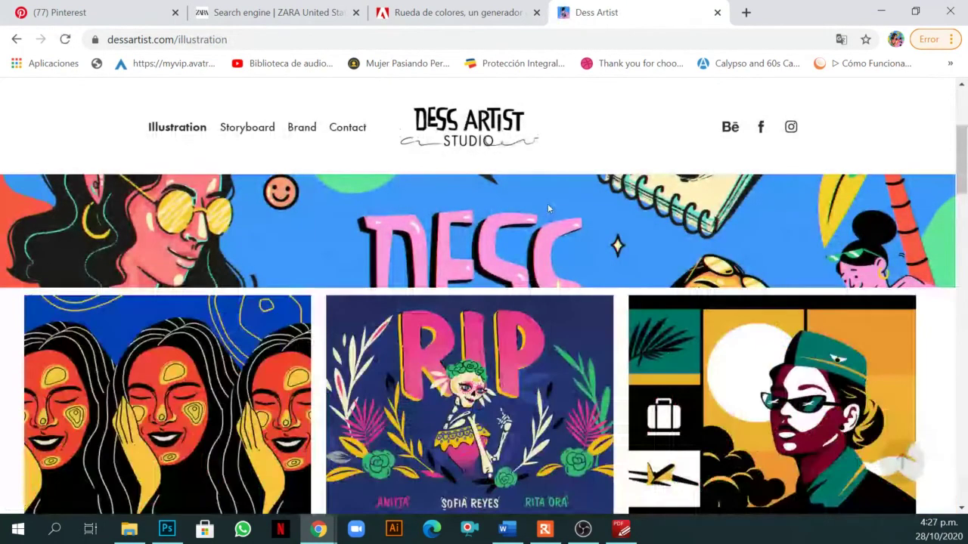
pyautogui.scroll(-2, 547, 203)
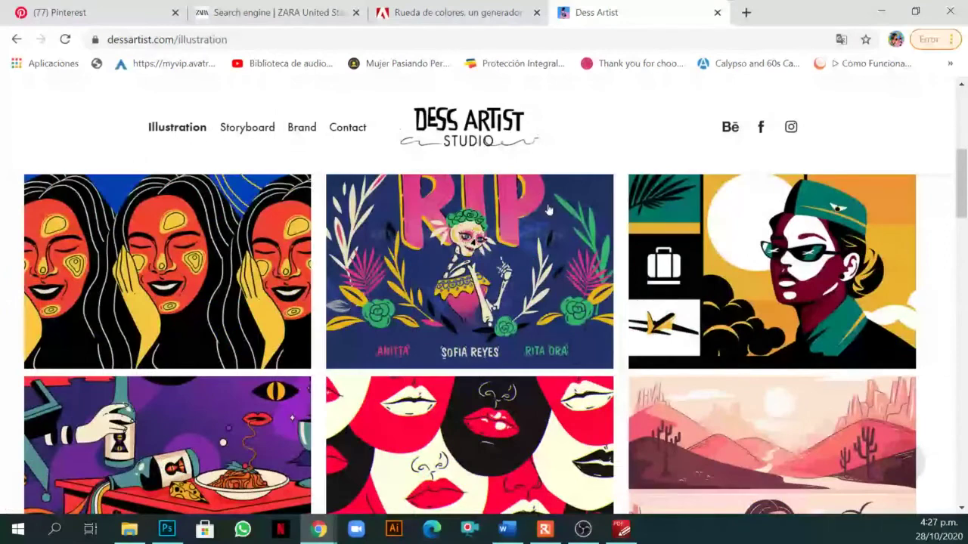
pyautogui.scroll(-1, 547, 242)
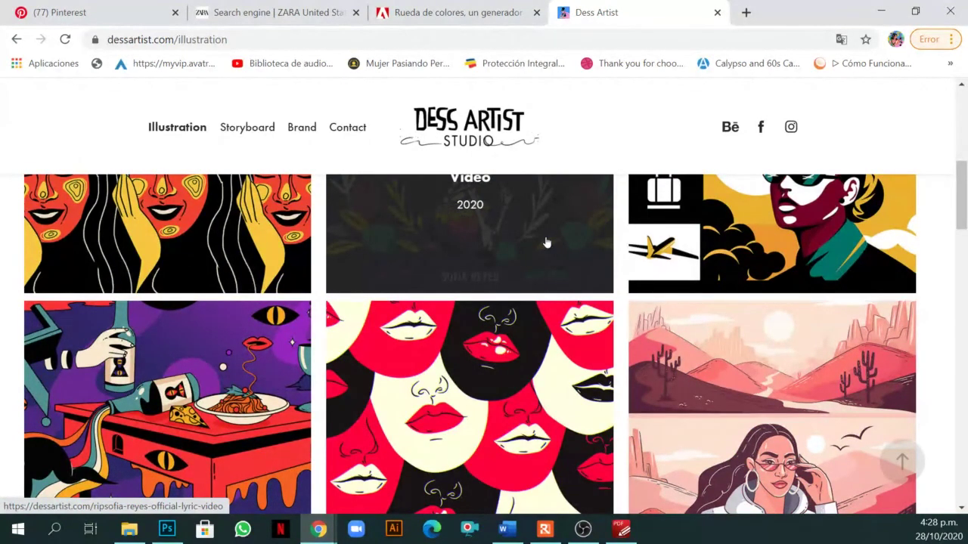
pyautogui.click(788, 223)
# Look through the Airport illustrations, examining the flight attendant's face, the airplane and the luggage scenes.
pyautogui.scroll(-4, 501, 260)
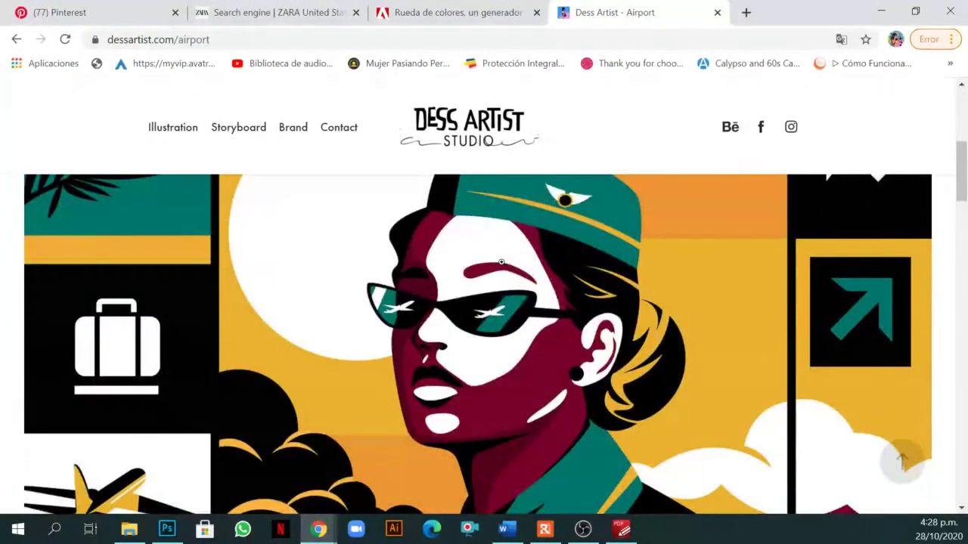
pyautogui.scroll(-1, 500, 262)
pyautogui.scroll(1, 500, 261)
pyautogui.scroll(-1, 501, 262)
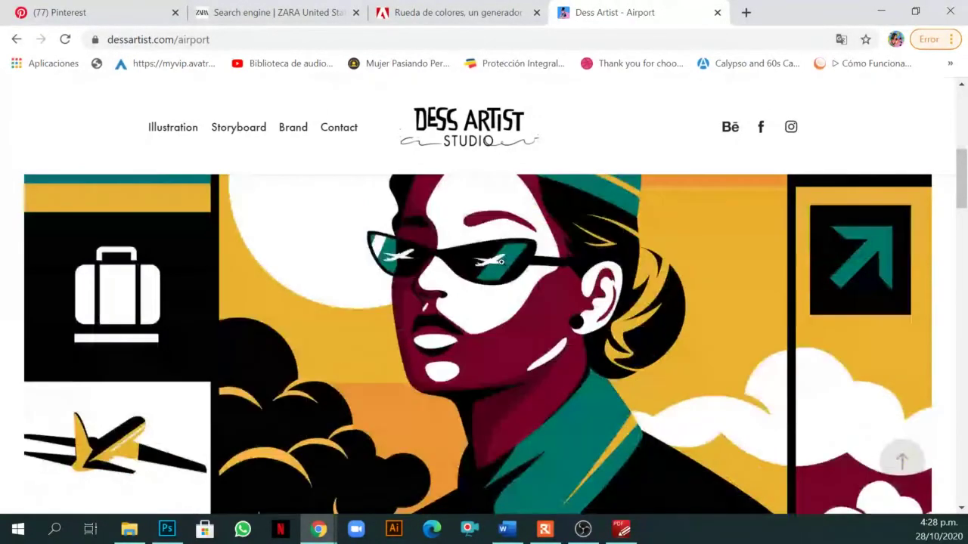
pyautogui.scroll(-8, 500, 261)
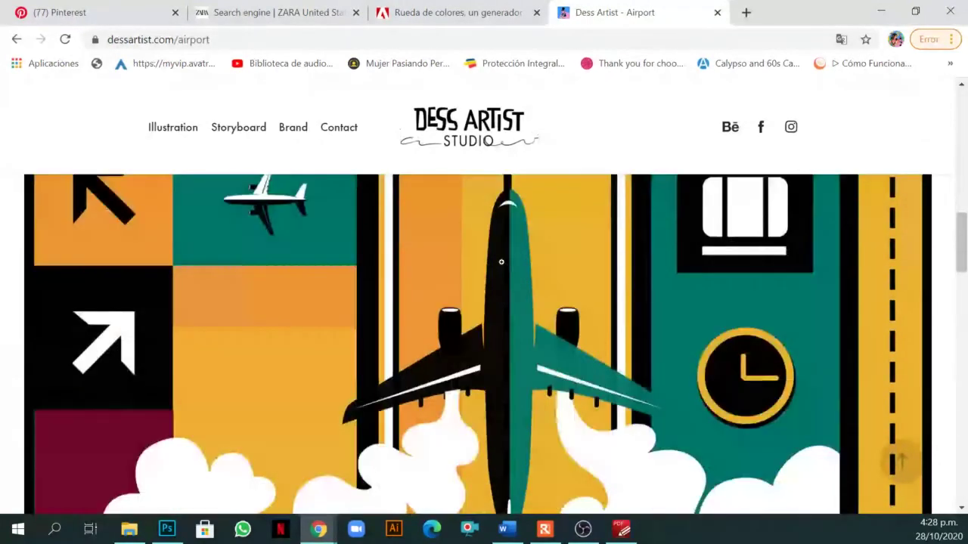
pyautogui.scroll(-10, 501, 261)
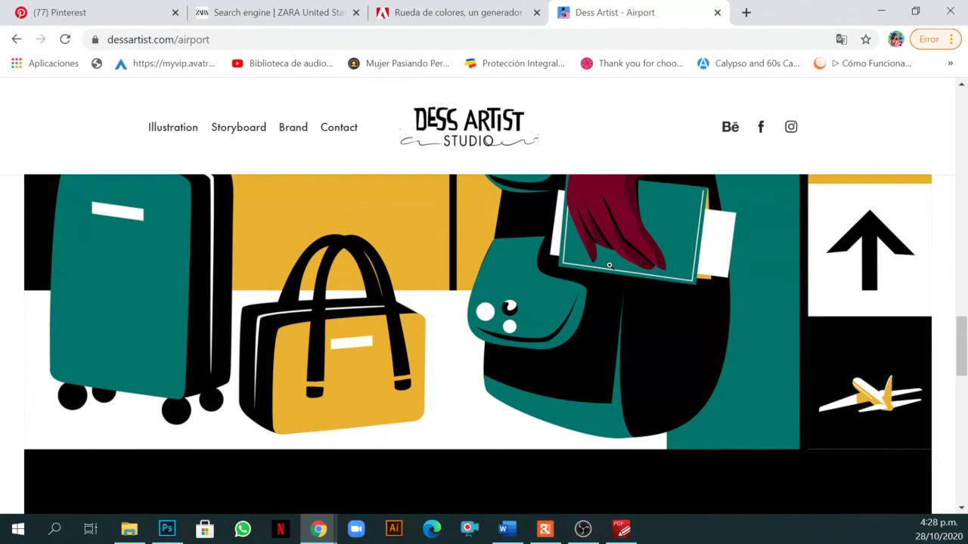
# Open the Movistar Velocidad Simétrica project from the project thumbnails below the Airport illustrations.
pyautogui.scroll(-20, 608, 266)
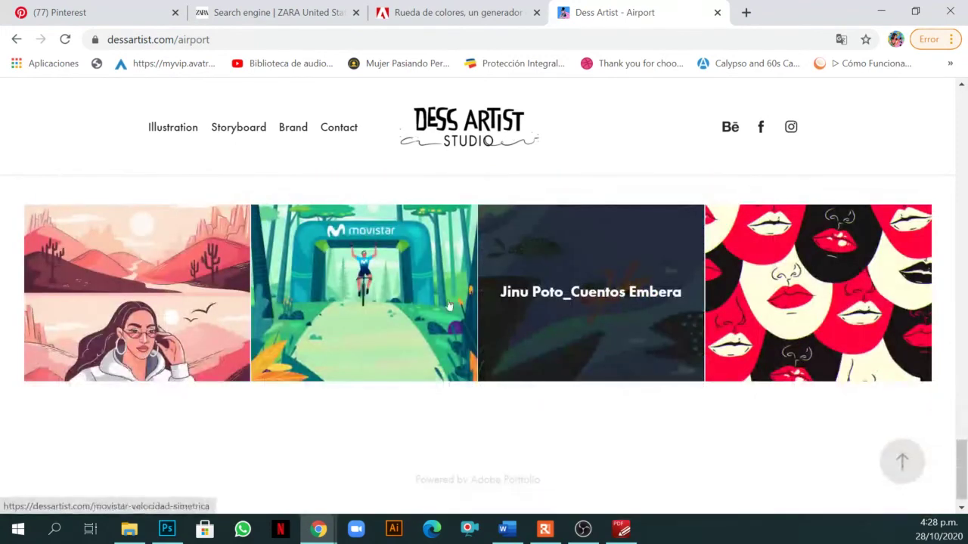
pyautogui.click(412, 351)
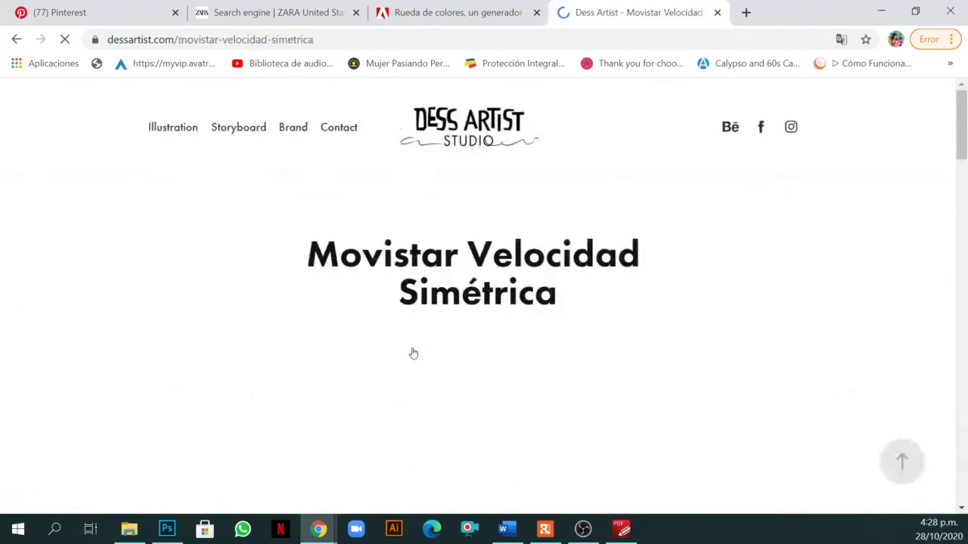
pyautogui.scroll(-3, 480, 335)
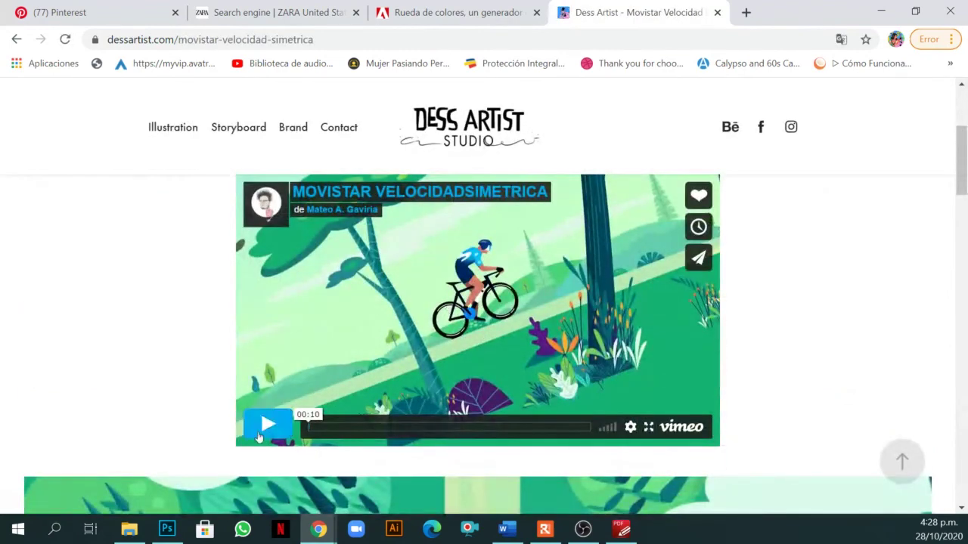
# Show the Movistar cyclist video in full screen, pause it and set its quality to 1080p.
pyautogui.doubleClick(460, 403)
pyautogui.click(121, 522)
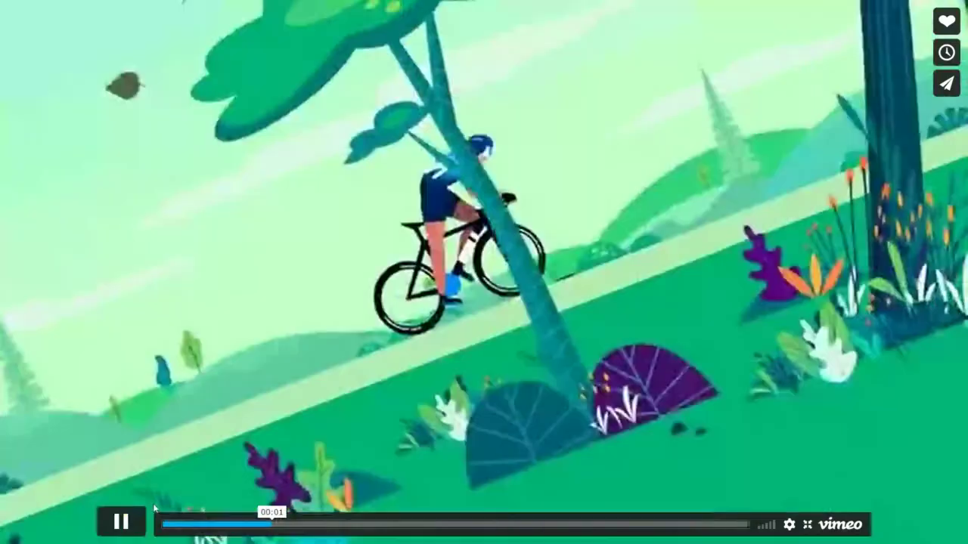
pyautogui.click(121, 521)
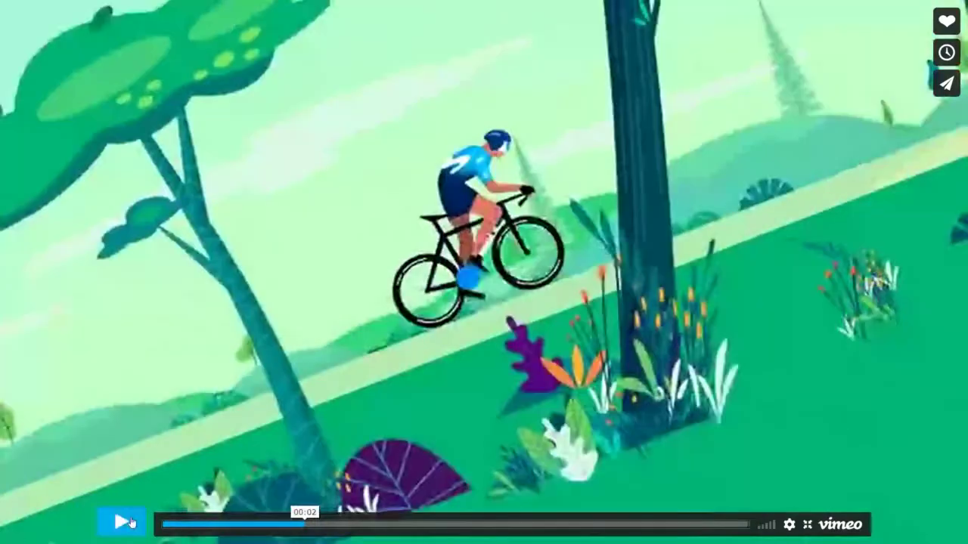
pyautogui.click(789, 524)
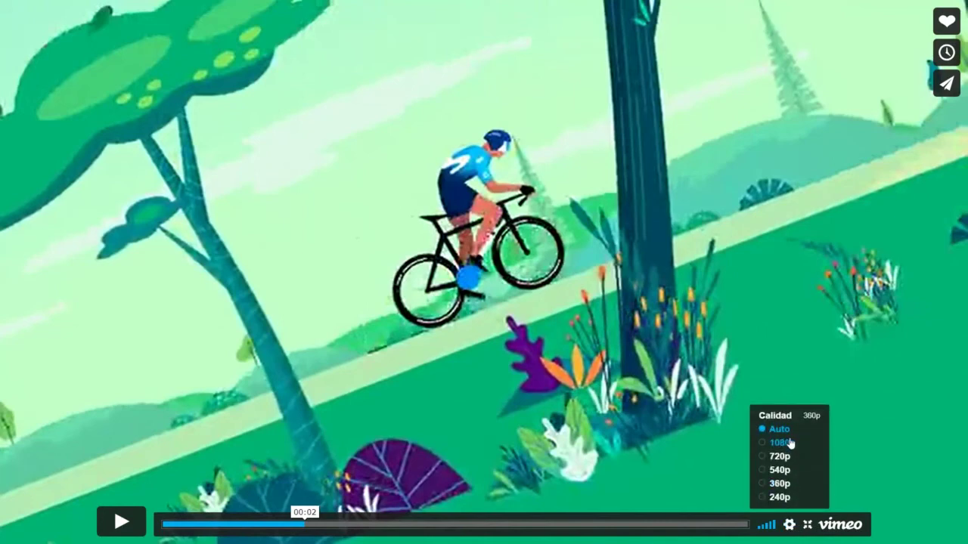
pyautogui.click(790, 443)
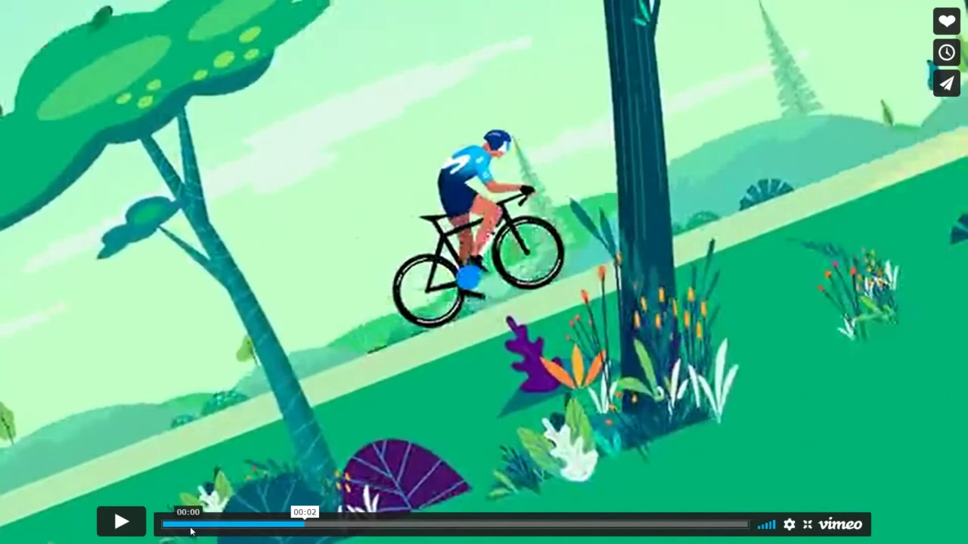
# Watch the Movistar animation to its end, replay it and leave full screen.
pyautogui.click(130, 530)
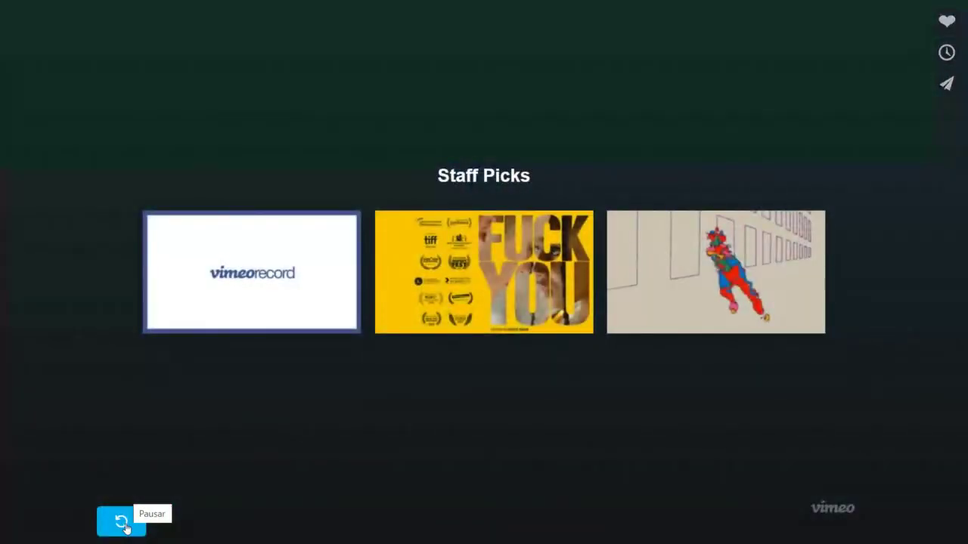
pyautogui.click(124, 526)
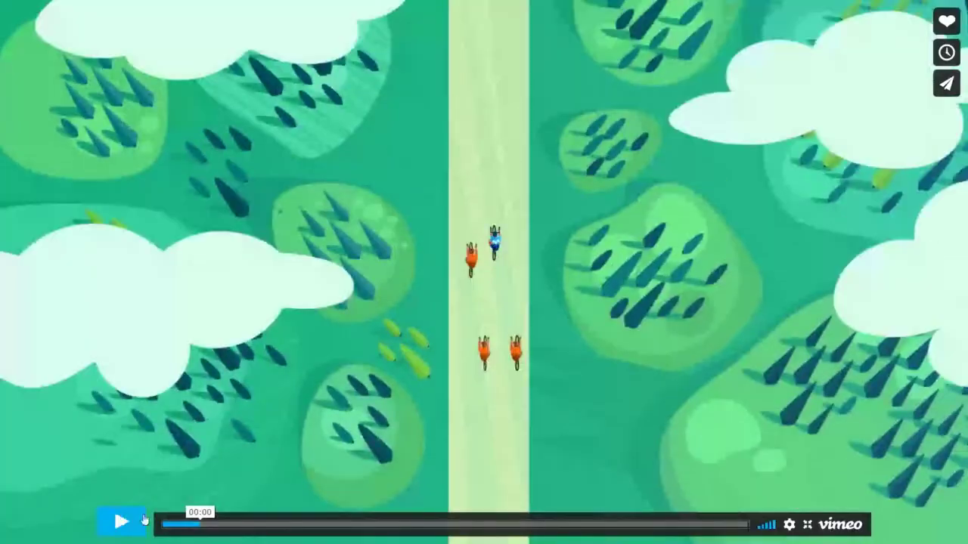
pyautogui.click(808, 527)
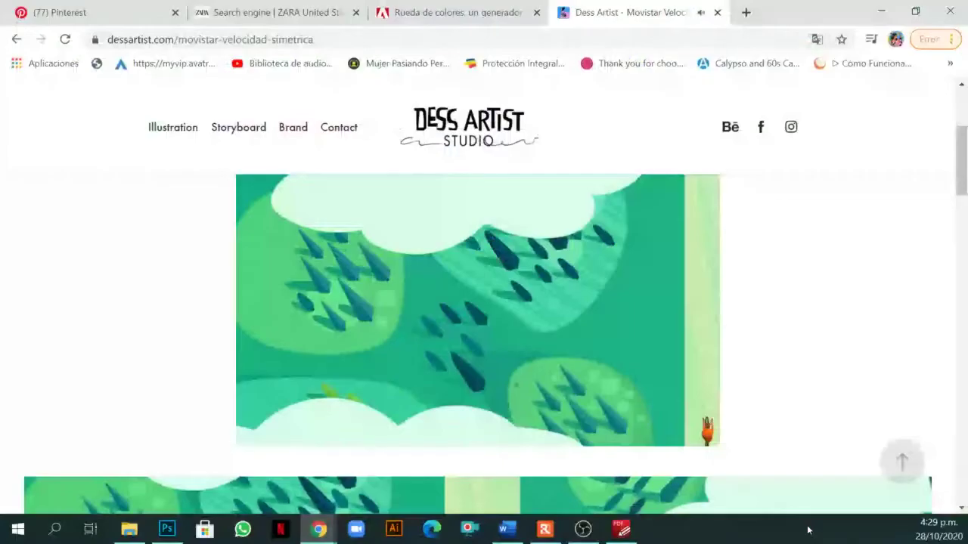
# Look over the Movistar Velocidad Simétrica page, examining the aerial landscape illustration with the cyclists.
pyautogui.scroll(3, 658, 323)
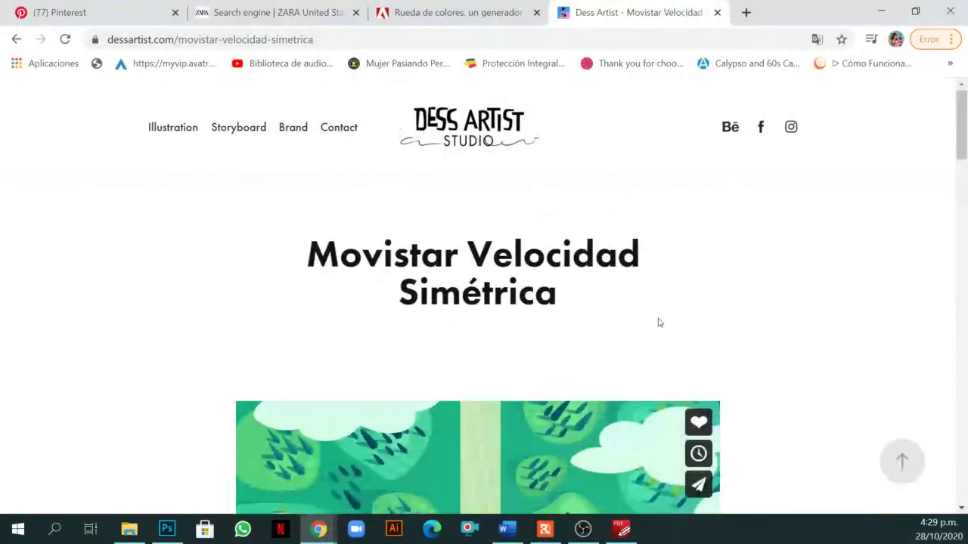
pyautogui.scroll(-10, 658, 323)
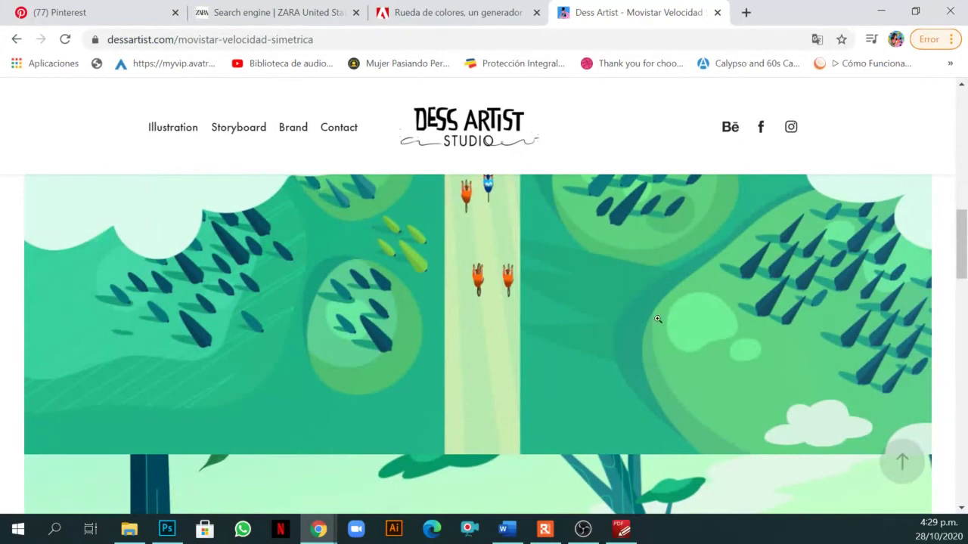
pyautogui.scroll(10, 658, 319)
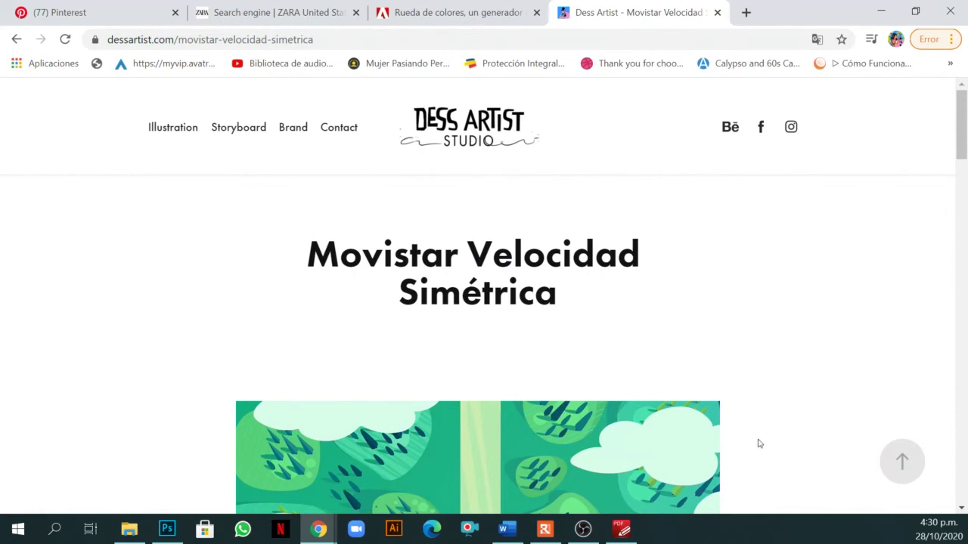
# Switch to Photoshop, close the Bagde1.psb document and compare the COLOR.psd illustration with the T-shirt mockup.
pyautogui.click(550, 530)
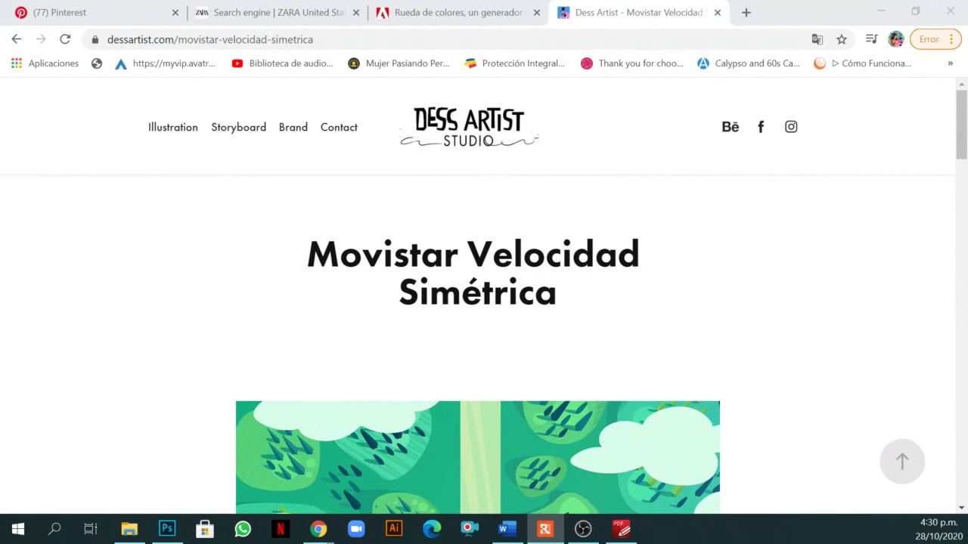
pyautogui.click(167, 528)
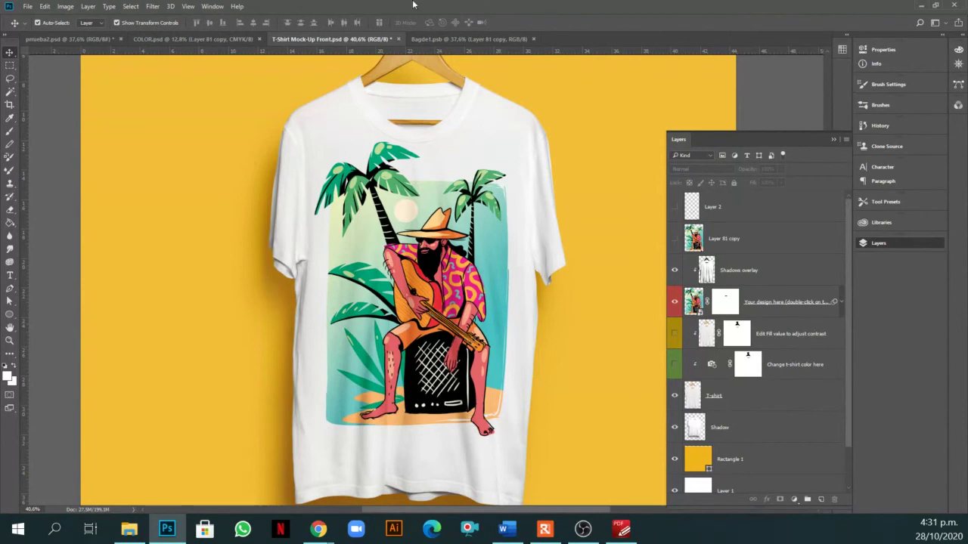
pyautogui.click(463, 39)
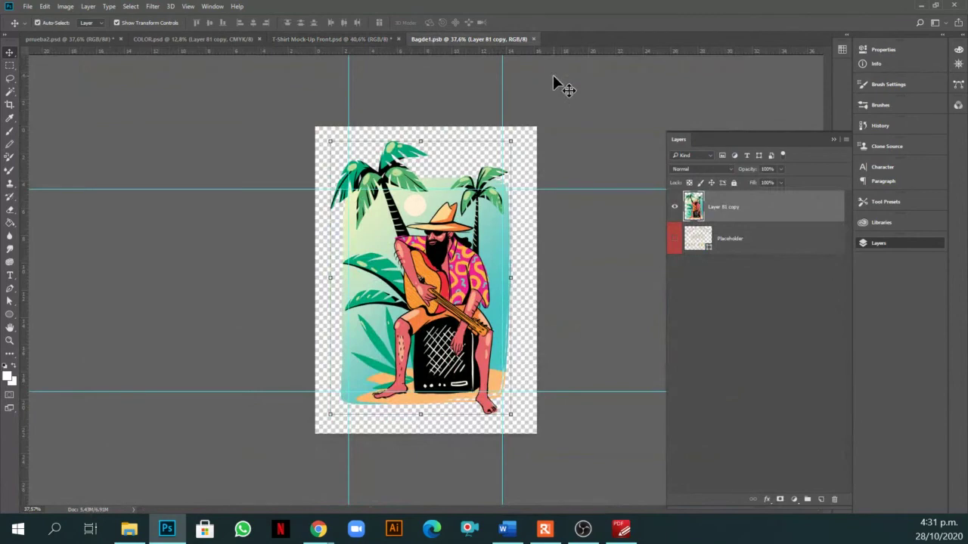
pyautogui.click(533, 39)
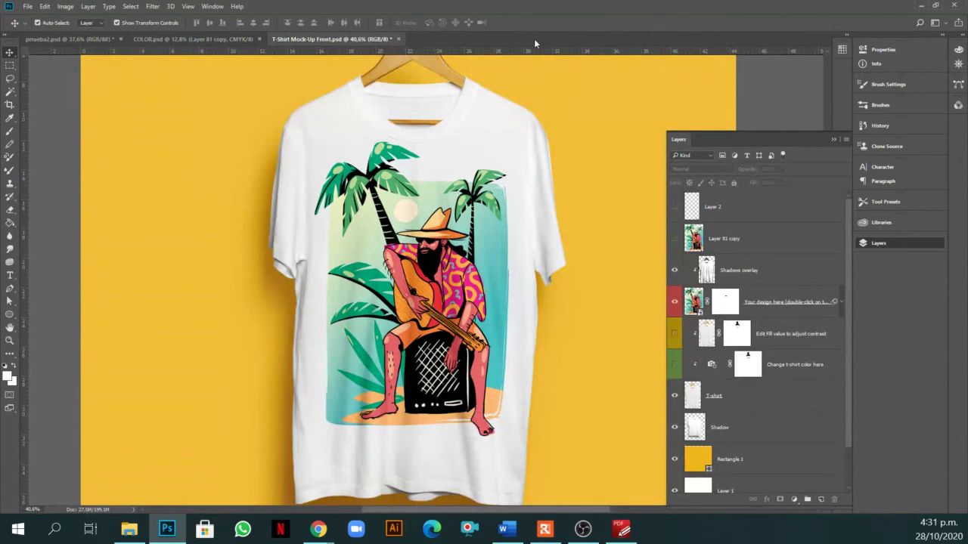
pyautogui.click(224, 40)
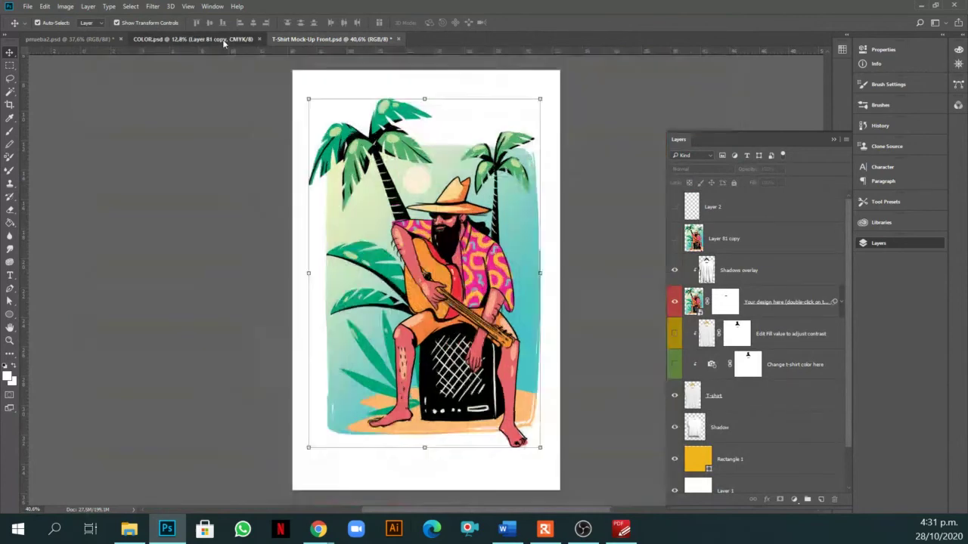
pyautogui.click(288, 42)
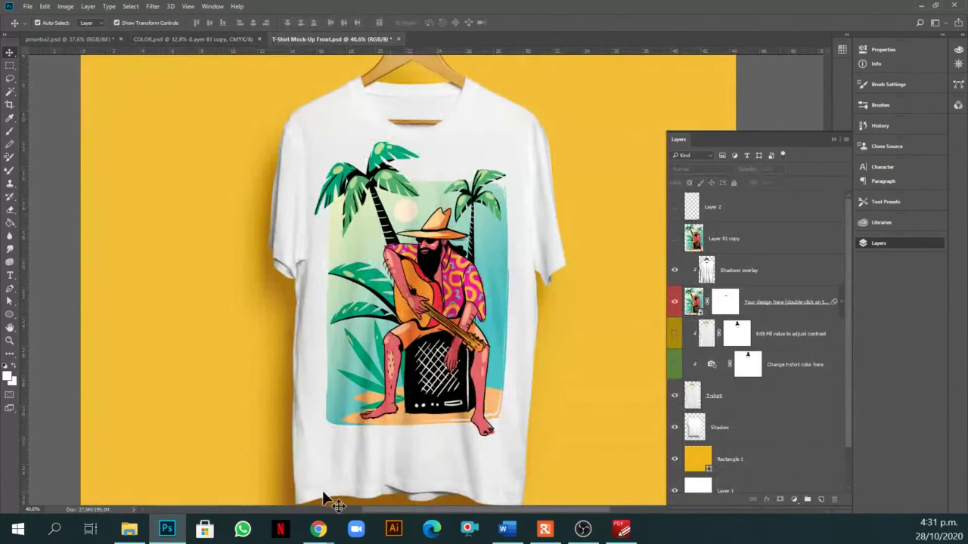
# Switch to the Chrome window with the Dess Artist portfolio and open YouTube in a new tab.
pyautogui.moveTo(331, 529)
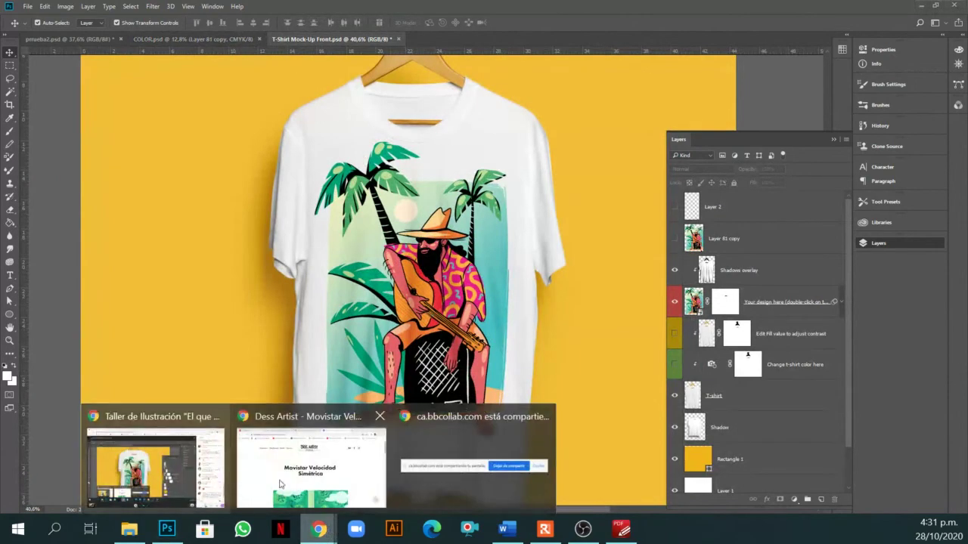
pyautogui.click(311, 461)
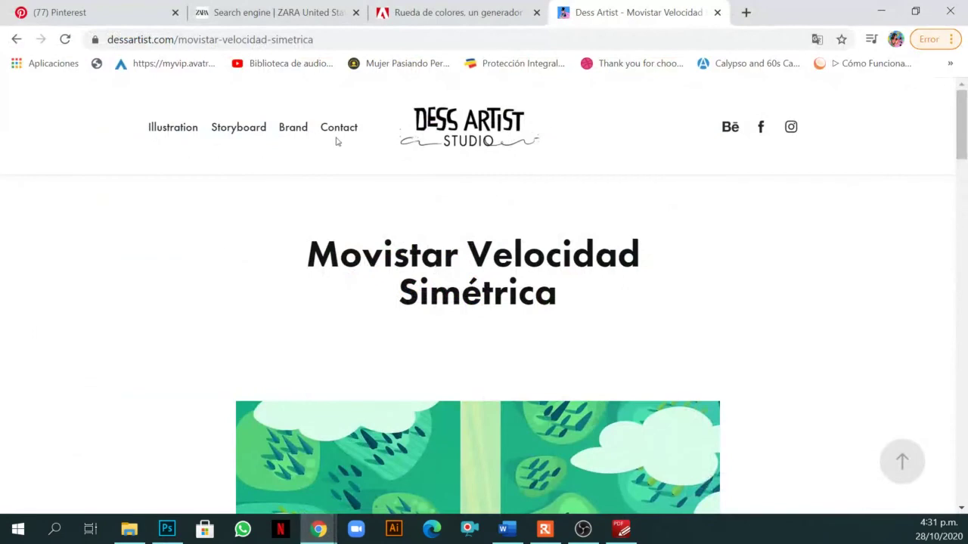
pyautogui.click(744, 13)
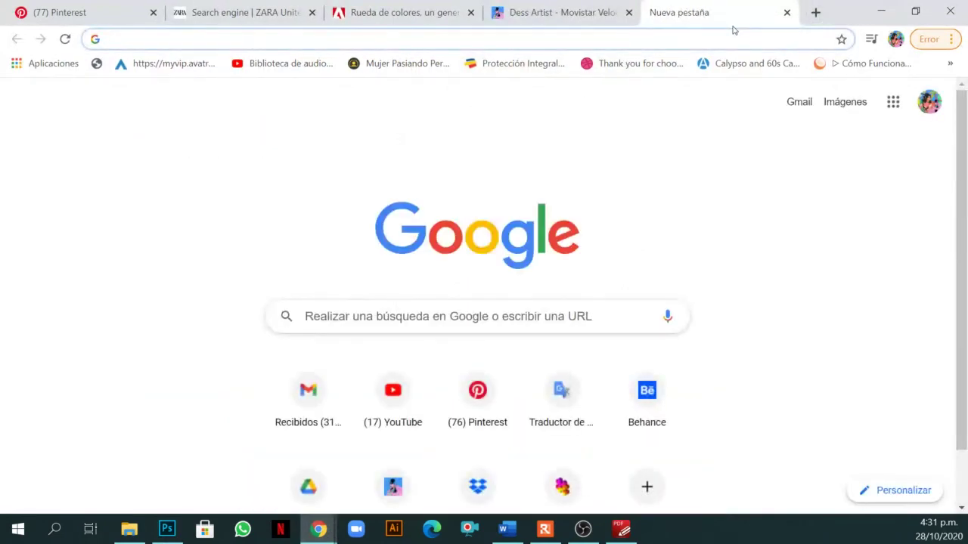
pyautogui.write('youtube.com/?gl=CO&hl=es-419')
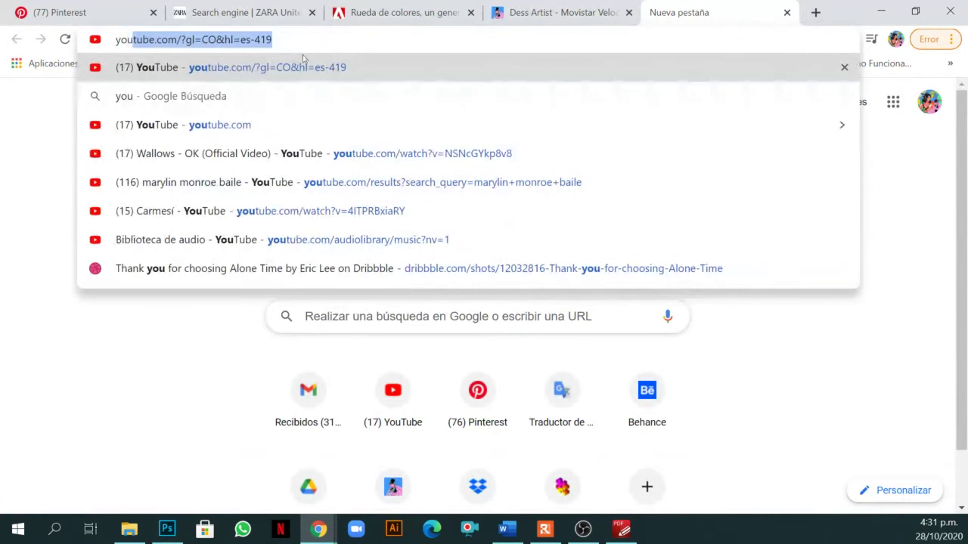
pyautogui.press('Right')
pyautogui.press('Return')
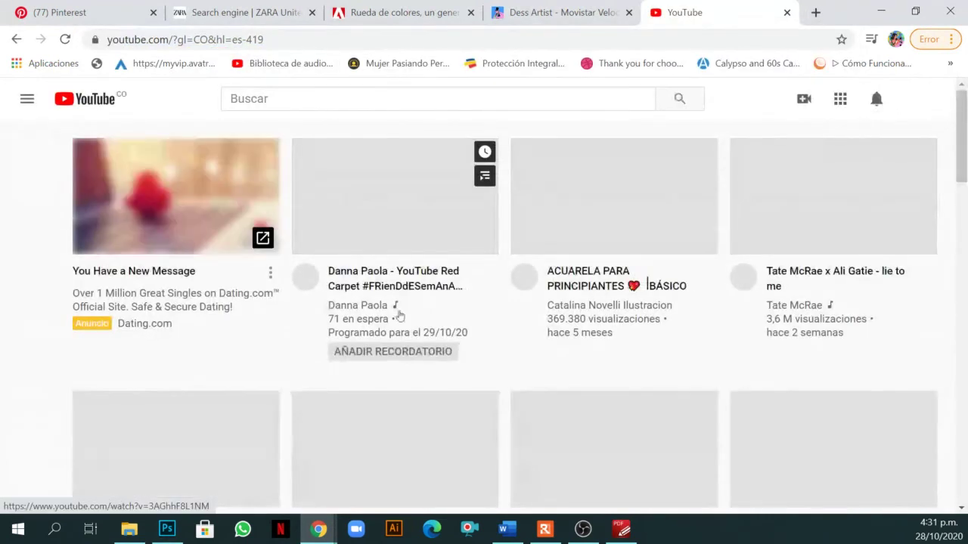
# Search YouTube for "wallows" and open the video "Wallows – Wish Me Luck (Official Video)".
pyautogui.click(297, 99)
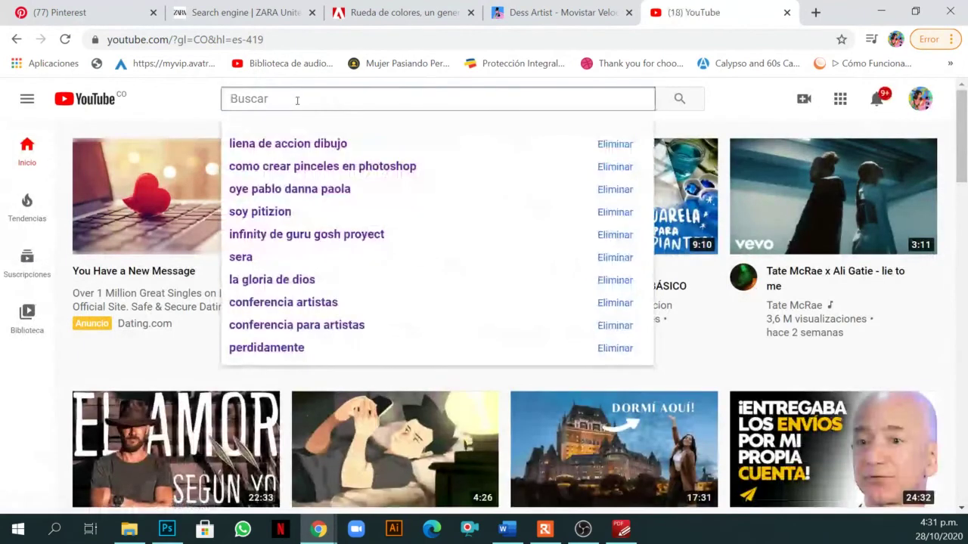
pyautogui.write('wallows')
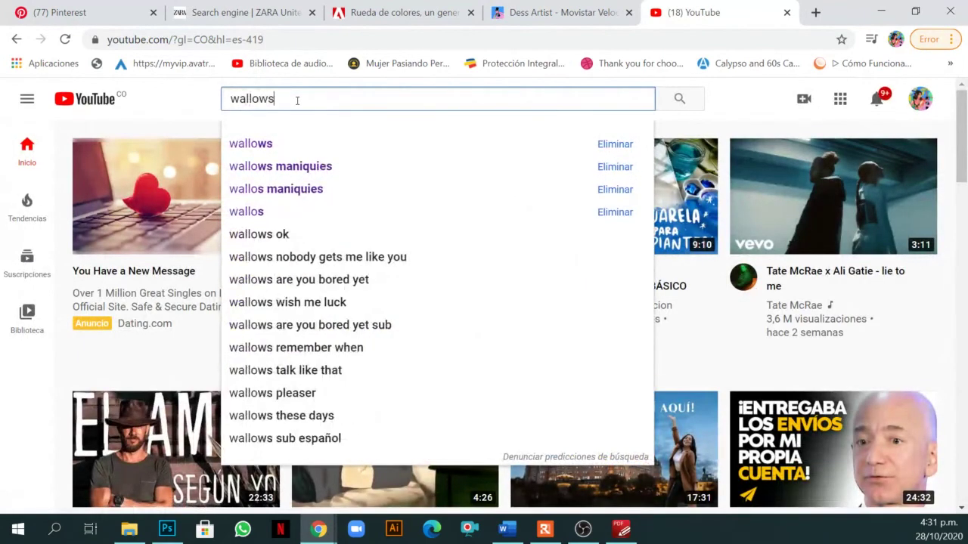
pyautogui.press('Return')
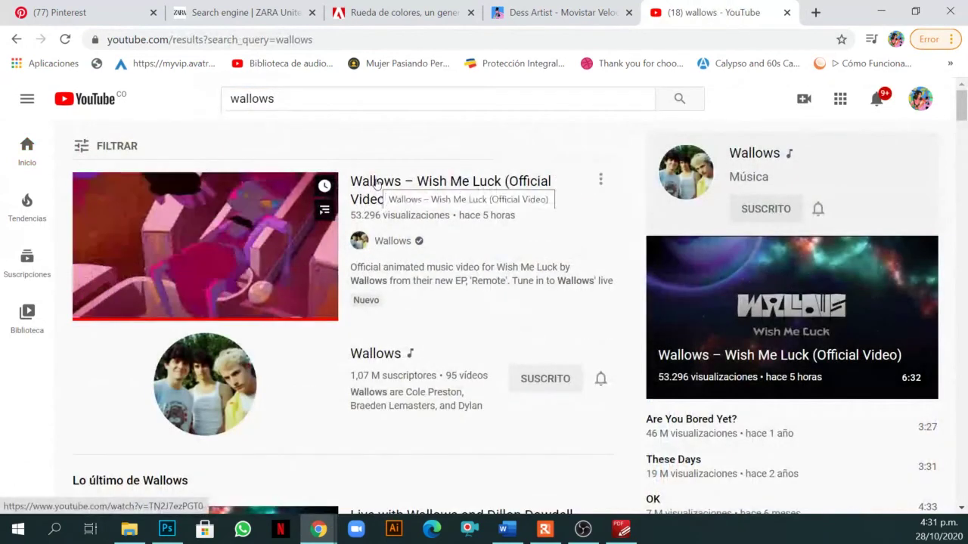
pyautogui.click(376, 183)
# Show the Wish Me Luck video in full screen, paused near its start, and check its playback settings.
pyautogui.click(100, 398)
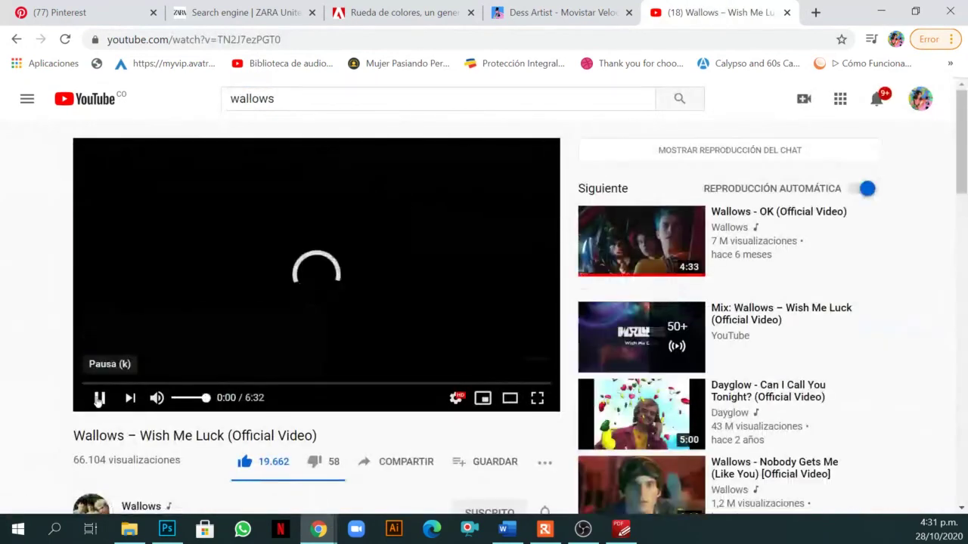
pyautogui.click(537, 399)
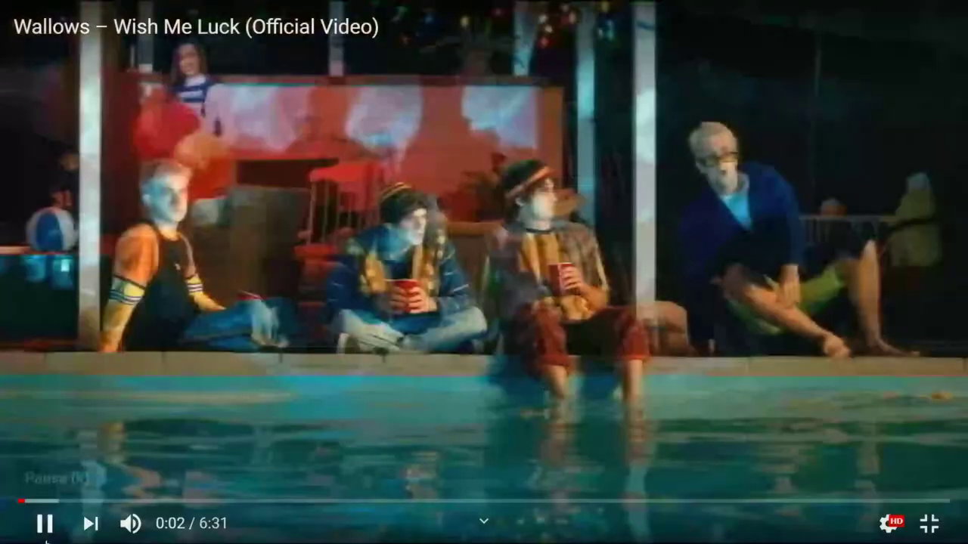
pyautogui.click(43, 534)
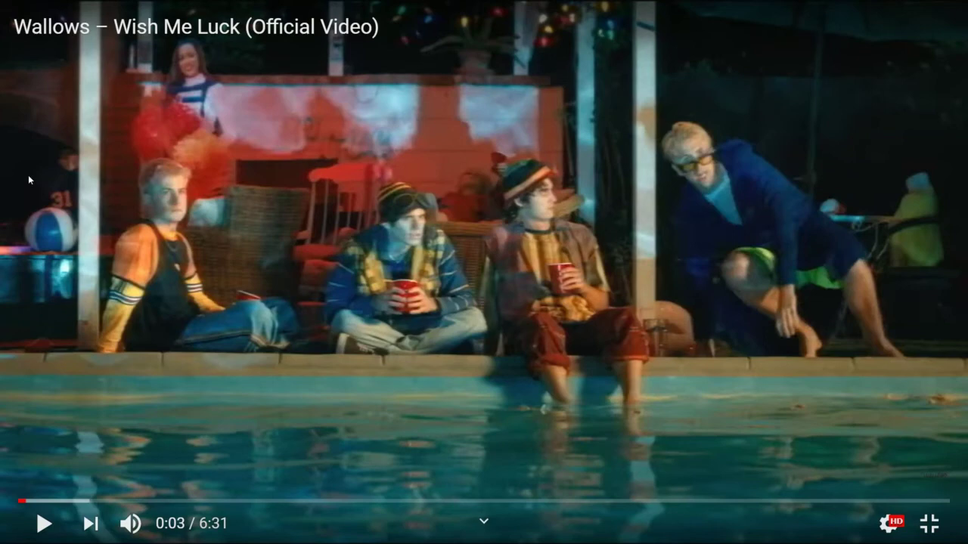
pyautogui.click(896, 523)
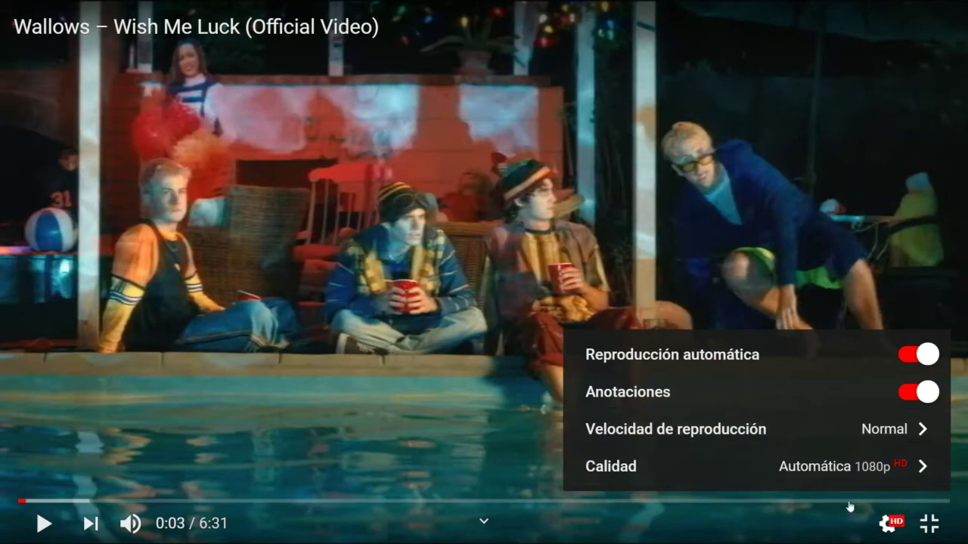
pyautogui.click(778, 534)
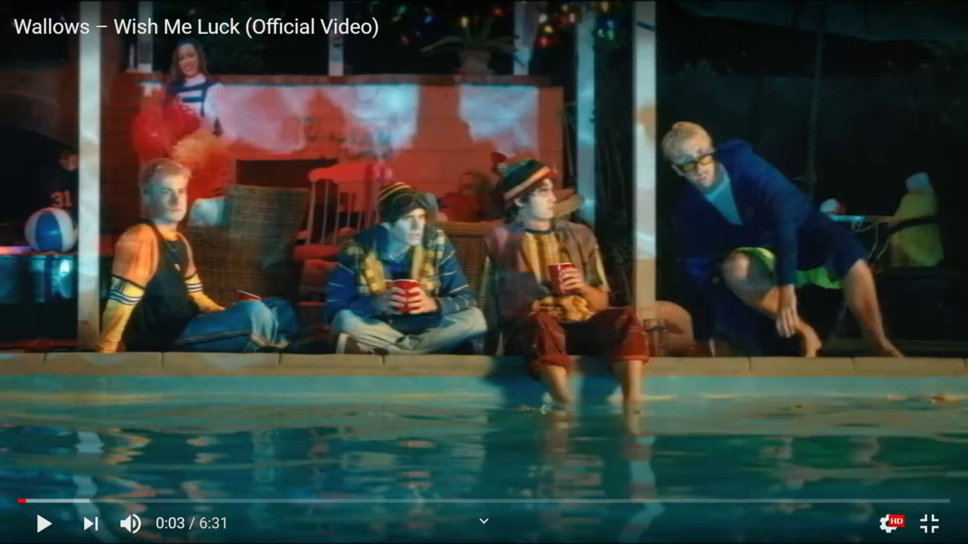
# Play the Wish Me Luck video from the beginning and leave full screen.
pyautogui.click(19, 500)
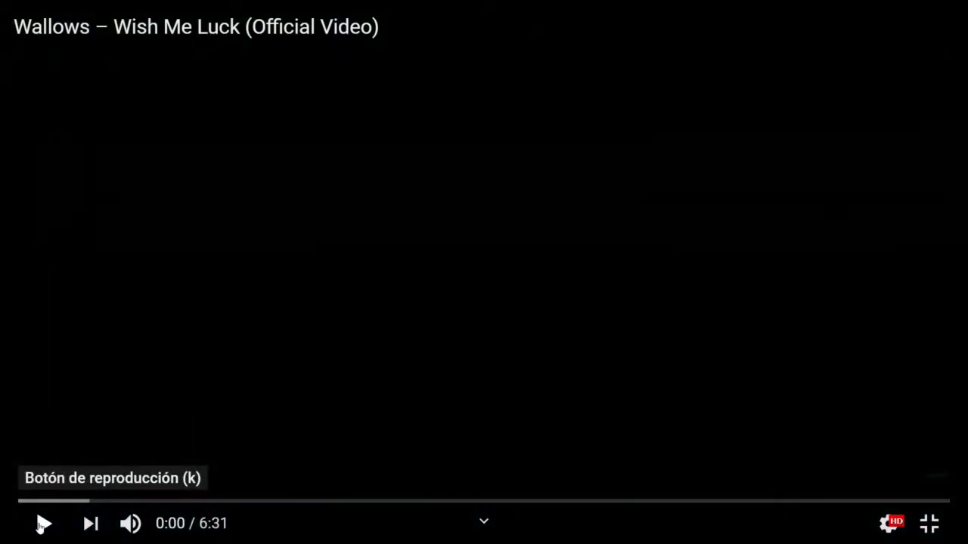
pyautogui.click(44, 523)
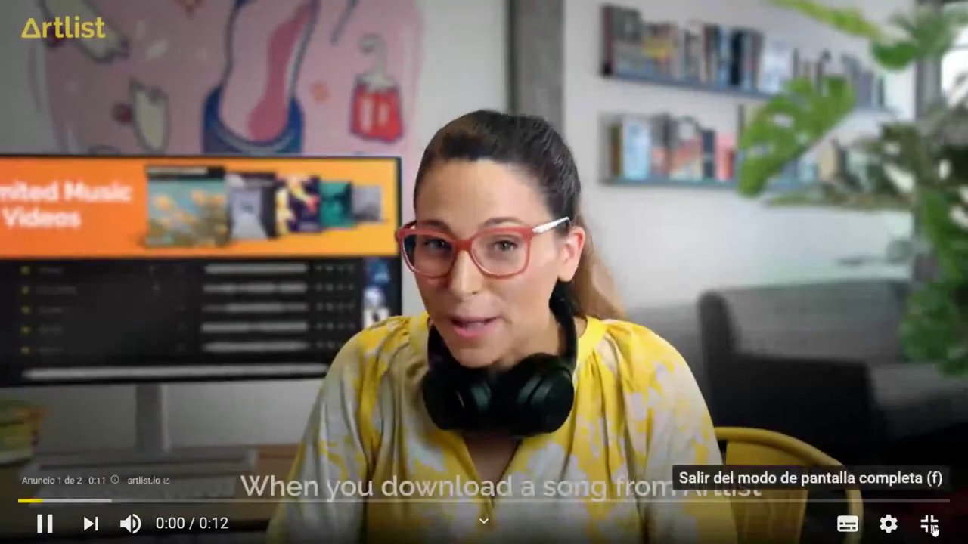
pyautogui.click(930, 525)
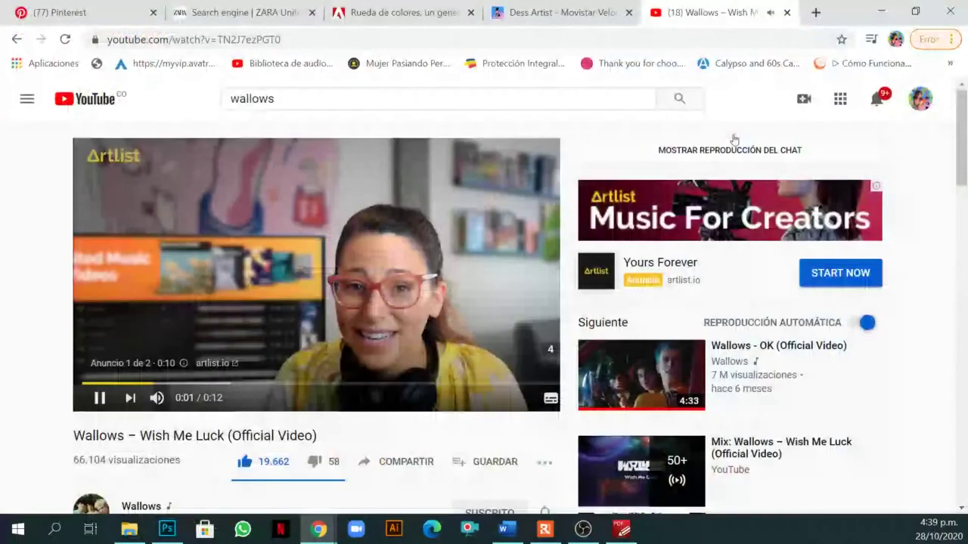
# Close the Wish Me Luck video tab and the Adobe colour wheel tab.
pyautogui.click(787, 12)
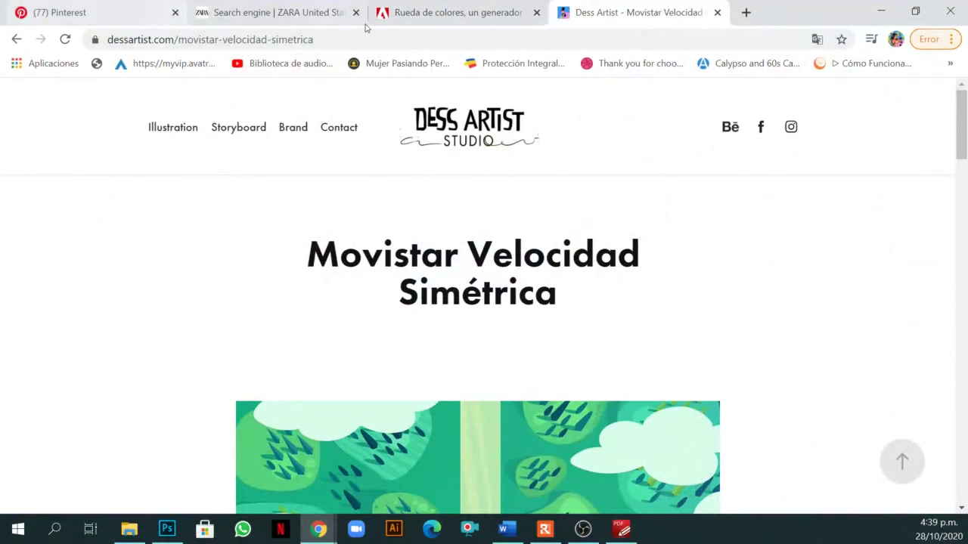
pyautogui.click(458, 14)
pyautogui.click(536, 13)
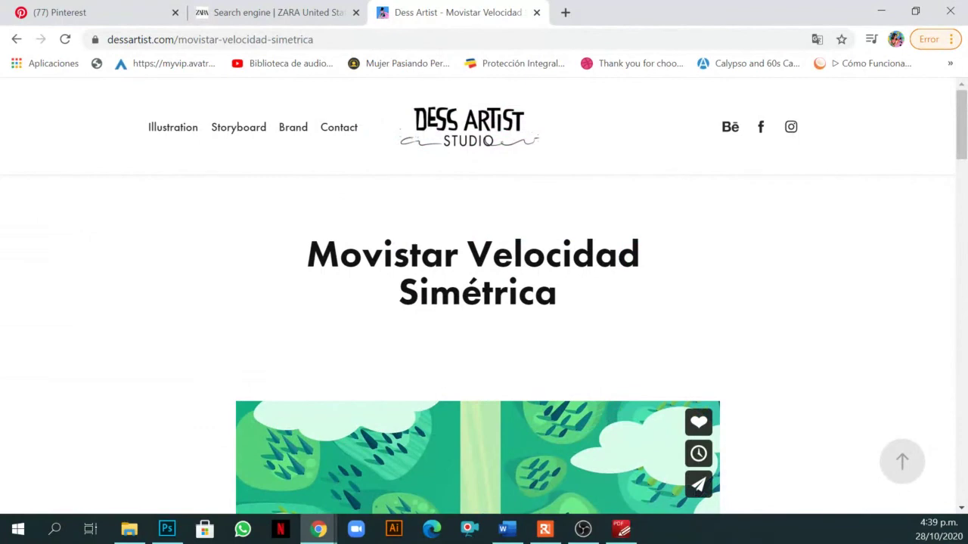
# Return from the Movistar Velocidad Simétrica project to the main Illustration page of the Dess Artist portfolio.
pyautogui.scroll(-1, 433, 132)
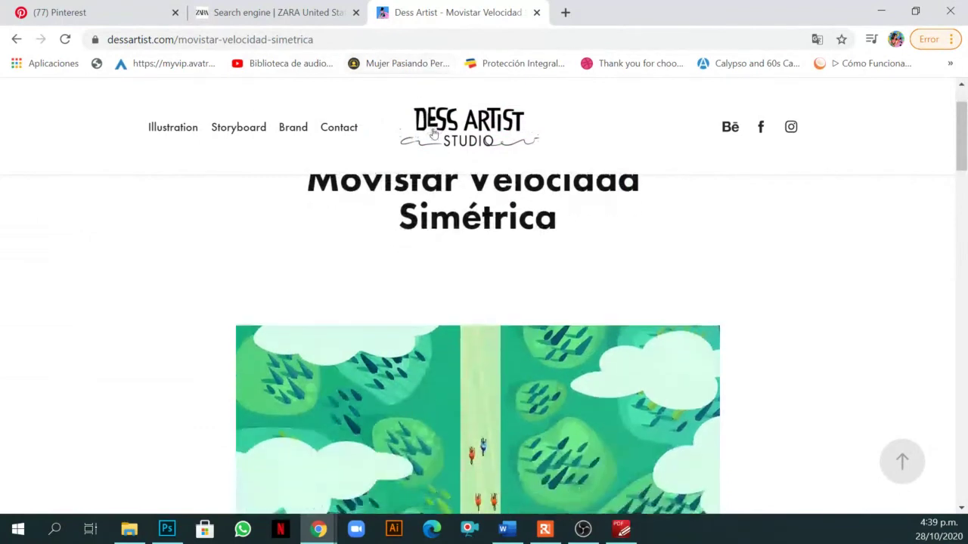
pyautogui.click(435, 131)
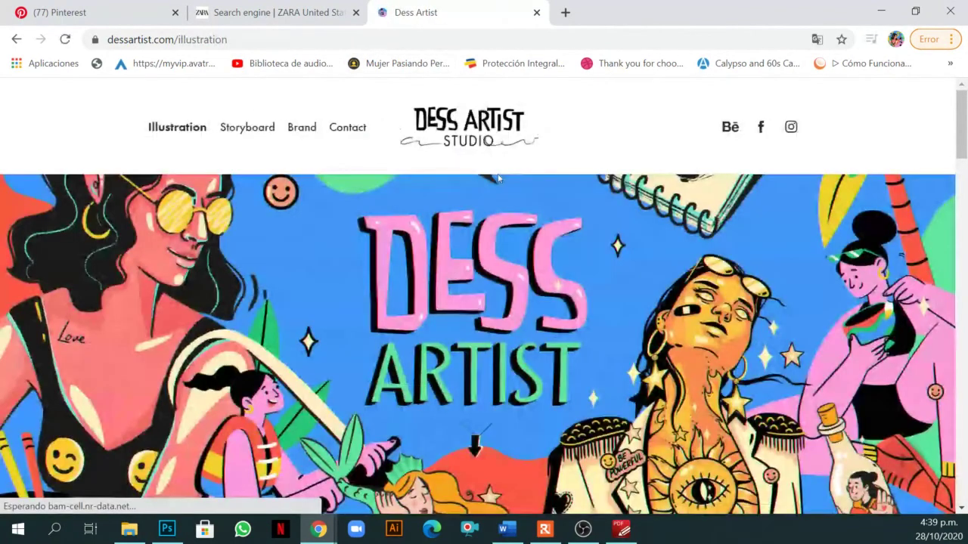
pyautogui.scroll(-2, 526, 216)
pyautogui.scroll(2, 525, 215)
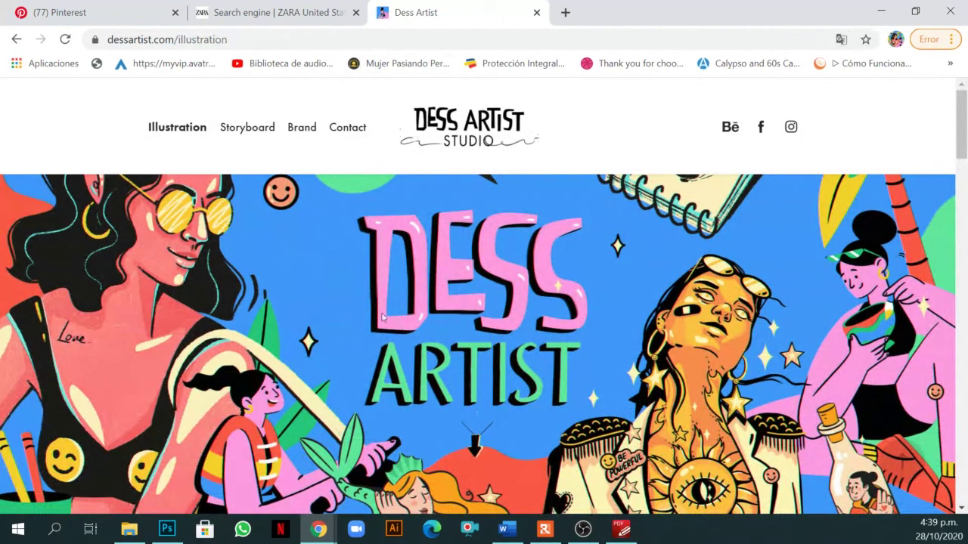
# Switch to Photoshop and examine the guitarist T-shirt mockup from the hanger down to the hem.
pyautogui.click(180, 536)
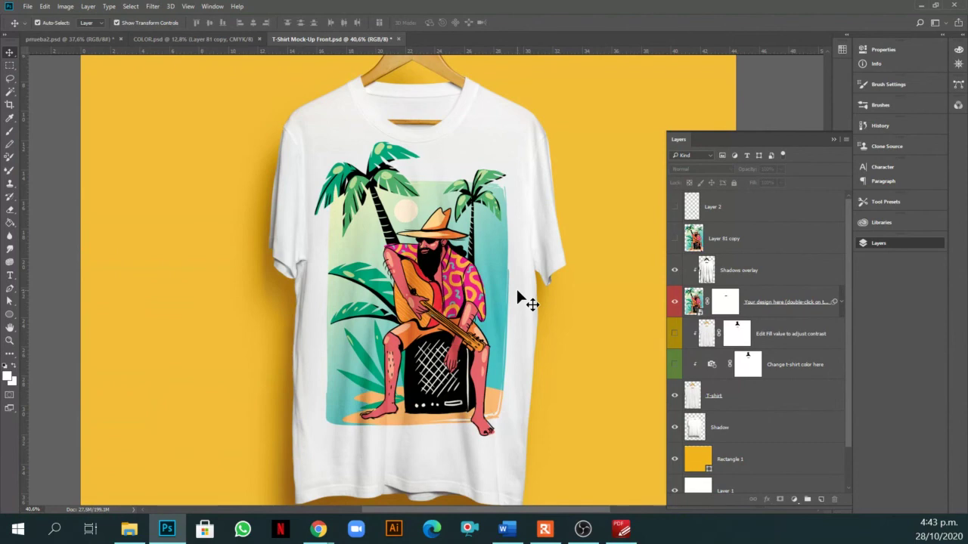
pyautogui.hotkey('ctrl', 'z')
pyautogui.hotkey('ctrl', 'z')
pyautogui.hotkey('ctrl', 'z')
pyautogui.hotkey('ctrl', 'z')
pyautogui.hotkey('ctrl', 'z')
pyautogui.hotkey('ctrl', 'z')
pyautogui.hotkey('ctrl', 'z')
pyautogui.hotkey('ctrl', 'z')
pyautogui.hotkey('ctrl', 'z')
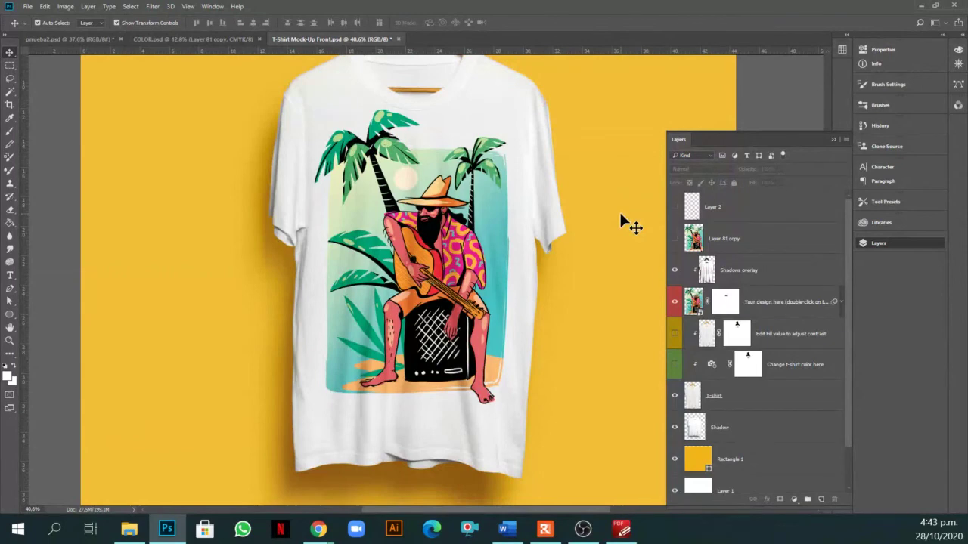
pyautogui.hotkey('ctrl', 'z')
pyautogui.hotkey('ctrl', 'z')
pyautogui.hotkey('ctrl', 'z')
pyautogui.hotkey('ctrl', 'z')
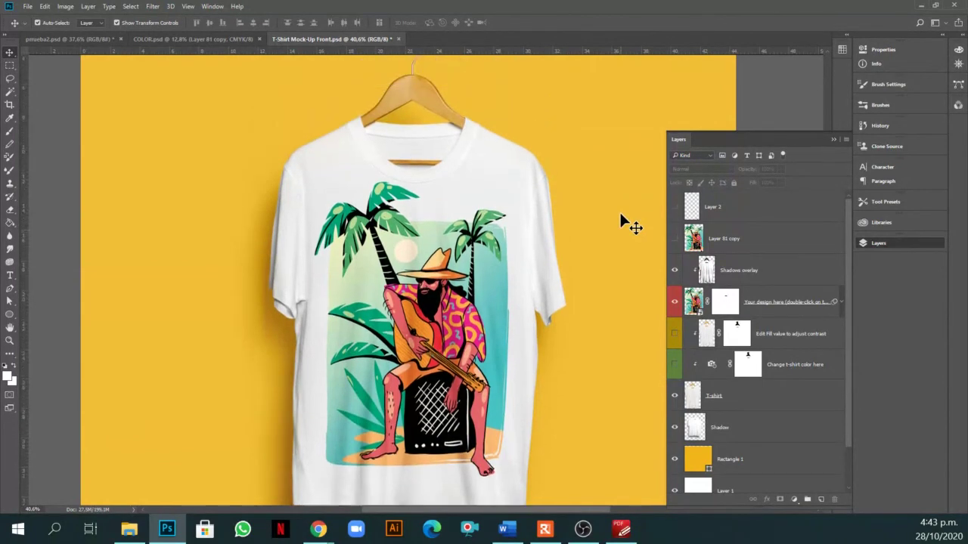
pyautogui.hotkey('ctrl', 'shift', 'z')
pyautogui.hotkey('ctrl', 'shift', 'z')
pyautogui.hotkey('ctrl', 'shift', 'z')
pyautogui.hotkey('ctrl', 'shift', 'z')
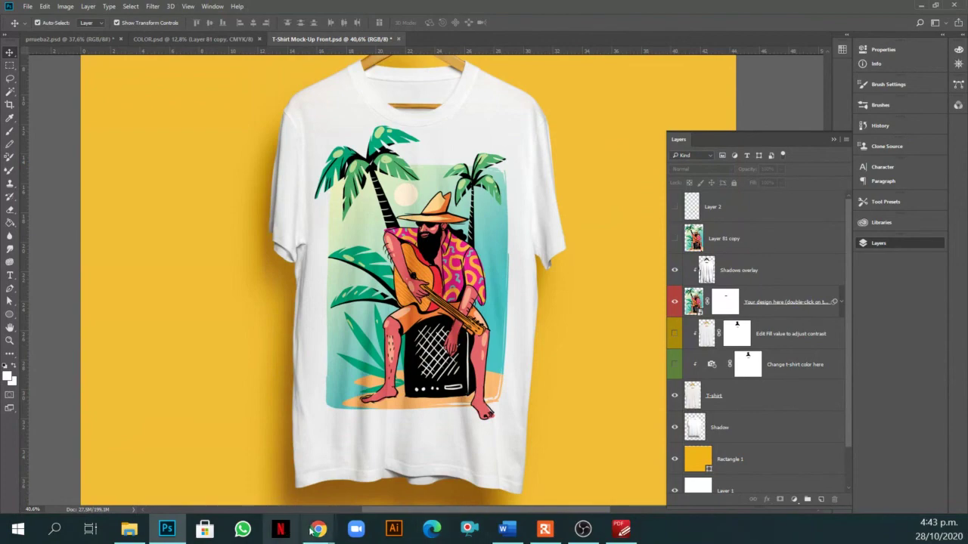
# Switch back to the Dess Artist portfolio in Chrome and open the project "RIP_Sofia Reyes Official Lyric Video" from the illustration gallery.
pyautogui.moveTo(317, 529)
pyautogui.click(310, 458)
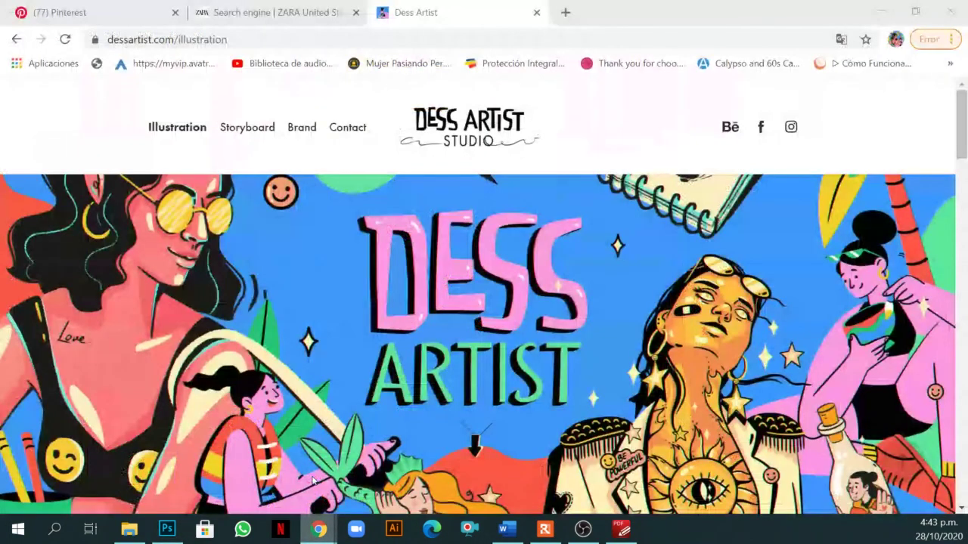
pyautogui.scroll(-3, 571, 251)
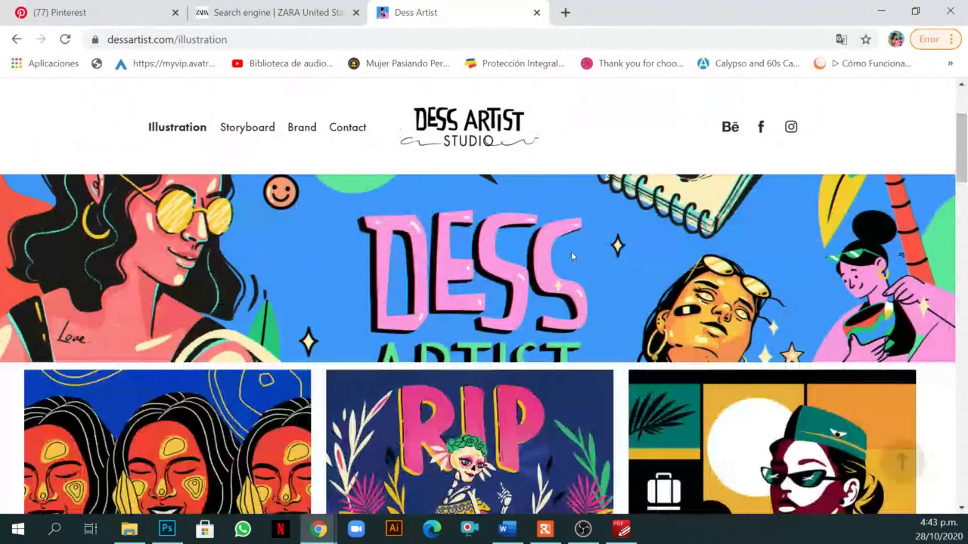
pyautogui.scroll(-3, 571, 255)
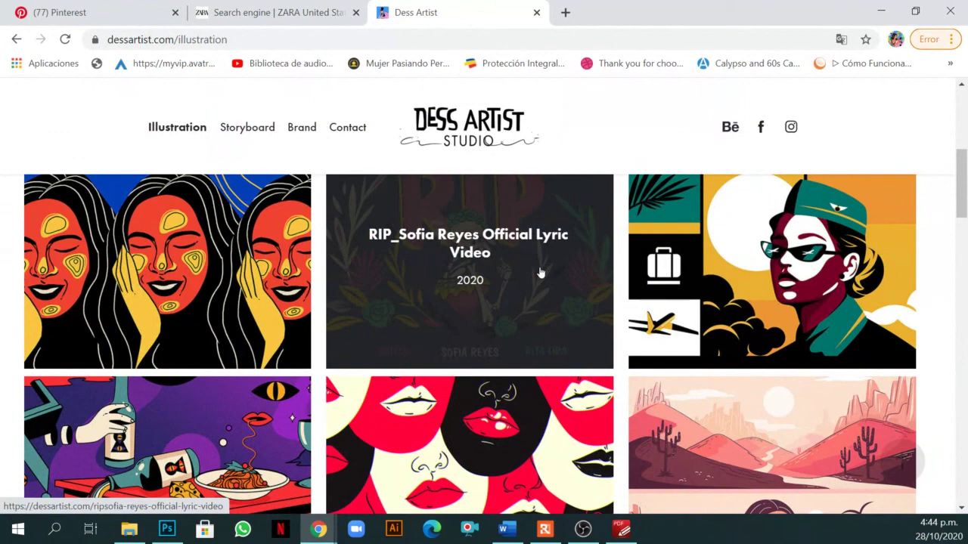
pyautogui.click(526, 286)
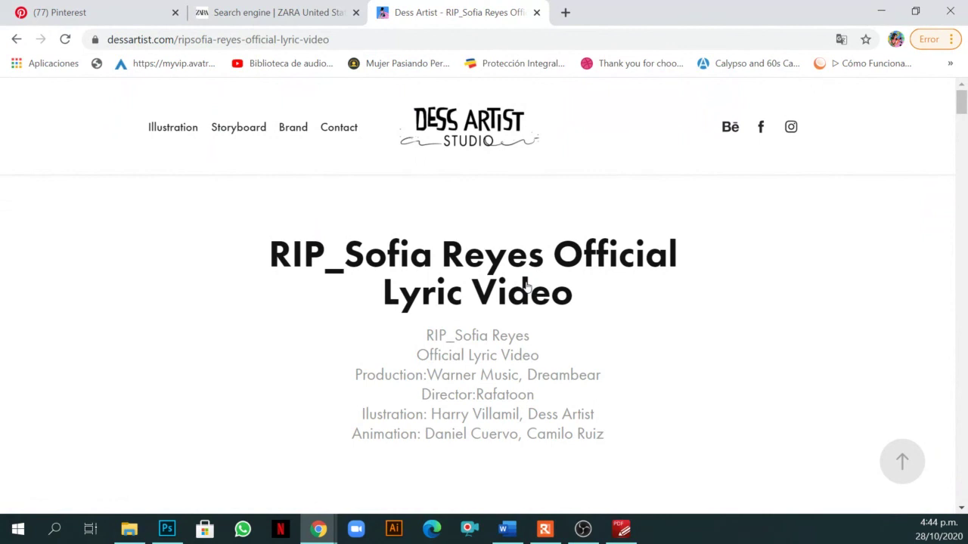
# Start the R.I.P. lyric video embedded in the project page, pause it near its start and show it in full screen.
pyautogui.scroll(-5, 527, 286)
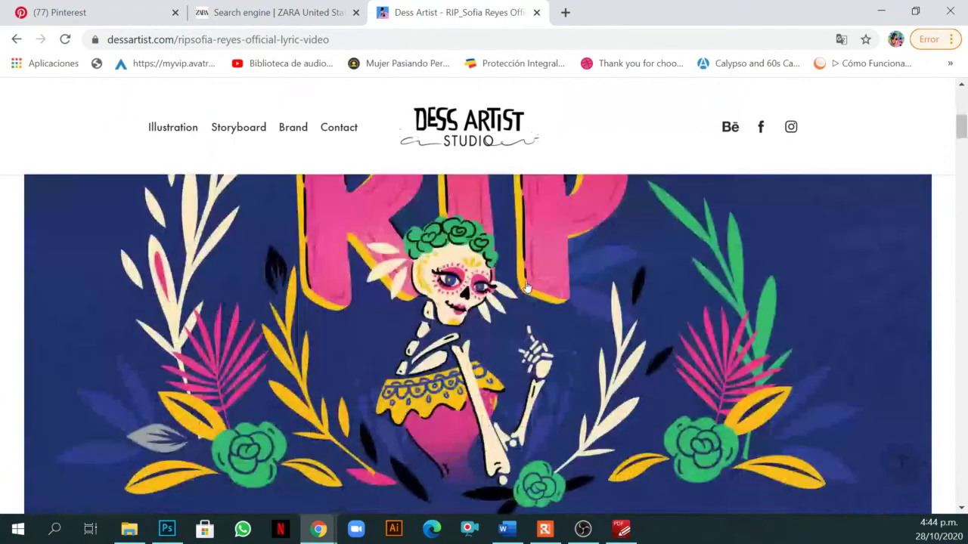
pyautogui.scroll(-10, 527, 286)
pyautogui.scroll(3, 527, 287)
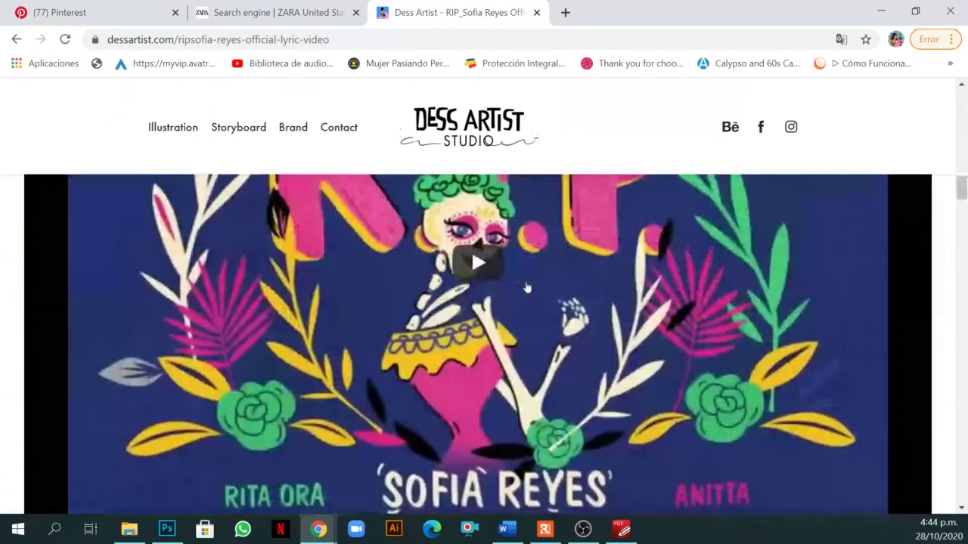
pyautogui.click(527, 288)
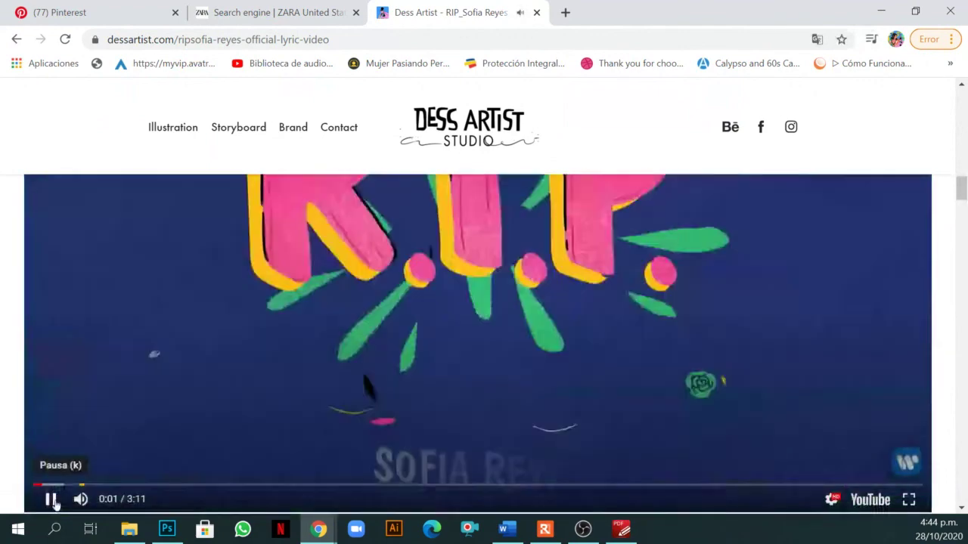
pyautogui.click(50, 499)
pyautogui.click(908, 506)
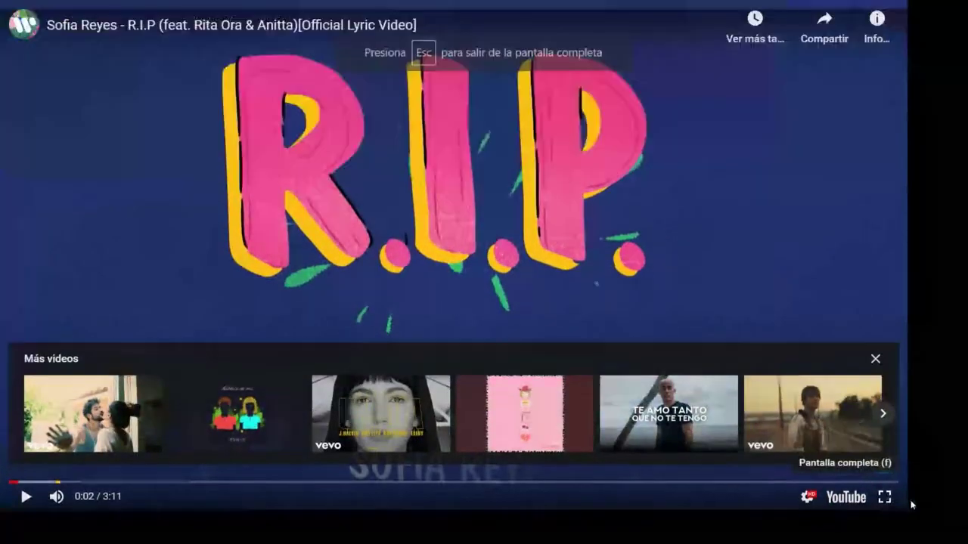
pyautogui.click(913, 303)
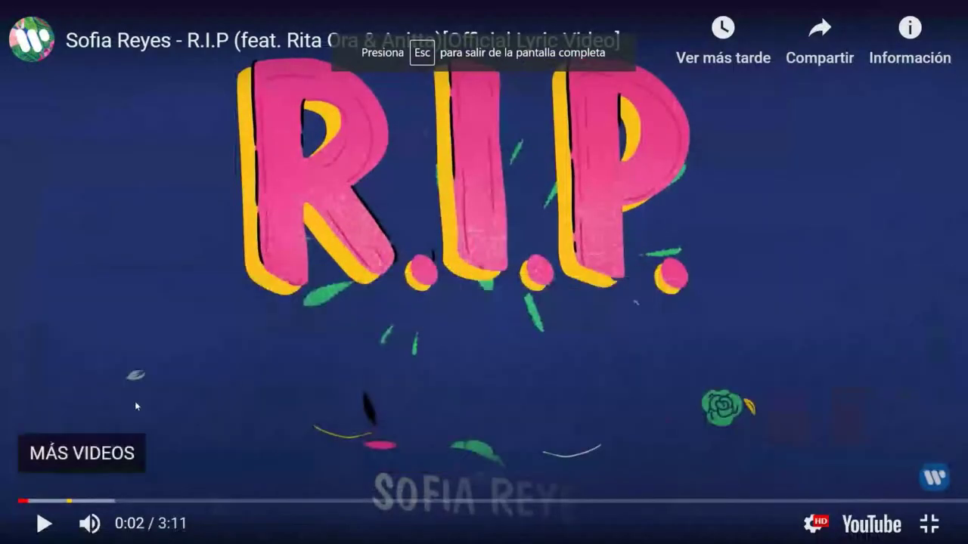
# Play the opening of the R.I.P. lyric video in short stretches, rewinding slightly once, and pause it at 0:07 on the three dancing singers.
pyautogui.click(42, 524)
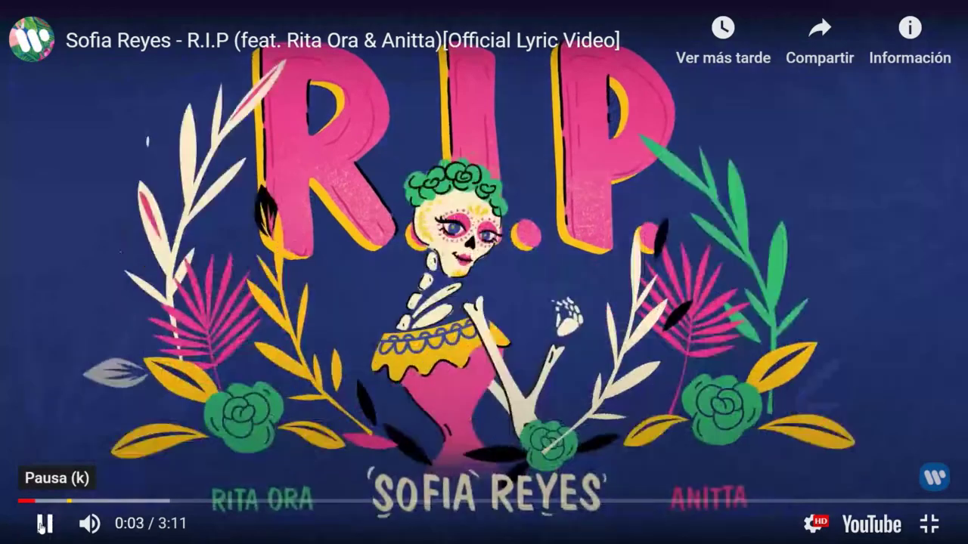
pyautogui.click(42, 524)
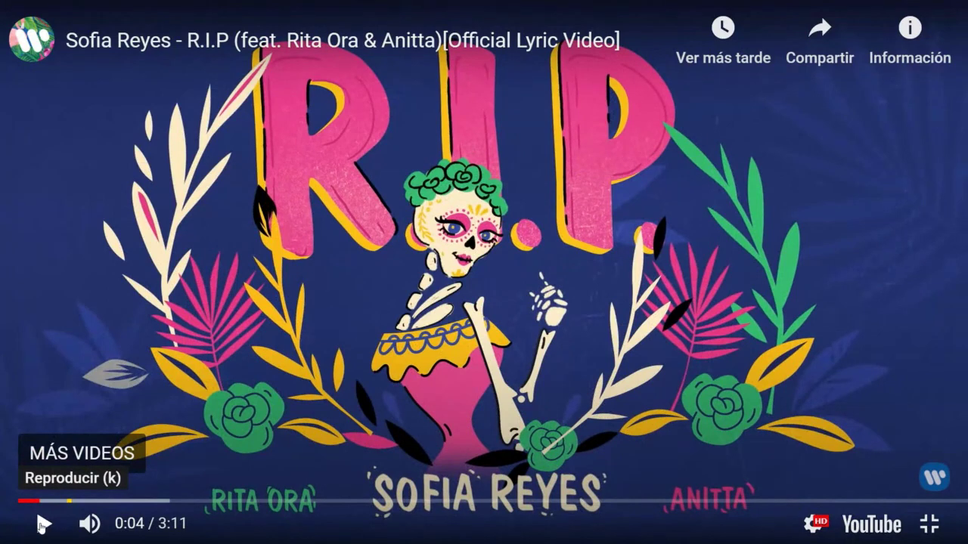
pyautogui.moveTo(38, 501); pyautogui.dragTo(29, 501)
pyautogui.click(43, 522)
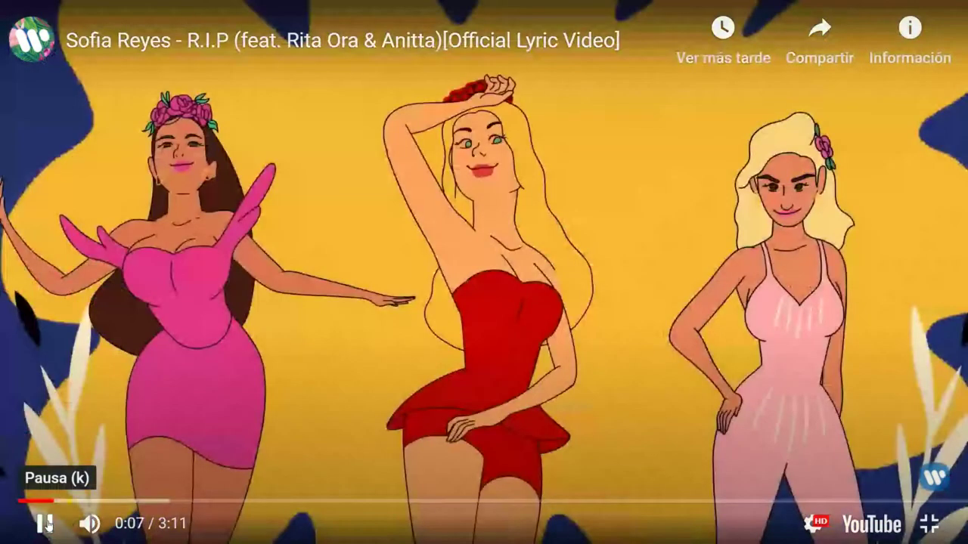
pyautogui.click(45, 524)
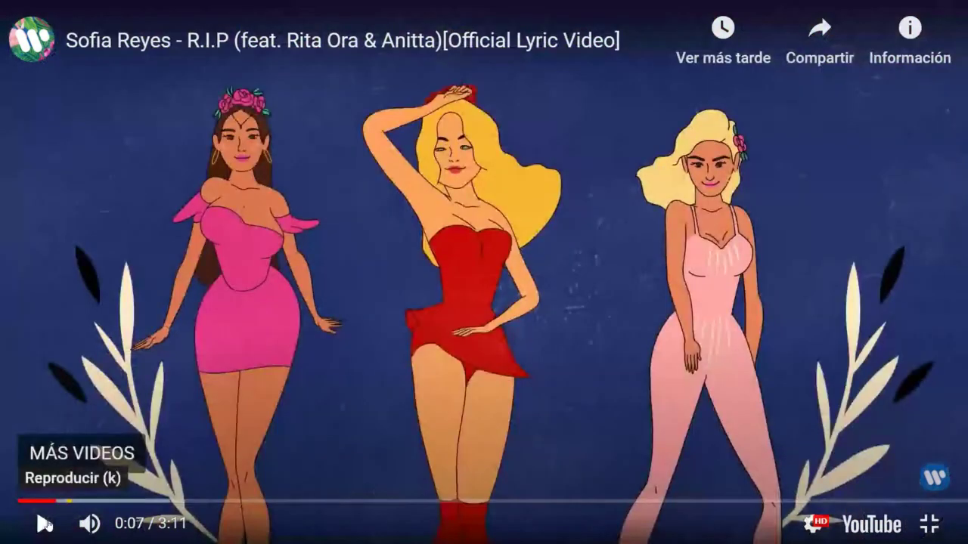